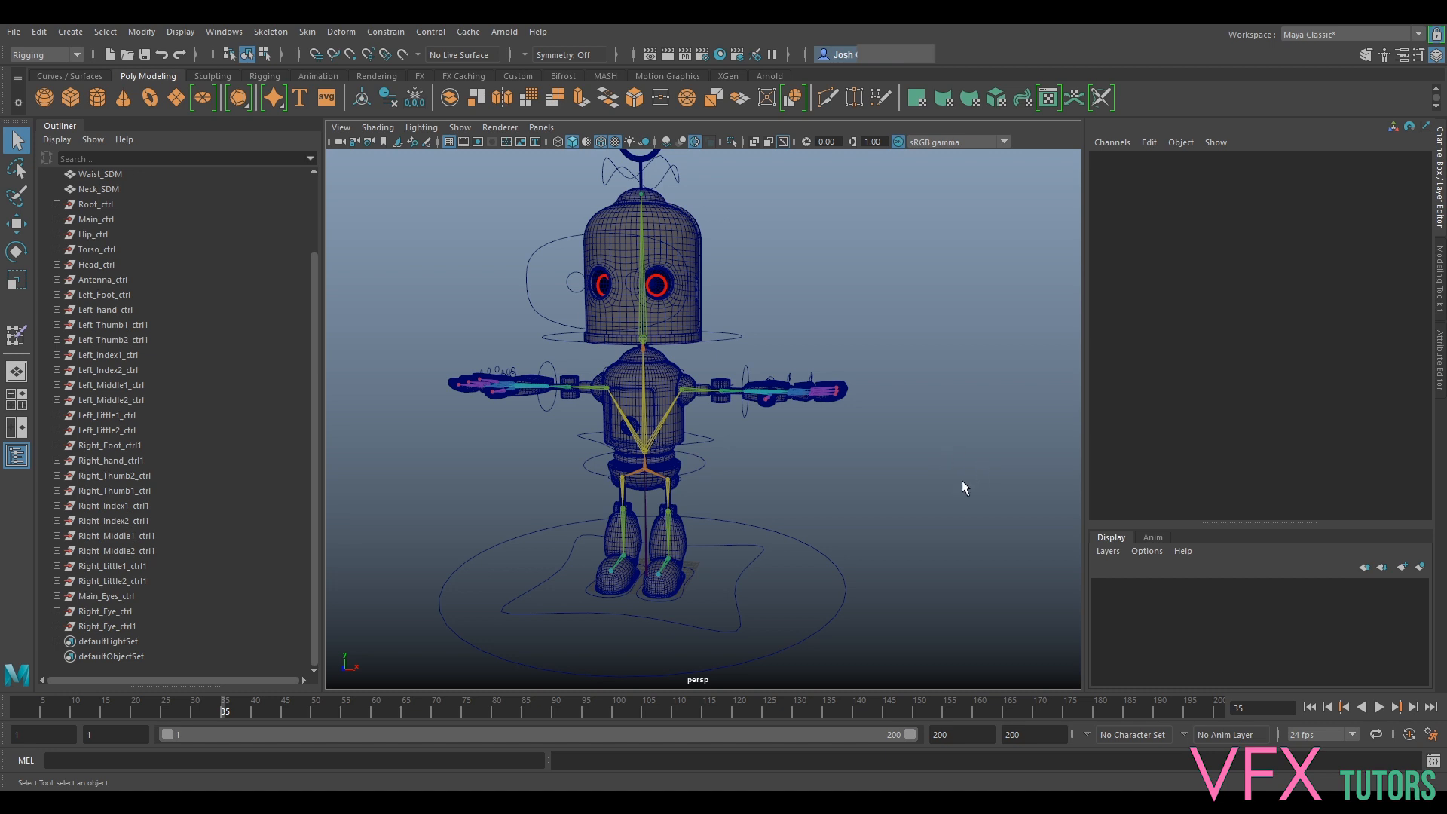
Rename the Root_ctrl group of the large circle control around the feet to Main_ctrl
scroll(970, 422, up, 3)
alt+drag(937, 414, 952, 433)
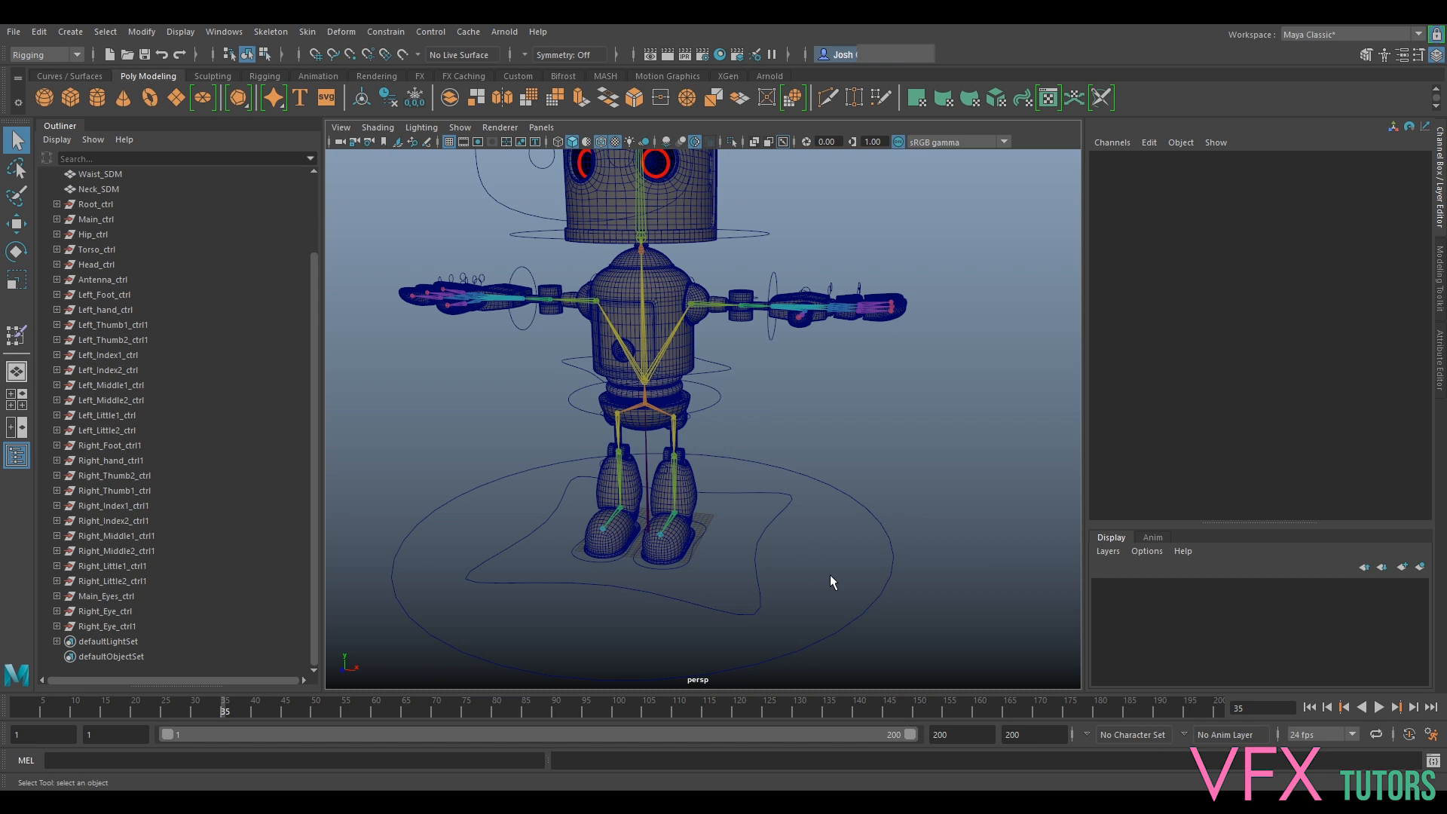
drag(872, 603, 873, 605)
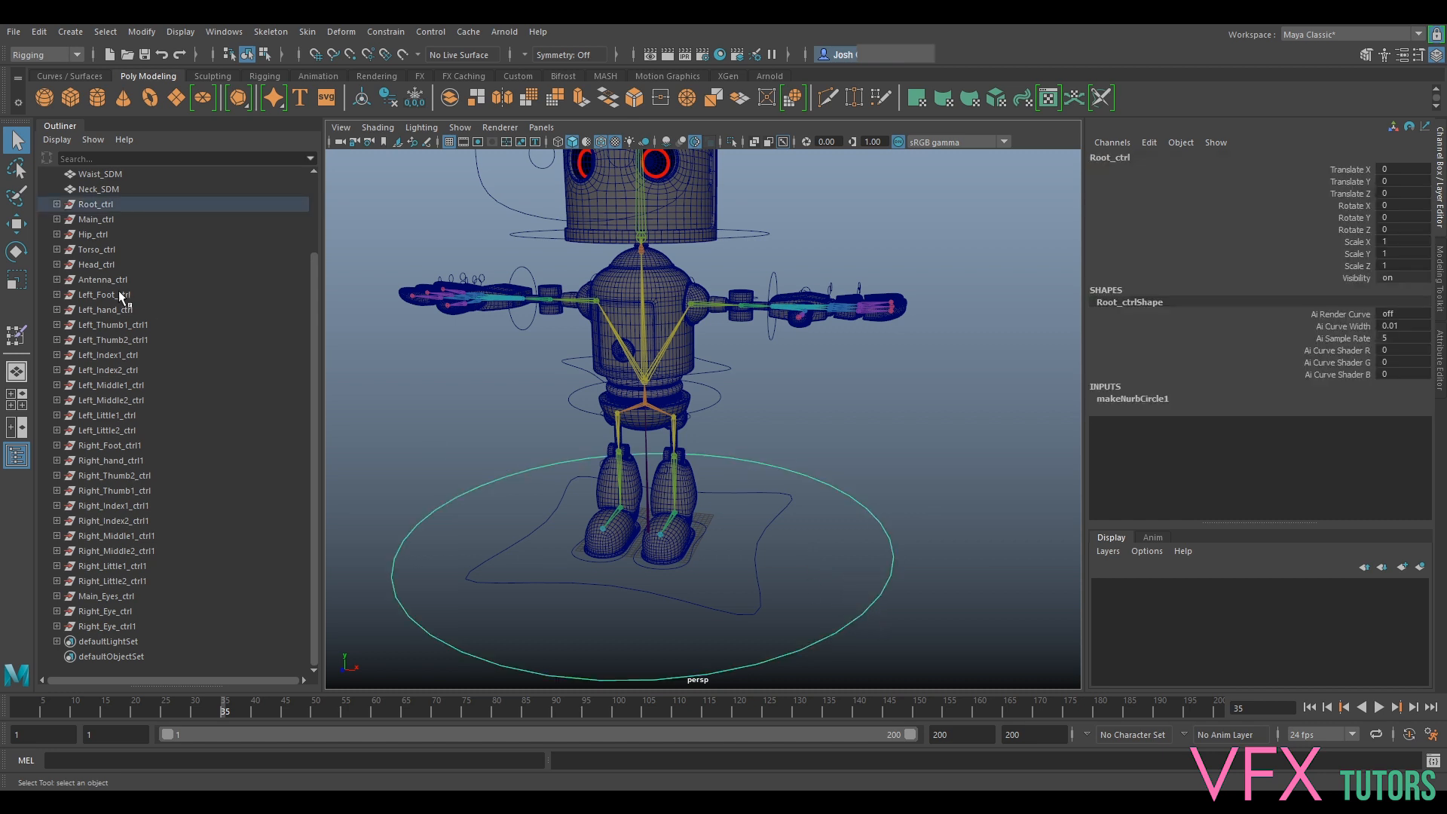
scroll(121, 294, up, 3)
click(98, 310)
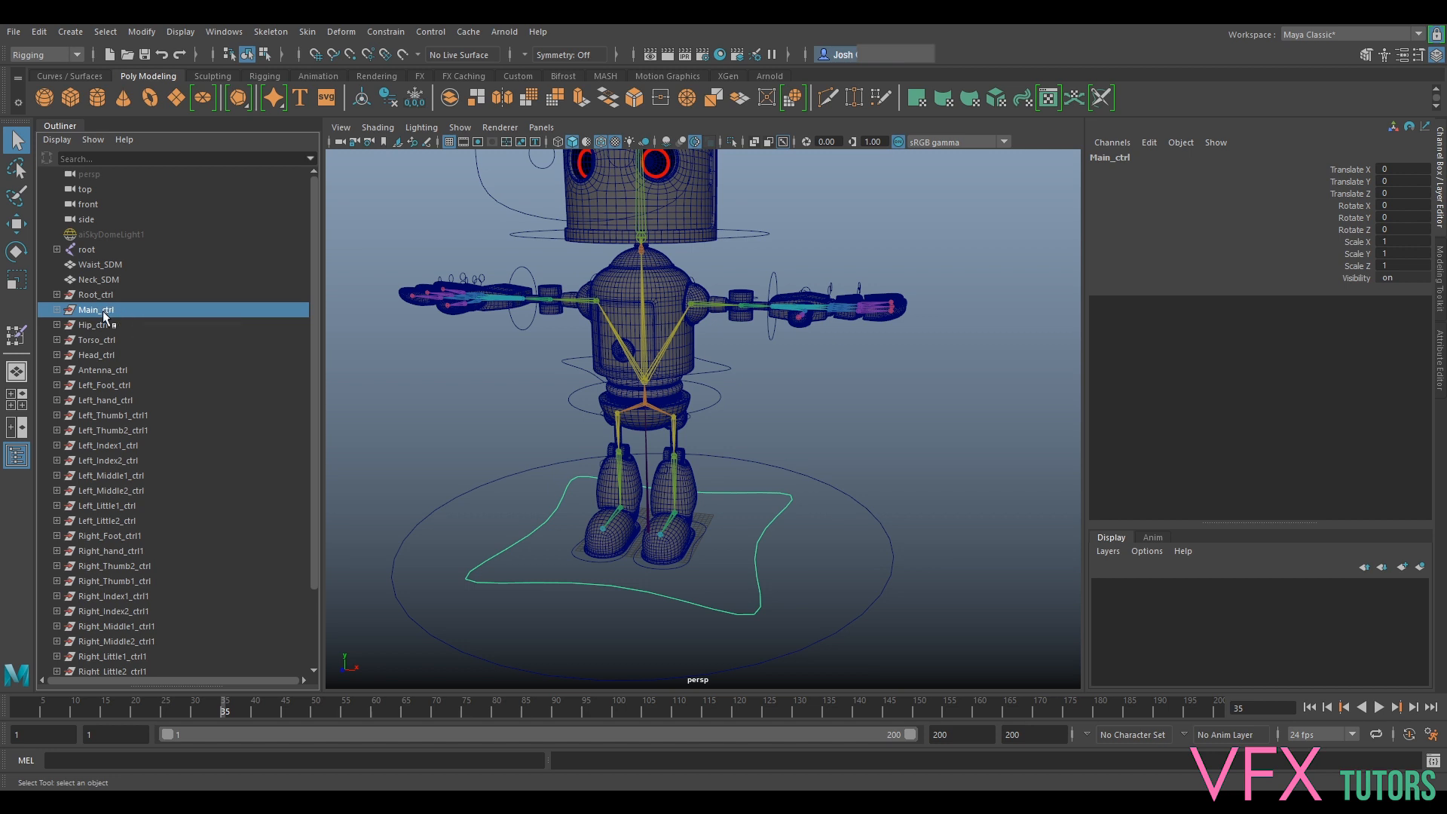
double_click(106, 310)
key(ctrl+c)
click(118, 309)
click(112, 295)
double_click(111, 295)
key(ctrl+v)
Expand the renamed Main_ctrl group and rename its circle curve to Main_ctrl as well
click(58, 296)
double_click(113, 310)
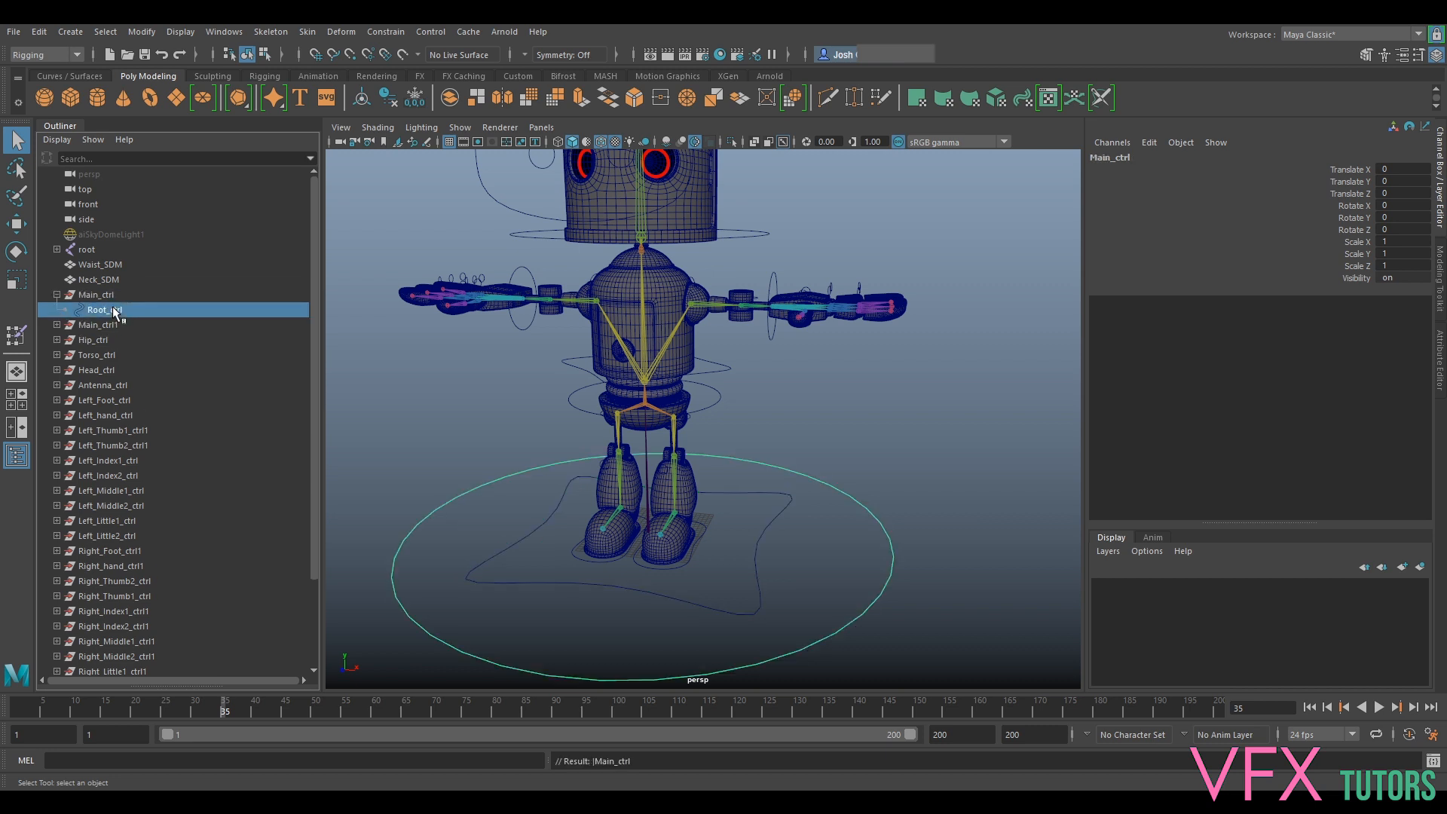
key(ctrl+v)
key(Return)
Rename the Main_ctrl1 group of the four-pointed floor control to Root_ctrl
click(120, 325)
double_click(128, 325)
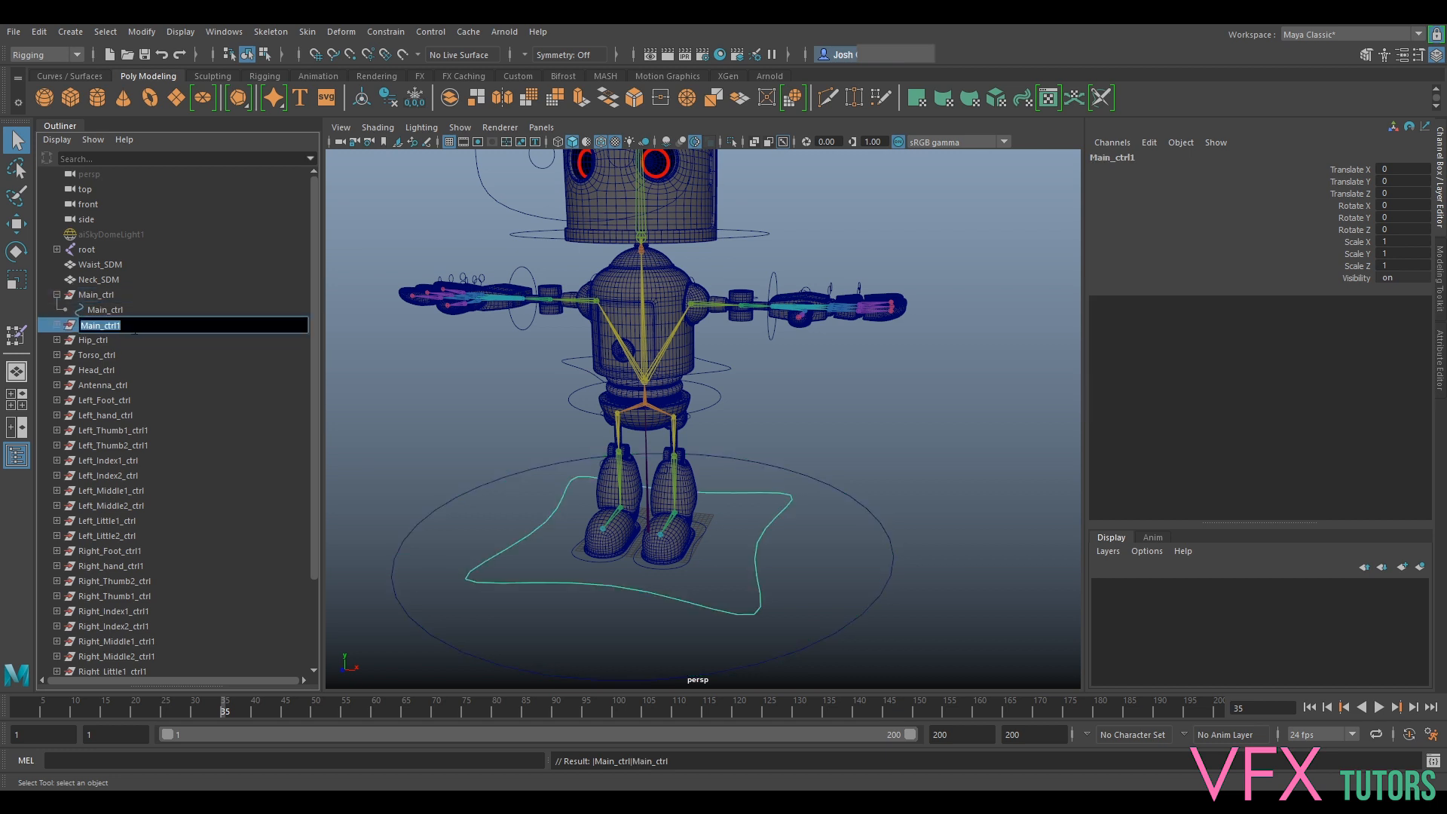
text(Root)
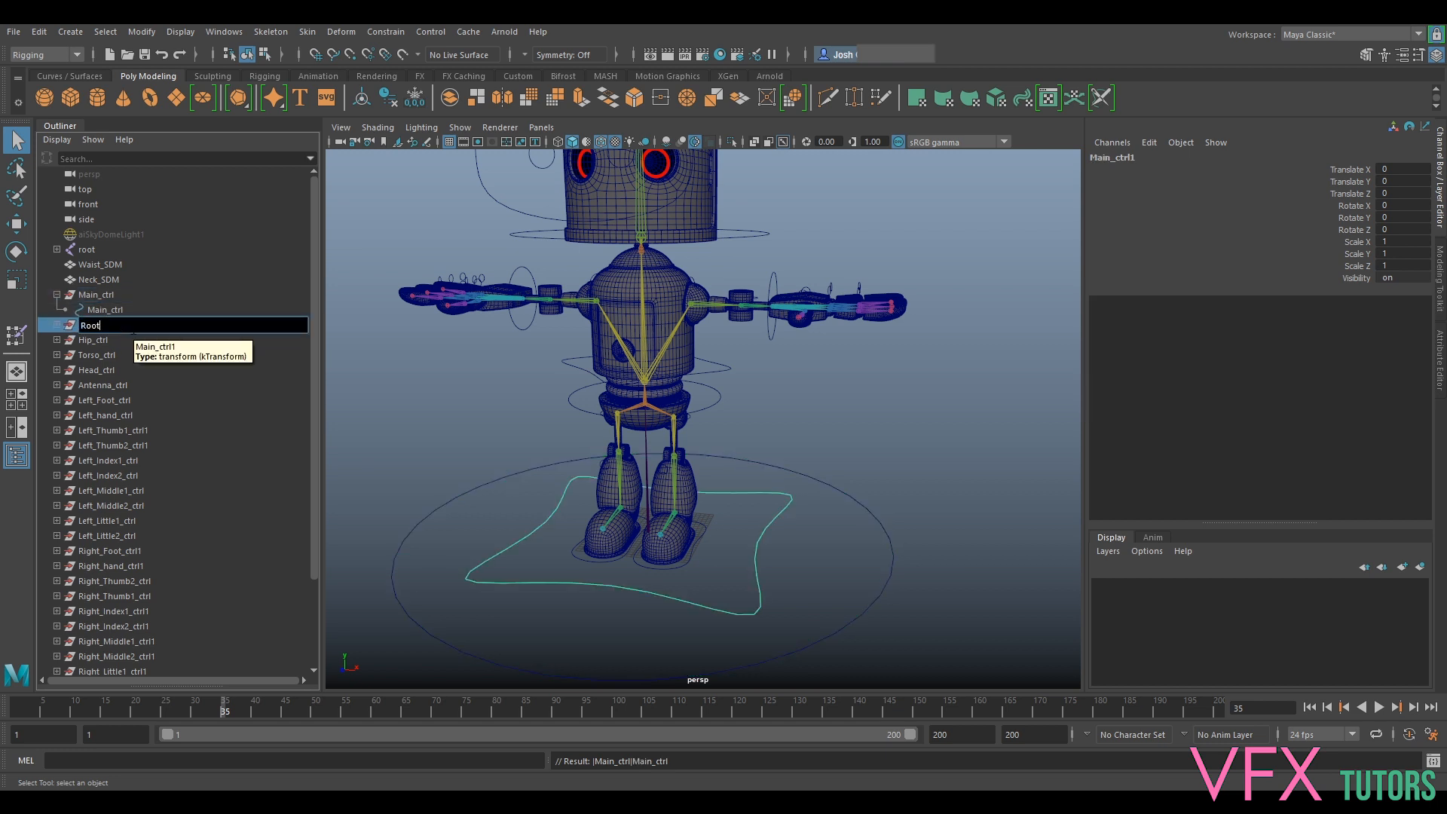
text(_vtrl)
key(Return)
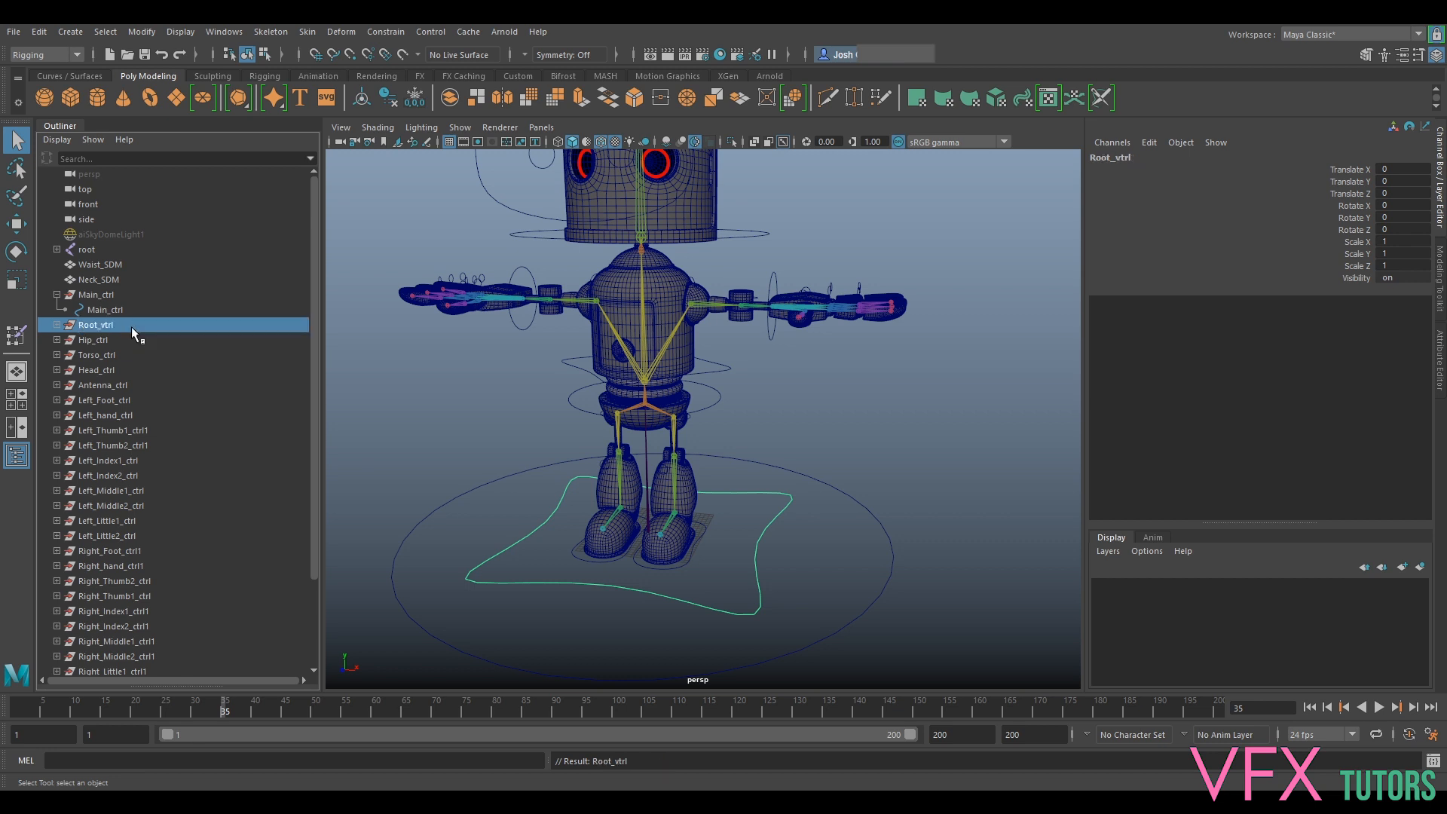
double_click(119, 324)
click(103, 325)
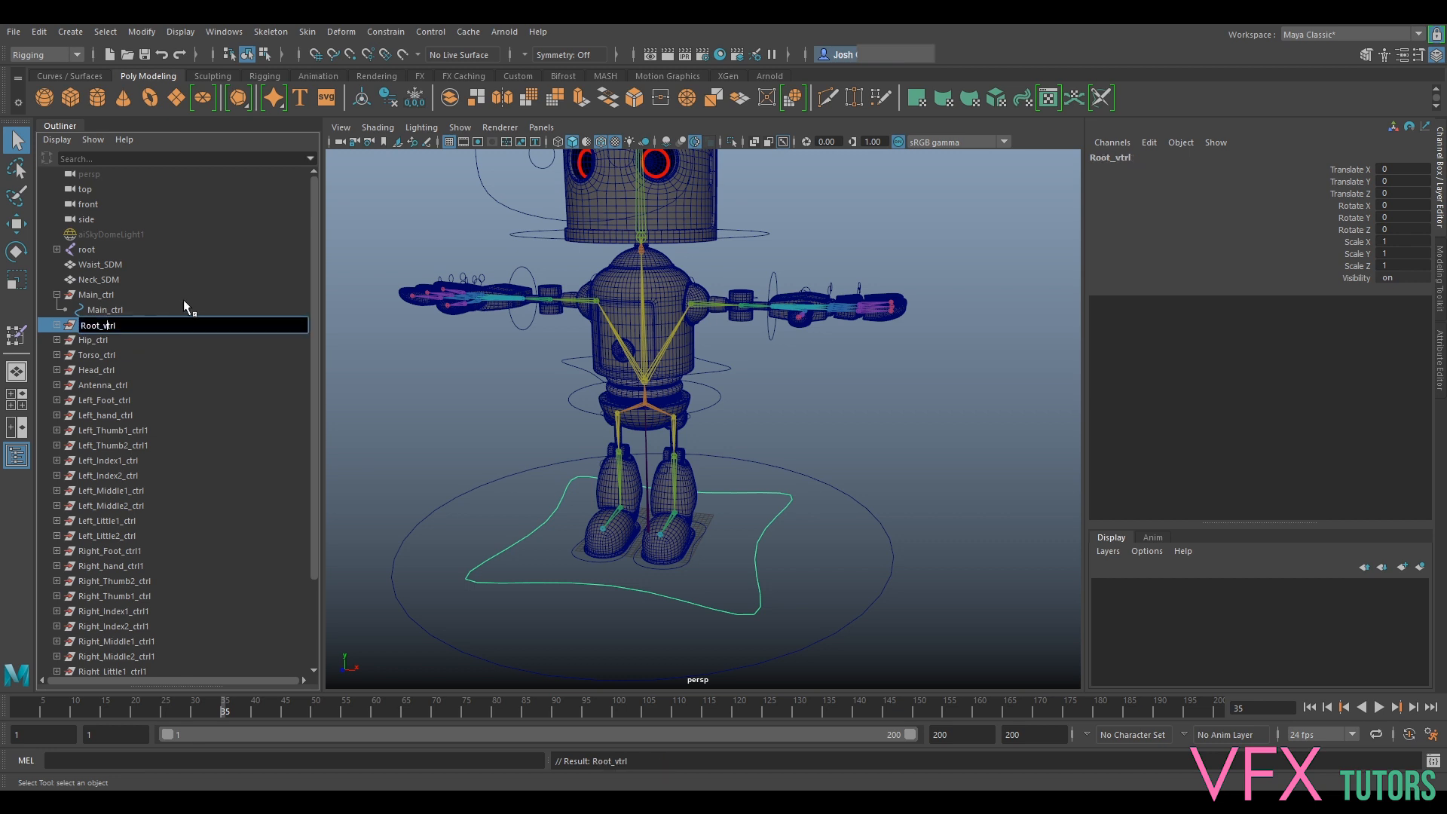
text(c)
key(ctrl+a)
key(ctrl+c)
key(Return)
Expand the Root_ctrl group and rename its child curve to Root_ctrl
click(57, 325)
double_click(108, 340)
key(ctrl+v)
key(Return)
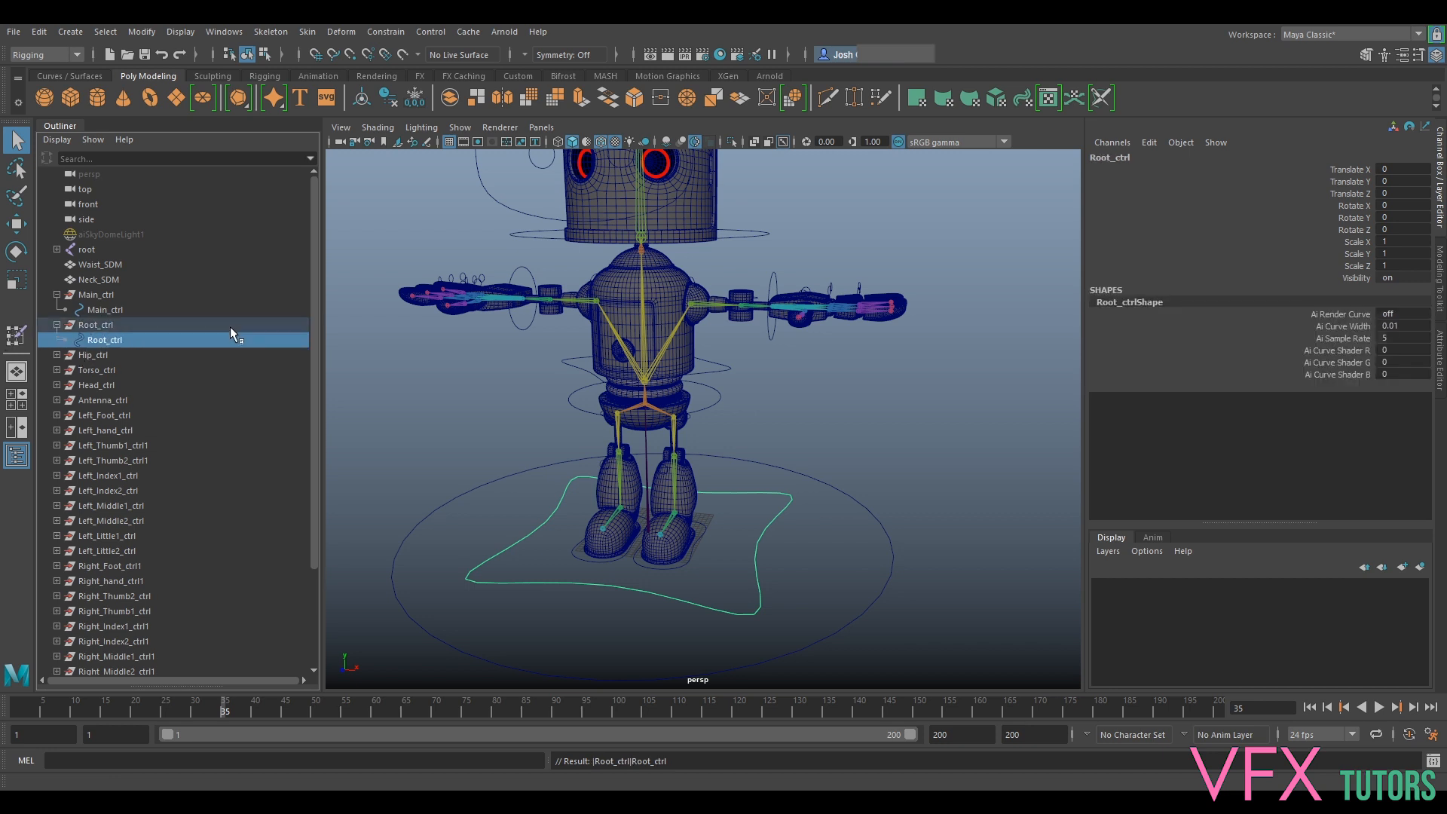
Select the Main_ctrl and Root_ctrl groups and their child curves in turn to check which viewport shape each one controls
click(120, 328)
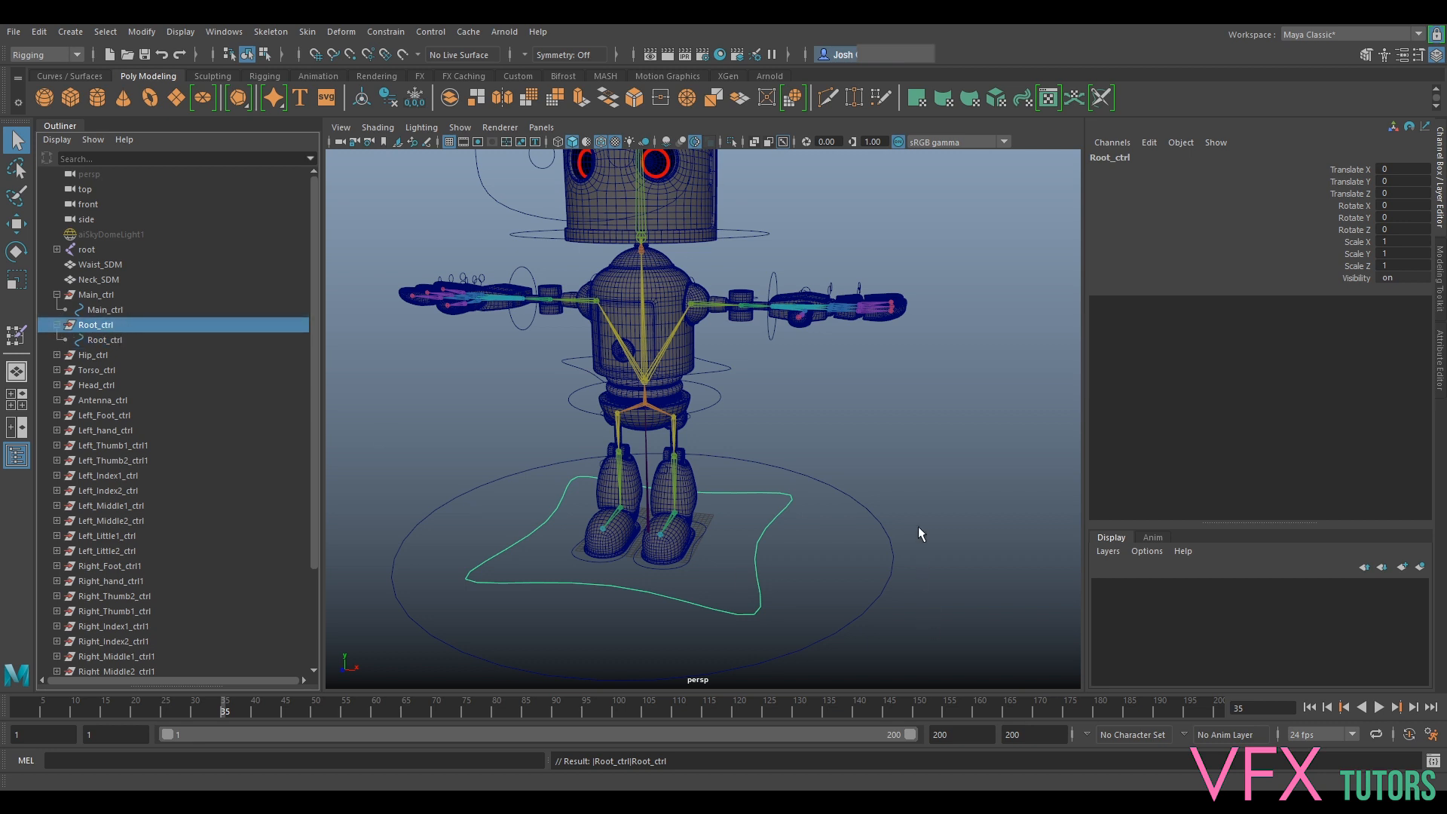
drag(921, 563, 856, 570)
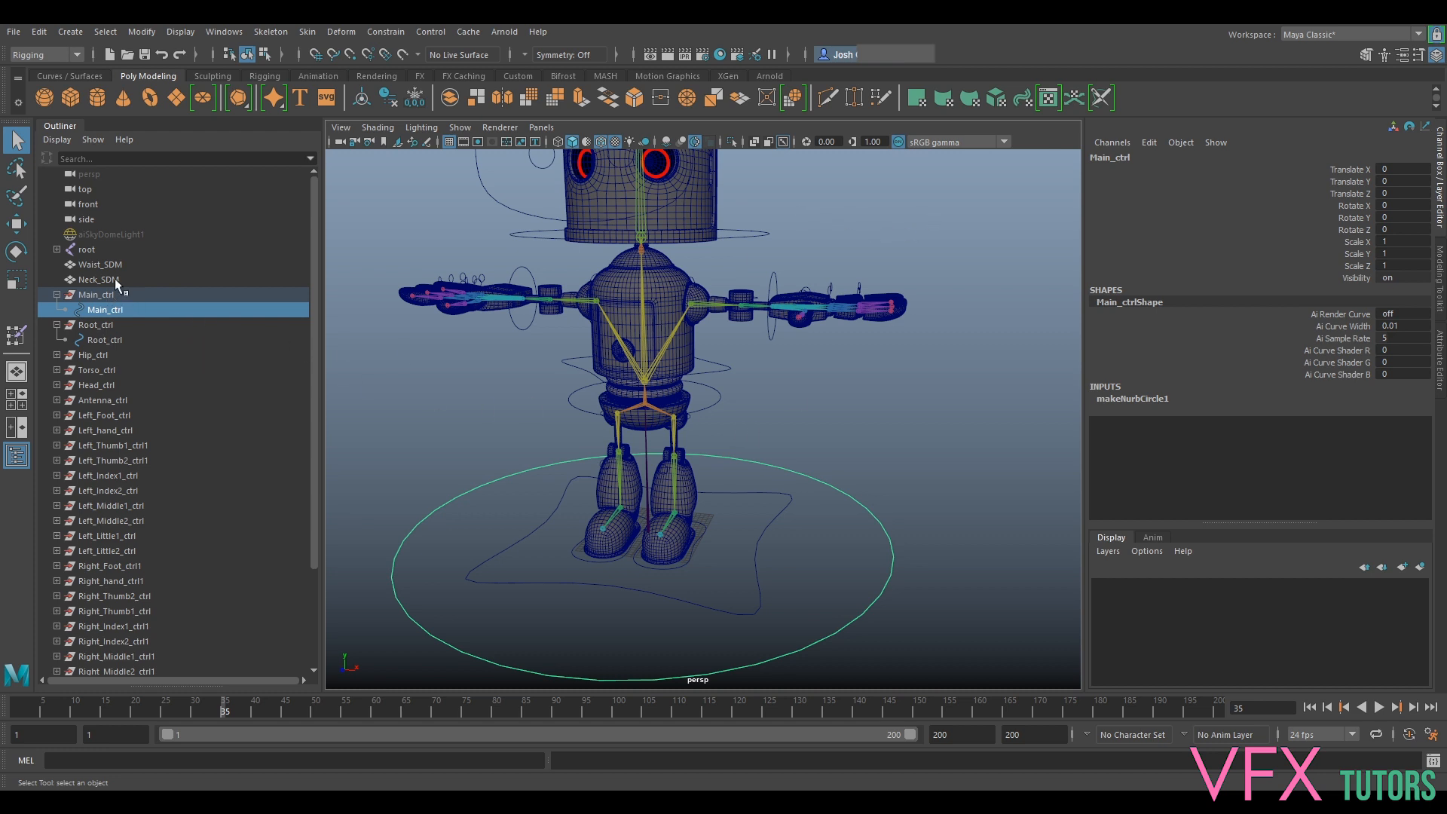
click(103, 339)
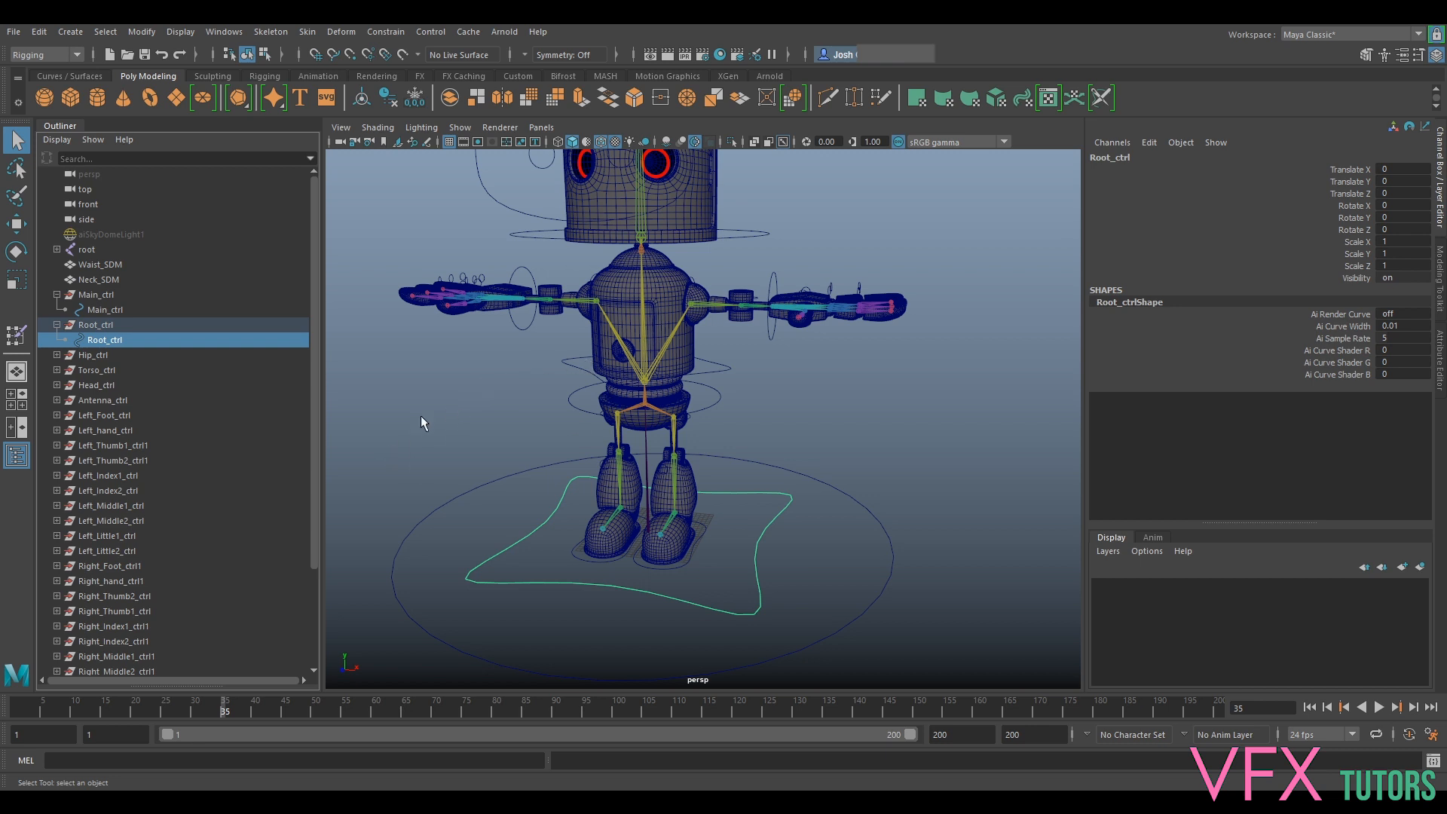
drag(921, 513, 872, 558)
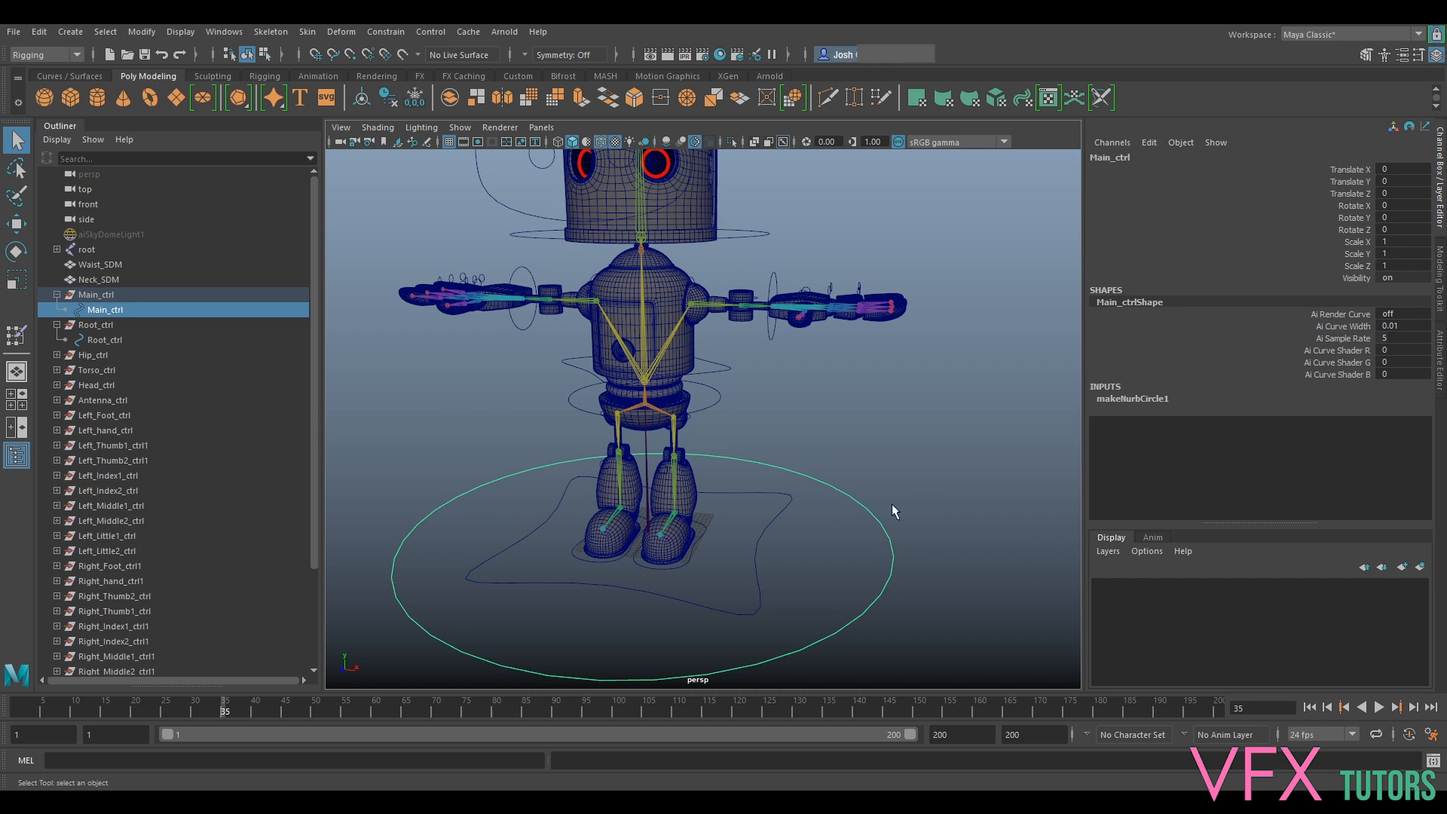
alt+middle_drag(863, 451, 883, 398)
click(100, 295)
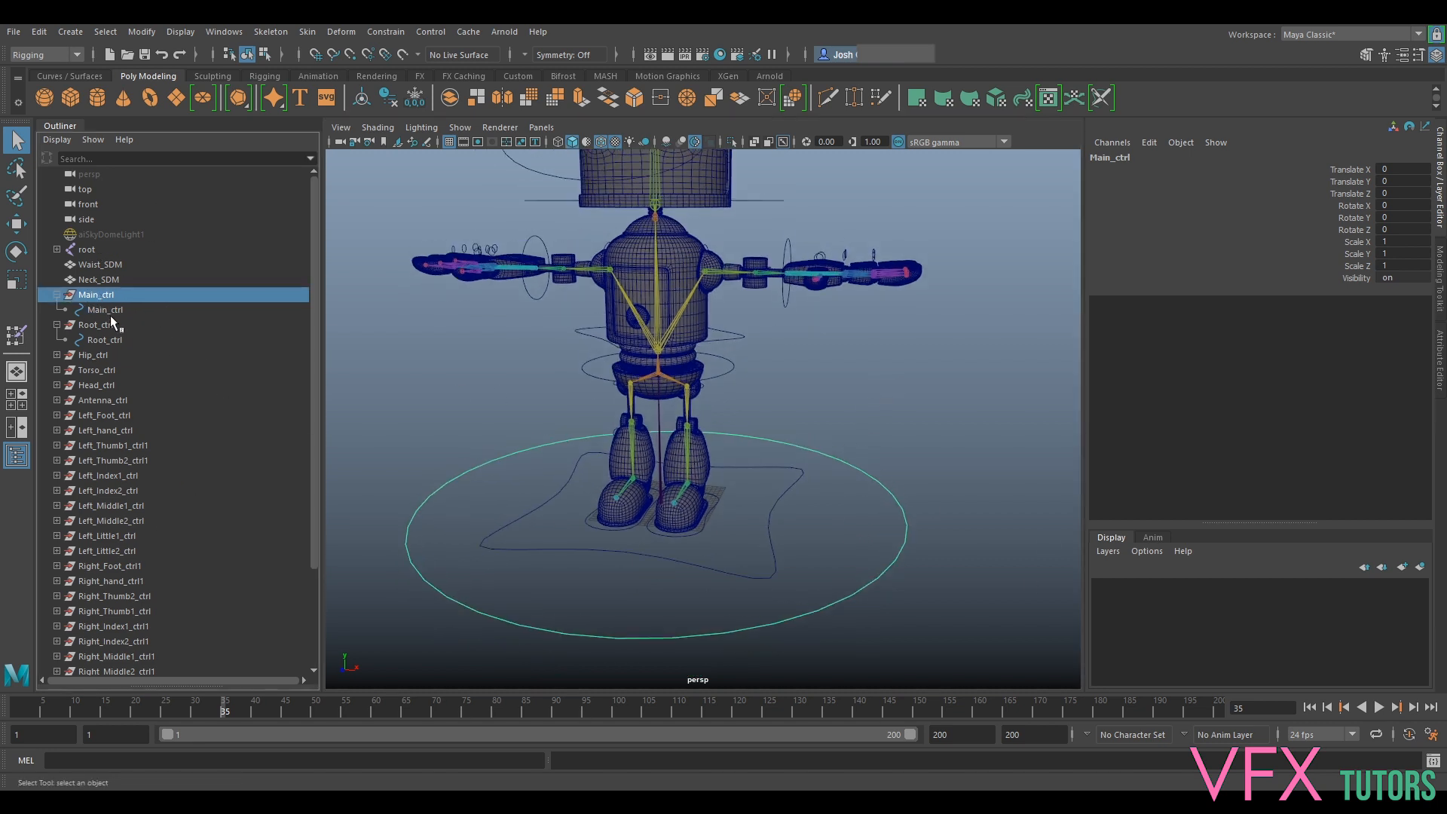
click(64, 326)
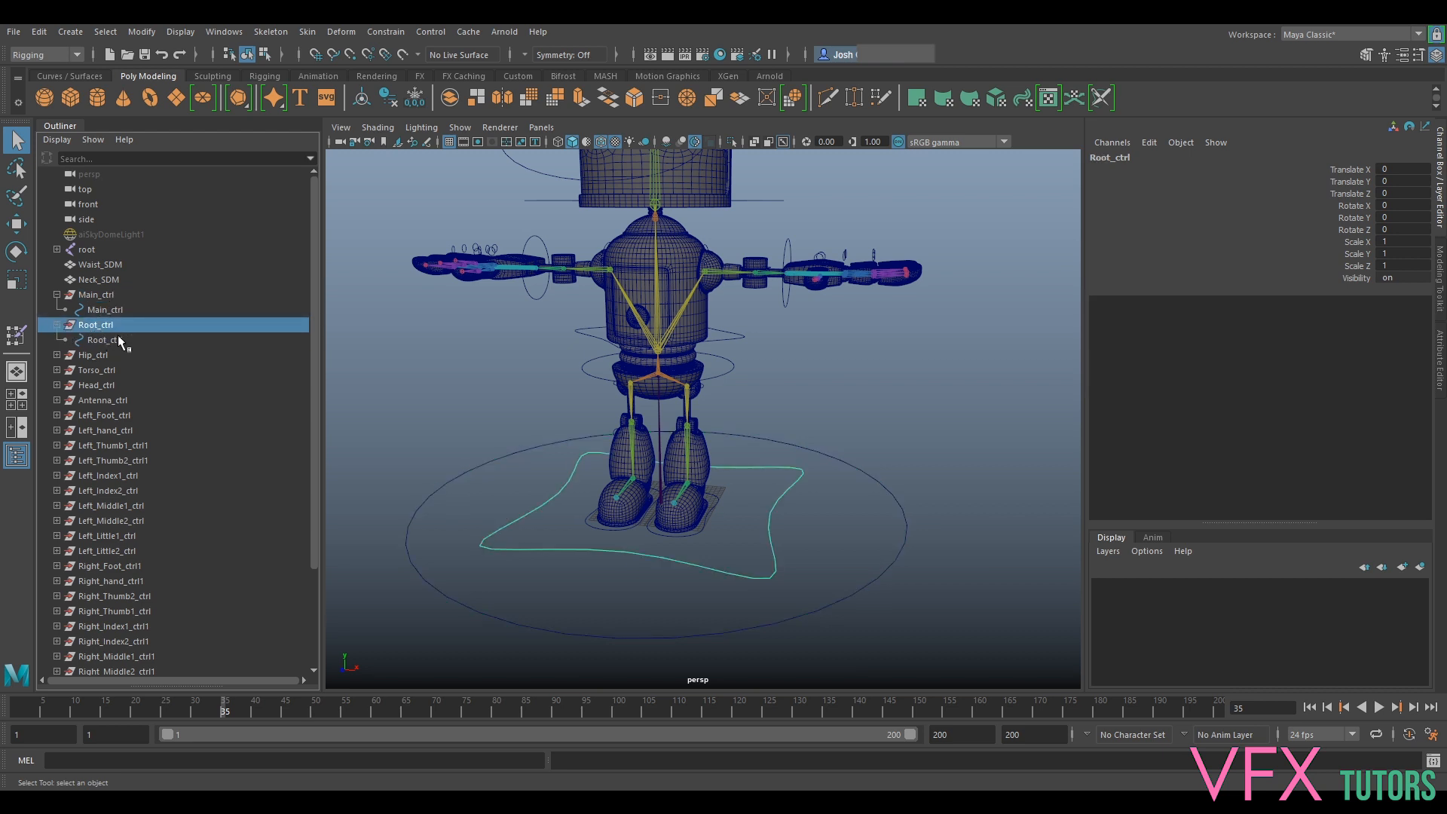
click(113, 340)
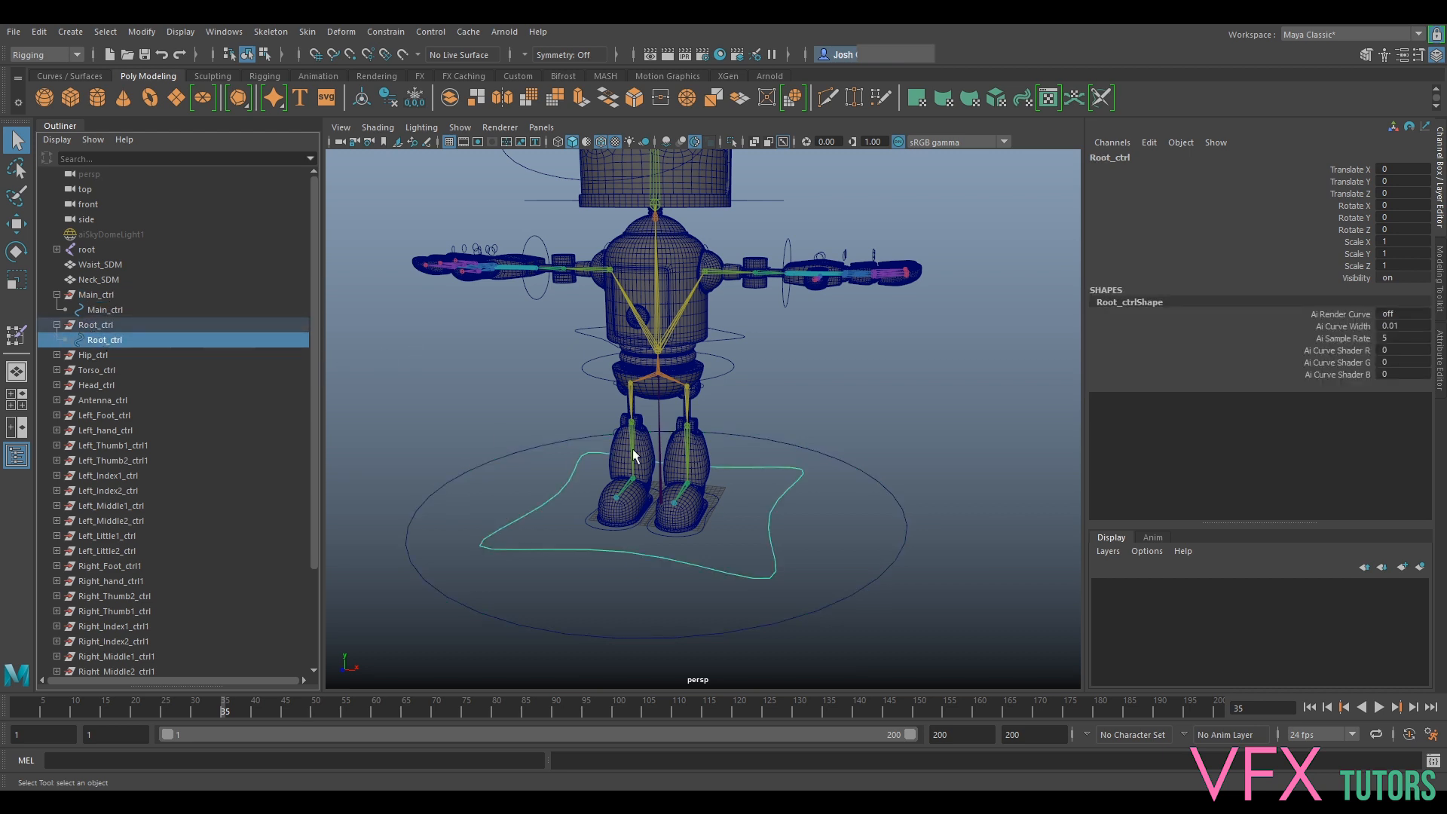
click(95, 326)
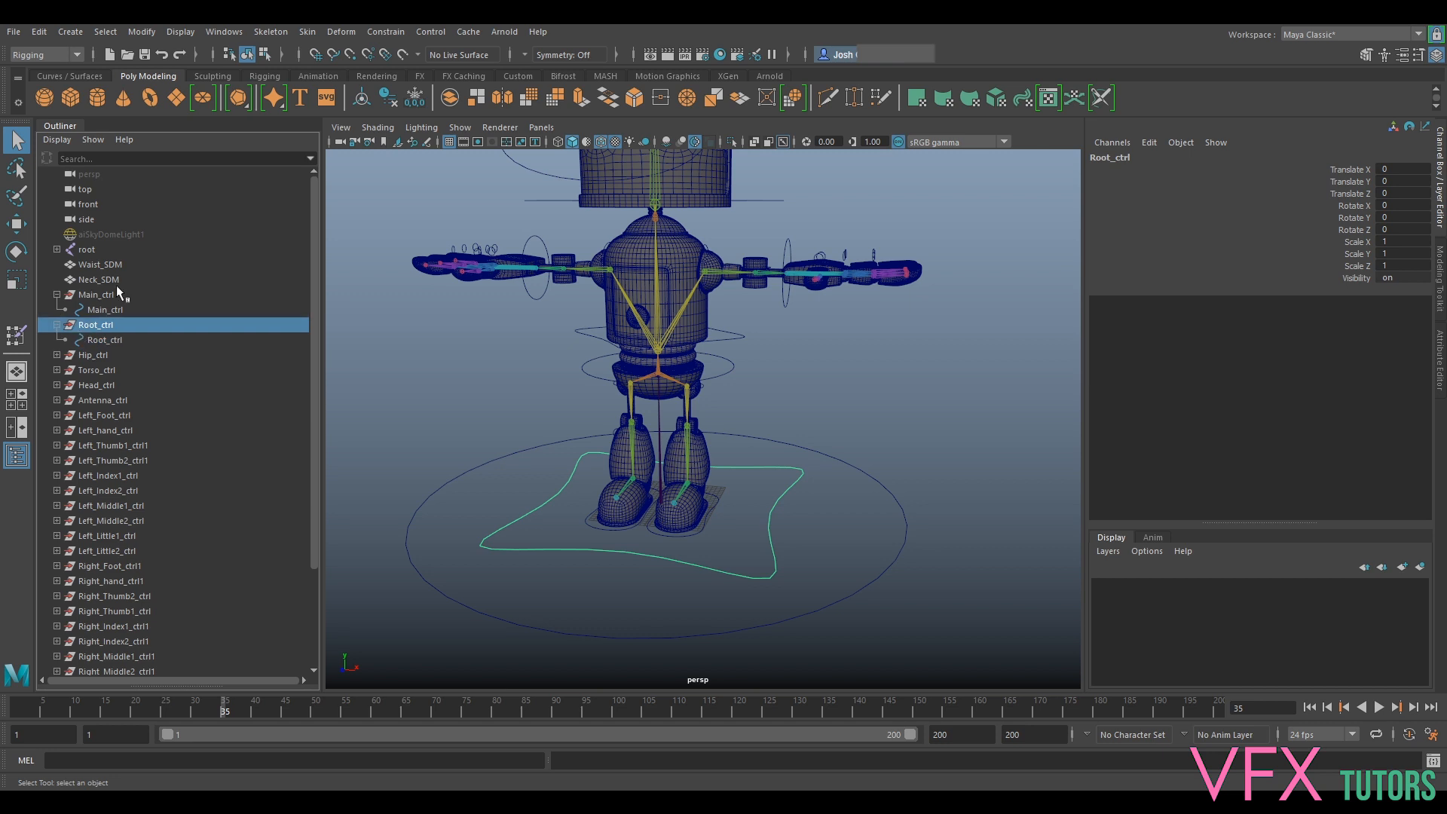
Try parenting the Root_ctrl group under the Main_ctrl curve with the Parent command, and undo it
click(105, 310)
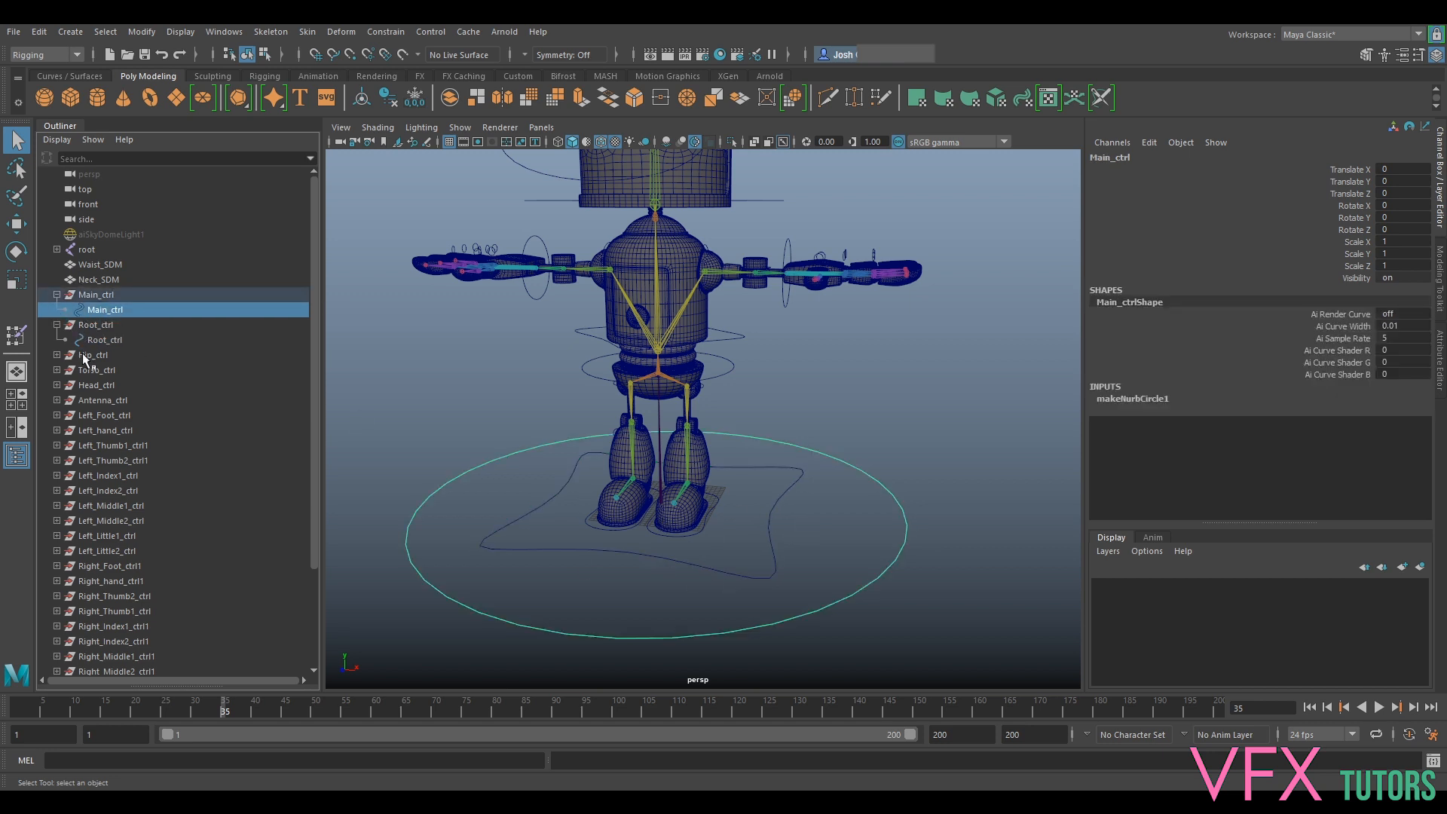
click(96, 326)
middle_drag(113, 326, 118, 315)
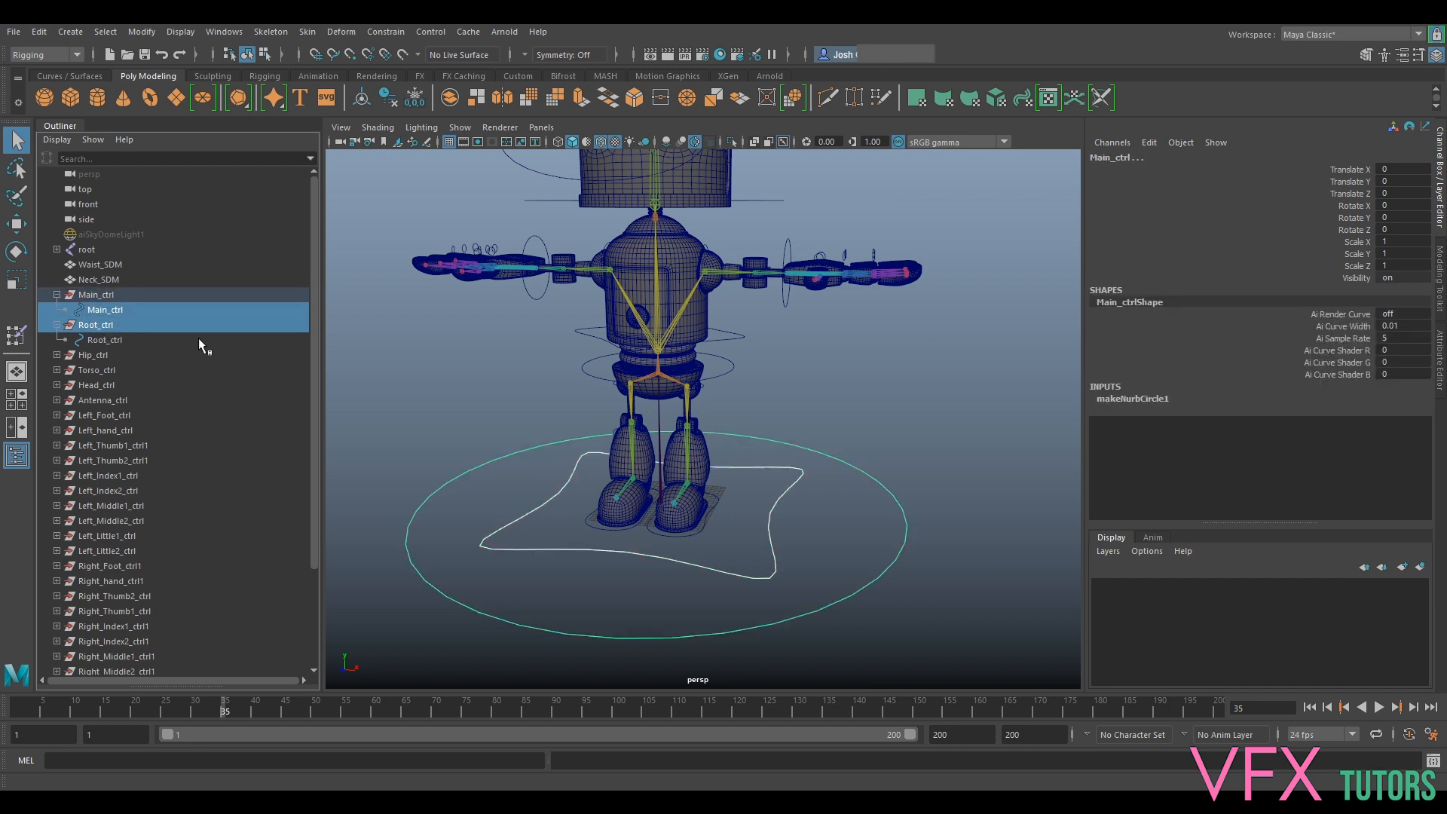
key(p)
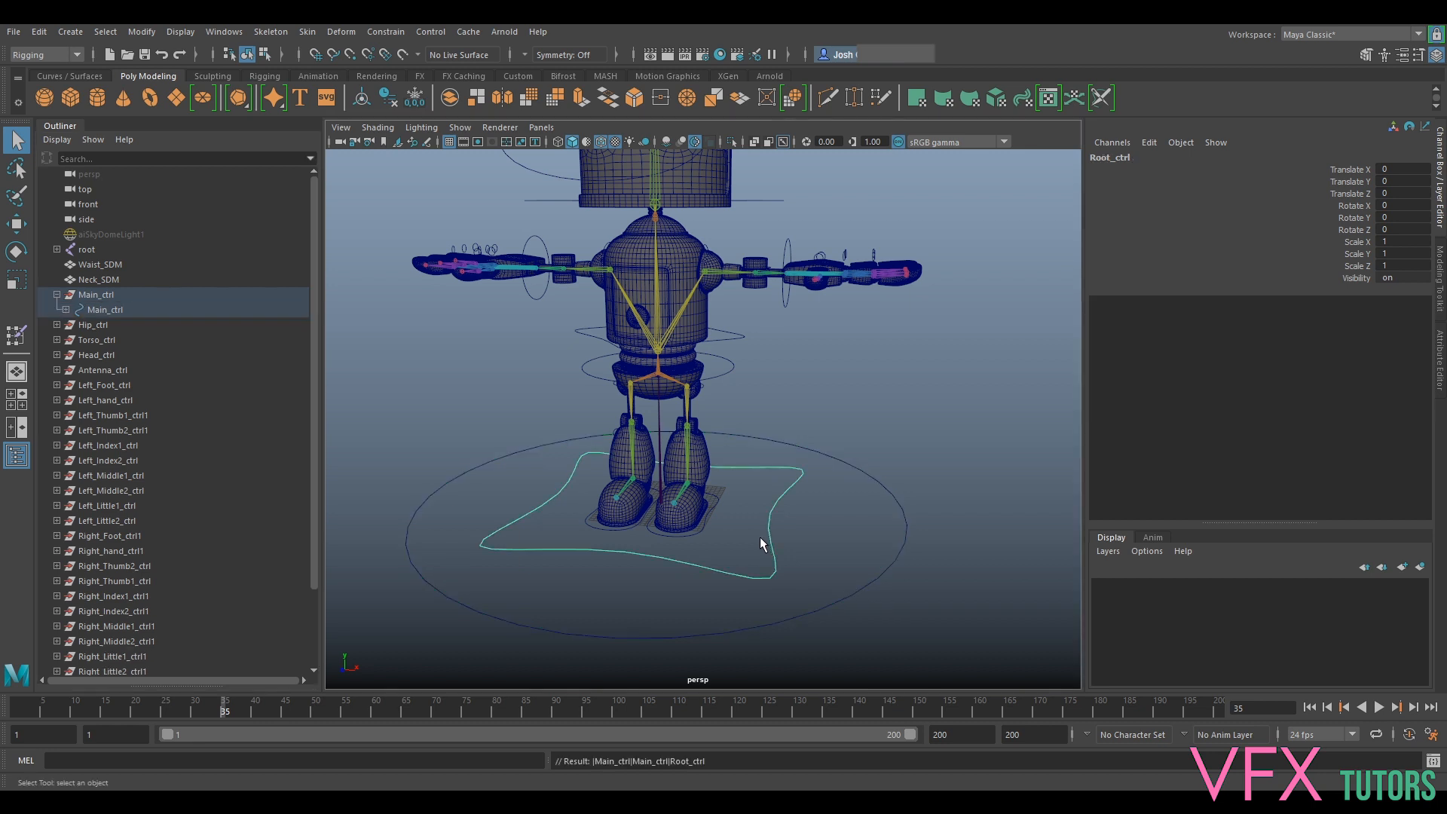
click(65, 309)
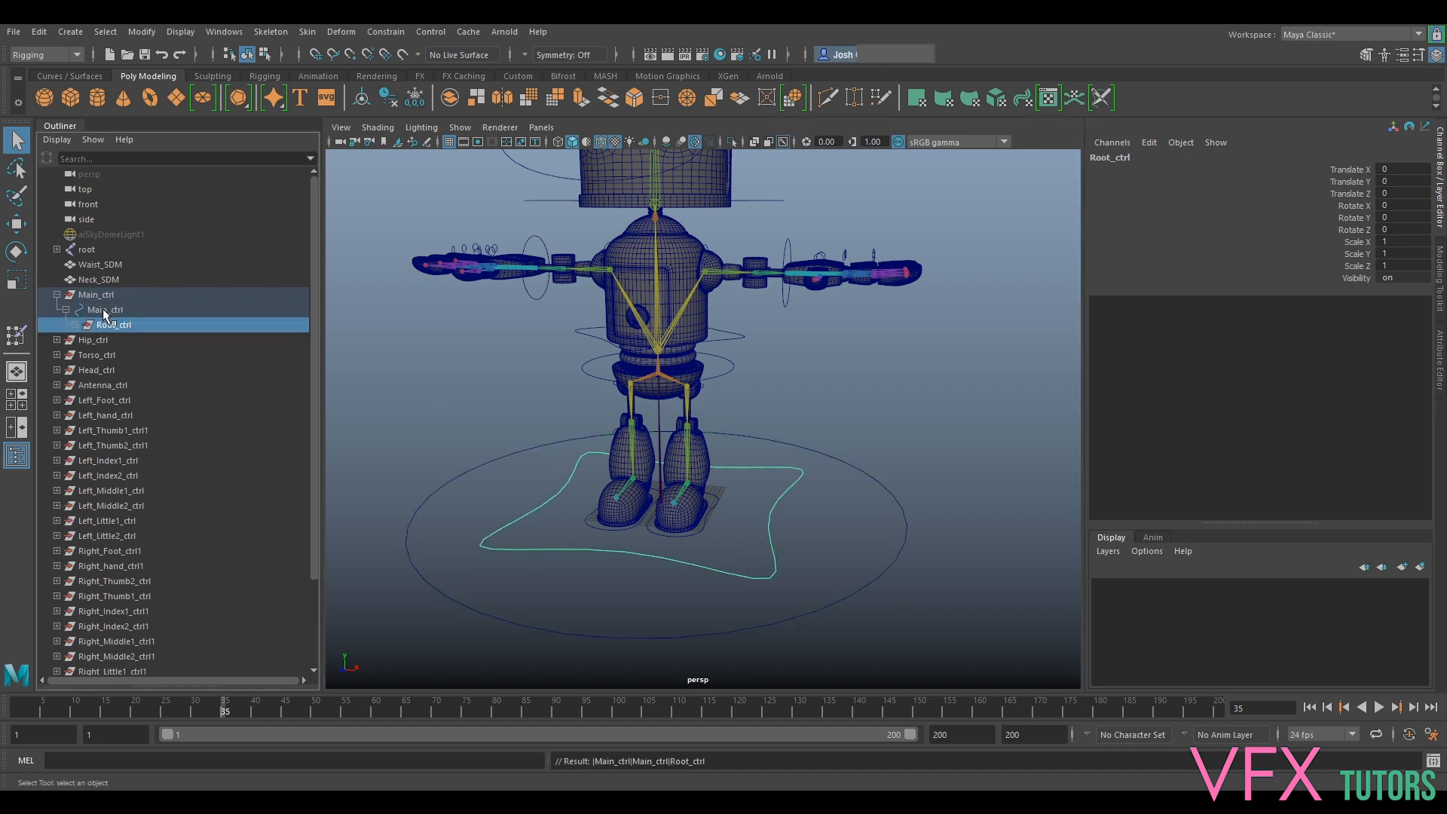
key(ctrl+z)
key(ctrl+z)
Nest the Root_ctrl group under the Main_ctrl curve and expand it down to the Root_ctrl curve
click(95, 295)
click(102, 326)
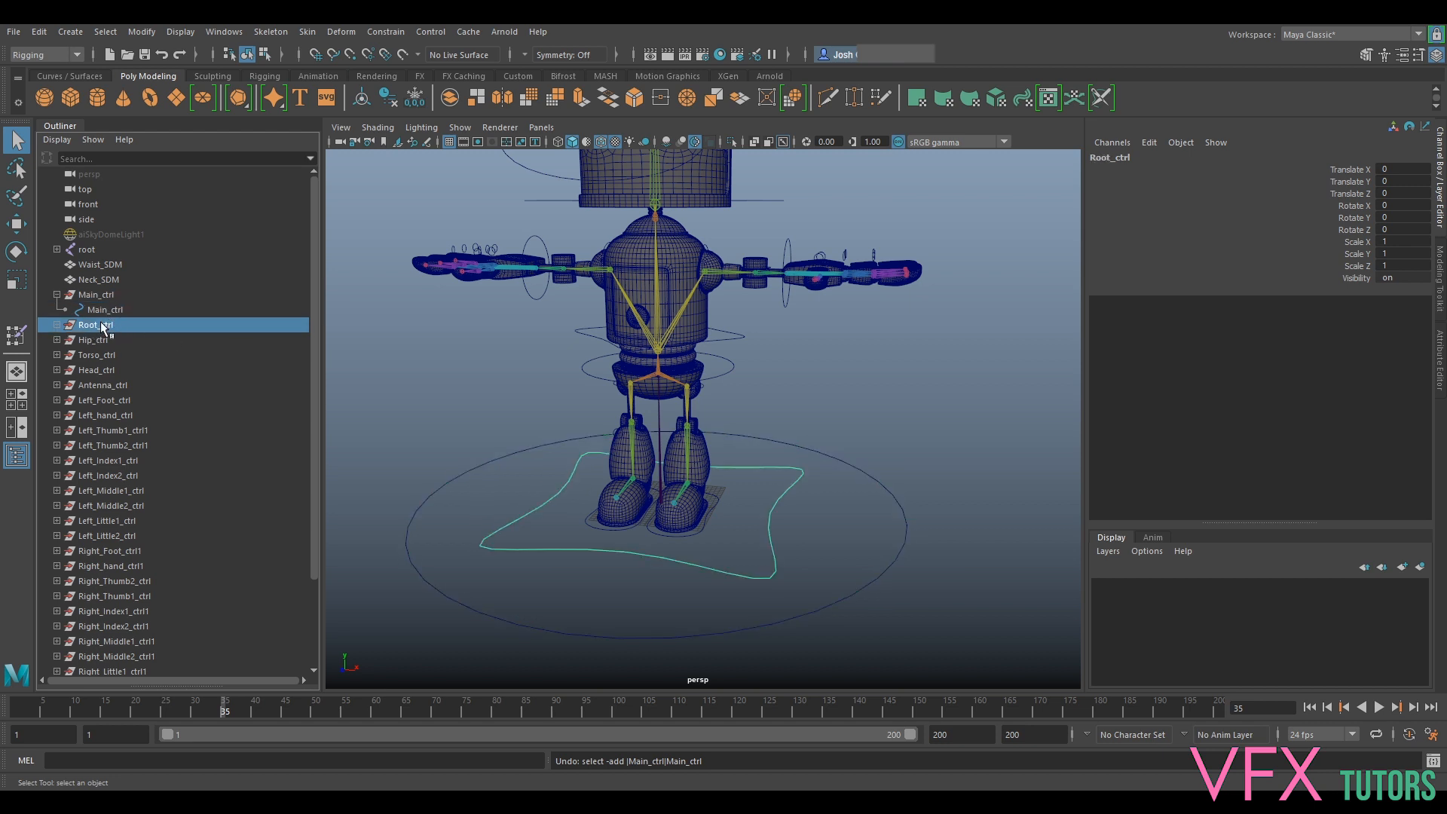
middle_drag(102, 326, 113, 312)
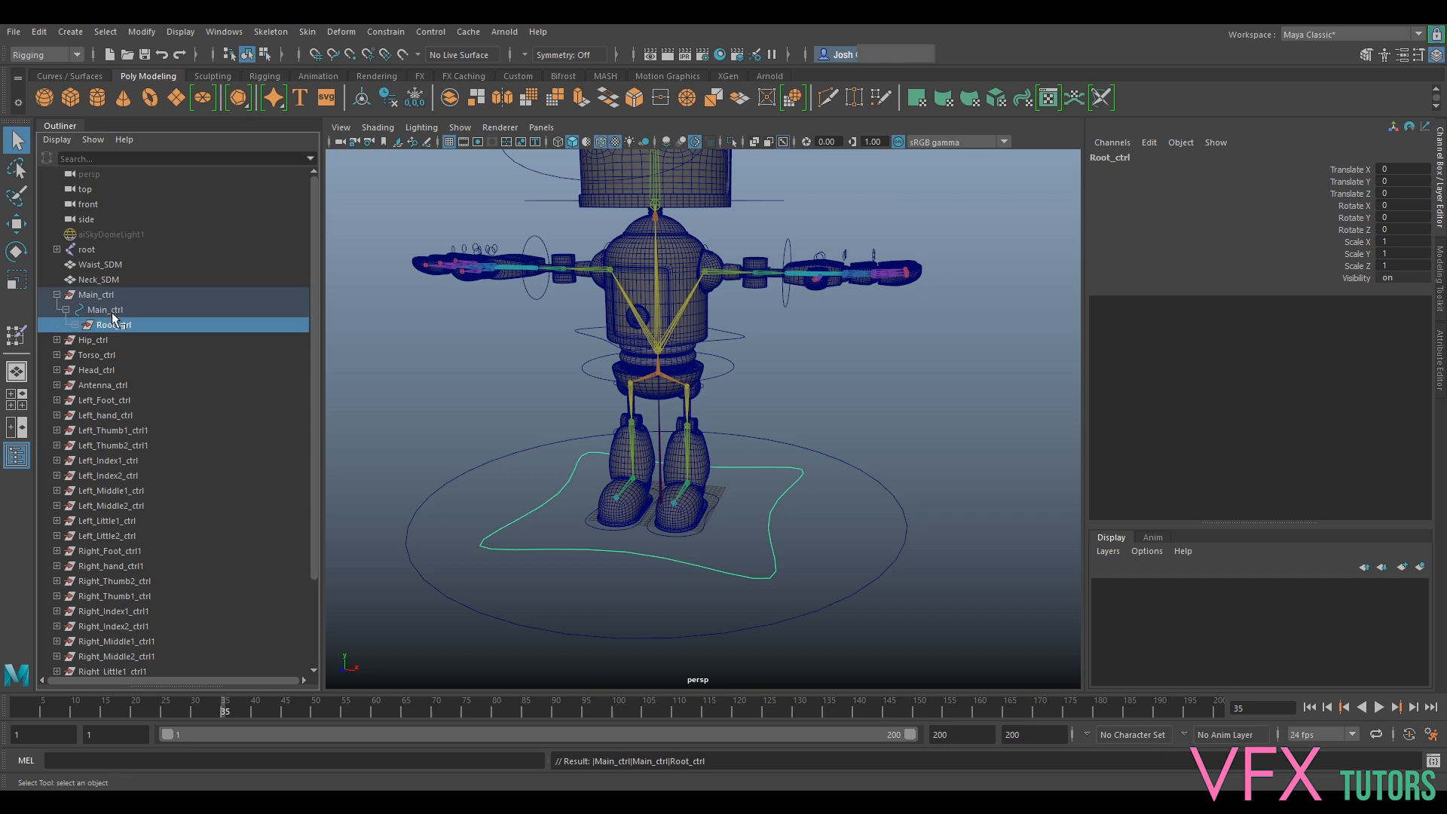
click(75, 325)
click(111, 340)
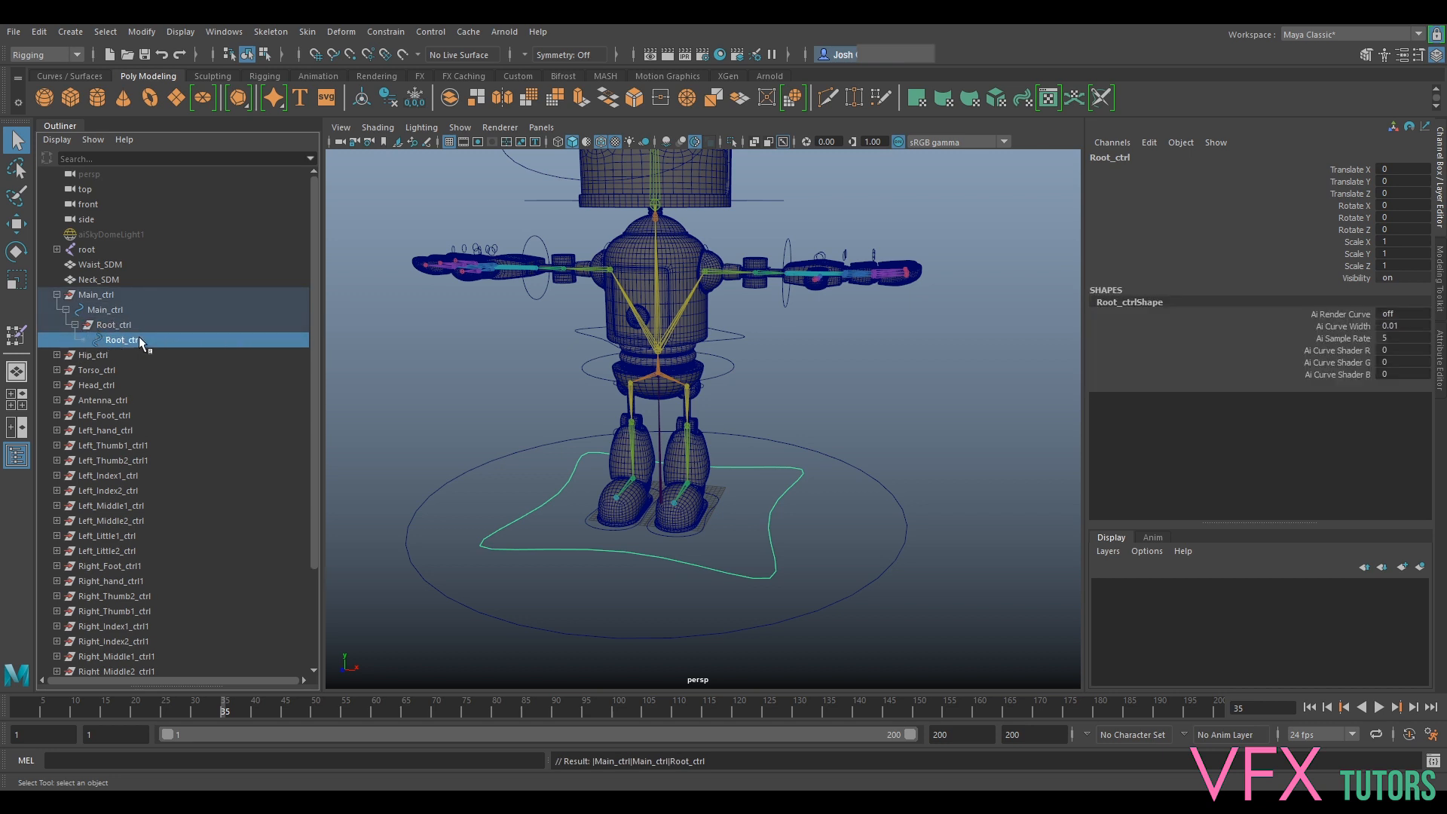
Test the new hierarchy by moving the Main_ctrl circle curve, and undo the move
click(106, 310)
key(w)
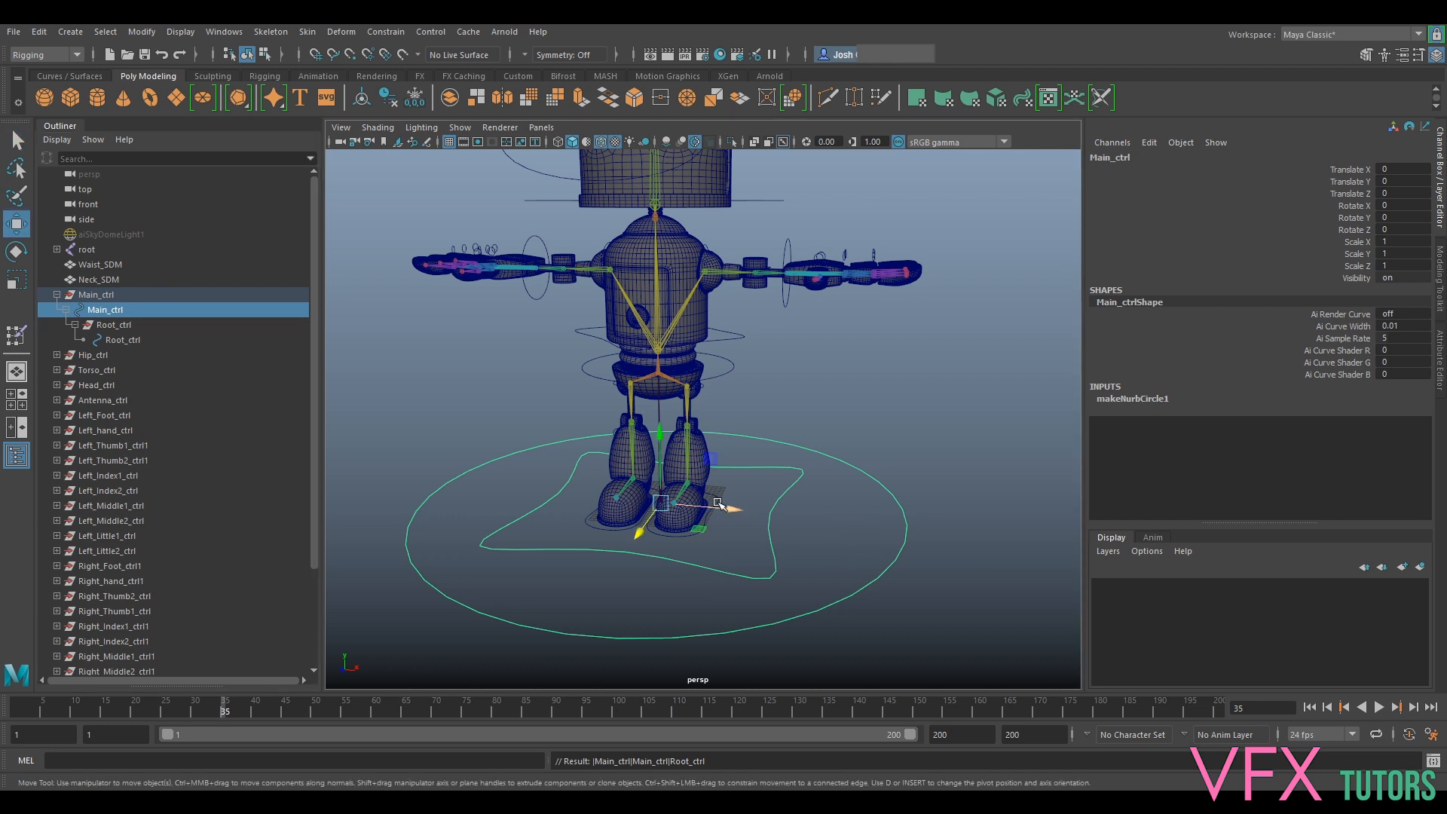
drag(729, 510, 729, 541)
key(ctrl+z)
Examine the Main_ctrl group, the Root_ctrl group and the Root_ctrl curve up close around the robot's feet
middle_drag(131, 342, 133, 343)
click(133, 342)
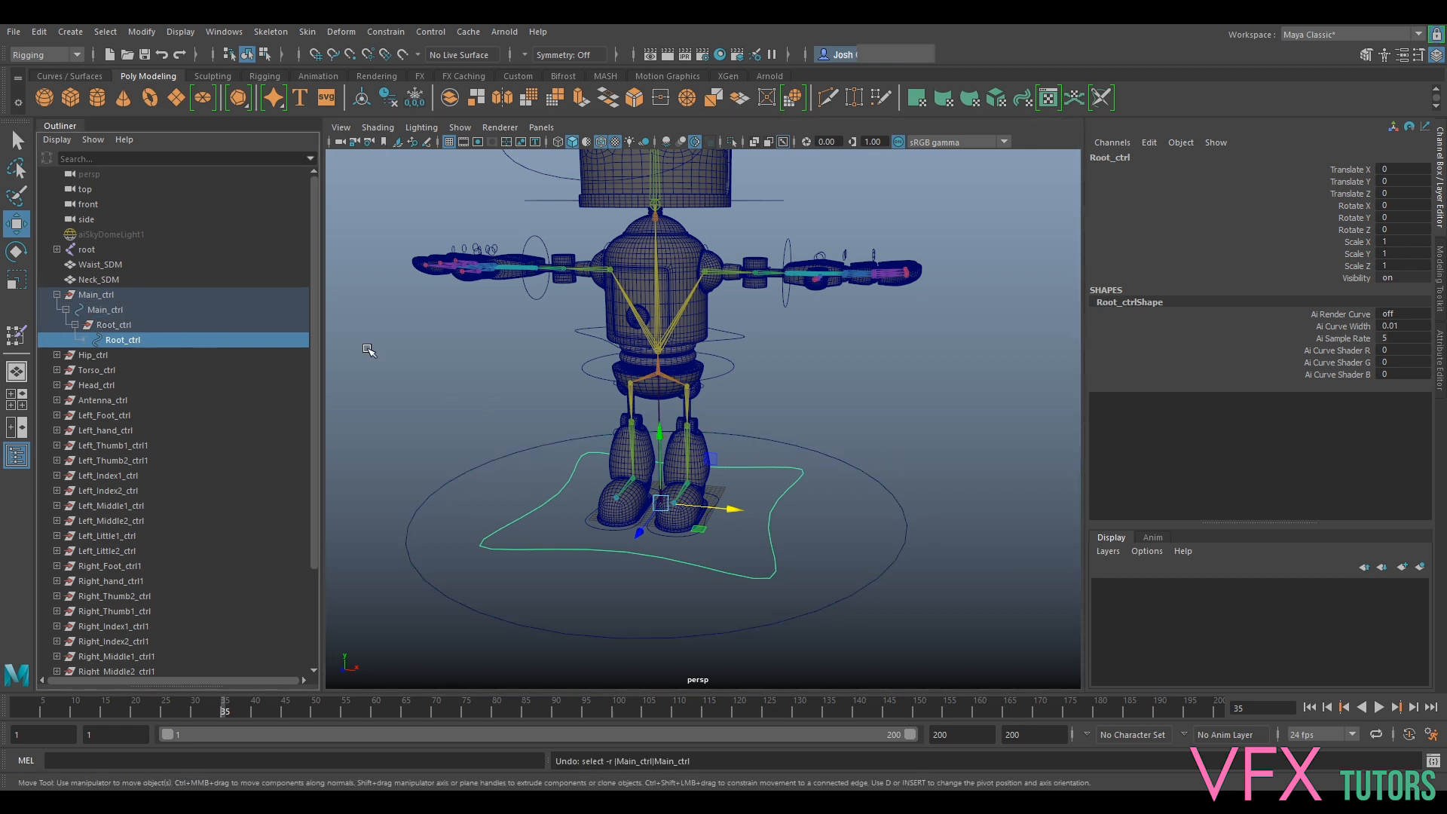
scroll(807, 454, up, 3)
alt+drag(807, 454, 750, 380)
click(106, 296)
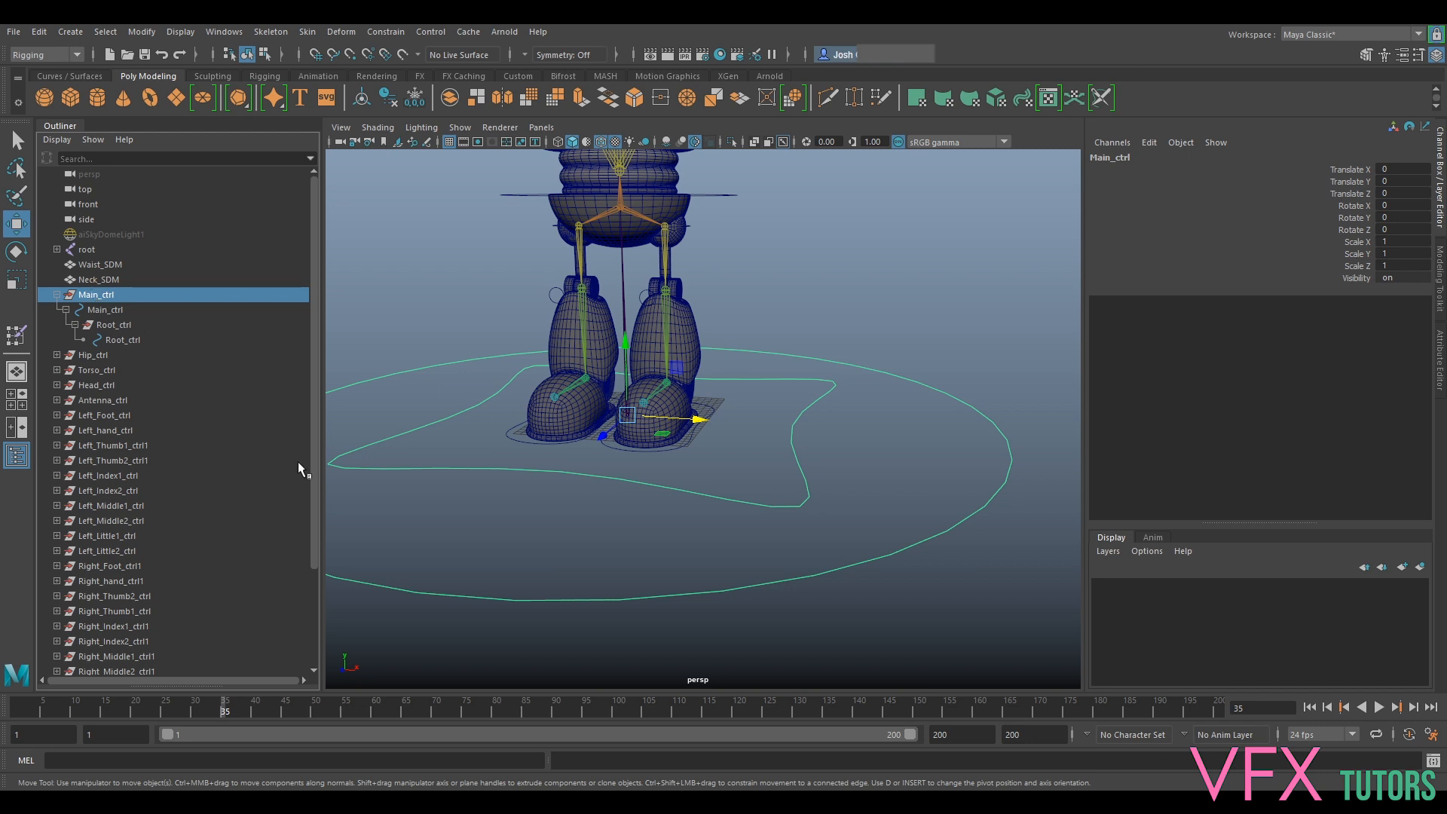
click(121, 328)
click(125, 340)
mouse_move(639, 360)
alt+mouse_down()
mouse_move(643, 344)
mouse_move(648, 369)
mouse_move(647, 343)
alt+mouse_up()
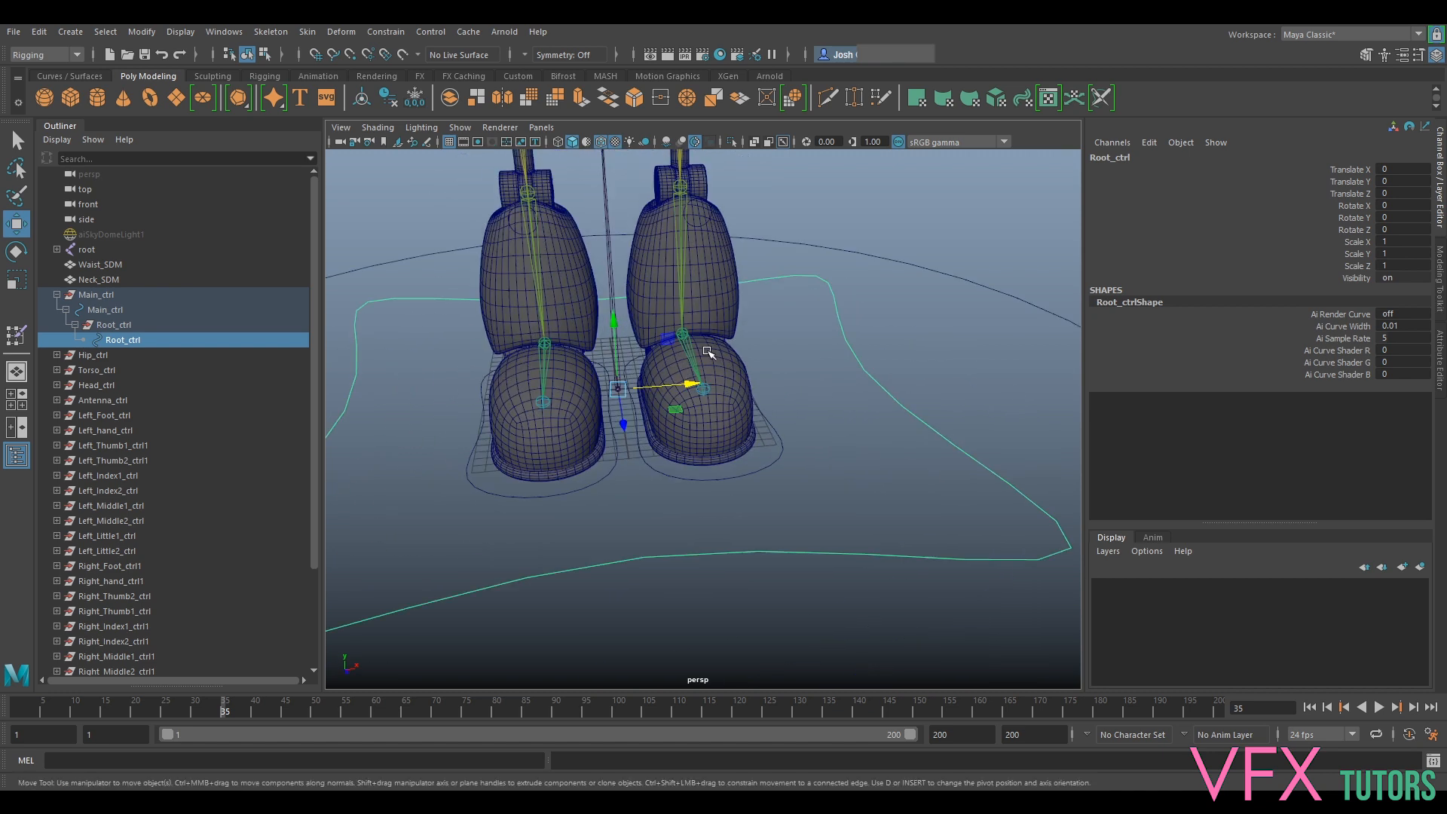
Test how the root joint drives the character by moving it, and undo the move
click(86, 249)
scroll(736, 400, down, 5)
drag(739, 400, 721, 412)
key(ctrl+z)
scroll(658, 351, up, 8)
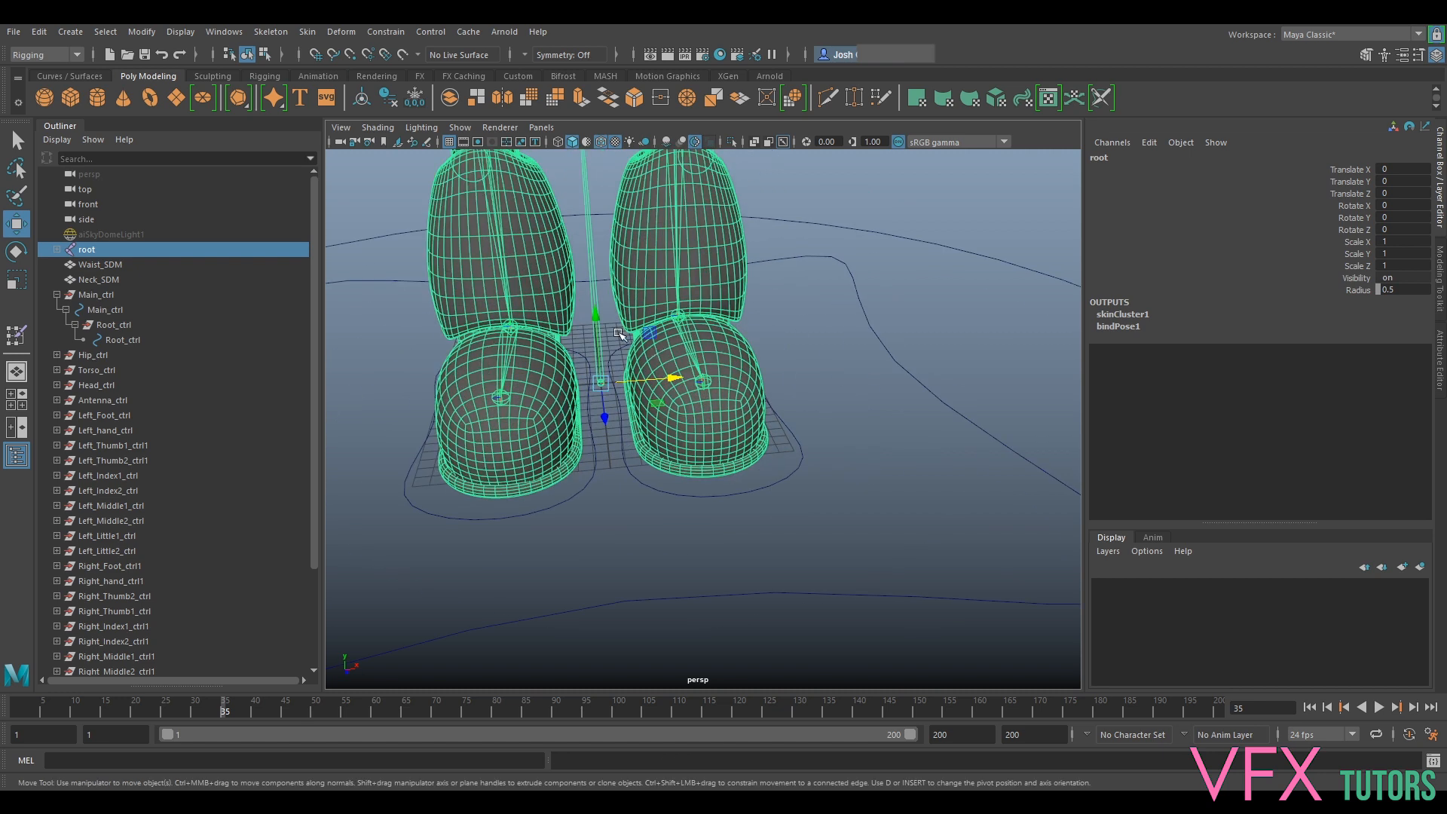
alt+drag(616, 336, 620, 359)
Point-constrain the root joint to the Root_ctrl curve on all axes, with a weight of 1 and without maintaining the offset
click(121, 339)
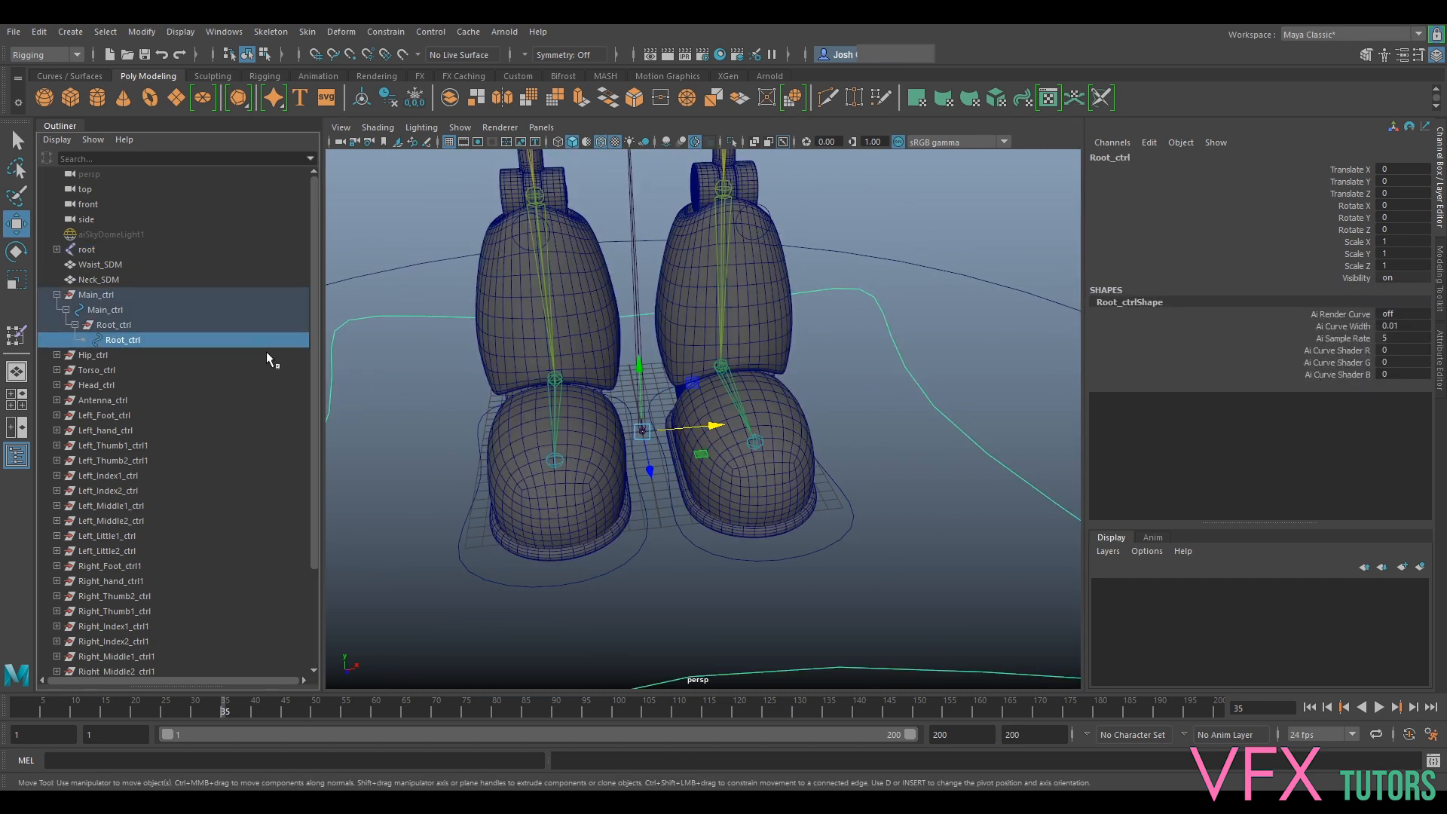
ctrl+click(96, 250)
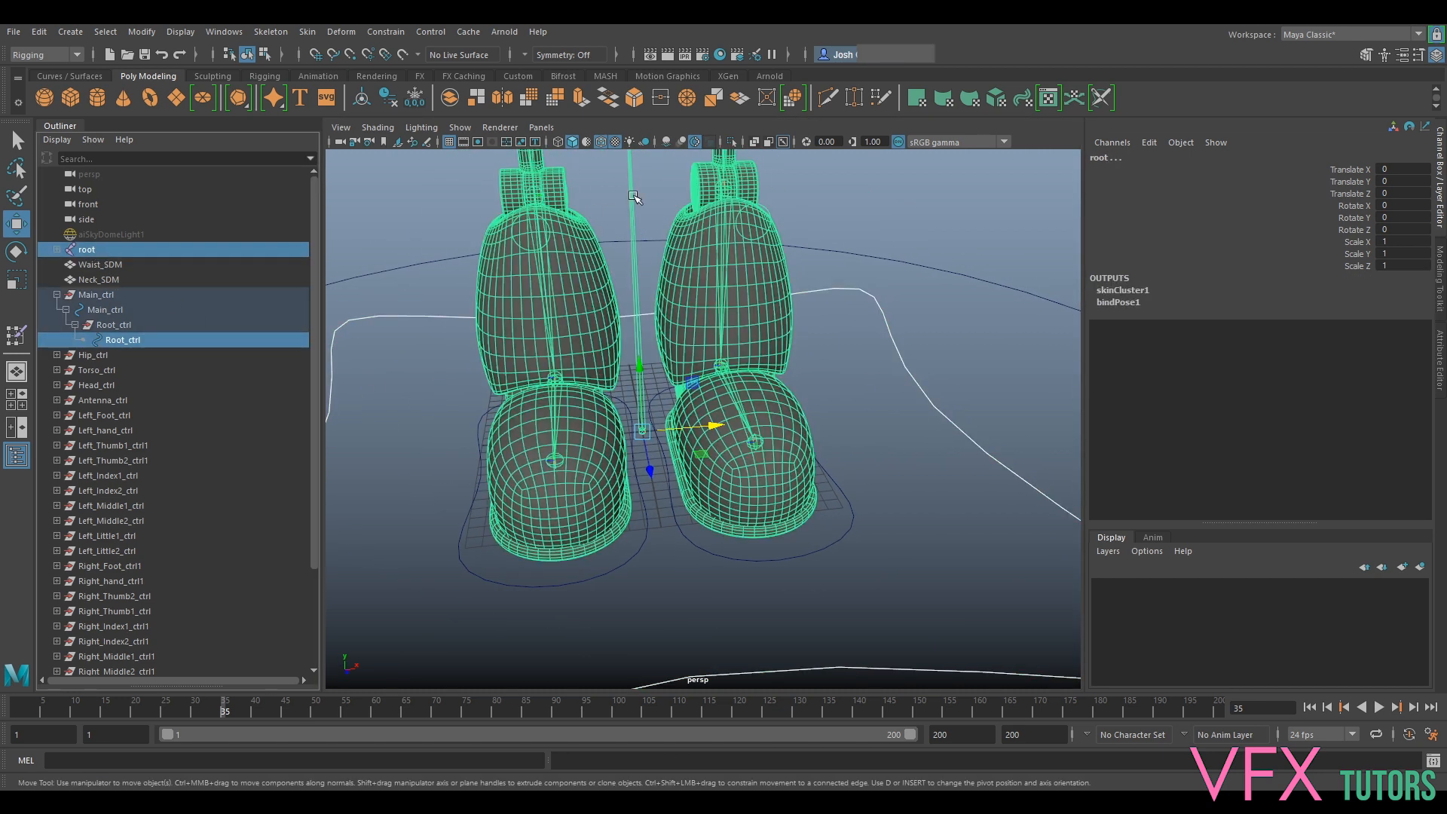
click(383, 31)
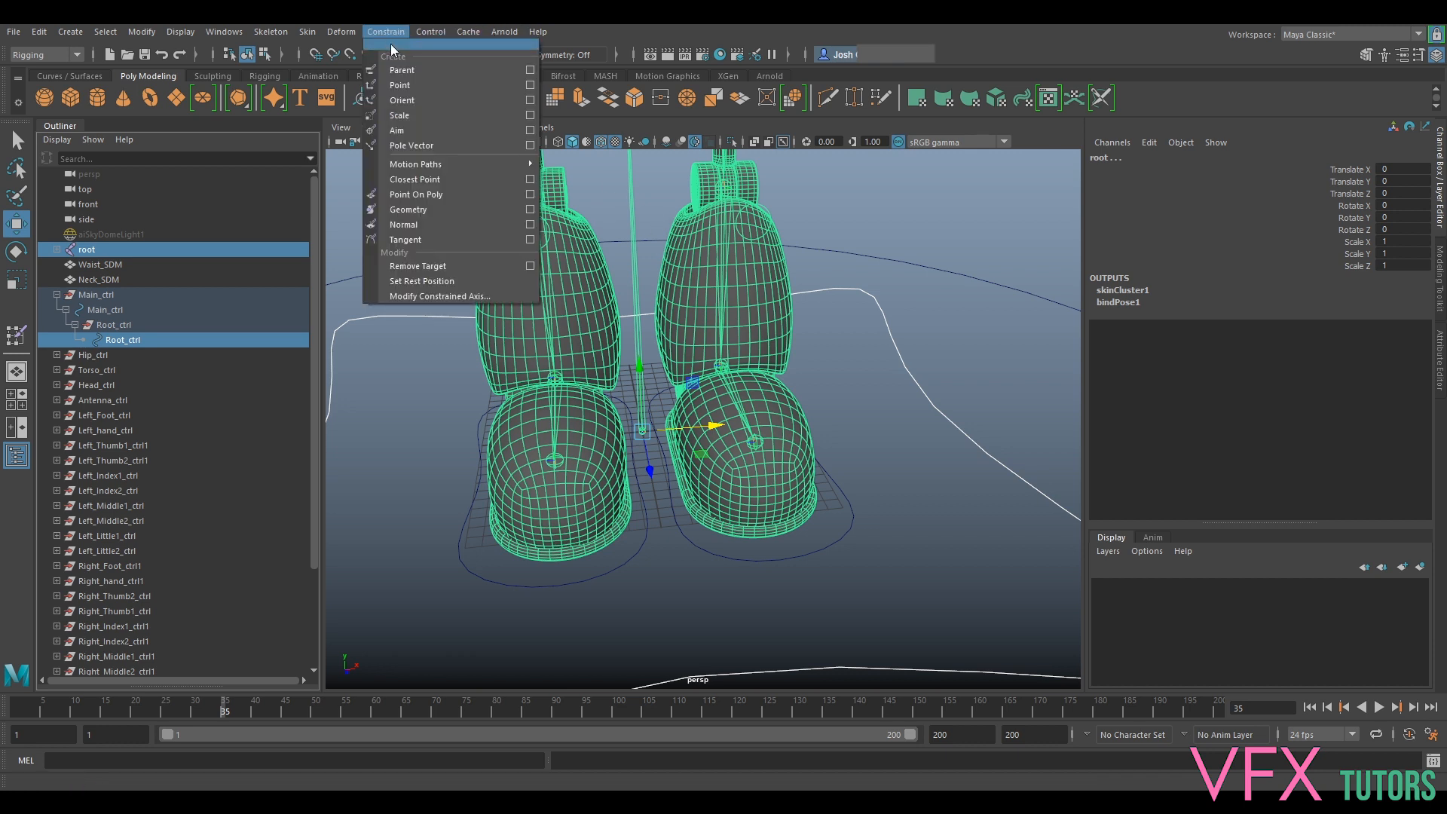
click(390, 45)
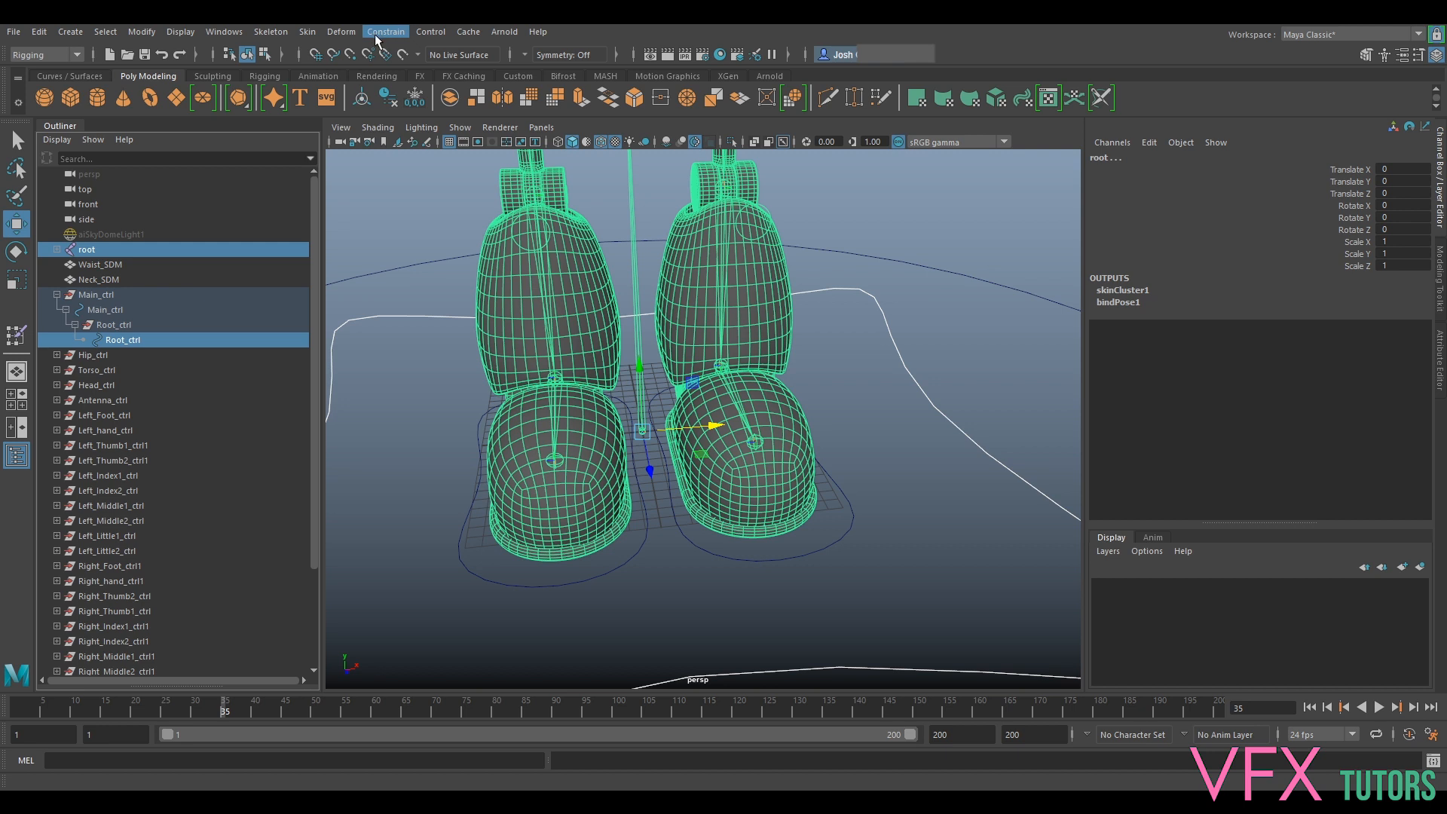
click(377, 34)
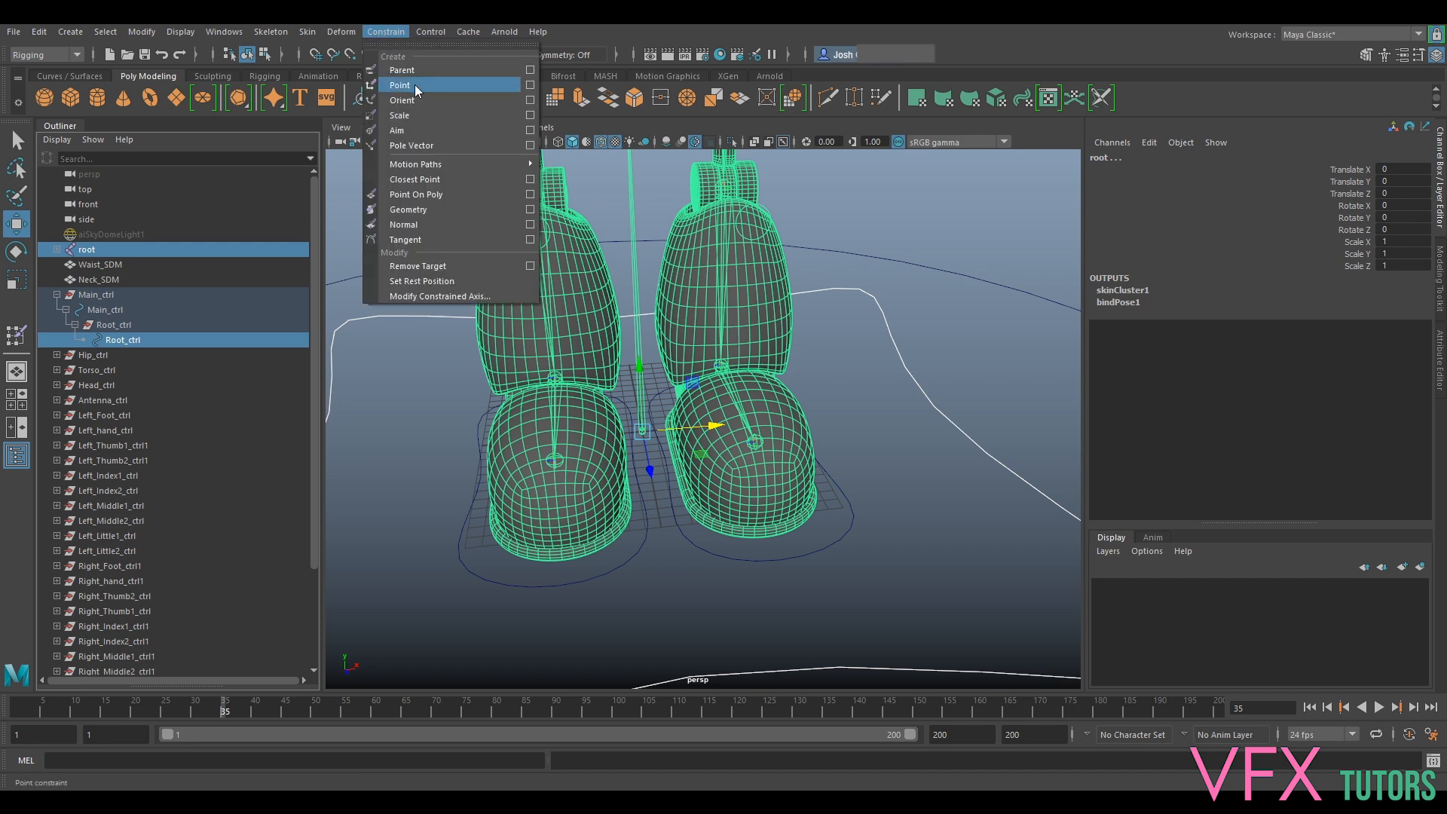
click(528, 85)
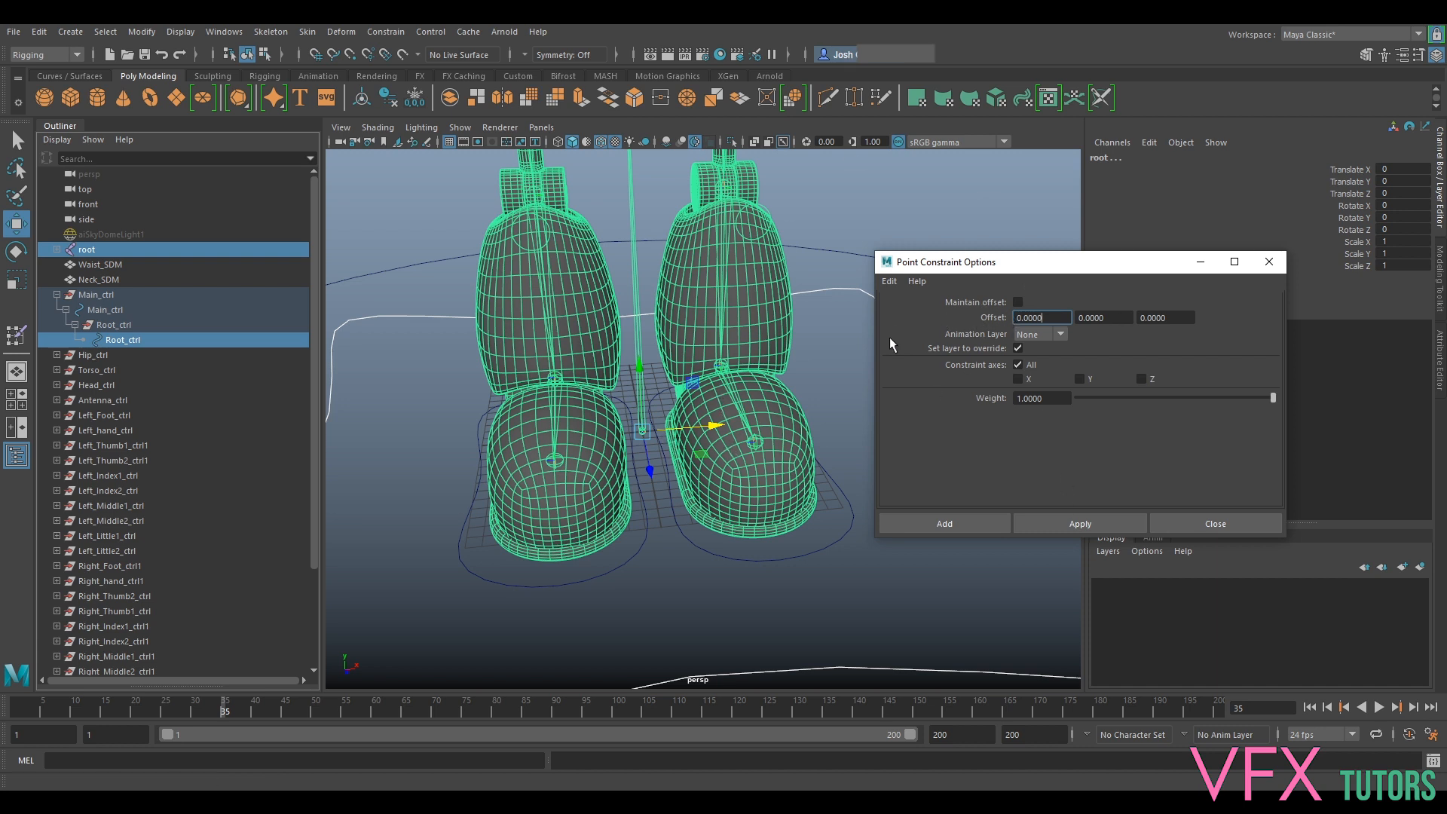
click(1078, 523)
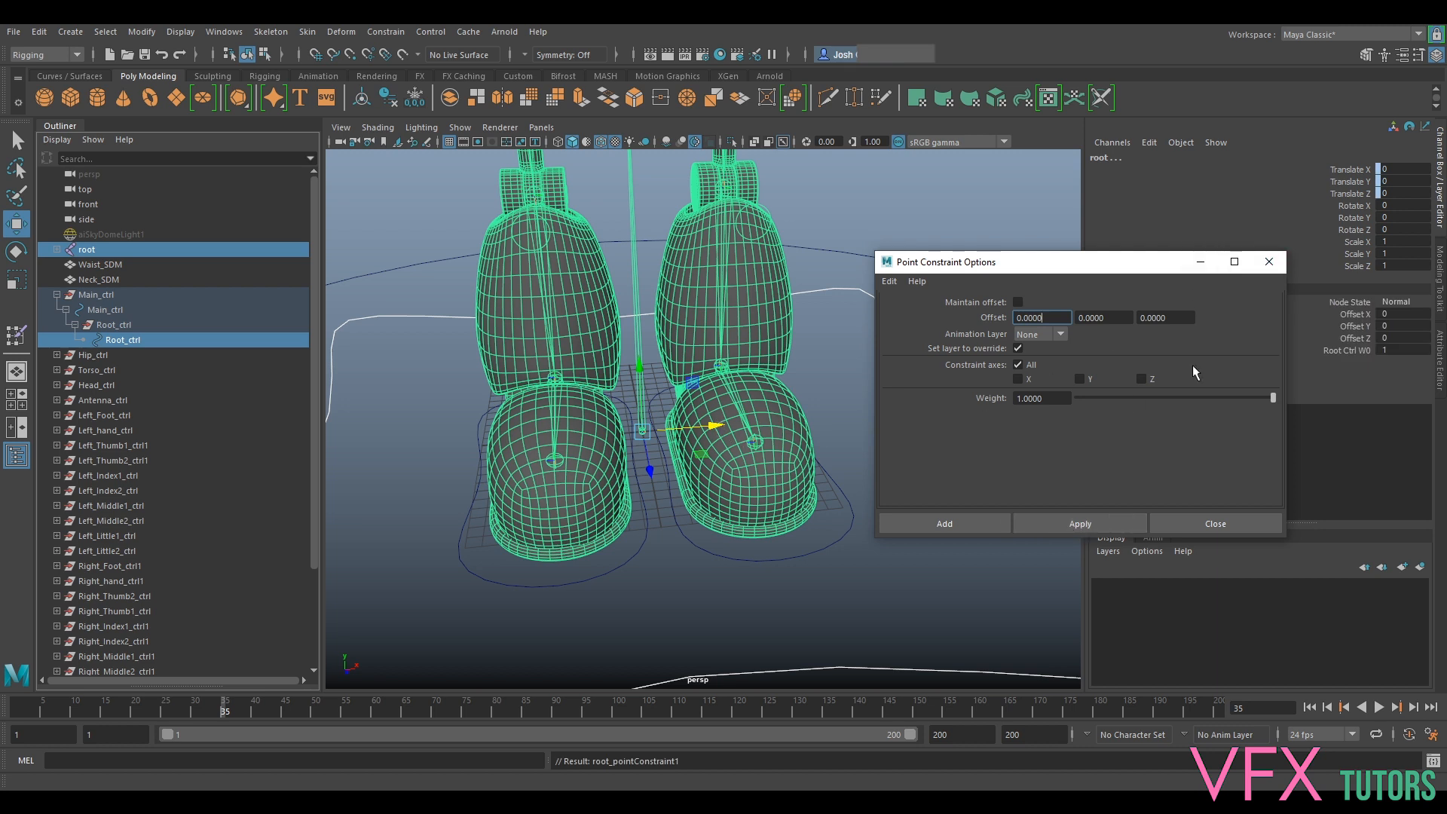
click(1270, 262)
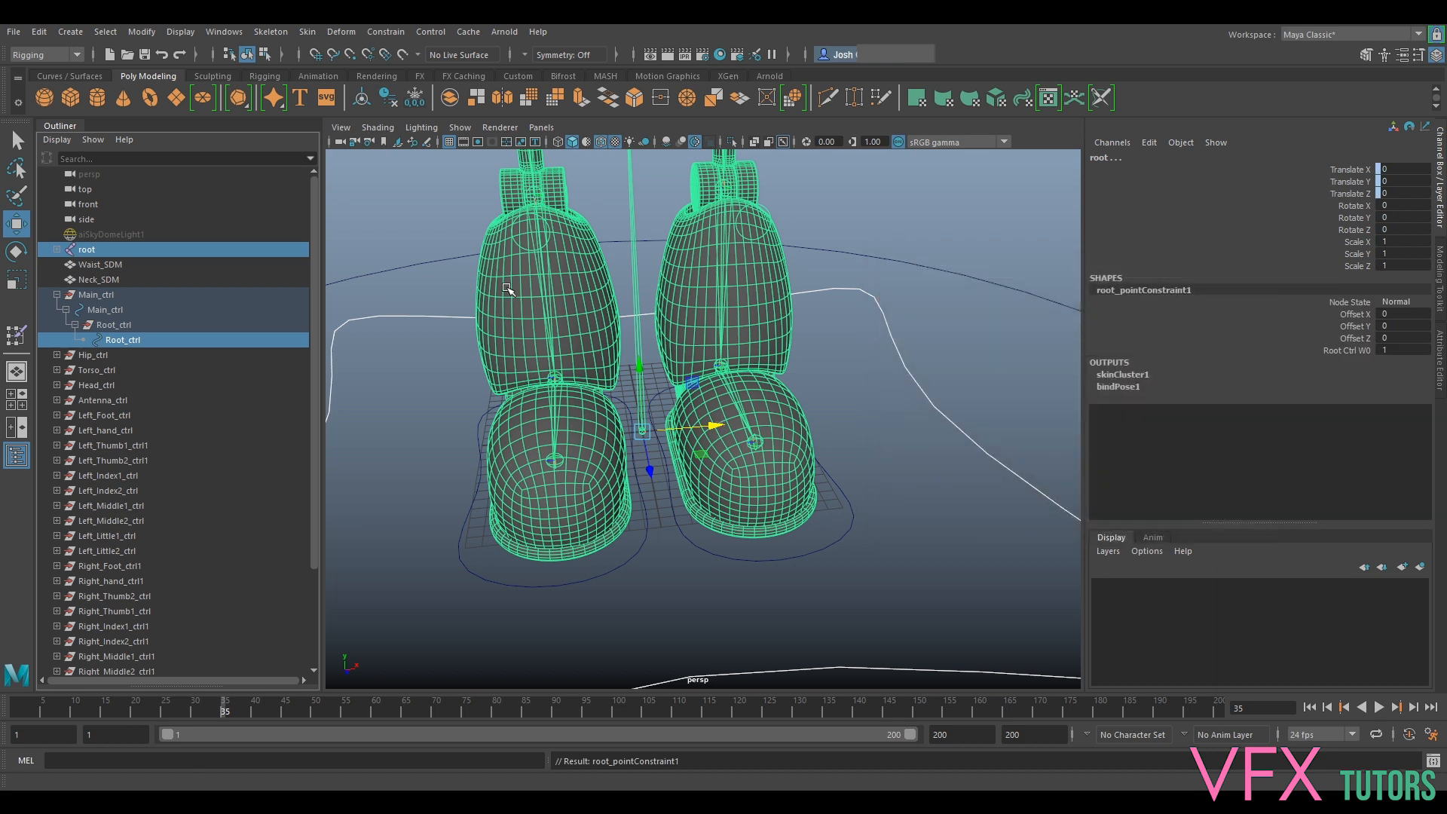
Test the new point constraint by moving the Root_ctrl curve along its X axis, and undo the move
click(149, 337)
scroll(758, 424, down, 8)
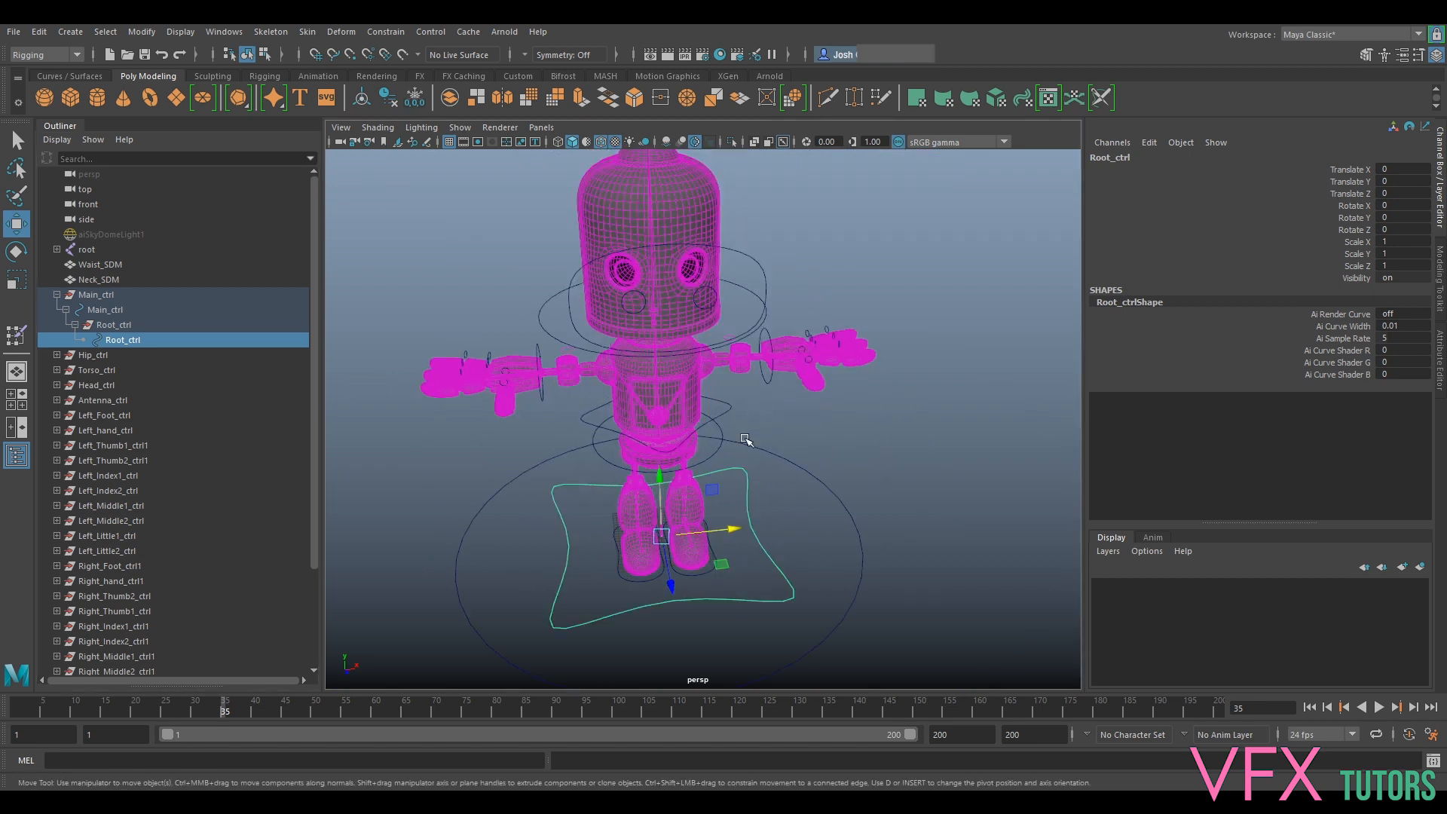
mouse_move(724, 533)
mouse_down()
mouse_move(689, 538)
mouse_move(705, 548)
mouse_up()
key(ctrl+z)
key(ctrl+z)
key(ctrl+z)
key(ctrl+z)
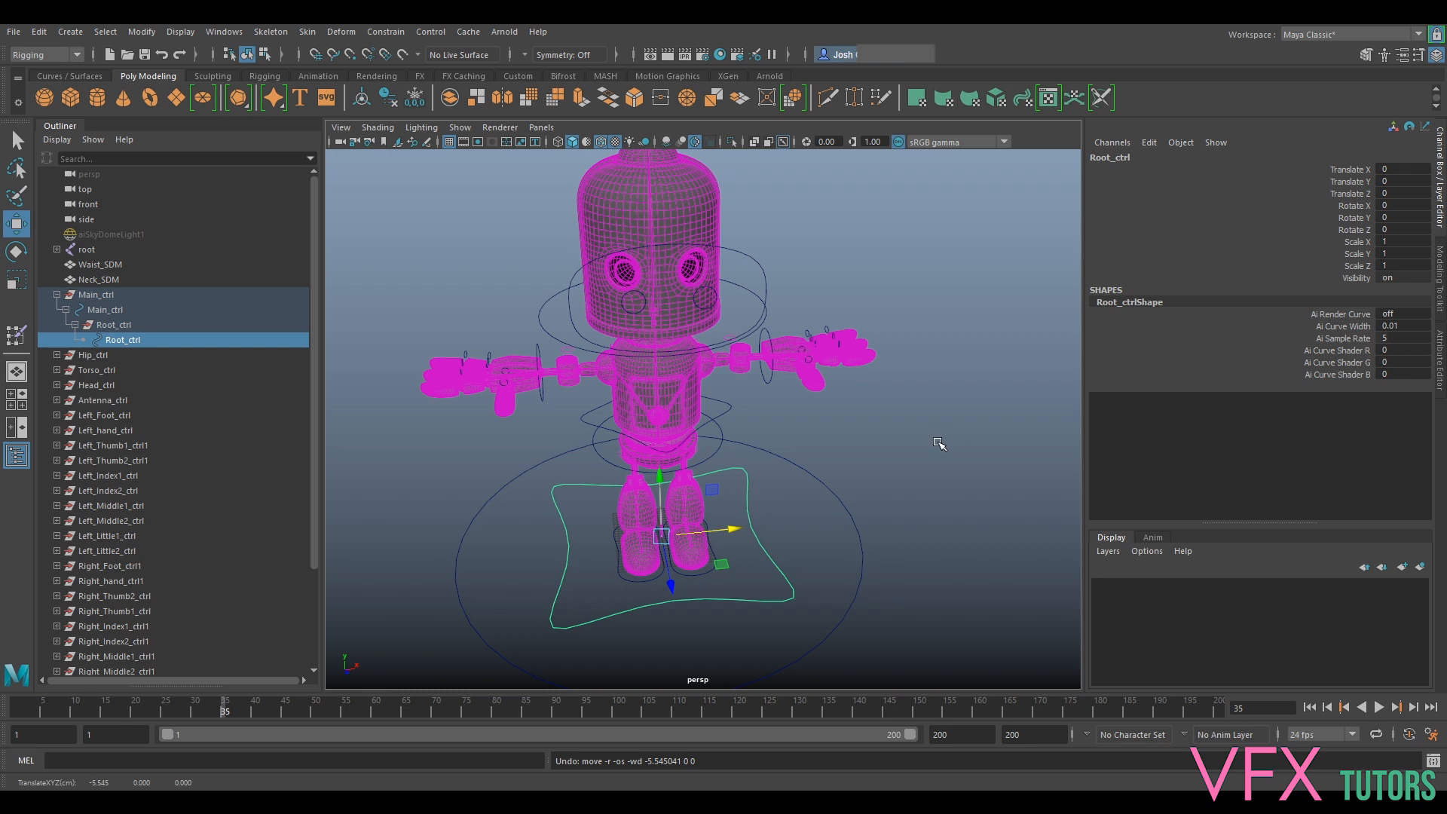
Test the robot's response again by moving the Root_ctrl curve along its Z axis, and undo the move
scroll(943, 439, up, 8)
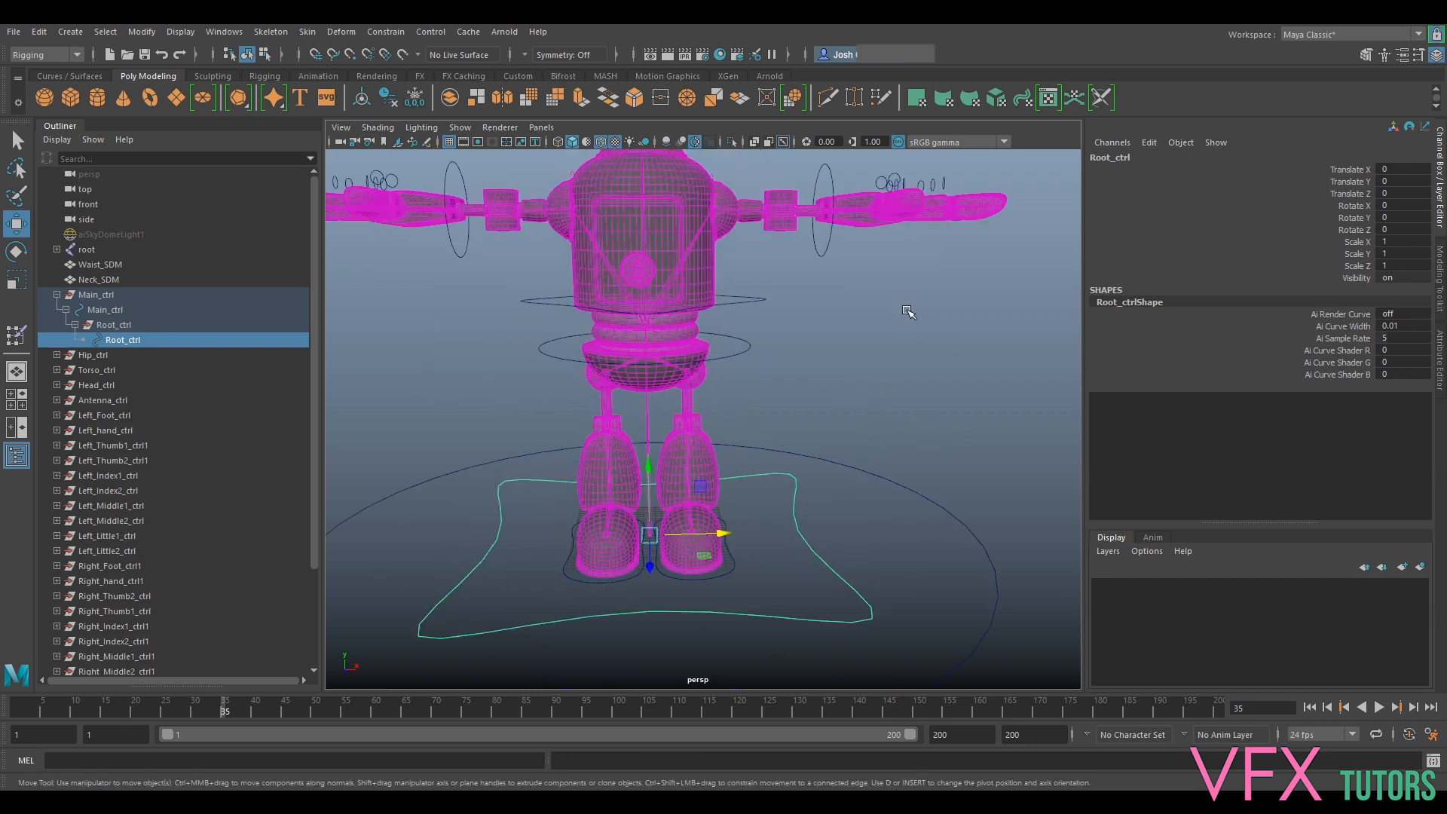
scroll(913, 311, down, 6)
alt+drag(776, 430, 804, 412)
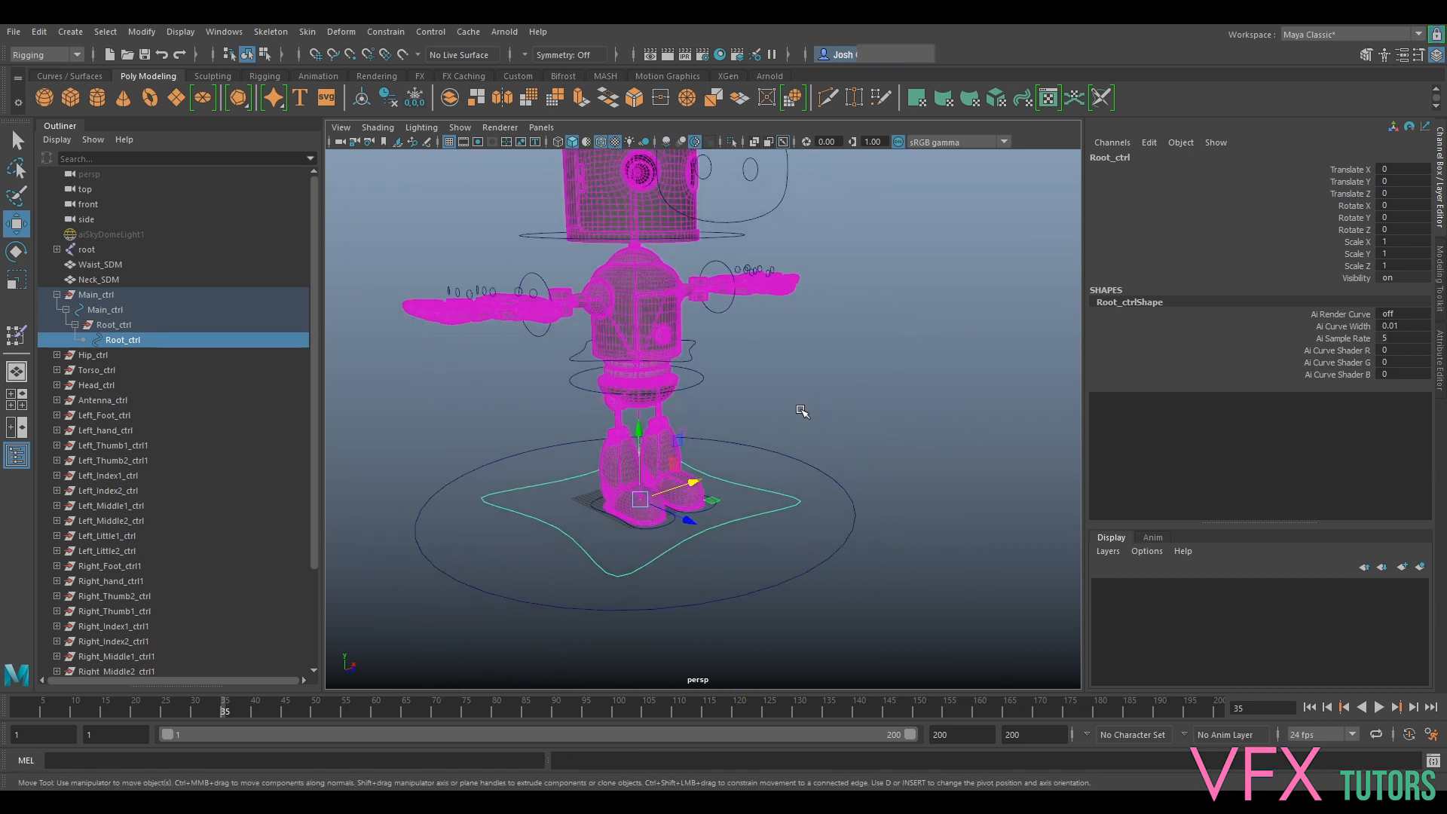
key(alt)
alt+drag(833, 435, 804, 435)
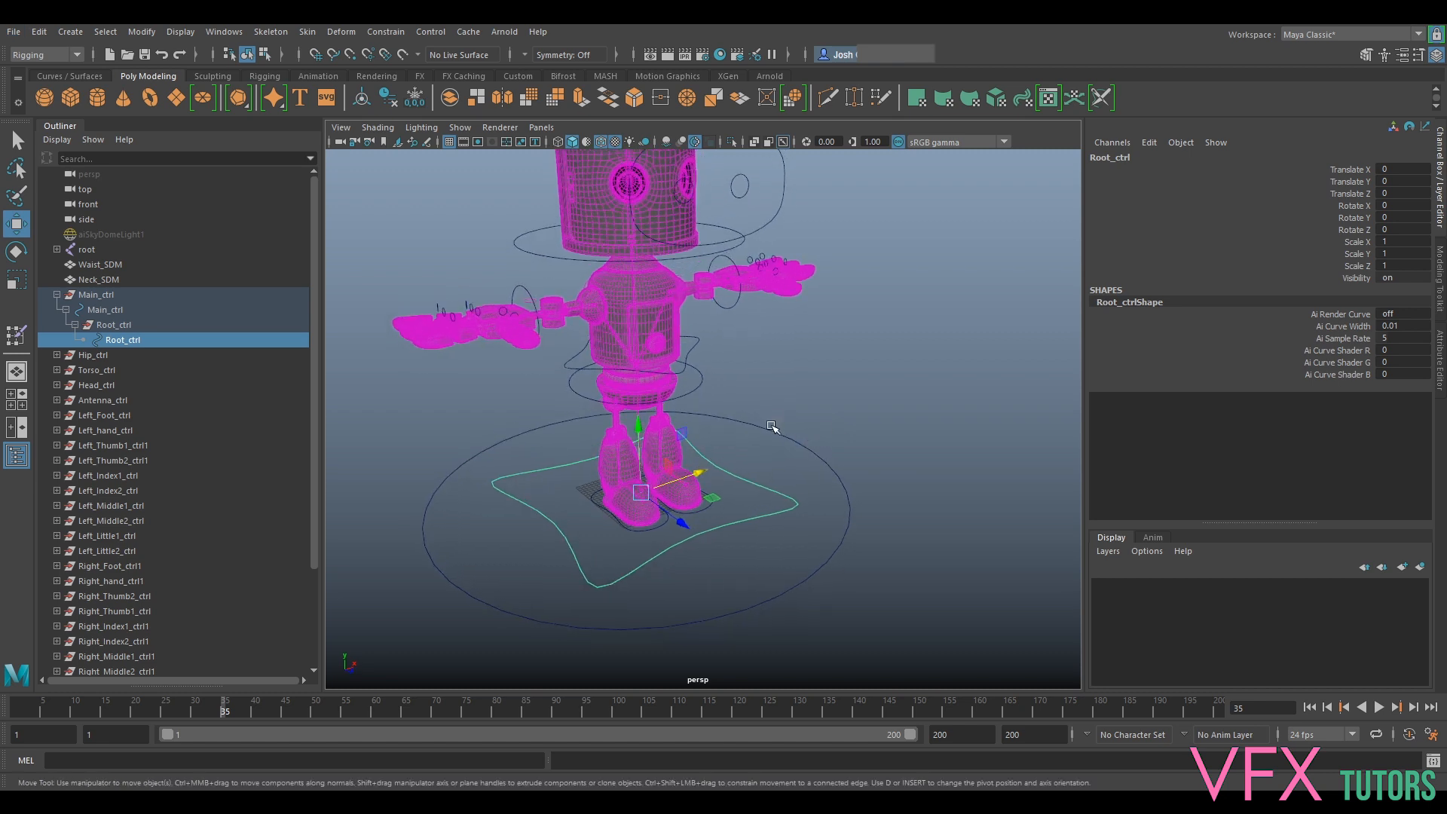
scroll(772, 430, up, 2)
alt+middle_drag(768, 405, 873, 457)
alt+drag(964, 455, 961, 453)
mouse_move(758, 603)
mouse_down()
mouse_move(770, 605)
mouse_move(737, 585)
mouse_move(773, 598)
mouse_move(754, 599)
mouse_up()
key(ctrl+z)
alt+drag(883, 451, 851, 439)
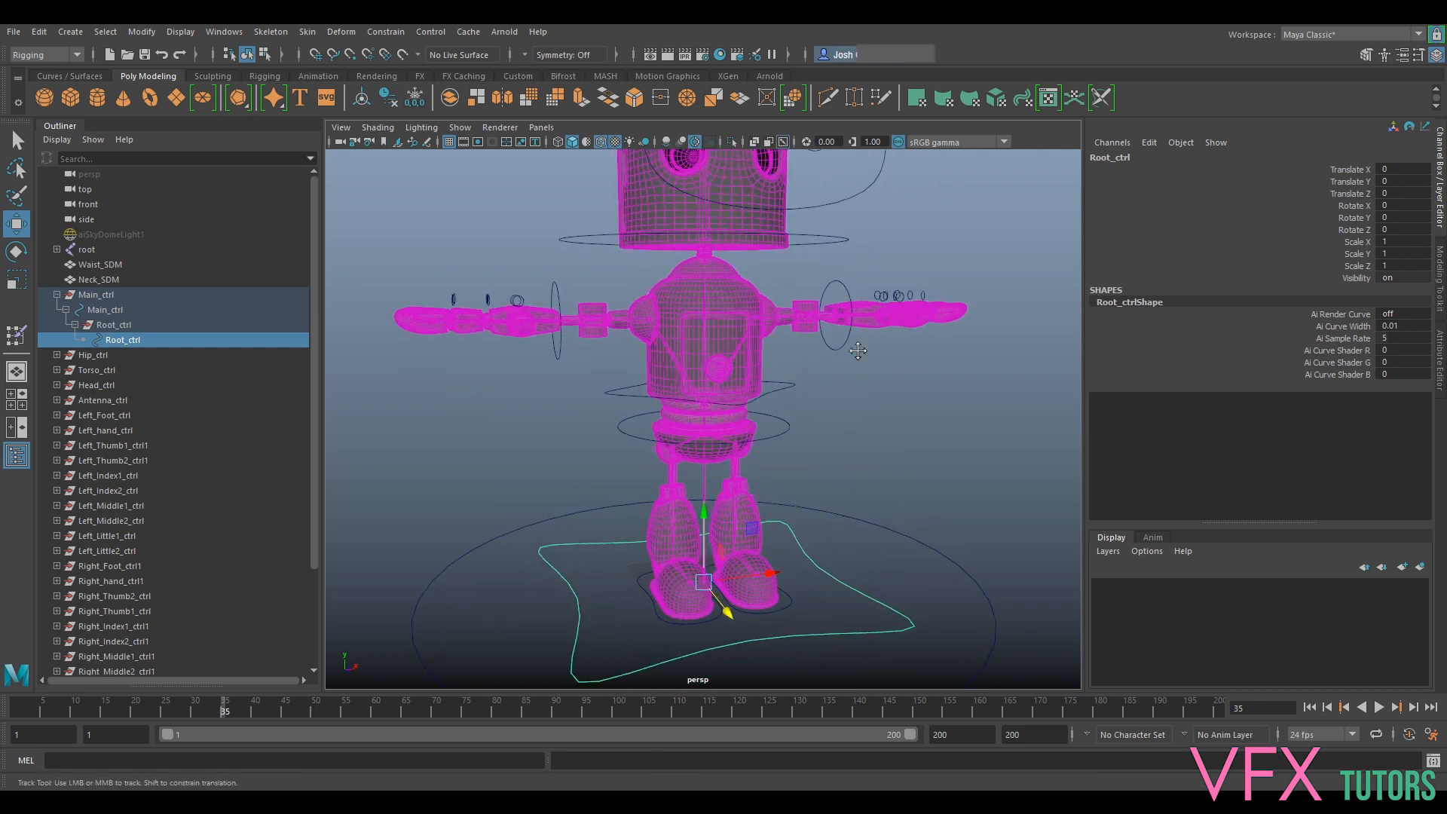
Parent the Hip_ctrl, Torso_ctrl, Head_ctrl and Antenna_ctrl groups under the Root_ctrl curve
click(113, 355)
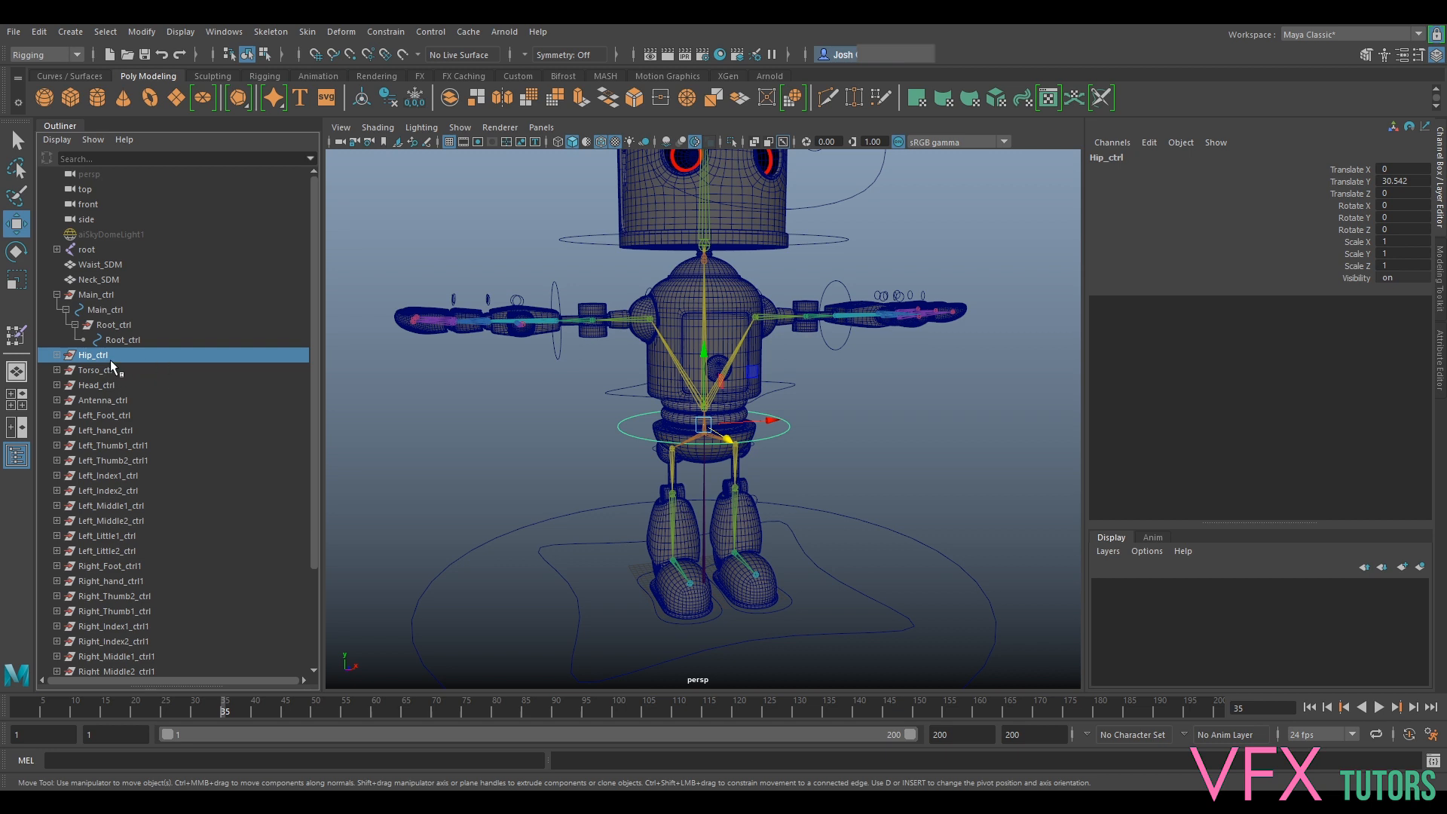
ctrl+click(134, 372)
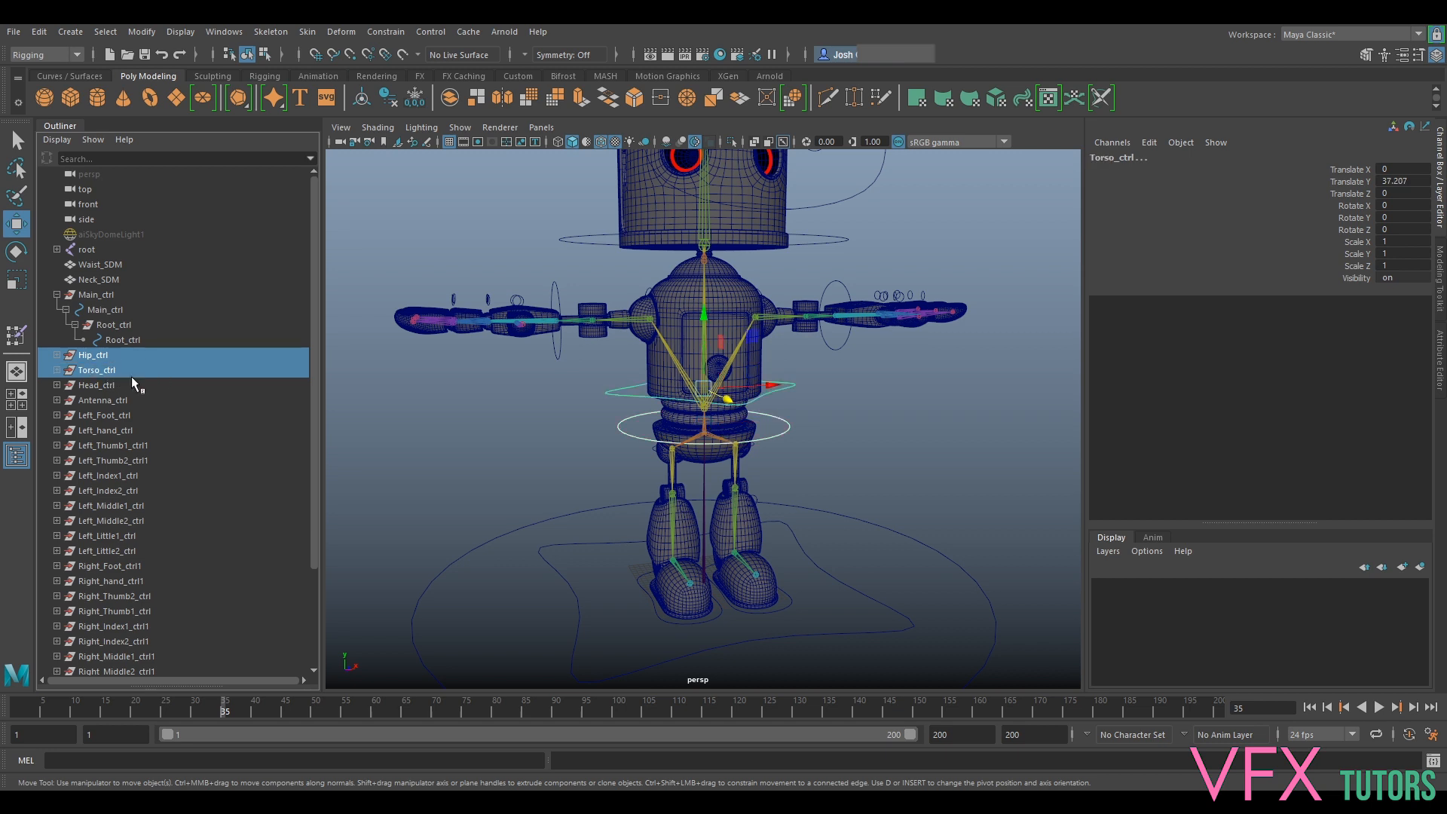
ctrl+click(107, 385)
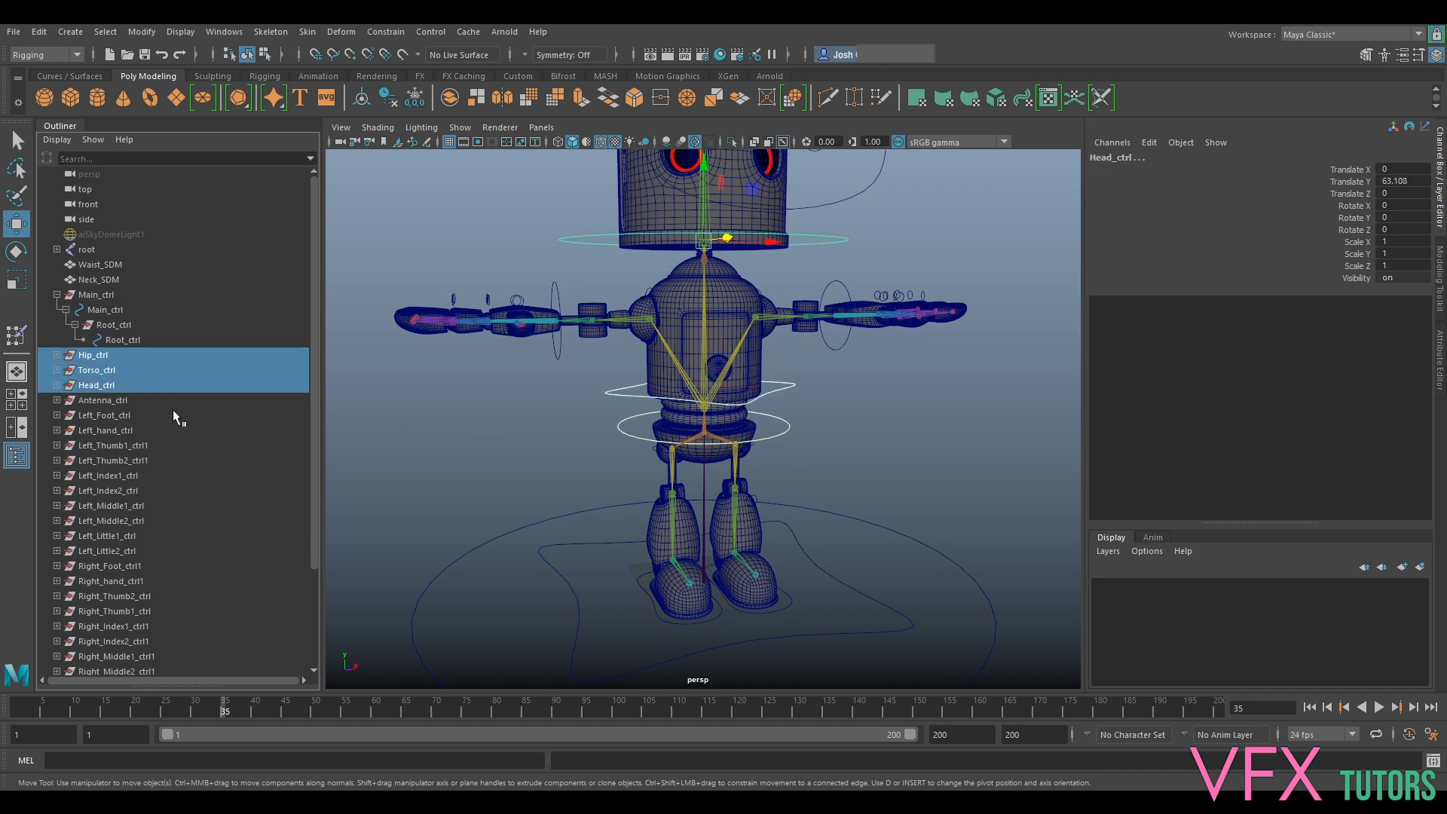
shift+click(131, 401)
scroll(861, 375, down, 5)
scroll(871, 392, up, 2)
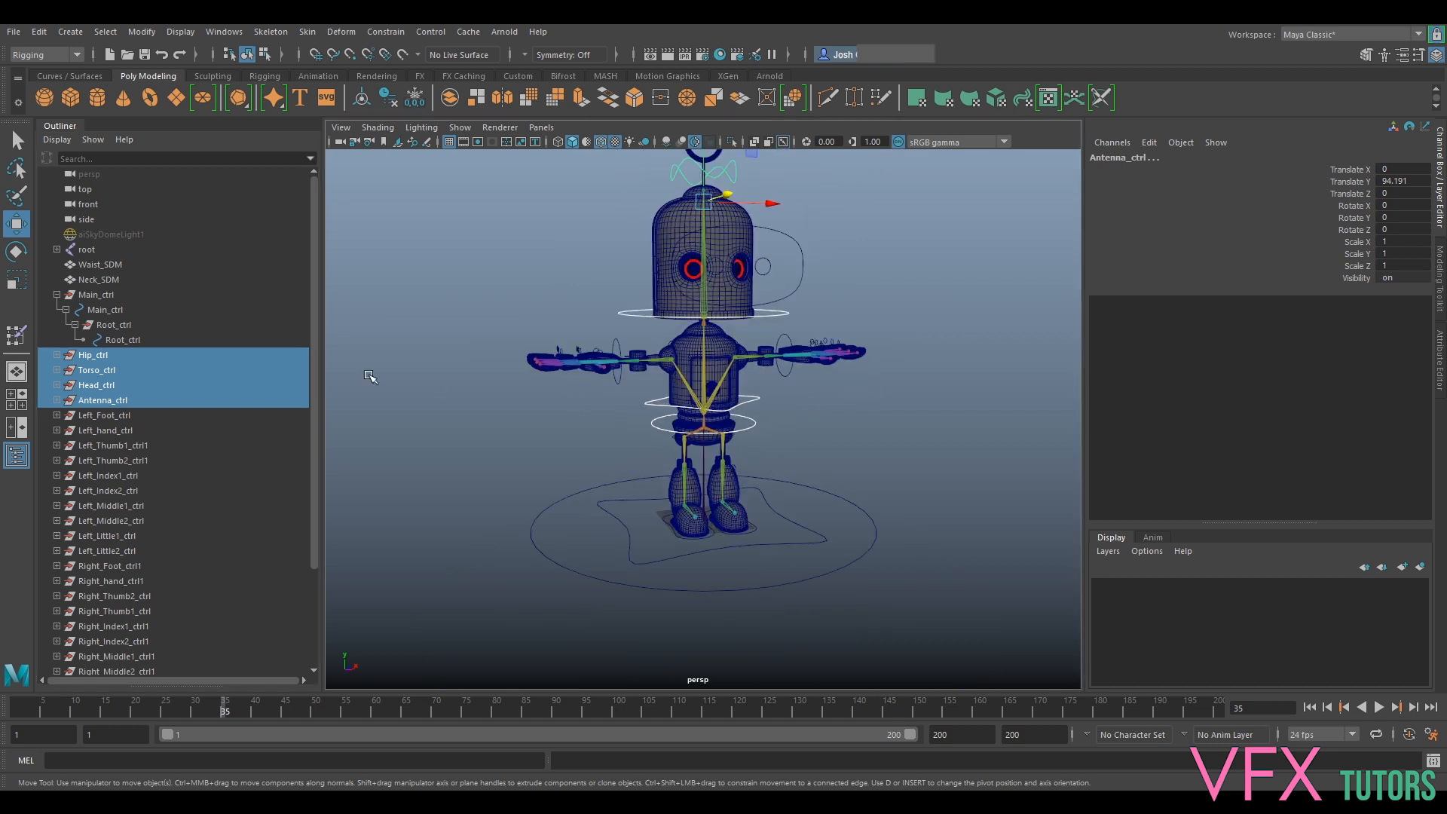
ctrl+click(135, 340)
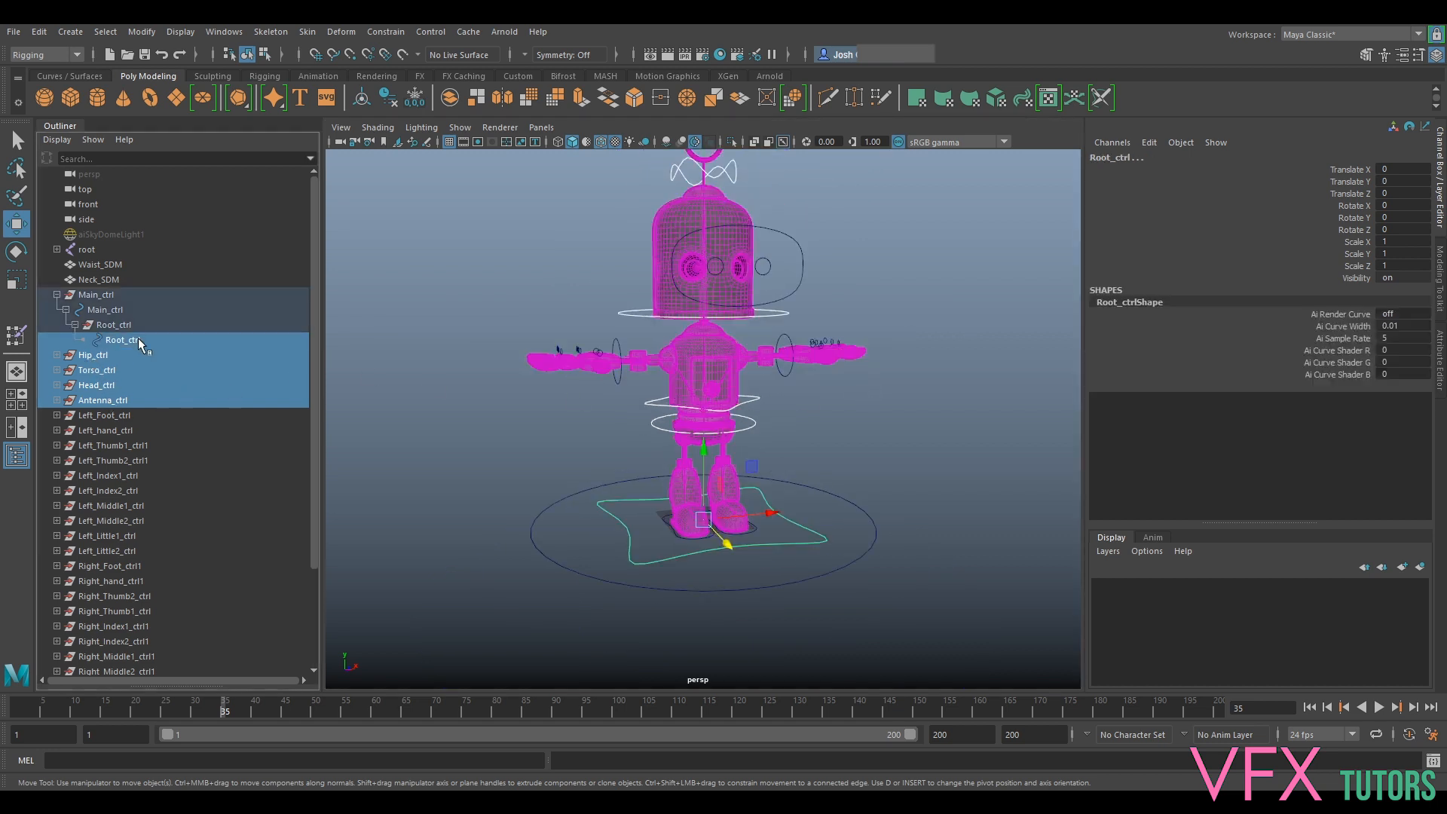
key(p)
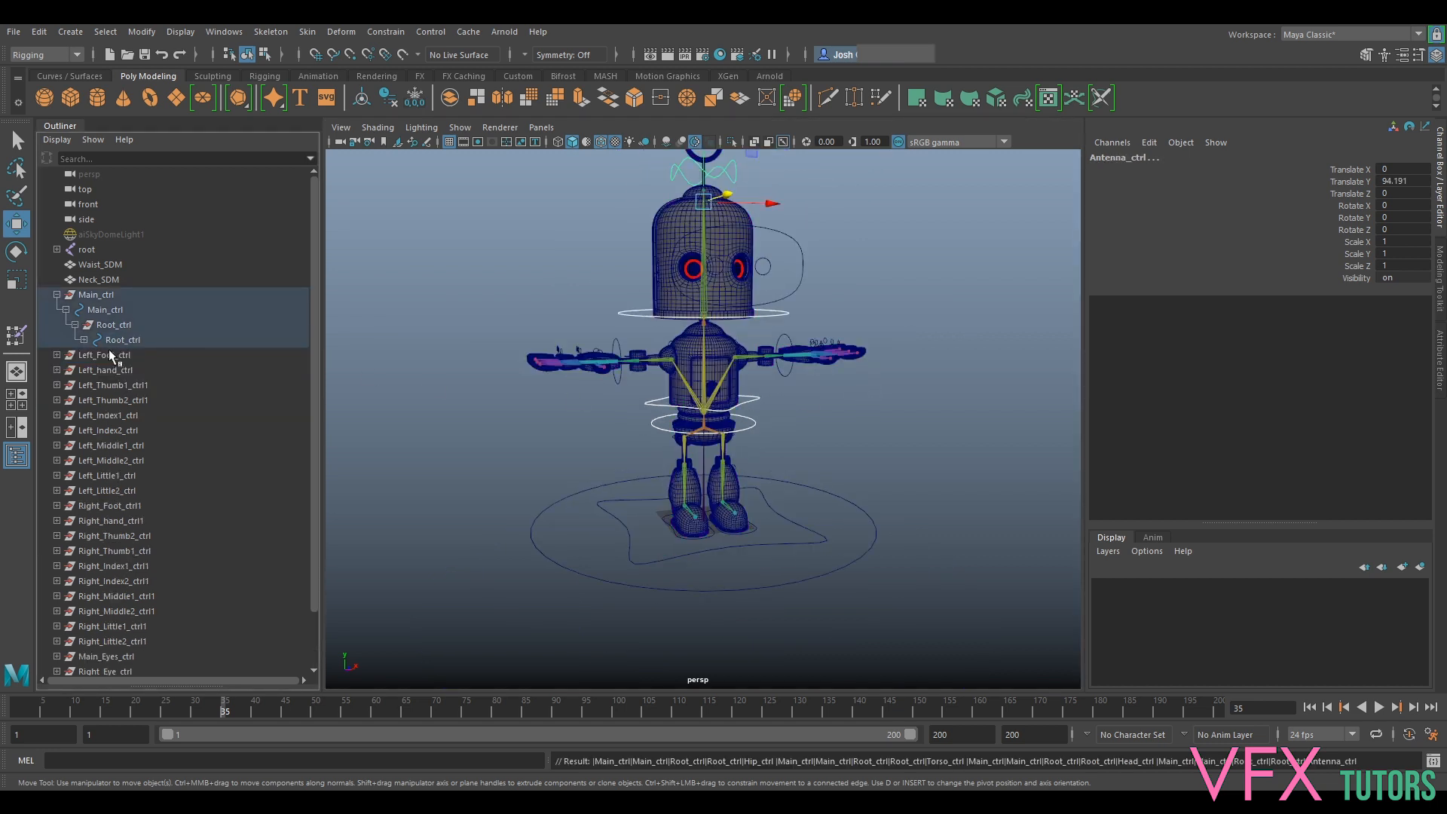
Test the newly parented body controls by moving the Root_ctrl curve, and undo the move
click(119, 340)
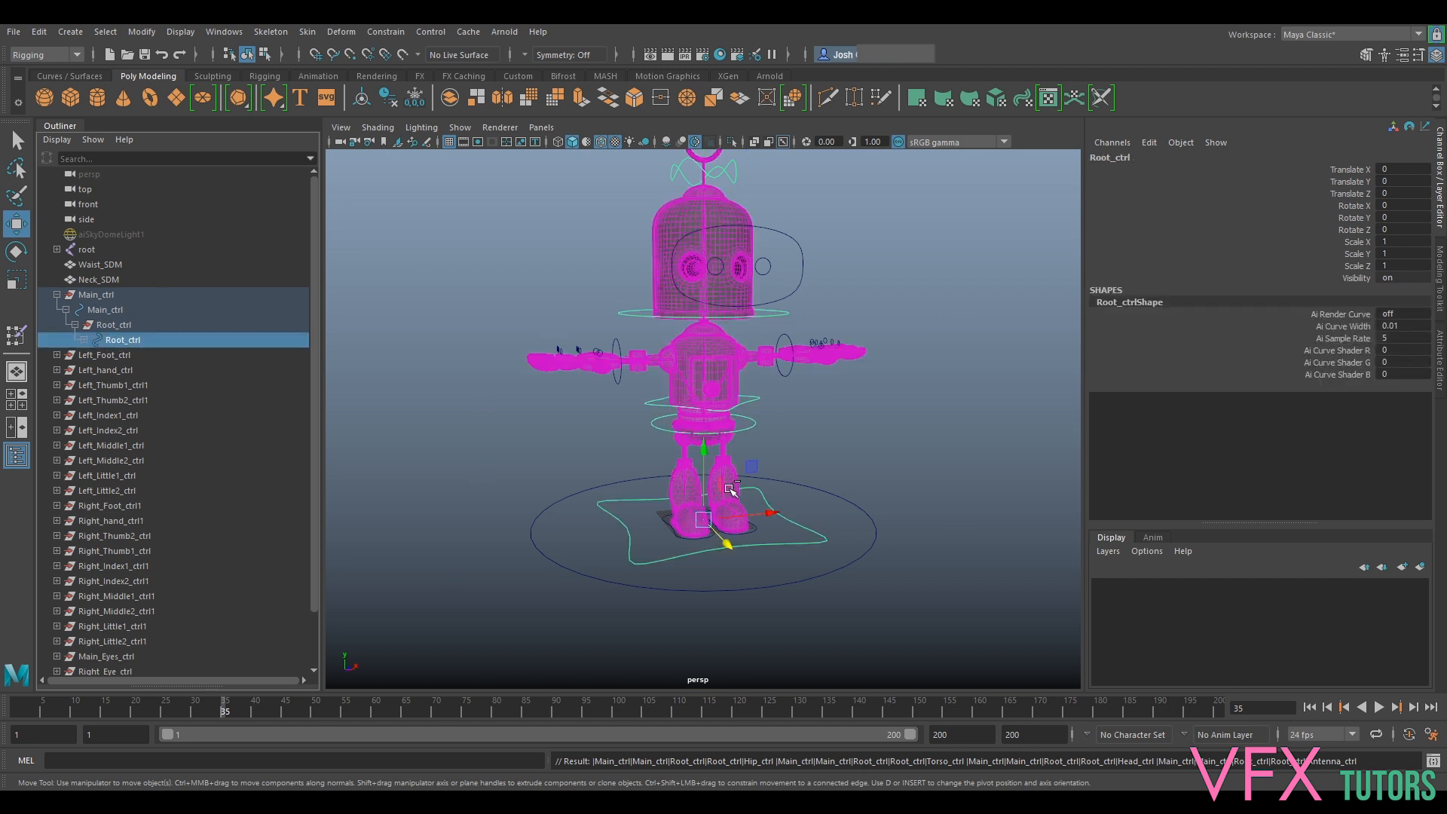
mouse_move(727, 518)
mouse_down()
mouse_move(746, 512)
mouse_move(722, 514)
mouse_up()
alt+drag(804, 359, 872, 388)
mouse_move(708, 485)
mouse_down()
mouse_move(724, 491)
mouse_move(699, 476)
mouse_up()
key(ctrl+z)
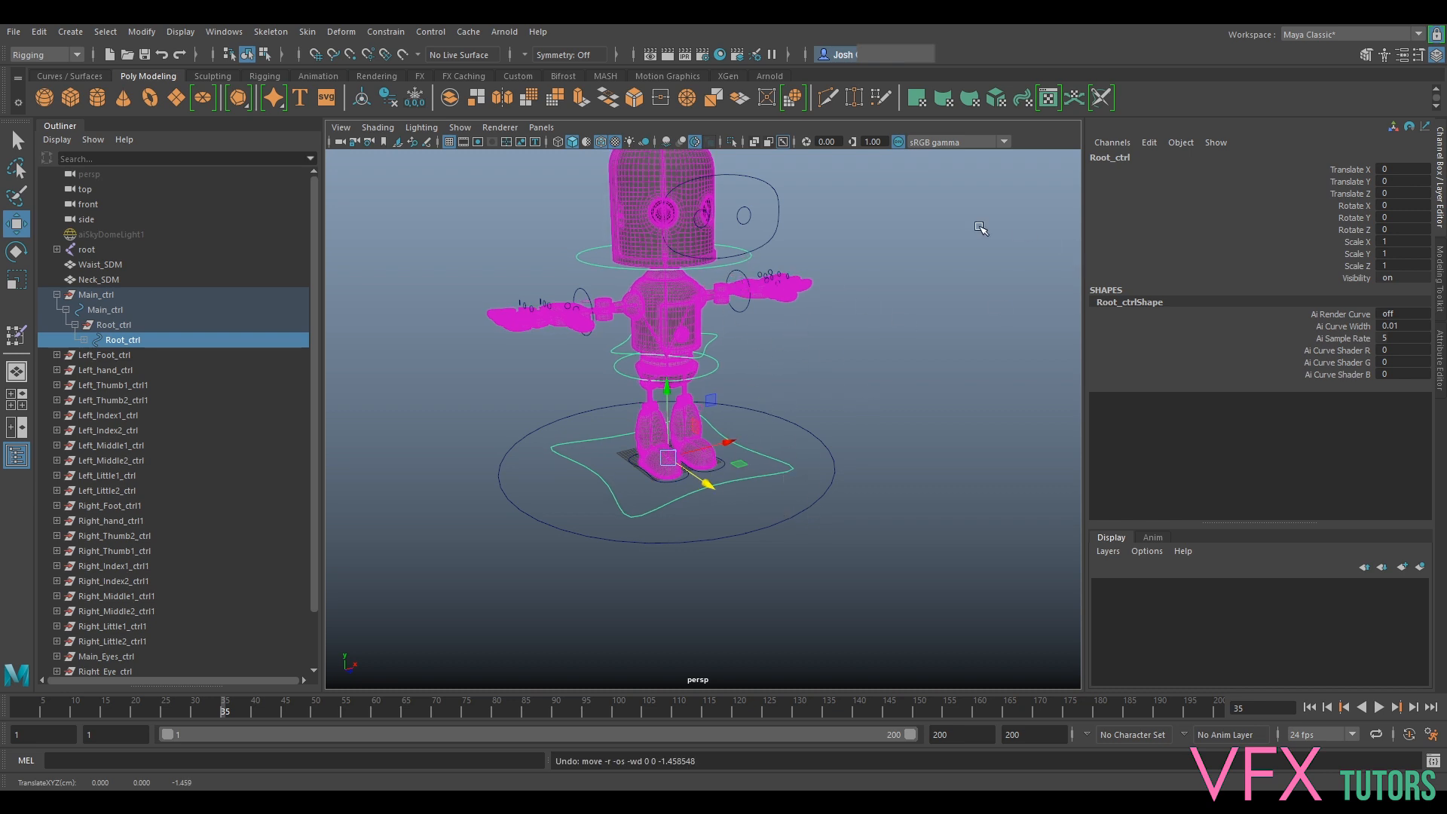
Expand the Root_ctrl curve's children, test the full hierarchy by moving the Main_ctrl circle curve, and undo the move
scroll(958, 368, up, 2)
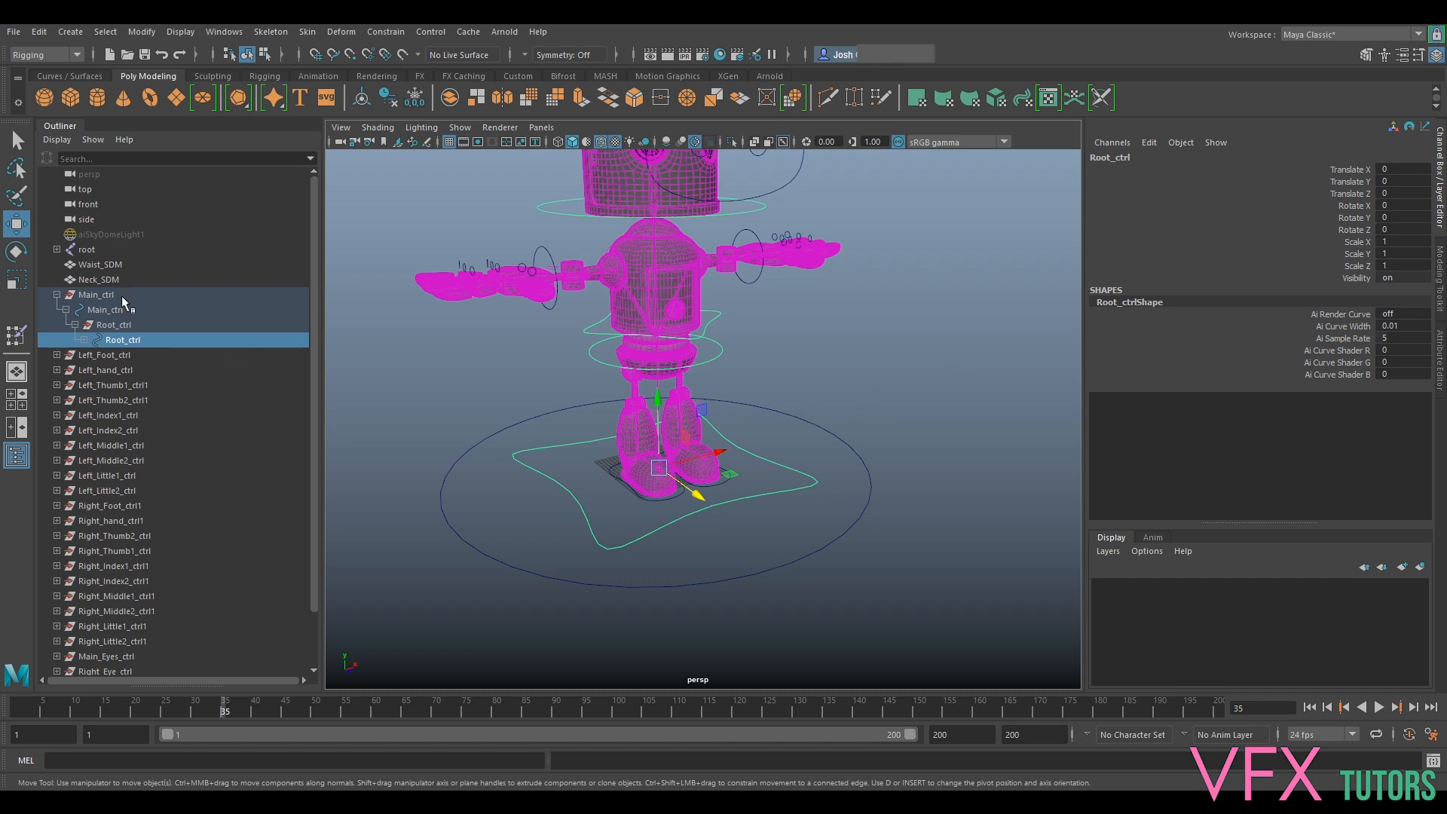
click(83, 340)
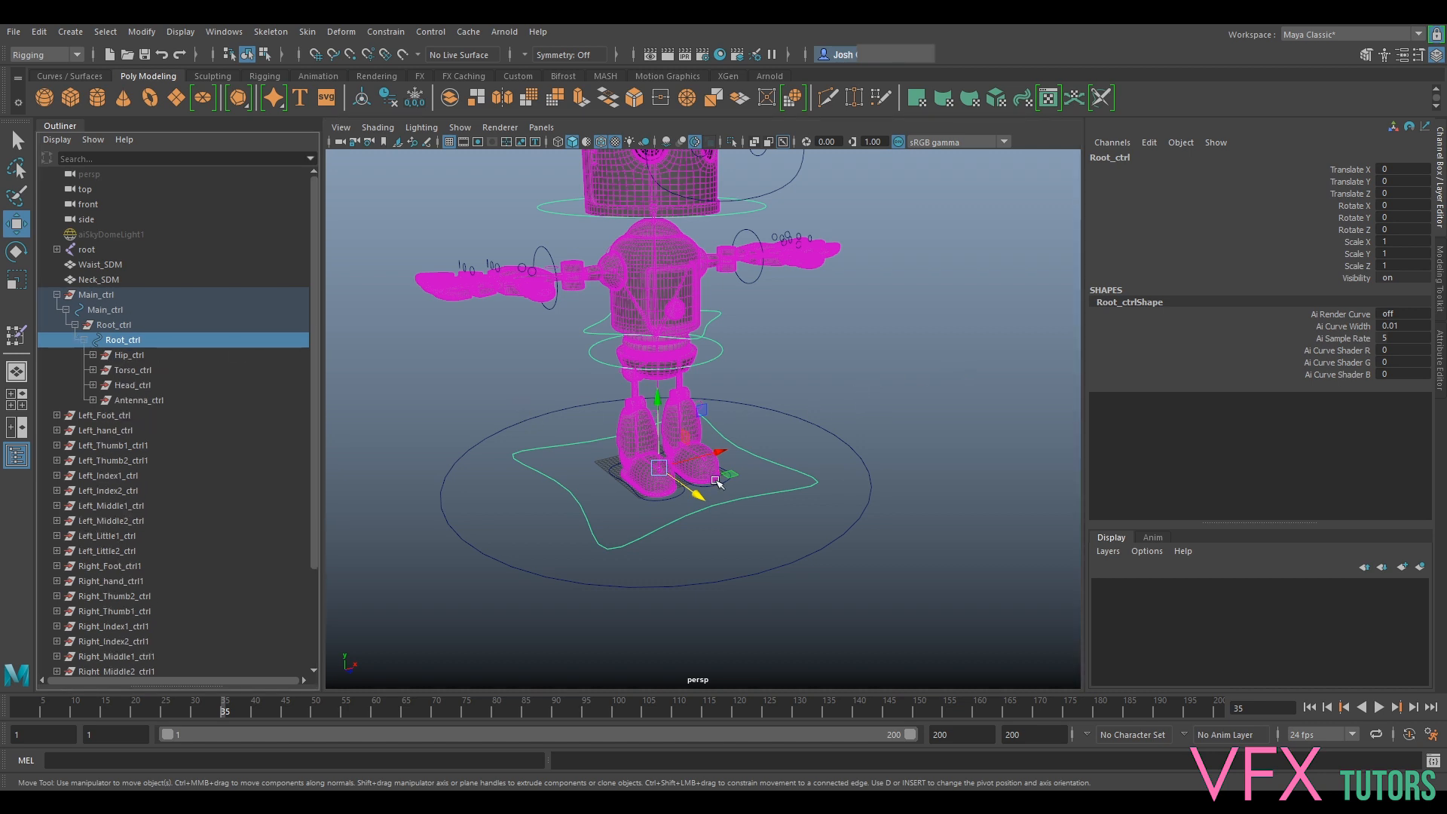
click(784, 559)
scroll(723, 422, down, 3)
drag(714, 475, 685, 484)
key(ctrl+z)
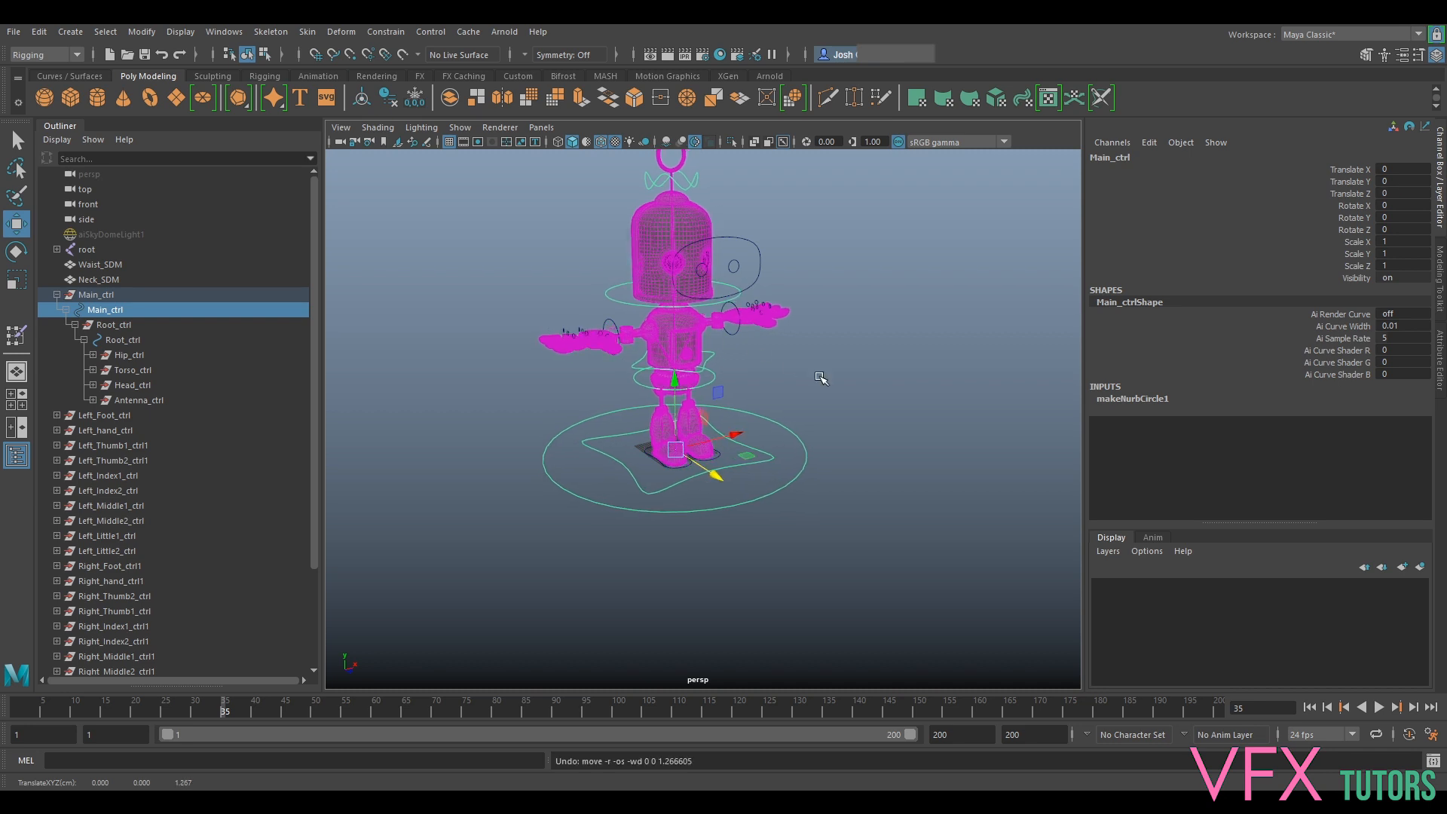
Expand the Right_Foot_ctrl1 group and select the Right_Foot_ctrl curve around the robot's right foot
scroll(846, 392, up, 3)
alt+drag(847, 392, 892, 339)
scroll(891, 339, up, 6)
scroll(675, 430, down, 3)
click(639, 413)
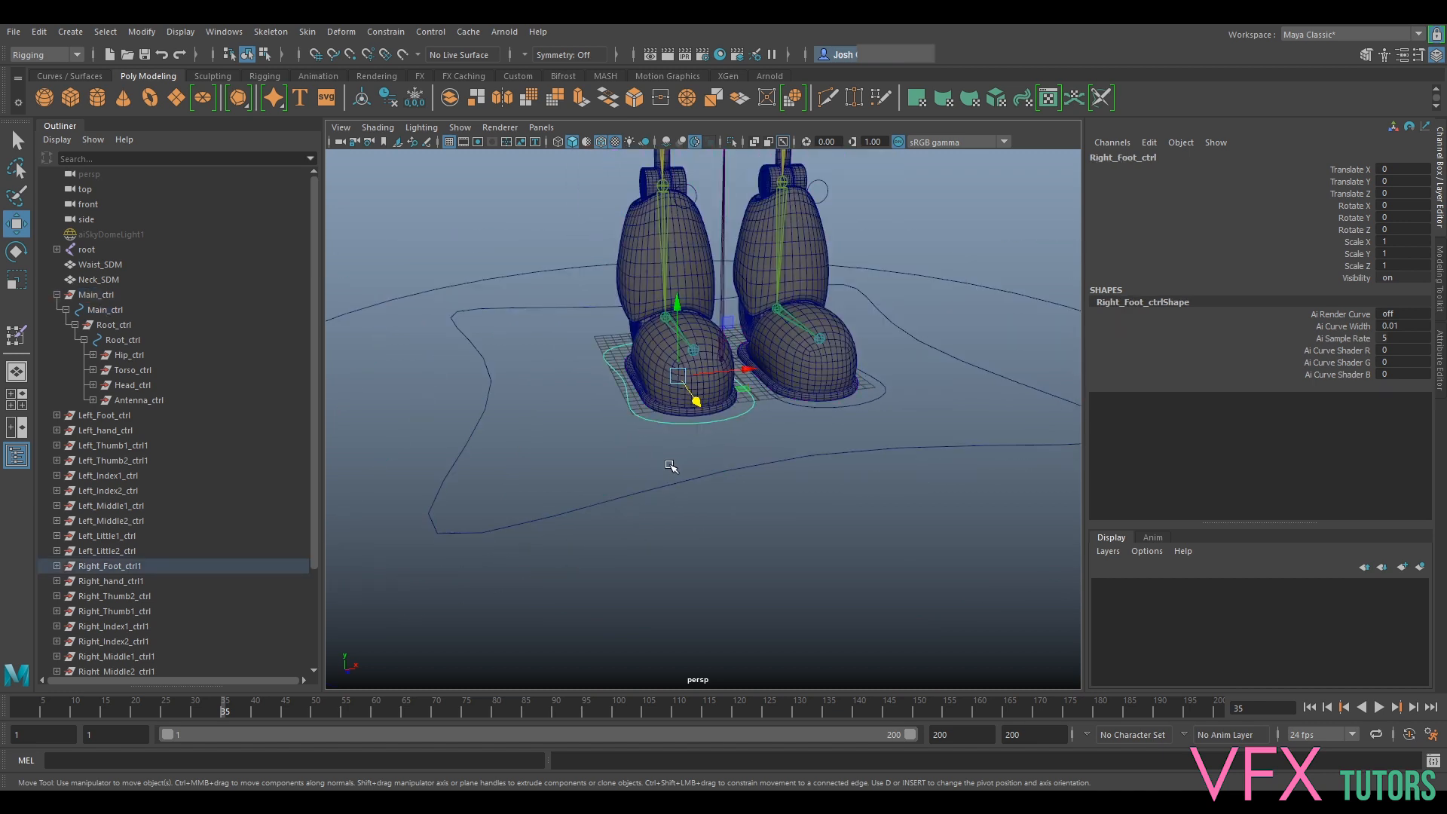
click(108, 567)
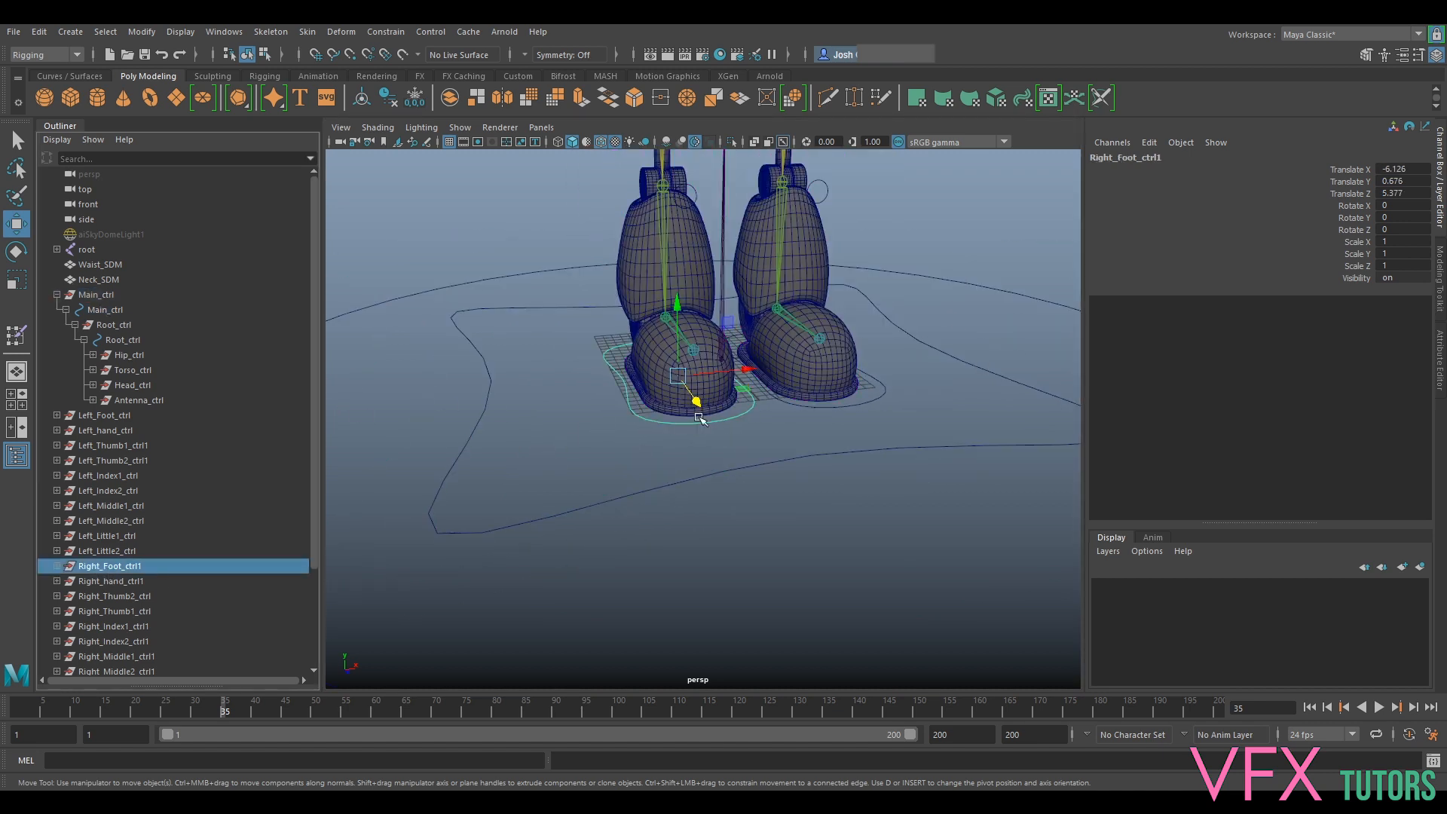
scroll(700, 419, down, 3)
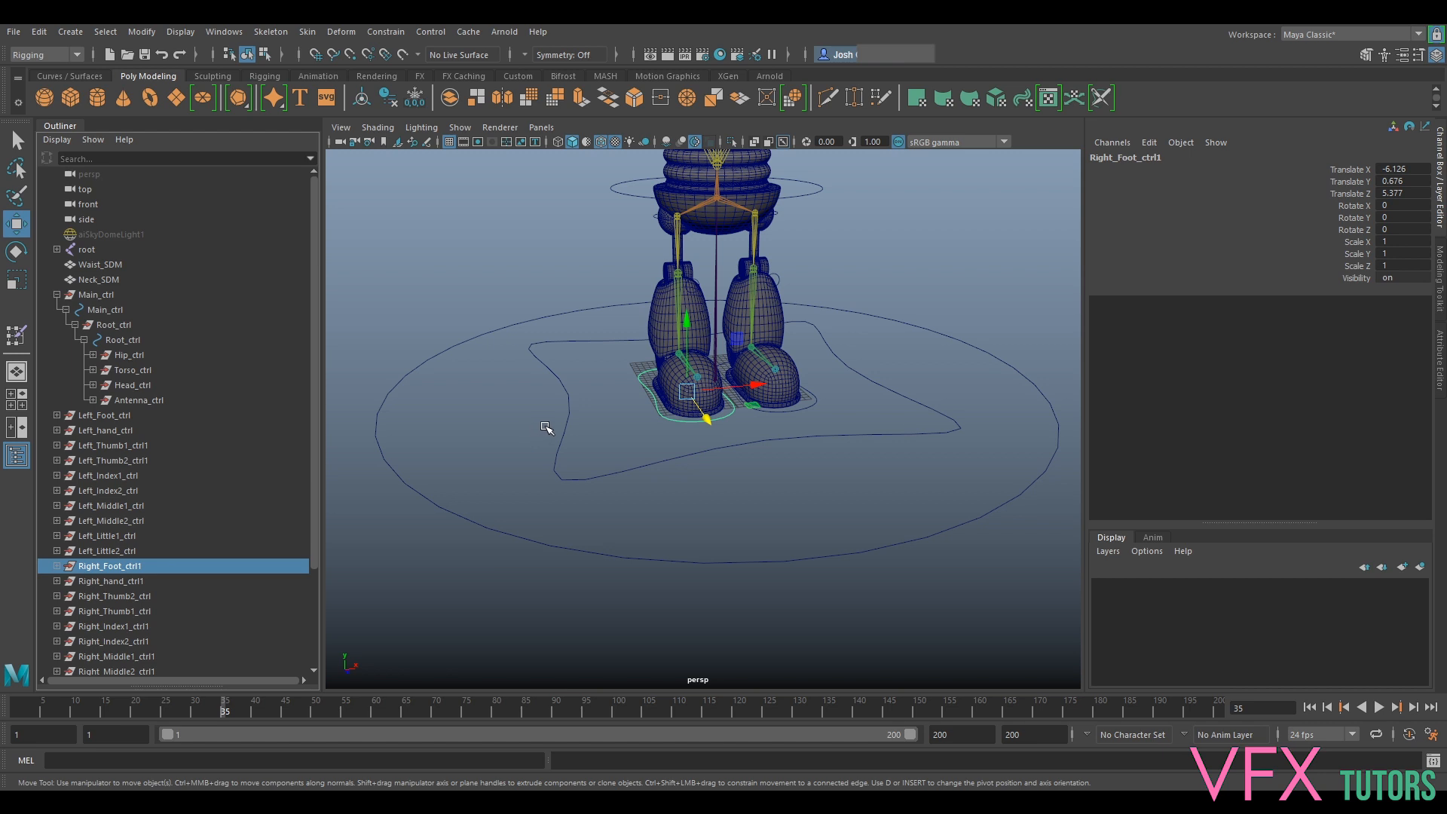
scroll(600, 406, up, 5)
alt+drag(571, 407, 663, 409)
alt+middle_drag(657, 411, 742, 475)
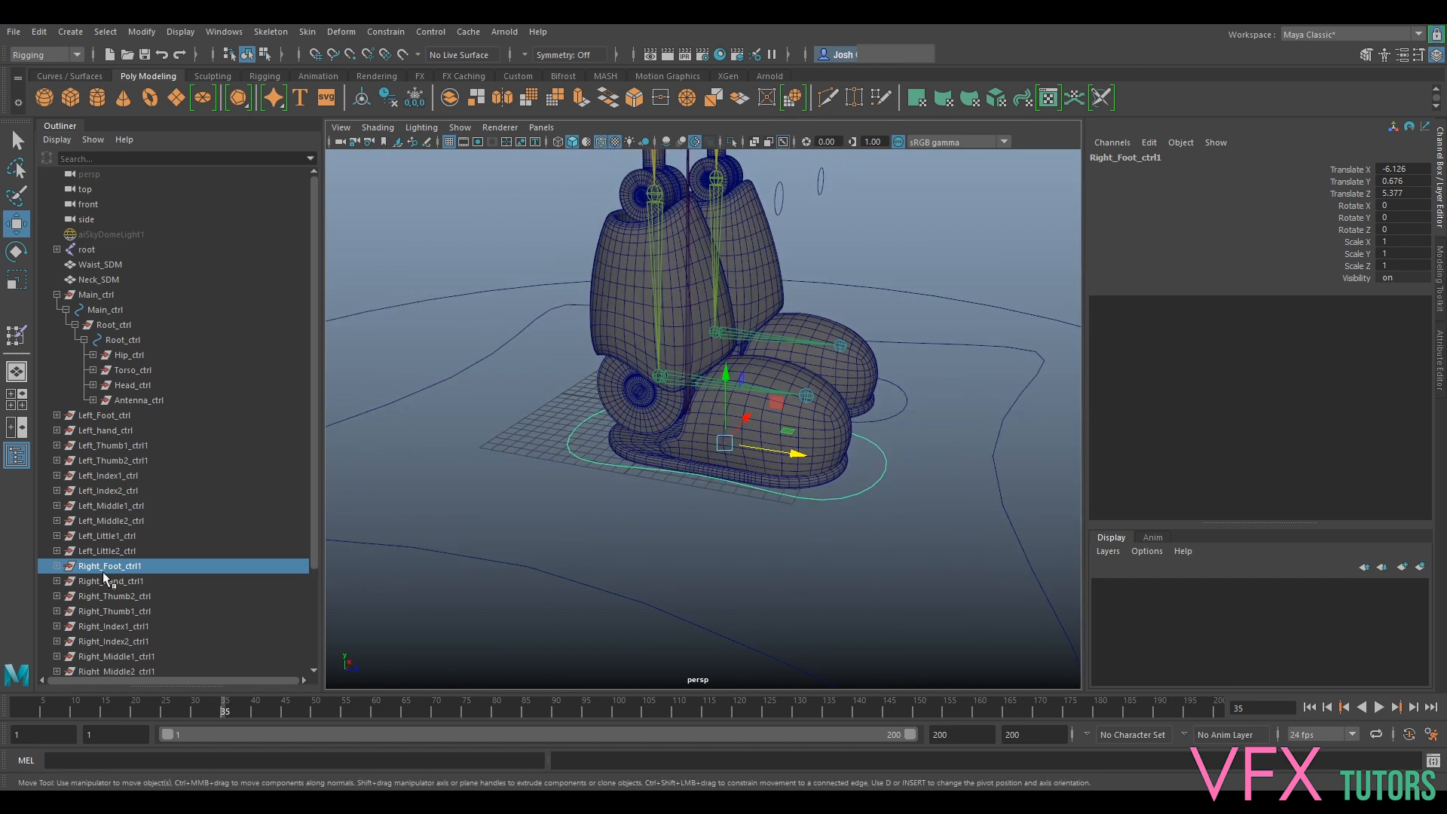
click(54, 566)
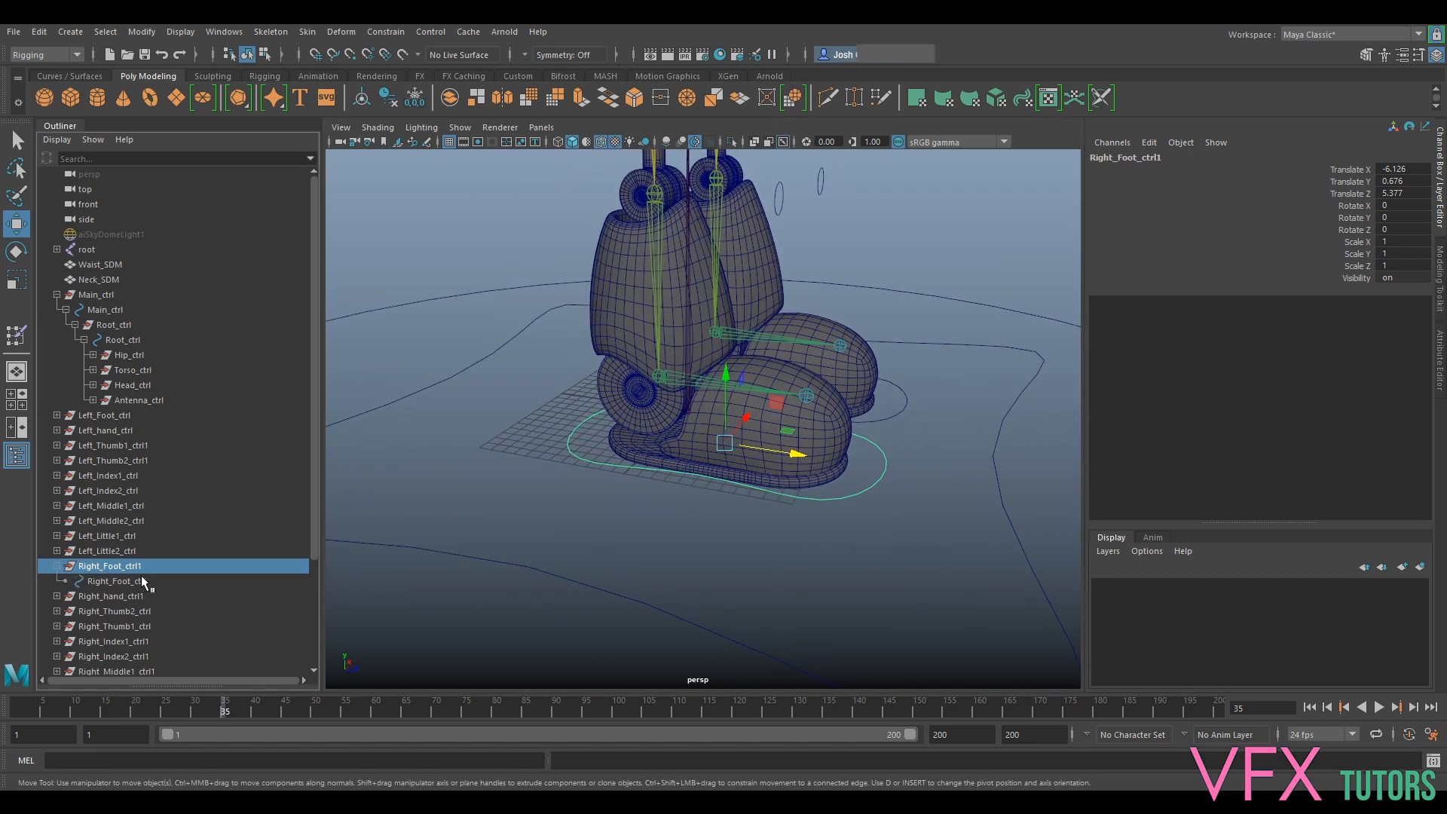
click(150, 581)
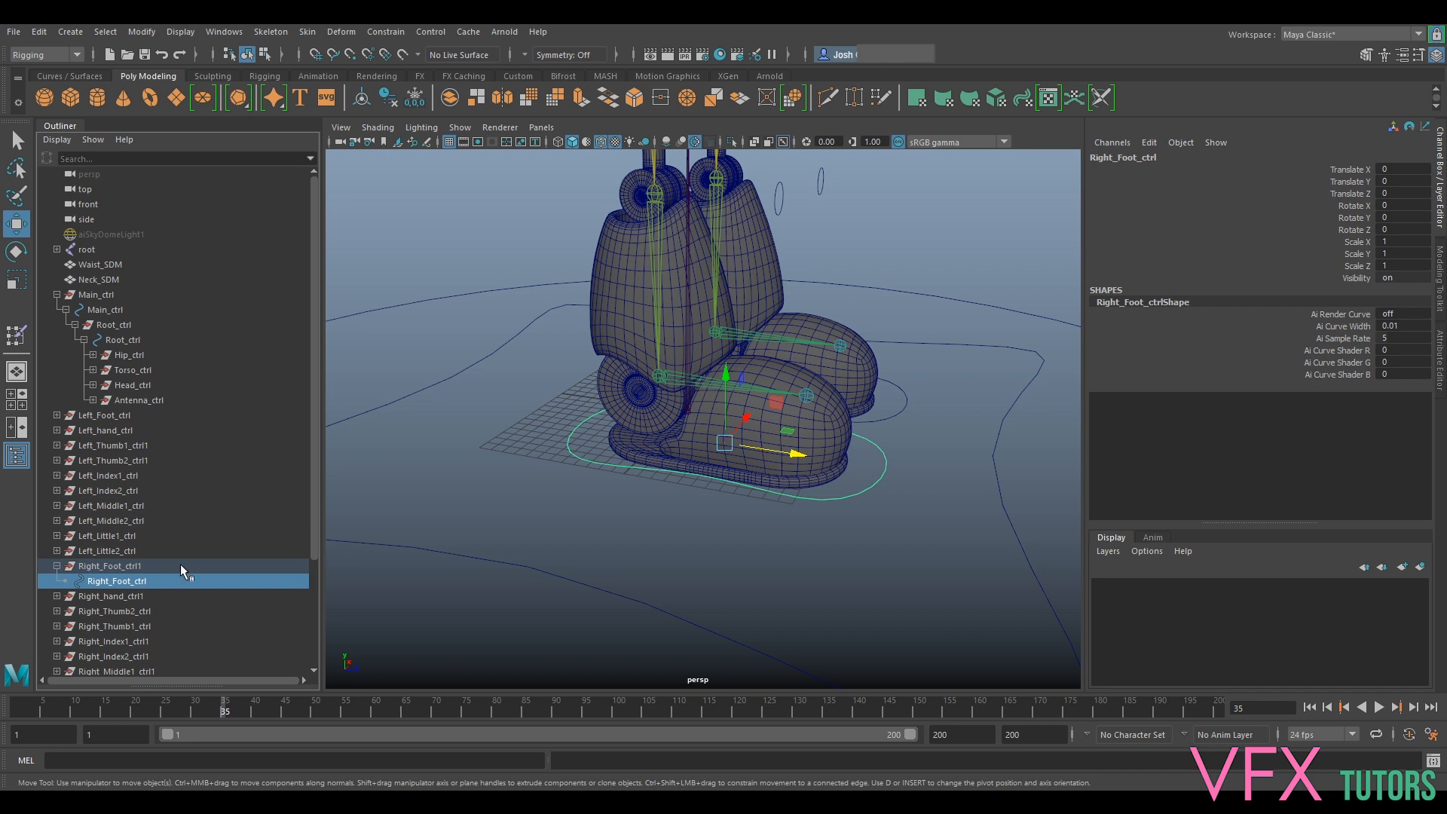
Expand the root joint's children, check the HipJoint's contents, and select ikHandleRightHand
click(58, 250)
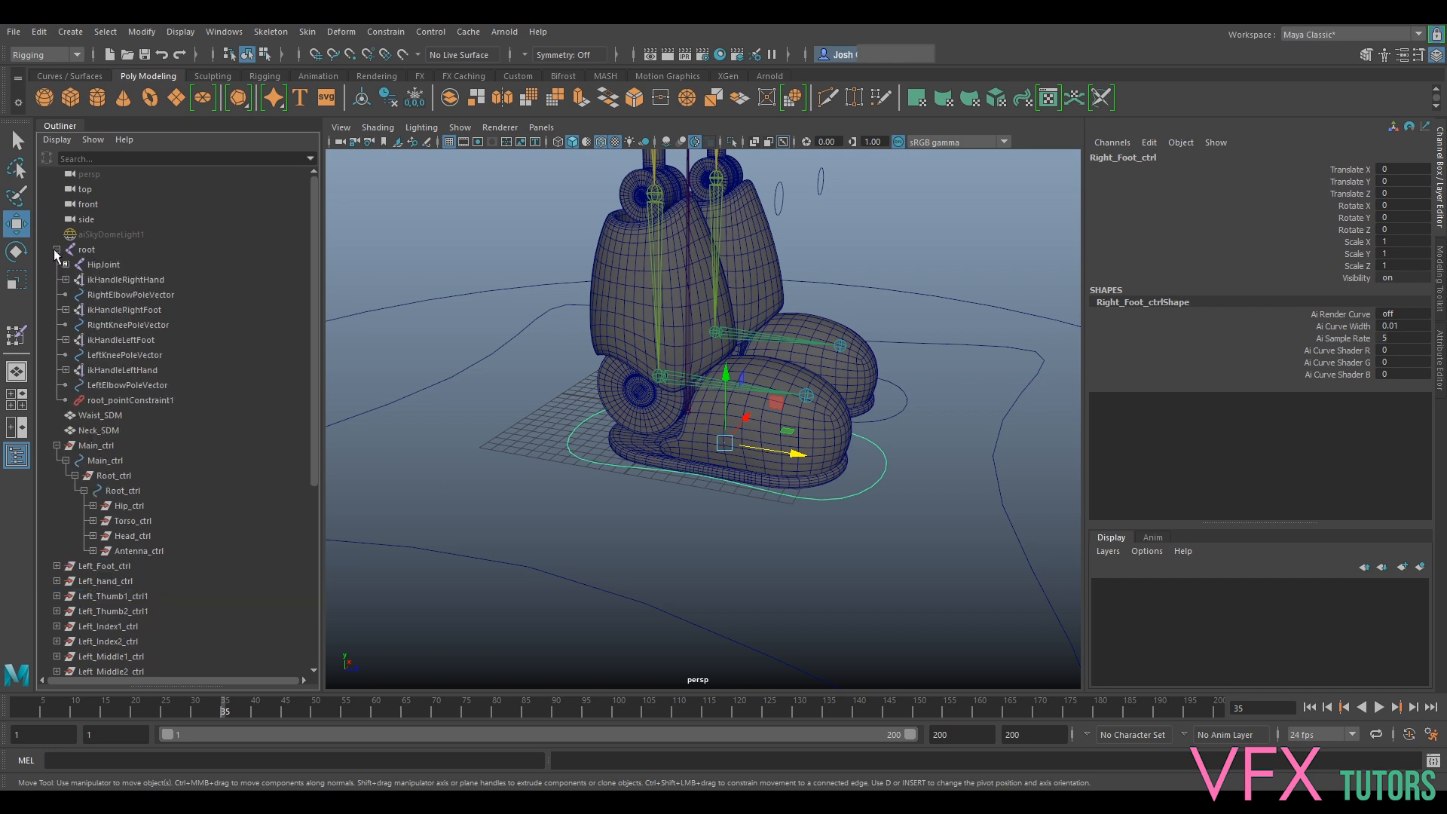
click(65, 265)
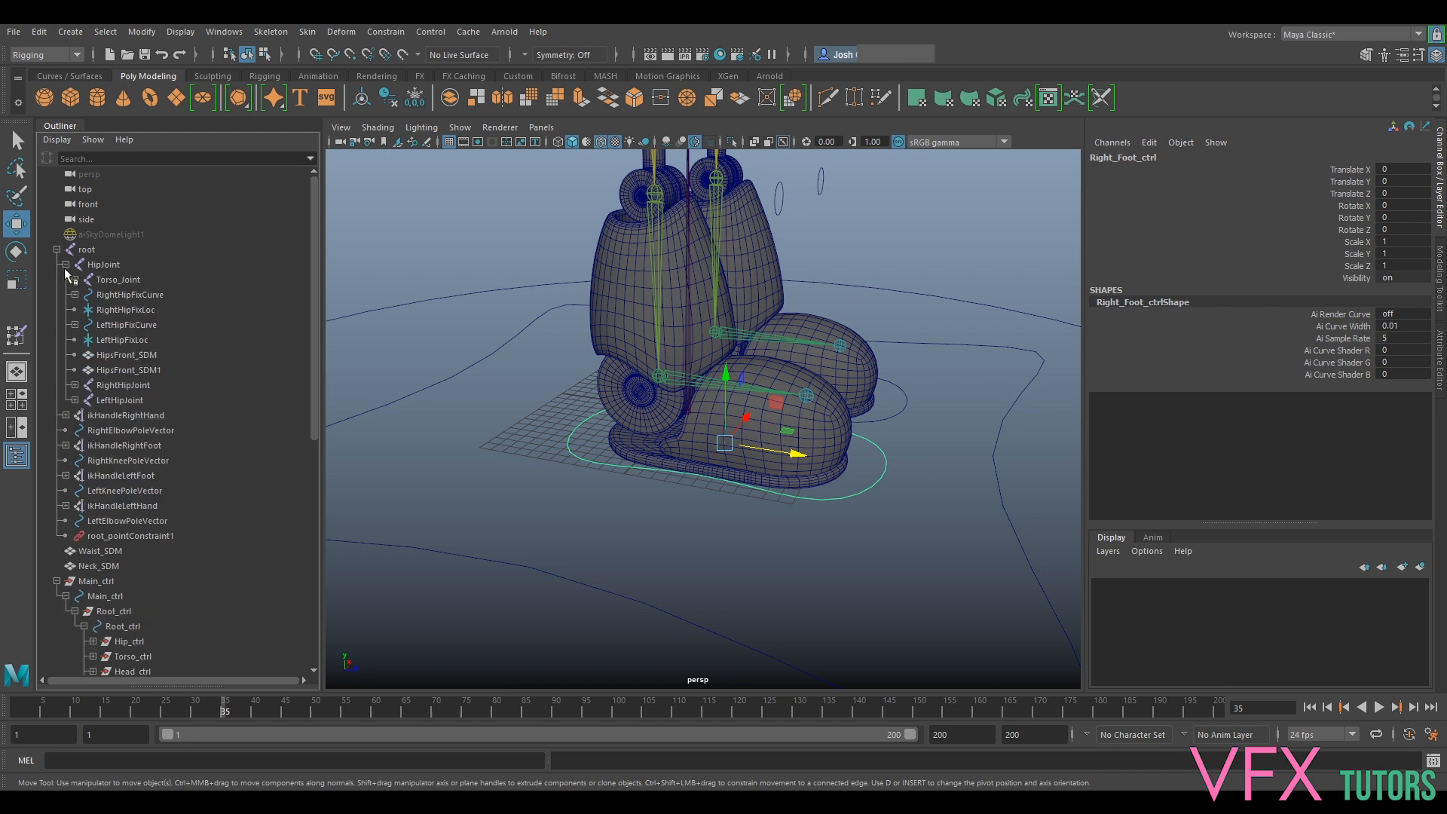
click(66, 265)
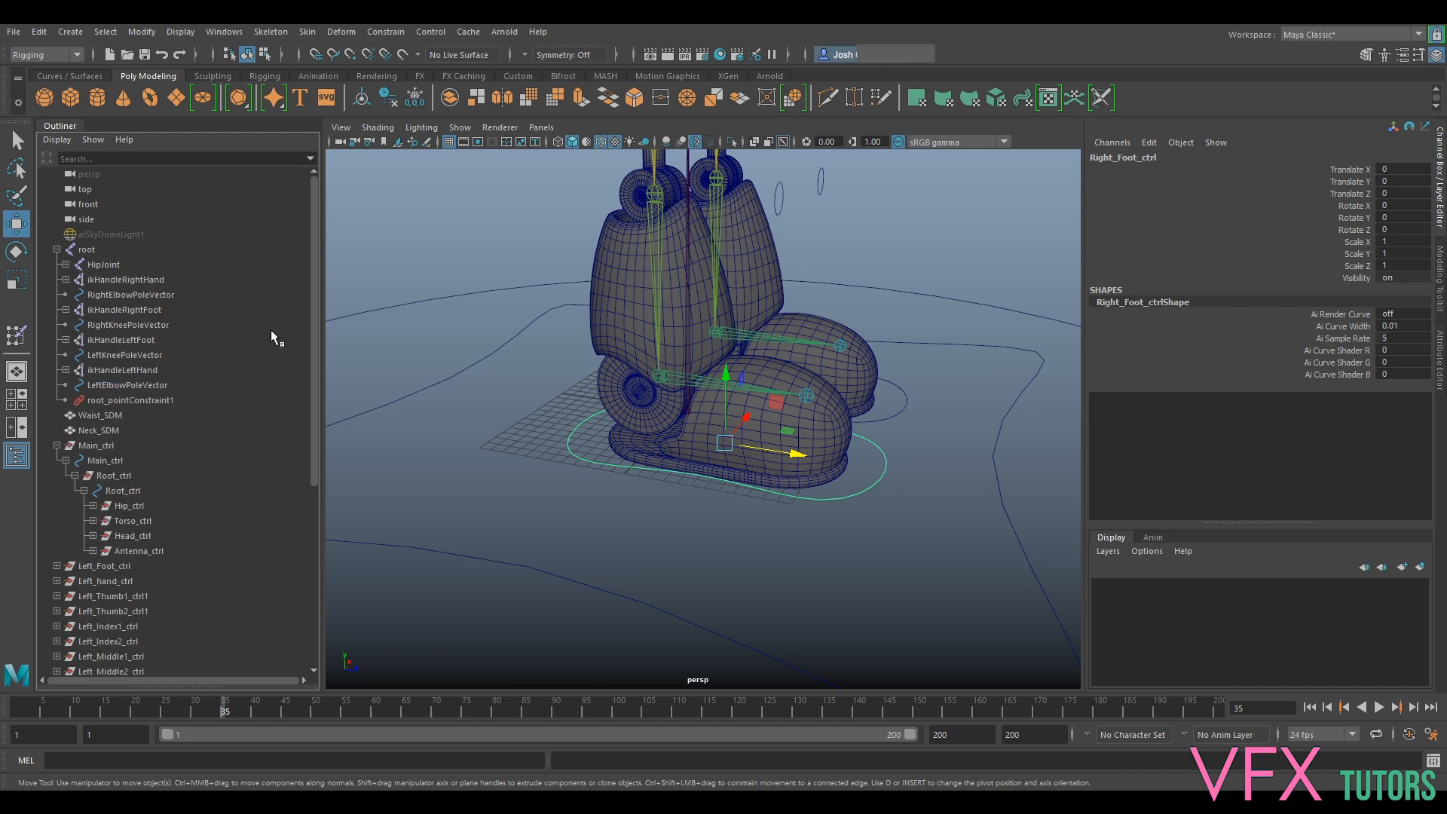
click(136, 281)
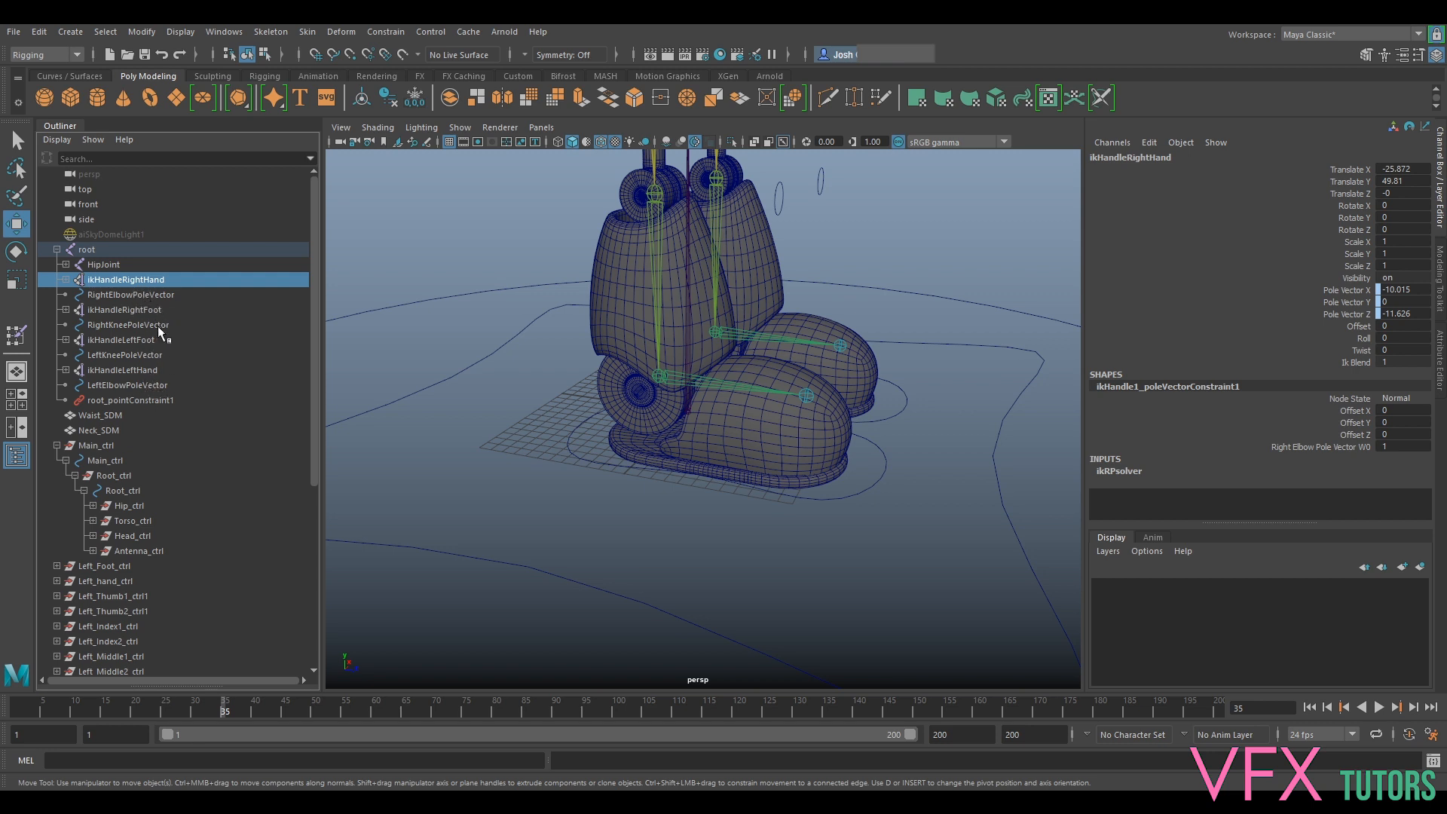
Select ikHandleRightFoot, test it by moving the handle slightly, undo the move, and check its child nodes
click(151, 310)
mouse_move(673, 352)
mouse_down()
mouse_move(671, 392)
mouse_move(673, 362)
mouse_up()
key(ctrl+z)
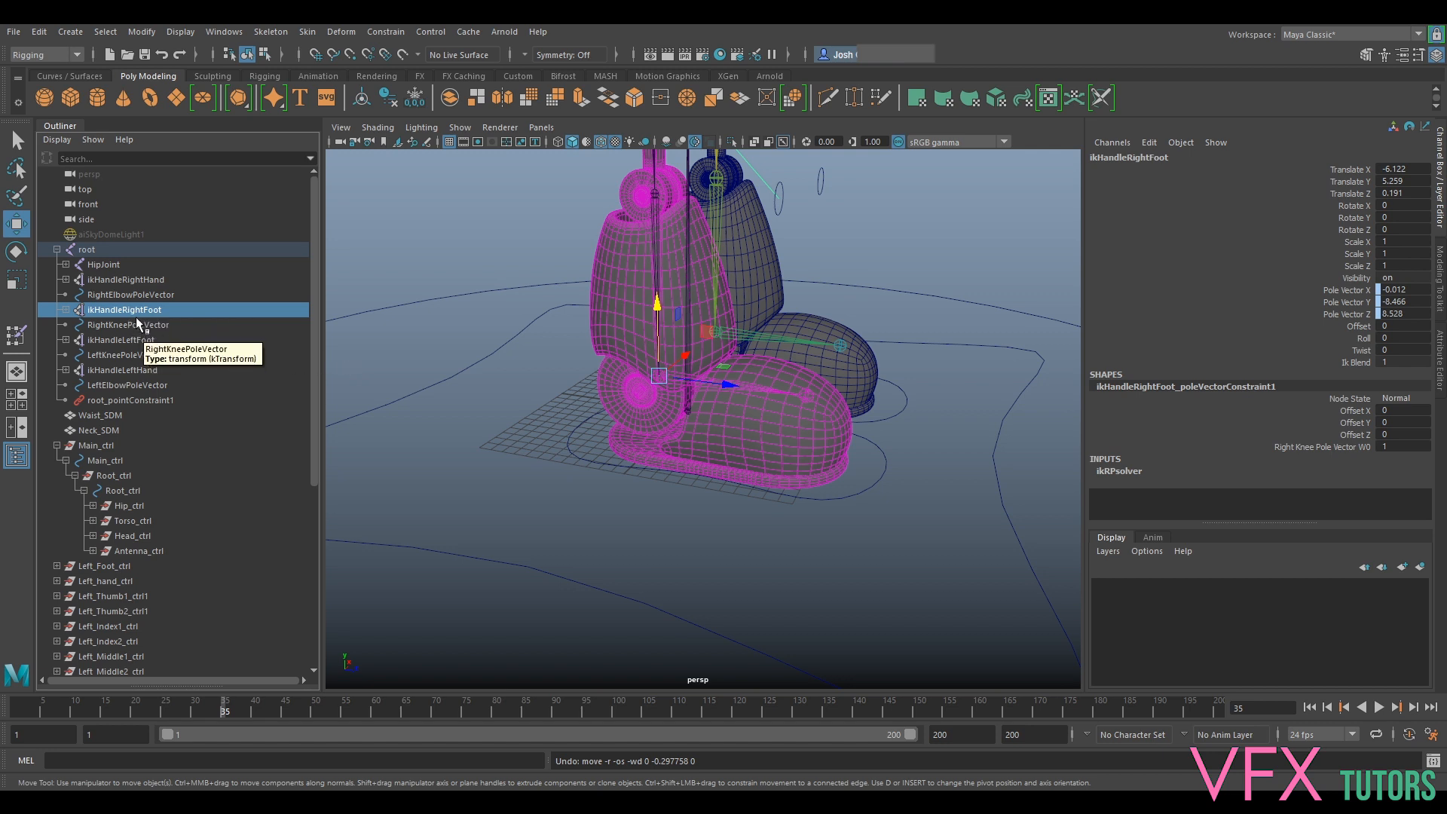
click(65, 310)
click(65, 310)
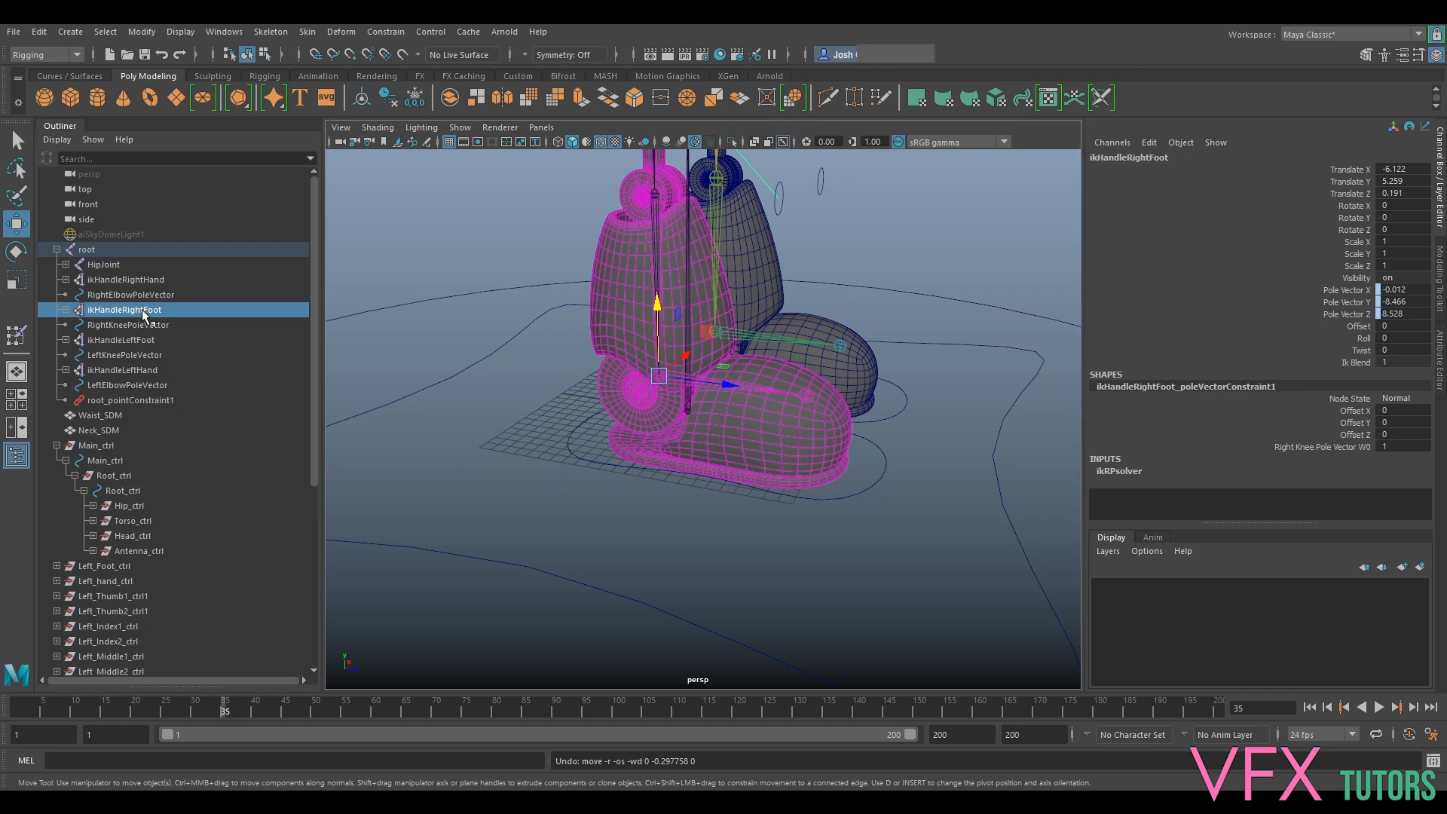
Parent ikHandleRightFoot under the Right_Foot_ctrl curve around the robot's right foot
click(584, 466)
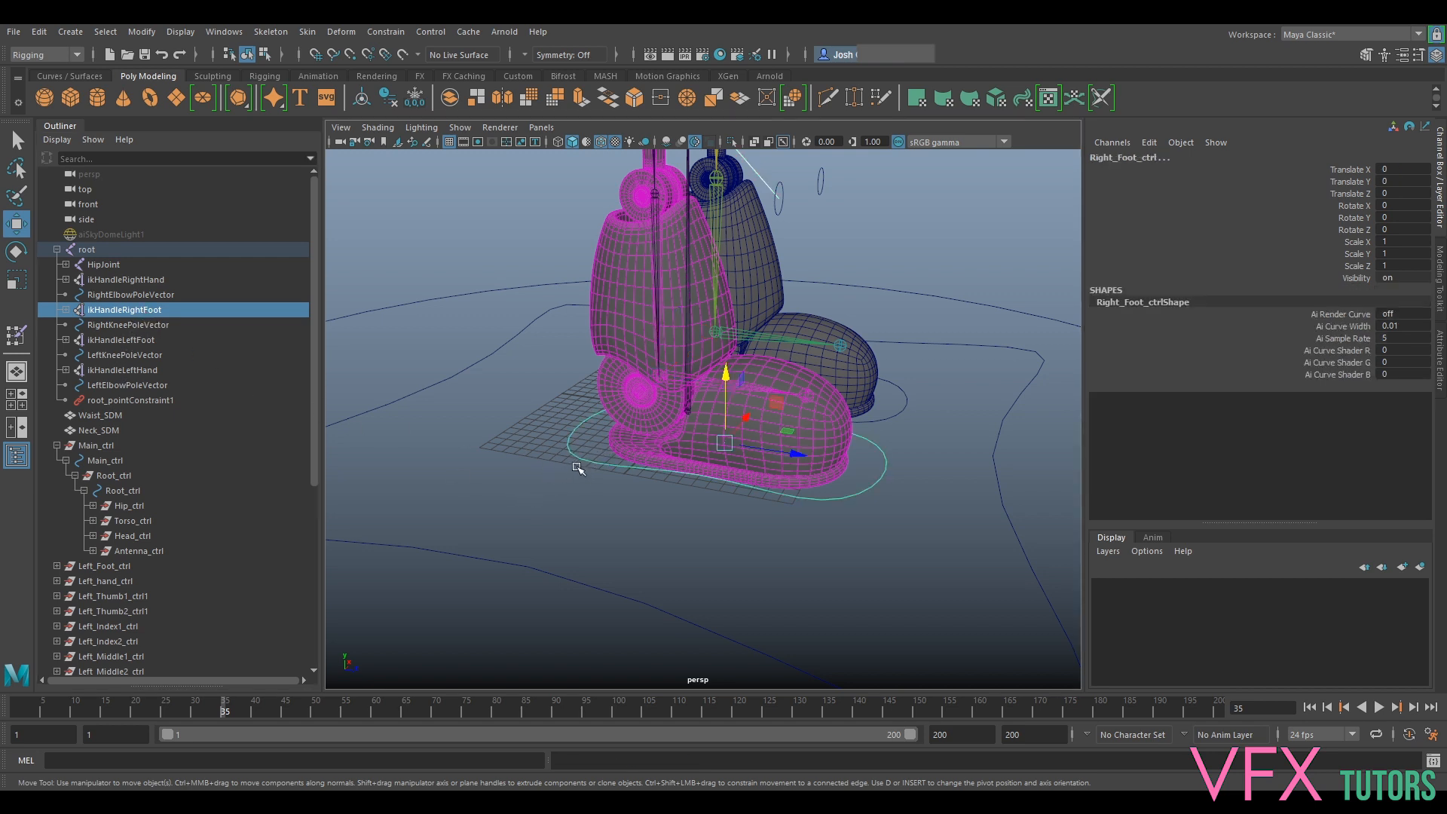
scroll(160, 509, down, 6)
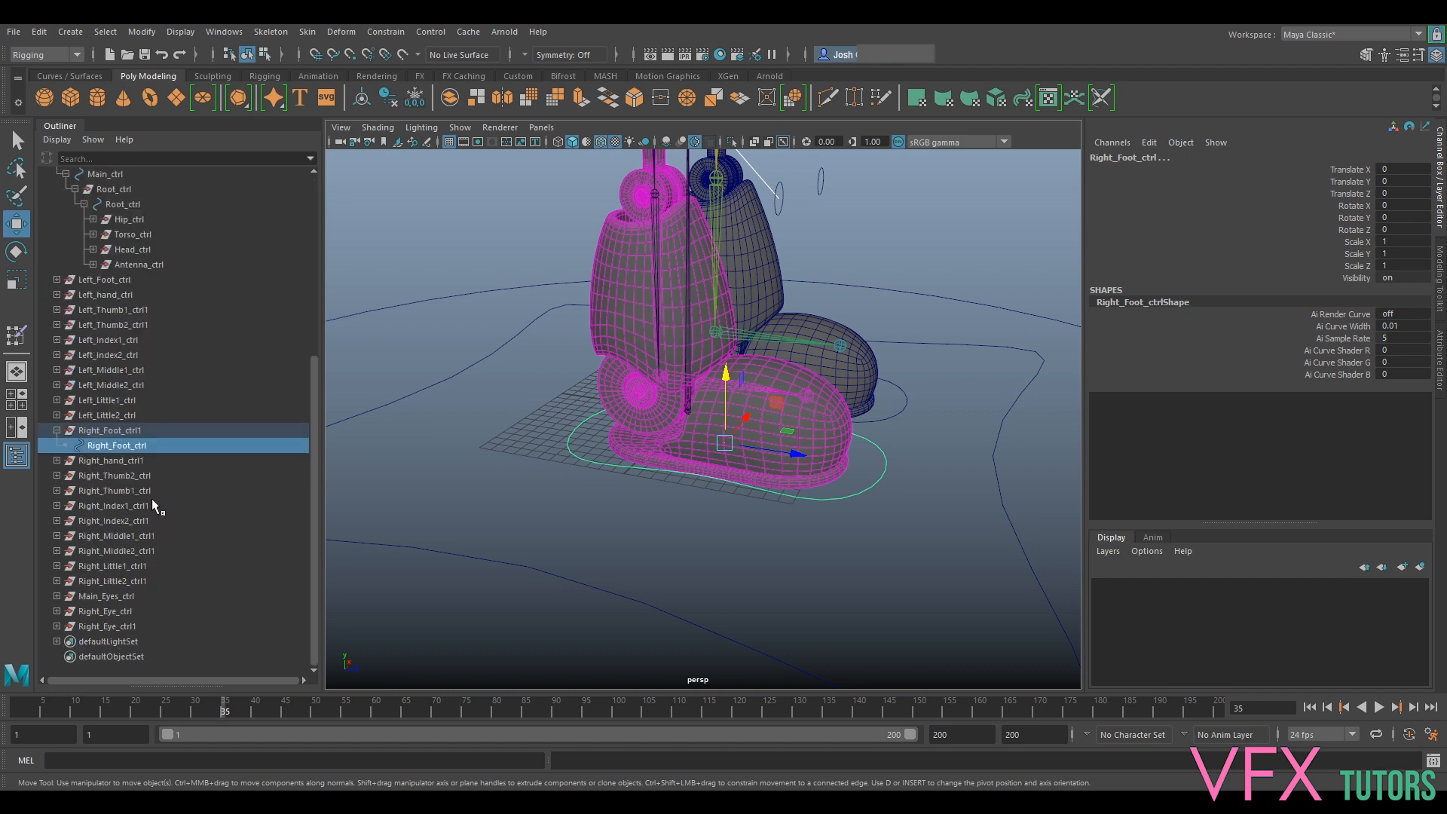
scroll(152, 499, up, 6)
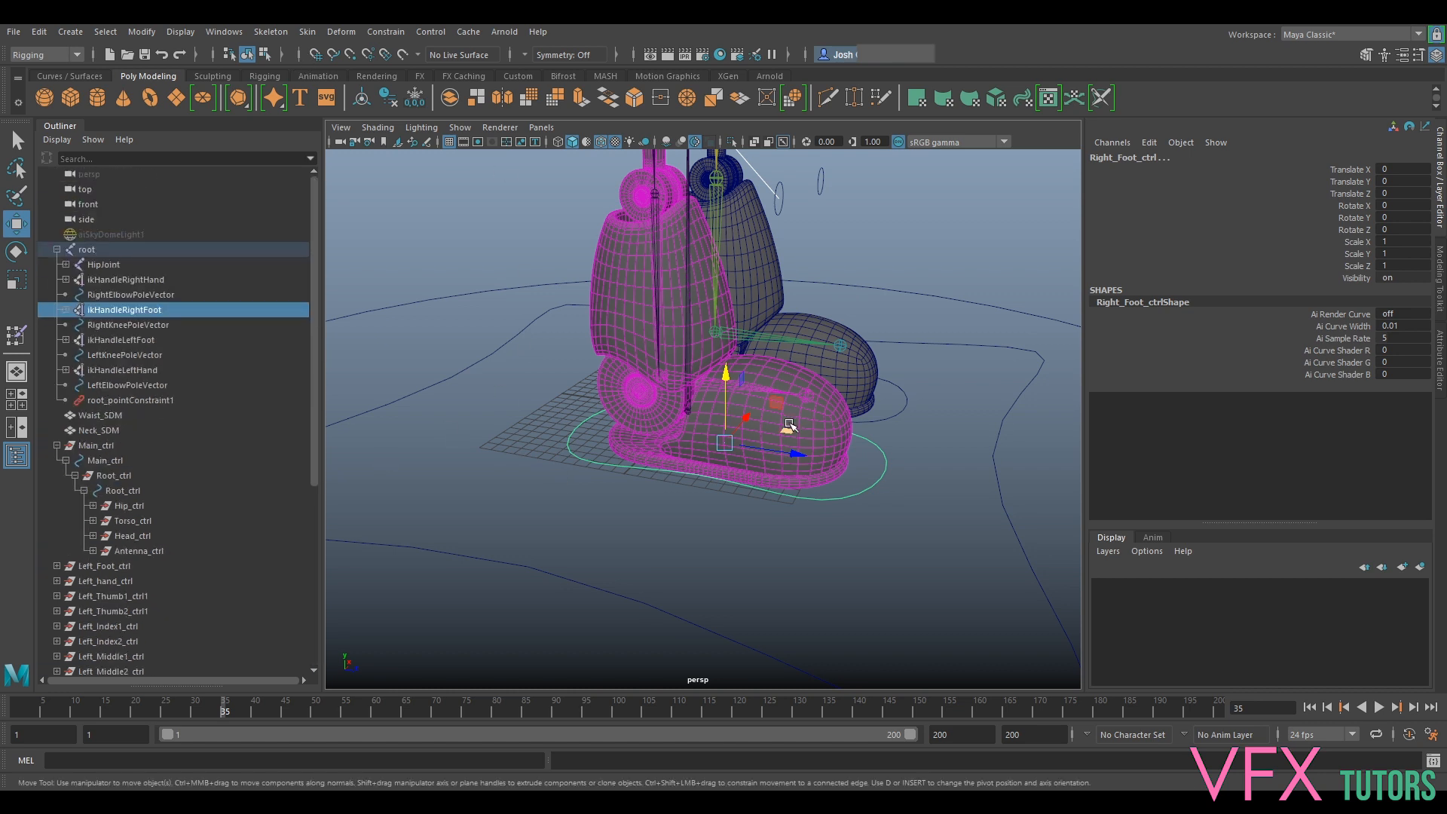
key(p)
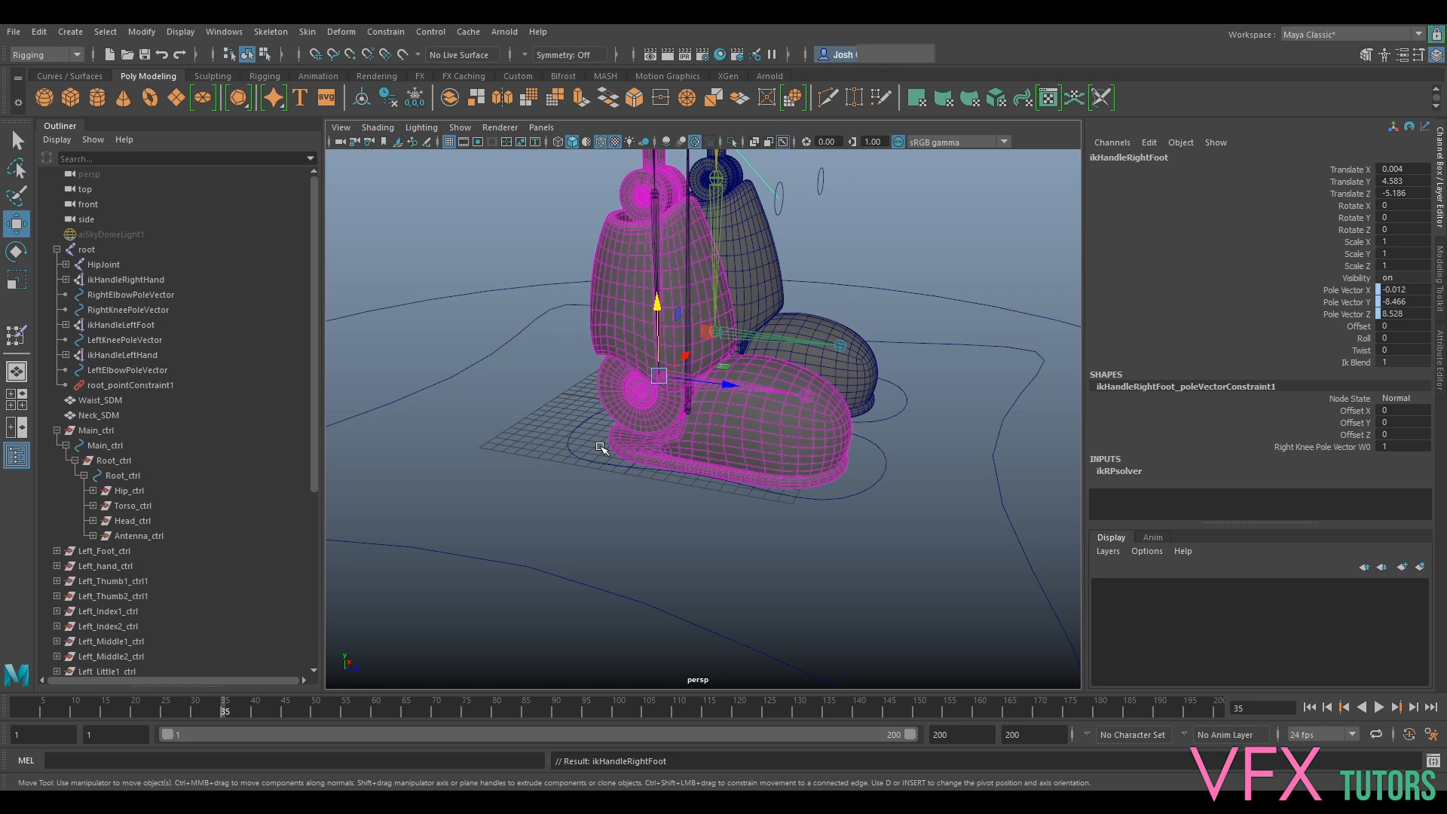
Test the parented right foot IK handle by moving the Right_Foot_ctrl curve, and undo the moves
alt+drag(737, 415, 725, 381)
key(ctrl+z)
key(ctrl+z)
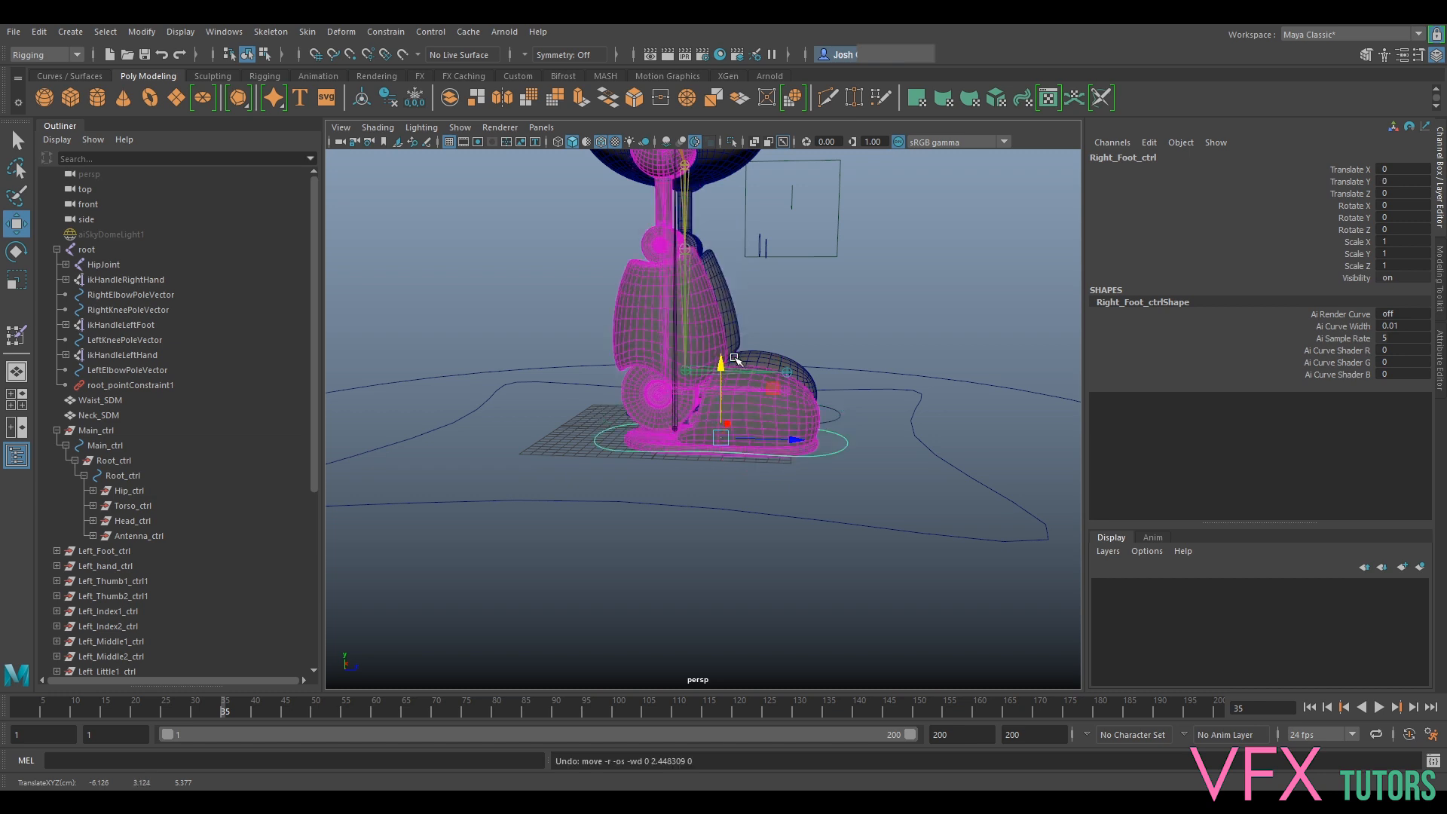
Orient-constrain RightAnkleJoint to the Right_Foot_ctrl curve with Maintain offset enabled, all constraint axes and a weight of 1
alt+drag(735, 359, 712, 354)
alt+drag(781, 464, 817, 408)
scroll(799, 443, up, 4)
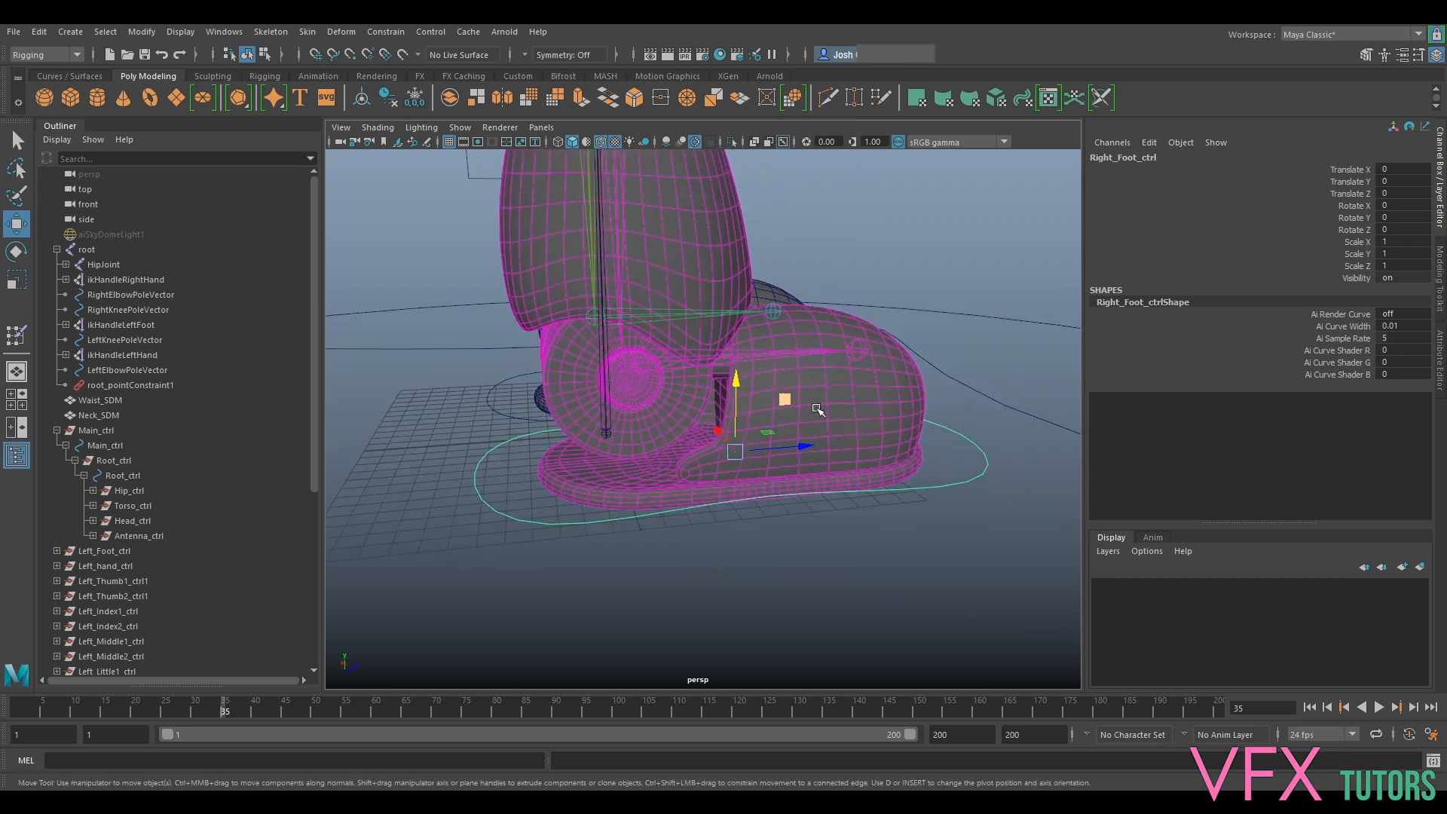
click(747, 358)
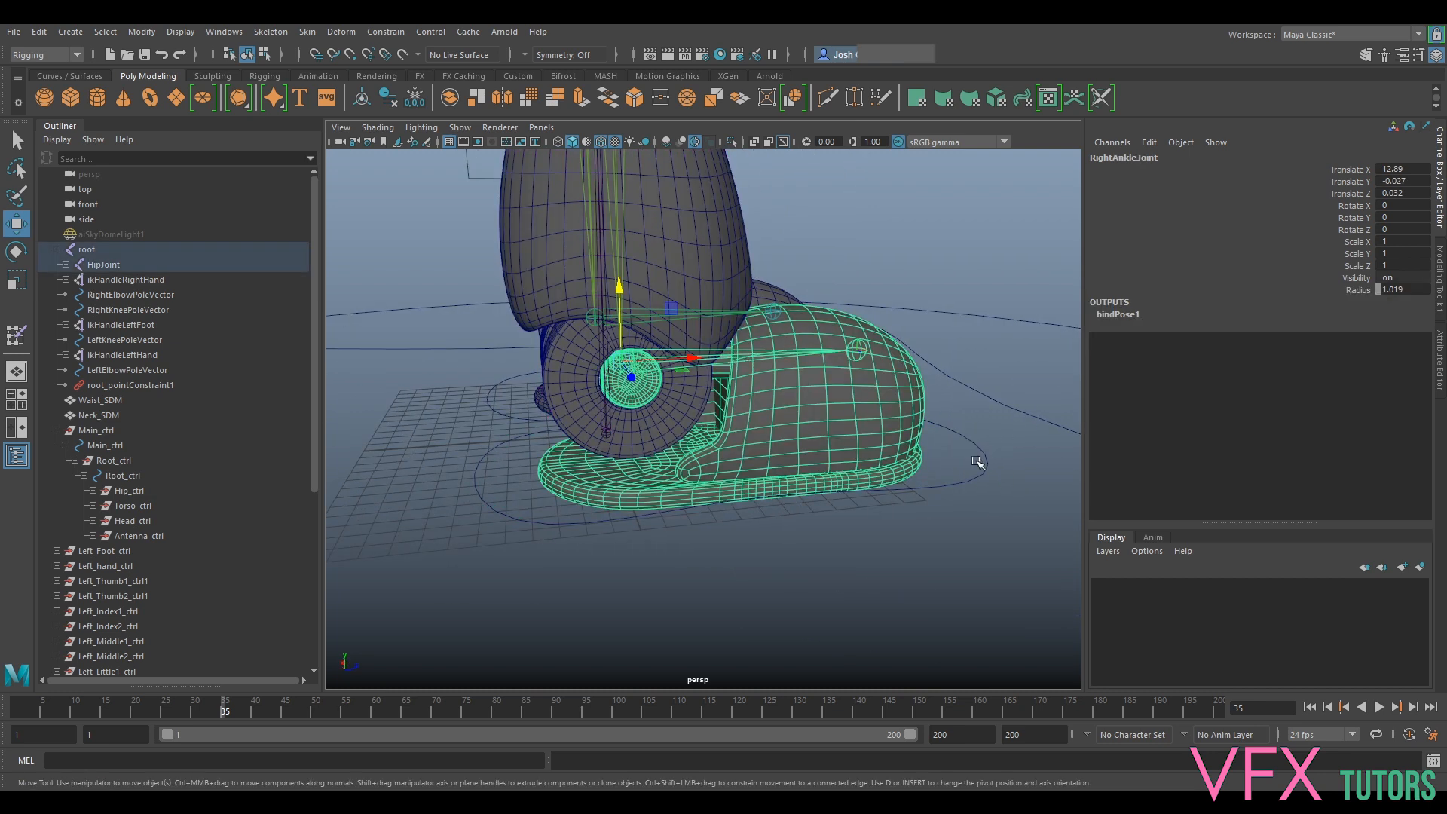
click(959, 494)
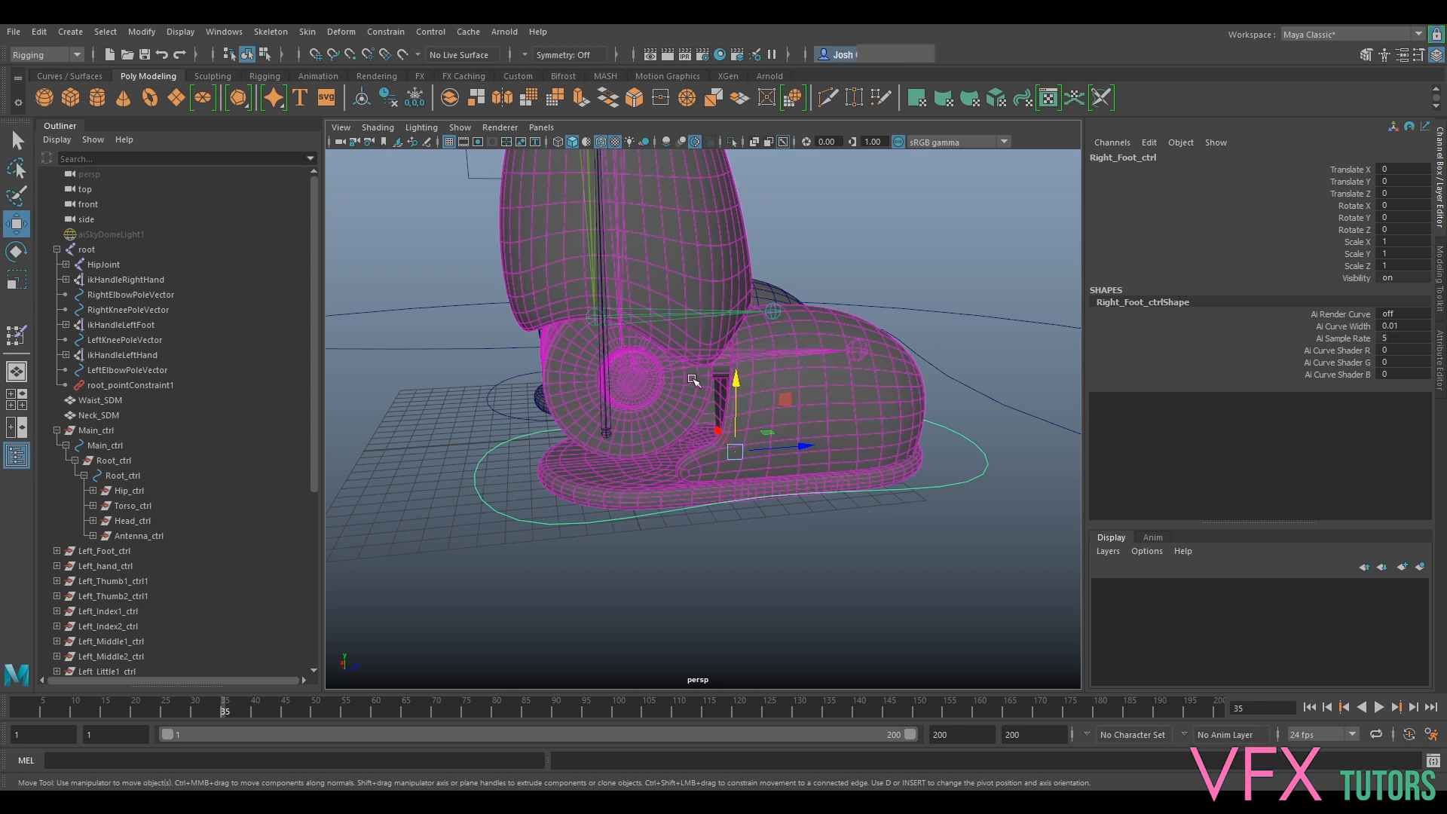
click(725, 360)
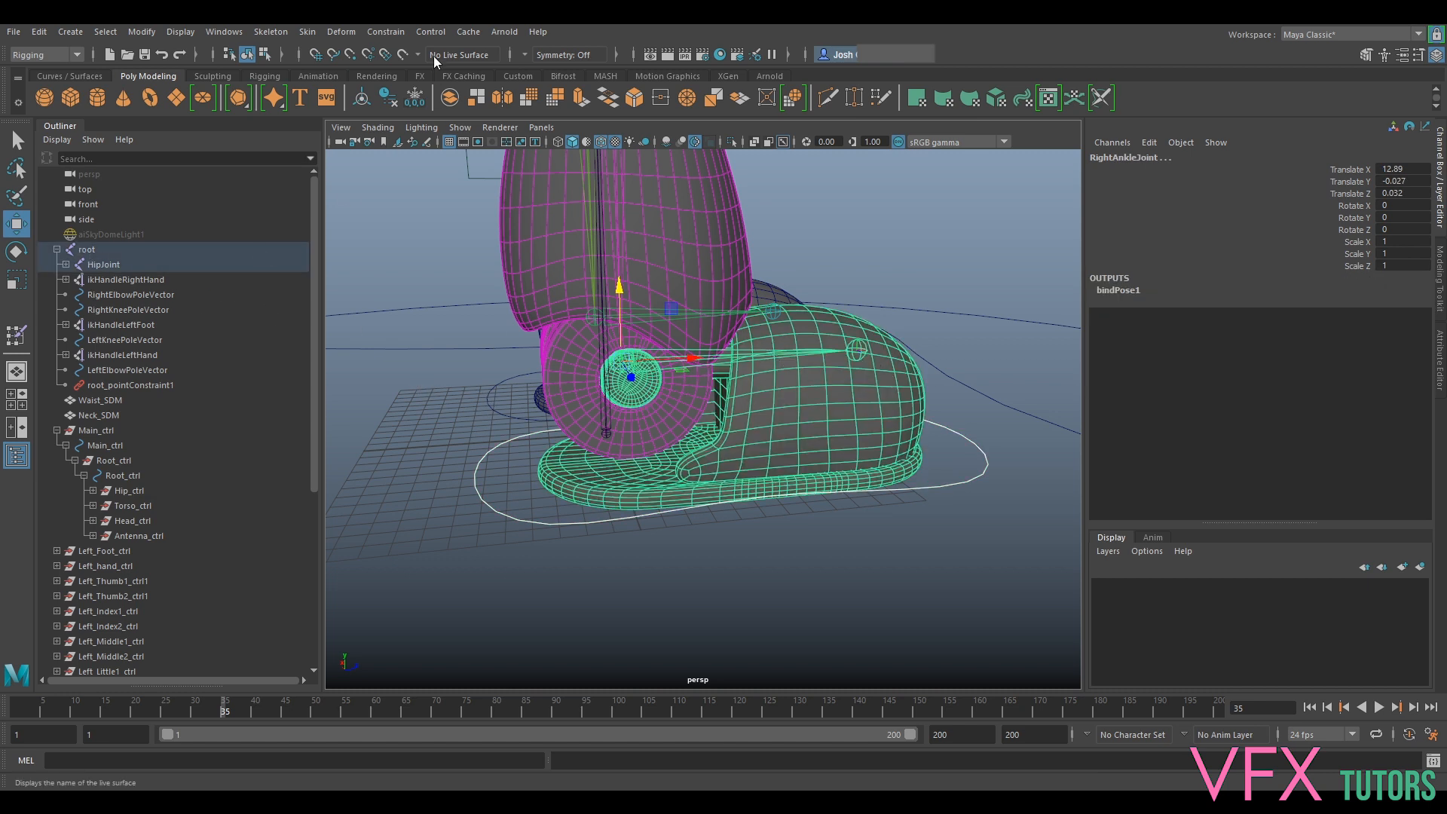
click(387, 31)
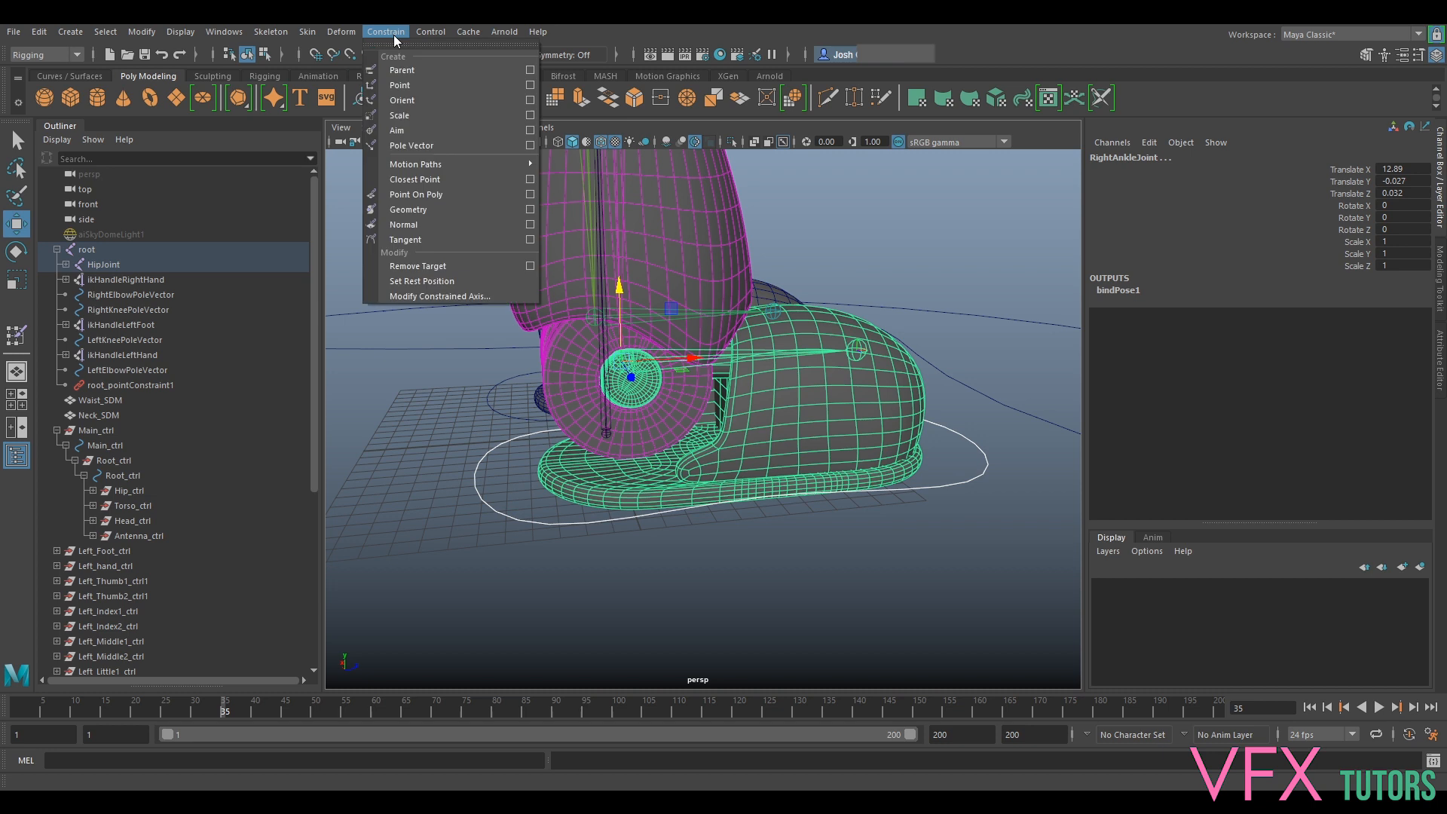
click(529, 101)
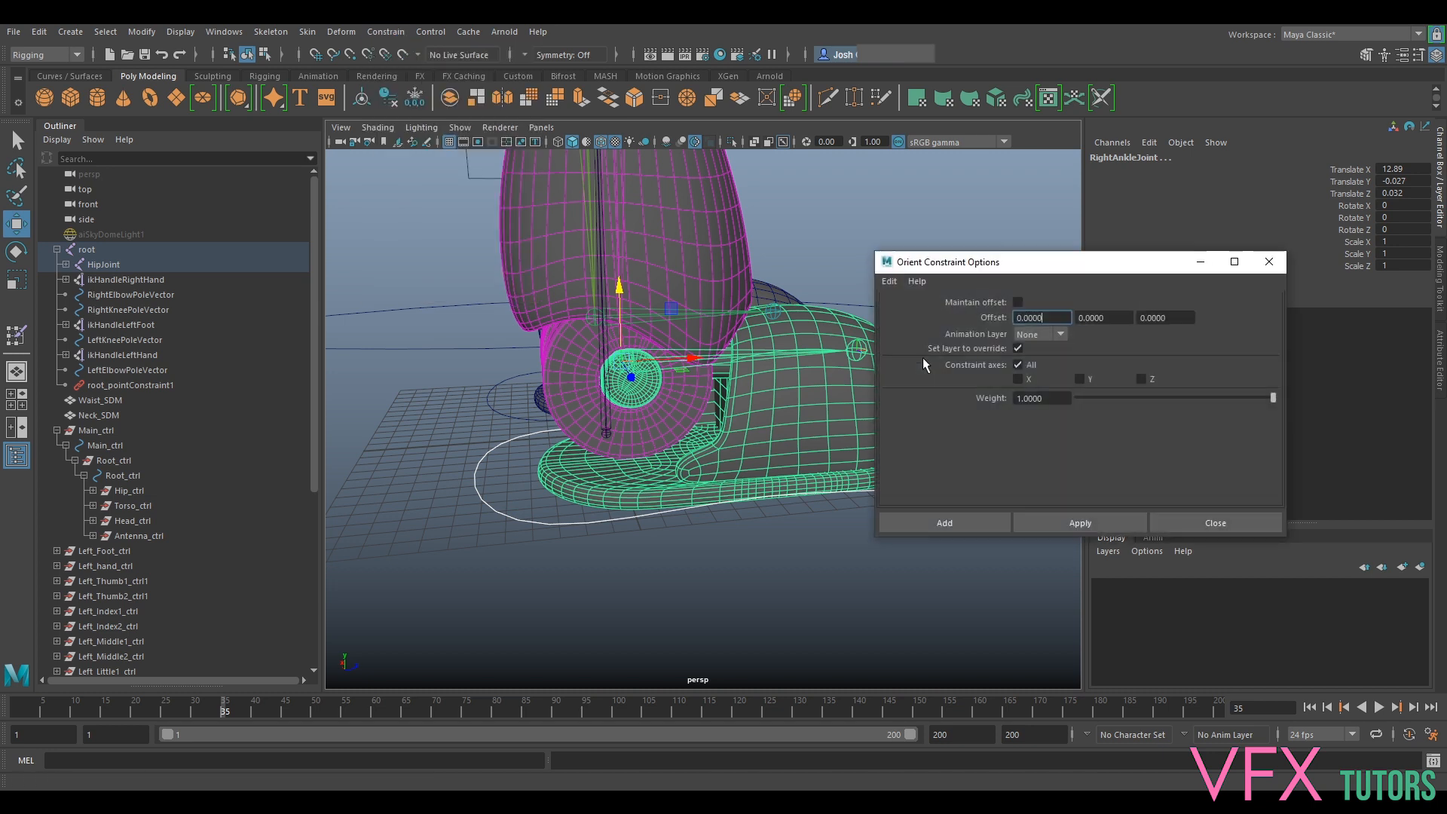
click(1017, 303)
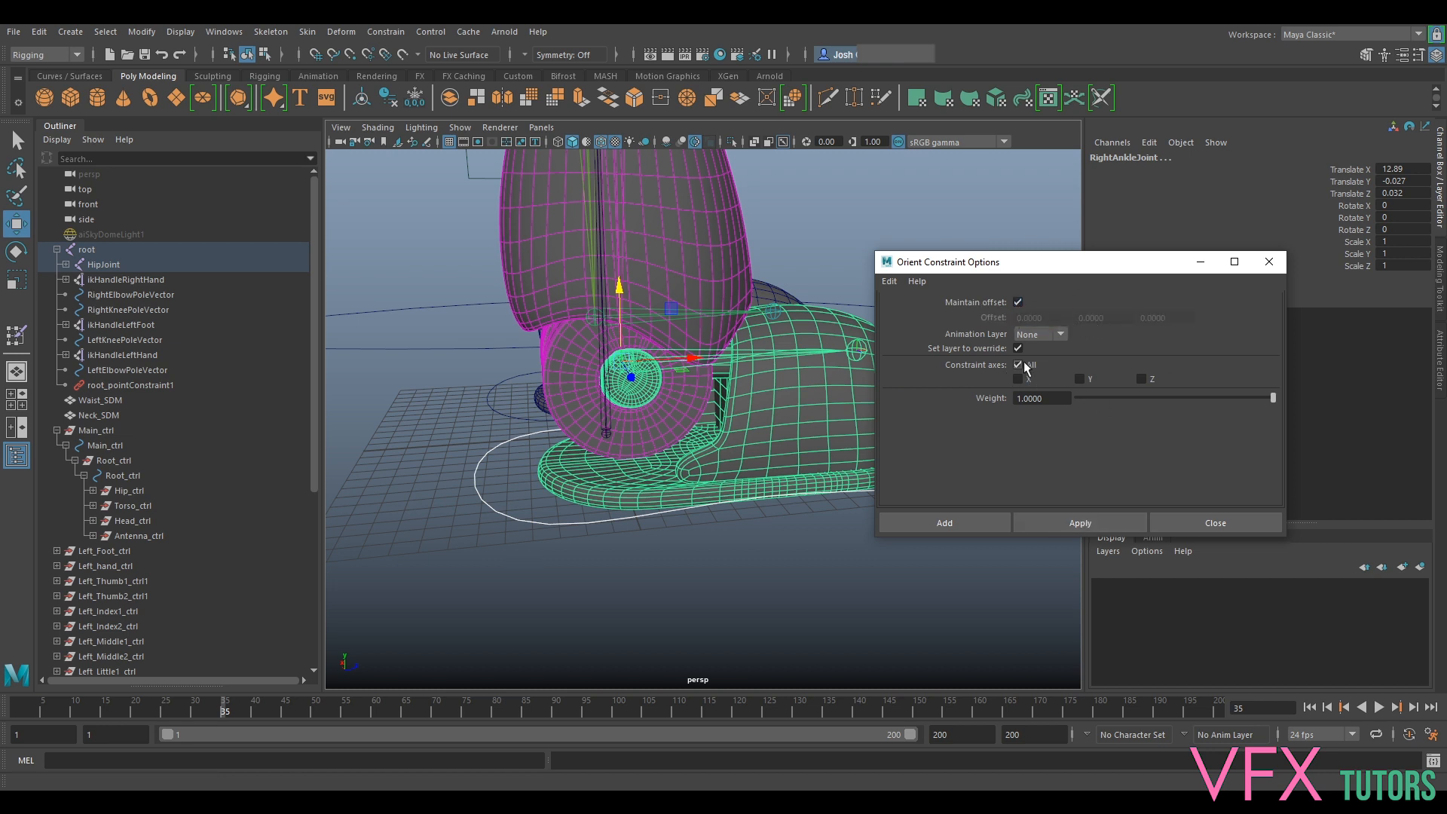
click(1098, 524)
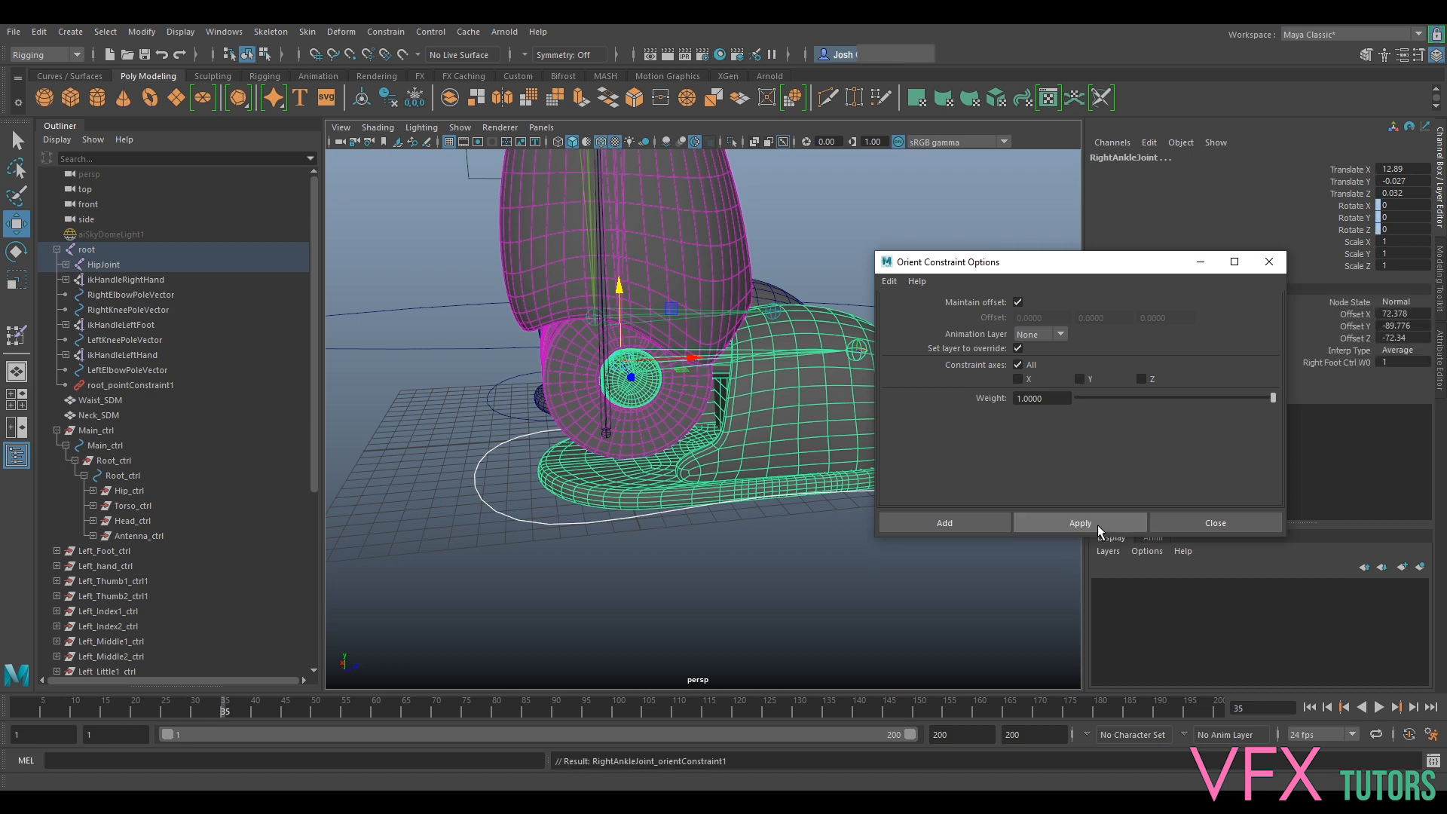
click(1266, 264)
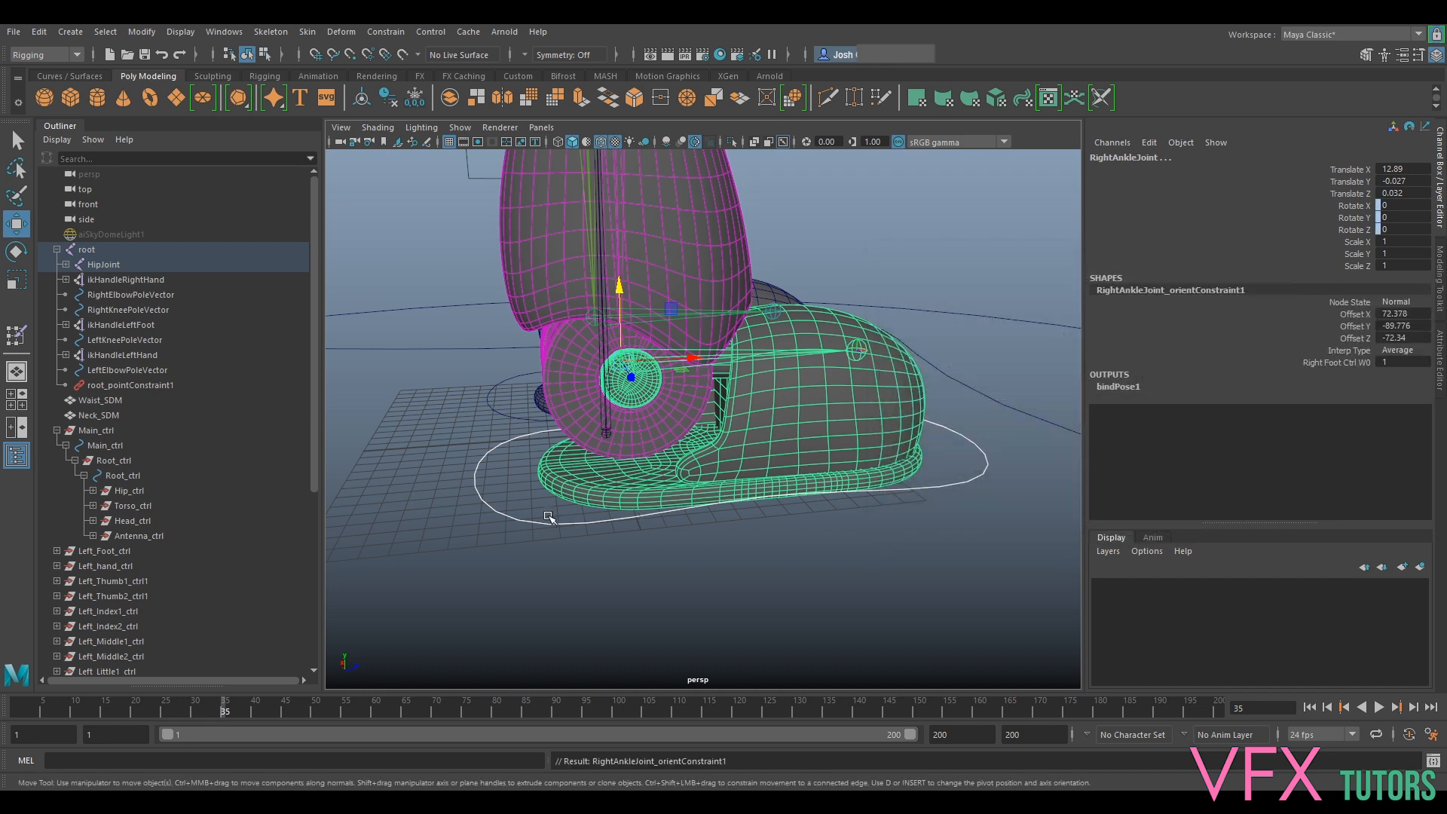
Test the ankle constraint by raising and rotating the Right_Foot_ctrl curve, and undo the transformations
click(549, 518)
drag(737, 438, 739, 376)
scroll(743, 379, down, 4)
alt+middle_drag(767, 397, 770, 473)
scroll(771, 472, up, 5)
key(e)
drag(755, 469, 763, 545)
key(ctrl+z)
key(ctrl+z)
key(ctrl+z)
key(ctrl+z)
key(ctrl+z)
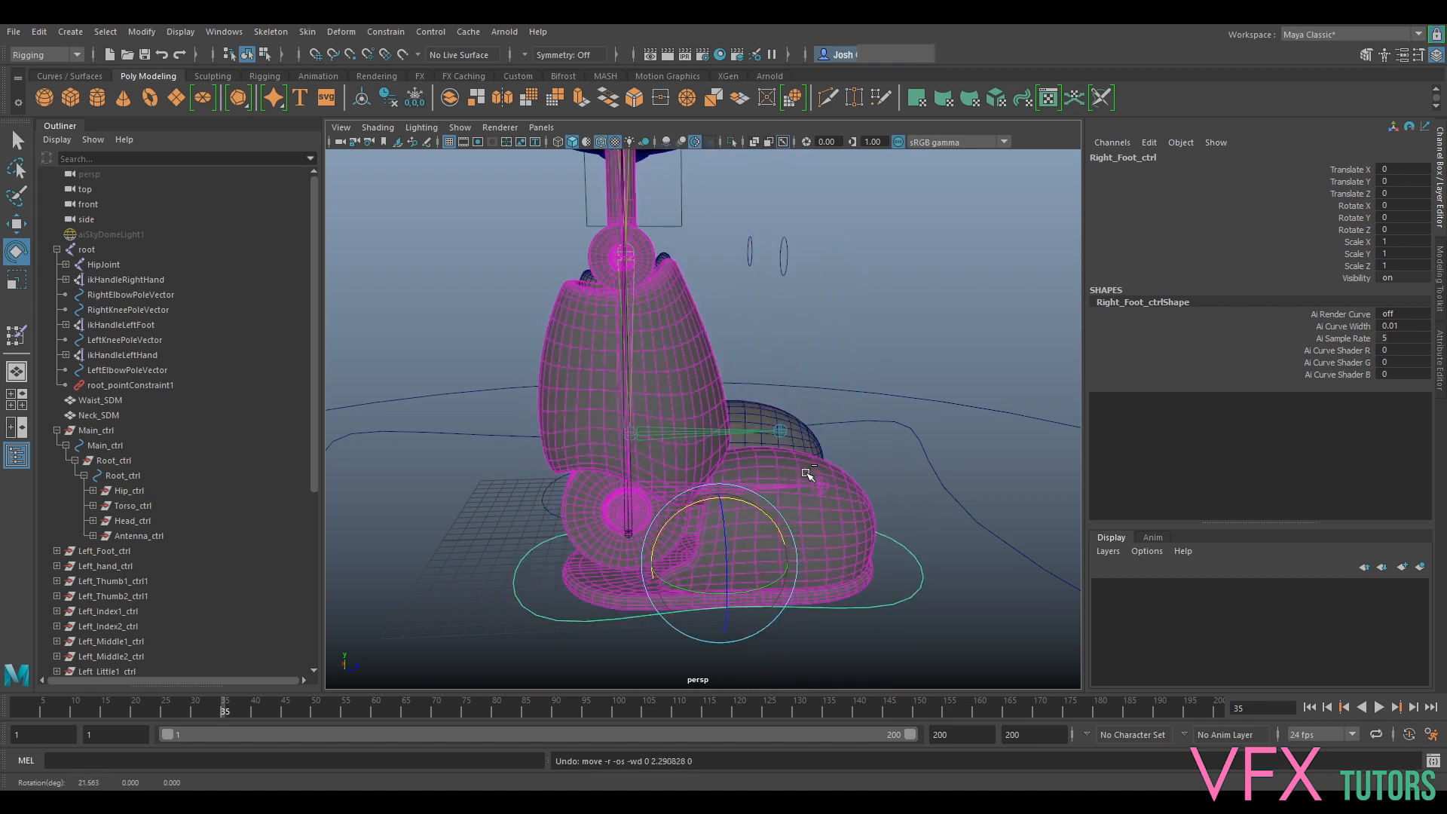
Move and rotate the Right_Foot_ctrl curve again to test the leg from another angle, and undo the changes
alt+middle_drag(830, 547, 812, 440)
key(w)
drag(725, 456, 701, 457)
alt+drag(798, 463, 755, 439)
key(e)
key(ctrl+z)
key(ctrl+z)
key(ctrl+z)
key(ctrl+z)
key(ctrl+z)
Test the foot control's effect on the whole leg by rotating Right_Foot_ctrl about 36° on X, and undo the rotation
click(874, 487)
scroll(756, 432, down, 6)
alt+middle_drag(756, 430, 756, 462)
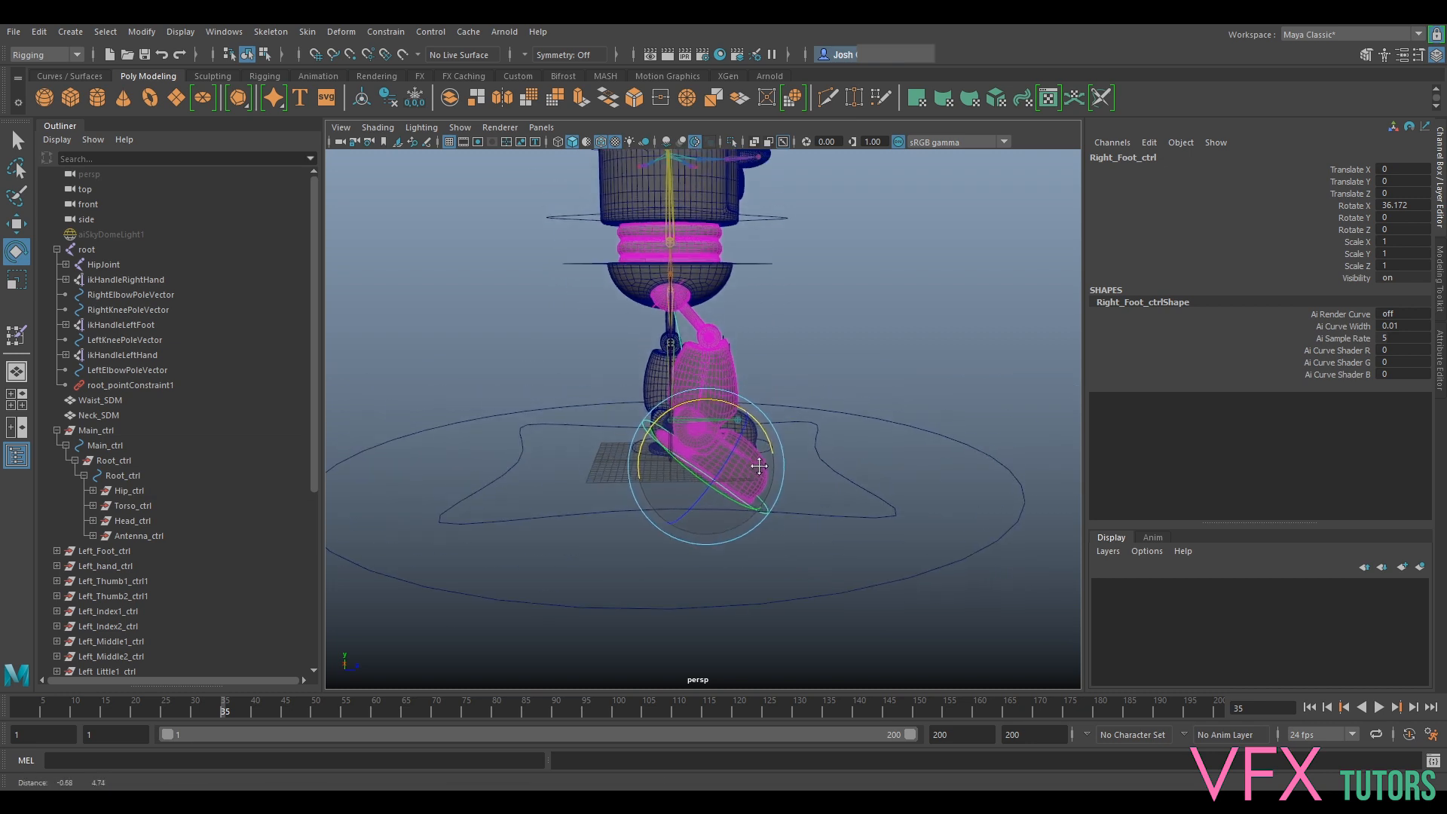
key(w)
key(ctrl+z)
key(ctrl+z)
alt+drag(992, 337, 768, 404)
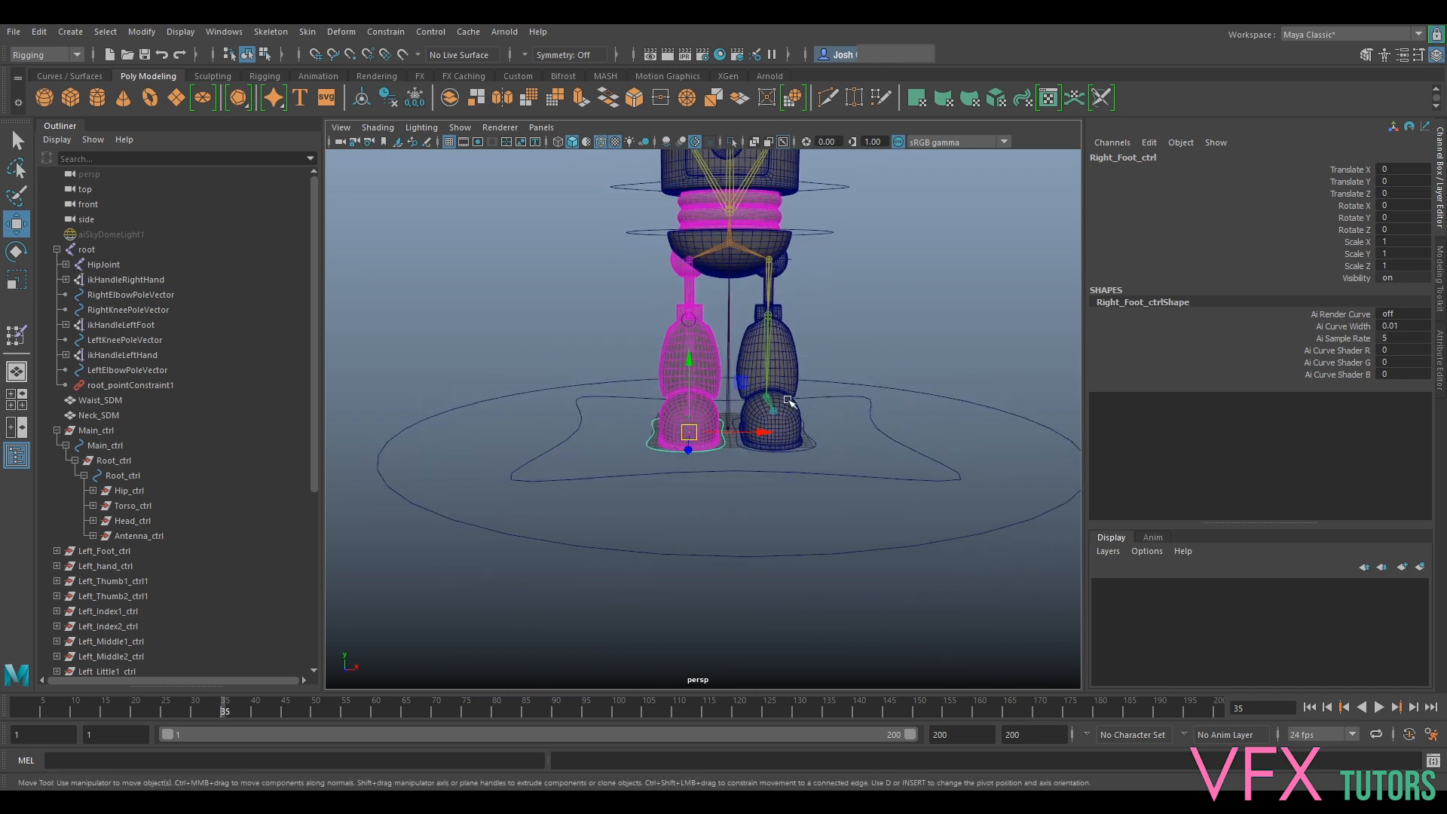
Examine which controls and body parts the Main_ctrl and Root_ctrl curves drive by selecting each one
scroll(629, 461, up, 3)
scroll(618, 471, down, 4)
alt+drag(635, 437, 667, 466)
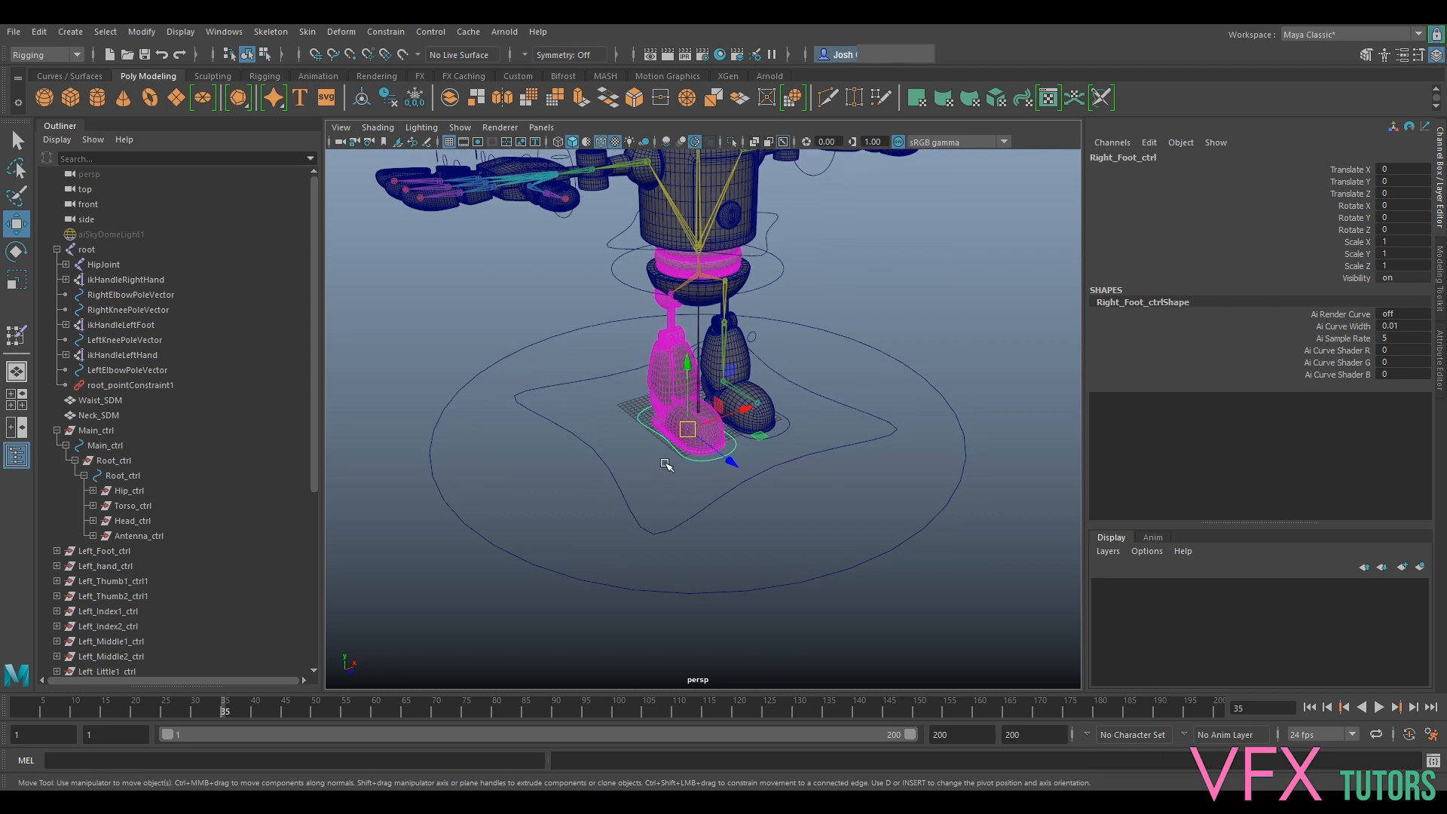
click(780, 585)
scroll(751, 515, up, 3)
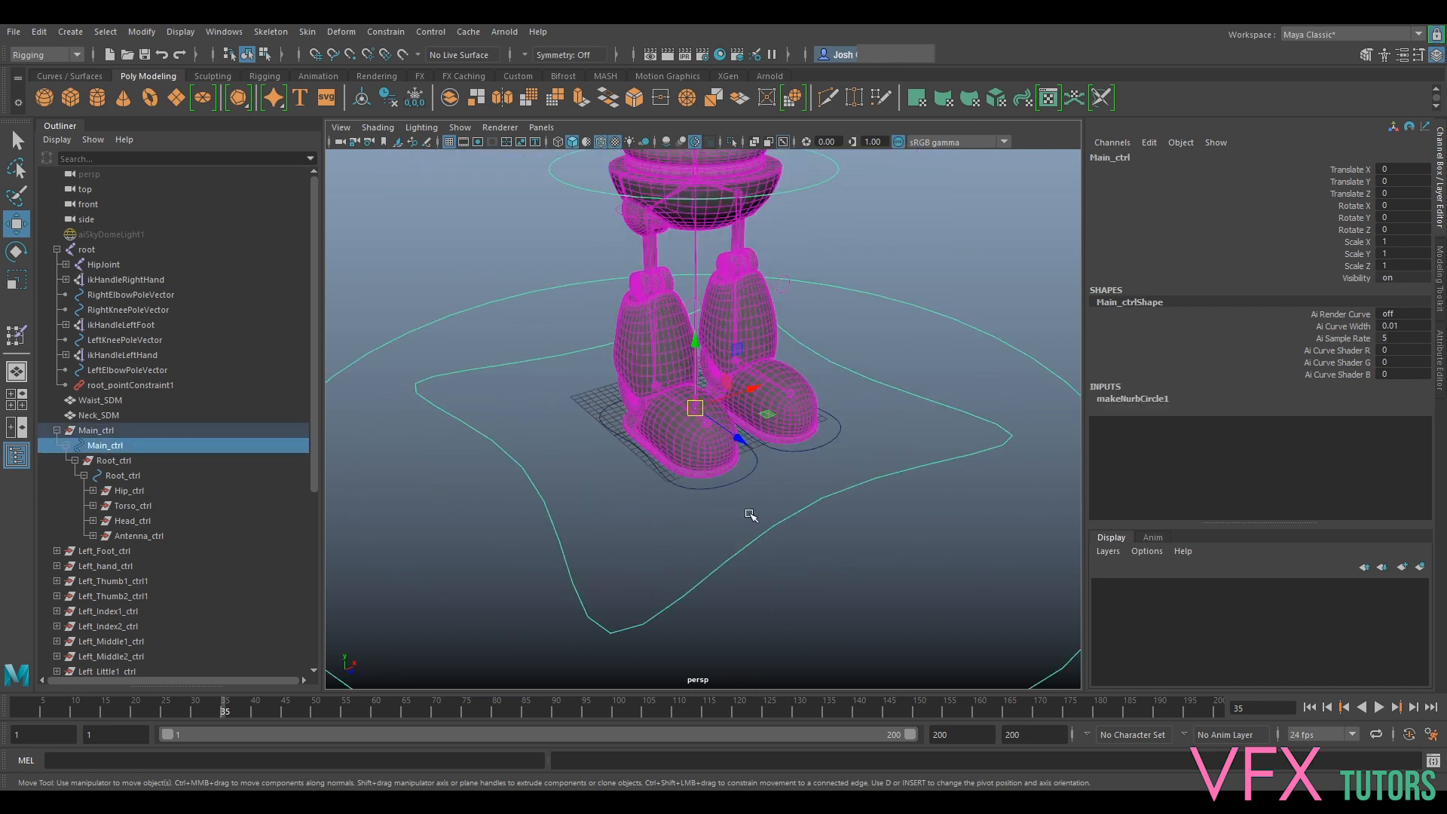
click(788, 550)
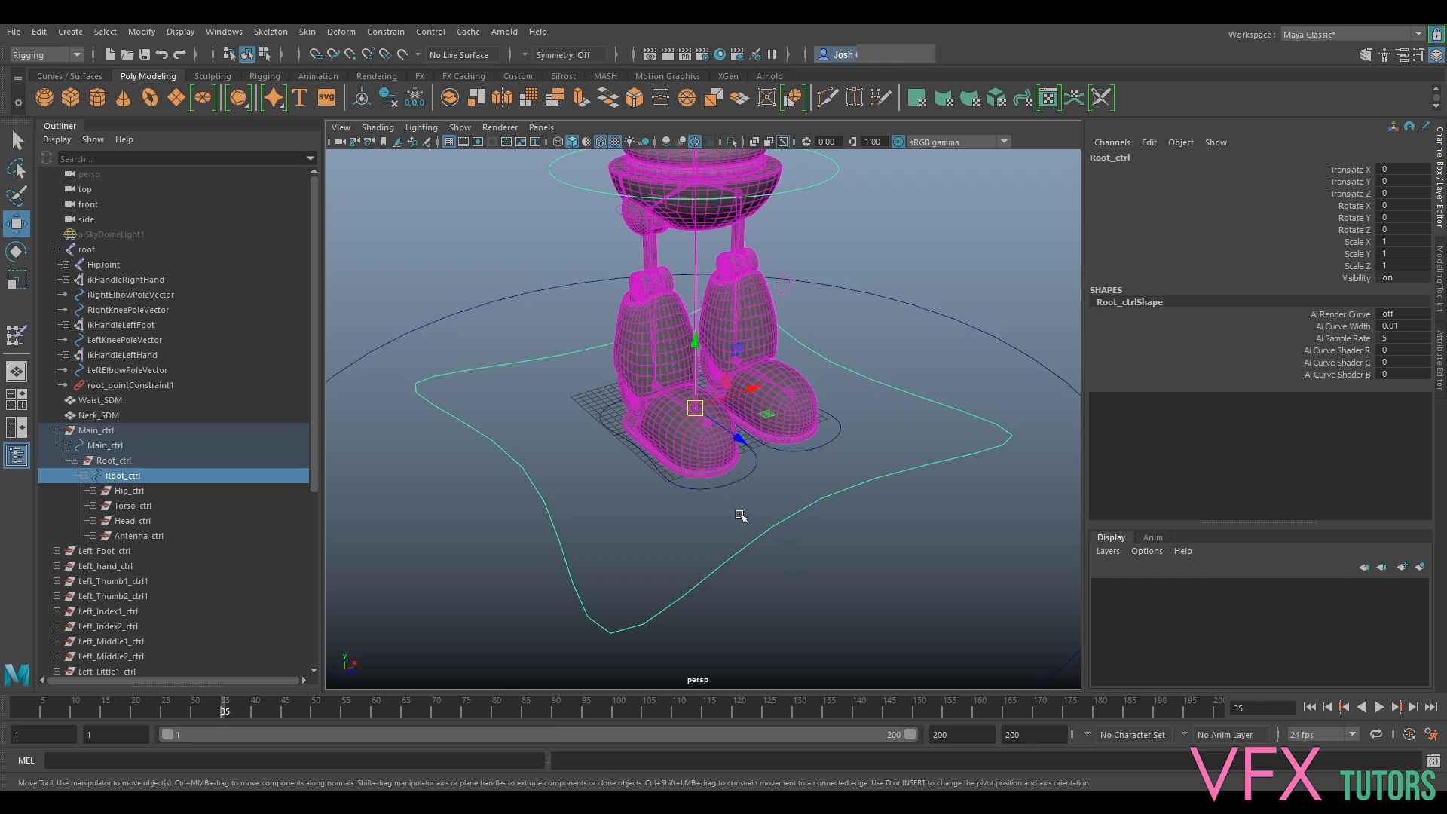
scroll(782, 536, down, 3)
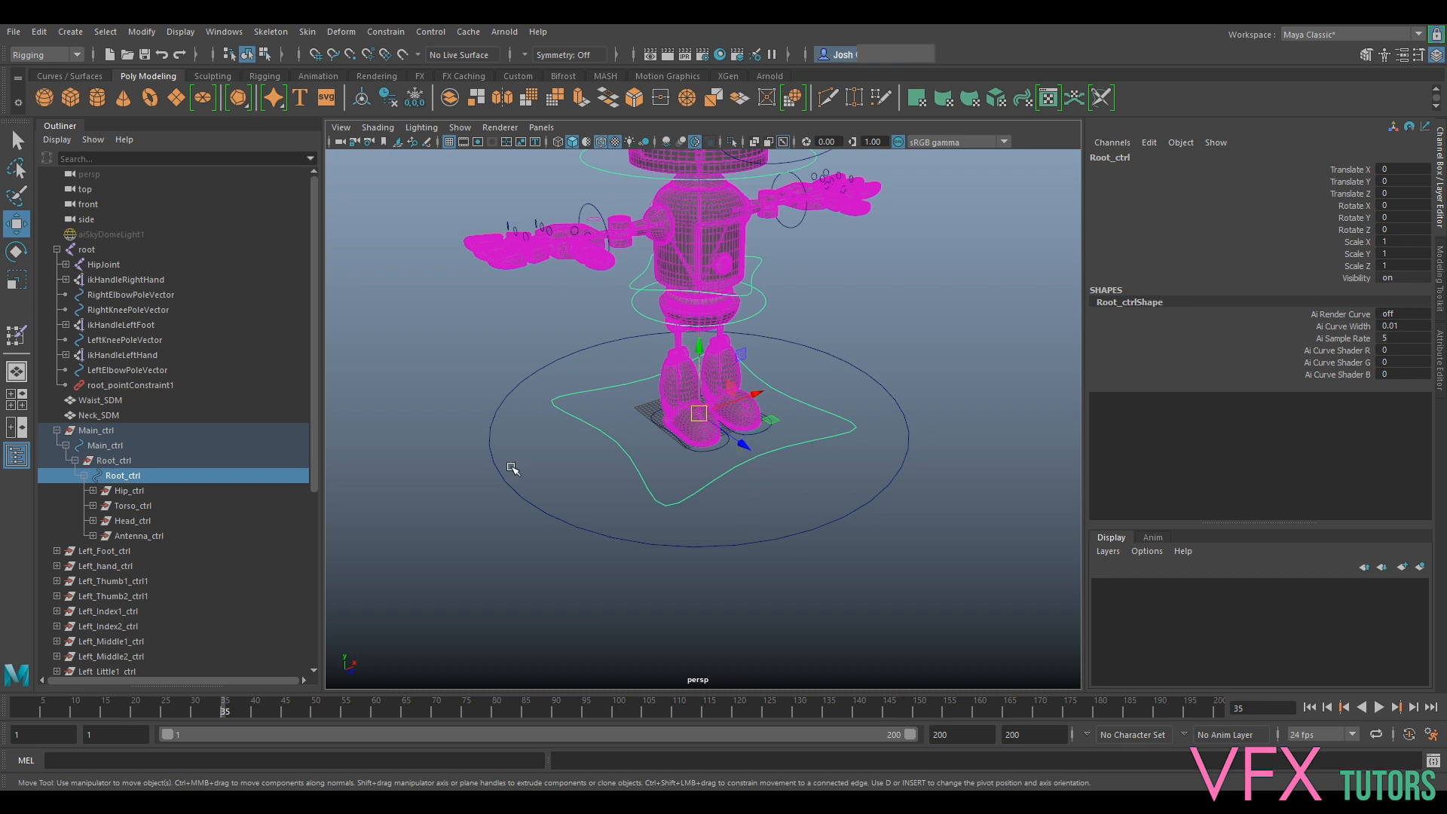
scroll(691, 451, up, 4)
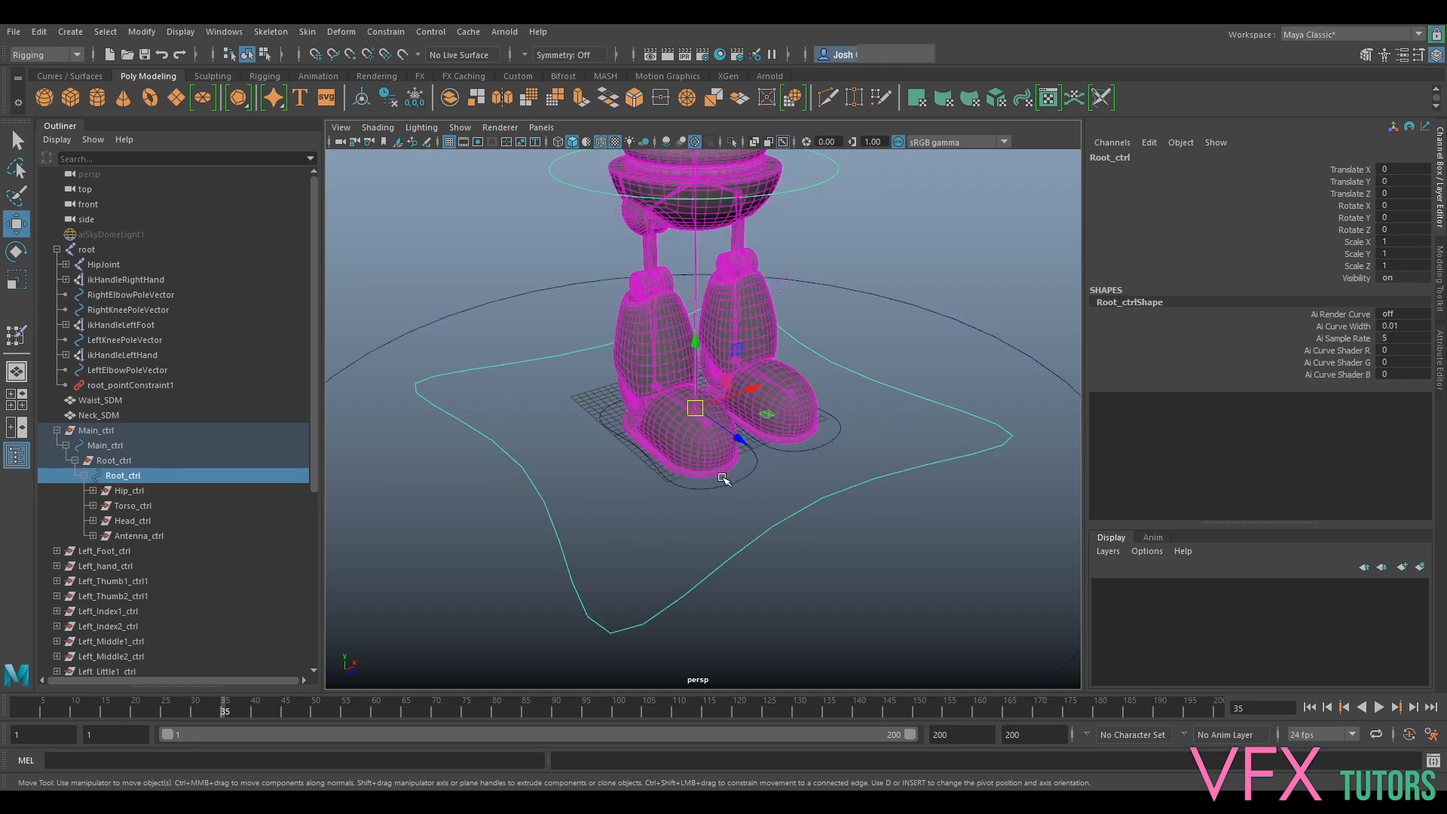
scroll(725, 483, down, 3)
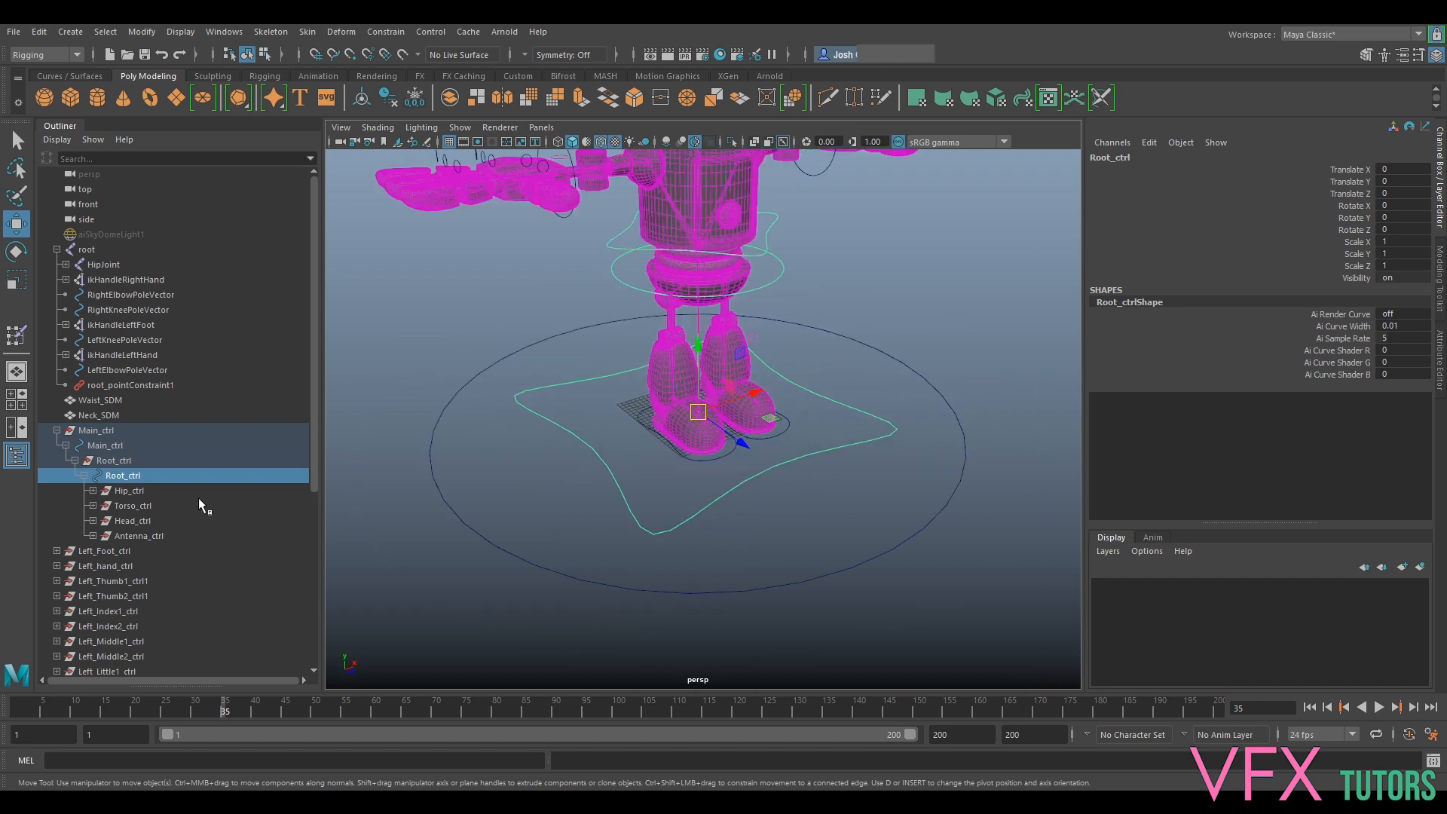
Parent the Right_Foot_ctrl1 group under the Main_ctrl curve
click(709, 463)
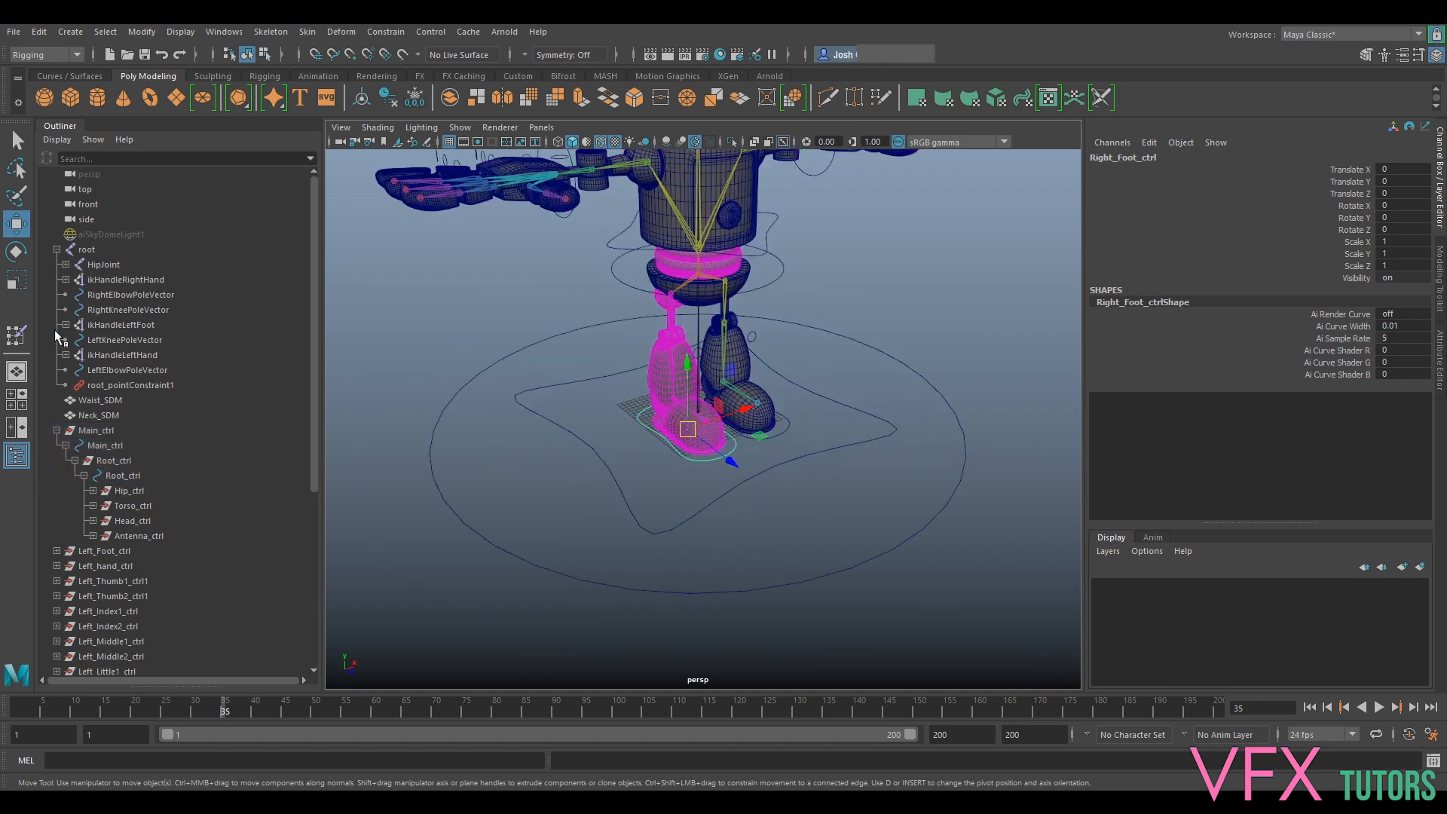
key(f)
click(113, 430)
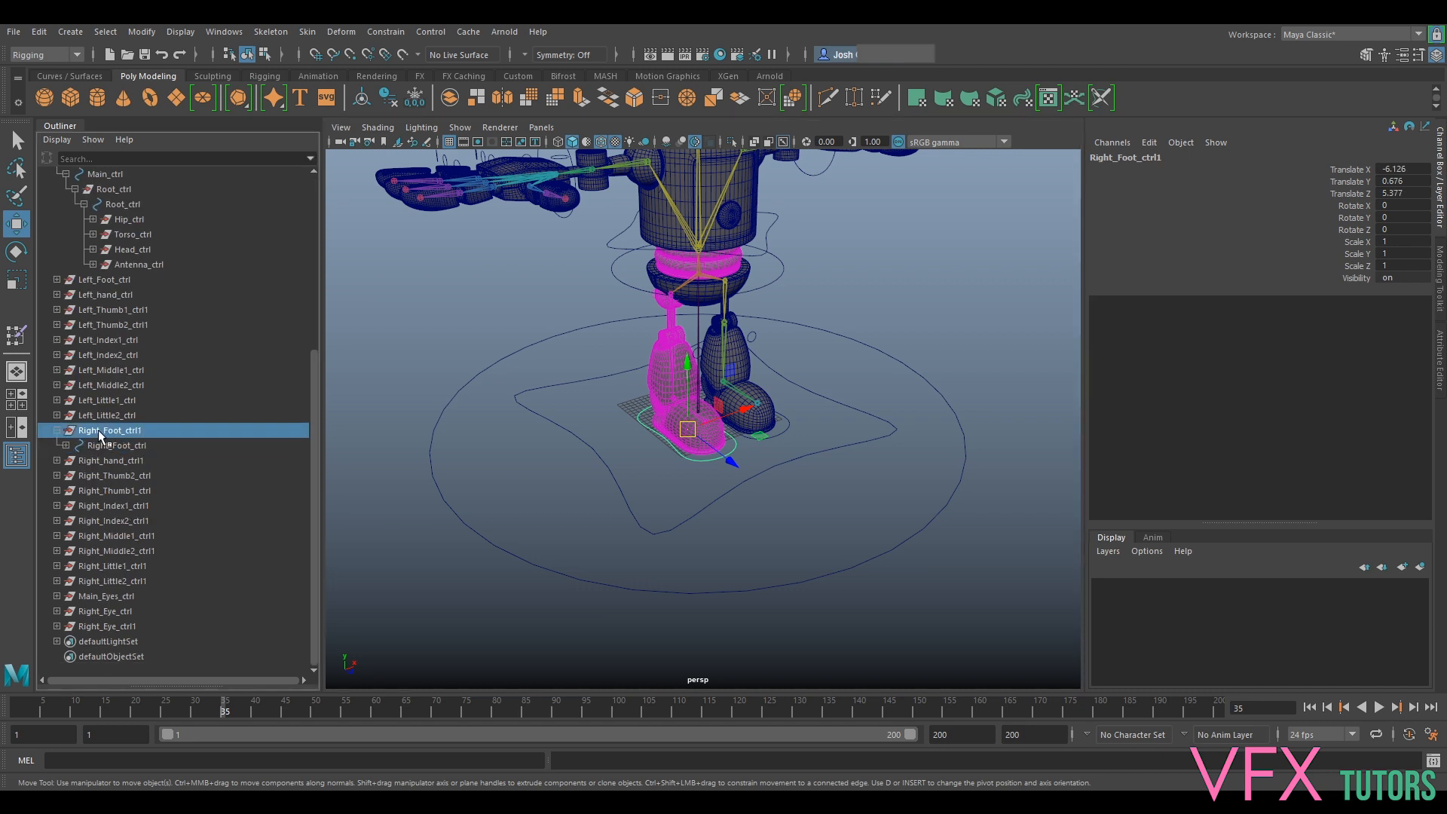
click(58, 431)
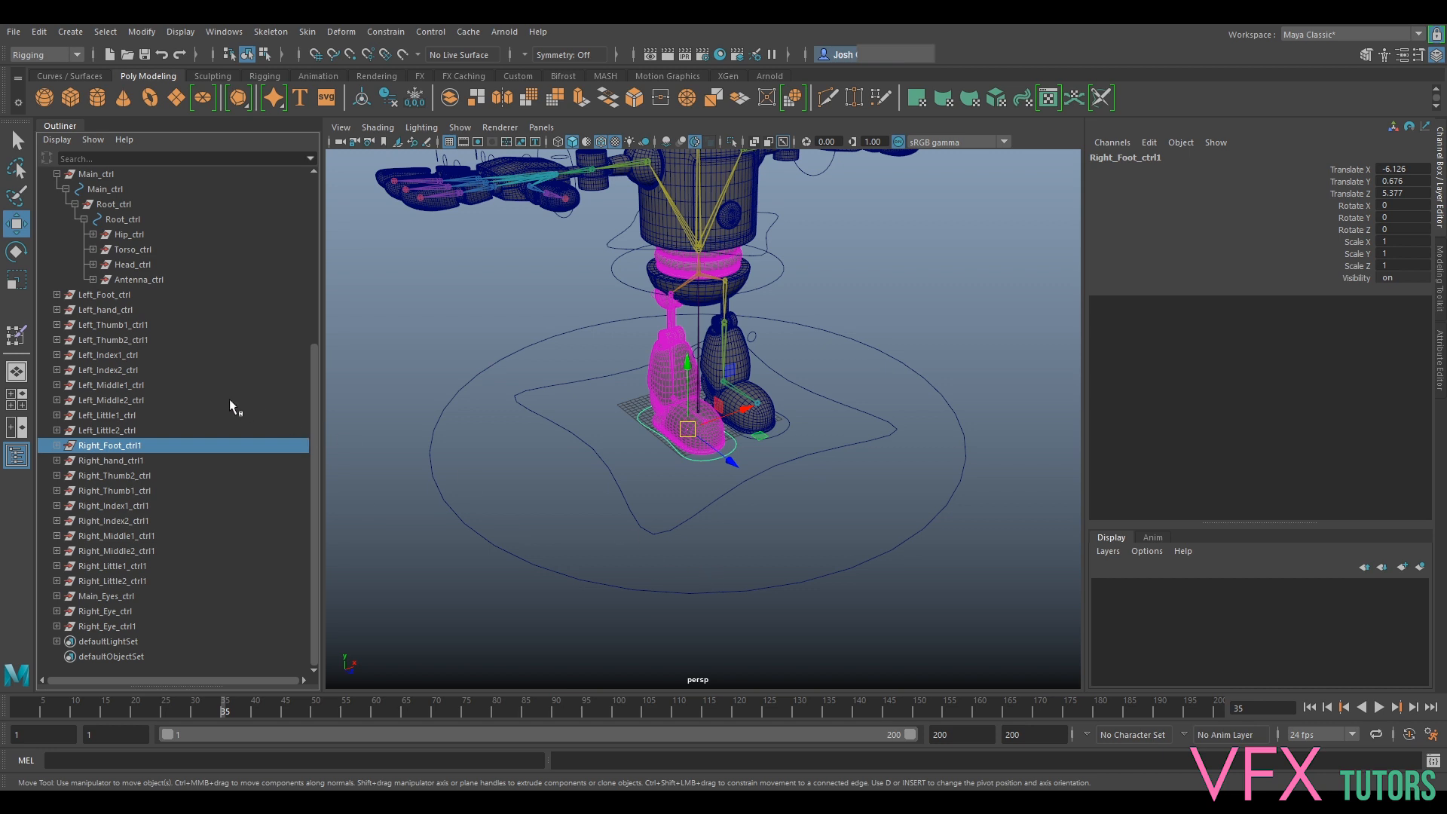
scroll(229, 400, up, 2)
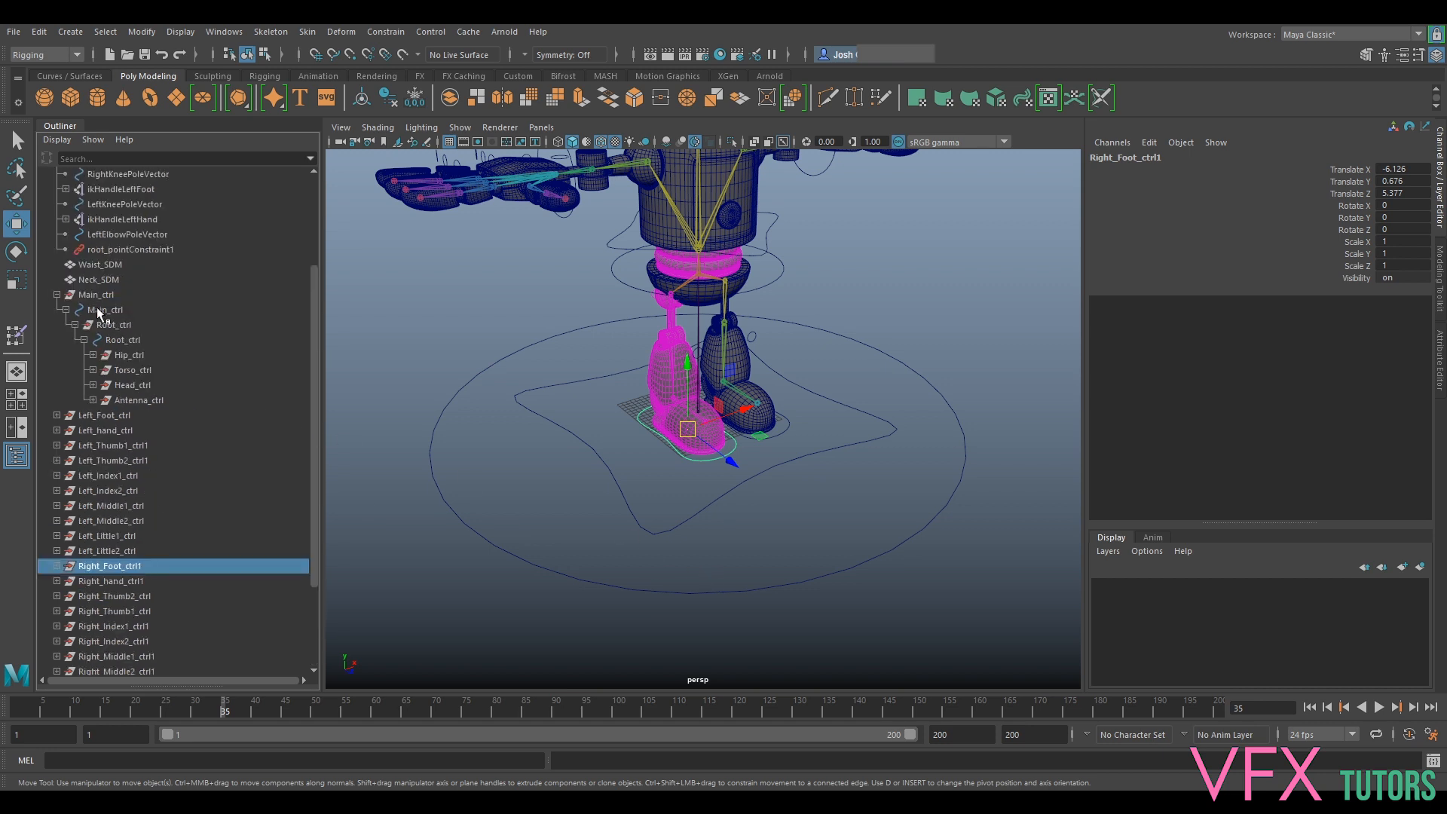
click(75, 325)
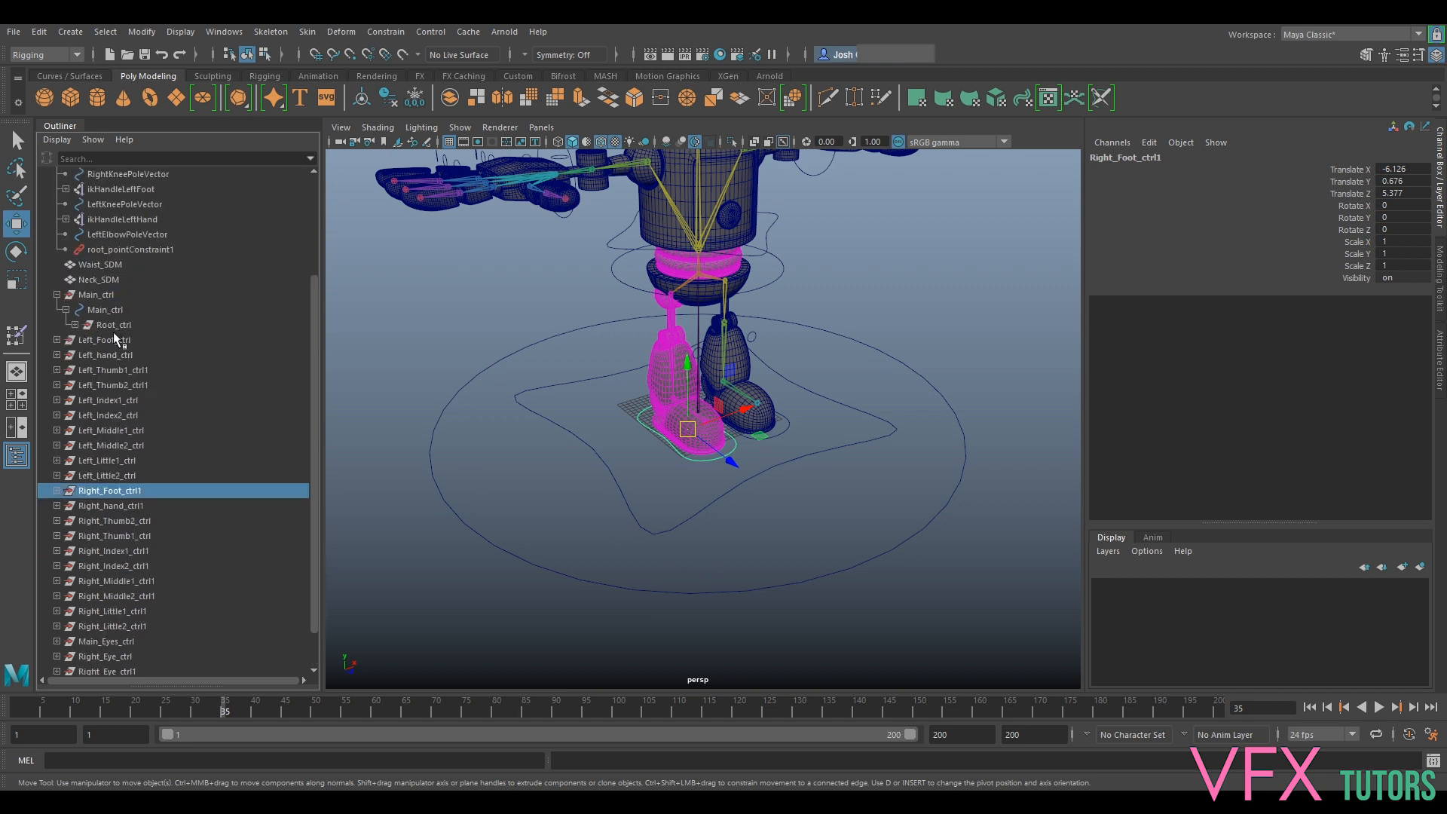
shift+click(689, 582)
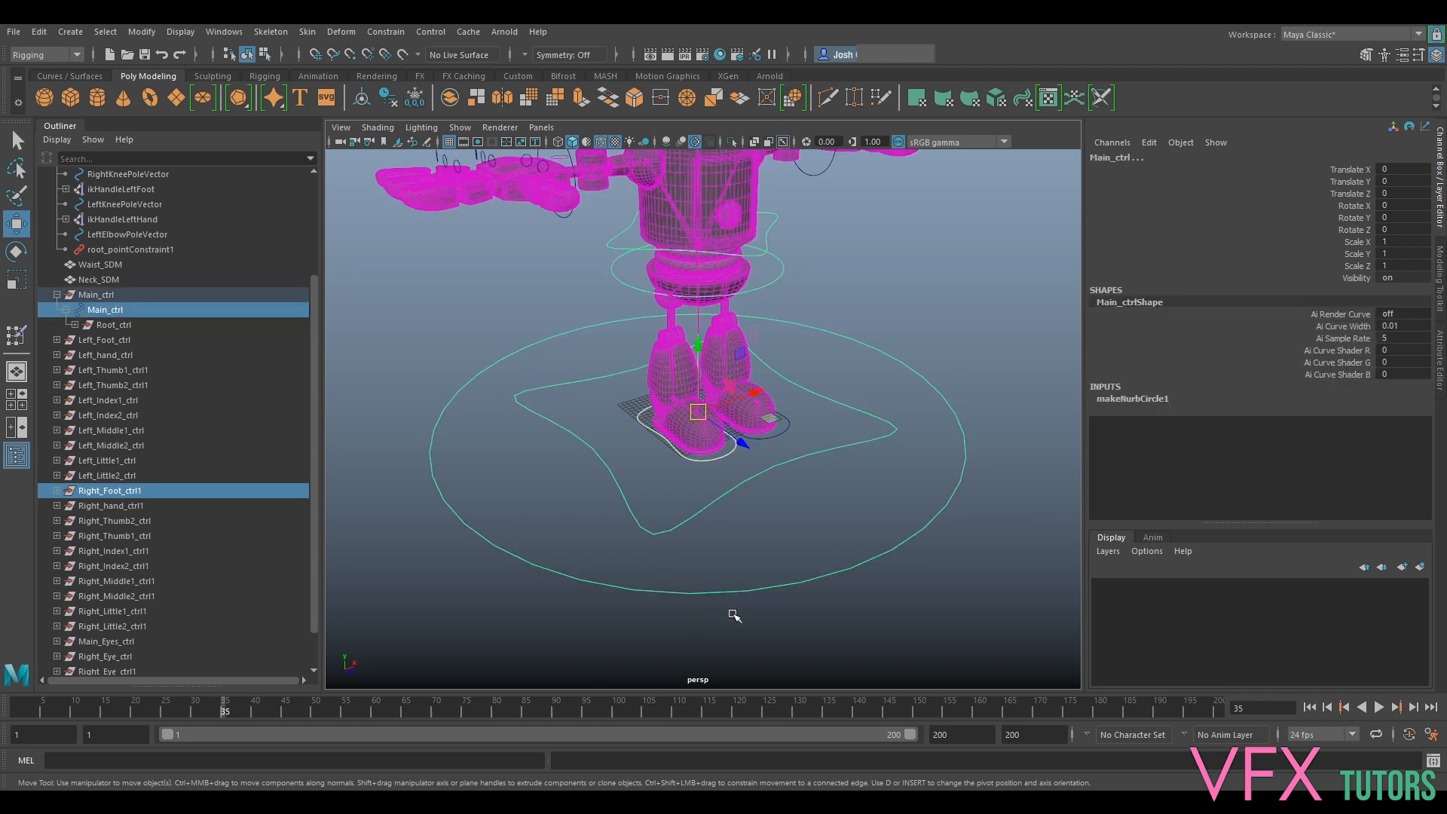
key(p)
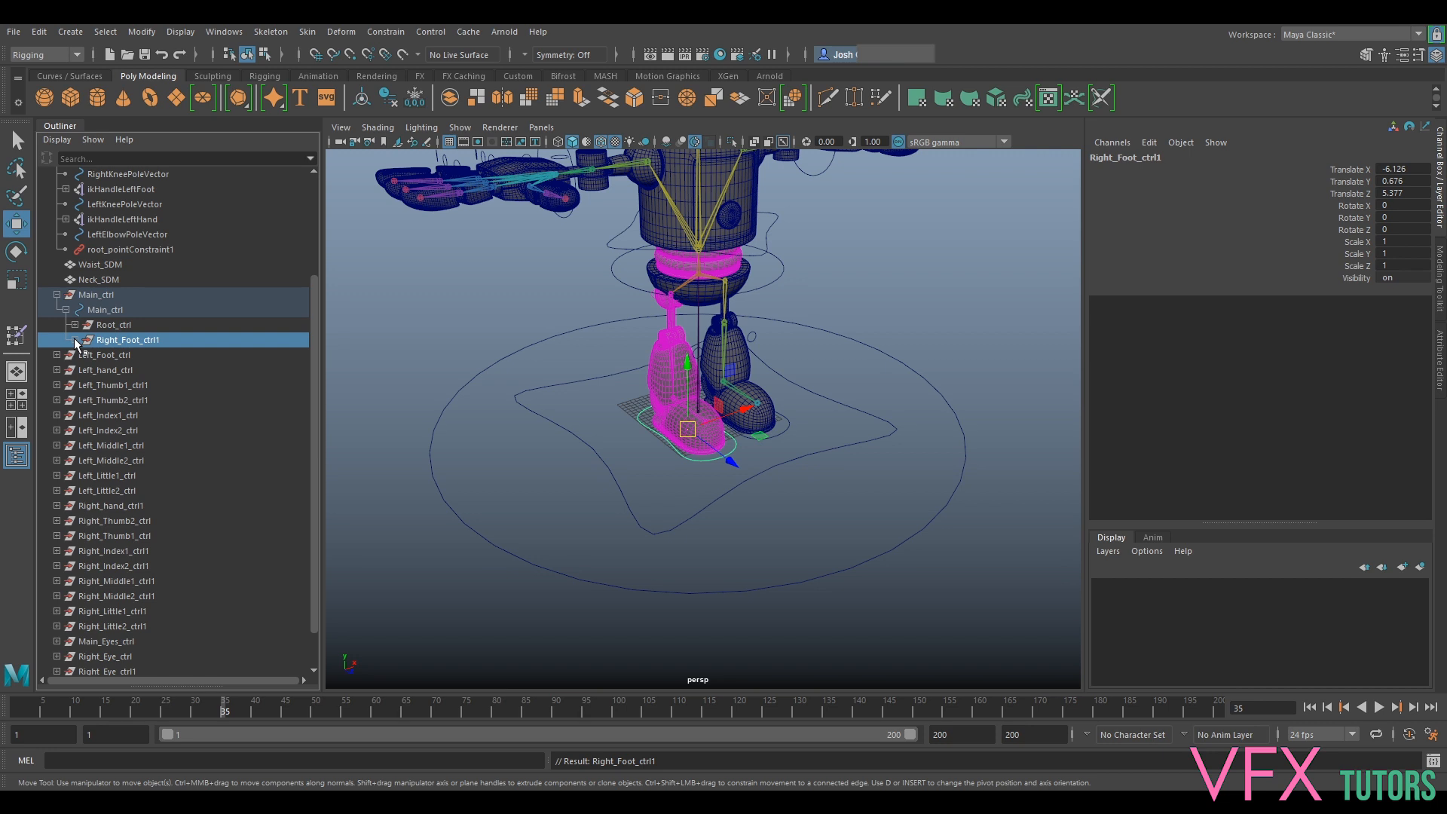
Test the new right foot hierarchy by moving the Main_ctrl curve about 5.1 units on X, and undo the move
click(717, 586)
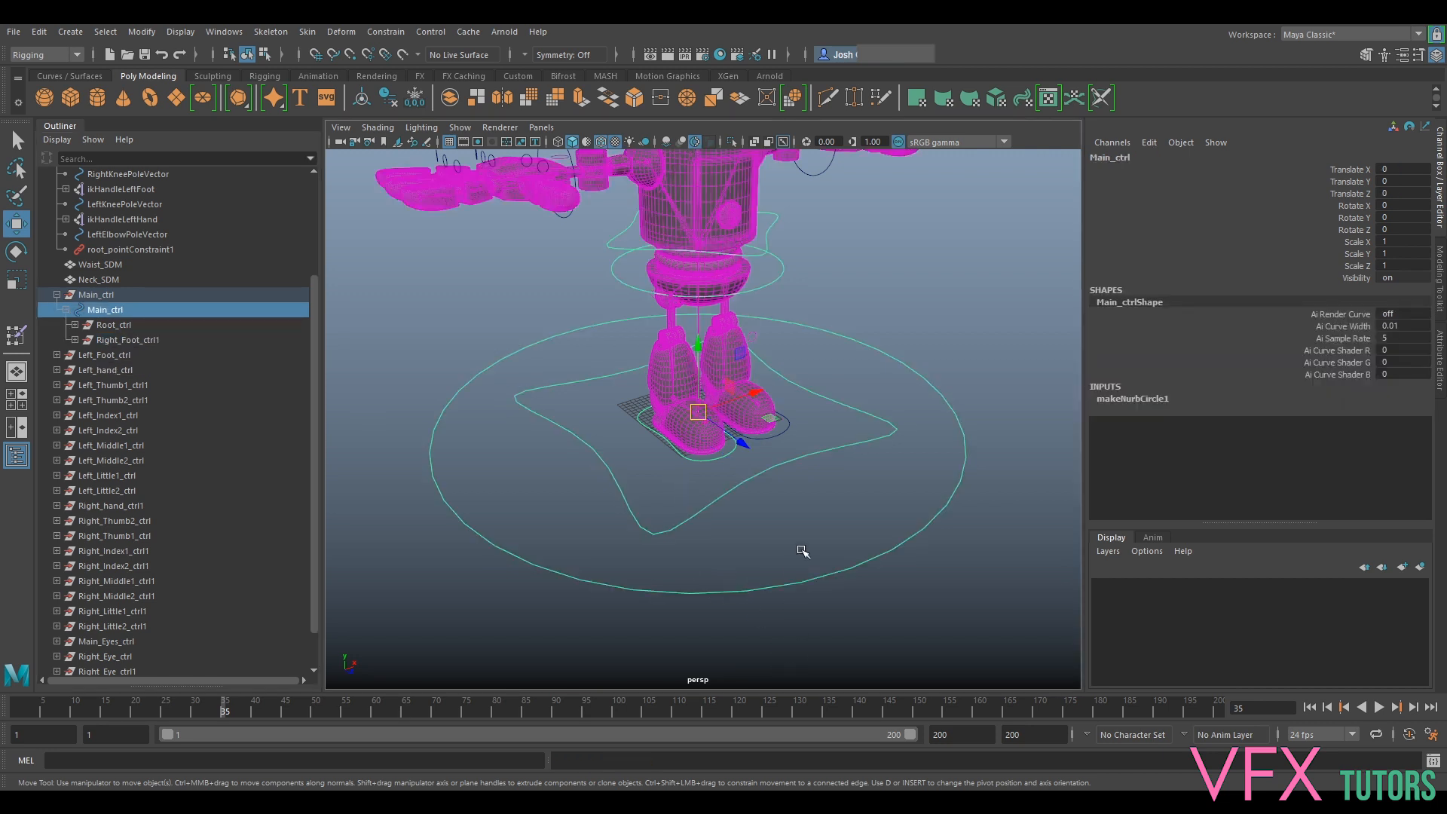
click(74, 340)
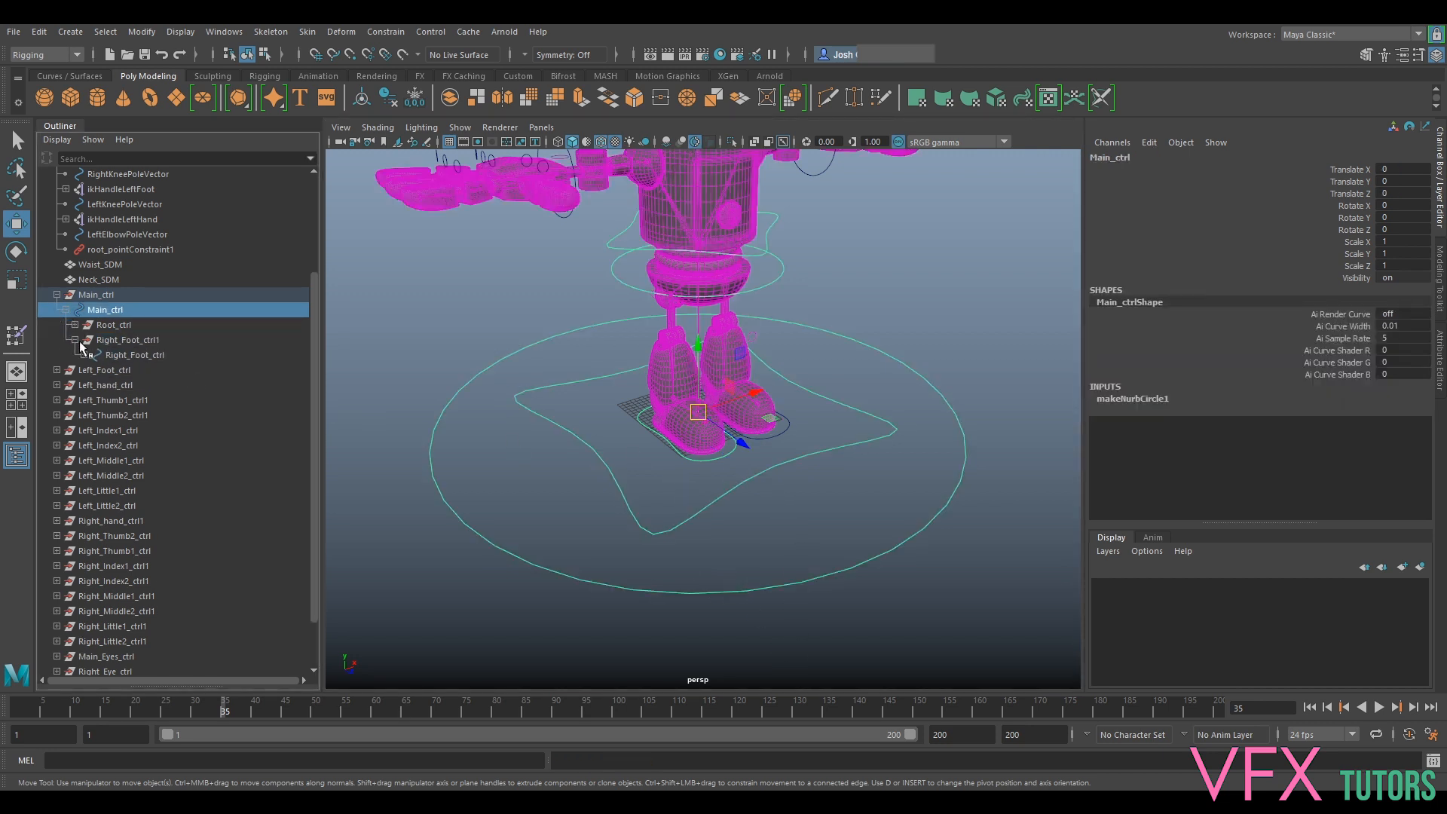
click(131, 355)
scroll(720, 470, up, 4)
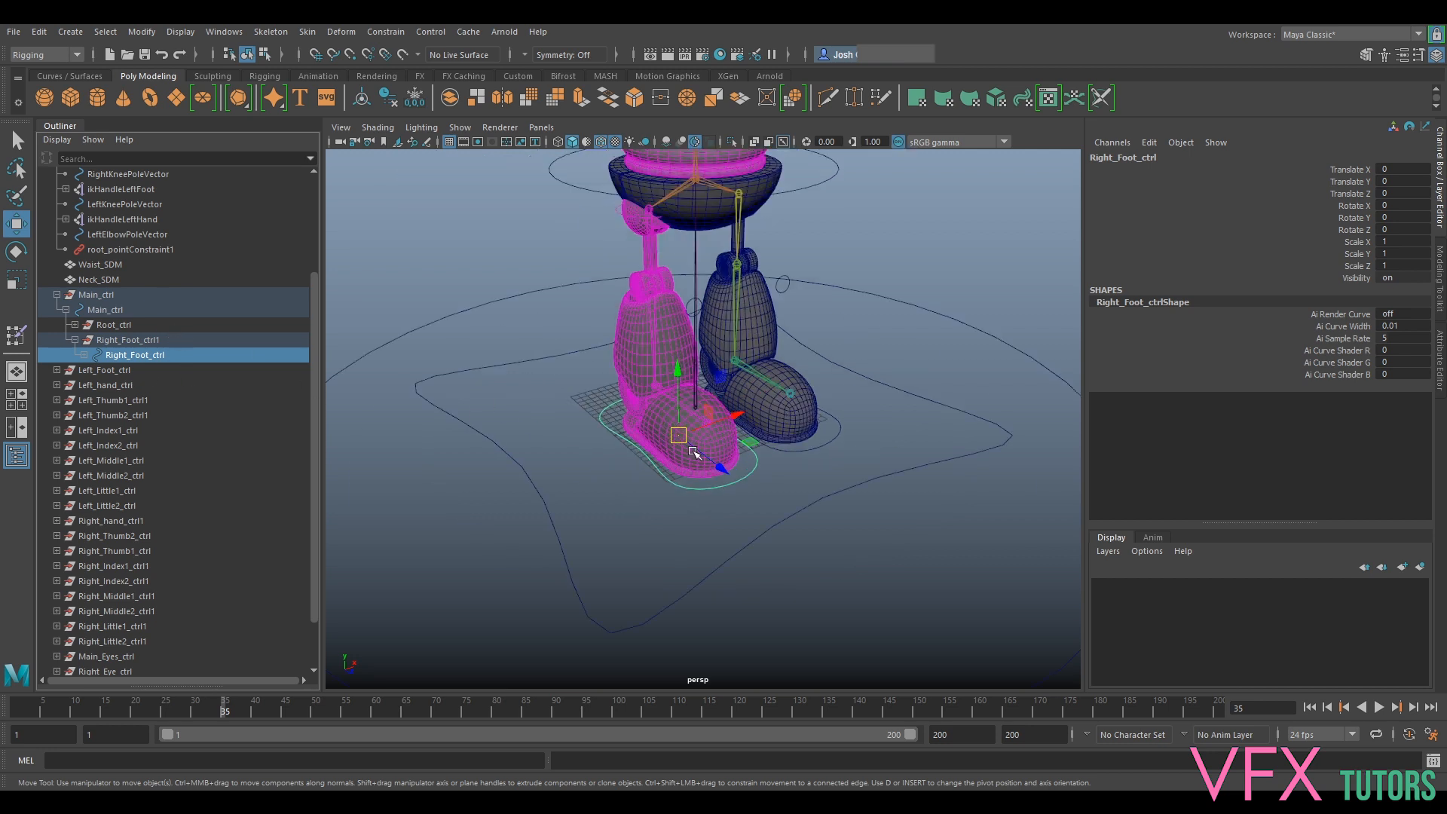
alt+drag(692, 452, 803, 494)
scroll(717, 474, down, 8)
click(827, 486)
alt+drag(698, 388, 775, 404)
key(ctrl+z)
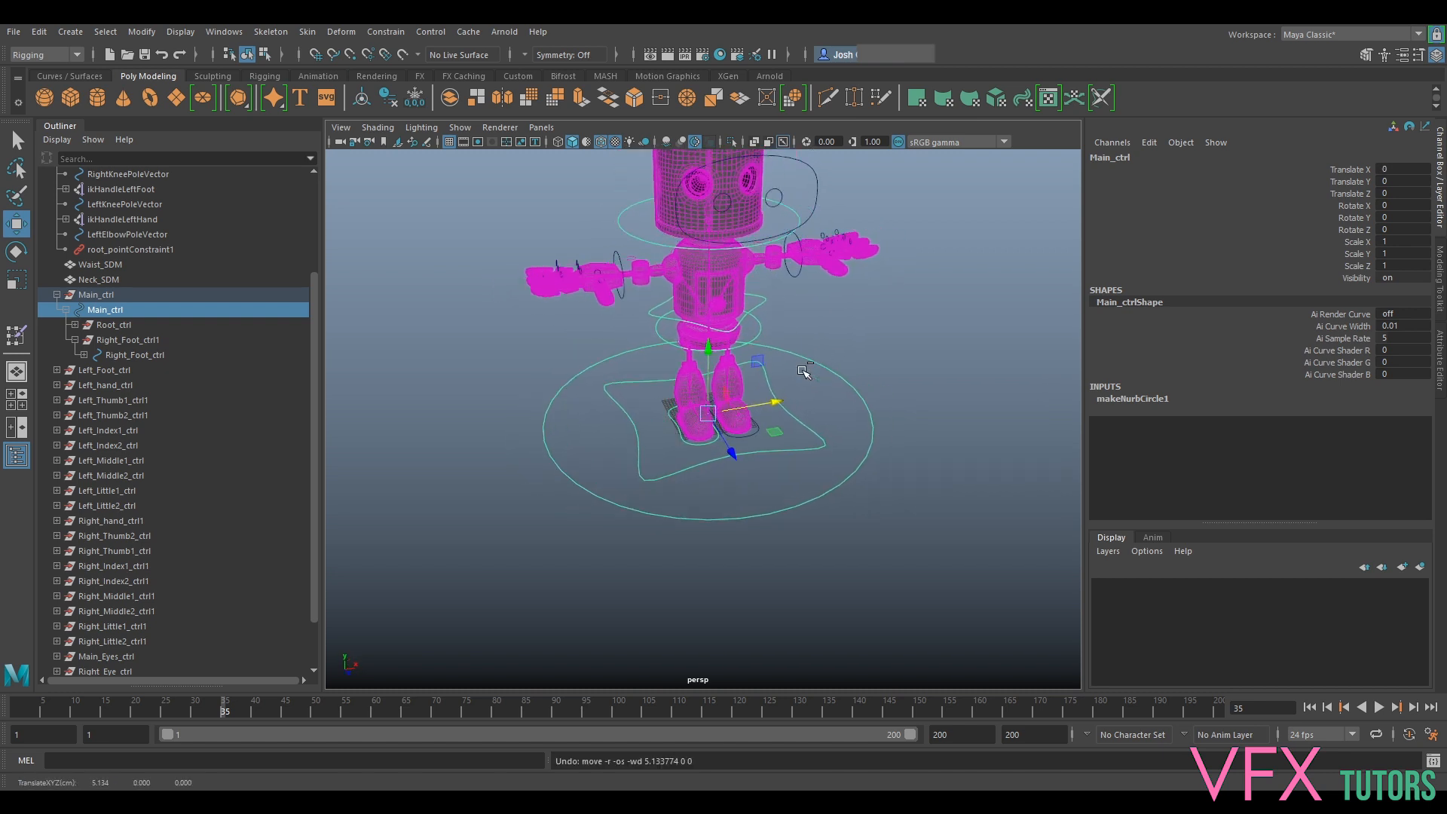
Test how the feet react to the root control by moving Root_ctrl about 13 units on Z, and undo the move
alt+drag(684, 465, 791, 494)
click(837, 543)
alt+drag(836, 542, 837, 560)
drag(746, 426, 750, 441)
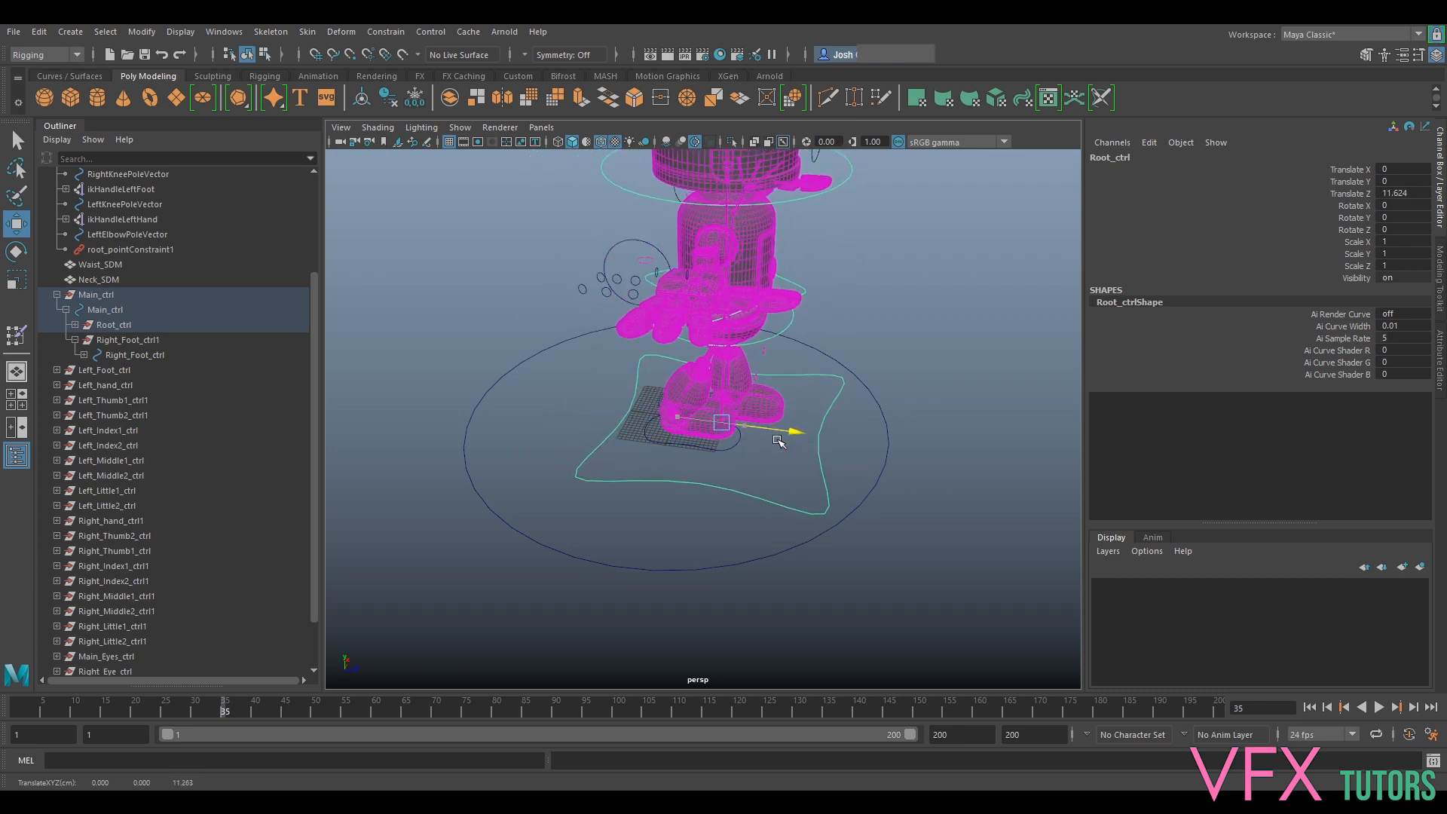
drag(809, 455, 948, 360)
key(ctrl+z)
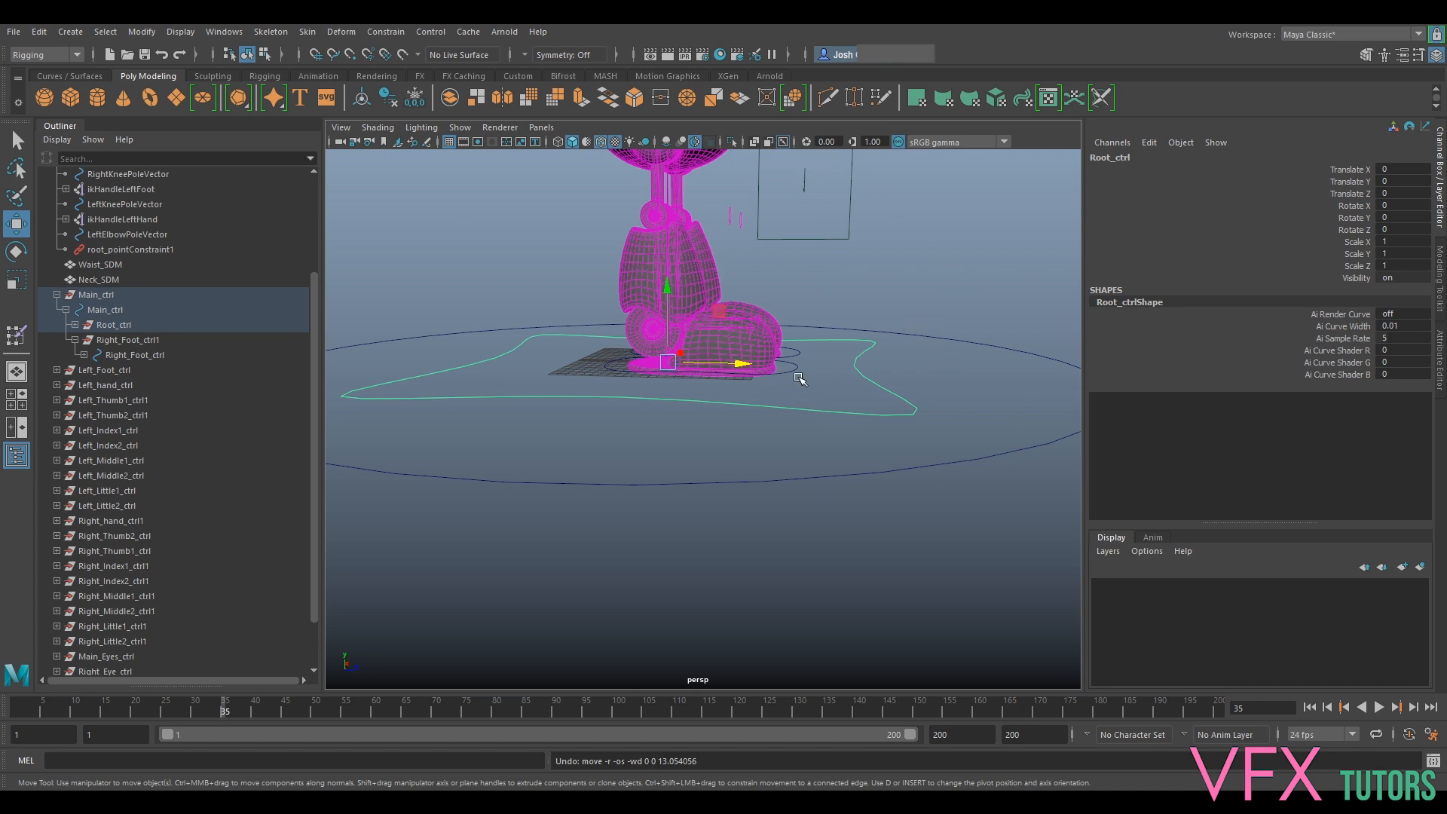
Parent ikHandleLeftFoot to the Left_Foot_ctrl curve
alt+drag(767, 324, 851, 398)
scroll(852, 403, up, 5)
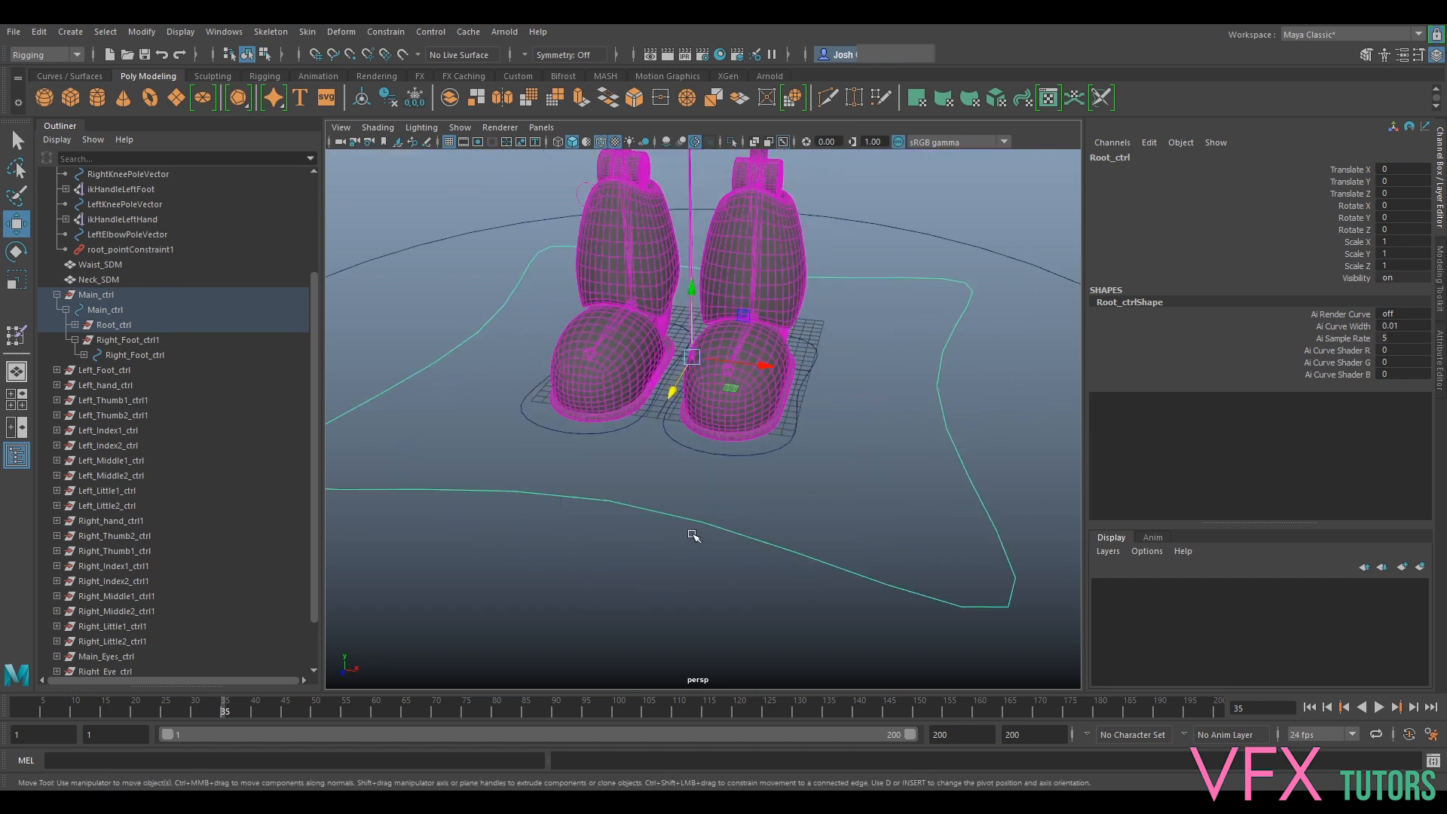
scroll(656, 430, down, 10)
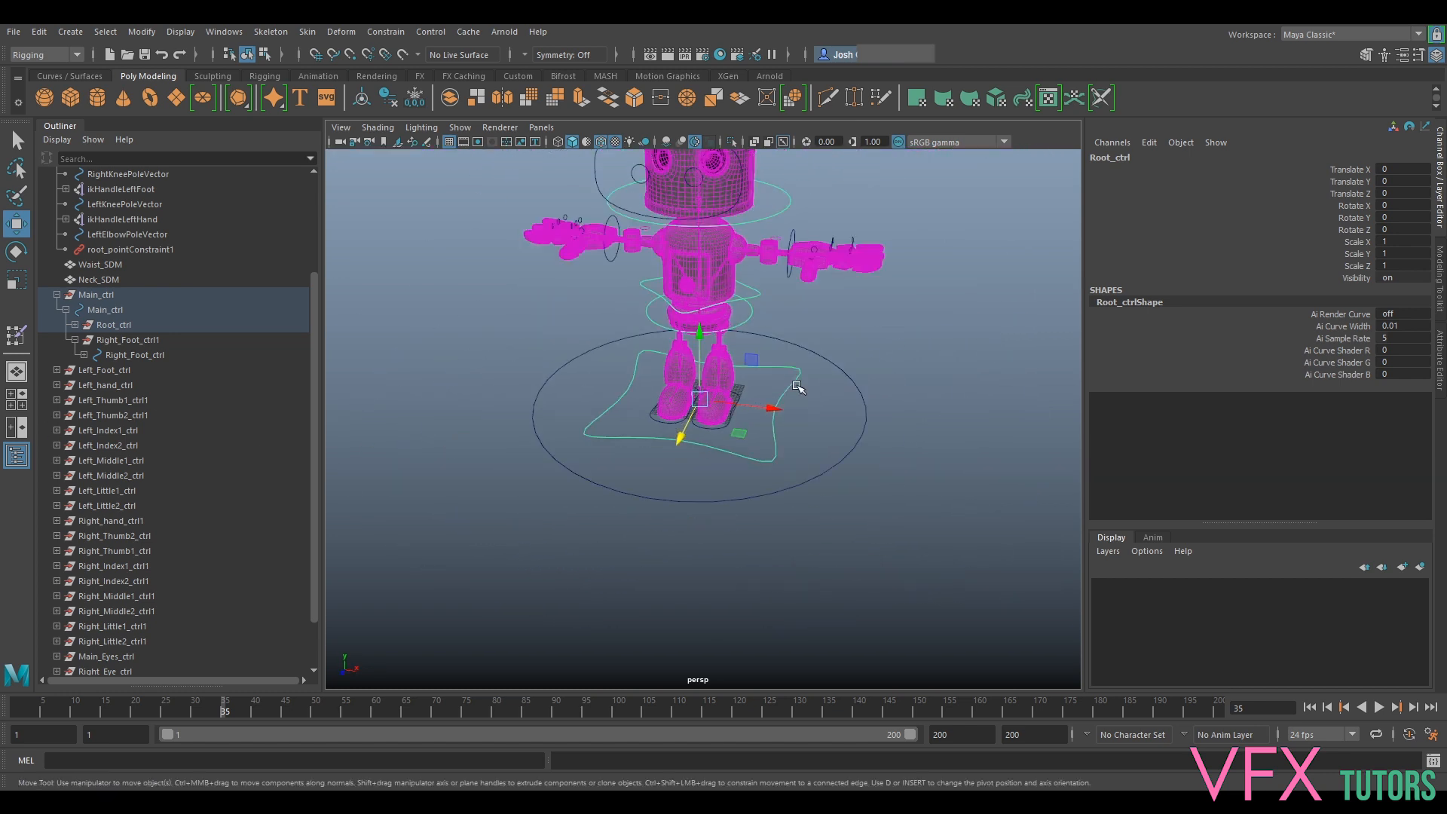
scroll(754, 385, up, 6)
alt+drag(873, 366, 686, 422)
alt+middle_drag(611, 385, 556, 418)
scroll(556, 418, up, 5)
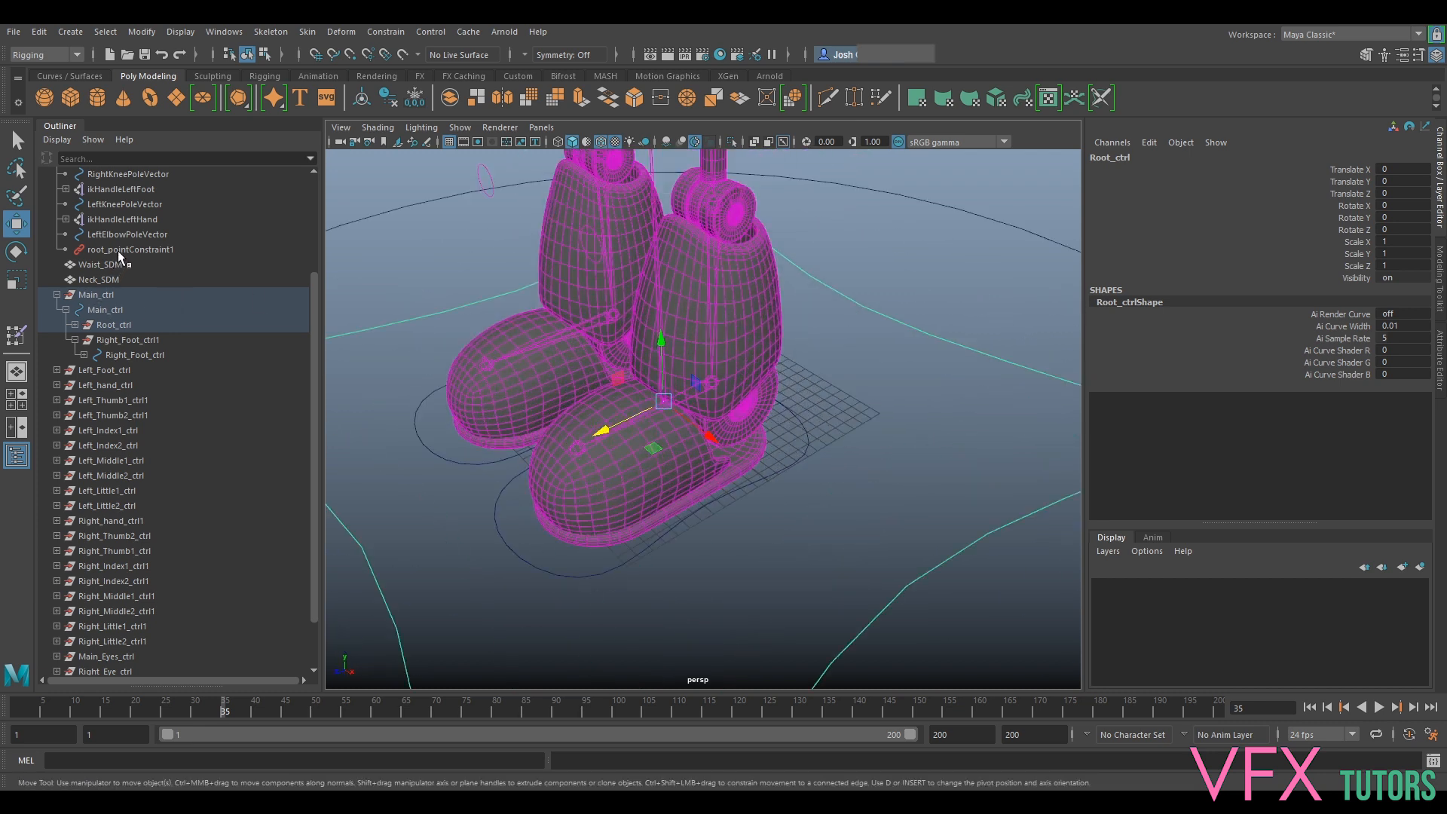
scroll(136, 260, up, 3)
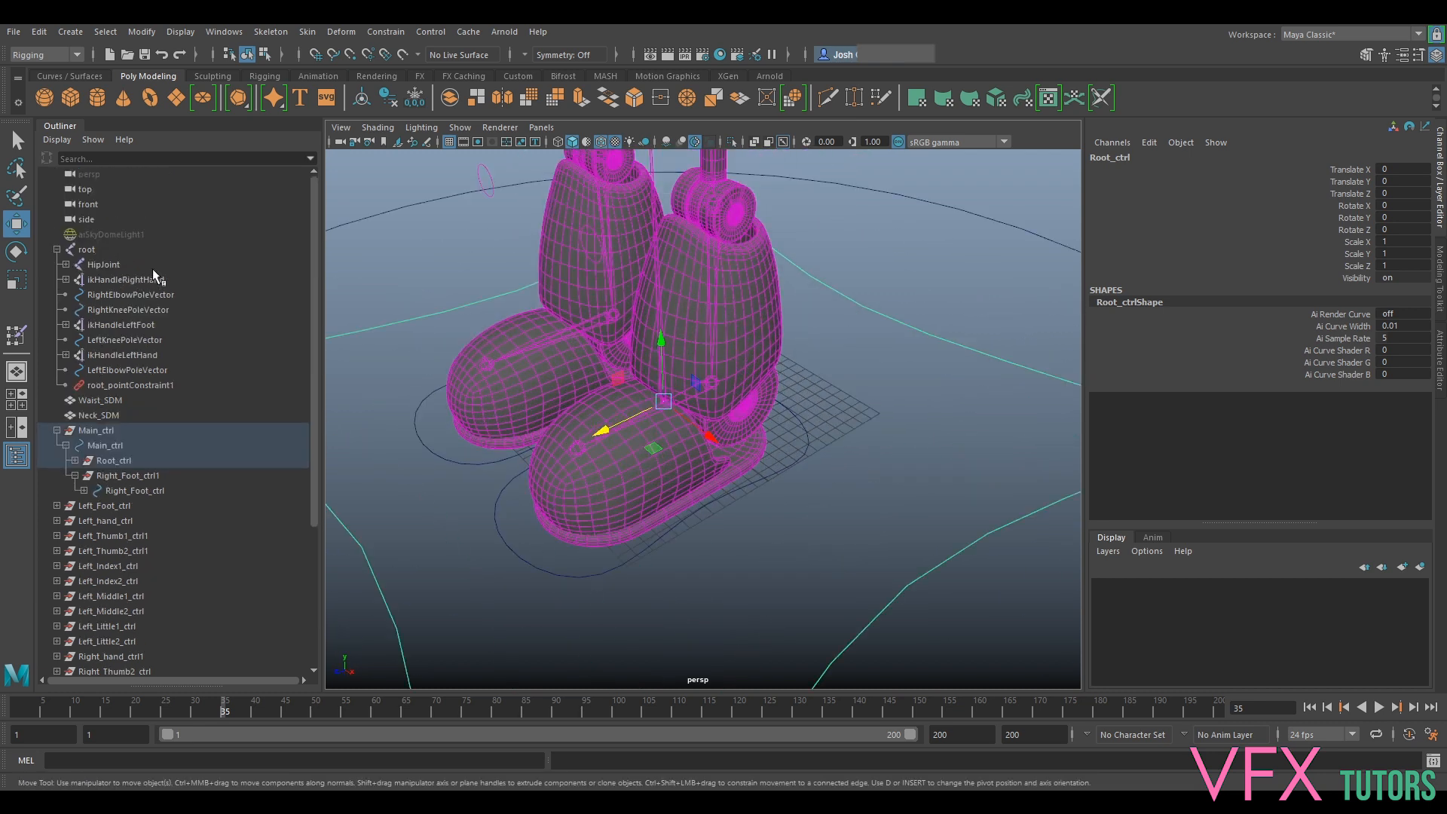
click(156, 322)
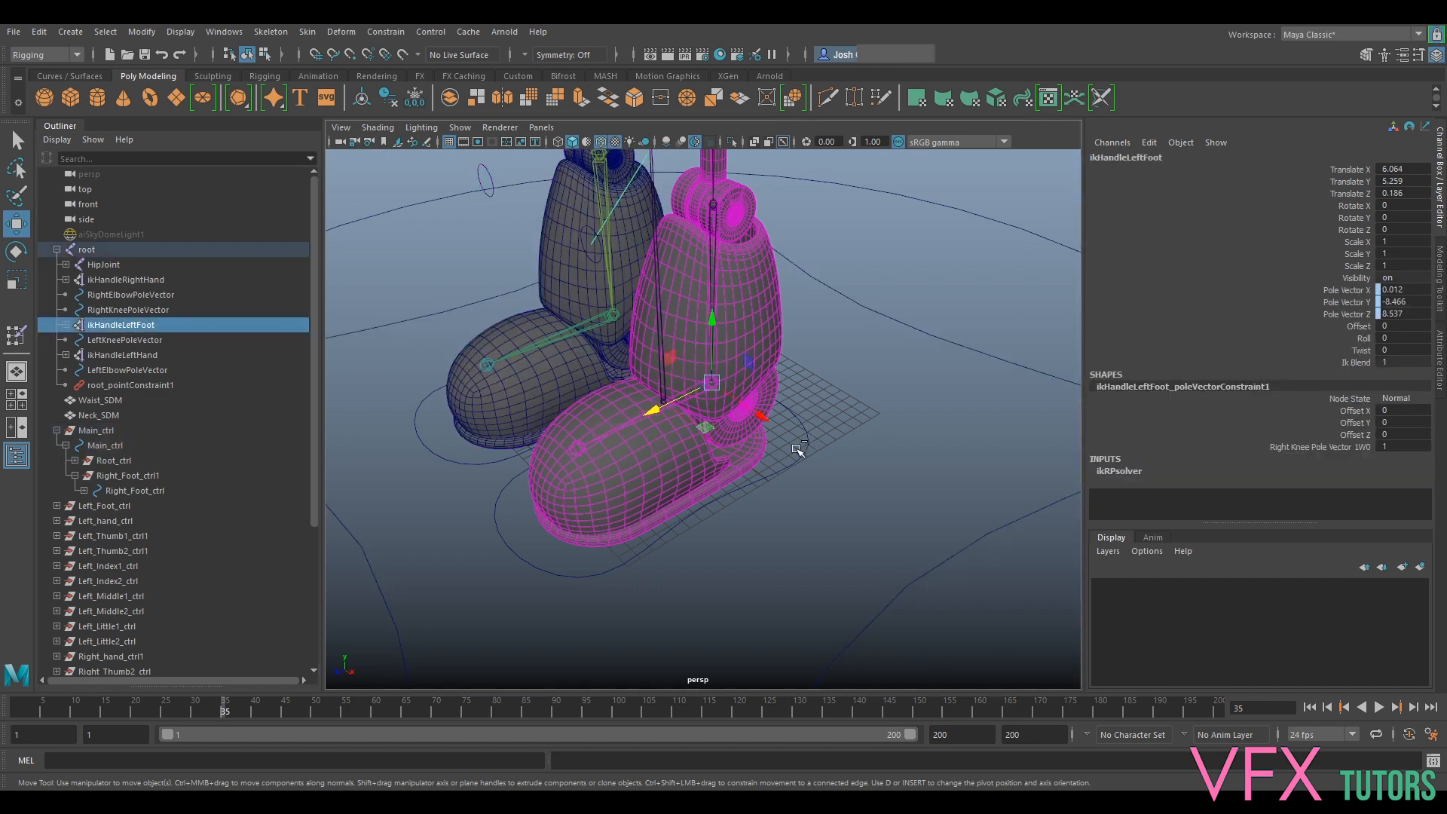
drag(800, 463, 818, 488)
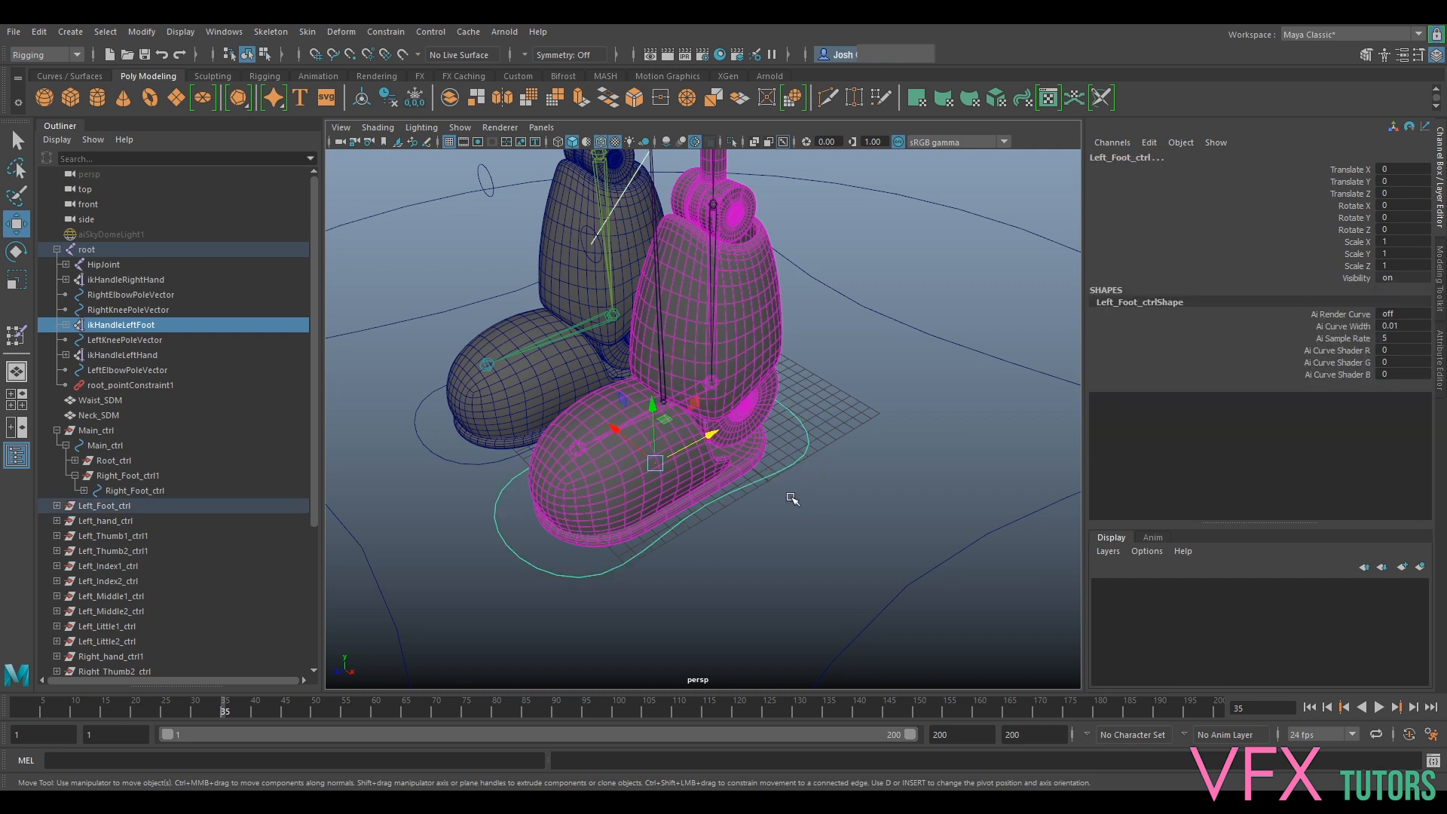
key(p)
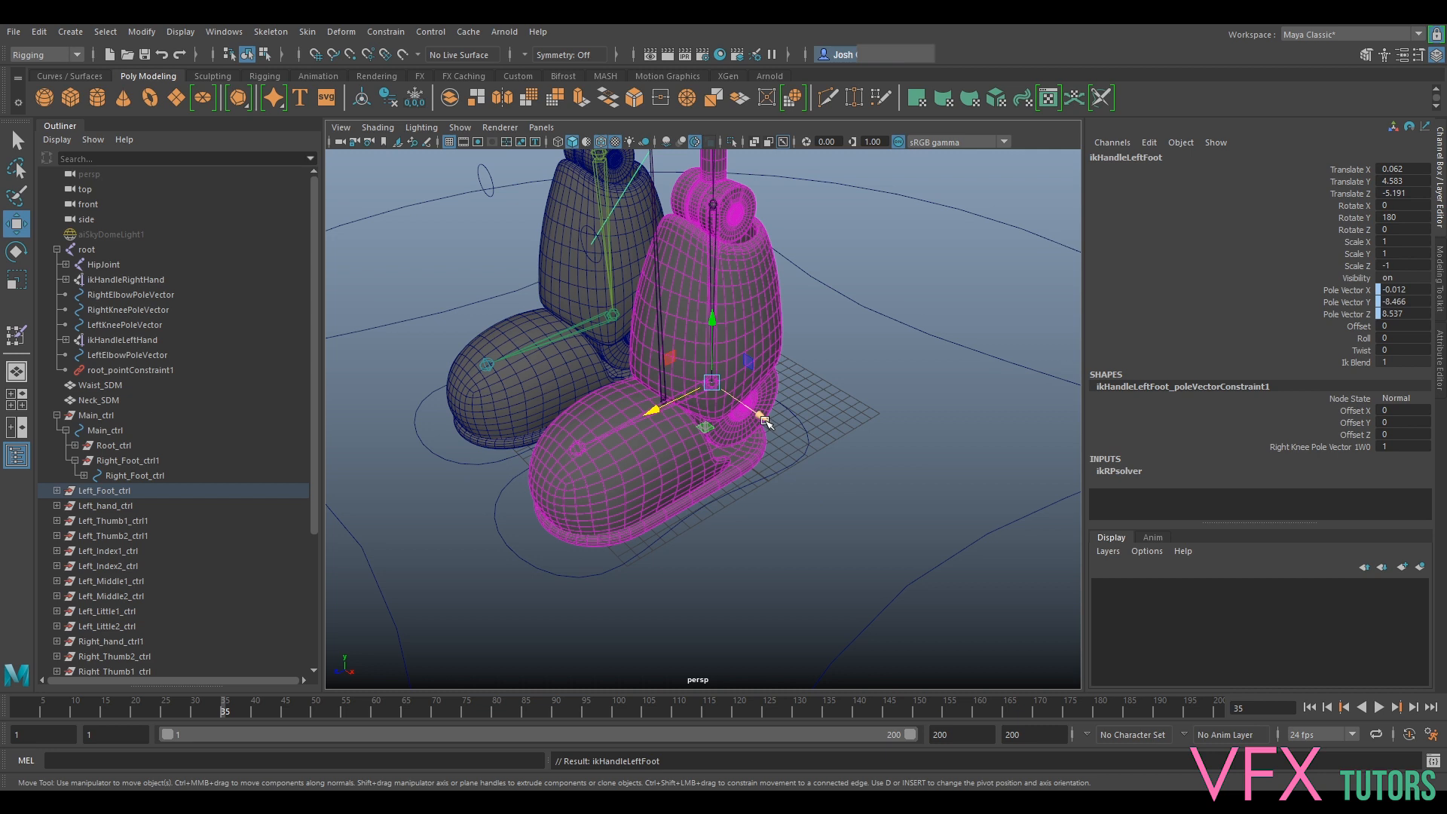
Test the left leg's IK by moving the Left_Foot_ctrl curve vertically, and undo the move
alt+drag(849, 500, 644, 343)
key(ctrl+z)
Orient-constrain LeftAnkleJoint to the Left_Foot_ctrl curve on all axes with Maintain offset enabled
scroll(761, 381, up, 3)
alt+drag(761, 381, 710, 393)
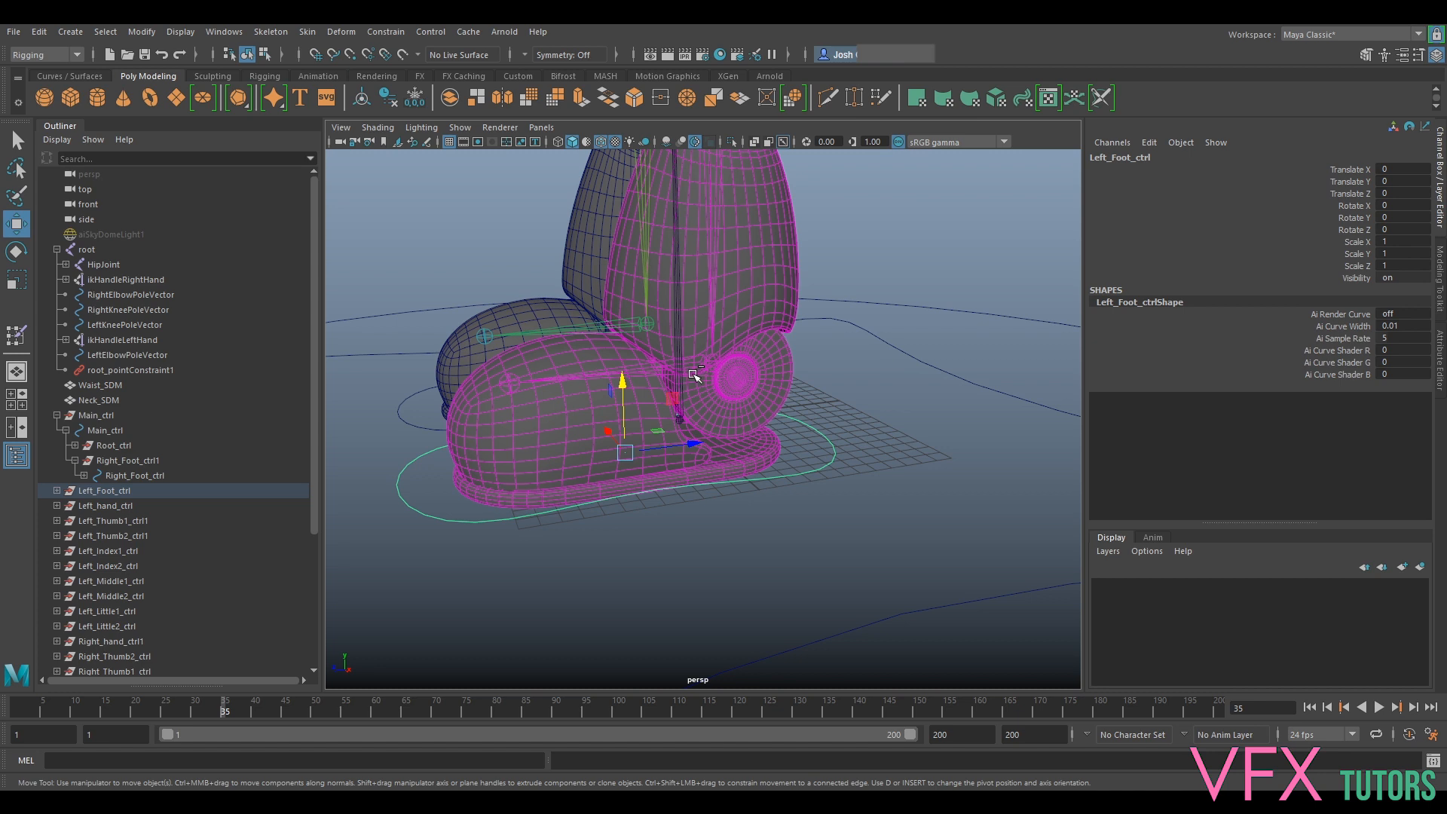
click(650, 369)
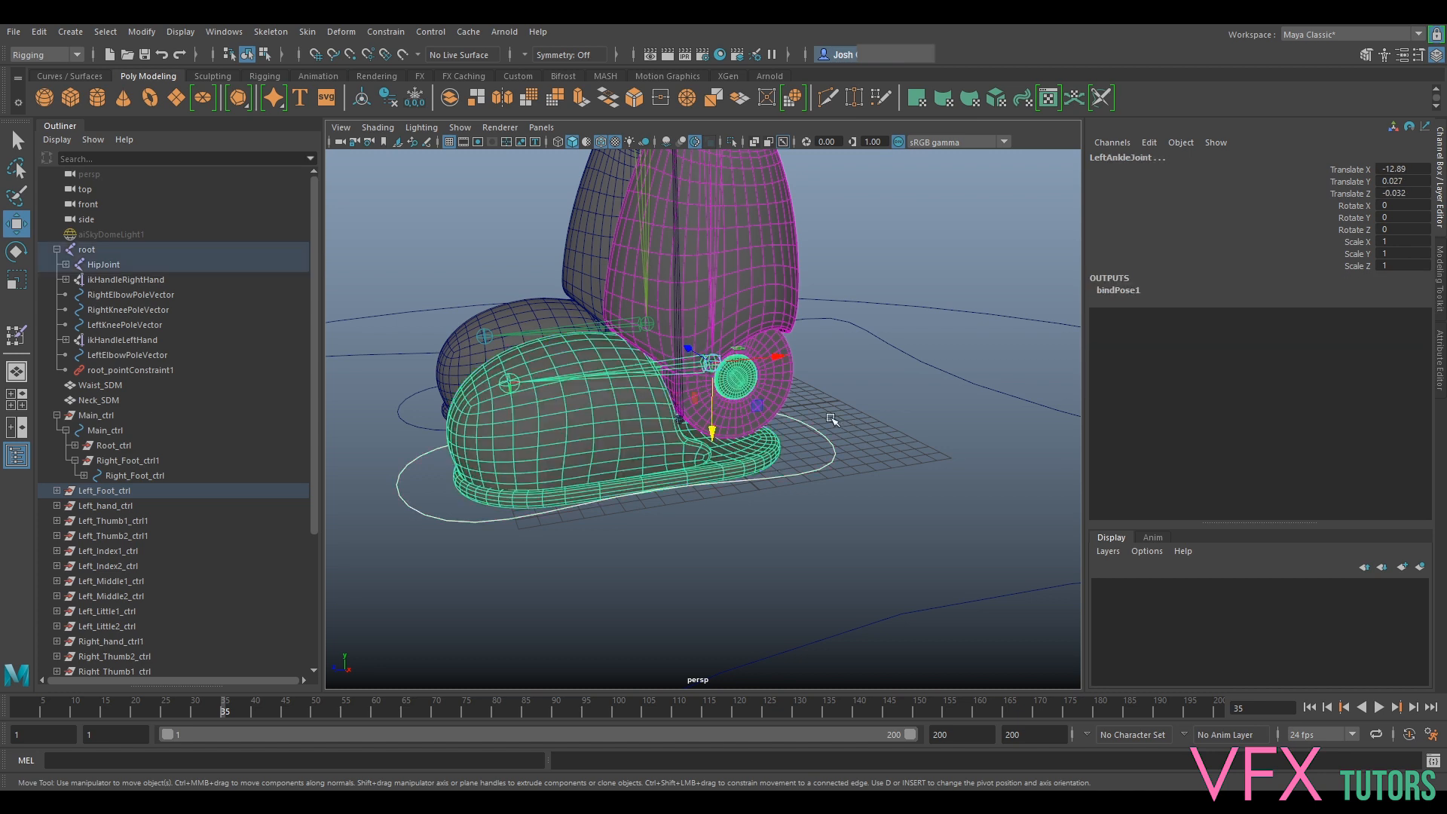
click(395, 33)
click(530, 99)
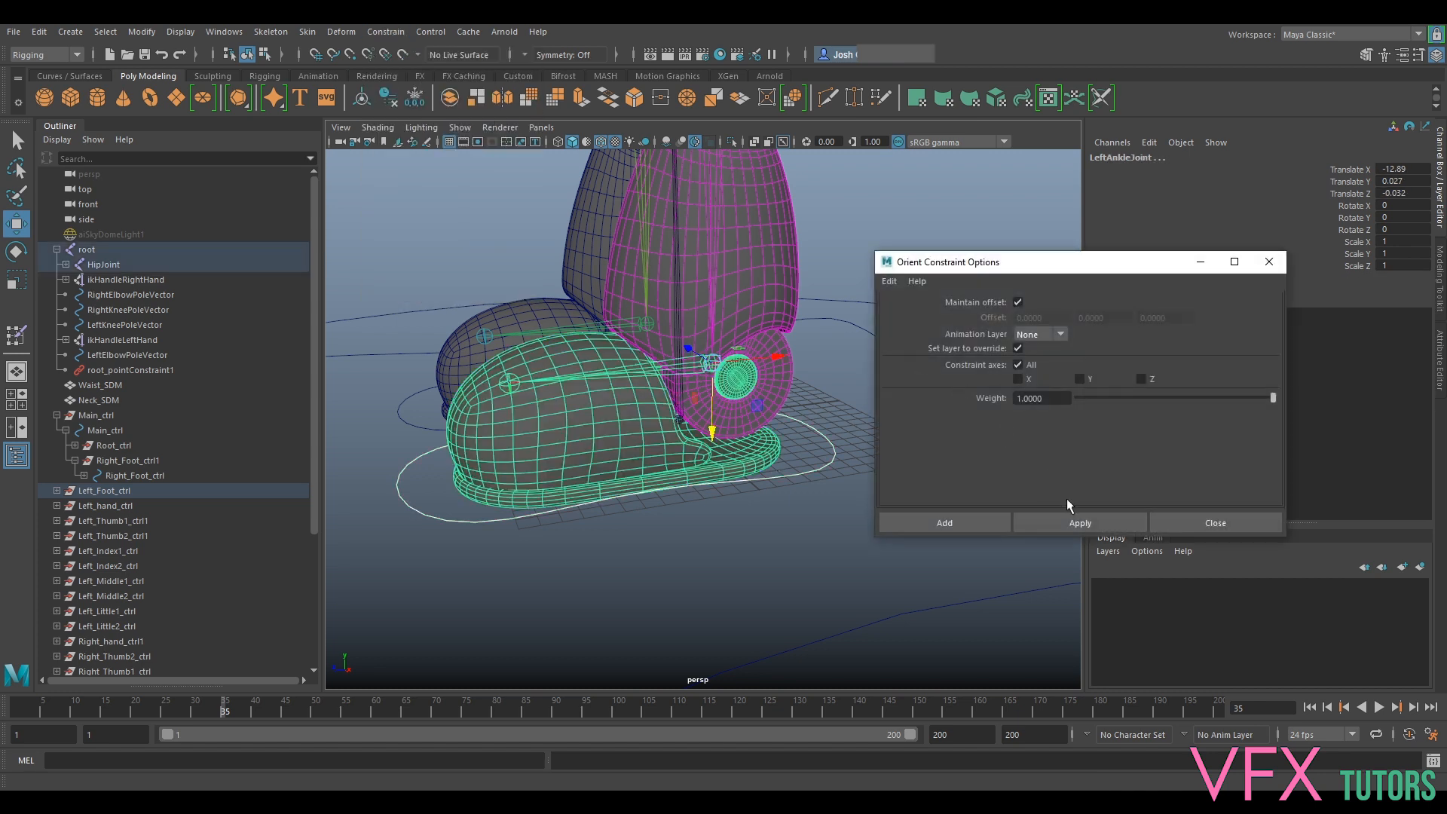
click(1074, 520)
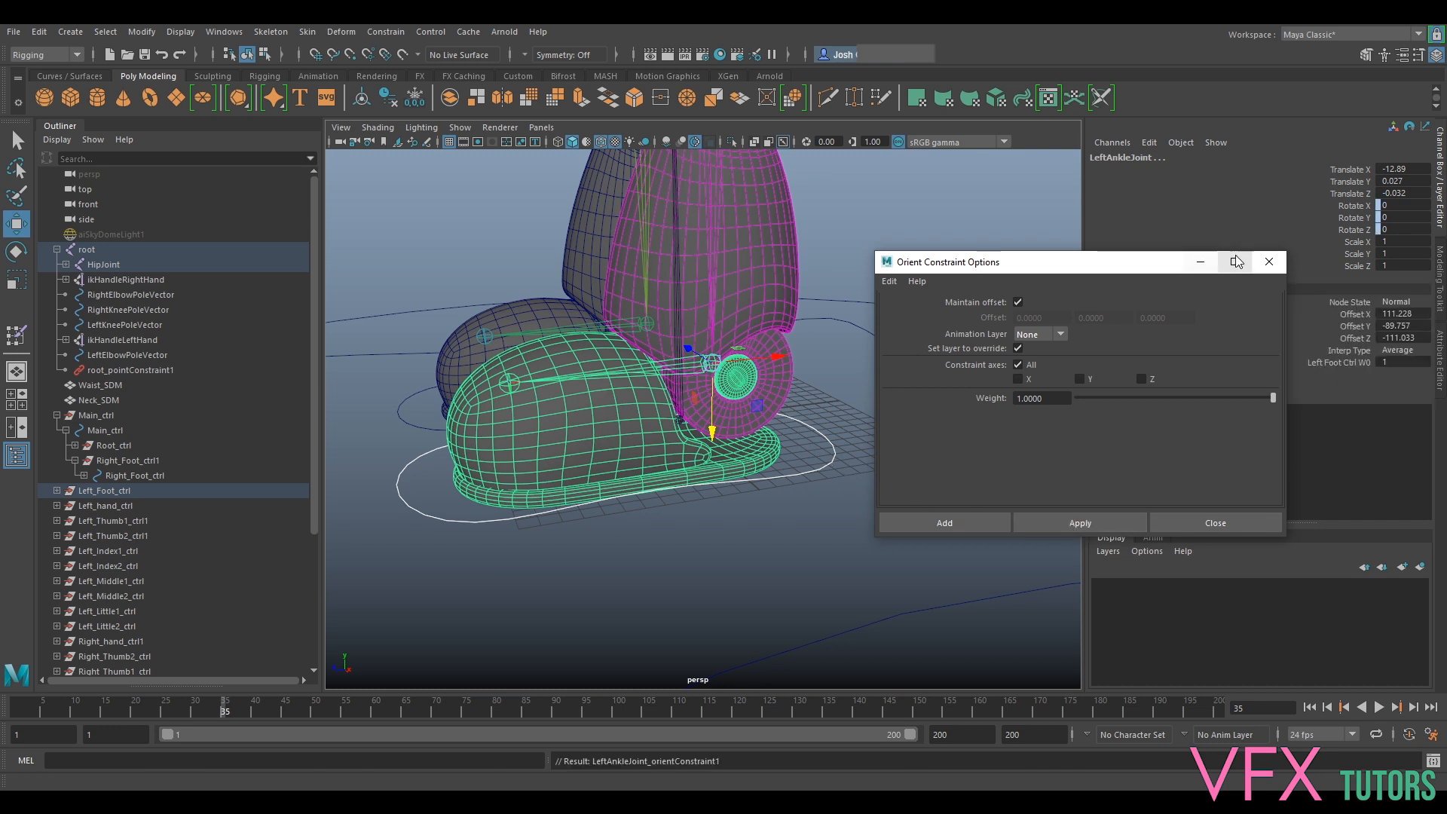
click(1269, 261)
Test the left ankle constraint by rotating the Left_Foot_ctrl curve, and undo the rotation
click(829, 462)
key(e)
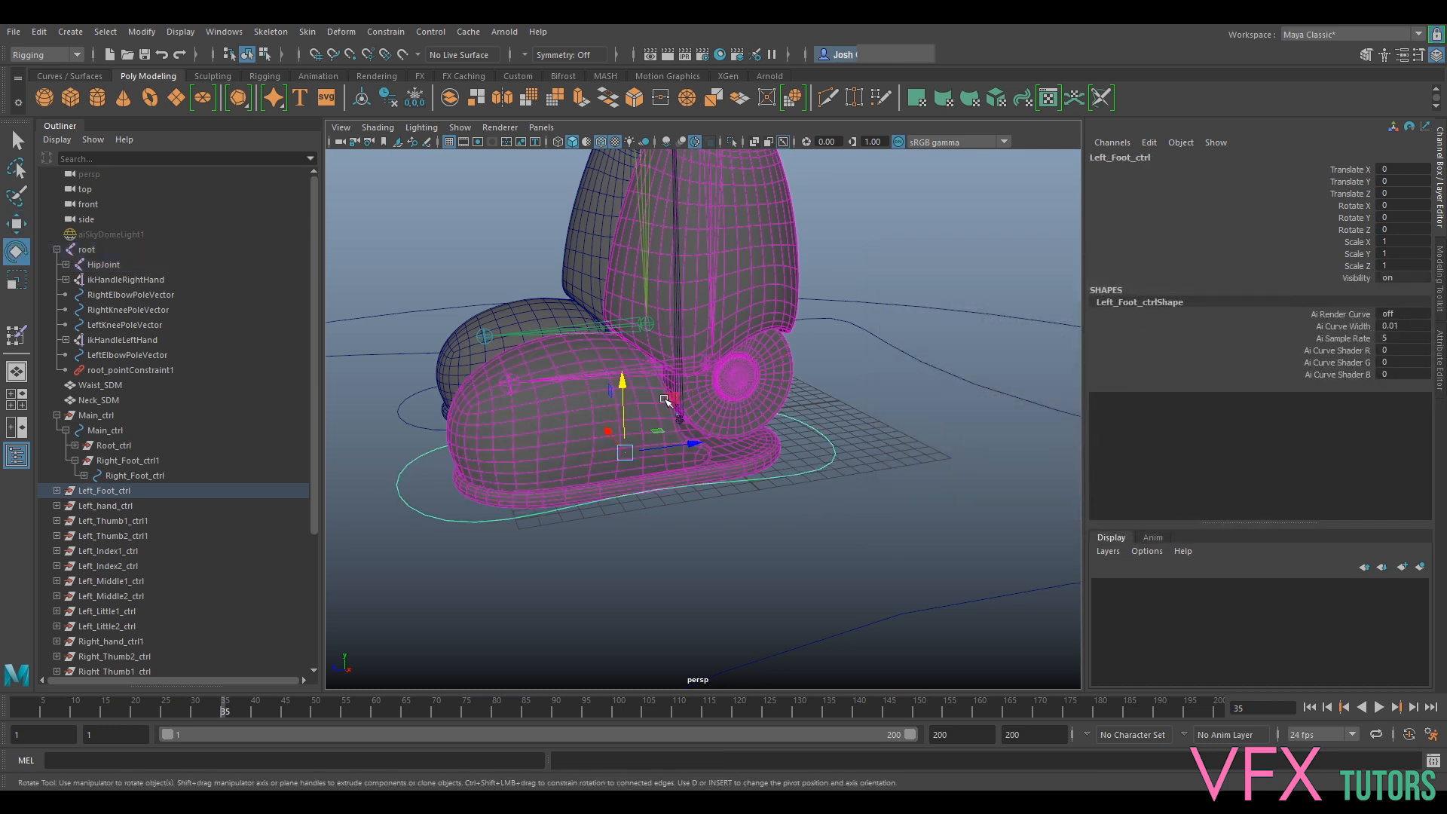
drag(592, 398, 637, 413)
key(ctrl+z)
Parent the Left_Foot_ctrl group under the Main_ctrl curve
scroll(828, 421, down, 5)
alt+drag(784, 427, 716, 467)
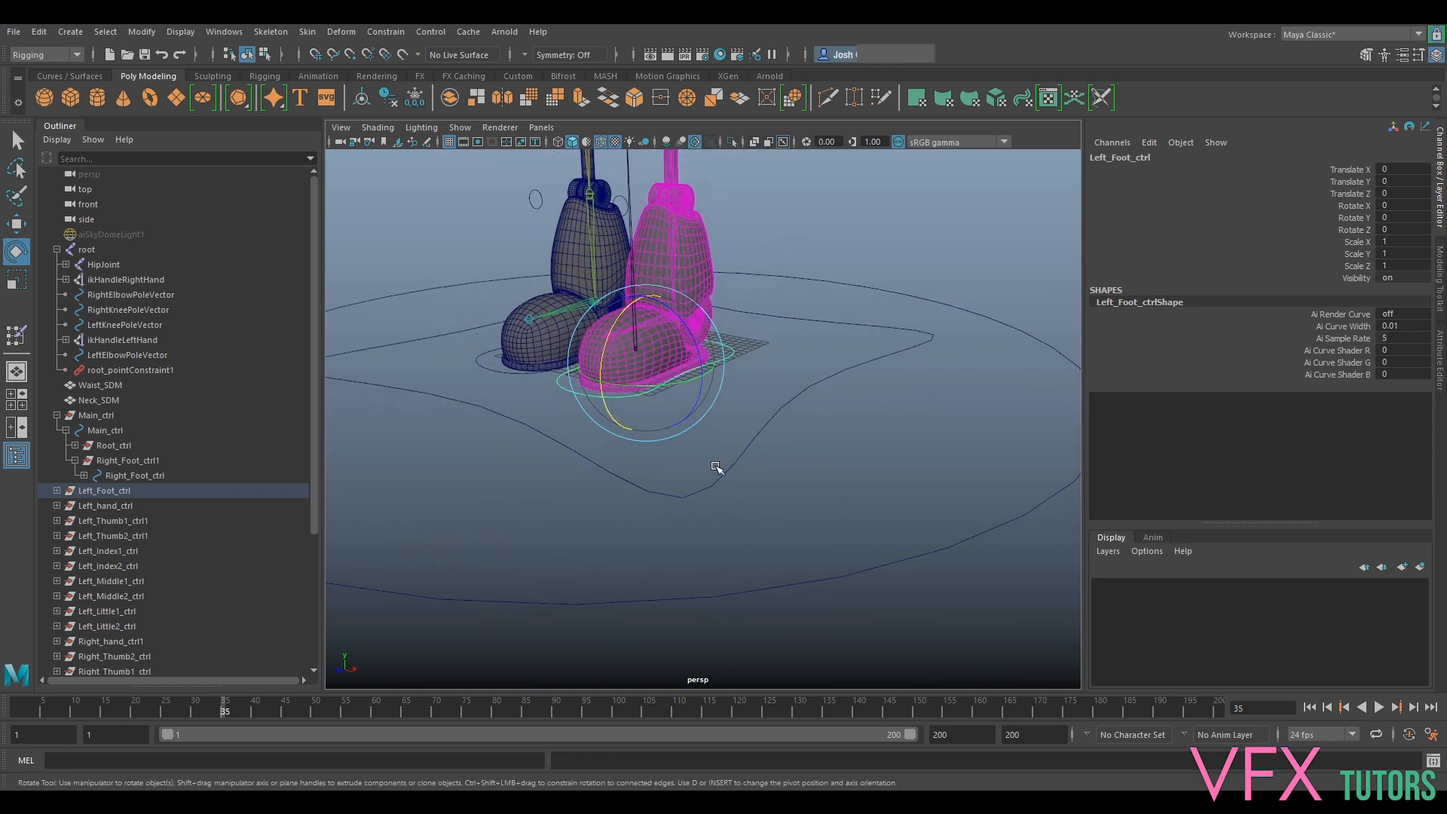
click(104, 491)
alt+drag(750, 559, 871, 481)
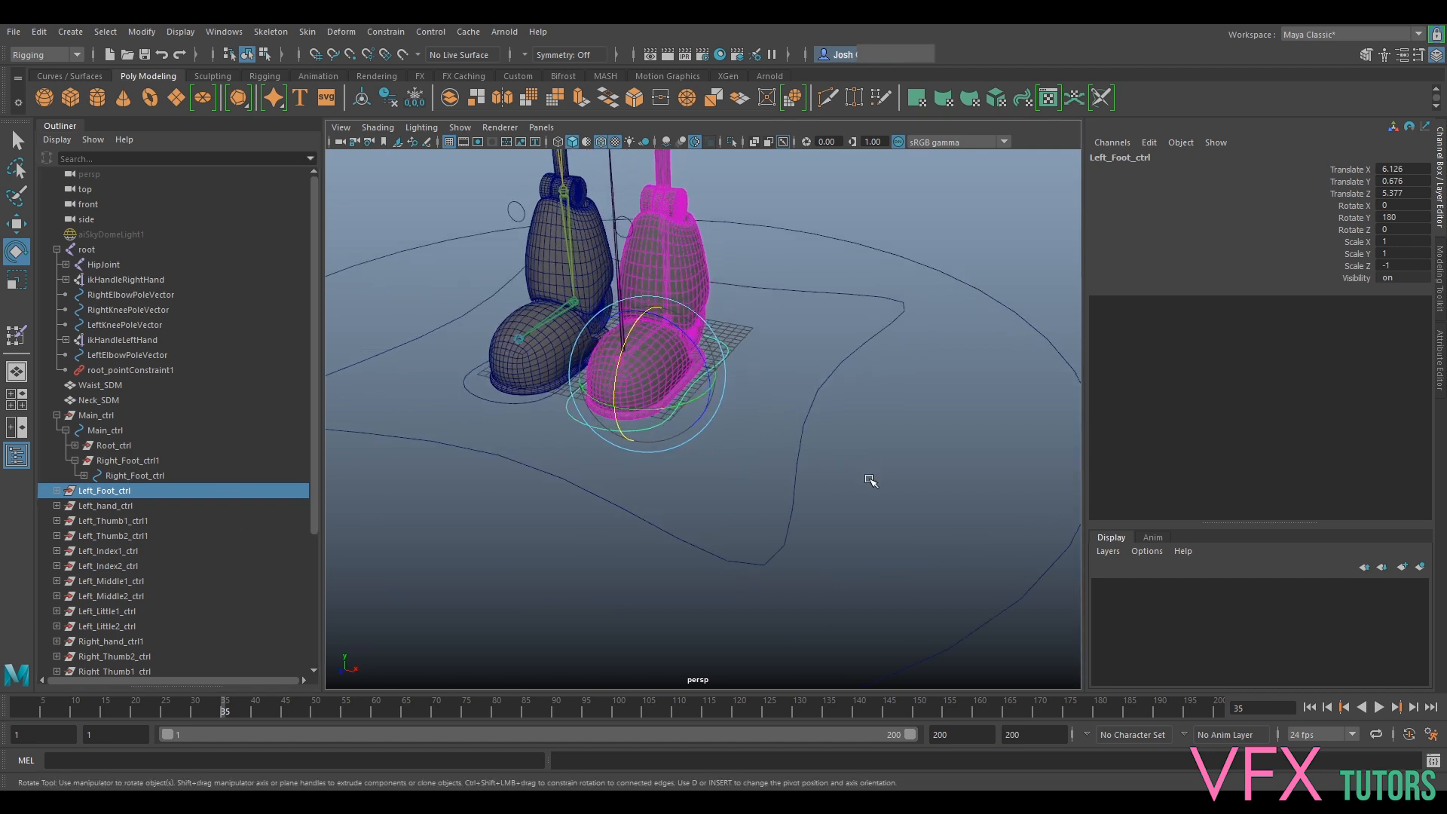
shift+drag(937, 603, 977, 657)
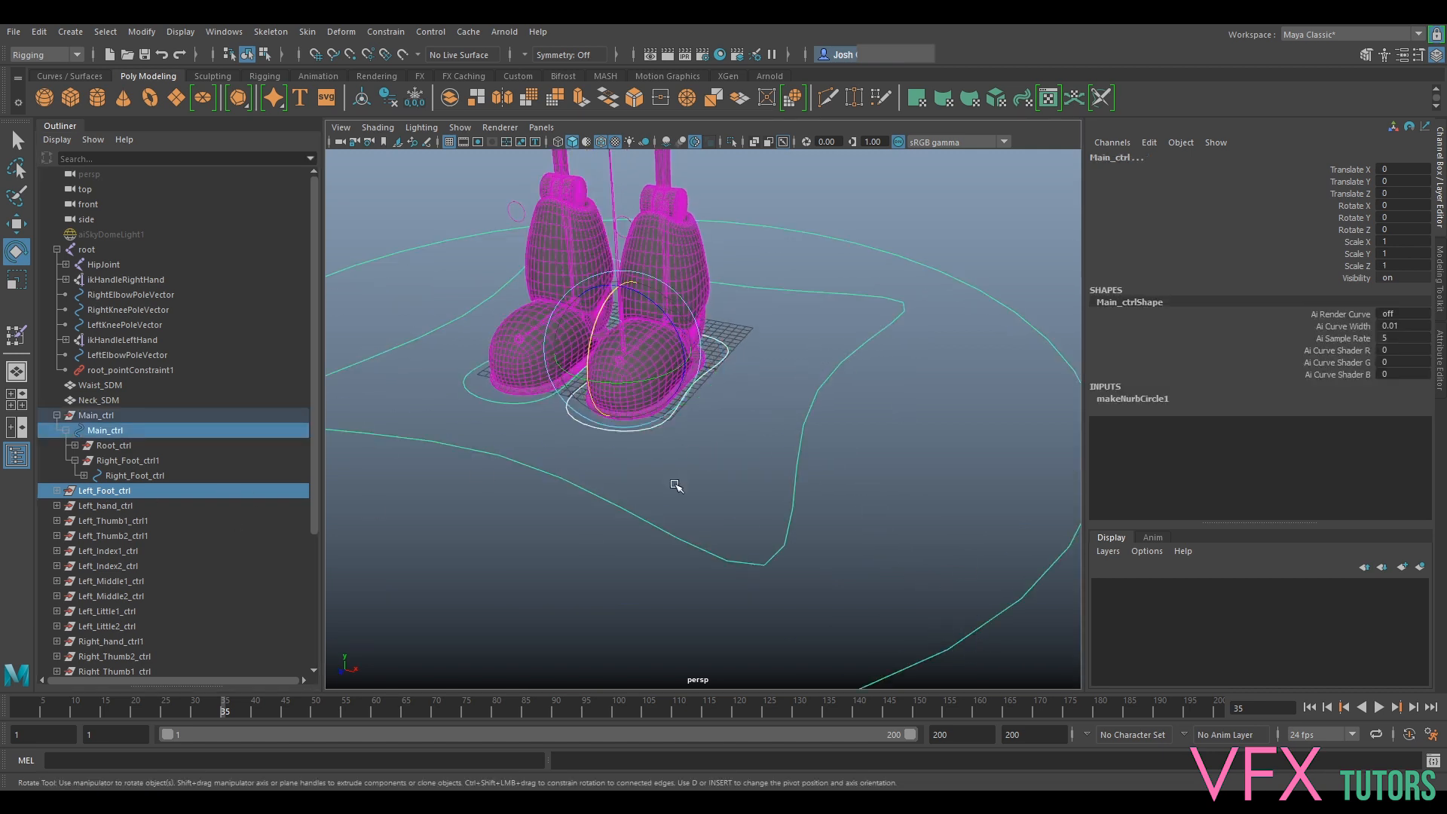
key(p)
Test that both feet follow the main control by moving the Main_ctrl curve on X, and undo the move
scroll(742, 497, down, 5)
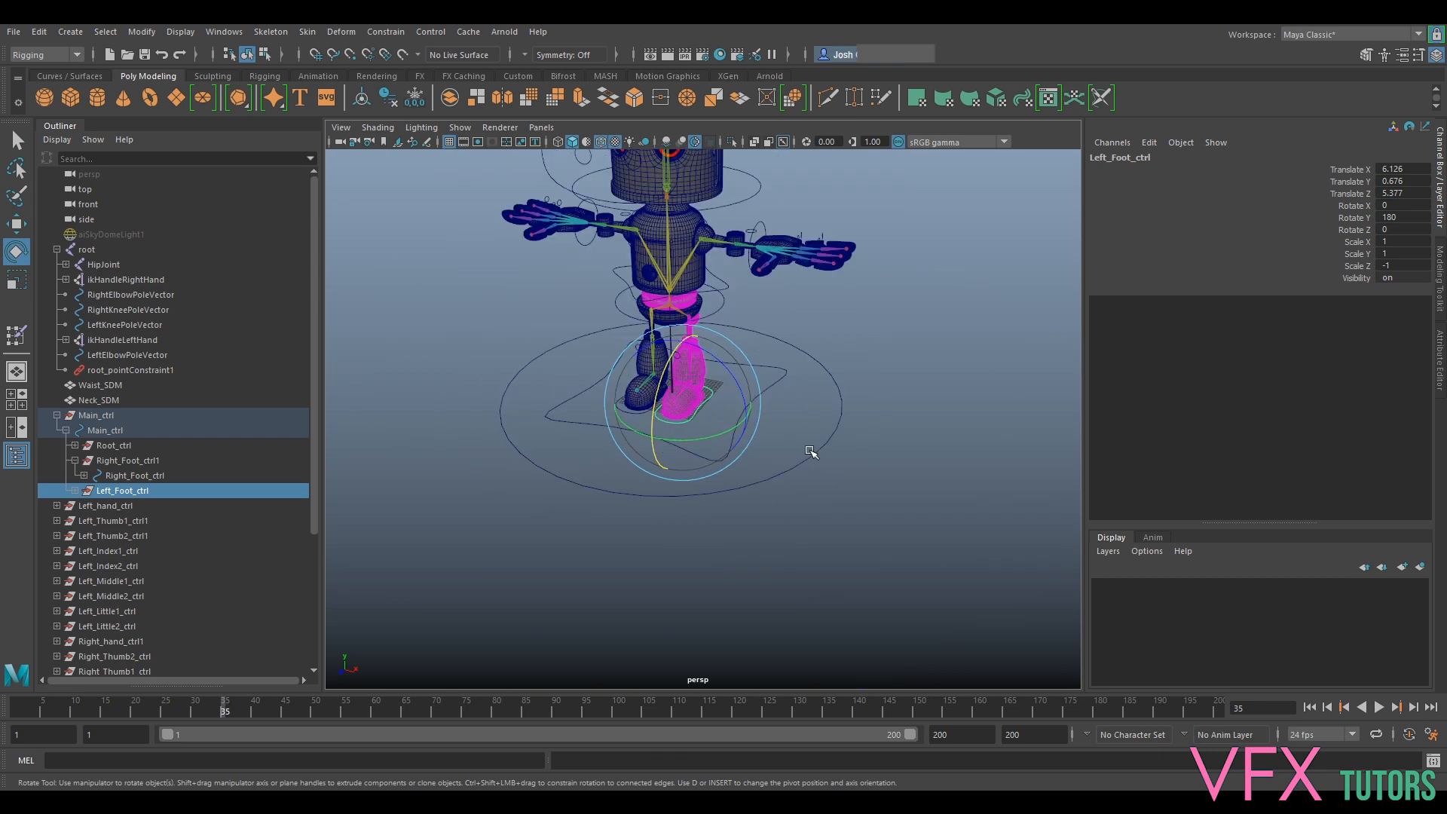
alt+drag(710, 541, 761, 492)
key(w)
scroll(683, 384, up, 3)
scroll(683, 384, down, 3)
scroll(678, 383, up, 6)
drag(647, 382, 823, 426)
key(ctrl+z)
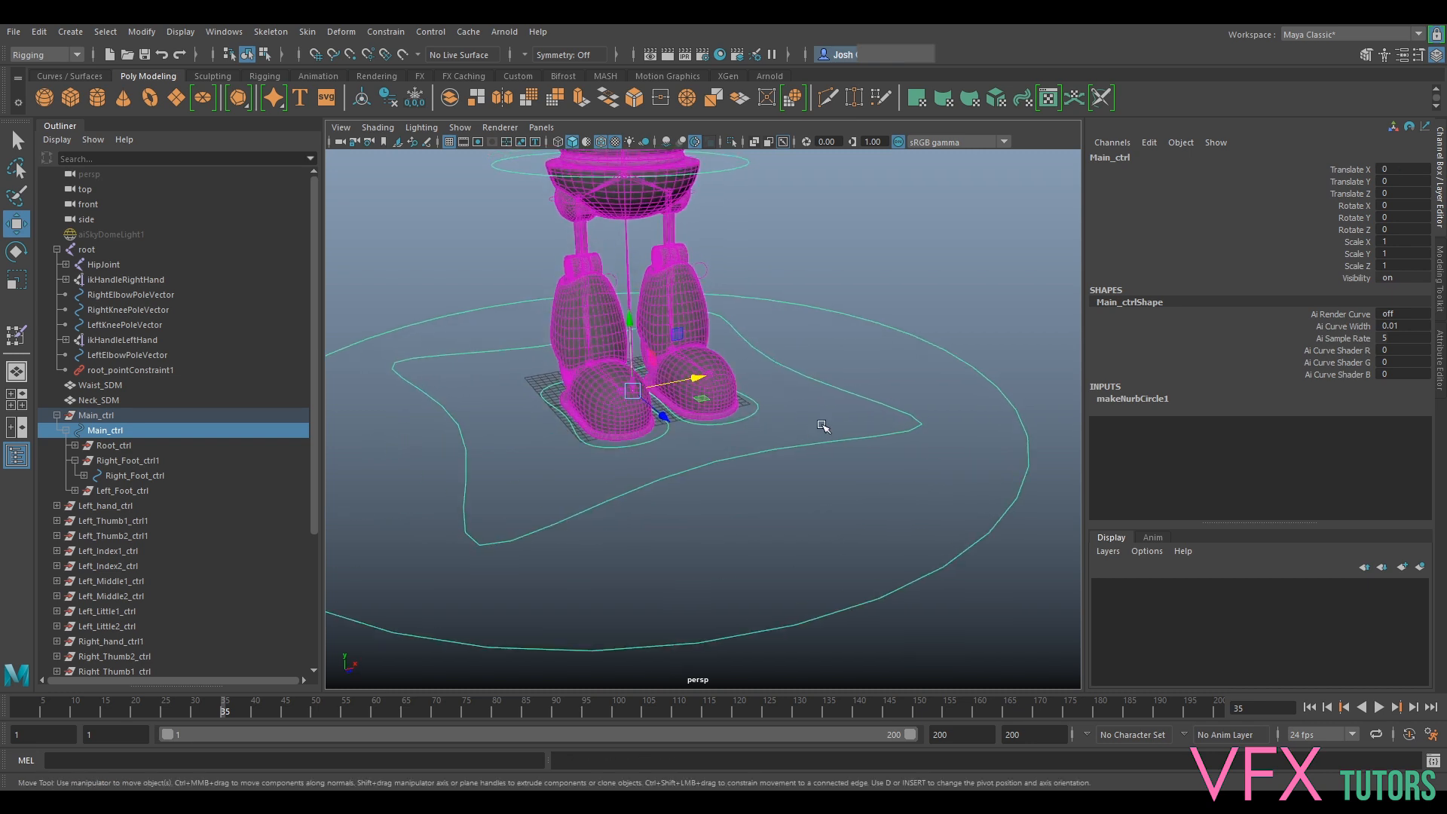
Test the bending of both legs by moving the Root_ctrl curve up and down on Y, and undo the last move
click(818, 462)
alt+drag(800, 481, 867, 477)
alt+drag(490, 415, 646, 383)
drag(674, 337, 783, 368)
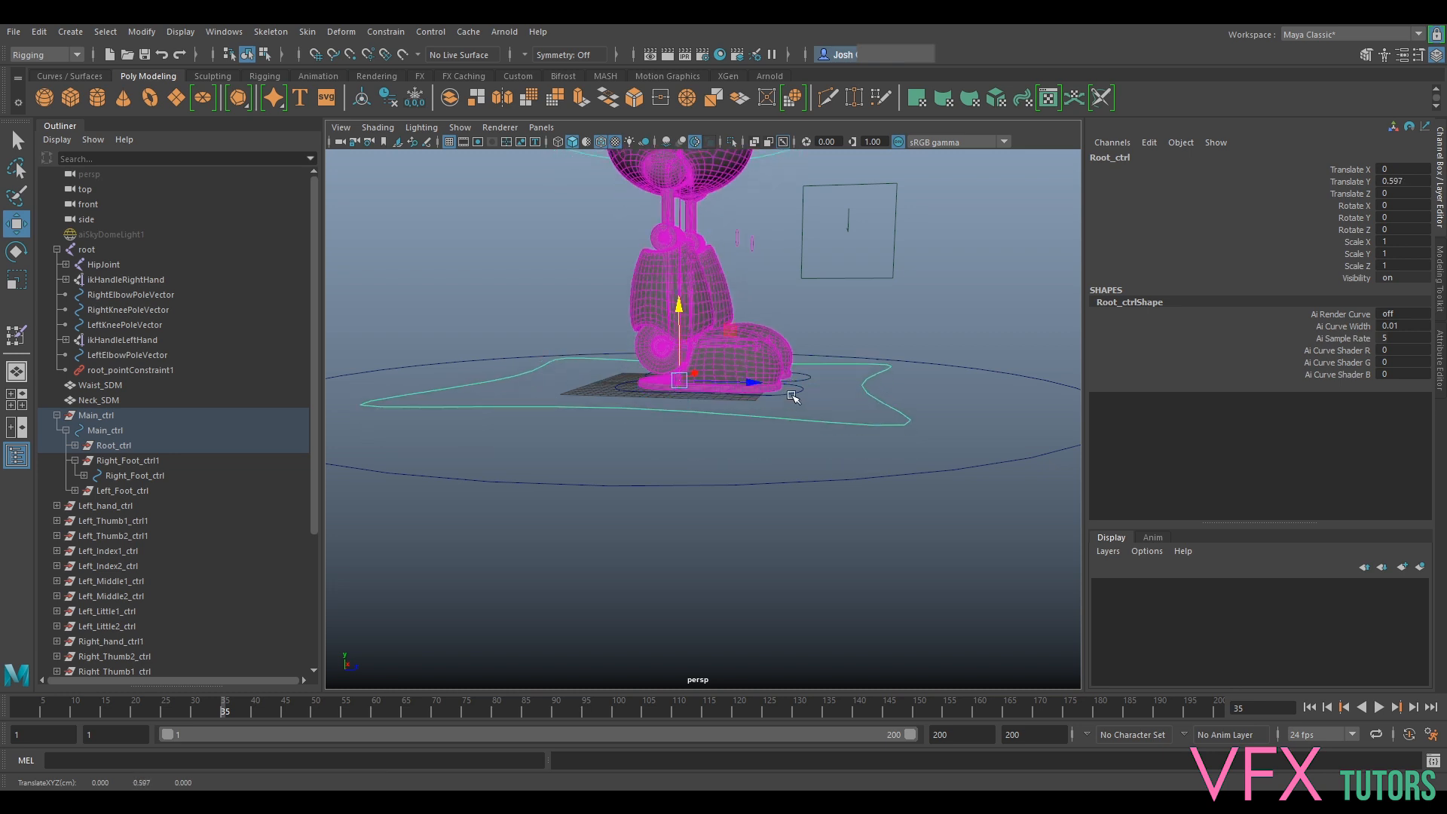
drag(676, 352, 737, 354)
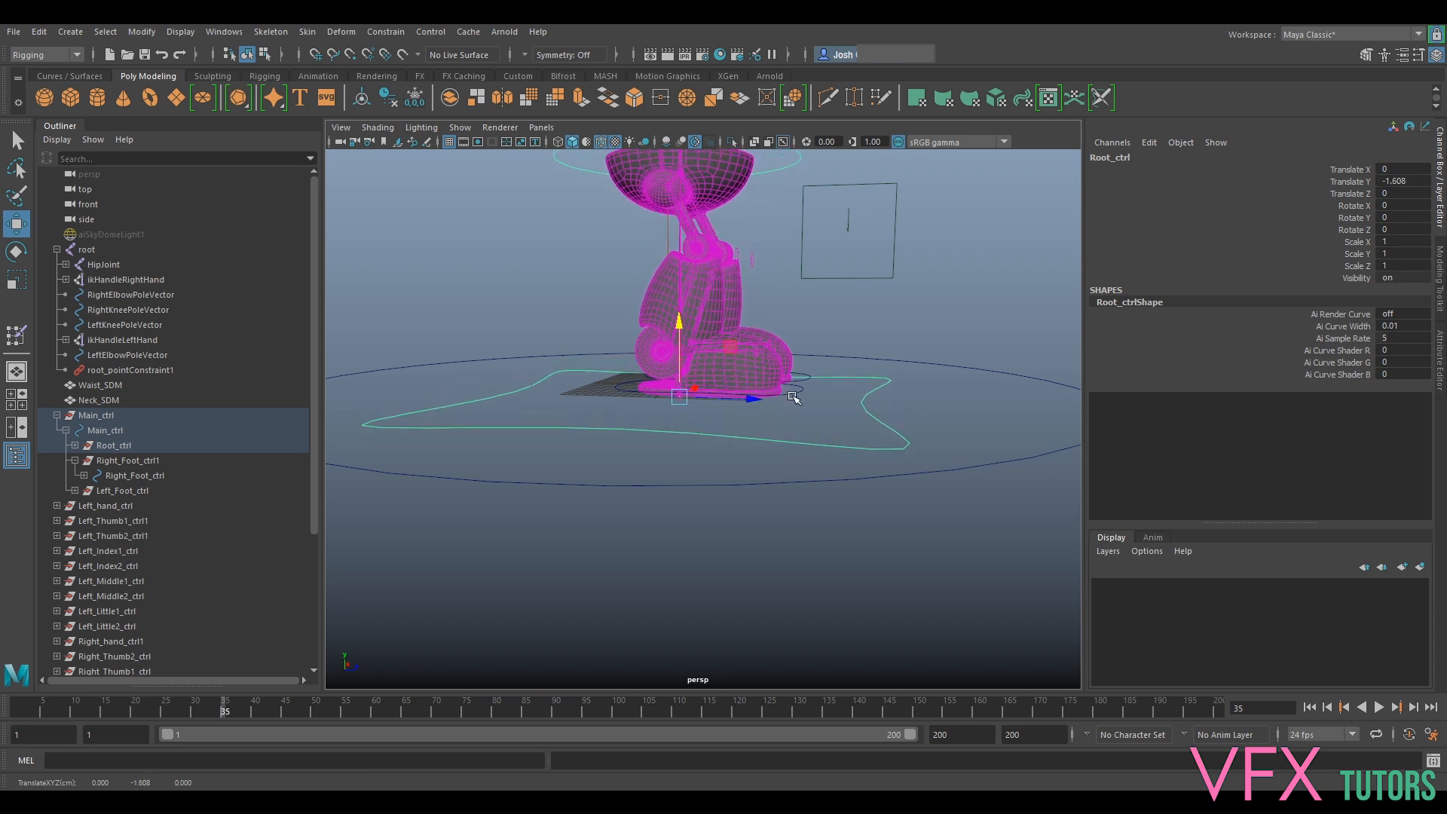
key(ctrl+z)
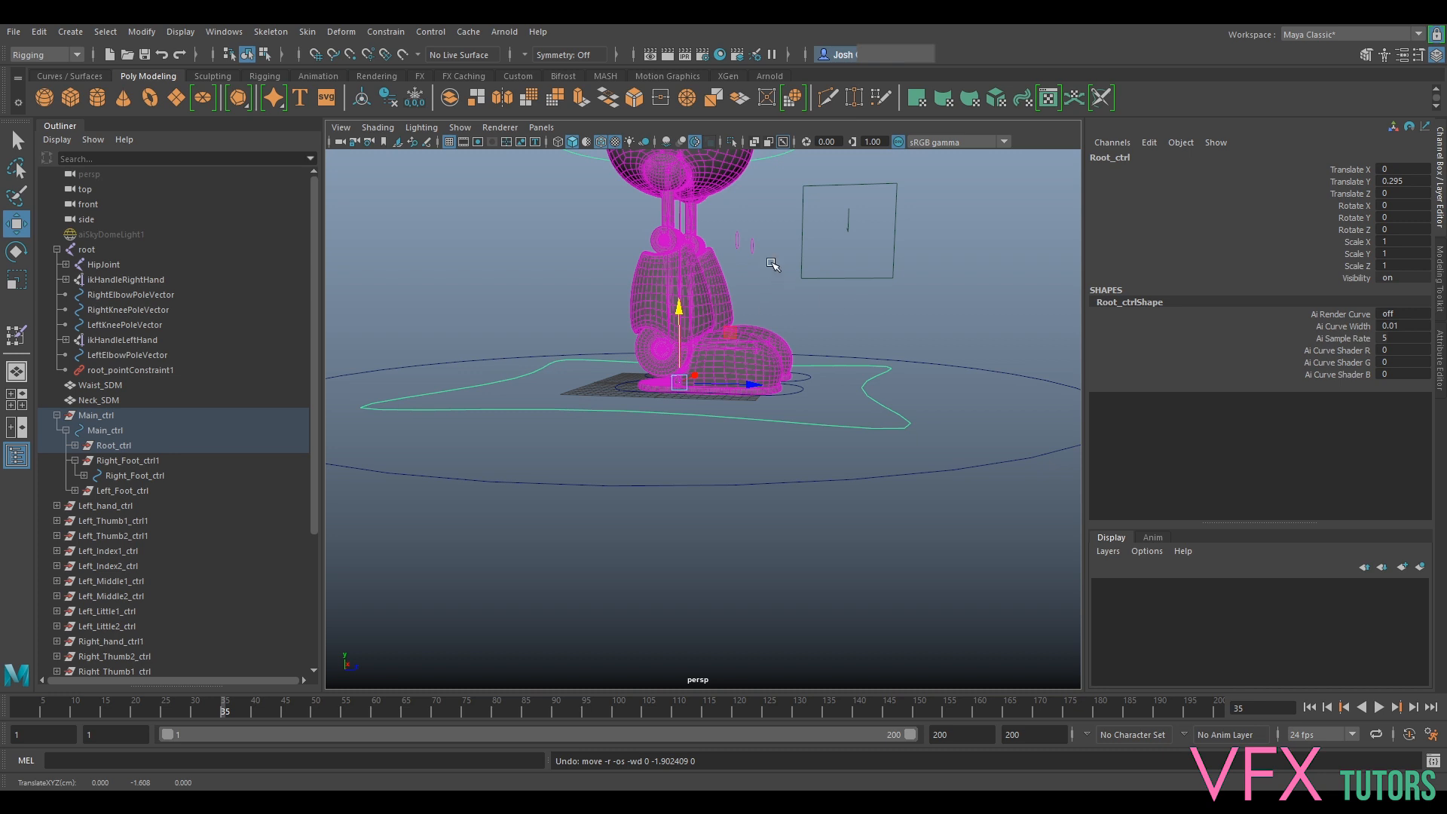
Test the legs by shifting the Root_ctrl curve on Z, and undo the remaining Root_ctrl moves
alt+drag(983, 328, 776, 353)
key(f)
scroll(792, 339, down, 5)
alt+middle_drag(791, 339, 824, 368)
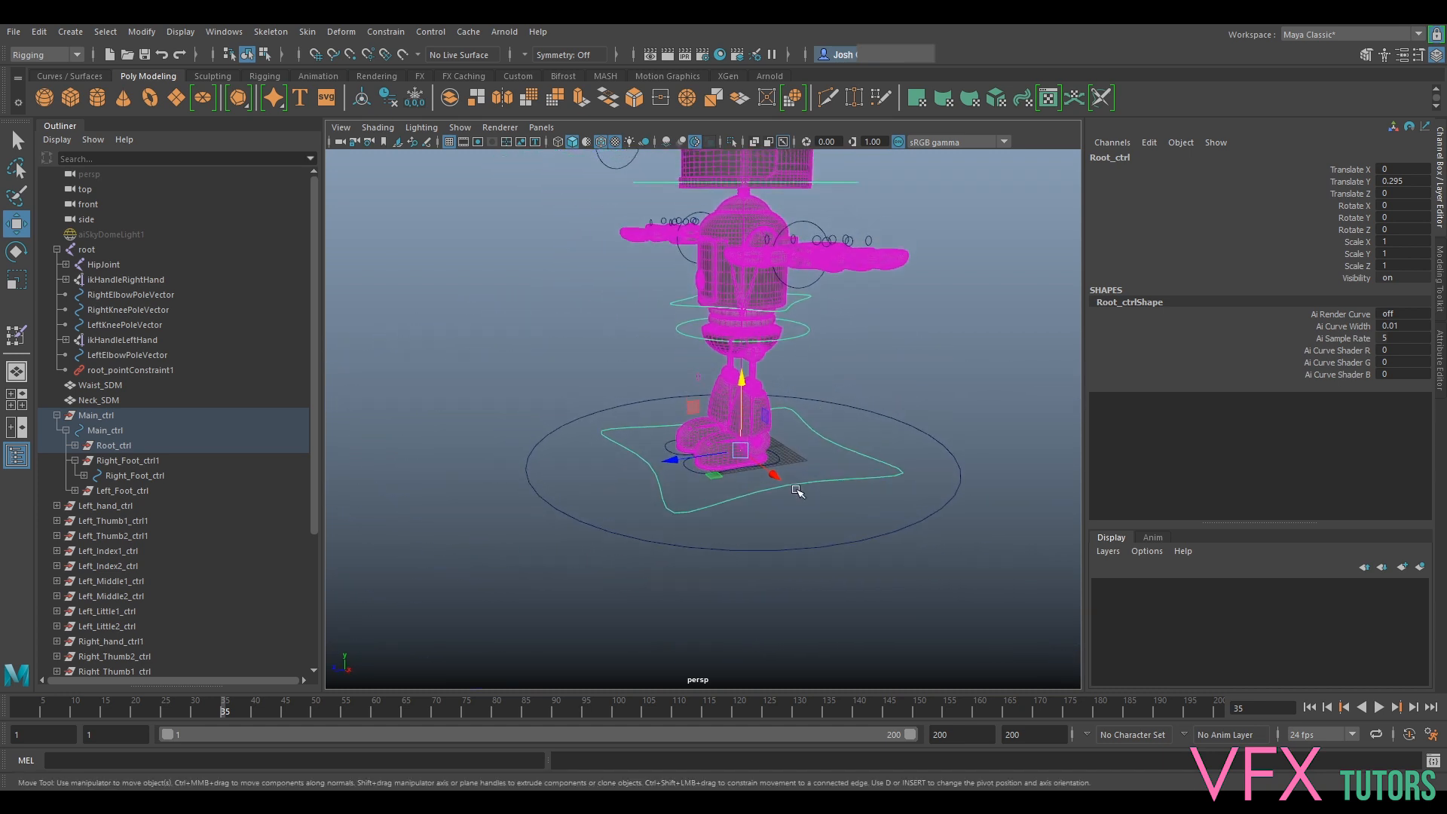
scroll(713, 432, up, 3)
drag(706, 474, 688, 472)
key(ctrl+z)
key(ctrl+z)
key(ctrl+z)
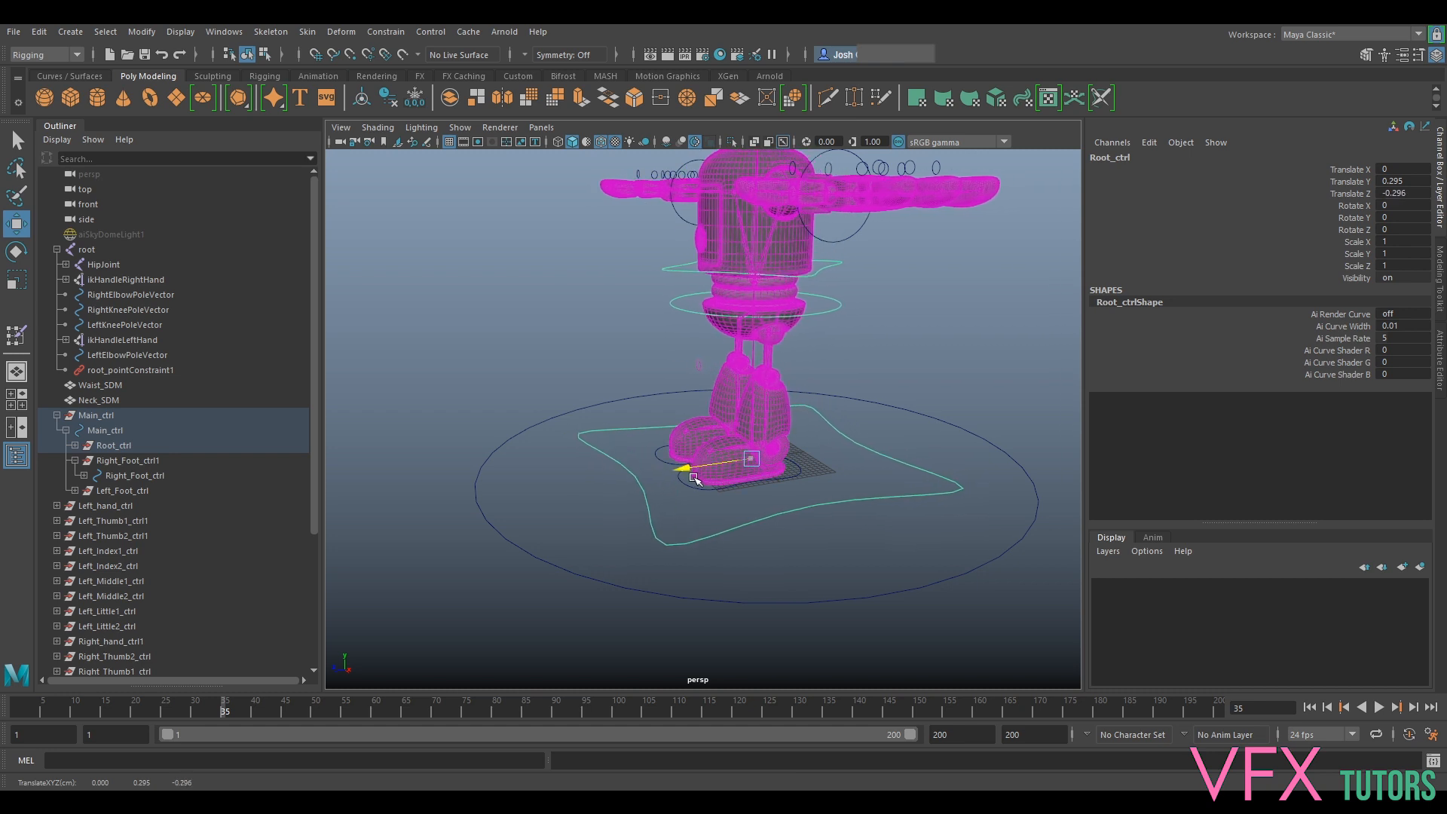
Examine the legs and the position of the RightKneePoleVector control in front of the knees
alt+drag(497, 459, 630, 448)
scroll(677, 439, up, 3)
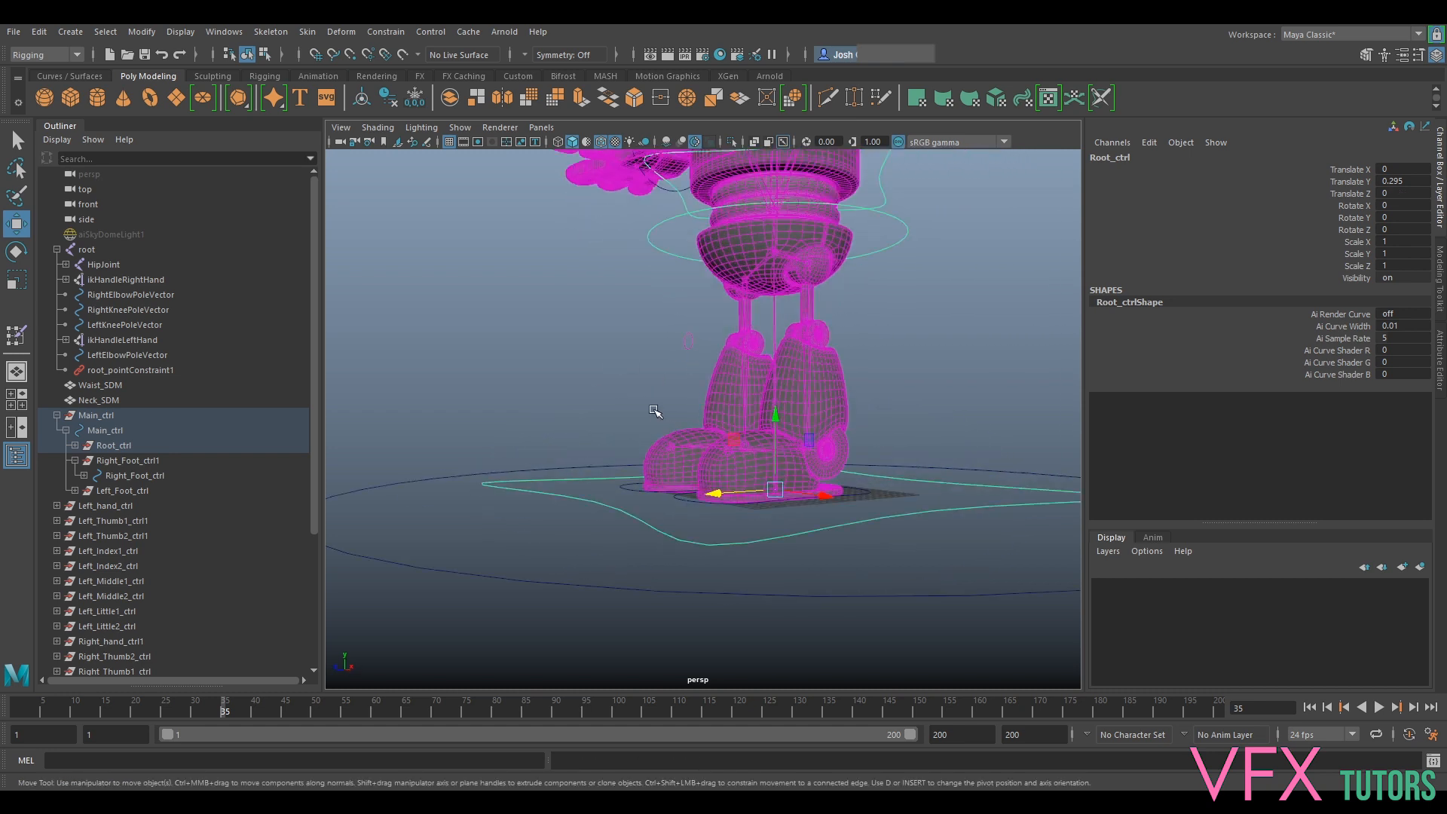
scroll(667, 331, up, 4)
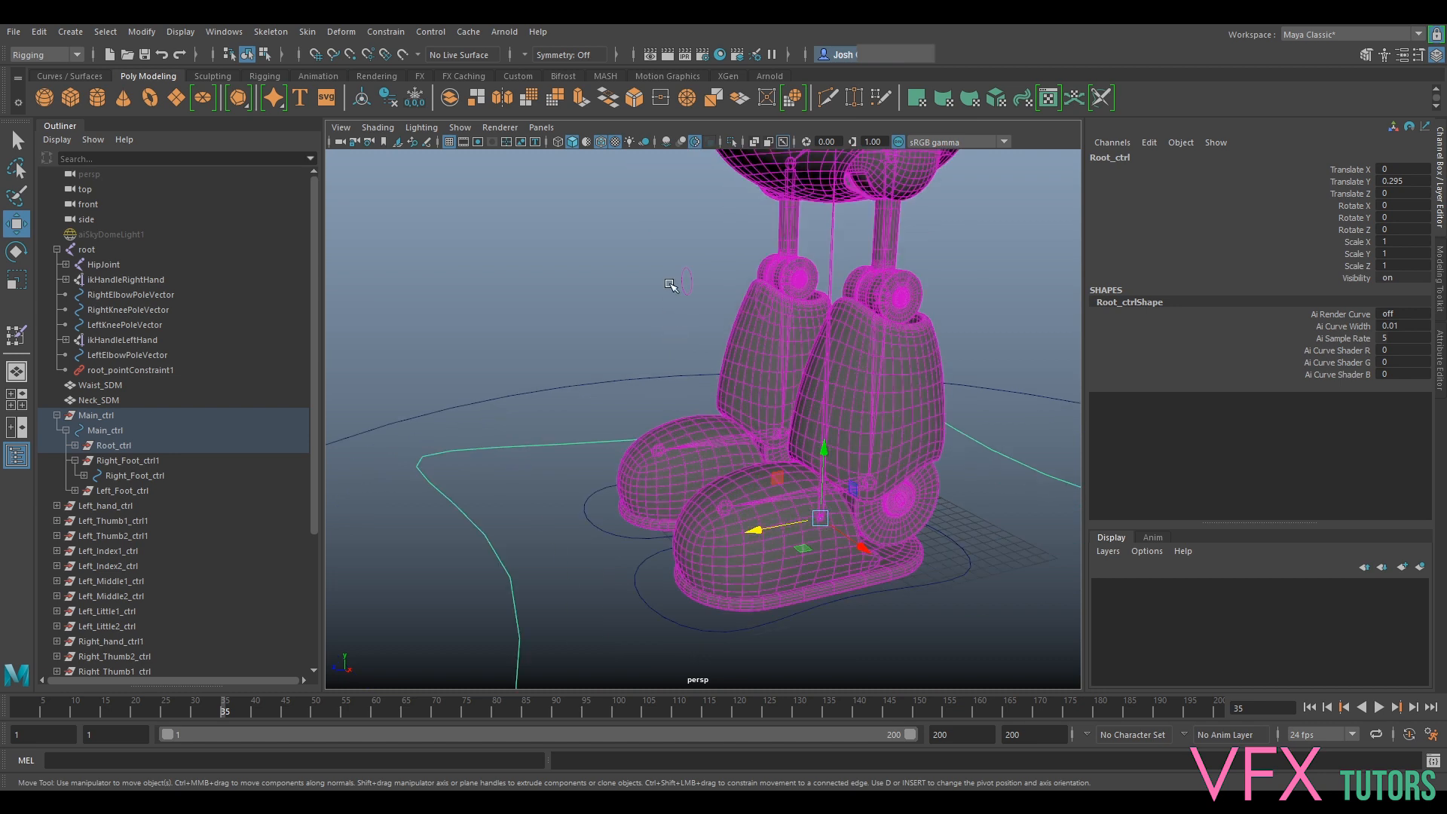
scroll(670, 285, down, 3)
click(155, 310)
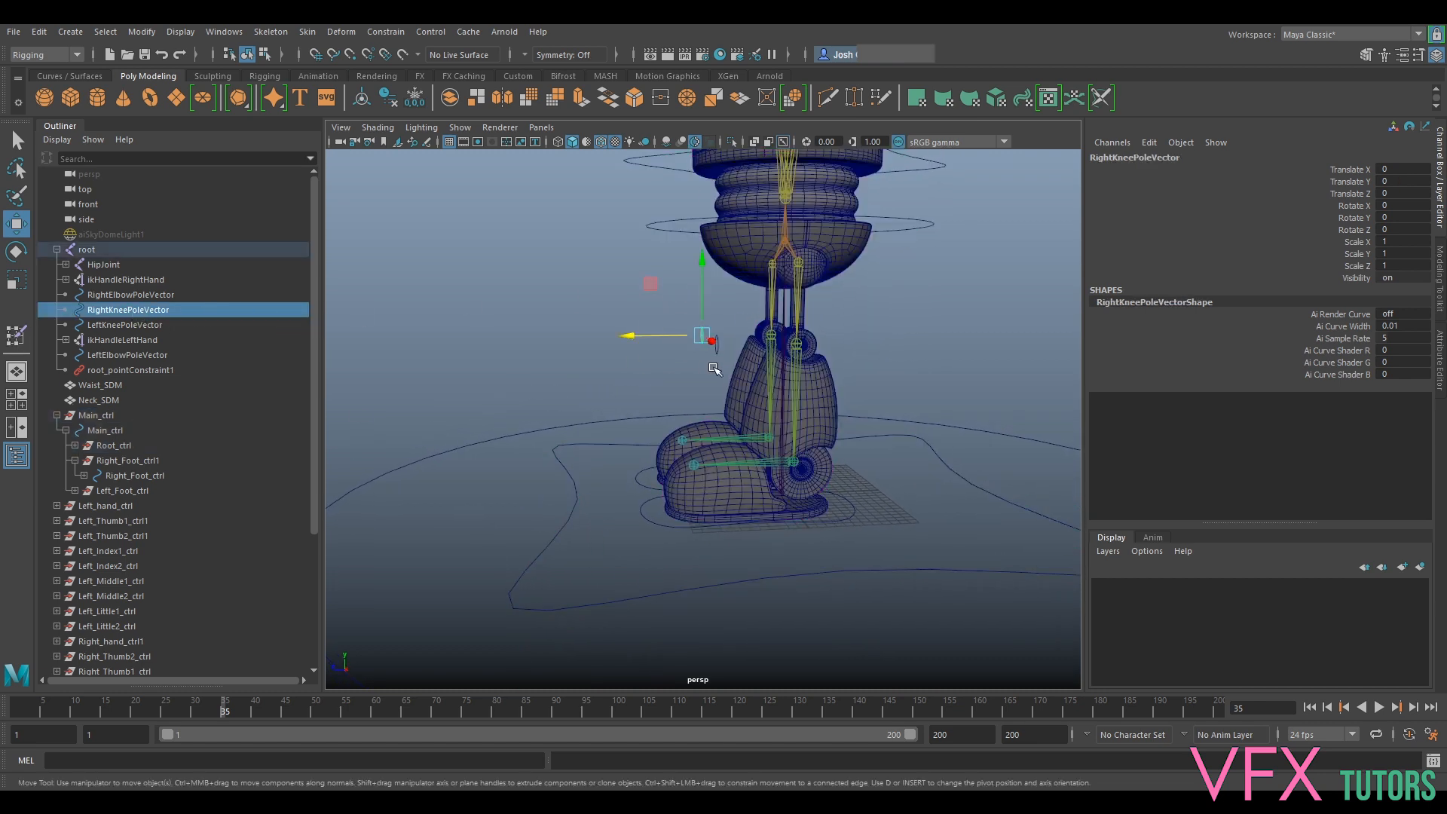
scroll(656, 382, down, 5)
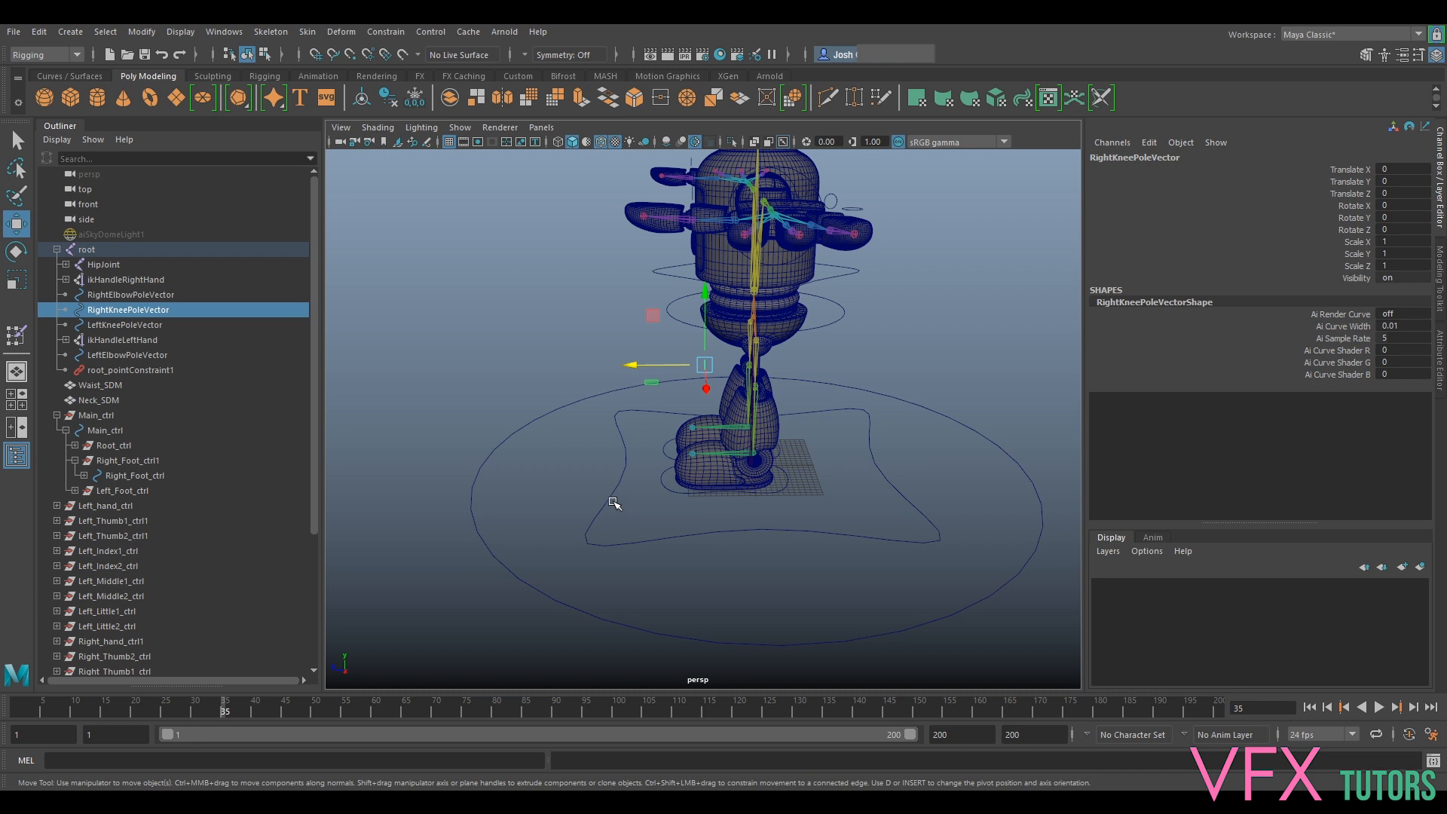
Test the knees by moving the Root_ctrl curve on Z, undo the move, and inspect RightKneePoleVector from the front
click(616, 504)
alt+drag(626, 499, 686, 483)
key(ctrl+z)
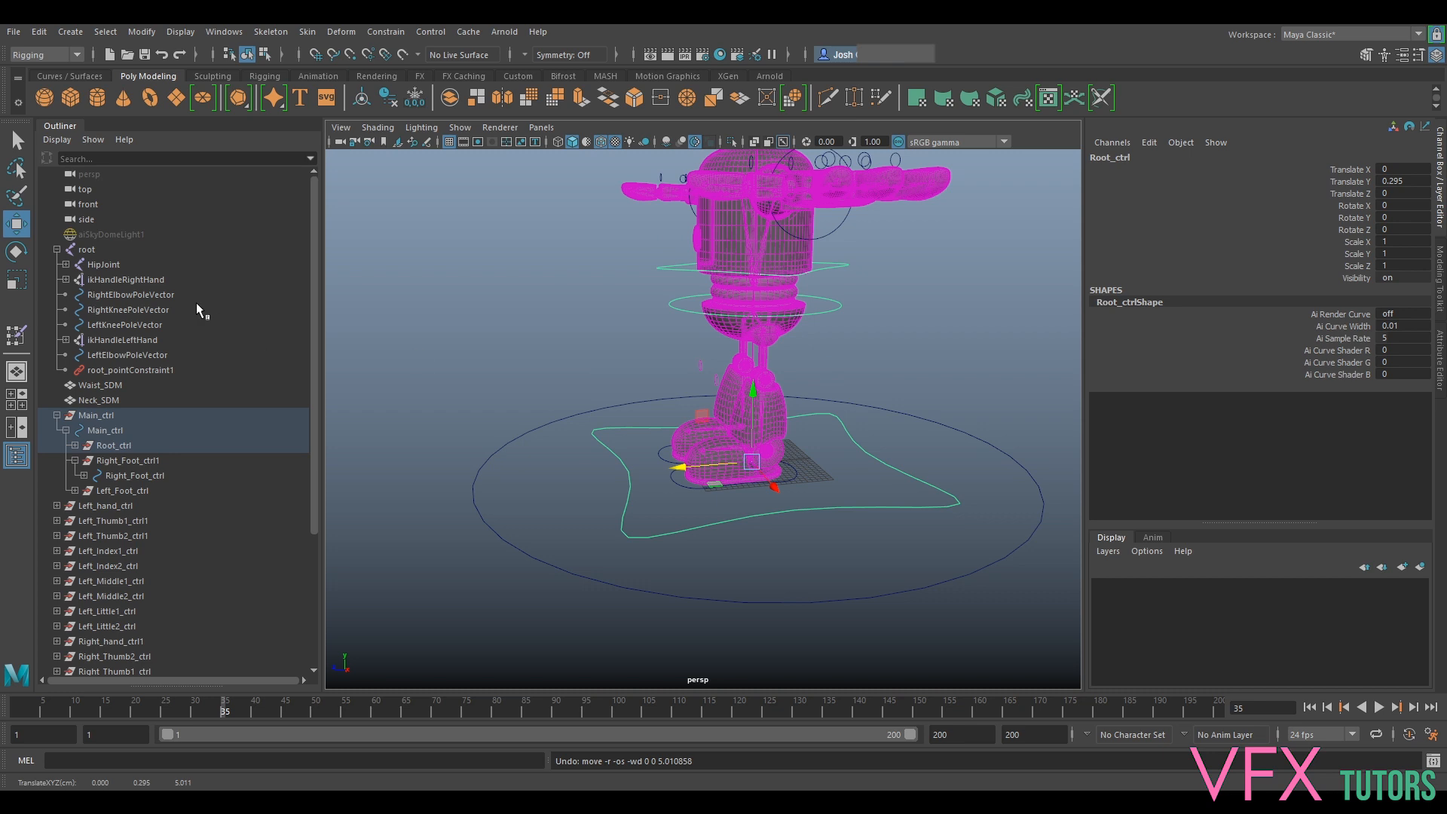
click(699, 369)
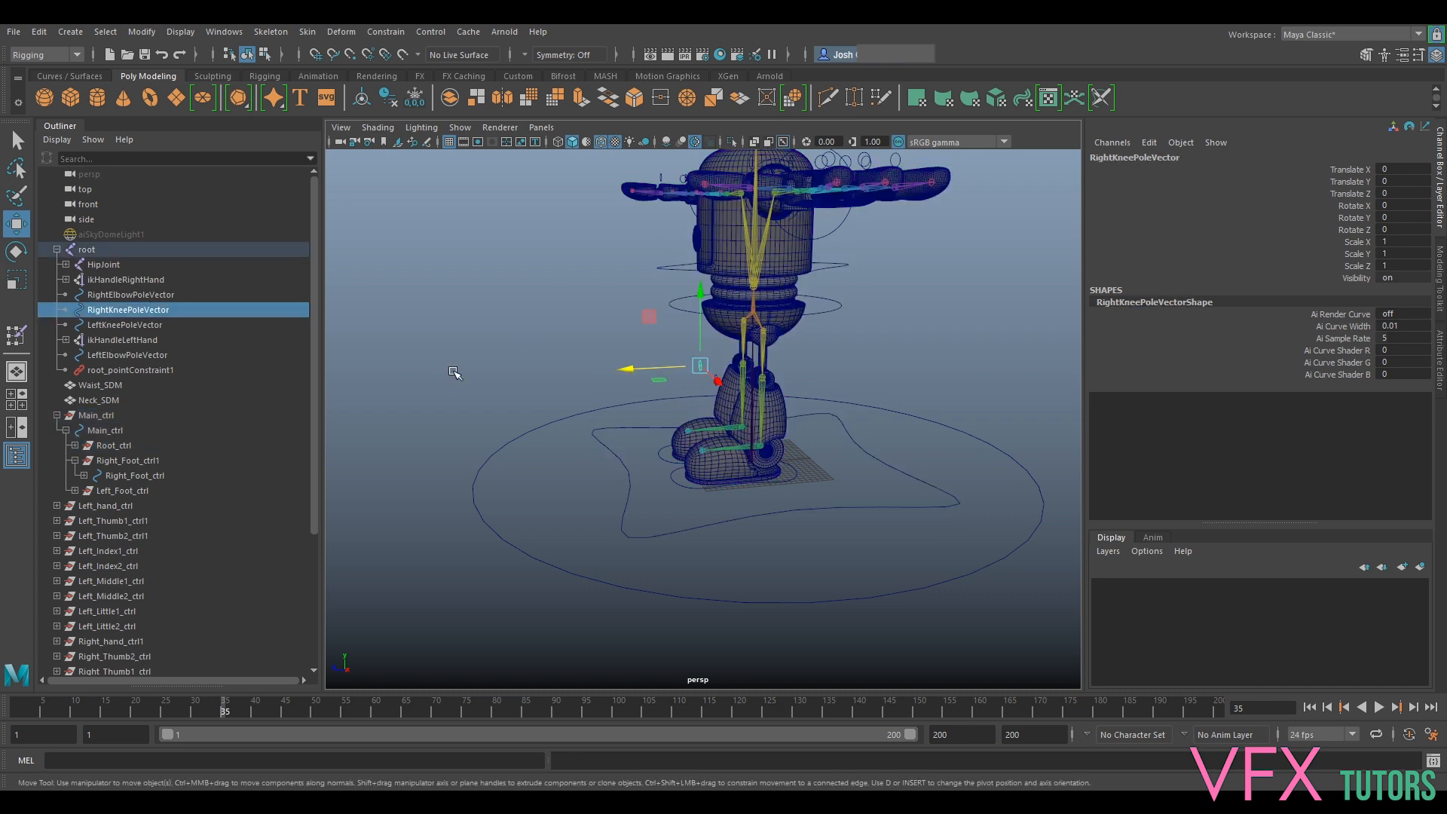
alt+drag(615, 351, 768, 371)
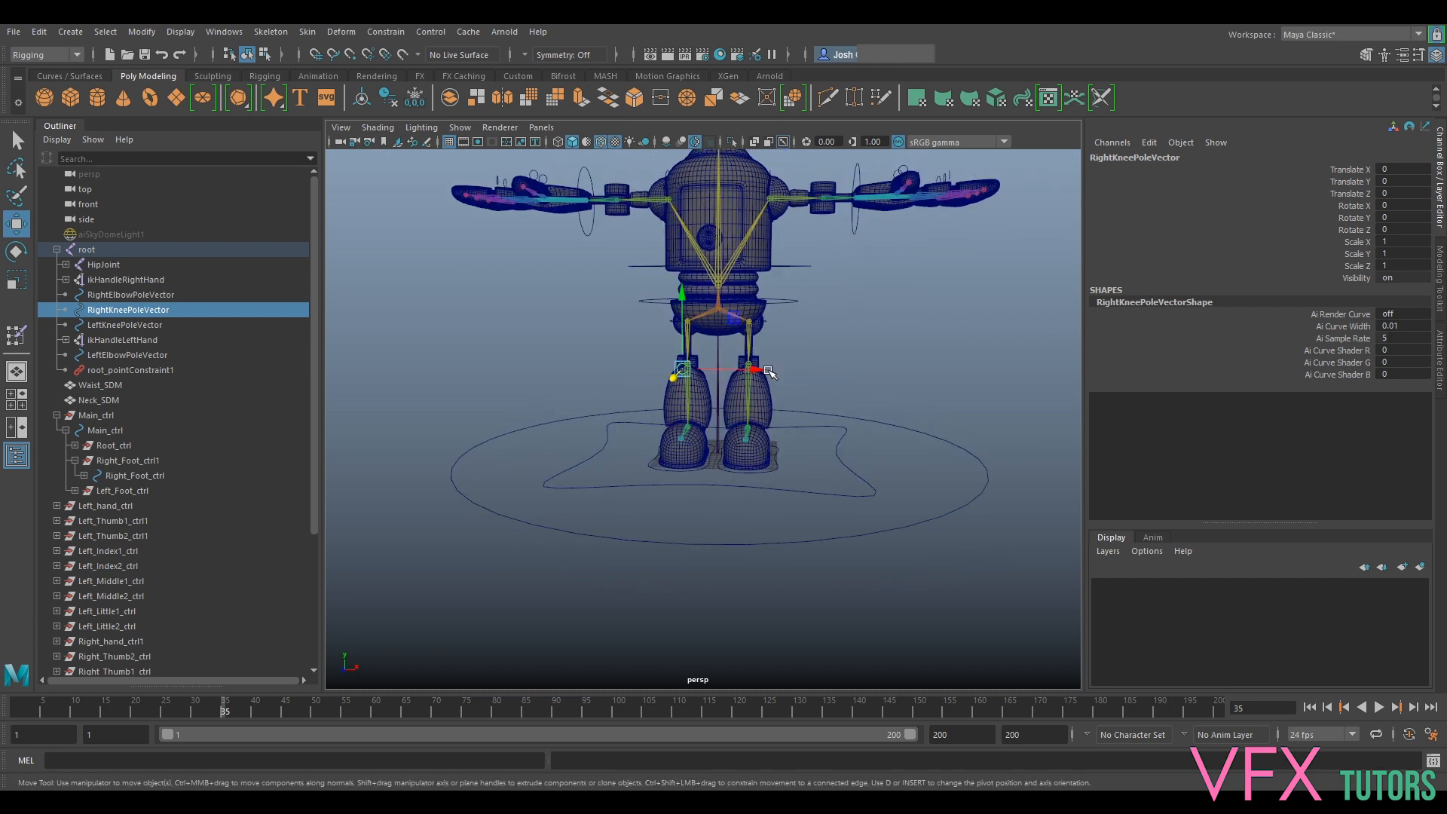
Parent ikHandleLeftHand under the Left_hand_ctrl curve around the left wrist
click(812, 495)
alt+middle_drag(806, 259, 751, 426)
scroll(751, 426, up, 3)
alt+drag(751, 426, 803, 392)
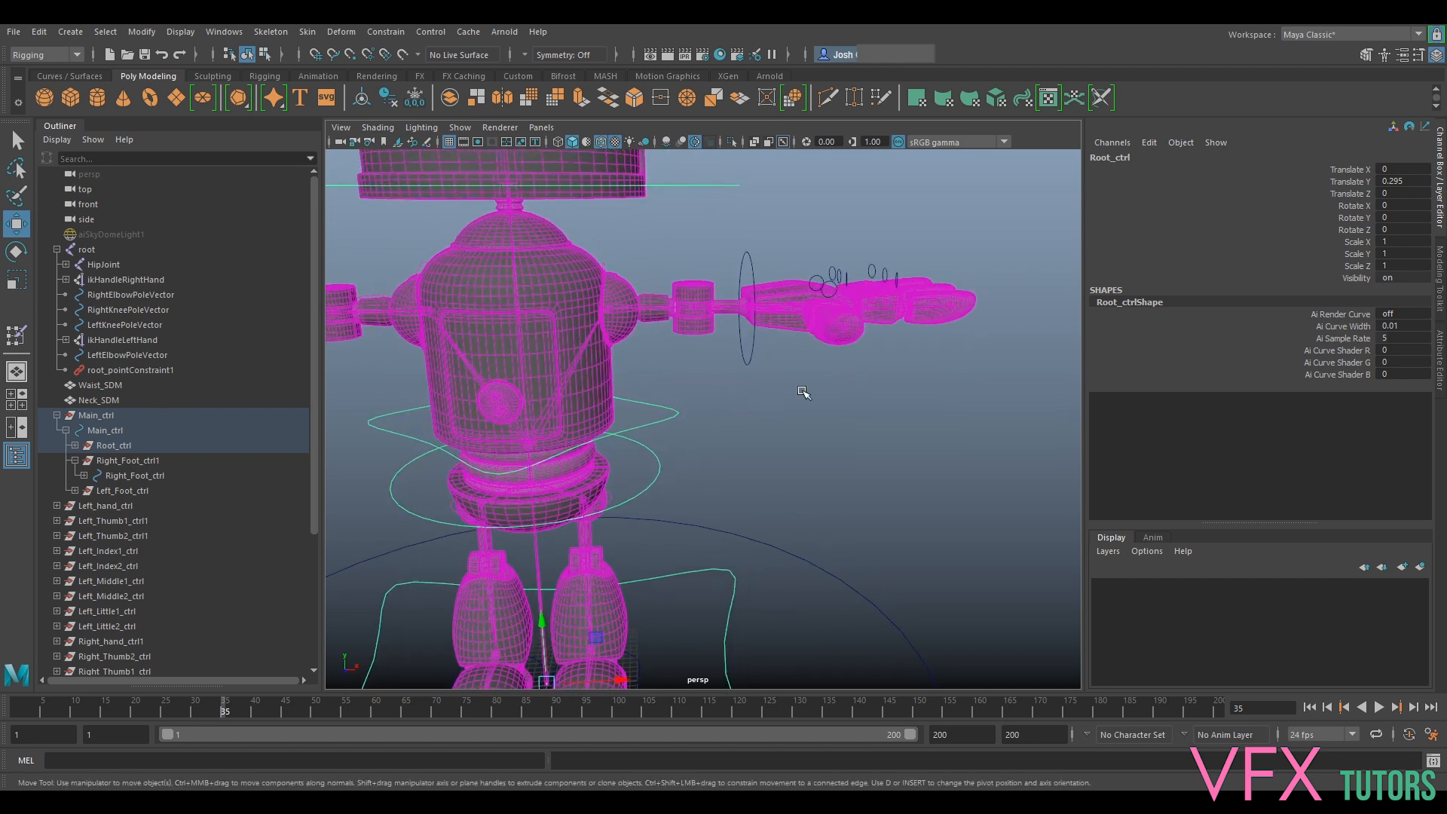
alt+drag(455, 354, 818, 432)
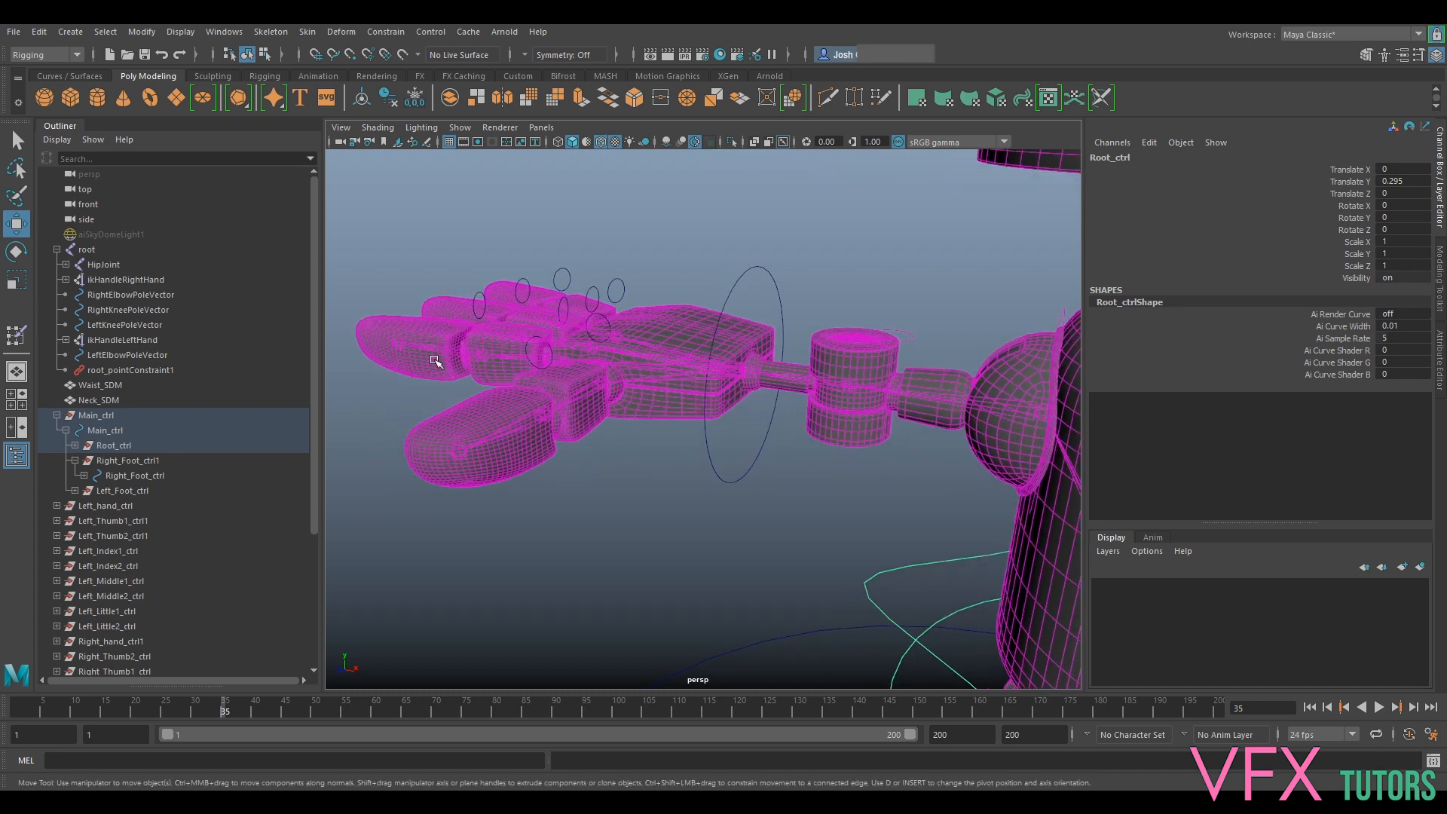
click(129, 342)
scroll(520, 364, down, 7)
alt+middle_drag(1007, 442, 642, 367)
alt+drag(642, 367, 859, 411)
alt+middle_drag(859, 411, 680, 422)
scroll(679, 415, up, 6)
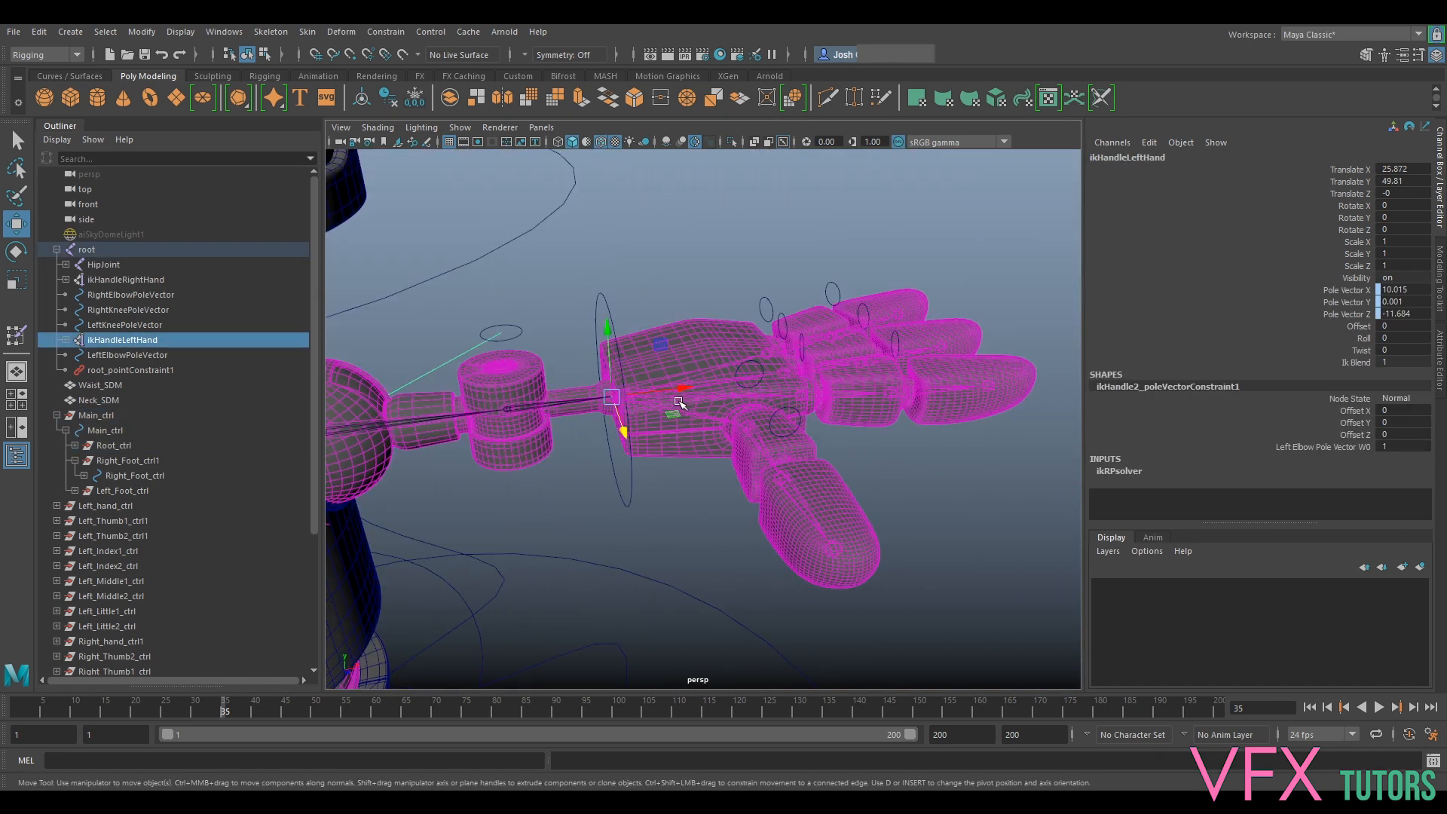
alt+drag(680, 415, 686, 390)
drag(645, 254, 645, 255)
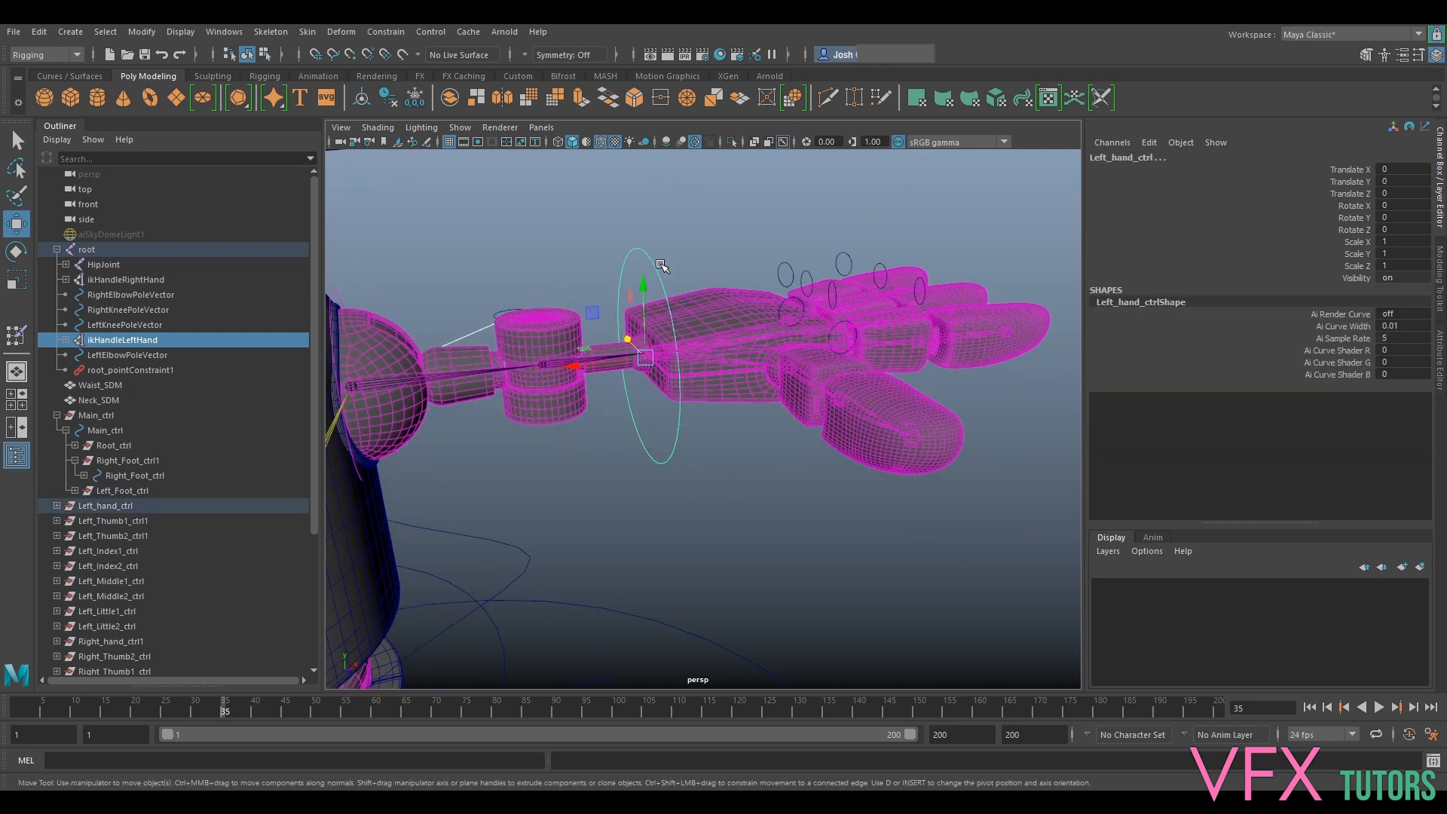
key(p)
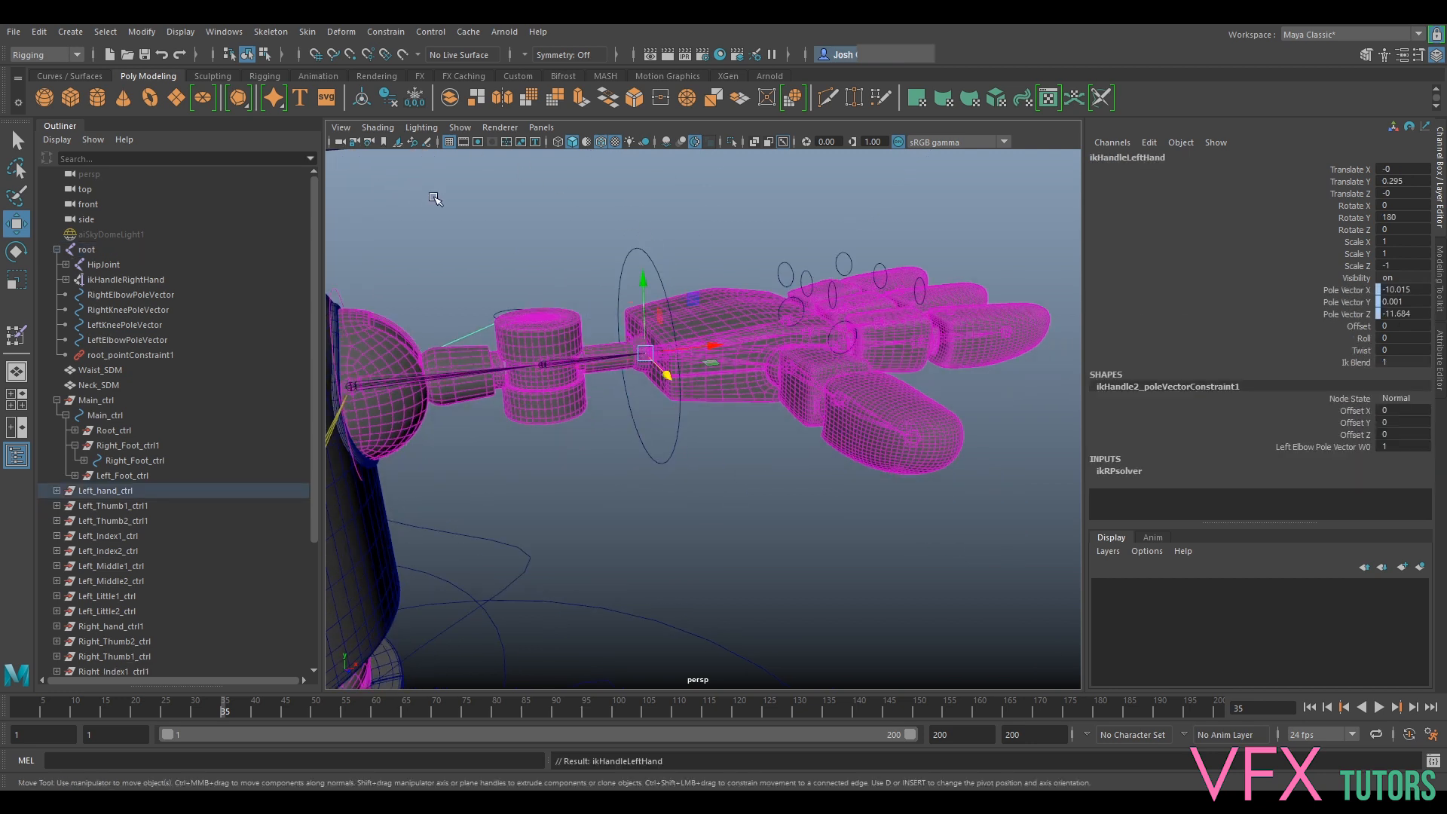
Test the left arm's IK by moving the Left_hand_ctrl curve, and undo the move
drag(597, 364, 571, 367)
key(ctrl+z)
alt+drag(775, 239, 683, 246)
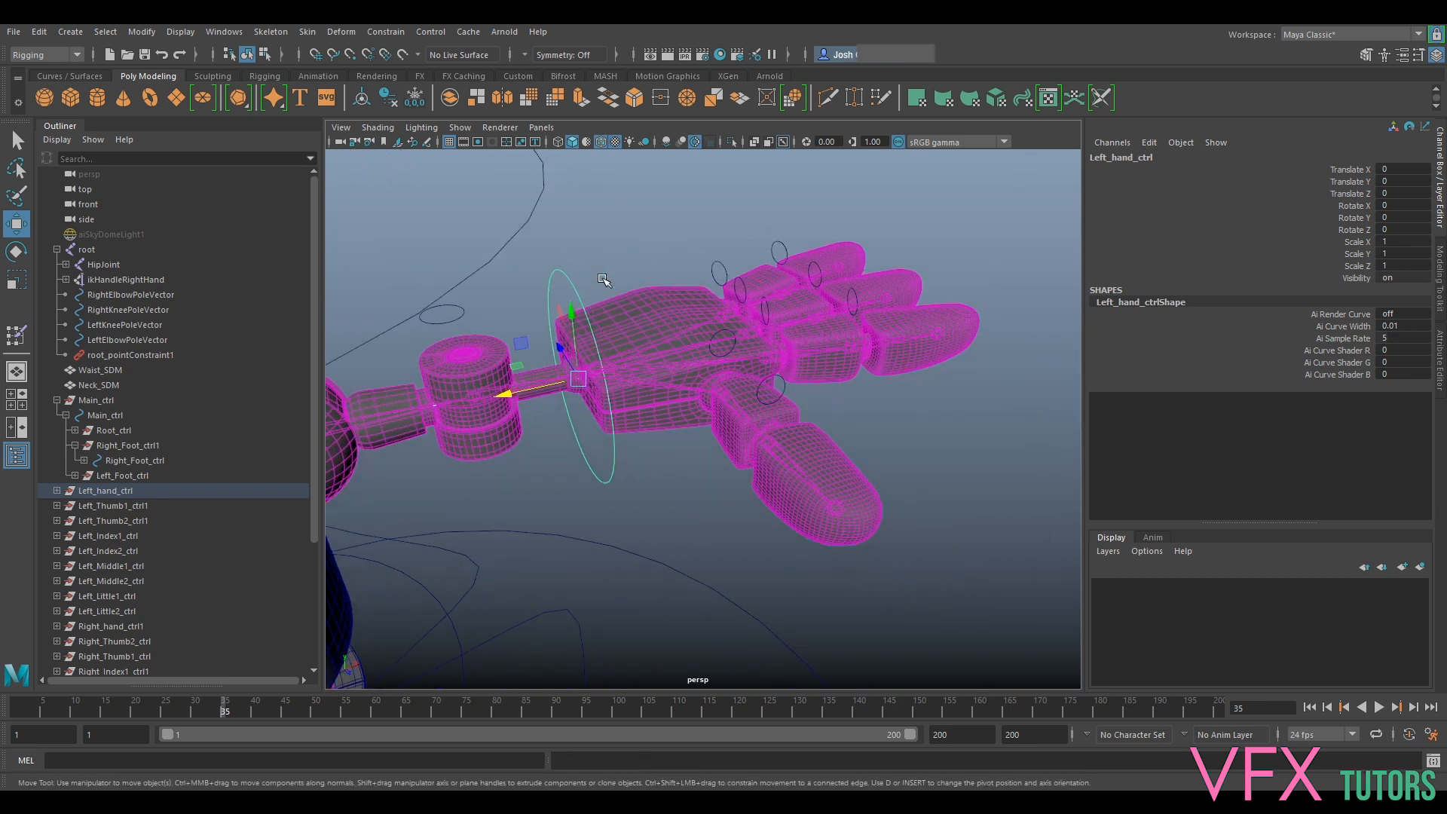
alt+drag(603, 281, 580, 230)
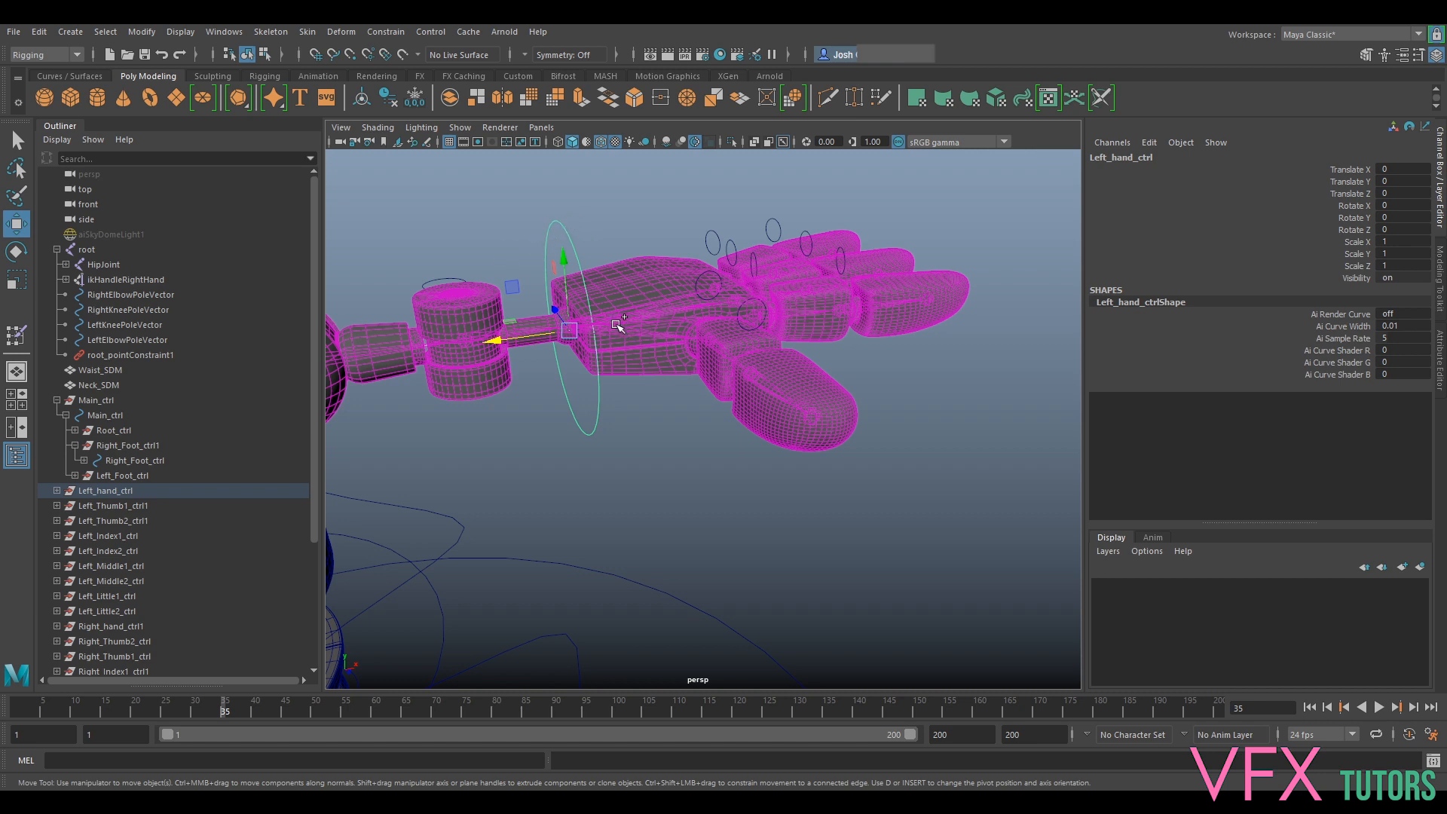
Expand the joint hierarchy from HipJoint through Torso_Joint, LeftShoulderJoint and LeftElbowJoint to reach LeftWristJoint
click(587, 329)
click(632, 329)
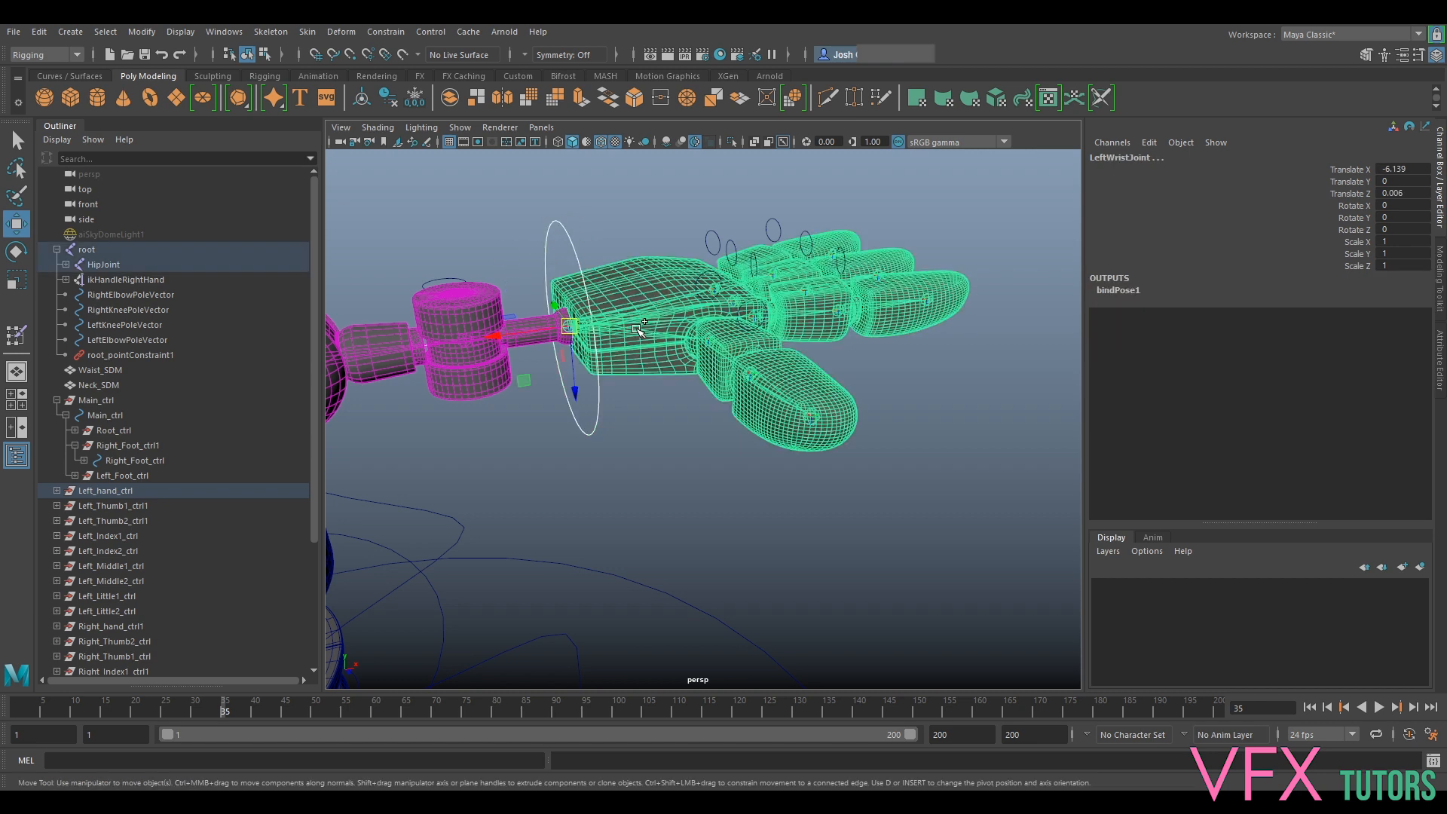
click(65, 264)
click(75, 280)
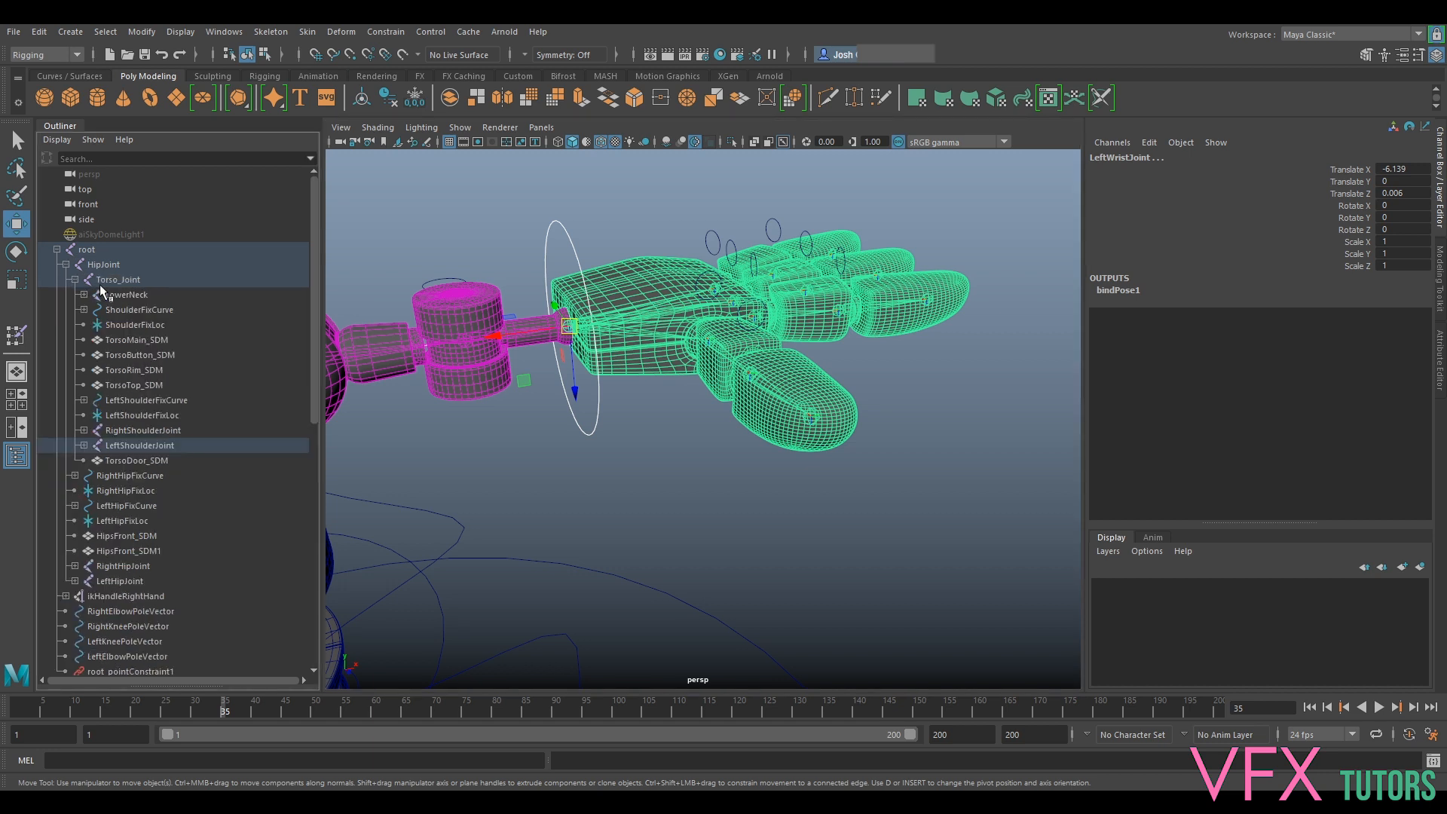
click(576, 205)
click(566, 235)
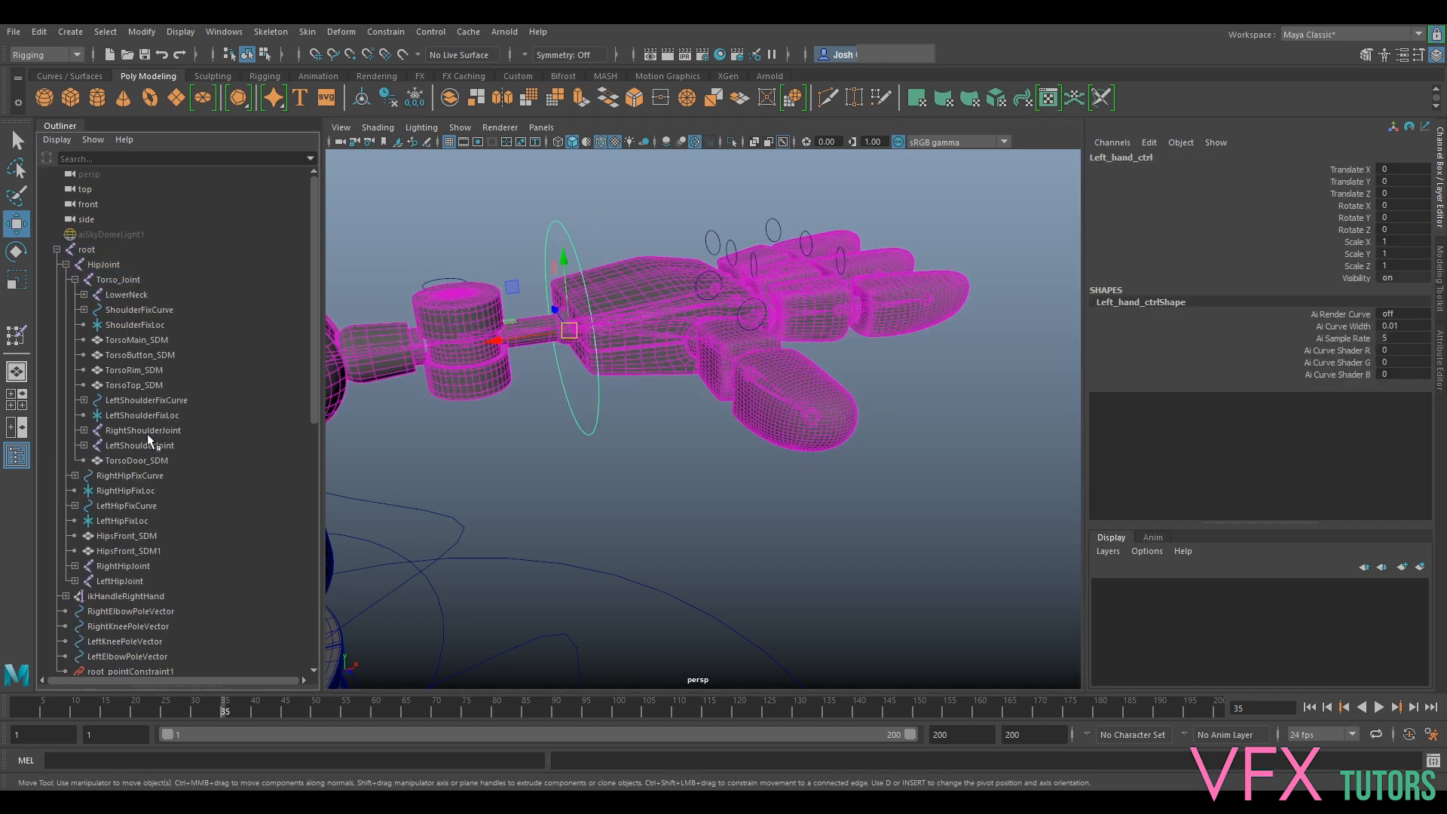
click(617, 330)
click(83, 446)
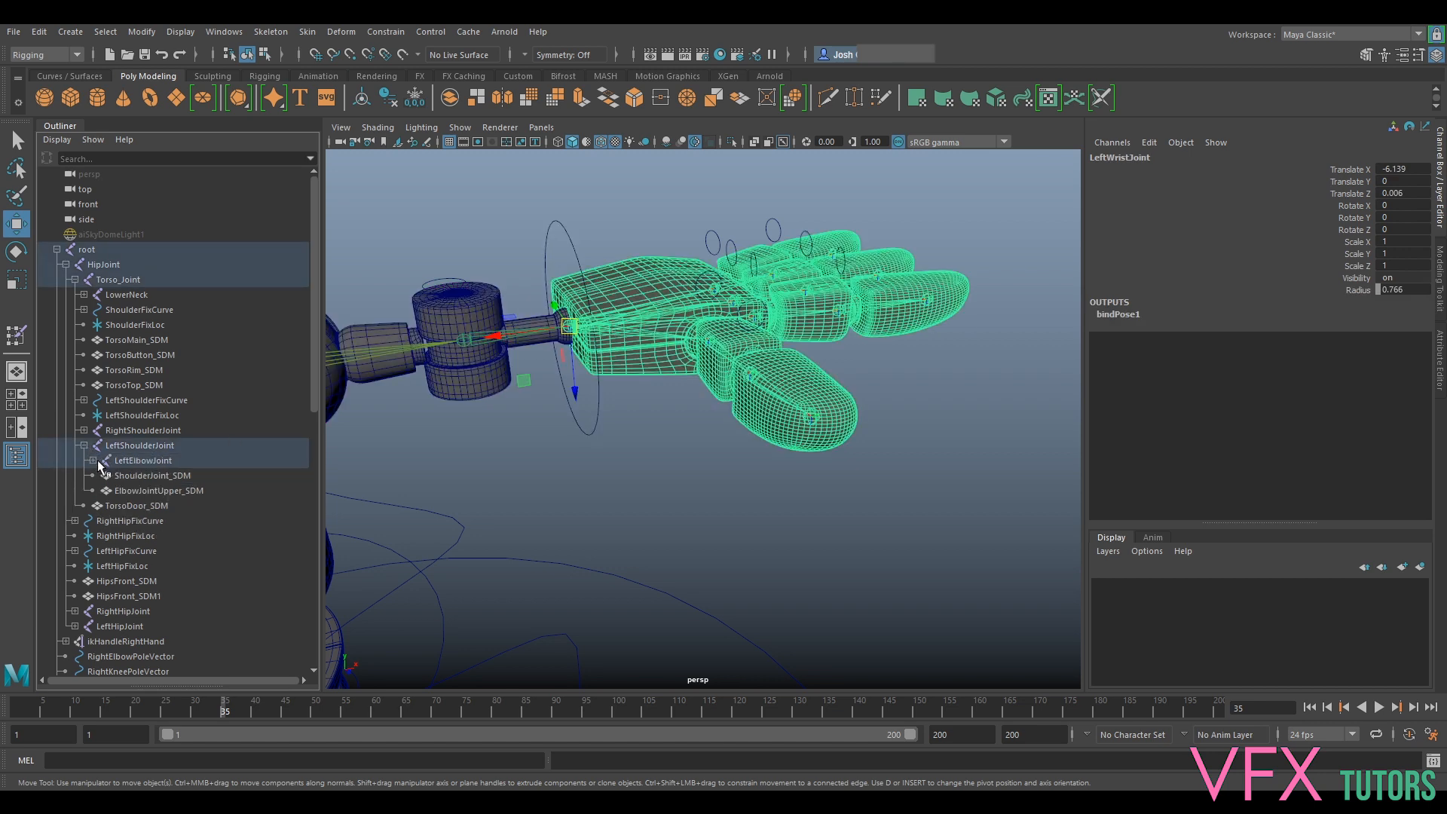
click(94, 461)
Orient-constrain LeftWristJoint to the Left_hand_ctrl curve
click(591, 194)
drag(577, 214, 547, 242)
ctrl+click(171, 474)
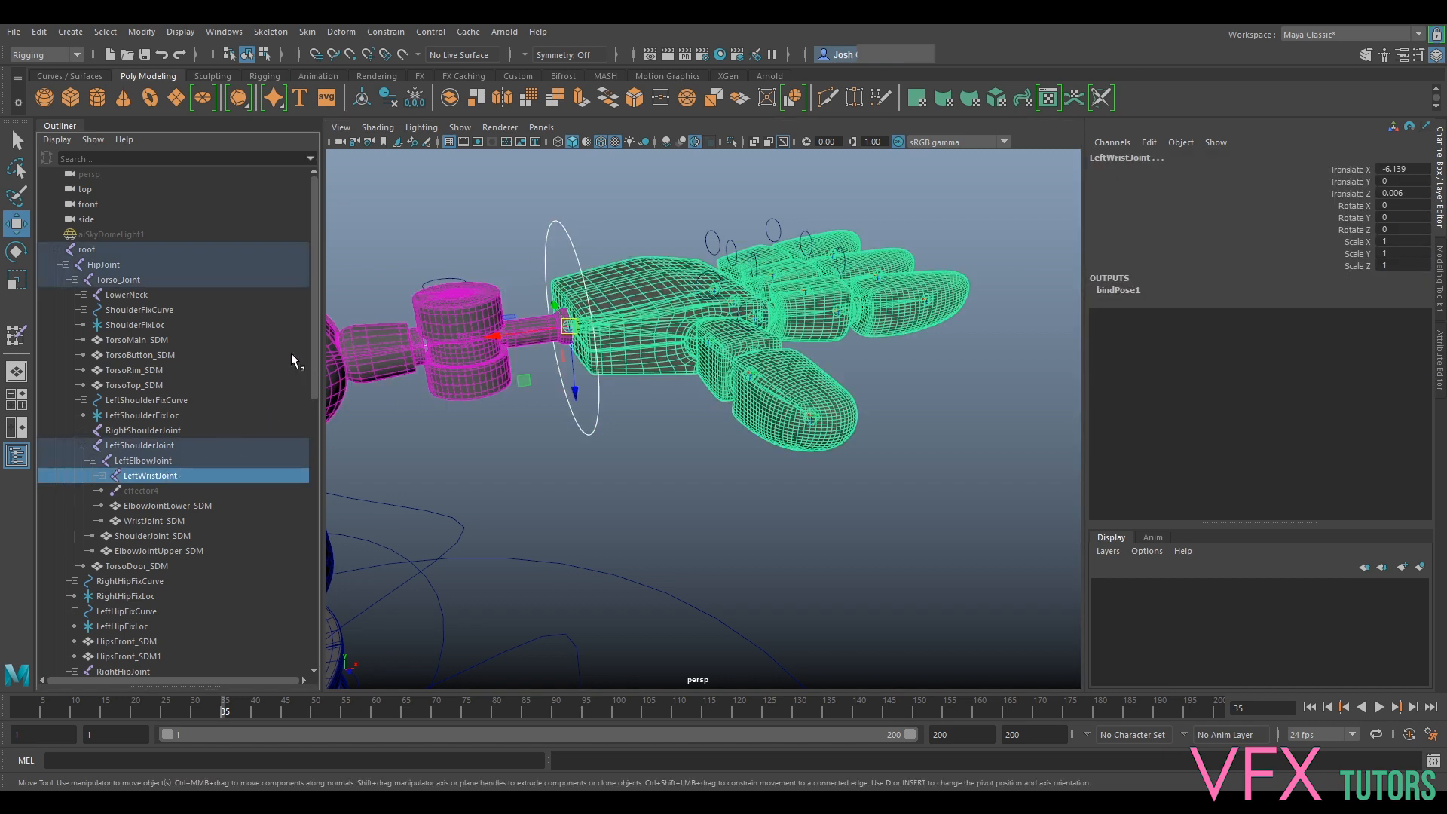
click(386, 32)
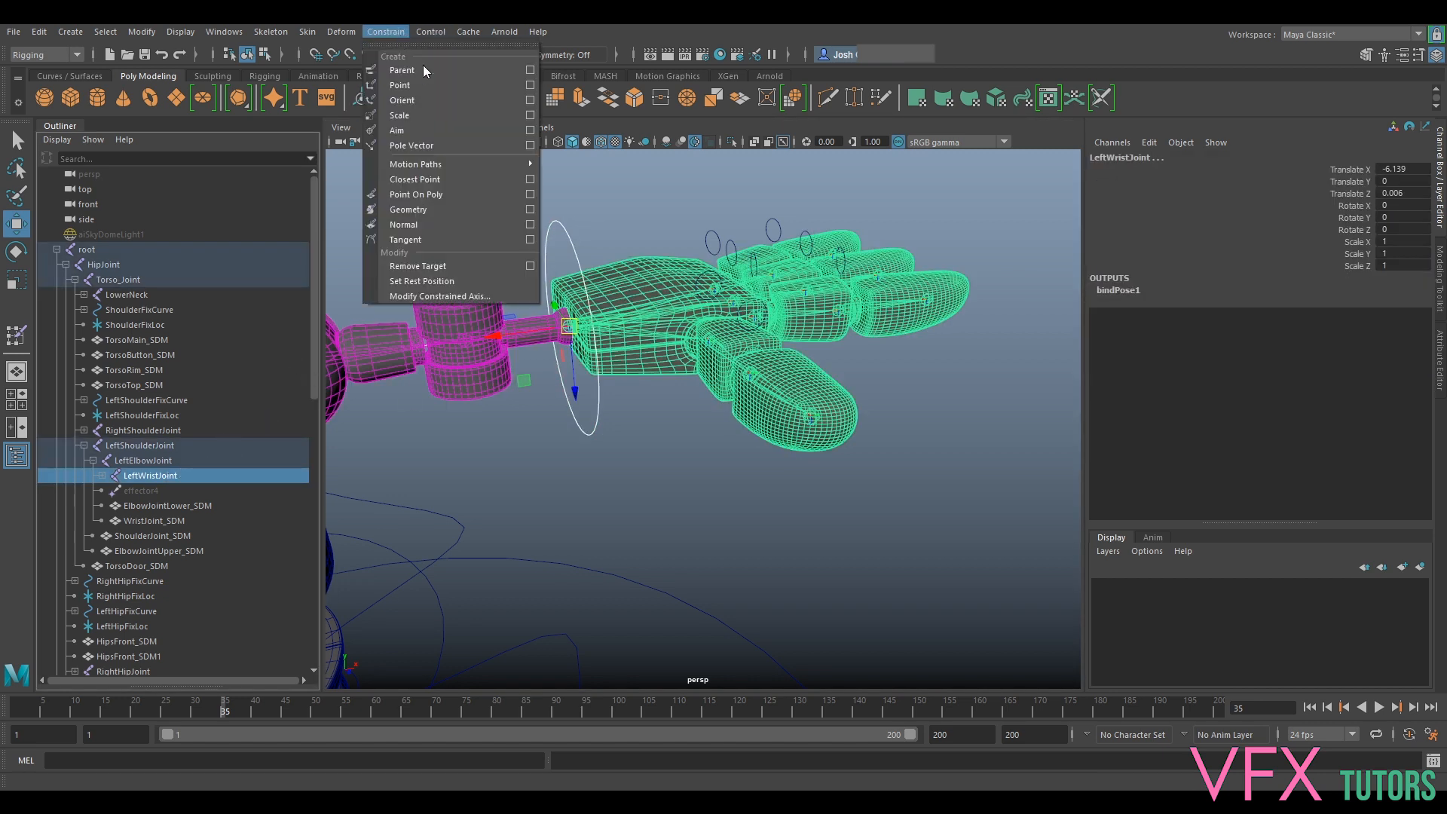
click(442, 101)
Test the left wrist by rotating and moving the Left_hand_ctrl curve, and undo all the changes
click(588, 243)
key(e)
drag(581, 336, 558, 282)
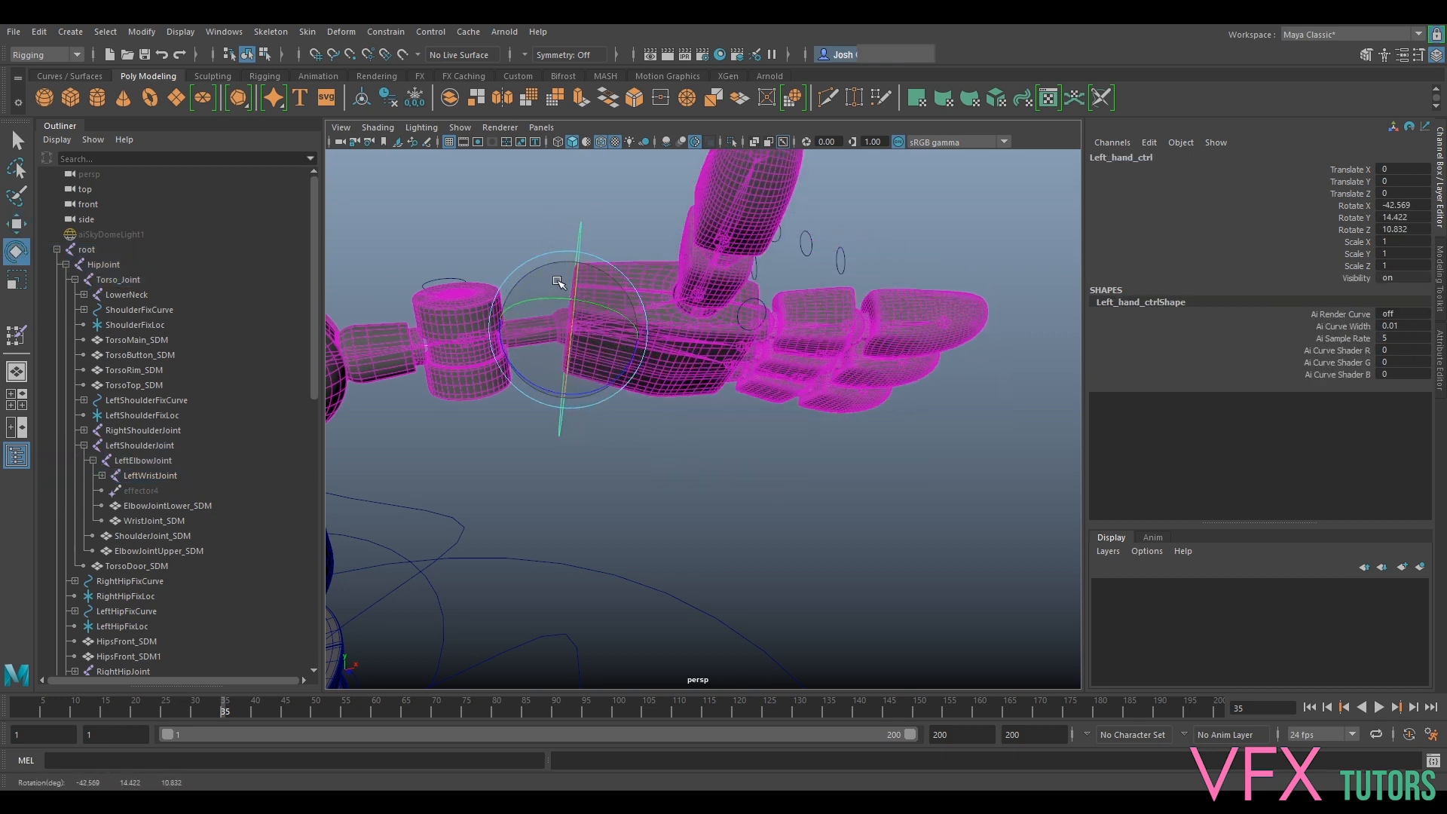
drag(589, 345, 520, 330)
key(ctrl+z)
key(w)
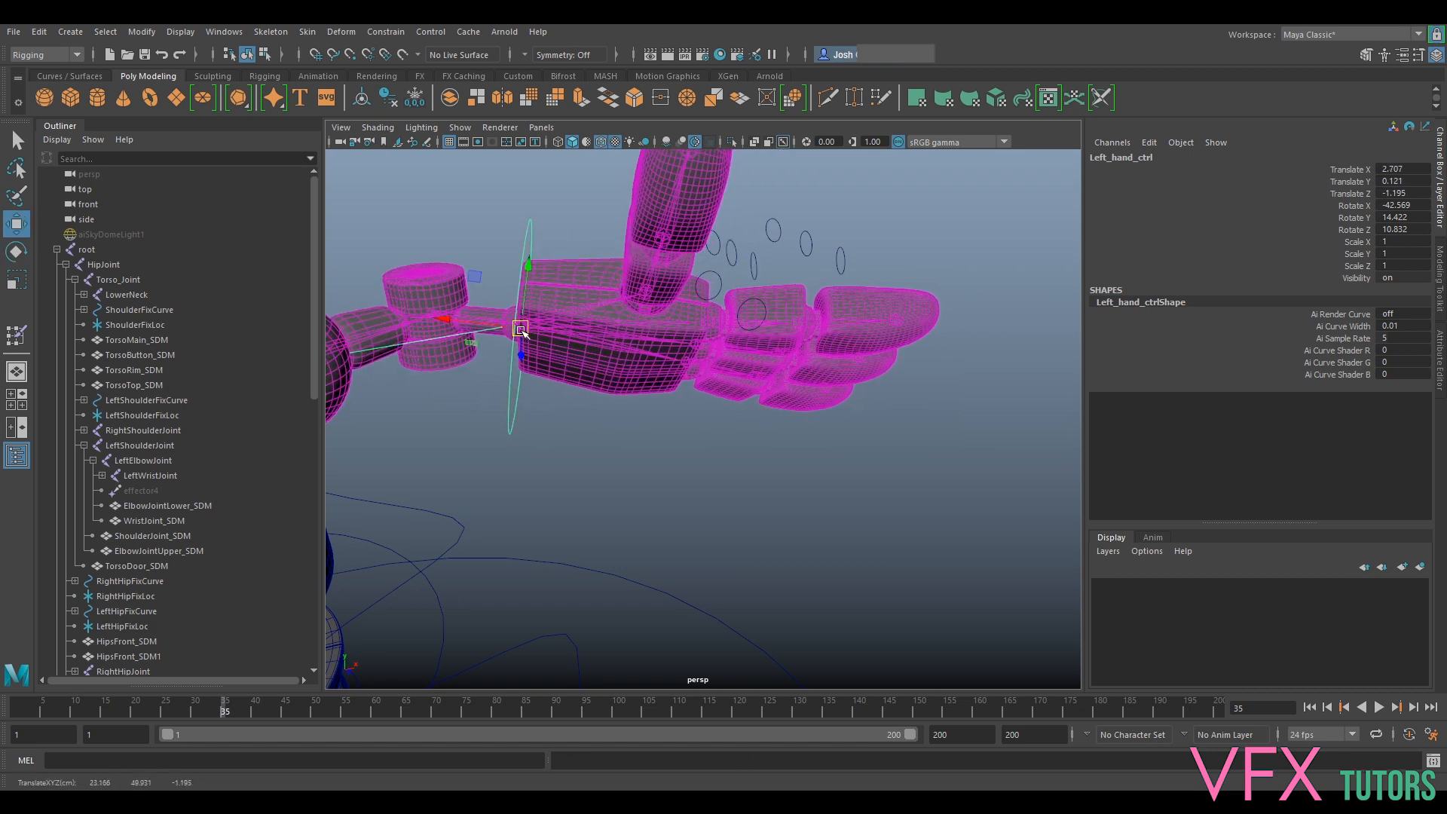
key(ctrl+z)
key(ctrl+z)
key(ctrl+z)
Parent the Left_hand_ctrl group under the Main_ctrl curve
scroll(744, 321, down, 5)
alt+drag(743, 330, 698, 336)
scroll(648, 327, down, 5)
alt+drag(733, 416, 725, 471)
click(729, 486)
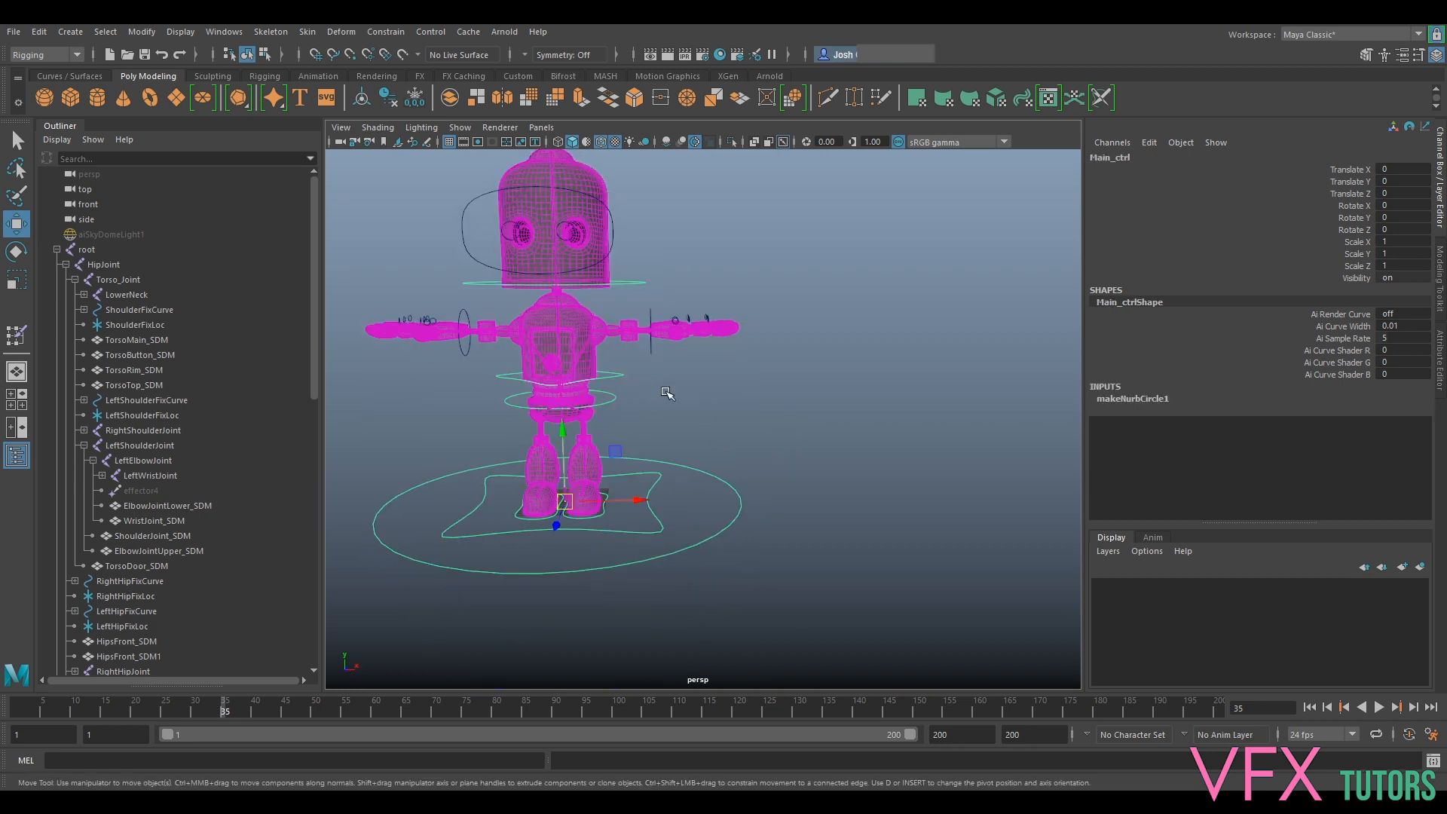
scroll(667, 393, up, 5)
click(612, 297)
scroll(152, 405, down, 10)
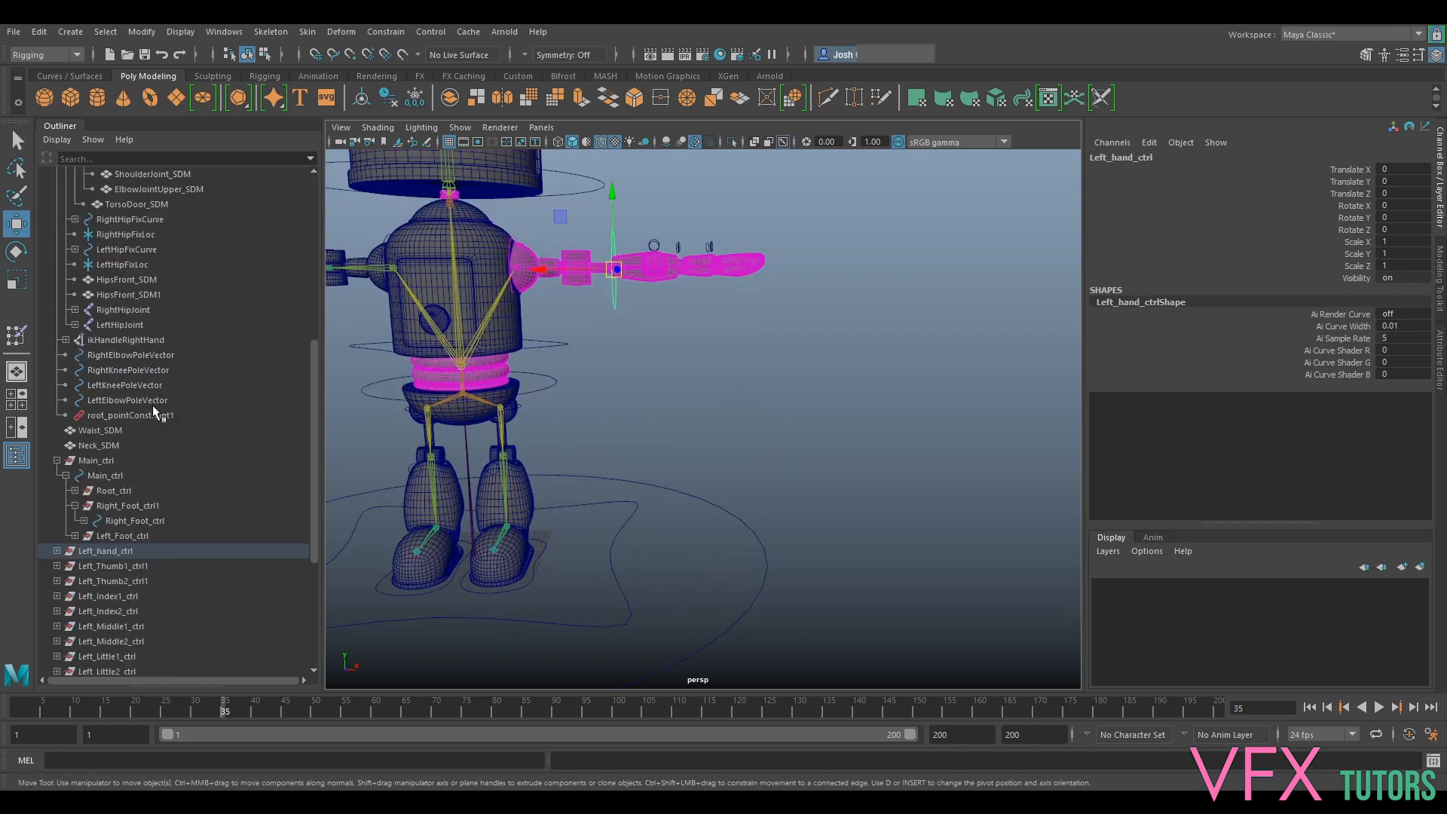
click(118, 430)
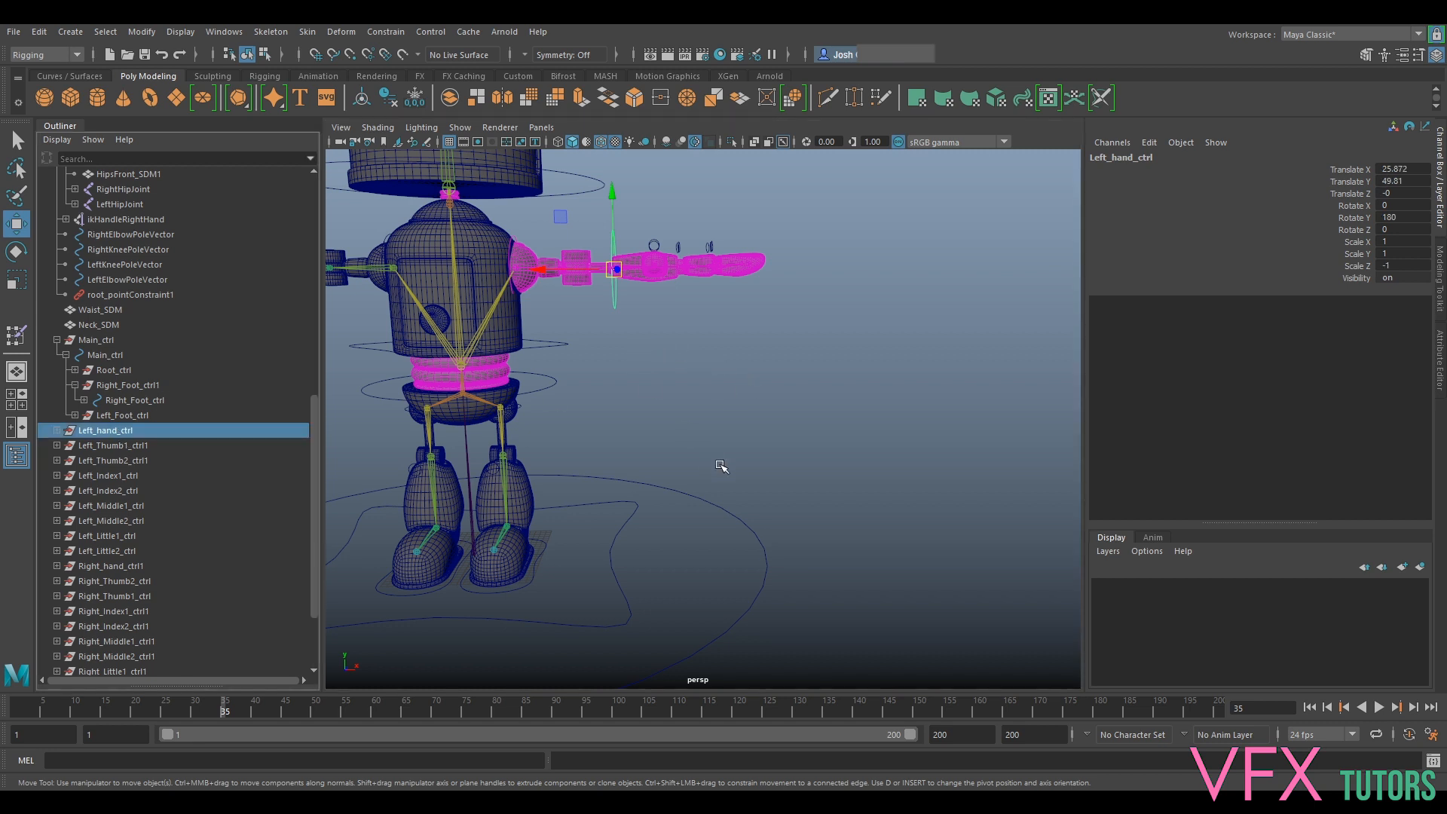
shift+click(740, 540)
key(p)
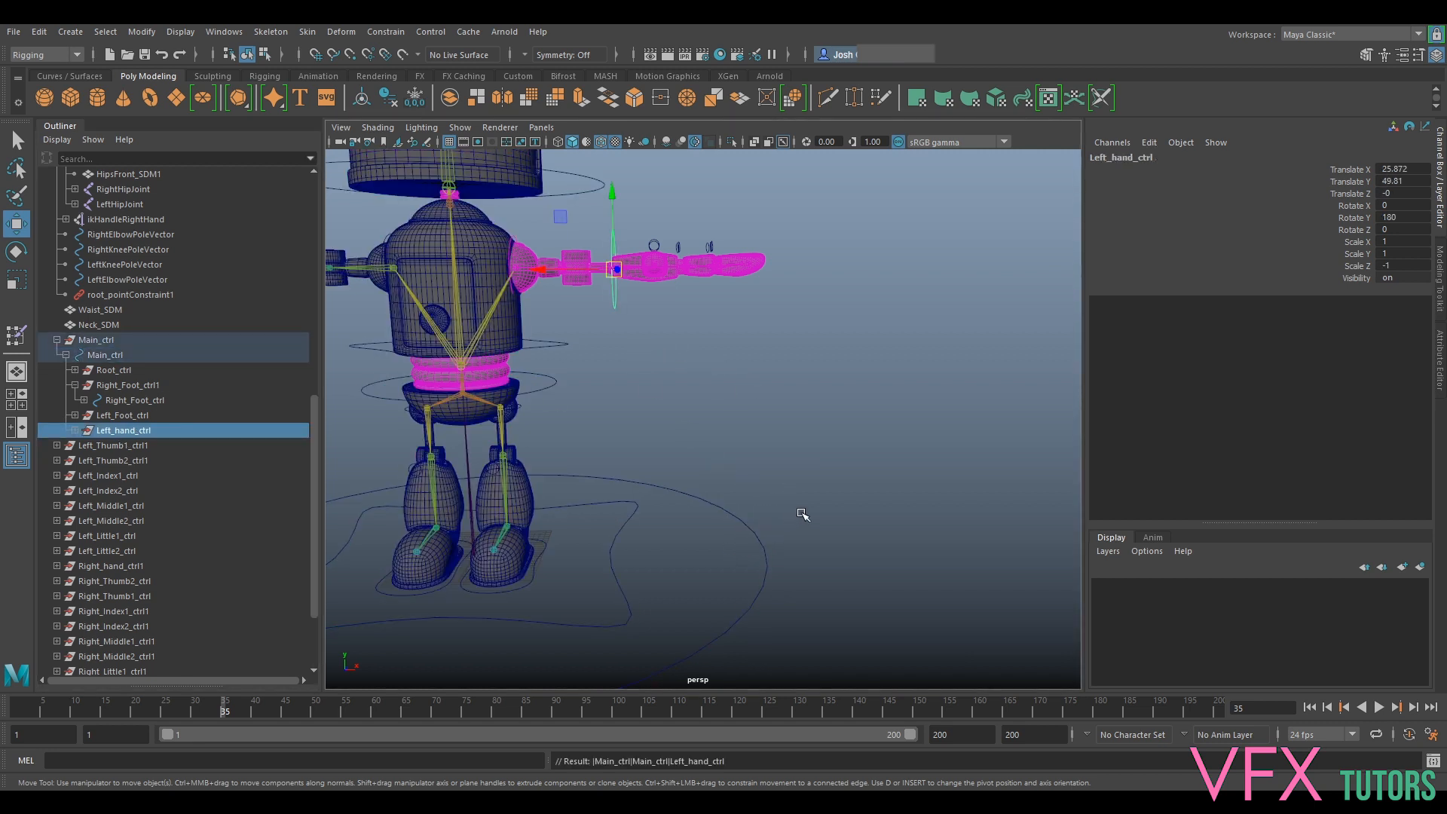
Test the rig with the newly parented left hand by moving the Root_ctrl curve on Z, and undo the move
click(760, 587)
scroll(724, 528, down, 6)
alt+drag(659, 454, 640, 527)
click(701, 503)
key(ctrl+z)
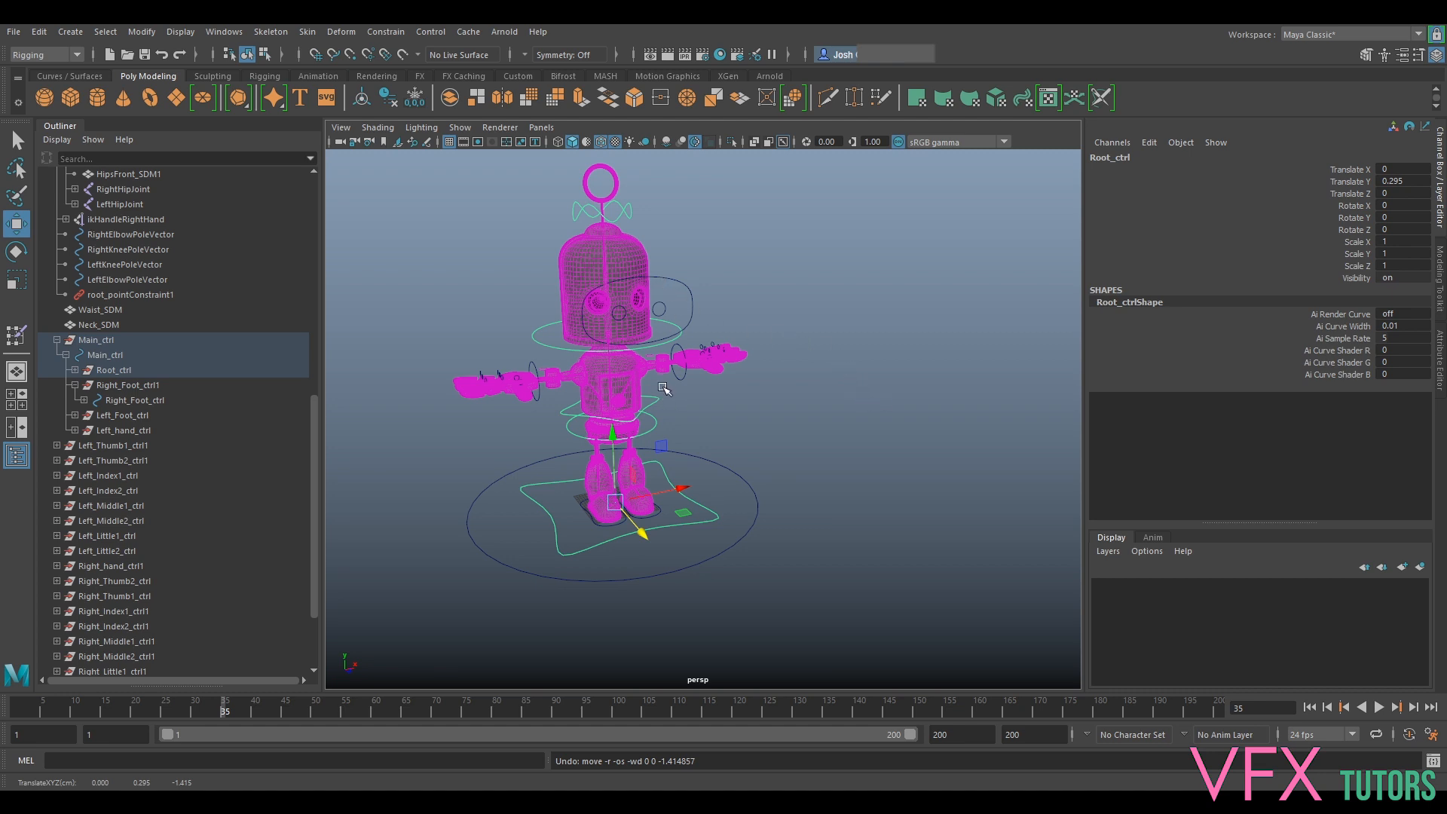
Examine the Left_hand_ctrl curve and the thumb and finger control curves around the left hand
scroll(765, 386, up, 3)
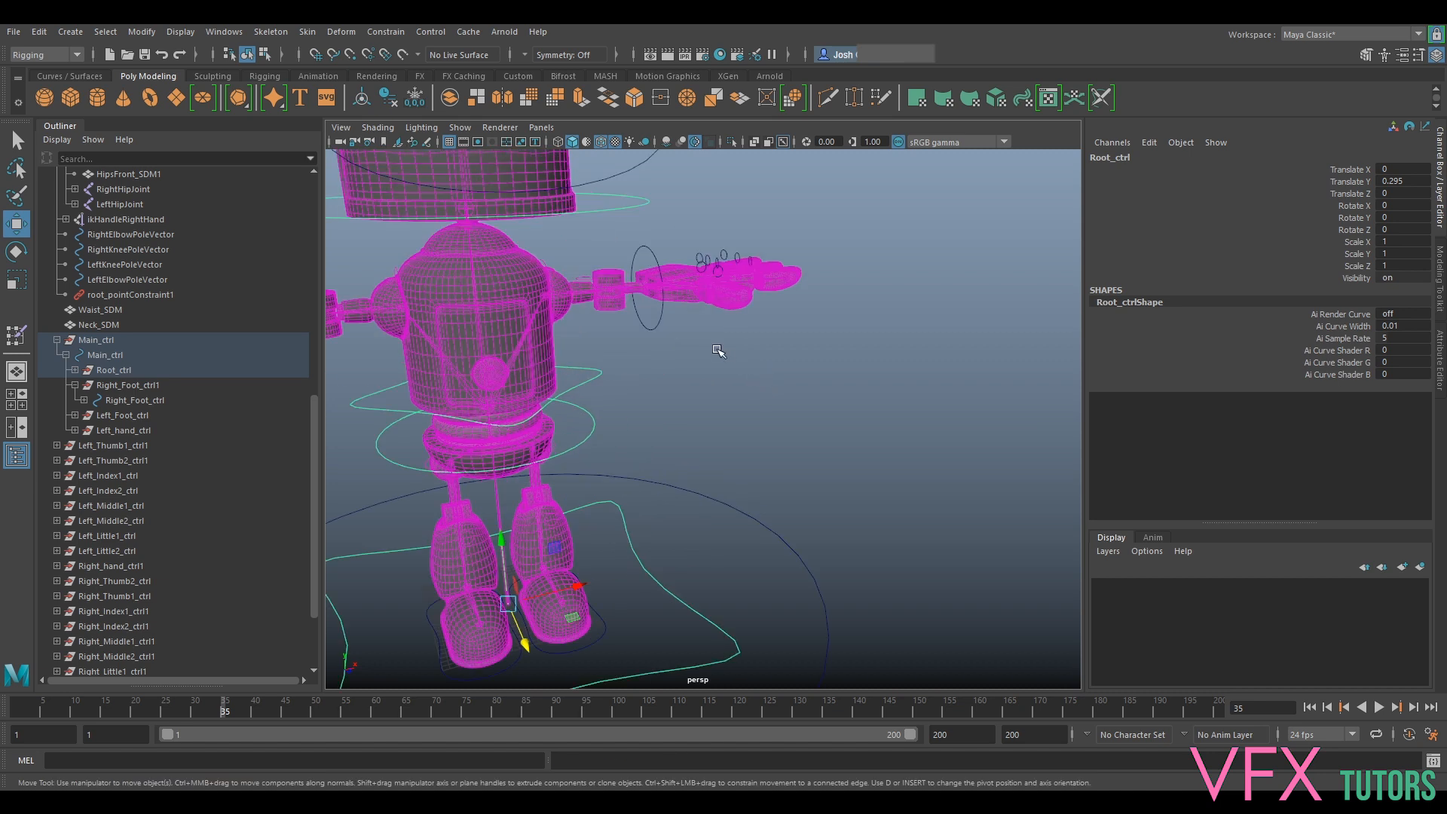
alt+drag(754, 338, 765, 418)
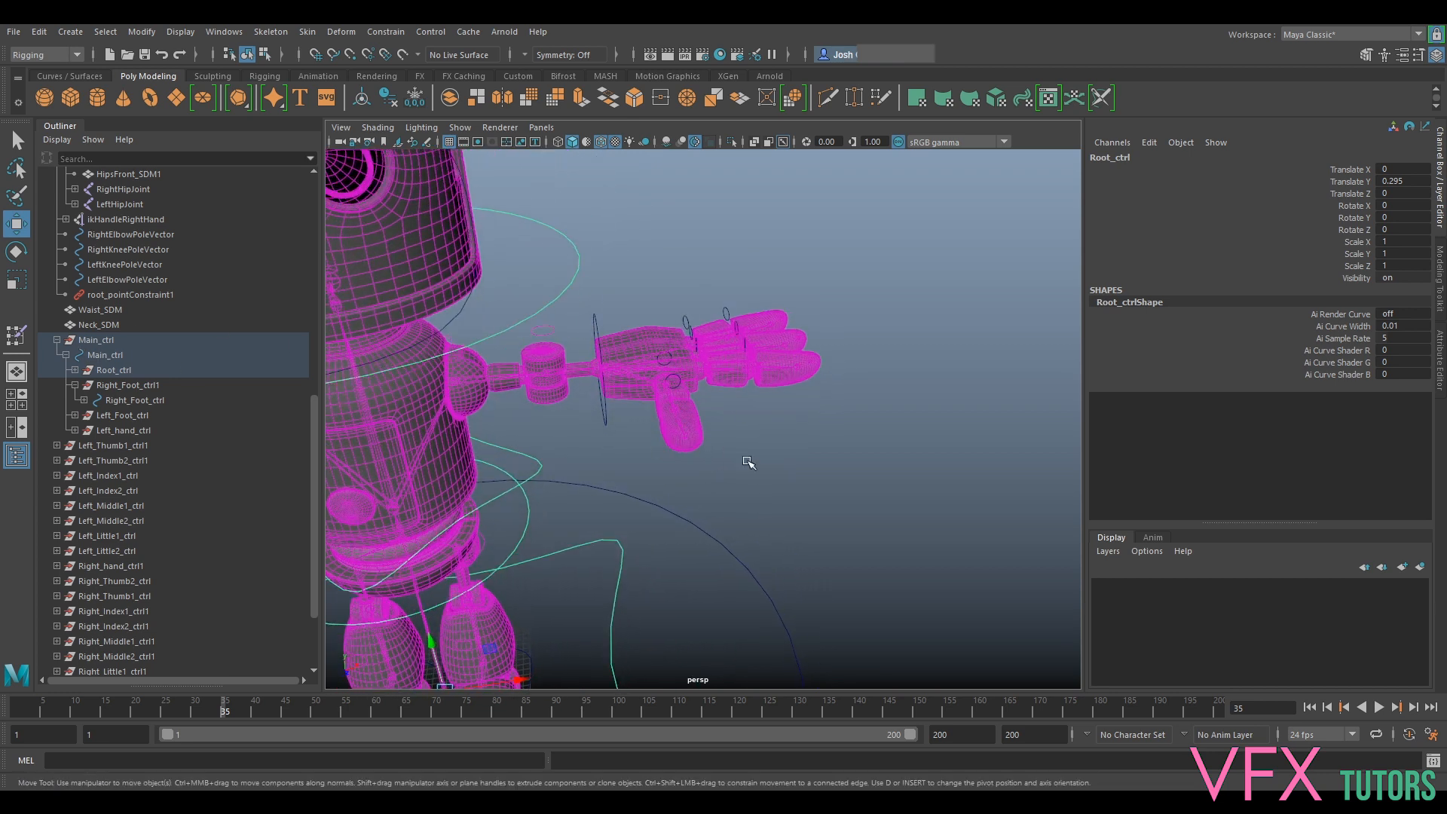
click(603, 311)
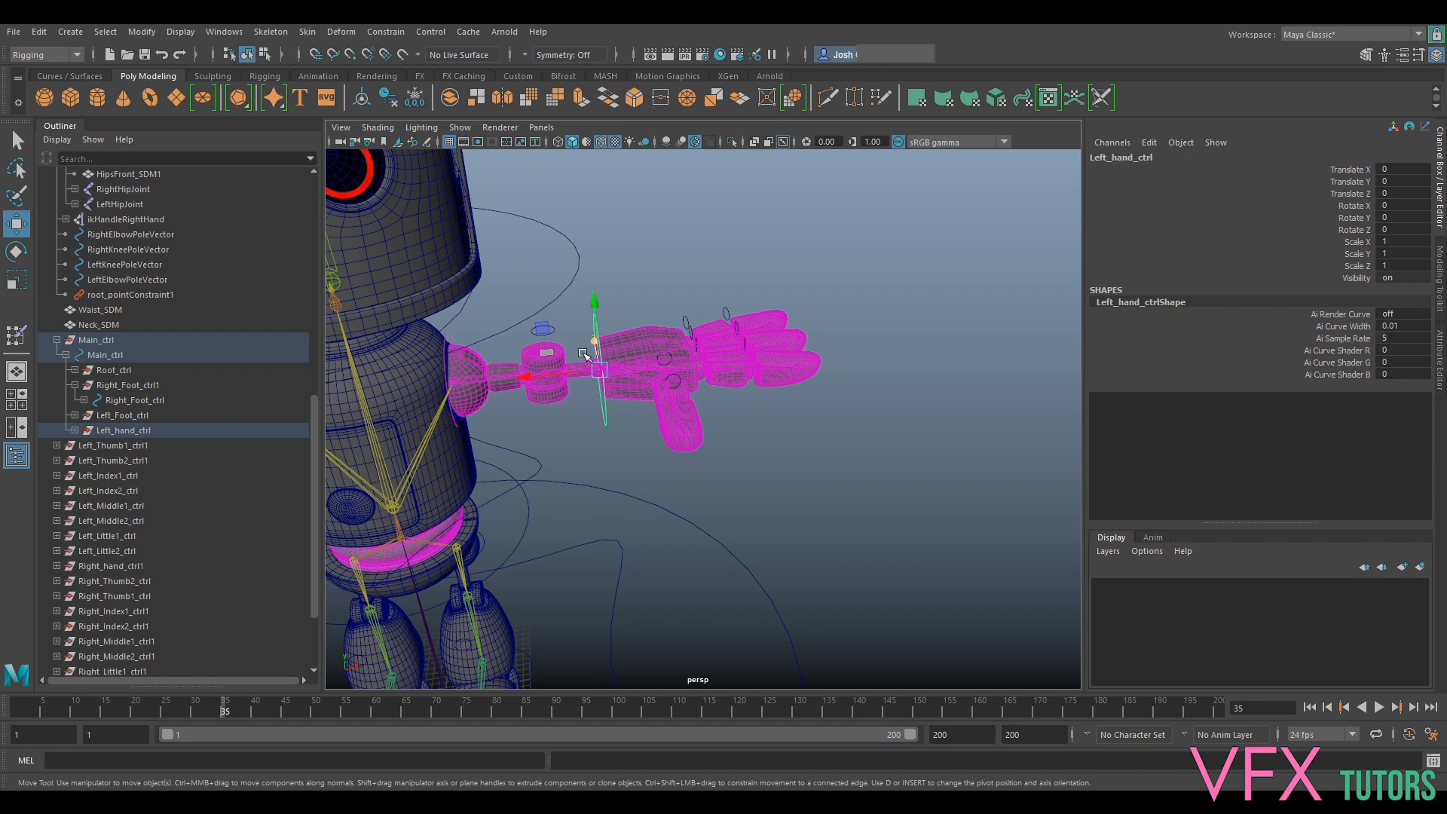
drag(785, 517, 738, 556)
alt+drag(724, 449, 761, 440)
scroll(760, 439, up, 5)
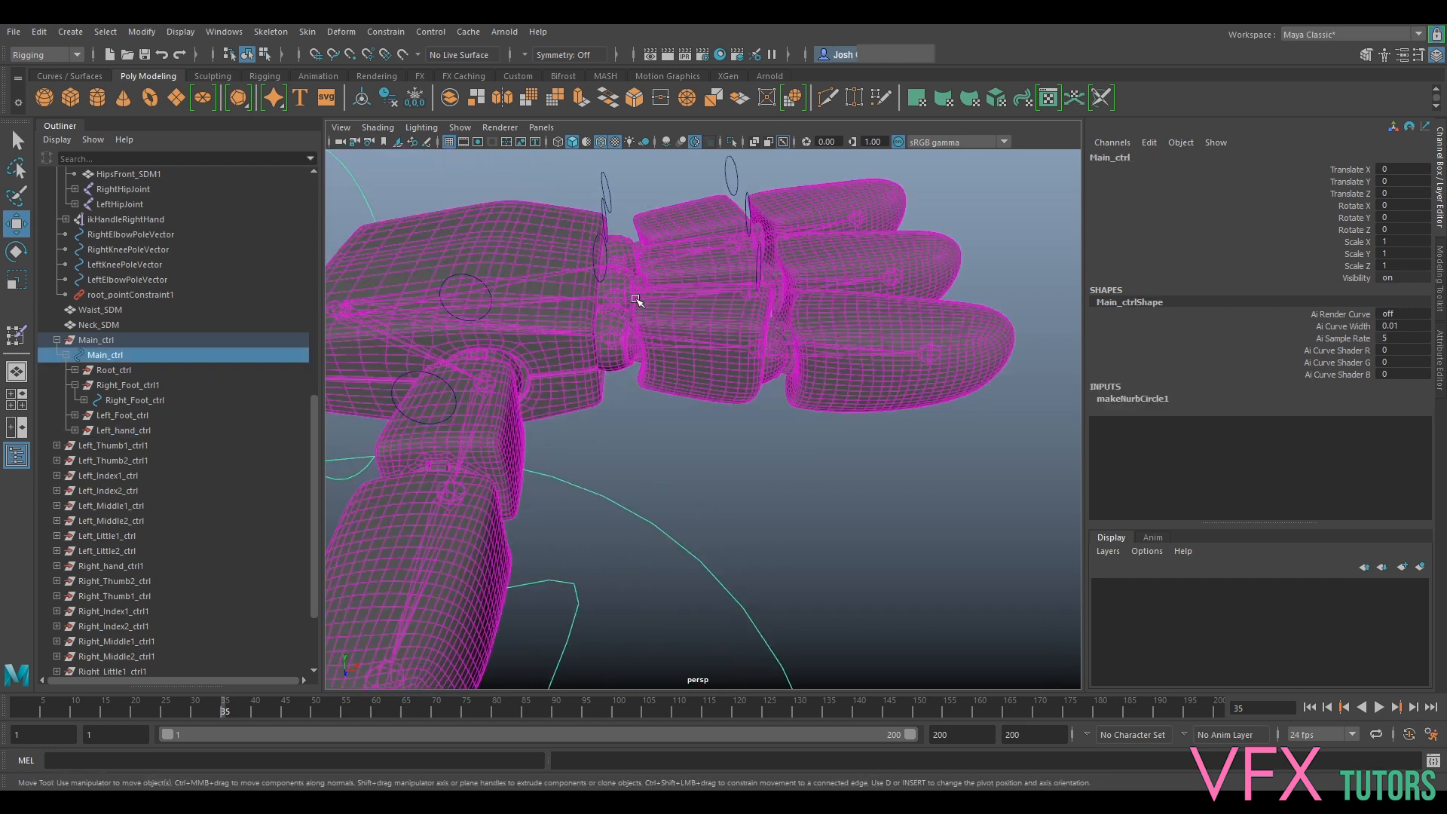
alt+drag(565, 377, 752, 374)
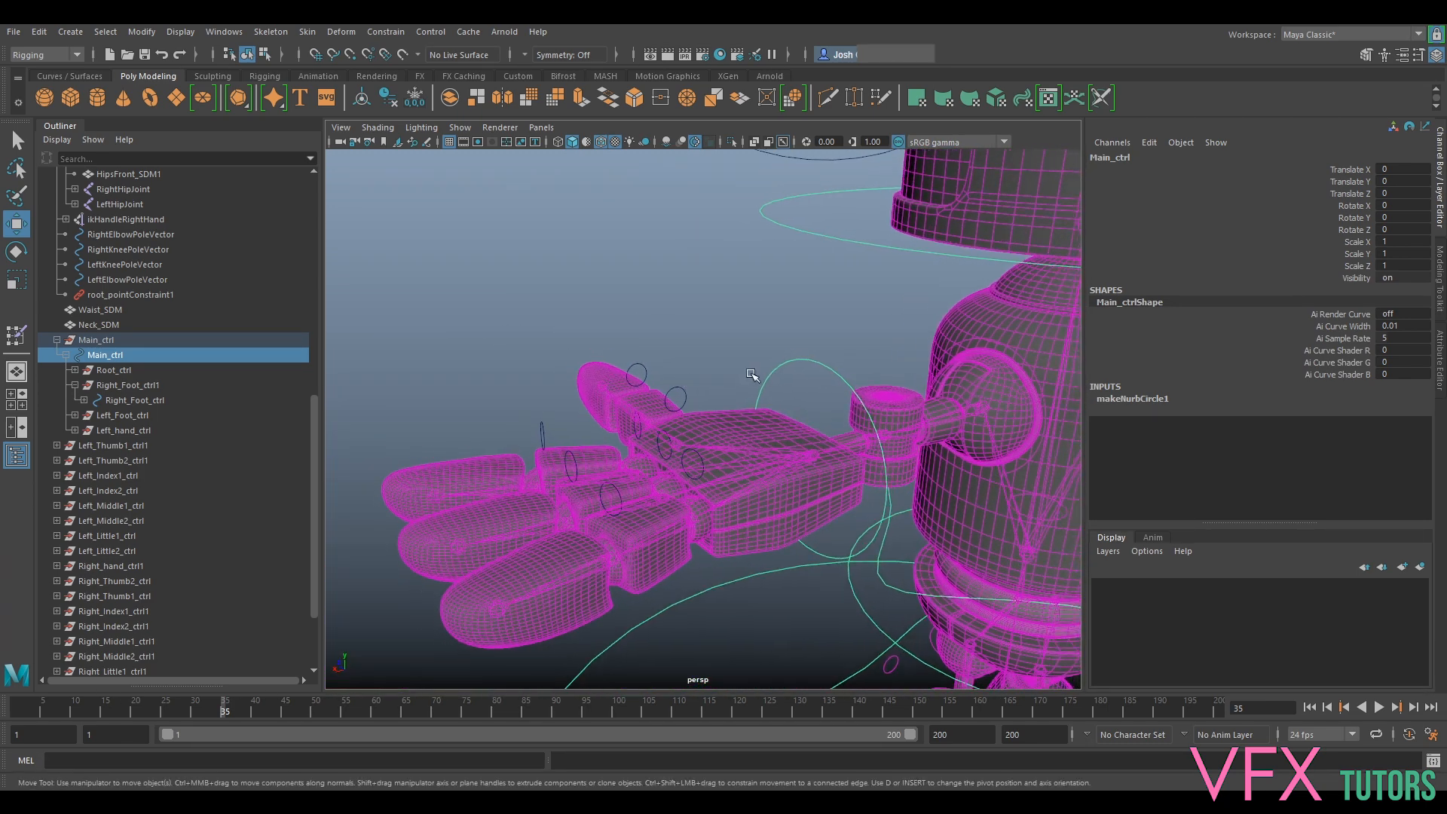
click(768, 379)
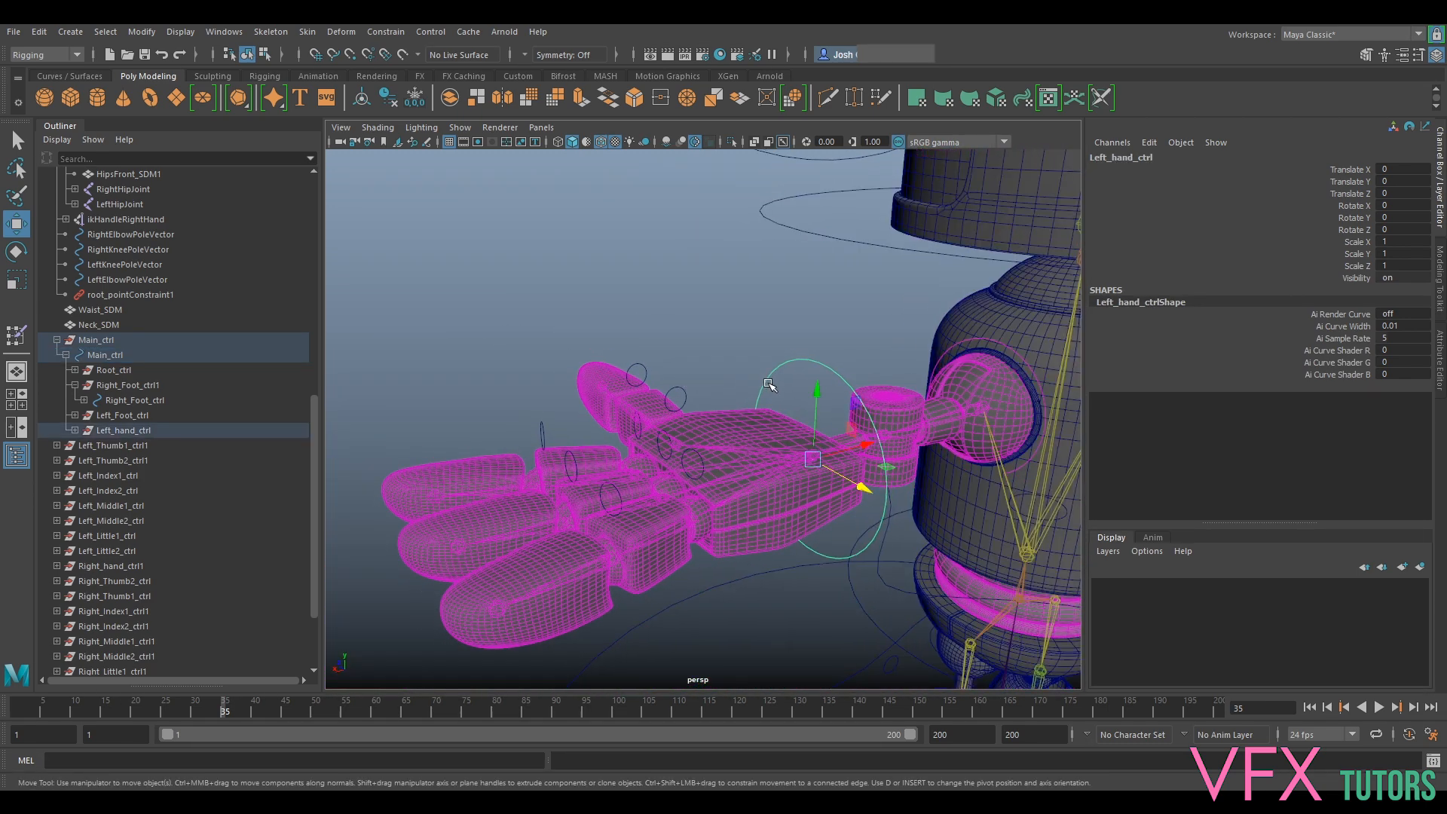
Examine the left hand's control groups by selecting them one by one from Left_hand_ctrl through Left_Little2_ctrl
click(130, 431)
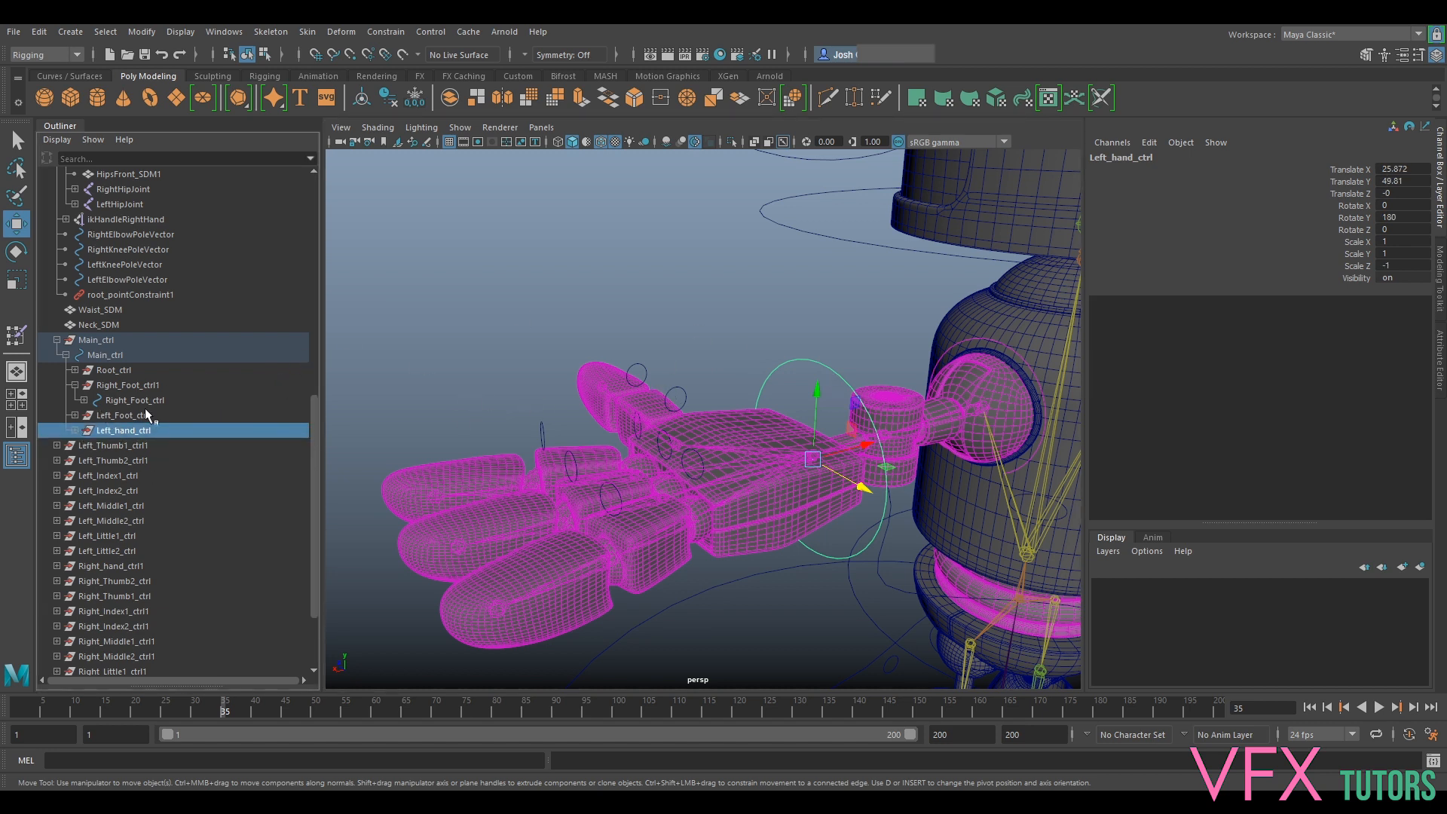
shift+click(120, 445)
shift+click(114, 460)
shift+click(107, 475)
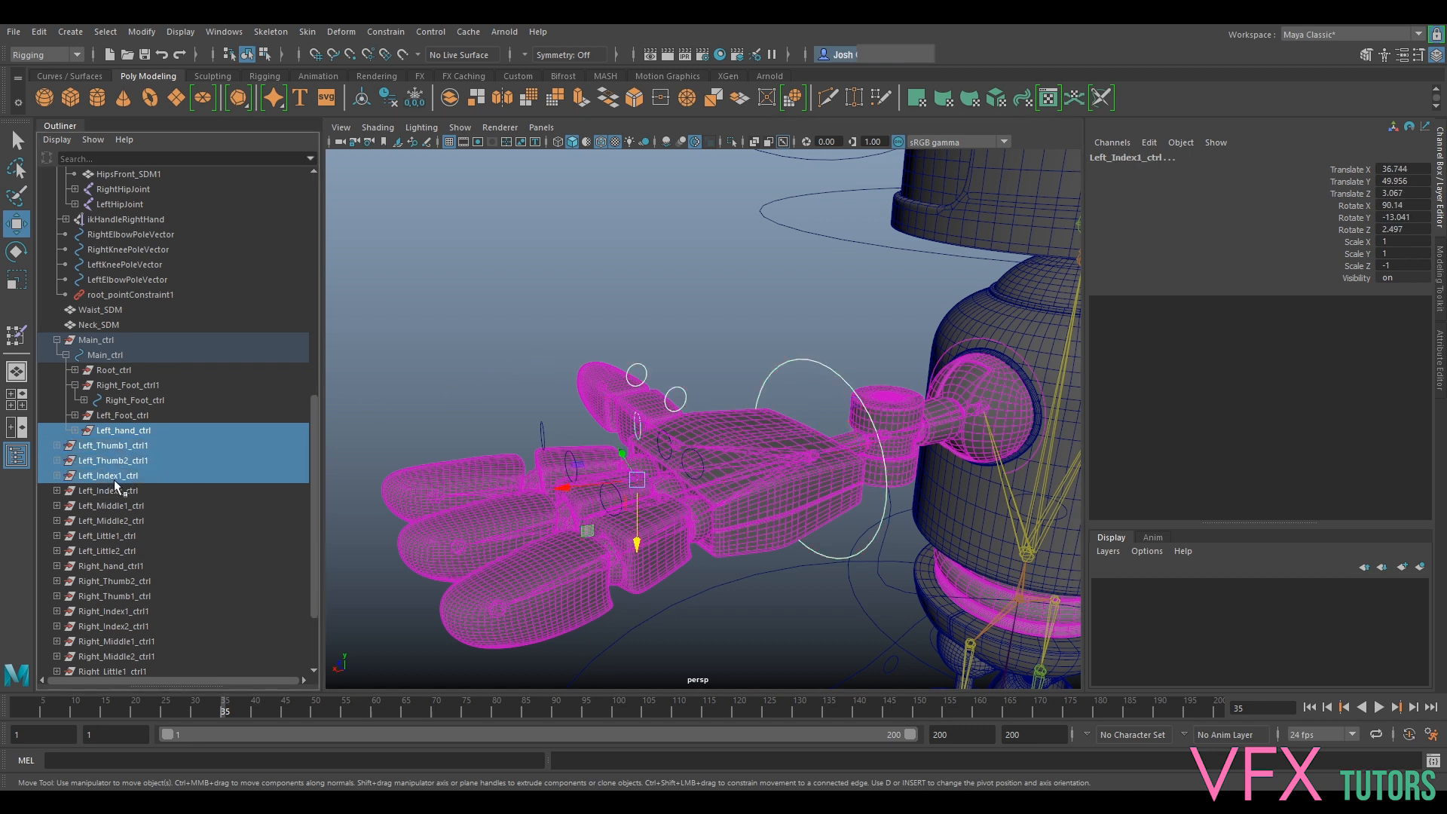
shift+click(118, 490)
shift+click(114, 505)
shift+click(111, 520)
shift+click(108, 536)
shift+click(106, 551)
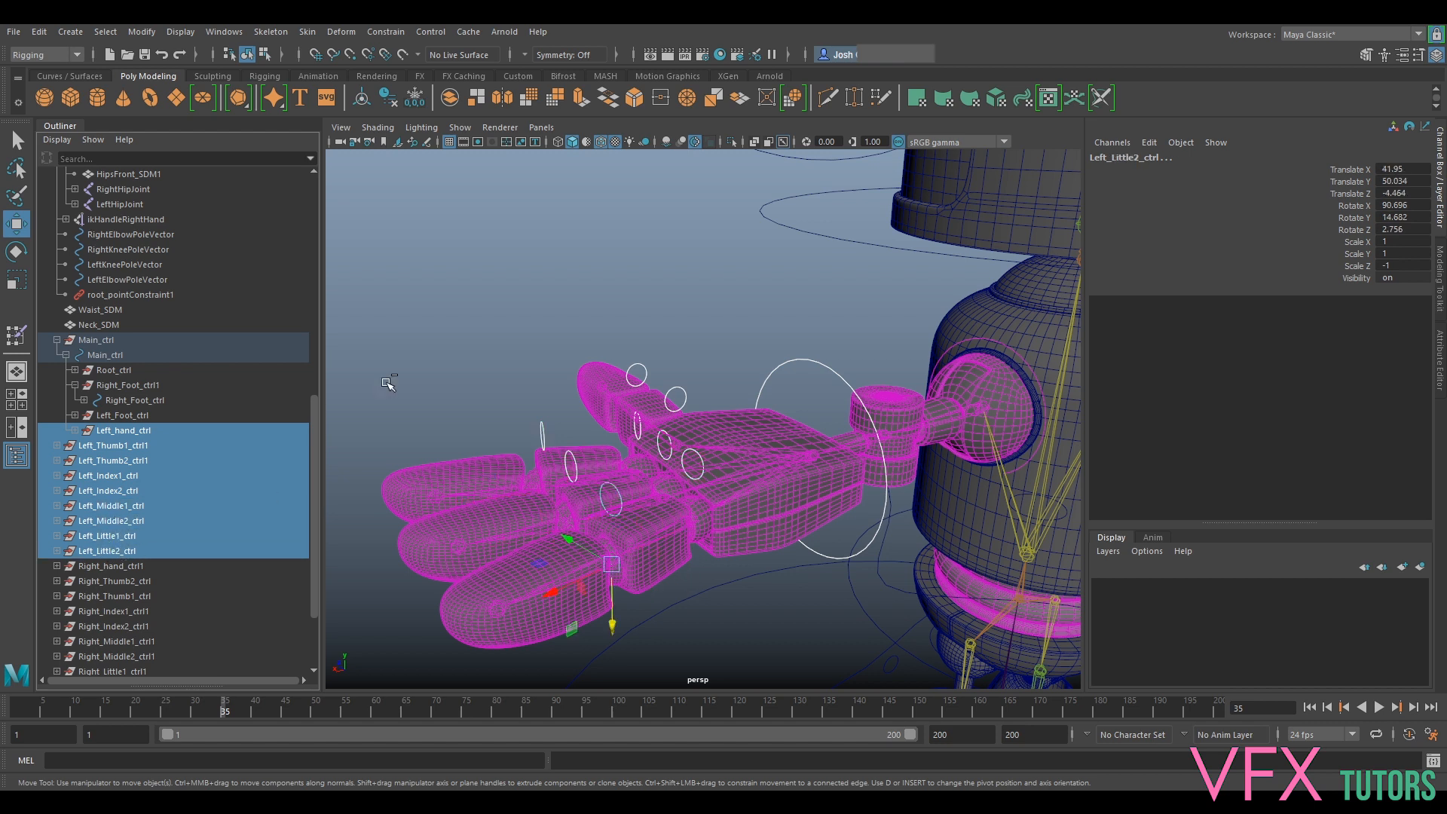
Parent the left thumb, index, middle and little finger control groups under the Left_hand_ctrl curve
click(130, 447)
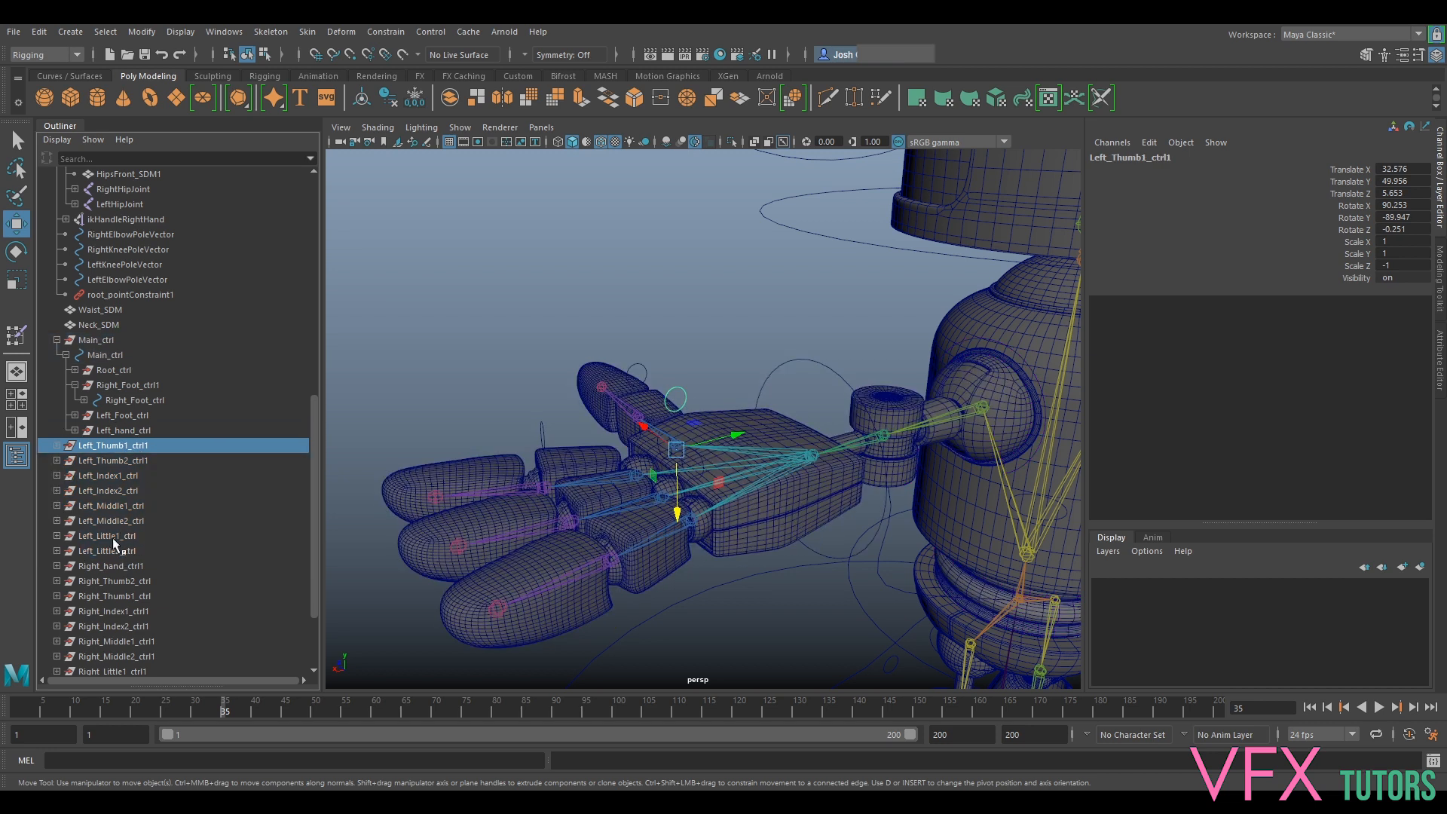
shift+click(117, 551)
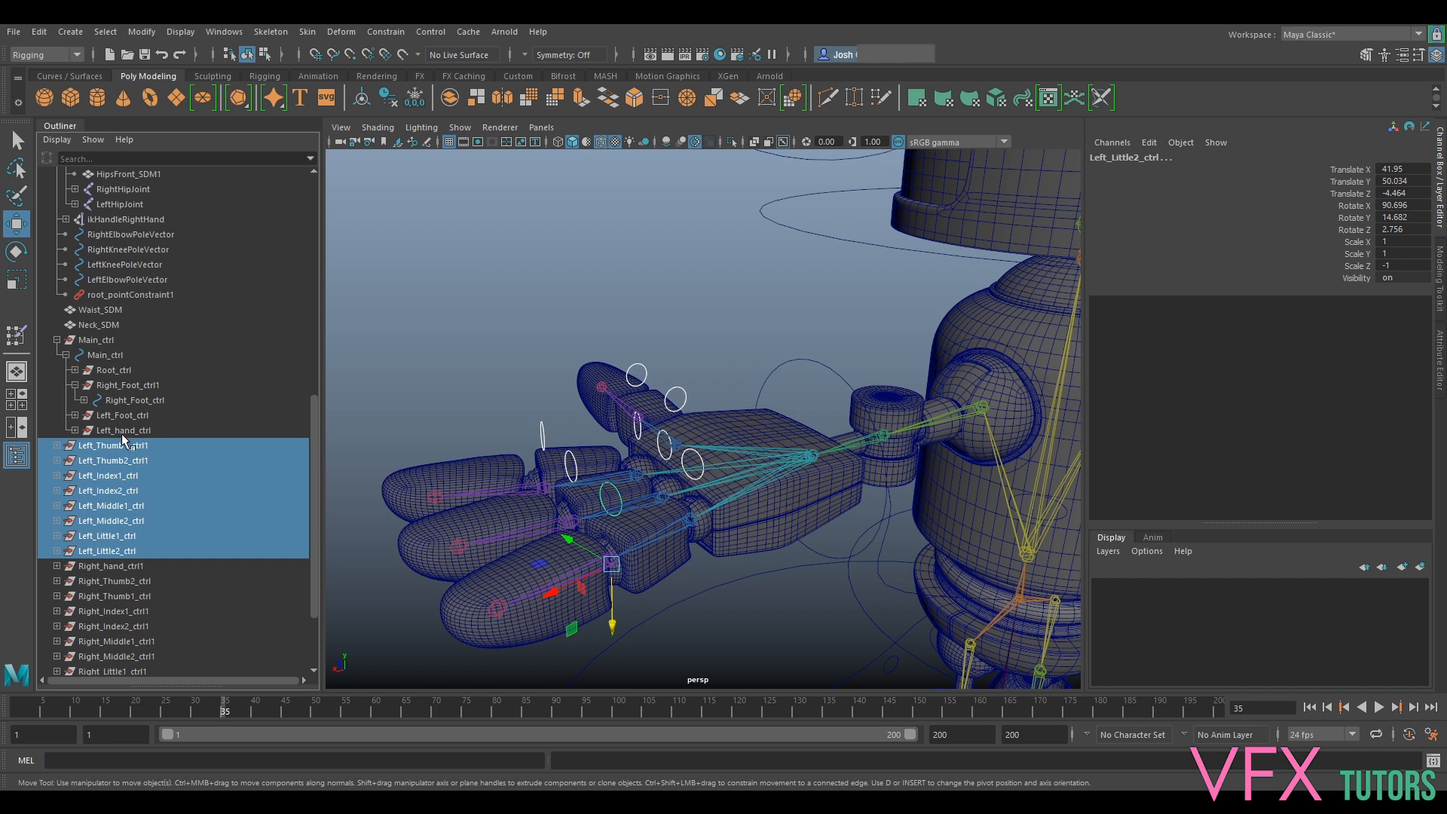
drag(121, 448, 121, 434)
middle_drag(120, 433, 124, 443)
key(ctrl+z)
click(75, 431)
Test the parented finger controls by rotating the Left_hand_ctrl curve, and undo the rotation
click(137, 446)
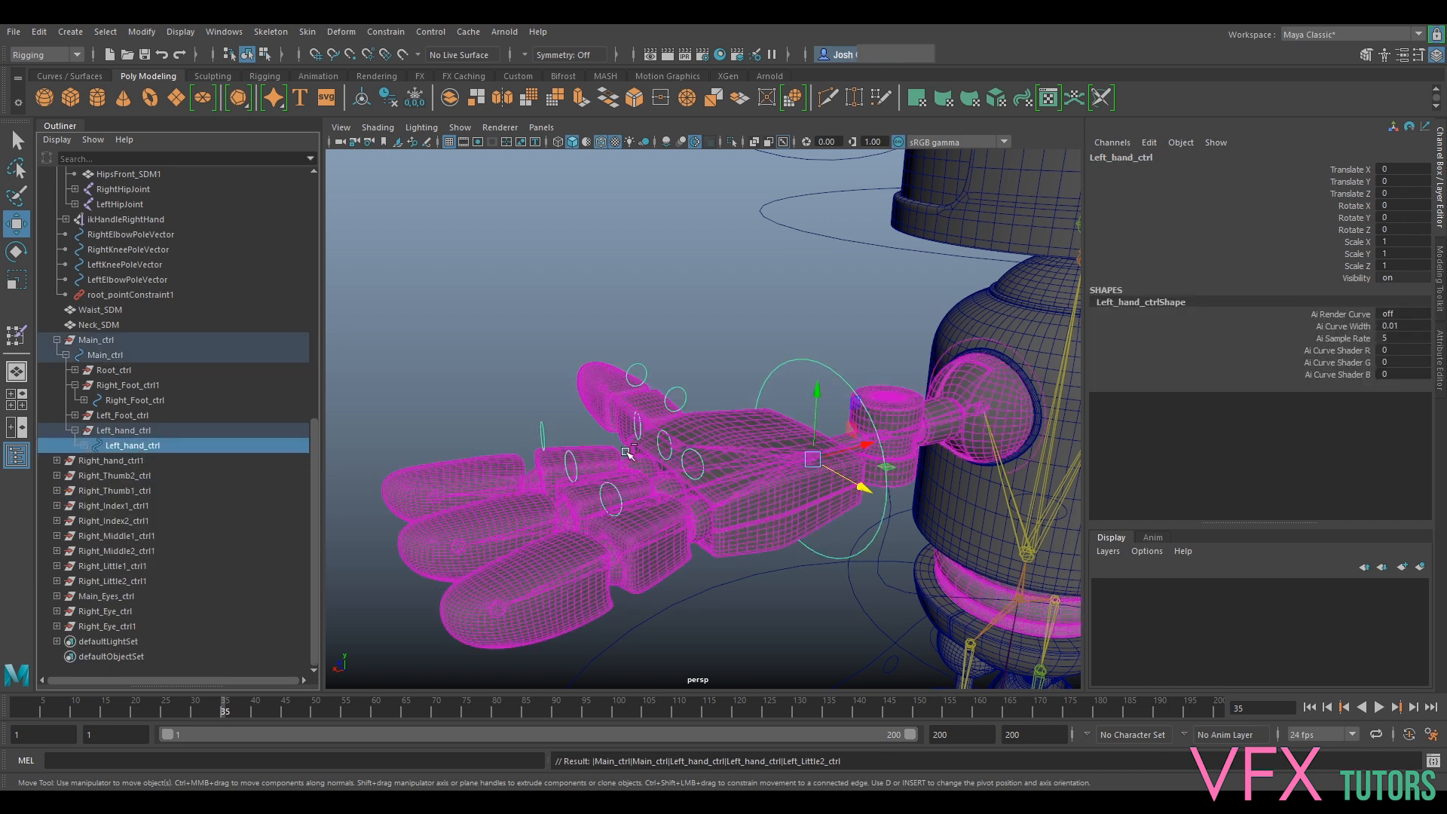
key(e)
drag(774, 427, 787, 424)
key(ctrl+z)
Expand the left hand hierarchy to the Left_Thumb1_ctrl curve and hide polygons in the viewport
click(84, 444)
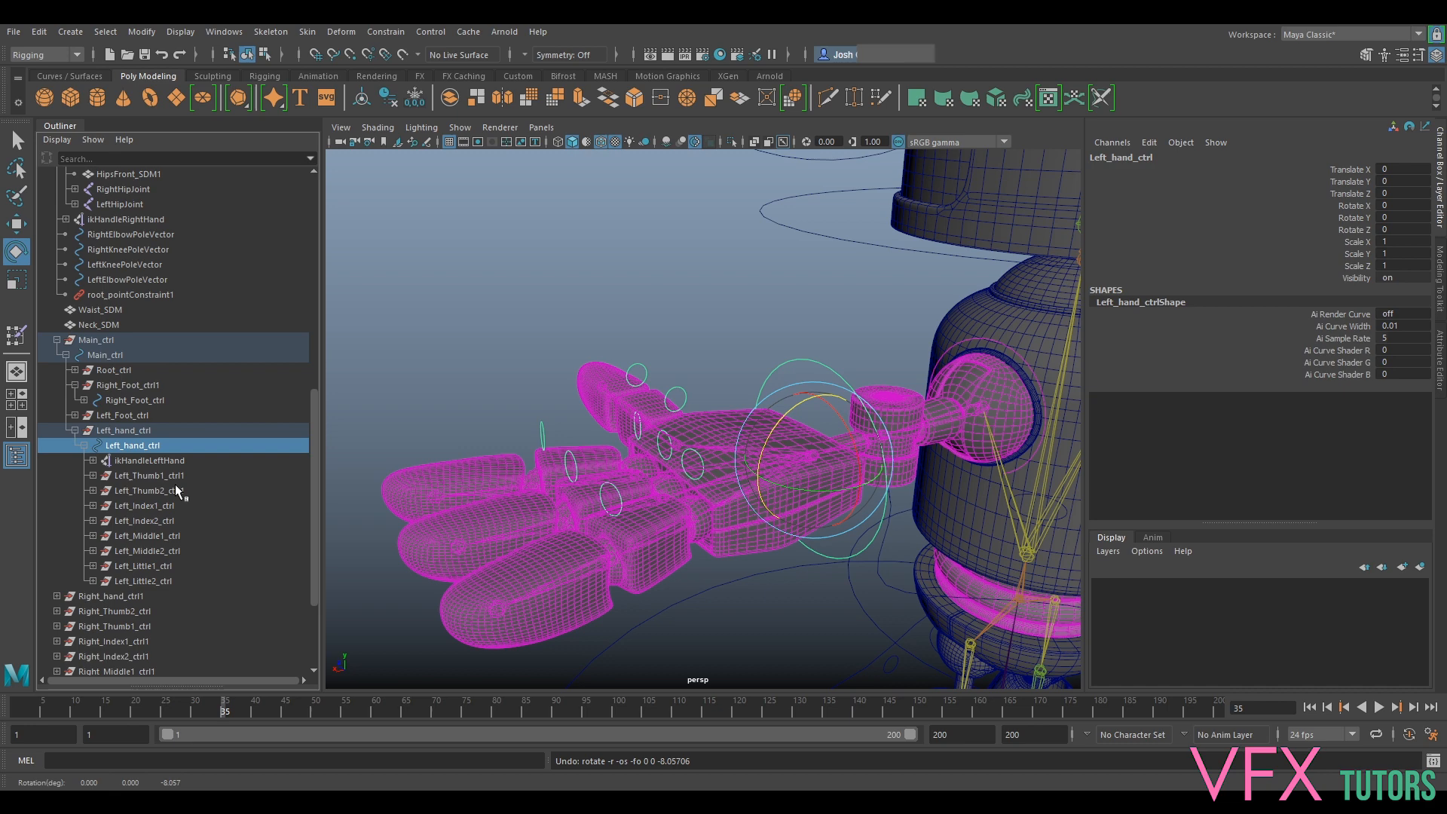
click(134, 476)
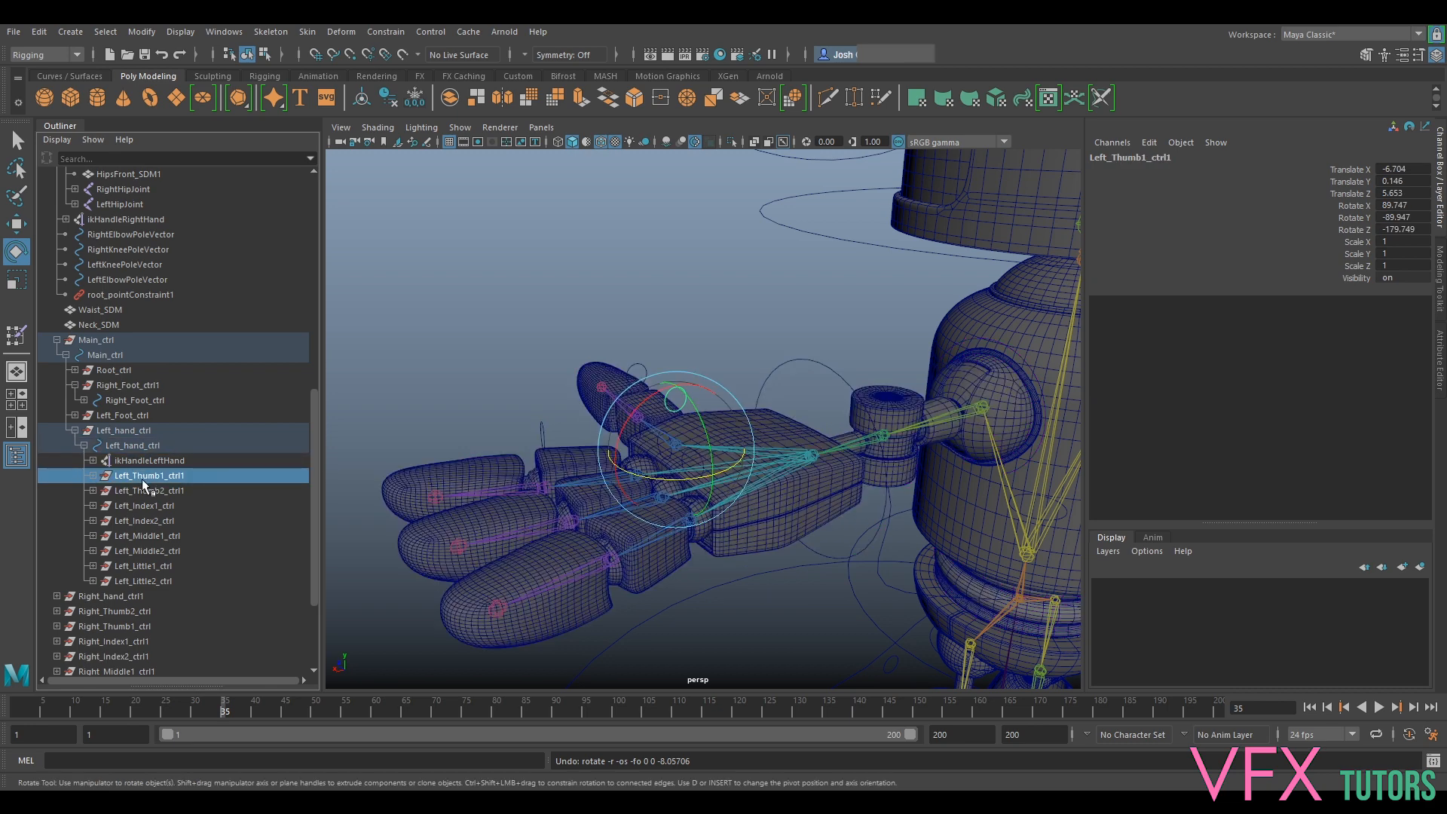
mouse_move(570, 428)
alt+mouse_down()
mouse_move(633, 422)
mouse_move(601, 404)
mouse_move(580, 422)
alt+mouse_up()
scroll(601, 404, up, 3)
alt+middle_drag(580, 424, 527, 460)
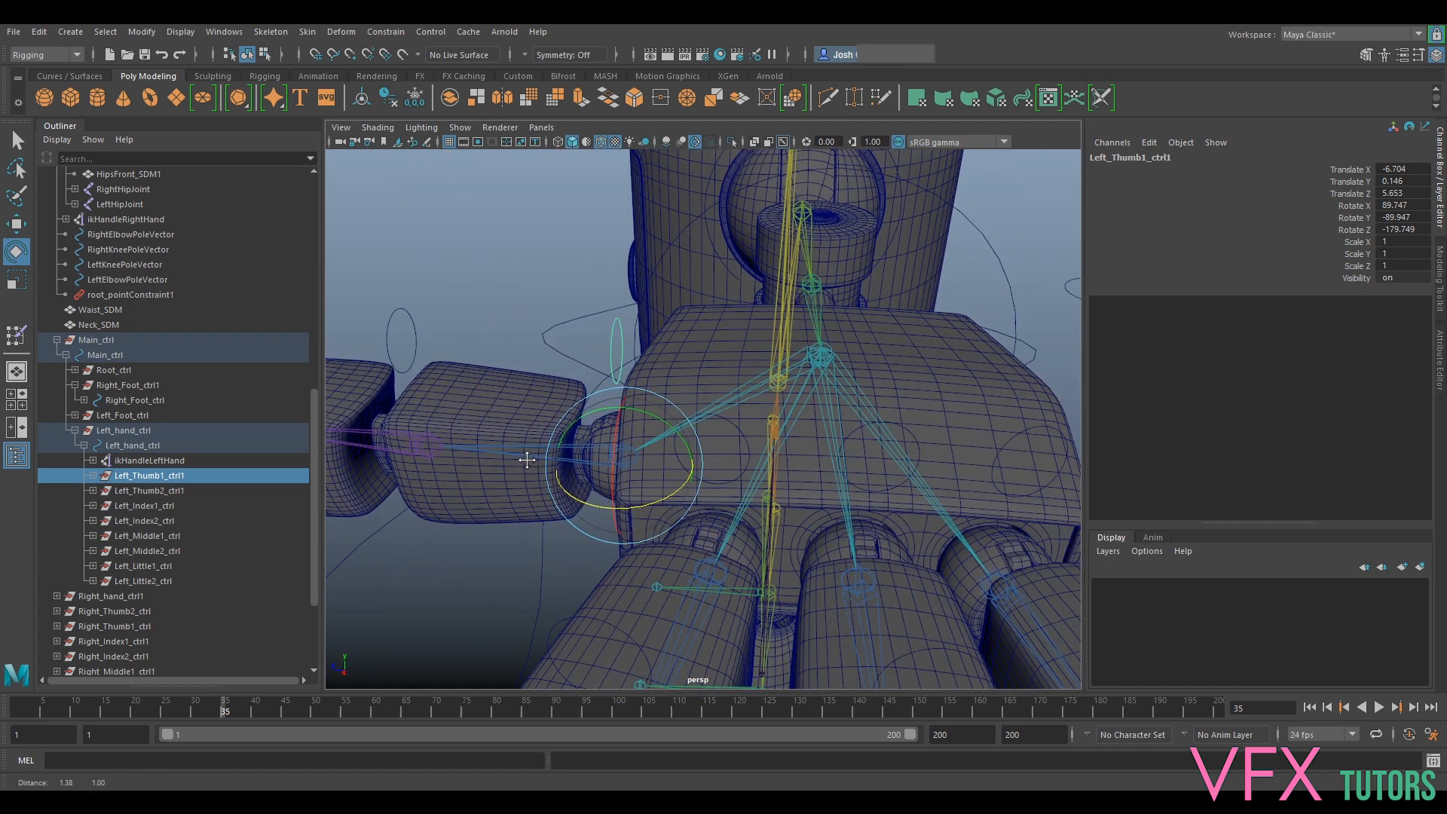
click(92, 475)
click(161, 490)
alt+drag(550, 422, 567, 426)
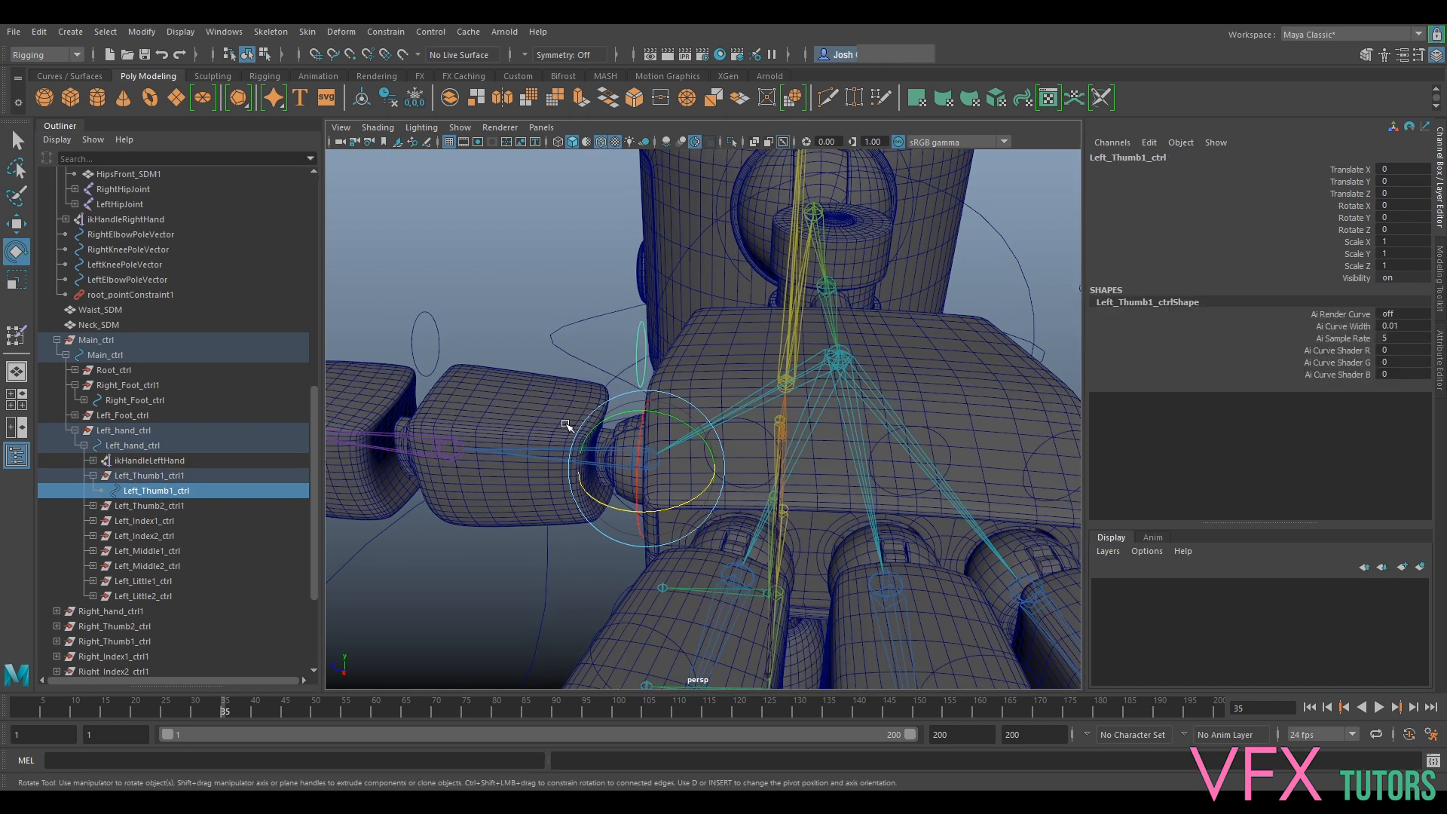
click(460, 127)
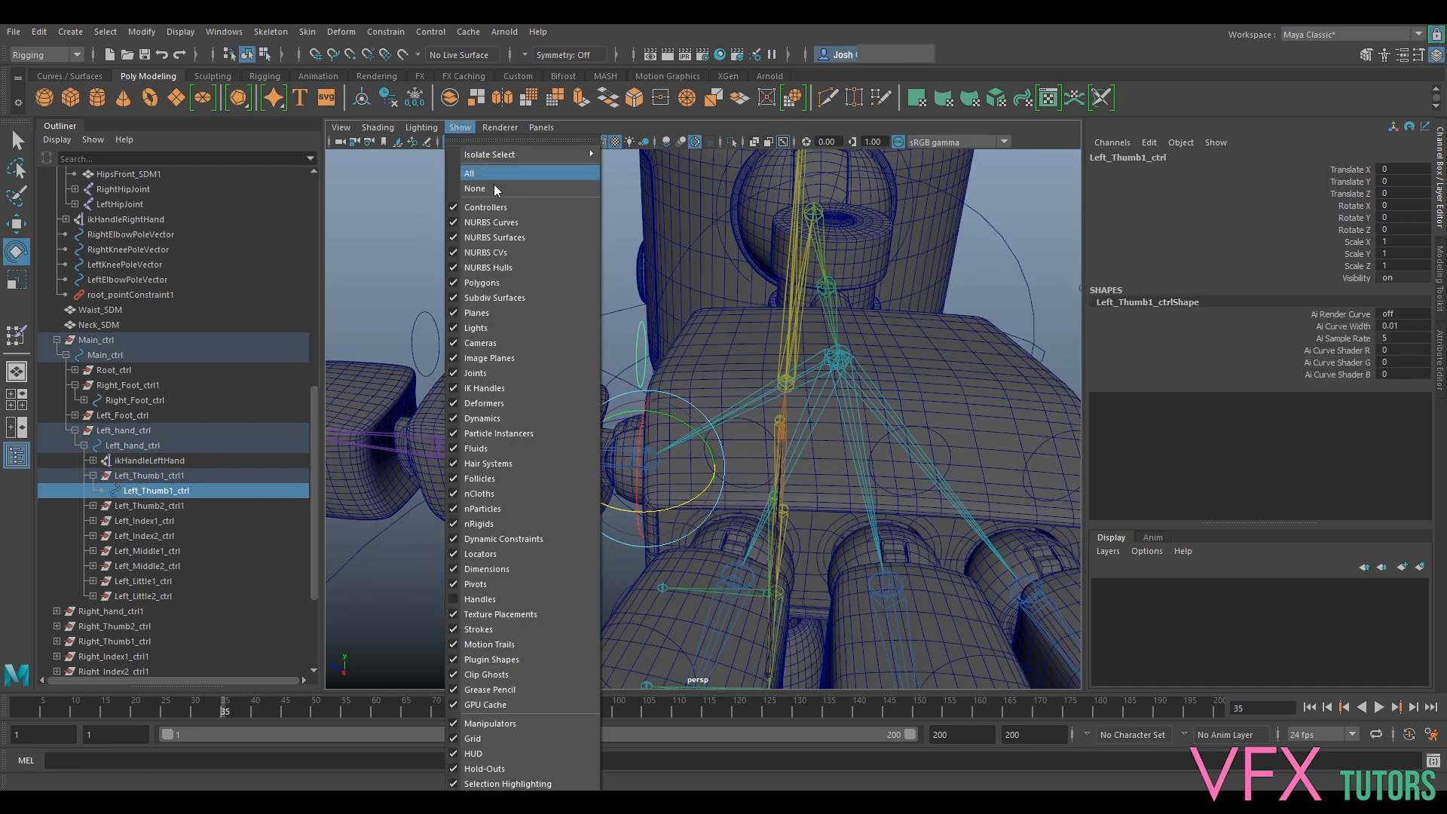
click(500, 281)
Orient-constrain LeftThumb1Joint to the Left_Thumb1_ctrl curve
alt+drag(528, 355, 573, 351)
click(670, 360)
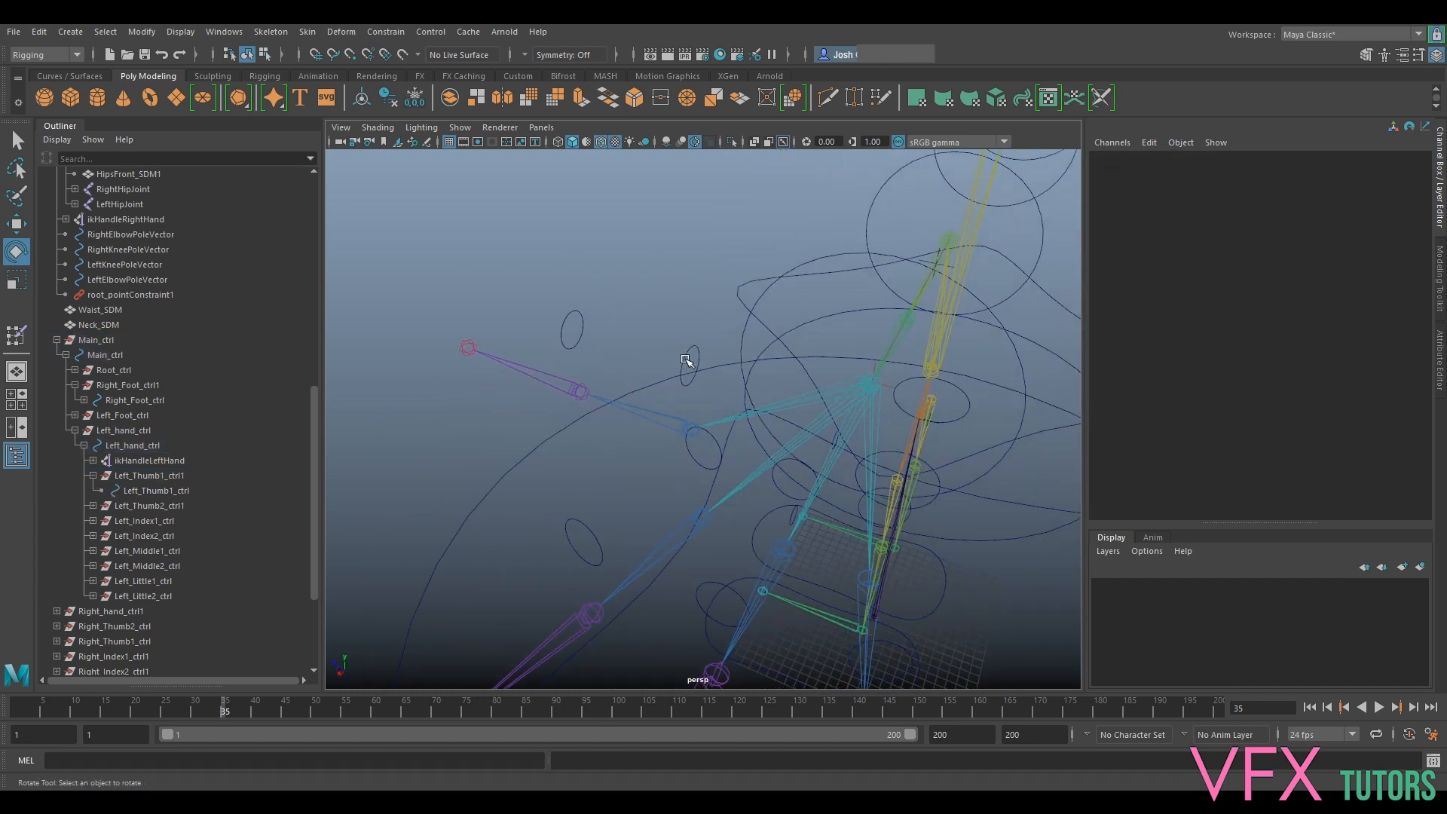
click(687, 362)
key(q)
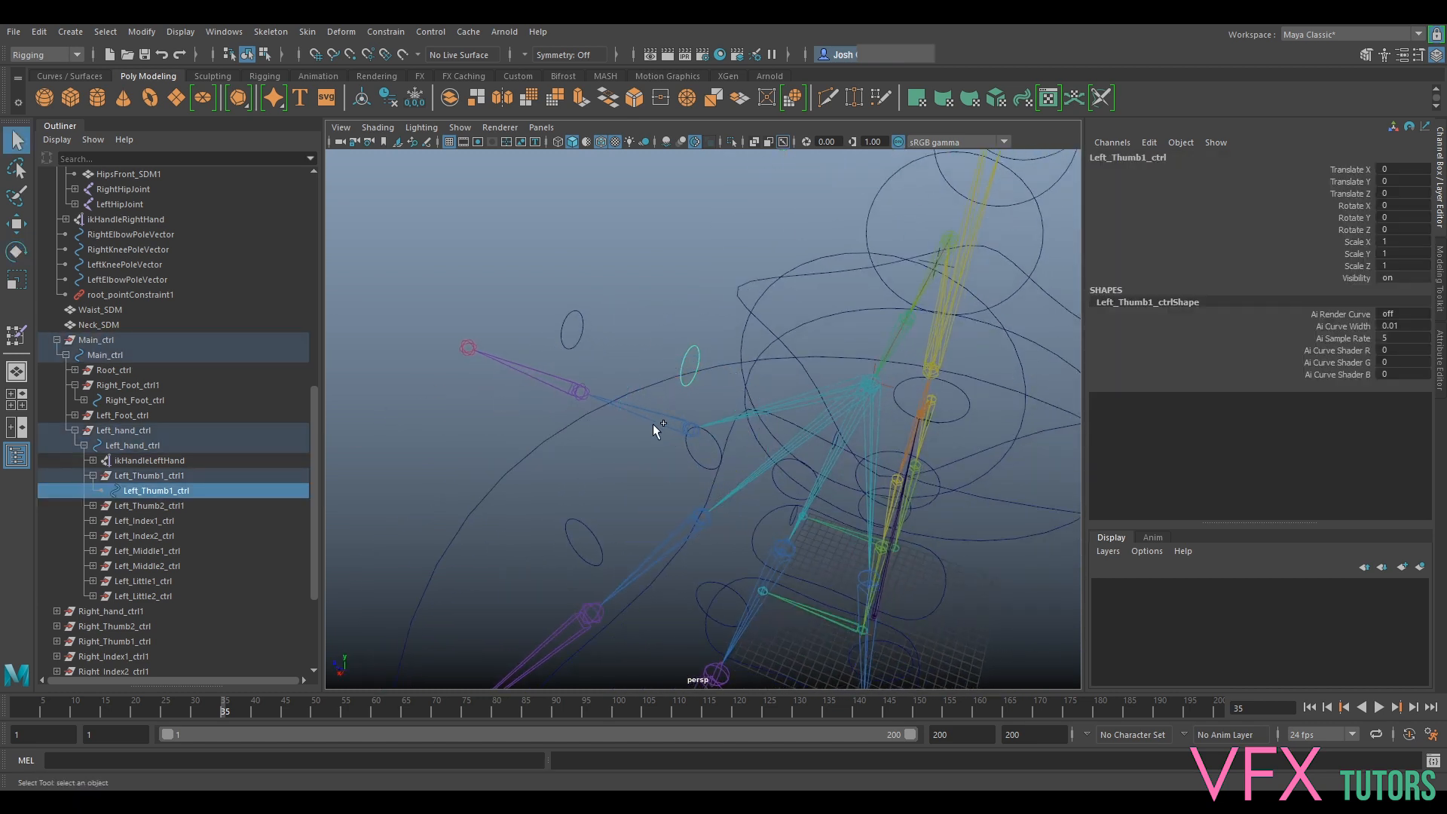
click(659, 419)
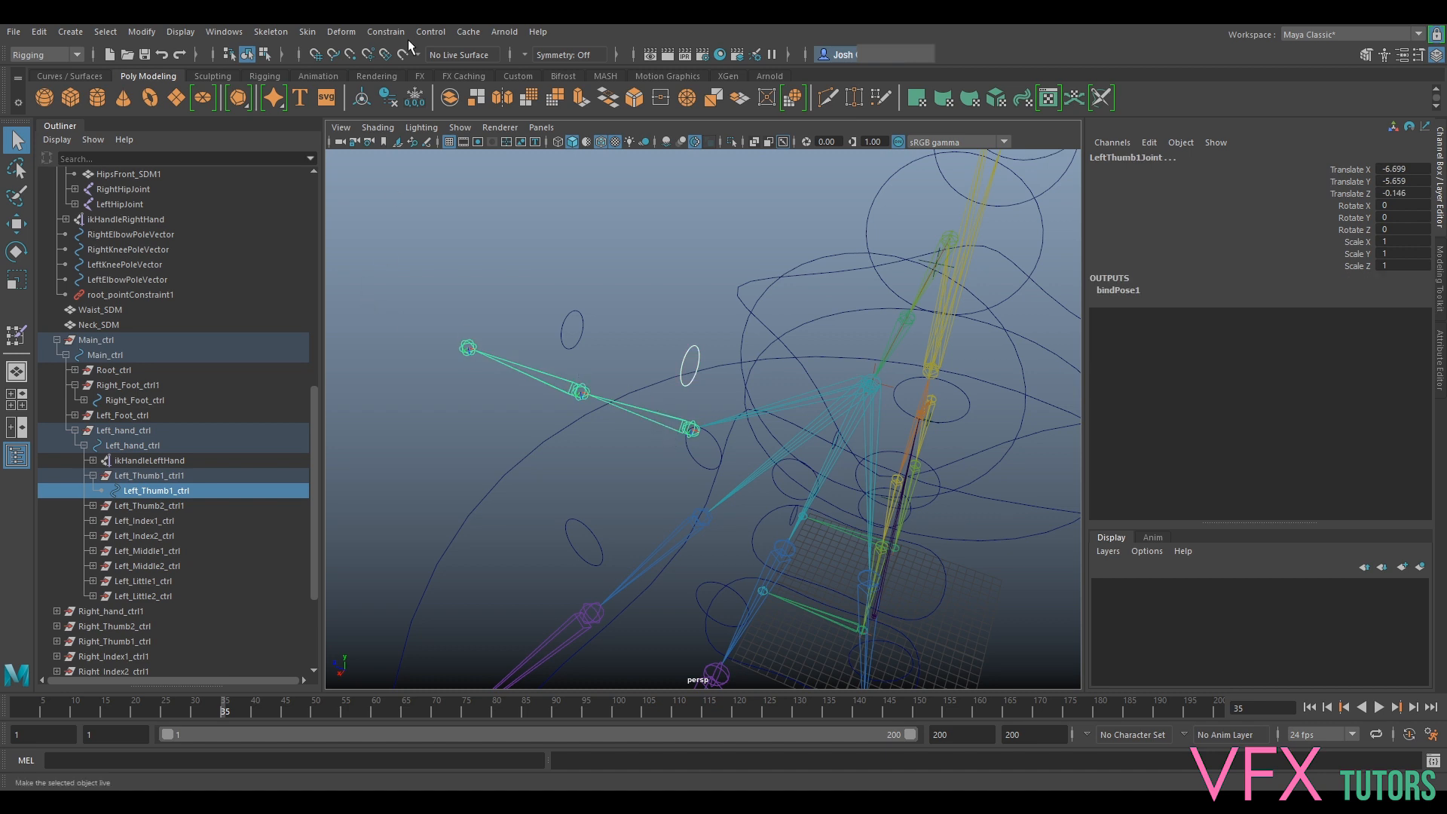
click(689, 359)
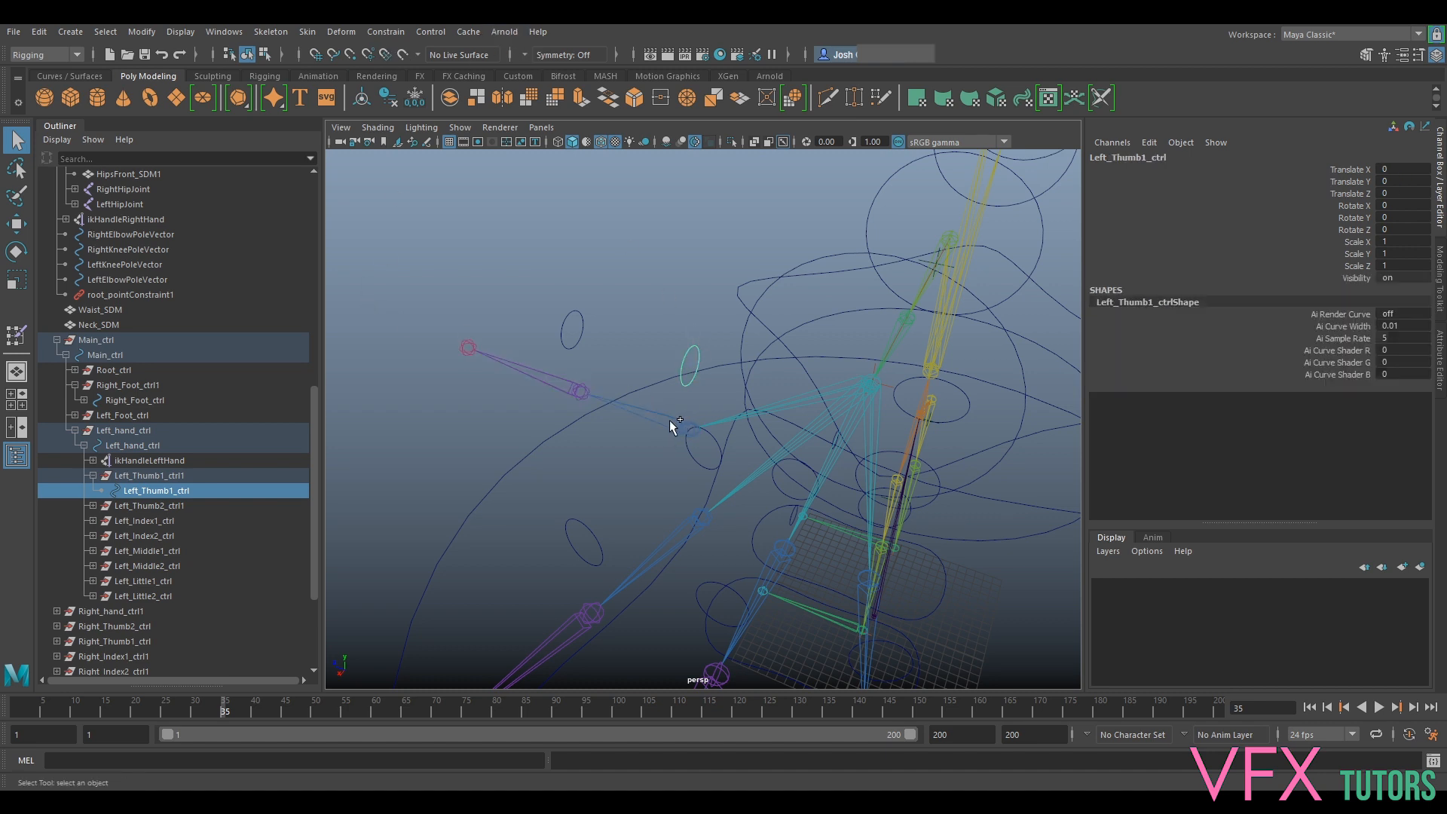
shift+click(673, 424)
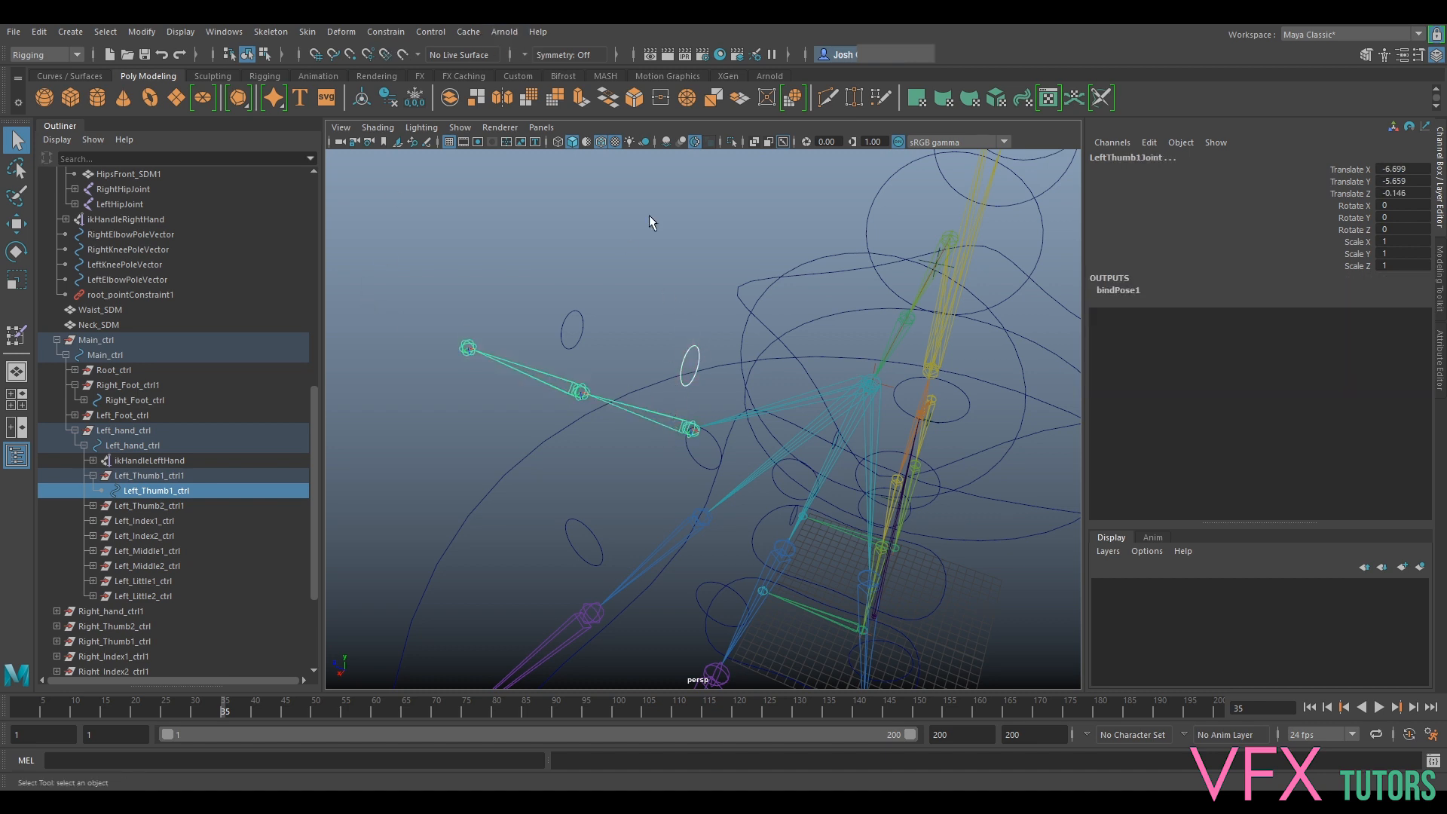
click(388, 32)
click(418, 98)
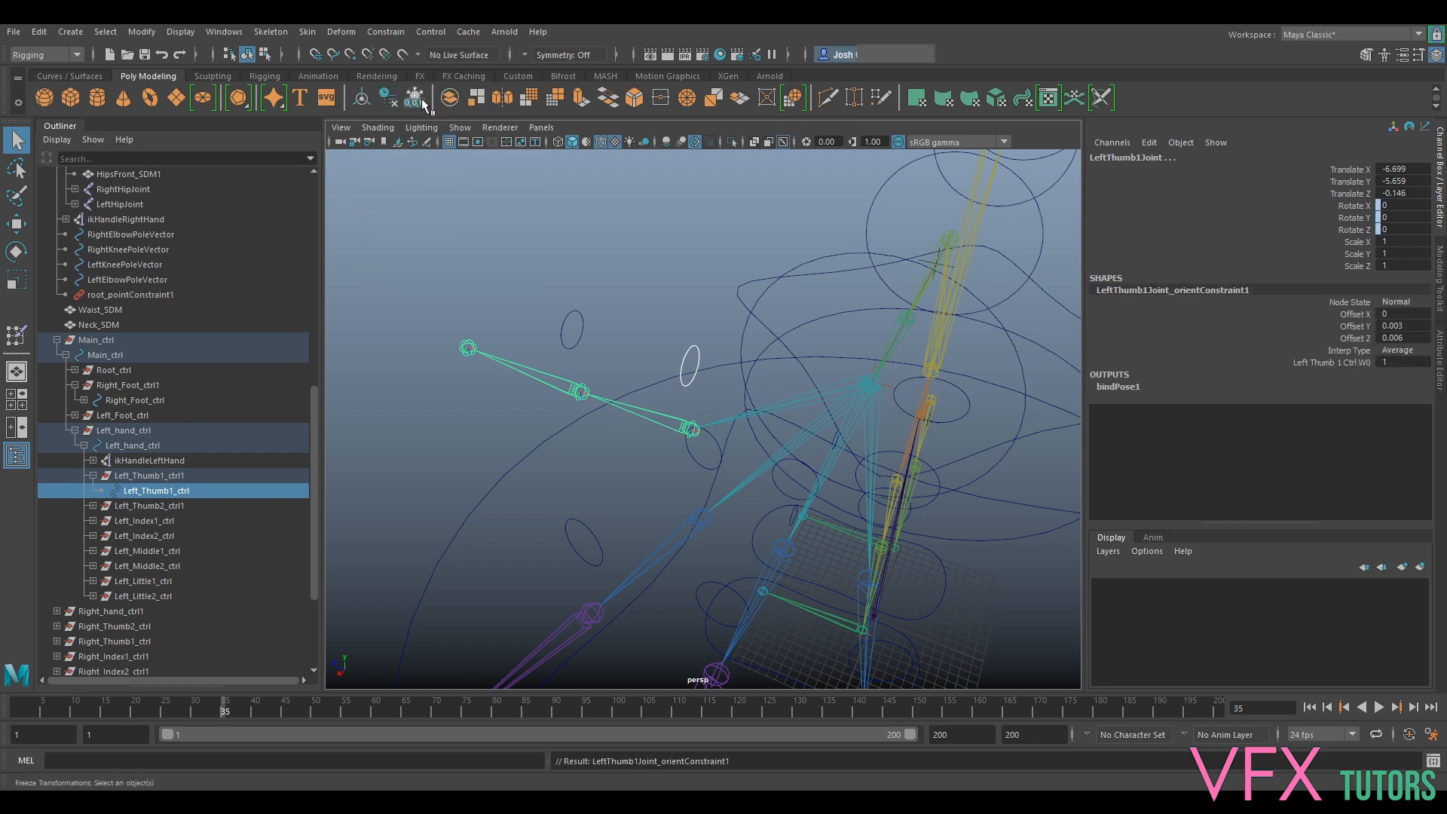
Test the first thumb joint by rotating the Left_Thumb1_ctrl curve, and undo the rotation
click(699, 352)
key(e)
mouse_move(698, 349)
mouse_down()
mouse_move(716, 383)
mouse_move(692, 355)
mouse_up()
alt+drag(542, 289, 596, 291)
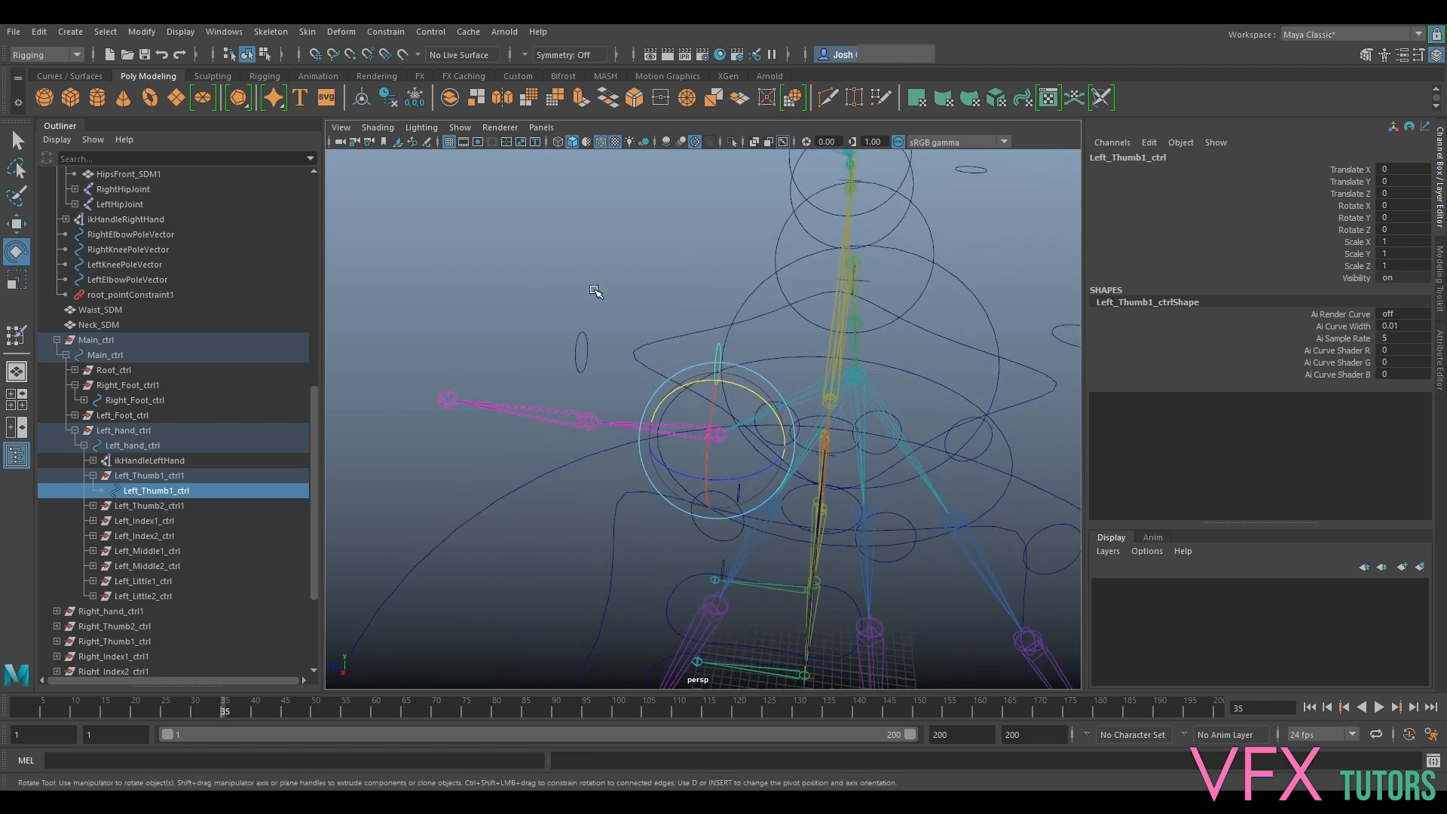
Parent the Left_Thumb2_ctrl1 group under the Left_Thumb1_ctrl curve
click(582, 359)
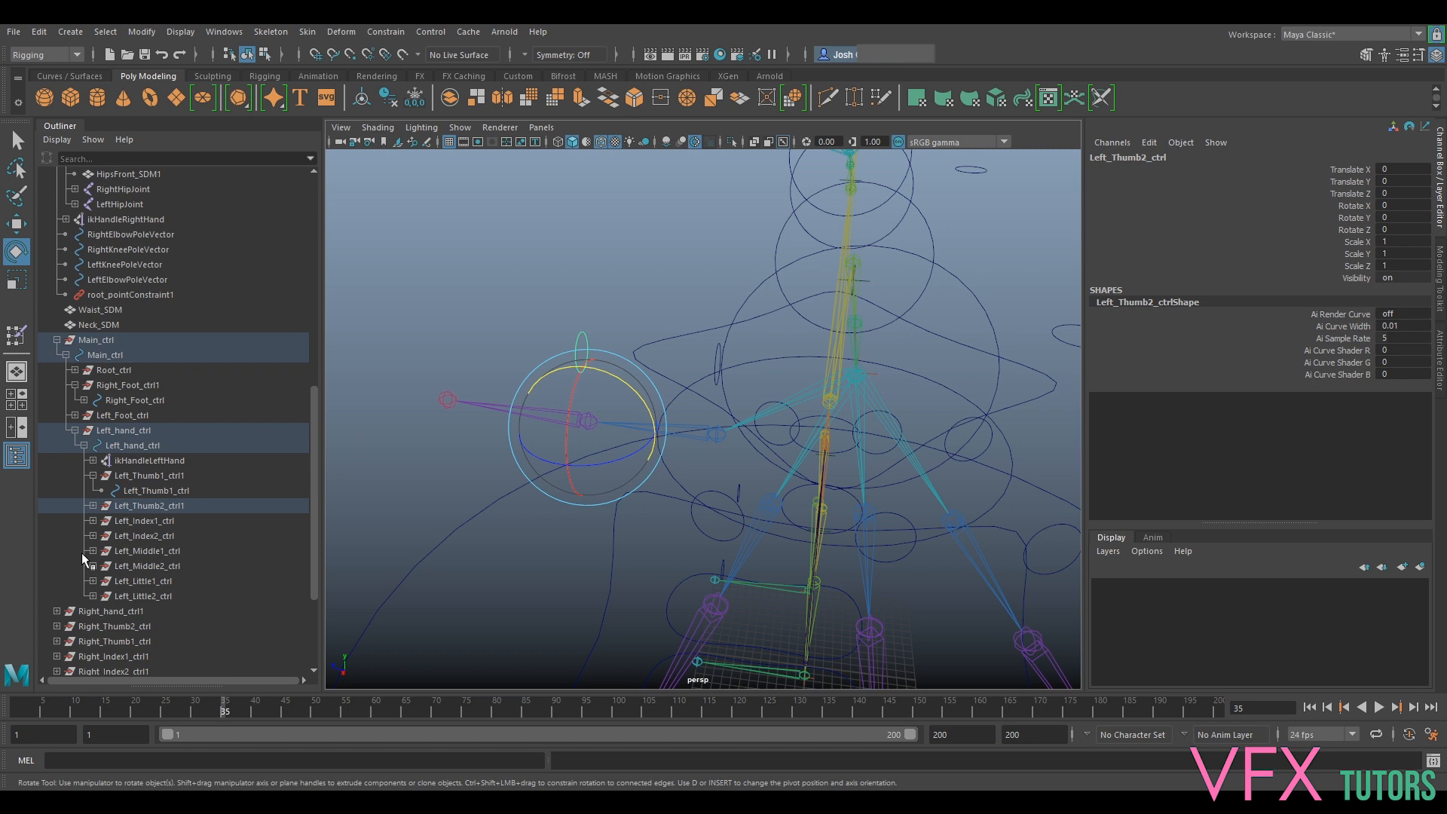
click(148, 506)
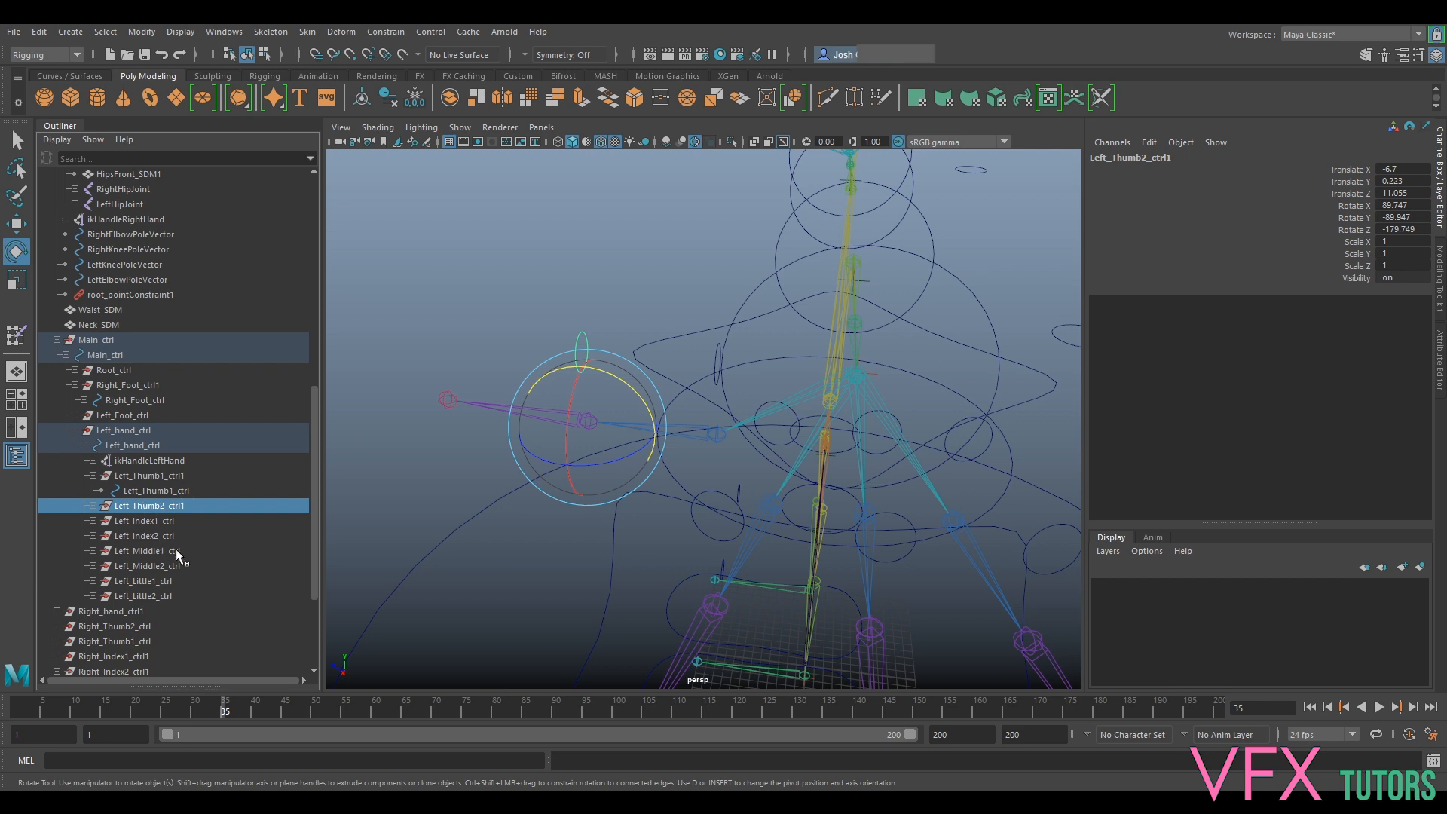
drag(146, 510, 153, 493)
Test the new thumb hierarchy by rotating the Left_Thumb1_ctrl curve about 26 degrees on Y, and undo it
click(155, 490)
drag(734, 387, 594, 420)
key(ctrl+z)
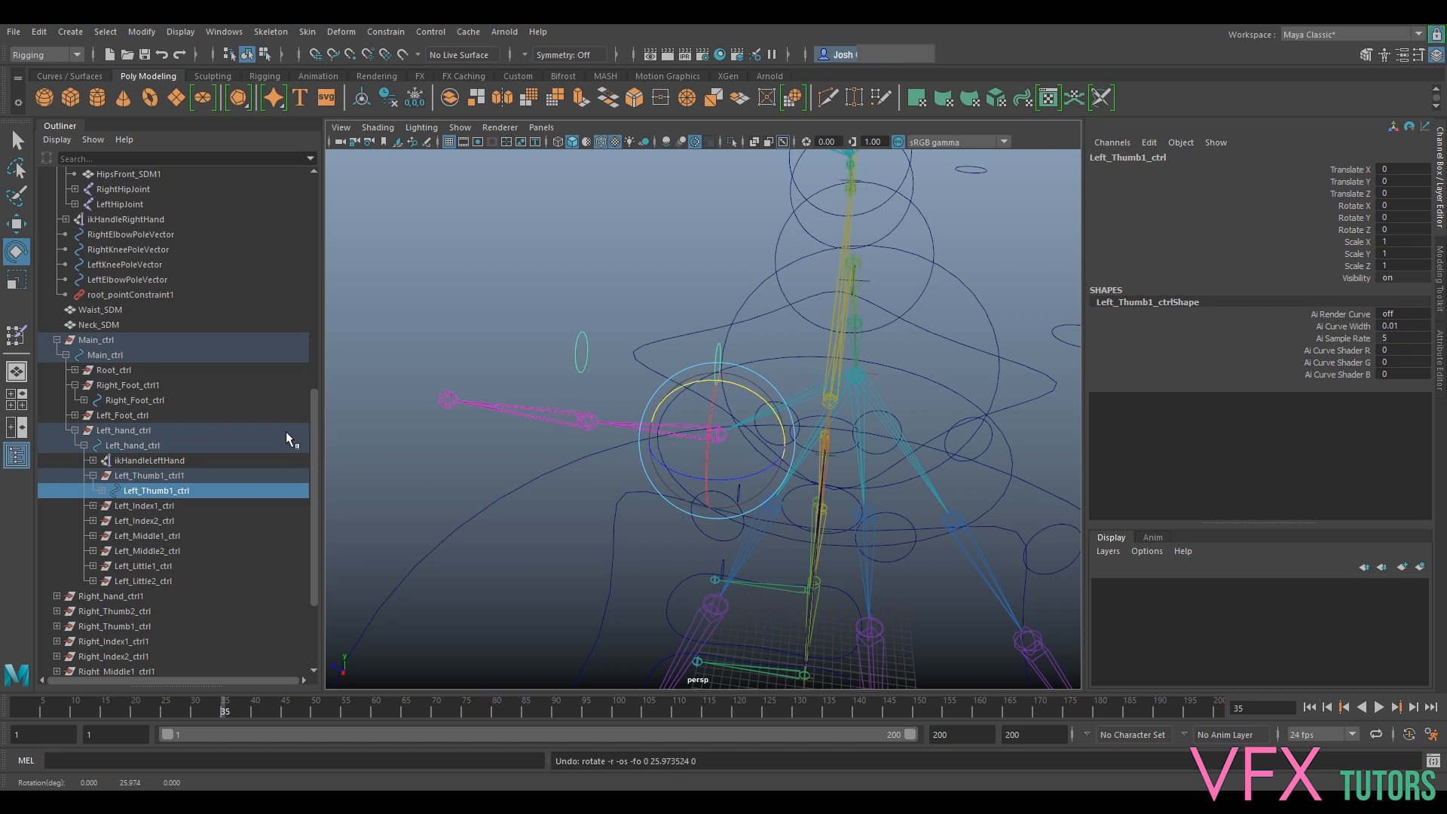
Orient-constrain LeftThumb2Joint to the Left_Thumb2_ctrl curve
click(101, 492)
click(111, 506)
click(173, 521)
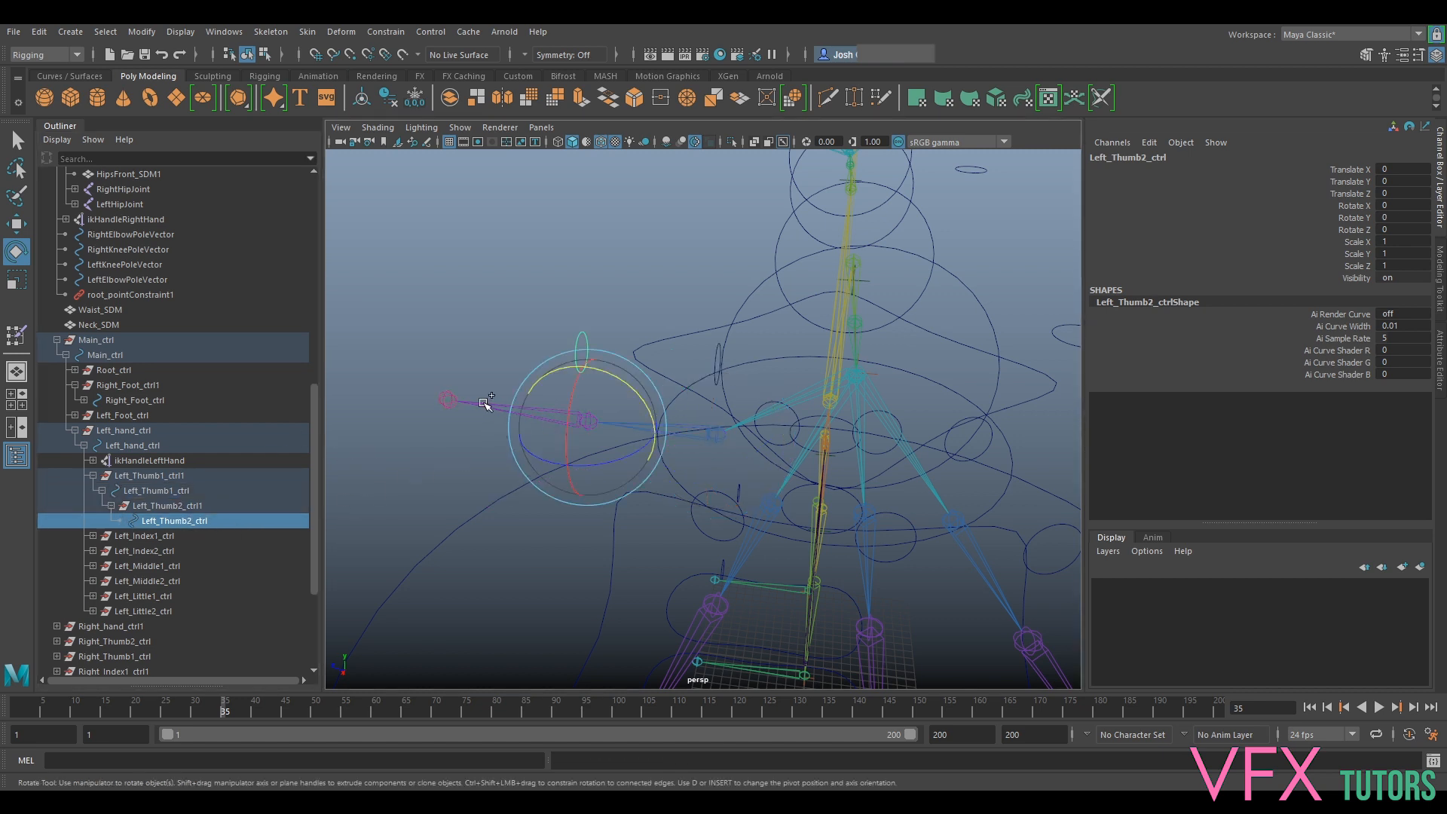
shift+click(485, 404)
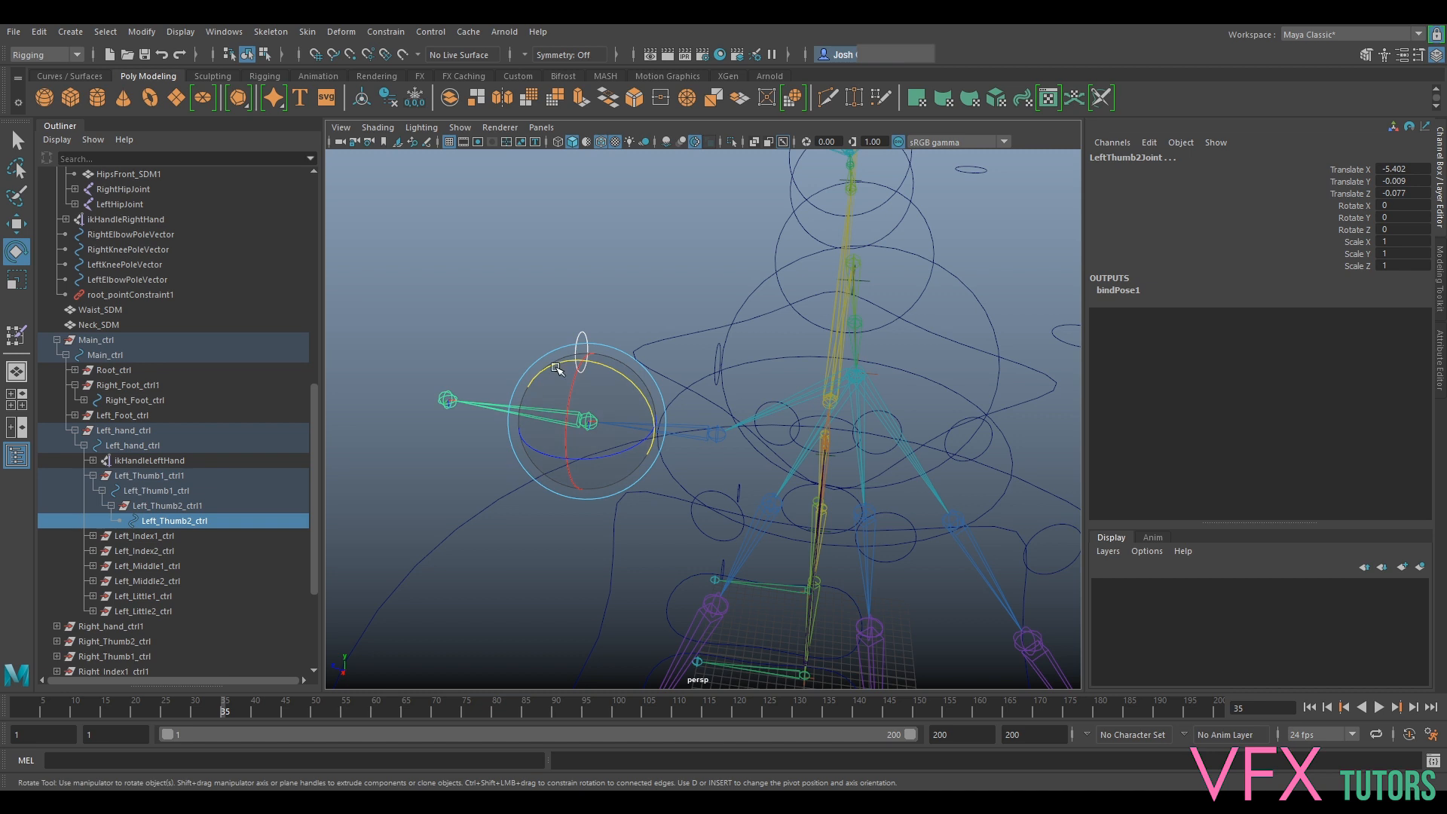
click(409, 34)
click(421, 101)
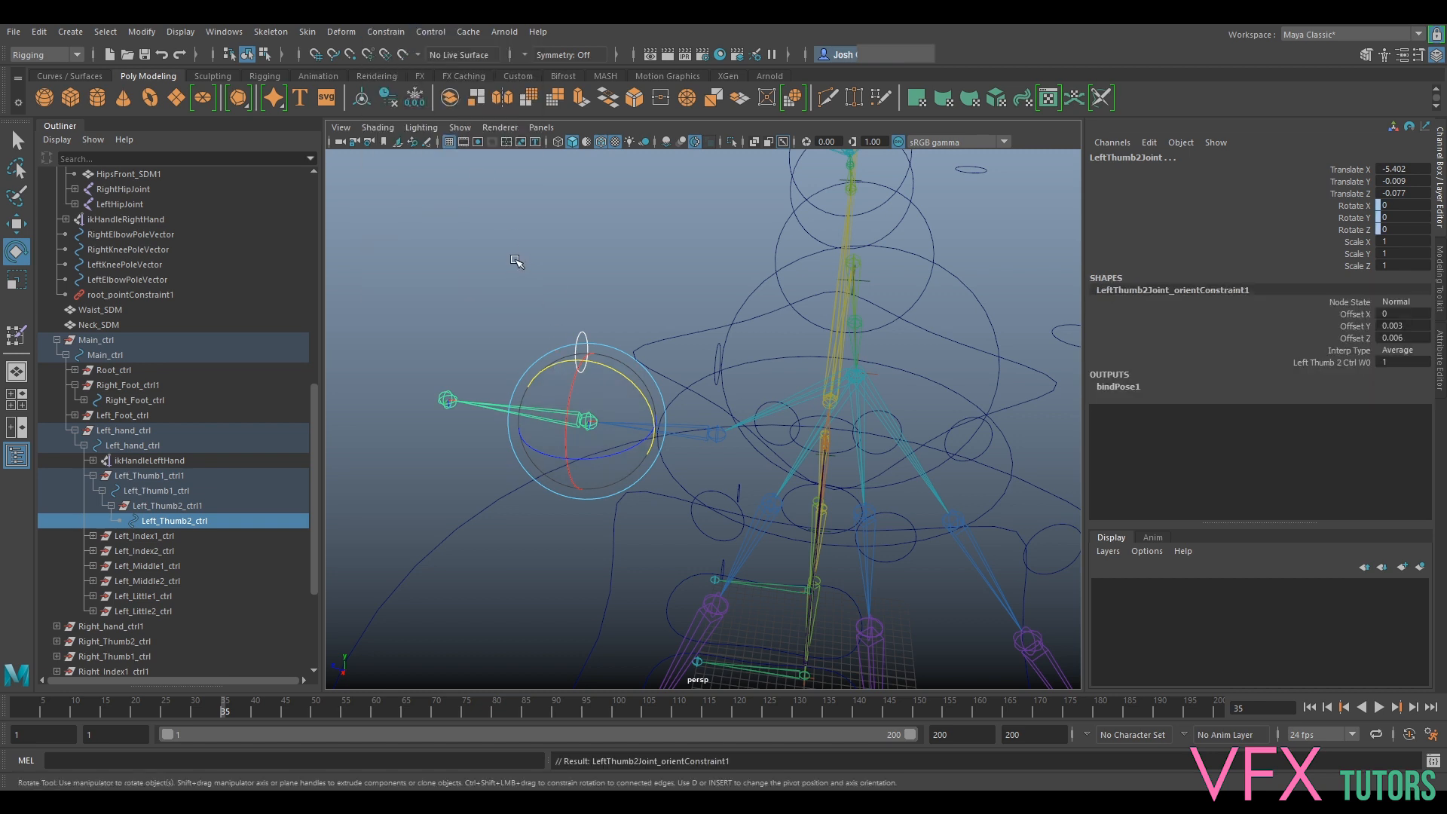
Test the thumb by rotating the Left_Thumb1_ctrl and Left_Thumb2_ctrl curves, including both together, and undo all the rotations
click(517, 262)
alt+drag(571, 317, 716, 364)
click(750, 370)
key(ctrl+z)
click(743, 332)
click(736, 365)
shift+click(612, 343)
drag(671, 402, 630, 369)
key(ctrl+z)
key(ctrl+z)
key(ctrl+z)
key(ctrl+z)
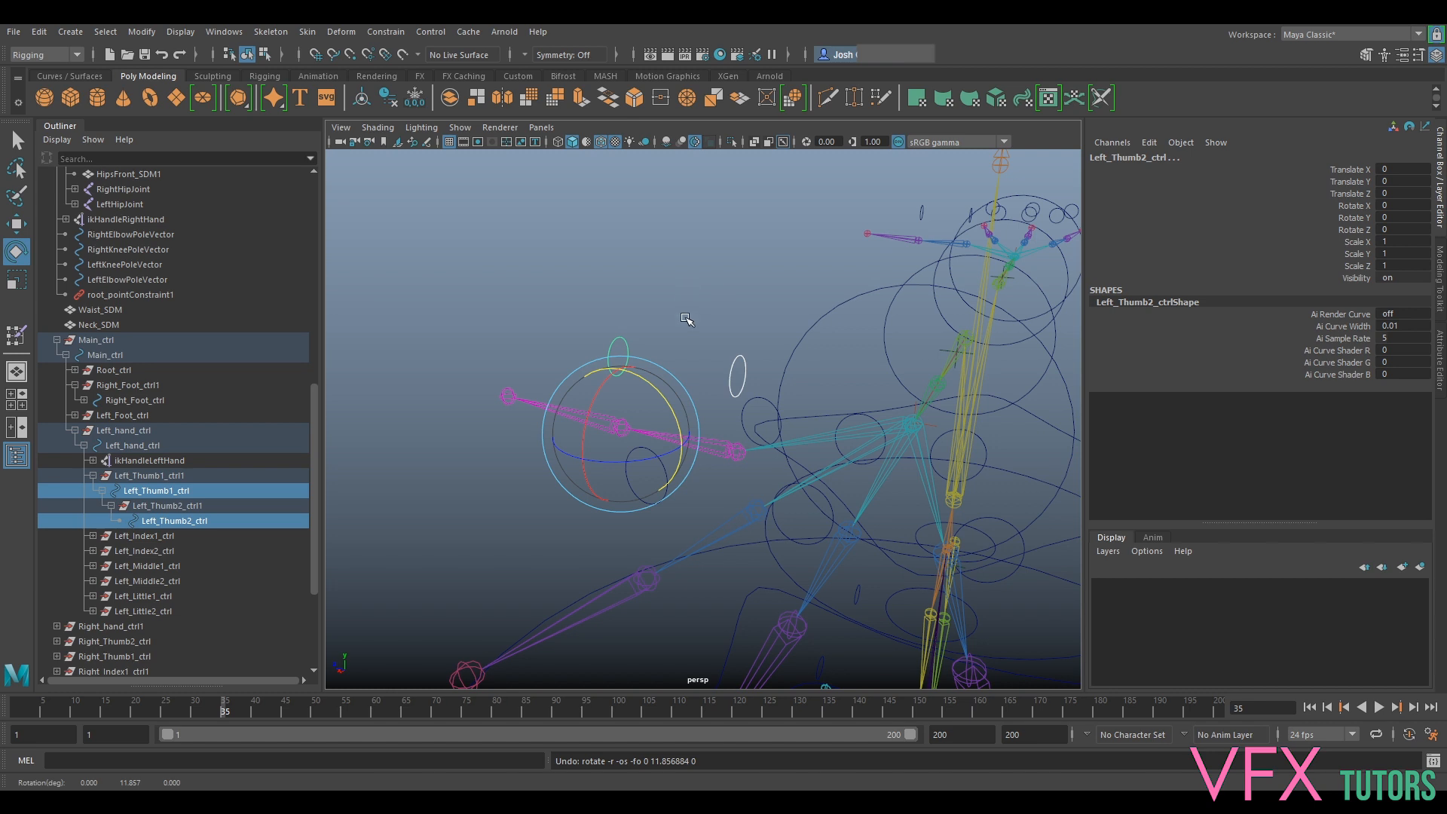
alt+drag(671, 279, 705, 309)
alt+drag(678, 366, 636, 527)
key(ctrl+z)
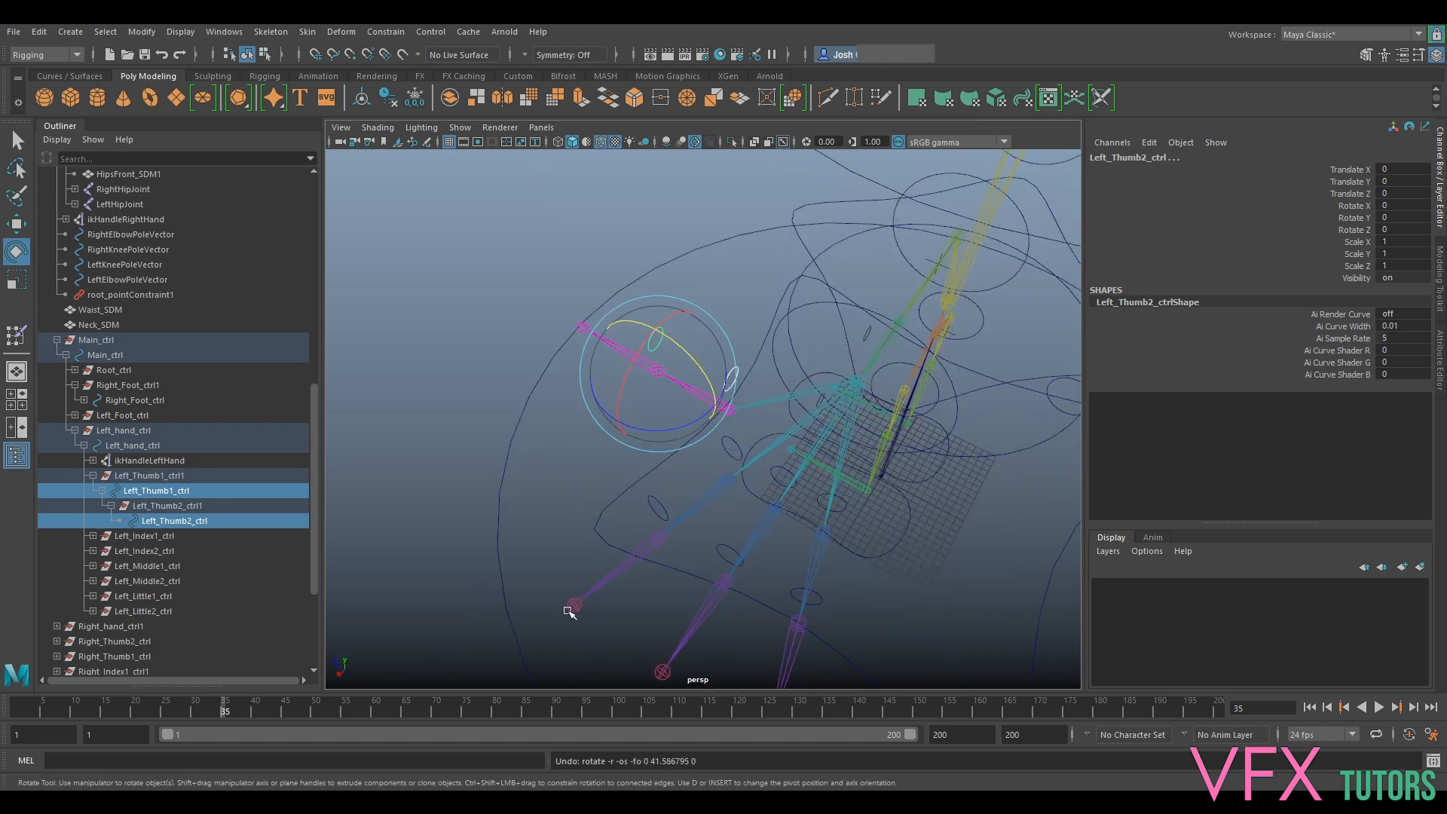
Collapse the left thumb group and expand the Left_Index1_ctrl group
alt+drag(731, 483, 696, 435)
alt+middle_drag(896, 510, 852, 481)
scroll(852, 481, up, 2)
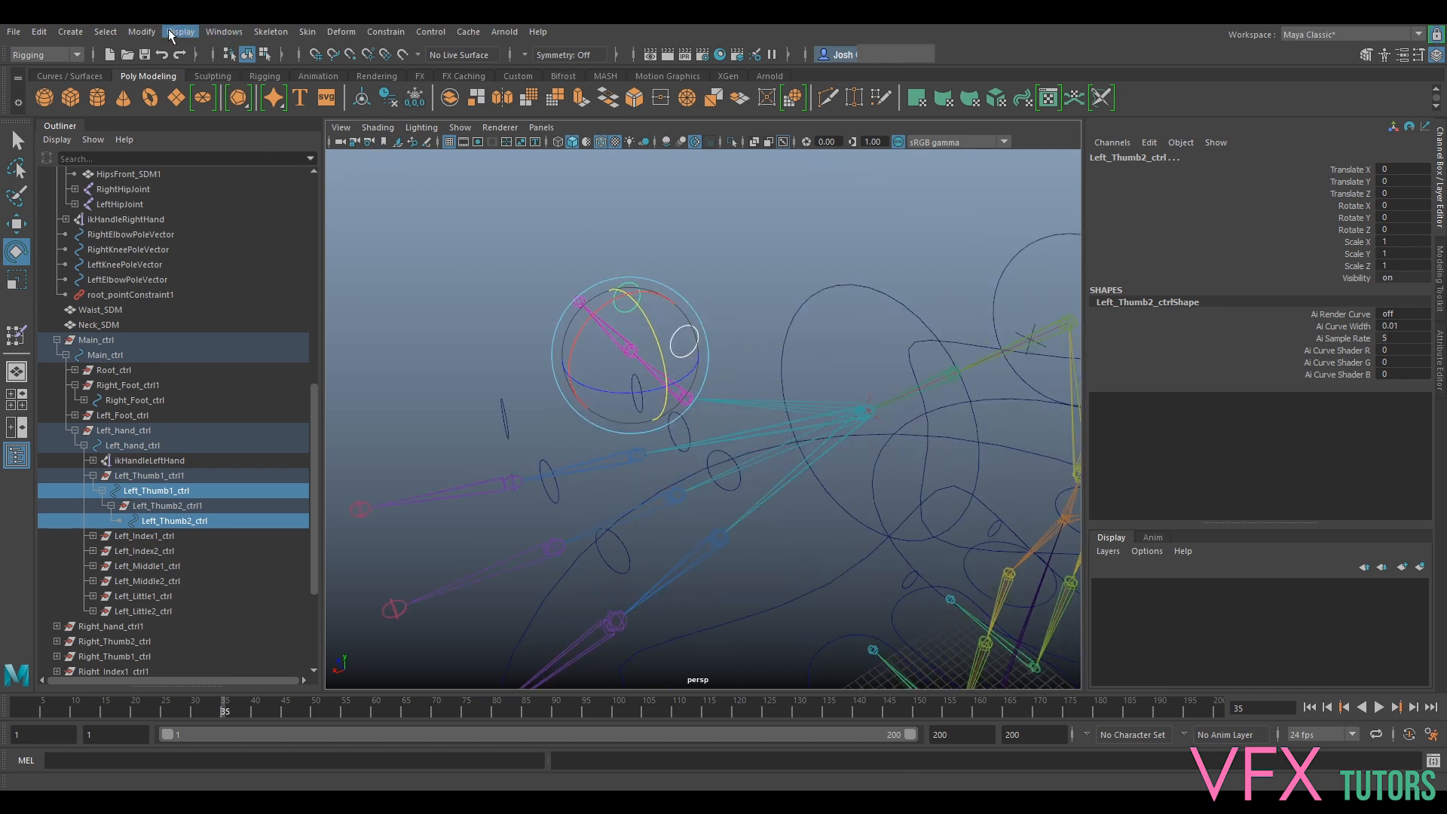
alt+middle_drag(759, 404, 837, 370)
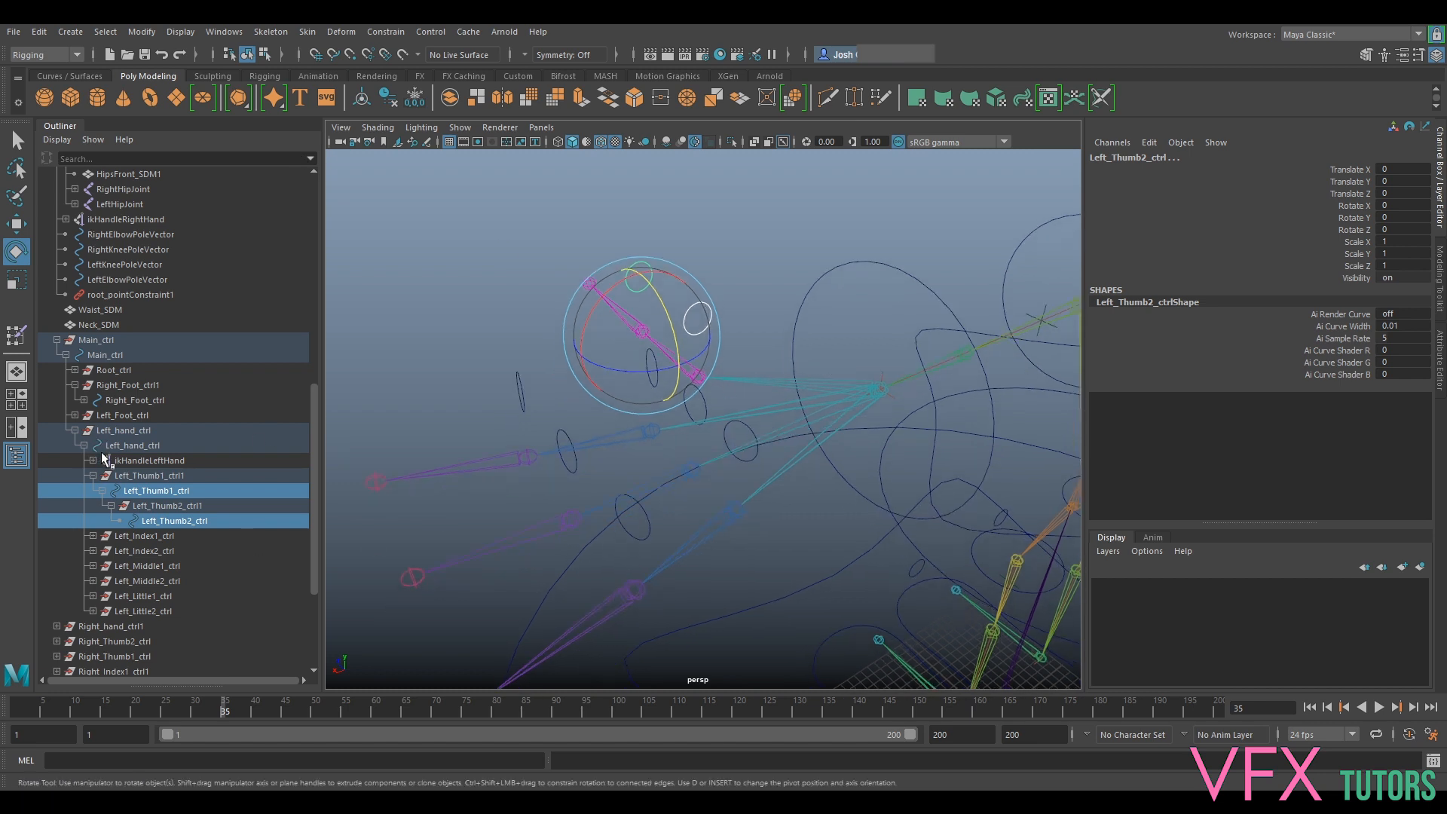
click(92, 476)
click(128, 489)
alt+drag(746, 475, 579, 465)
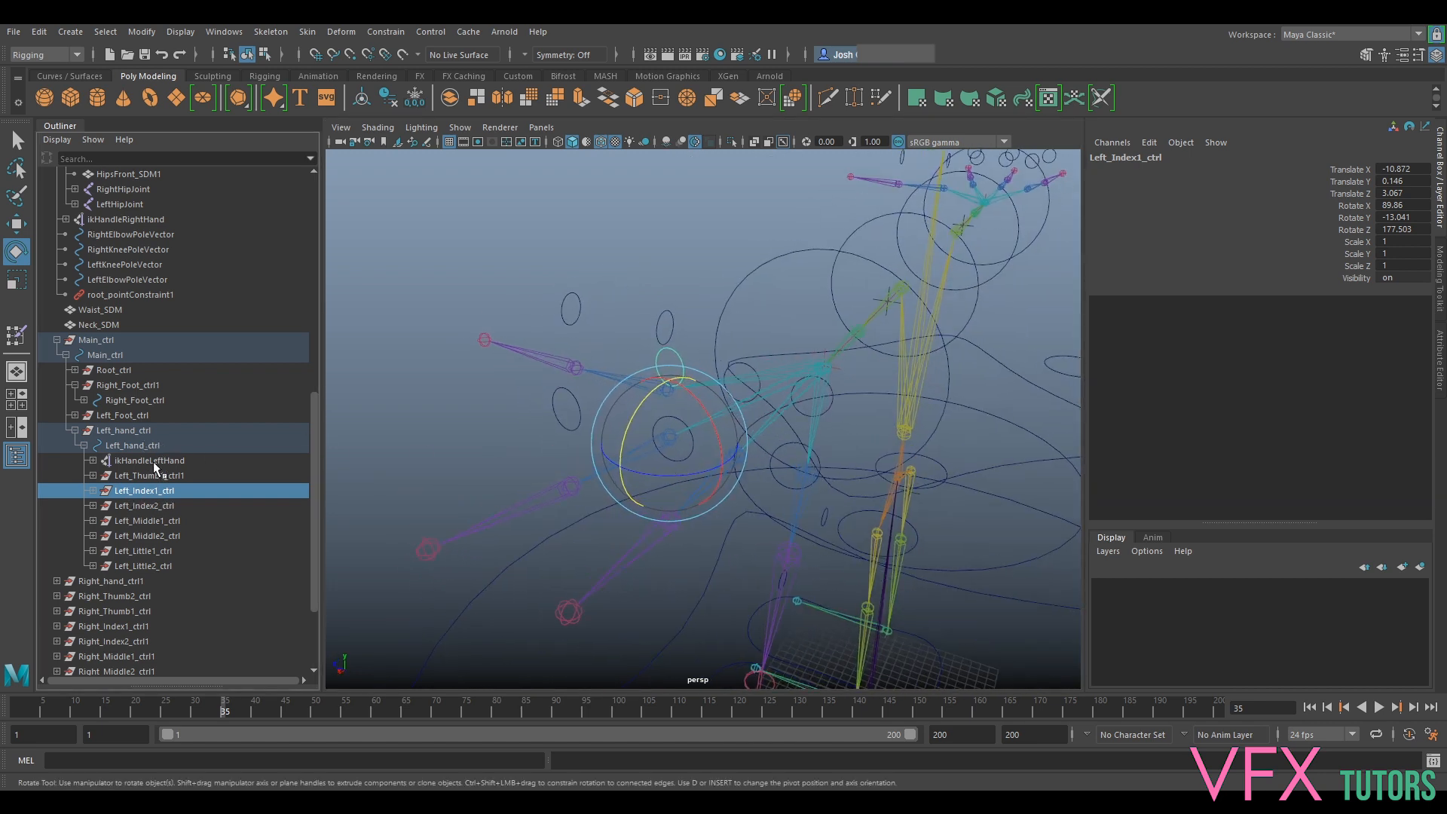
click(93, 491)
Orient-constrain LeftIndex1Joint to the Left_Index1_ctrl curve
alt+drag(591, 385, 483, 391)
click(621, 312)
click(652, 351)
key(q)
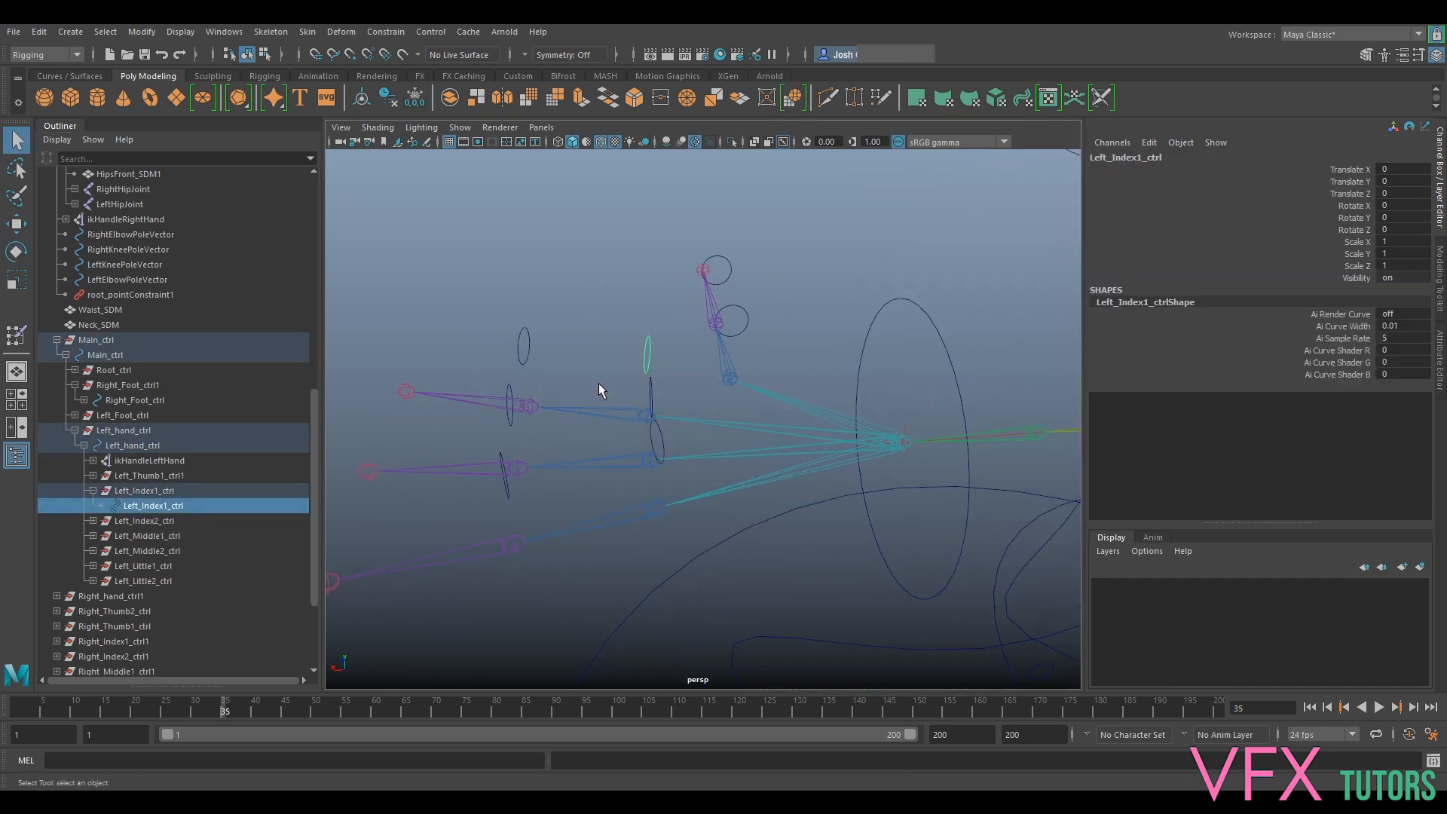
shift+click(609, 413)
click(386, 31)
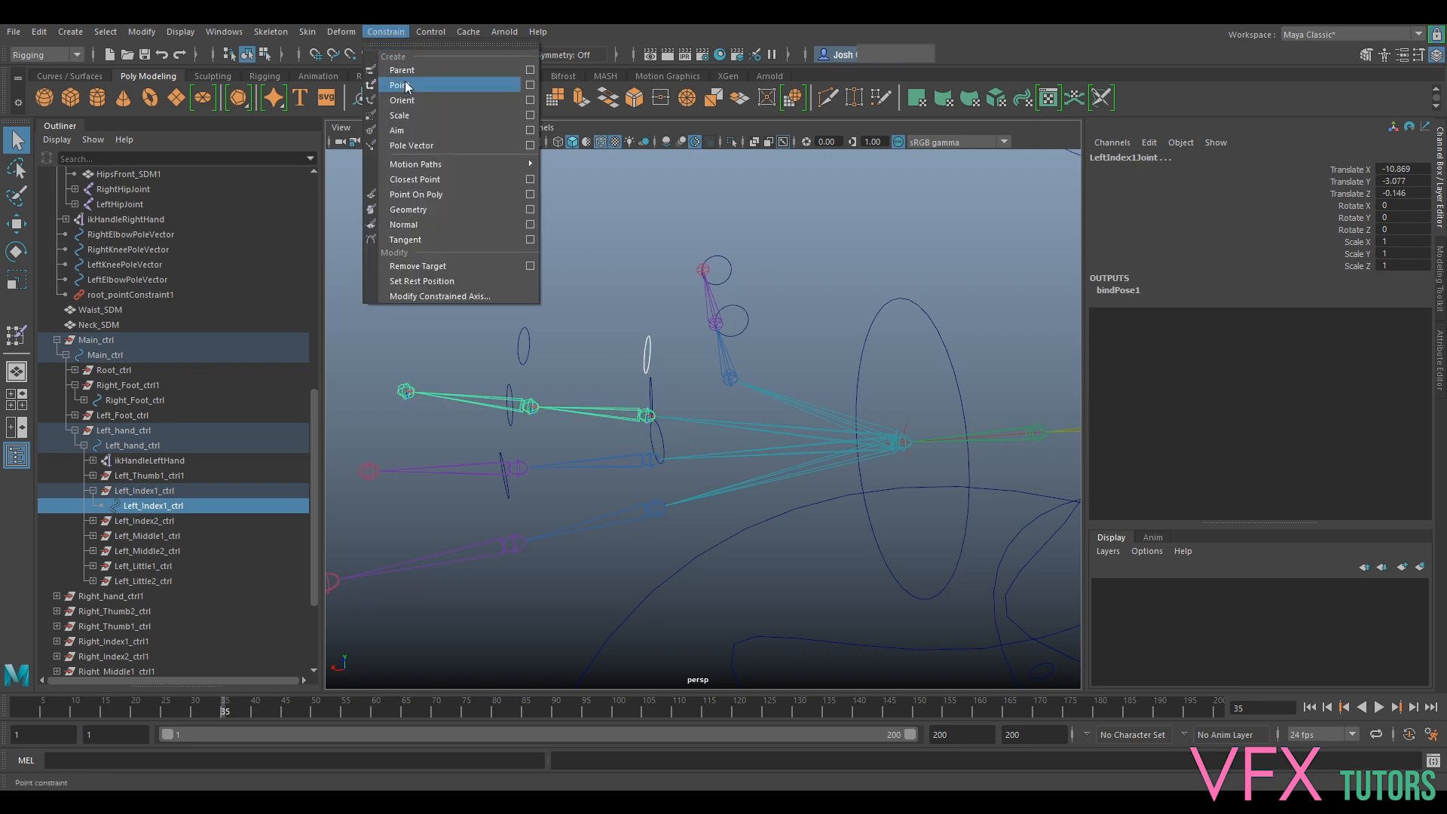
click(402, 100)
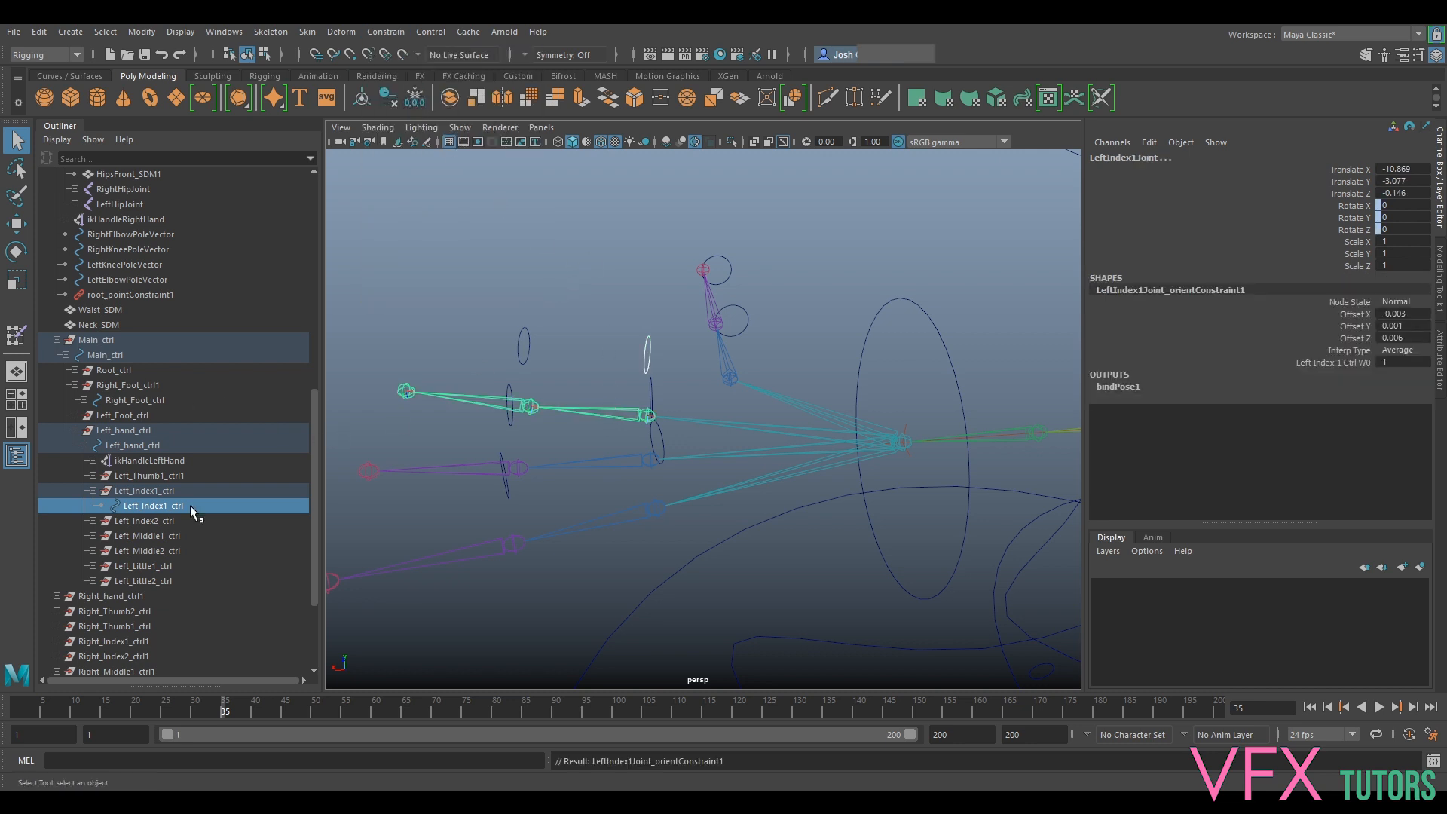
Test the first index joint by rotating the Left_Index1_ctrl curve about 2.4 degrees on Y, and undo it
click(648, 340)
key(e)
drag(675, 365, 678, 371)
key(ctrl+z)
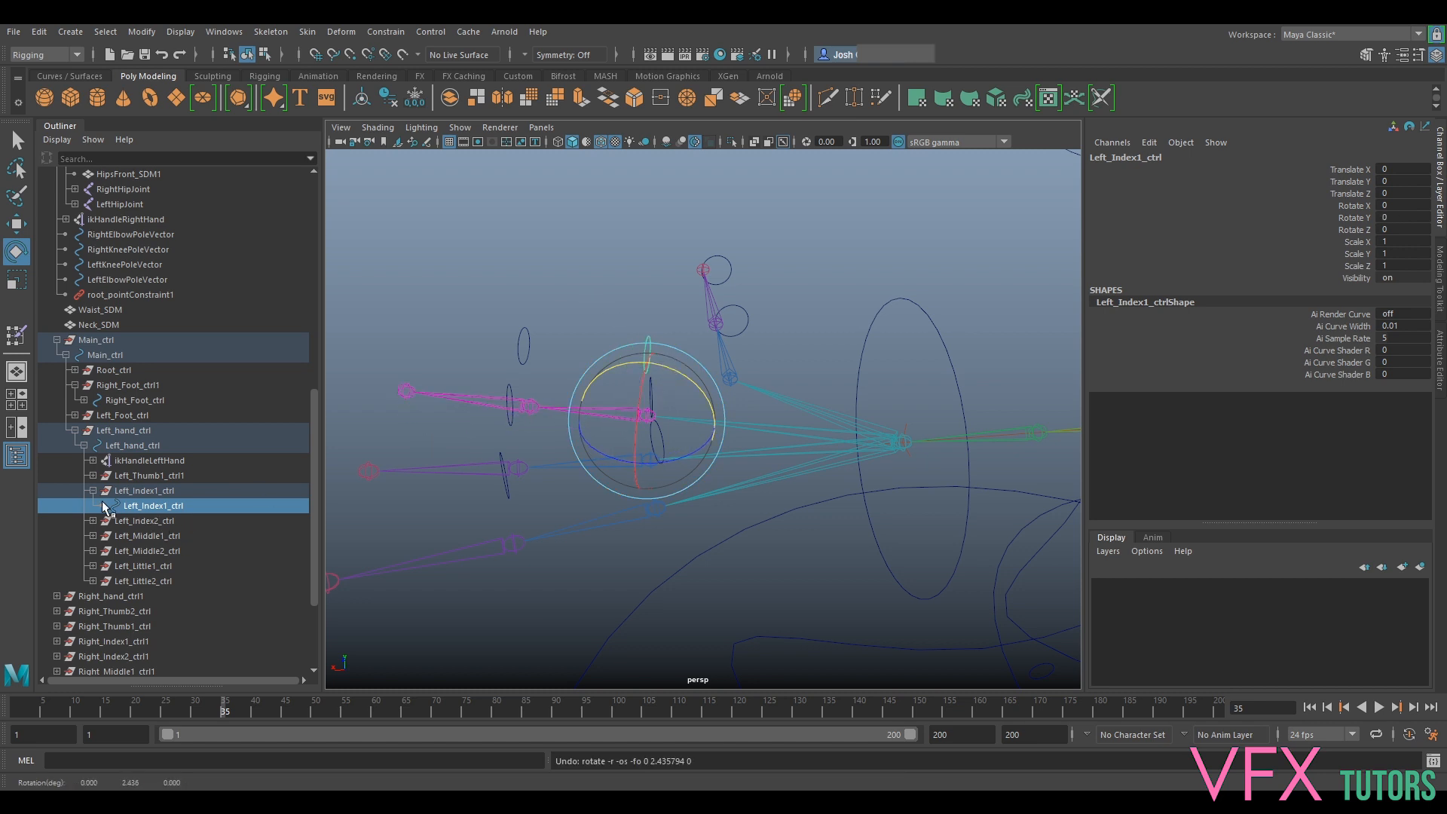
Parent the Left_Index2_ctrl group under the Left_Index1_ctrl curve
click(138, 522)
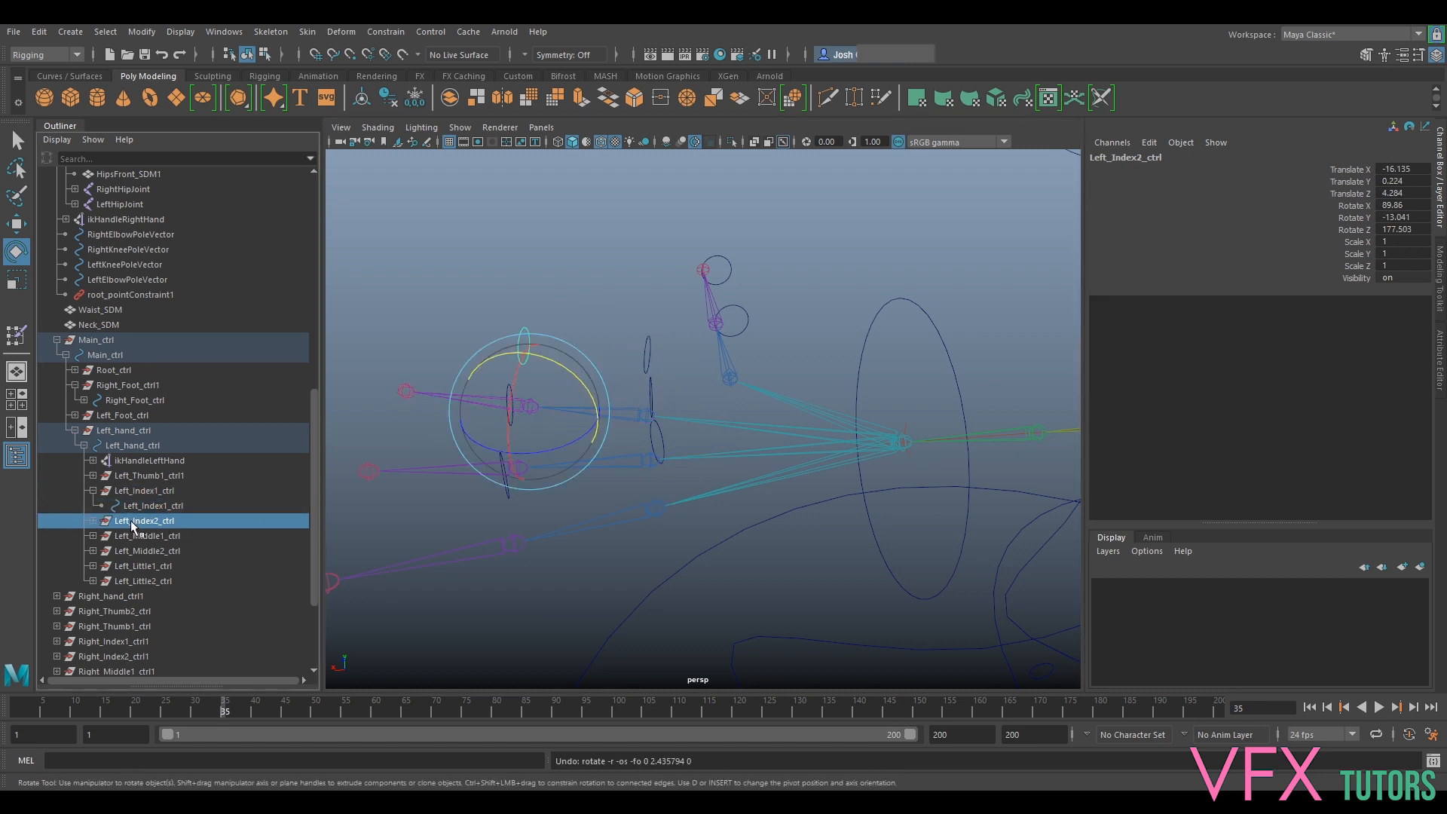
middle_drag(147, 528, 153, 512)
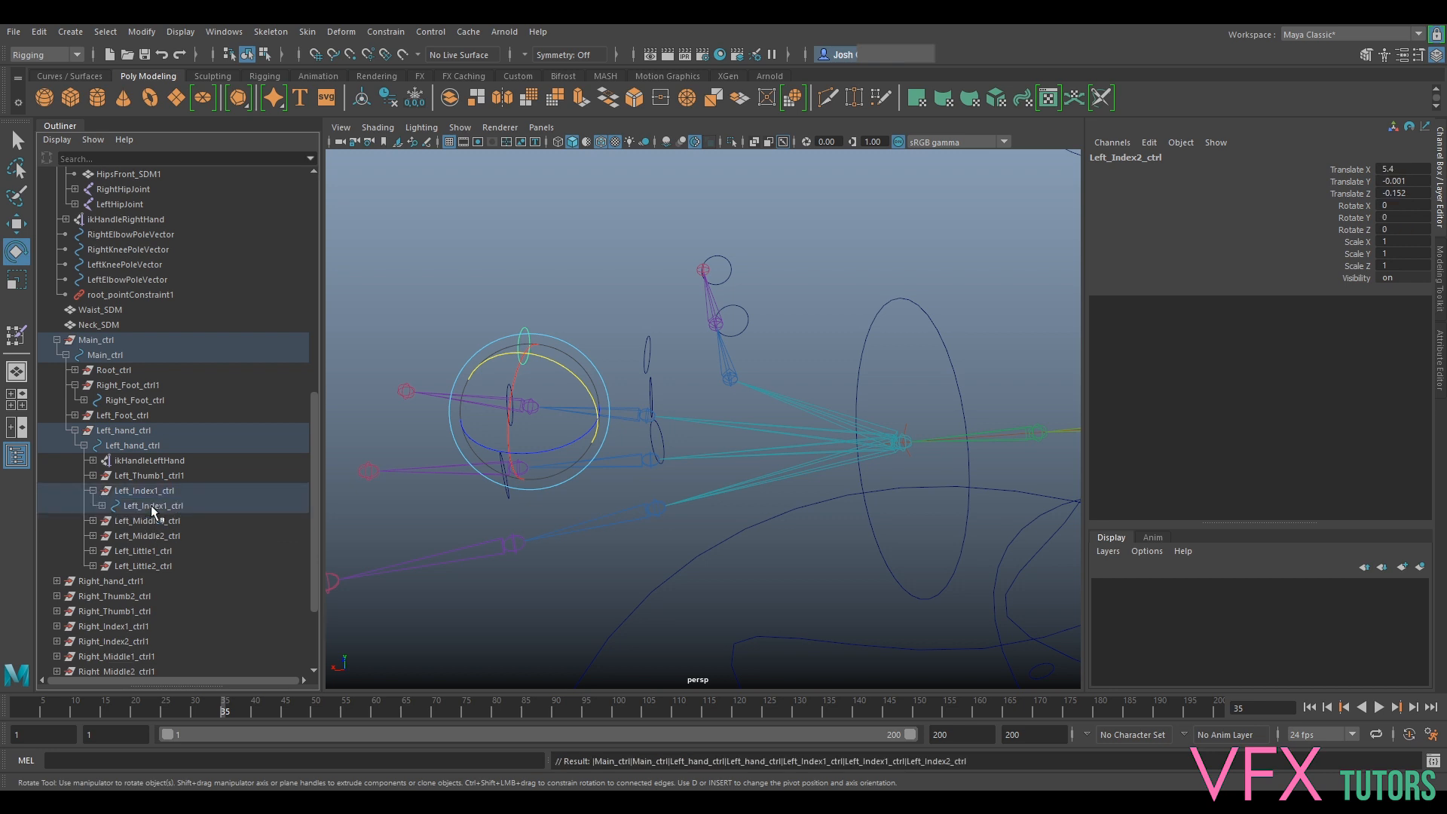
Undo the test rotation of the Left_Index1_ctrl curve and orient-constrain LeftIndex2Joint to the Left_Index2_ctrl curve
key(ctrl+z)
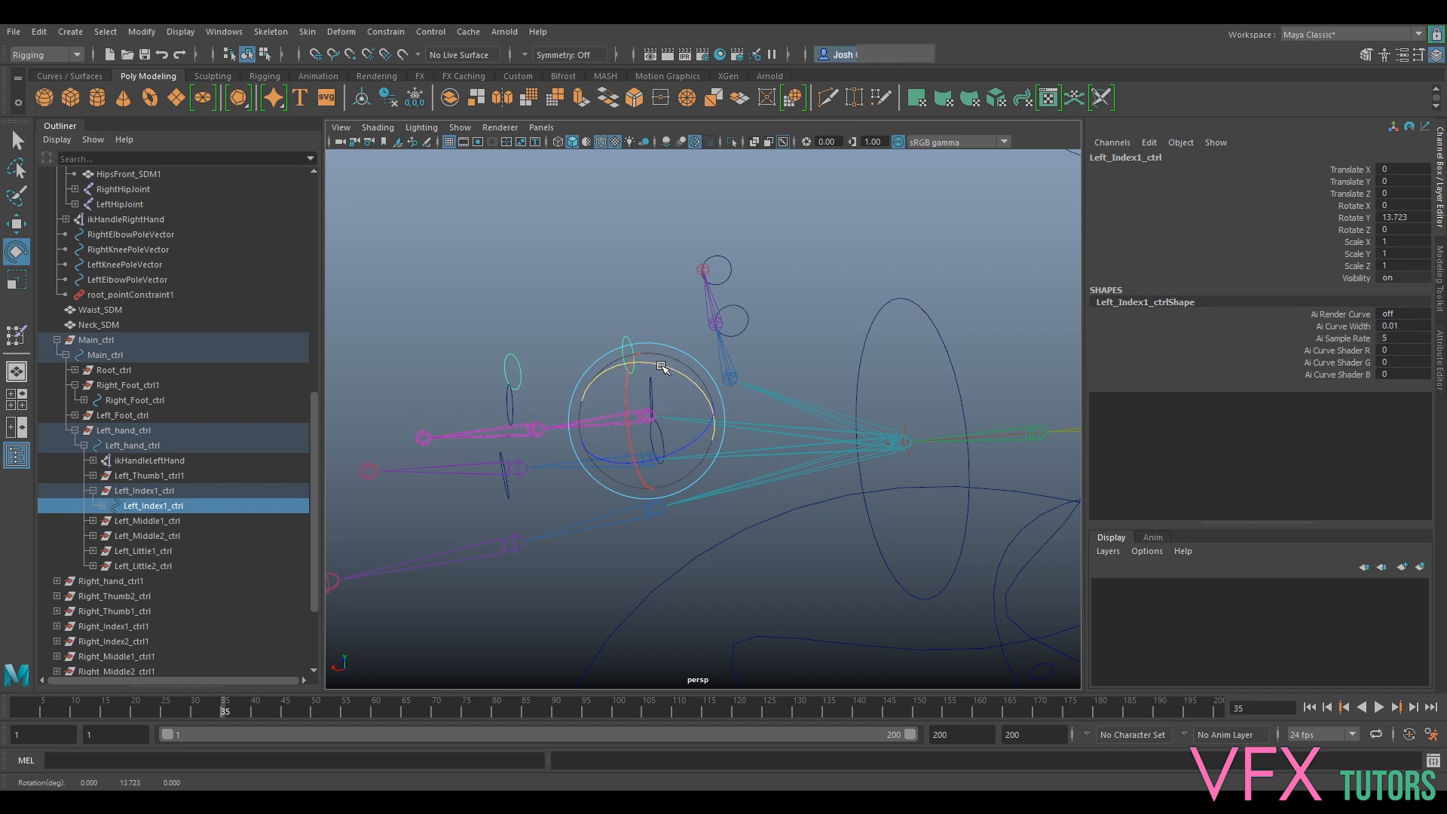
click(520, 336)
key(q)
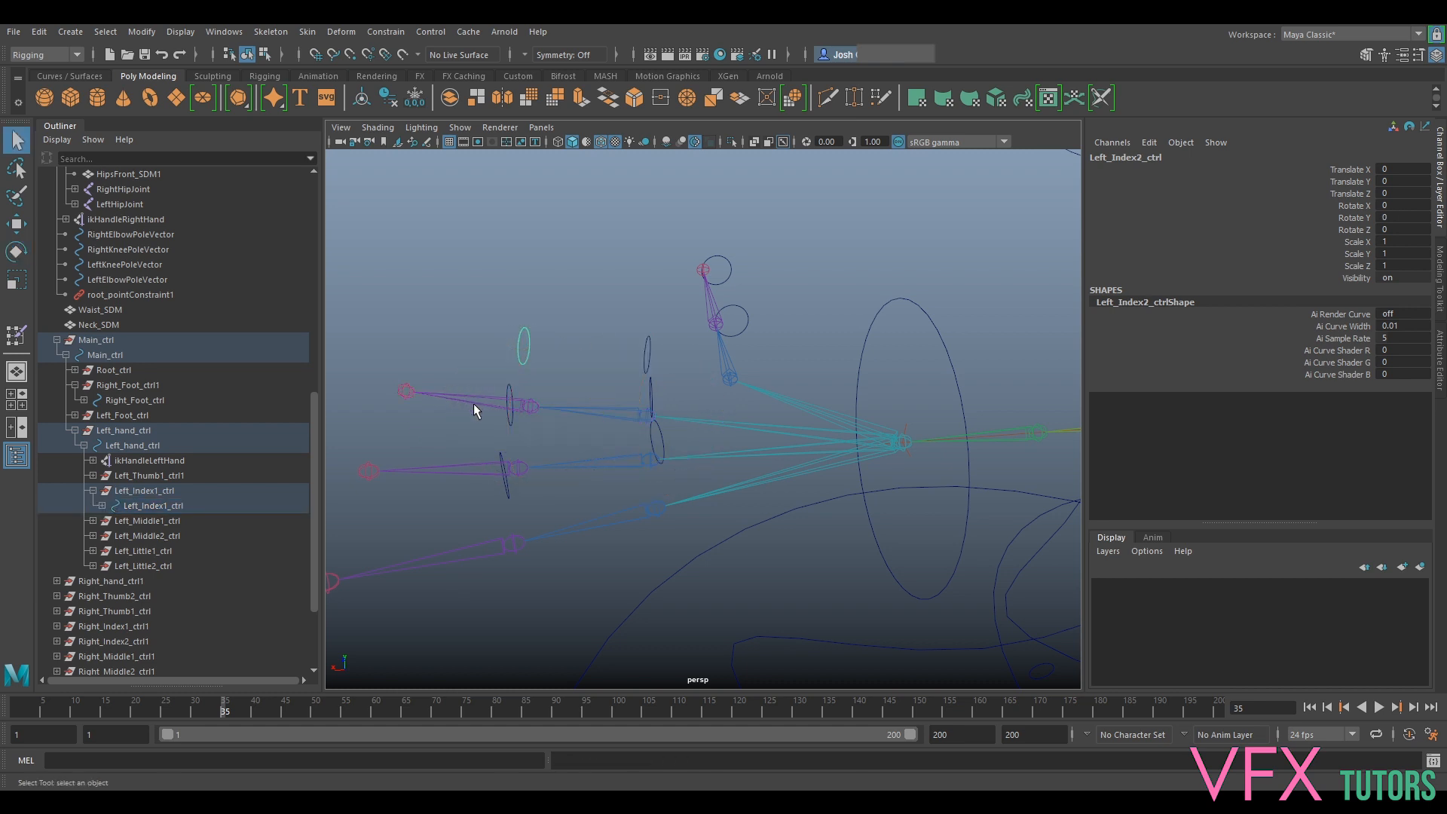
click(461, 399)
click(391, 33)
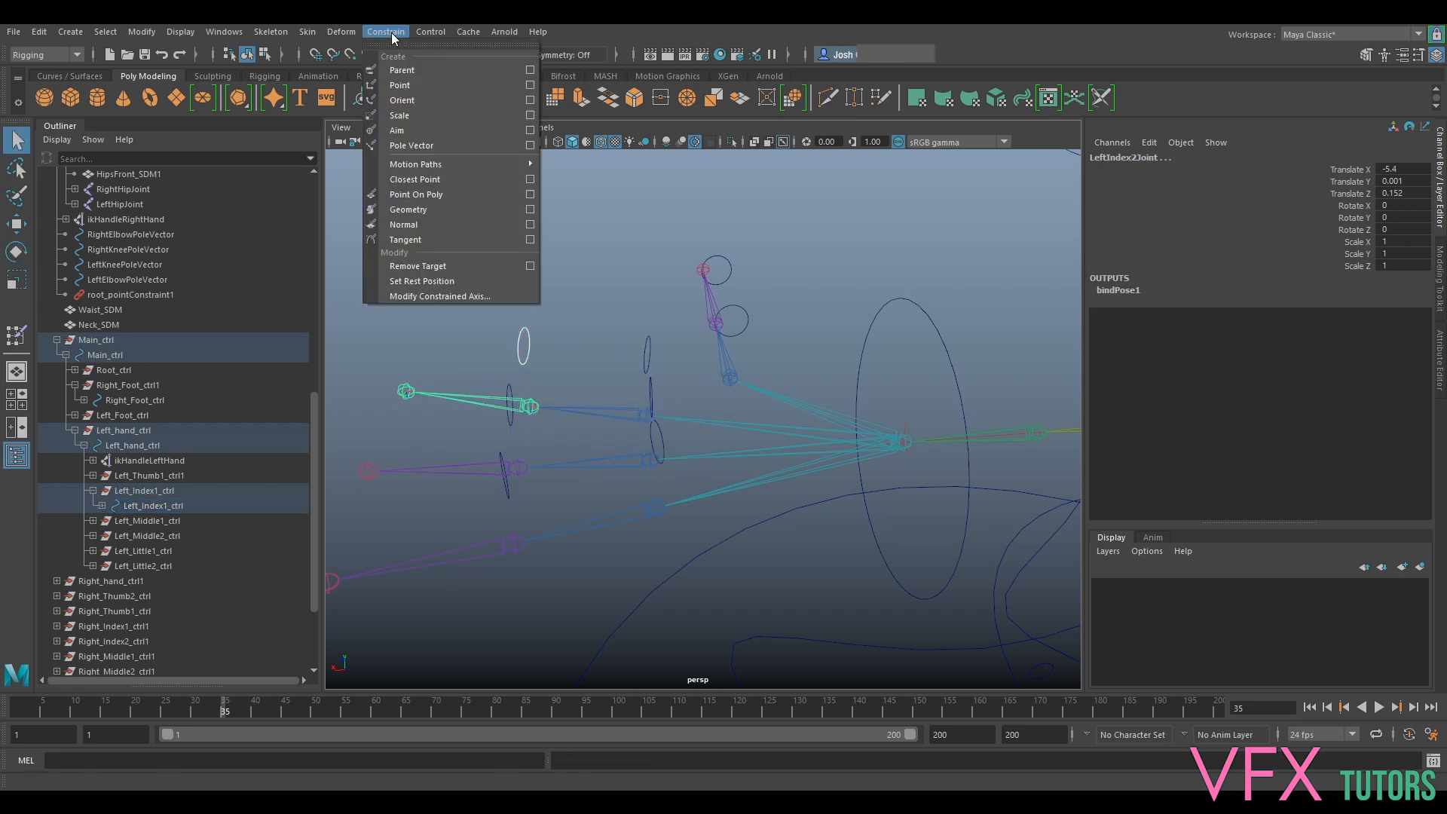
click(422, 99)
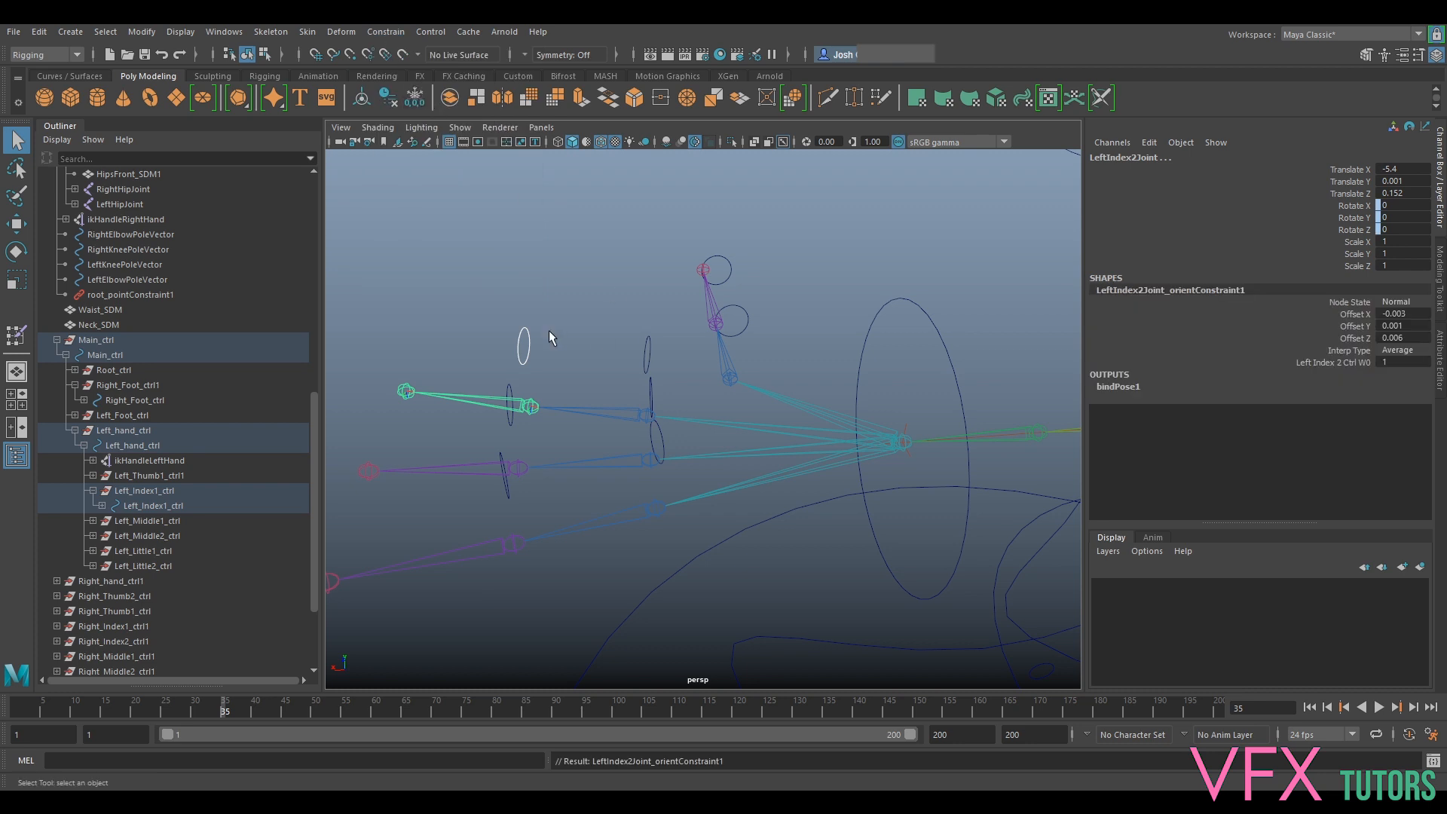
Test the left index finger by rotating both of its control curves about 63 degrees on Y, and undo it
click(649, 330)
drag(657, 329, 636, 338)
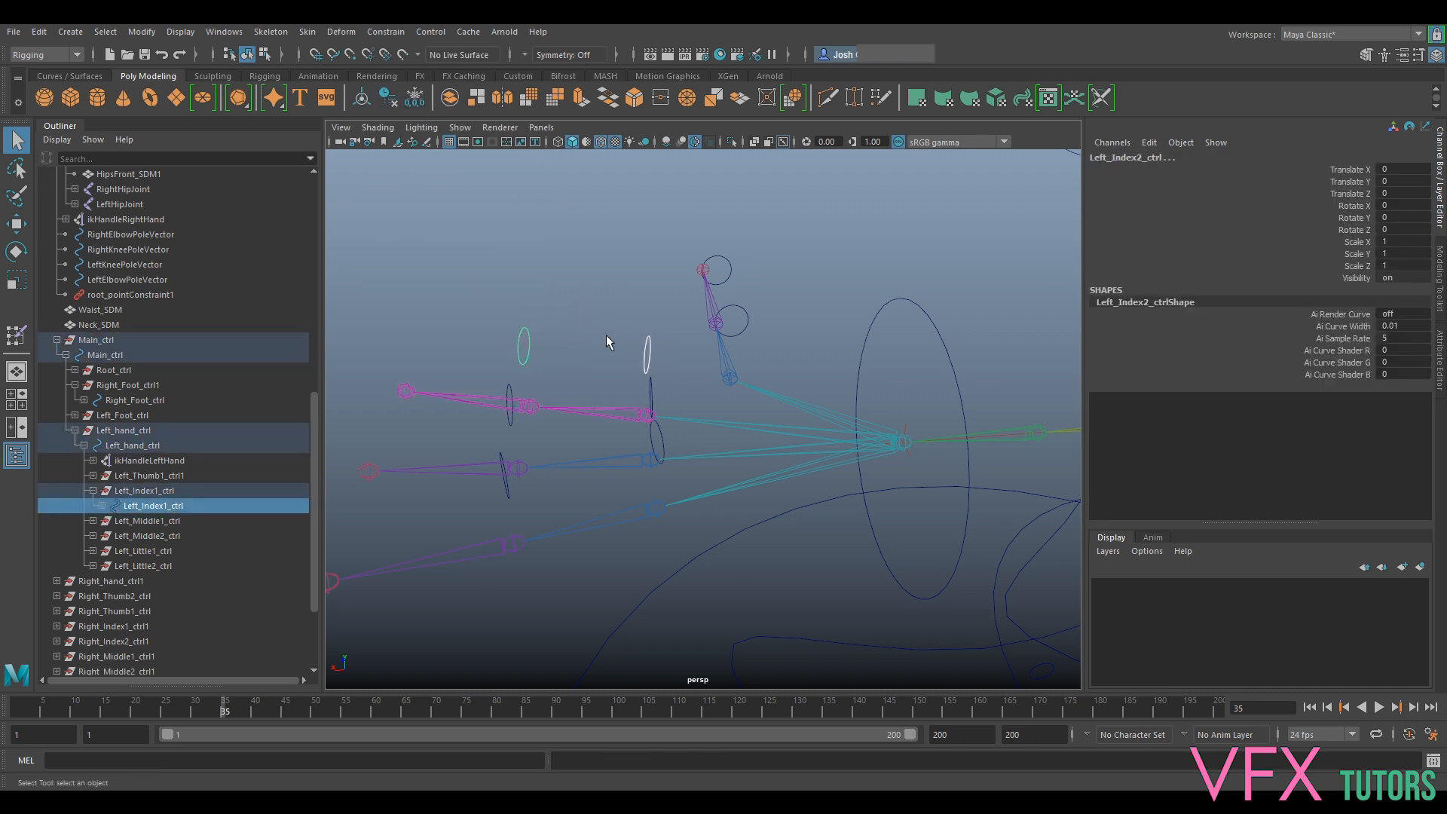
key(e)
drag(573, 373, 505, 350)
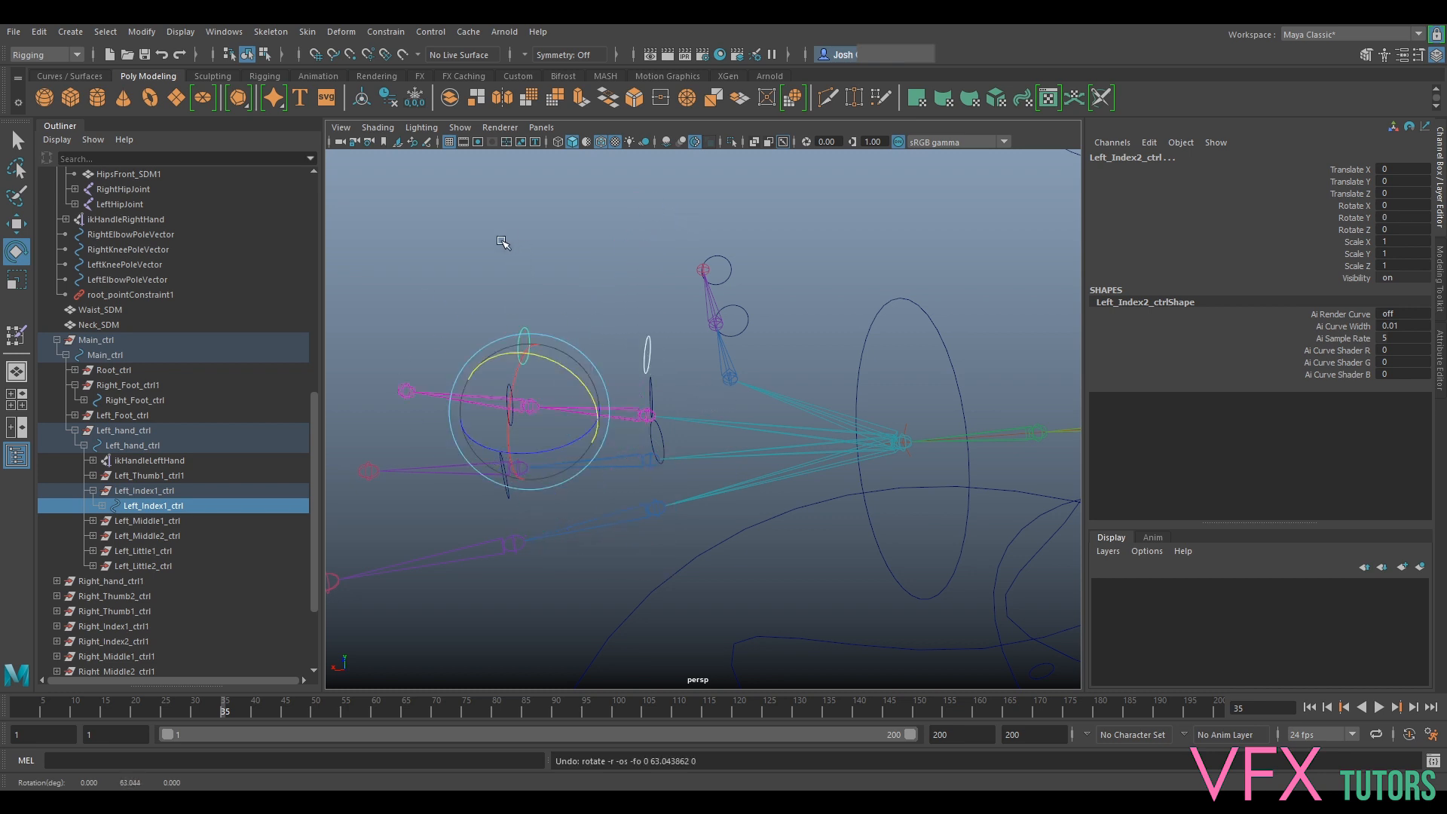
click(546, 264)
Expand the Left_Middle1_ctrl group and orient-constrain LeftMiddle1Joint to the Left_Middle1_ctrl curve
alt+drag(611, 374, 657, 378)
click(680, 416)
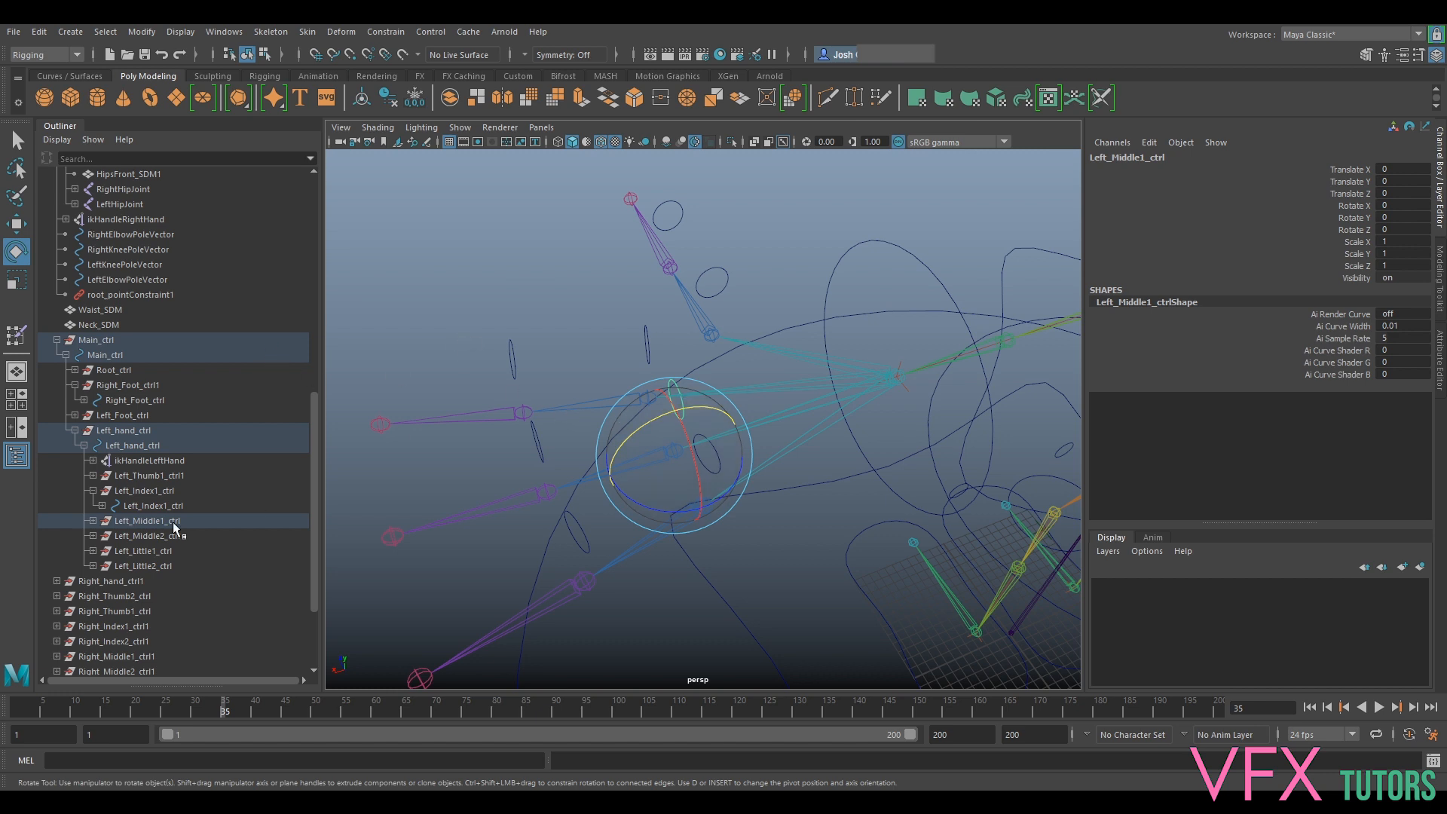
click(93, 521)
alt+drag(524, 451, 546, 386)
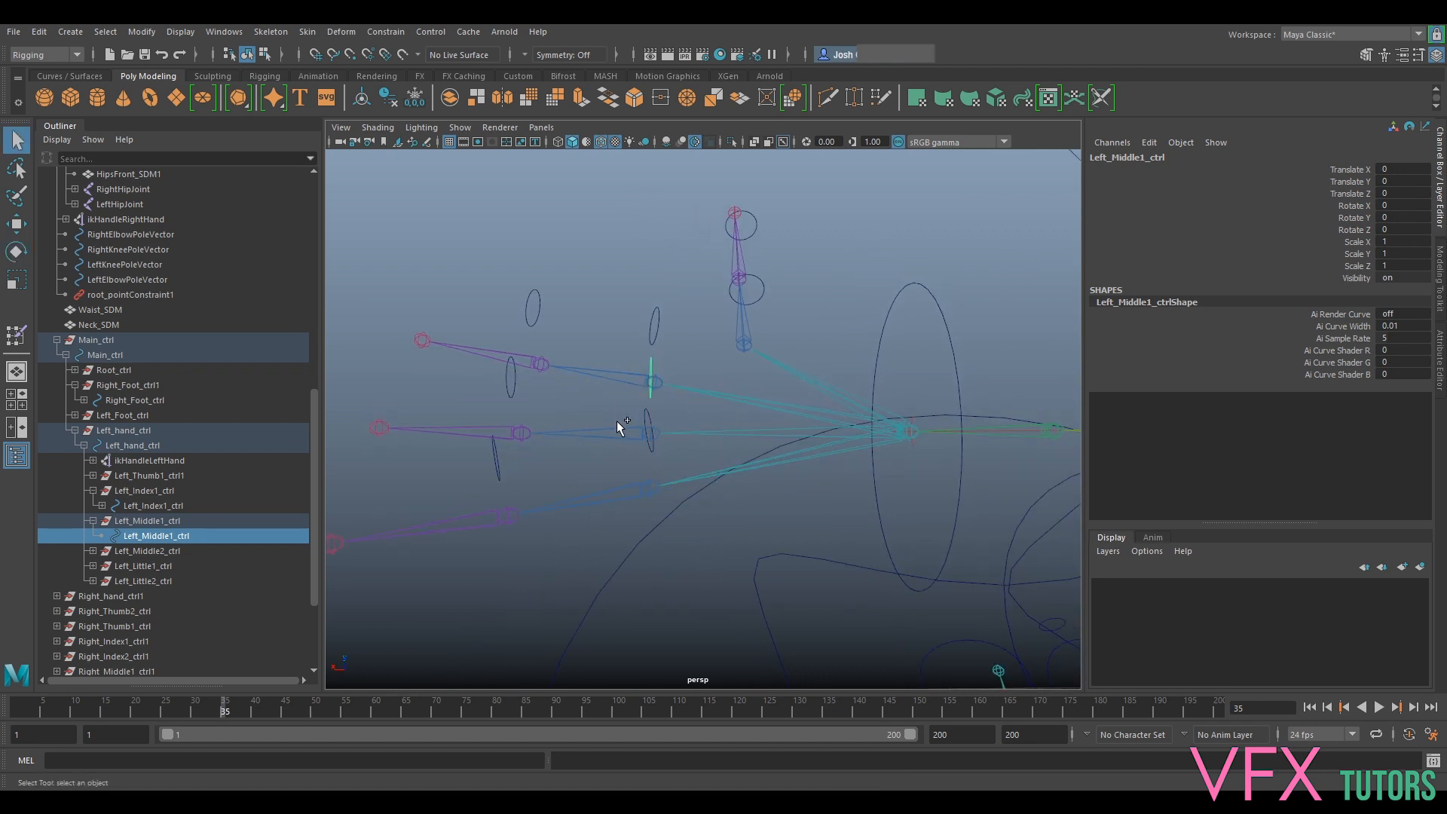
click(616, 434)
alt+drag(576, 383, 527, 346)
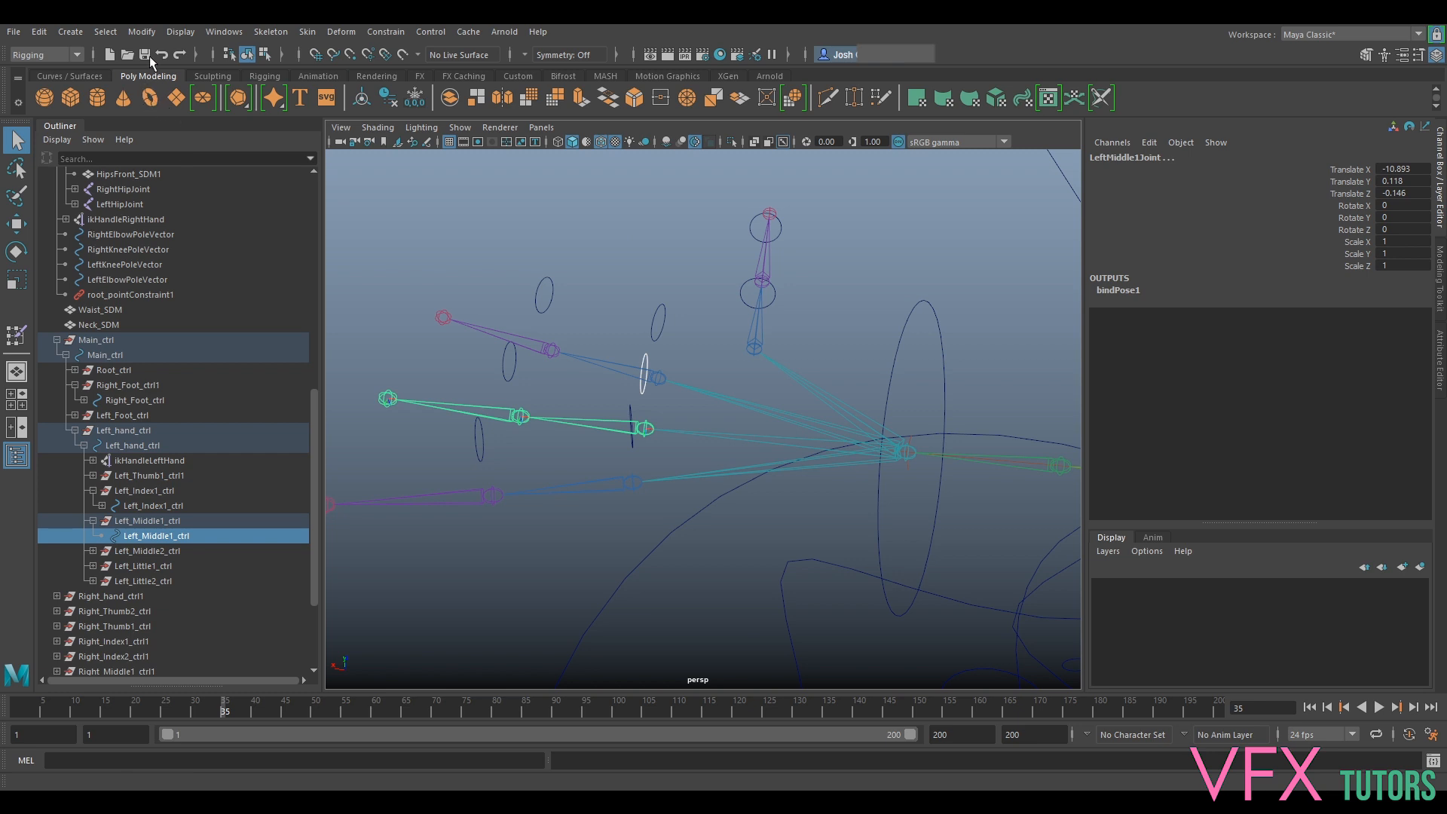
click(383, 32)
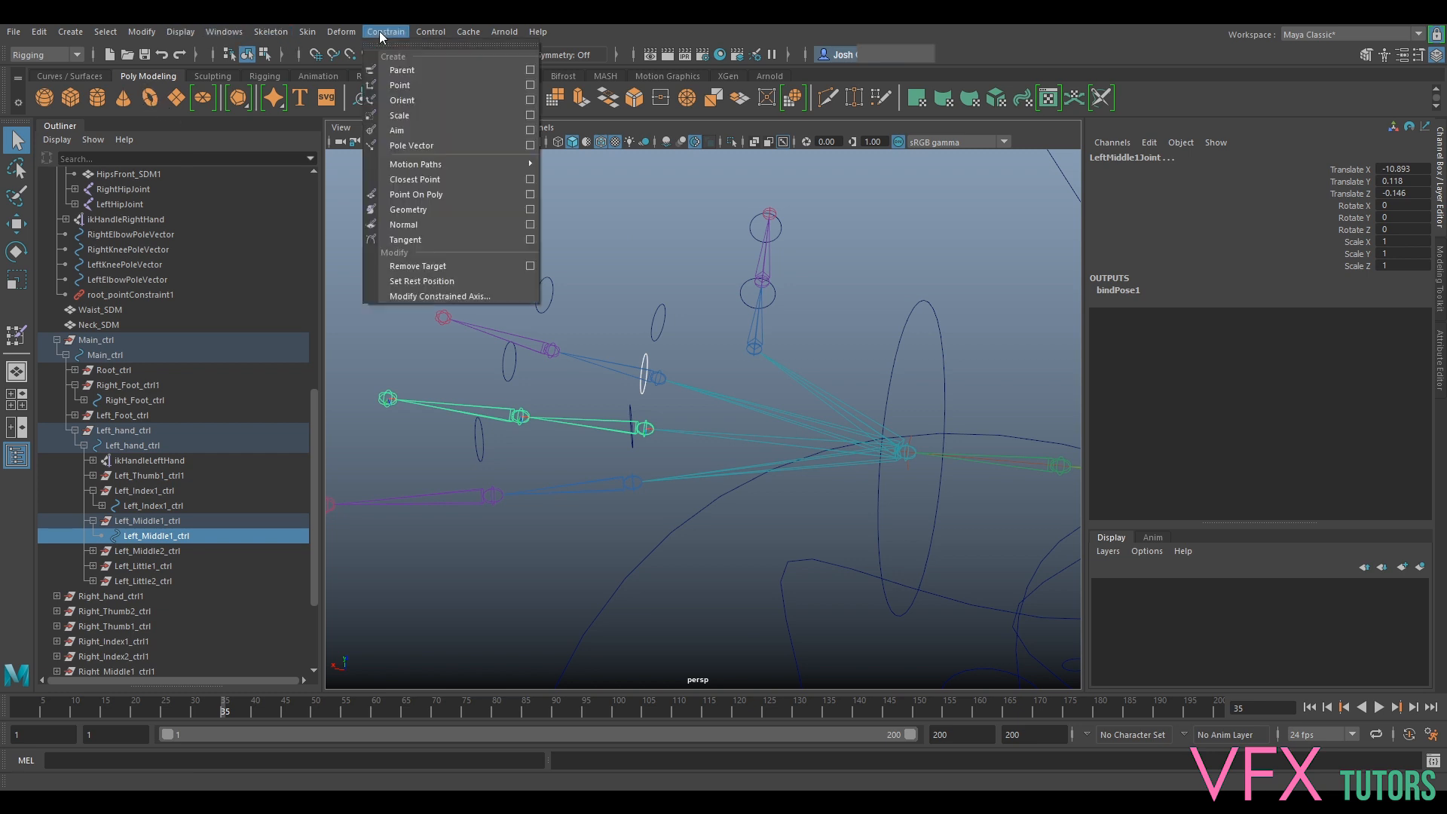
click(413, 100)
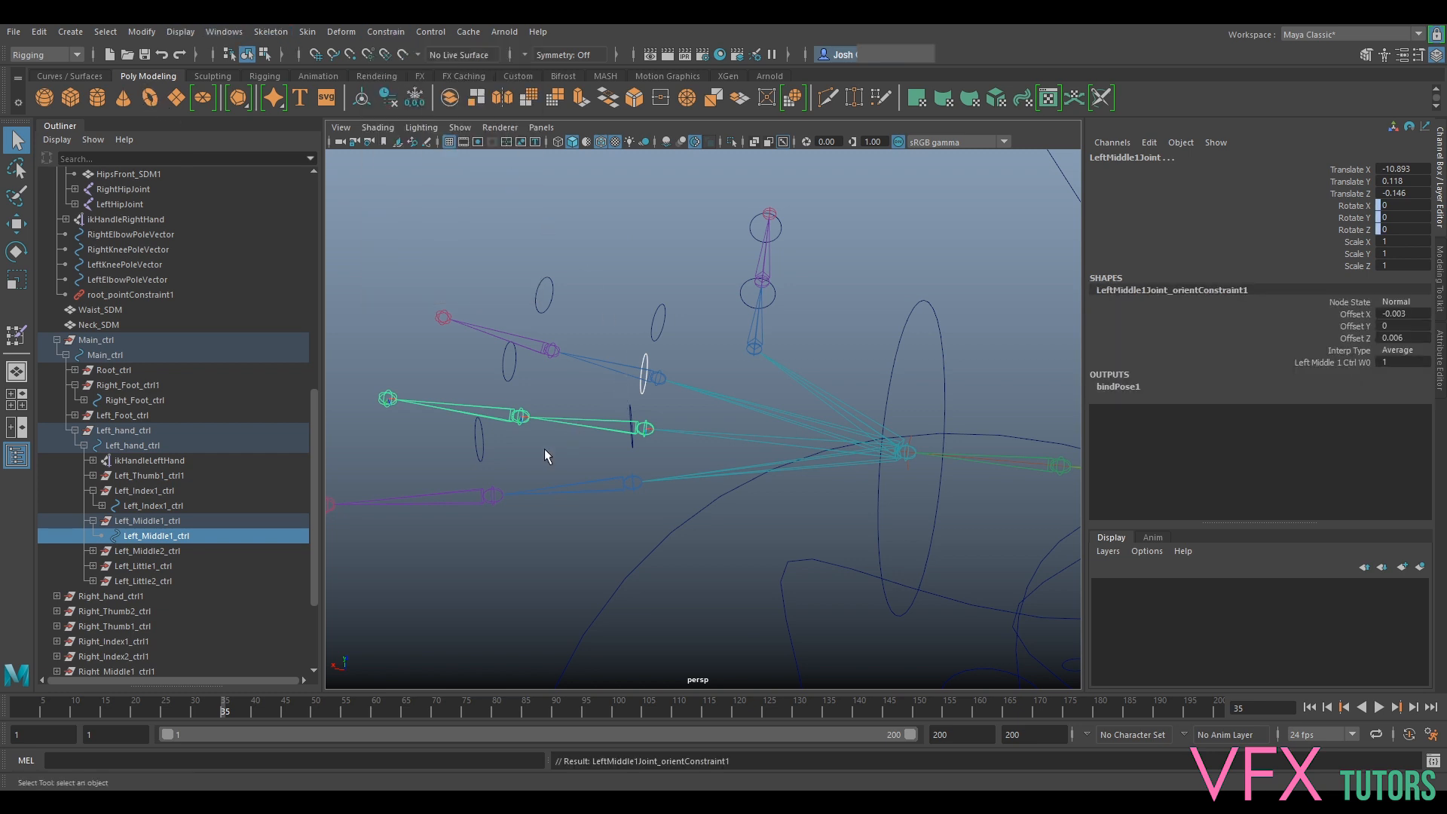
Parent the Left_Middle2_ctrl group under the Left_Middle1_ctrl curve and expand that curve's hierarchy
click(140, 551)
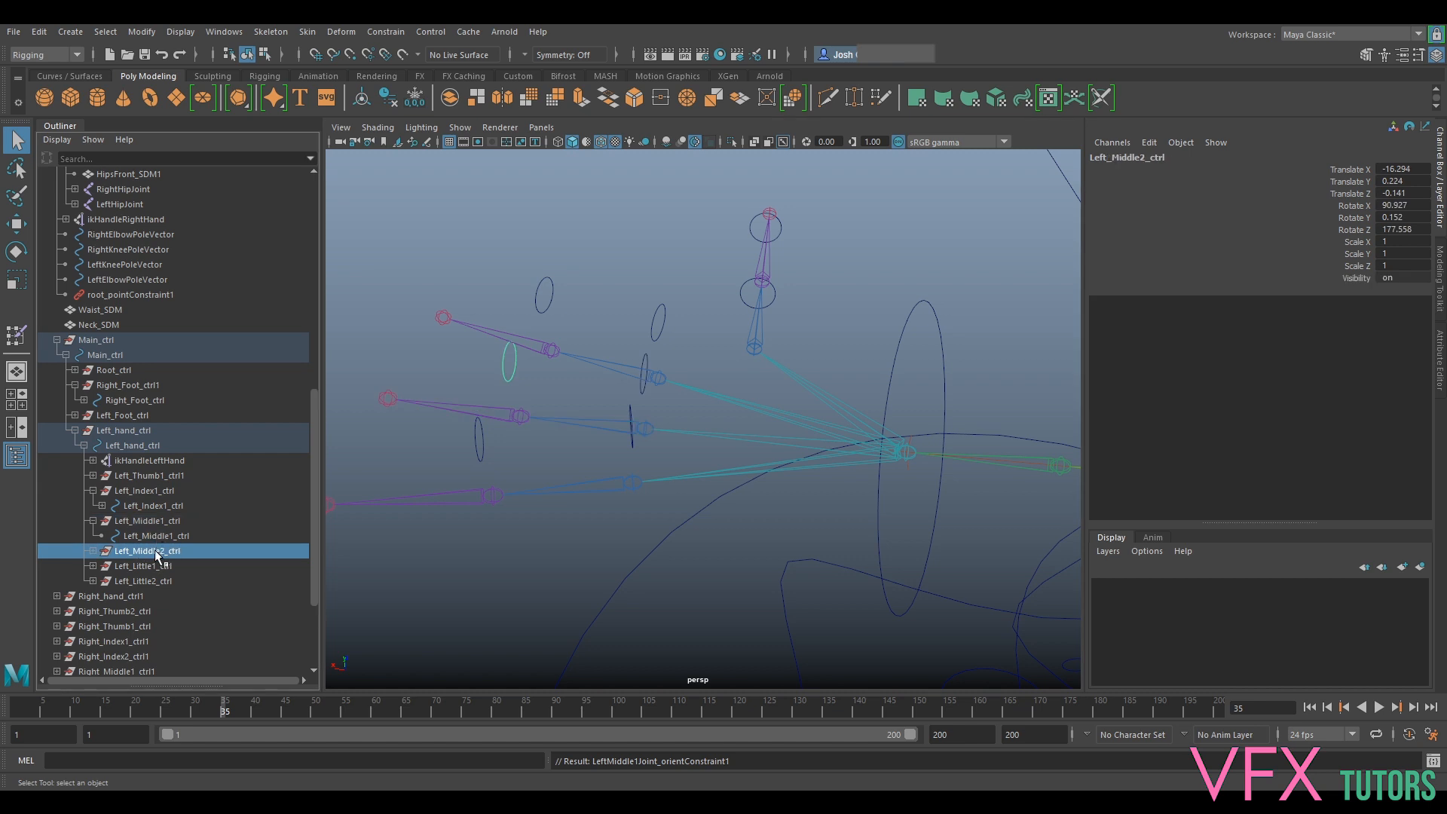
middle_drag(156, 556, 161, 537)
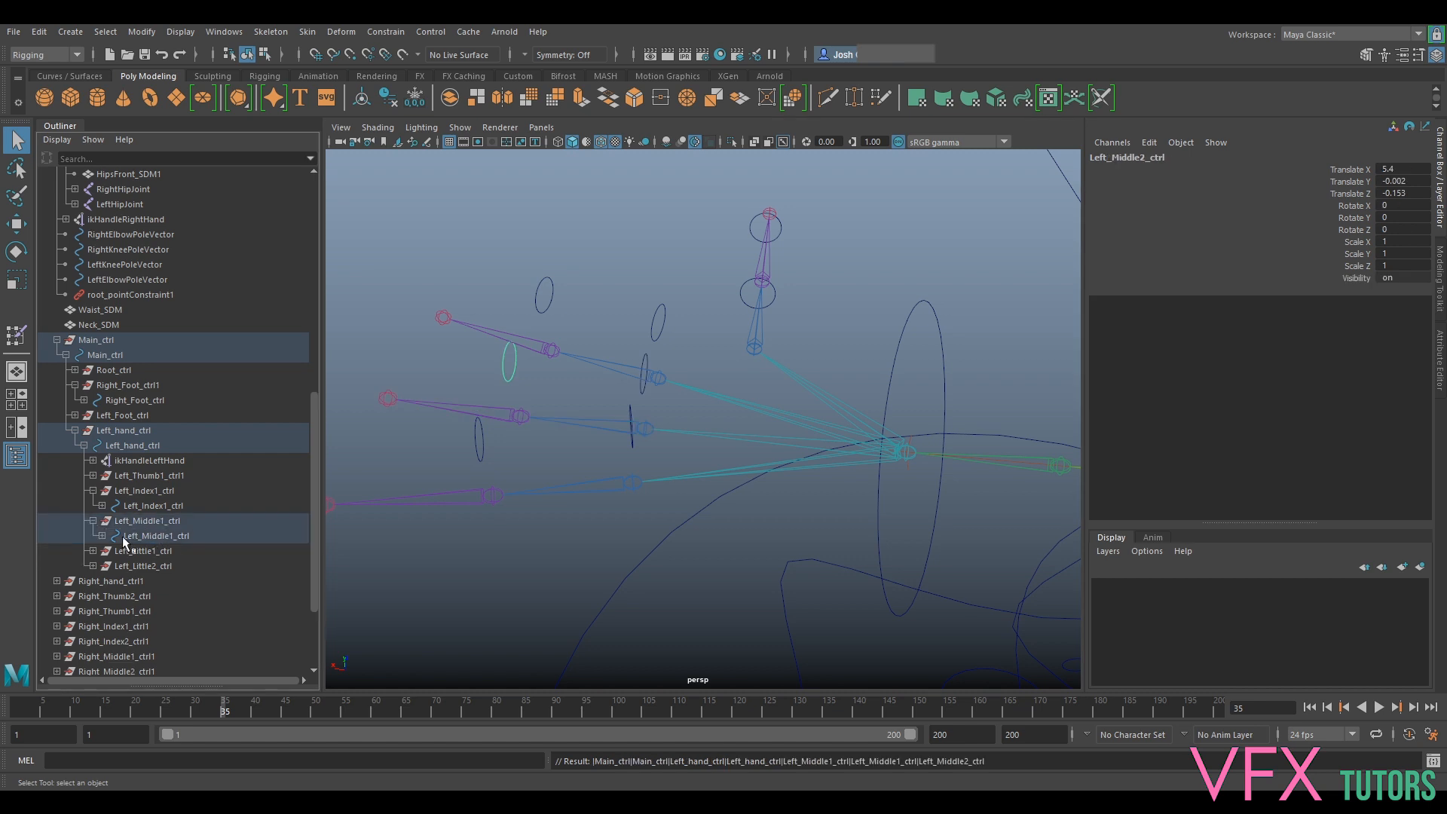
click(126, 539)
click(101, 535)
Orient-constrain LeftMiddle2Joint to the Left_Middle2_ctrl curve inside its group
click(126, 551)
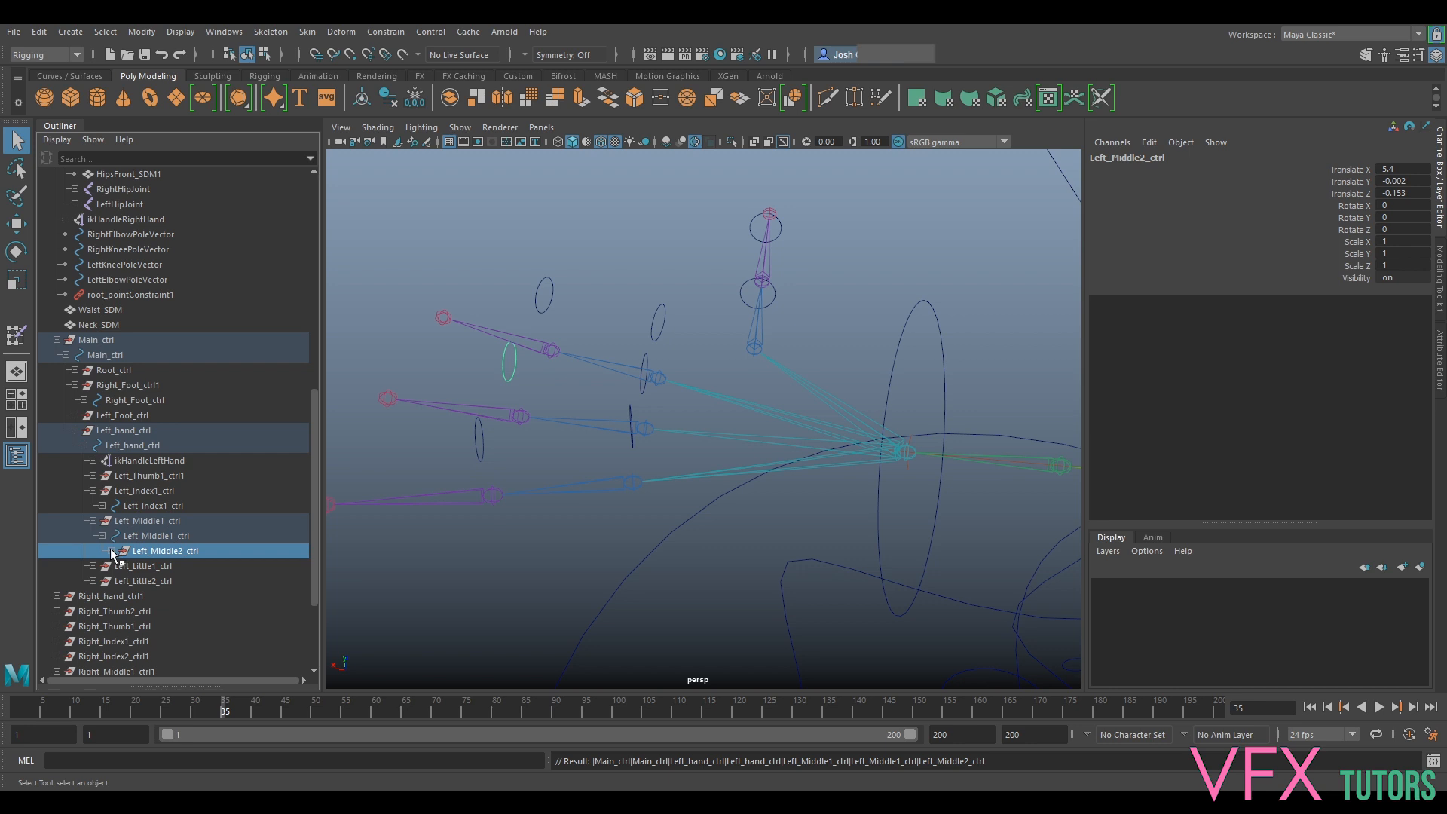
click(112, 551)
click(158, 567)
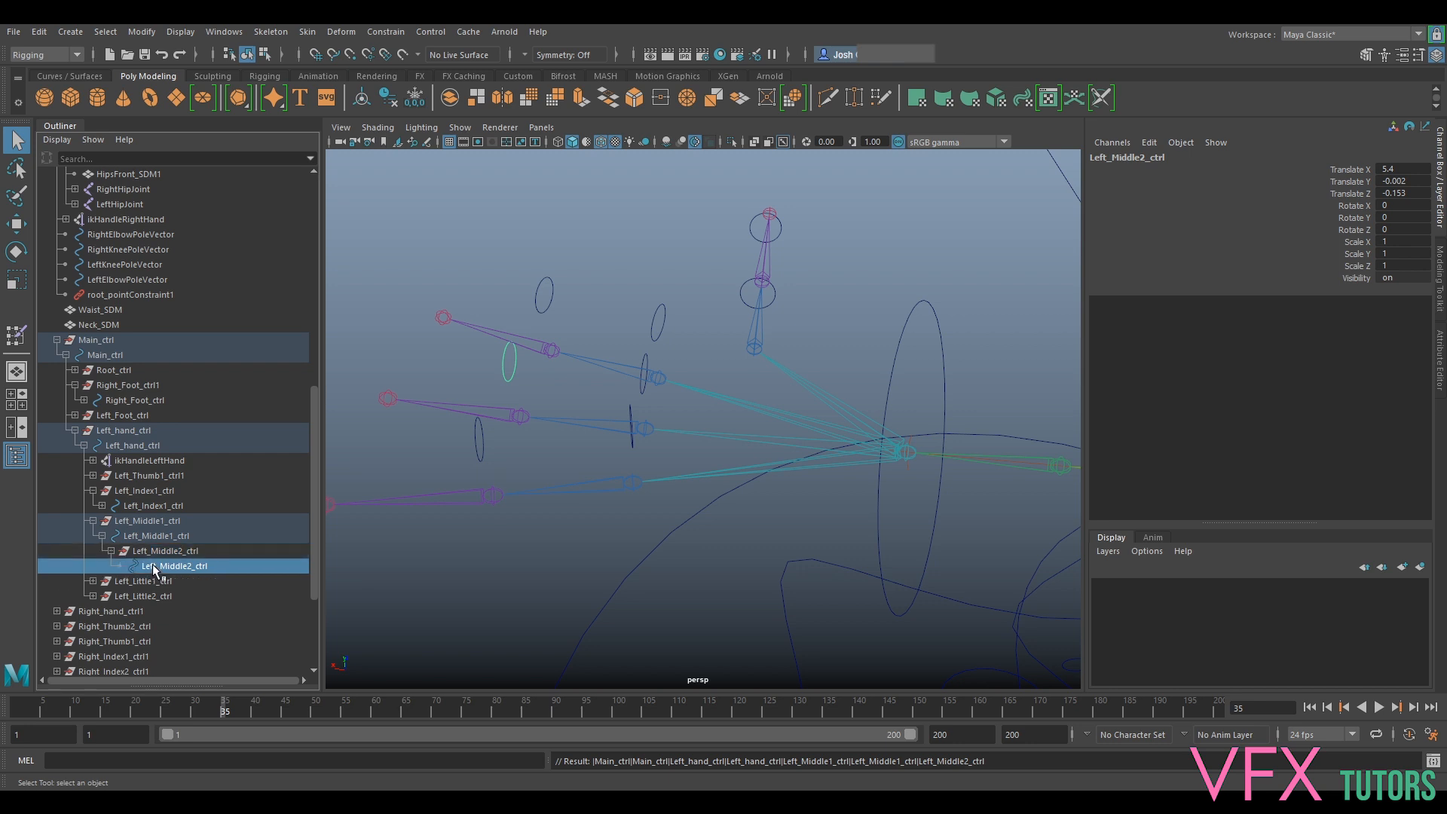
click(445, 404)
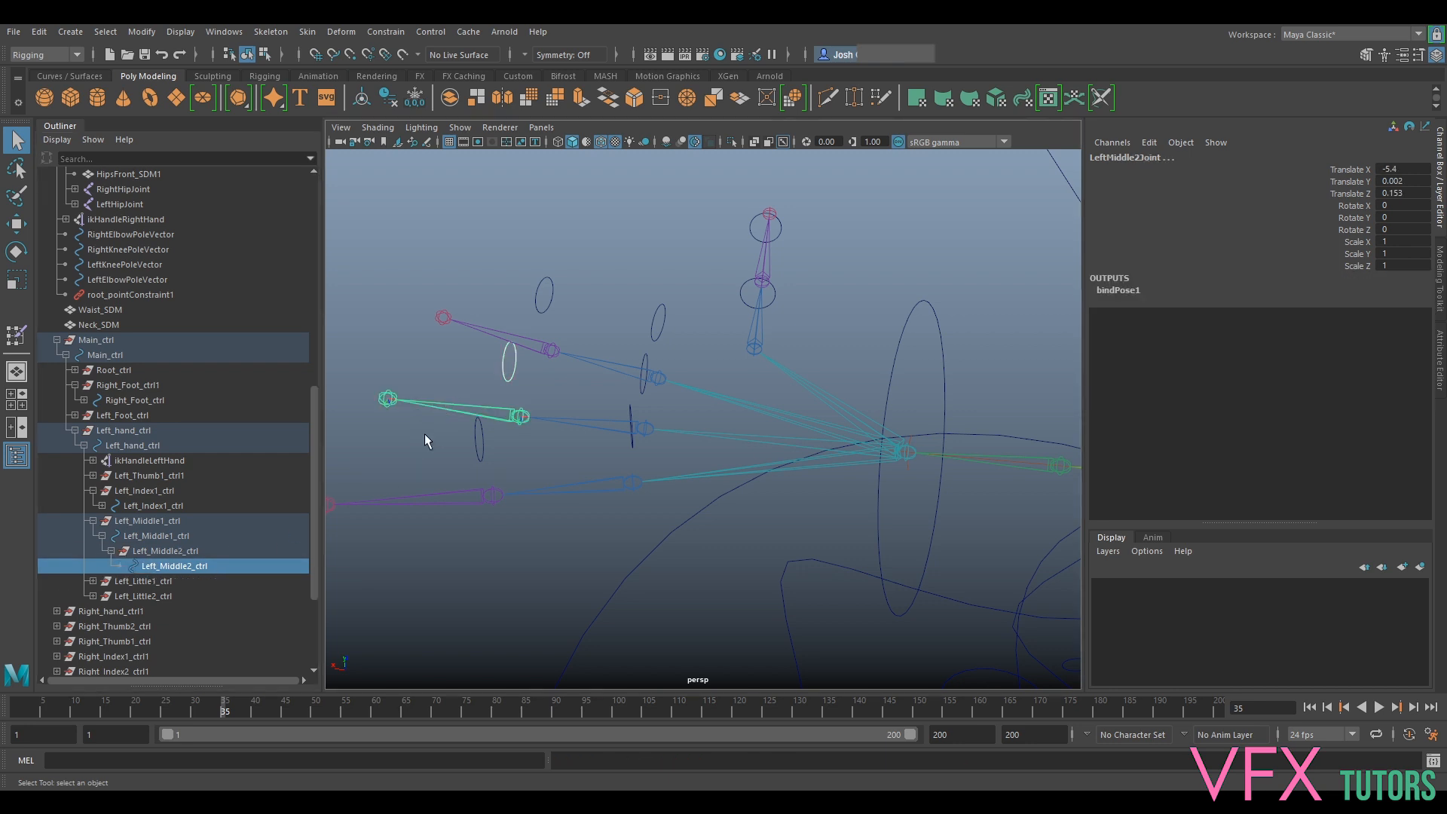
click(402, 34)
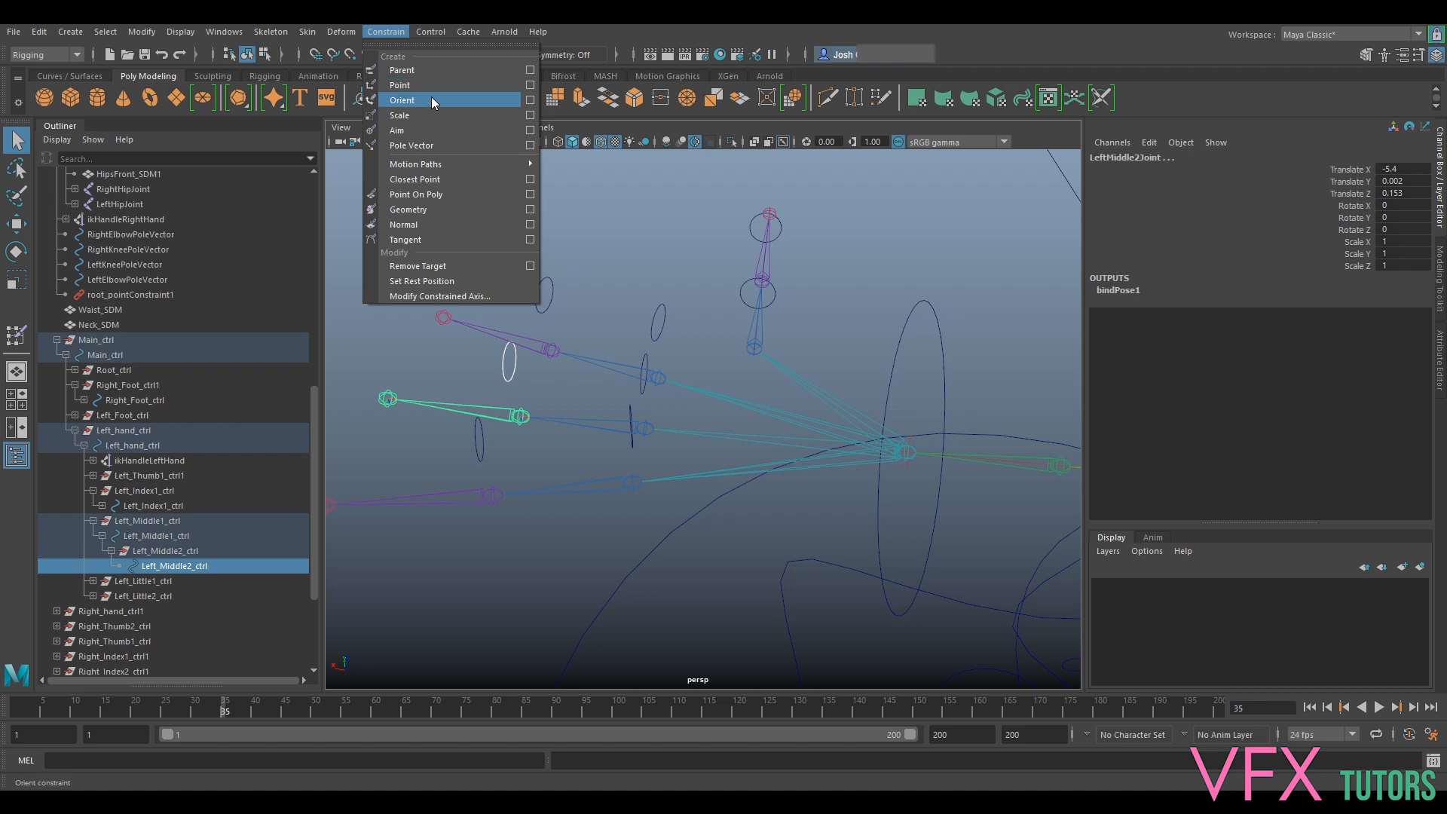
click(431, 97)
Test the left middle finger by rotating its two control curves together, and undo the rotation
alt+drag(589, 386, 701, 427)
click(615, 360)
shift+click(629, 366)
key(e)
key(ctrl+z)
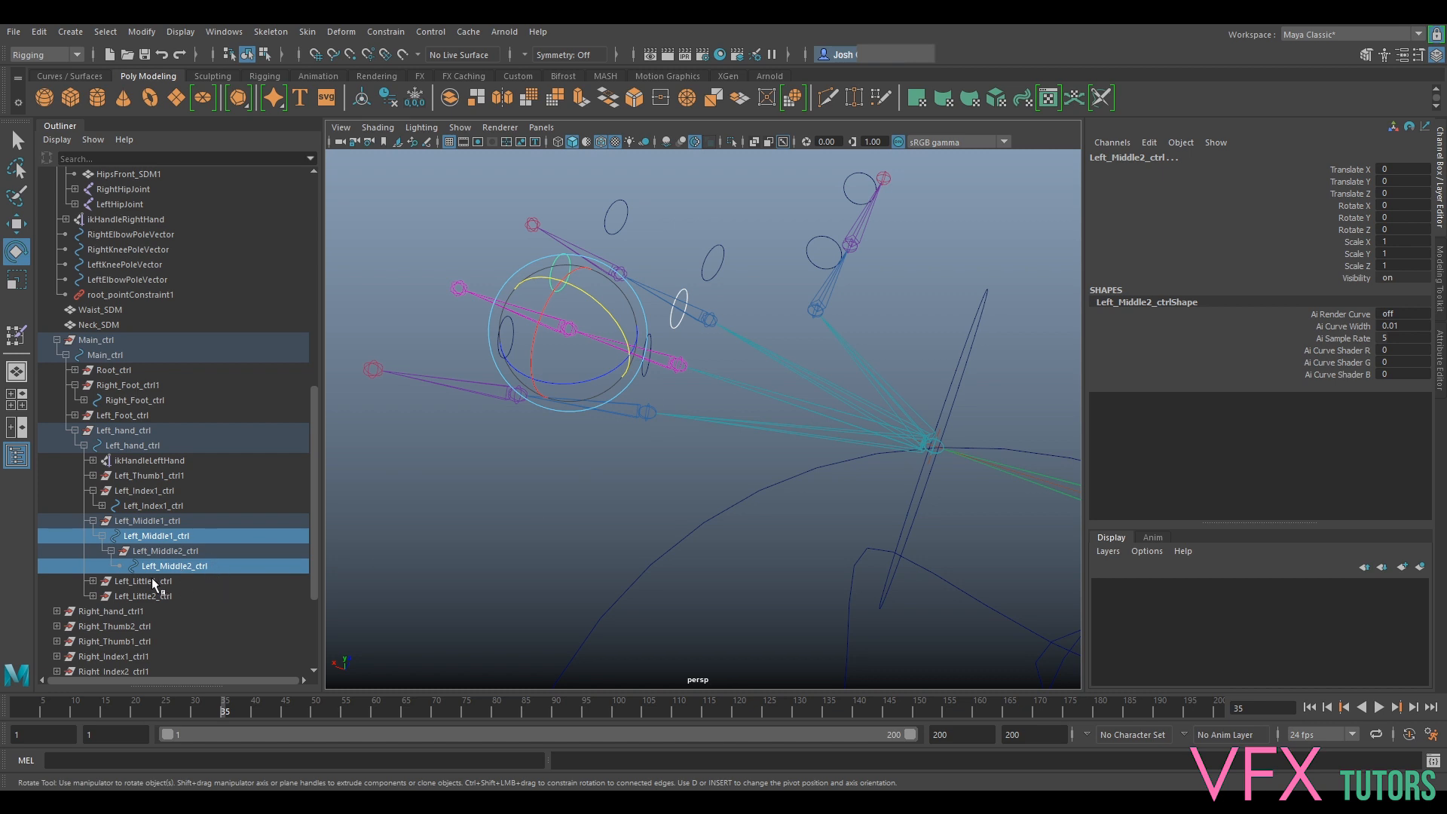
Orient-constrain LeftLittle1Joint to the Left_Little1_ctrl curve
click(151, 580)
click(568, 512)
alt+drag(569, 513, 621, 362)
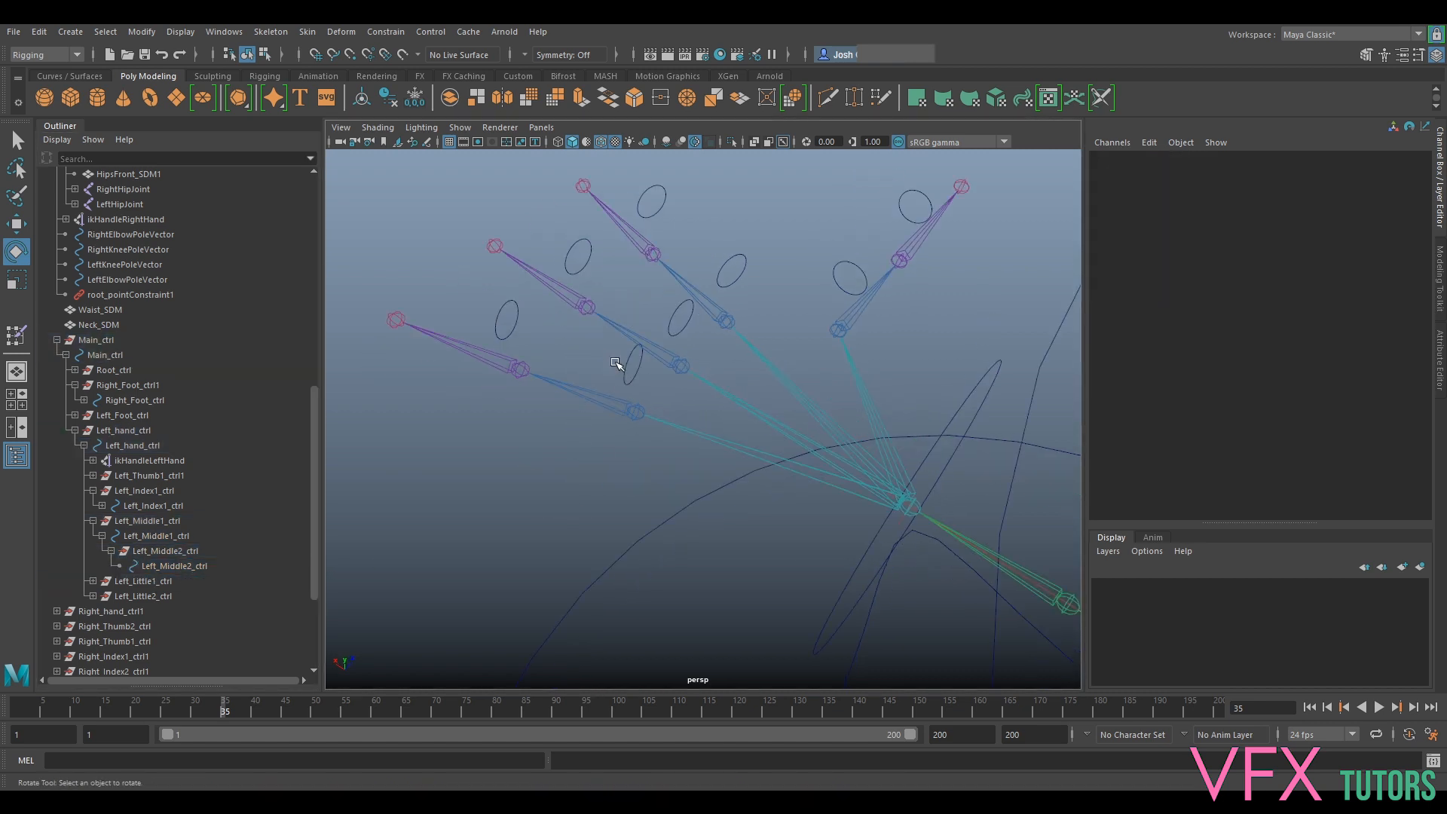
click(579, 404)
key(q)
click(635, 412)
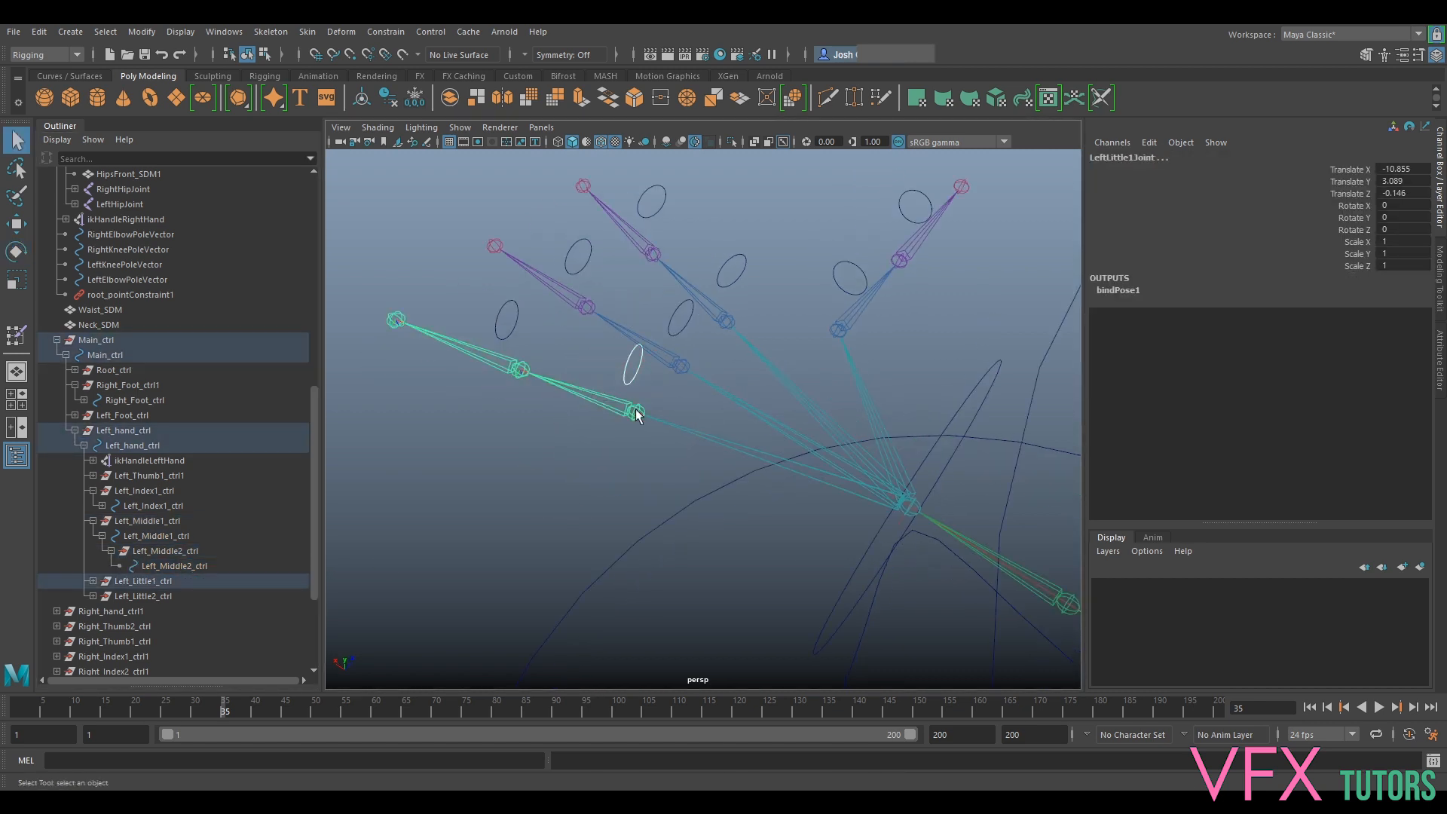
click(386, 32)
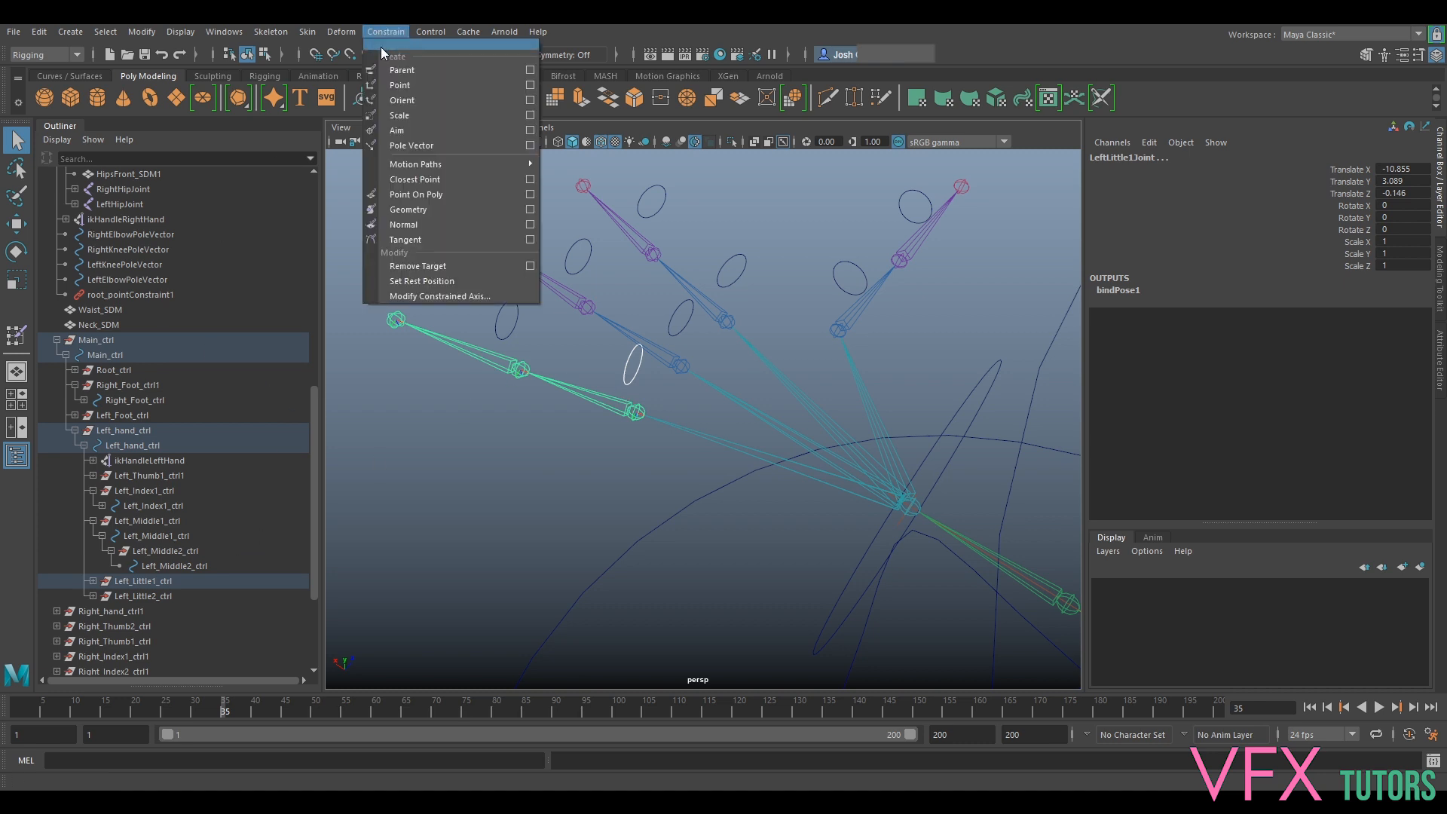
click(407, 98)
Expand the Left_Little1_ctrl group and parent the Left_Little2_ctrl group under the Left_Little1_ctrl curve
alt+drag(472, 386, 444, 407)
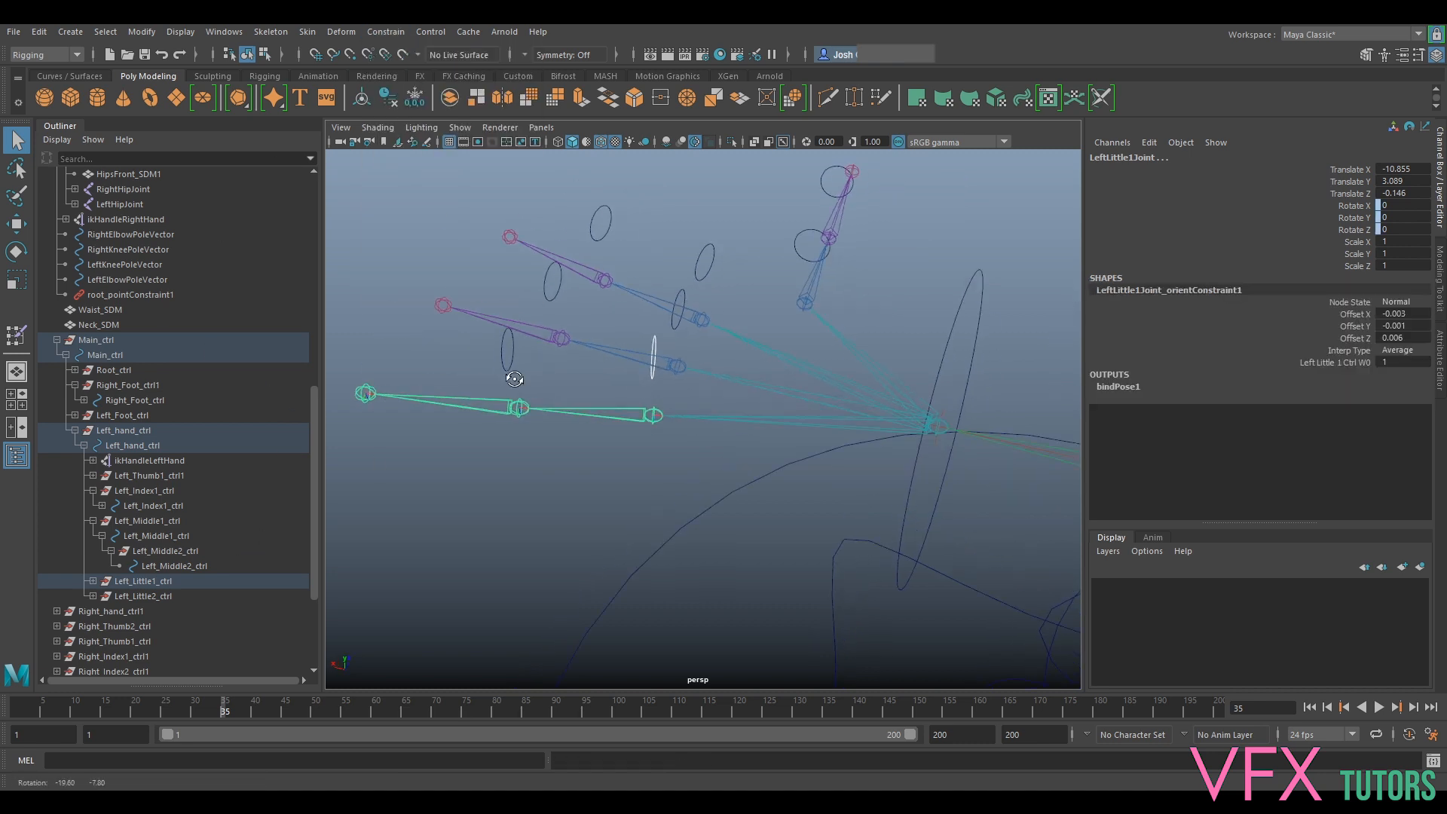
click(151, 597)
click(92, 581)
middle_drag(141, 618, 155, 597)
click(154, 597)
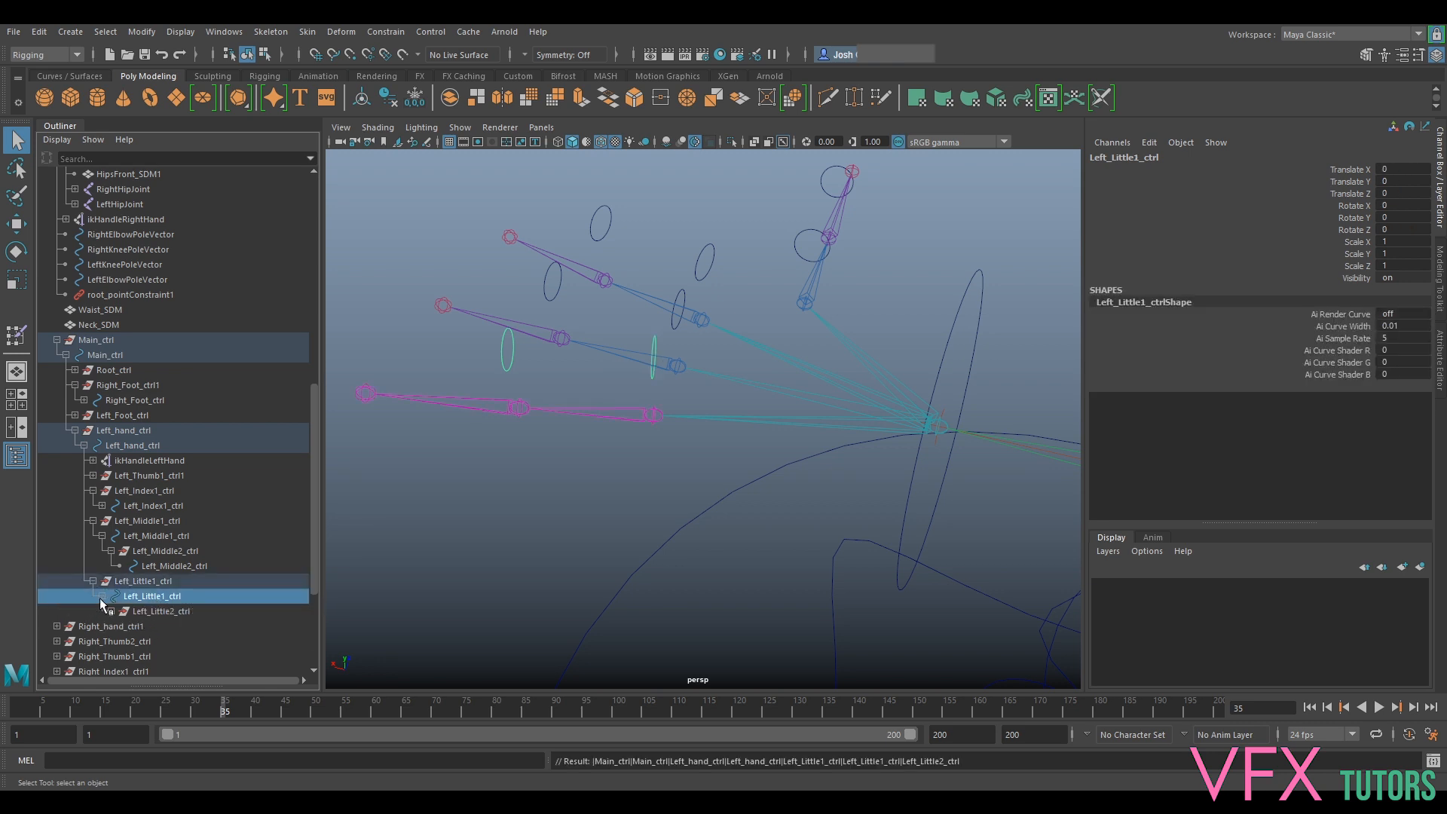
Expand the Left_Little2_ctrl group and orient-constrain LeftLittle2Joint to the Left_Little2_ctrl curve
click(155, 612)
click(111, 611)
click(167, 626)
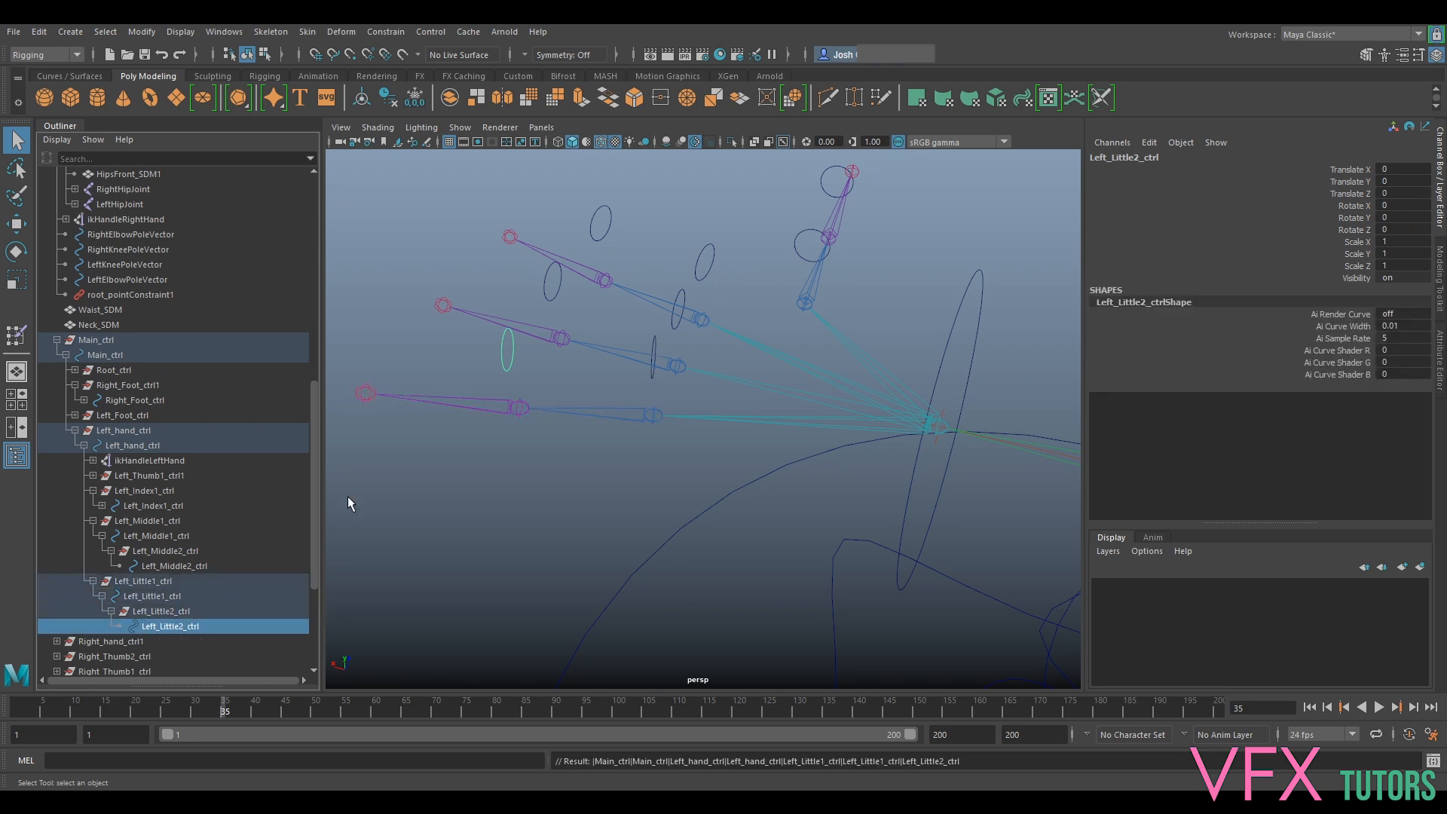
shift+click(446, 401)
click(386, 31)
click(402, 100)
Test the left little finger by rotating its two control curves together, and undo the rotation
scroll(490, 435, down, 3)
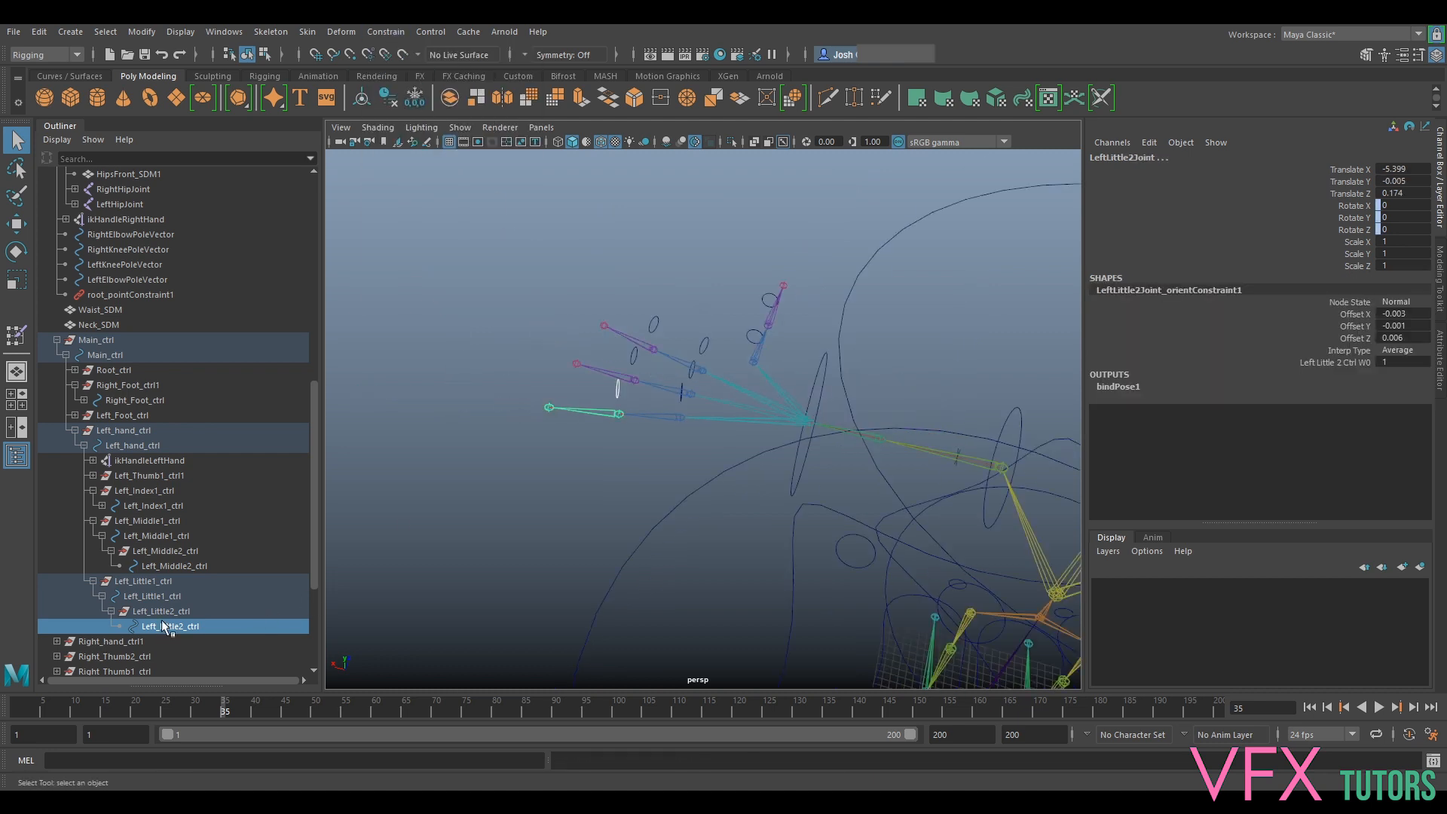
scroll(690, 412, up, 3)
alt+drag(690, 413, 646, 366)
click(649, 368)
shift+click(557, 344)
key(e)
drag(627, 377, 573, 445)
key(ctrl+z)
Test the left hand by rotating the Left_hand_ctrl curve, and undo the rotation
alt+drag(823, 330, 915, 313)
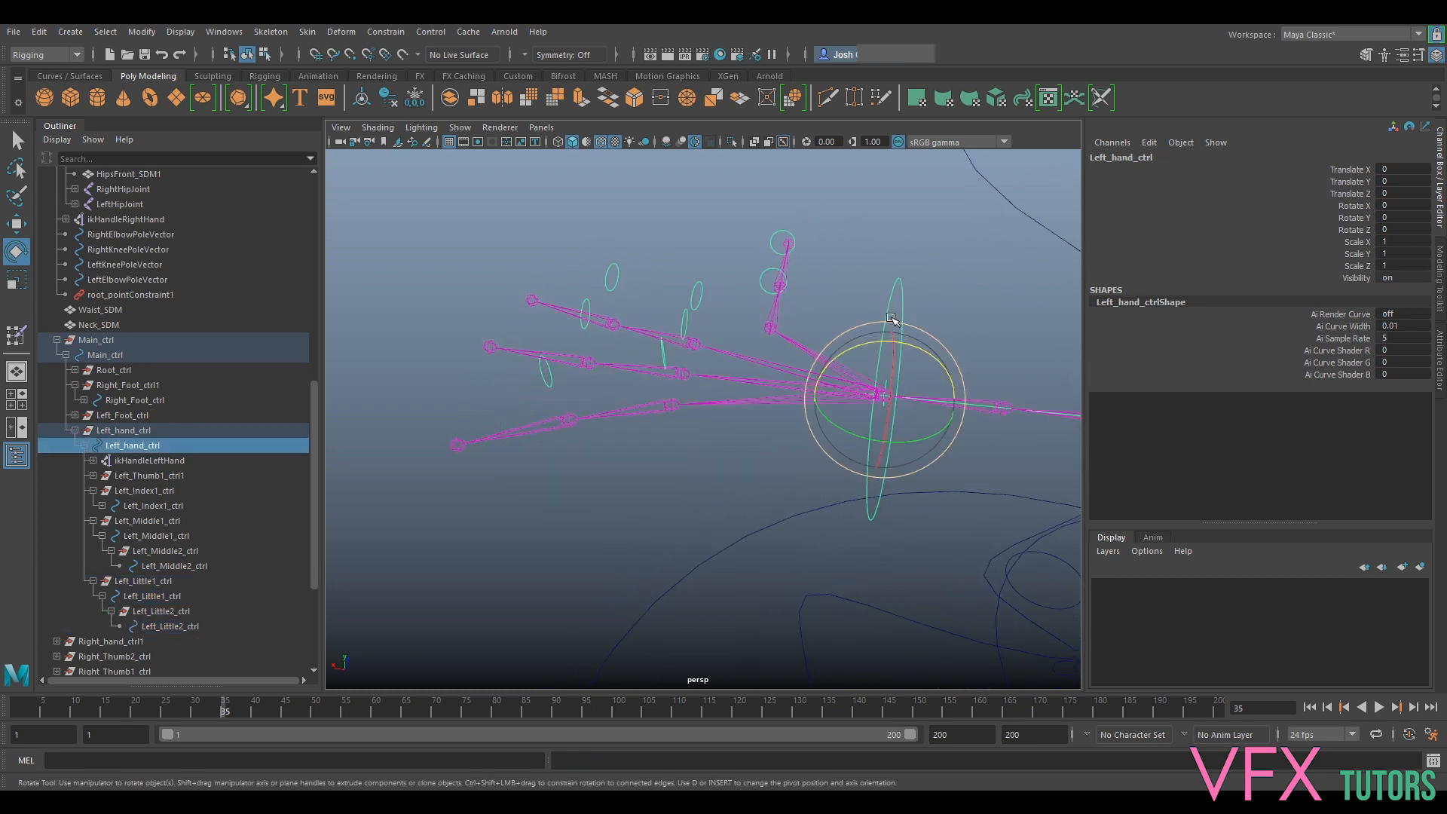
drag(916, 354, 936, 289)
key(ctrl+z)
key(ctrl+z)
key(ctrl+z)
key(ctrl+z)
Test rotating the left finger controls together with the hand control, and undo the rotation and selection
alt+drag(899, 351, 893, 307)
shift+drag(526, 235, 769, 307)
shift+click(904, 262)
drag(907, 311, 944, 358)
key(ctrl+z)
key(ctrl+z)
Rotate the Left_hand_ctrl curve freely by about -44, -8 and 17 degrees as a test pose
click(733, 284)
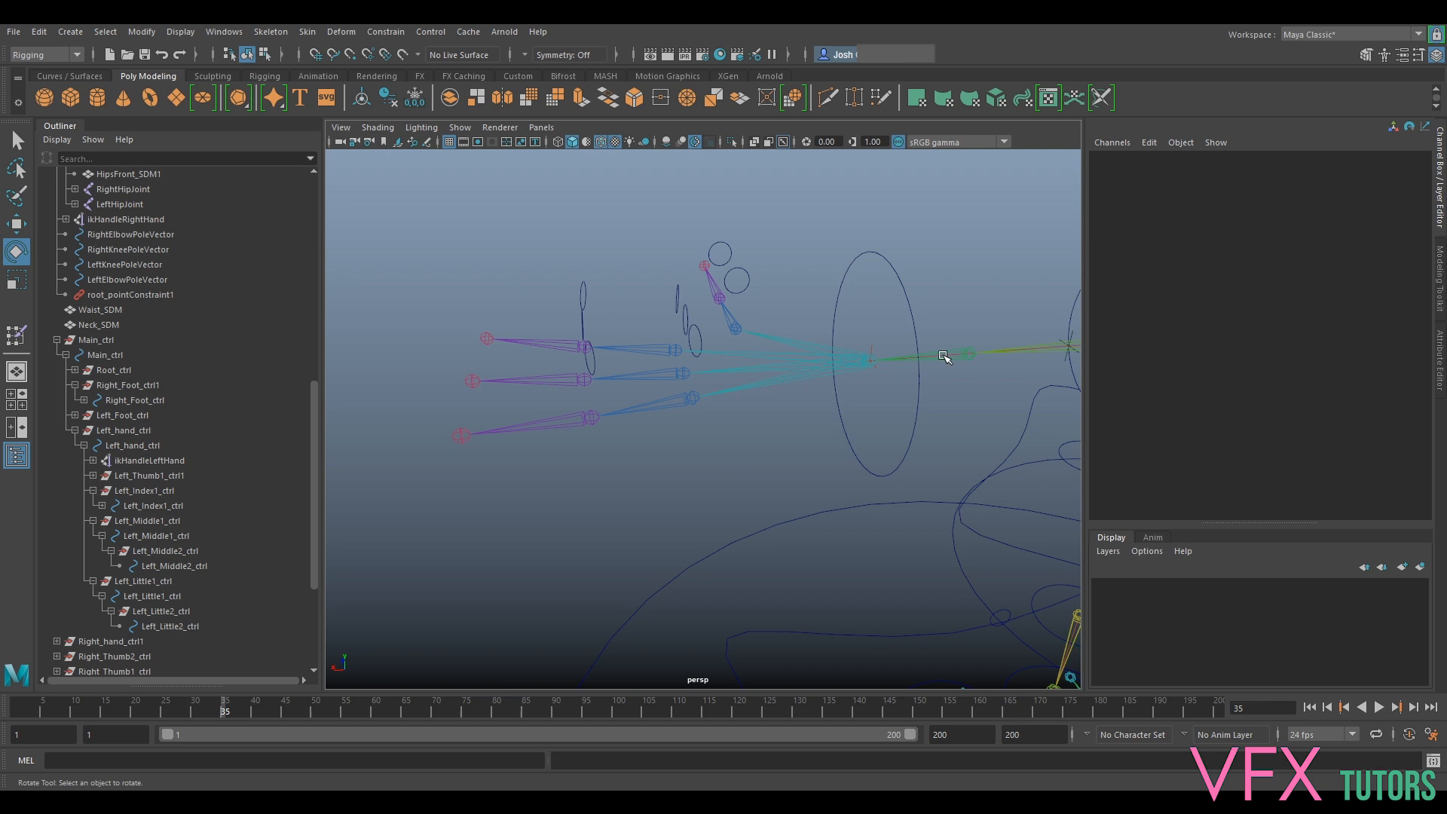
click(756, 285)
click(856, 233)
alt+drag(856, 233, 815, 412)
click(804, 305)
click(666, 400)
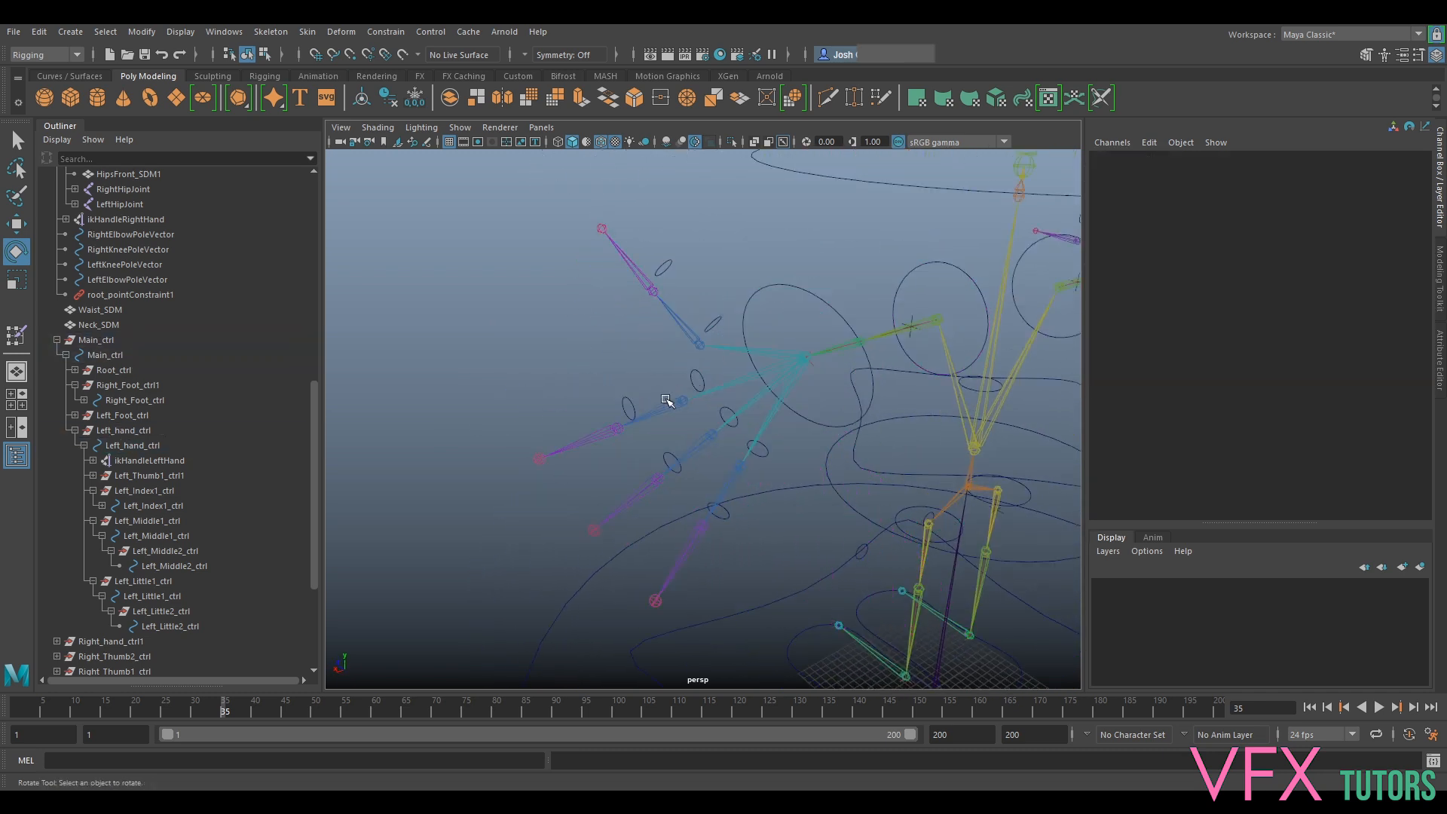
Try the left index finger controls on the posed hand, and undo back through the hand's test rotation
click(705, 374)
shift+drag(601, 391, 679, 377)
key(ctrl+z)
key(ctrl+z)
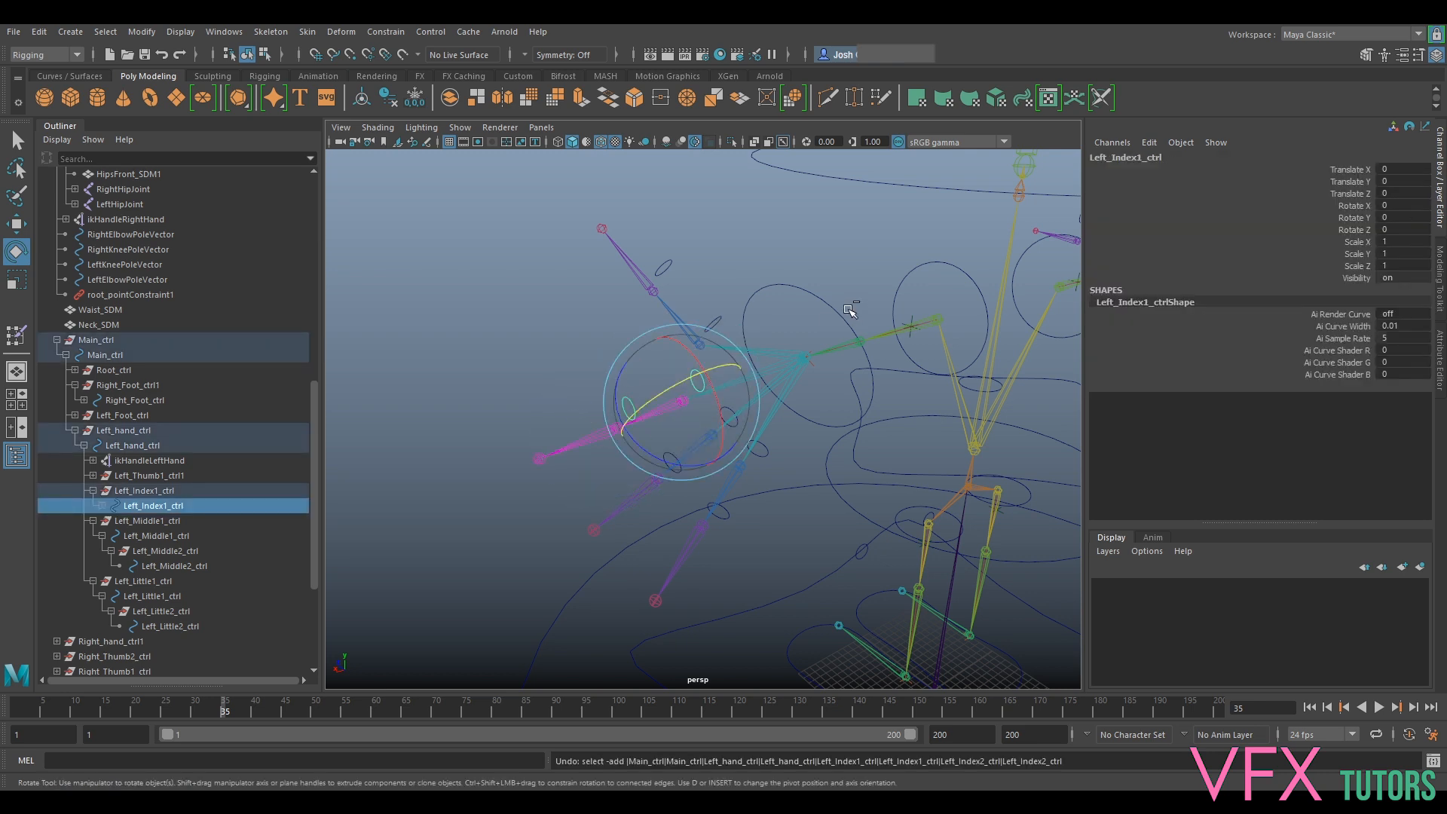
key(ctrl+z)
key(ctrl+z)
key(ctrl+z)
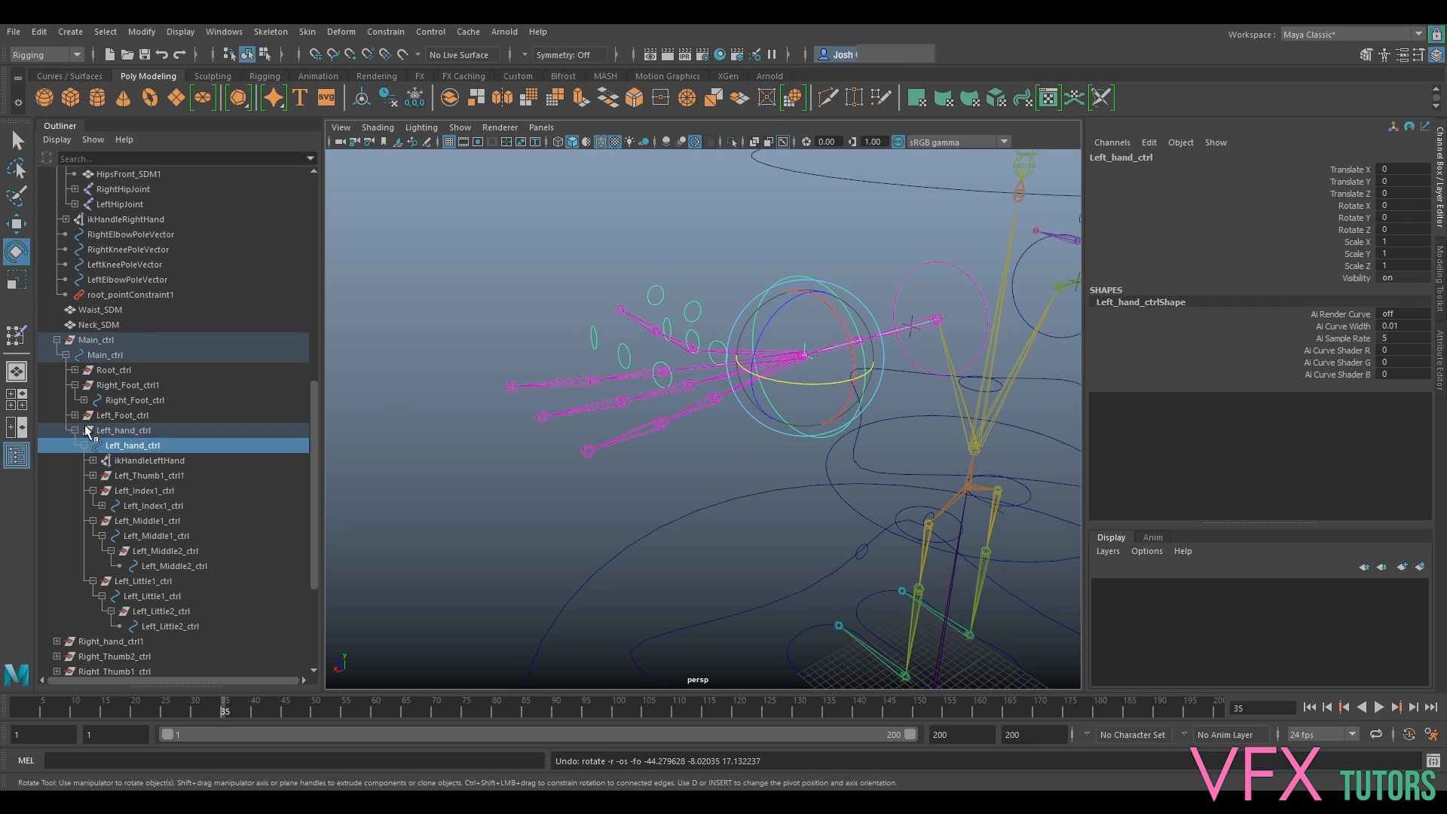
Collapse the Left_hand_ctrl group and select the Main_ctrl curve around the whole rig
click(77, 430)
scroll(679, 416, down, 5)
alt+drag(643, 430, 844, 433)
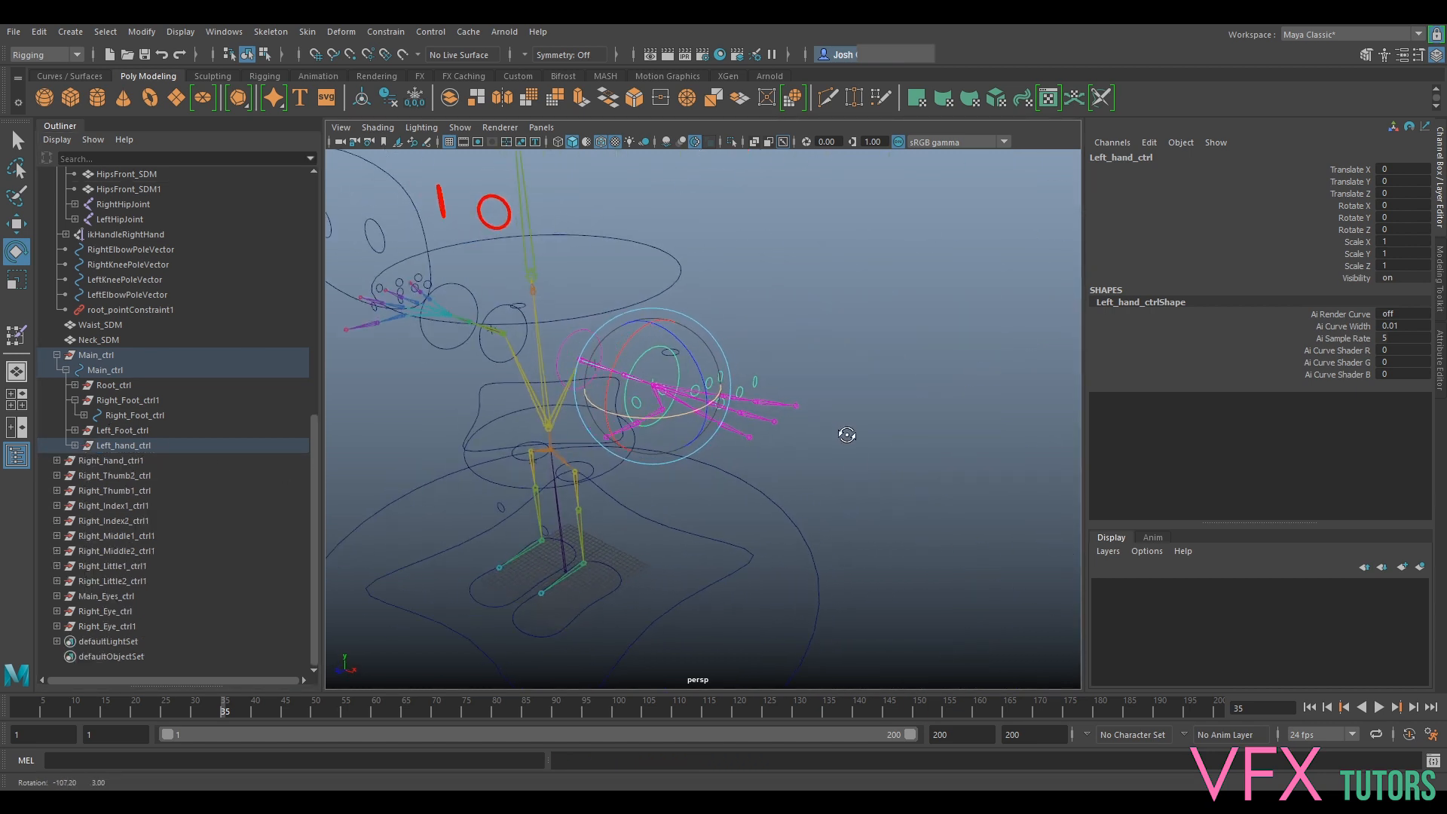
alt+middle_drag(843, 433, 927, 261)
alt+drag(931, 265, 902, 355)
scroll(902, 355, down, 4)
alt+middle_drag(902, 355, 862, 450)
drag(791, 482, 866, 571)
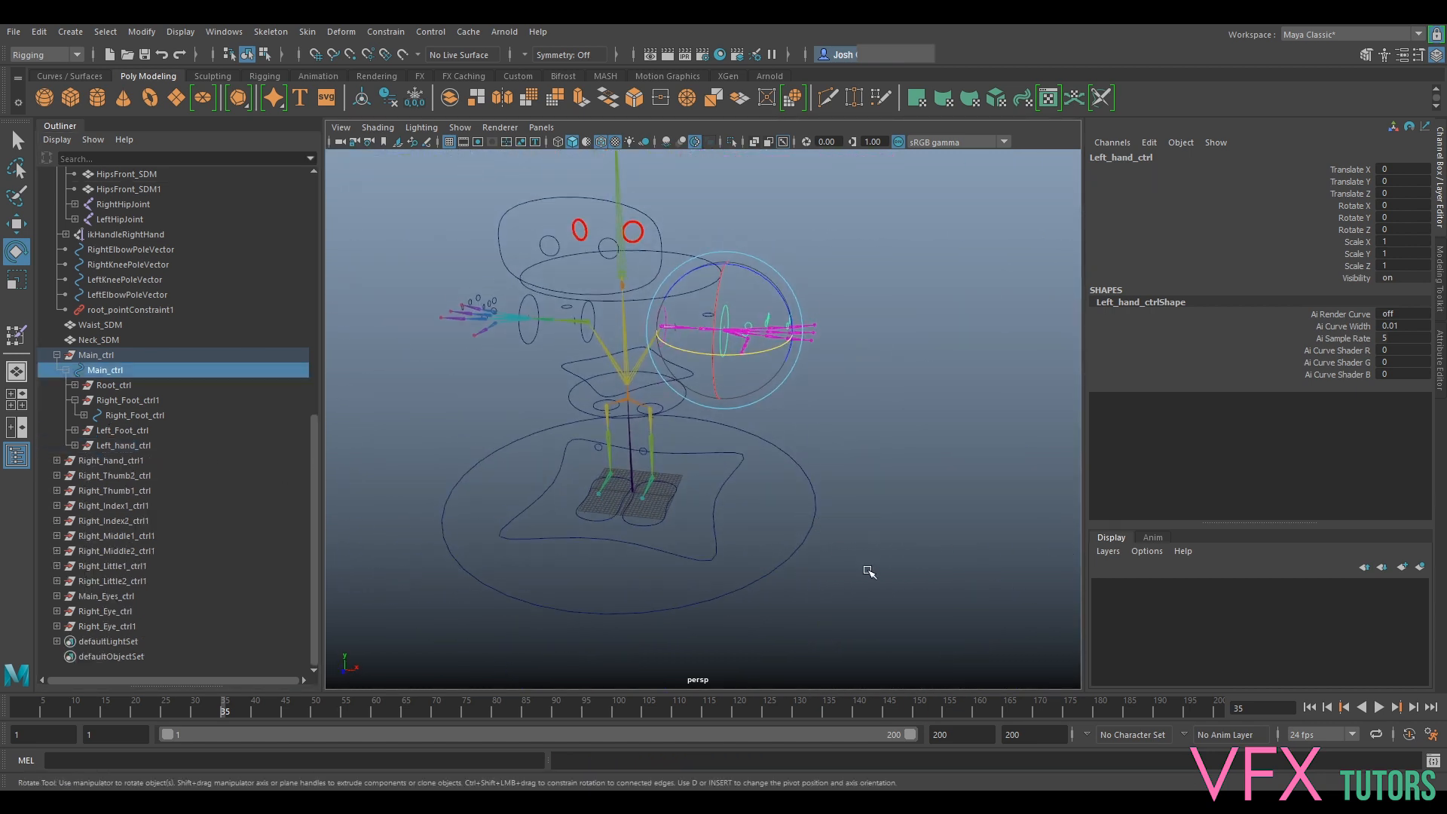
Test the rig with the Move tool on the Root_ctrl curve, deselect it, and select the Main_ctrl curve
alt+drag(736, 404, 829, 403)
alt+drag(671, 242, 725, 526)
click(721, 536)
key(w)
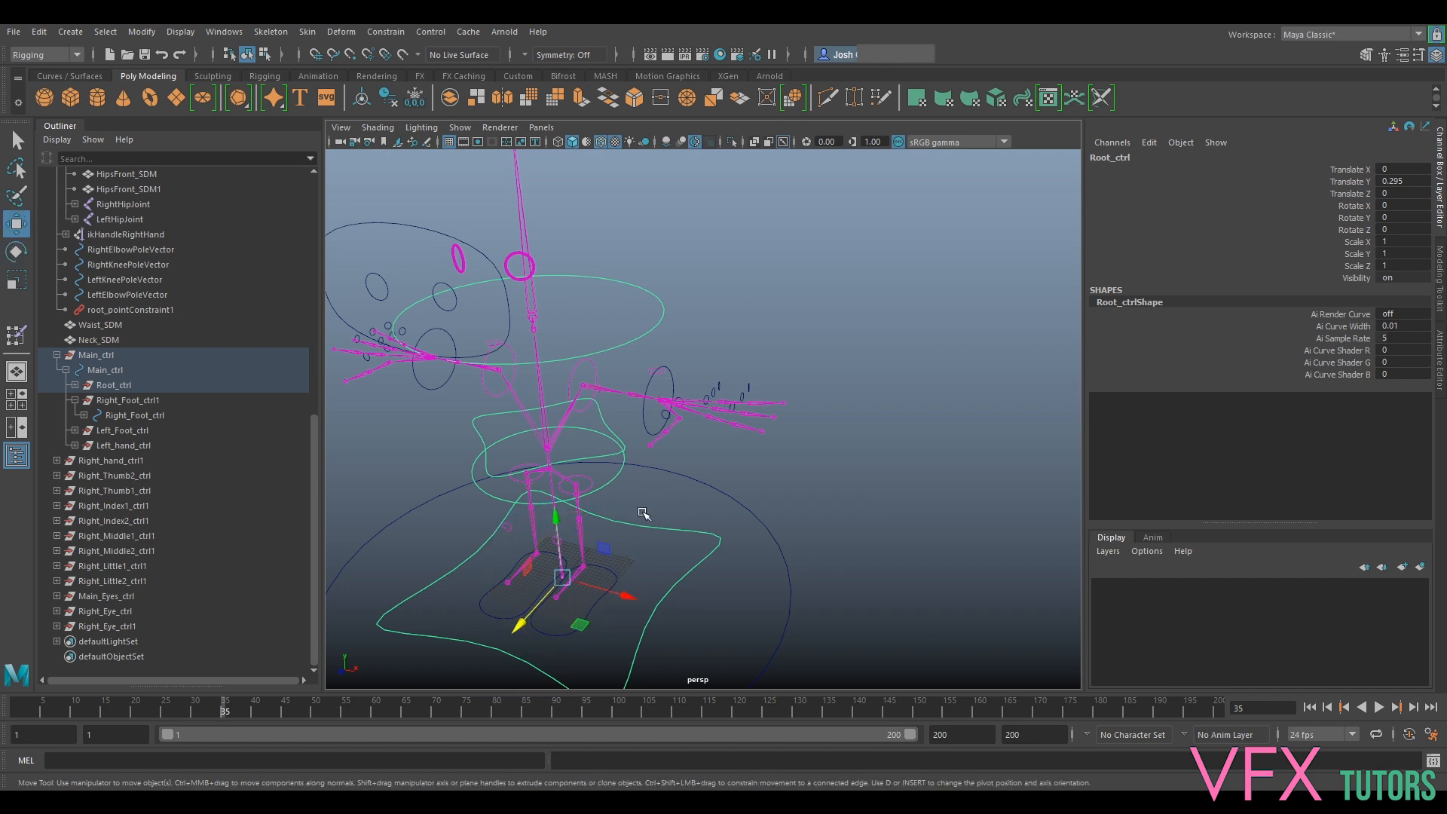
mouse_move(563, 583)
mouse_down()
mouse_move(516, 614)
mouse_move(549, 603)
mouse_up()
click(745, 515)
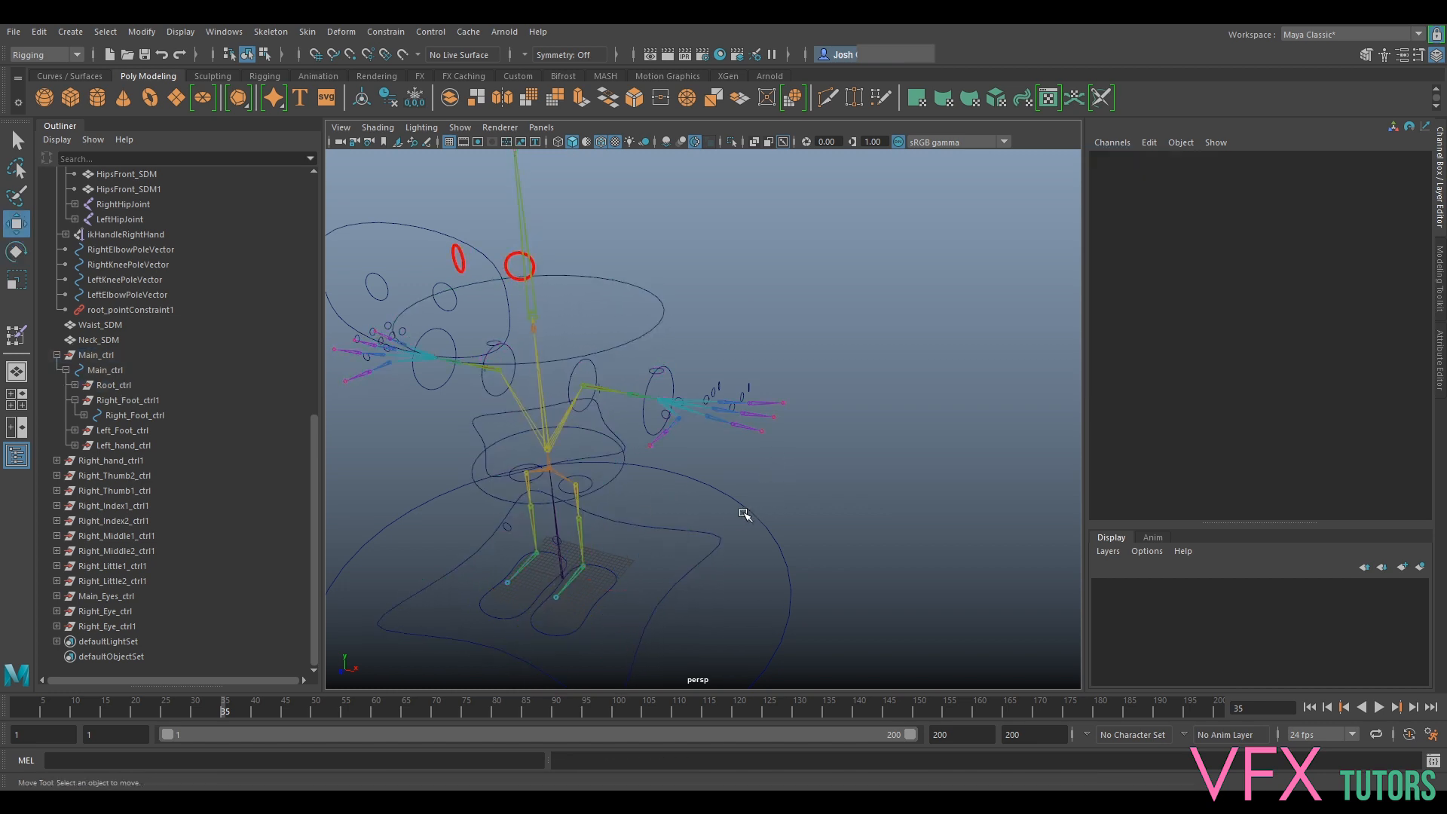
drag(871, 499, 705, 529)
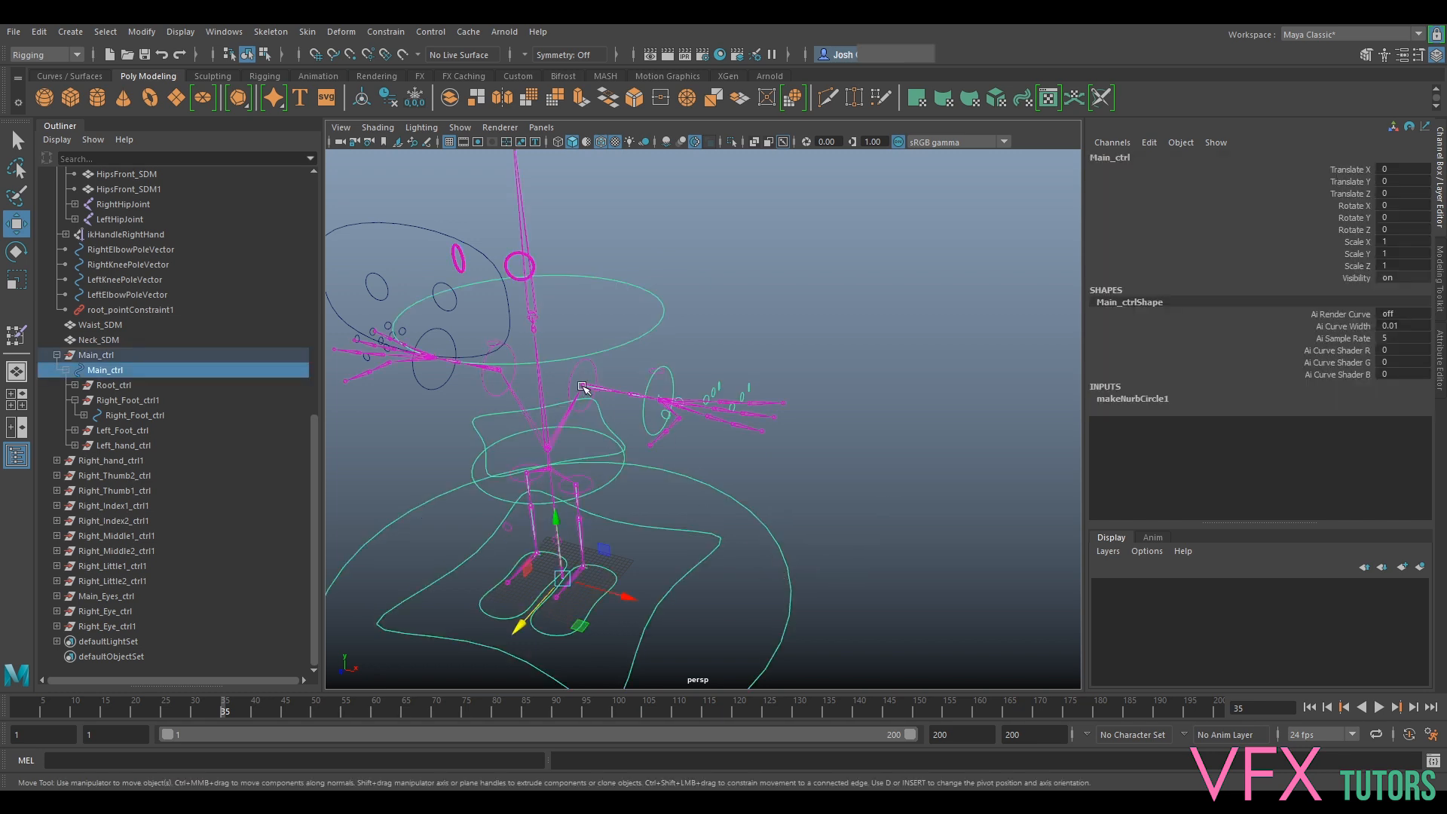
Hide both shoulder fix curves by setting their Visibility to off, and clear the selection
click(581, 387)
alt+drag(570, 495, 591, 424)
click(596, 378)
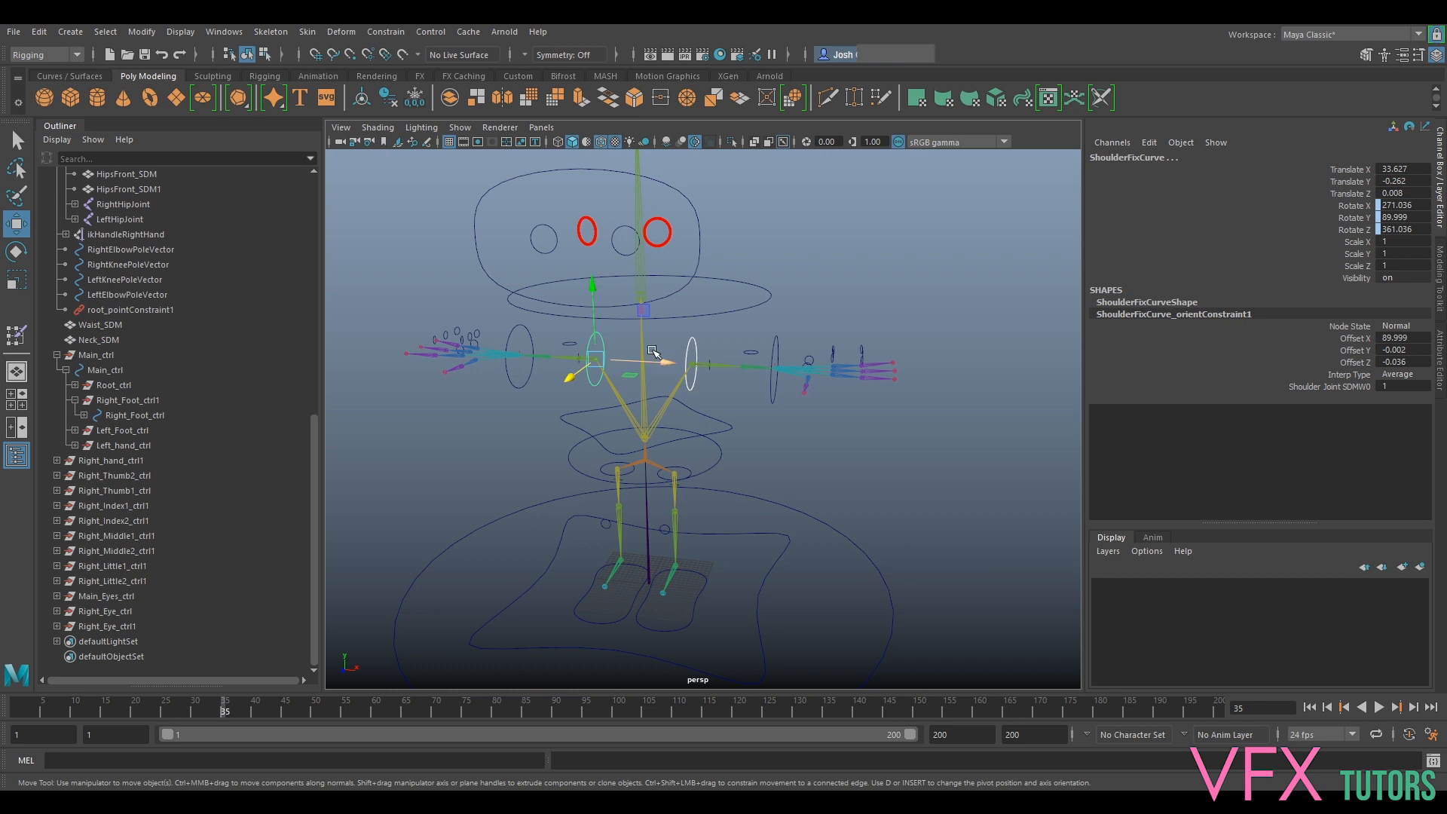
double_click(1394, 279)
key(Return)
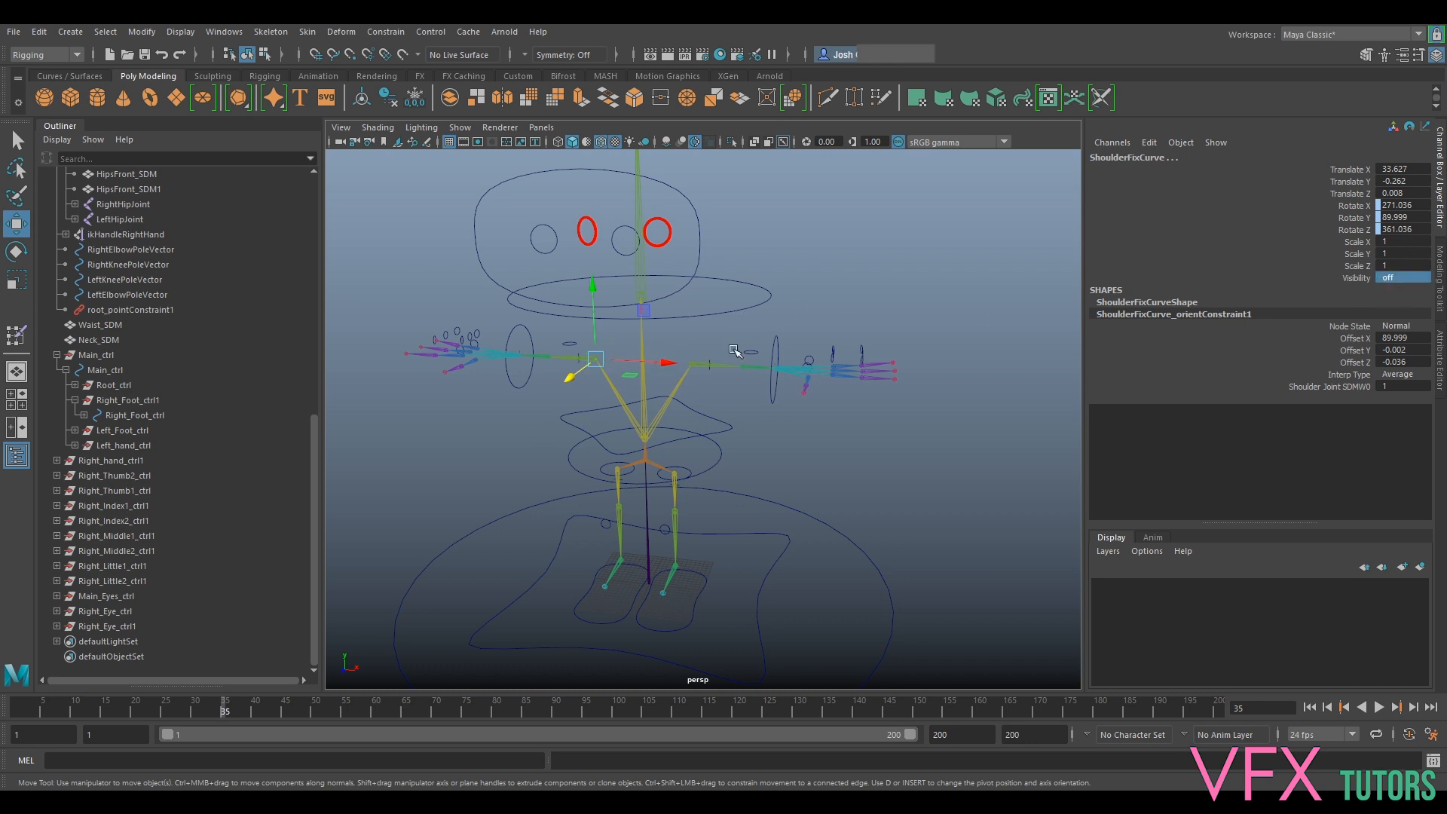
click(929, 296)
Hide the LeftHipFixCurve and RightHipFixCurve by setting their Visibility to off, and clear the selection
alt+middle_drag(780, 460, 833, 295)
scroll(833, 295, up, 4)
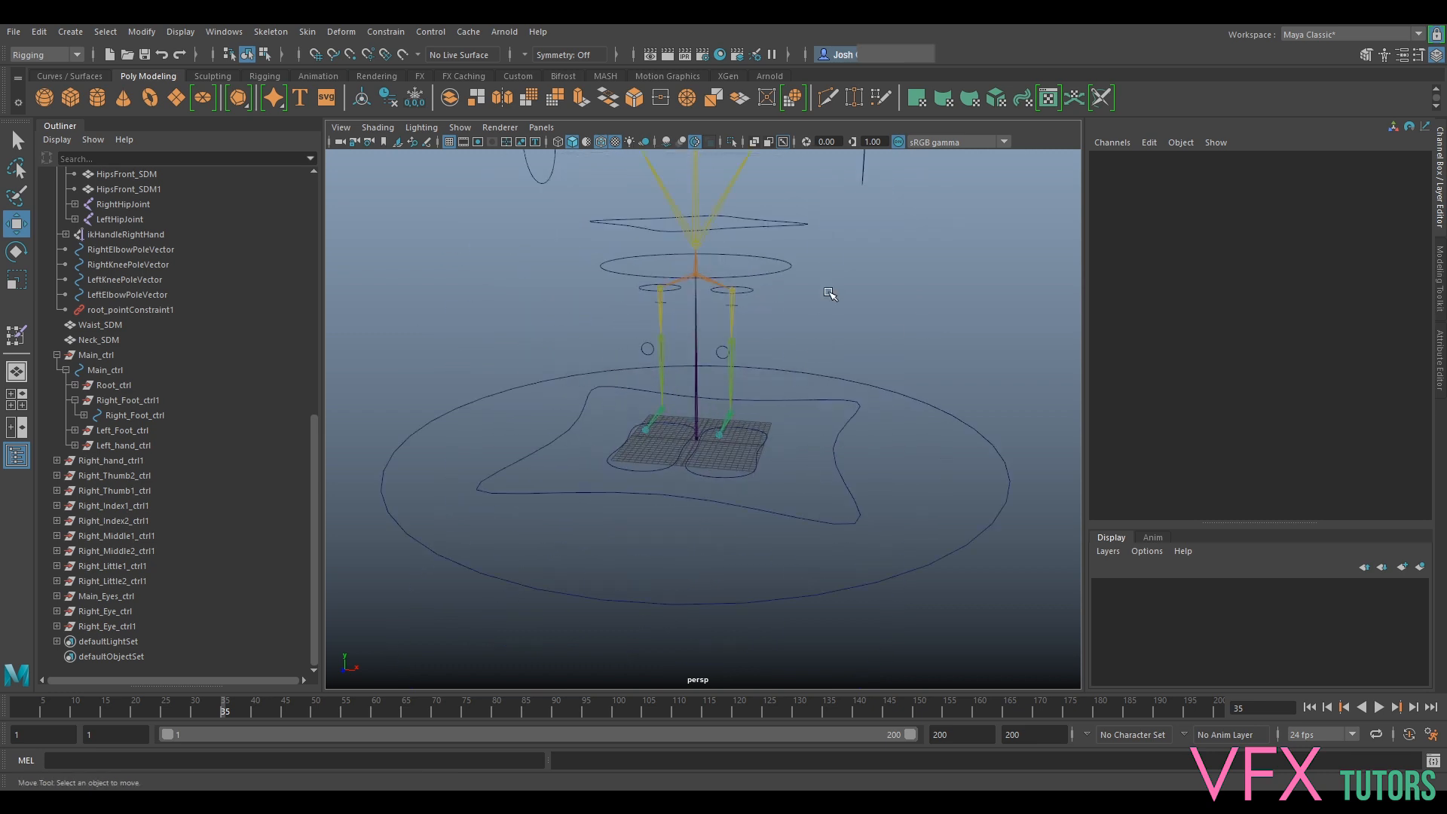
click(752, 271)
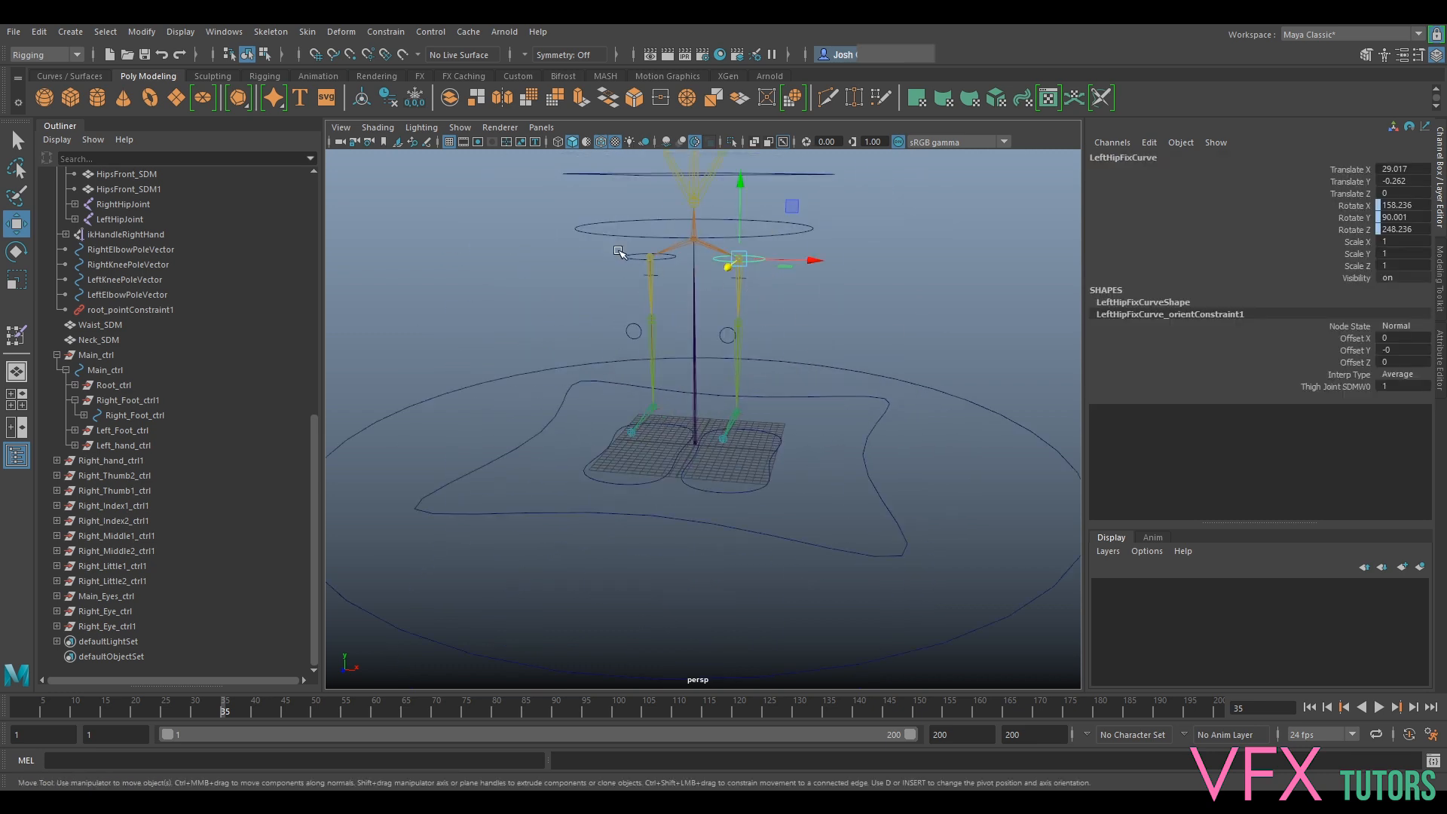
alt+middle_drag(619, 251, 649, 302)
scroll(649, 302, up, 2)
click(661, 300)
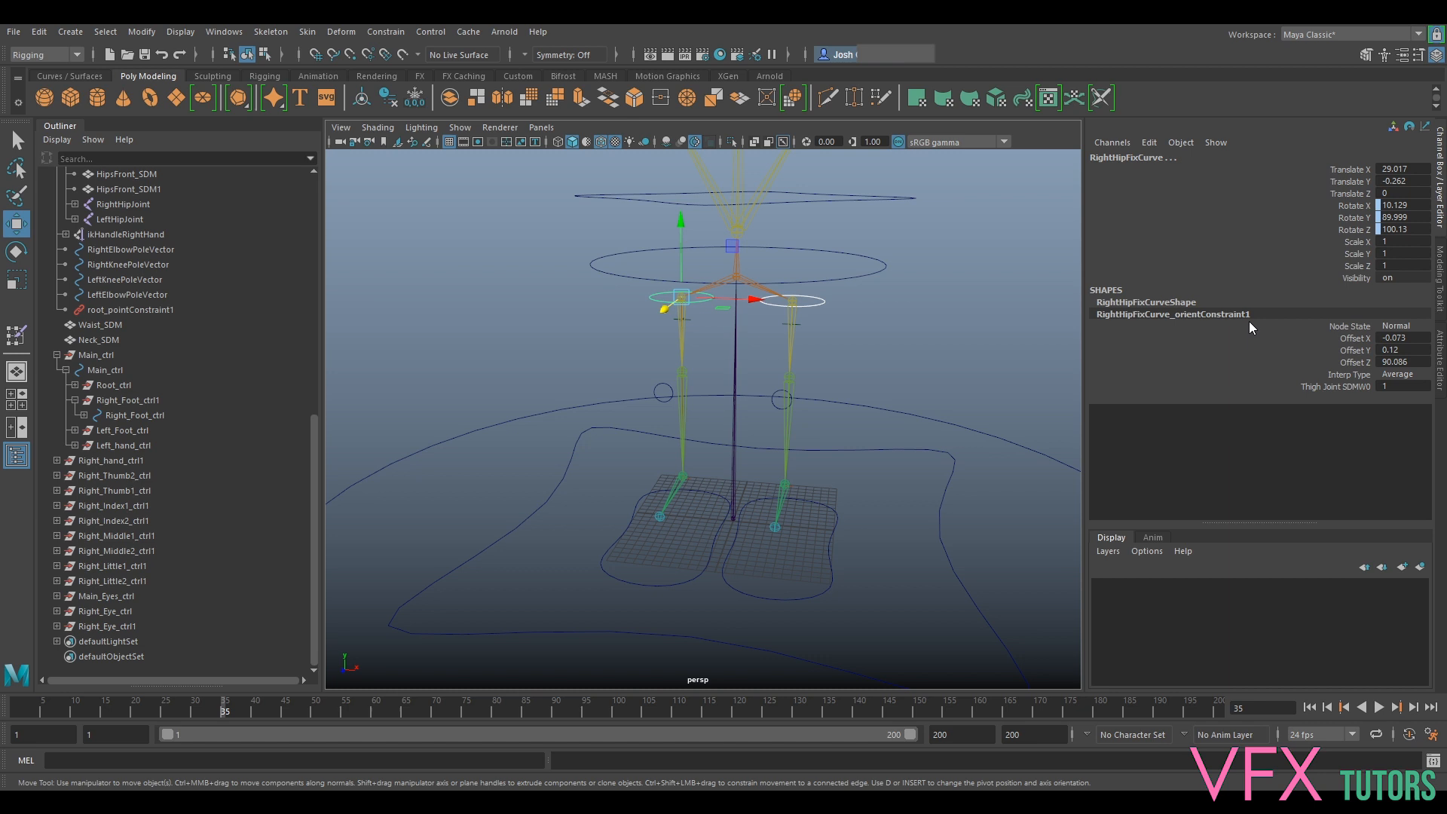
double_click(1384, 276)
text(off)
key(Return)
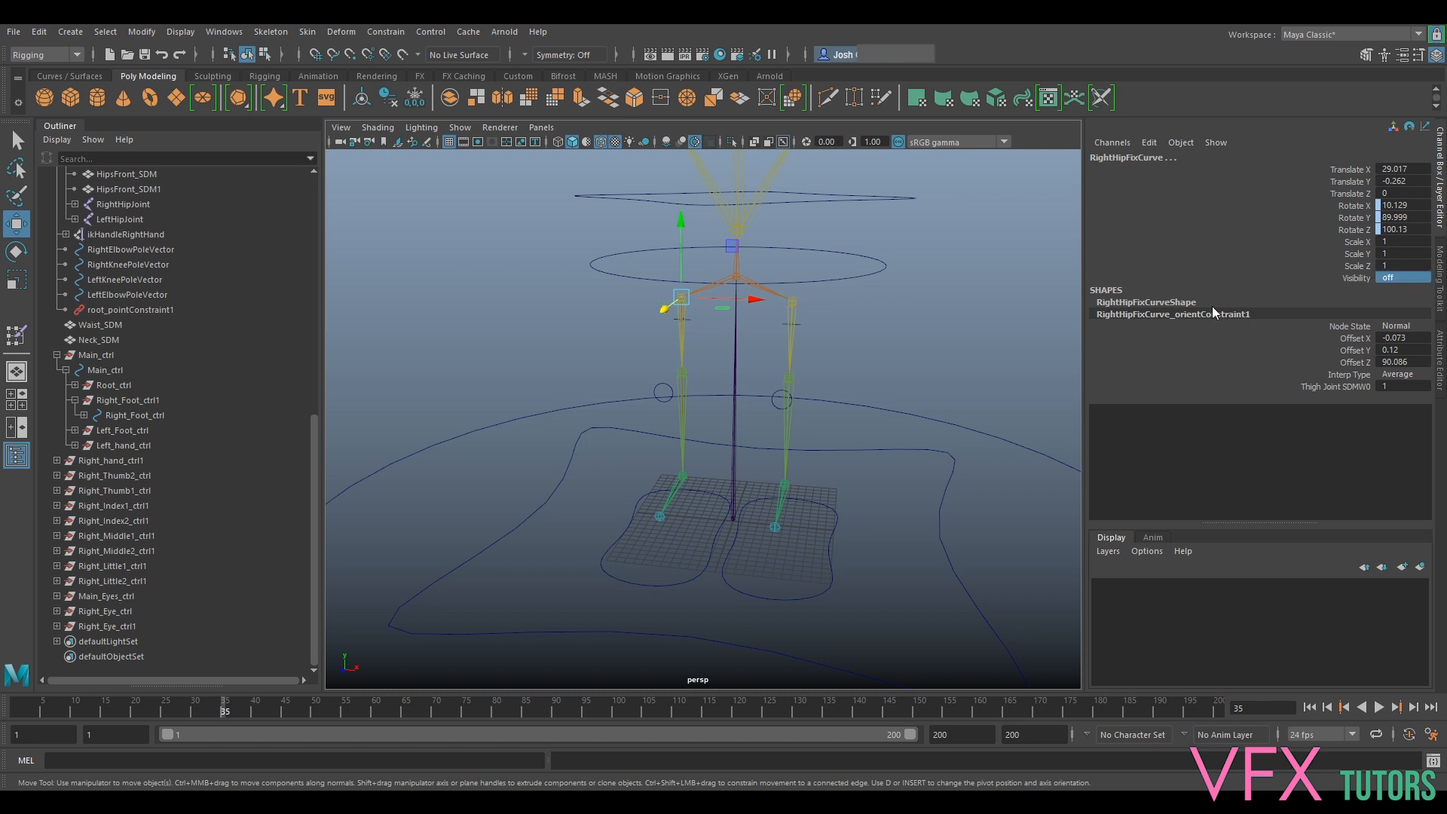
click(911, 328)
Examine the hip and leg joints up close and the rig as a whole
alt+drag(911, 328, 832, 388)
alt+right_drag(832, 388, 1006, 320)
alt+middle_drag(1007, 320, 844, 398)
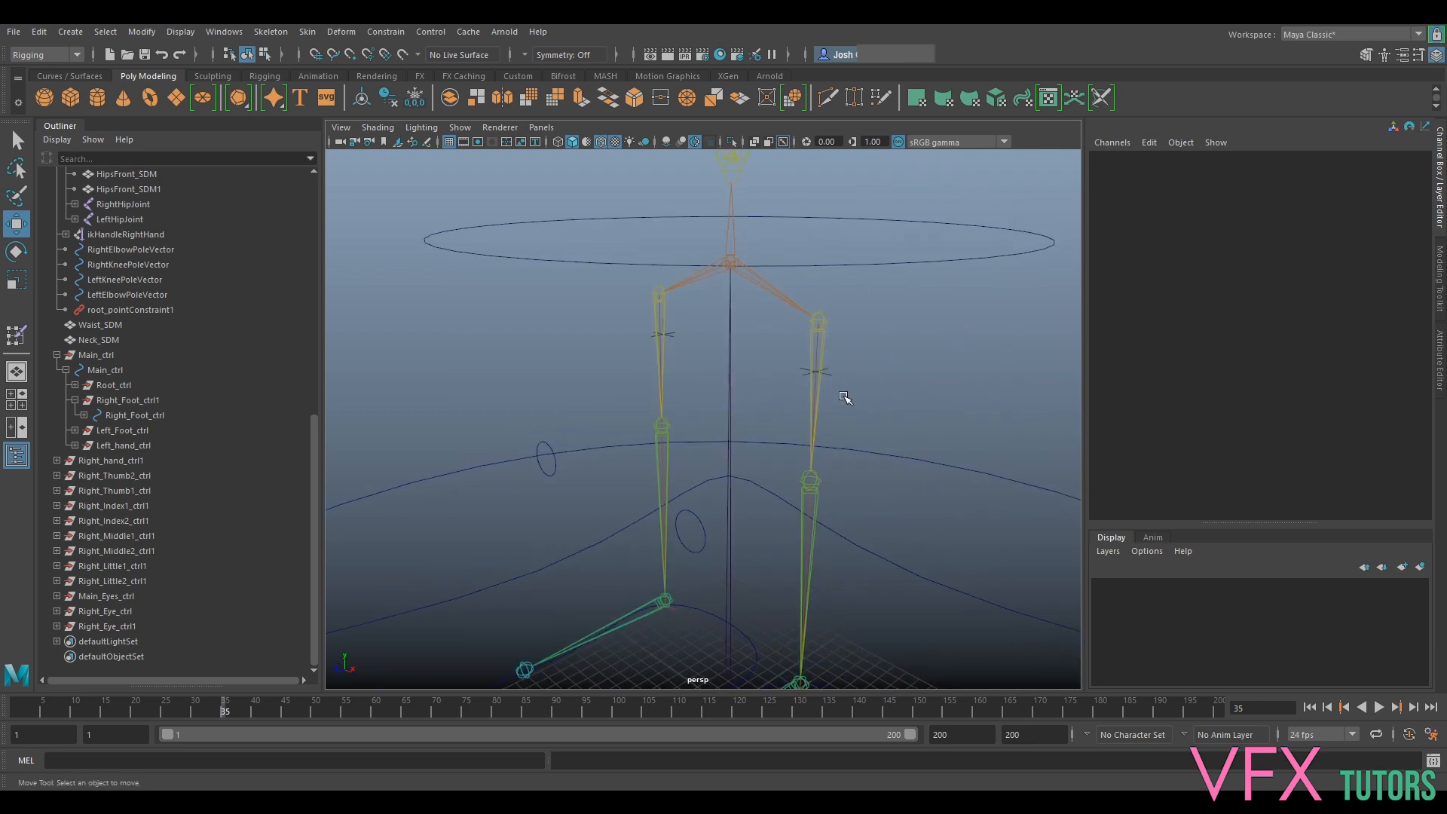
key(a)
mouse_move(840, 388)
alt+mouse_down()
mouse_move(910, 382)
mouse_move(861, 389)
alt+mouse_up()
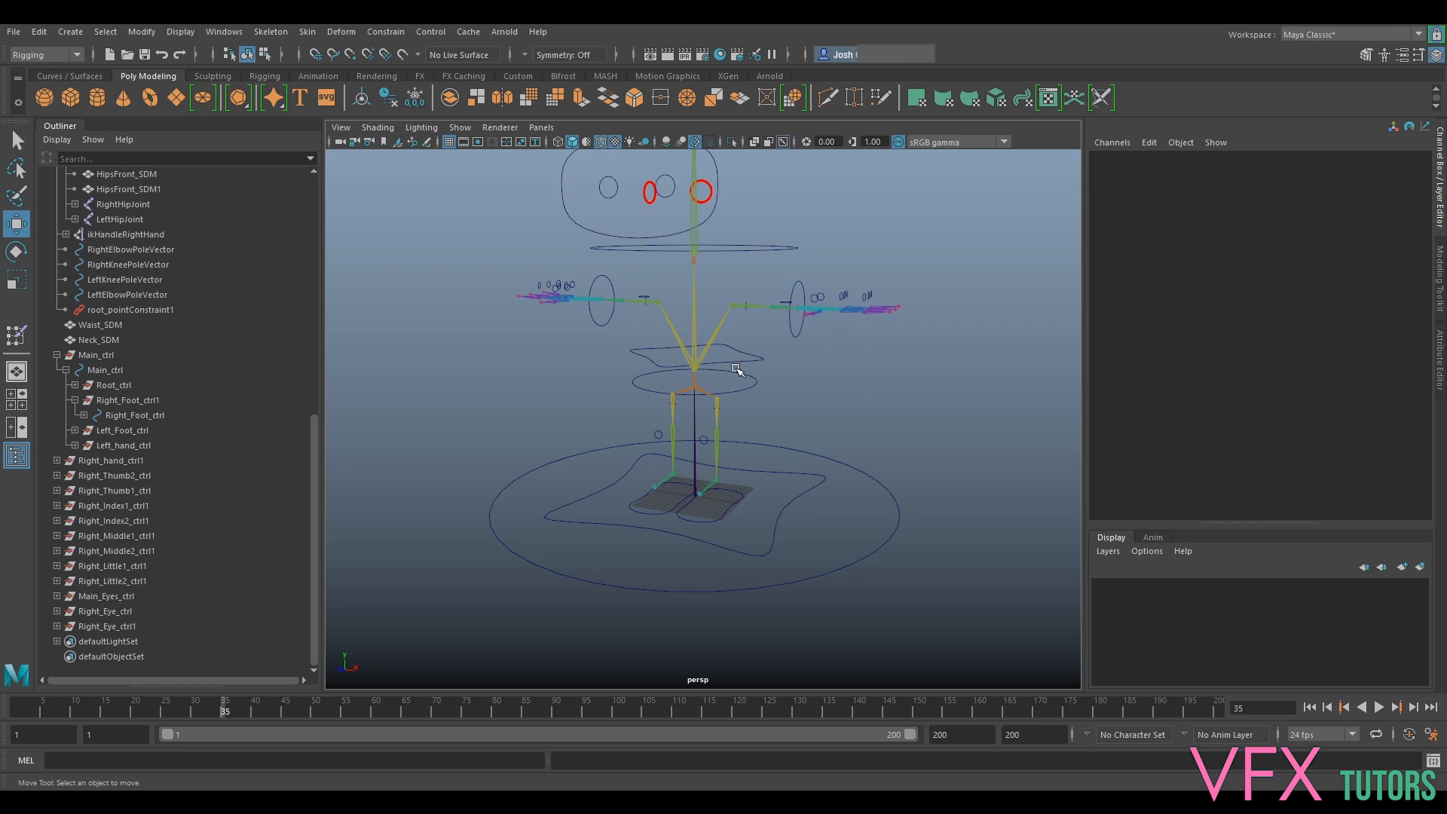
Parent the eight right finger control groups, Right_Thumb2_ctrl through Right_Little2_ctrl1, under the Right_hand_ctrl curve
alt+drag(603, 341, 653, 362)
alt+middle_drag(651, 363, 710, 401)
scroll(710, 401, up, 3)
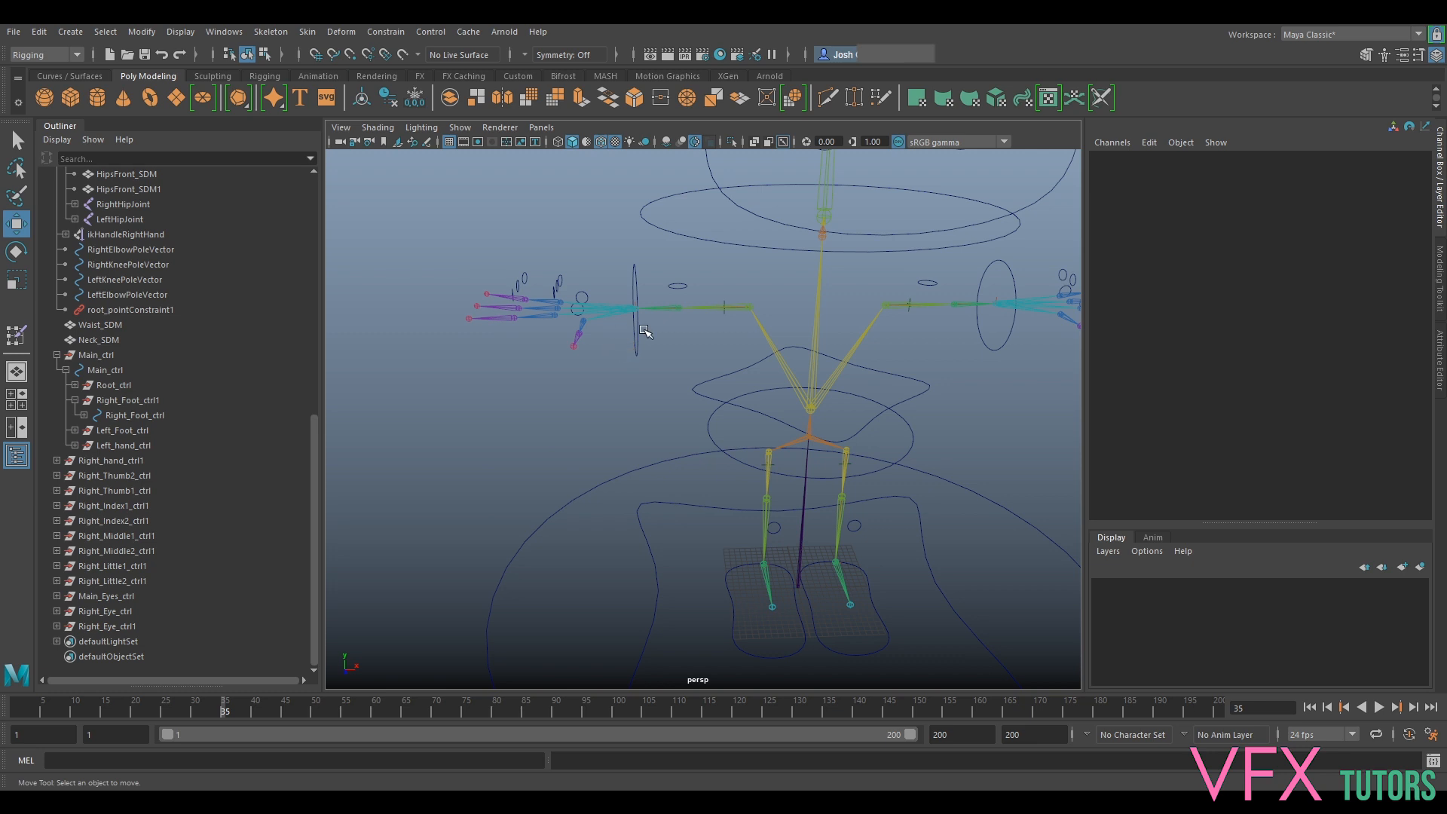
click(124, 475)
shift+click(127, 579)
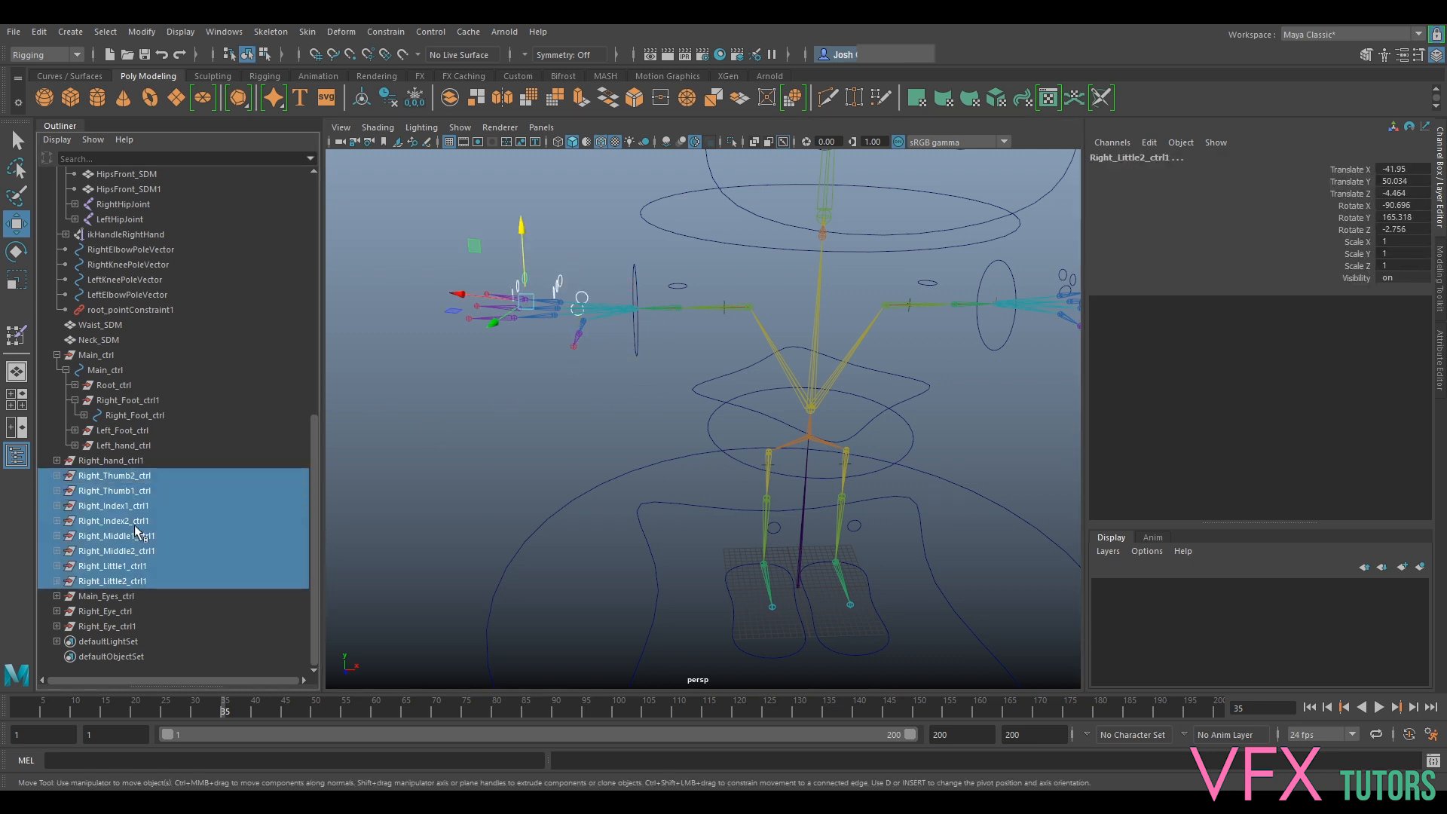
alt+middle_drag(613, 332, 659, 381)
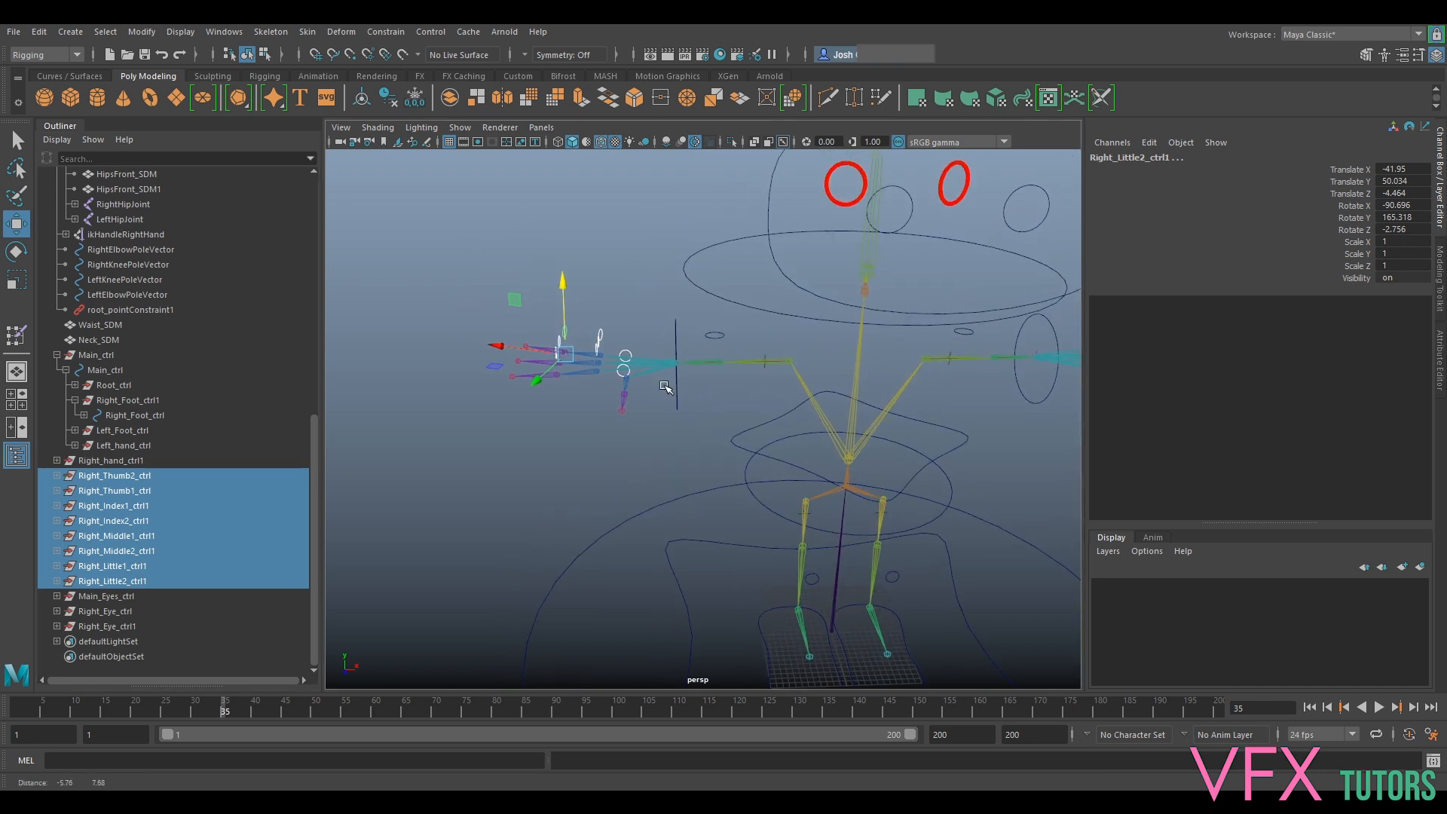
scroll(659, 382, up, 5)
click(58, 461)
click(58, 460)
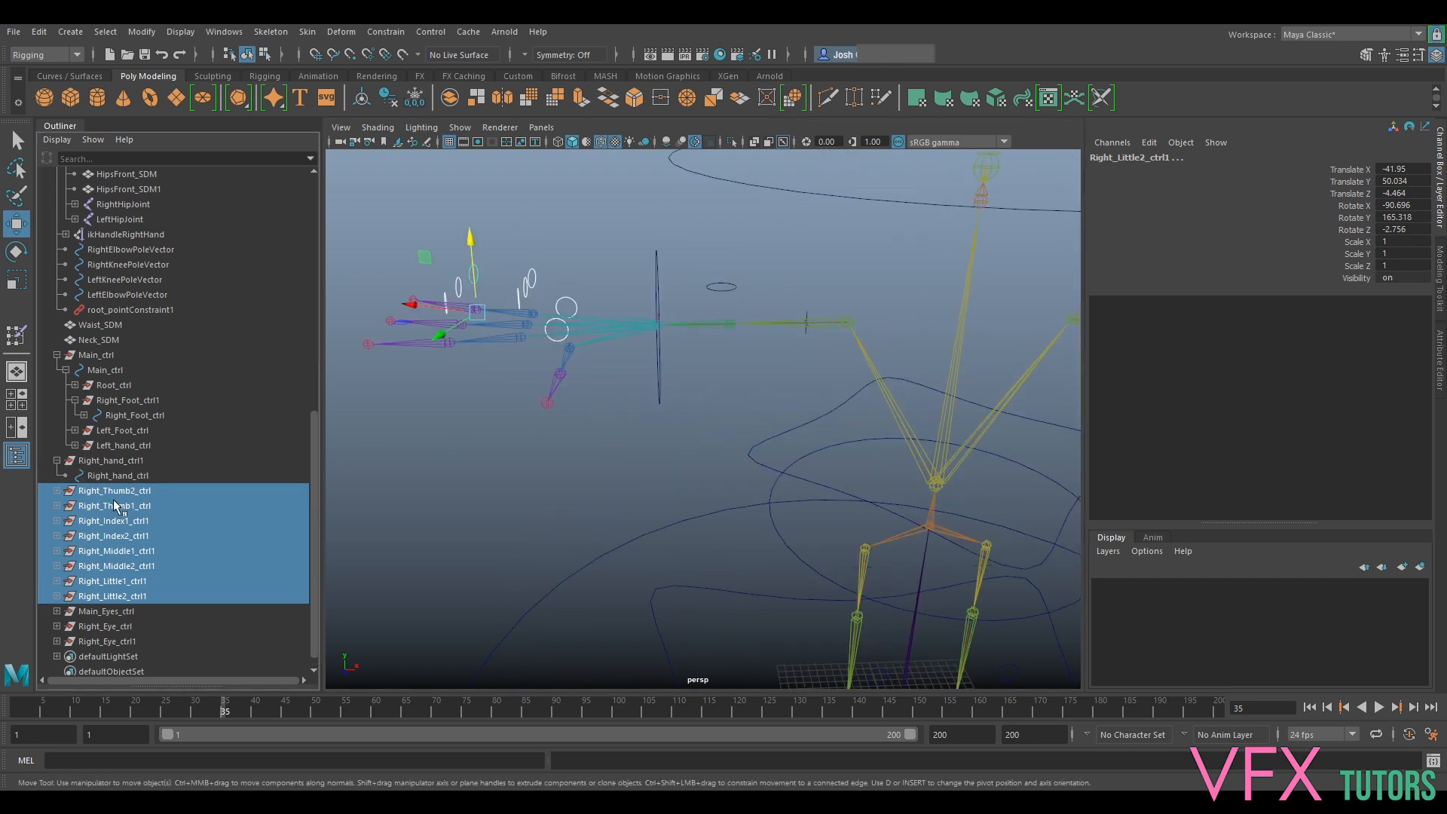
drag(111, 496, 114, 477)
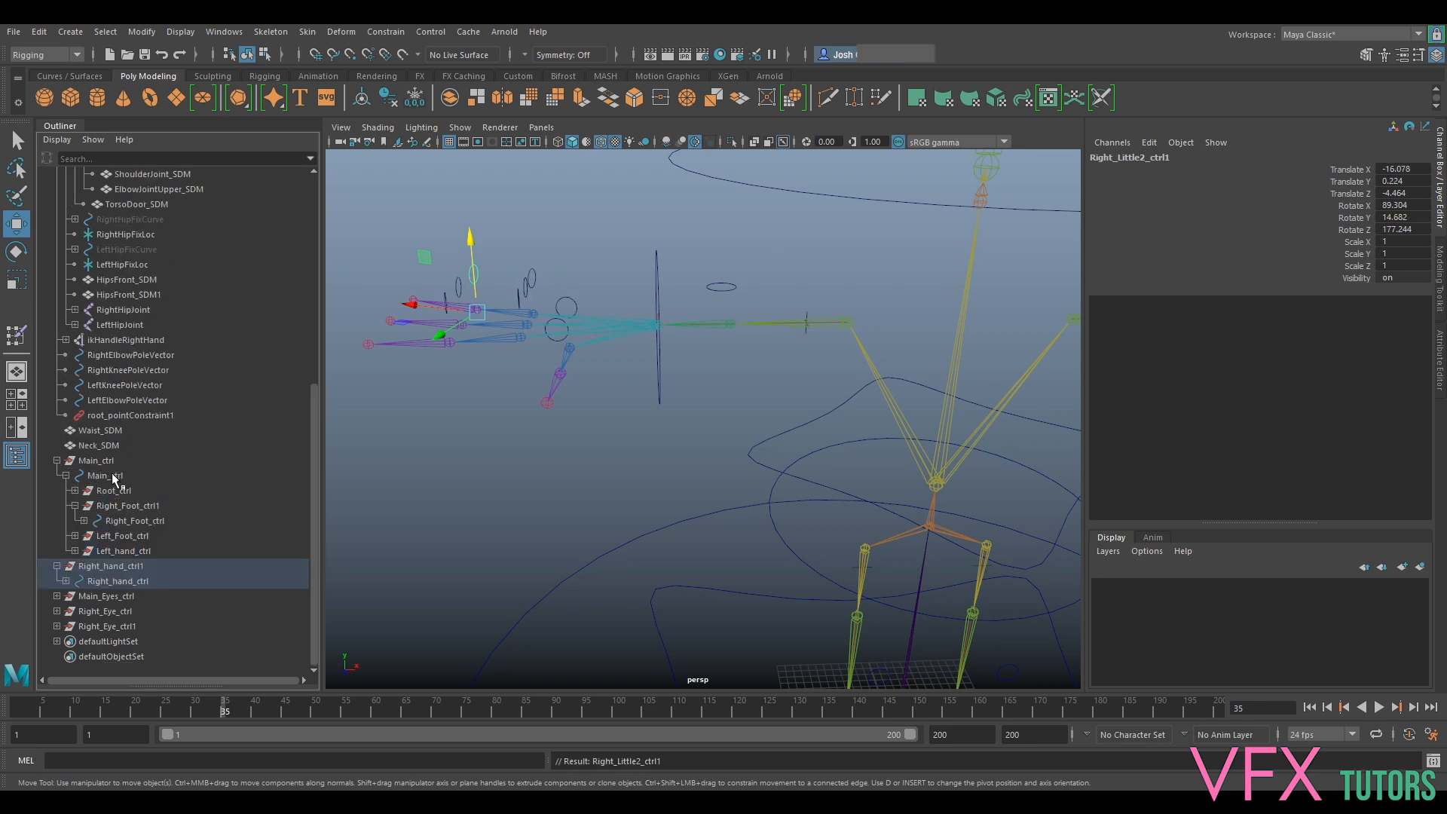
Try rotating the Right_hand_ctrl curve with its finger controls, and undo the rotation
click(653, 248)
key(e)
drag(685, 265, 687, 274)
key(ctrl+z)
Parent the ikHandleRightHand at the right wrist under the Right_hand_ctrl curve
alt+drag(571, 415, 624, 414)
alt+middle_drag(623, 414, 690, 455)
scroll(690, 455, up, 5)
alt+drag(690, 454, 646, 439)
click(770, 273)
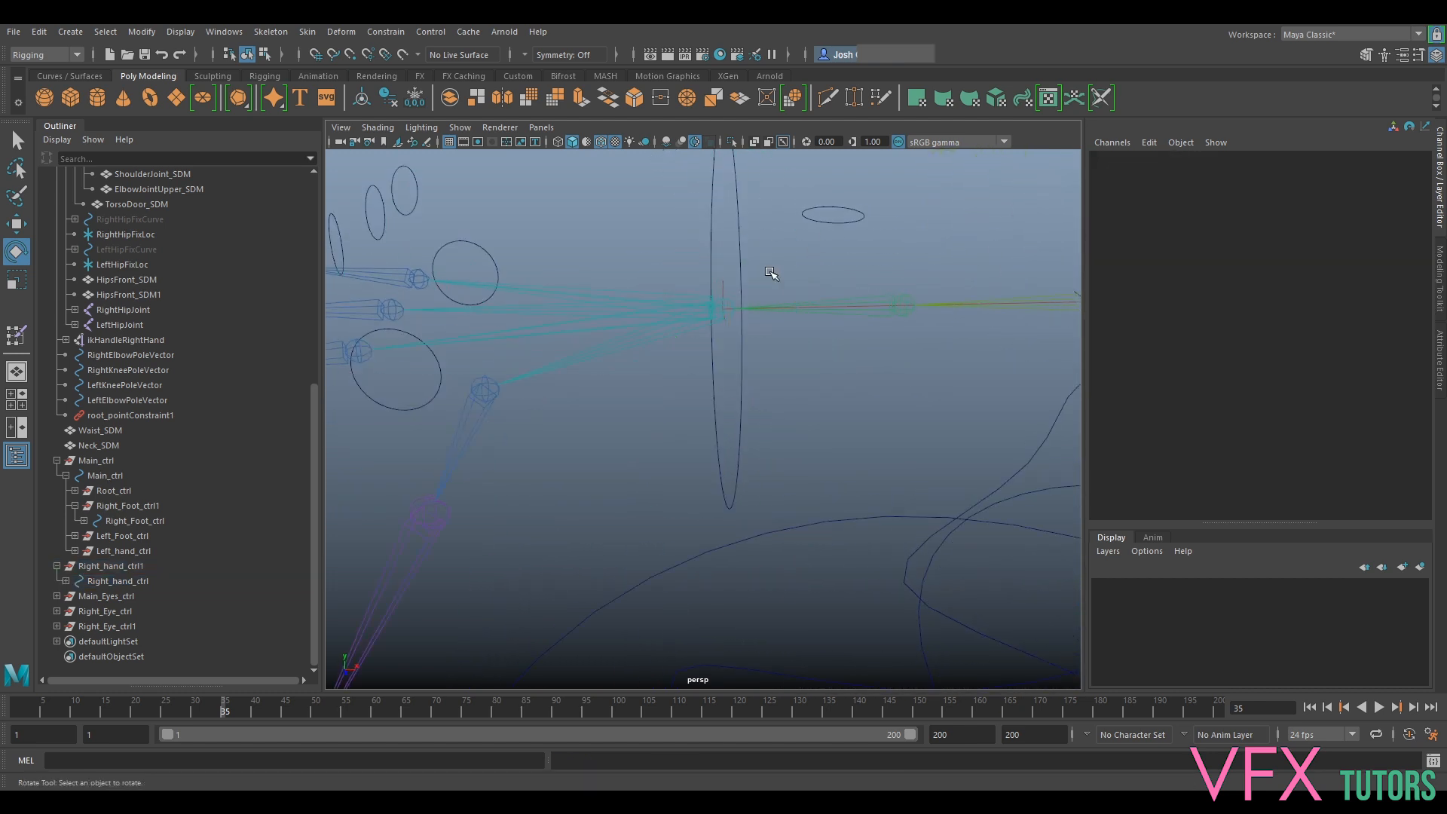
click(724, 280)
alt+drag(726, 291, 749, 382)
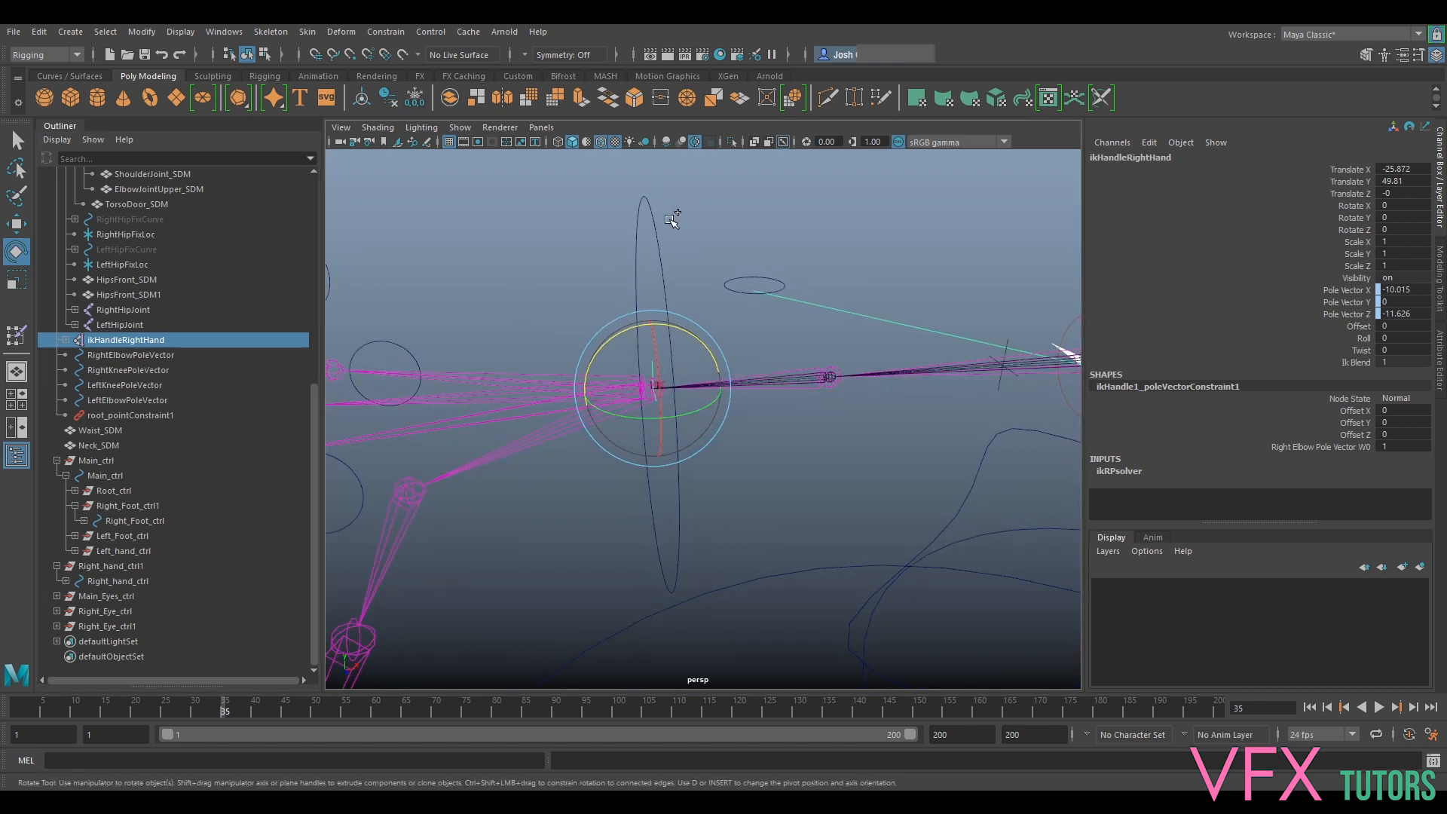
shift+click(638, 234)
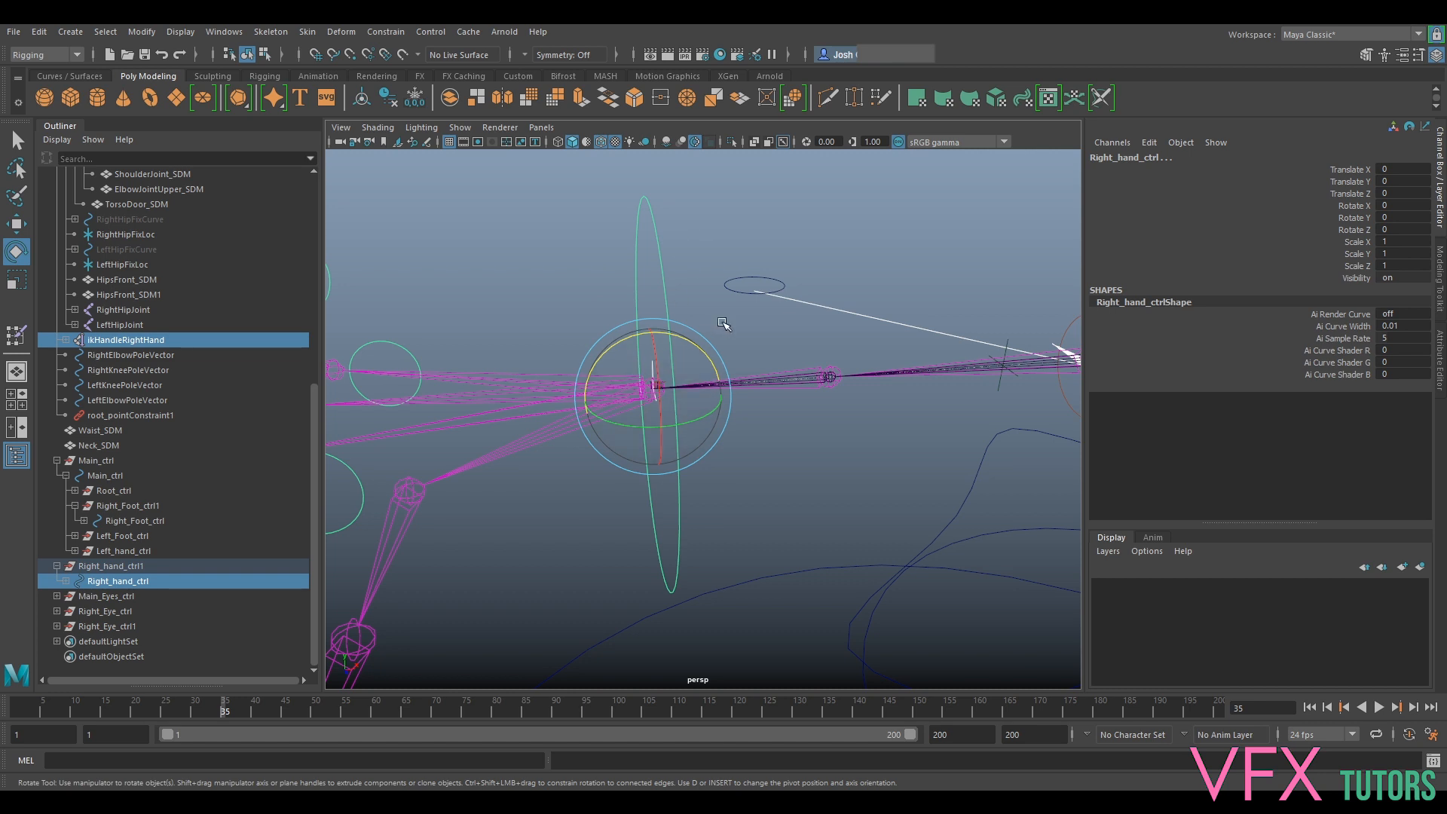
key(p)
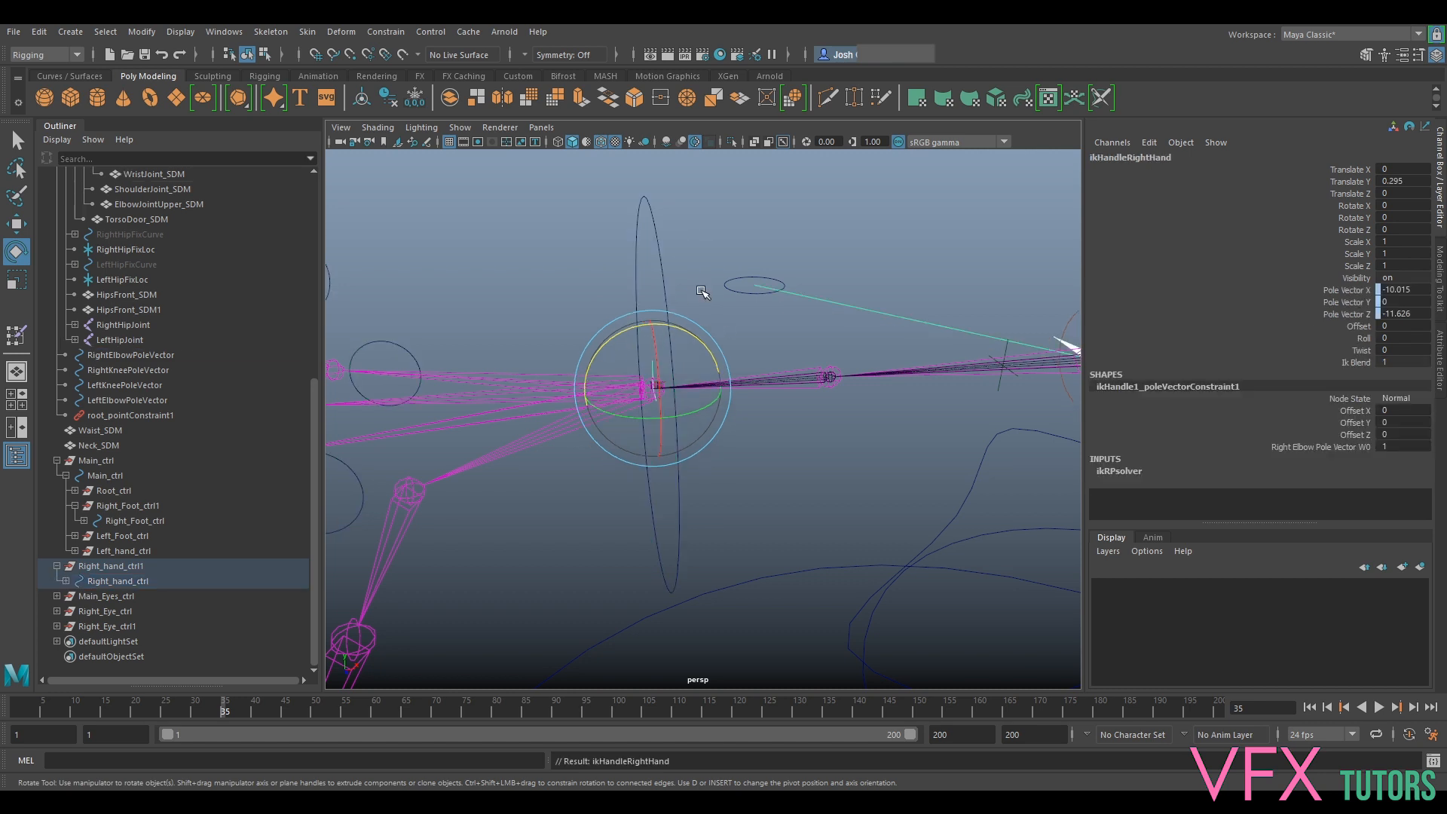
Undo the parenting of the right hand's IK handle
scroll(705, 279, down, 4)
alt+drag(727, 295, 717, 351)
scroll(718, 351, up, 5)
key(ctrl+z)
key(ctrl+z)
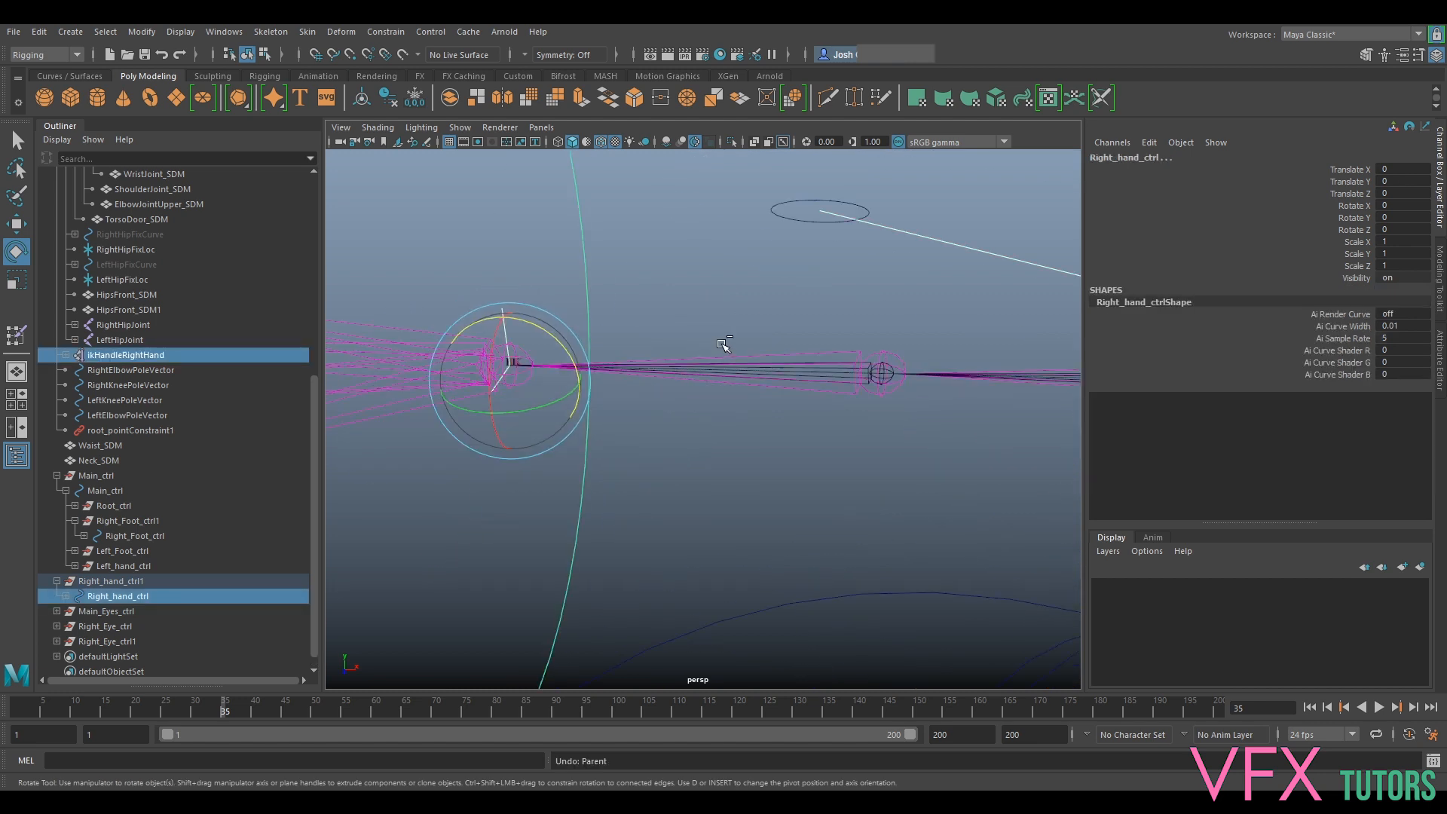
Inspect the right arm from wrist to shoulder and parent ikHandleRightHand under Right_hand_ctrl again
scroll(738, 349, down, 4)
alt+drag(871, 391, 797, 390)
alt+drag(936, 359, 798, 527)
click(962, 410)
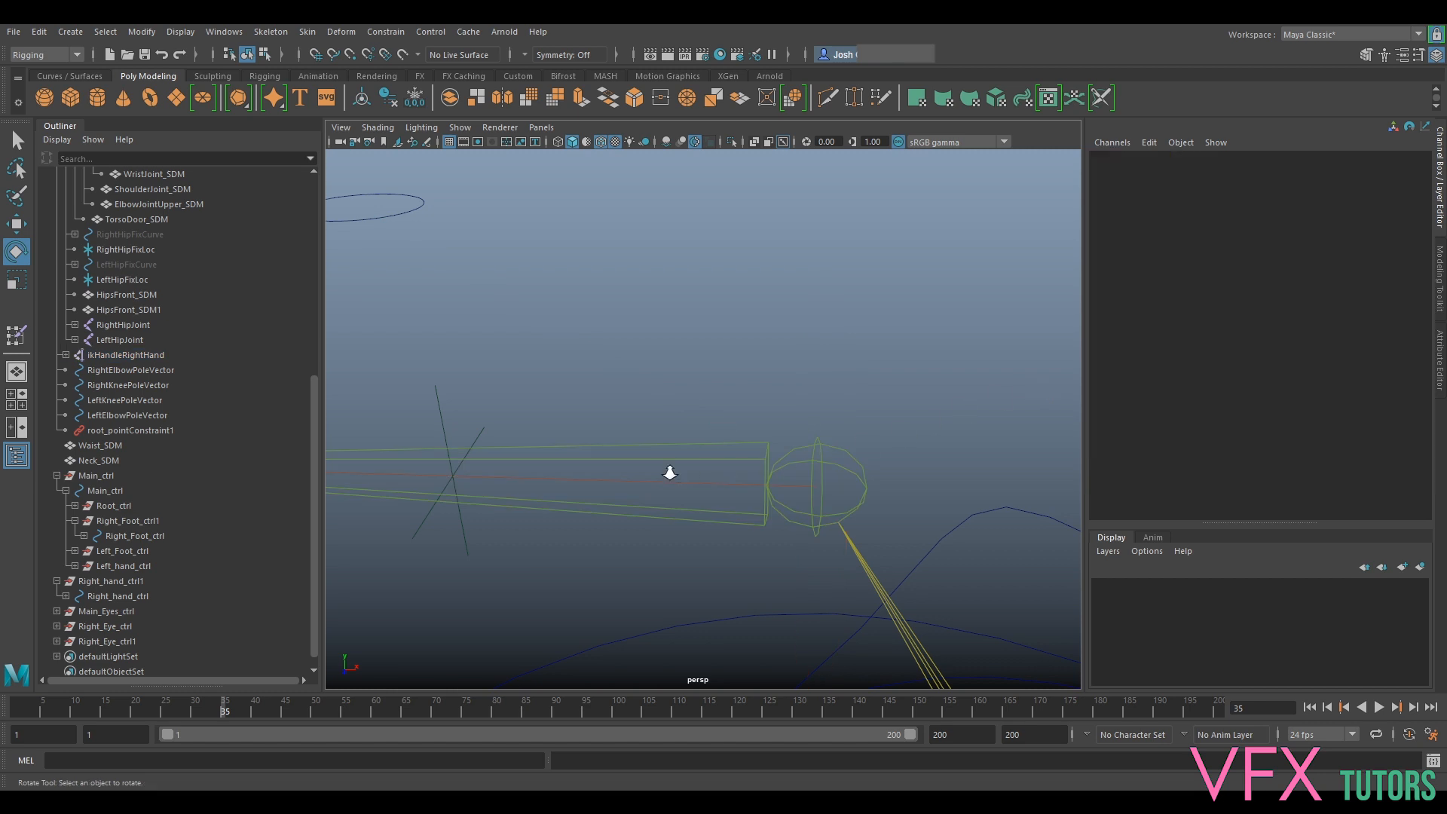
scroll(670, 472, down, 4)
alt+middle_drag(670, 473, 937, 417)
scroll(937, 417, up, 3)
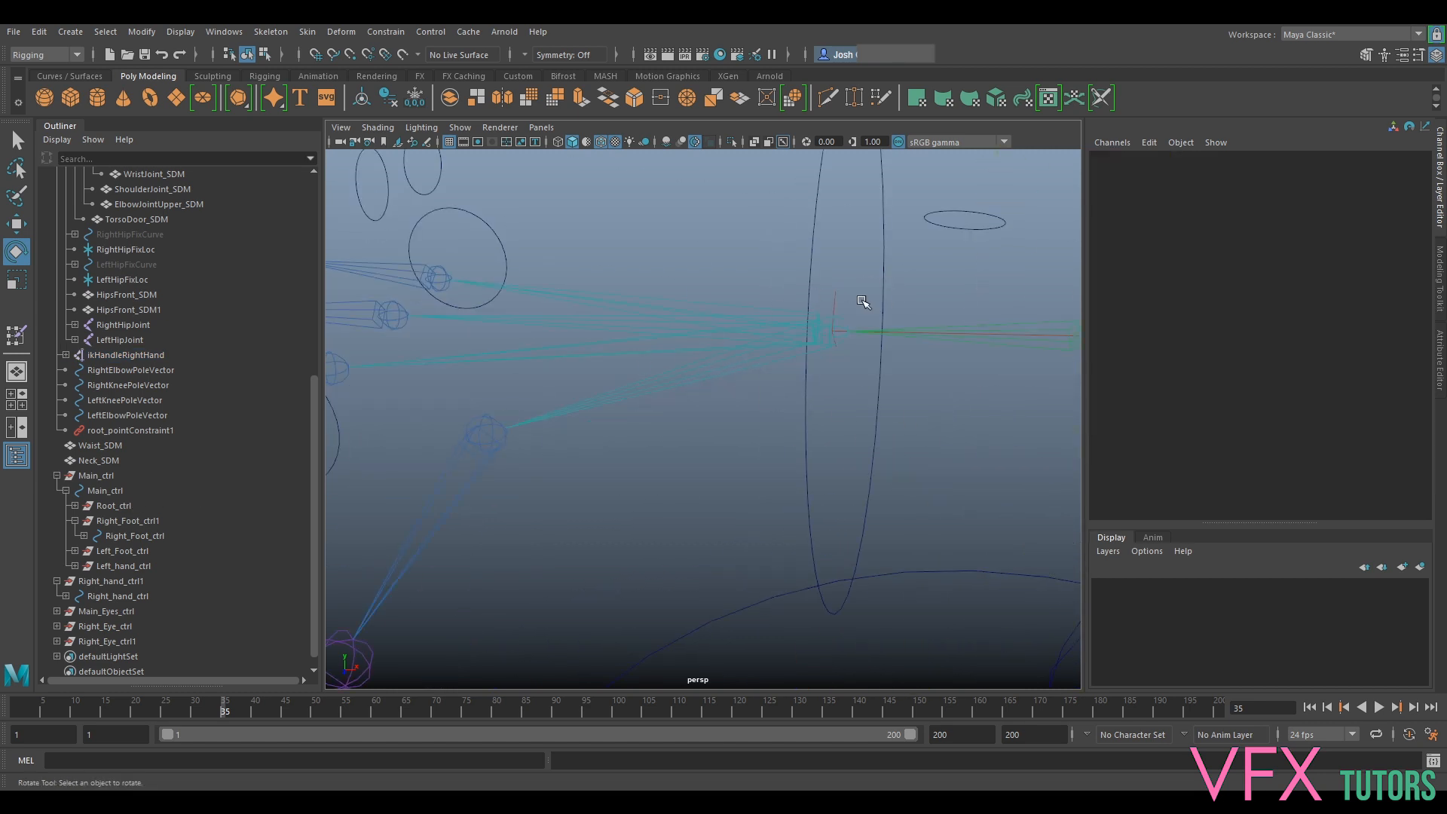
drag(833, 296, 803, 242)
key(p)
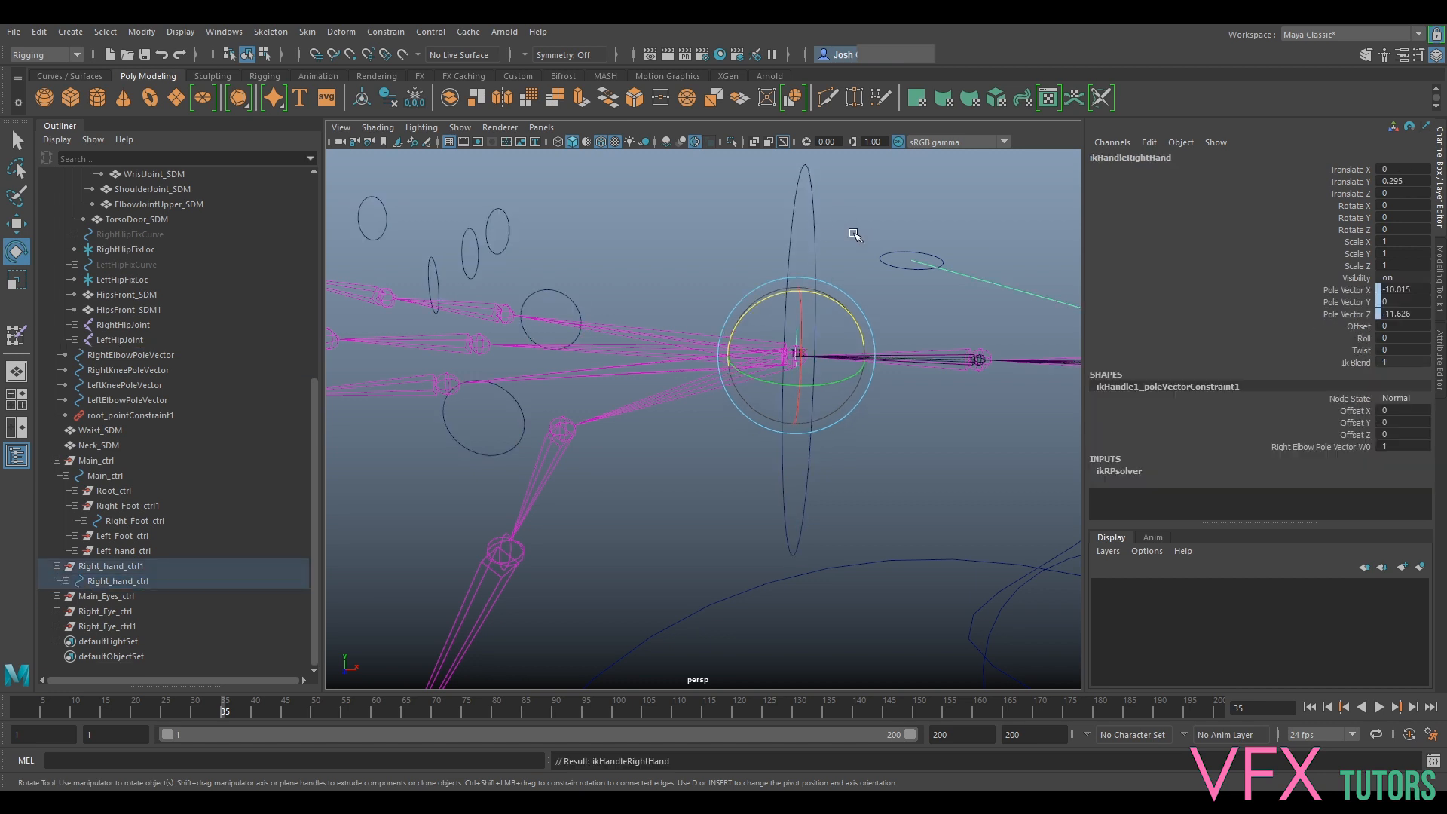
Try moving the Right_hand_ctrl curve to test the right arm, and undo the move
click(856, 233)
click(819, 237)
key(w)
drag(811, 371, 739, 413)
scroll(843, 377, down, 5)
key(ctrl+z)
scroll(793, 400, up, 5)
scroll(721, 491, down, 7)
key(ctrl+z)
scroll(685, 475, up, 6)
scroll(747, 409, up, 5)
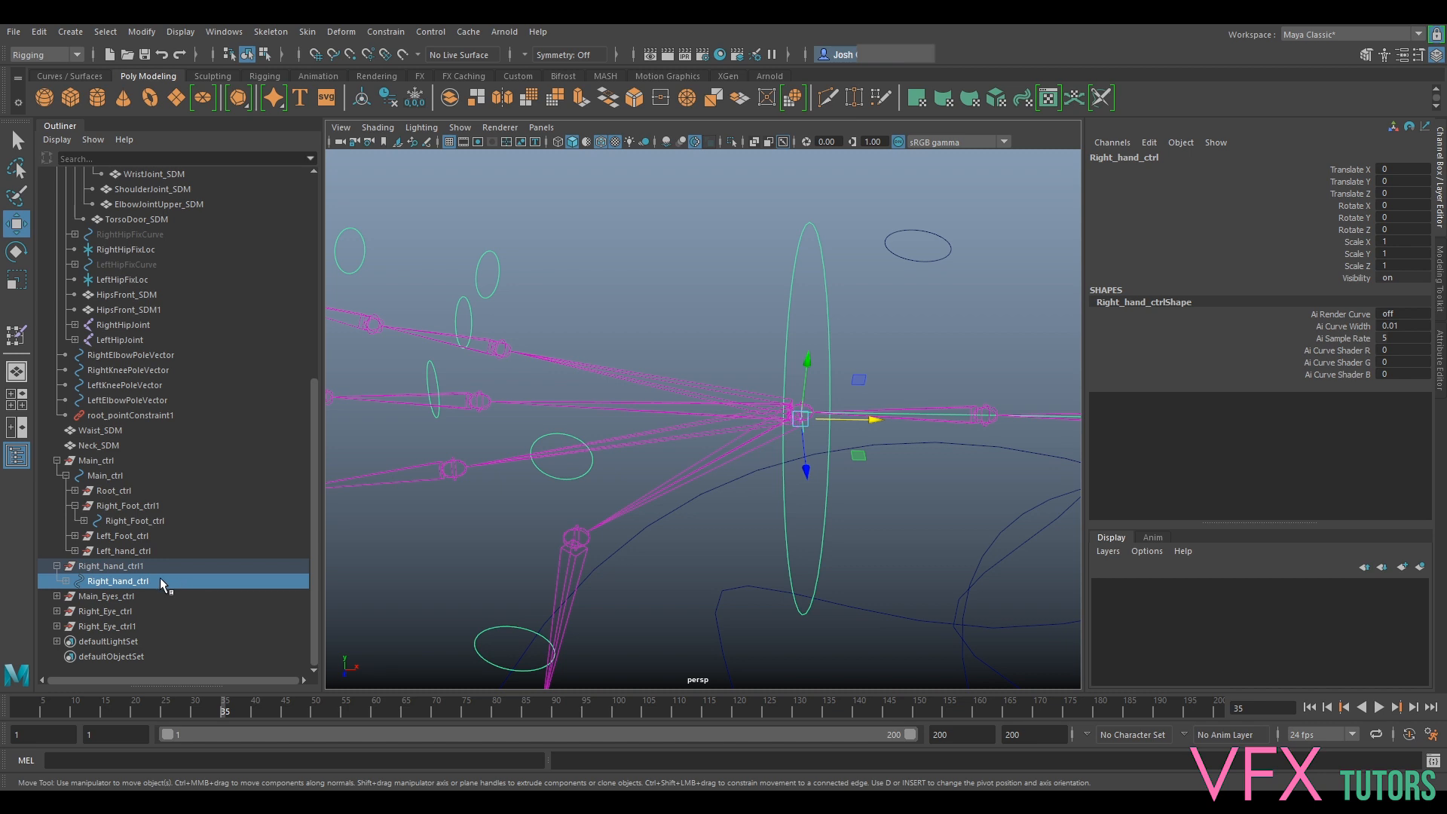
Orient-constrain the RightWristJoint to the Right_hand_ctrl curve
click(770, 417)
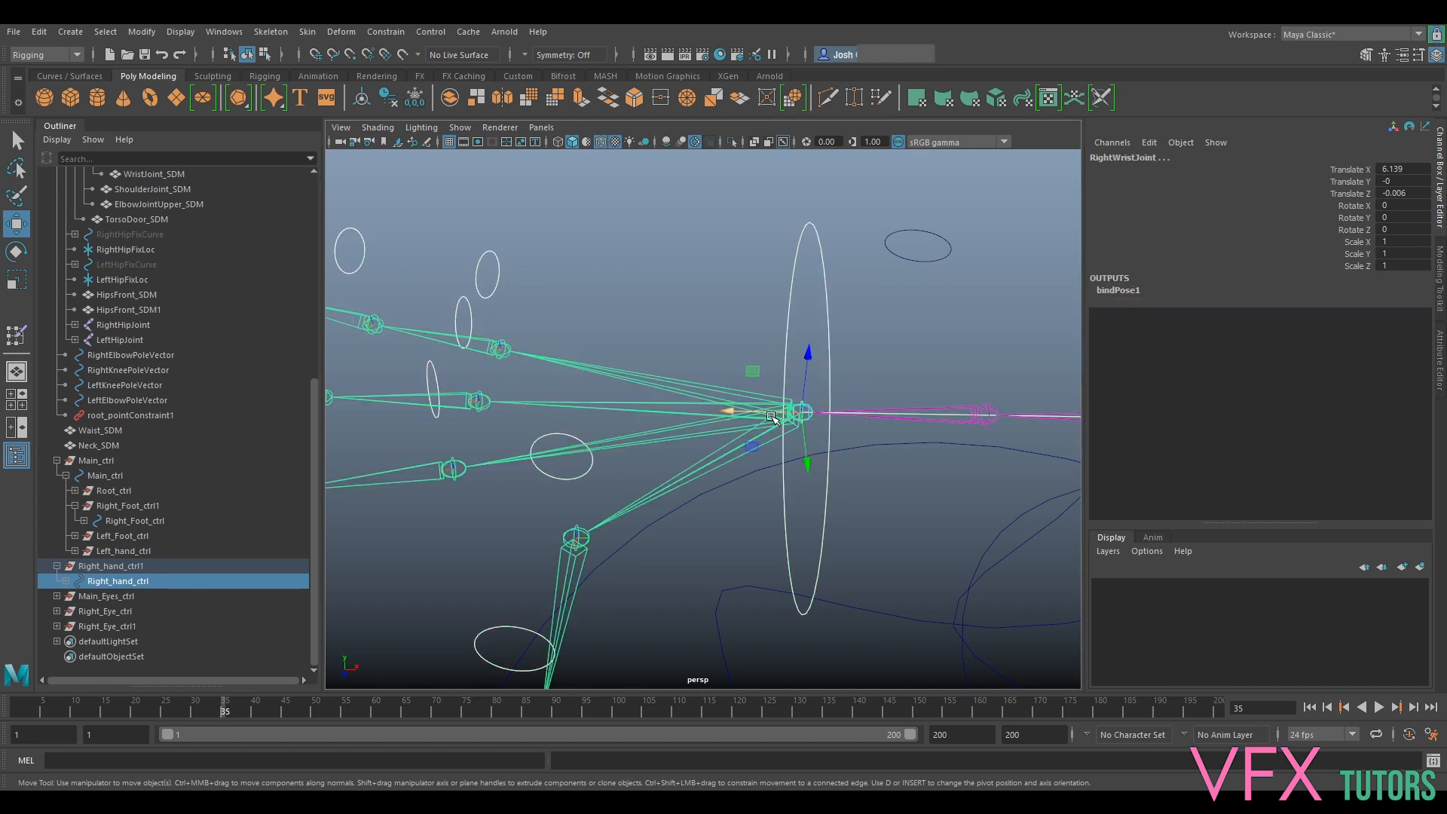
click(384, 31)
click(415, 103)
Rotate the Right_hand_ctrl curve freely by about -5 degrees on Z to test the wrist
click(819, 374)
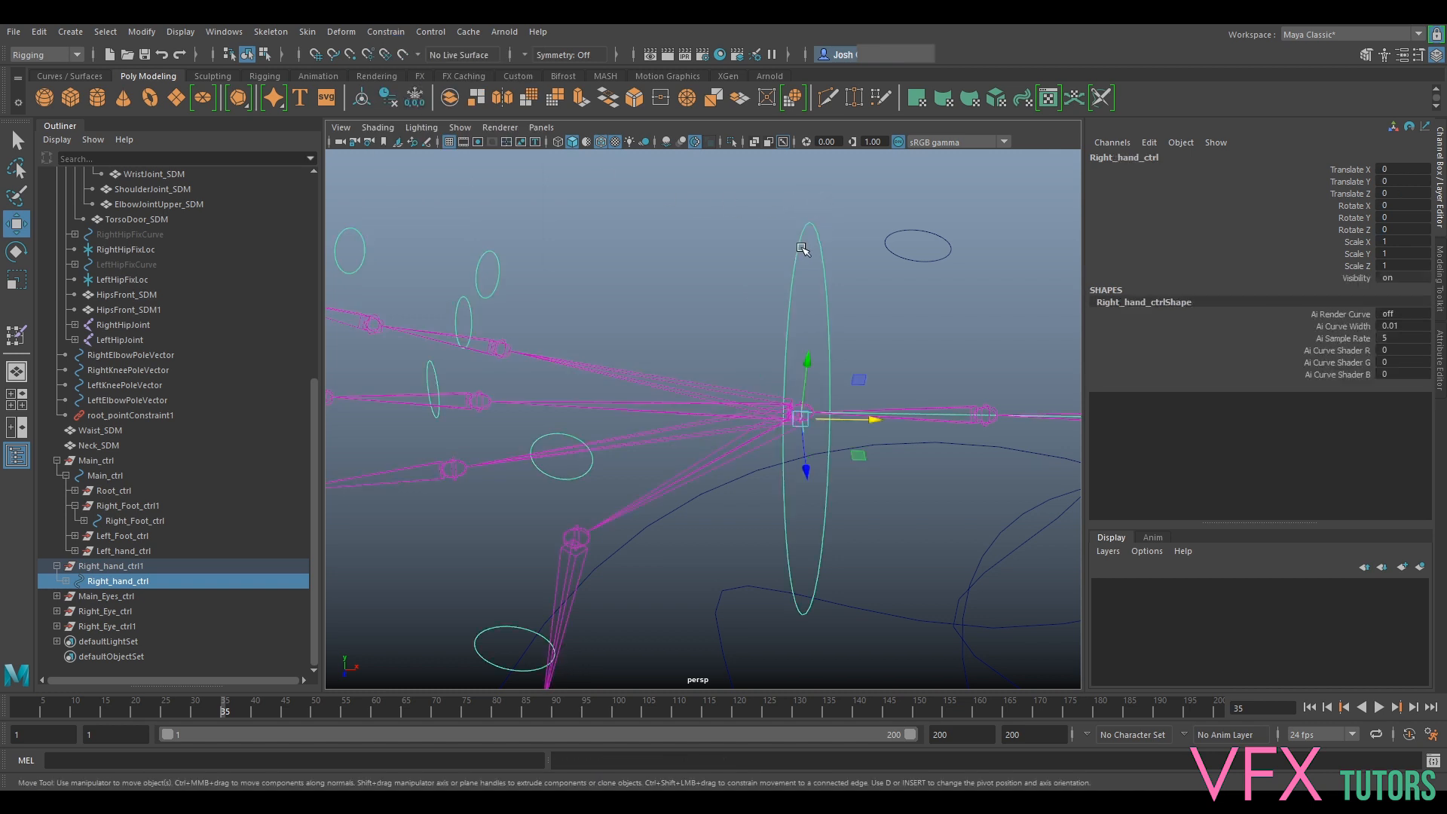
key(e)
mouse_move(819, 373)
mouse_down()
mouse_move(855, 381)
mouse_move(830, 379)
mouse_up()
scroll(829, 380, down, 5)
scroll(801, 369, up, 3)
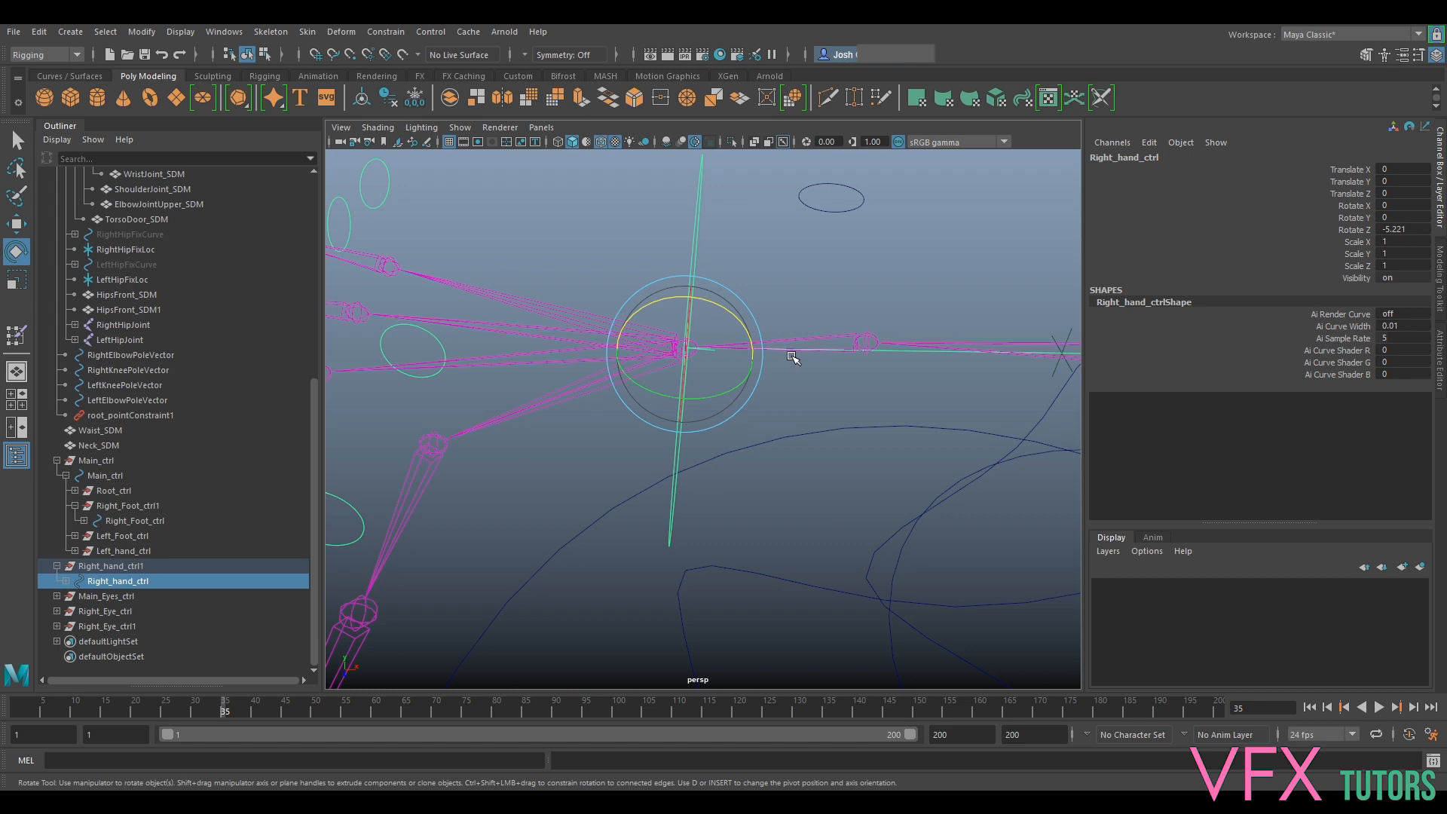
Undo the test rotation and the wrist joint's orient constraint
key(ctrl+z)
key(ctrl+z)
key(ctrl+z)
key(ctrl+z)
key(ctrl+z)
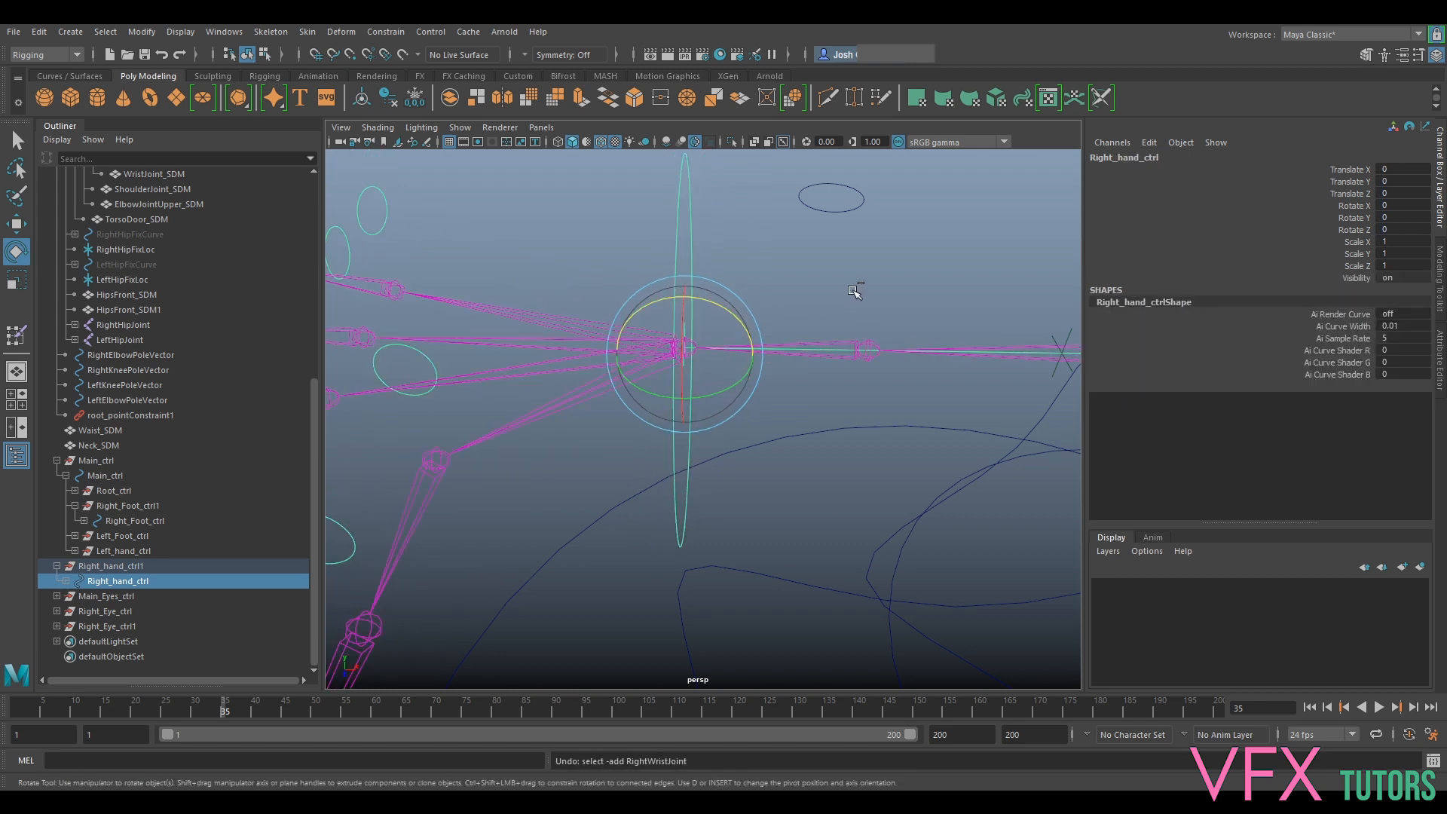
Undo the parenting of ikHandleRightHand under the hand control, and select the Right_hand_ctrl curve
alt+drag(854, 293, 795, 284)
click(812, 360)
click(771, 302)
click(775, 301)
click(746, 300)
scroll(678, 373, up, 5)
key(ctrl+z)
alt+middle_drag(795, 285, 612, 386)
alt+drag(612, 387, 603, 264)
click(594, 249)
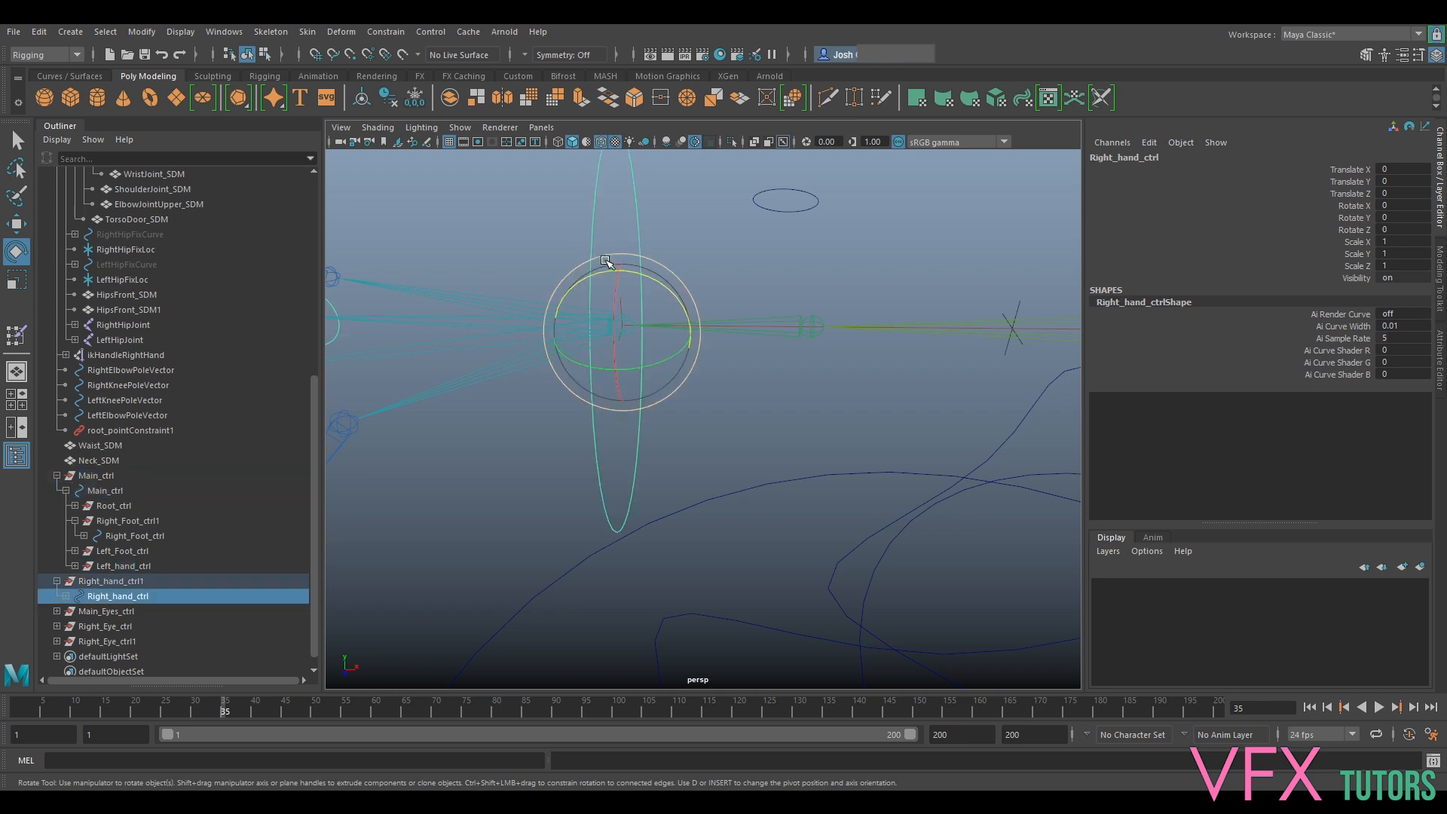
Try rotating the Right_hand_ctrl1 group by about 19 degrees on Z, and undo the rotation
click(136, 580)
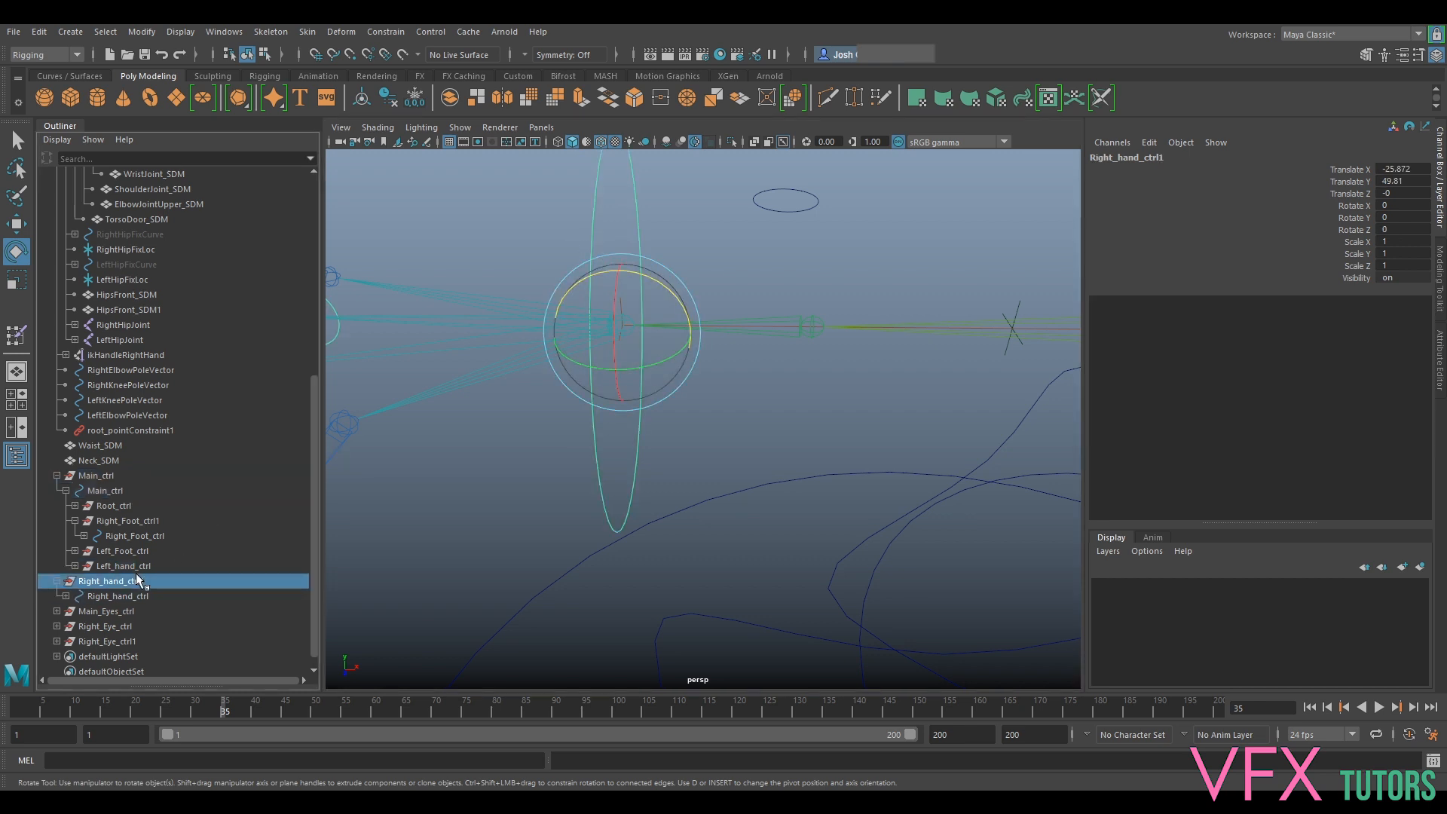
alt+middle_drag(427, 323, 462, 371)
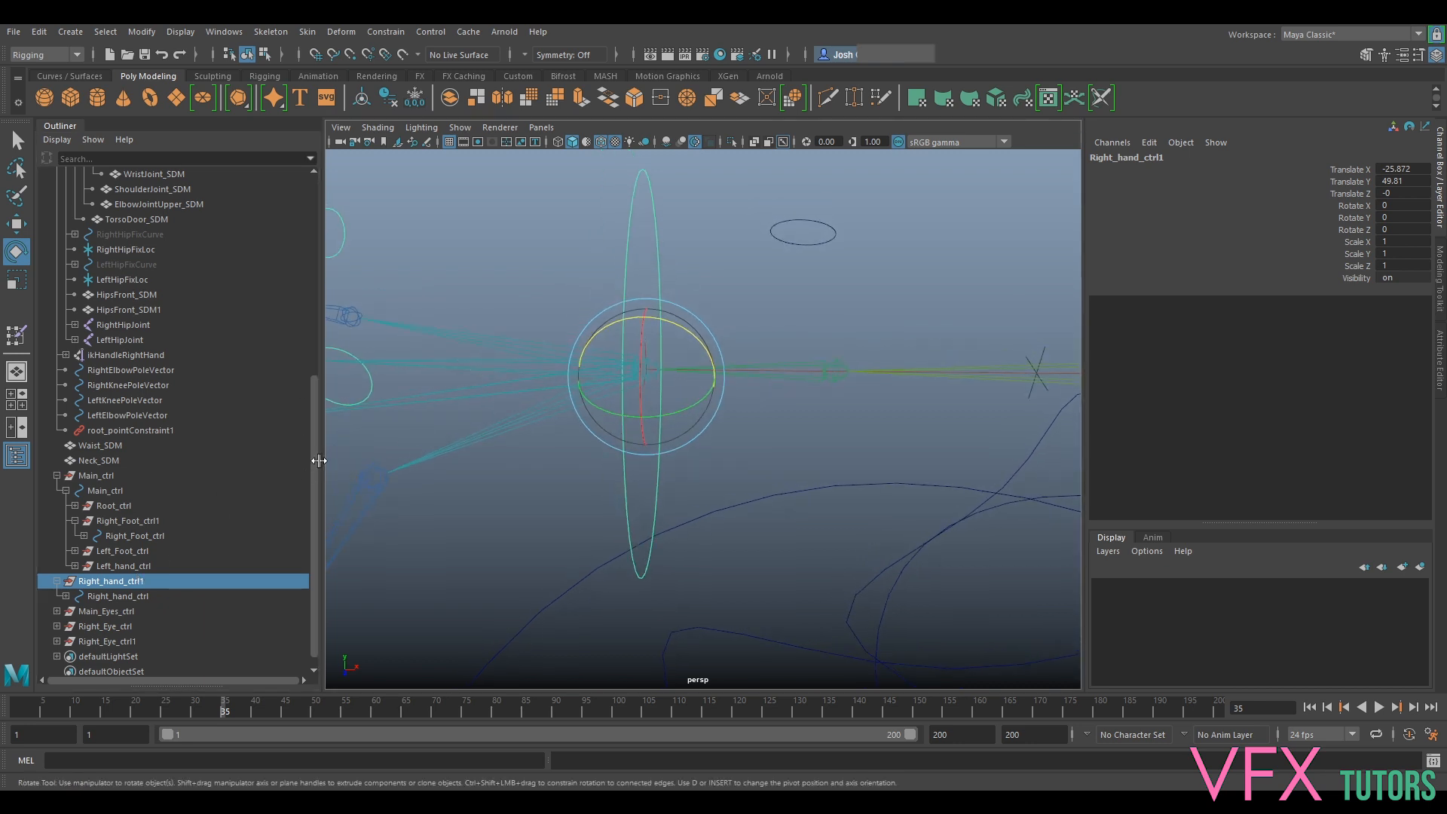
drag(675, 331, 657, 333)
key(ctrl+z)
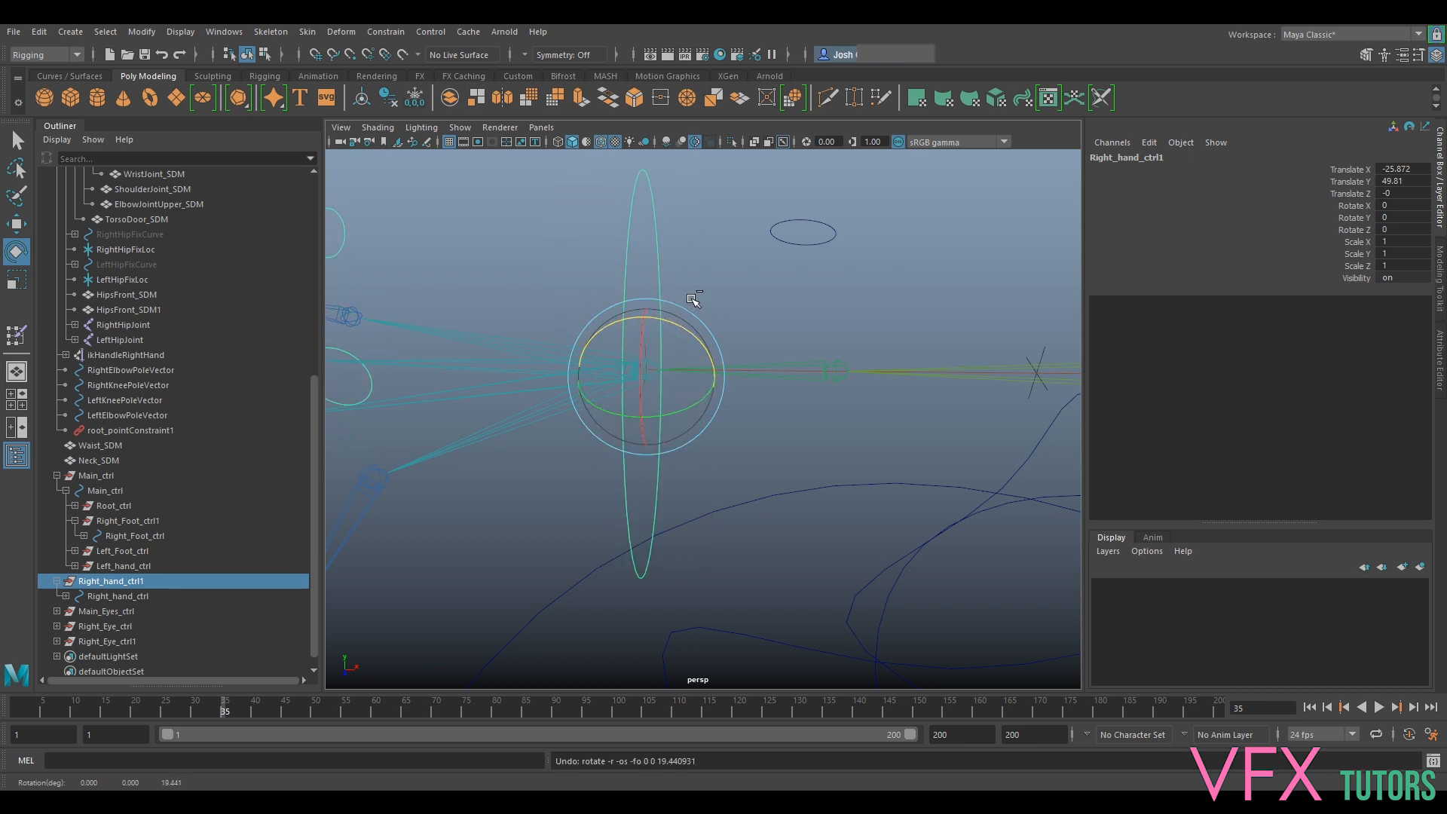
Try rotating the Right_hand_ctrl curve inside the group by about 5 degrees on Z, and undo it
click(143, 594)
drag(678, 327, 674, 332)
key(ctrl+z)
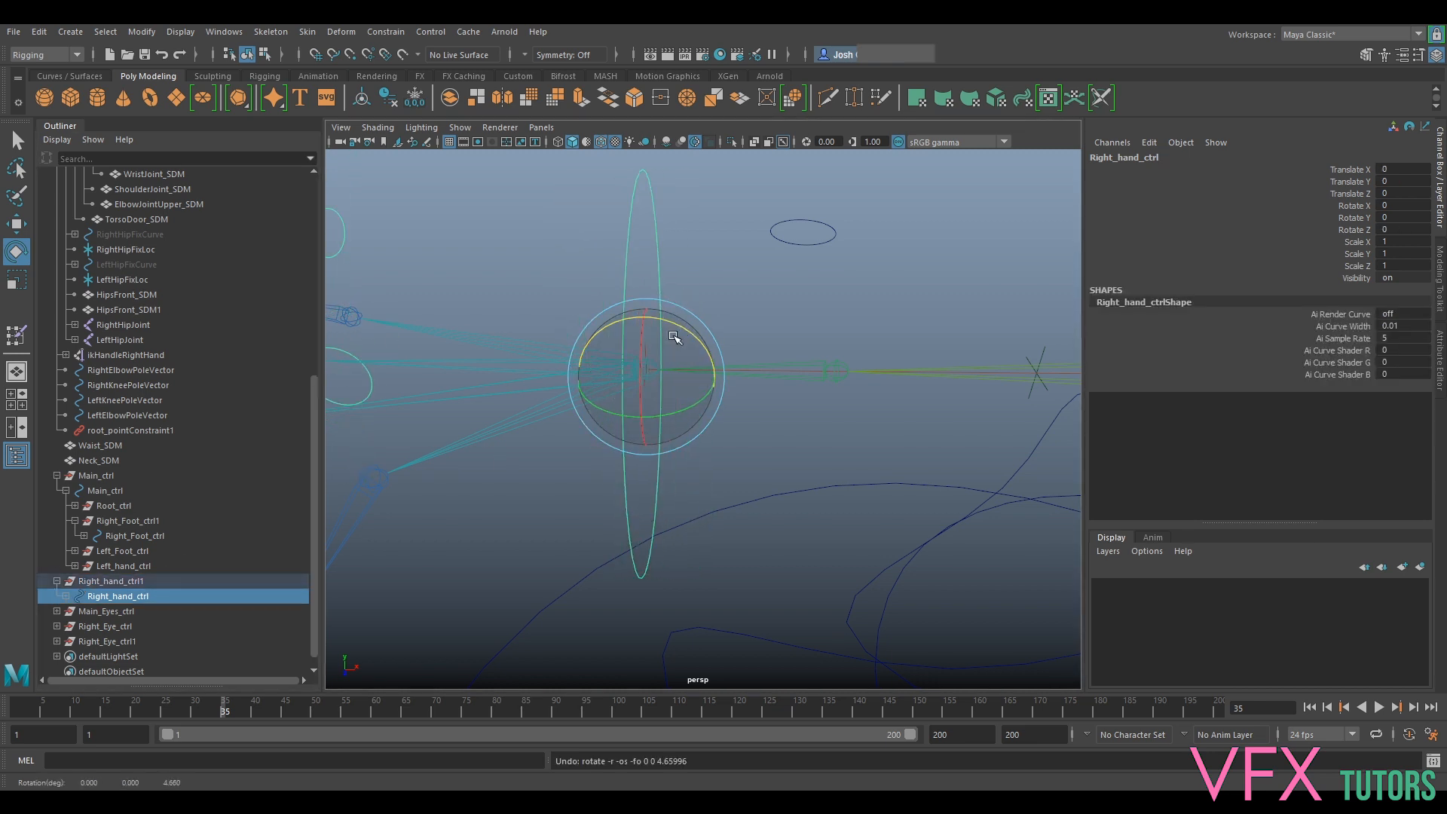
Try an orient constraint from the RightWristJoint onto the Right_hand_ctrl curve, and undo the test rotation and the constraint
click(543, 342)
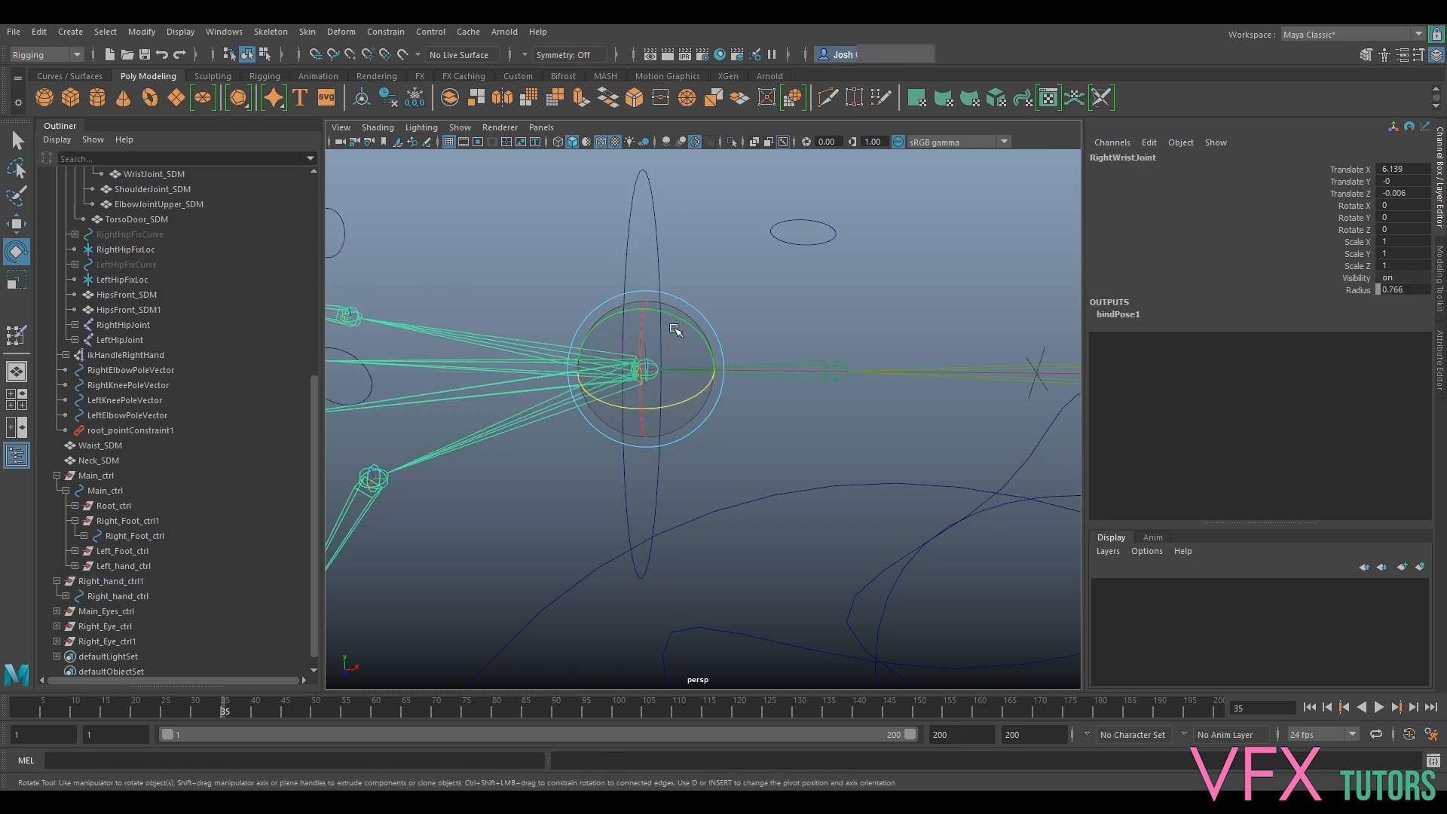
click(652, 255)
click(386, 30)
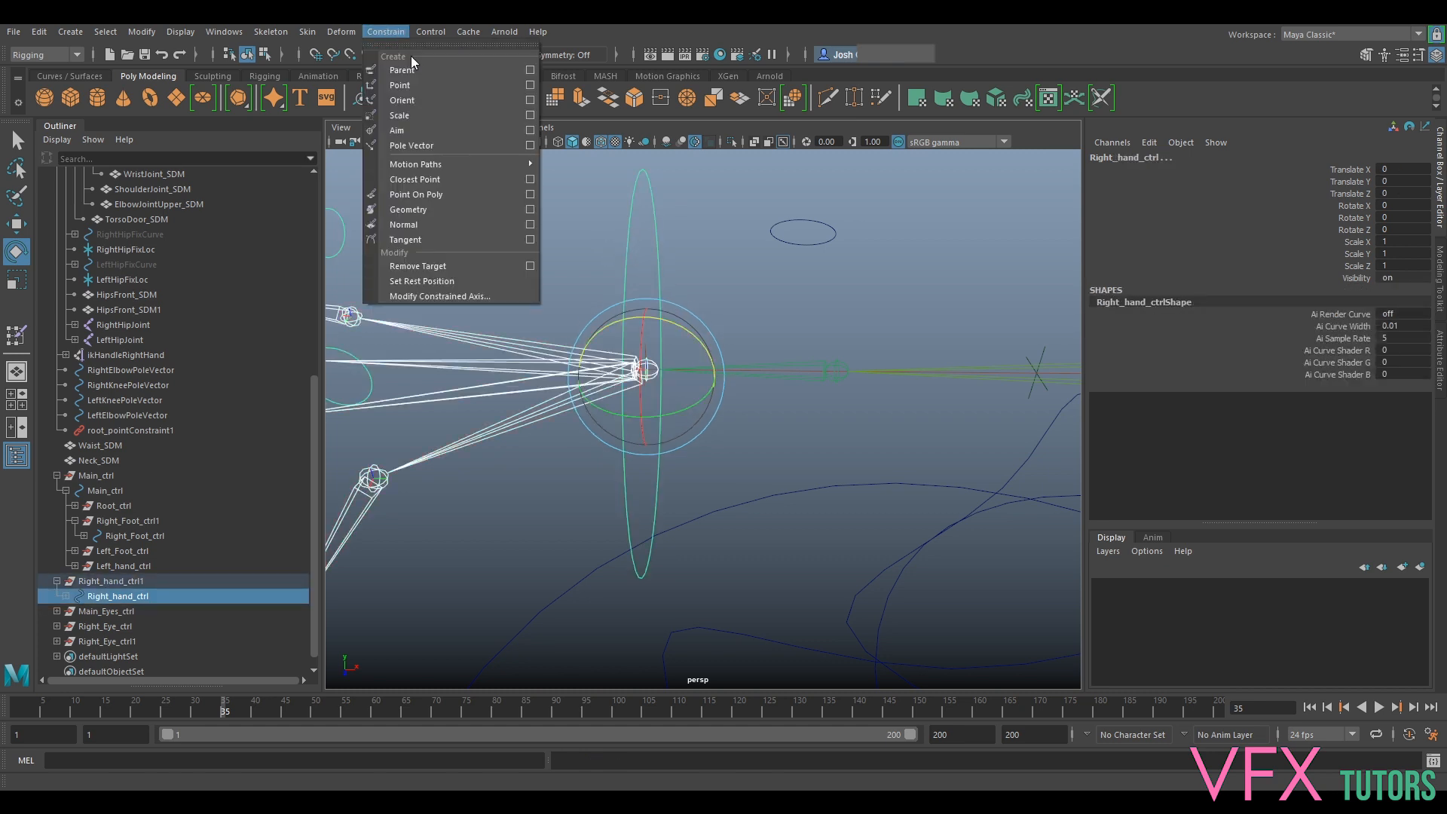
click(430, 94)
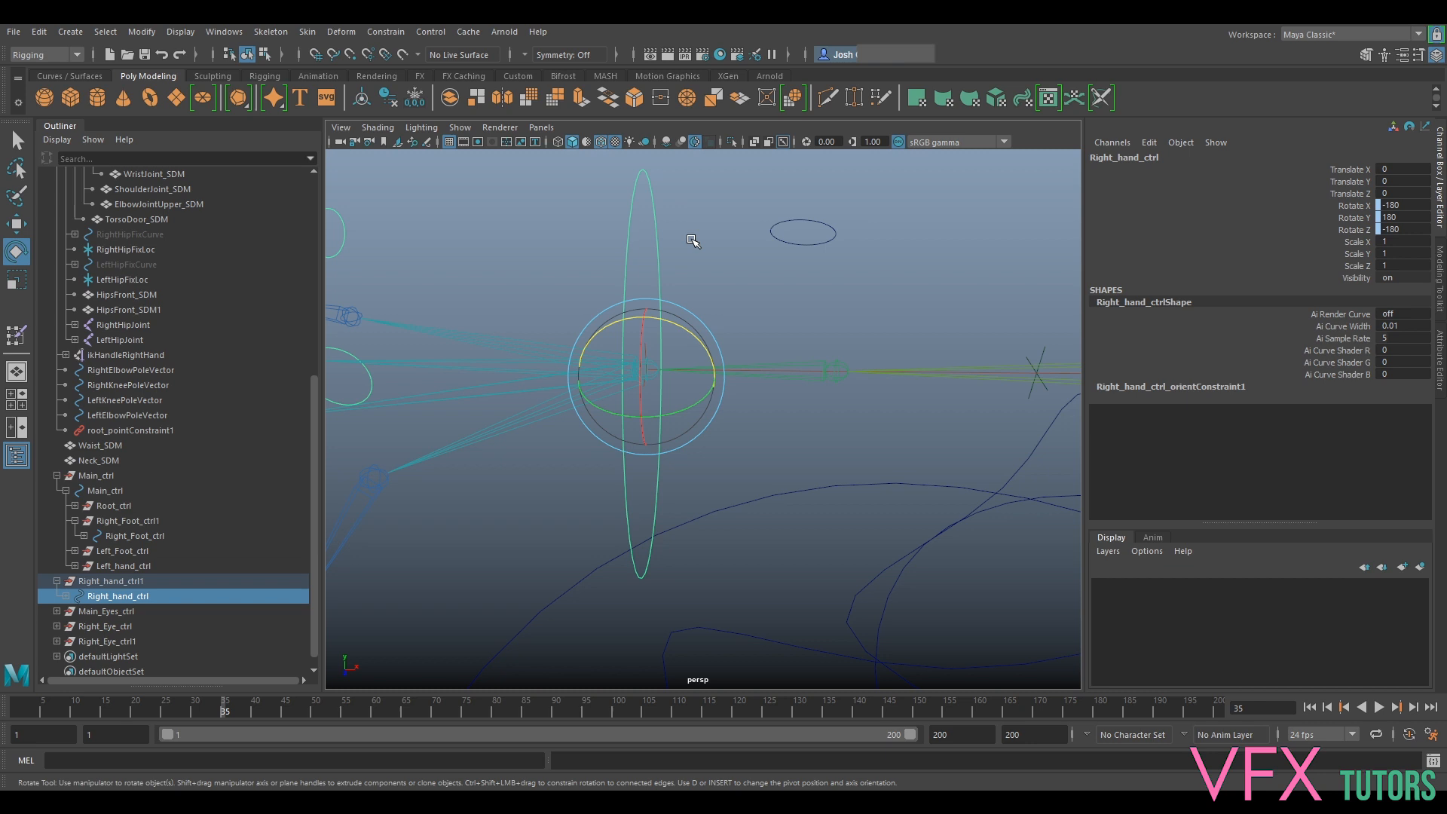
drag(685, 331, 698, 294)
key(ctrl+z)
key(ctrl+z)
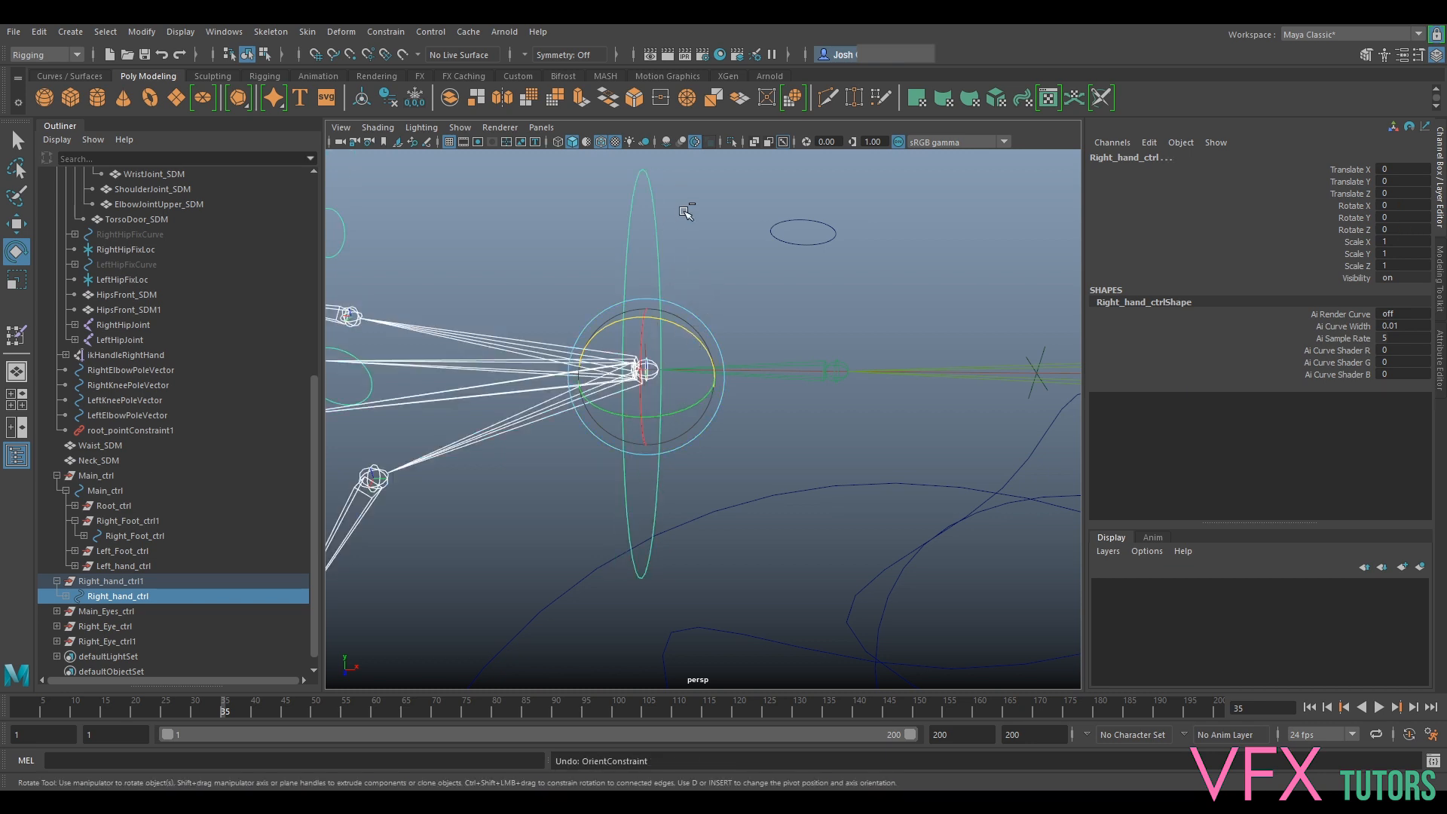
Add an orient constraint that makes the right wrist joint follow the Right_hand_ctrl curve
click(597, 239)
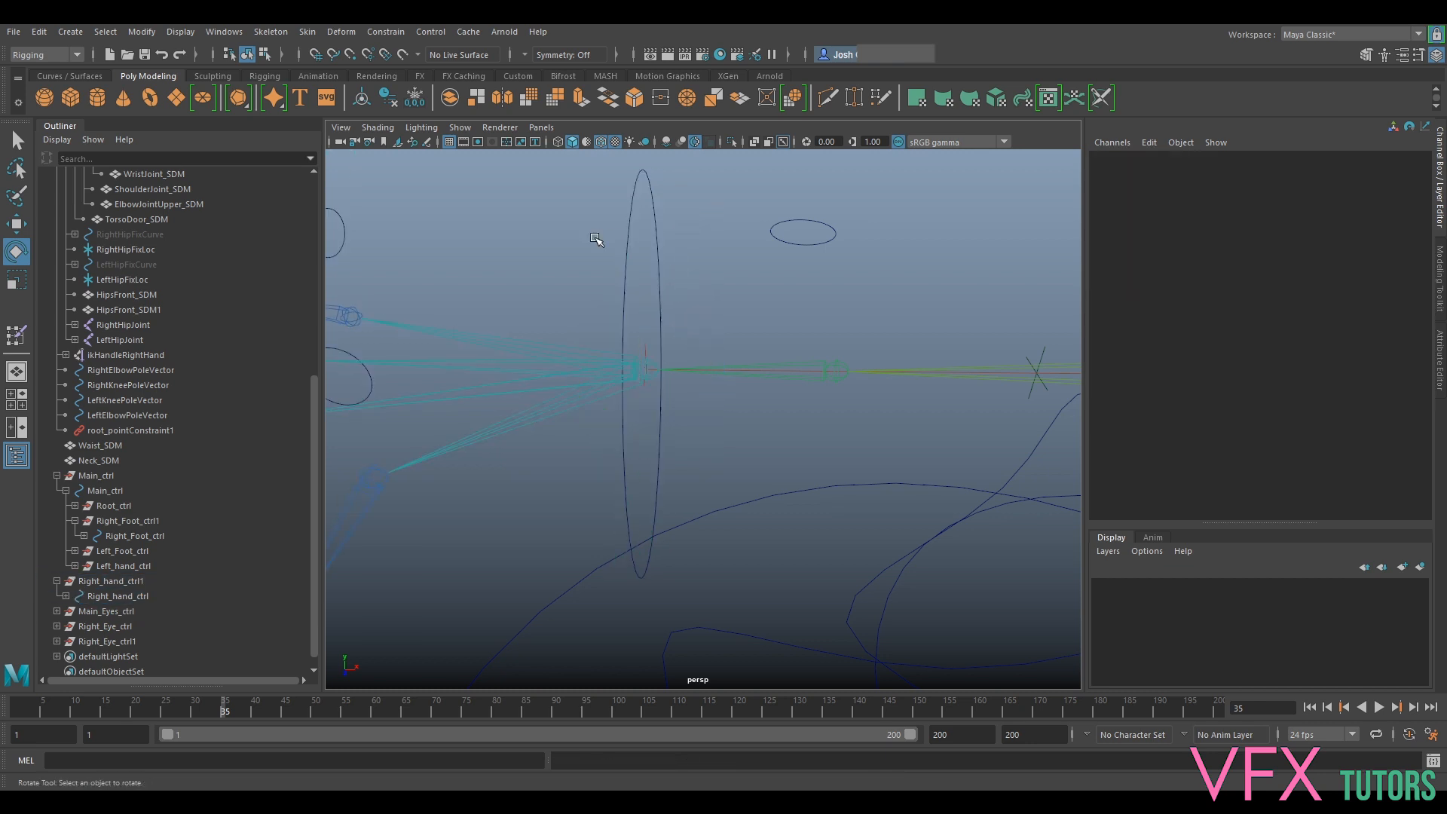
click(605, 354)
drag(609, 248, 643, 261)
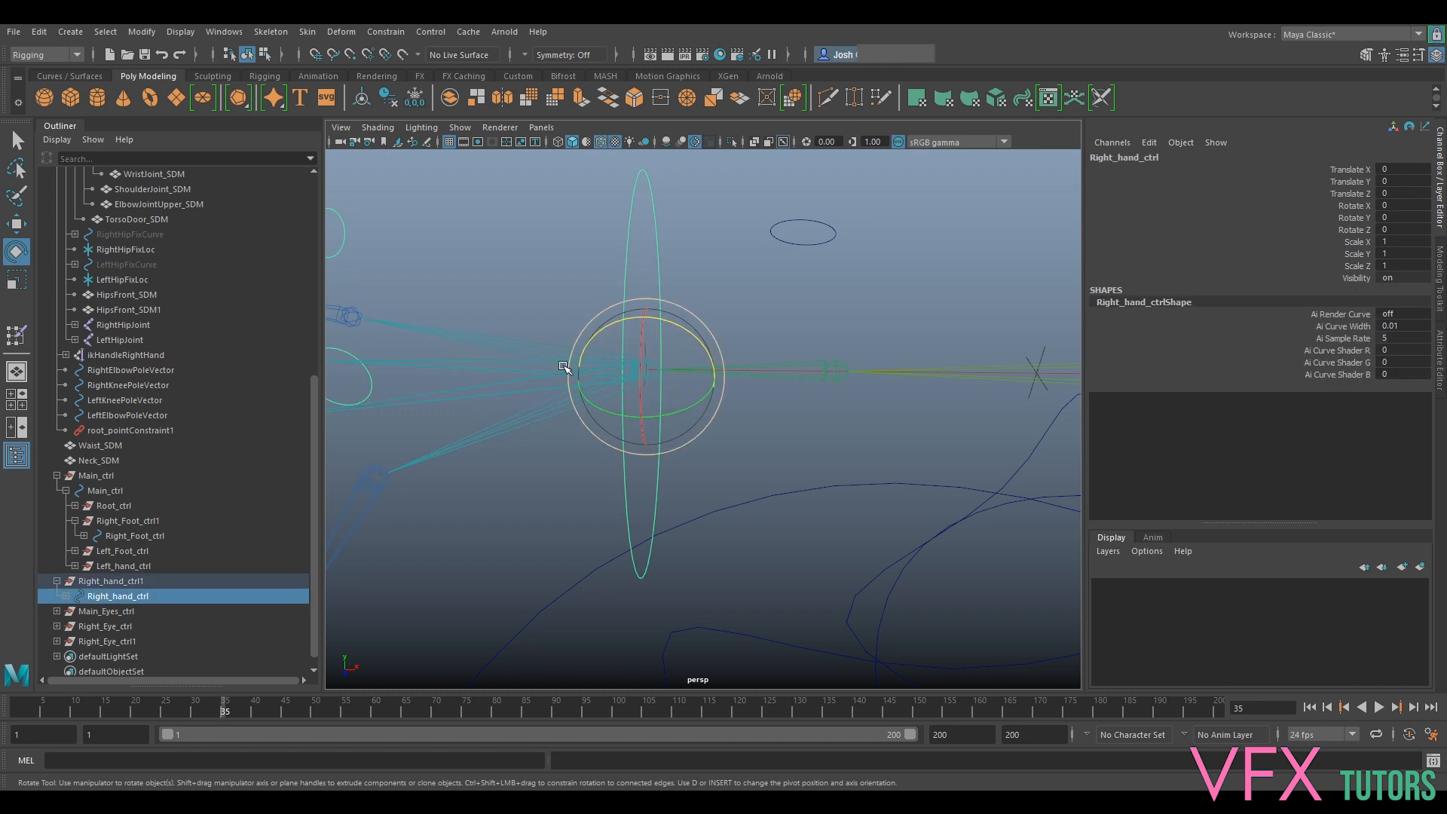
key(q)
shift+click(602, 360)
click(385, 31)
click(418, 99)
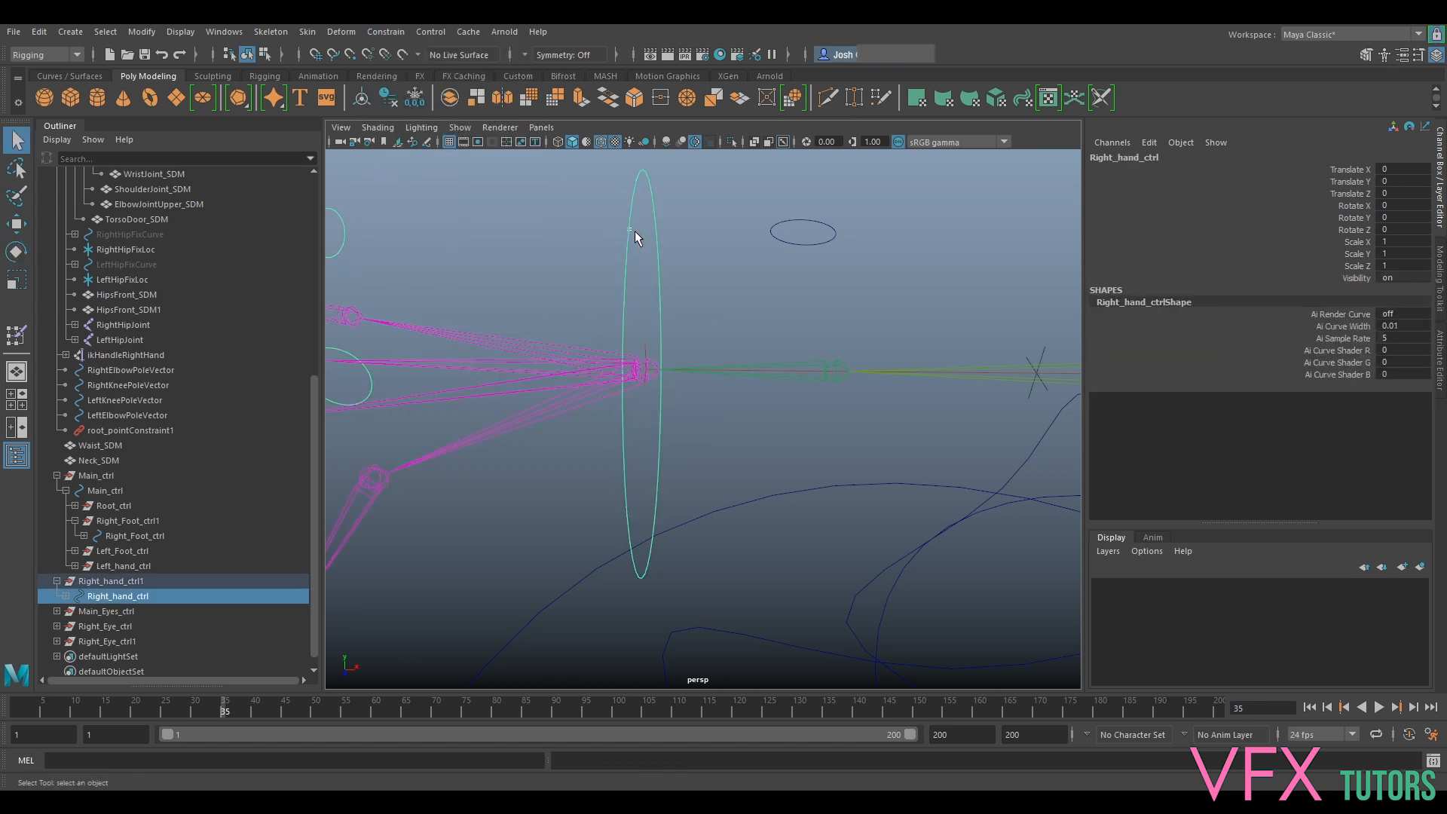
Try rotating the hand with the Right_hand_ctrl curve, and undo the test
key(e)
drag(685, 332, 701, 377)
key(ctrl+z)
key(w)
key(ctrl+z)
Parent ikHandleRightHand under the Right_hand_ctrl curve, and select the curve
alt+drag(703, 256, 711, 264)
scroll(701, 265, up, 5)
alt+middle_drag(689, 265, 743, 287)
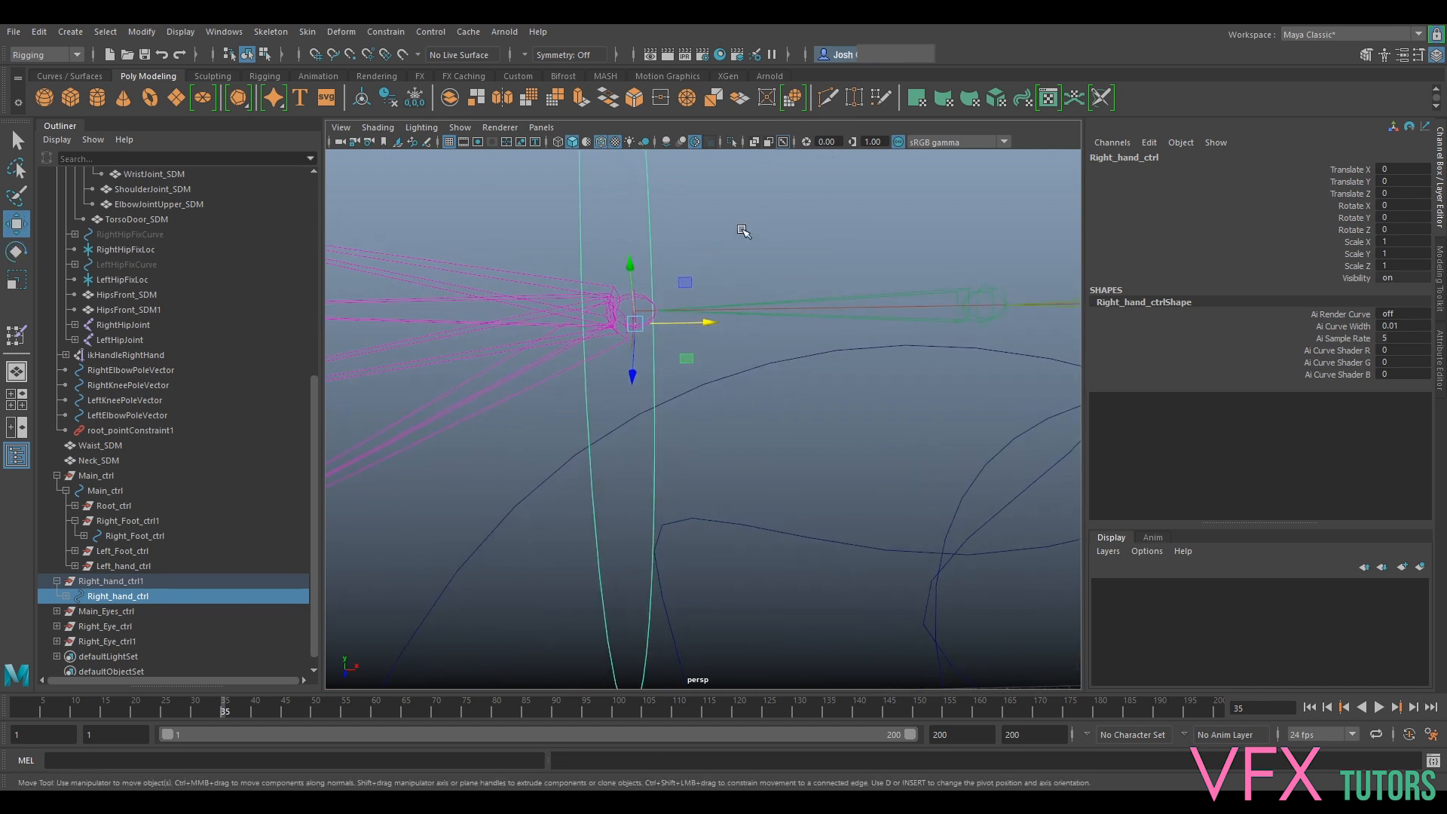
click(743, 232)
click(632, 279)
shift+drag(566, 204, 606, 222)
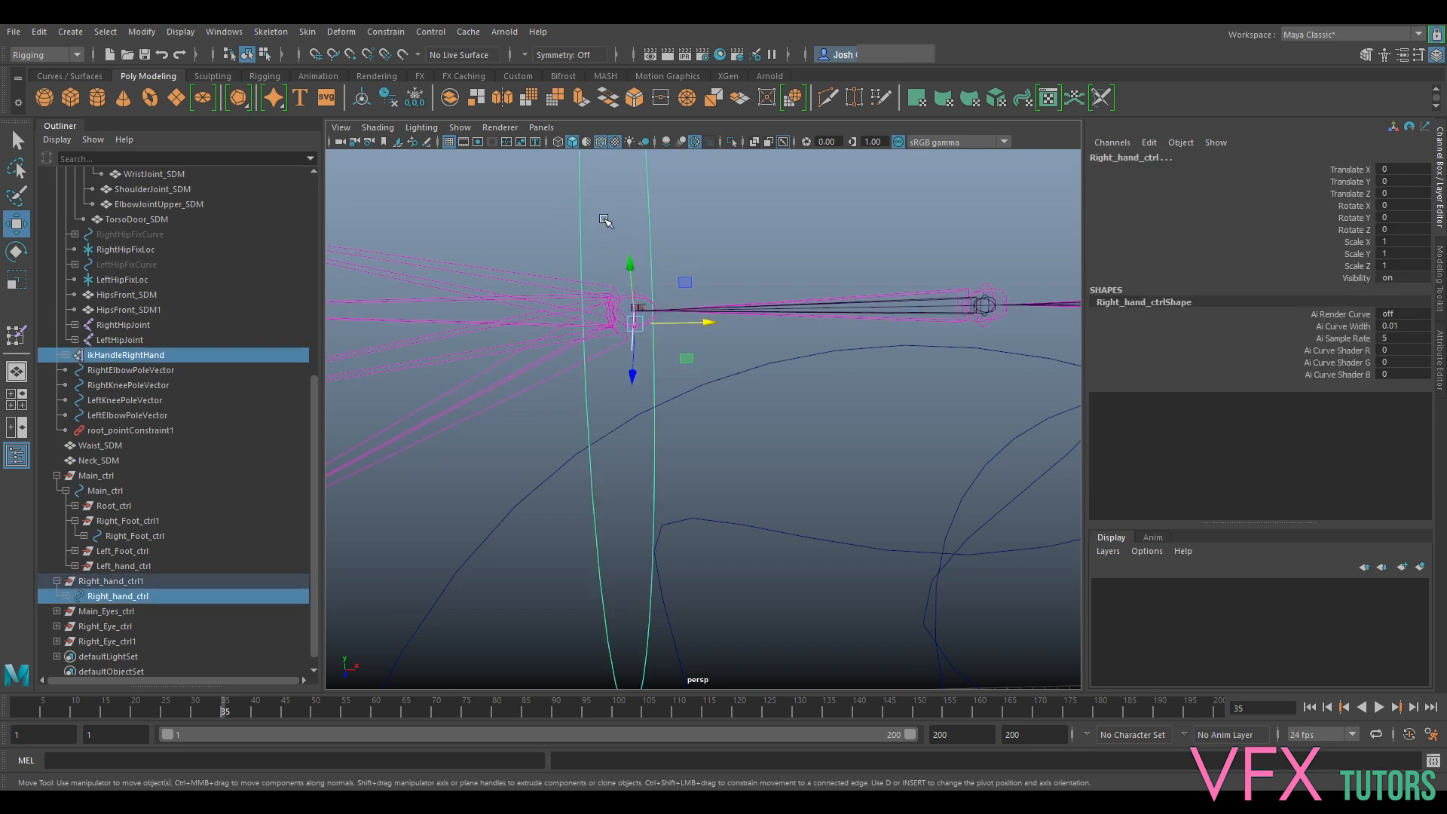
key(p)
key(Up)
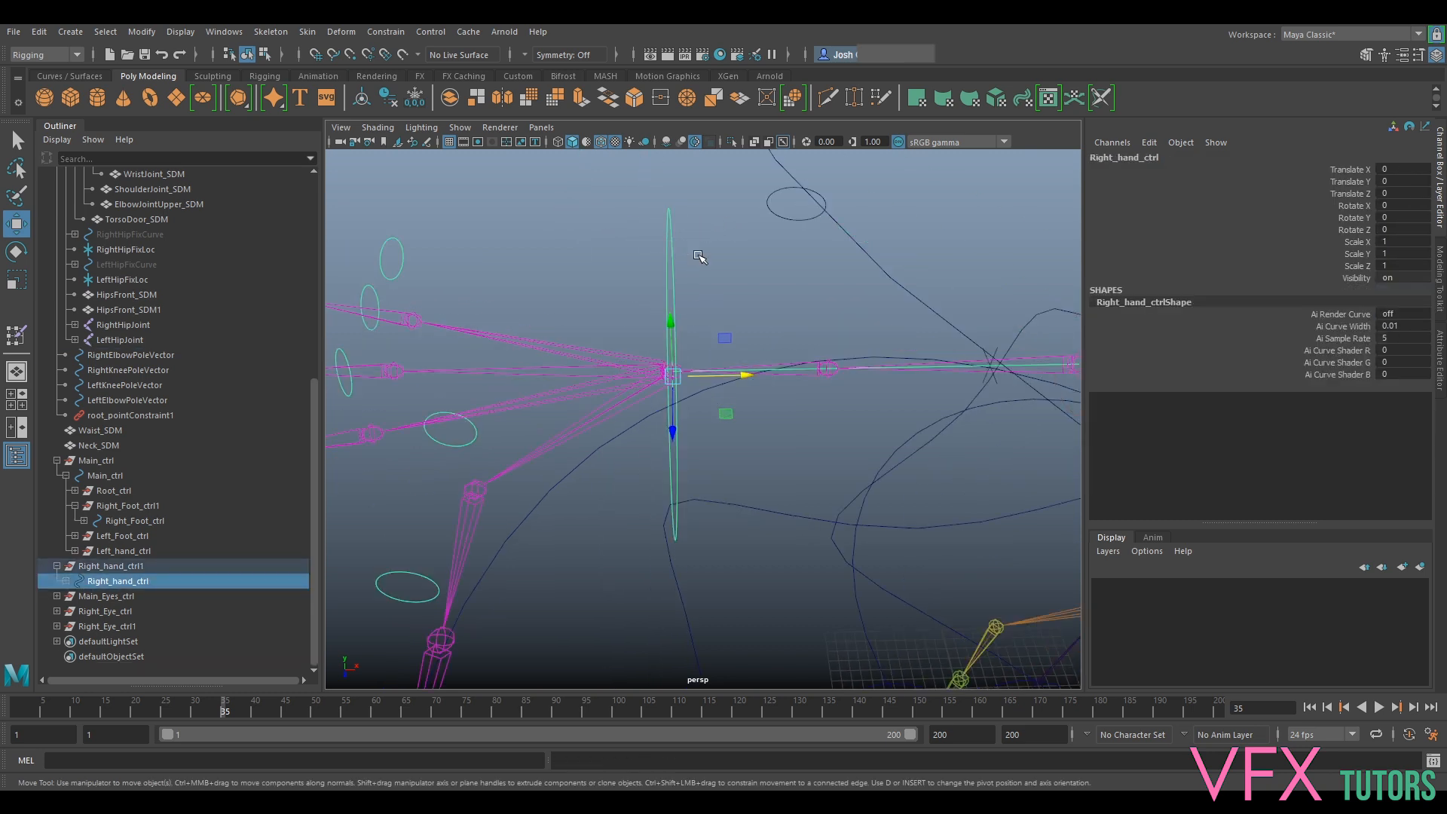
Try moving Right_hand_ctrl about 0.8 units on X and rotating it about -16 degrees on Z, and undo the tests
drag(738, 379, 745, 375)
key(ctrl+z)
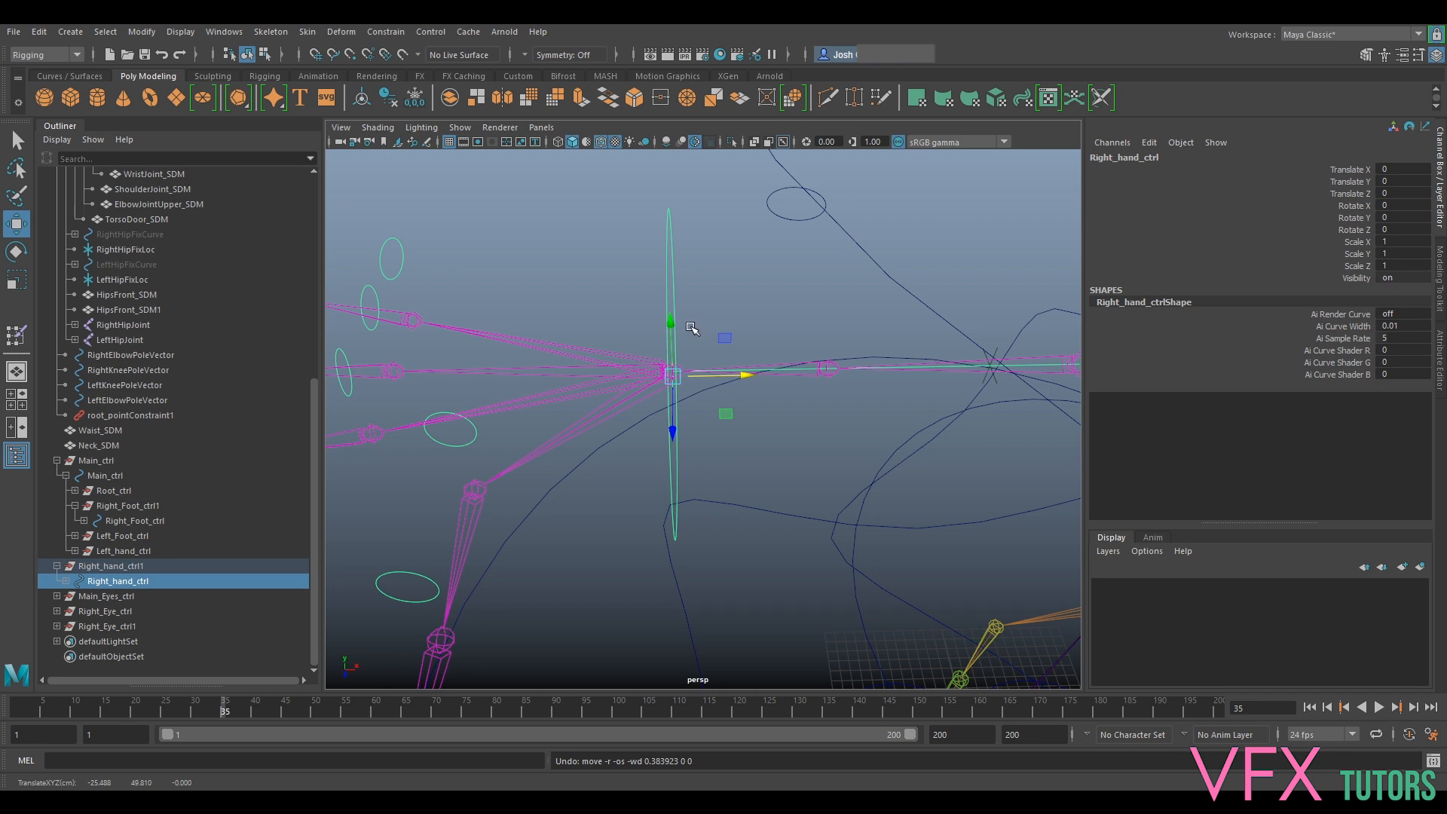
key(e)
drag(698, 323, 675, 343)
key(w)
key(e)
key(ctrl+z)
key(ctrl+z)
key(ctrl+z)
key(ctrl+z)
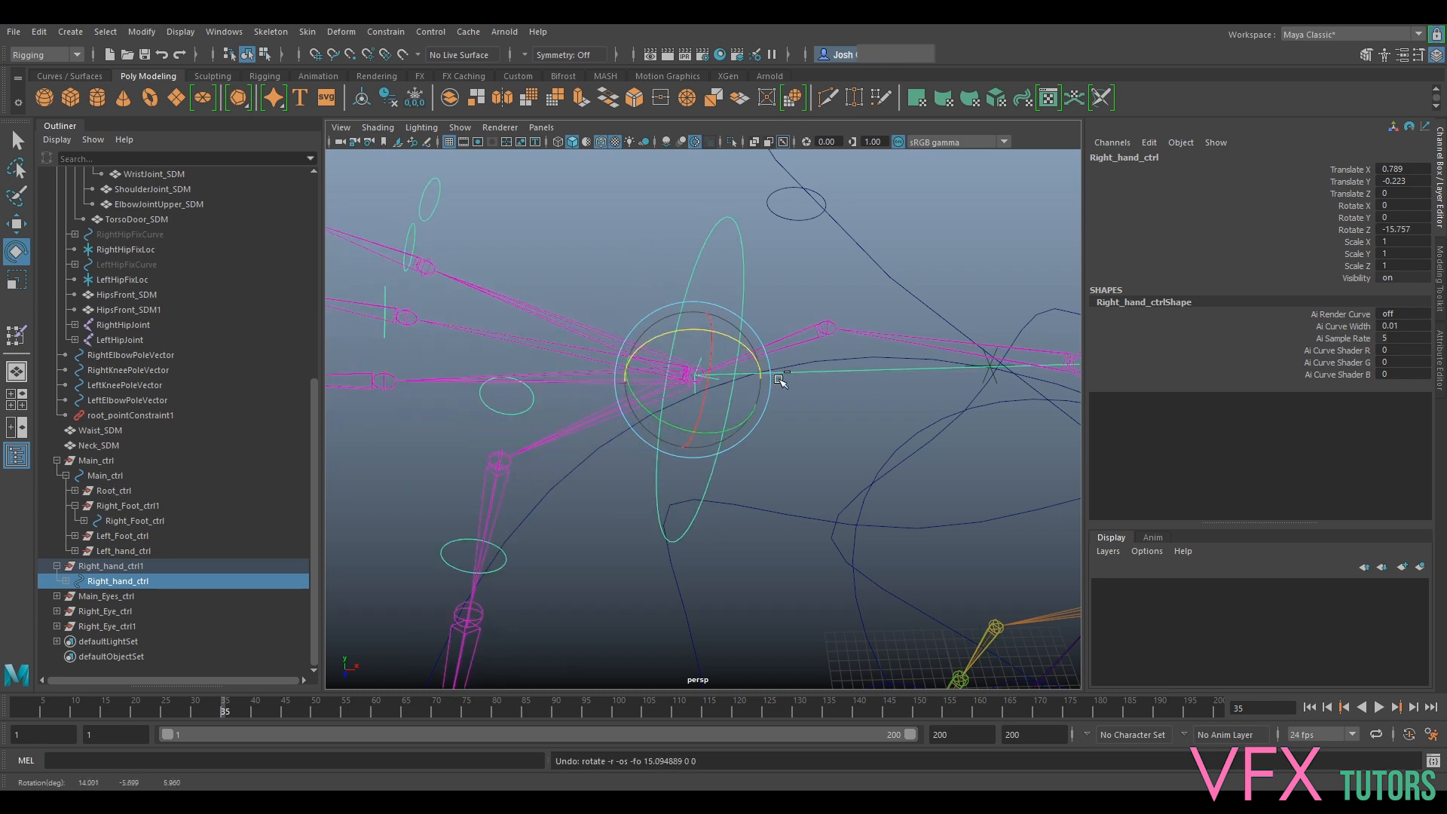
key(ctrl+z)
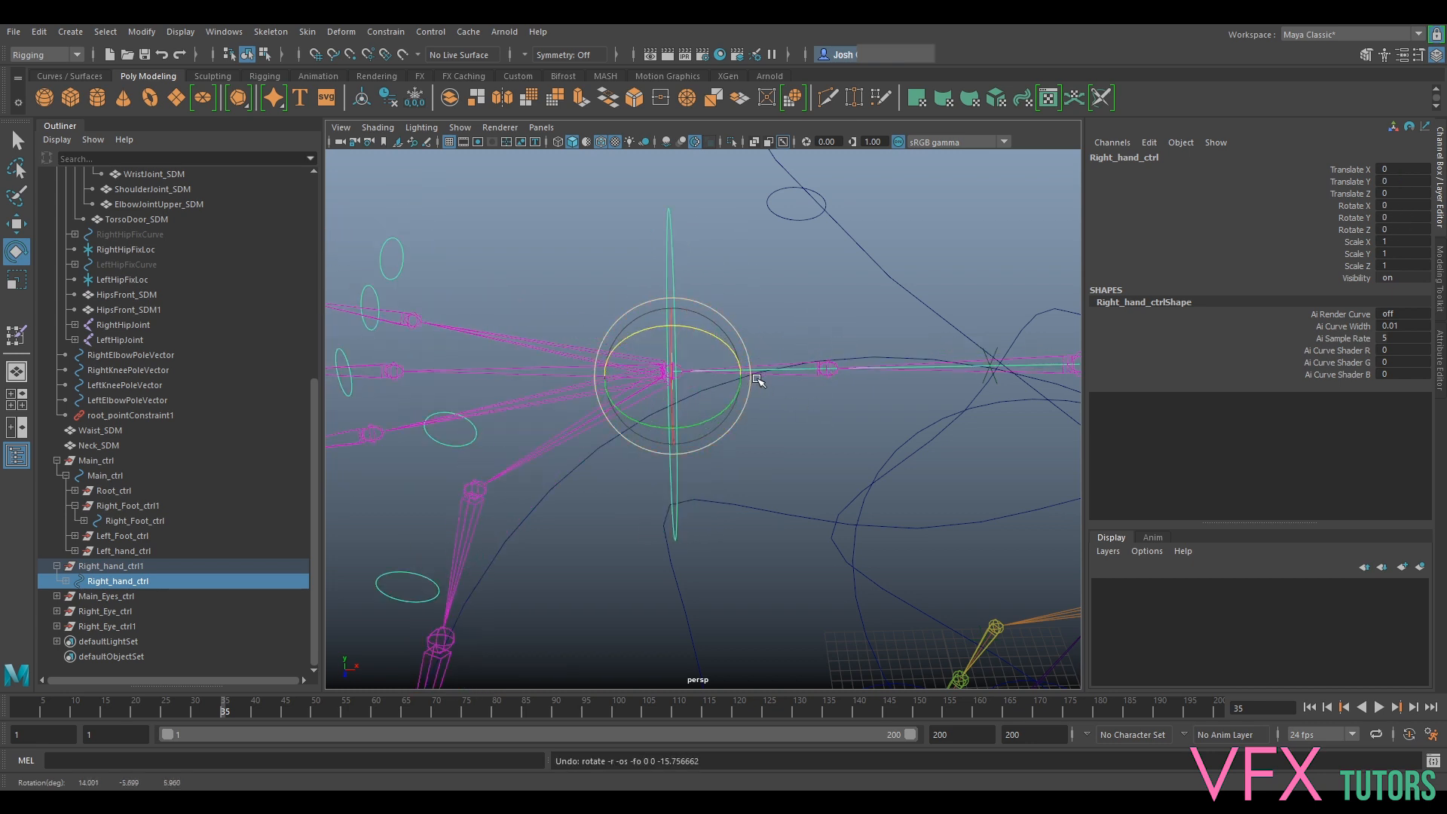
Try rotating Right_hand_ctrl about -13 degrees on Z, and show the polygon meshes in the viewport
alt+drag(814, 422, 852, 342)
scroll(895, 407, up, 6)
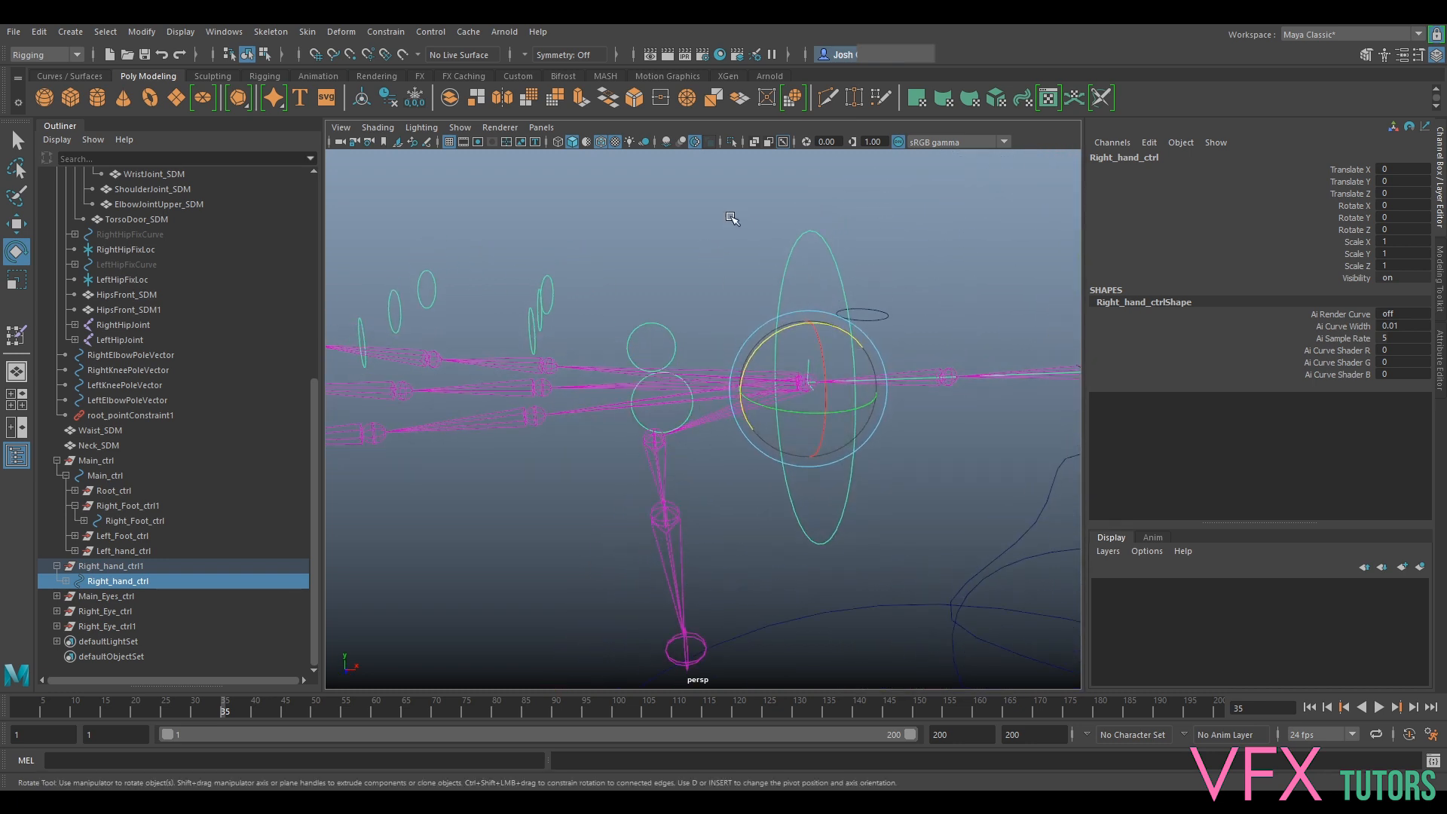
alt+middle_drag(887, 317, 747, 357)
alt+drag(746, 357, 690, 359)
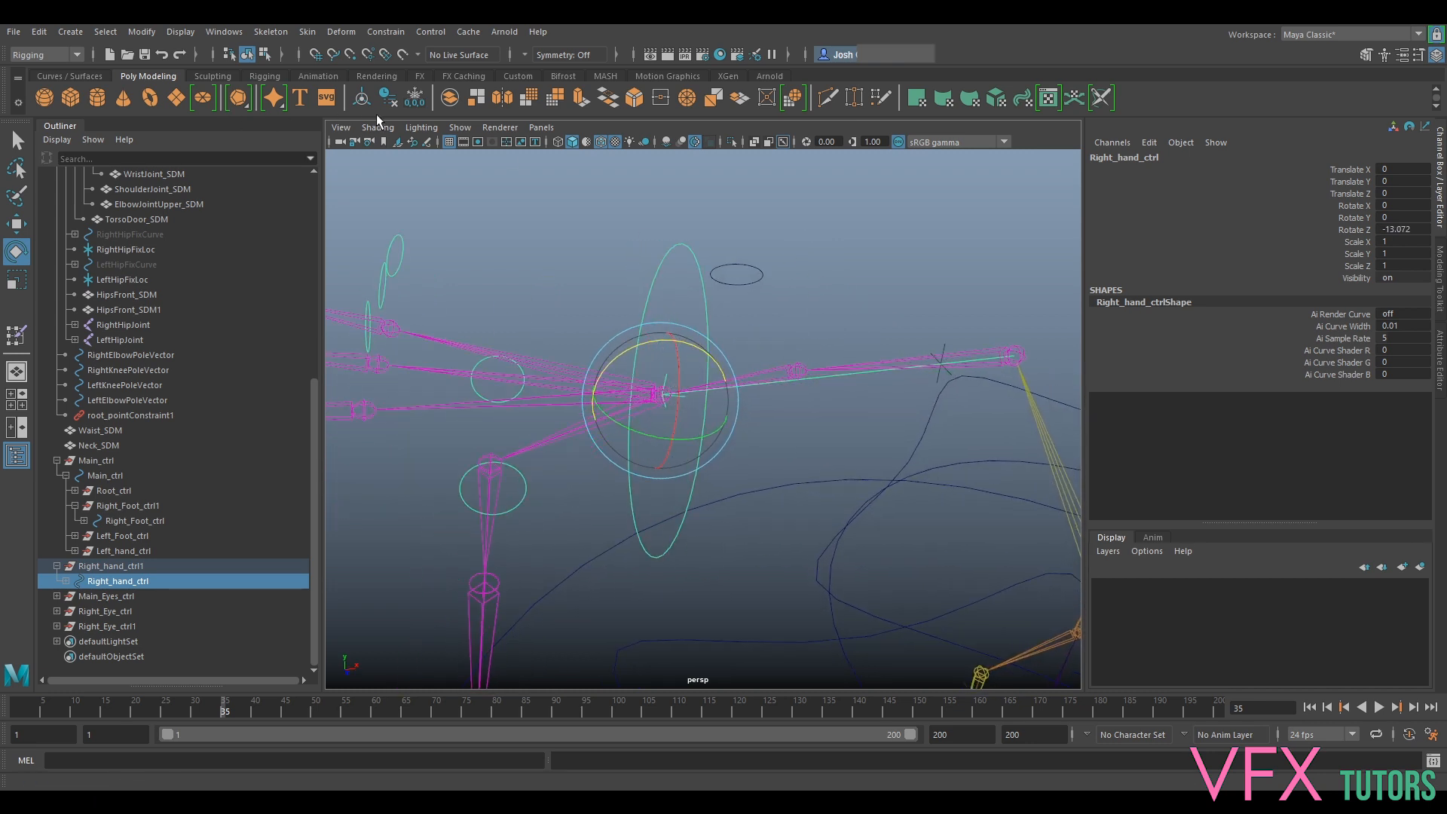
click(459, 127)
click(498, 281)
Undo the test rotations and the parenting of ikHandleRightHand under Right_hand_ctrl
drag(707, 360, 694, 332)
key(ctrl+z)
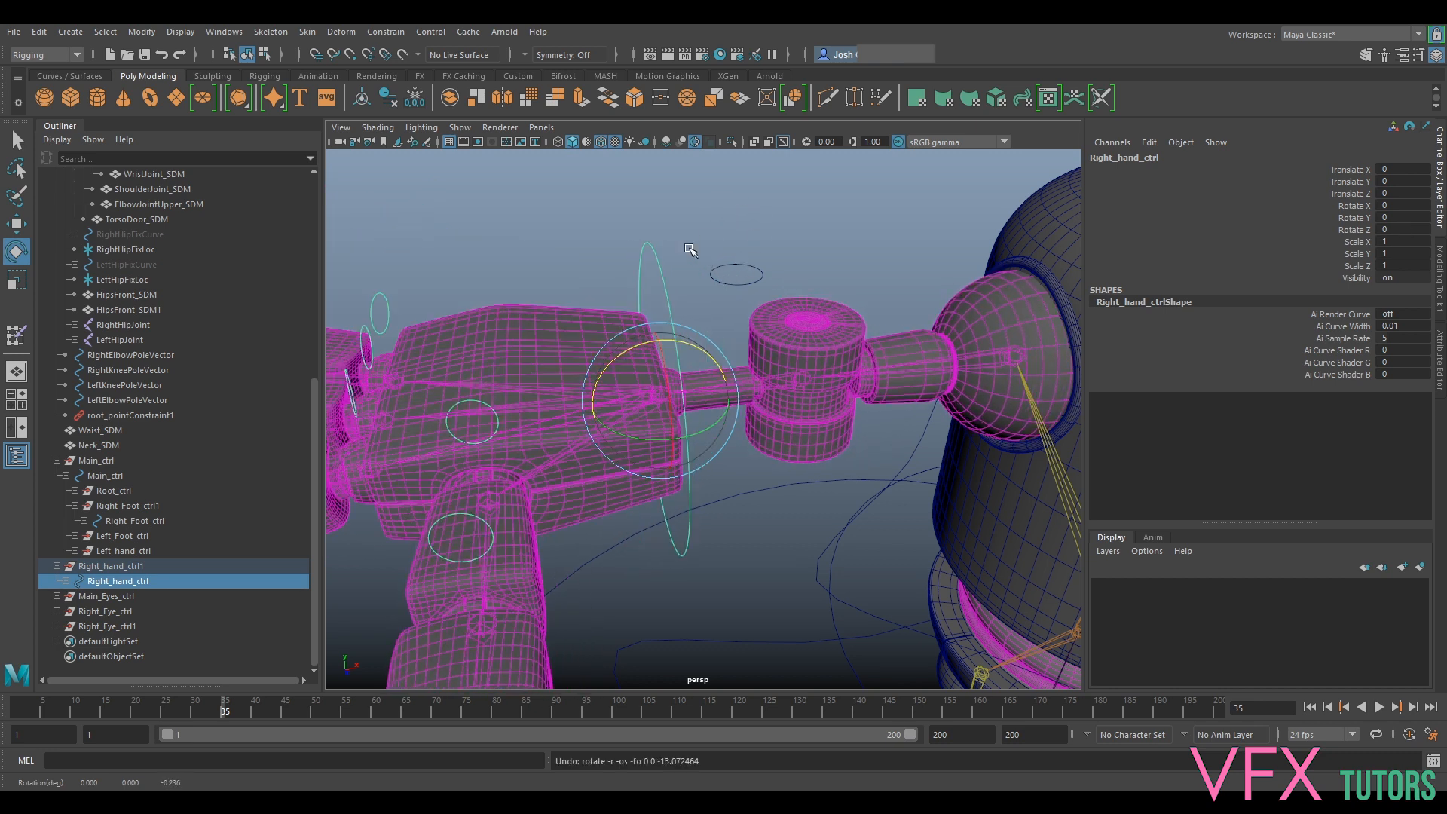
alt+drag(701, 350, 724, 379)
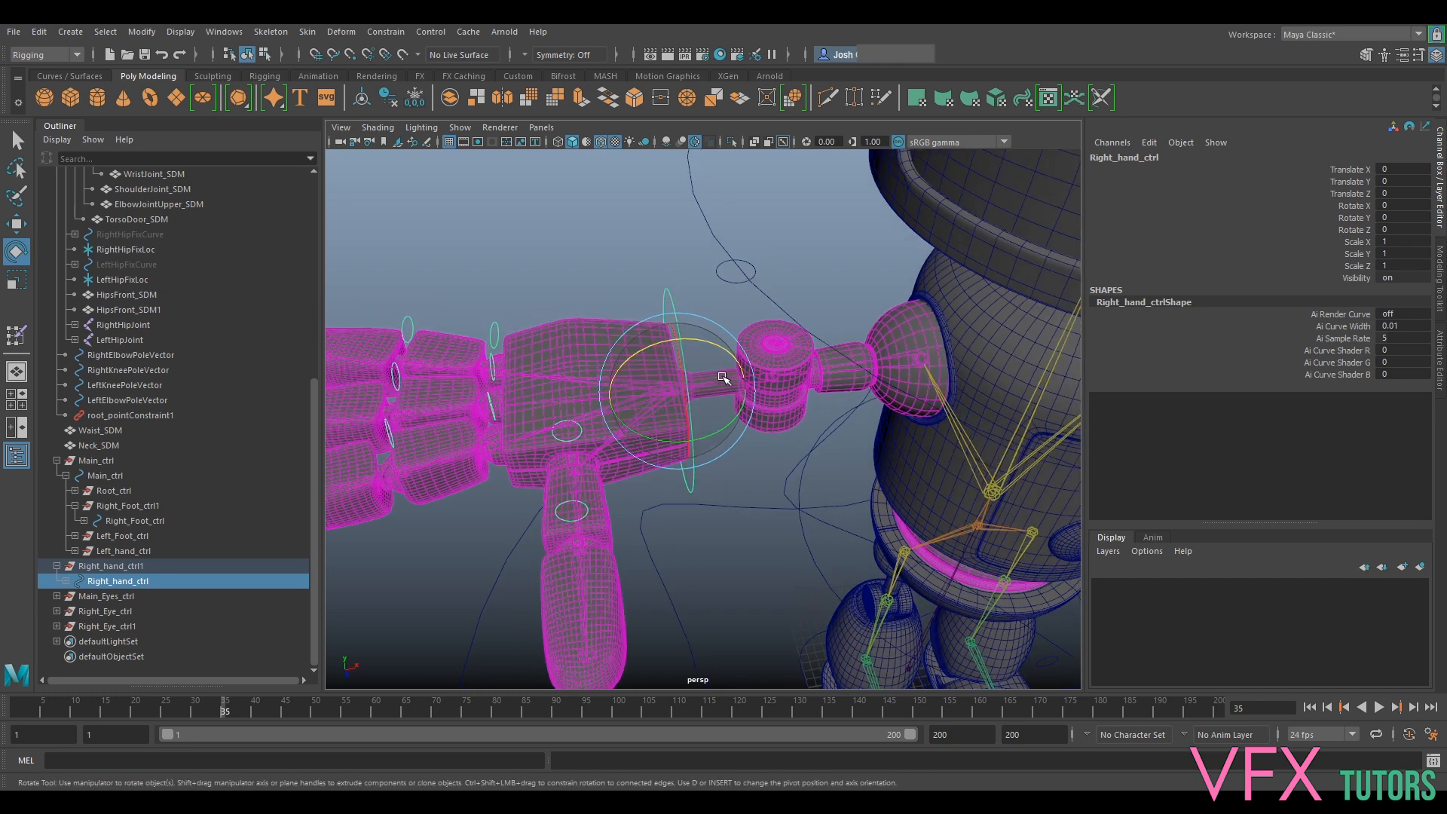
key(ctrl+z)
key(ctrl+z)
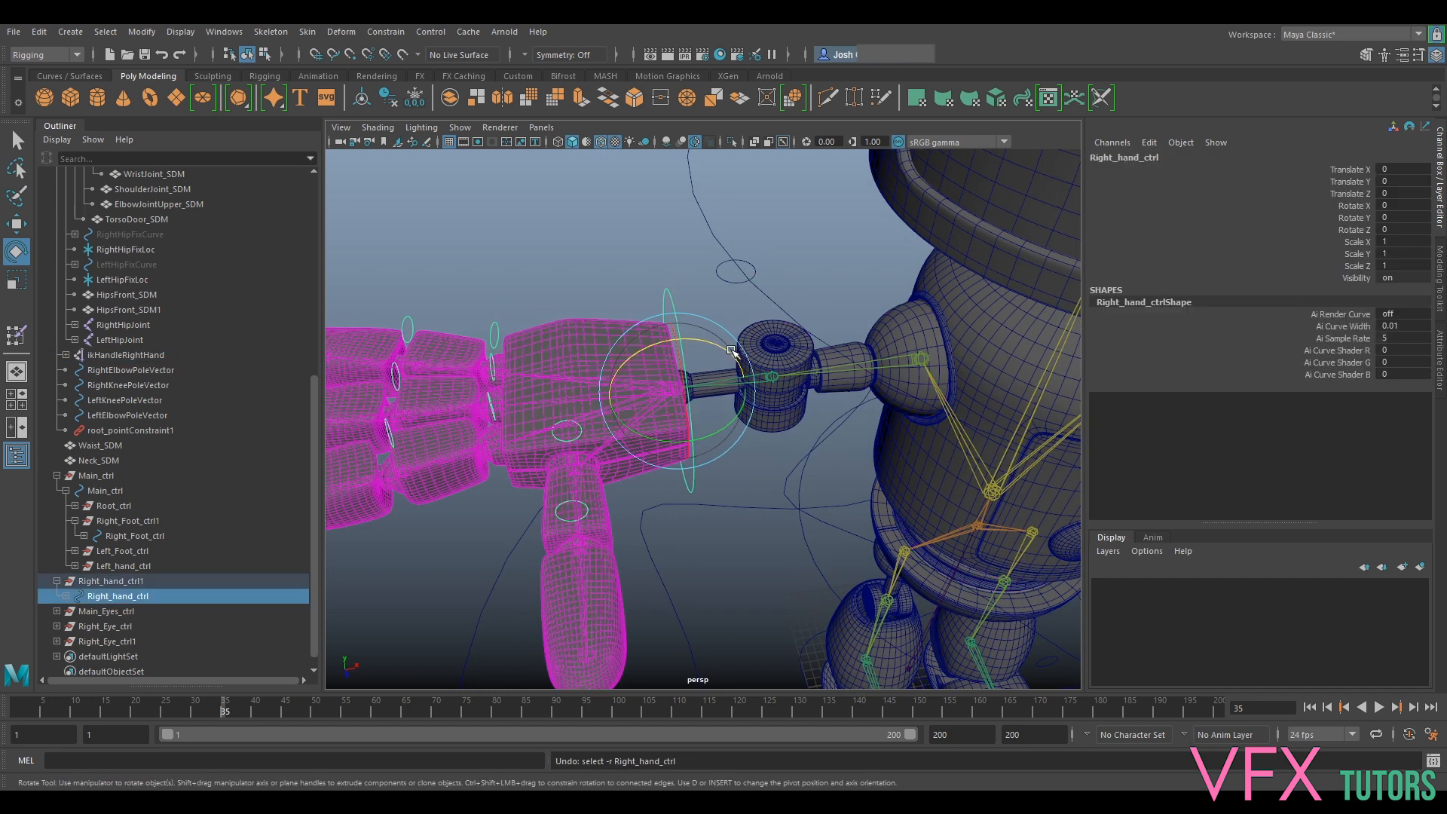
Try rotating Right_hand_ctrl about -7 degrees on Z against the visible arm mesh, and undo it
click(621, 279)
alt+drag(646, 300, 633, 269)
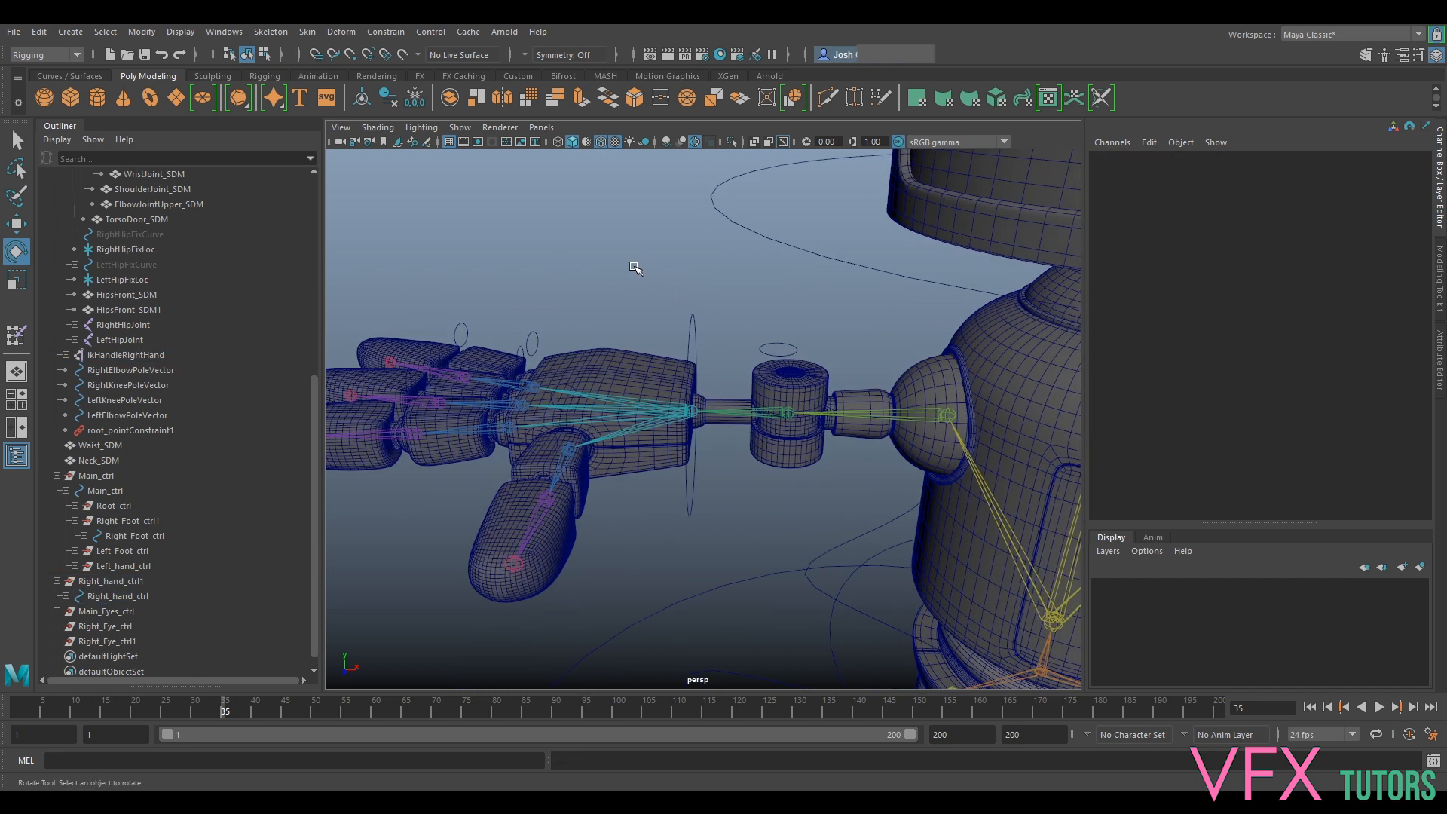
click(713, 367)
drag(713, 367, 732, 346)
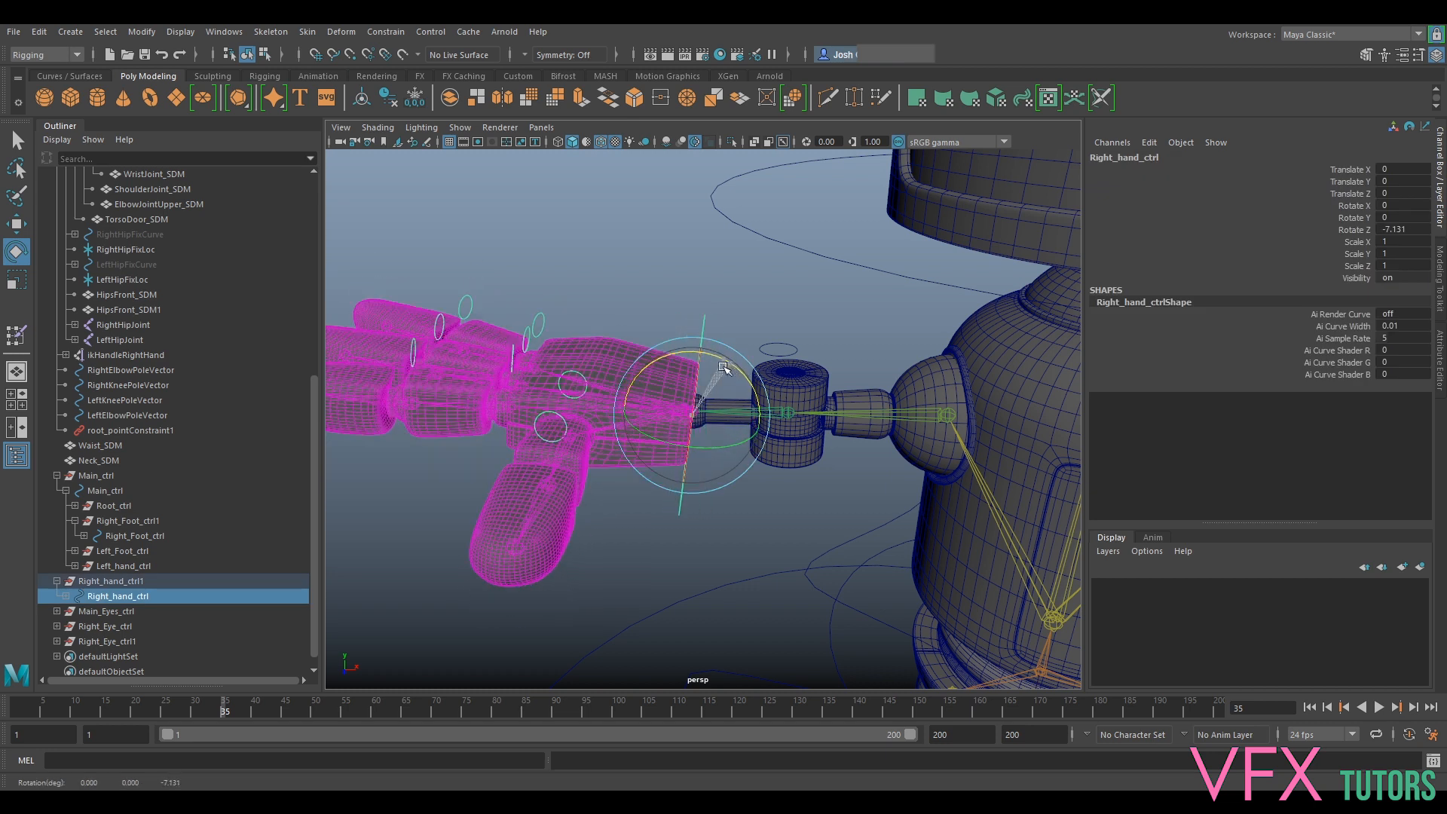
key(ctrl+z)
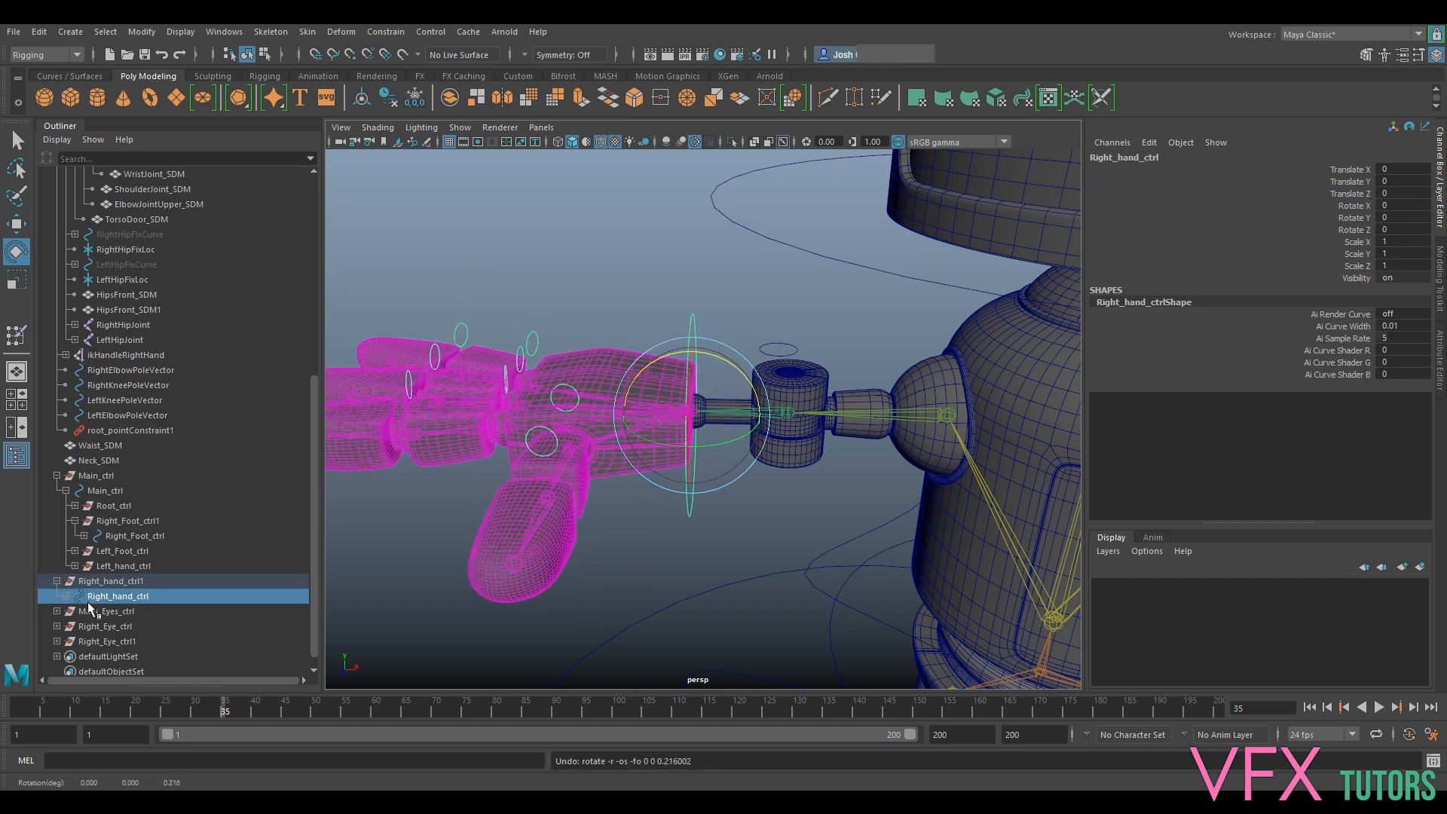
Try moving Right_hand_ctrl about 0.25 units on X, undo the move, and select the Right_hand_ctrl1 group
click(67, 596)
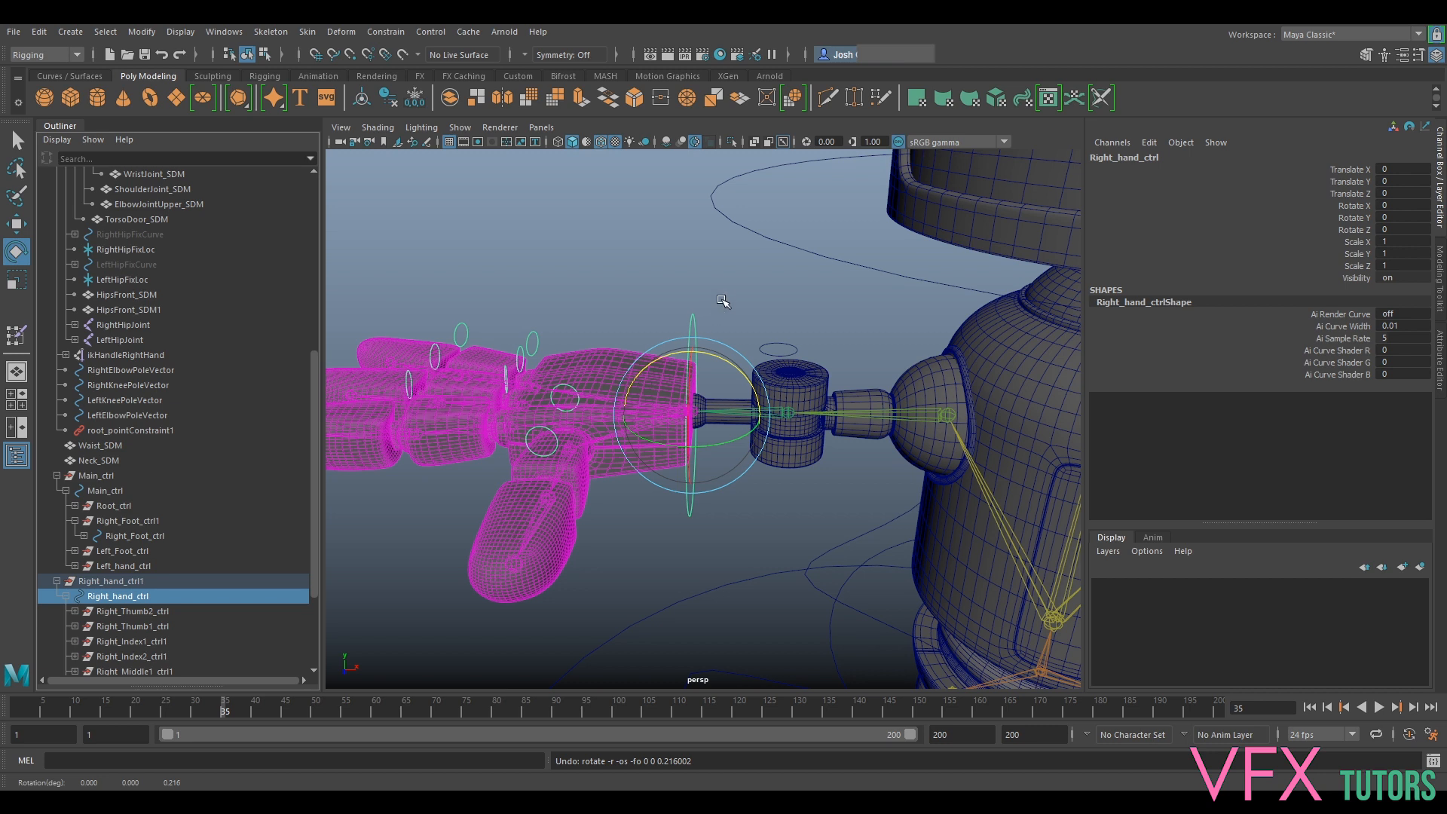
key(w)
mouse_move(731, 415)
mouse_down()
mouse_move(746, 418)
mouse_move(735, 426)
mouse_up()
key(ctrl+z)
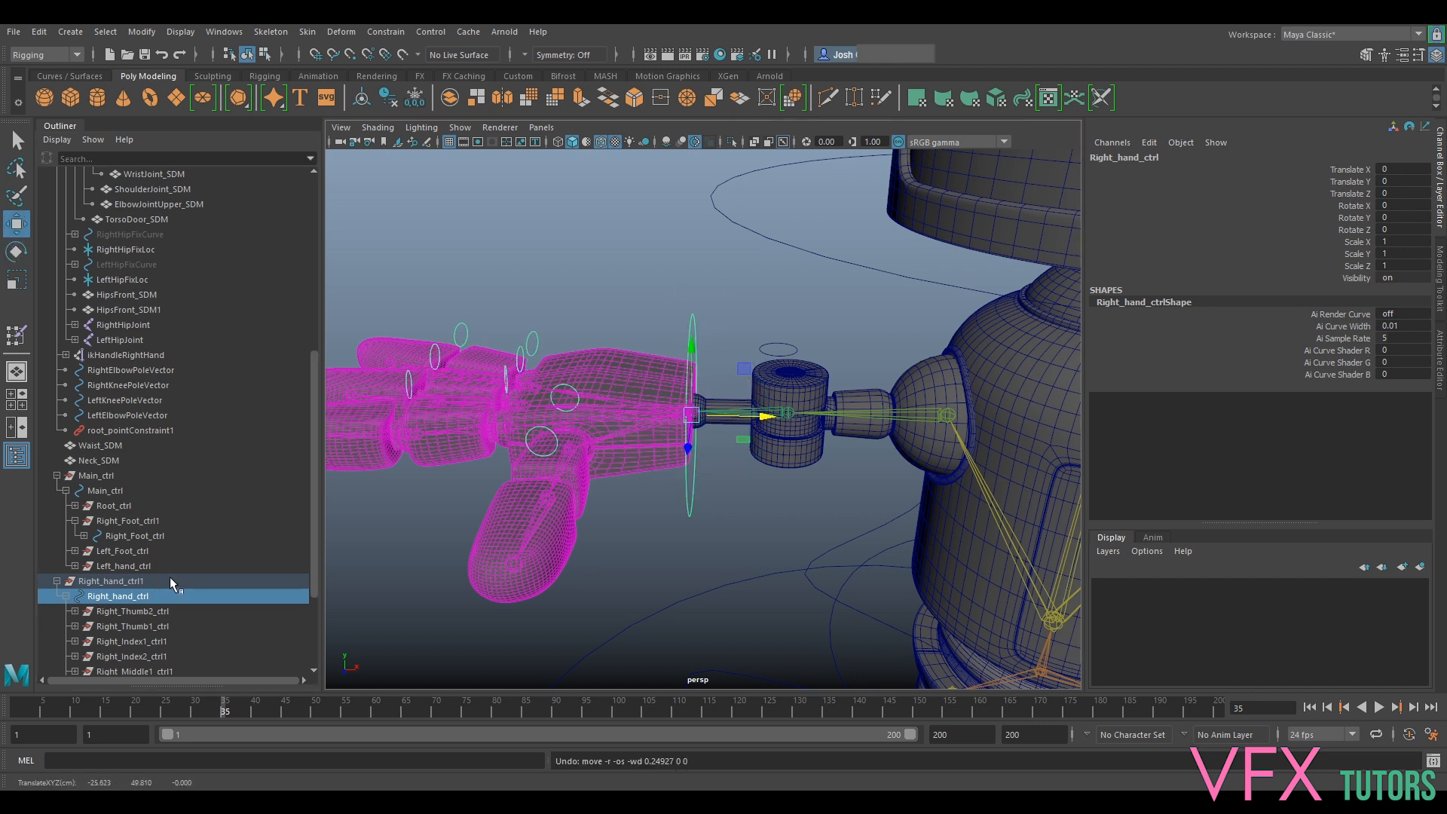
click(82, 588)
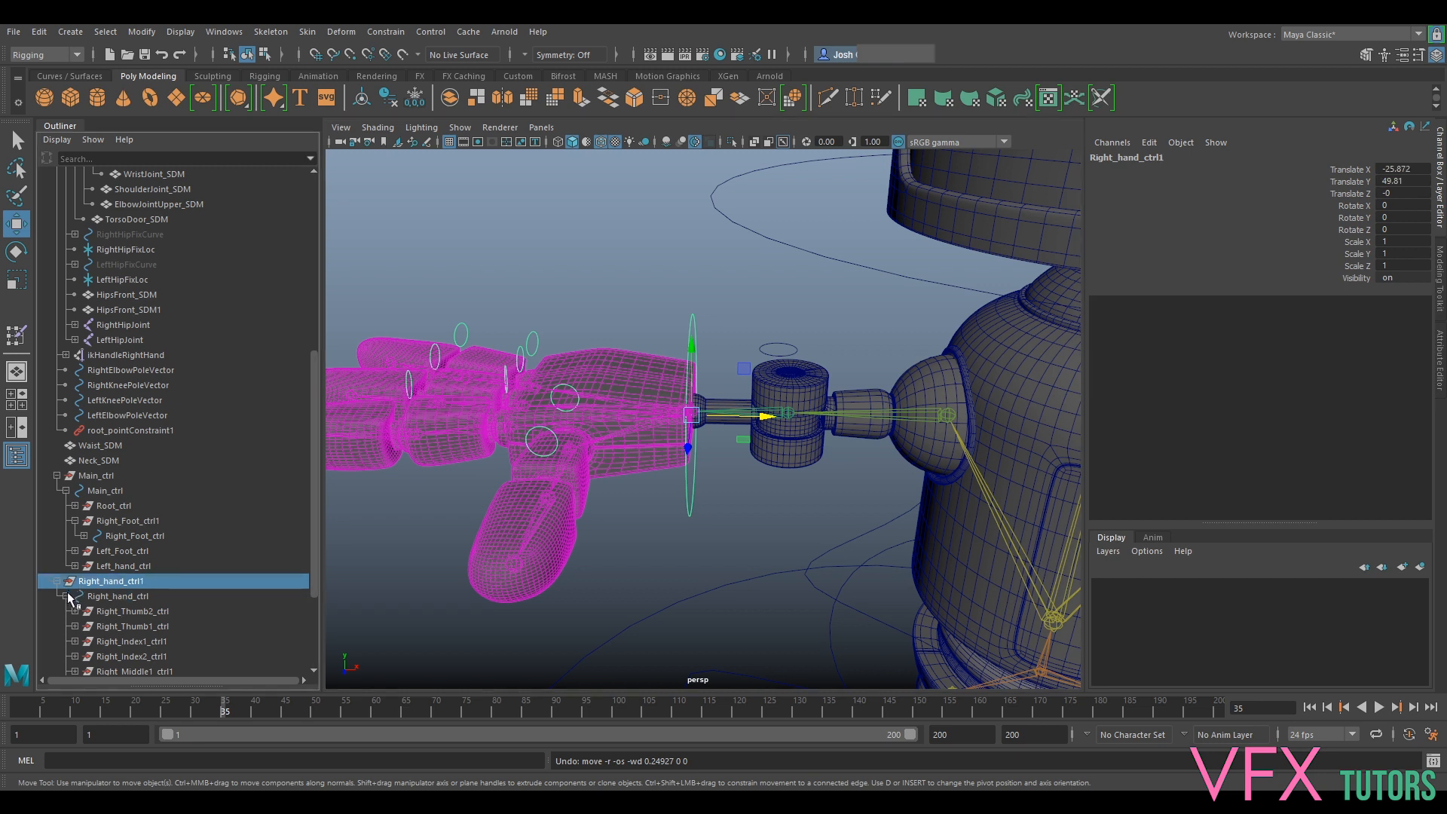
click(65, 596)
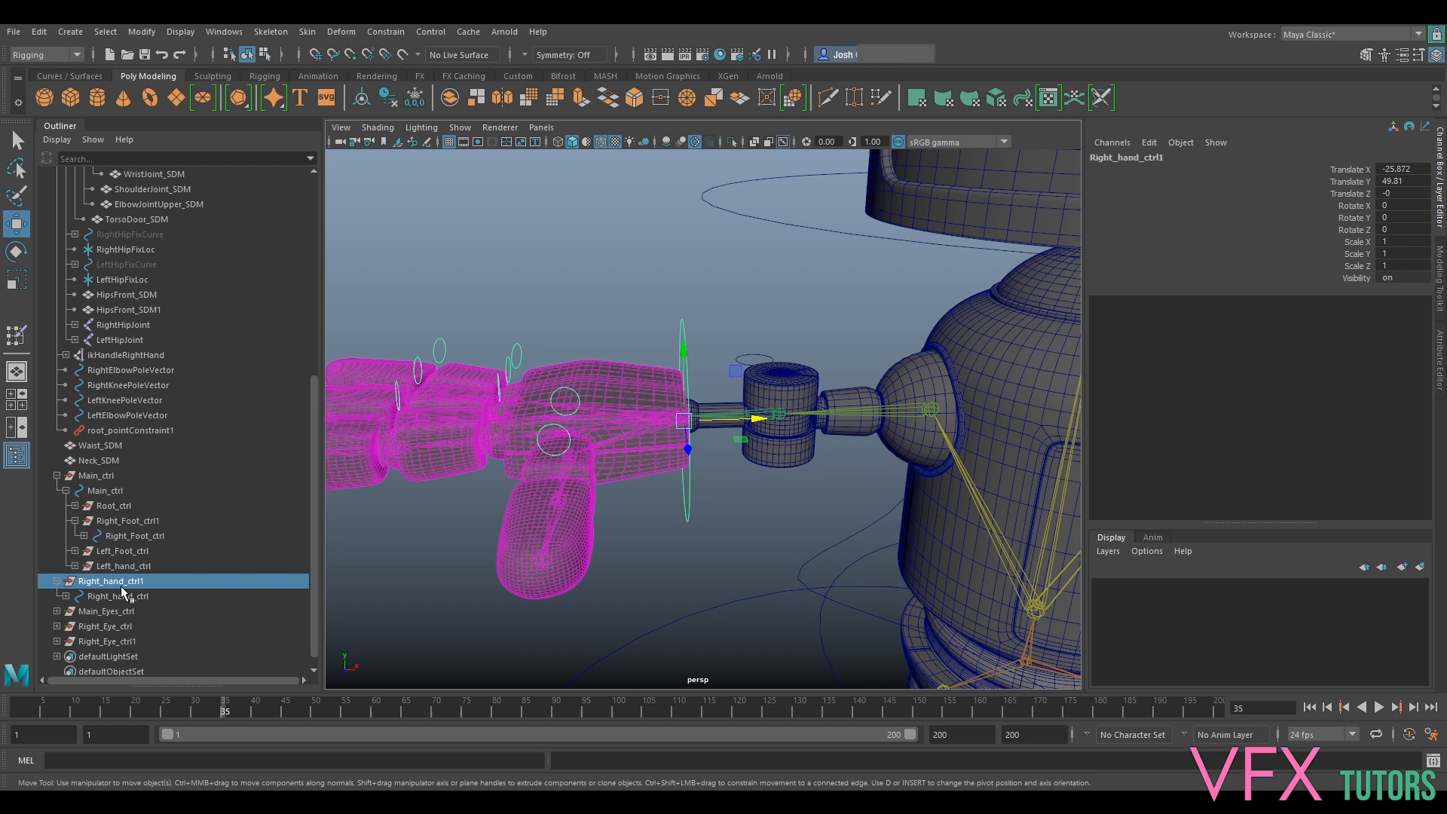
Undo the wrist's orient constraint and the parenting of the thumb and finger control groups under Right_hand_ctrl
key(ctrl+z)
key(ctrl+z)
key(ctrl+z)
key(ctrl+z)
key(ctrl+z)
key(ctrl+z)
key(ctrl+z)
key(ctrl+z)
key(ctrl+z)
key(ctrl+z)
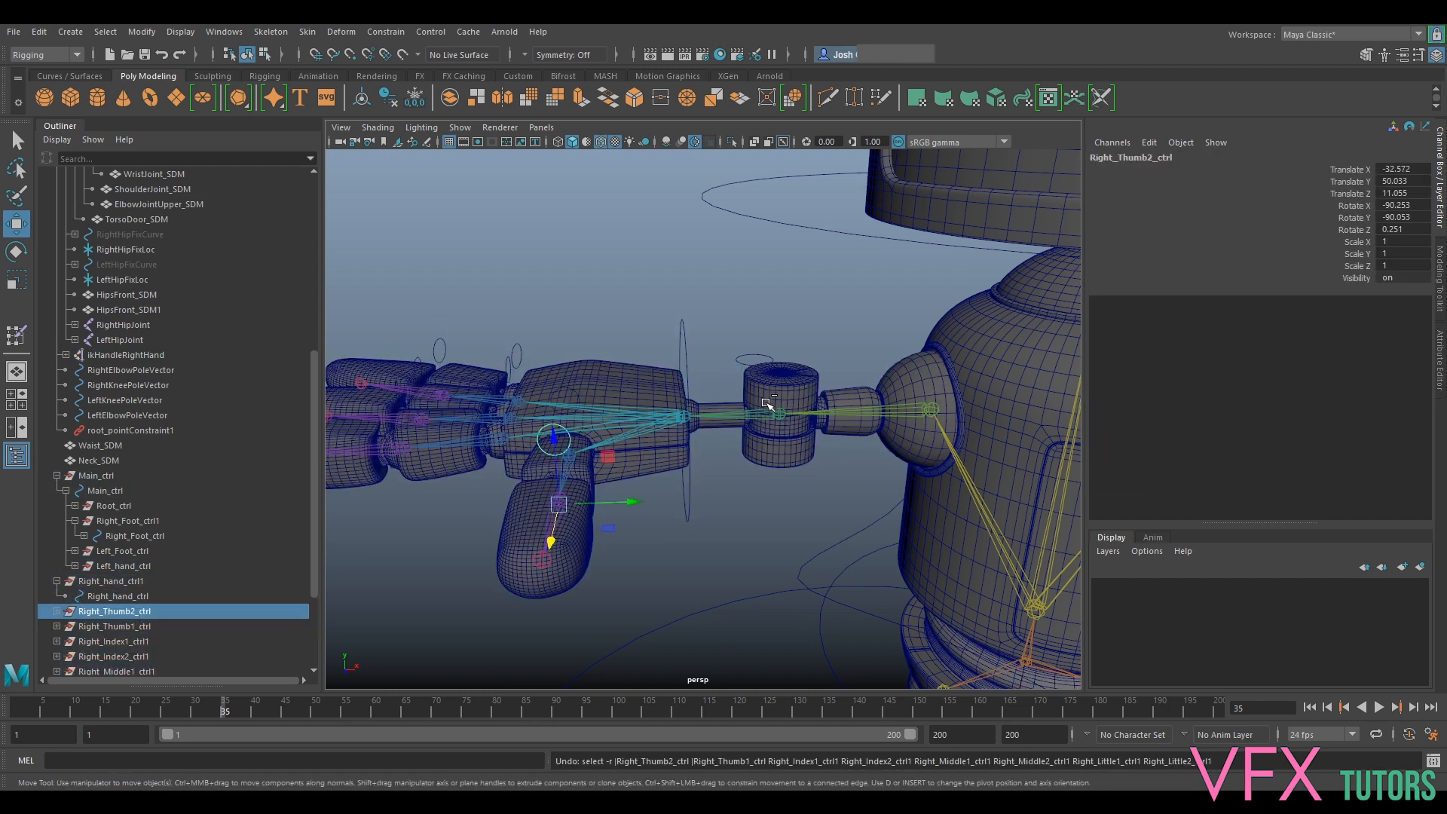
Rename the Right_hand_ctrl1 group as Right_hand_T_ctrl1
key(ctrl+z)
click(131, 579)
mouse_move(709, 422)
alt+mouse_down()
mouse_move(776, 420)
mouse_move(728, 439)
mouse_move(722, 409)
alt+mouse_up()
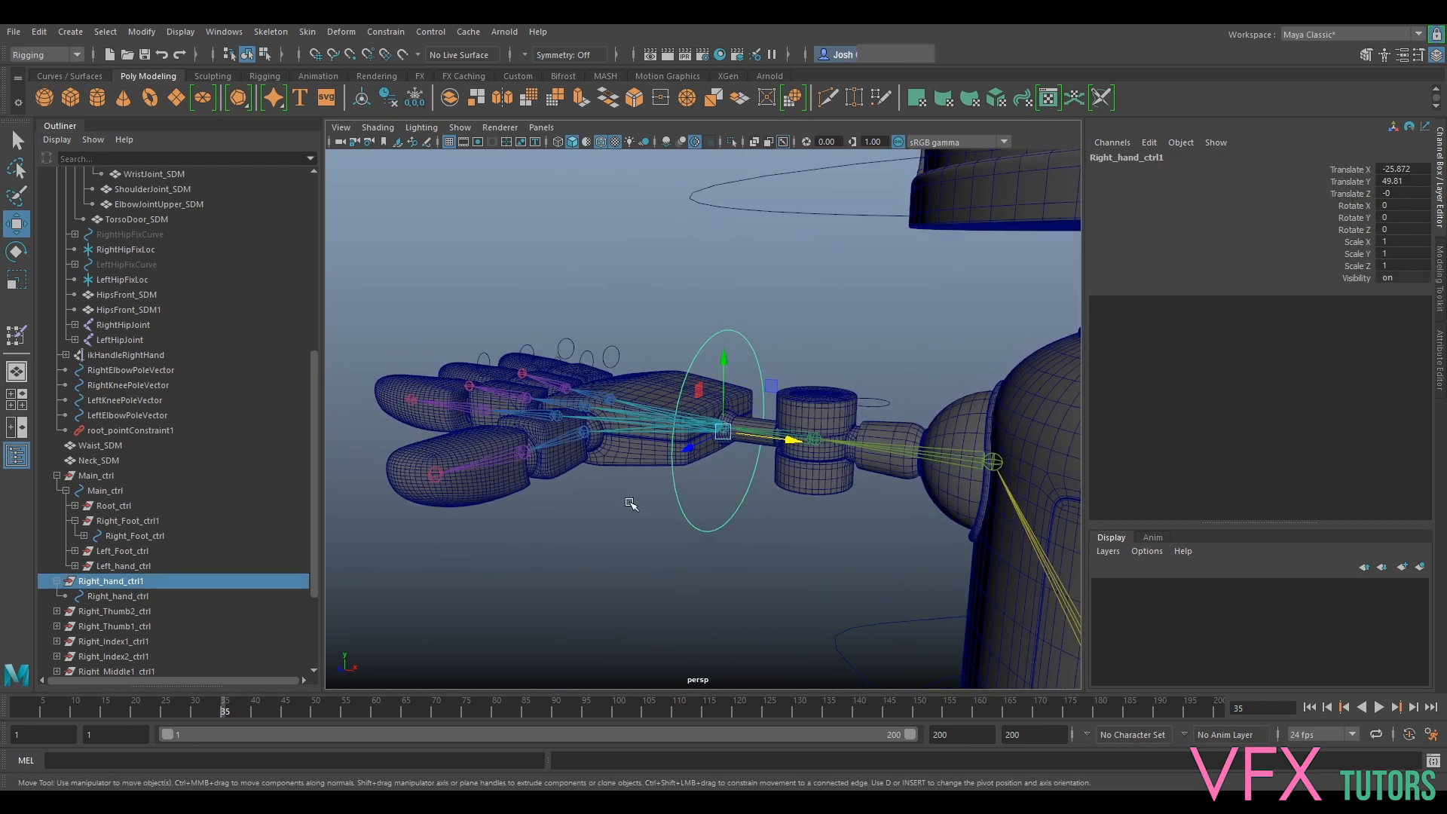
click(58, 582)
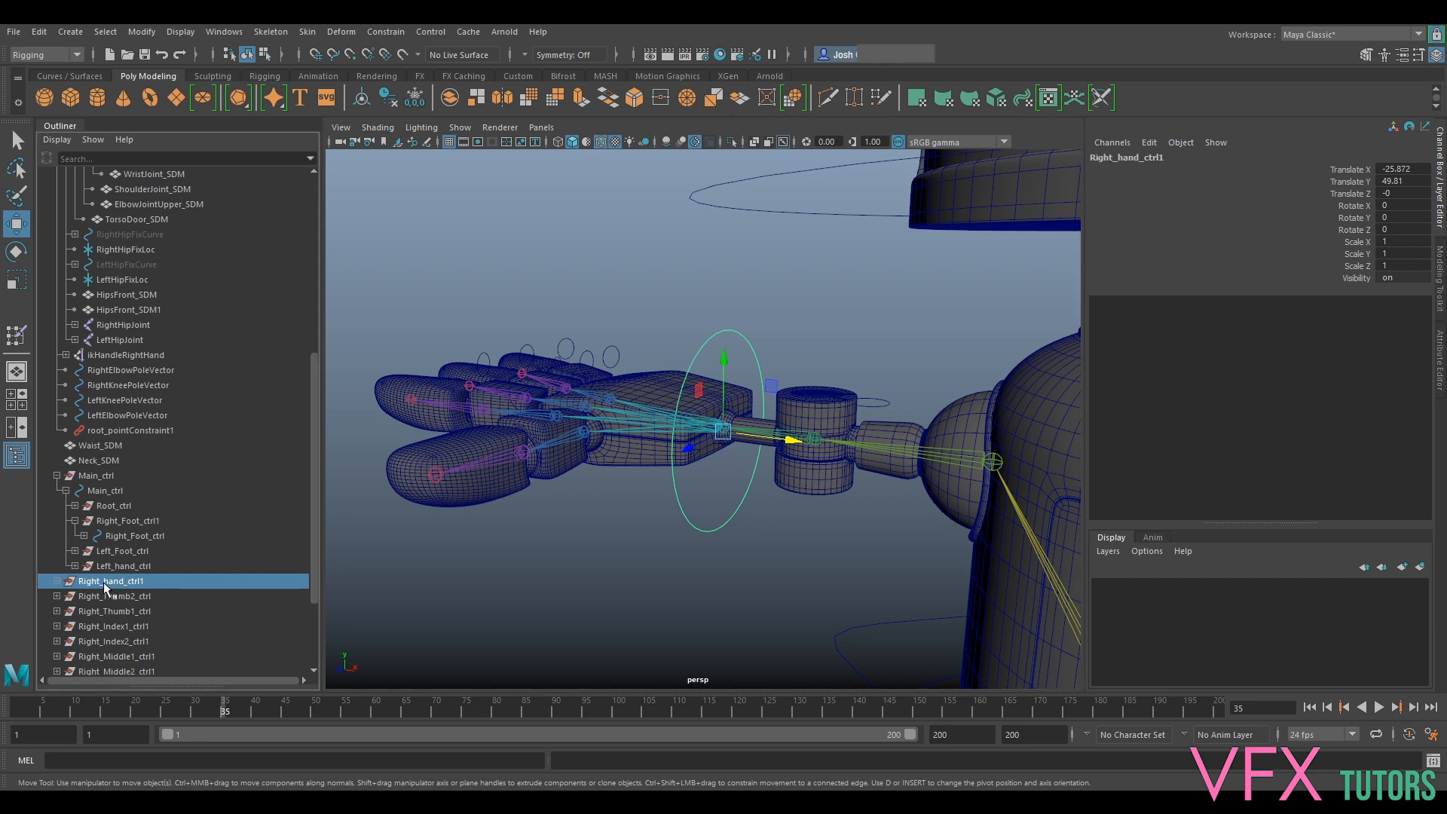
double_click(128, 580)
drag(131, 581, 81, 581)
click(130, 581)
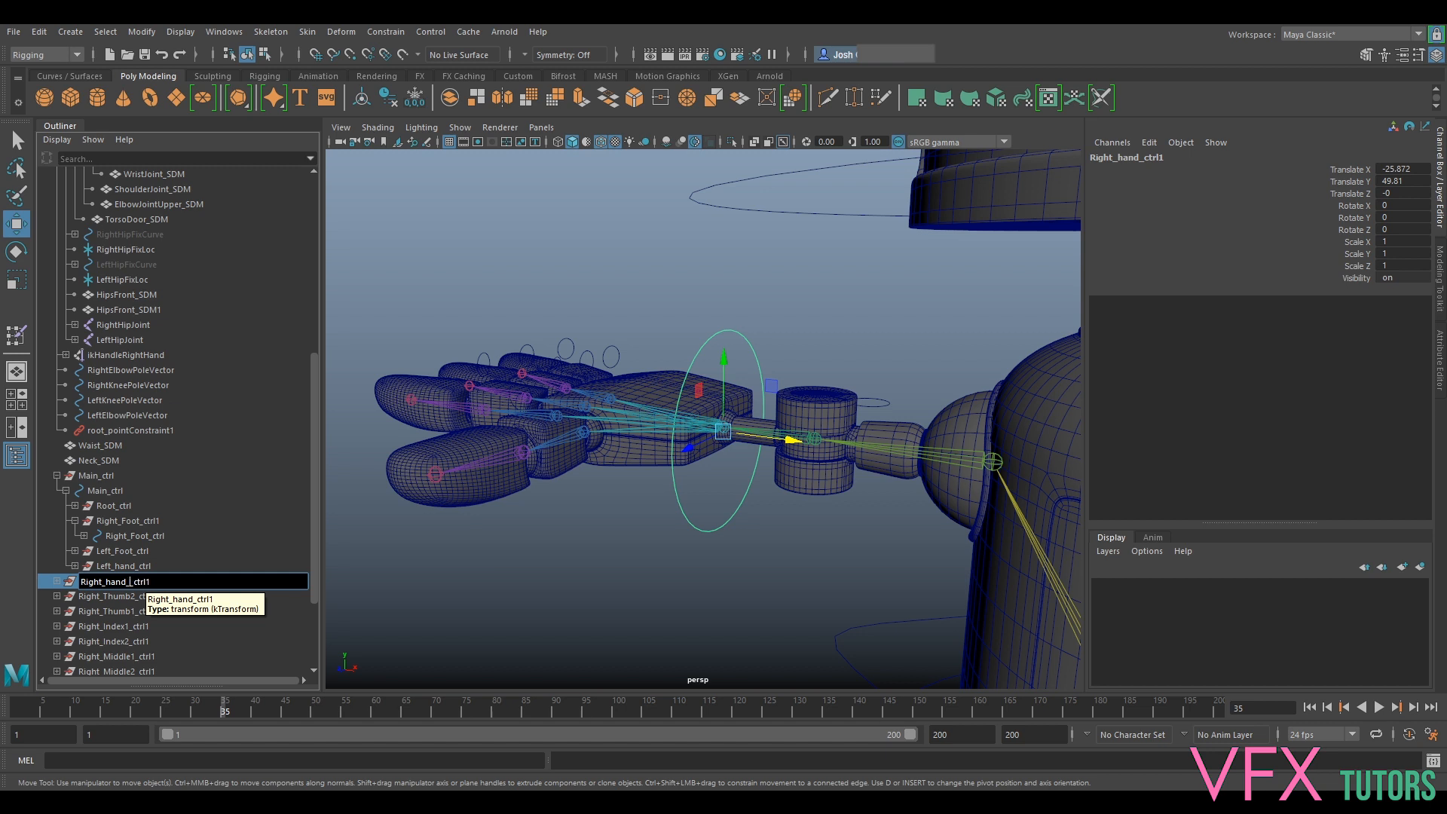
key(Return)
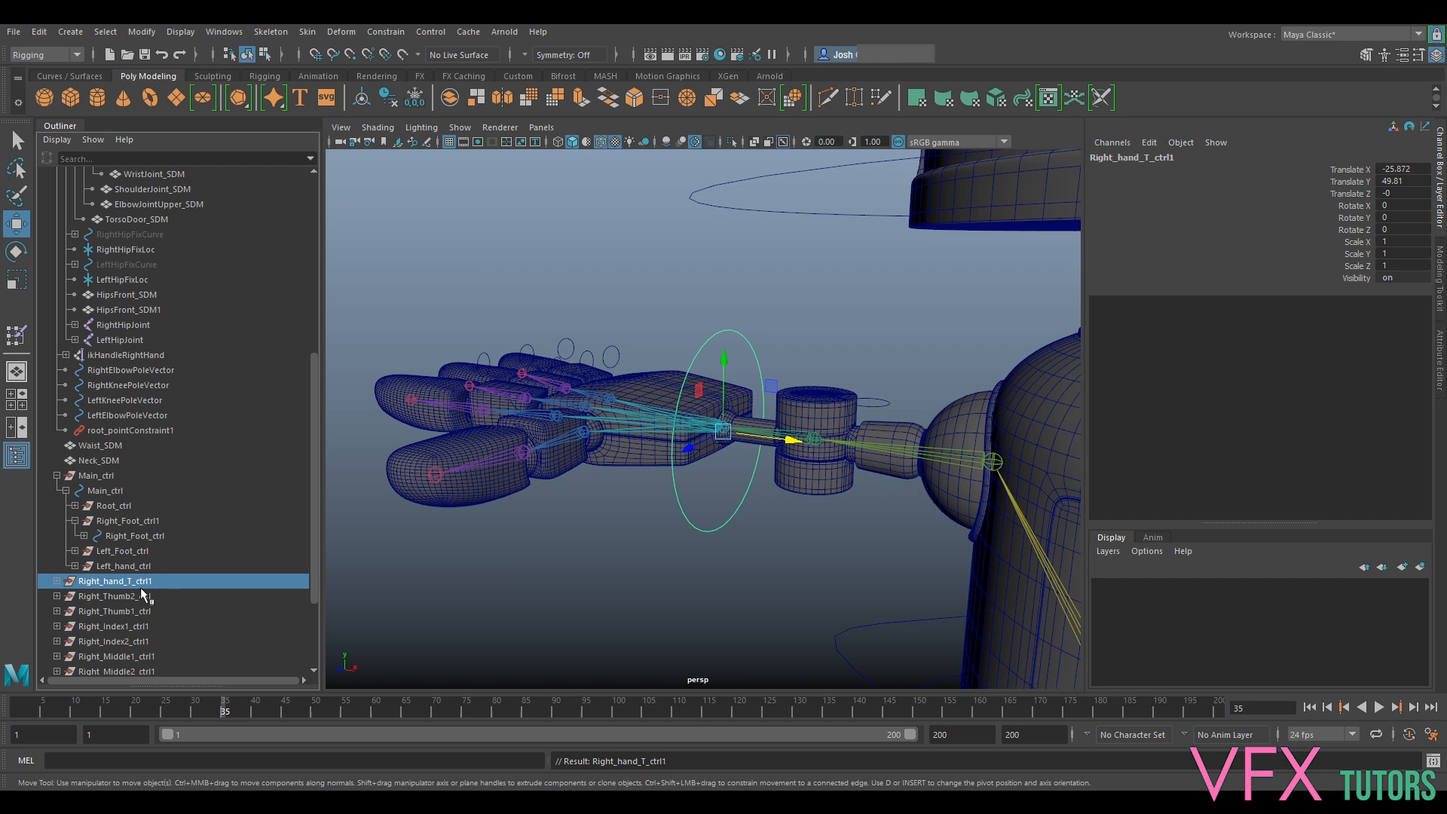
Duplicate the Right_hand_T_ctrl1 group and rename the copy as Right_hand_R_ctrl
key(ctrl+d)
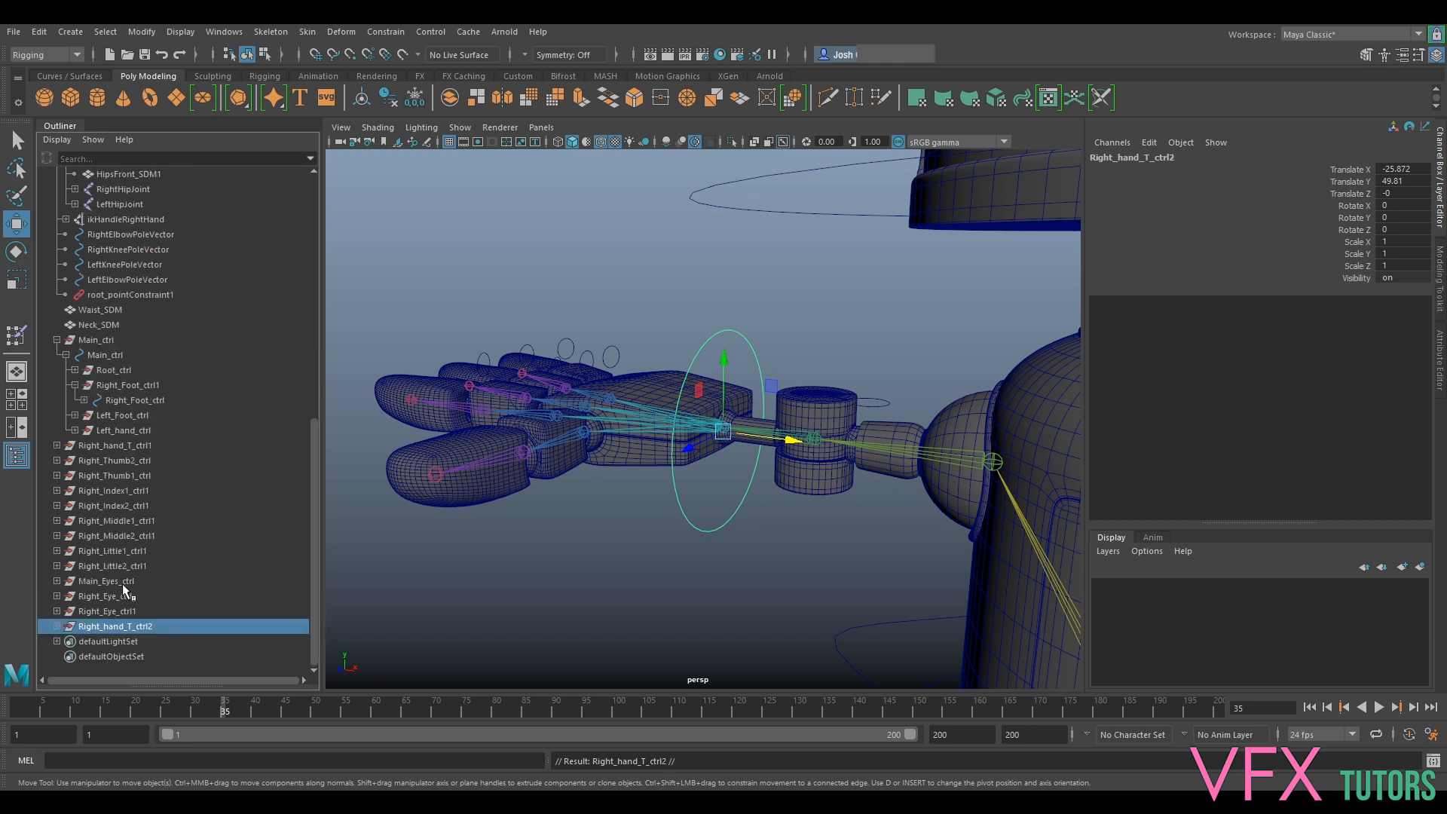
double_click(121, 626)
key(Left)
key(Left)
key(Left)
key(Left)
key(Left)
key(Left)
key(BackSpace)
text(R)
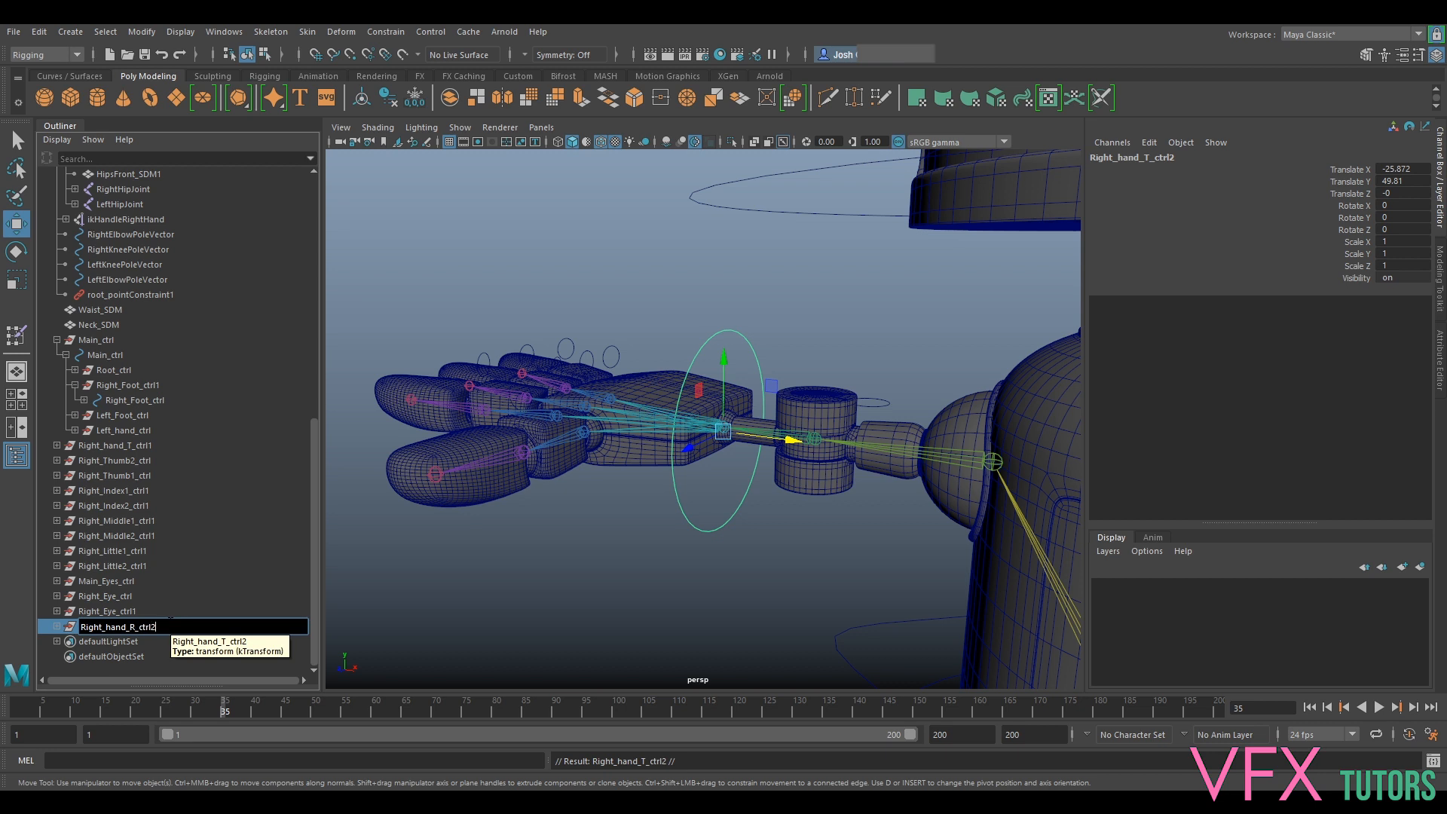
key(BackSpace)
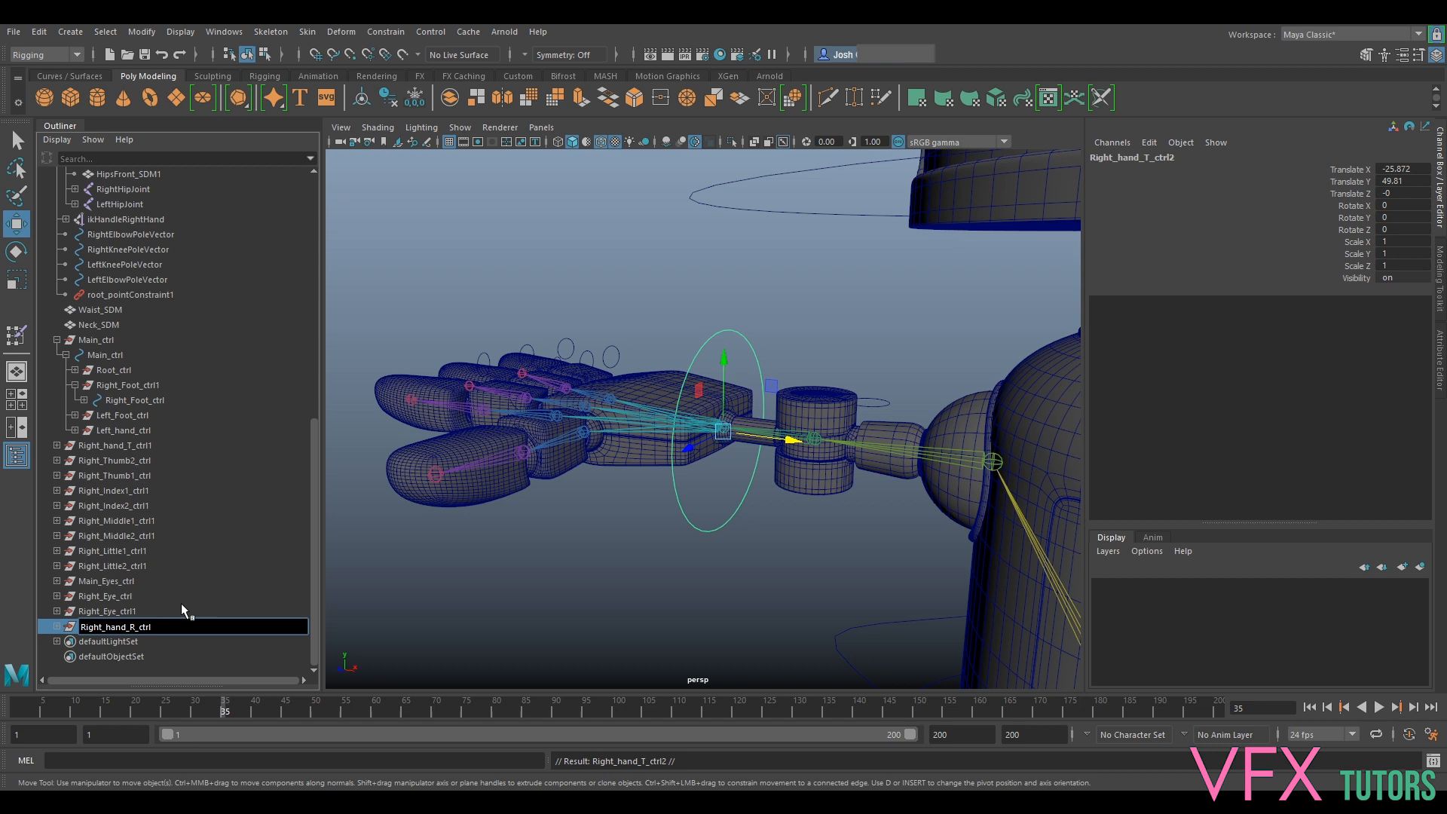
key(Return)
Give the curve inside the duplicated group the same name as its parent, Right_hand_R_ctrl
double_click(145, 627)
key(ctrl+c)
click(57, 626)
double_click(119, 642)
key(ctrl+v)
Parent the Right_hand_R_ctrl group under the Right_hand_ctrl curve inside Right_hand_T_ctrl1
click(112, 629)
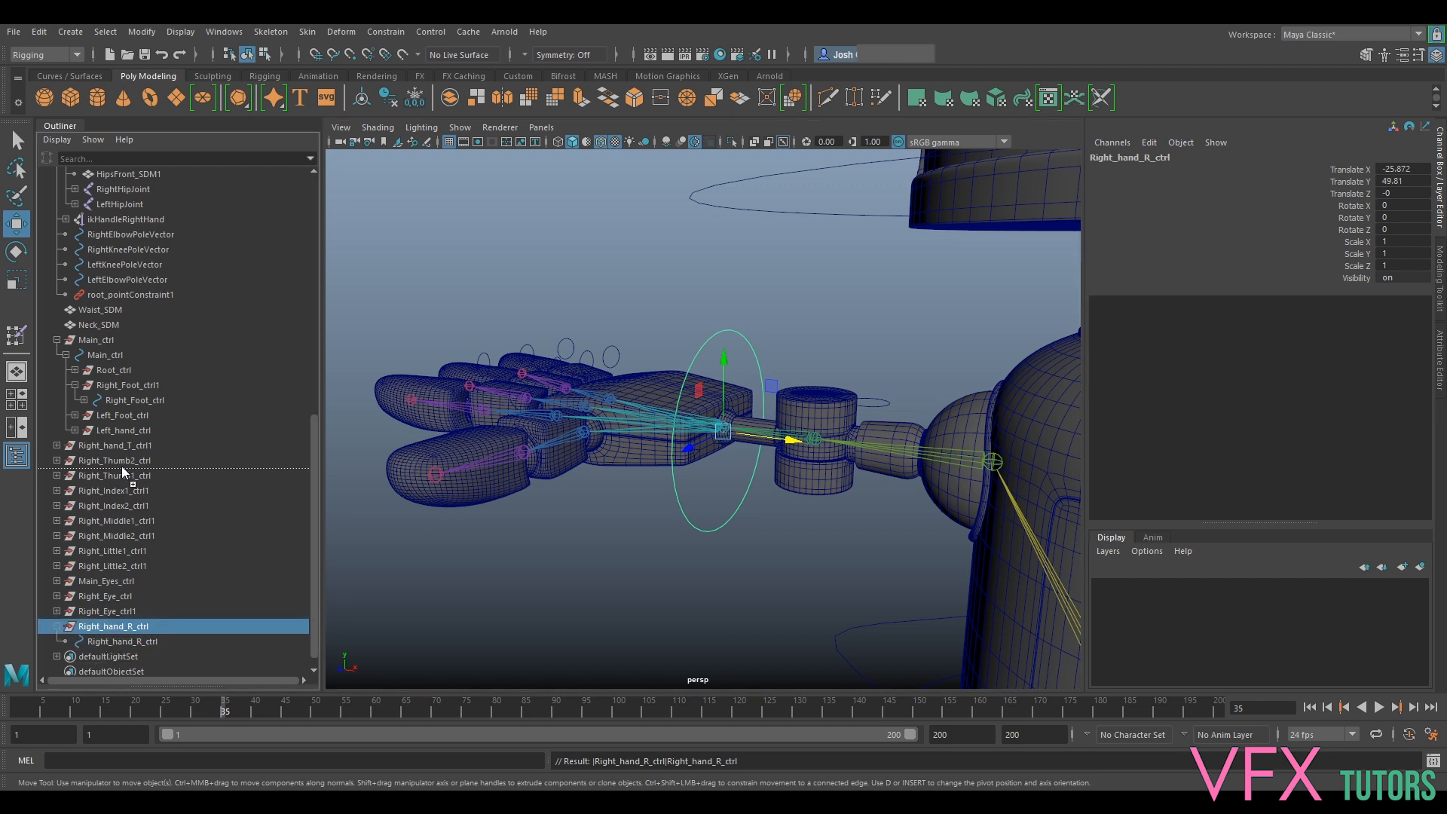
middle_drag(129, 453, 147, 455)
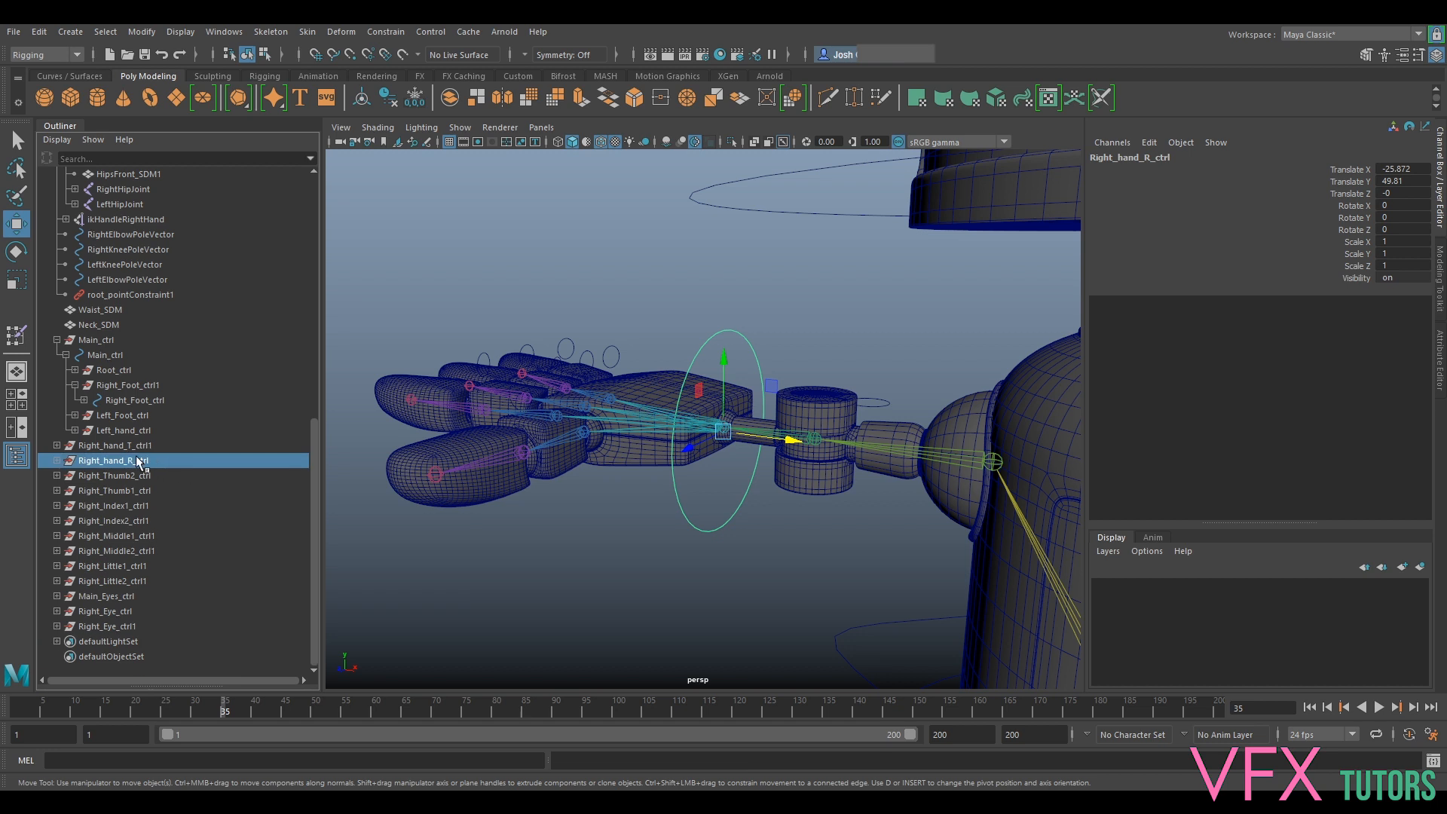
click(56, 446)
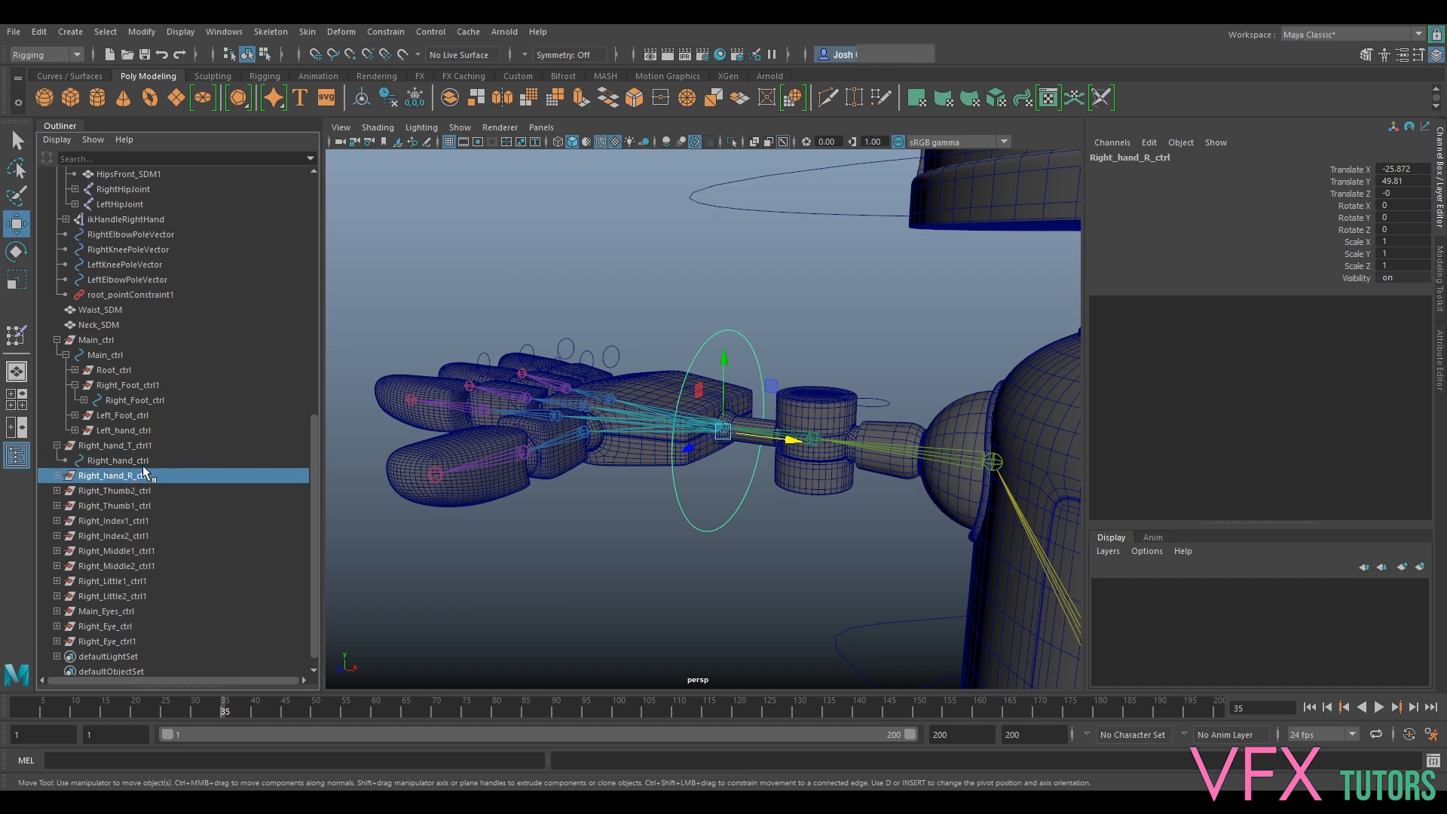
drag(102, 478, 126, 461)
click(92, 462)
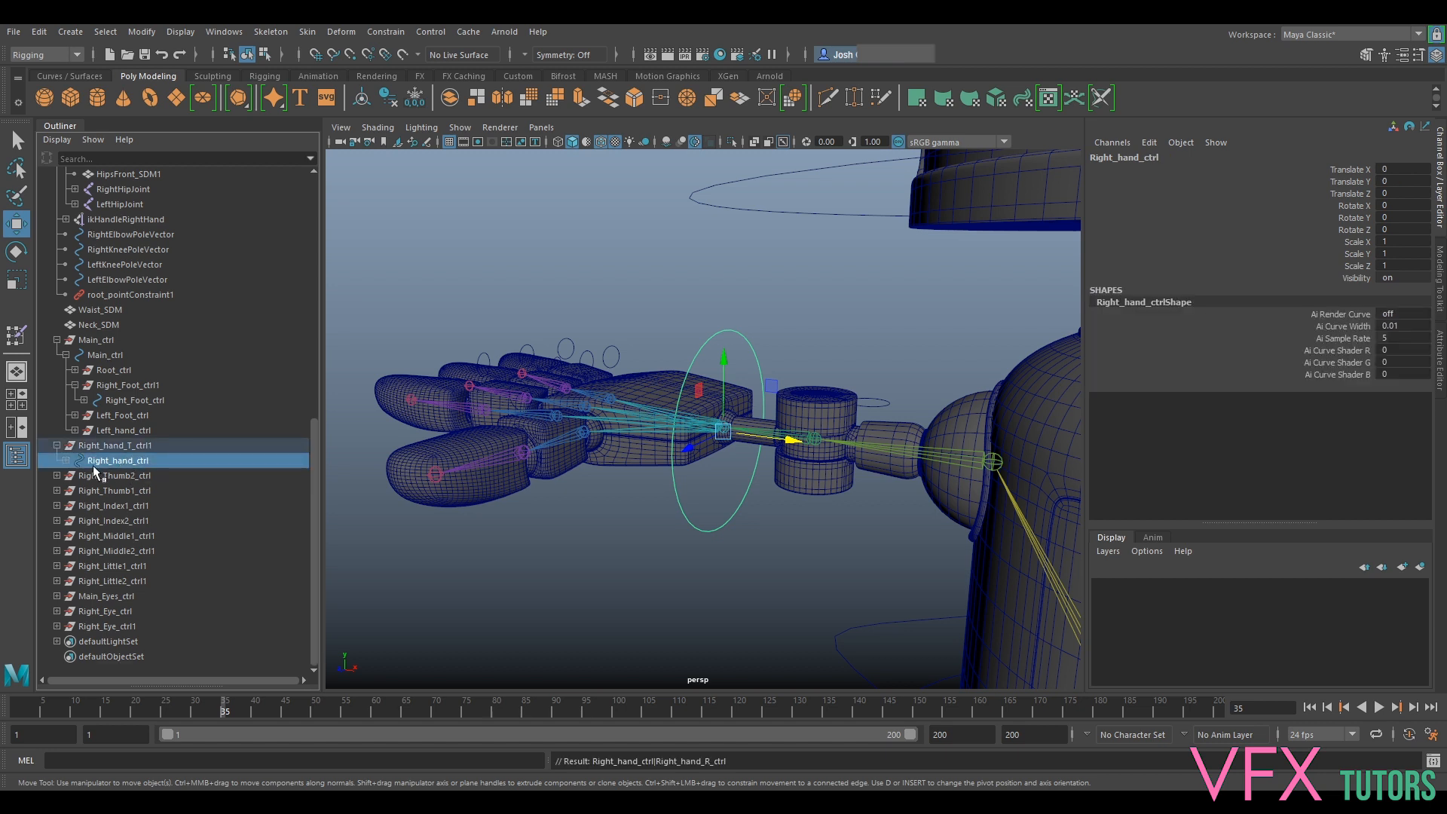
click(65, 461)
click(141, 477)
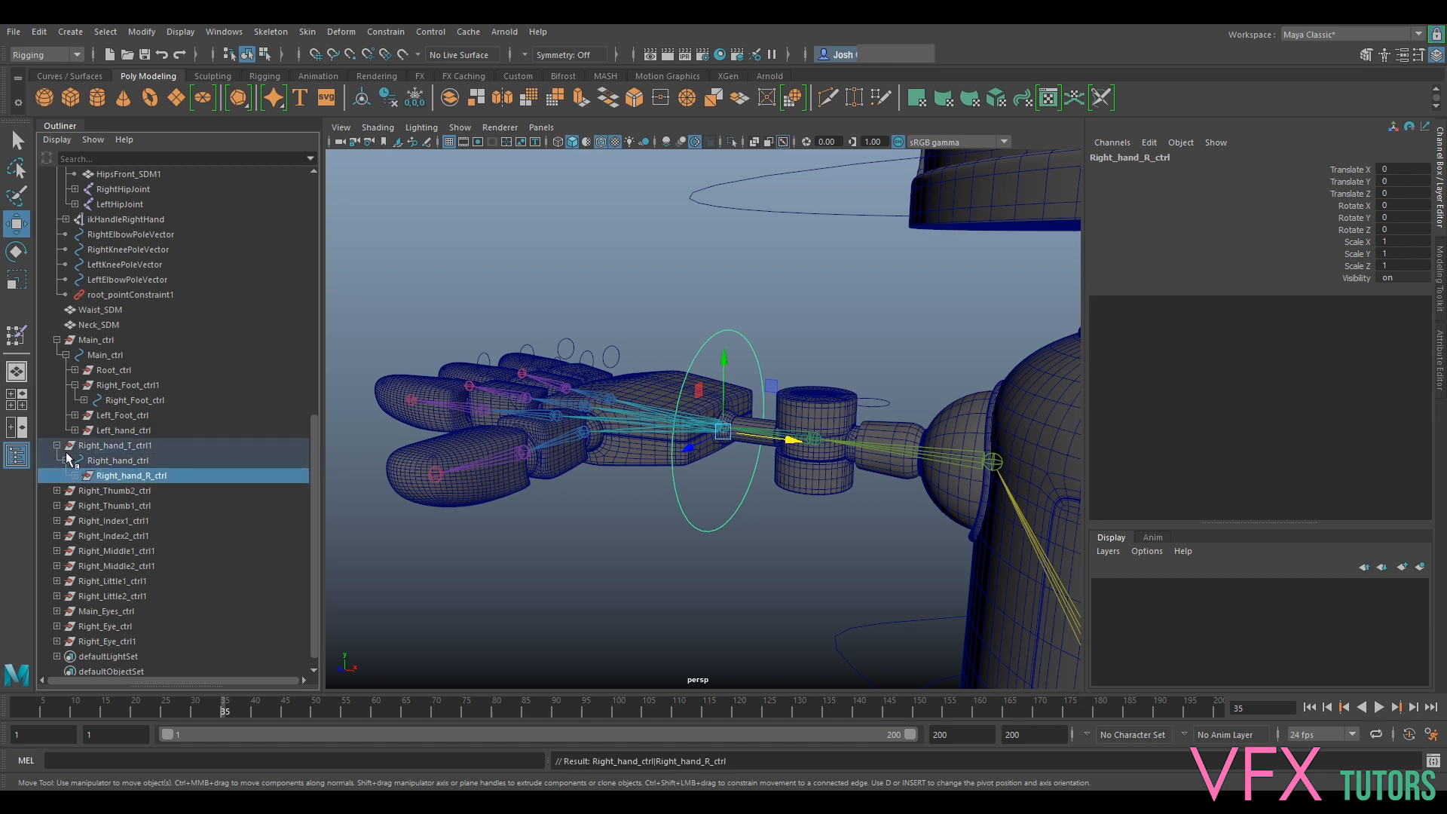
Isolate the inner Right_hand_R_ctrl curve and try scaling all of its control vertices, undoing the scaling
click(74, 476)
click(145, 490)
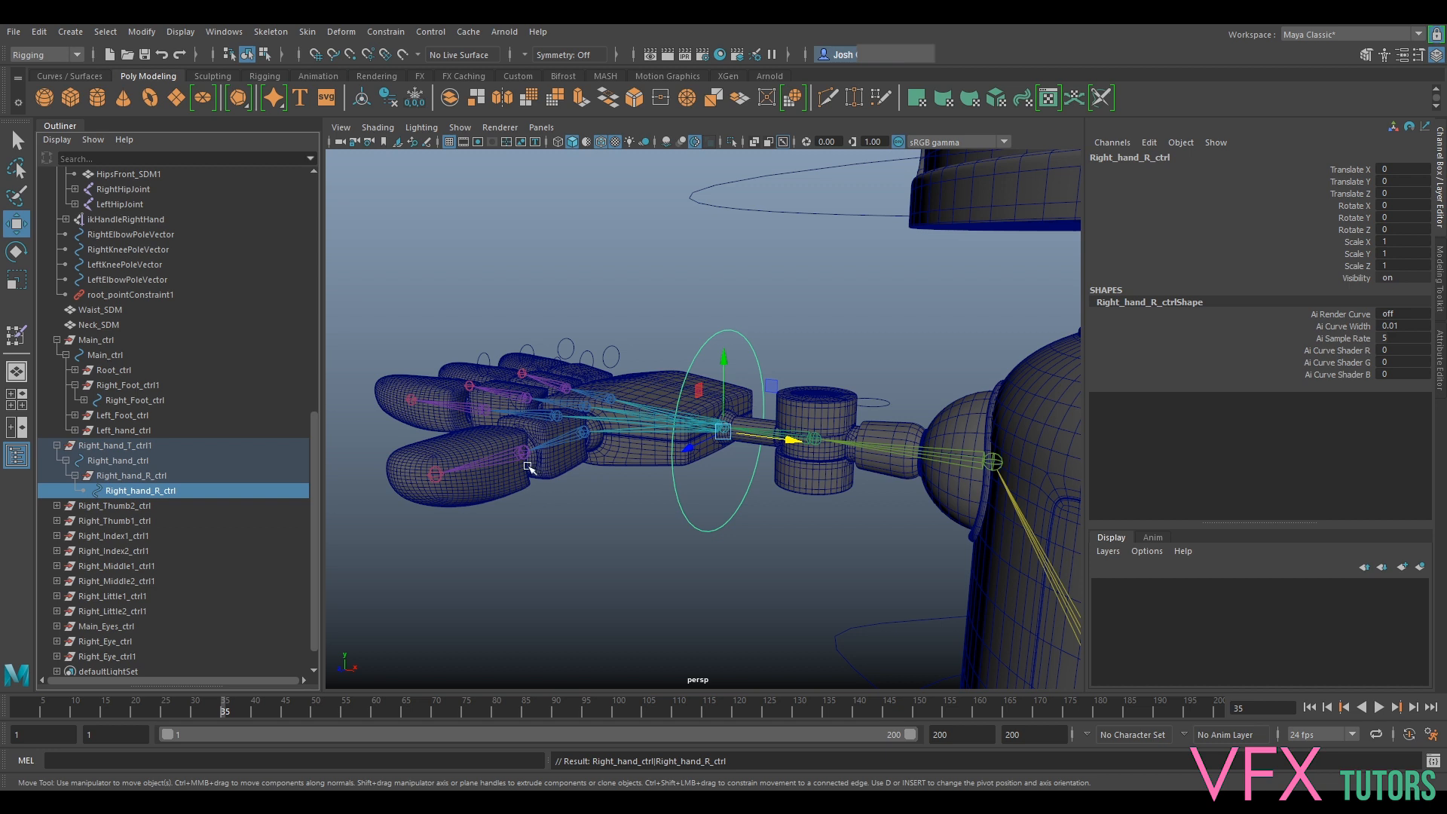
key(ctrl+1)
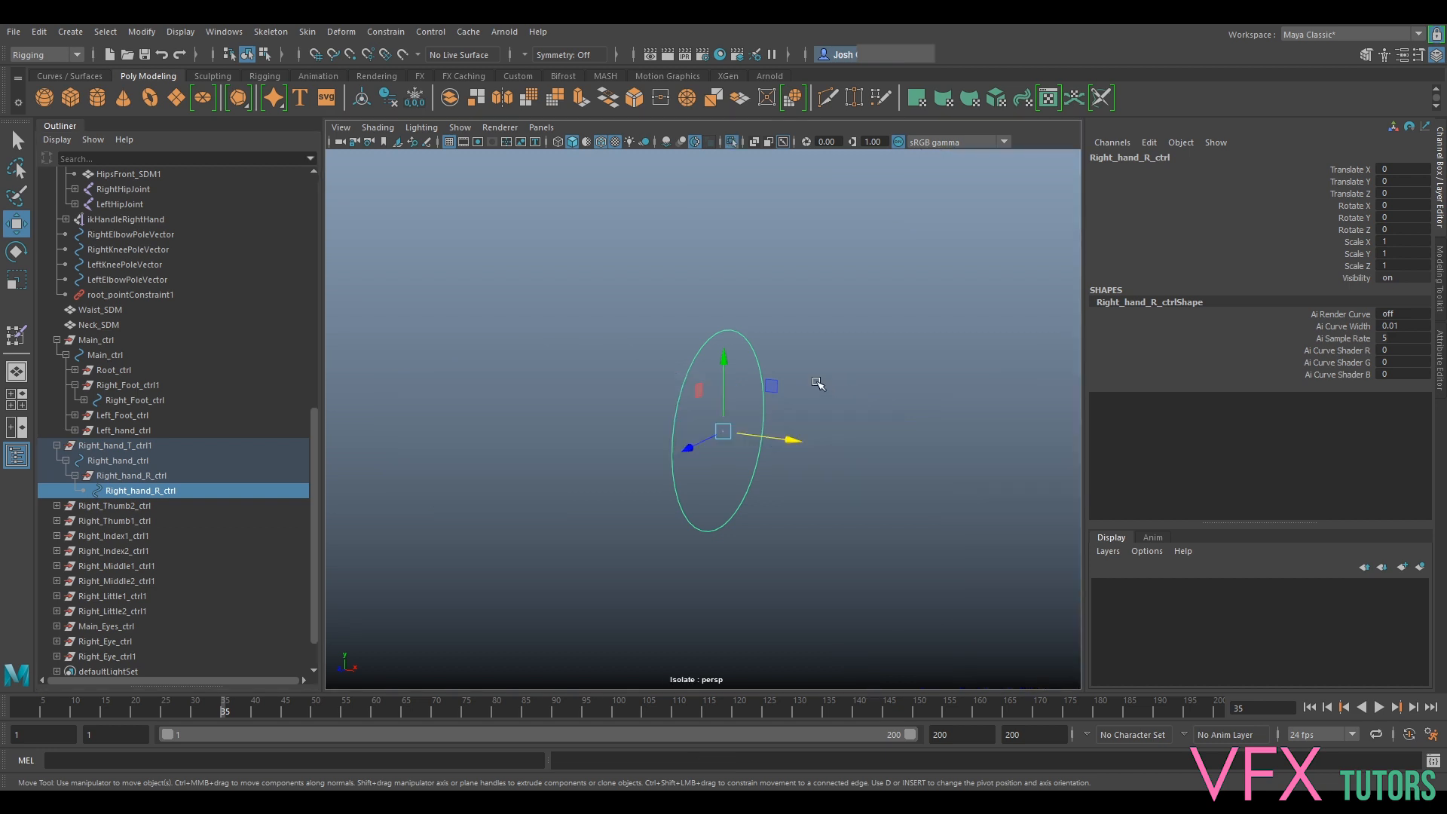
right_drag(693, 362, 662, 363)
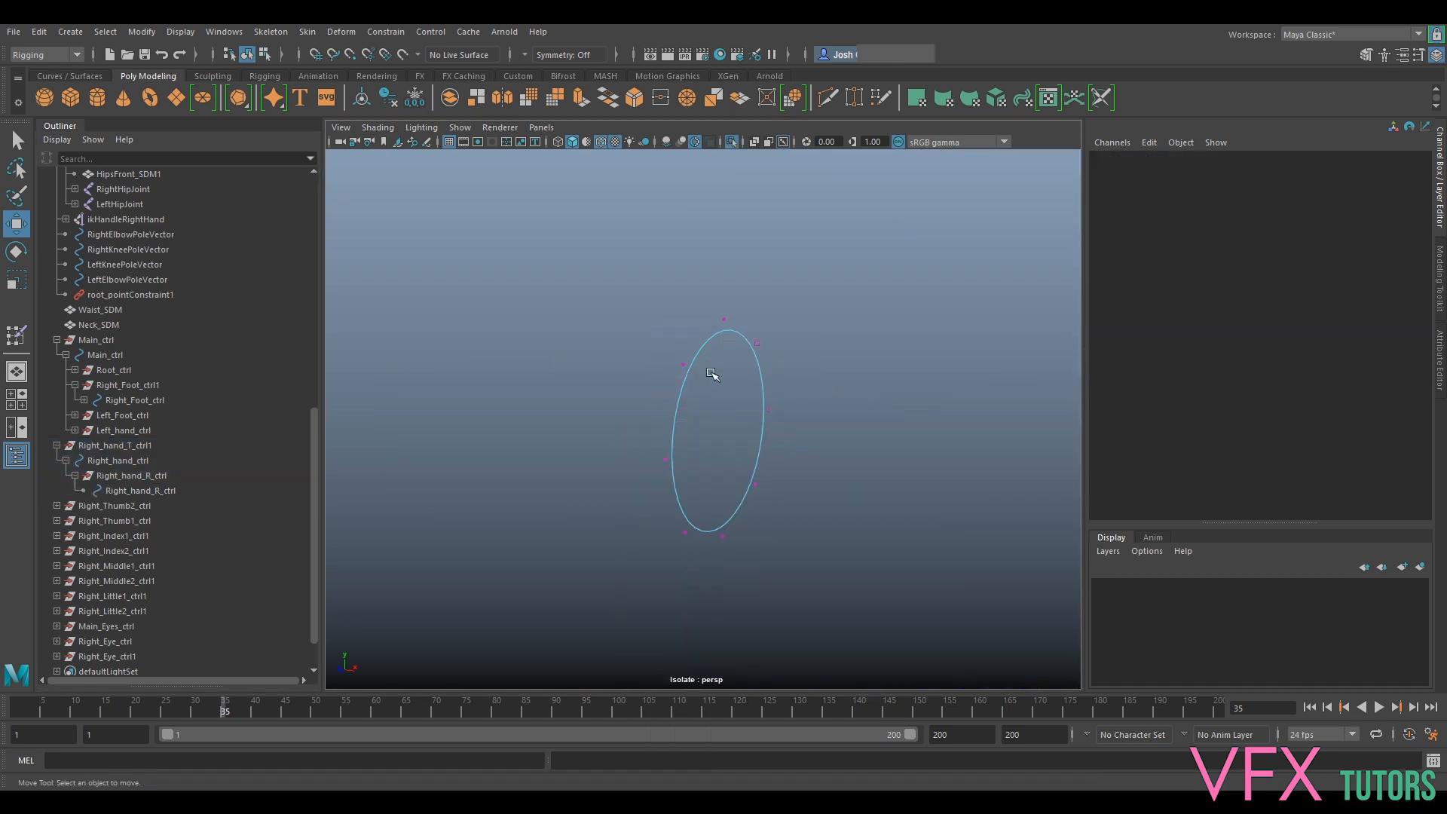
drag(809, 305, 616, 571)
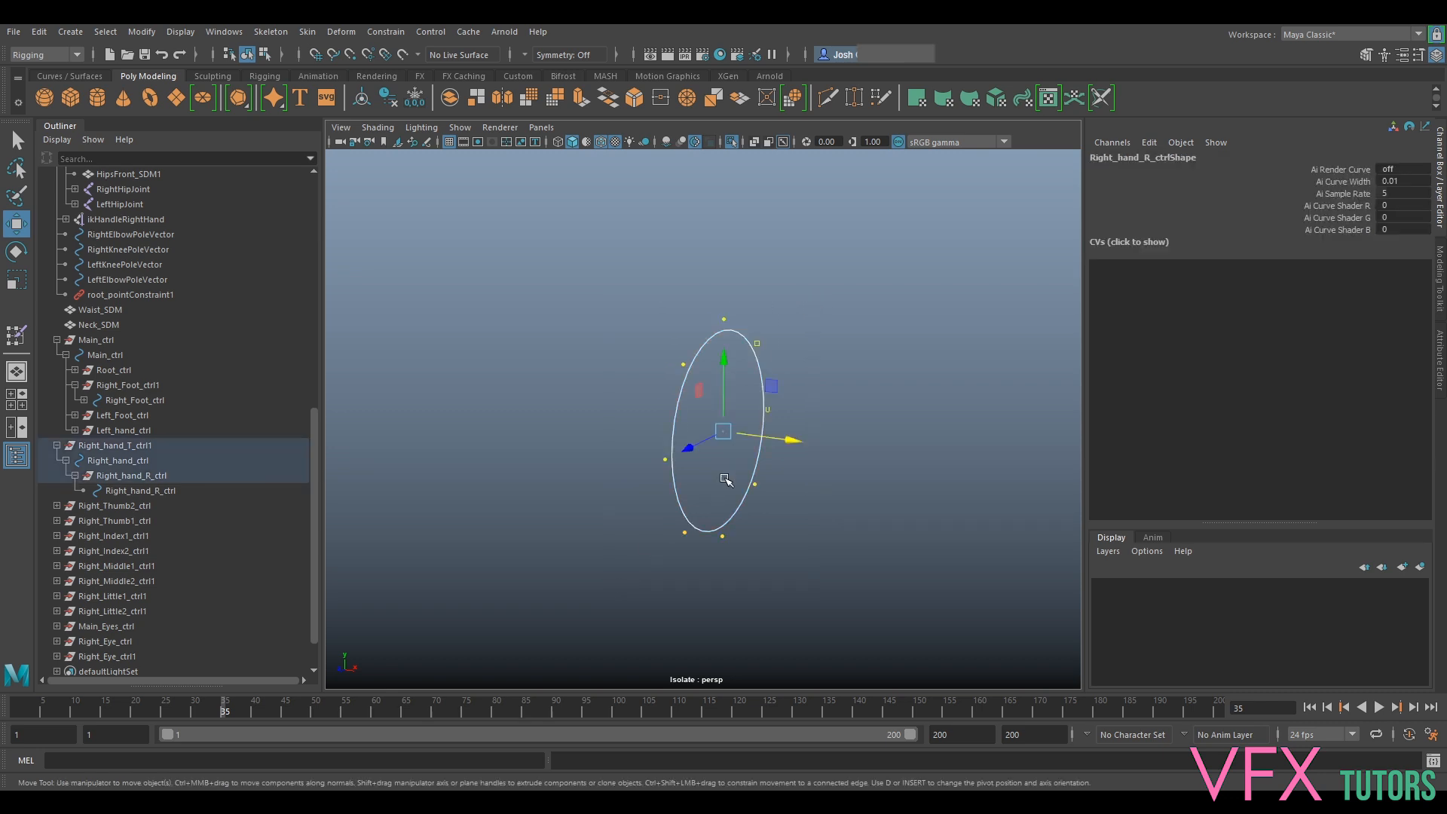
key(r)
drag(726, 430, 751, 442)
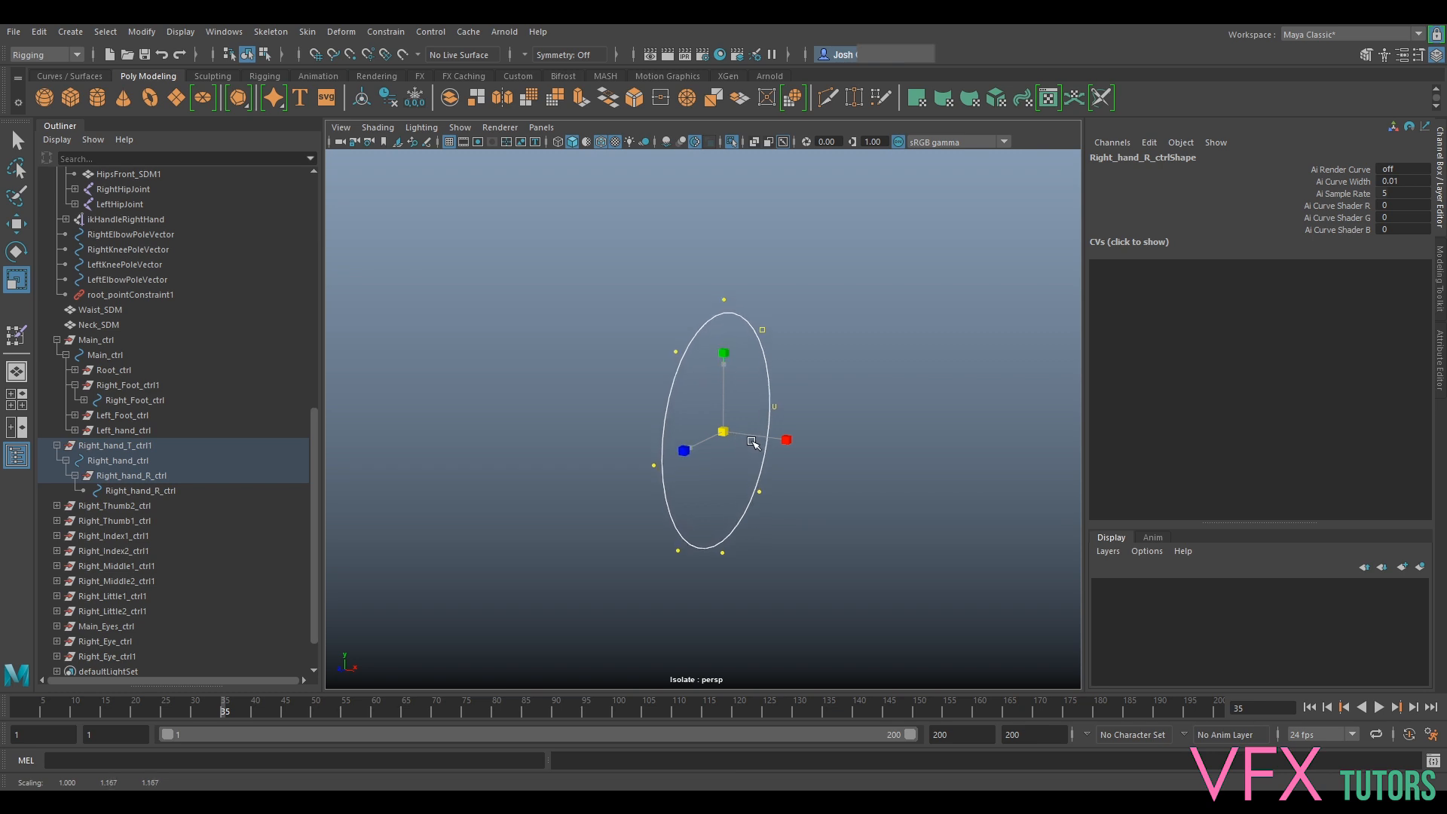
drag(724, 353, 729, 419)
key(ctrl+z)
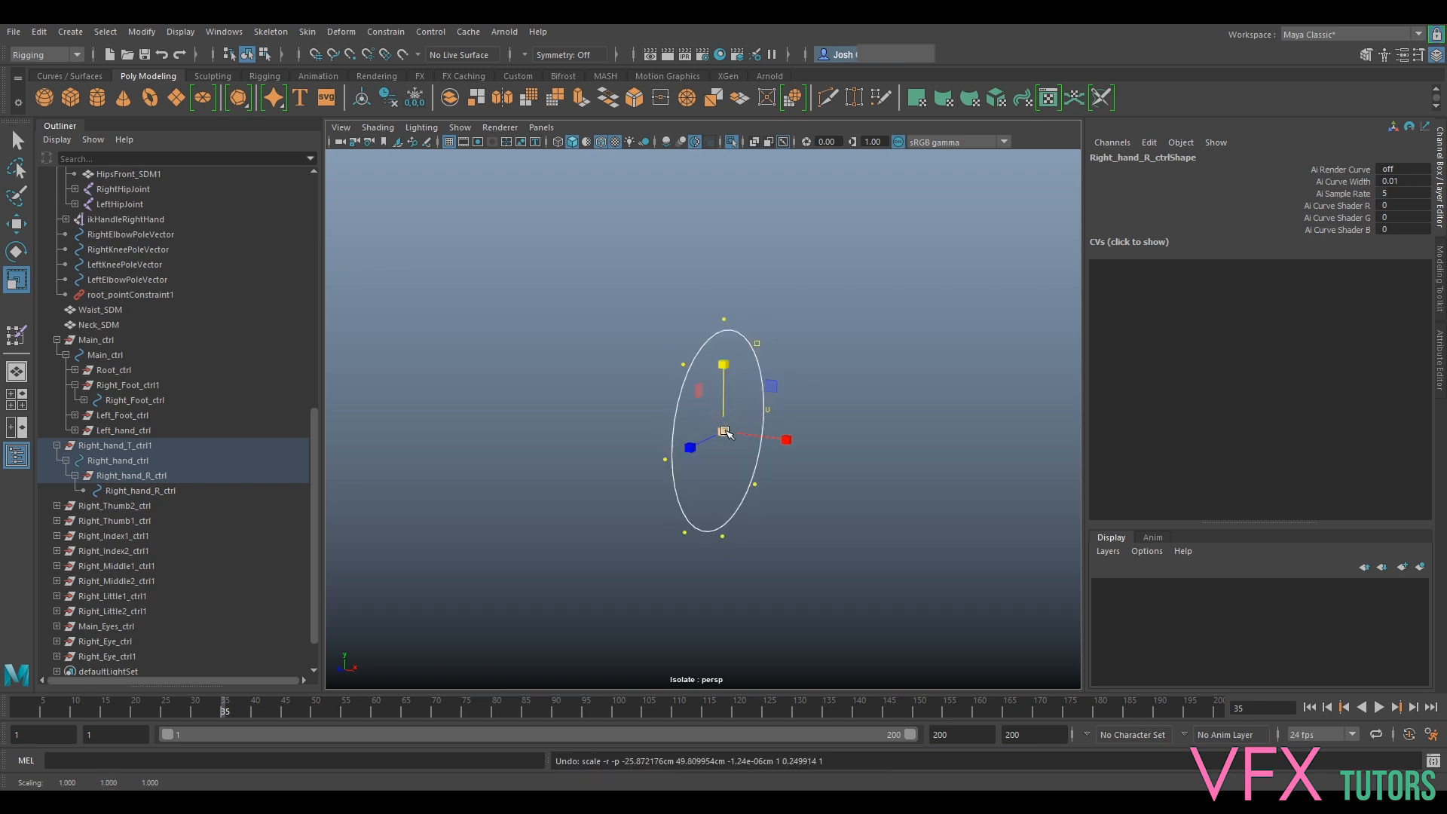
Scale every other control vertex of Right_hand_R_ctrl inward to about 0.33 for a star shape and show the whole model again
key(d)
drag(785, 336, 672, 387)
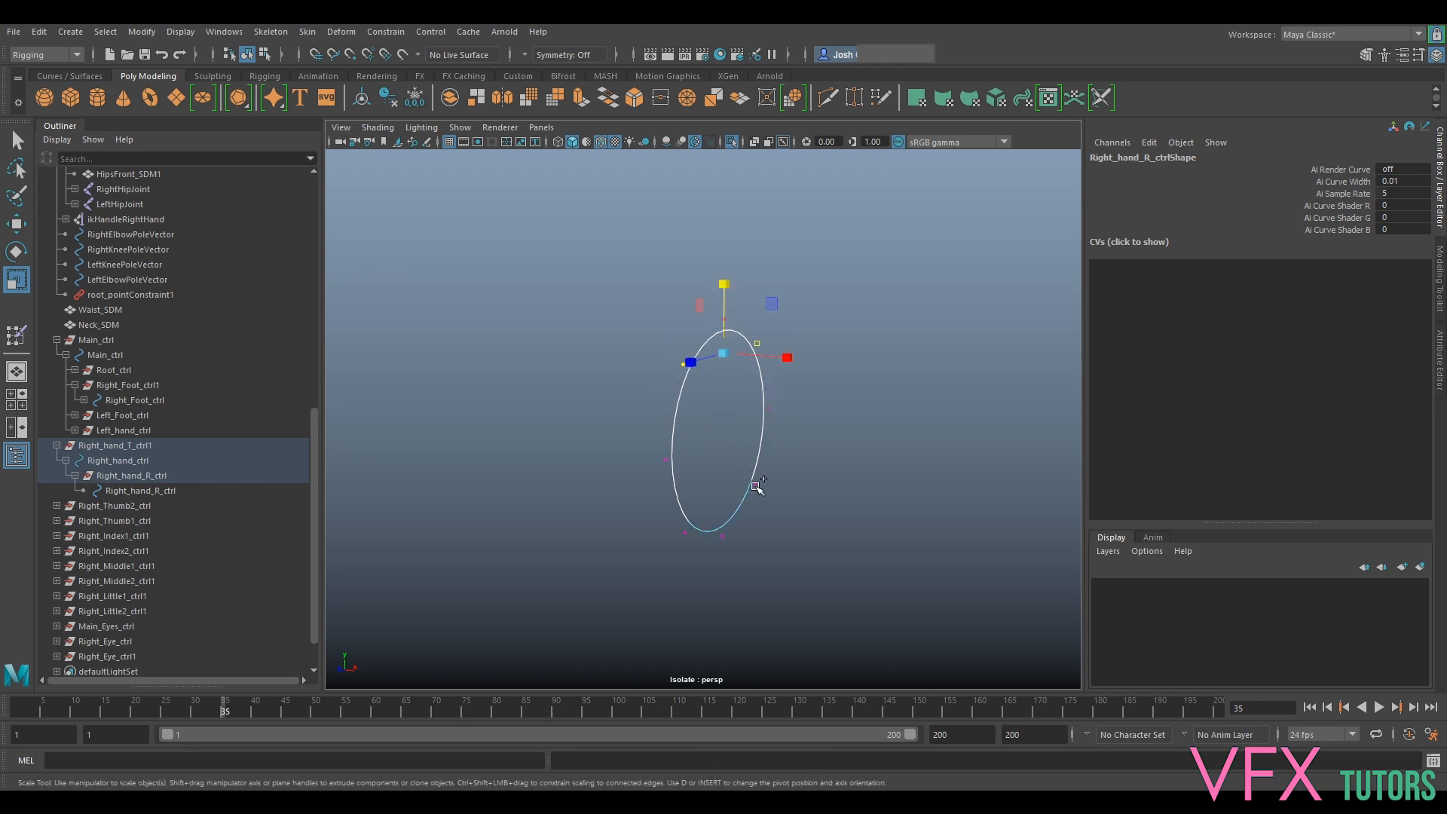
drag(710, 481, 612, 496)
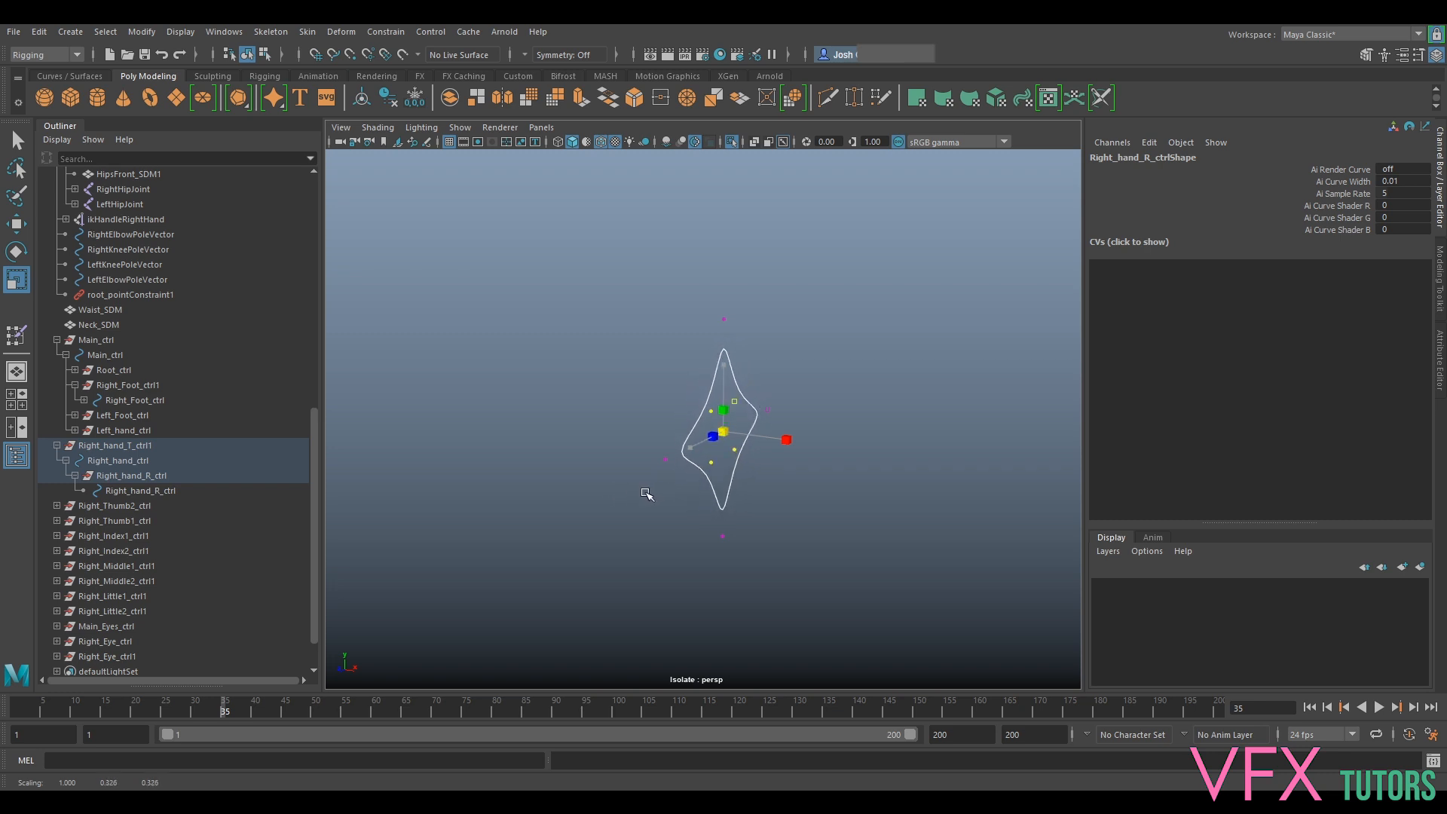
key(ctrl+1)
alt+drag(824, 445, 776, 454)
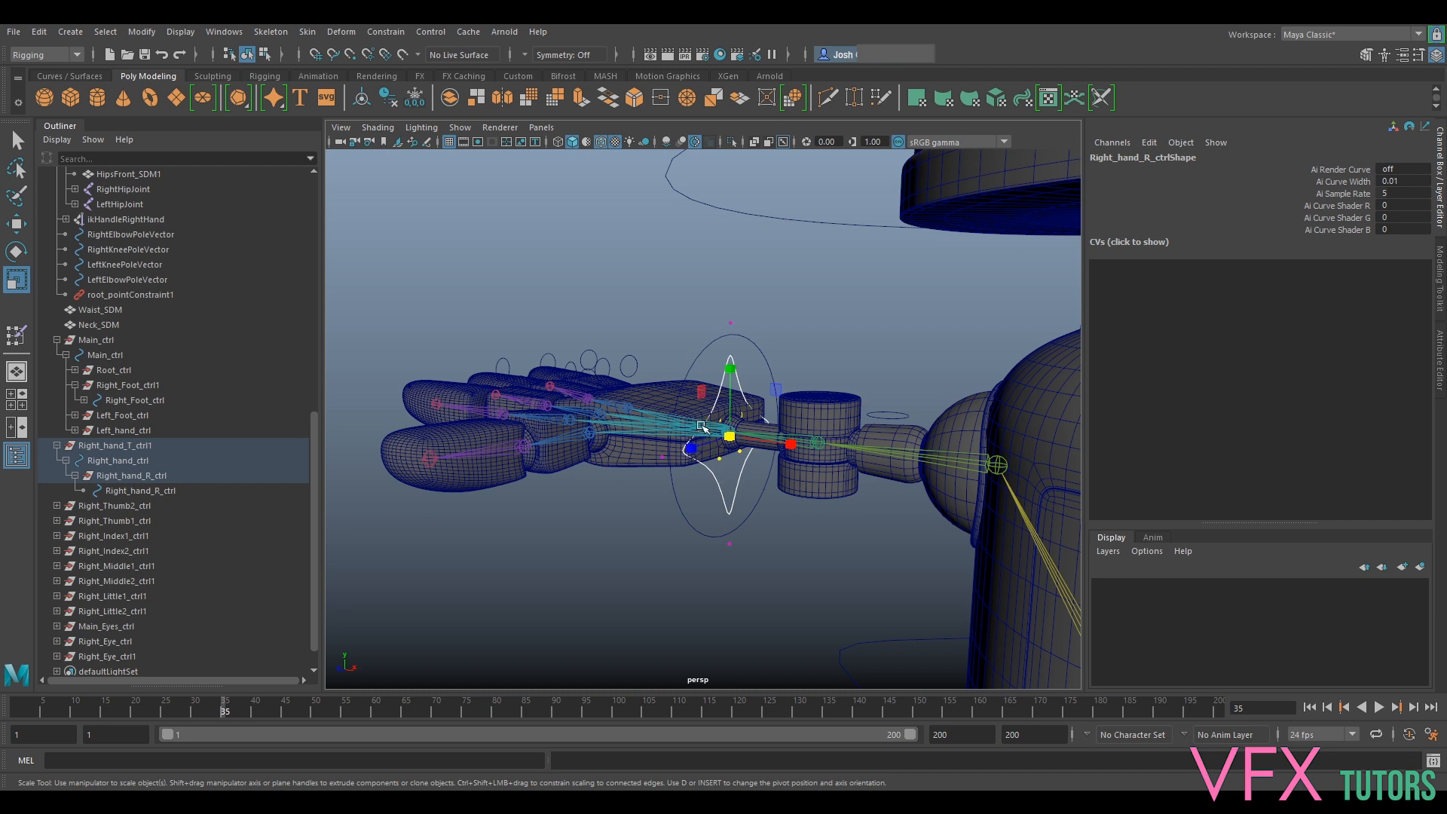
Select the outer Right_hand_ctrl circle and the inner Right_hand_R_ctrl star in turn around the wrist to compare them
click(690, 358)
click(693, 361)
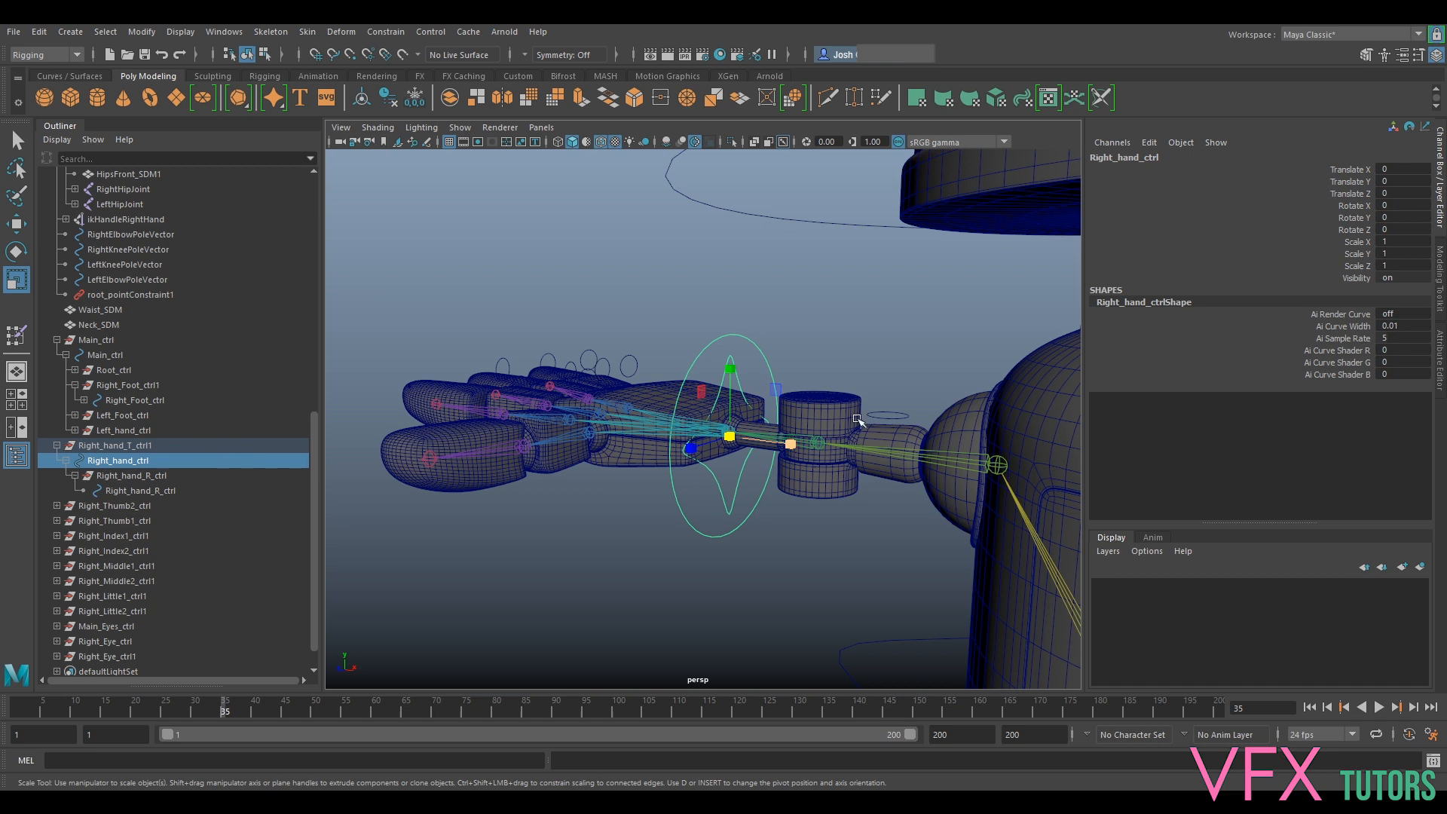
scroll(838, 371, up, 5)
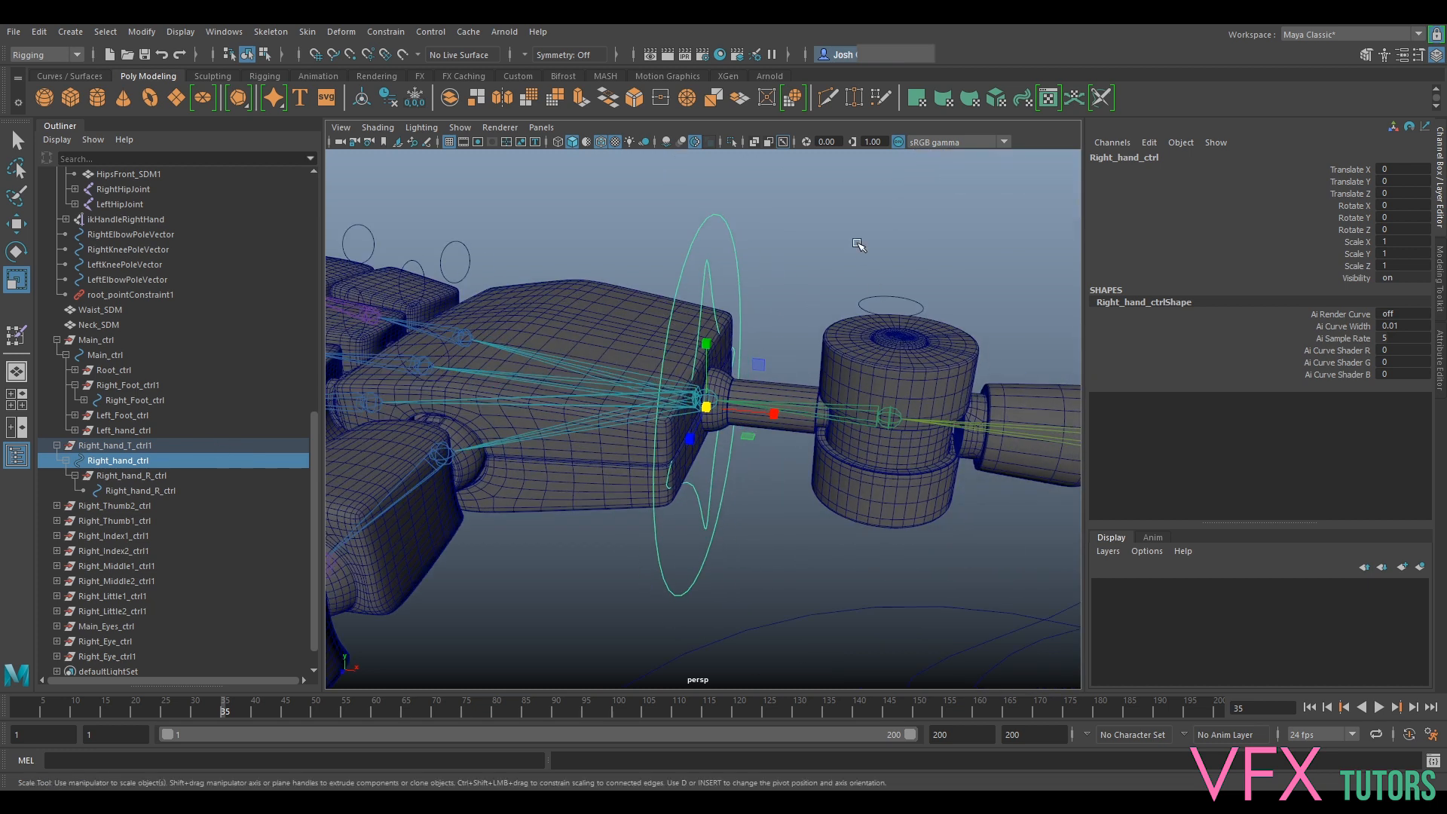
click(774, 292)
click(737, 278)
scroll(739, 276, down, 3)
click(761, 304)
key(e)
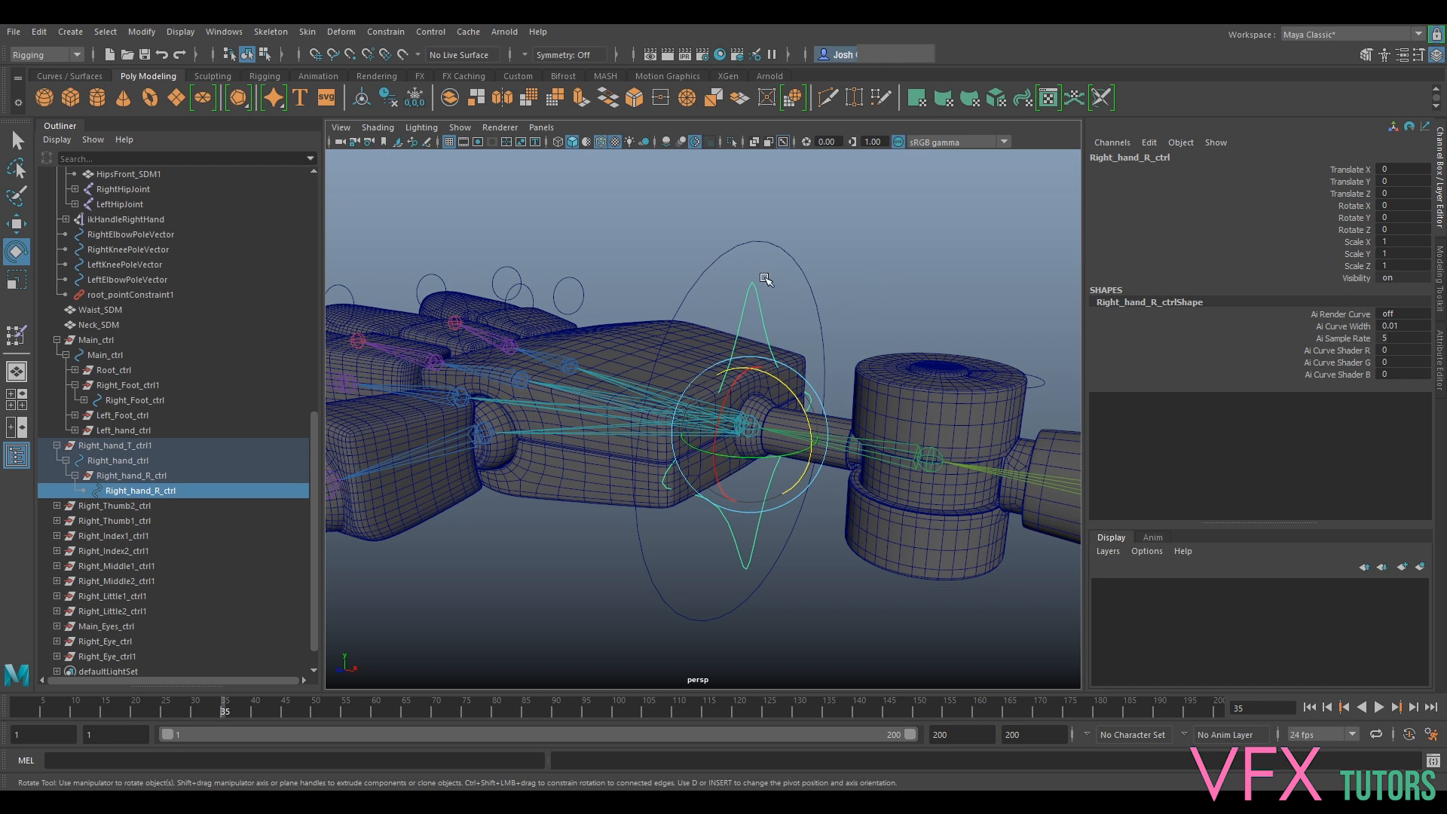
mouse_move(805, 337)
alt+mouse_down()
mouse_move(819, 333)
mouse_move(806, 334)
alt+mouse_up()
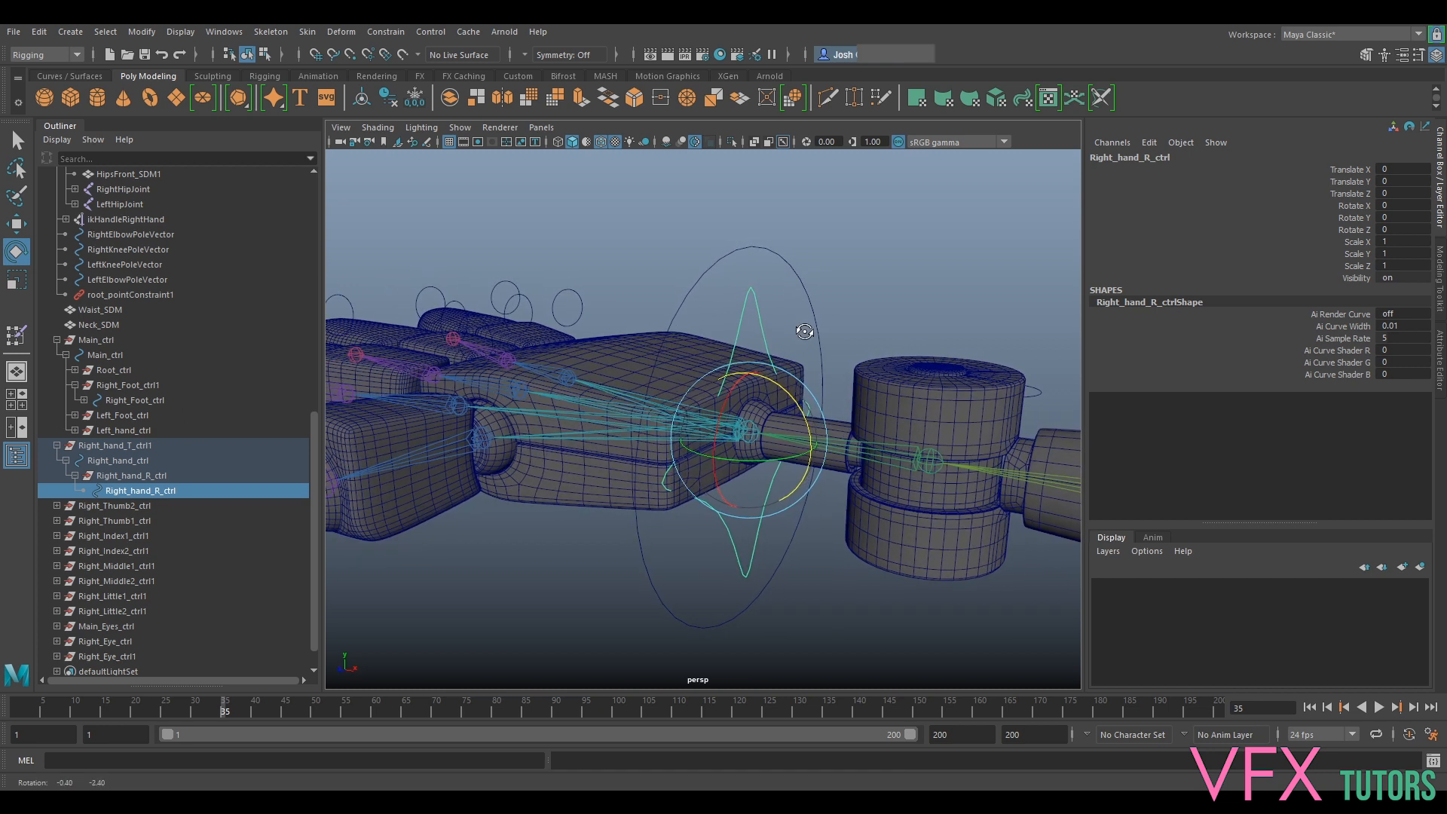
Undo the star reshaping of the Right_hand_R_ctrl curve
key(ctrl+z)
key(ctrl+z)
key(ctrl+z)
key(ctrl+z)
key(ctrl+z)
key(ctrl+z)
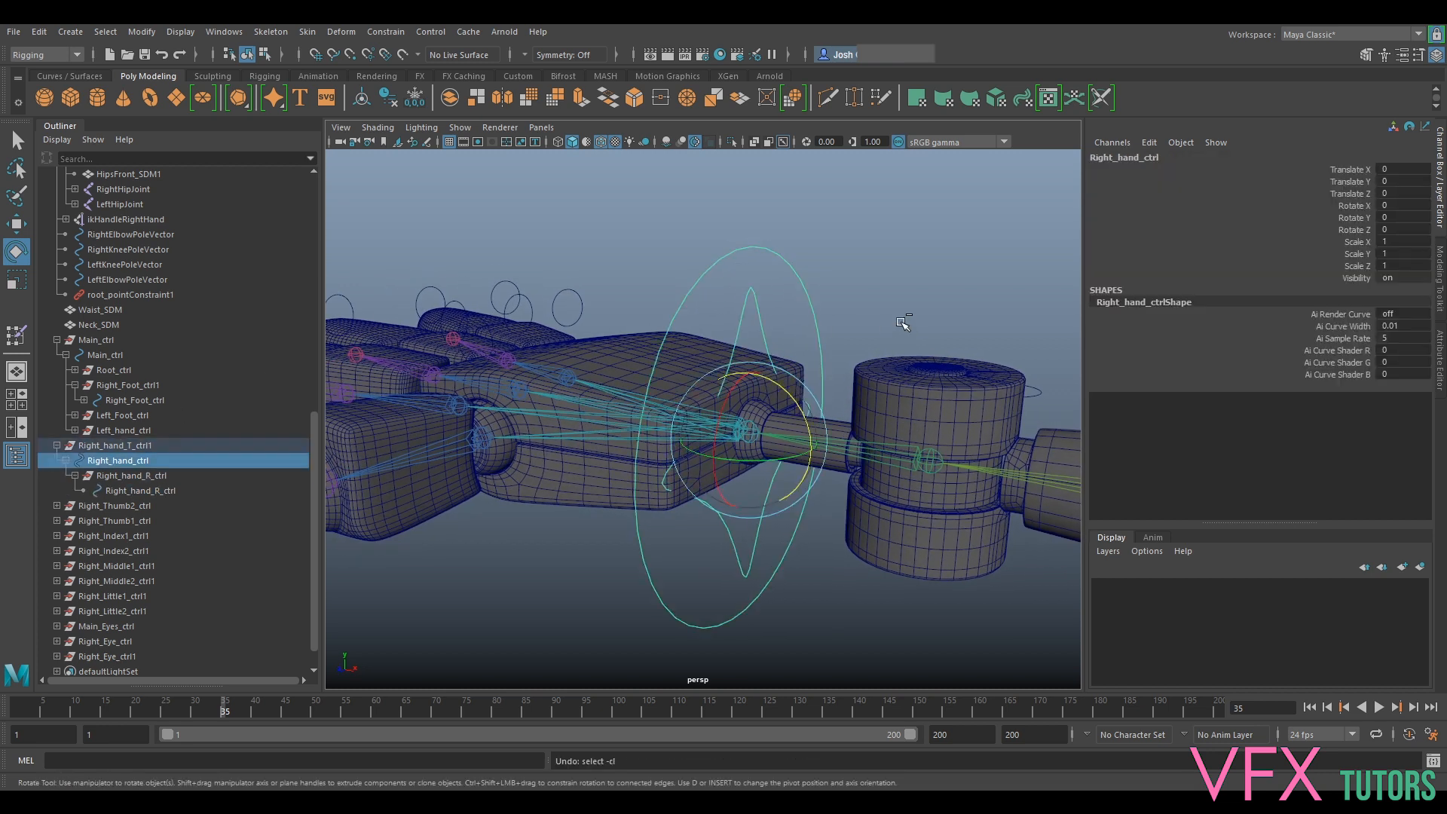
key(ctrl+z)
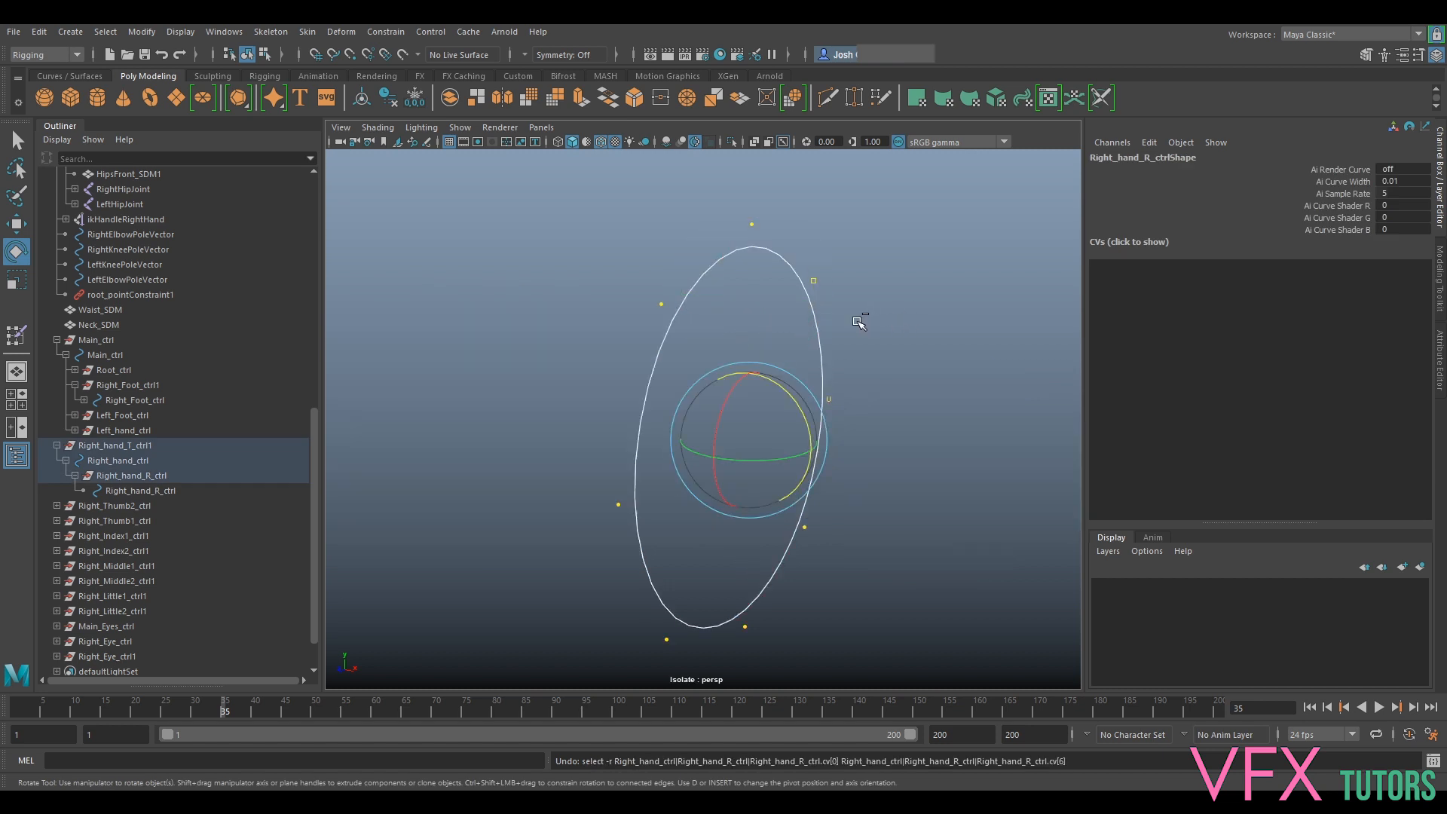
key(ctrl+z)
key(ctrl+z)
key(ctrl+z)
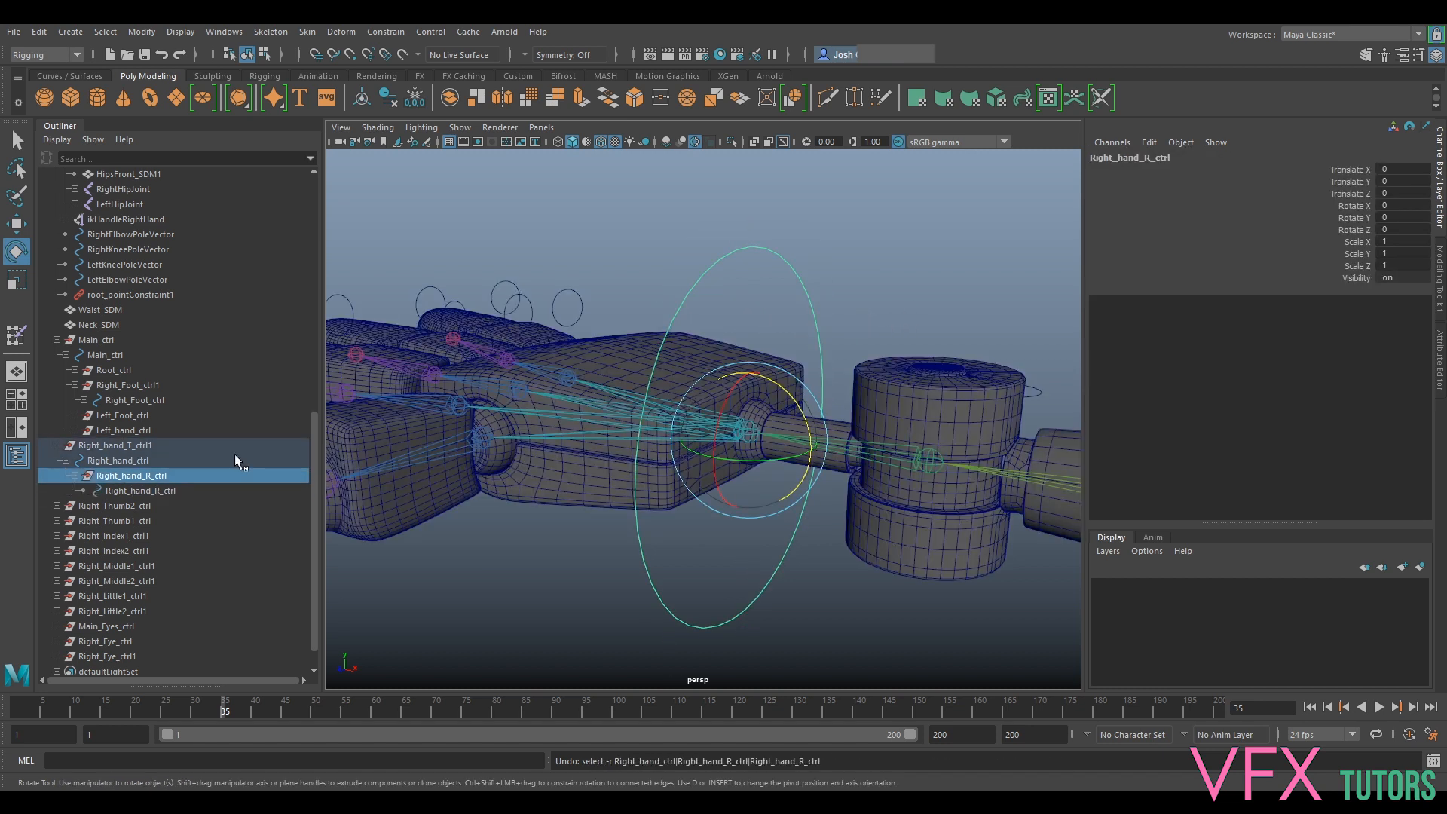
Isolate the Right_hand_ctrl hierarchy, scale alternate control vertices of Right_hand_R_ctrl inward, and pick the resulting star in the full model
click(121, 461)
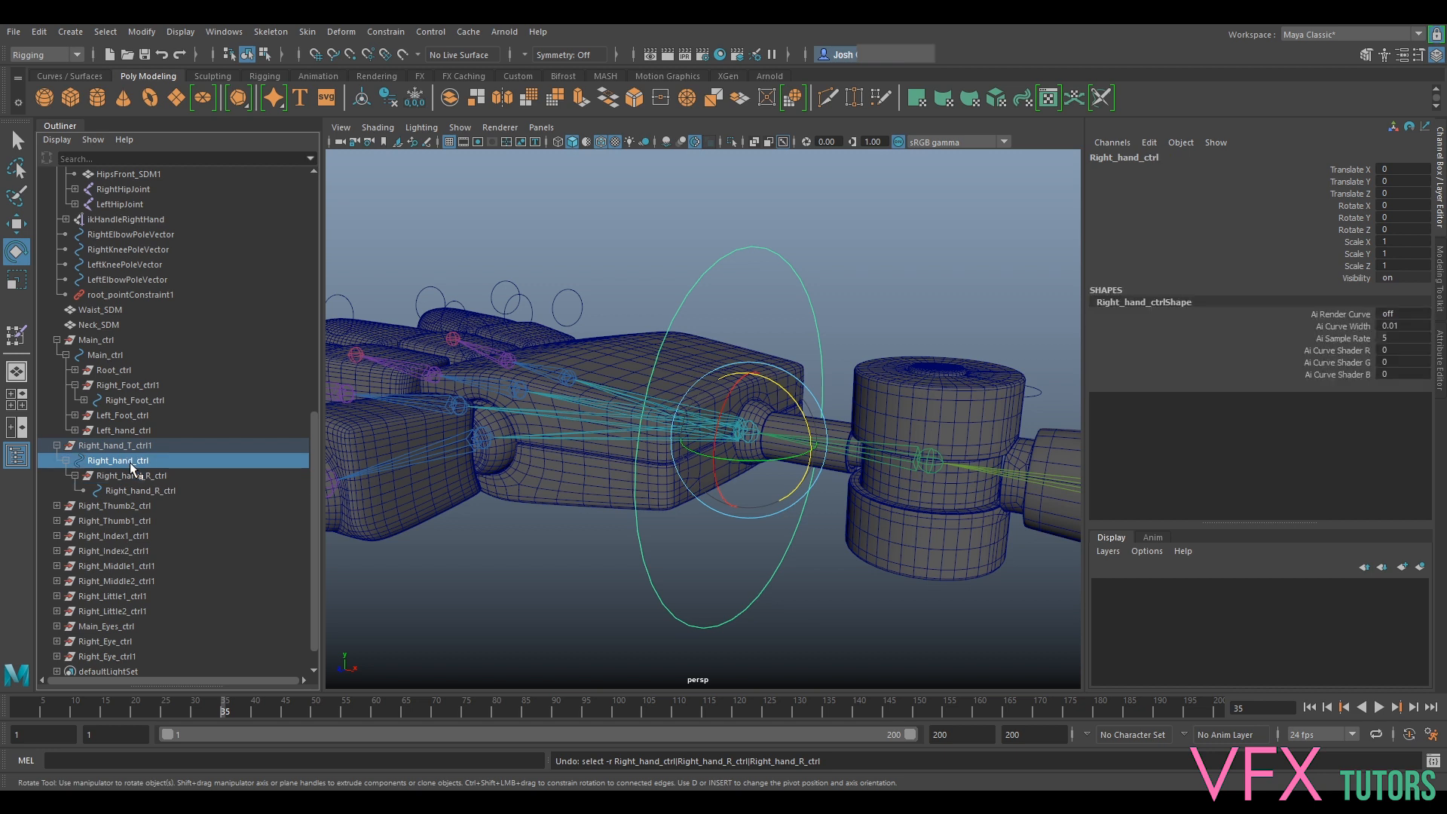
key(ctrl+1)
right_drag(712, 264, 653, 247)
drag(842, 264, 634, 339)
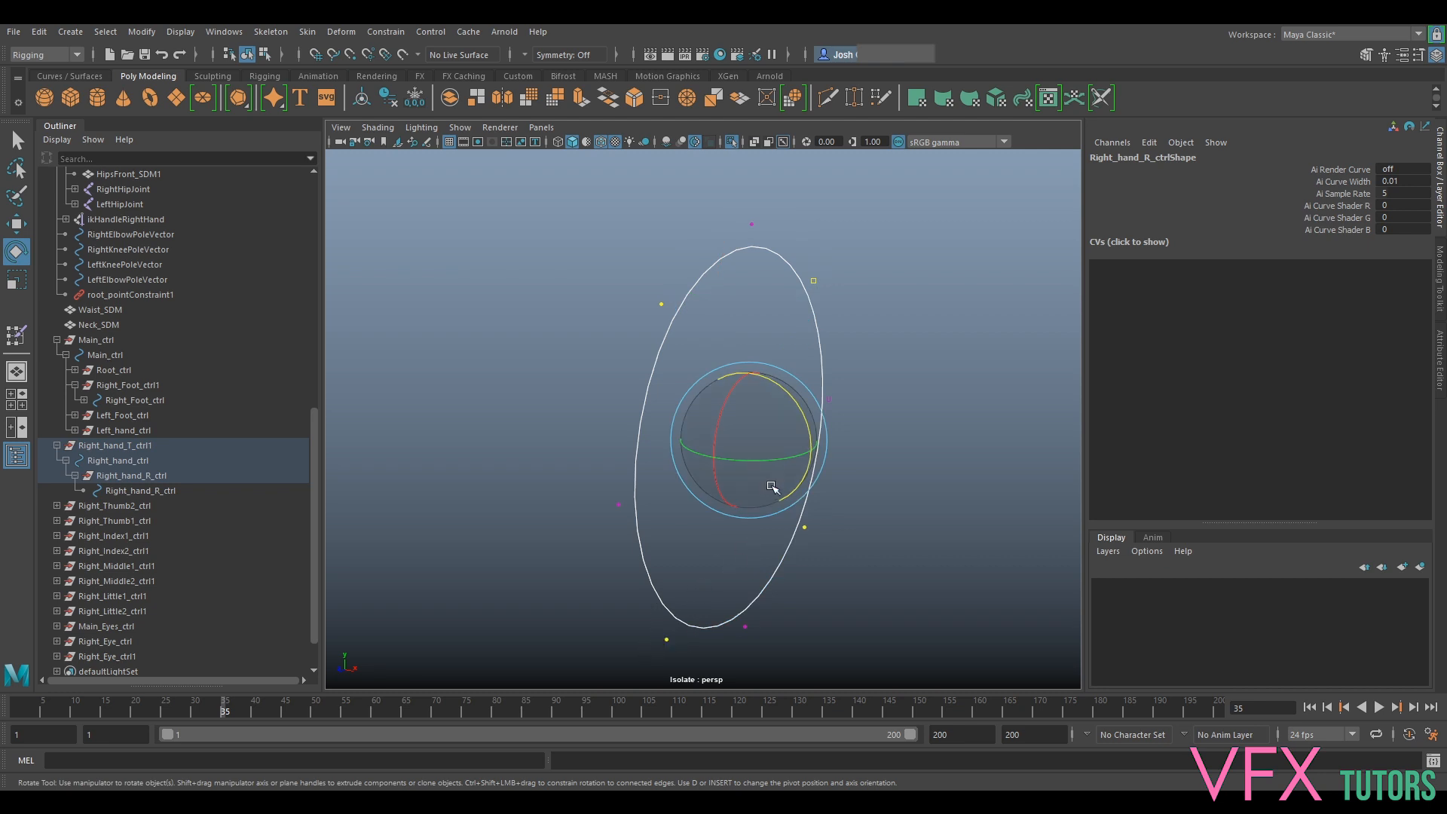
key(r)
drag(750, 441, 575, 555)
right_drag(731, 371, 866, 346)
key(ctrl+1)
click(915, 281)
click(739, 304)
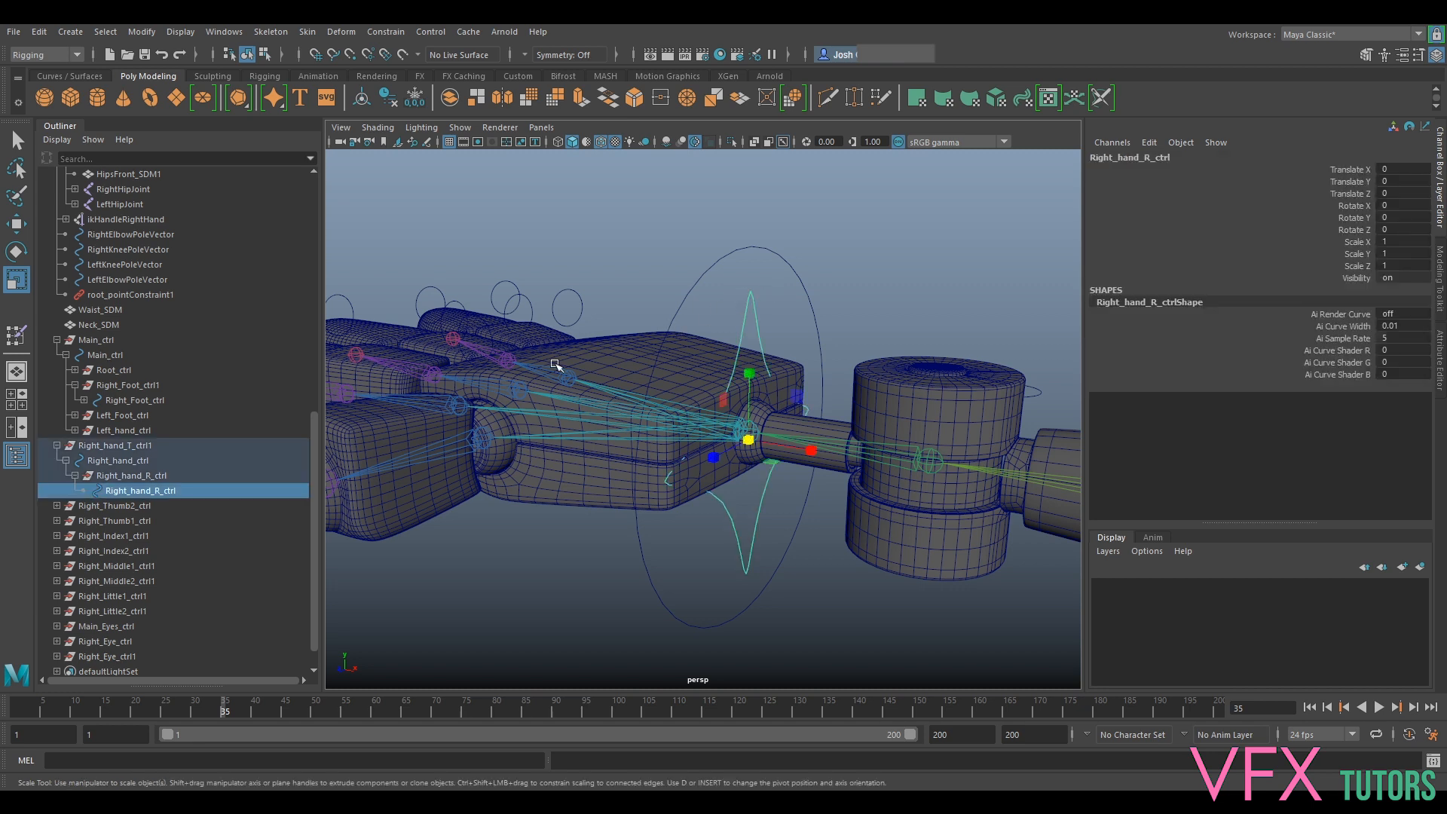
Undo the second star reshaping and its view isolation, back to the selected Right_hand_ctrl curve
click(143, 463)
key(ctrl+z)
key(ctrl+z)
key(ctrl+z)
key(ctrl+z)
key(ctrl+z)
key(ctrl+z)
key(ctrl+z)
key(ctrl+z)
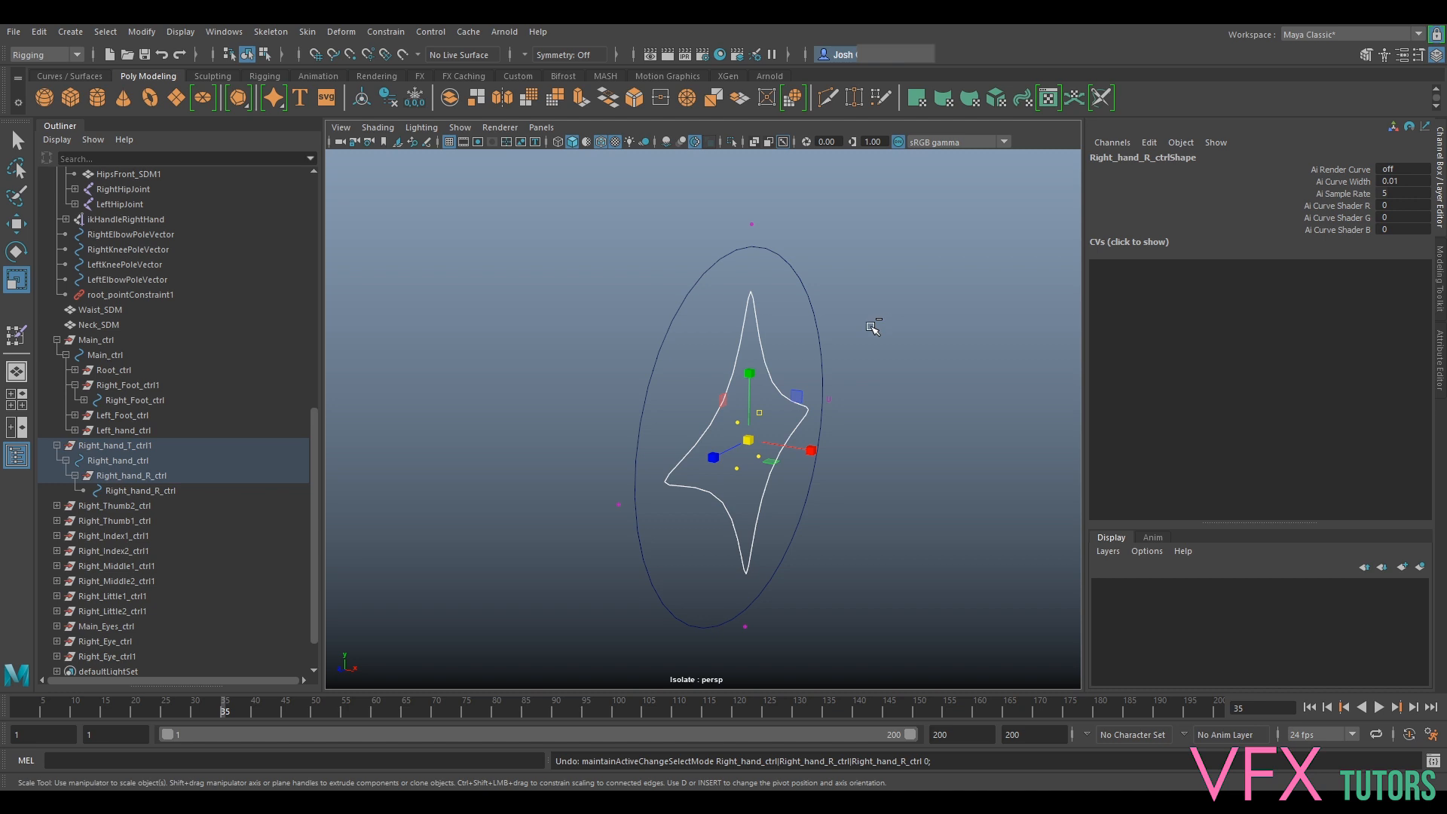
key(ctrl+z)
key(ctrl+z)
key(ctrl+z)
key(ctrl+z)
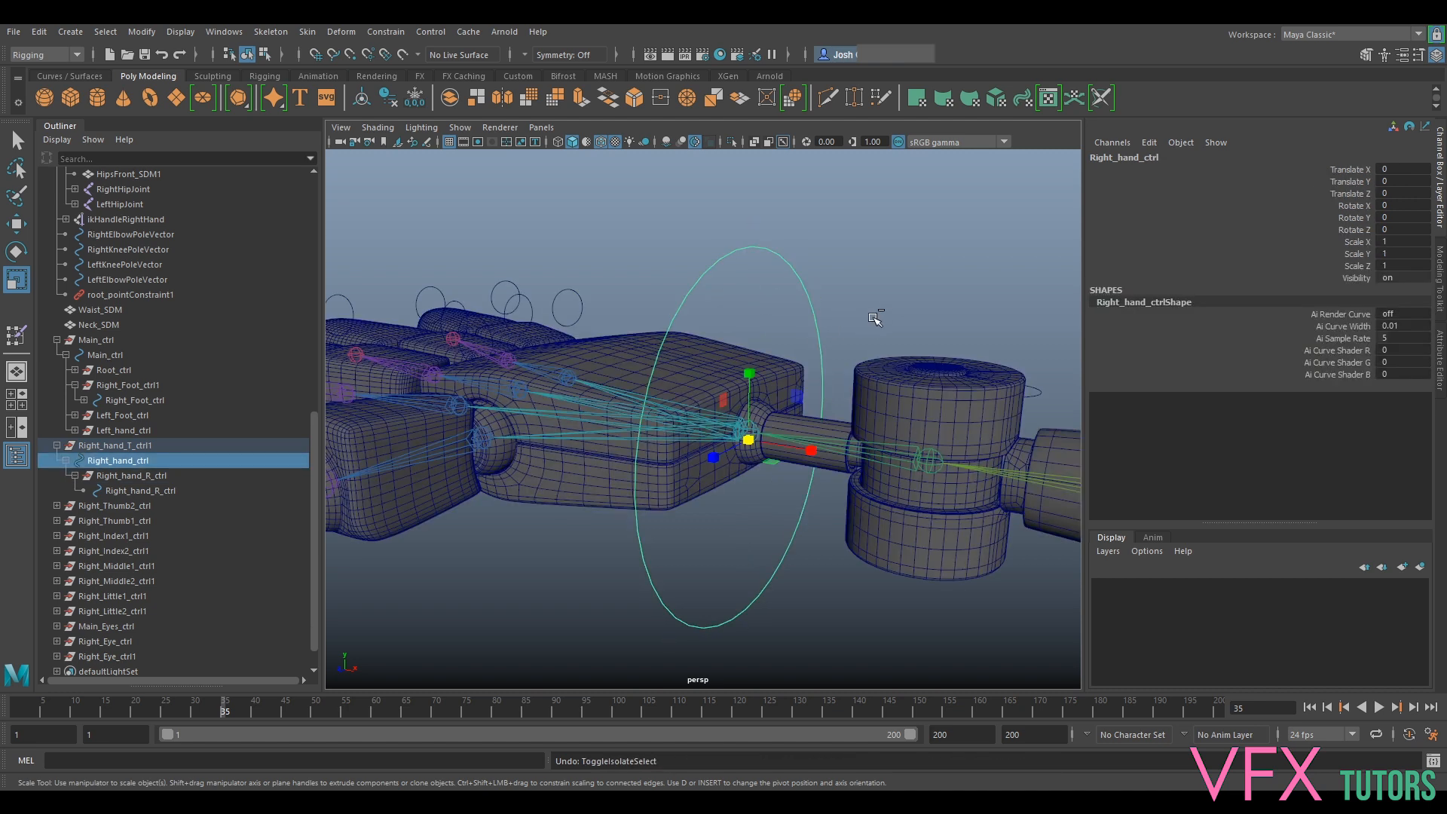
Isolate the Right_hand_ctrl hierarchy in the viewport and show the control vertices of the Right_hand_R_ctrl curve
click(161, 461)
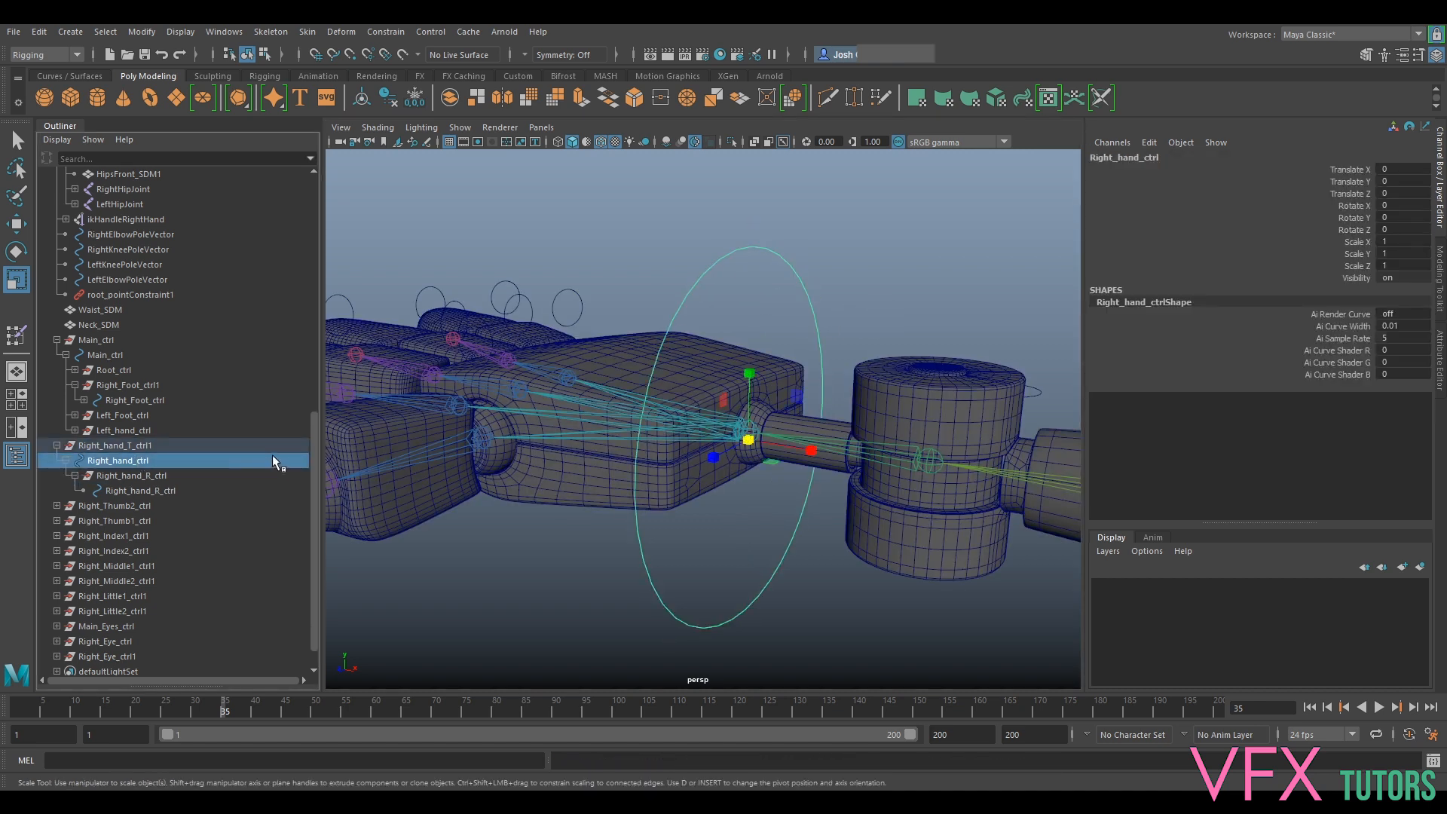
key(ctrl+1)
click(852, 265)
click(183, 446)
click(157, 461)
key(ctrl+1)
click(843, 292)
click(817, 320)
right_click(817, 318)
right_drag(817, 318, 762, 317)
Scale the four alternate control vertices of Right_hand_R_ctrl tightly toward its centre to form a four-pointed star
drag(841, 273, 619, 329)
shift+drag(825, 498, 771, 537)
shift+drag(682, 618, 635, 650)
drag(739, 455, 562, 546)
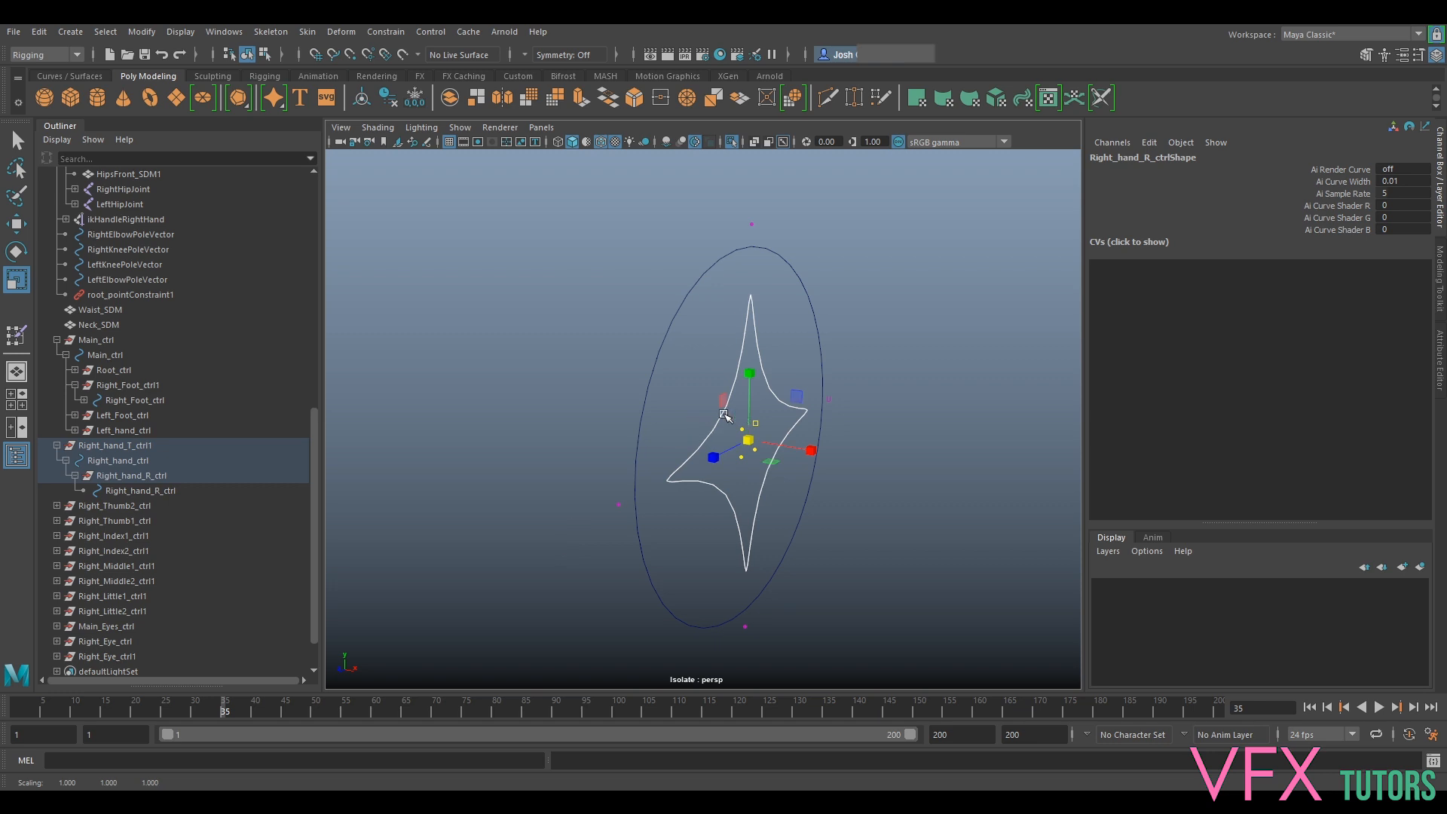
Leave the isolated view and select the Right_hand_ctrl and Right_hand_R_ctrl curves in turn to compare their shapes
click(904, 361)
key(ctrl+1)
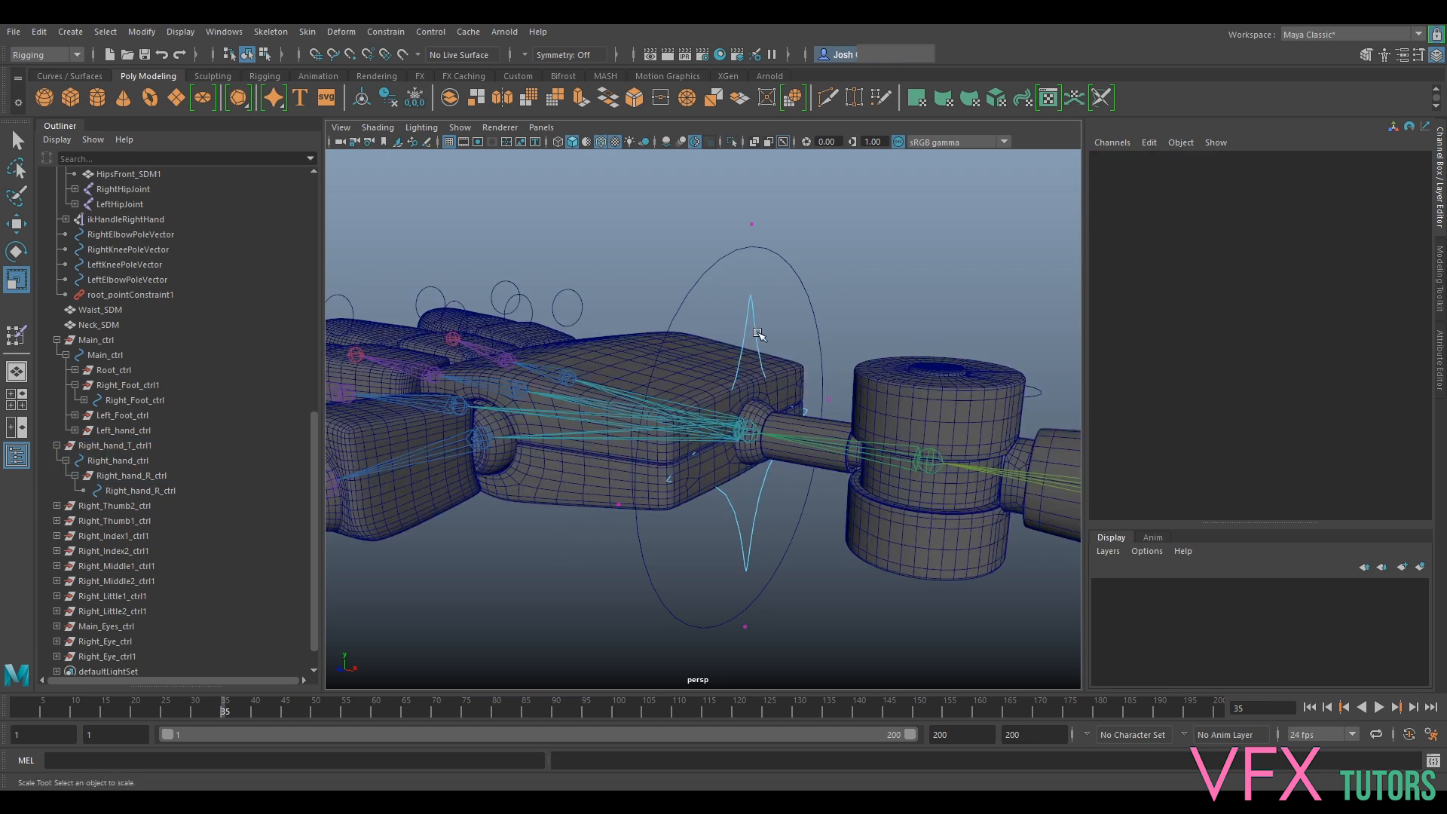
click(133, 461)
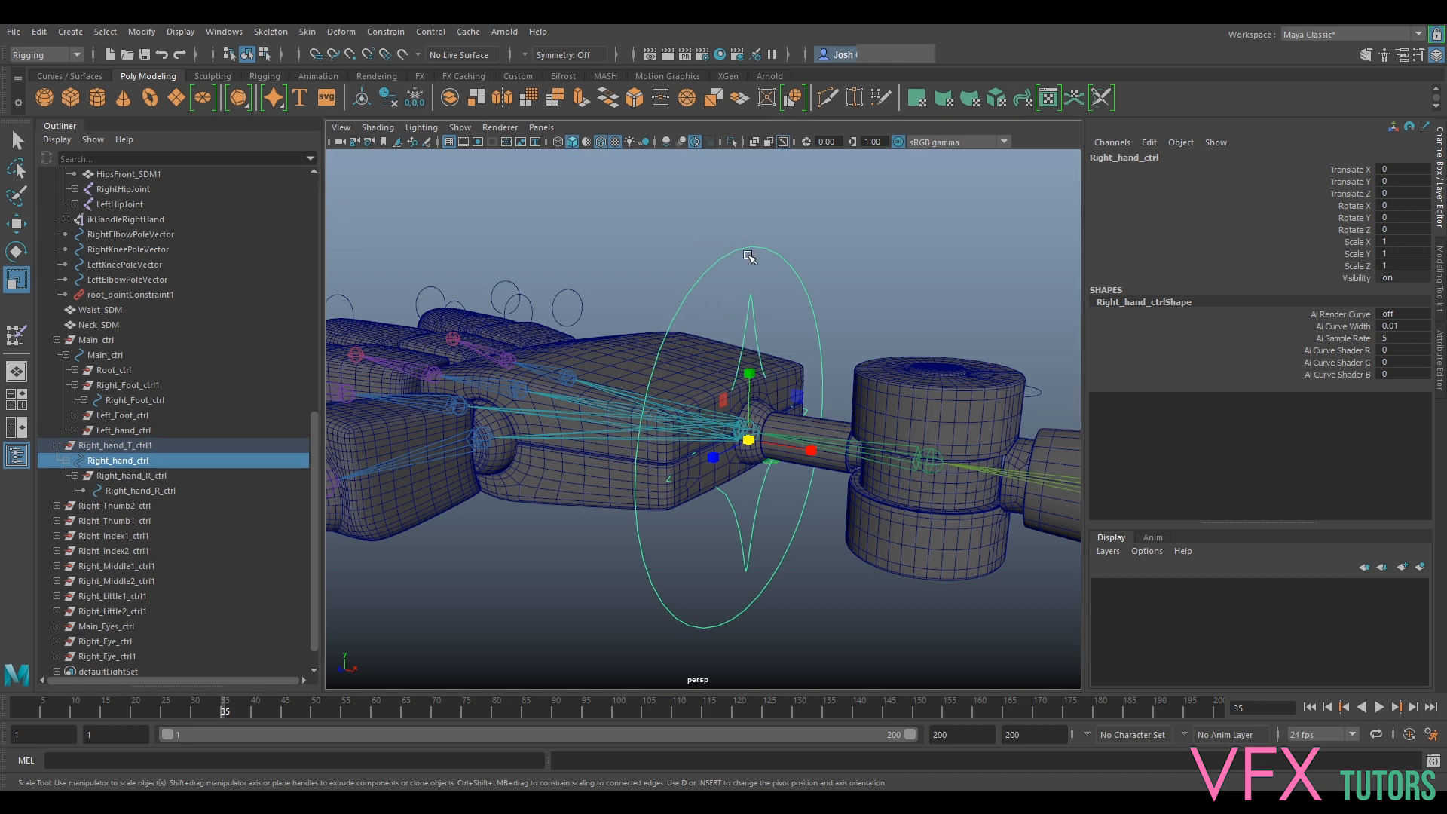
click(833, 265)
click(143, 491)
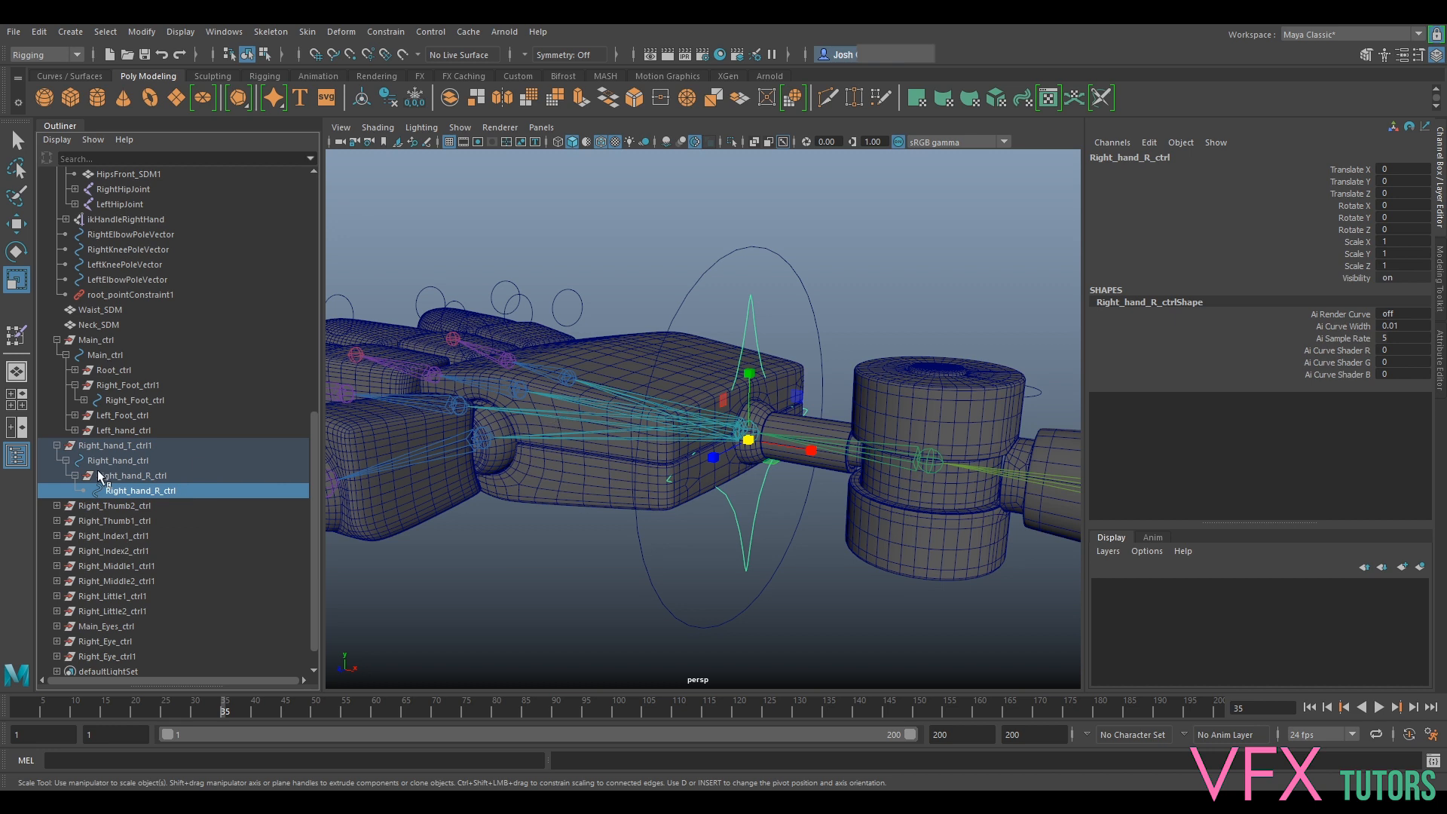
click(124, 462)
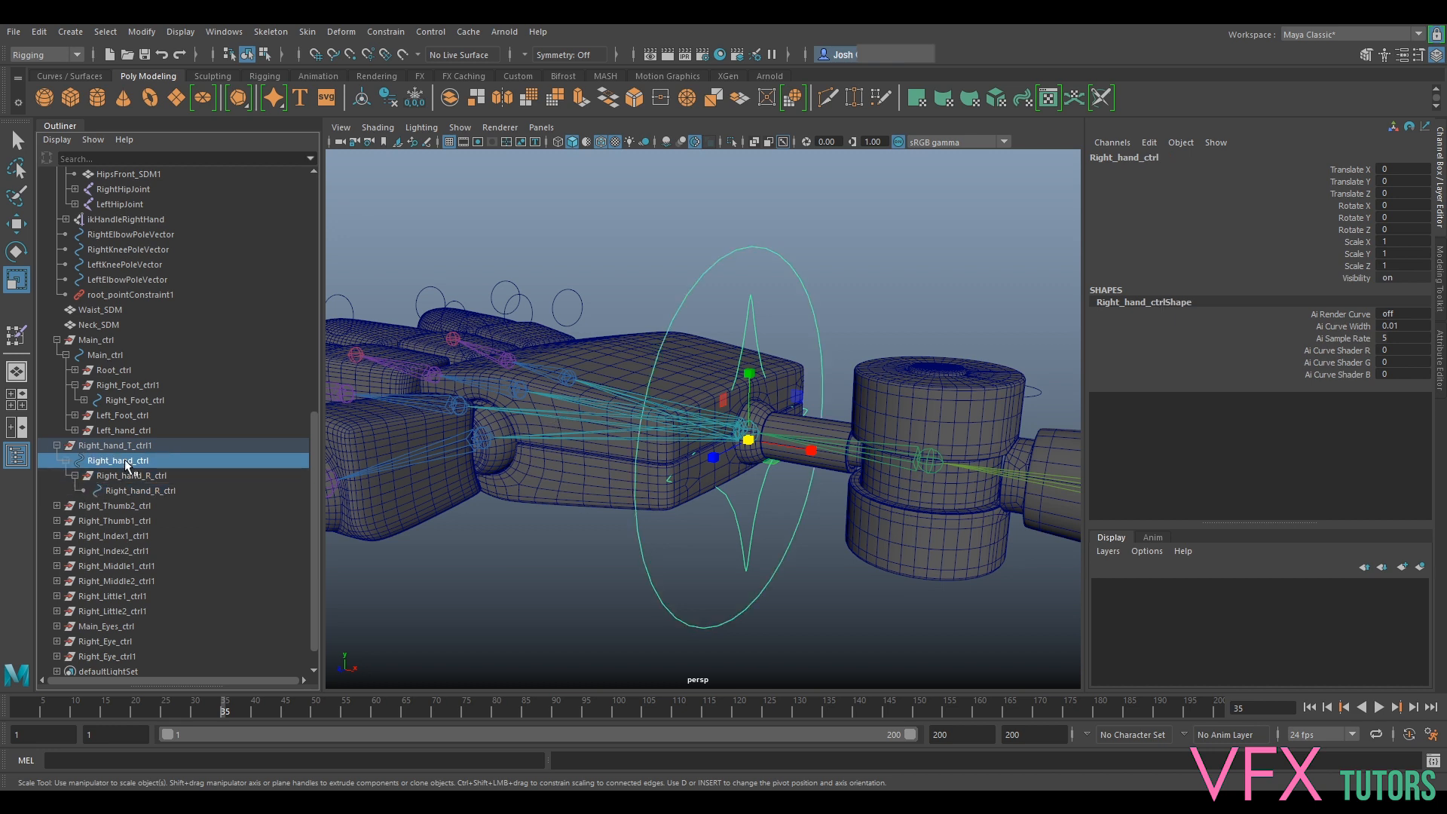
Undo the star reshaping of Right_hand_R_ctrl and its parenting under Right_hand_ctrl
key(ctrl+z)
key(ctrl+z)
key(ctrl+z)
key(ctrl+z)
key(ctrl+z)
key(ctrl+z)
key(ctrl+z)
key(ctrl+z)
key(ctrl+z)
key(ctrl+z)
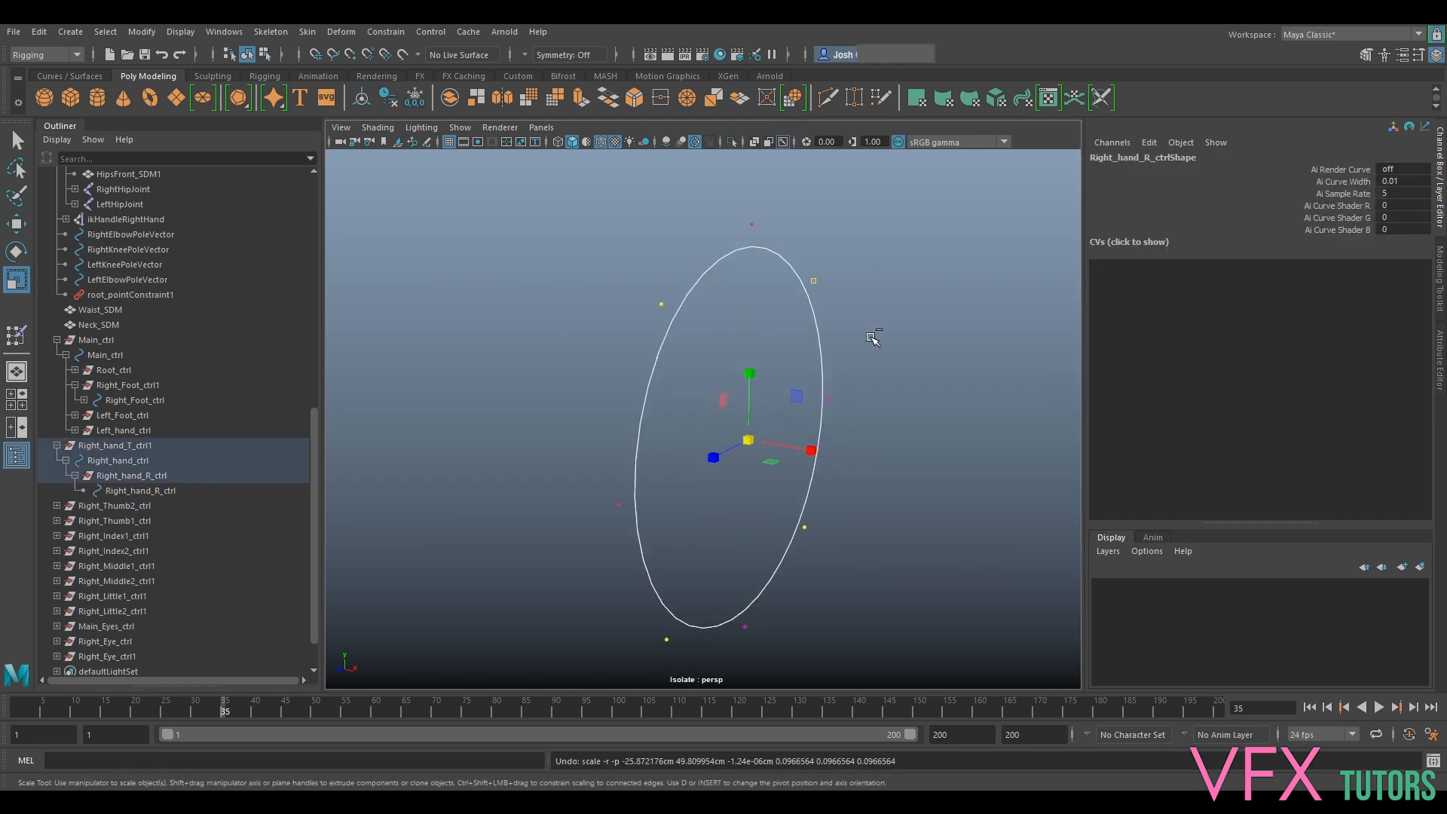
key(ctrl+z)
key(ctrl+z)
key(ctrl+z)
key(ctrl+z)
key(ctrl+z)
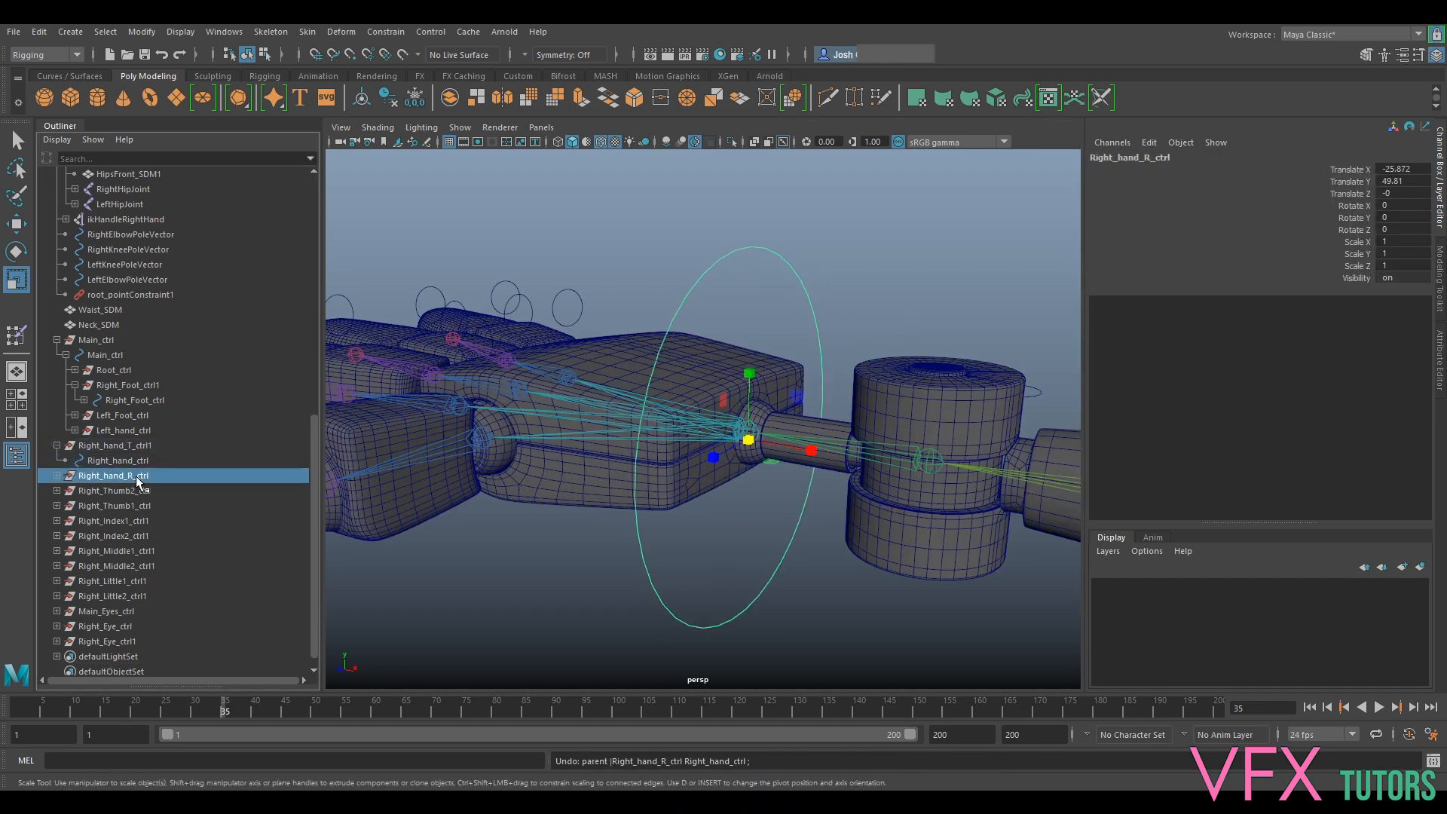
Isolate the Right_hand_ctrl curve under Right_hand_T_ctrl1 in the viewport
click(129, 460)
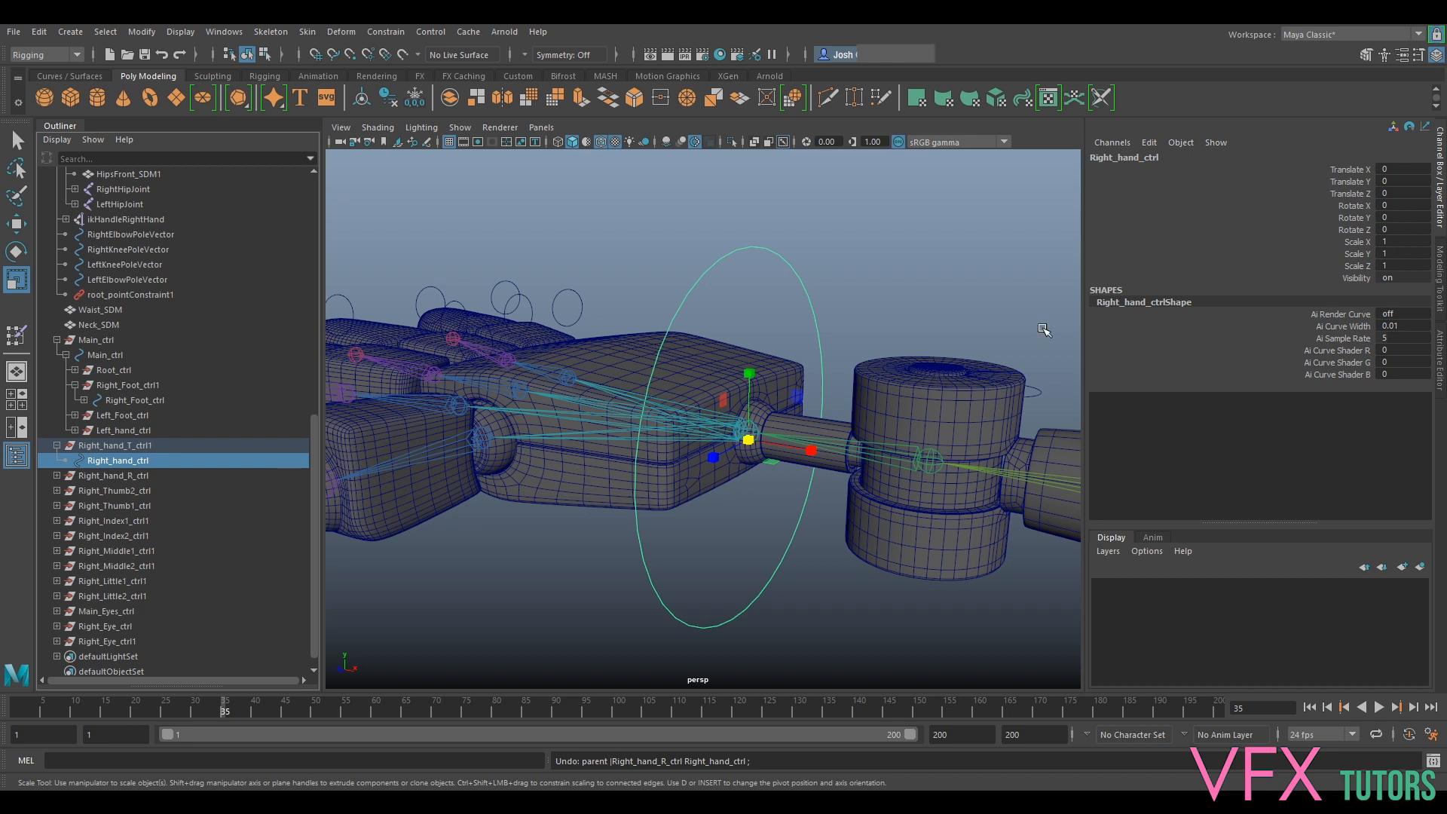
click(147, 446)
click(147, 460)
key(ctrl+1)
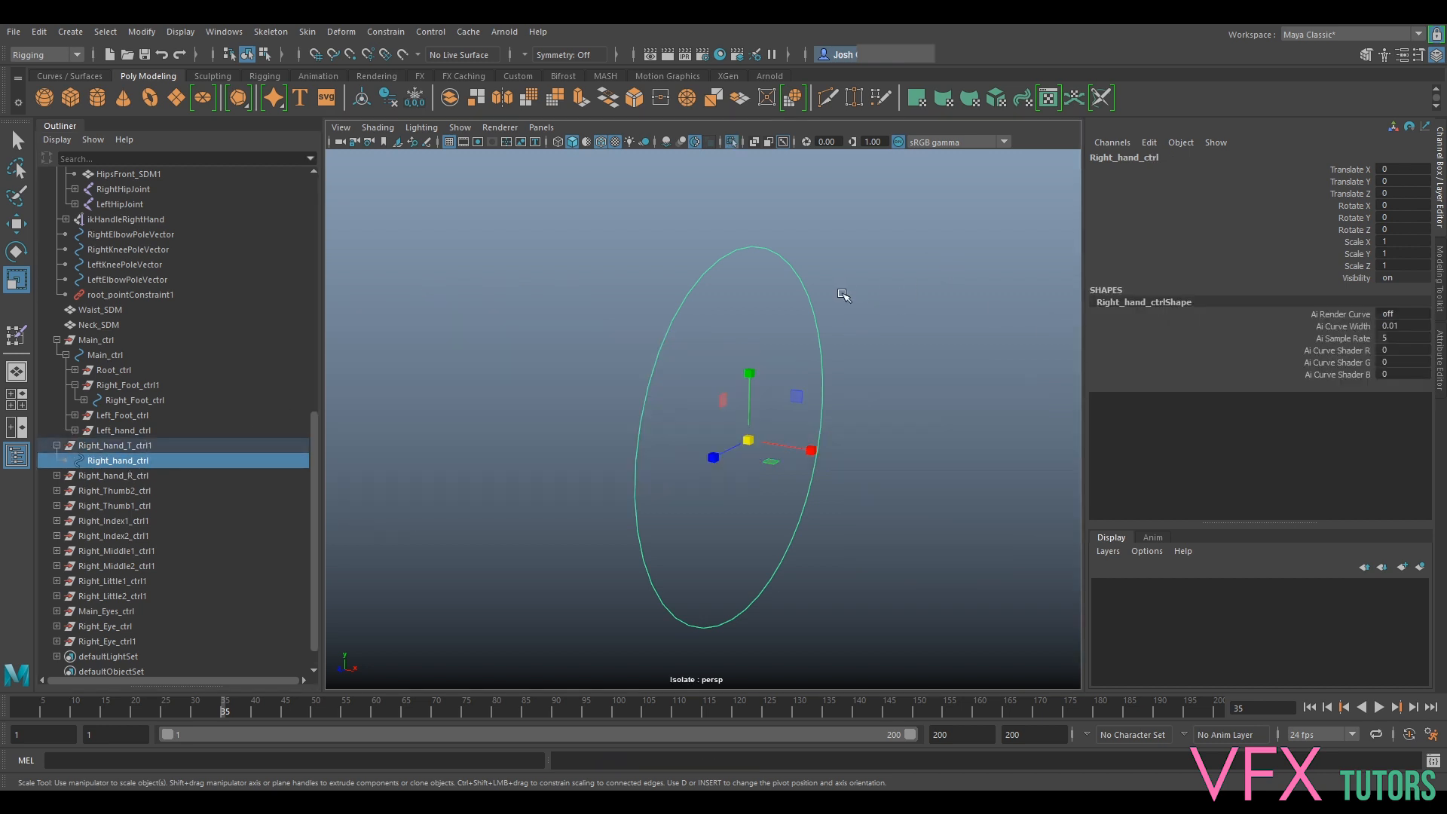
Scale the alternate control vertices of Right_hand_ctrl tightly toward its centre to form a four-pointed star, and show the full model again
right_drag(803, 291, 765, 294)
drag(863, 499, 655, 640)
shift+click(656, 639)
drag(747, 441, 568, 561)
right_drag(717, 402, 792, 372)
click(837, 372)
click(773, 391)
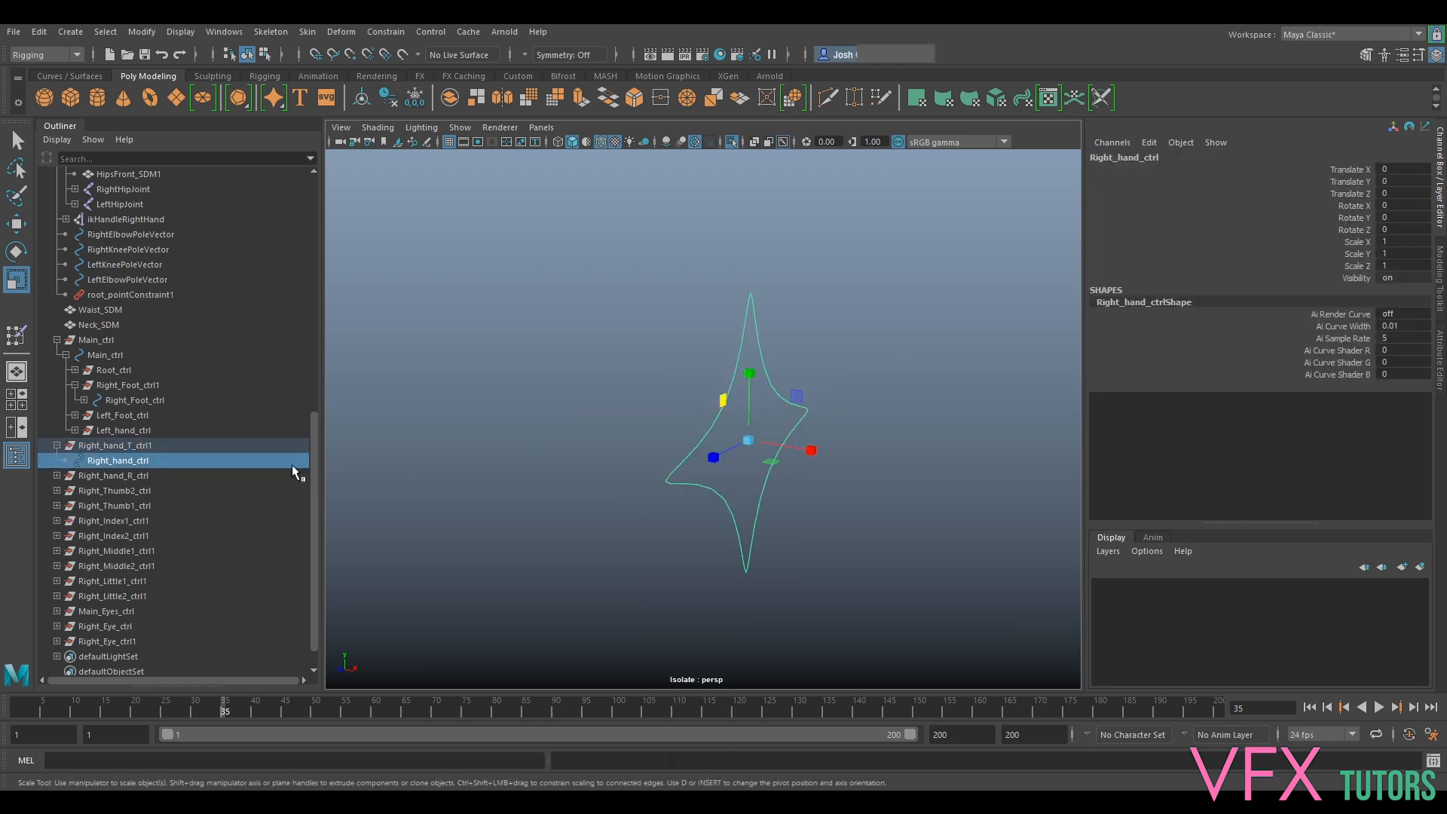
click(133, 446)
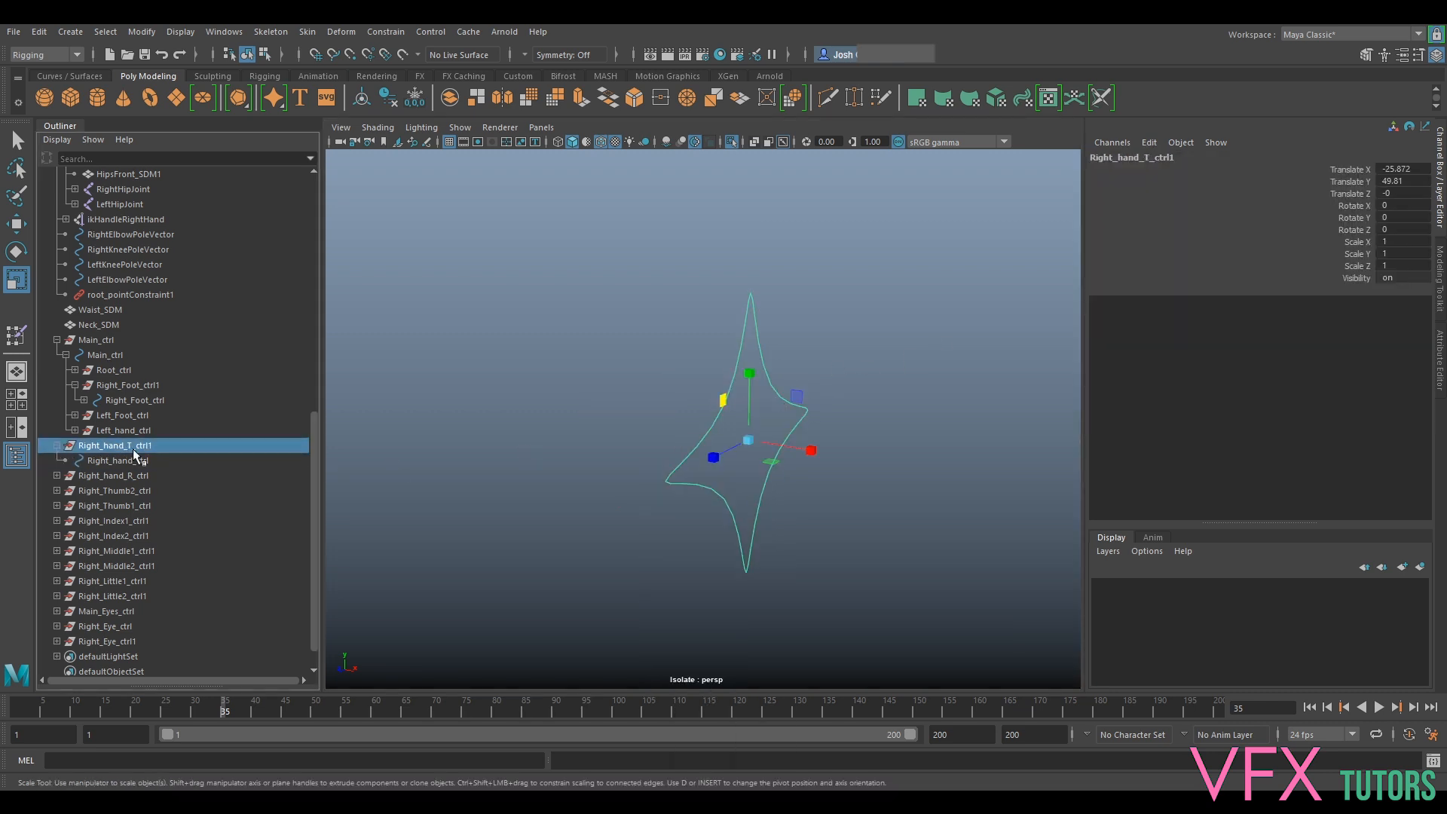
key(ctrl+1)
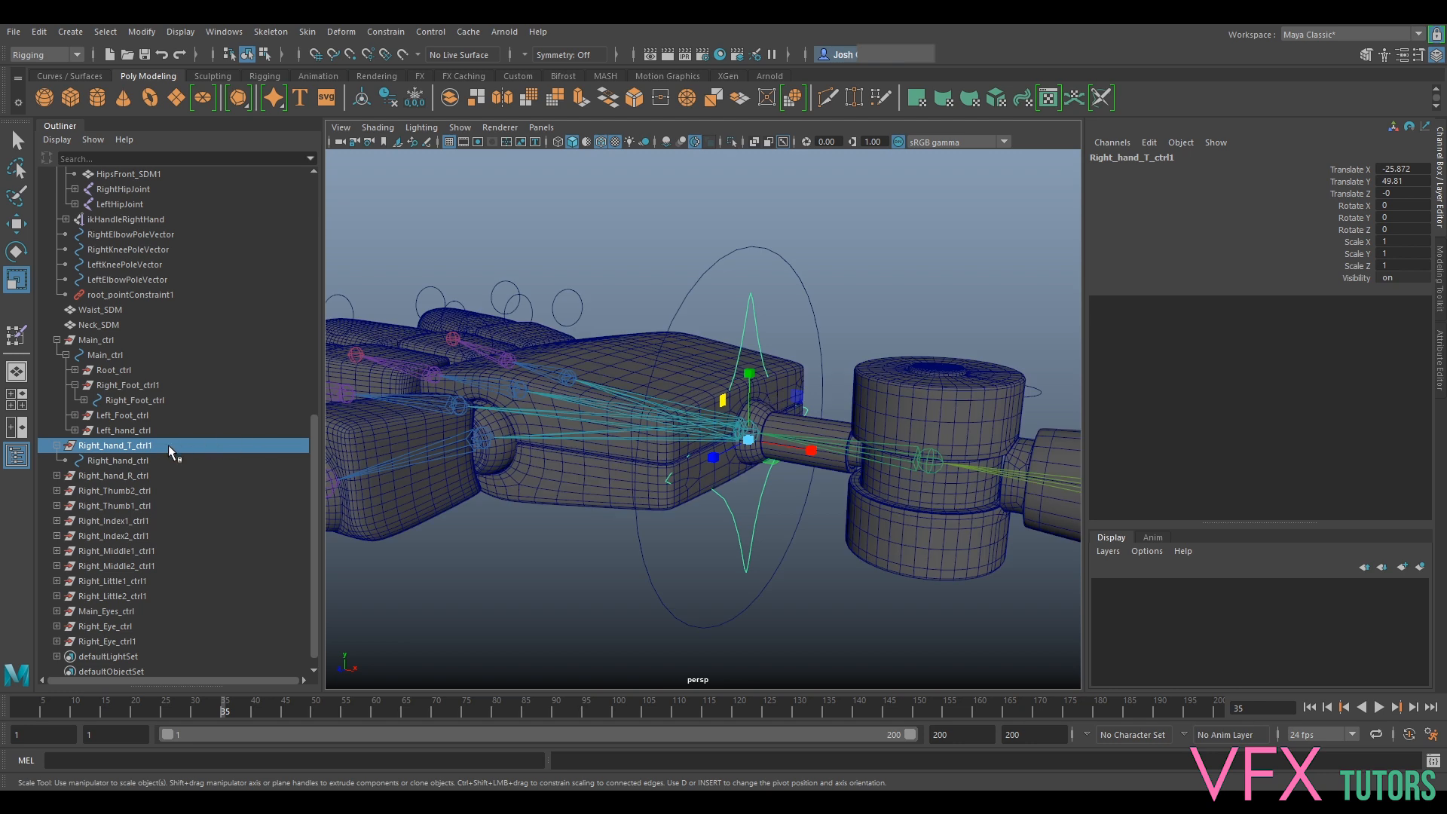
Rename the Right_hand_ctrl curve as Right_hand_T_ctrl
click(138, 461)
double_click(133, 462)
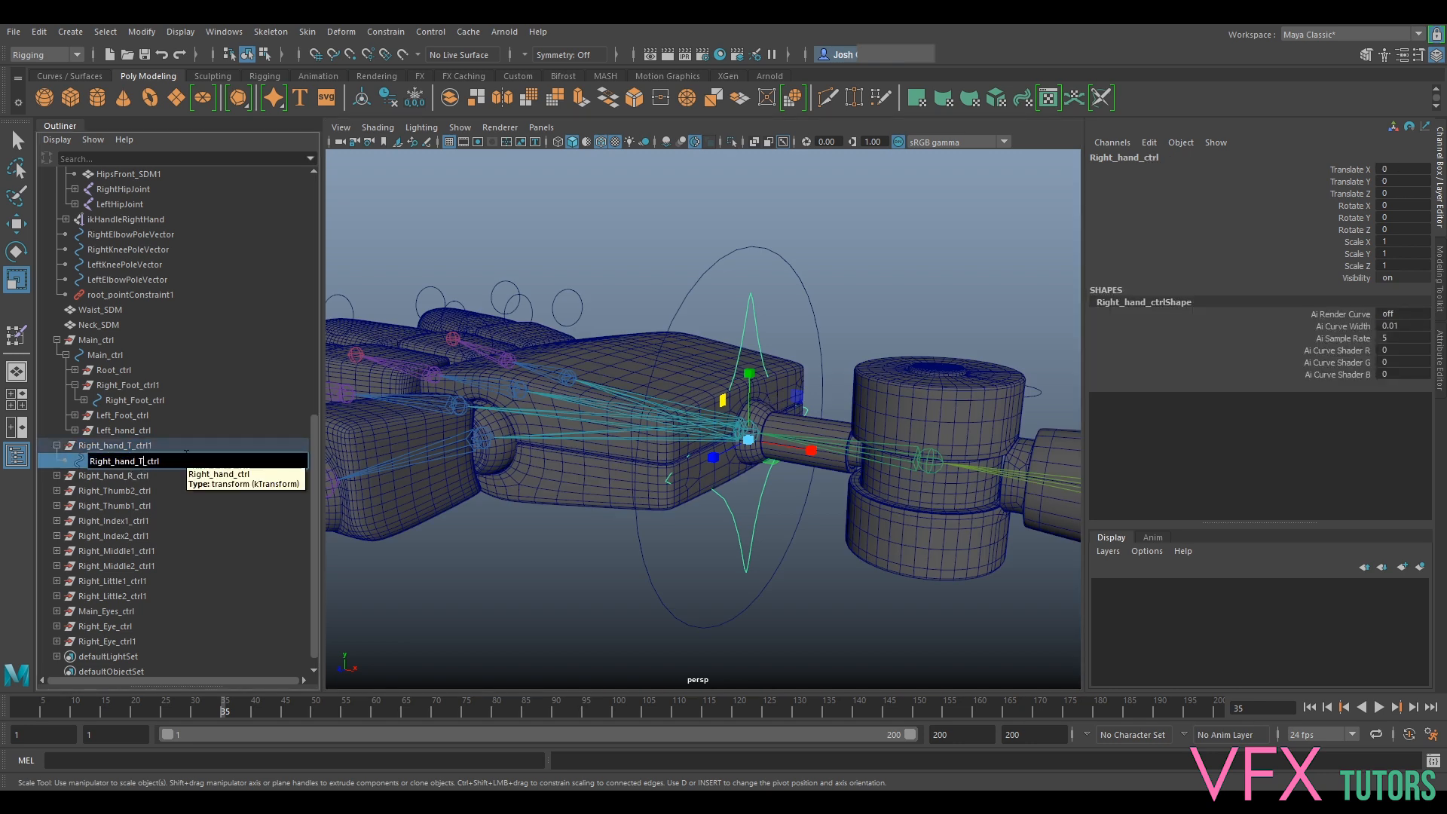
text(_T)
key(Return)
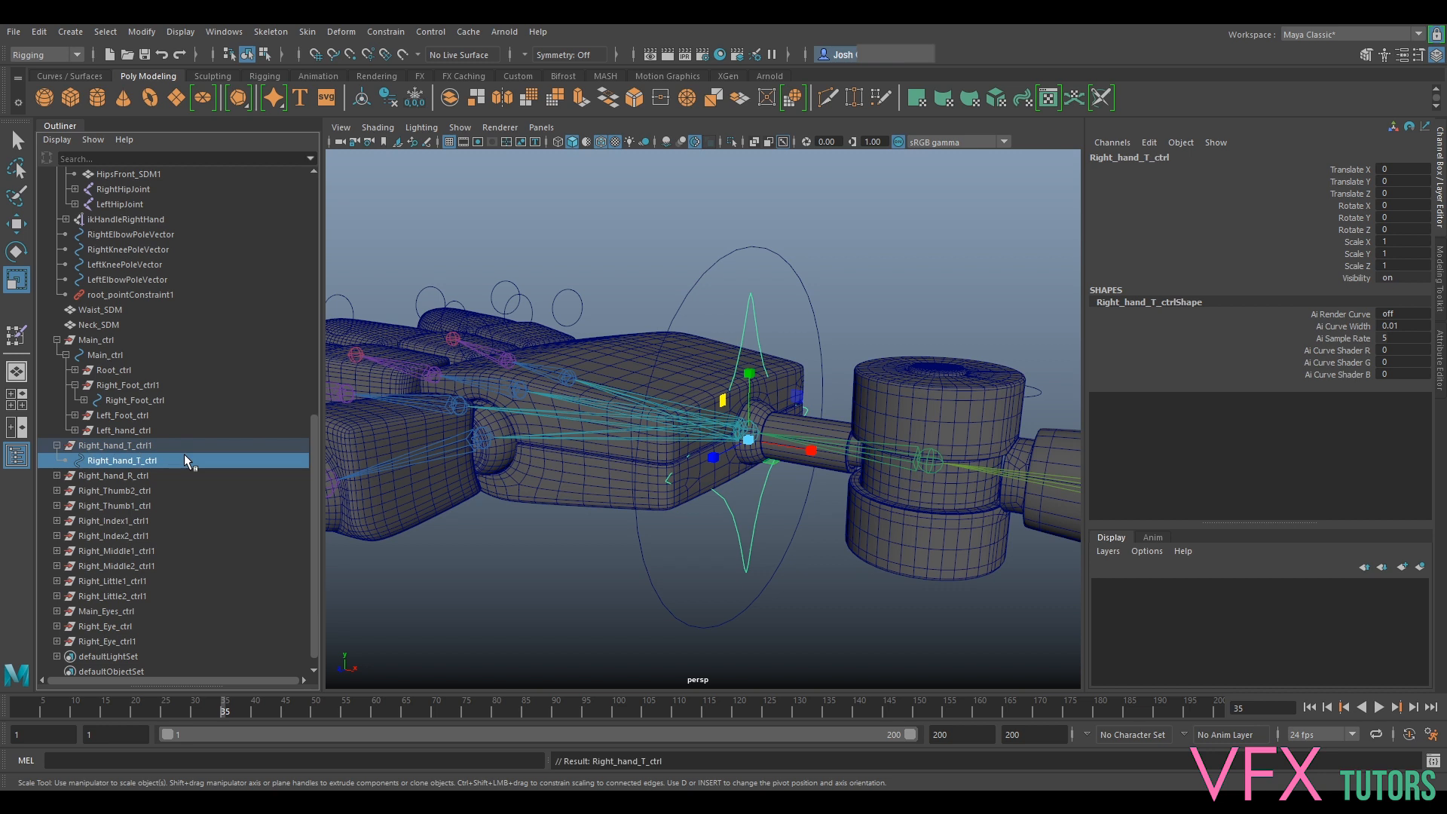
Parent the Right_hand_R_ctrl group under the Right_hand_T_ctrl star and check both controls by selecting each
click(98, 474)
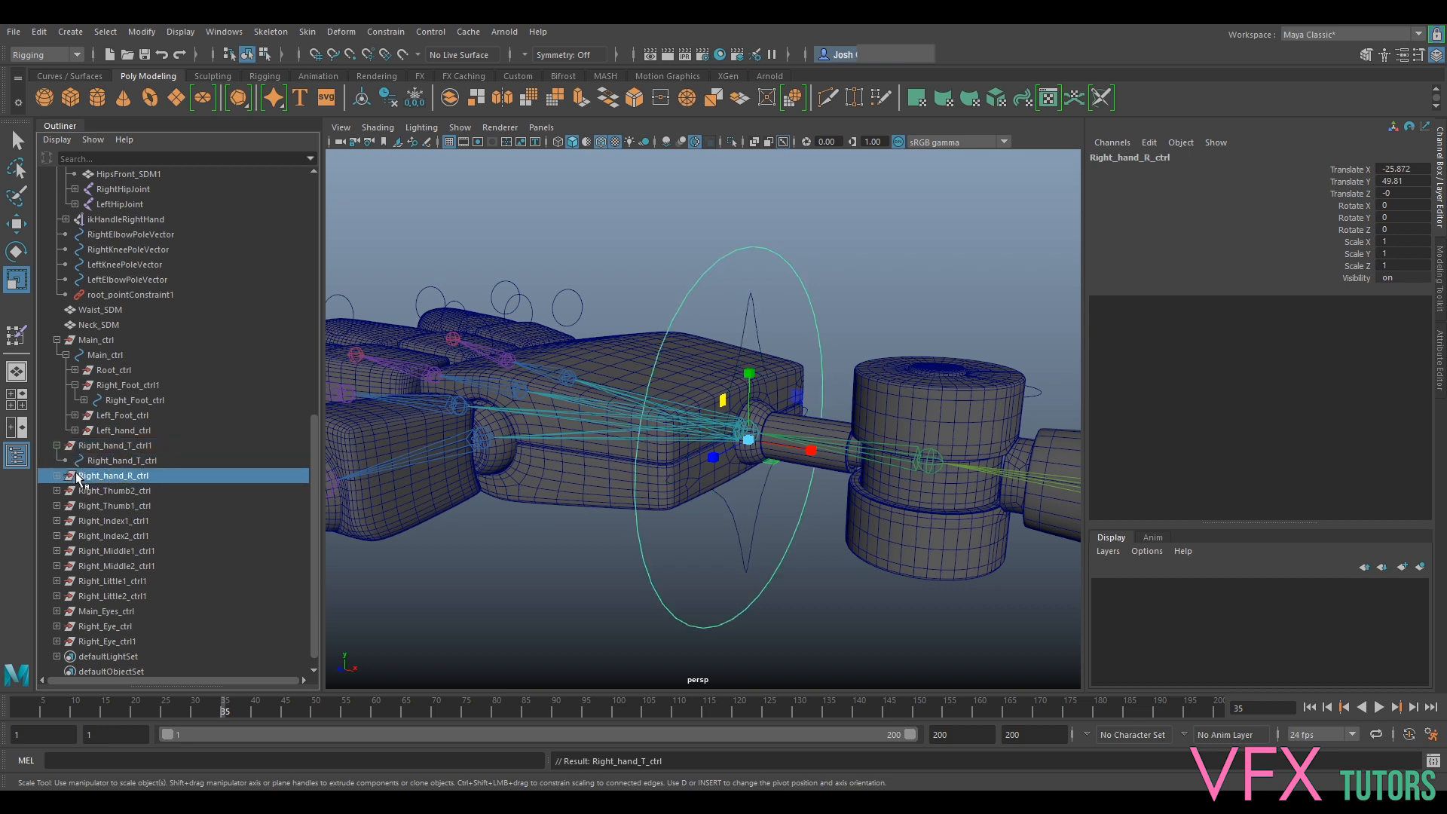
middle_drag(98, 483, 124, 461)
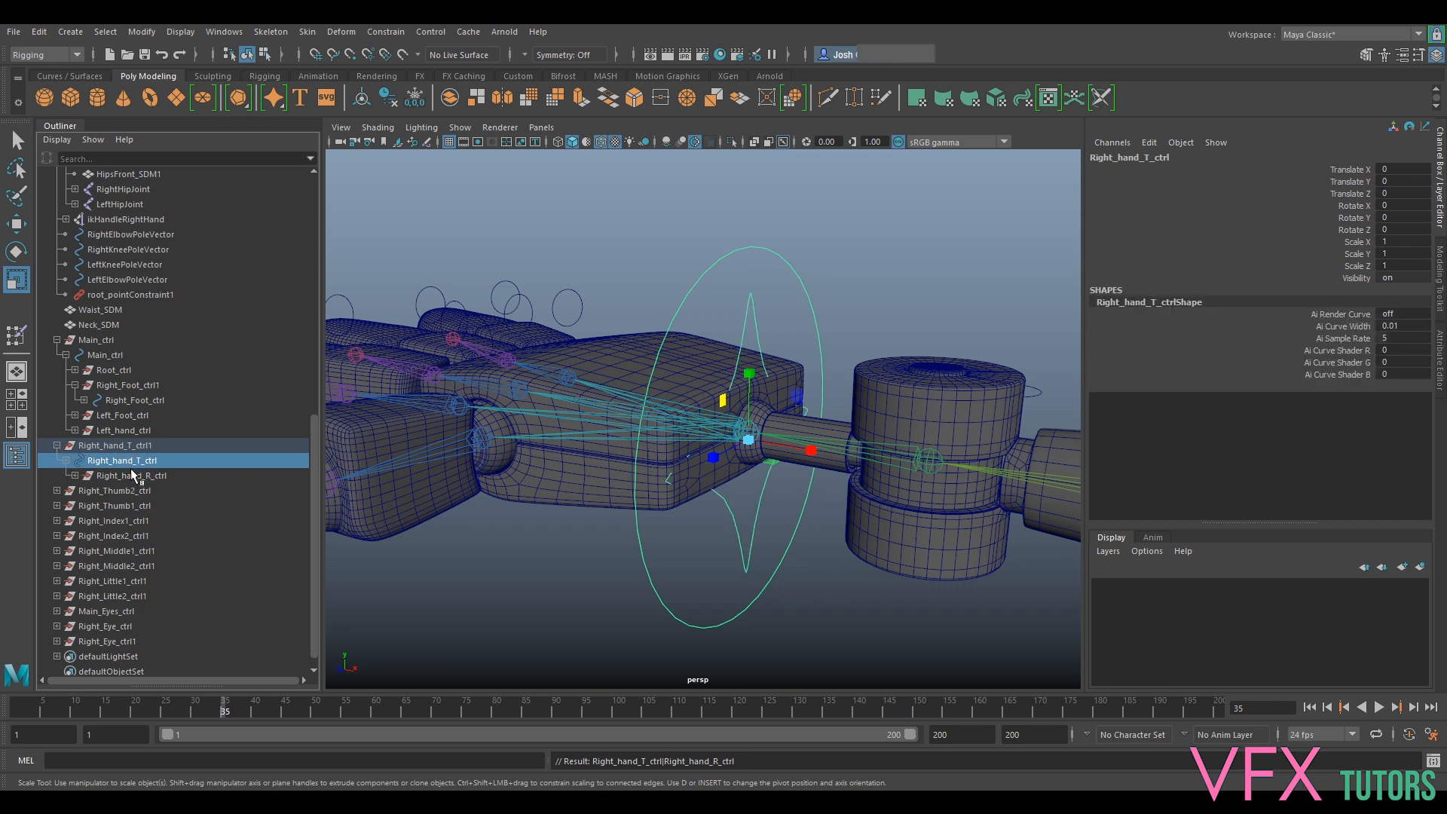
click(75, 476)
click(143, 492)
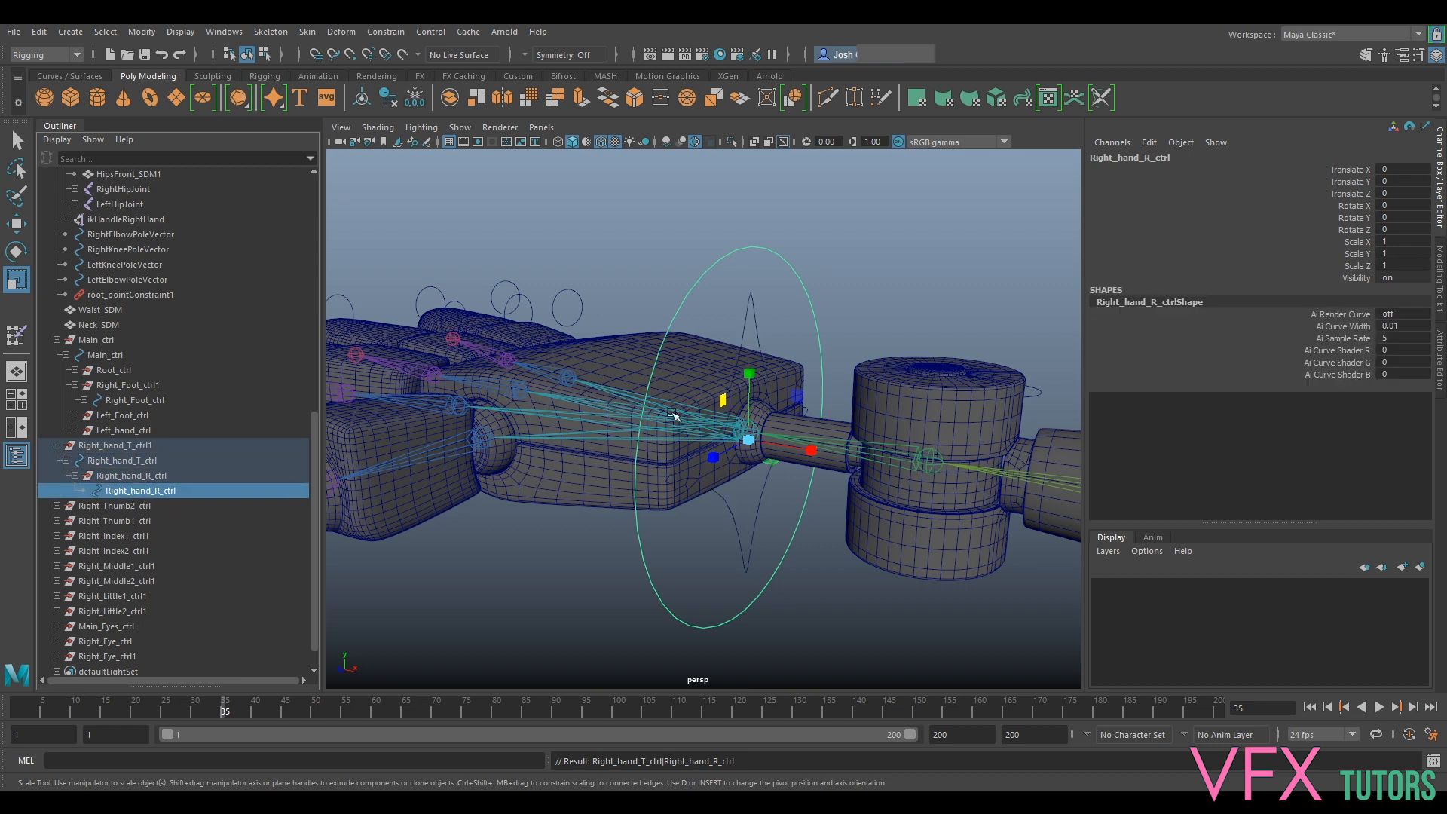
click(124, 460)
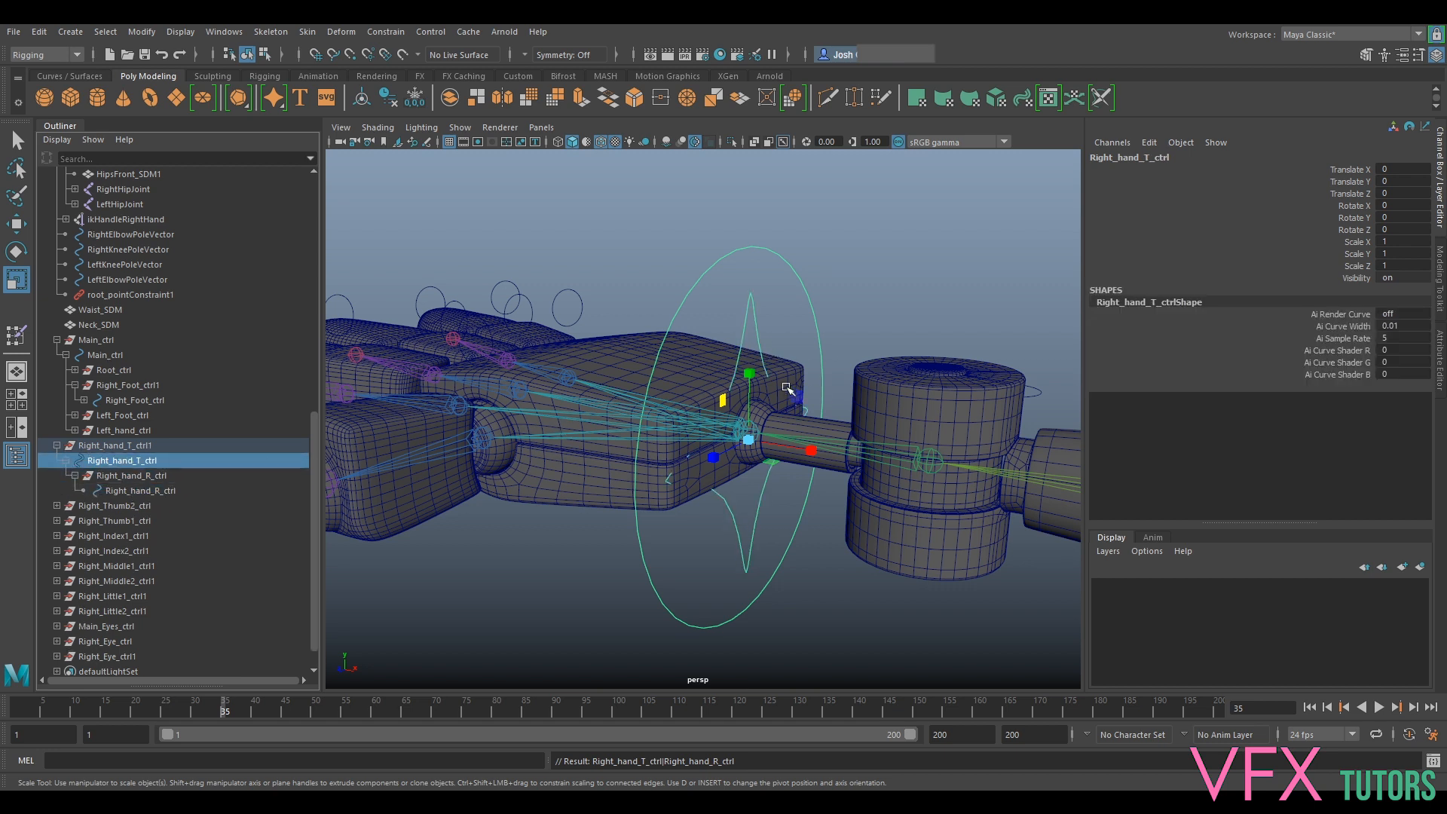
mouse_move(932, 323)
alt+mouse_down()
mouse_move(942, 335)
mouse_move(939, 313)
alt+mouse_up()
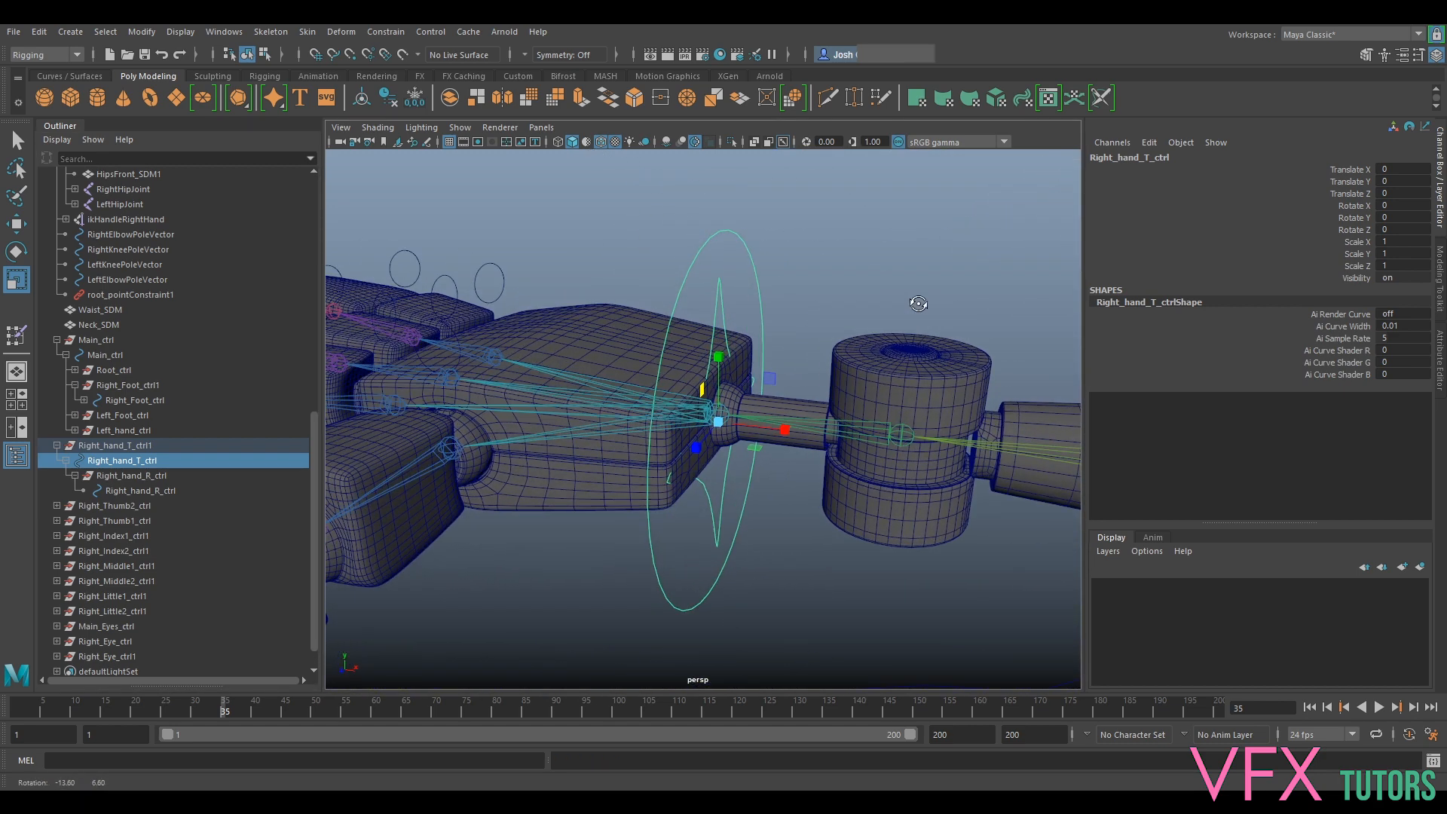
scroll(889, 266, up, 3)
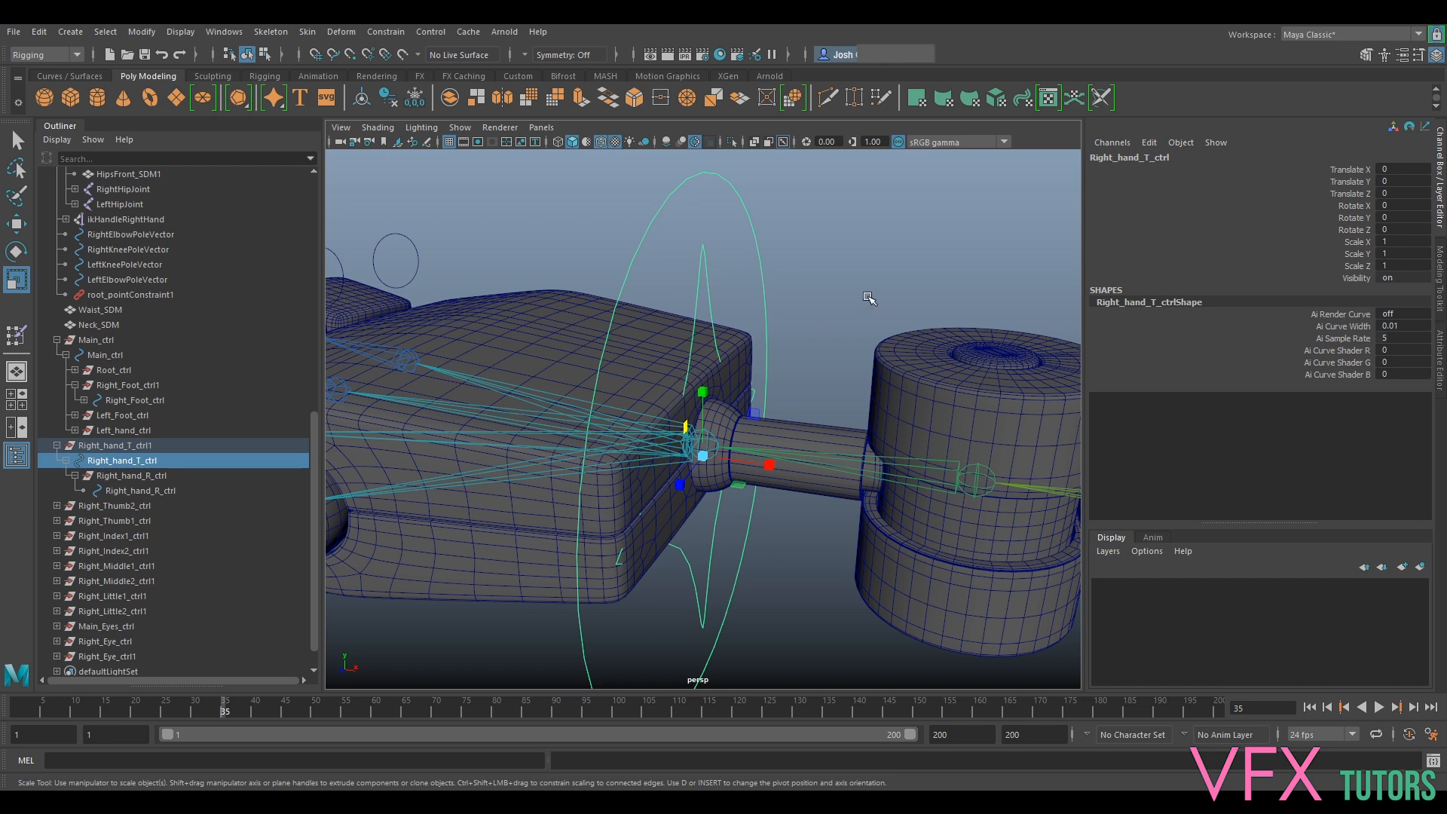
click(744, 332)
click(706, 253)
Parent ikHandleRightHand under the Right_hand_T_ctrl star control
scroll(161, 300, up, 5)
scroll(121, 258, up, 5)
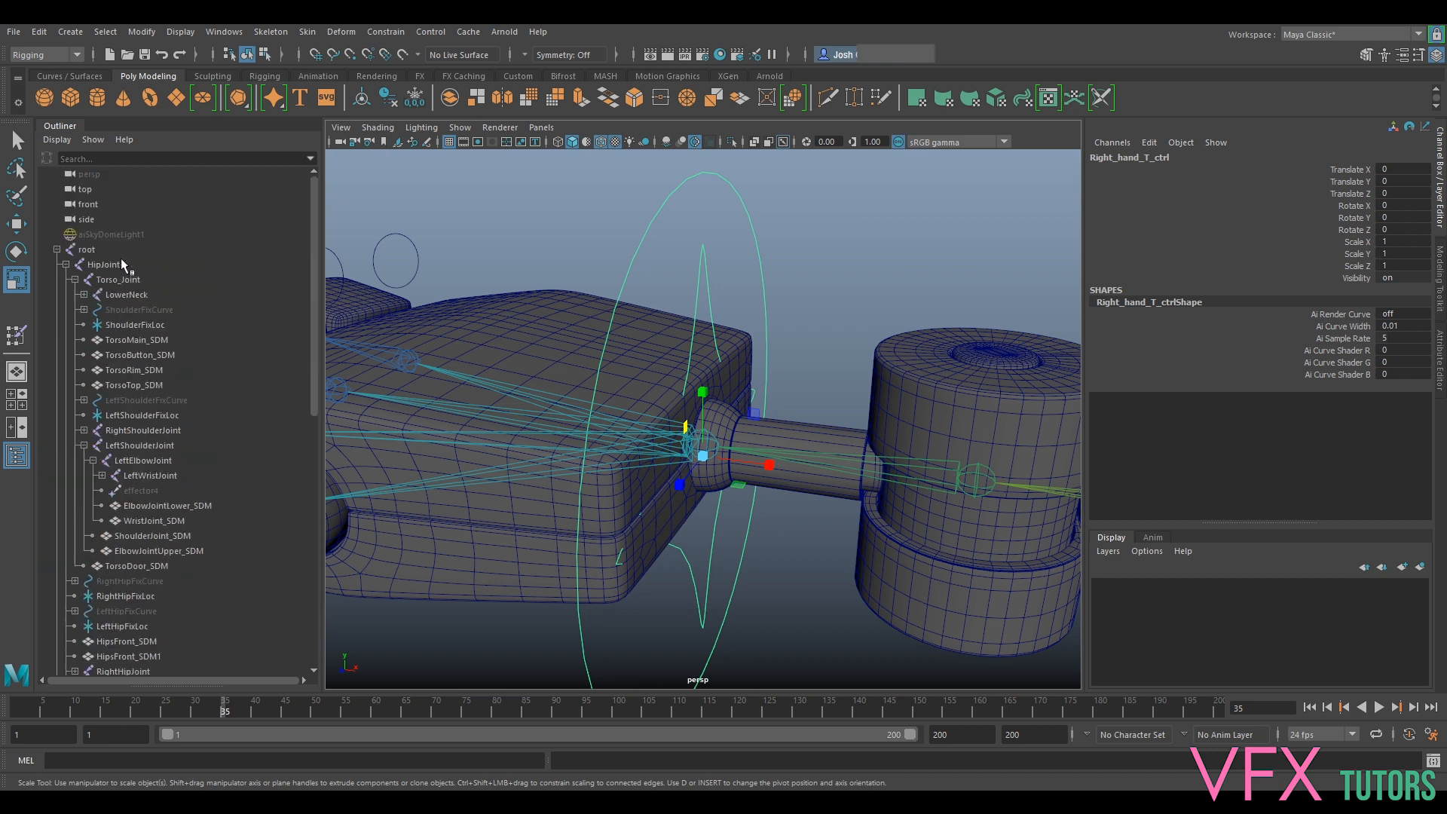
click(74, 279)
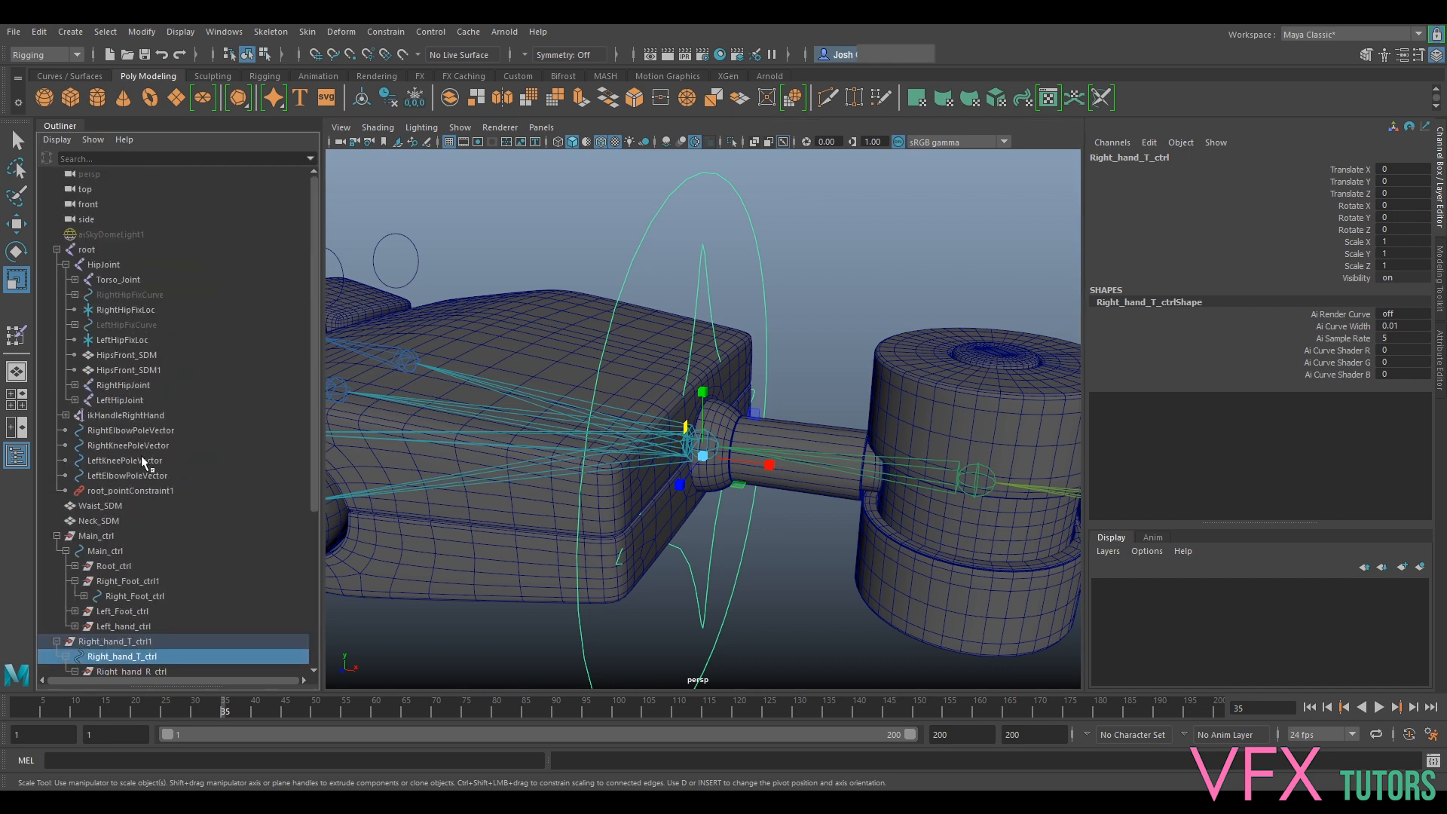
click(121, 416)
scroll(716, 403, down, 4)
alt+drag(767, 401, 770, 402)
scroll(773, 402, up, 4)
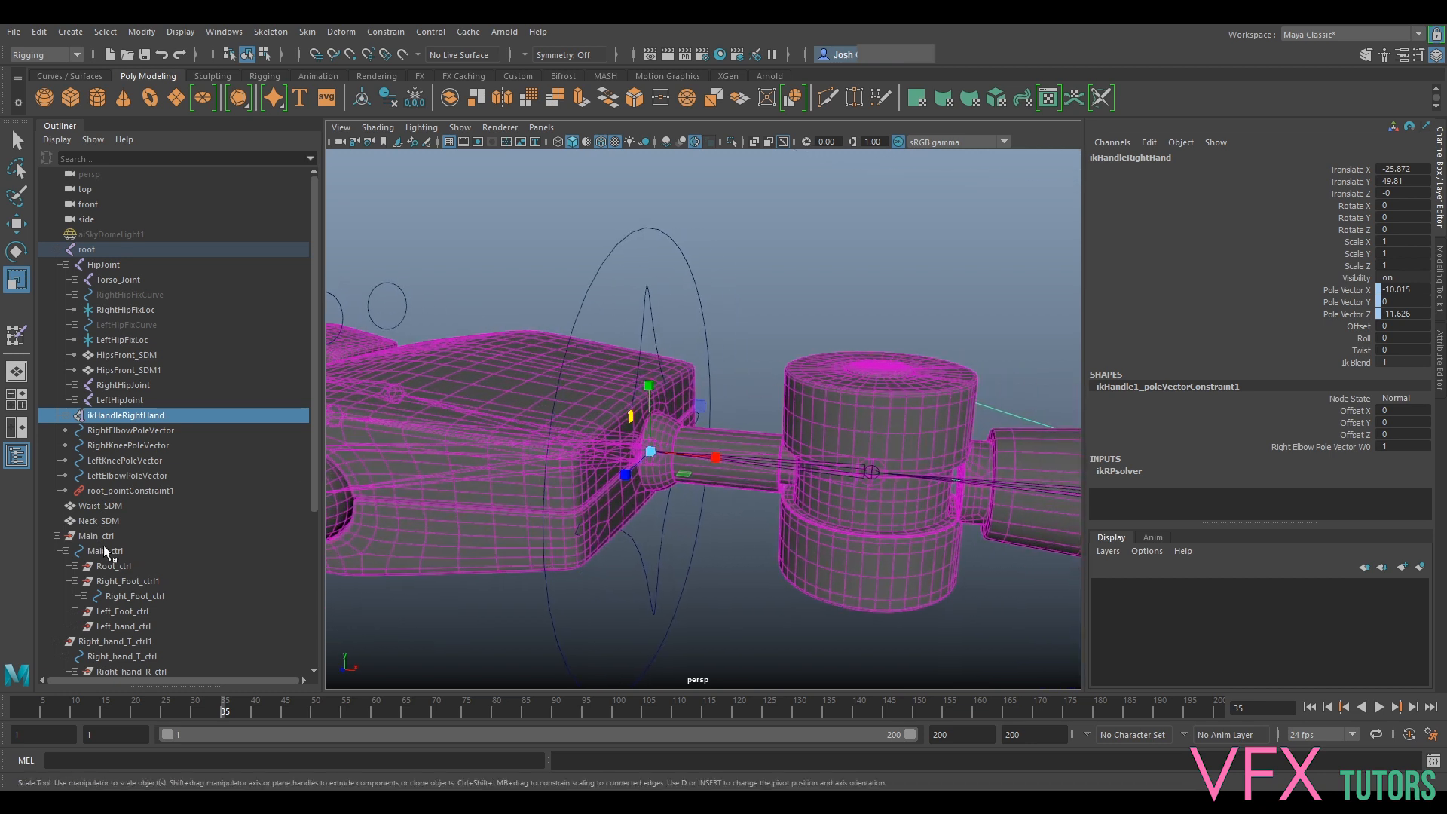
shift+click(648, 278)
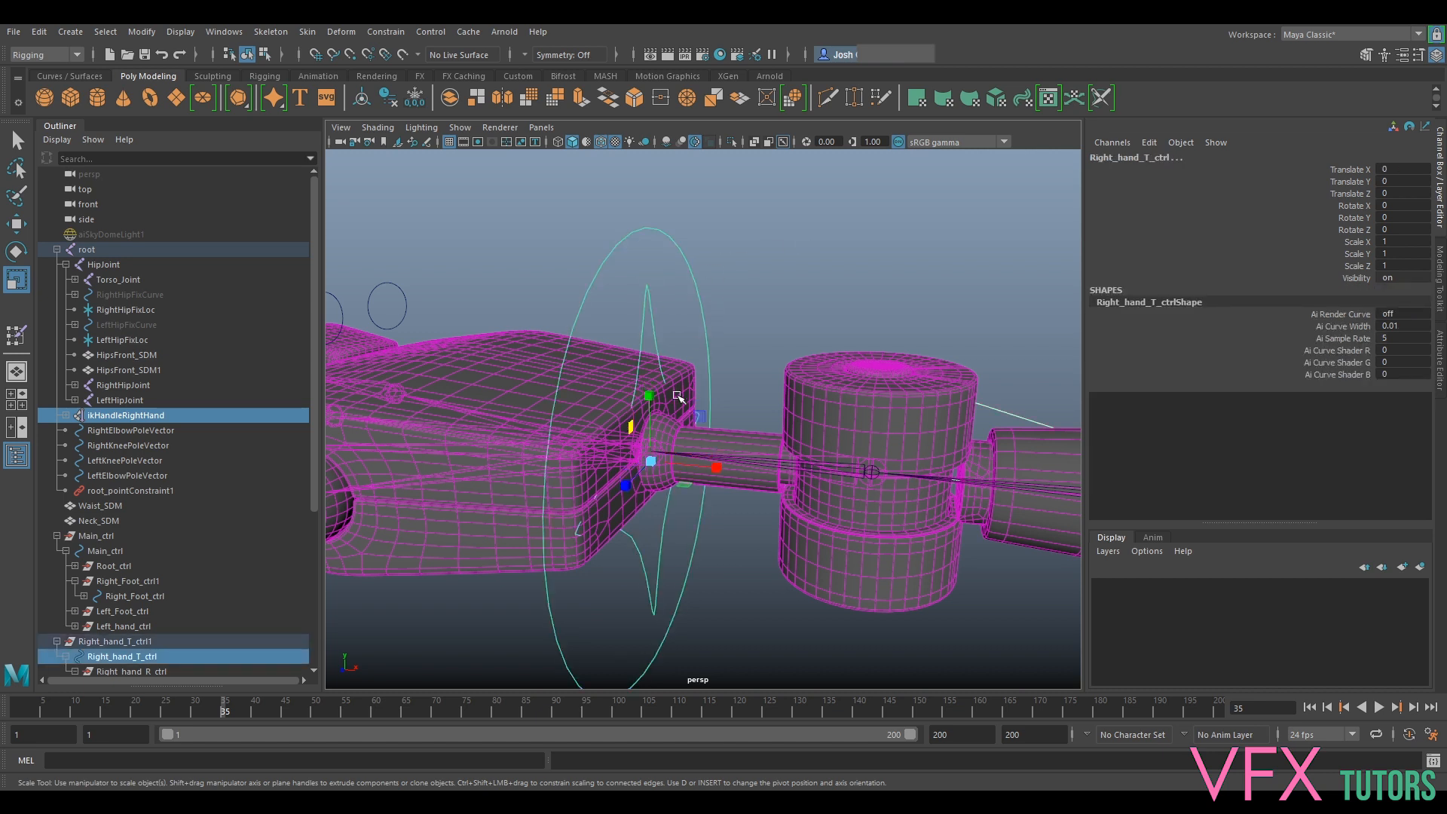
key(p)
Try moving Right_hand_T_ctrl slightly along X to test the arm's IK, and undo the move
click(647, 296)
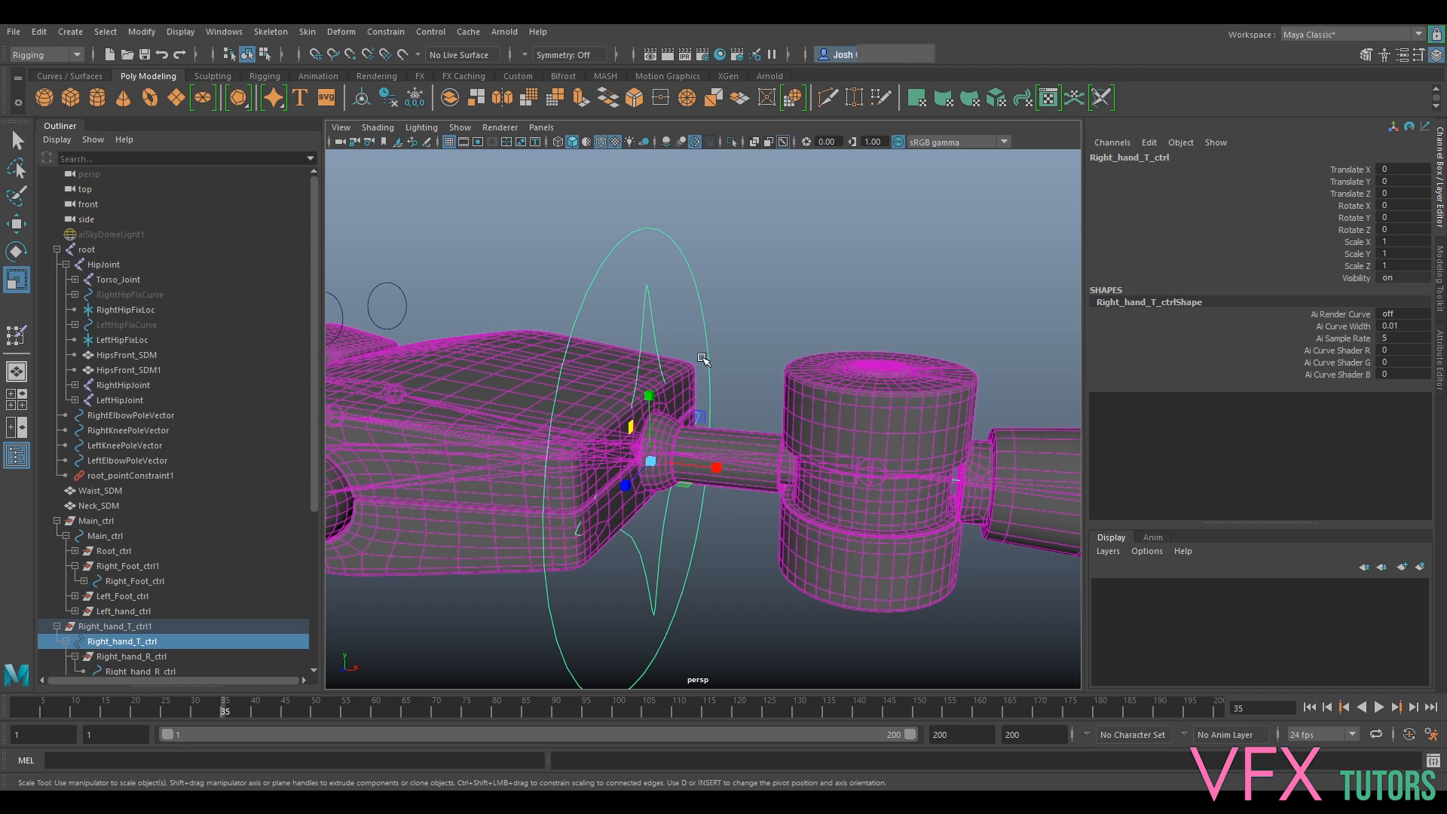
key(w)
mouse_move(701, 465)
mouse_down()
mouse_move(753, 494)
mouse_move(686, 475)
mouse_up()
key(ctrl+z)
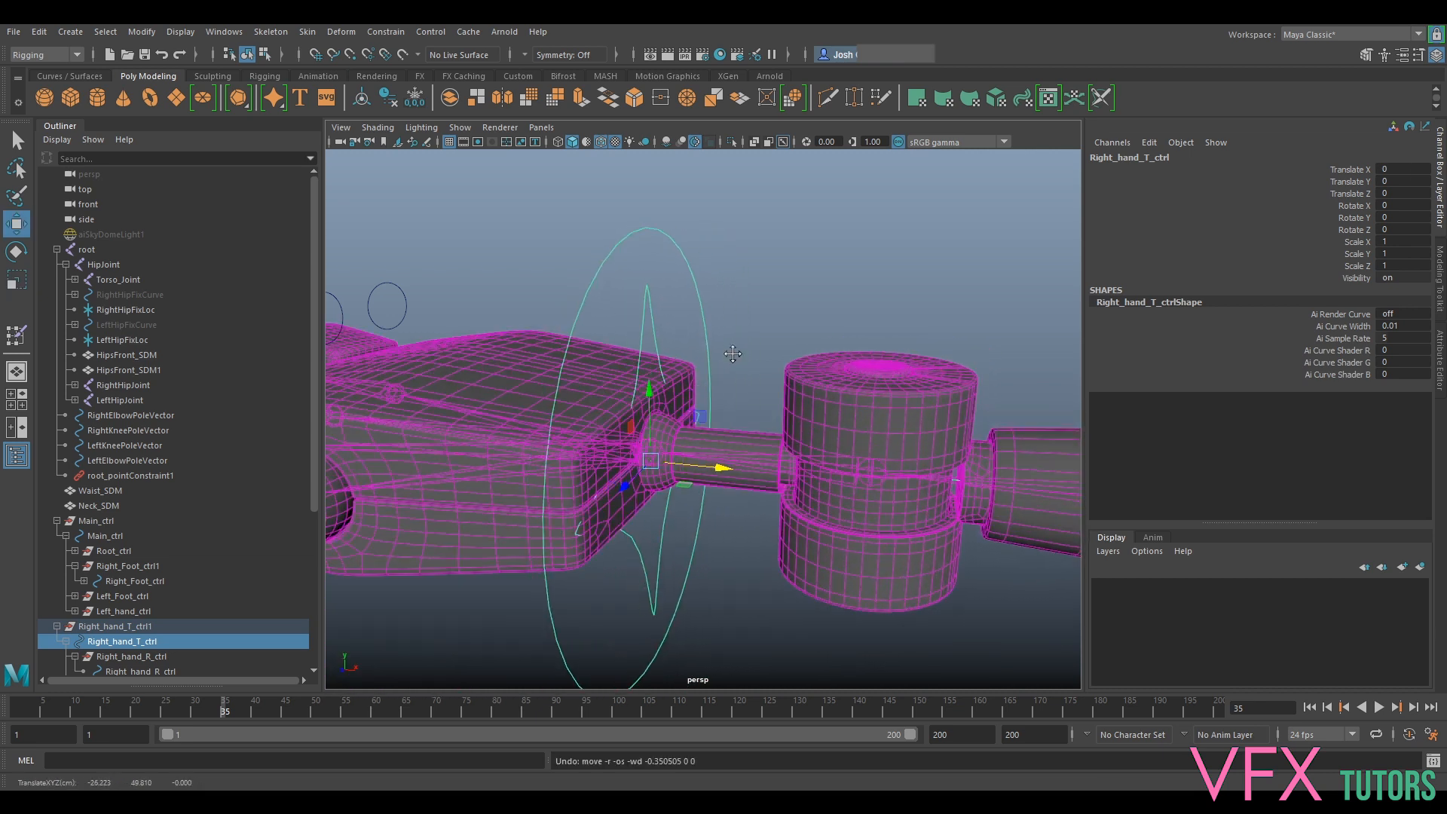
Add an Orient constraint that makes RightWristJoint follow the Right_hand_R_ctrl circle
alt+middle_drag(733, 353, 796, 315)
alt+drag(772, 320, 690, 367)
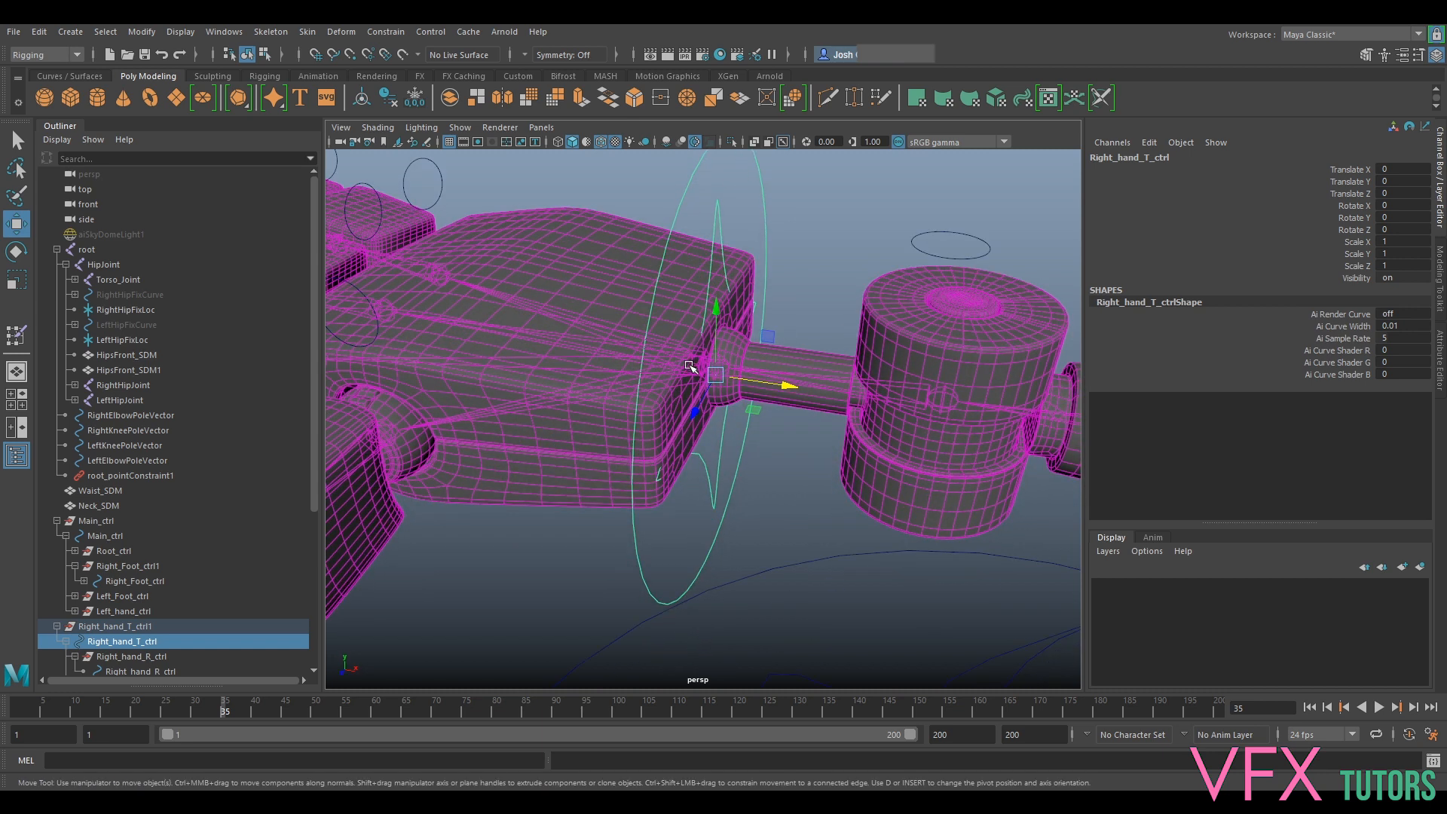
drag(699, 184, 708, 185)
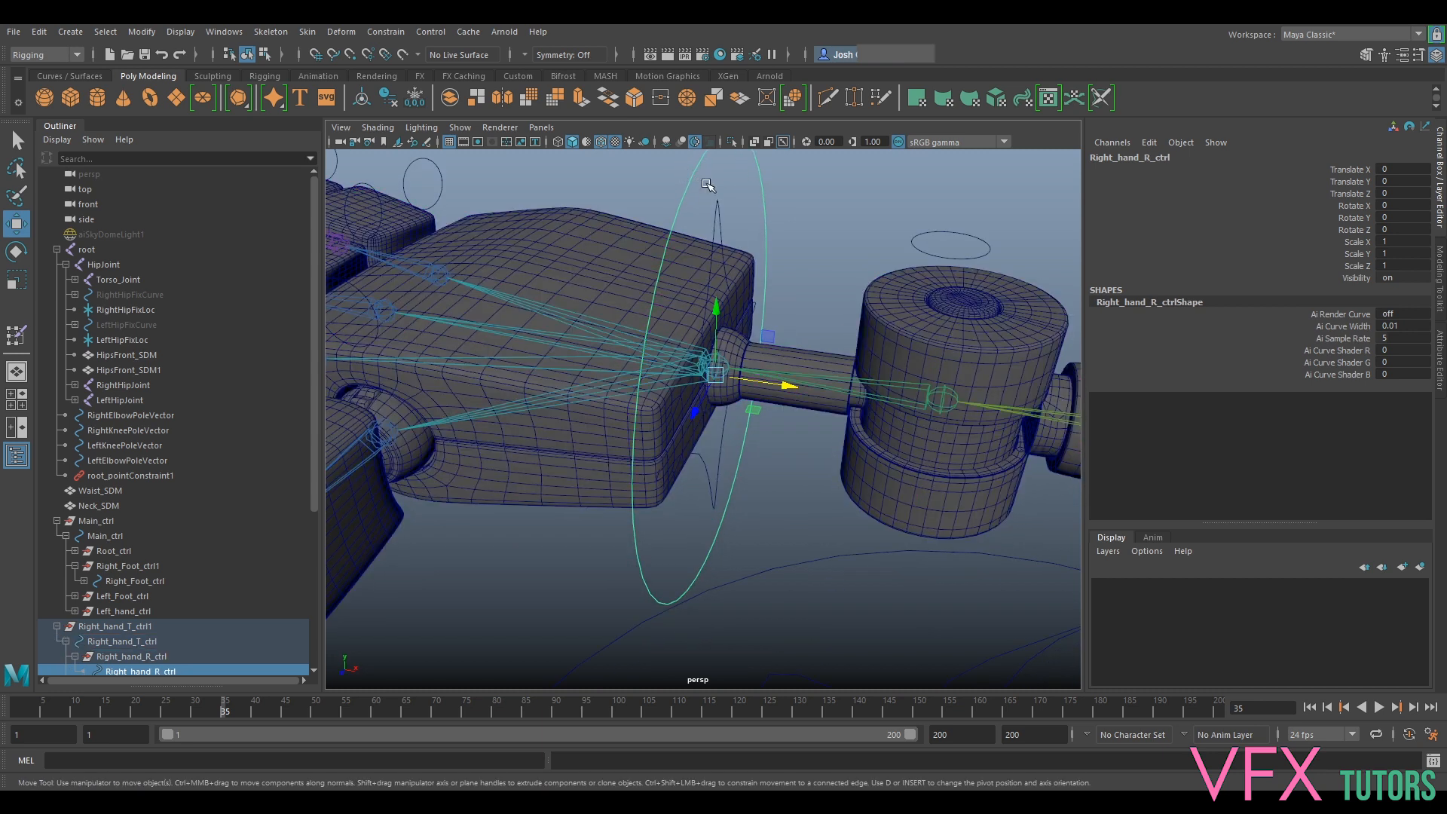
scroll(190, 641, down, 5)
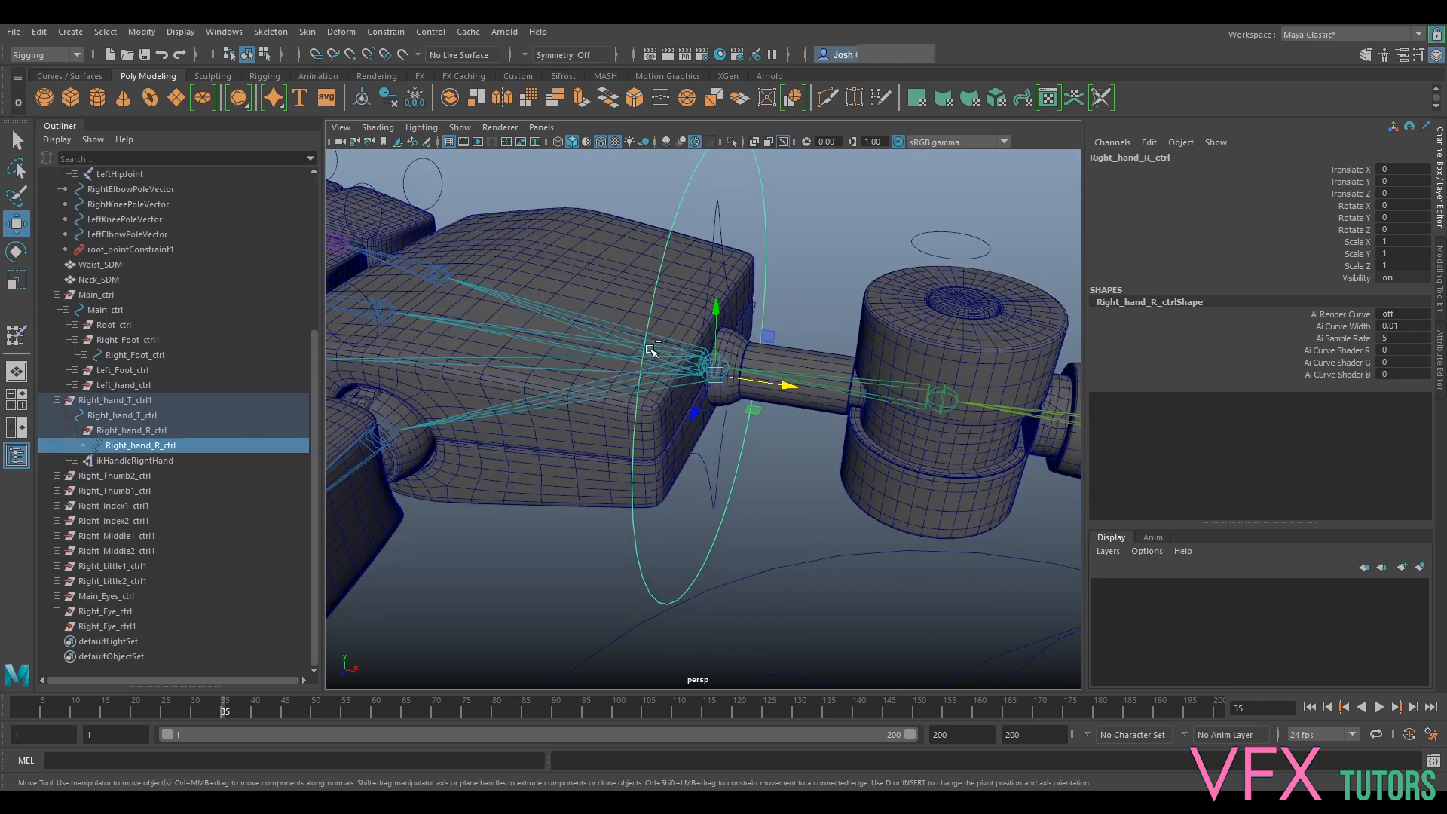
click(692, 367)
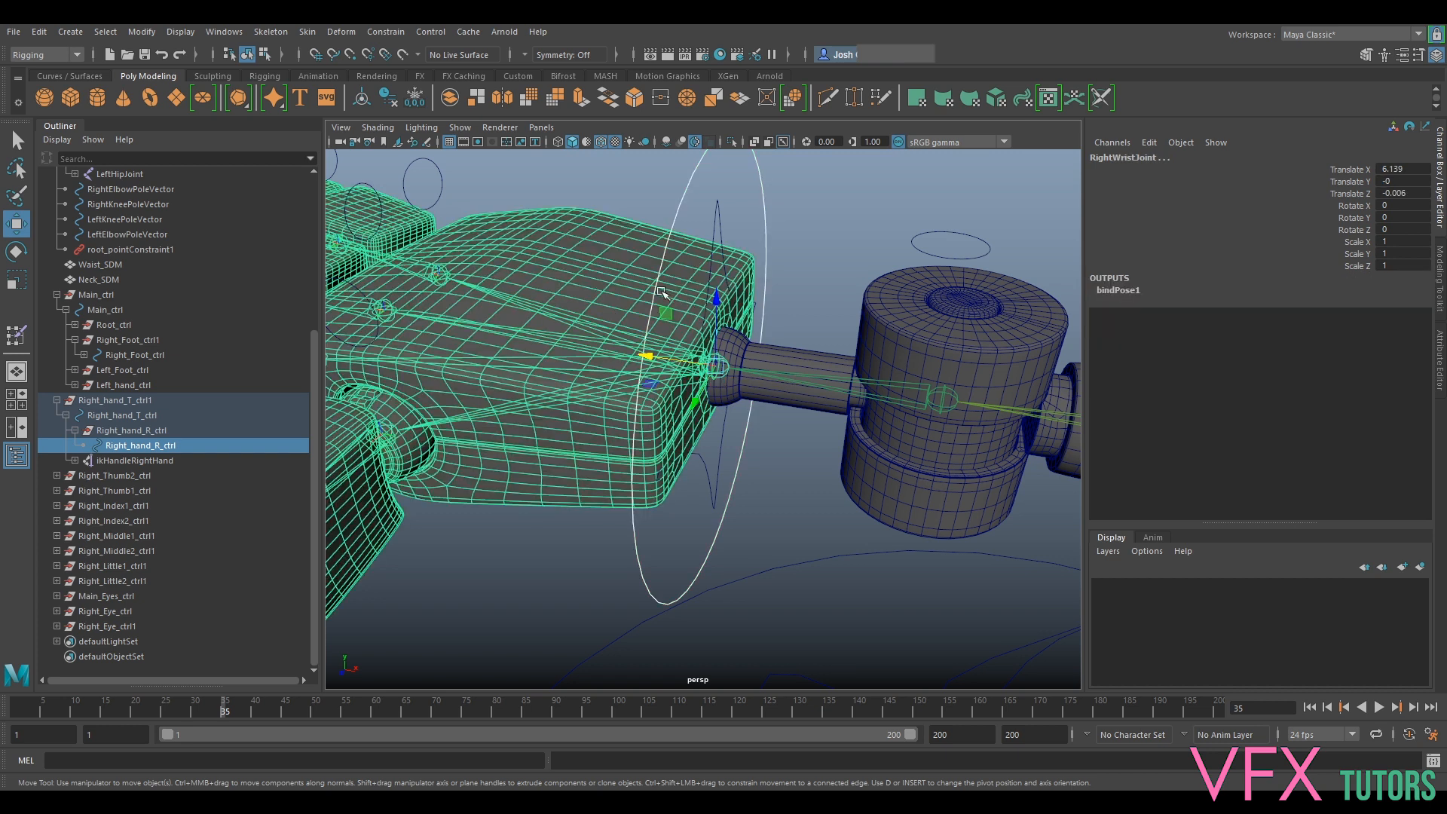
click(386, 32)
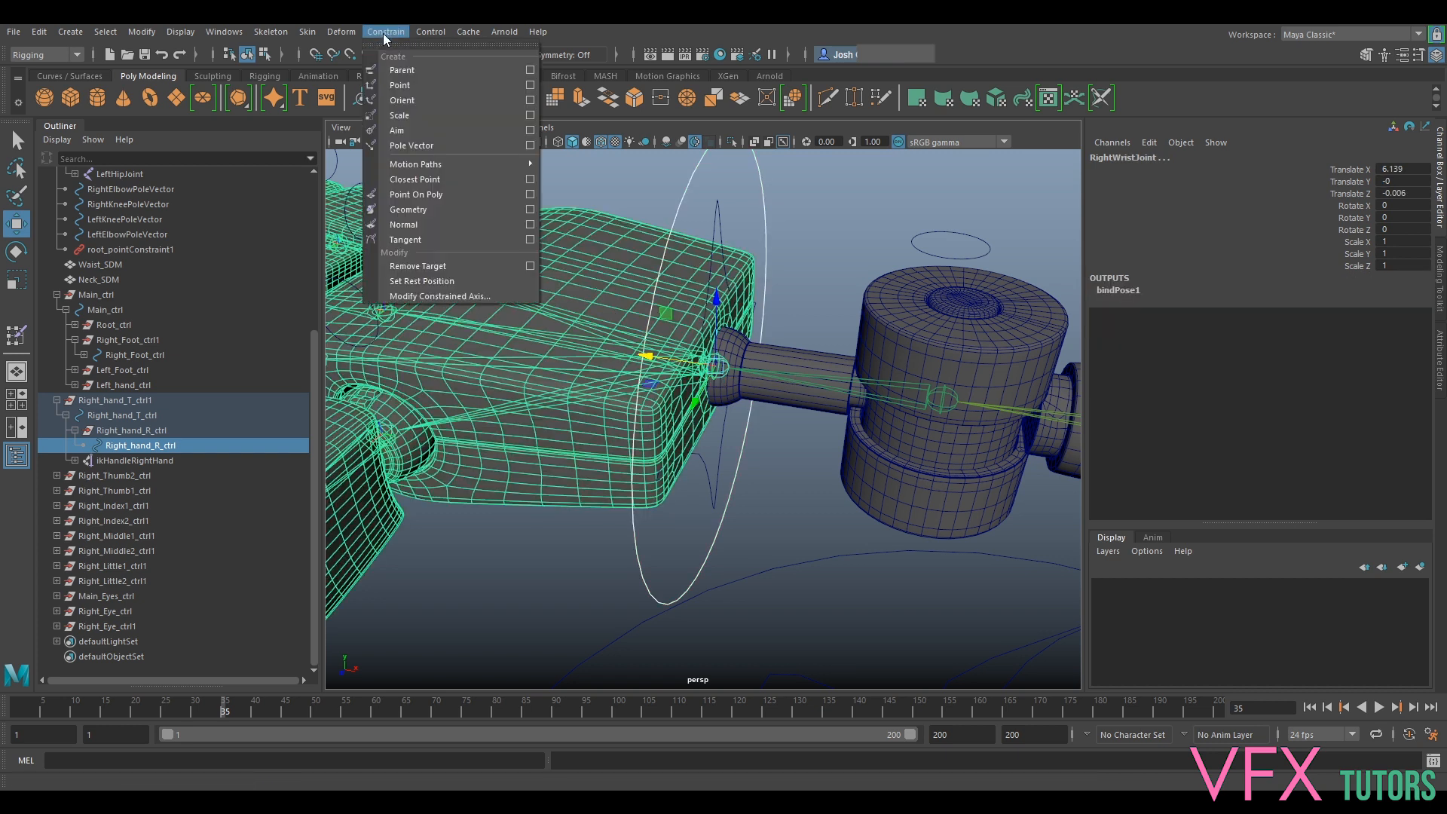
click(411, 94)
Try rotating Right_hand_R_ctrl slightly about Z to test the wrist, and undo the rotation
scroll(753, 226, down, 3)
click(727, 297)
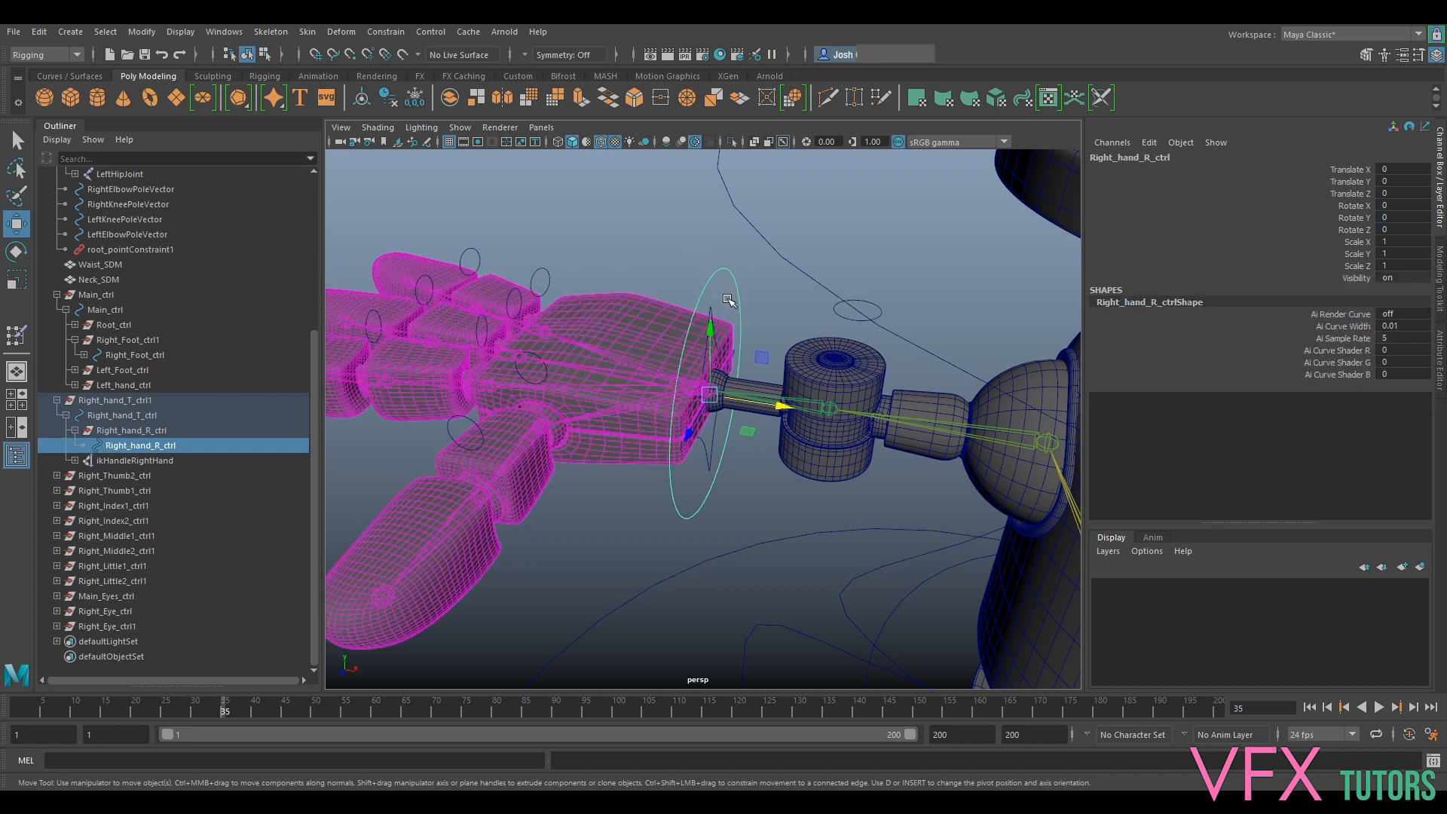
key(e)
drag(746, 361, 722, 345)
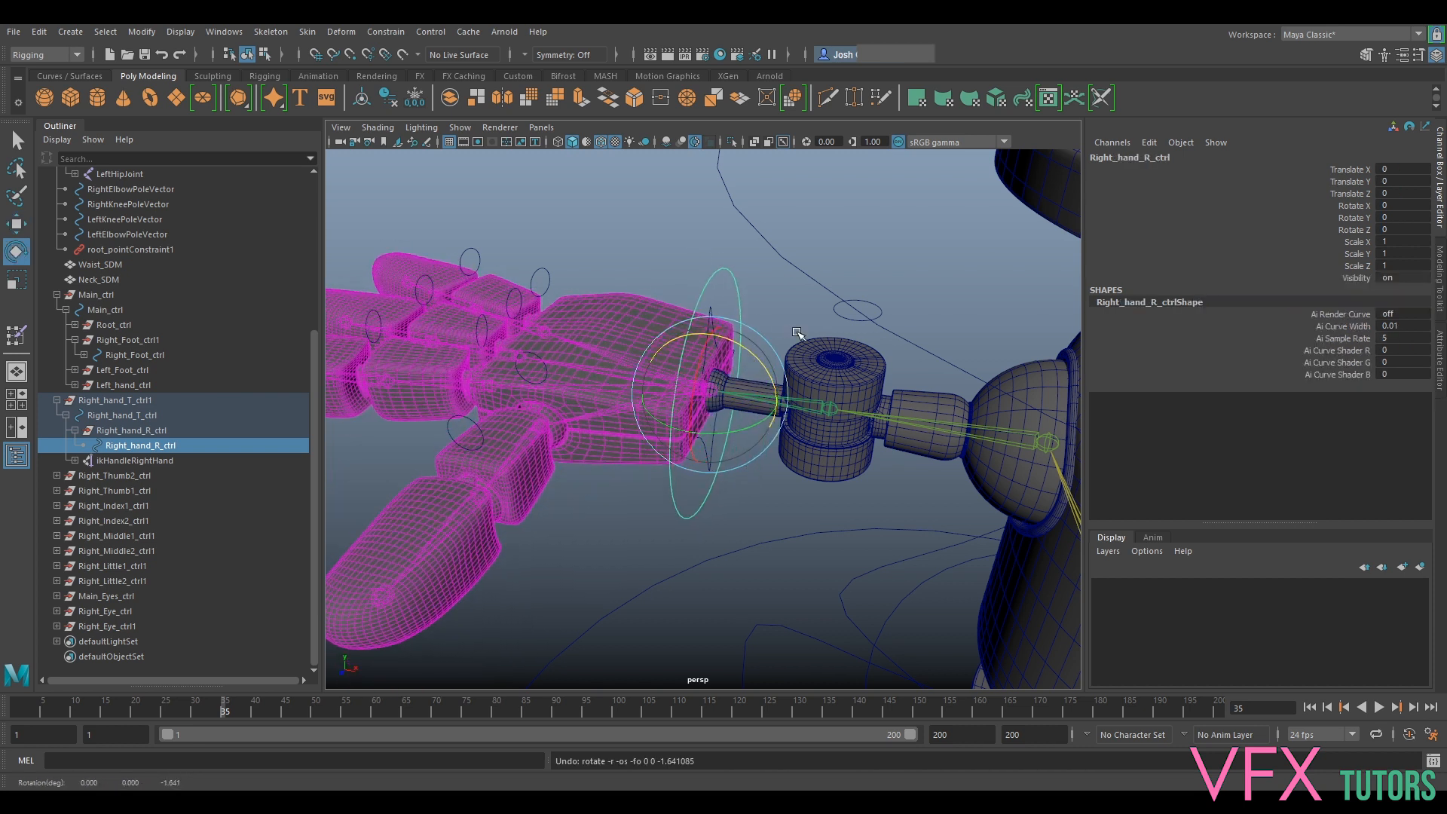
click(738, 363)
Move Right_hand_T_ctrl to about X 3.1, Y -4.9, Z 2.5 to test how the arm follows
click(711, 310)
key(w)
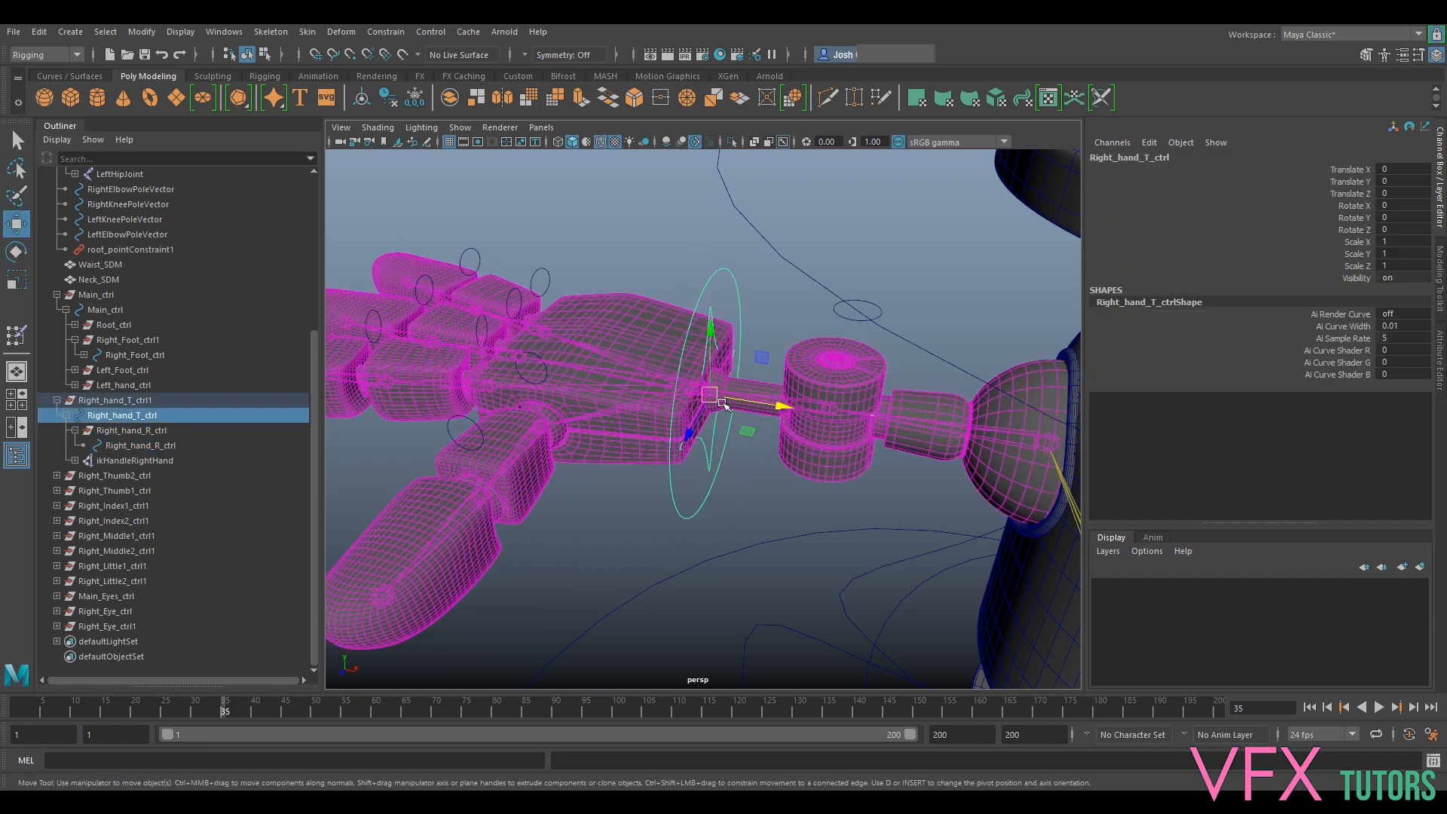
drag(708, 392, 760, 506)
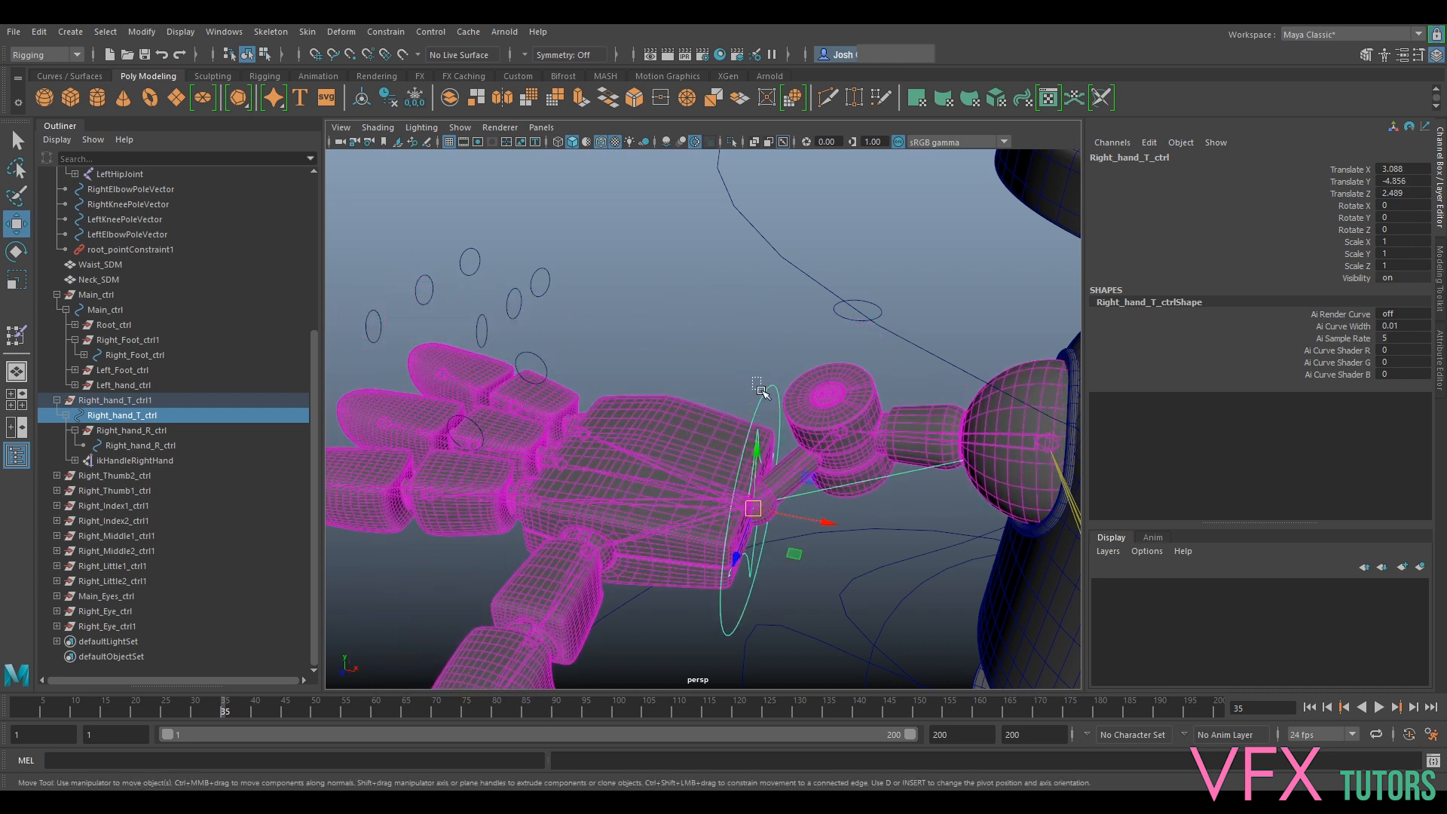
Rotate Right_hand_R_ctrl to about X 28.5, Y 43.4, Z 43.1 to test the wrist's rotation
click(753, 497)
key(e)
drag(777, 560, 824, 566)
drag(736, 464, 726, 500)
drag(789, 461, 772, 643)
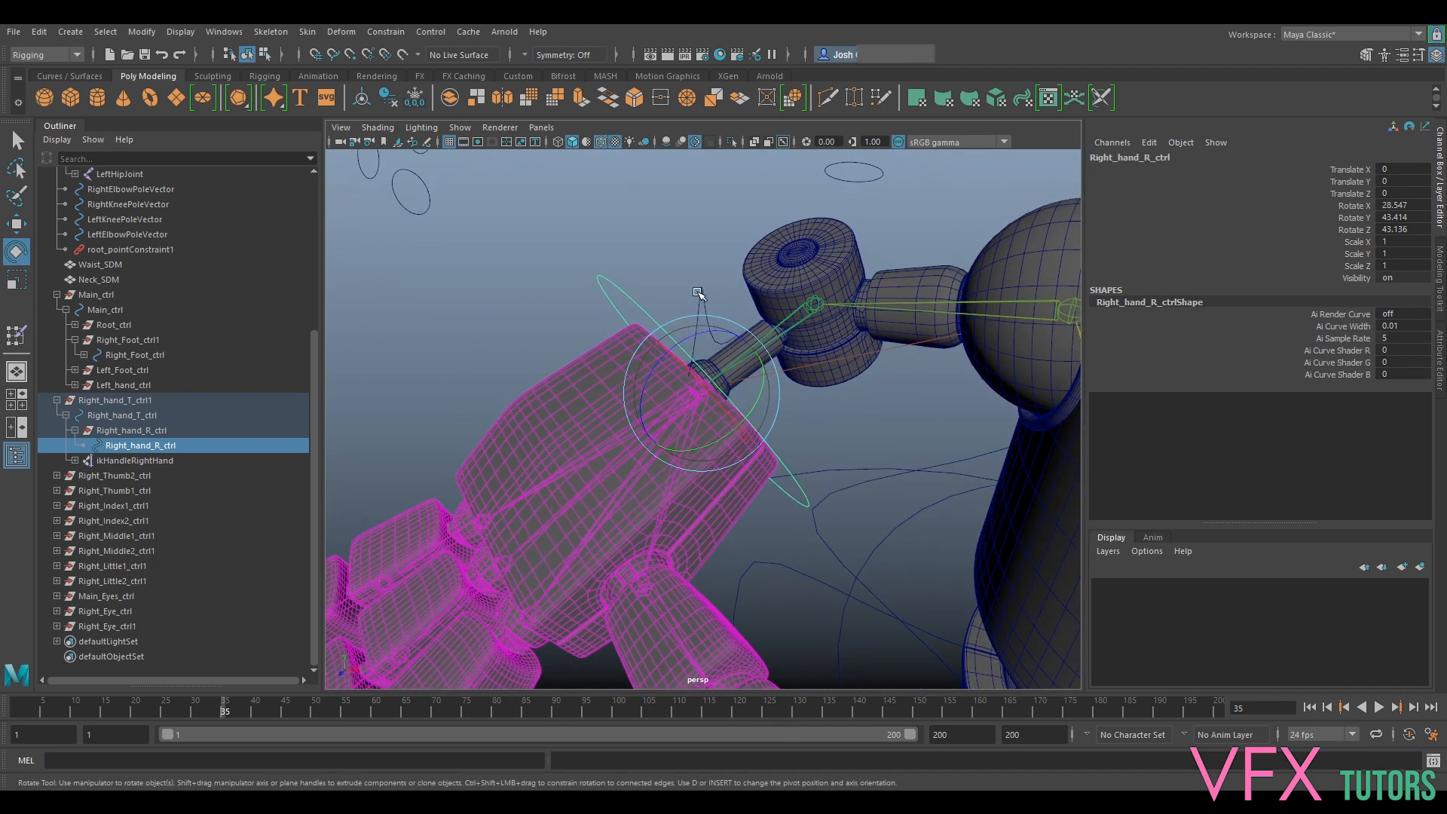
Try moving Right_hand_T_ctrl to about X 1.2, Y -2.3, Z 1.1 to test how the arm follows
click(736, 319)
key(w)
drag(688, 394, 752, 287)
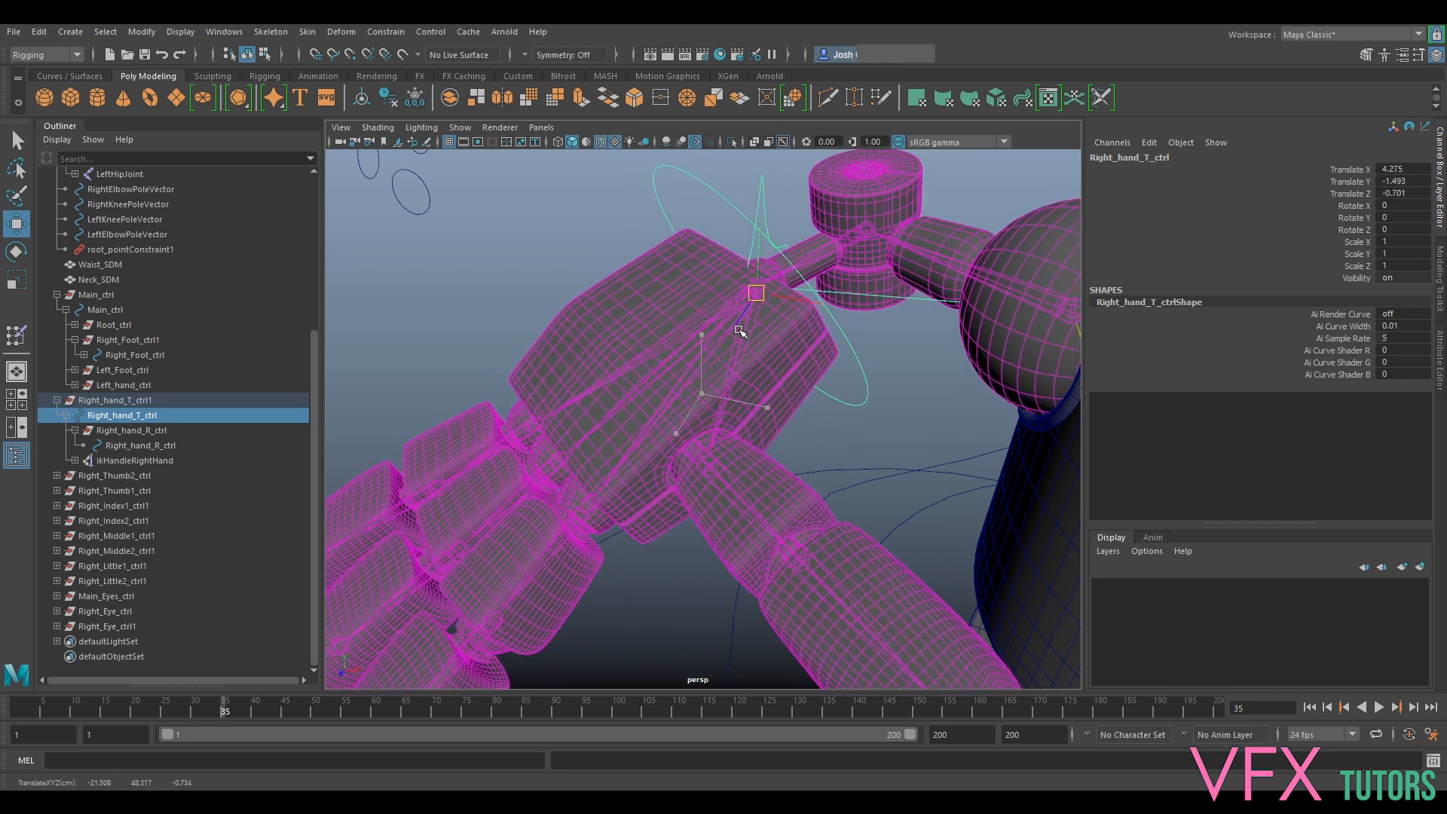
scroll(709, 377, down, 8)
scroll(708, 398, up, 5)
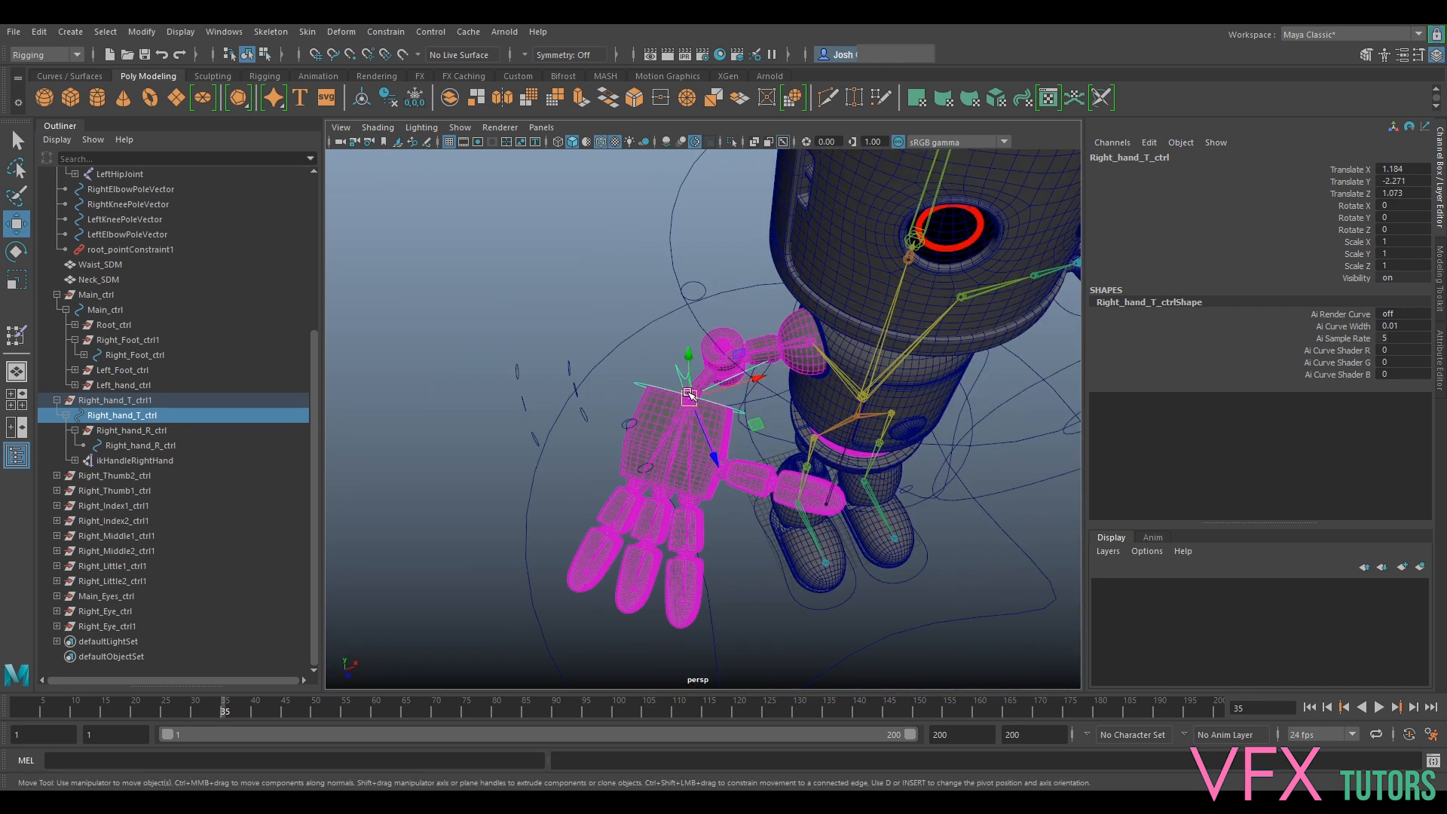
Try rotating Right_hand_T_ctrl to about -57 in Y, with small further moves and rotations, to test the hand
key(e)
drag(700, 419, 633, 447)
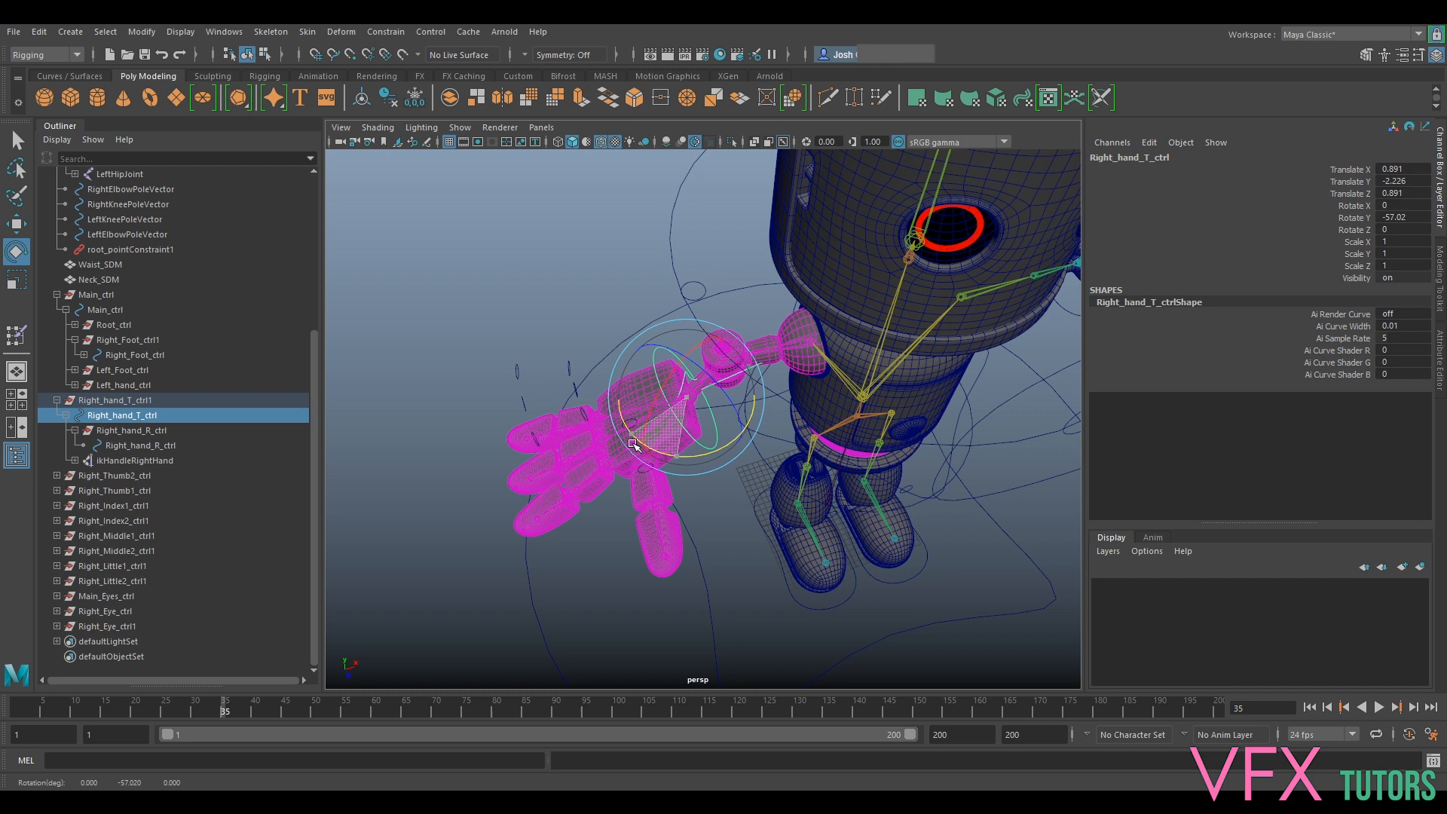
key(w)
drag(689, 404, 701, 413)
key(e)
drag(711, 476, 754, 414)
Undo all the test moves and rotations of Right_hand_T_ctrl and Right_hand_R_ctrl to restore the rest pose
key(ctrl+z)
key(ctrl+z)
key(ctrl+z)
key(ctrl+z)
key(ctrl+z)
key(ctrl+z)
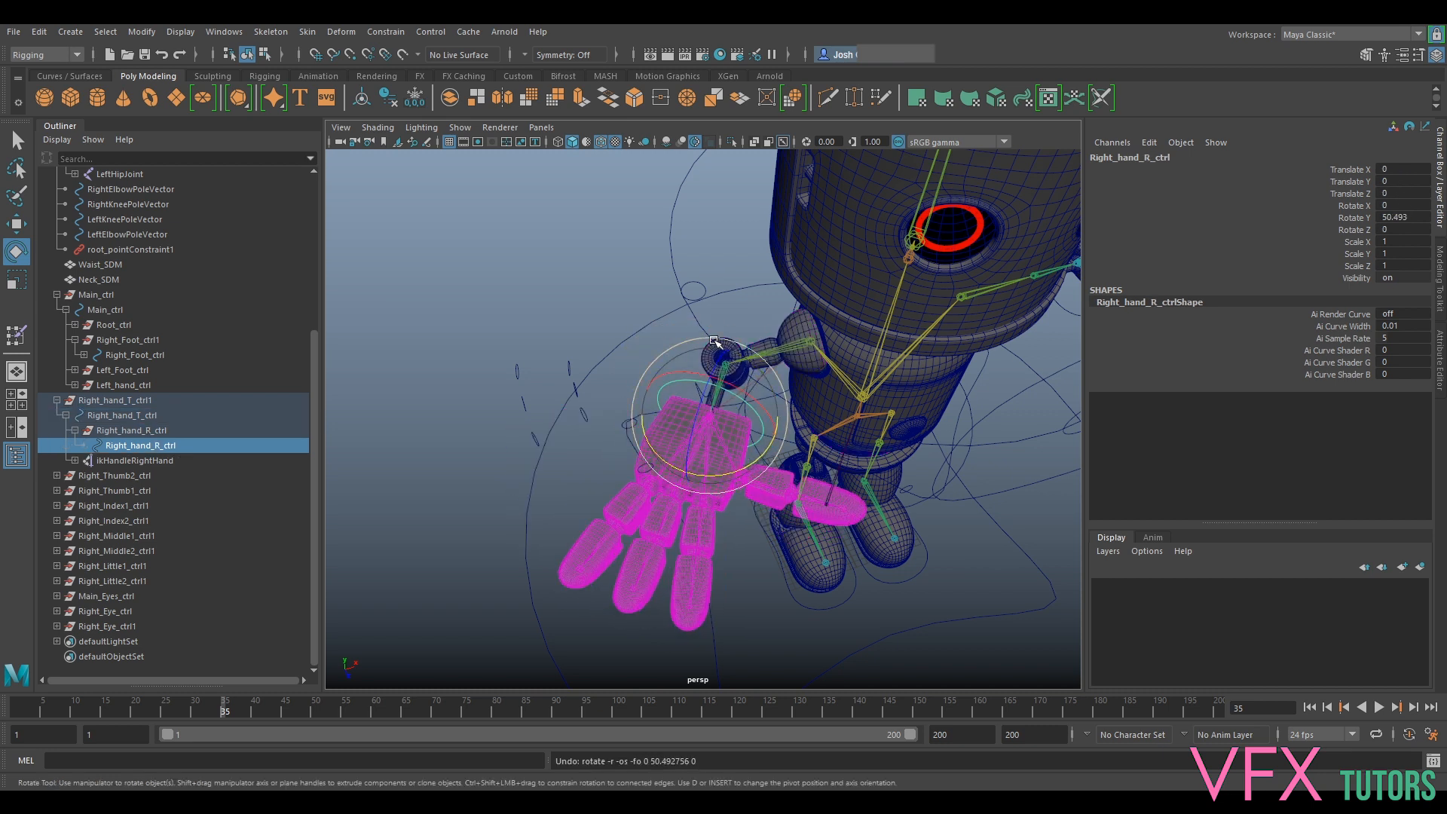
key(ctrl+z)
key(ctrl+z)
key(ctrl+z)
Try rotating the right hand slightly with its wrist control, and undo the rotation
scroll(701, 369, up, 6)
alt+drag(691, 379, 659, 349)
alt+middle_drag(660, 349, 679, 405)
alt+drag(678, 404, 684, 371)
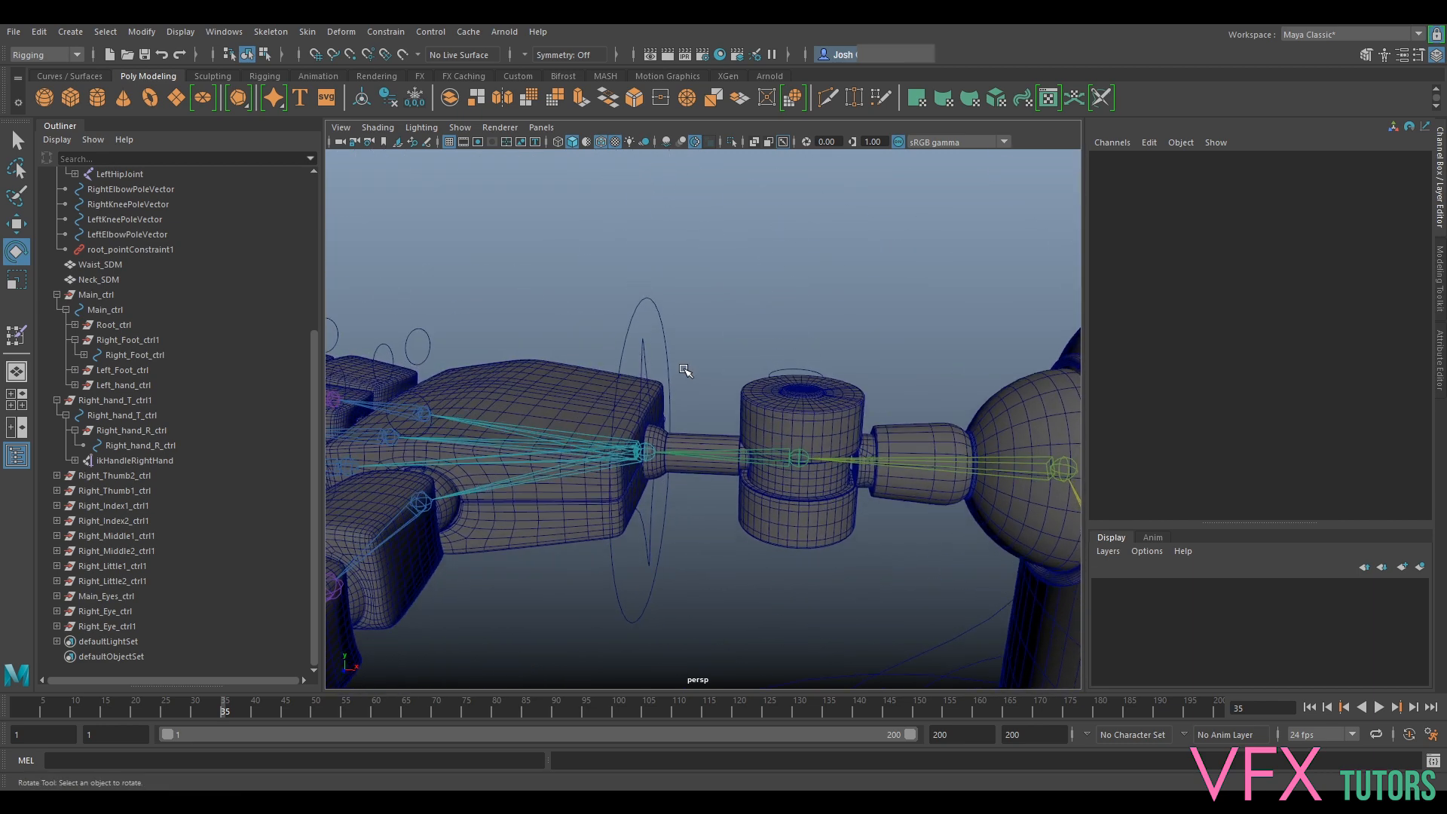
click(669, 478)
mouse_move(668, 478)
mouse_down()
mouse_move(646, 485)
mouse_move(679, 487)
mouse_move(636, 478)
mouse_move(694, 495)
mouse_move(656, 491)
mouse_move(688, 479)
mouse_move(711, 501)
mouse_move(646, 484)
mouse_up()
click(646, 352)
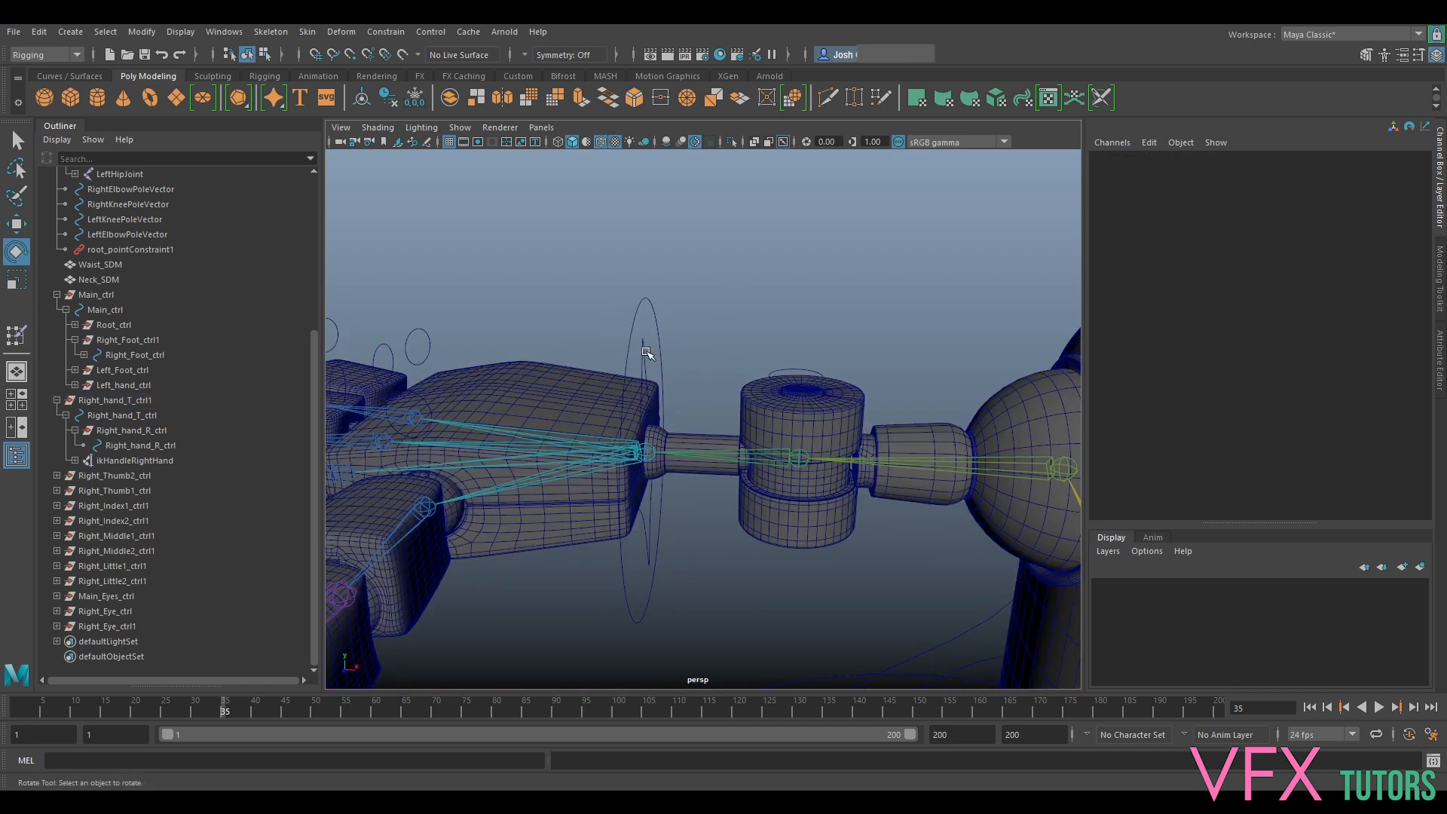
key(ctrl+z)
key(ctrl+z)
key(ctrl+z)
Try rotating Right_hand_T_ctrl freely on all axes to compare it with Right_hand_R_ctrl, and undo the rotations
click(711, 326)
alt+drag(711, 327, 652, 365)
click(667, 383)
mouse_move(667, 482)
mouse_down()
mouse_move(676, 509)
mouse_move(701, 485)
mouse_move(653, 482)
mouse_up()
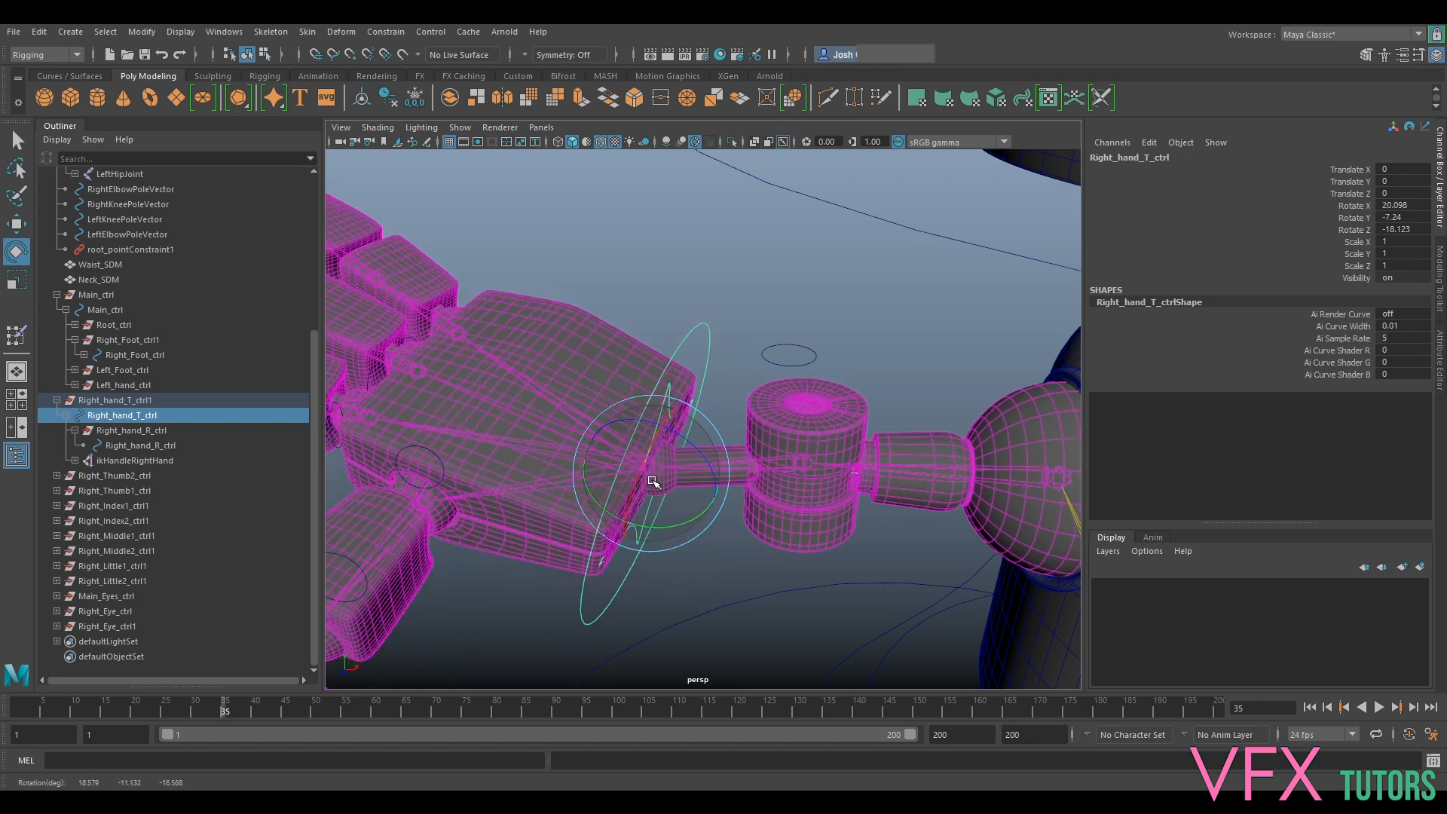
key(ctrl+z)
key(ctrl+z)
key(ctrl+z)
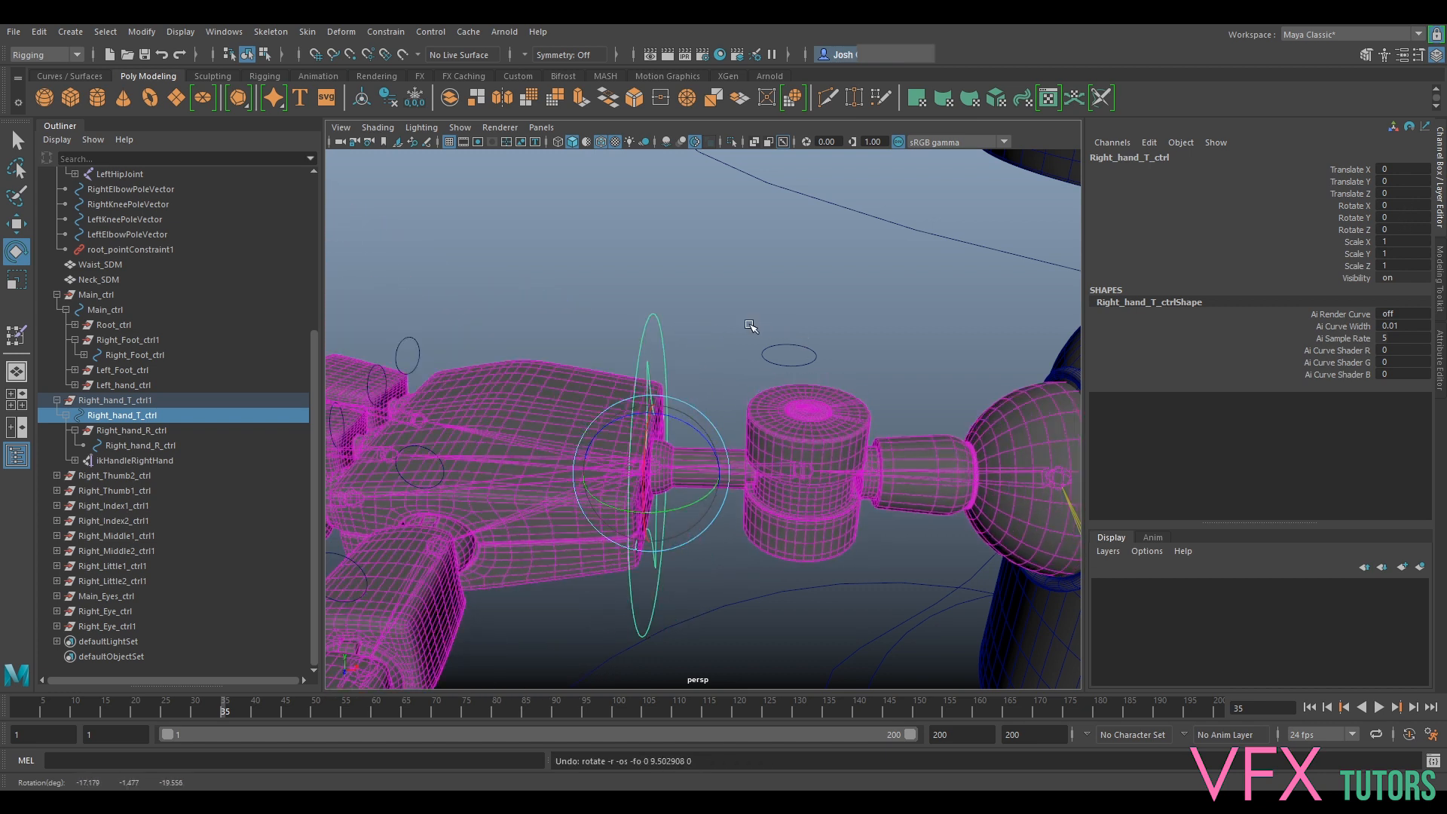
scroll(750, 325, down, 4)
key(ctrl+z)
click(673, 365)
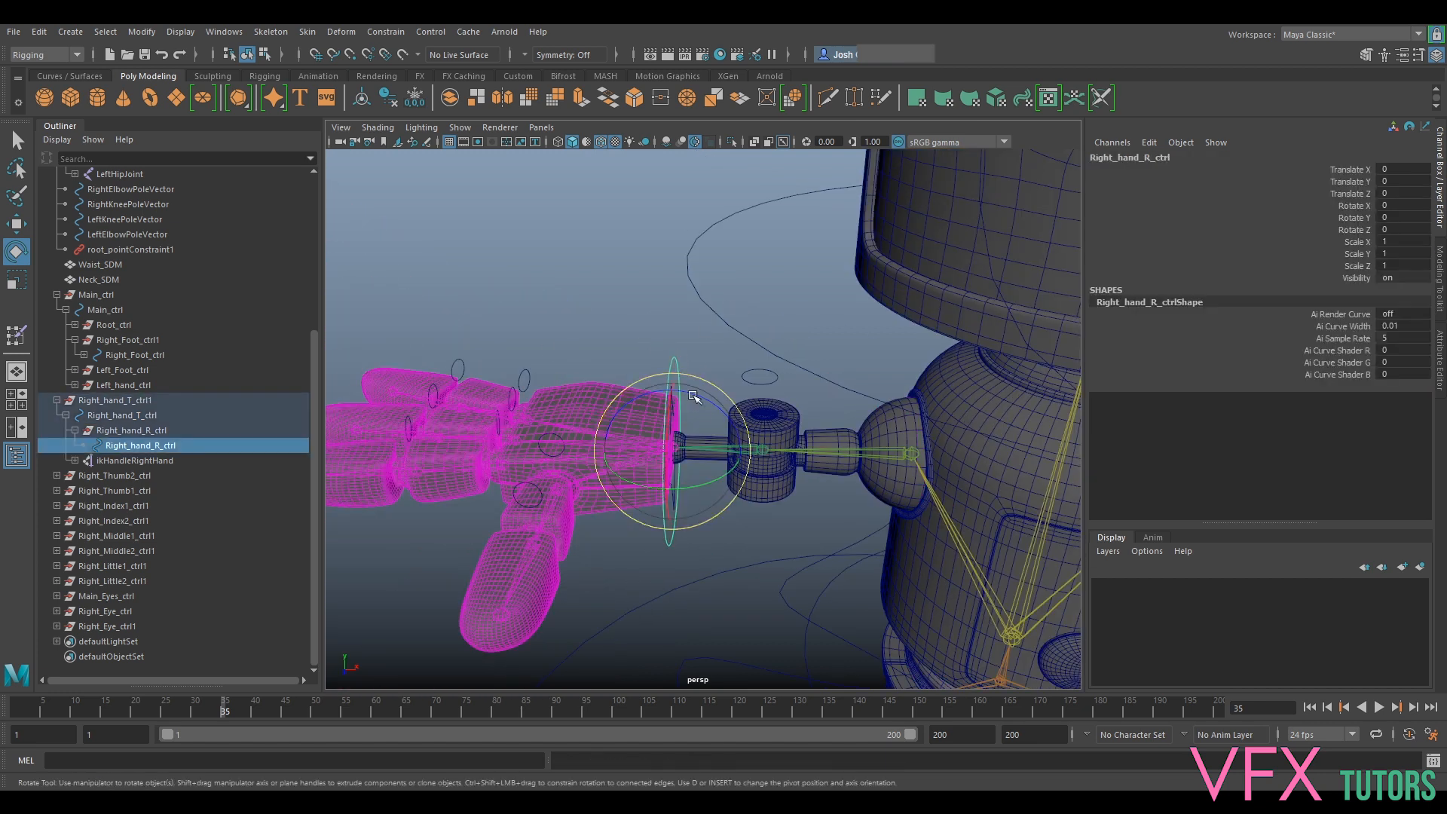
key(ctrl+z)
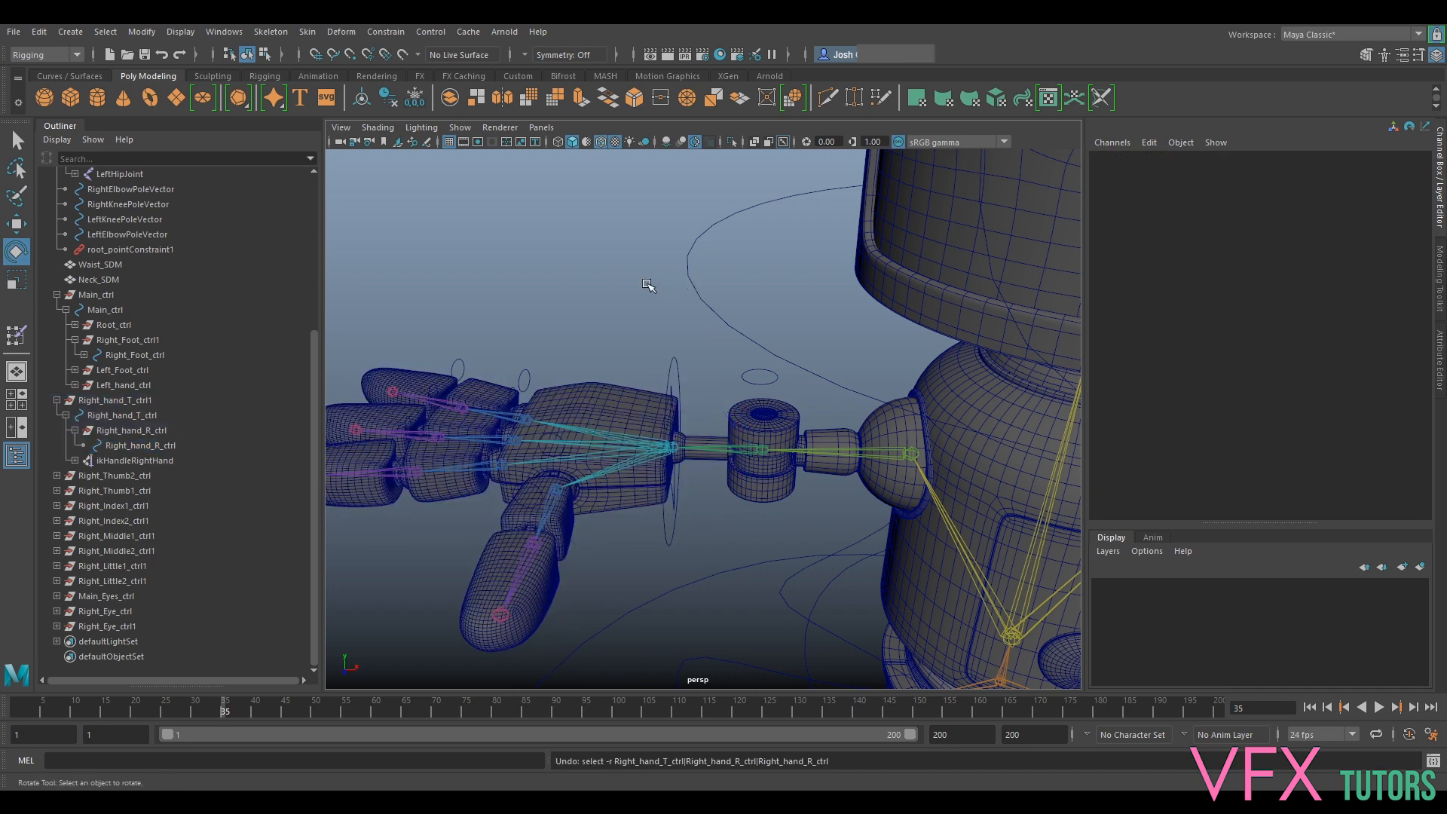
Examine the right hand's thumb and finger controls and the Right_Thumb2_ctrl group from several angles
alt+drag(613, 342, 732, 429)
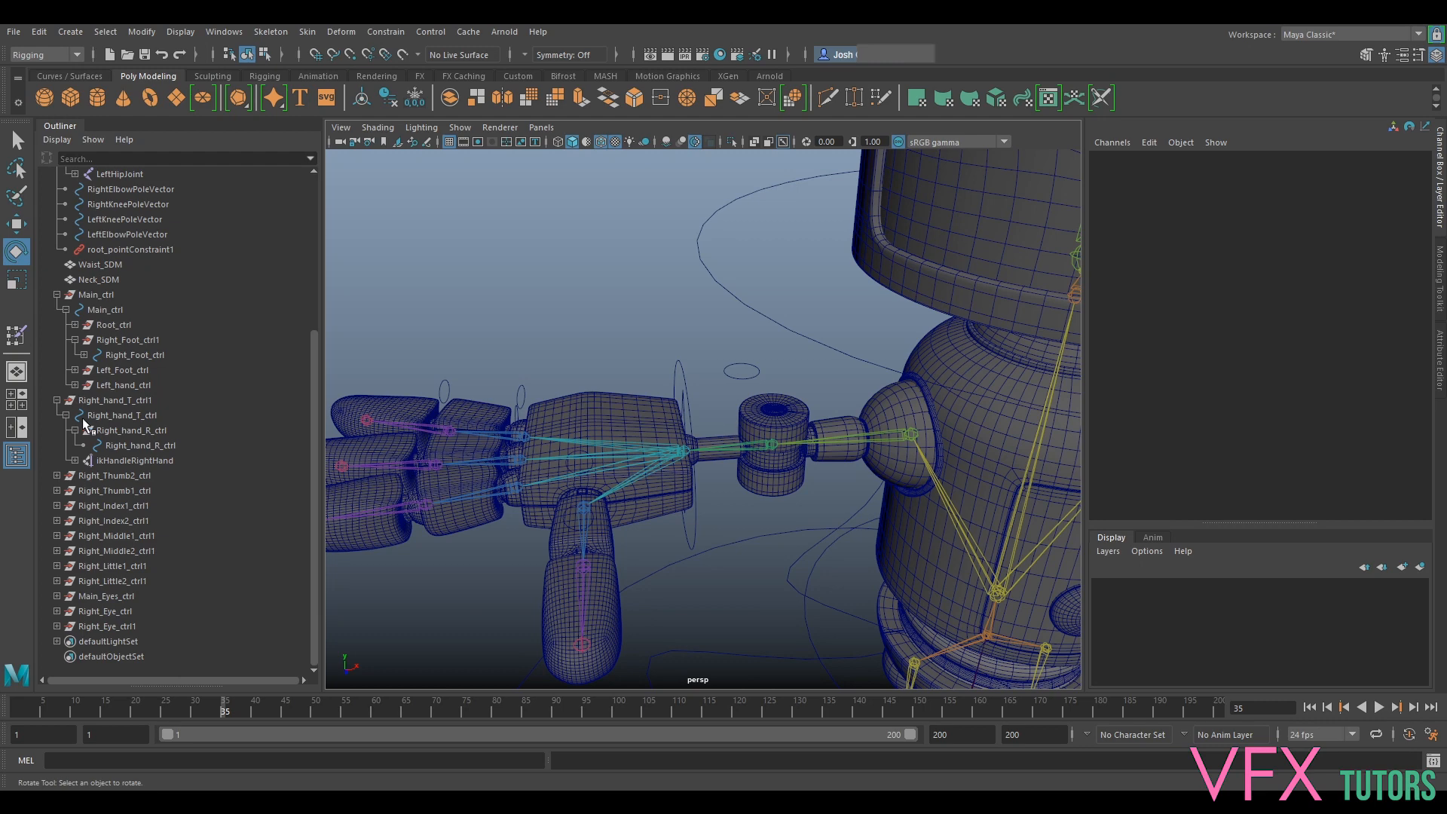
alt+middle_drag(779, 391, 452, 397)
scroll(556, 394, down, 4)
mouse_move(931, 435)
alt+mouse_down()
mouse_move(888, 423)
mouse_move(921, 424)
alt+mouse_up()
alt+middle_drag(447, 428, 693, 432)
scroll(693, 432, up, 4)
alt+drag(692, 430, 610, 429)
alt+middle_drag(611, 430, 695, 445)
scroll(695, 444, up, 5)
alt+drag(840, 372, 579, 460)
scroll(579, 460, down, 3)
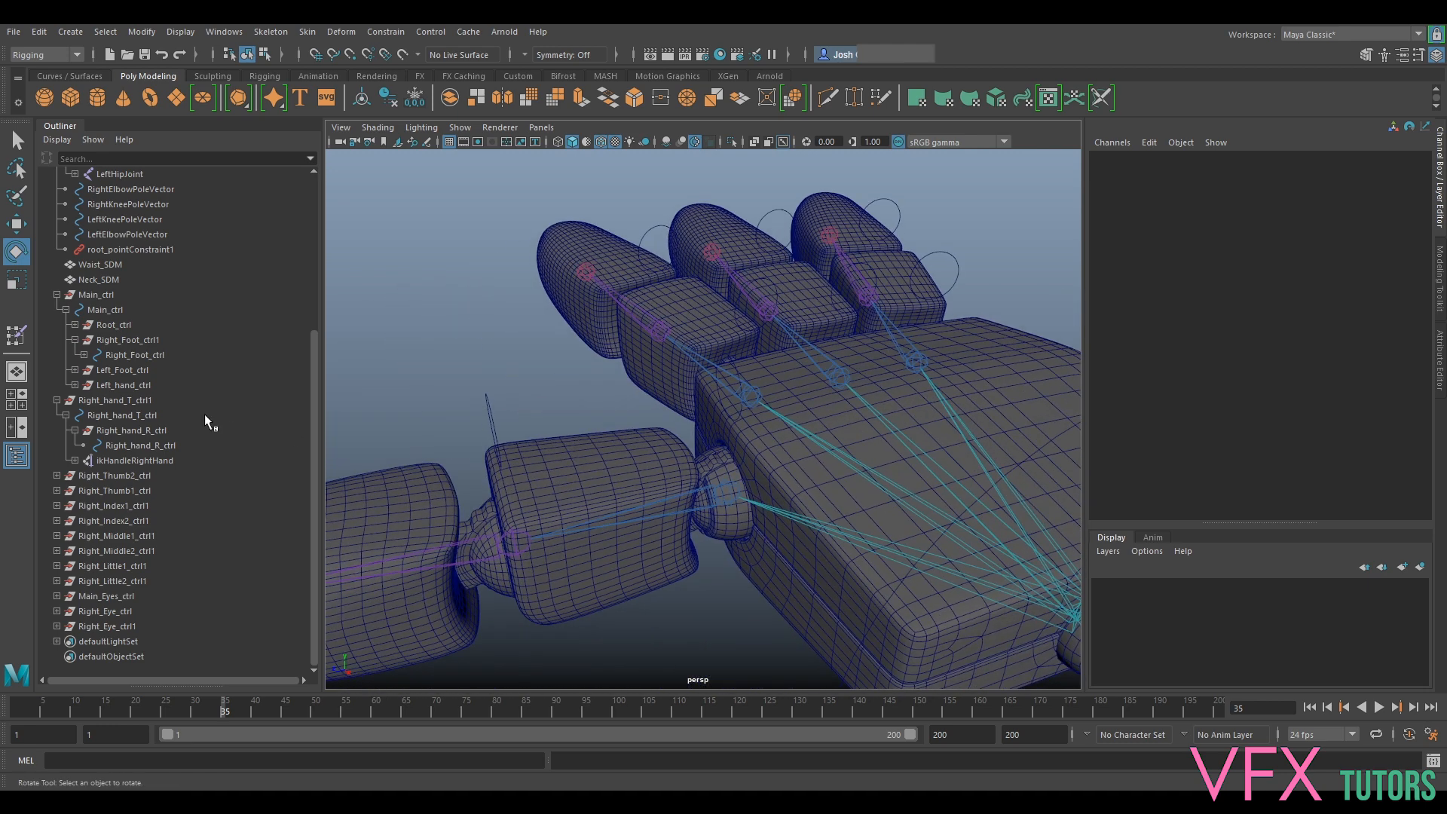
click(113, 476)
alt+drag(420, 474, 808, 410)
alt+middle_drag(807, 411, 610, 440)
scroll(611, 439, up, 3)
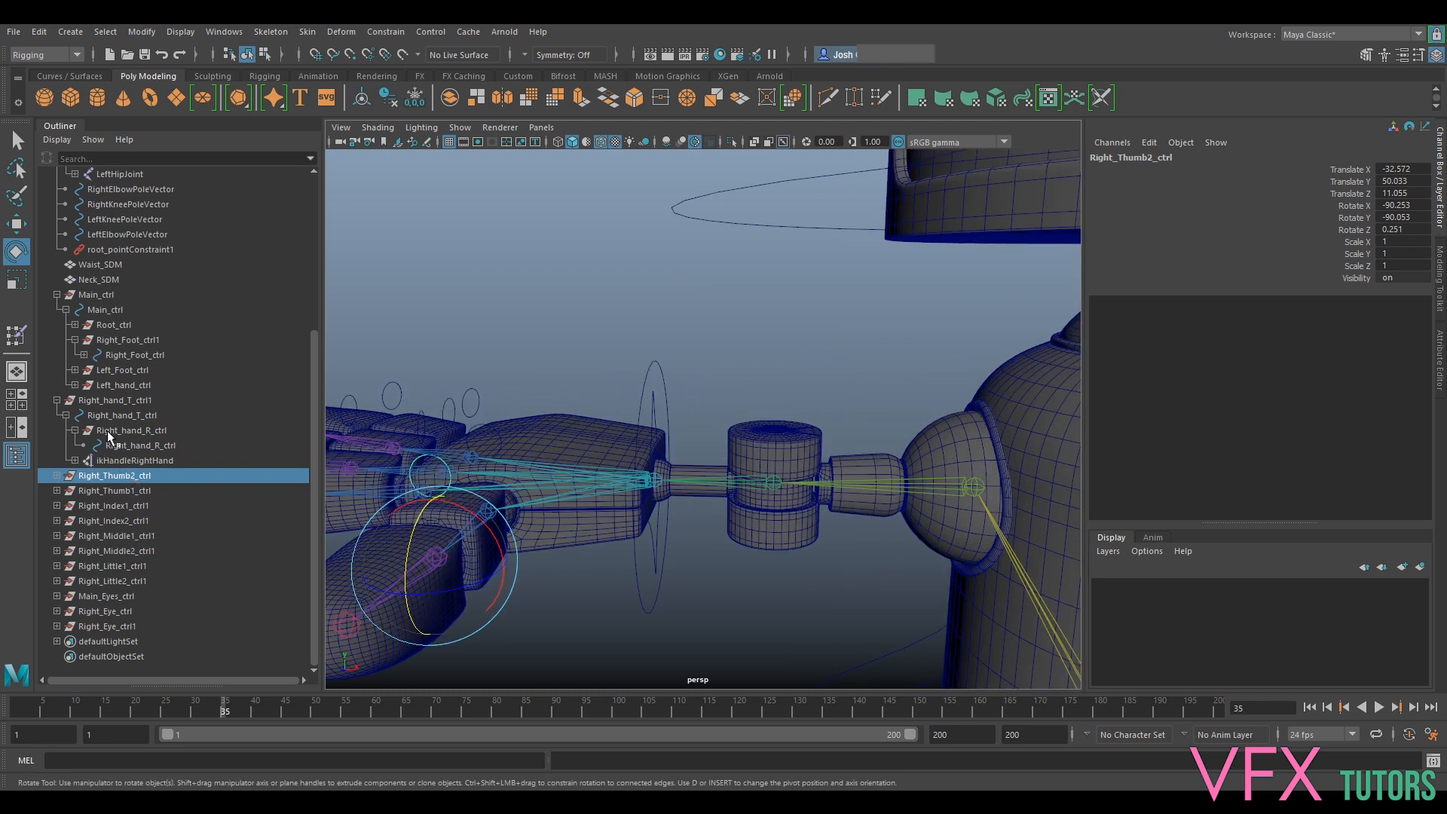
Parent the eight right thumb and finger control groups, from Right_Thumb2_ctrl to Right_Little2_ctrl1, under Right_hand_T_ctrl
click(74, 431)
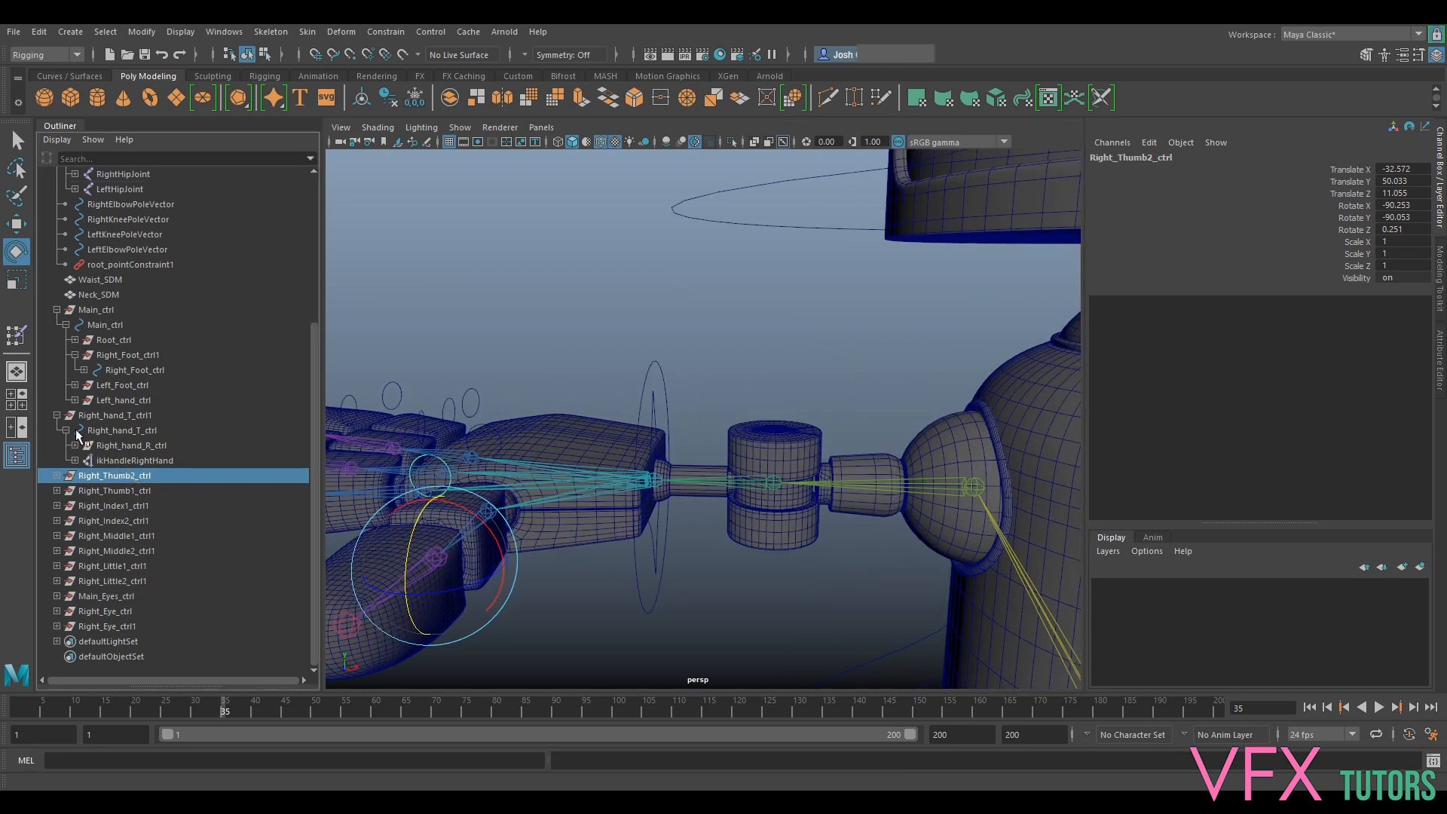
mouse_move(646, 391)
alt+mouse_down()
mouse_move(736, 342)
mouse_move(640, 380)
alt+mouse_up()
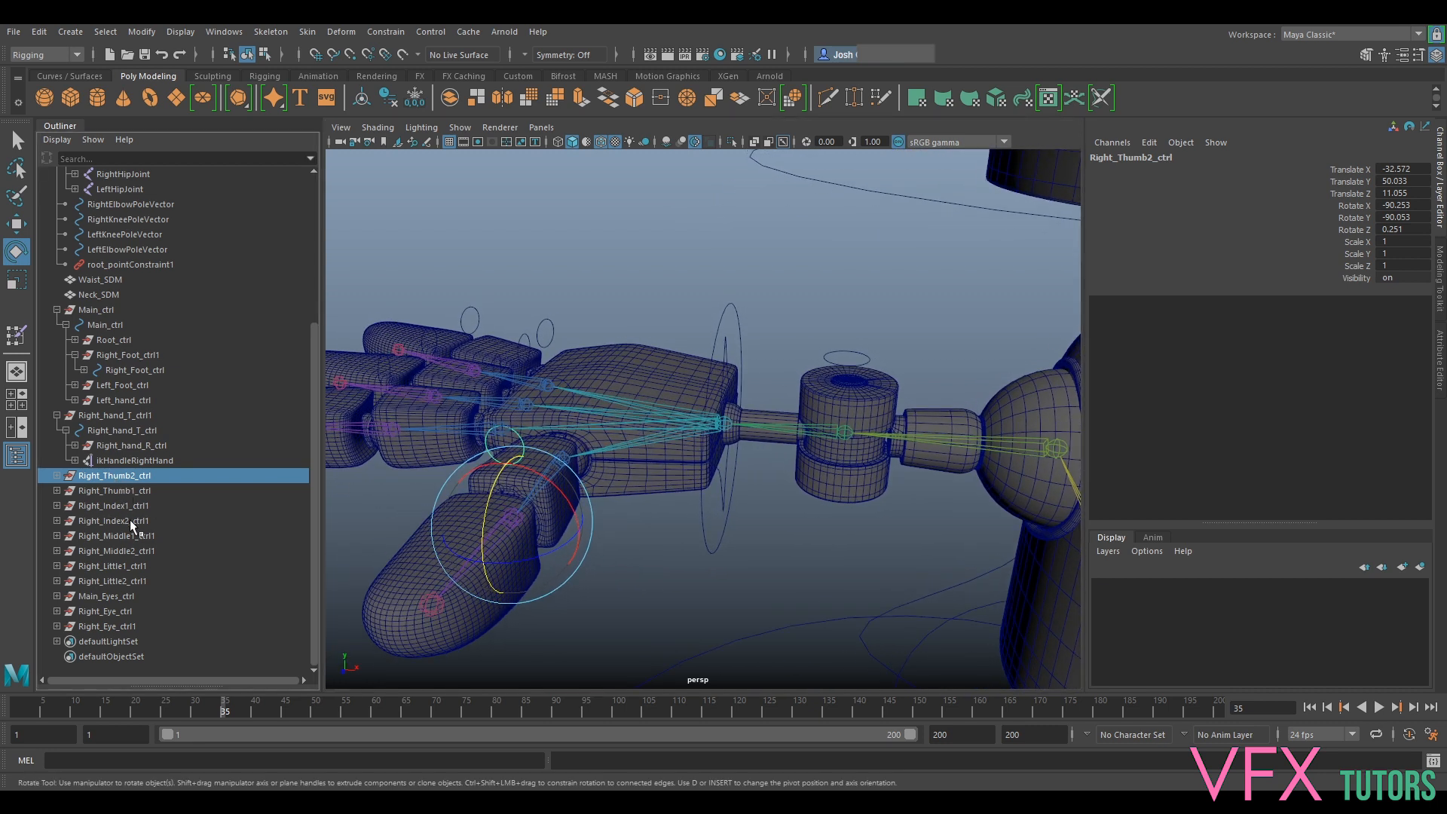
click(110, 448)
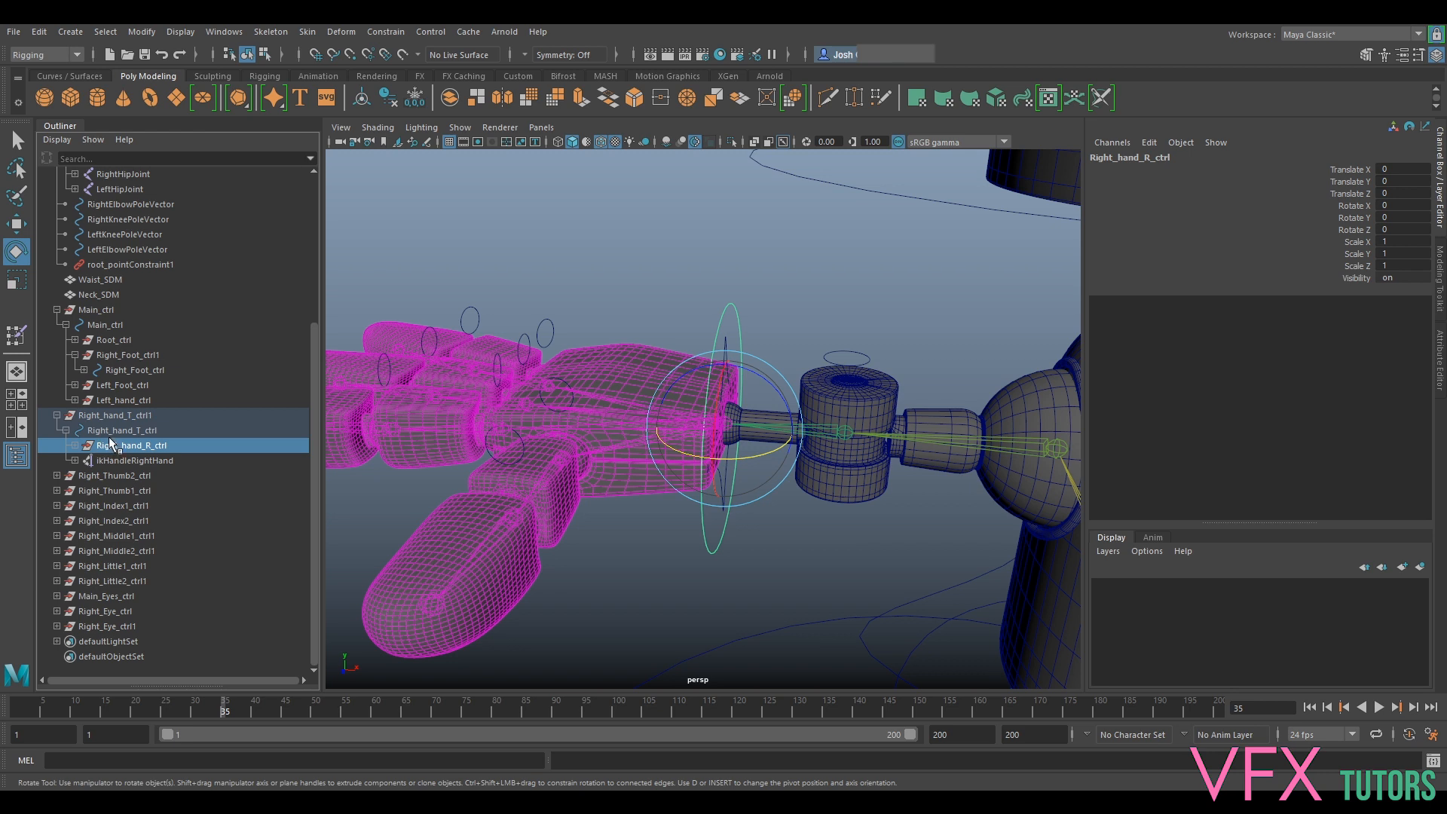
click(116, 432)
drag(130, 476, 115, 582)
drag(115, 487, 119, 433)
Try rotating Right_hand_R_ctrl by about -8.8 in Z to check whether the finger controls follow, and undo it
click(120, 430)
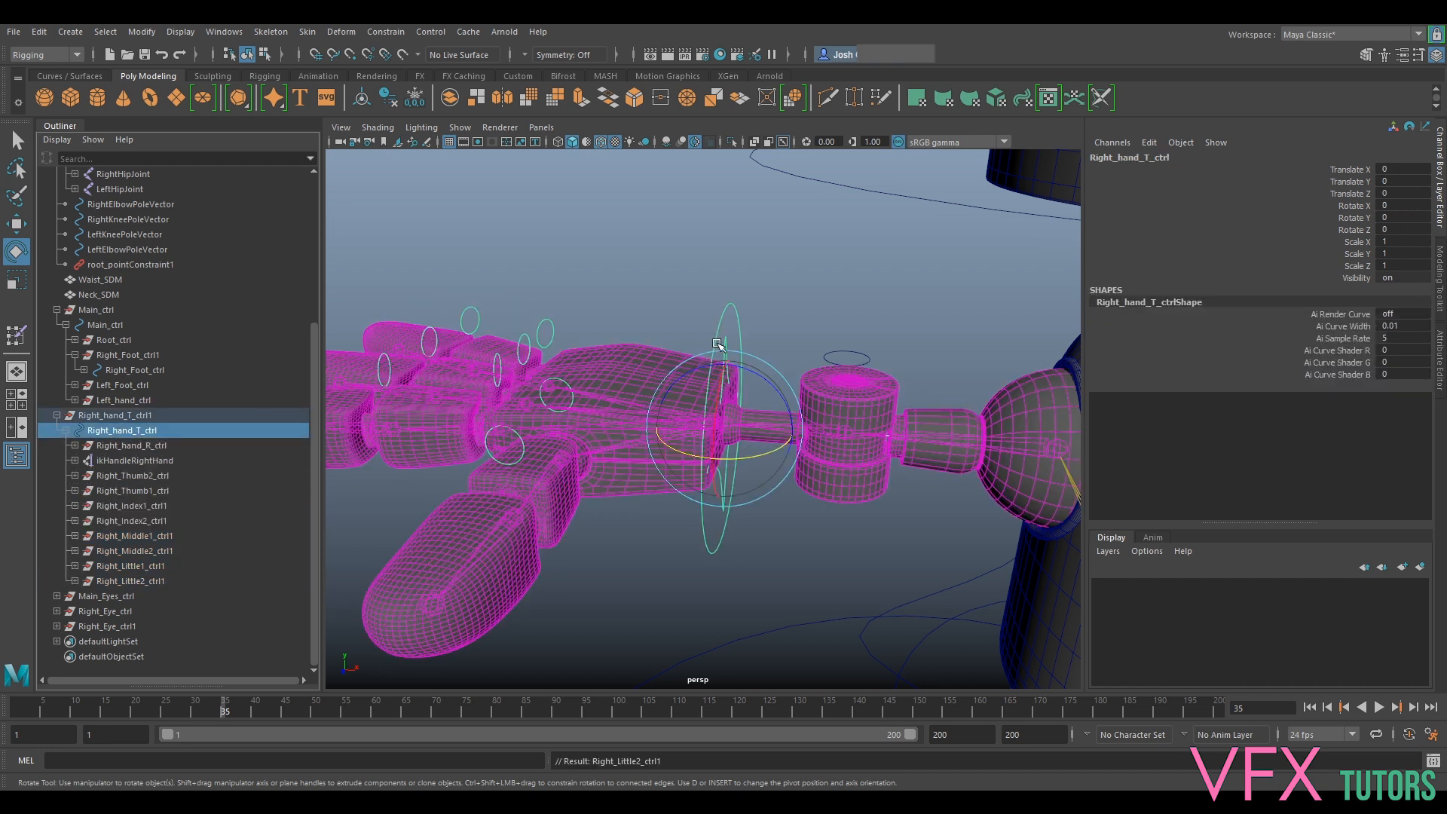
drag(753, 369, 792, 453)
click(735, 305)
click(735, 305)
key(ctrl+z)
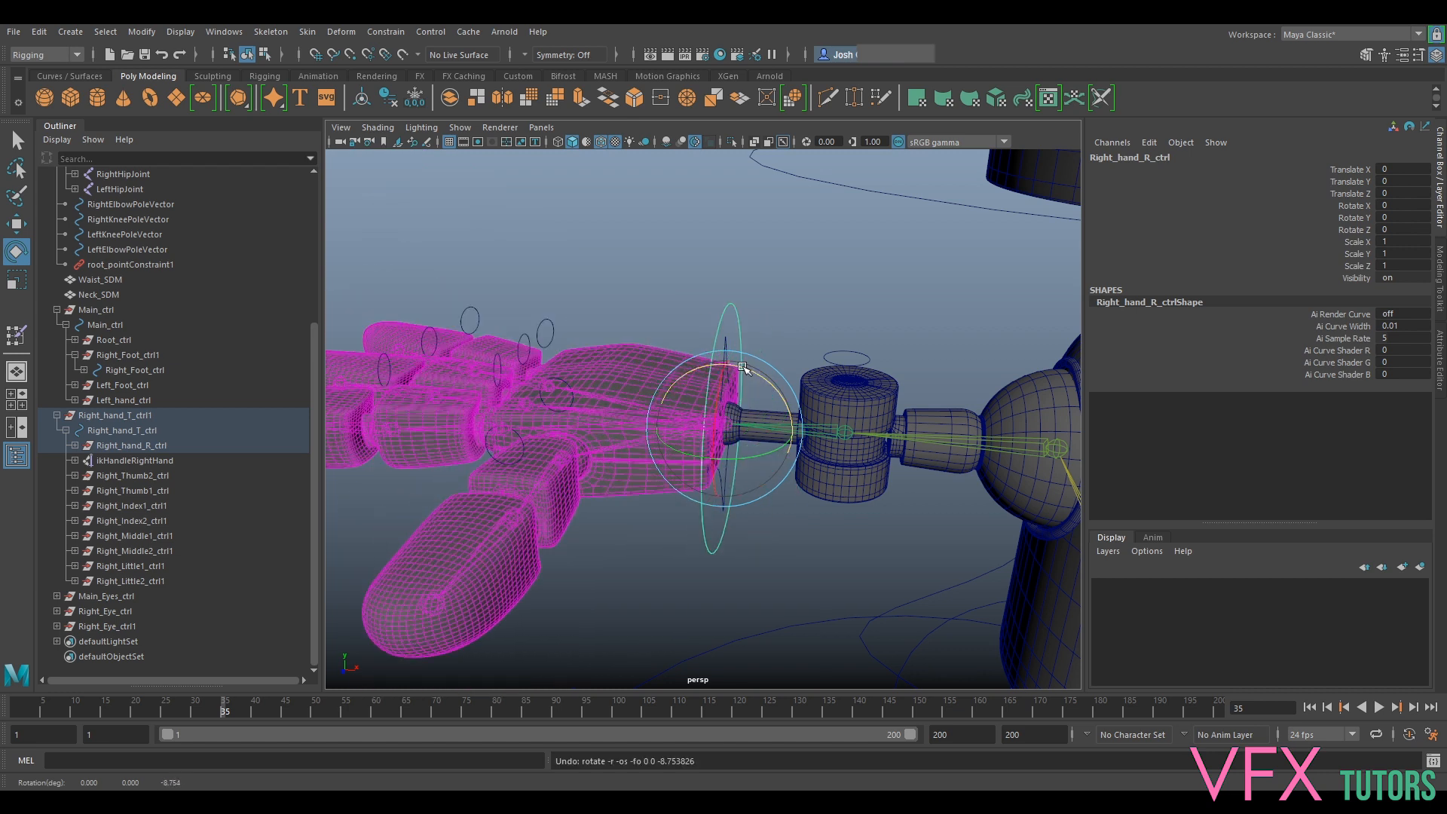
Try rotating Right_hand_T_ctrl by about -0.6 in Y to check the finger controls, and undo it
click(735, 346)
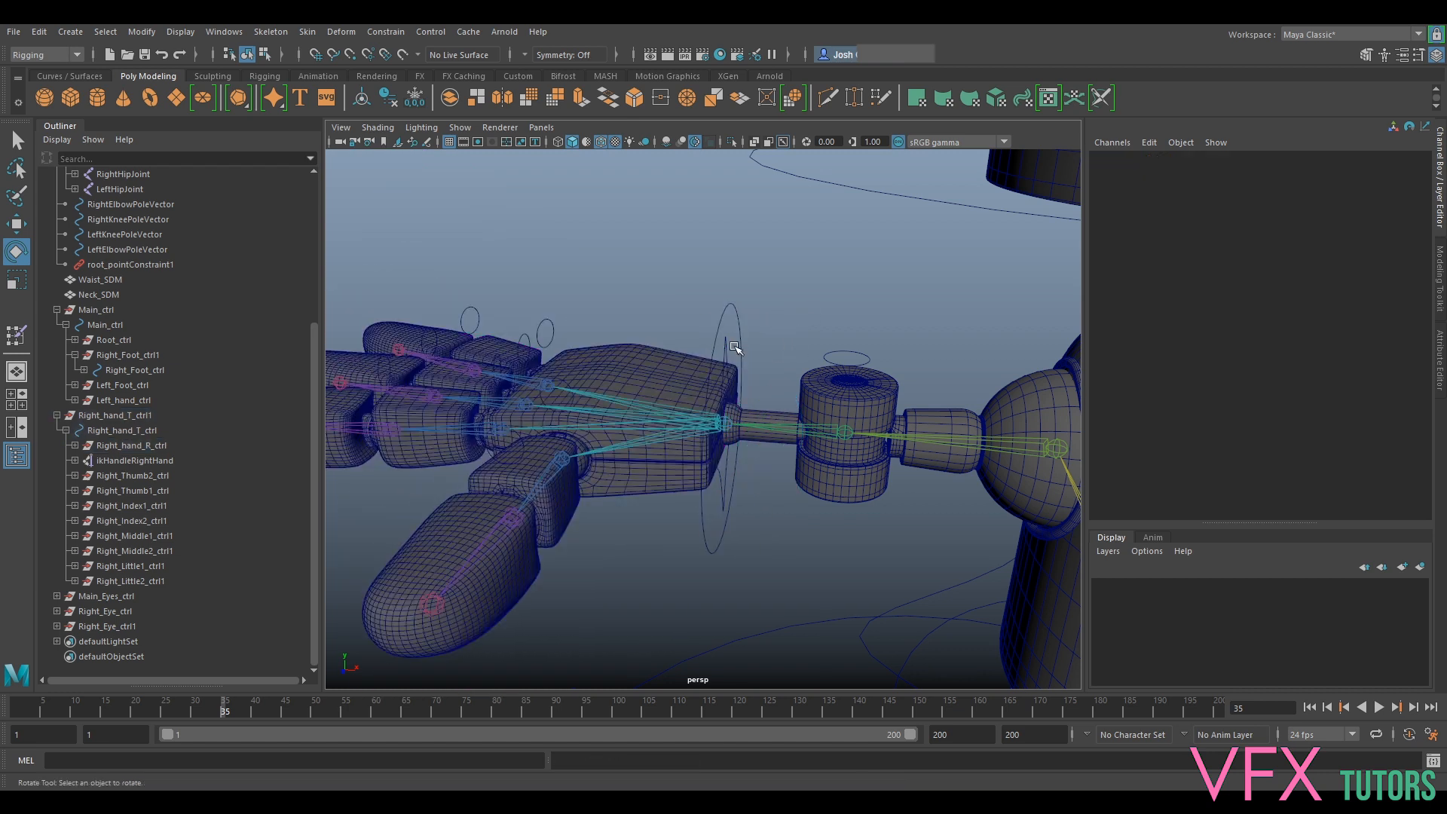
click(730, 347)
mouse_move(725, 456)
mouse_down()
mouse_move(762, 463)
mouse_move(738, 441)
mouse_move(750, 461)
mouse_up()
key(ctrl+z)
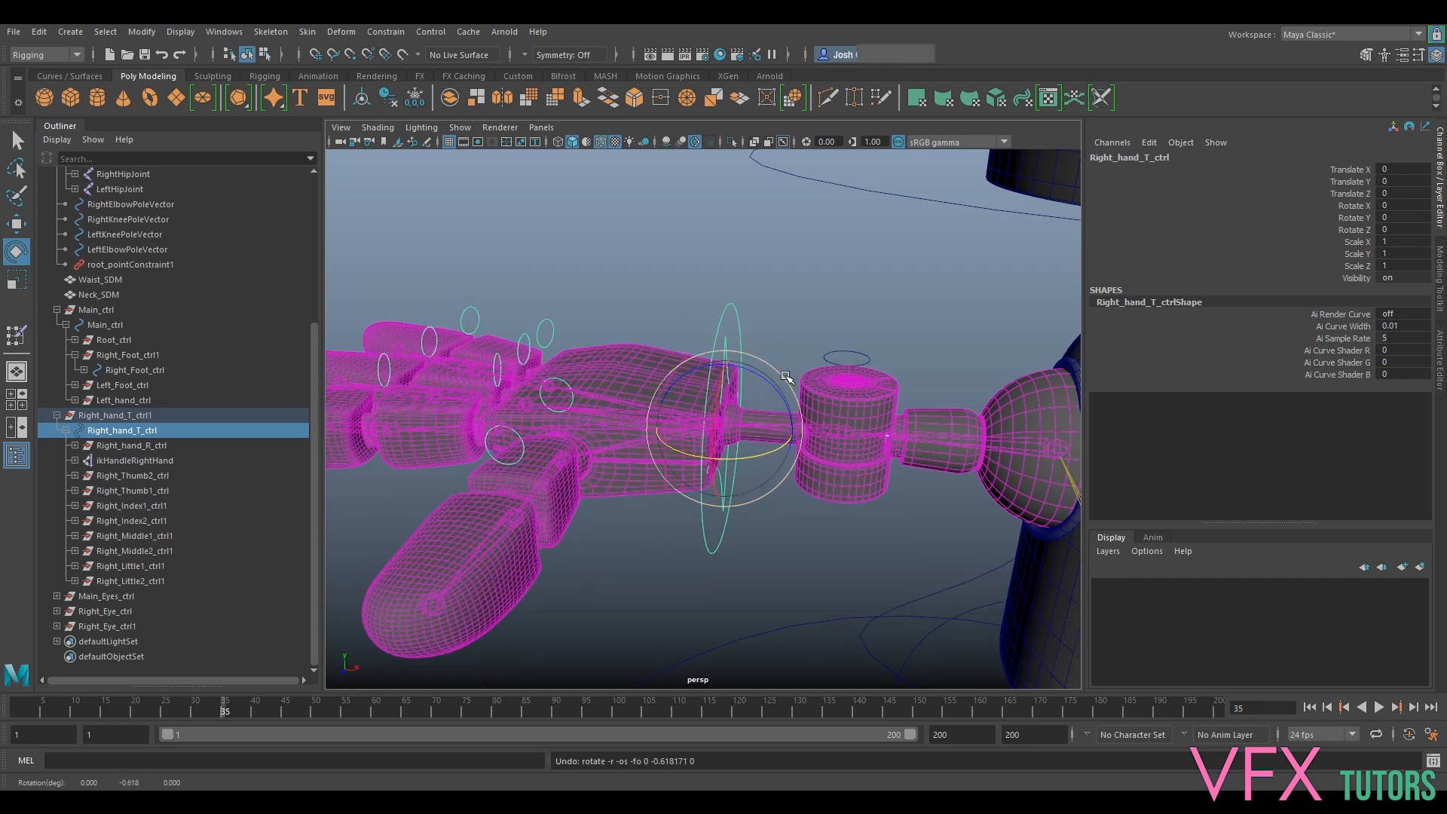
click(801, 335)
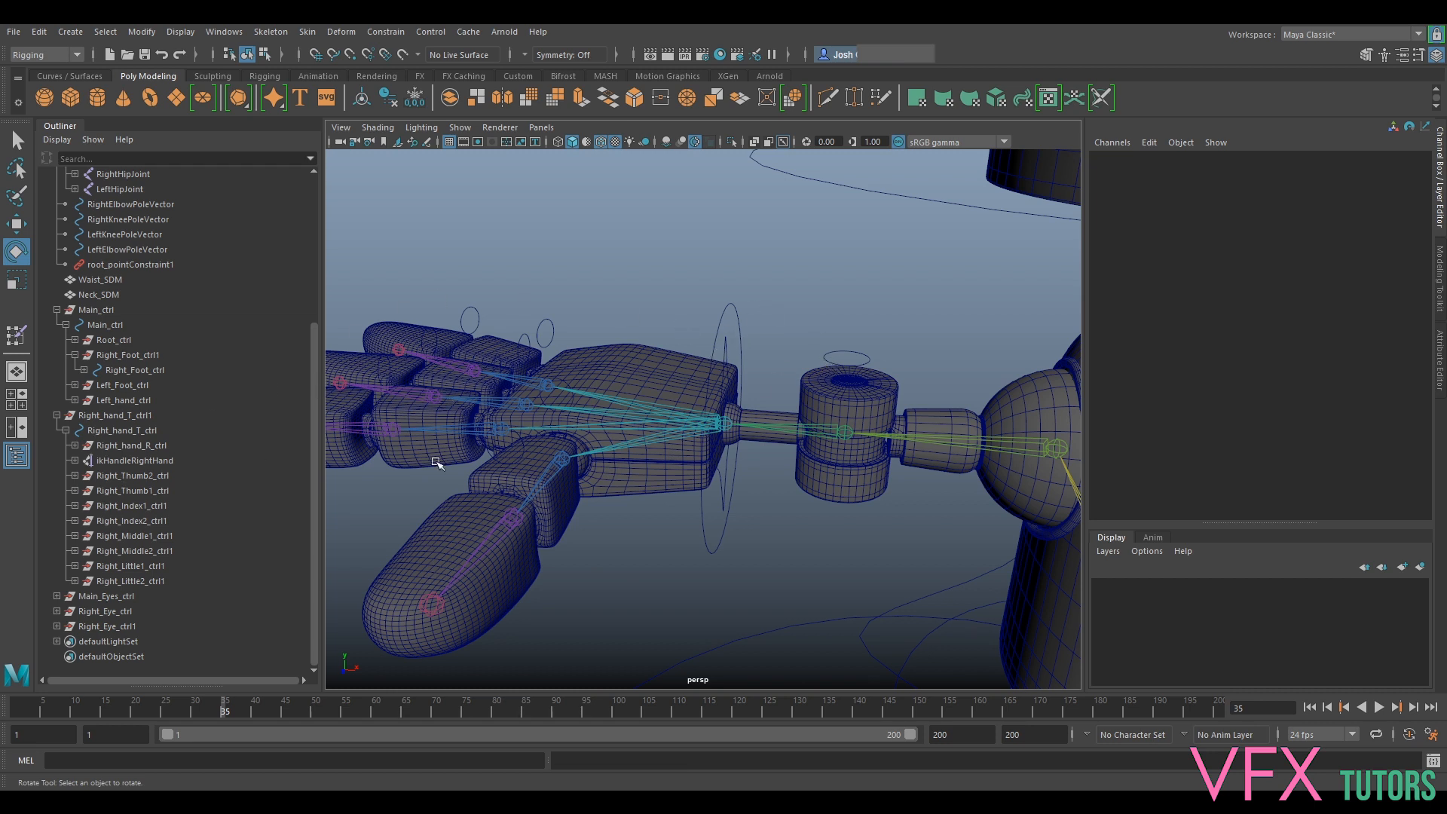
Examine the Right_Thumb2_ctrl group, the Right_hand_R_ctrl group and Right_hand_T_ctrl to see which parts of the hand each drives
mouse_move(781, 413)
alt+mouse_down()
mouse_move(812, 414)
mouse_move(763, 424)
alt+mouse_up()
click(124, 476)
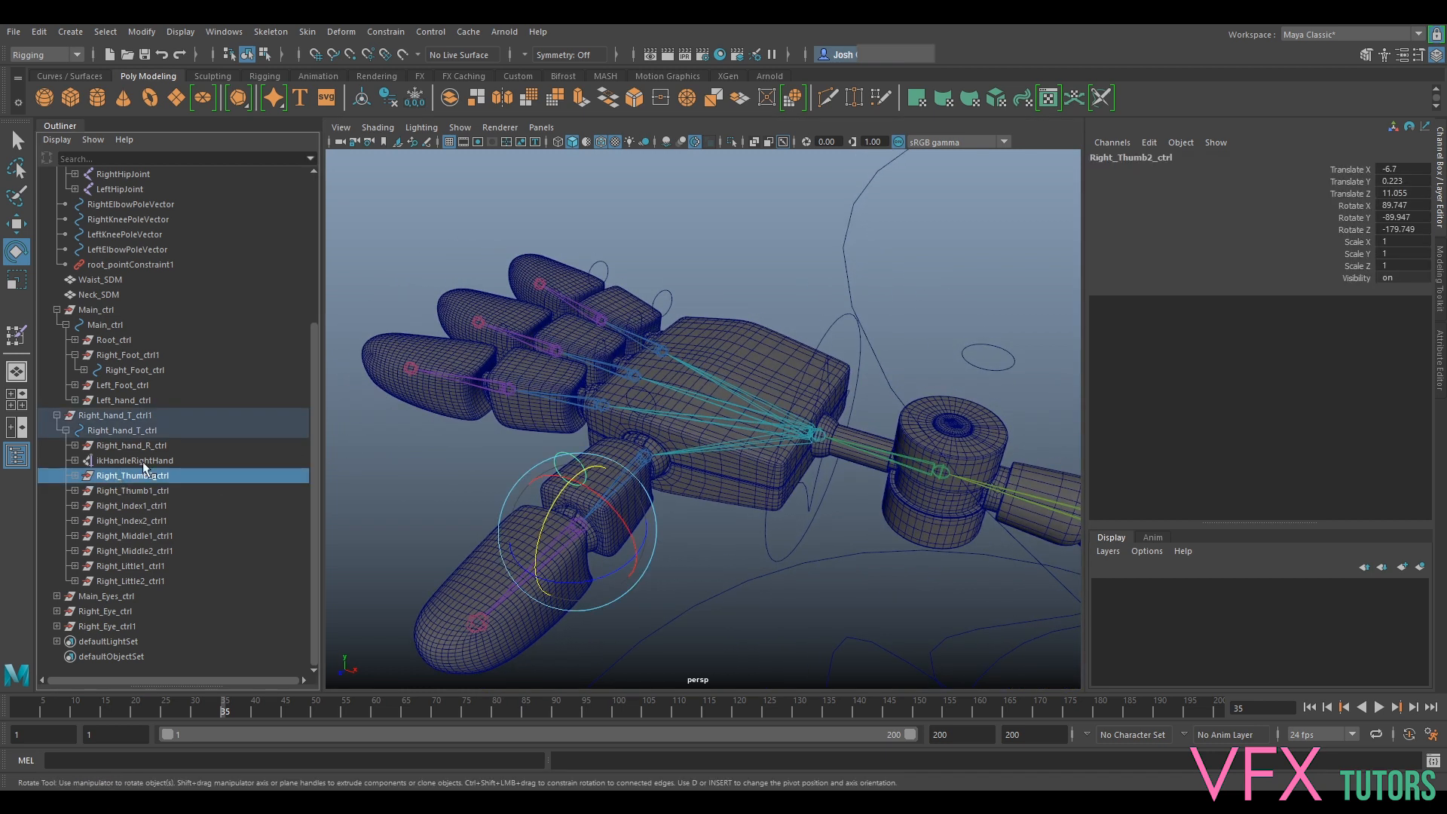
alt+drag(572, 490, 619, 499)
alt+right_drag(618, 499, 709, 456)
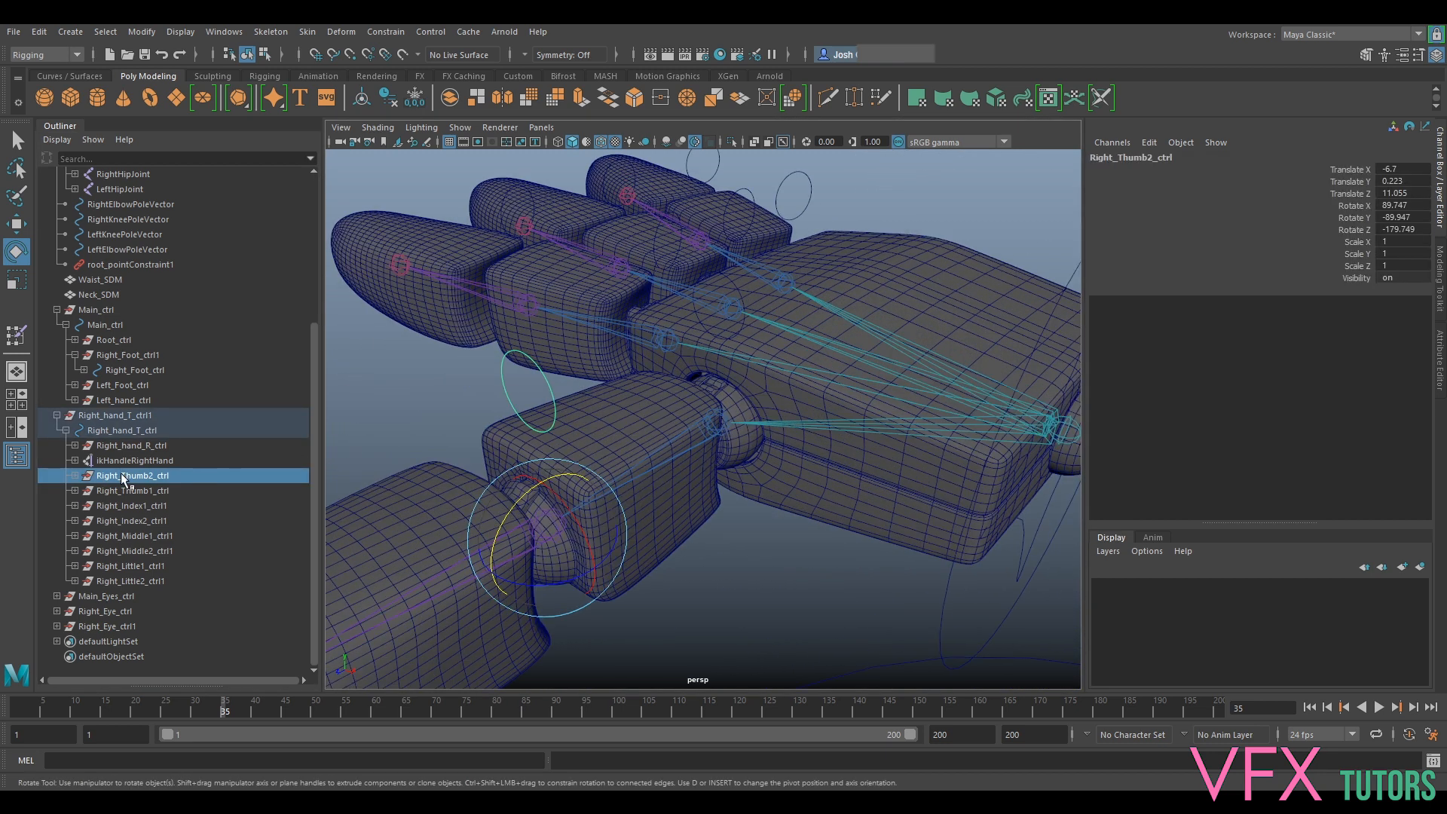
click(130, 446)
key(f)
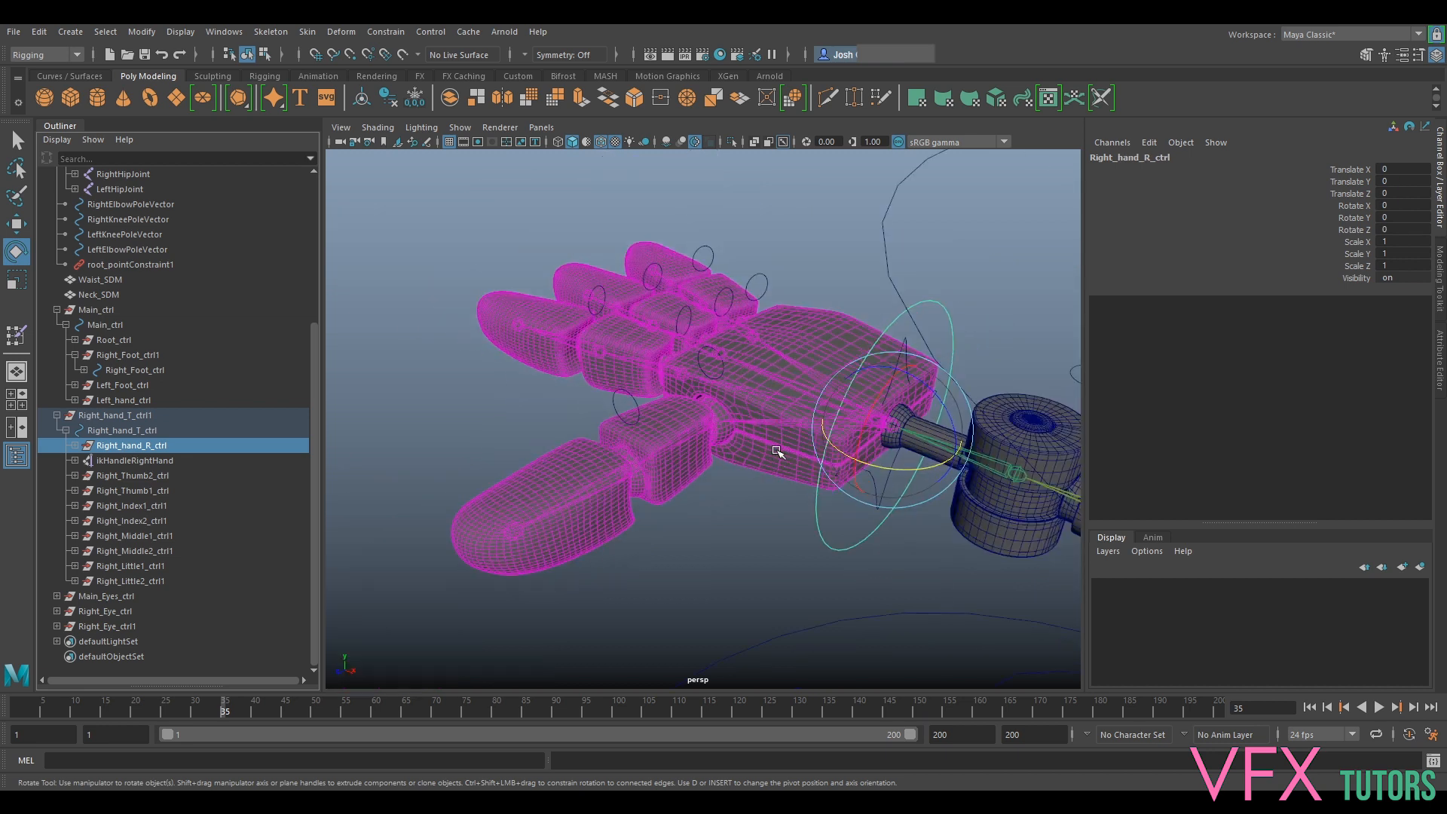
drag(942, 390, 892, 424)
alt+drag(711, 427, 730, 427)
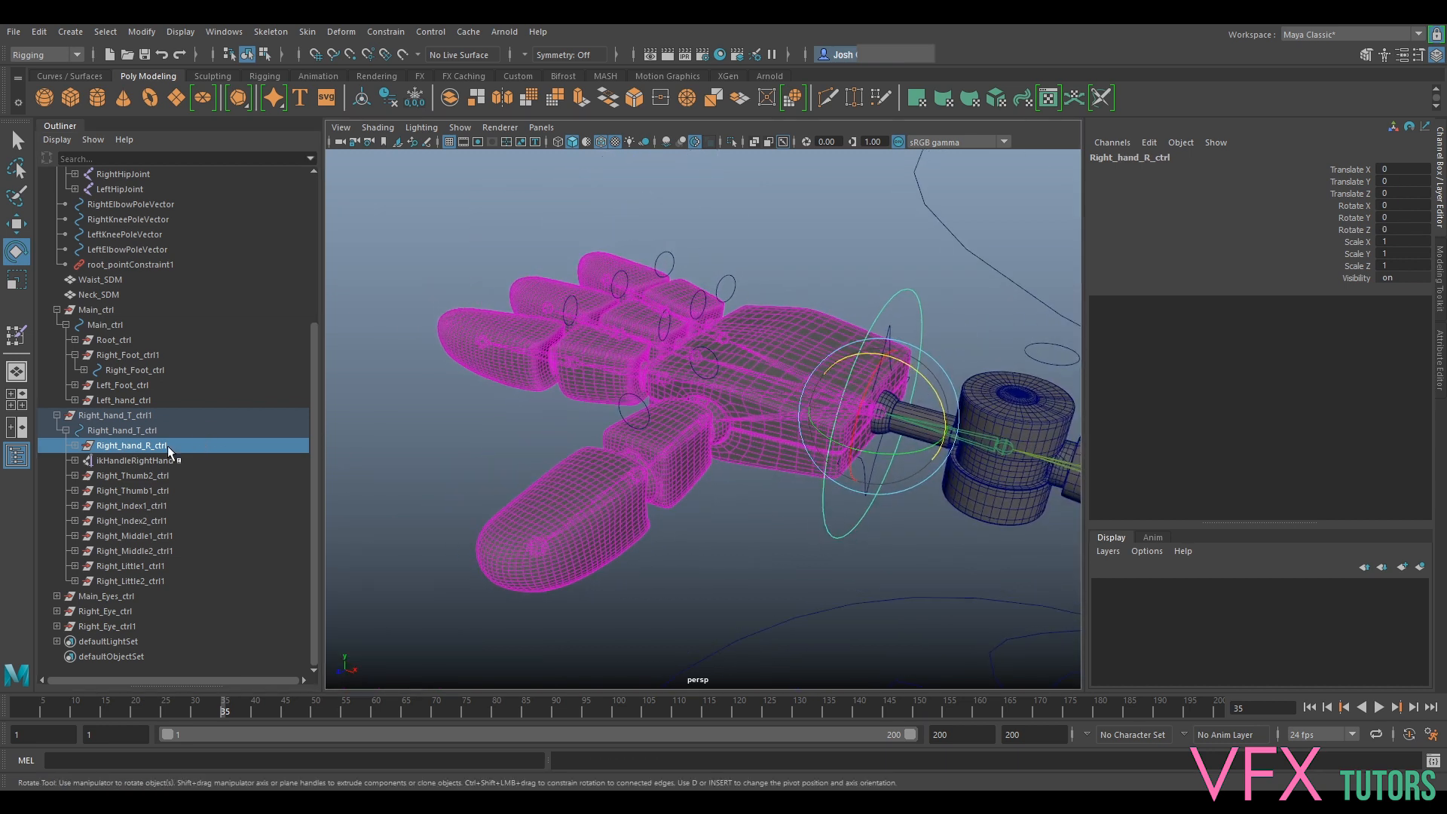
click(137, 430)
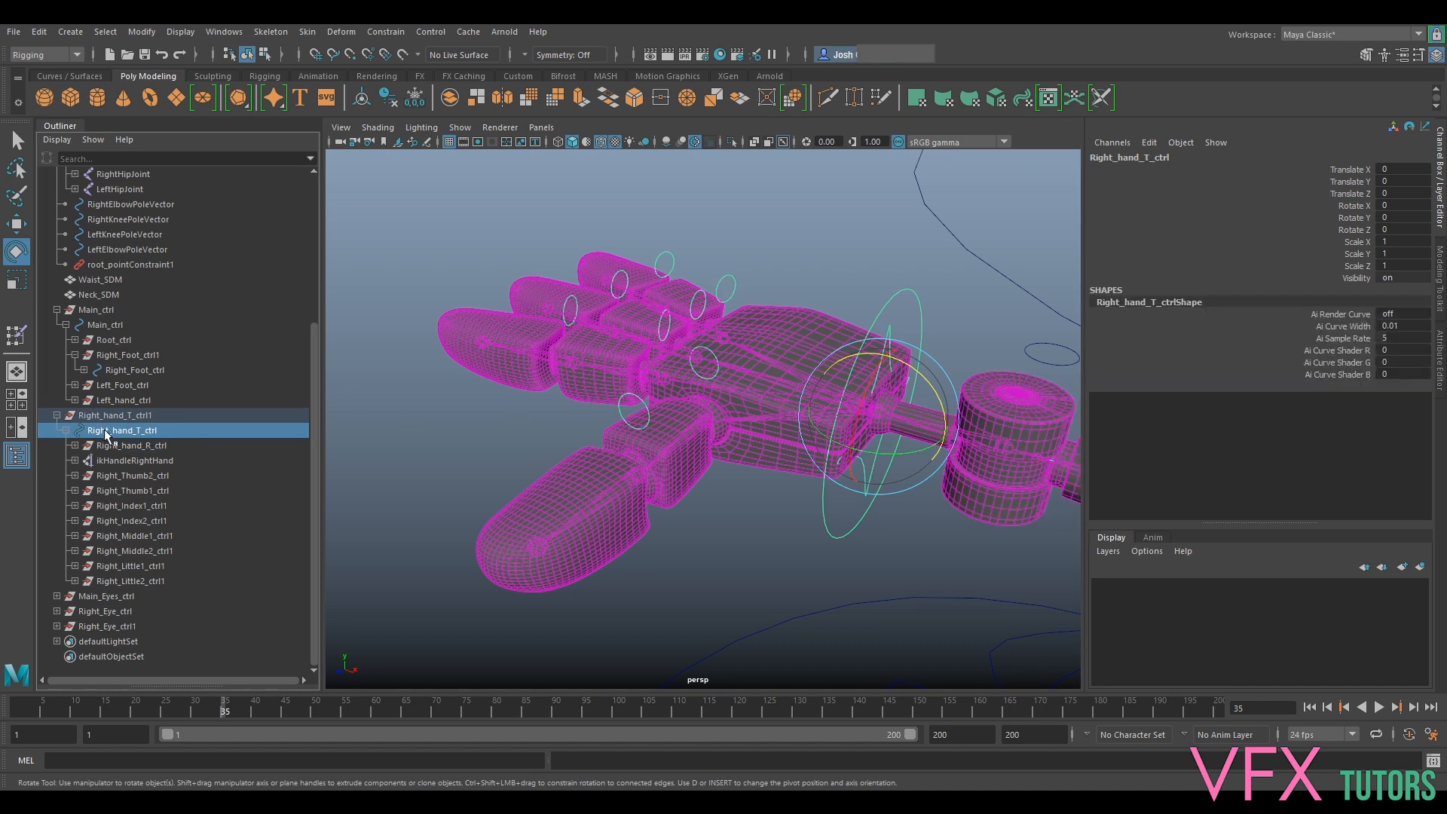
Try small Z rotations of Right_hand_R_ctrl to check the finger controls, and undo them
alt+drag(788, 264, 948, 334)
mouse_move(891, 372)
mouse_down()
mouse_move(882, 364)
mouse_move(892, 374)
mouse_up()
key(ctrl+z)
drag(861, 294, 881, 318)
mouse_move(895, 375)
mouse_down()
mouse_move(873, 365)
mouse_move(893, 367)
mouse_up()
key(ctrl+z)
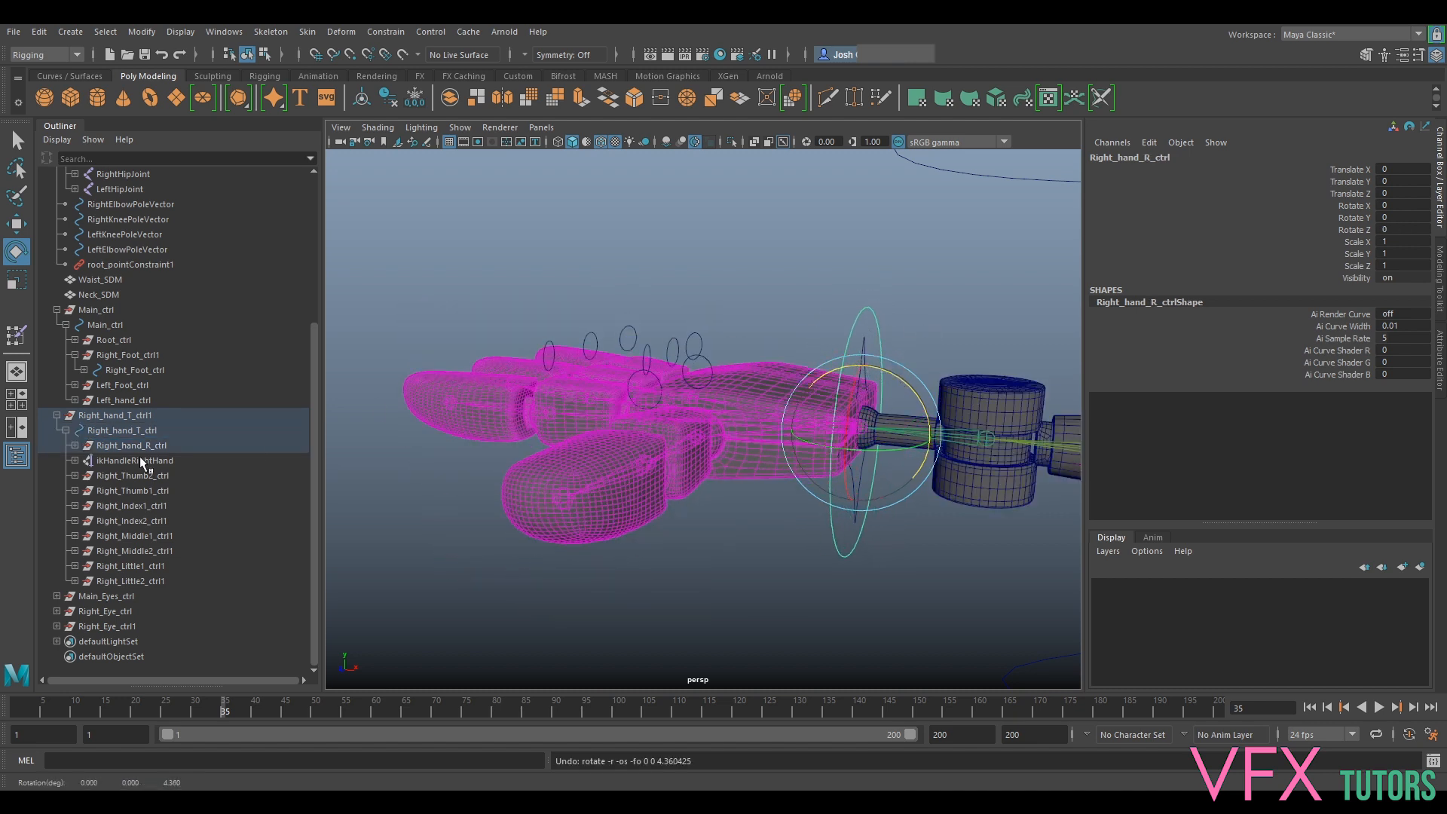
Undo the parenting of the thumb and finger control groups under Right_hand_T_ctrl
key(ctrl+z)
key(ctrl+z)
key(ctrl+z)
key(ctrl+z)
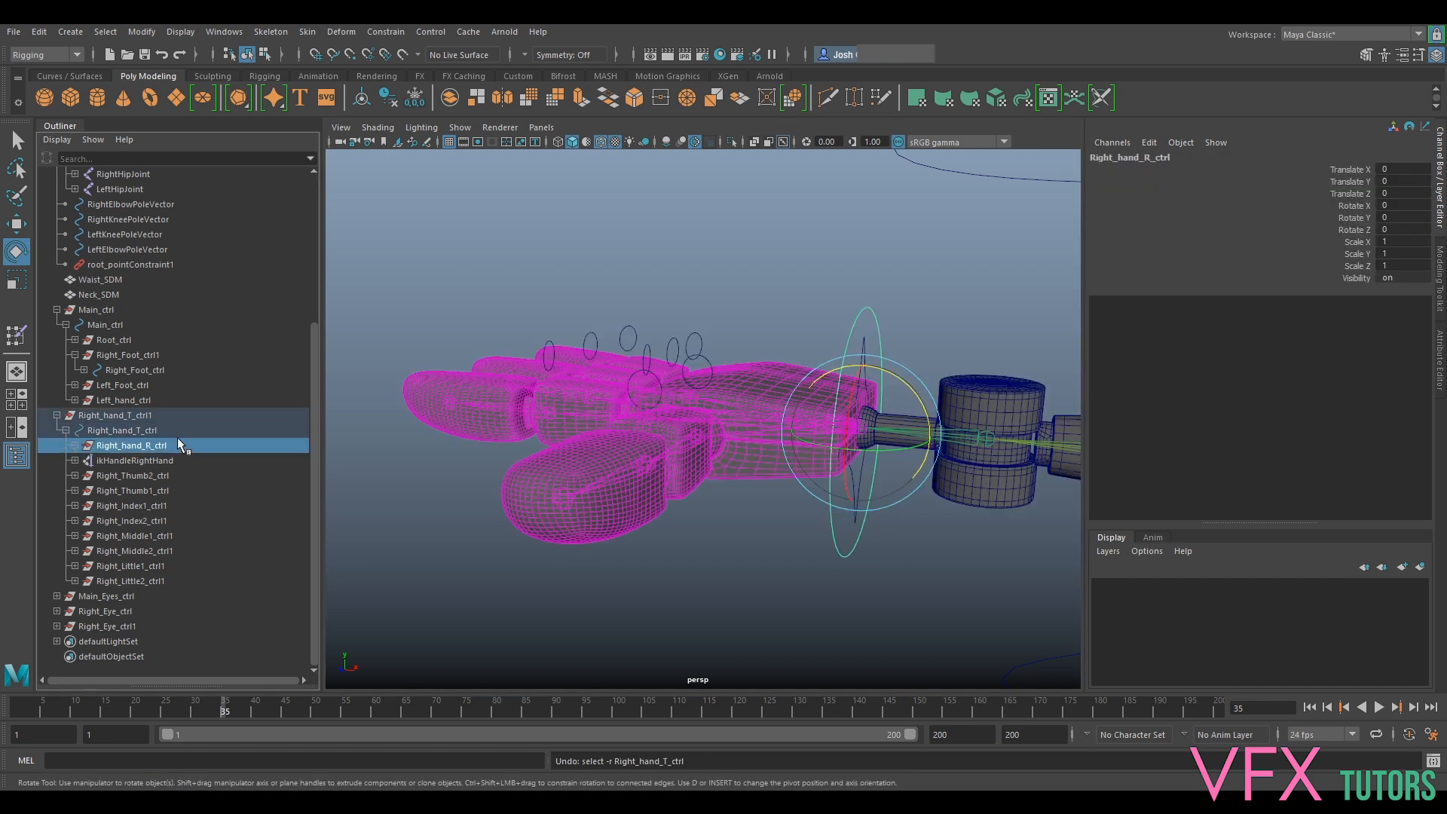
key(ctrl+z)
key(ctrl+z)
key(ctrl+z)
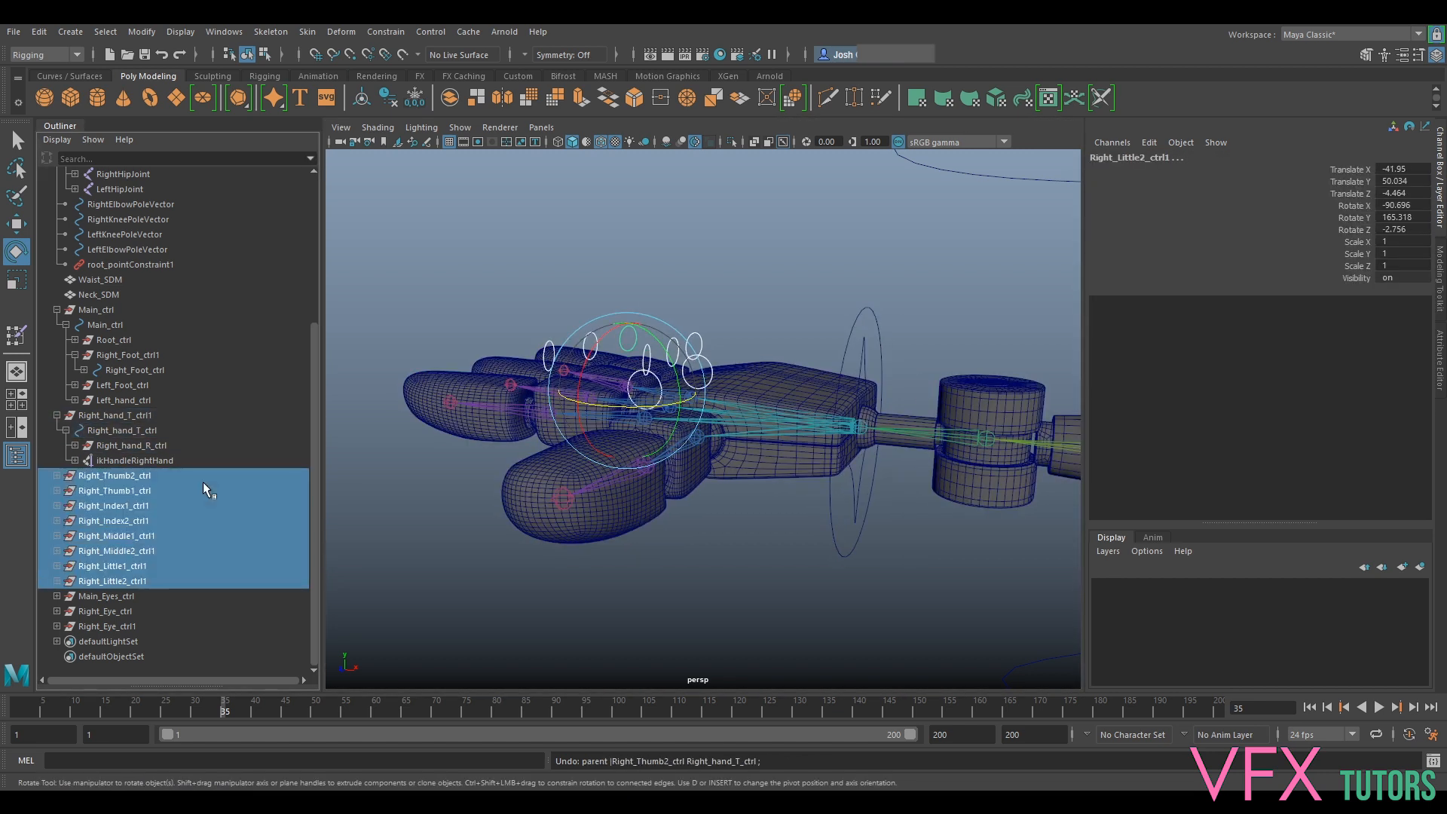
Parent the eight right thumb and finger control groups under the Right_hand_R_ctrl circle
click(74, 445)
middle_drag(134, 503, 155, 461)
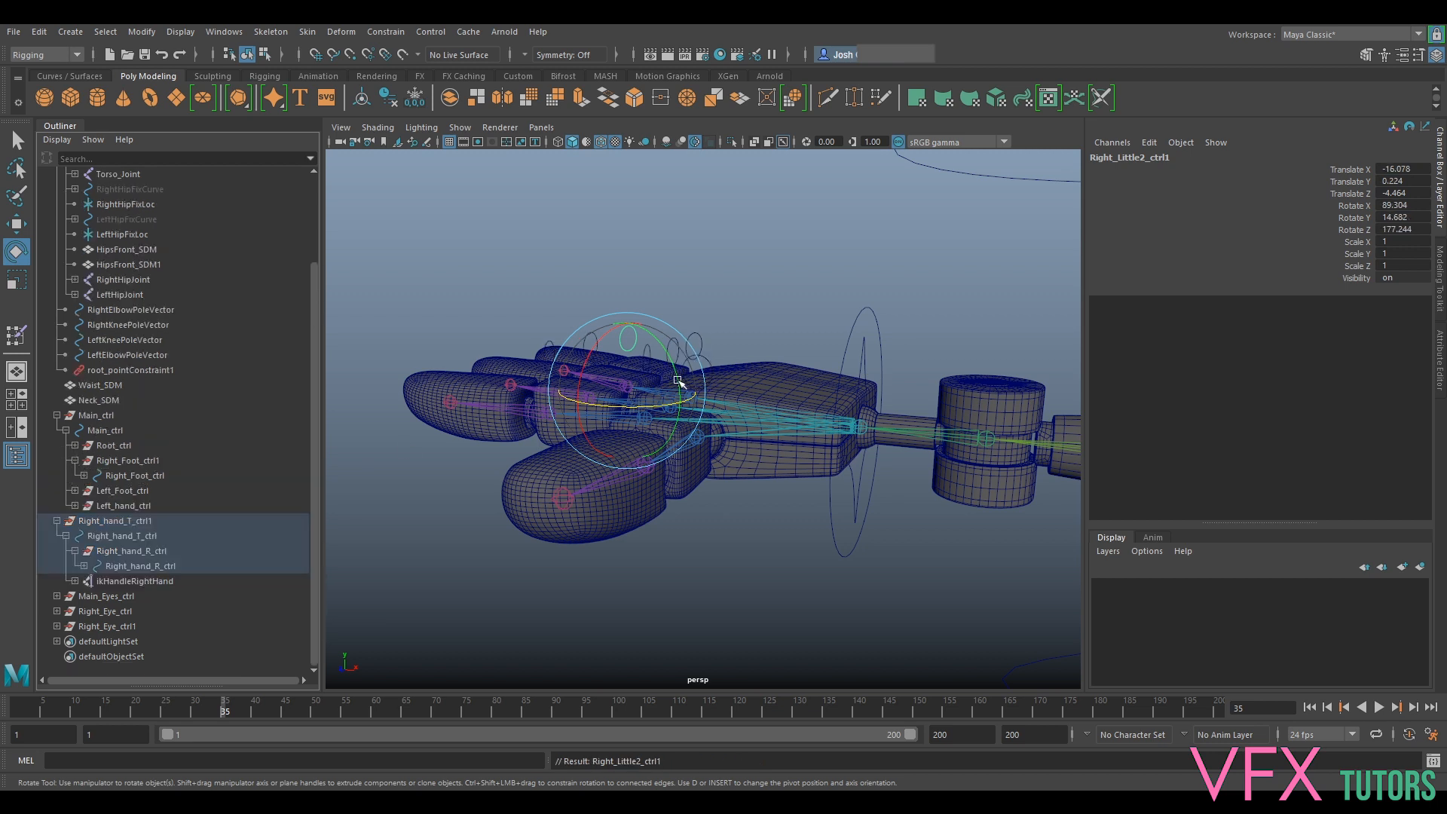
Try rotating Right_hand_R_ctrl by about 5 in Z to check that the finger controls follow, and undo the test rotations
click(872, 352)
drag(884, 365, 883, 325)
key(ctrl+z)
drag(892, 377, 885, 371)
key(ctrl+z)
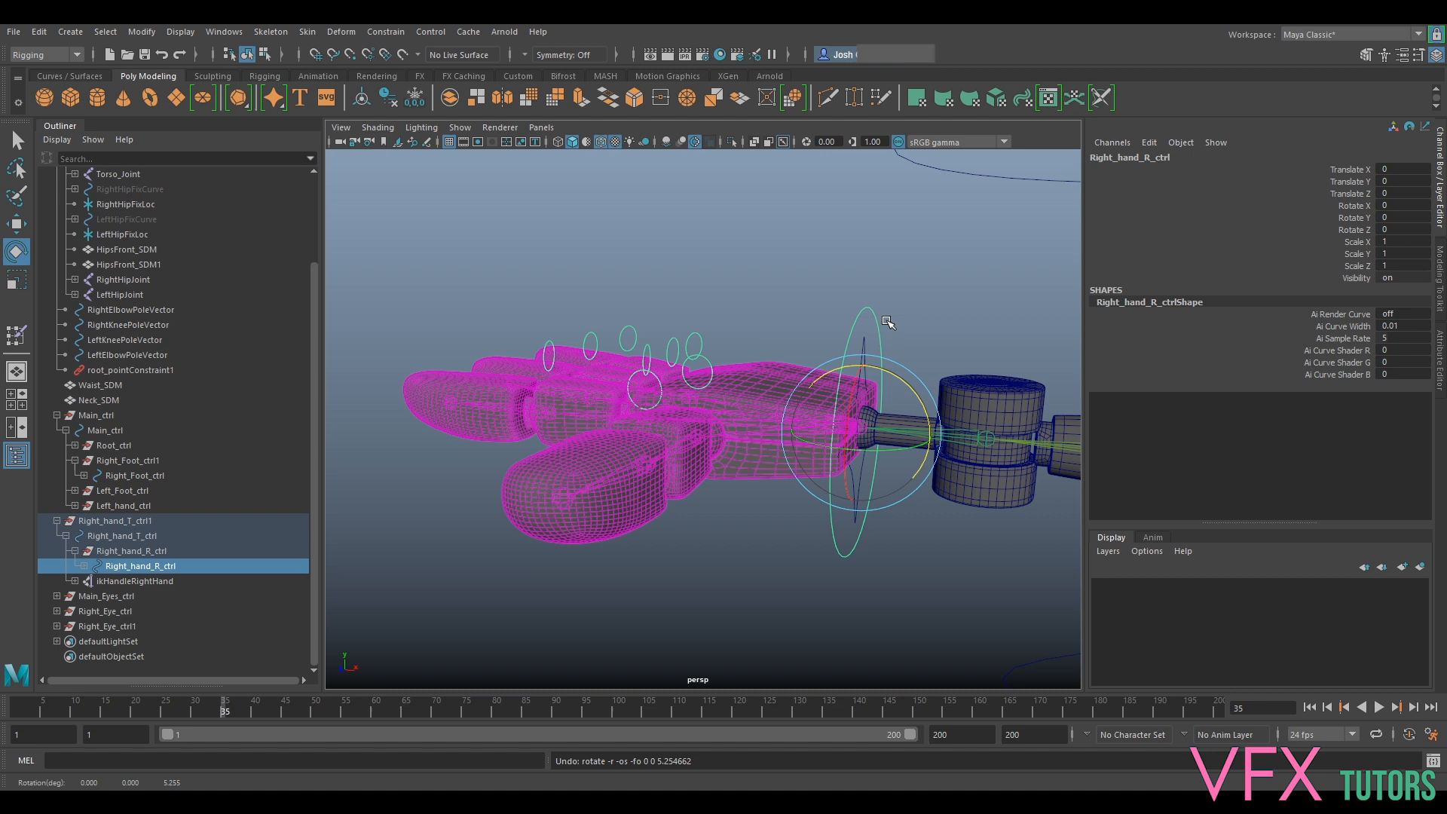
click(899, 307)
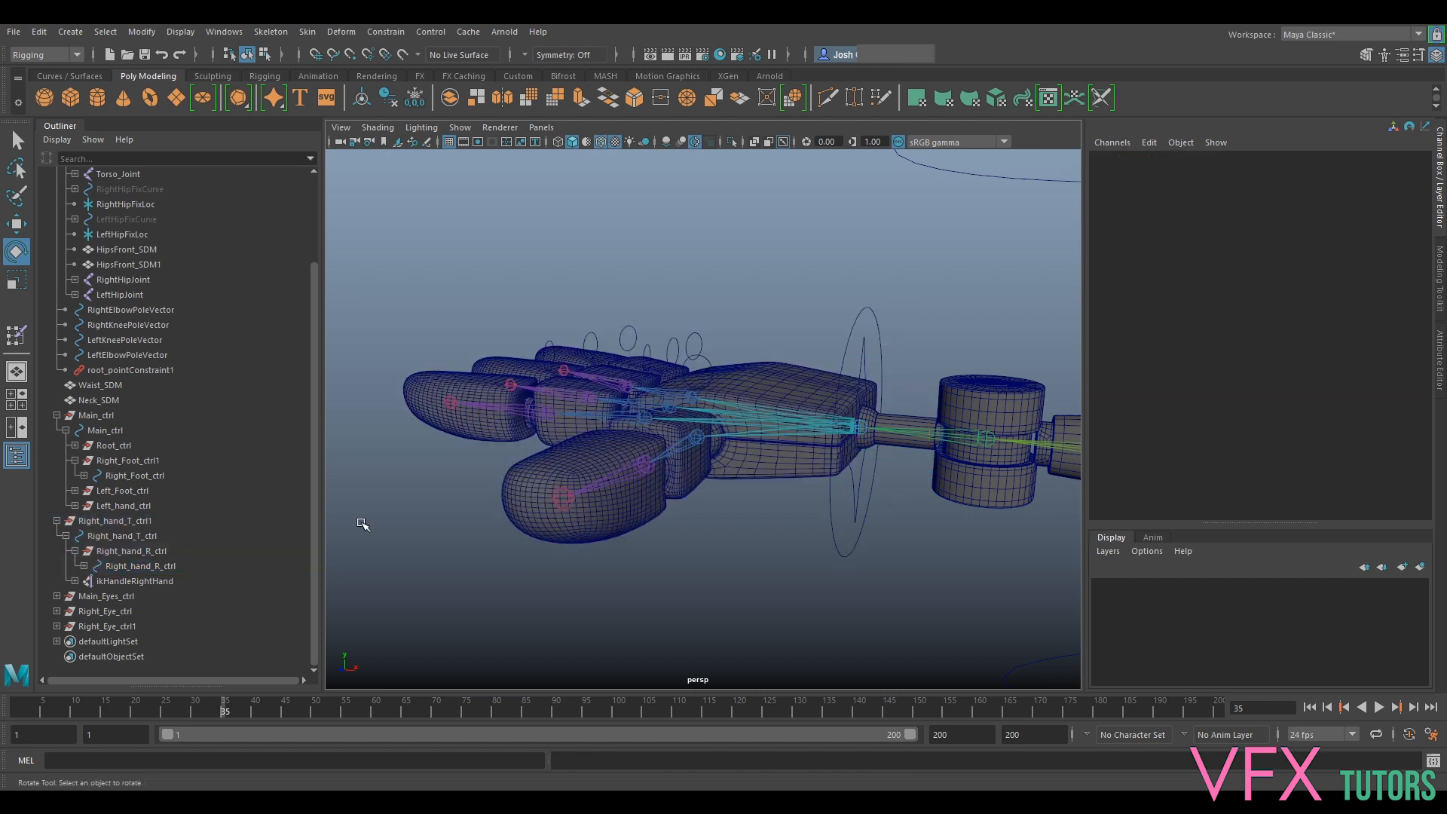
Expand the Right_hand_R_ctrl circle and its Right_Thumb2_ctrl group, and examine the control circle for the outer thumb joint
click(84, 566)
alt+drag(581, 477, 592, 516)
click(155, 582)
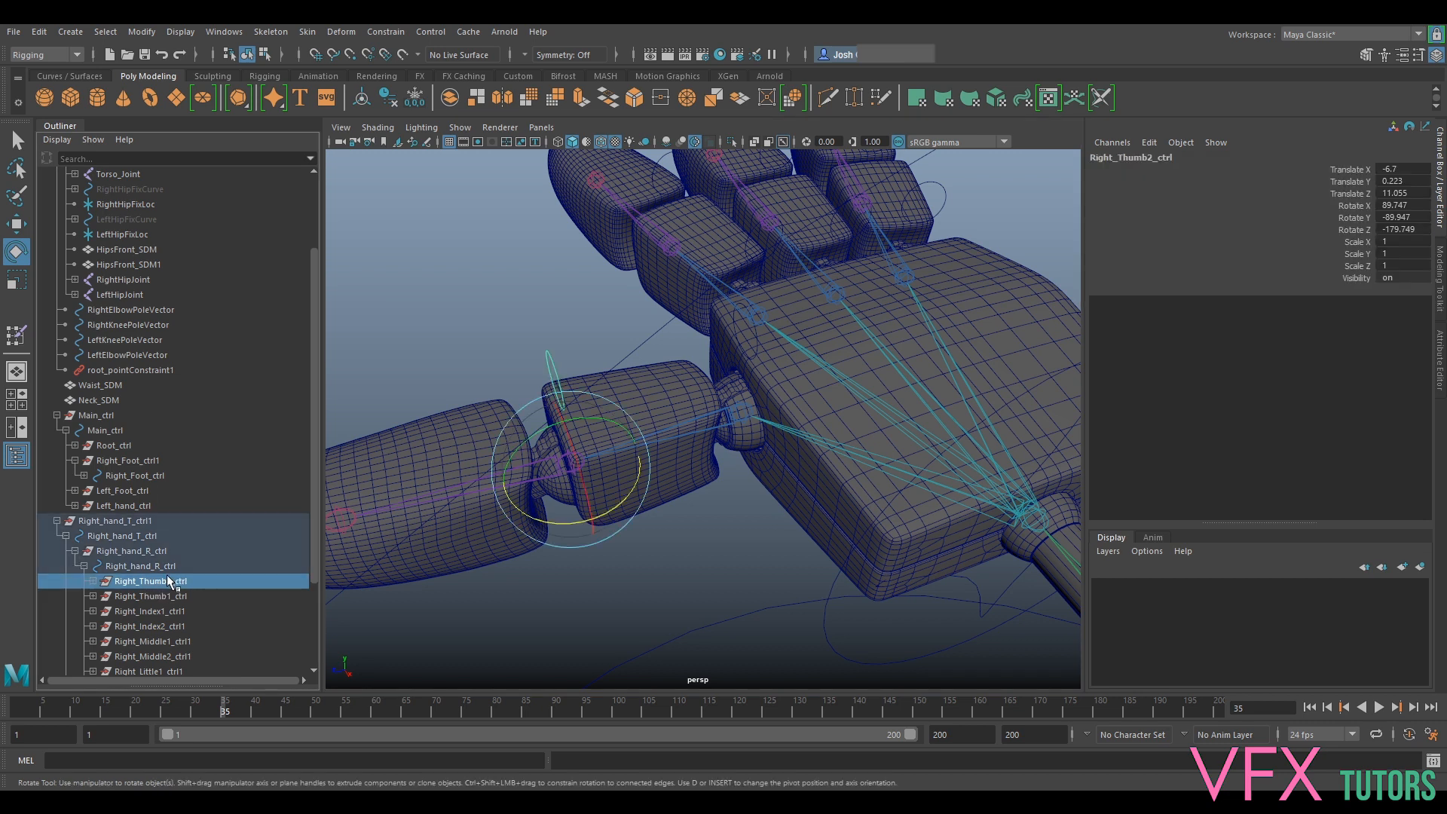
click(93, 581)
click(156, 596)
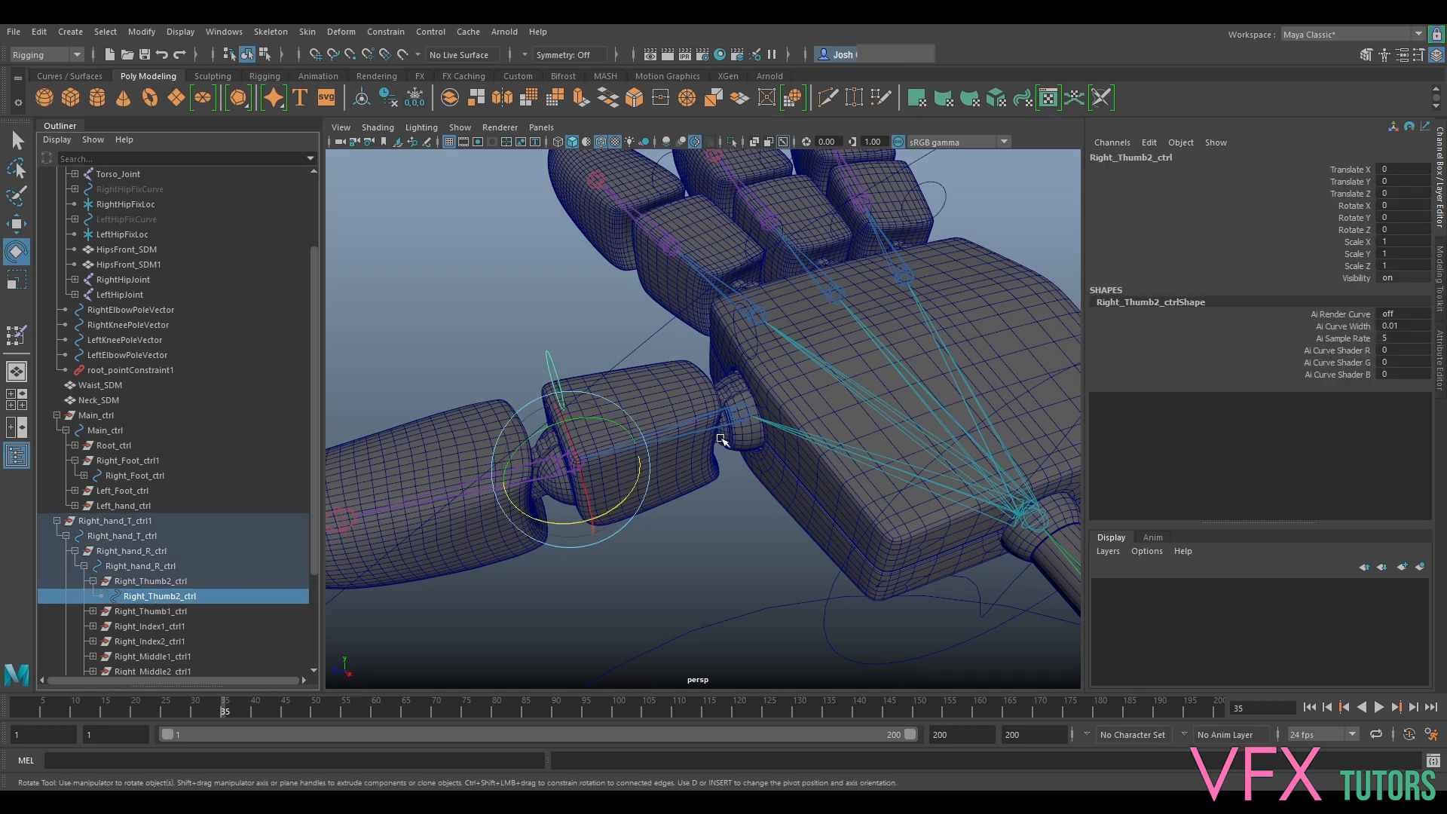
mouse_move(729, 457)
alt+mouse_down()
mouse_move(730, 432)
mouse_move(724, 443)
alt+mouse_up()
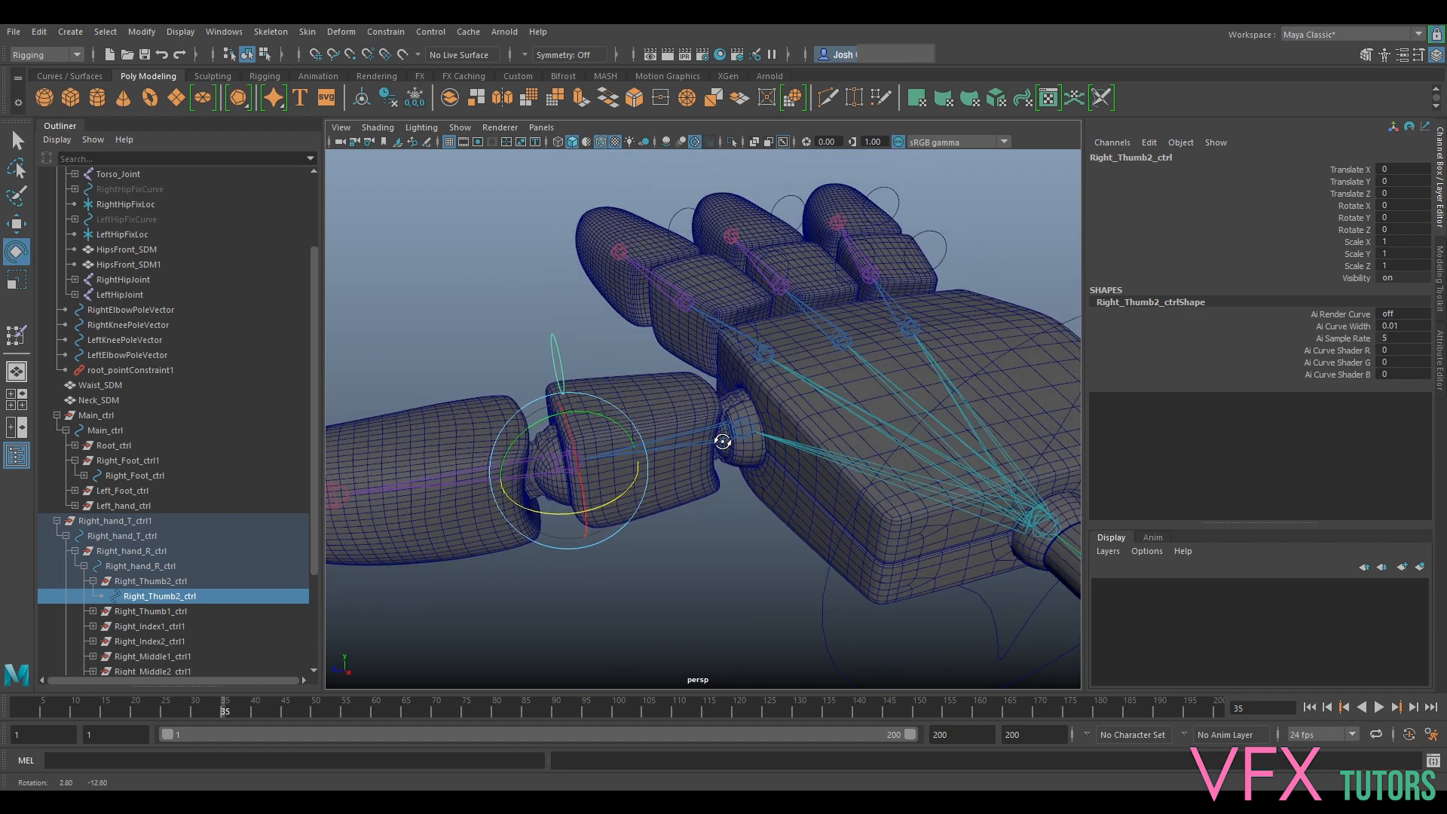
click(143, 581)
Orient-constrain RightThumb1Joint to the control circle inside the Right_Thumb1_ctrl group
alt+drag(754, 374, 866, 336)
click(707, 342)
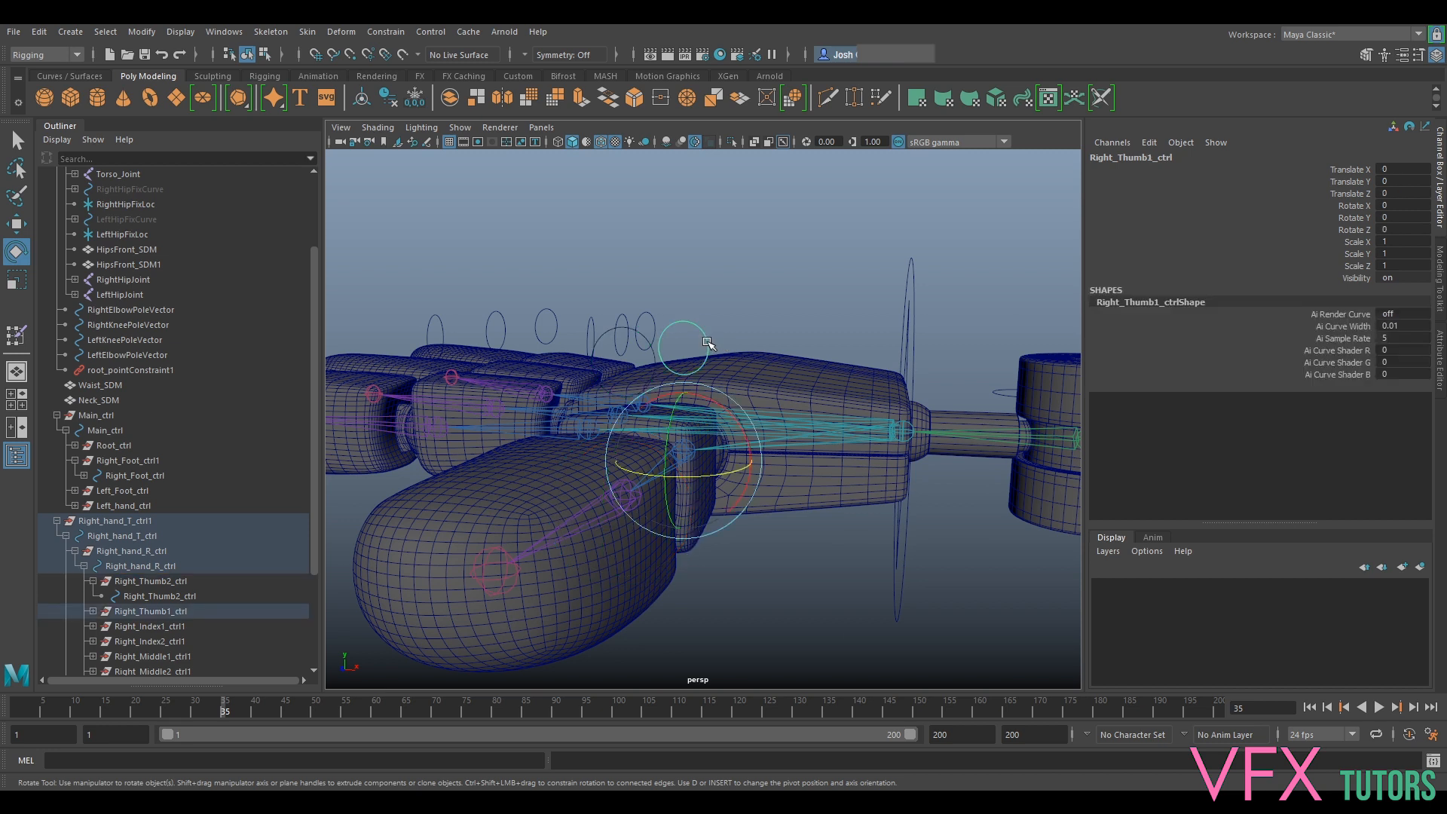
click(152, 613)
mouse_move(151, 613)
middle_down()
mouse_move(151, 580)
mouse_move(146, 612)
middle_up()
click(93, 613)
click(181, 626)
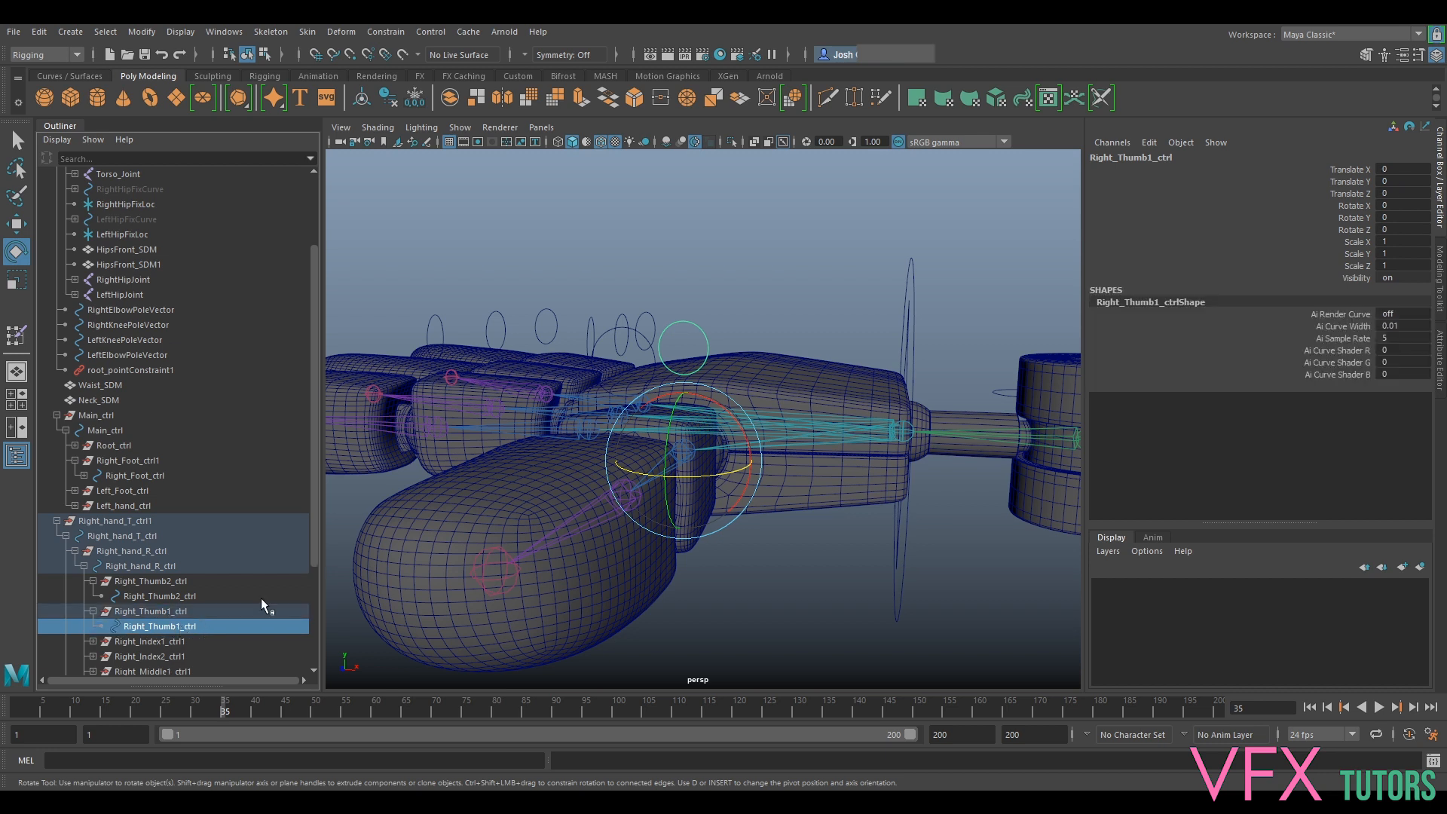
alt+drag(726, 394, 639, 419)
key(q)
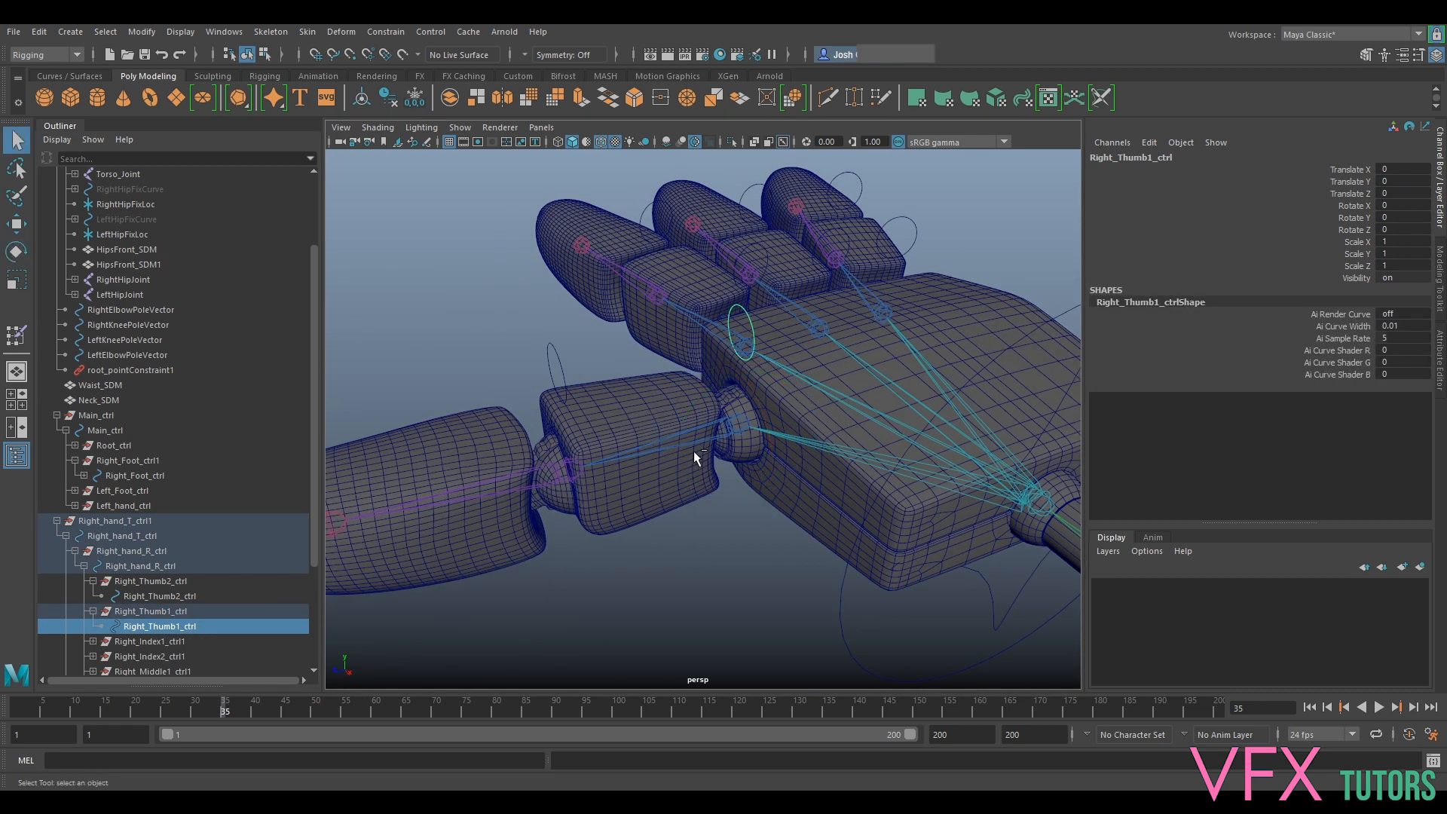
click(721, 446)
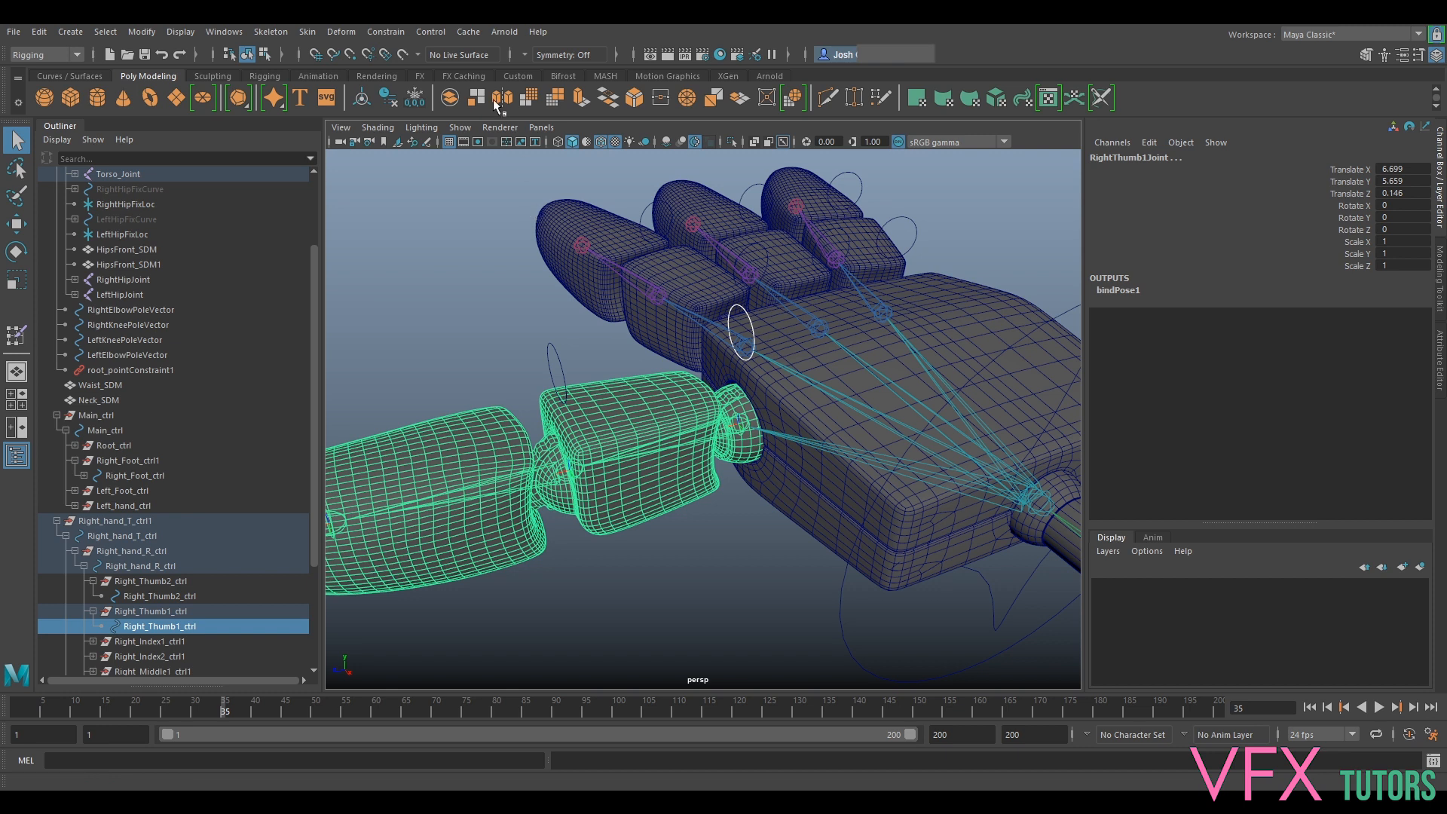
click(386, 31)
click(428, 96)
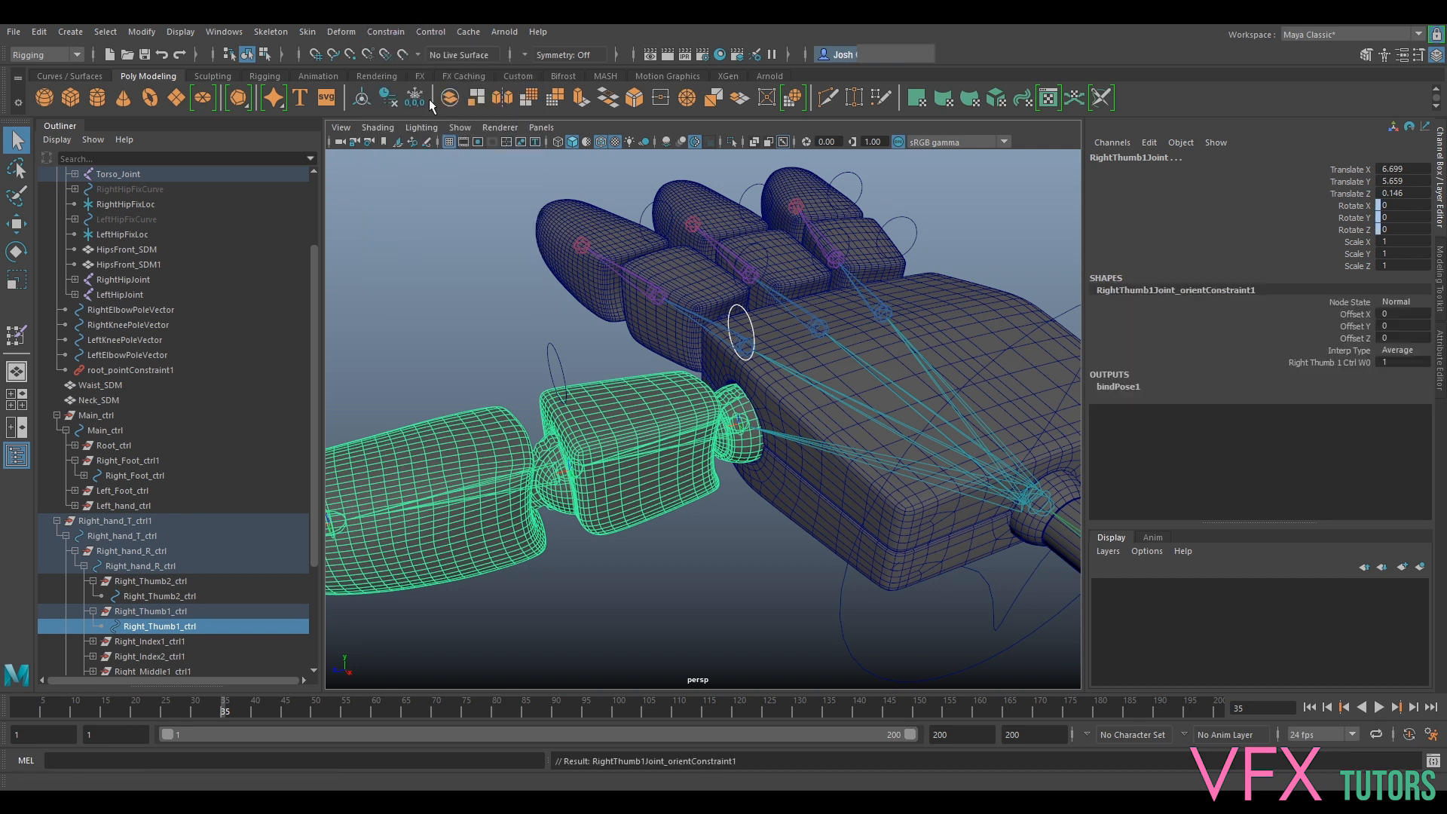
Parent the Right_Thumb2_ctrl group under the Right_Thumb1_ctrl circle
click(137, 640)
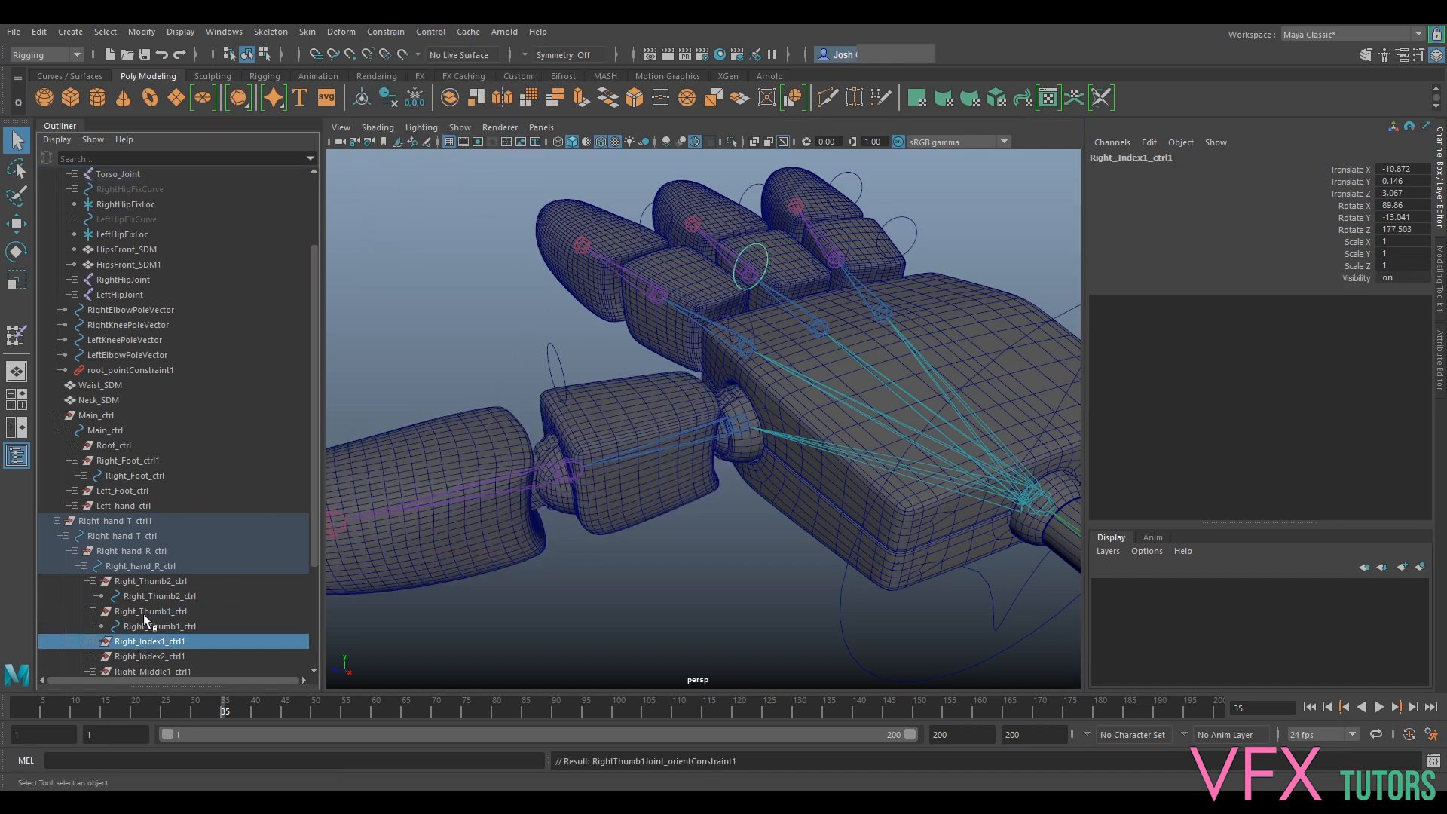
click(156, 585)
middle_drag(156, 585, 157, 624)
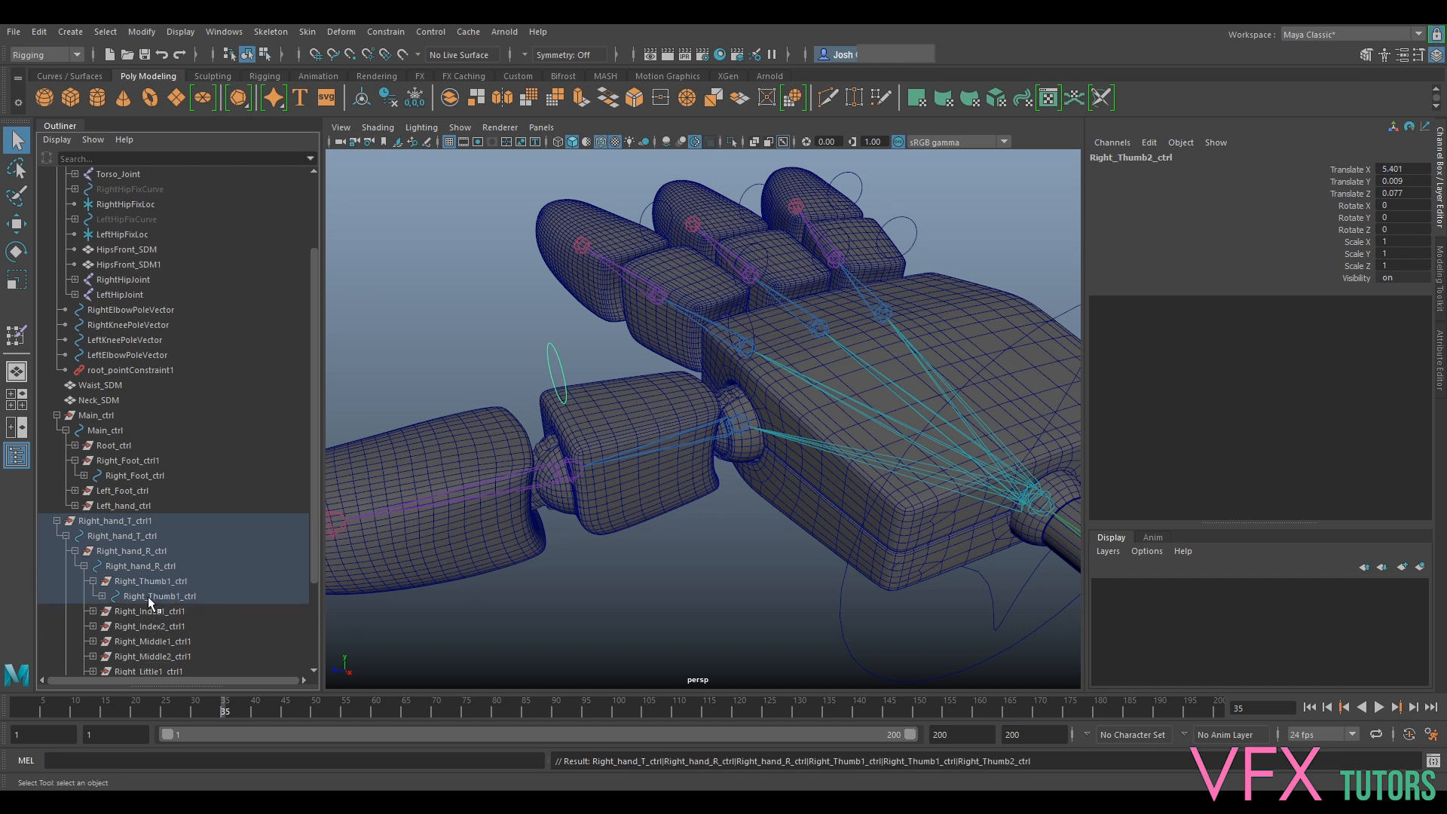
Orient-constrain RightThumb2Joint to the control circle inside the nested Right_Thumb2_ctrl group
click(101, 597)
click(113, 612)
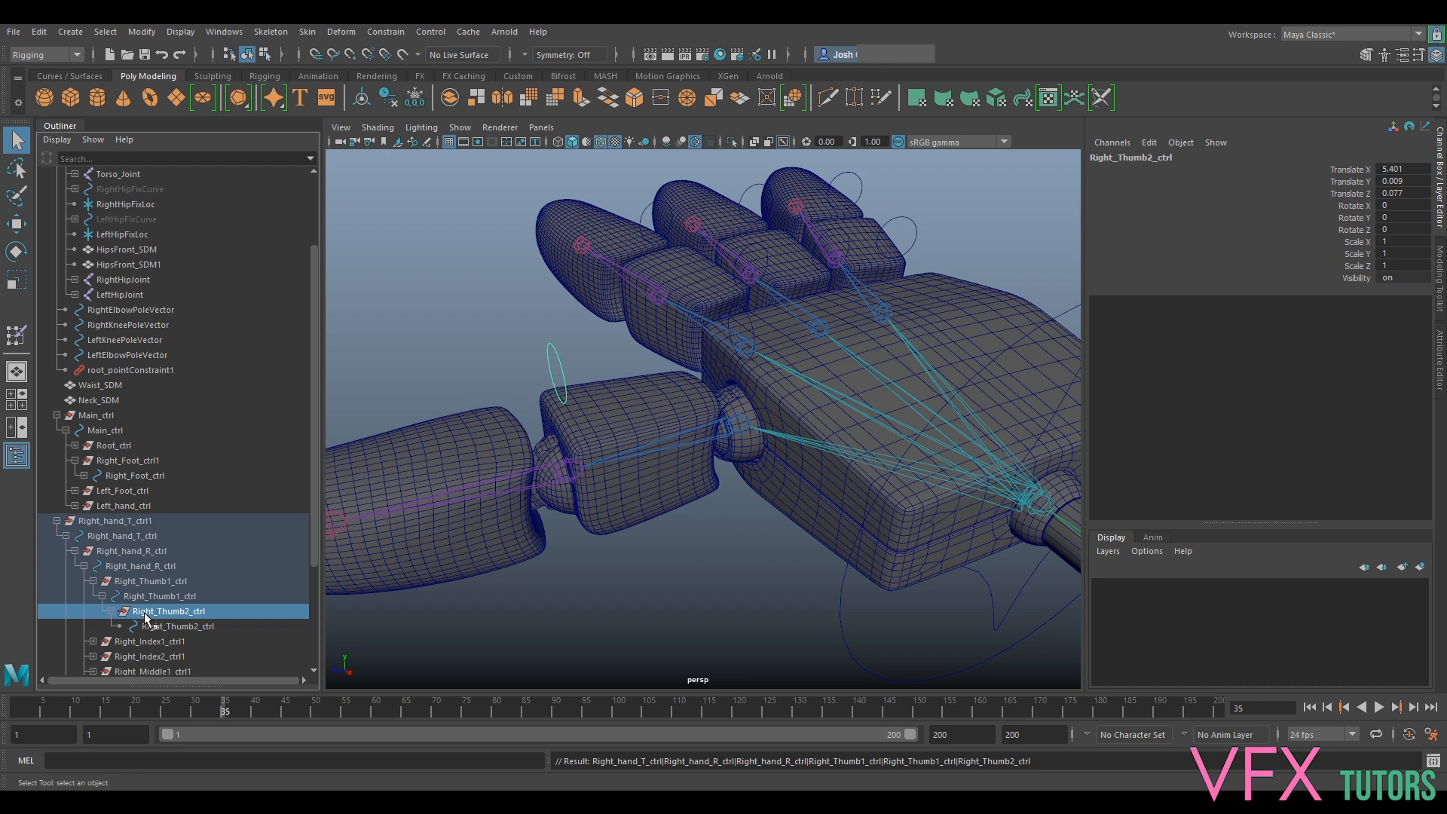
click(177, 627)
click(549, 482)
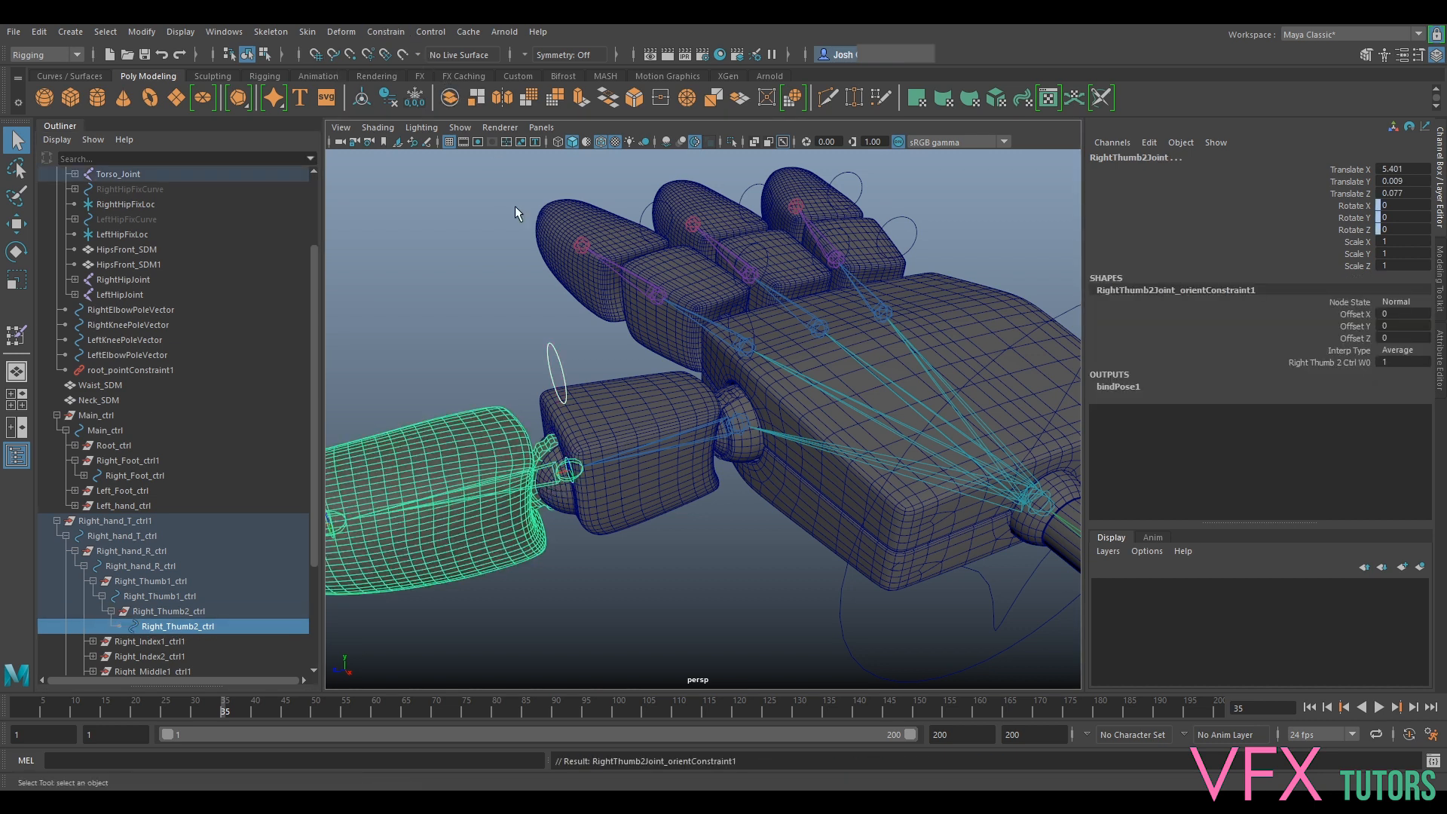
Try rotating the Right_Thumb1_ctrl and Right_Thumb2_ctrl circles together to check that the thumb bends, and undo the test rotations
alt+drag(680, 397, 714, 306)
click(770, 343)
shift+click(576, 312)
key(e)
drag(649, 381, 612, 475)
key(ctrl+z)
key(ctrl+z)
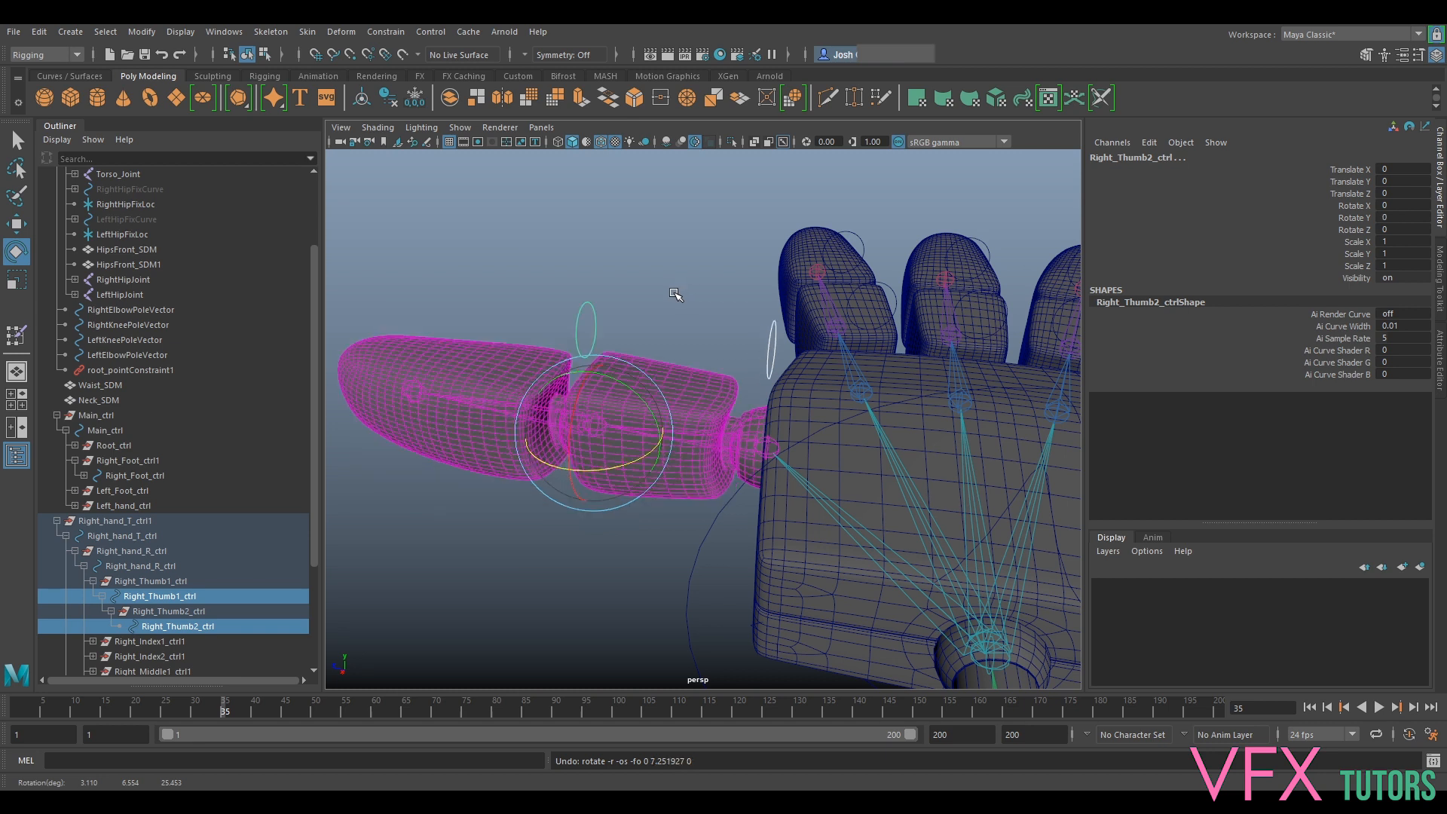
Try rotating the Right_Thumb1_ctrl circle alone to check the thumb base, undo the rotation, and clear the selection
click(745, 334)
click(772, 350)
drag(784, 479, 750, 494)
key(ctrl+z)
click(655, 252)
alt+drag(656, 252, 633, 412)
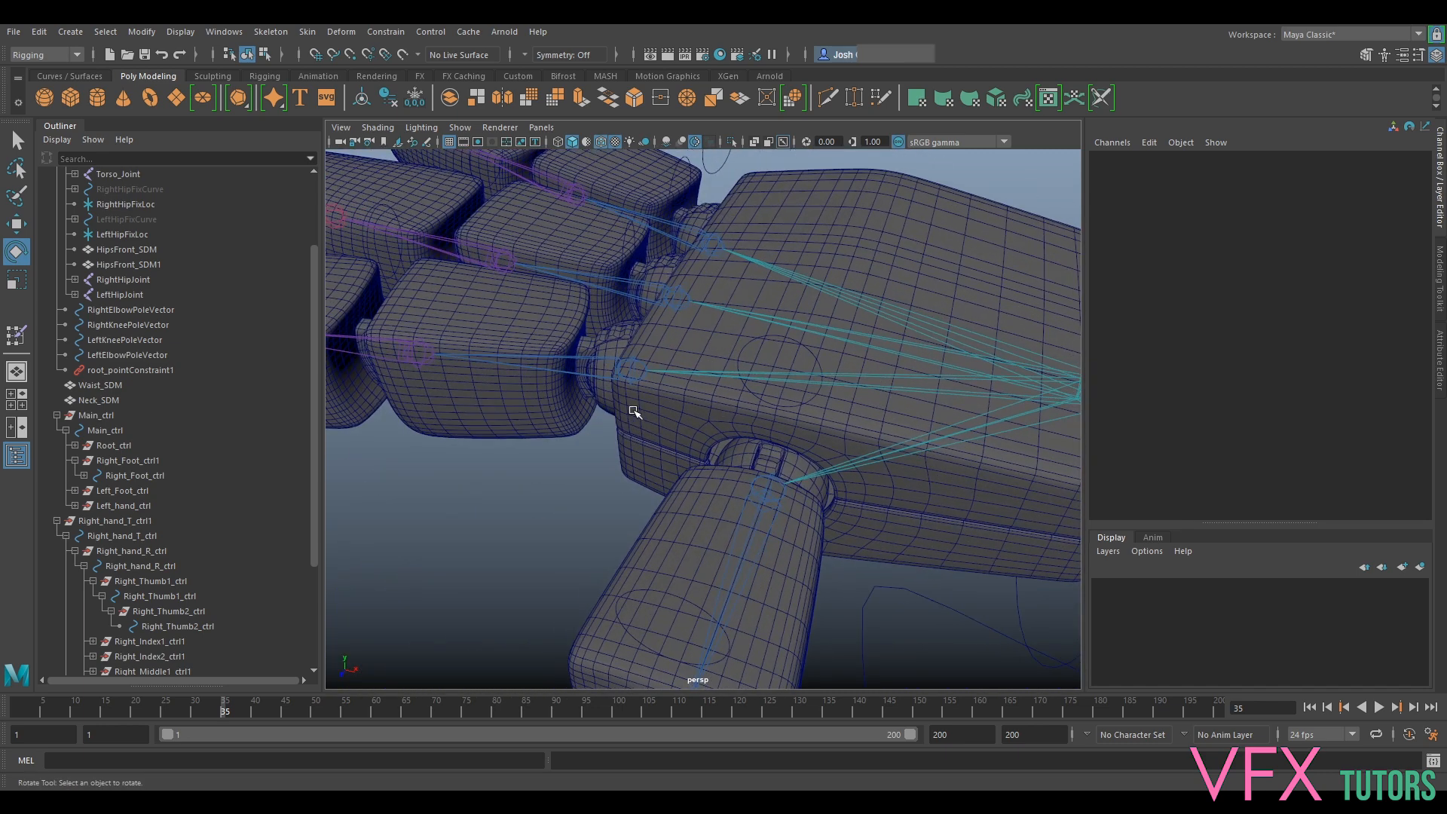
Hide polygons in the viewport and orient-constrain RightIndex1Joint to the Right_Index1_ctrl circle
alt+drag(627, 360, 750, 422)
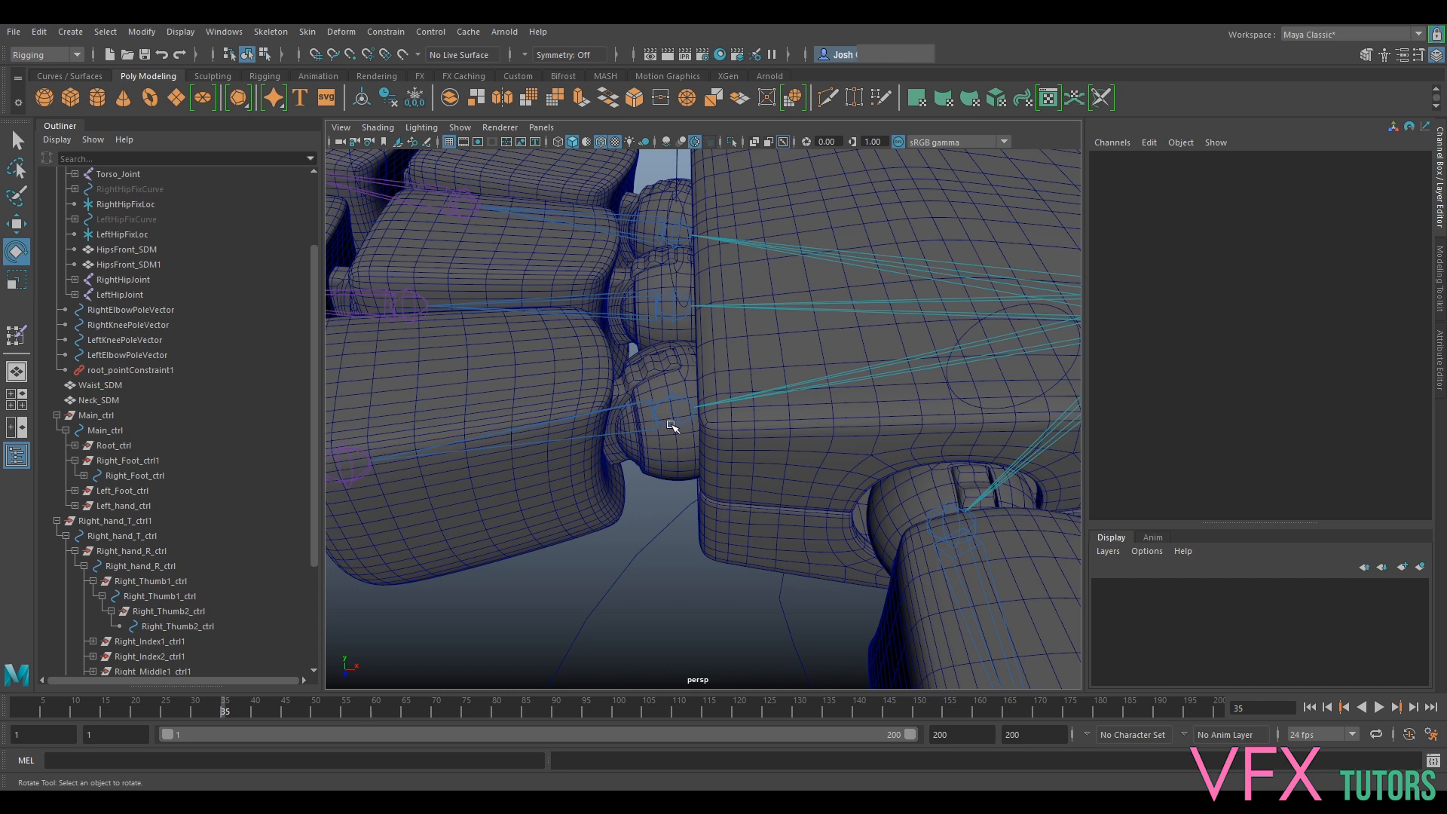
scroll(76, 540, down, 5)
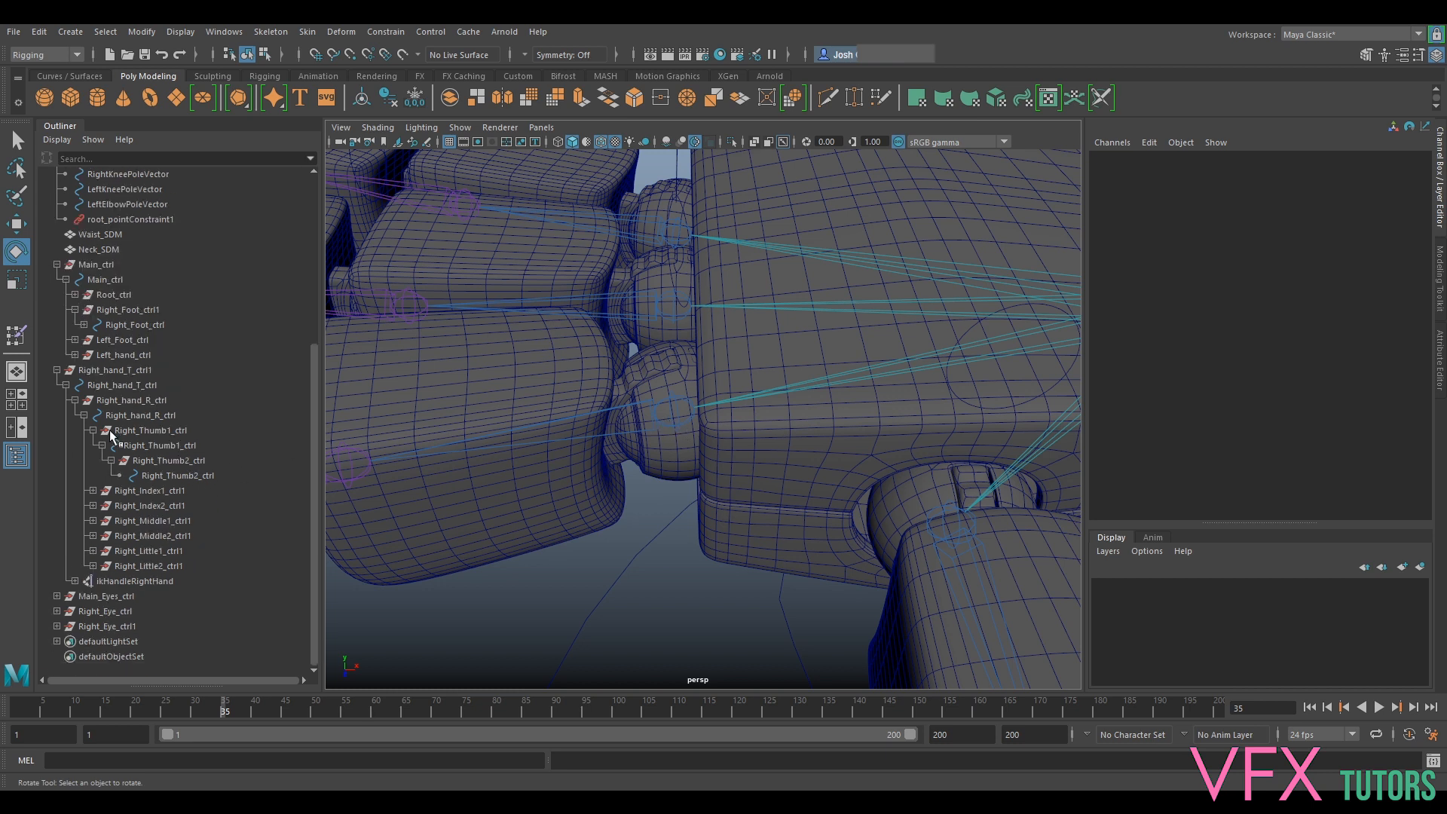
click(155, 491)
click(93, 491)
click(172, 506)
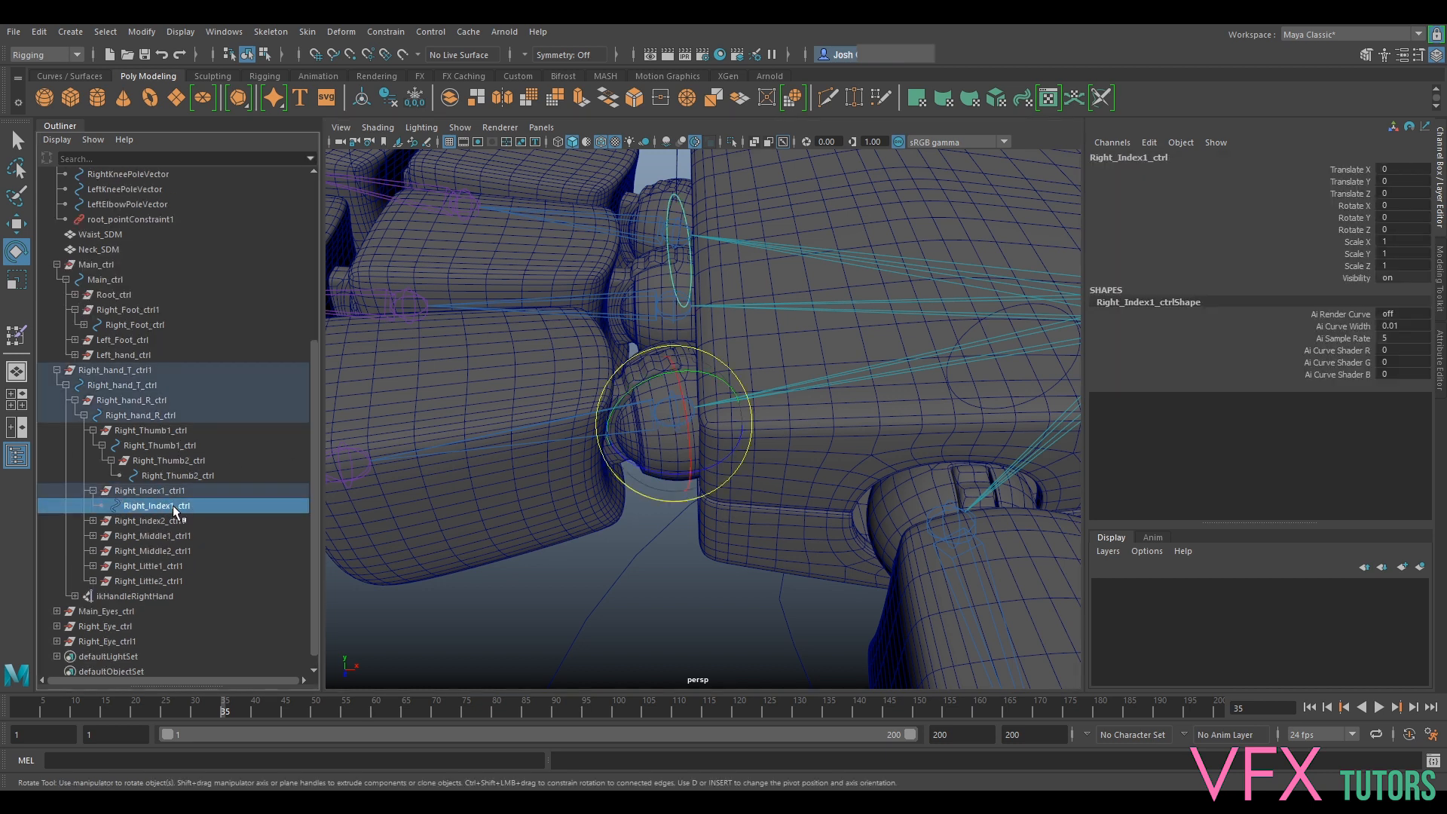
click(564, 444)
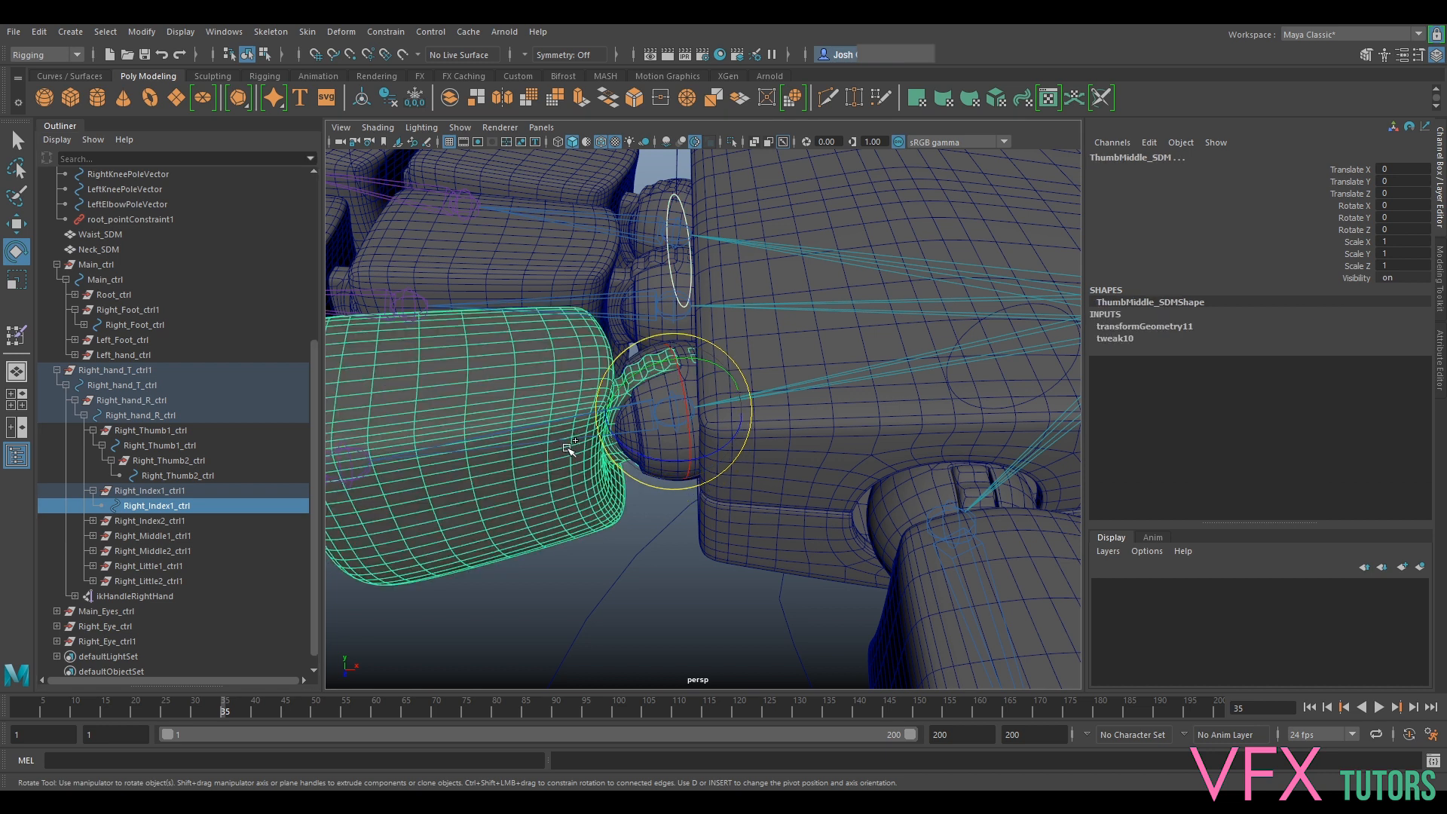
click(158, 505)
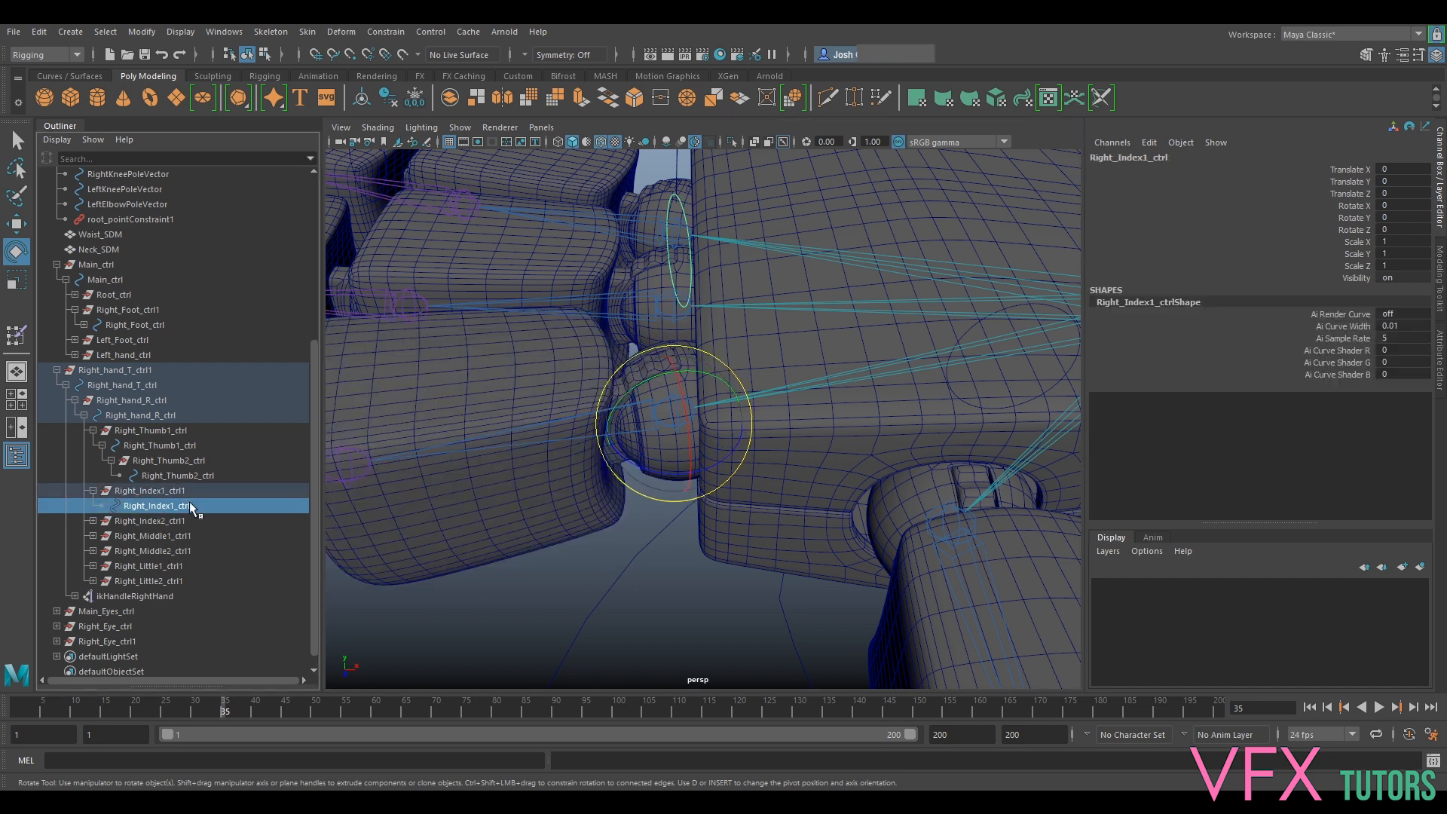
click(460, 128)
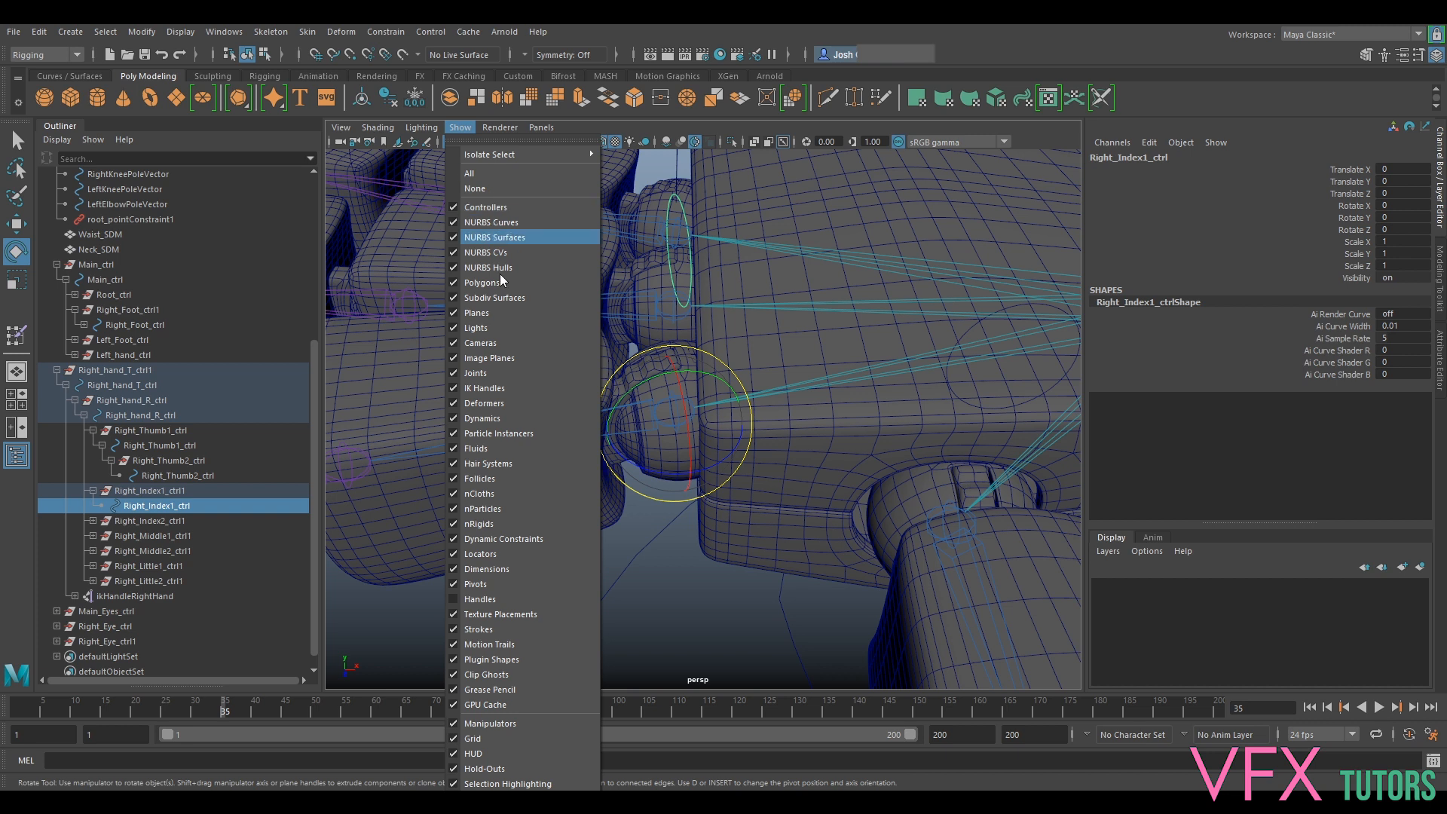
click(489, 283)
click(578, 434)
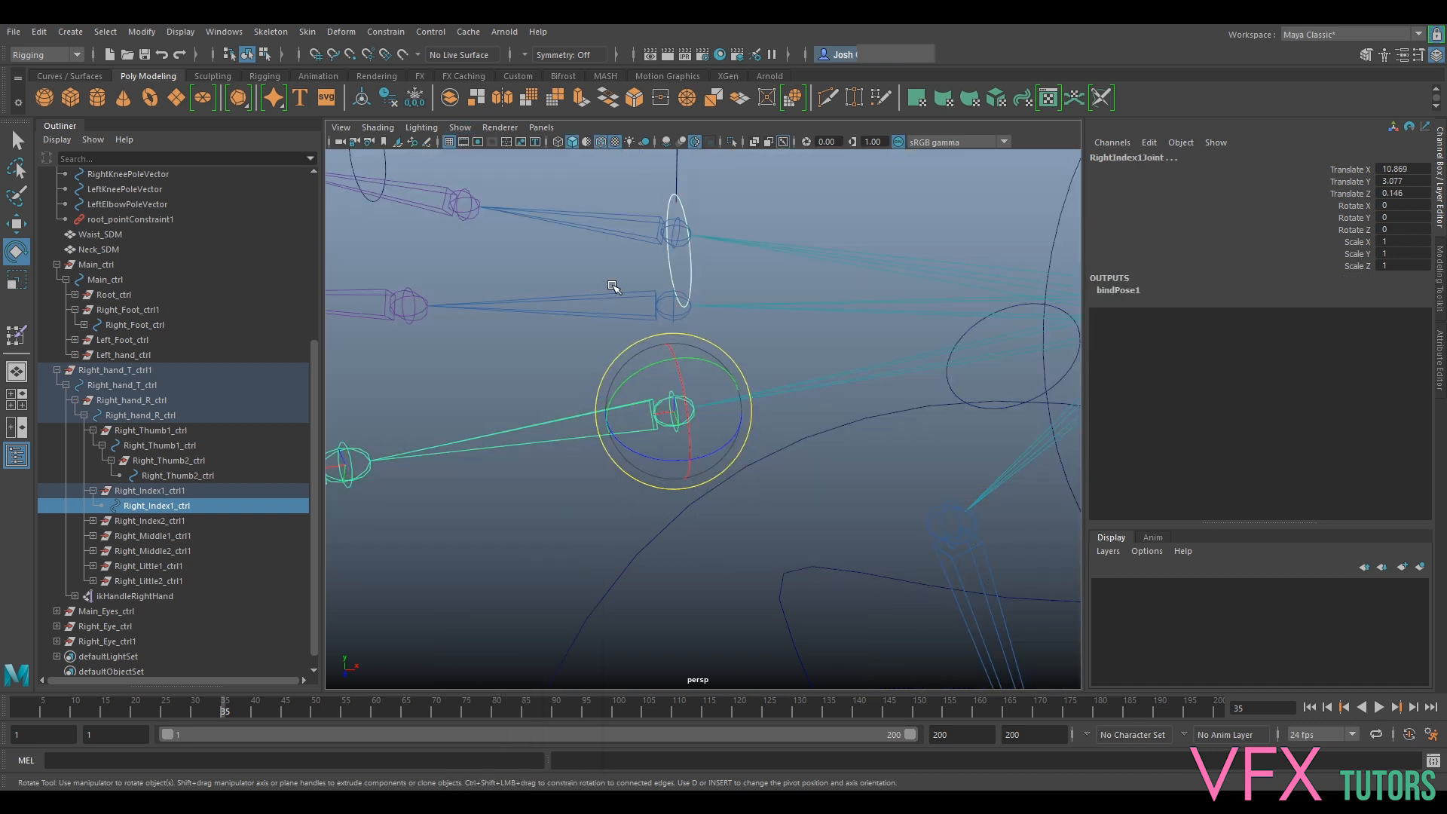
key(g)
Parent the Right_Index2_ctrl1 group under the Right_Index1_ctrl circle
scroll(498, 390, down, 3)
alt+middle_drag(515, 392, 567, 379)
click(144, 521)
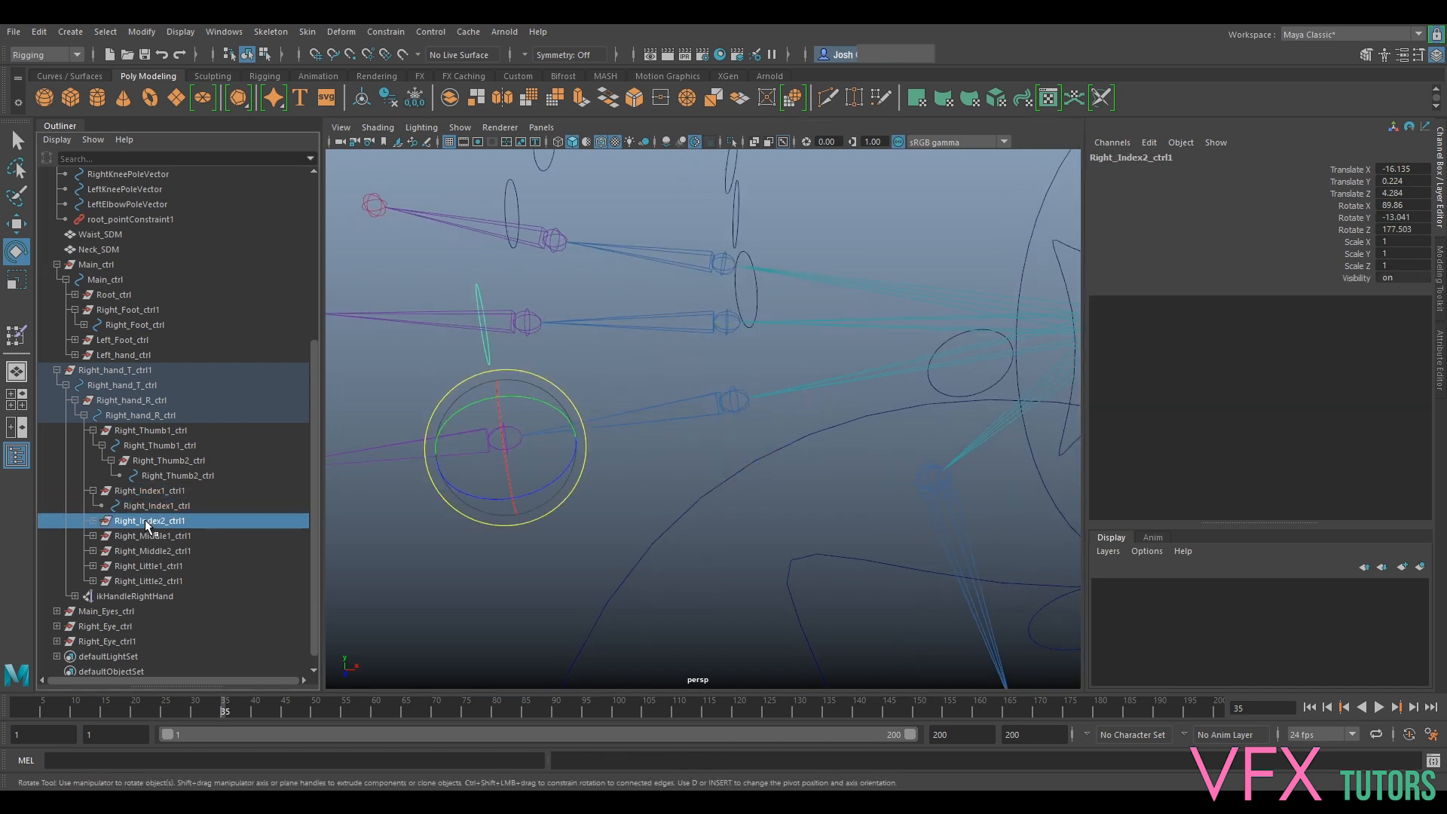
middle_drag(146, 526, 146, 505)
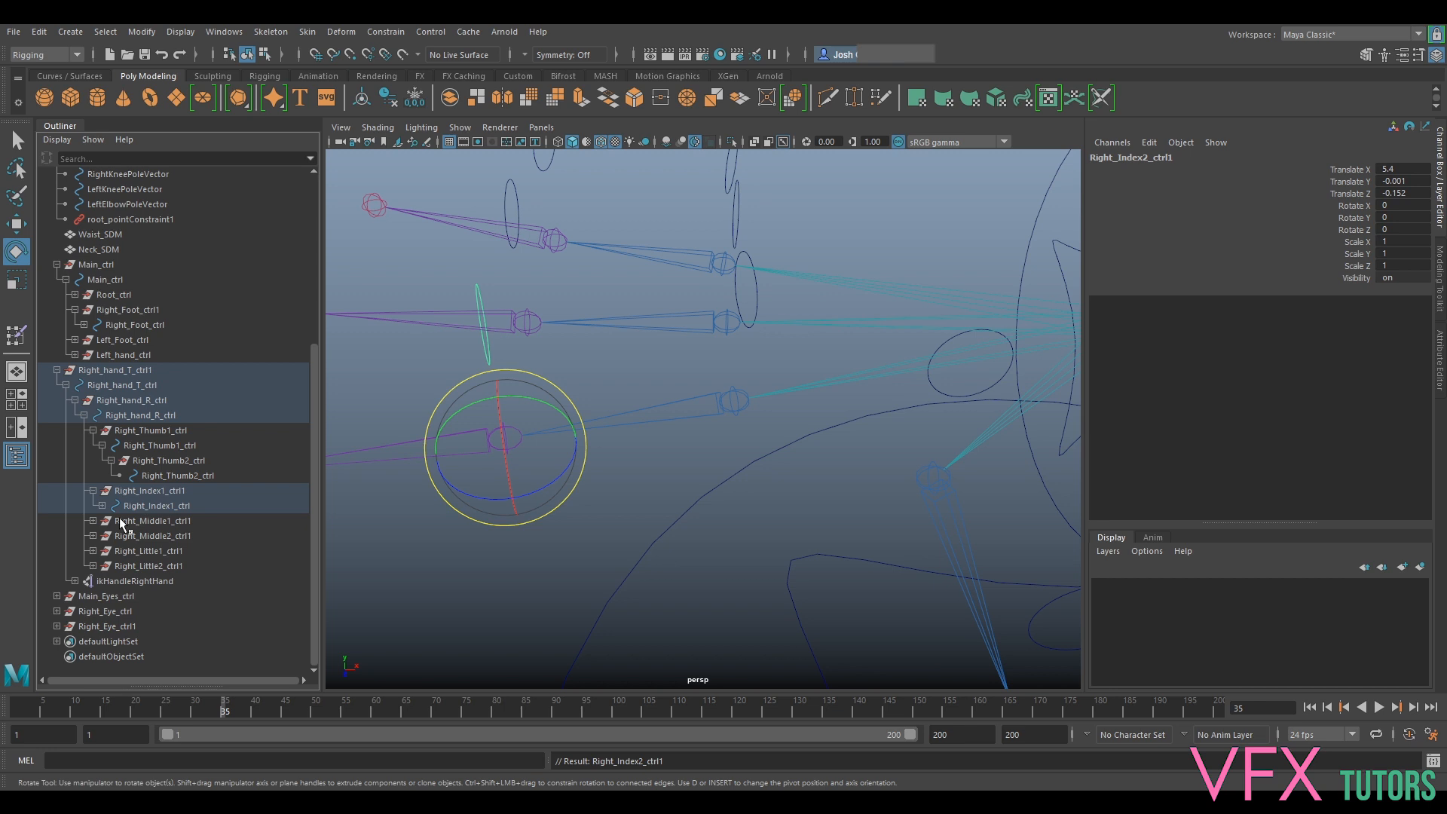
Orient-constrain RightIndex2Joint to the Right_Index2_ctrl circle
click(102, 506)
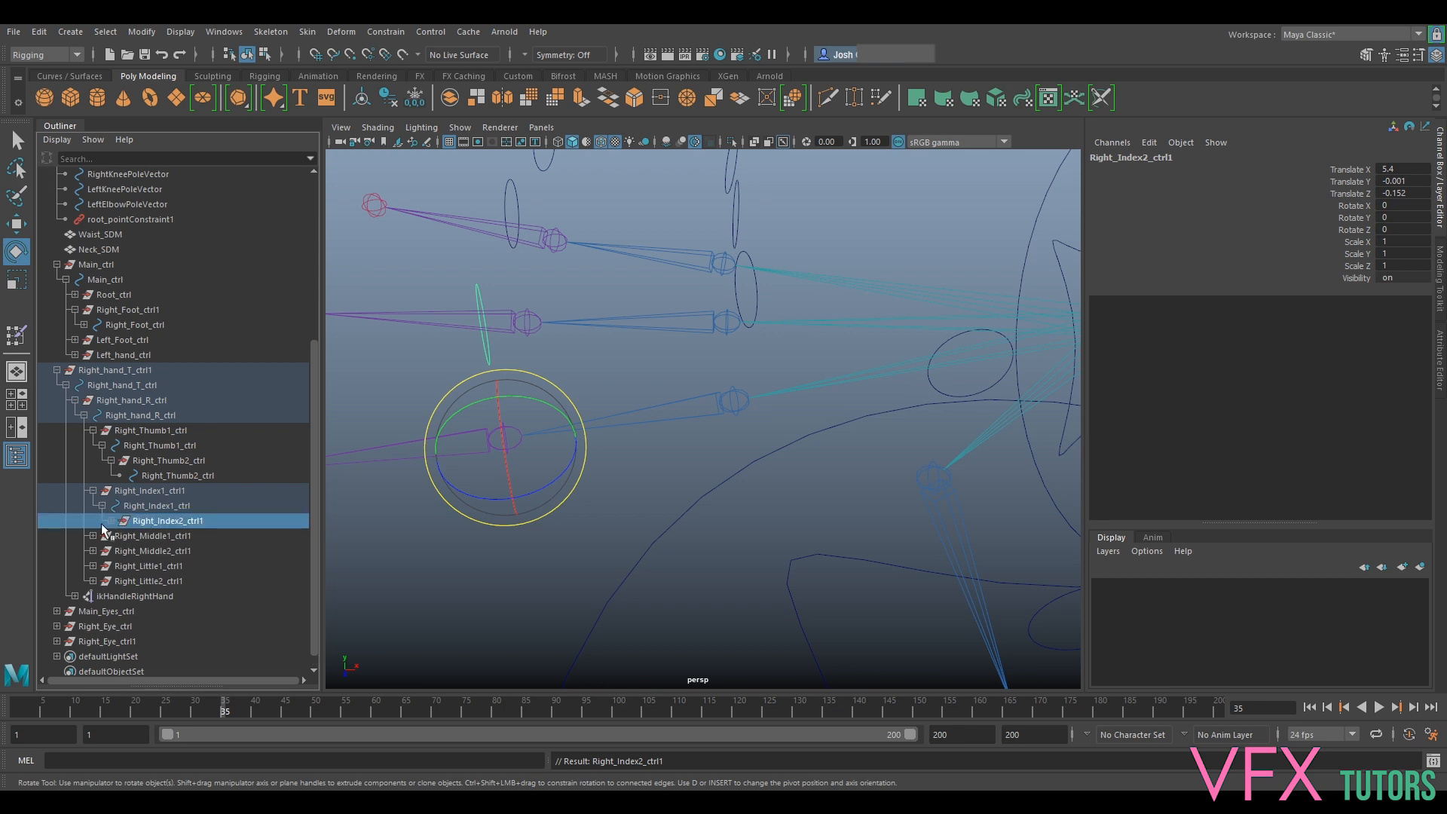
click(111, 521)
click(165, 535)
alt+drag(398, 400, 443, 410)
key(g)
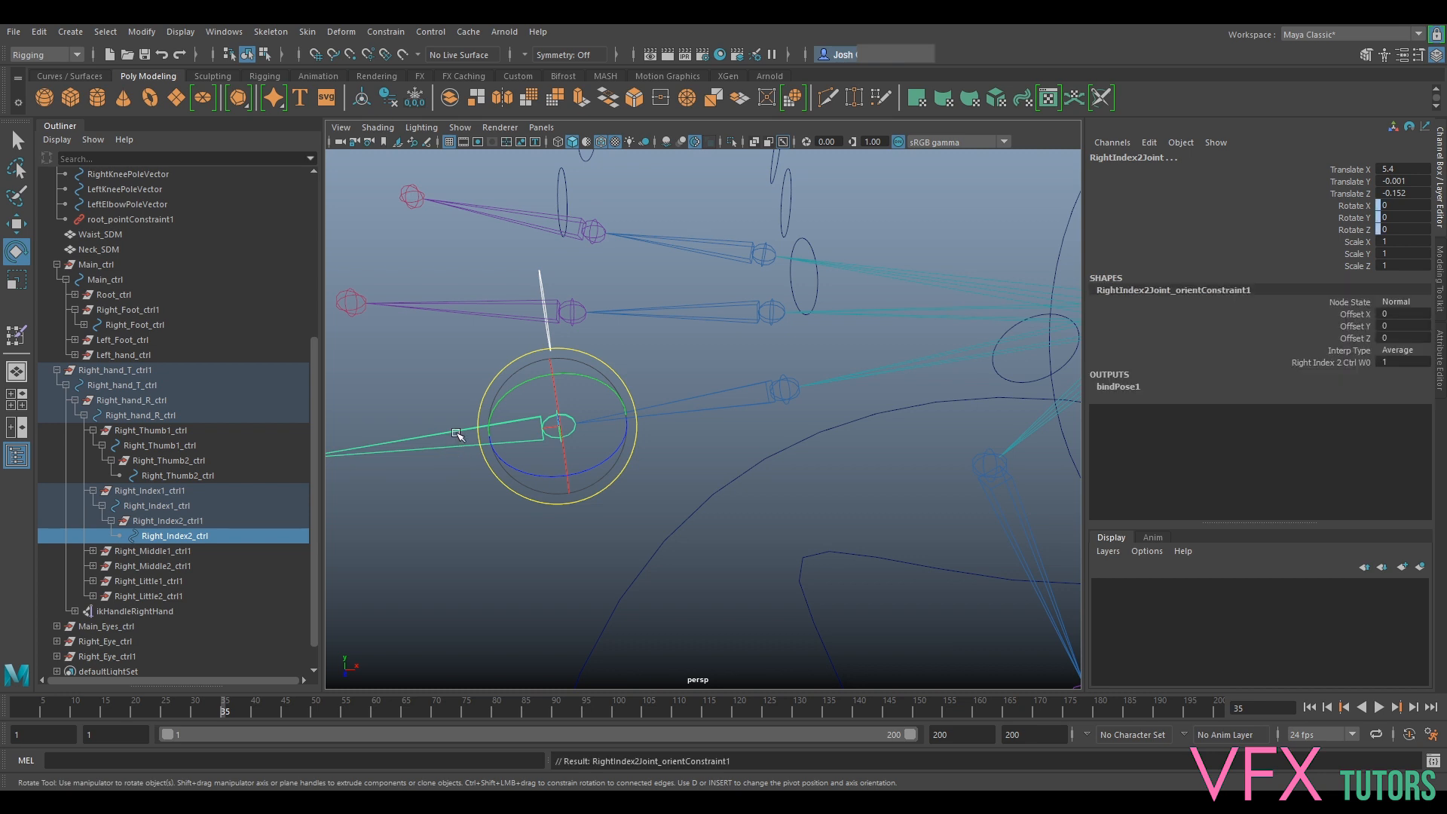
Try rotating Right_Index1_ctrl and Right_Index2_ctrl together by about -16 in Y to check the index finger, and undo the test rotation
alt+drag(776, 404, 736, 420)
alt+right_drag(743, 450, 633, 458)
alt+drag(633, 458, 641, 407)
click(695, 419)
scroll(707, 414, up, 5)
shift+click(554, 373)
key(ctrl+z)
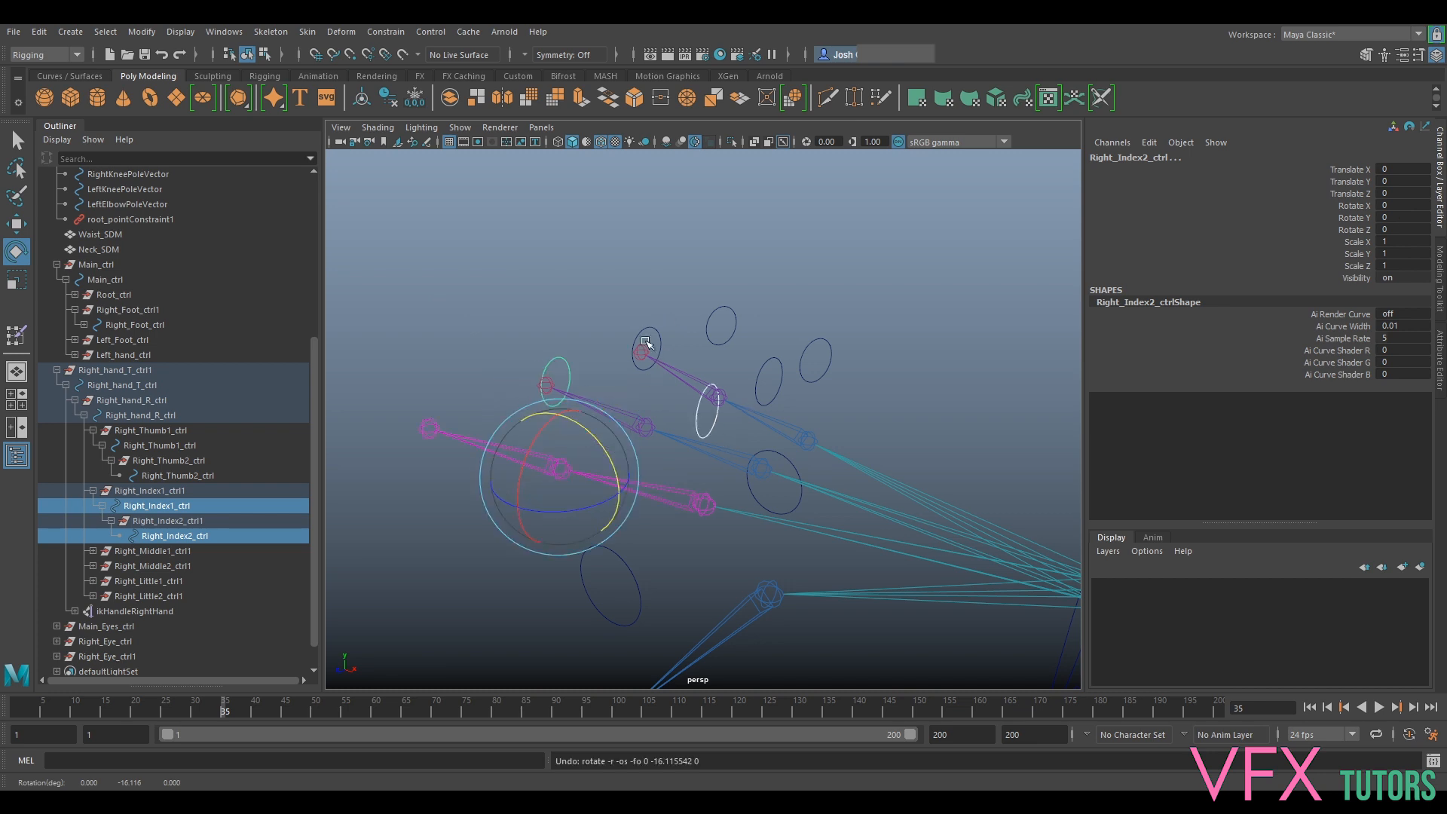
Orient-constrain RightMiddle1Joint to the Right_Middle1_ctrl circle inside the Right_Middle1_ctrl1 group
click(117, 553)
key(f)
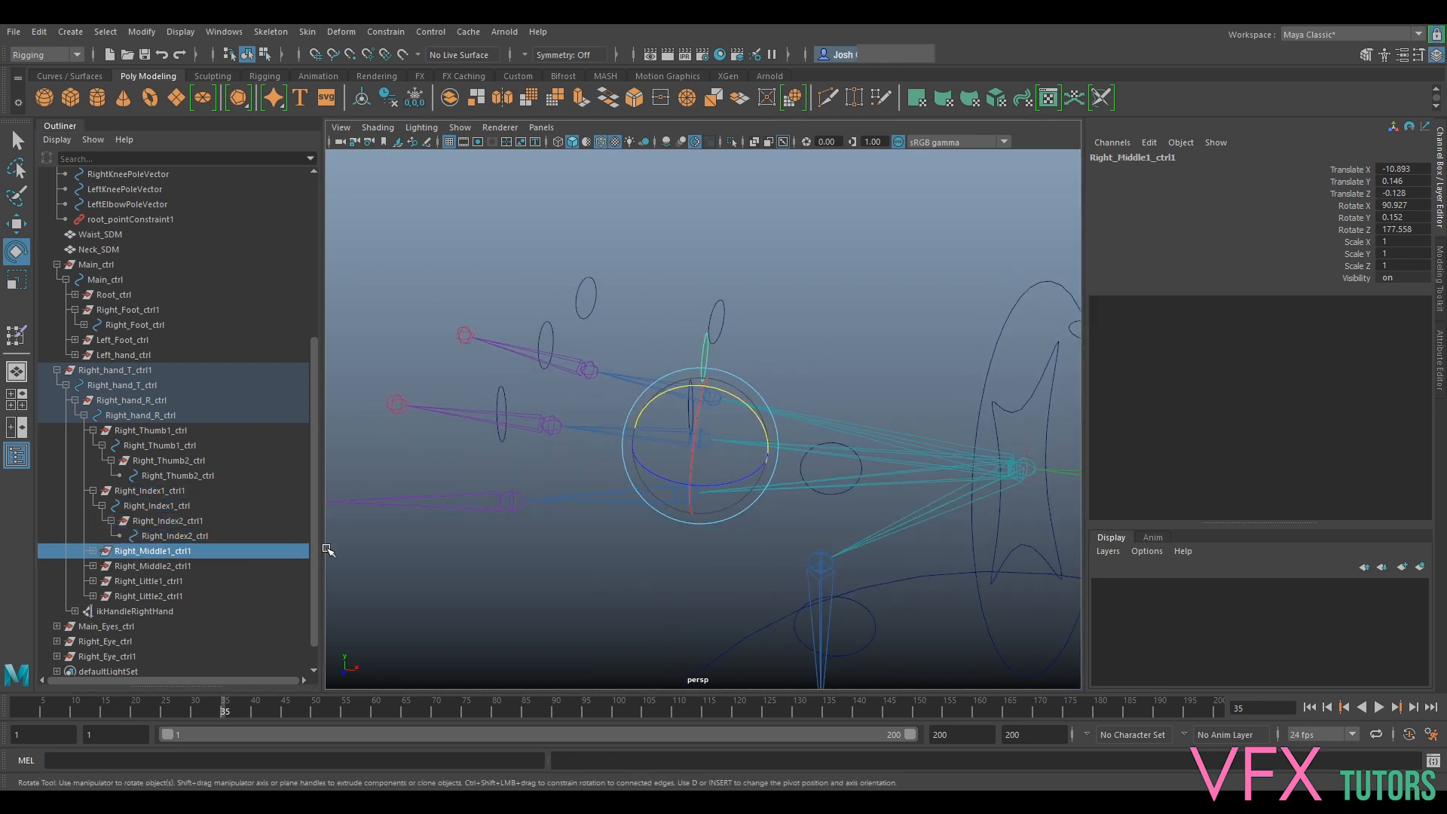
click(92, 551)
click(151, 566)
key(f)
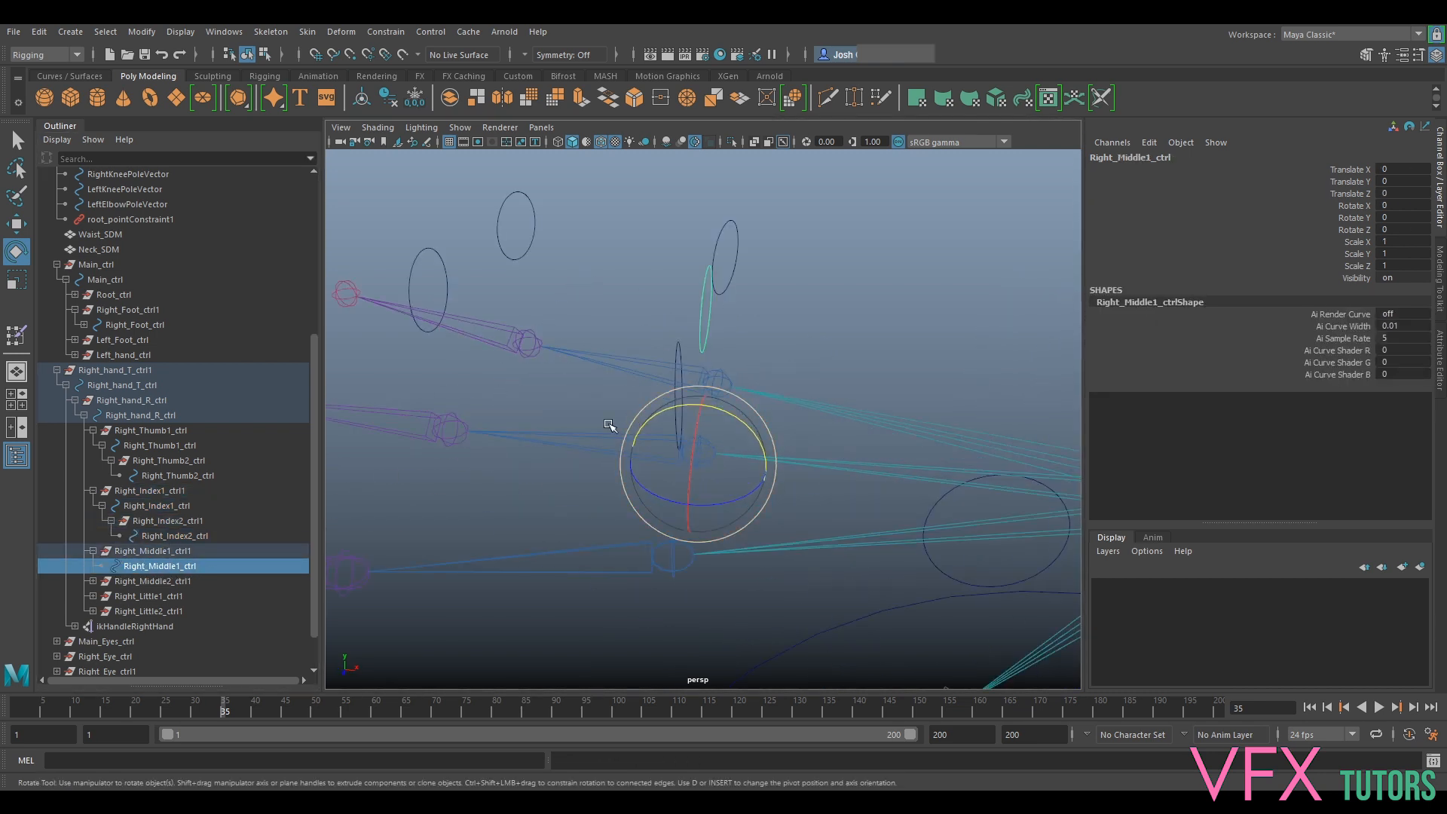
alt+drag(594, 441, 711, 462)
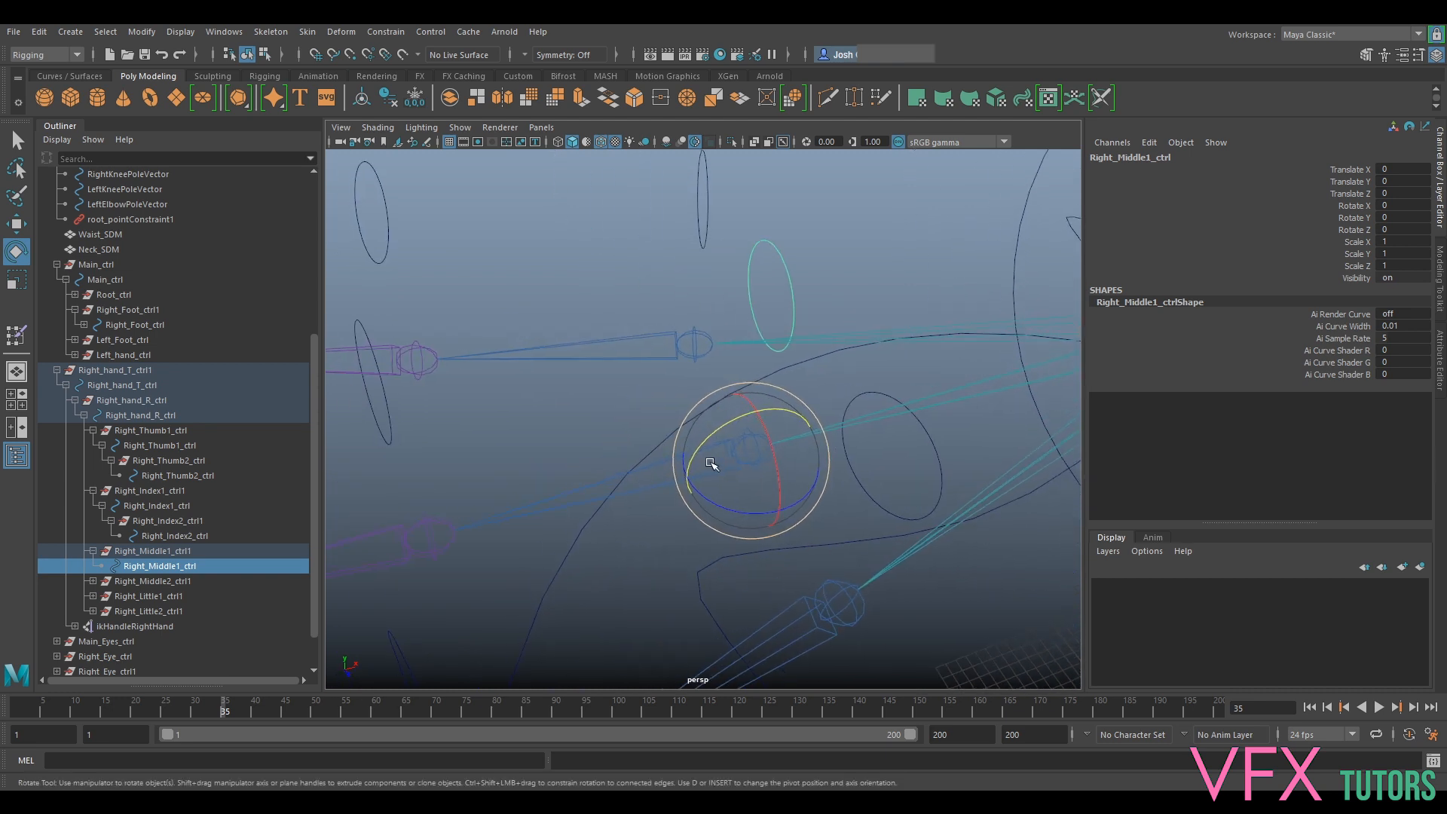
shift+click(656, 489)
key(g)
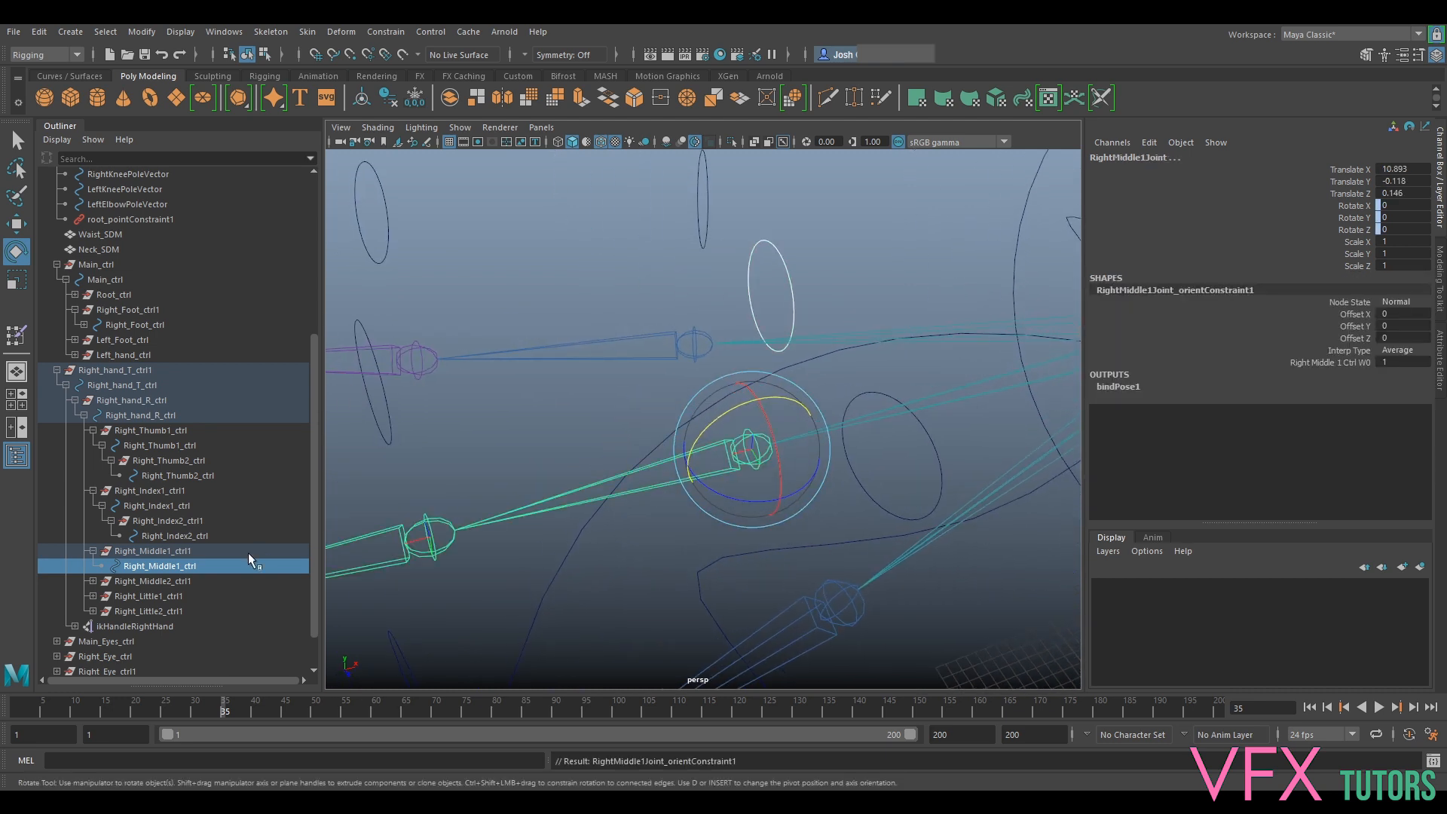
Parent the Right_Middle2_ctrl1 group under the Right_Middle1_ctrl circle and expand the nested group
click(131, 582)
middle_drag(133, 581, 143, 564)
click(101, 566)
click(111, 581)
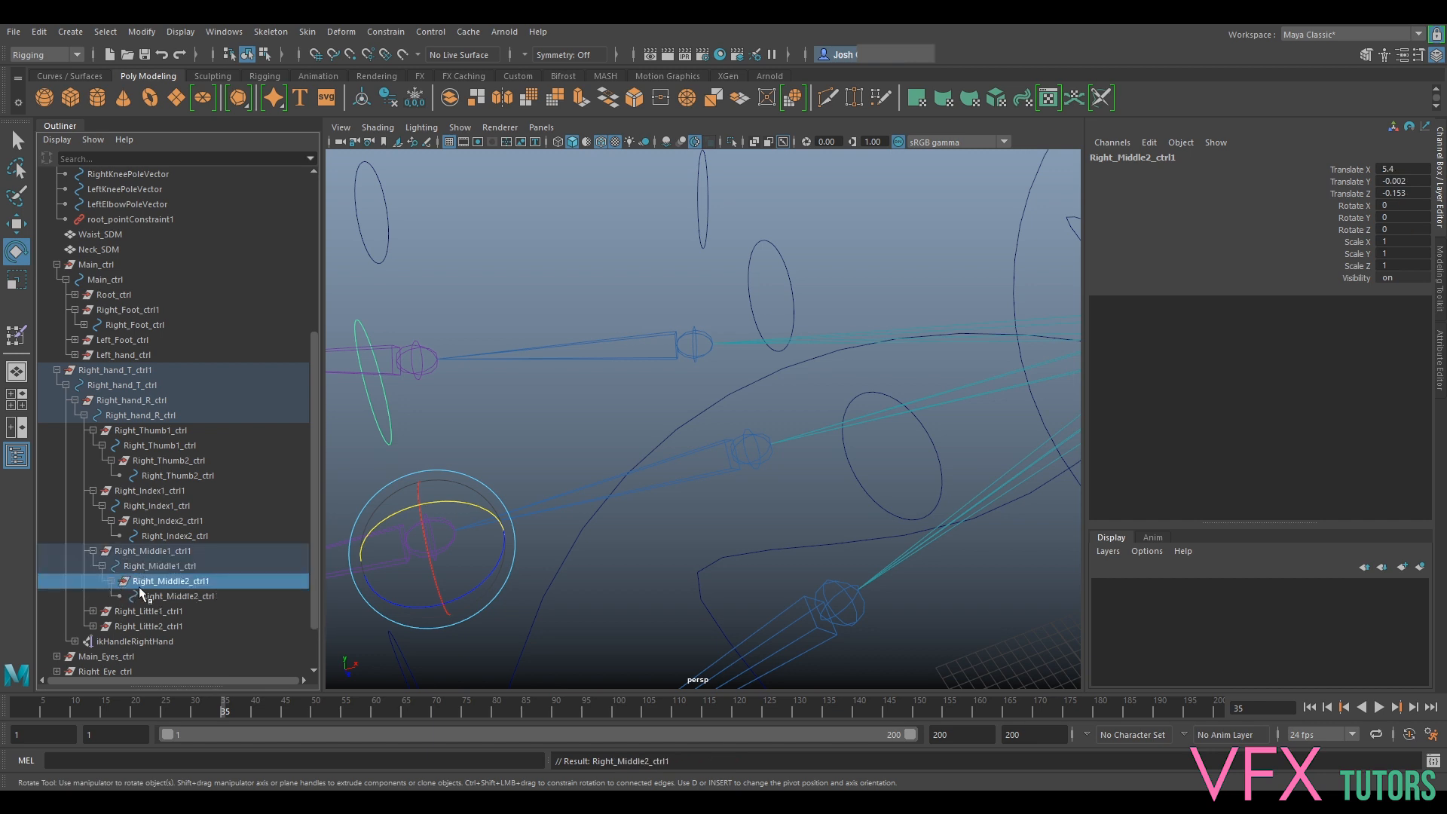
Orient-constrain RightMiddle2Joint to the Right_Middle2_ctrl circle
click(163, 597)
key(f)
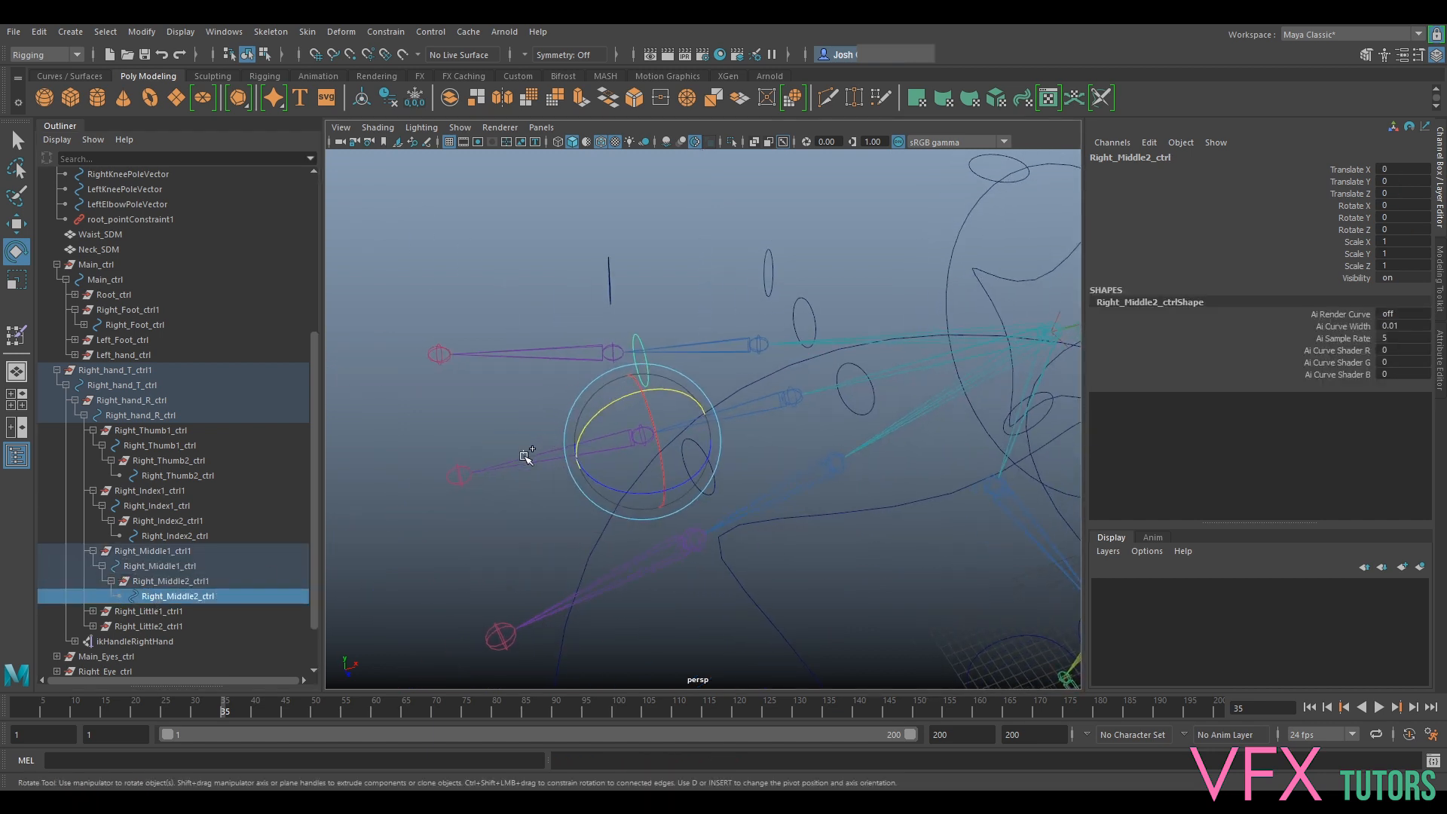
shift+click(525, 458)
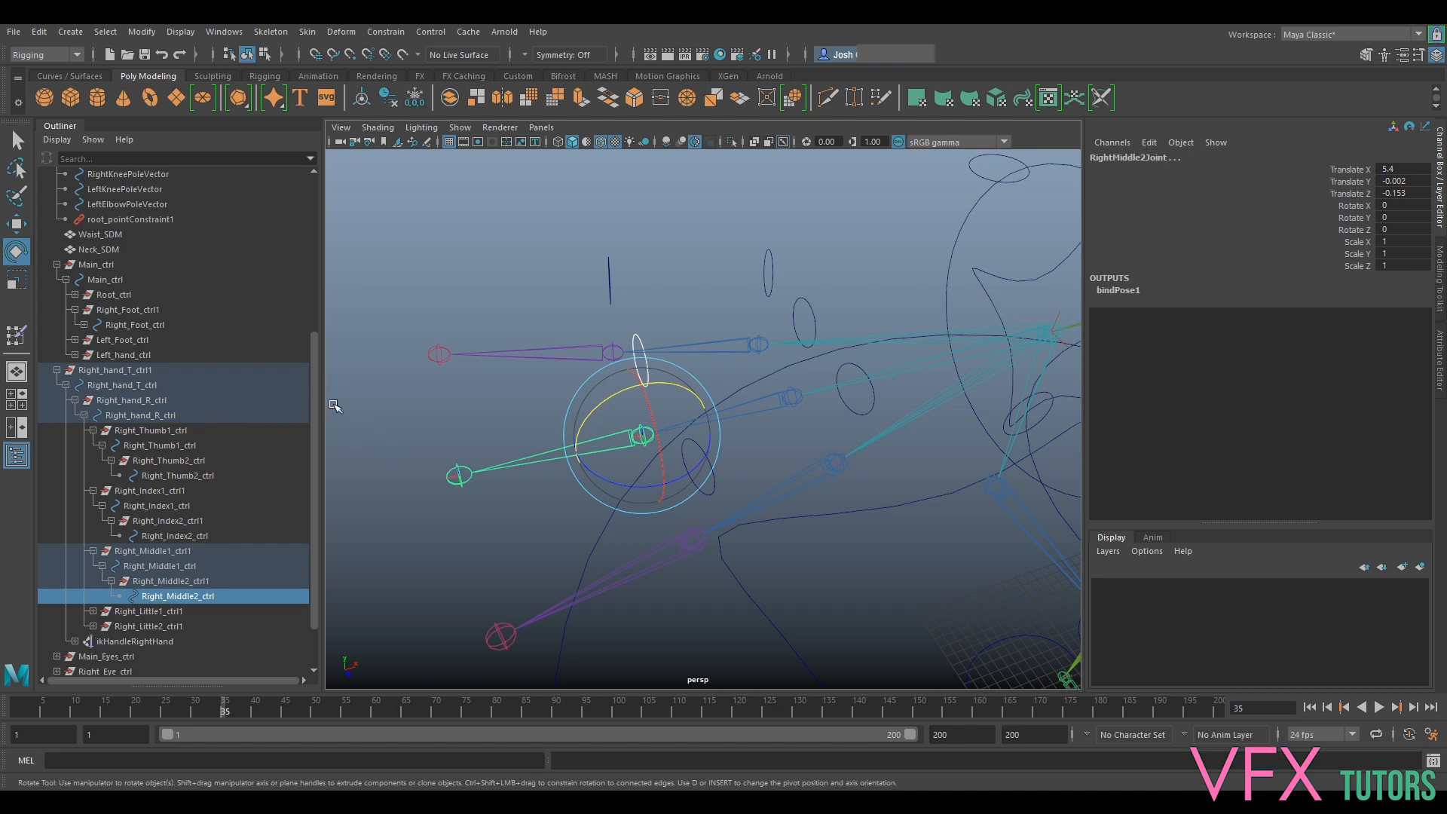
alt+drag(614, 471, 598, 401)
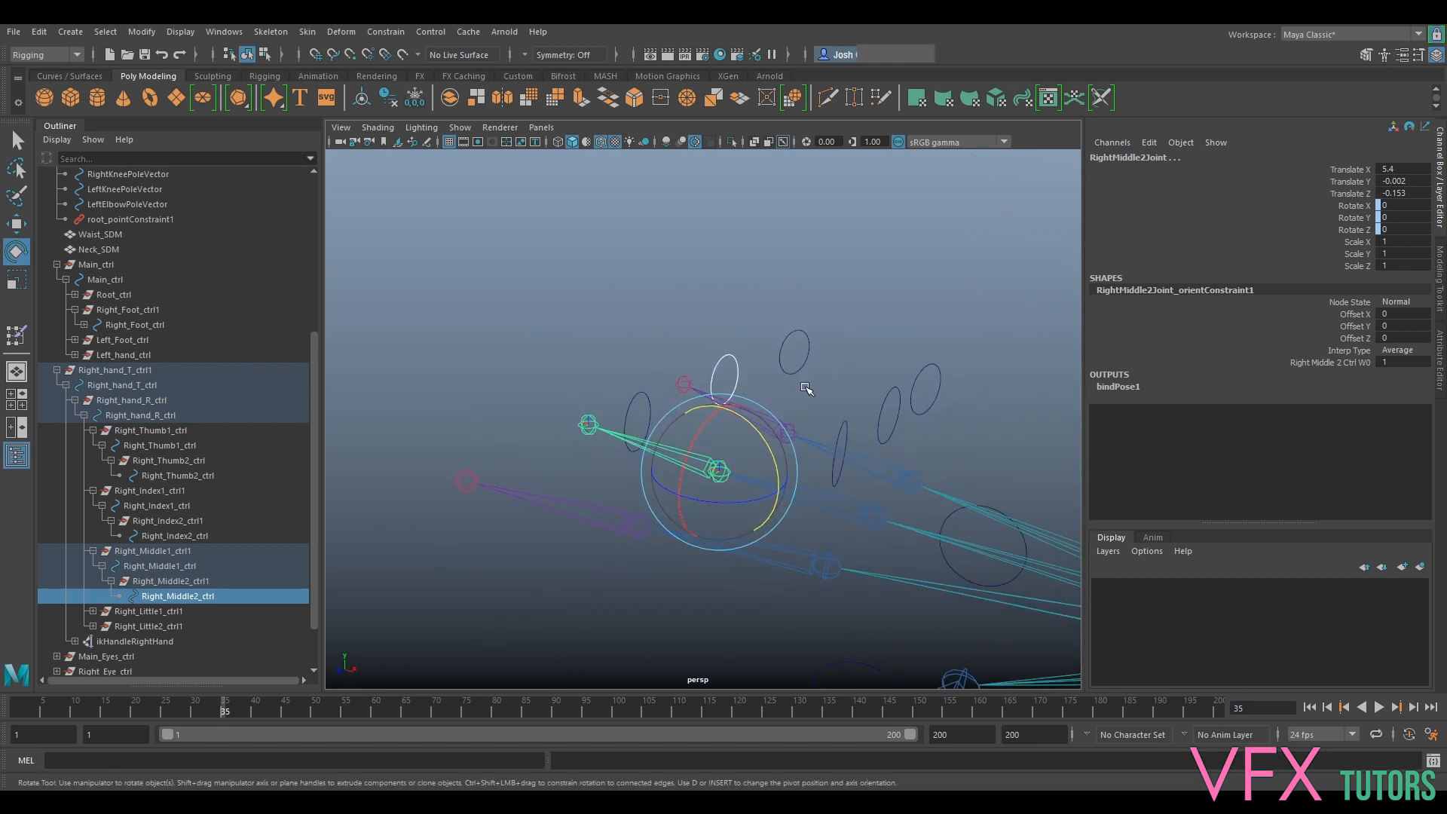
Try rotating the two middle finger control circles together to check that the finger bends, and undo the test rotation
click(890, 416)
shift+click(726, 362)
mouse_move(776, 463)
mouse_down()
mouse_move(784, 500)
mouse_move(759, 446)
mouse_up()
key(ctrl+z)
Orient-constrain RightLittle1Joint to the Right_Little1_ctrl circle
alt+drag(957, 319, 680, 451)
click(778, 407)
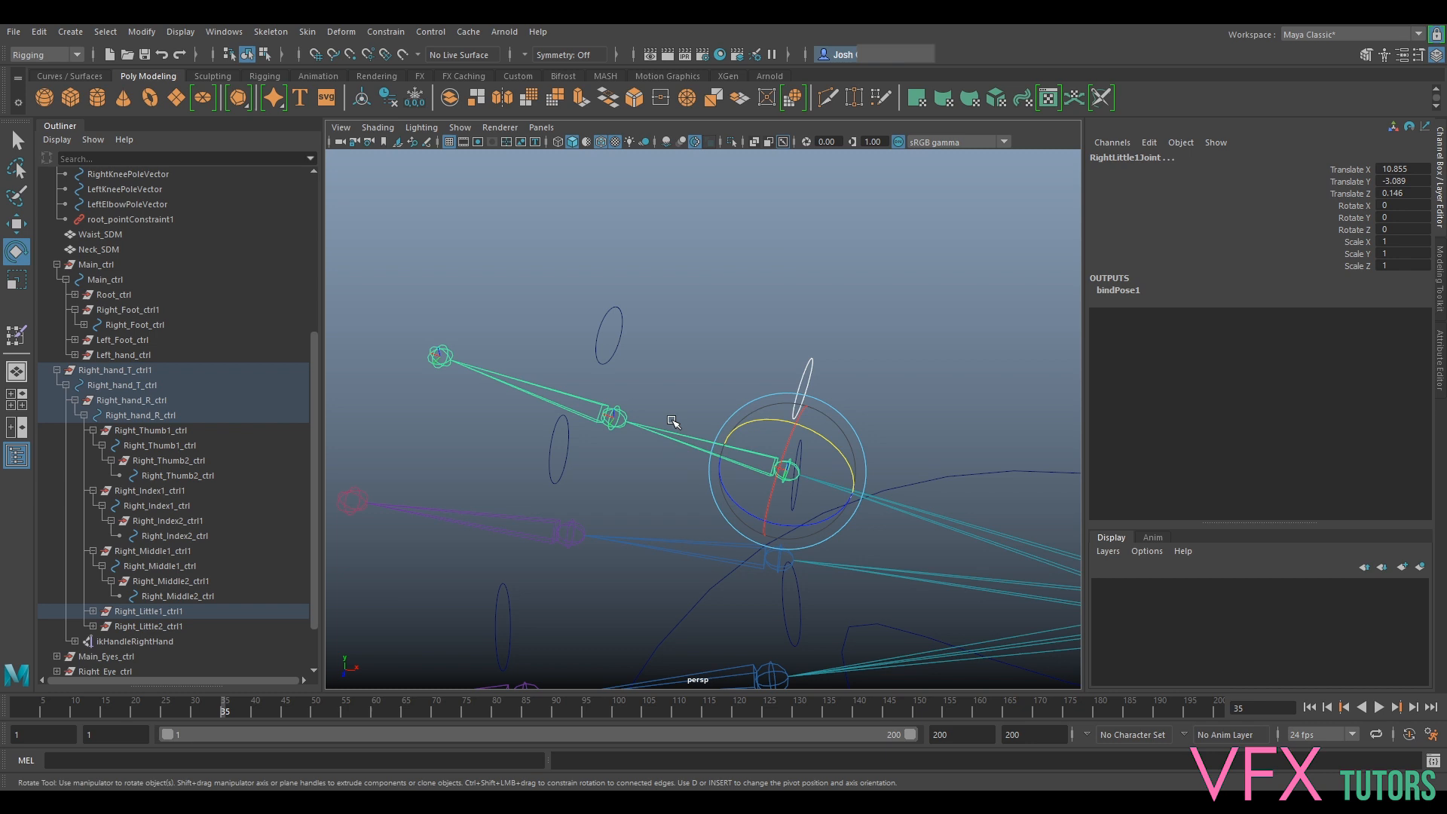
key(g)
Parent the Right_Little2_ctrl1 group under the Right_Little1_ctrl circle and expand the nested group
click(94, 612)
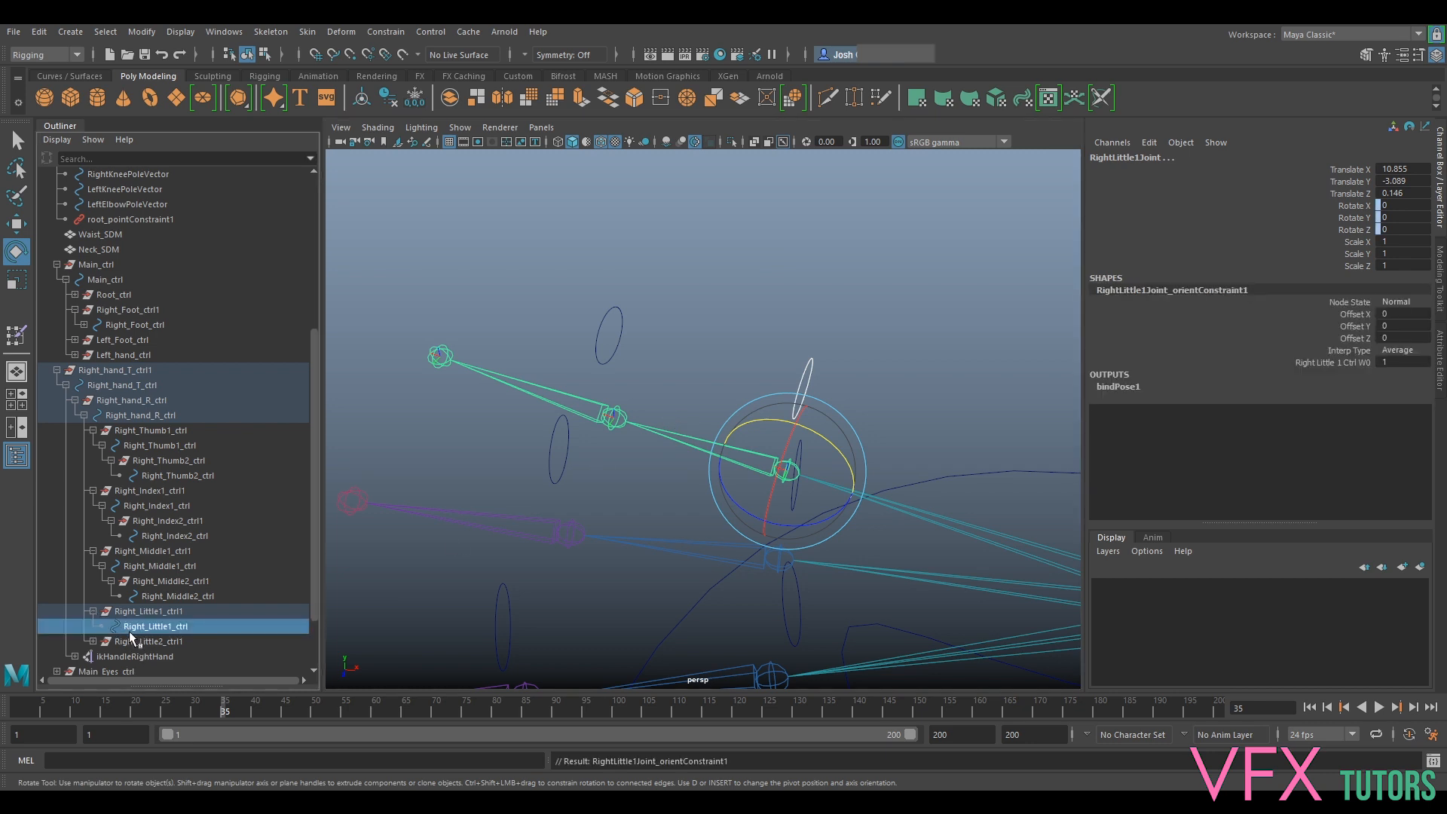
click(136, 641)
middle_drag(136, 641, 136, 624)
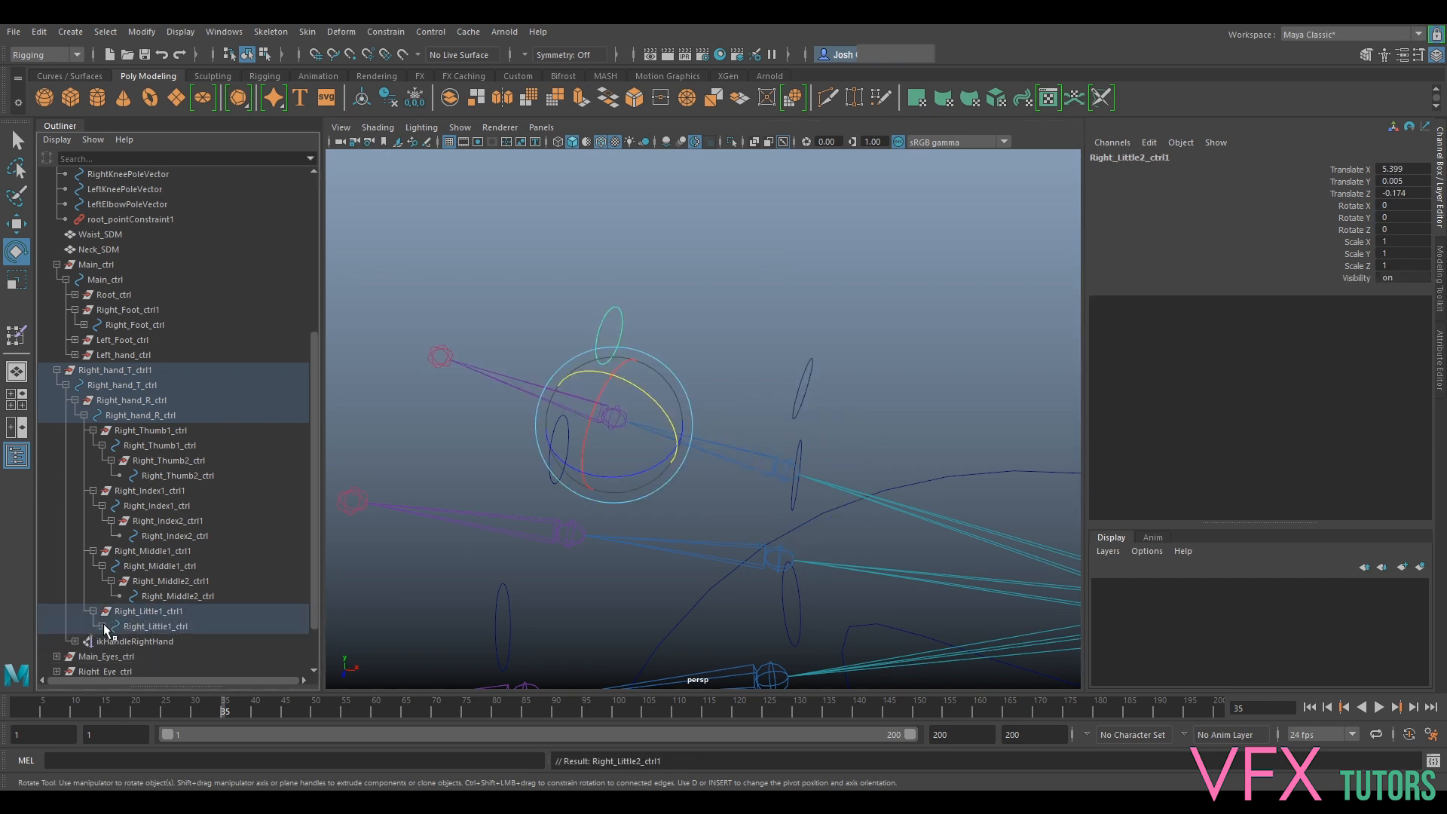
click(103, 627)
Orient-constrain RightLittle2Joint to the Right_Little2_ctrl circle inside the nested group
click(161, 656)
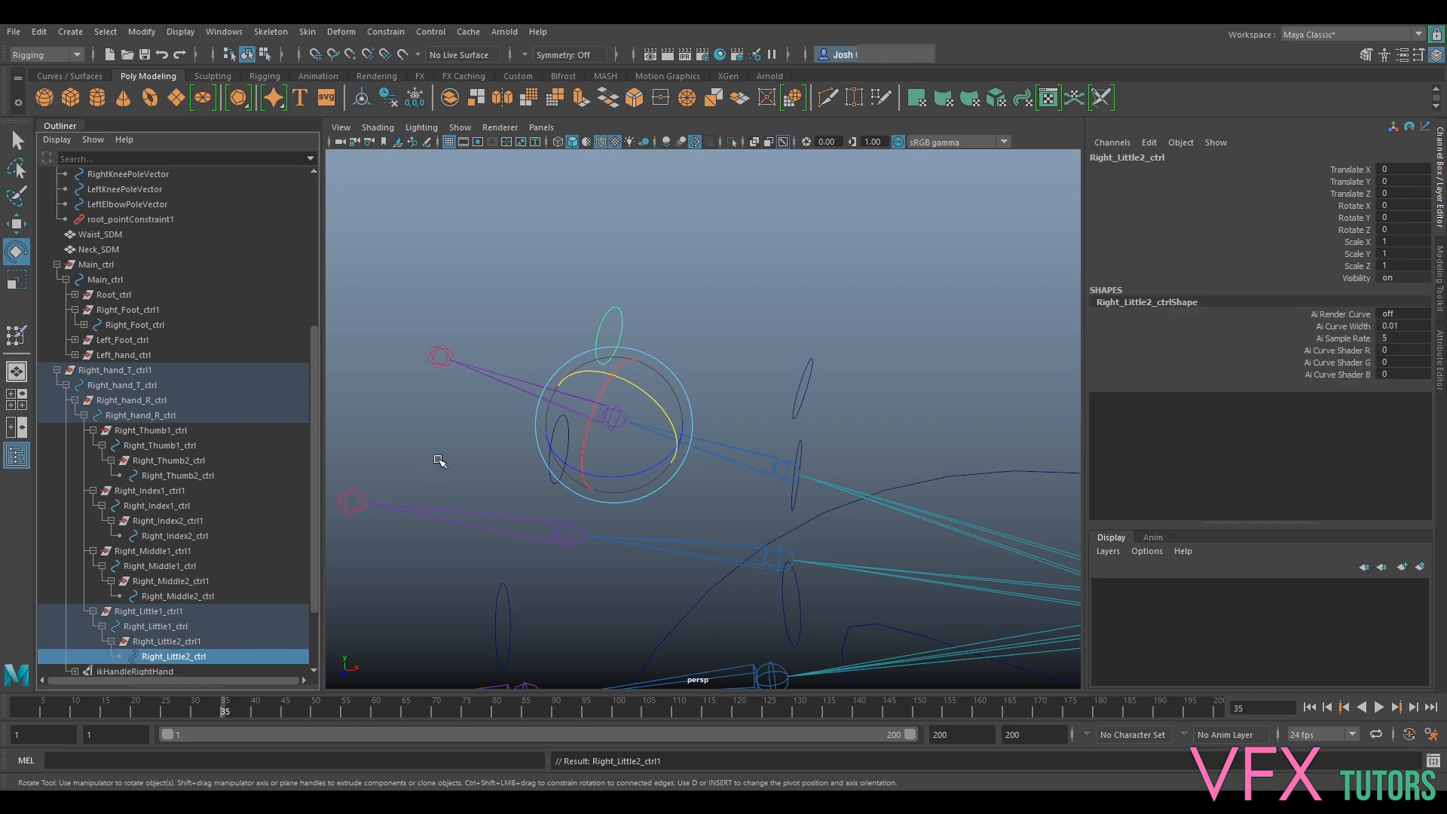
shift+drag(522, 361, 510, 394)
key(g)
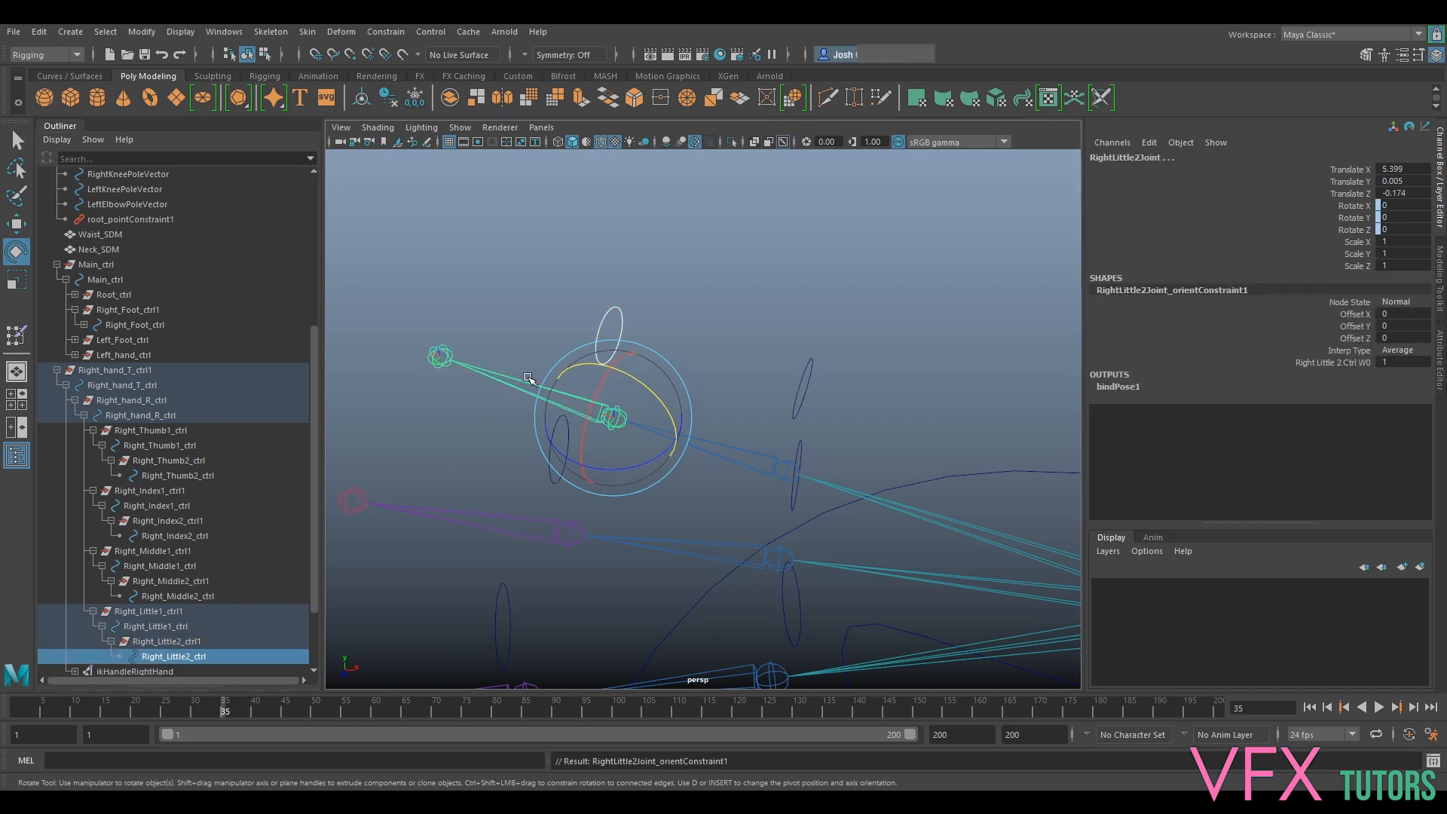
Try rotating both little finger control circles together to check the finger bend, and undo the test rotation
click(75, 399)
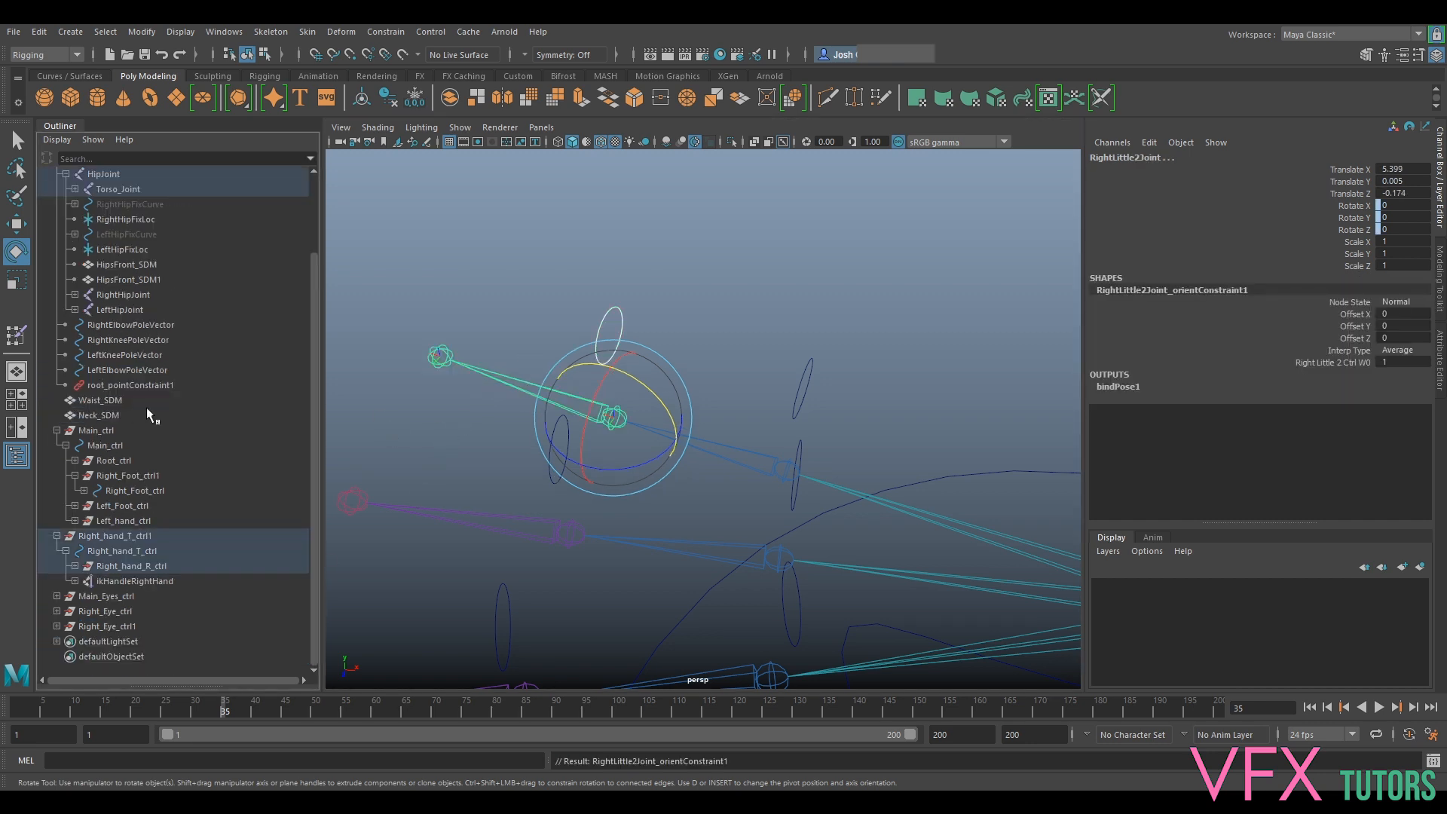
click(579, 286)
drag(571, 291, 648, 354)
shift+drag(845, 335, 782, 386)
drag(812, 443, 856, 479)
key(ctrl+z)
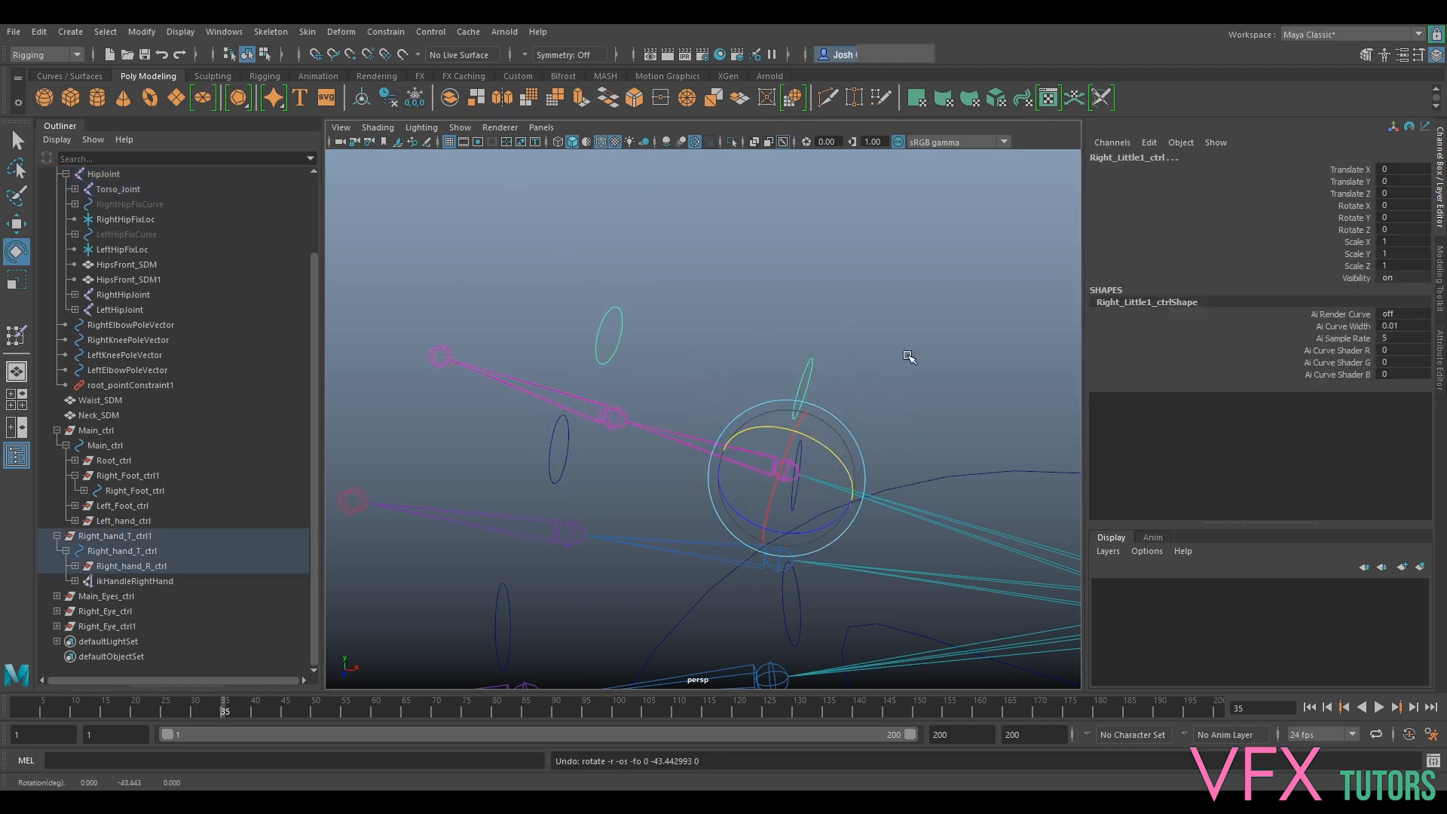
Try rotating the Right_hand_R_ctrl wrist circle to check that the fingers follow, and undo the rotation
scroll(908, 356, down, 2)
click(908, 356)
alt+right_drag(907, 355, 818, 389)
alt+middle_drag(961, 418, 843, 413)
alt+drag(843, 414, 875, 341)
drag(877, 338, 841, 365)
drag(859, 434, 872, 475)
key(ctrl+z)
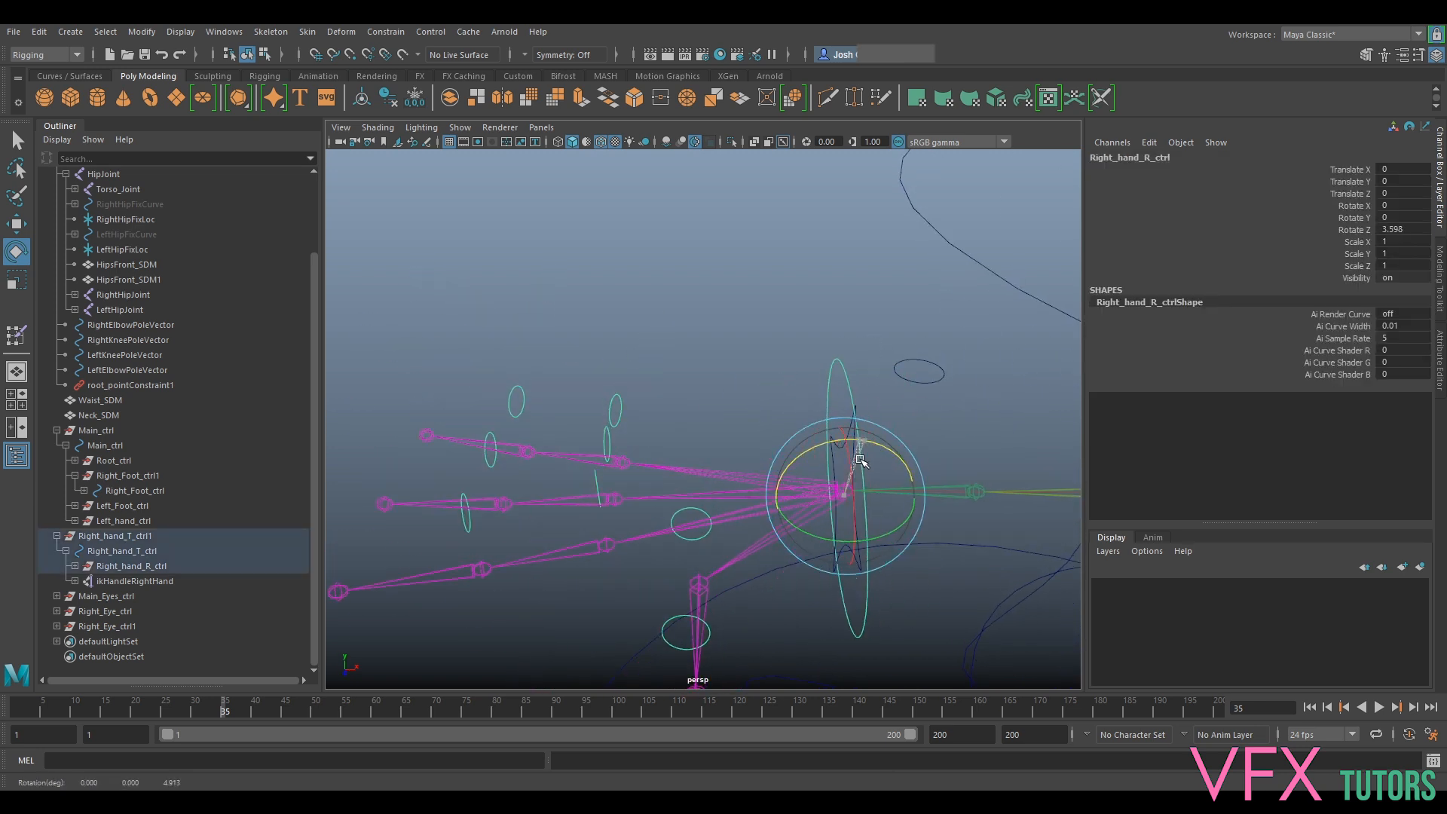
Try transforming the whole right hand, including moving the Right_hand_T_ctrl circle, and undo the test changes
click(765, 330)
click(853, 411)
mouse_move(874, 444)
mouse_down()
mouse_move(864, 480)
mouse_move(888, 450)
mouse_up()
key(ctrl+z)
alt+right_drag(948, 382, 934, 394)
alt+middle_drag(934, 394, 723, 384)
alt+drag(724, 385, 626, 418)
key(w)
key(ctrl+z)
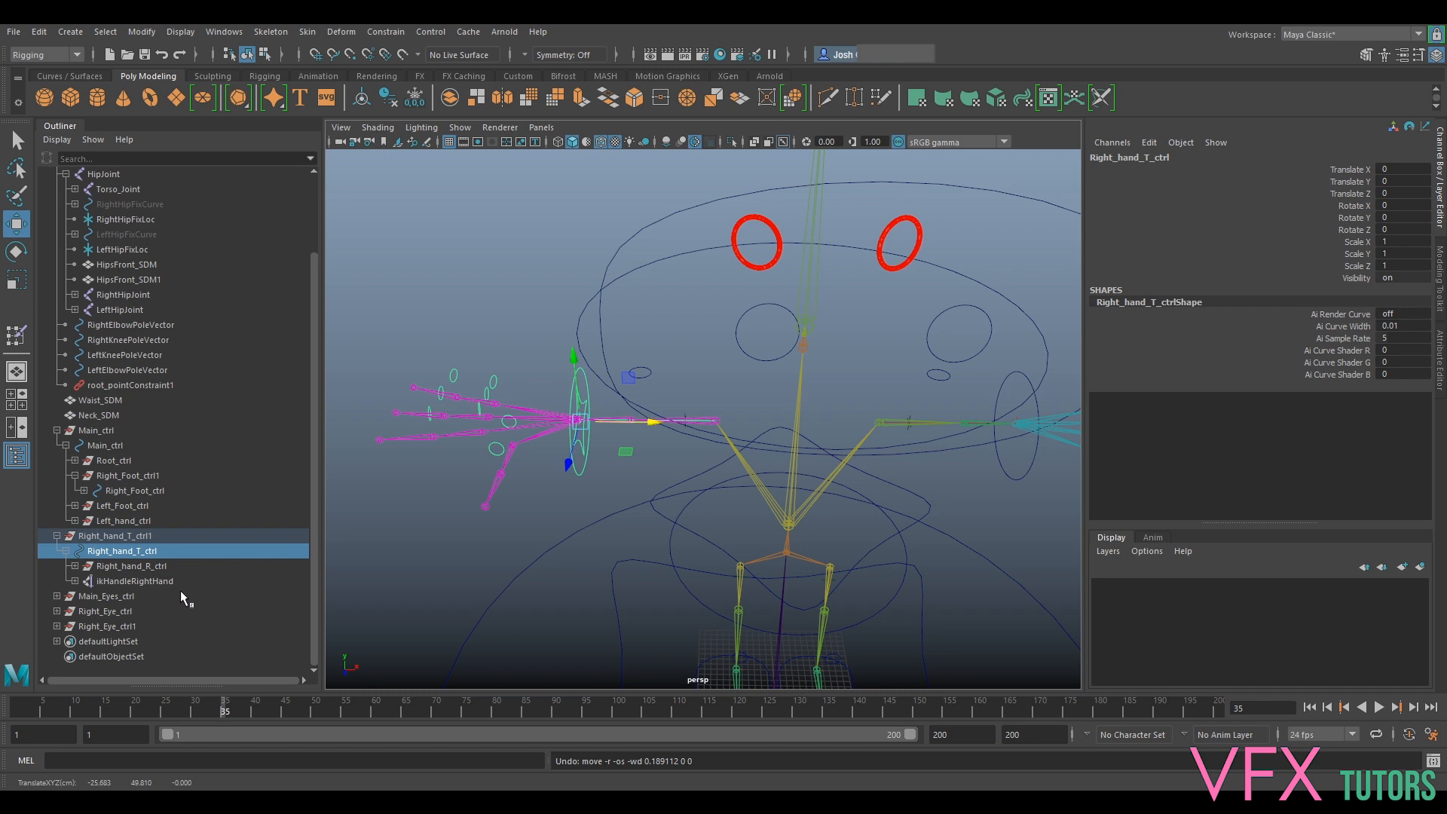
Parent the Right_hand_T_ctrl1 group under the Main_ctrl circle inside the Main_ctrl group
click(57, 536)
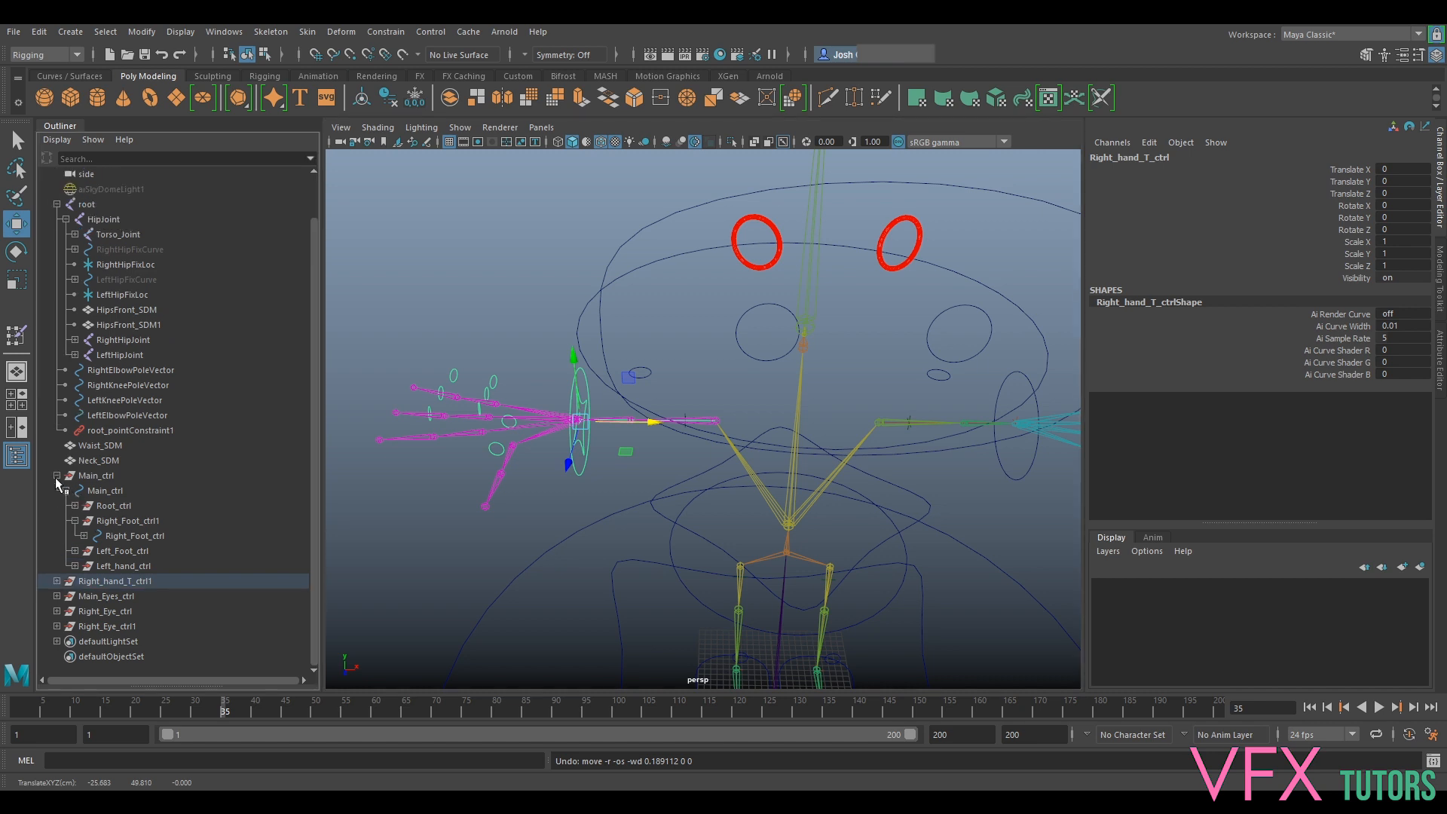
click(56, 476)
click(102, 539)
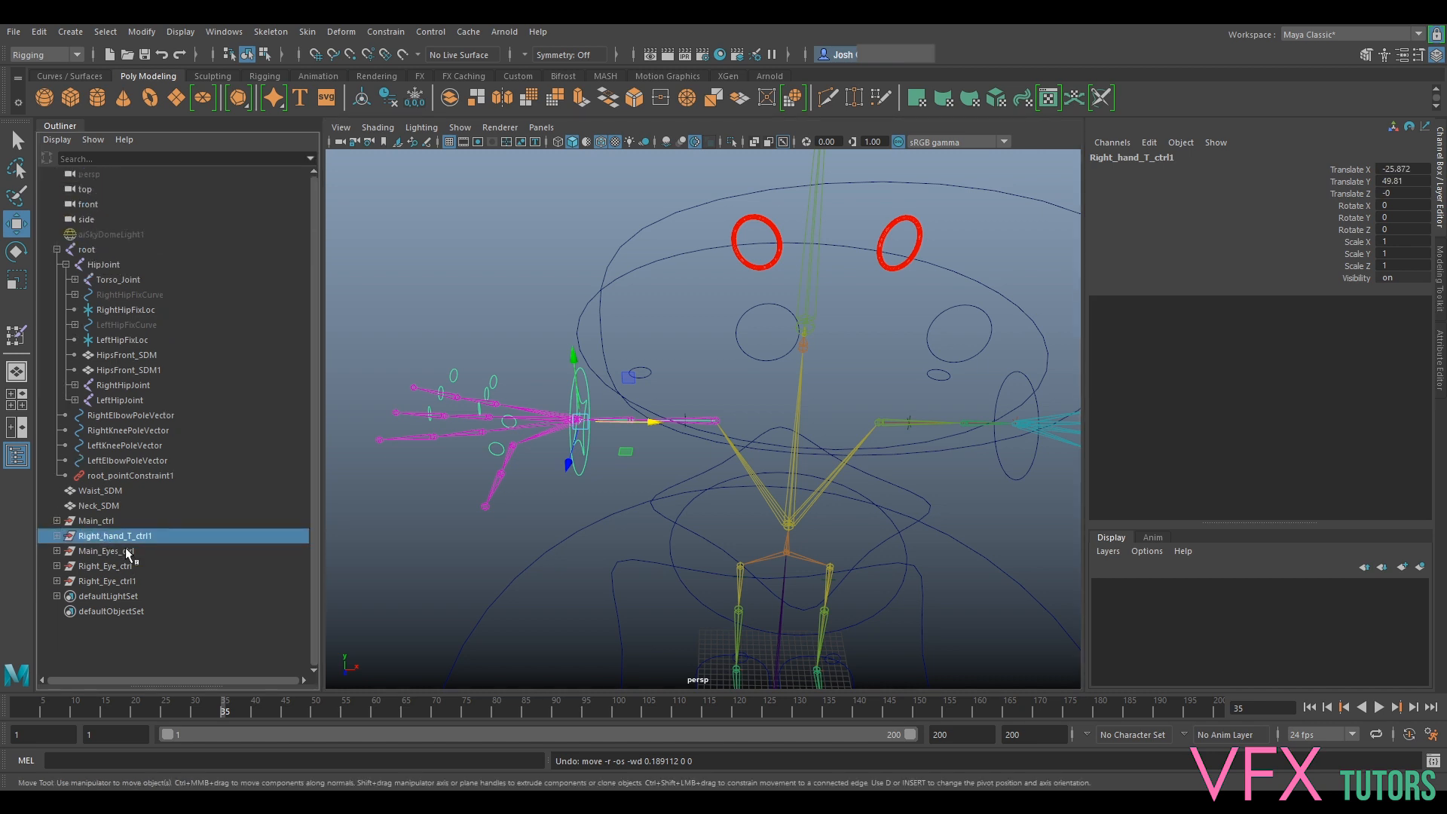
click(102, 526)
key(f)
alt+drag(685, 558, 716, 500)
click(113, 536)
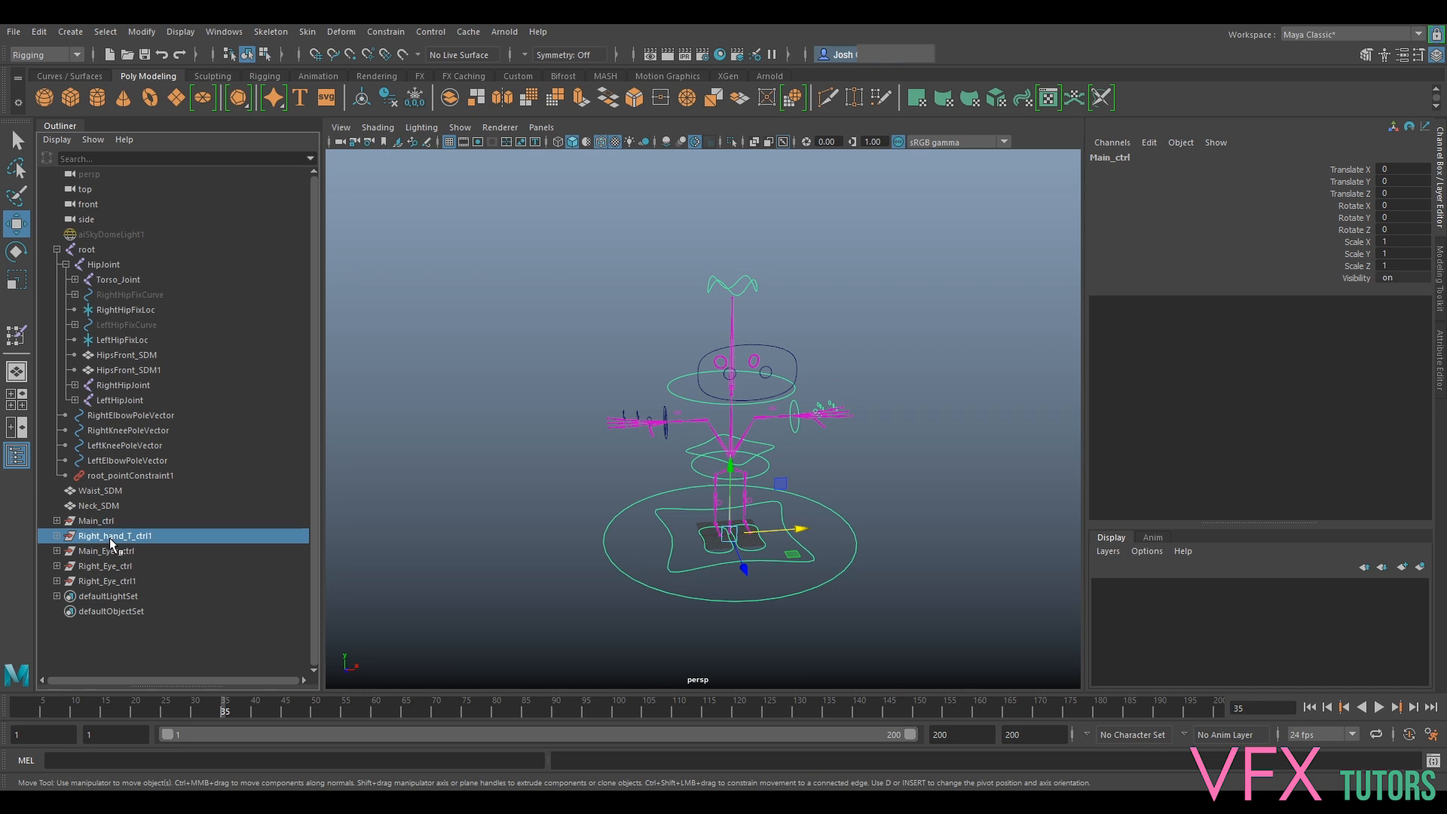
click(57, 521)
click(74, 567)
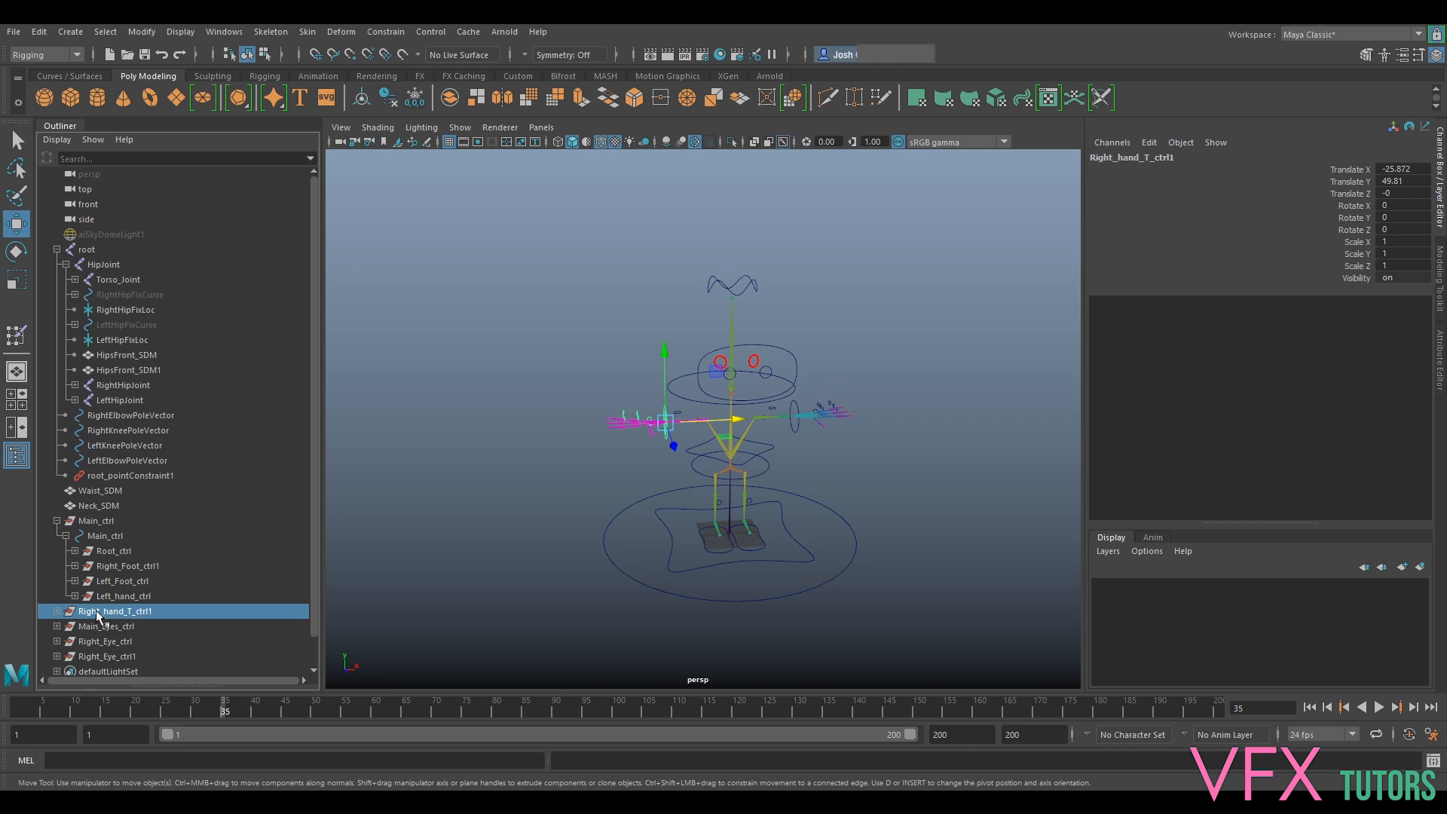
drag(96, 609, 109, 535)
Try moving the main and root controls to check that the rig follows, and undo the test moves
drag(746, 532, 719, 541)
key(ctrl+z)
scroll(758, 550, up, 6)
alt+middle_drag(807, 562, 774, 490)
alt+drag(769, 549, 788, 503)
drag(871, 487, 748, 545)
scroll(822, 546, down, 6)
drag(703, 472, 733, 499)
key(ctrl+z)
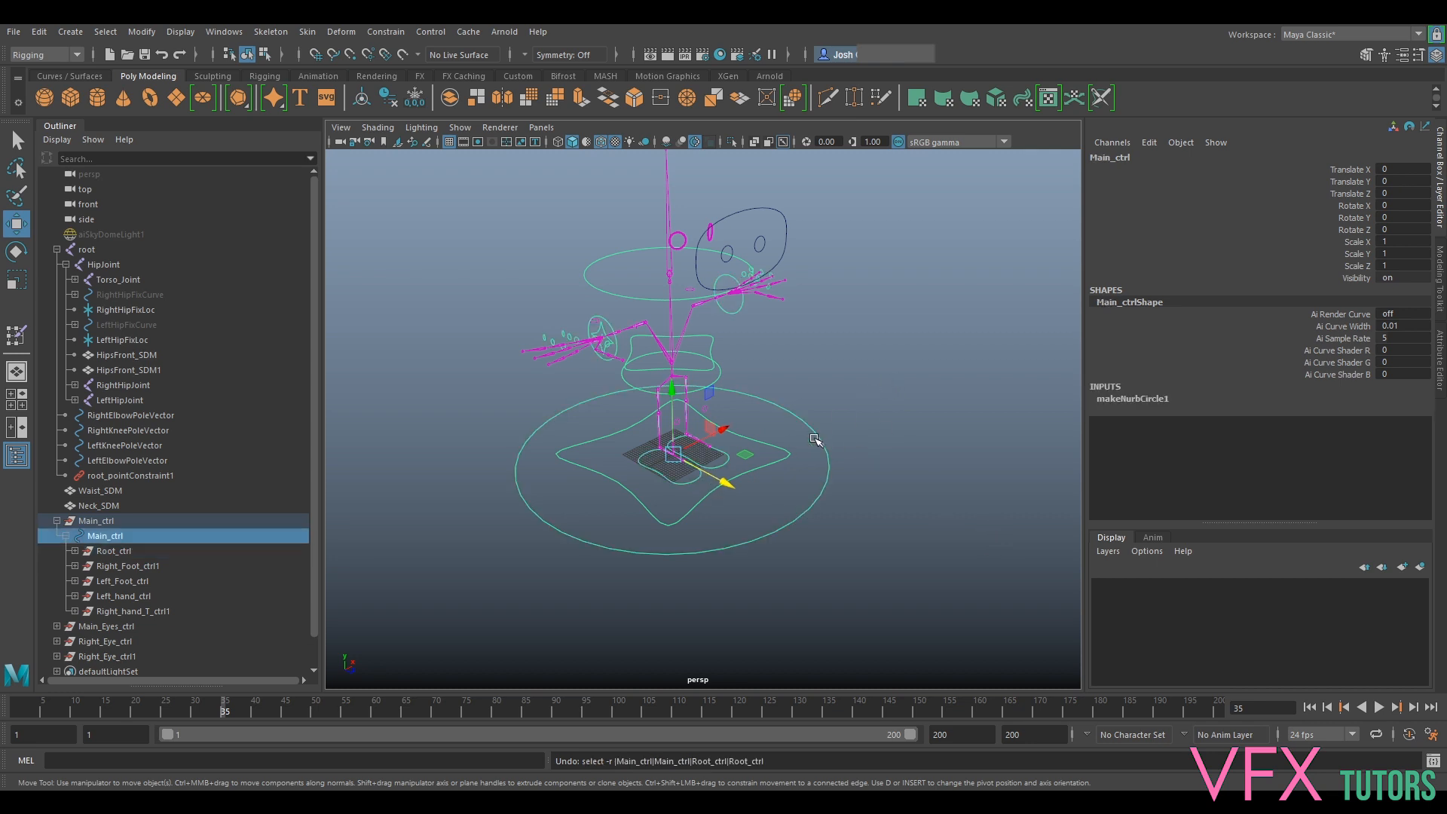
Set the Root_ctrl group's Translate Y to 0
click(689, 446)
click(784, 456)
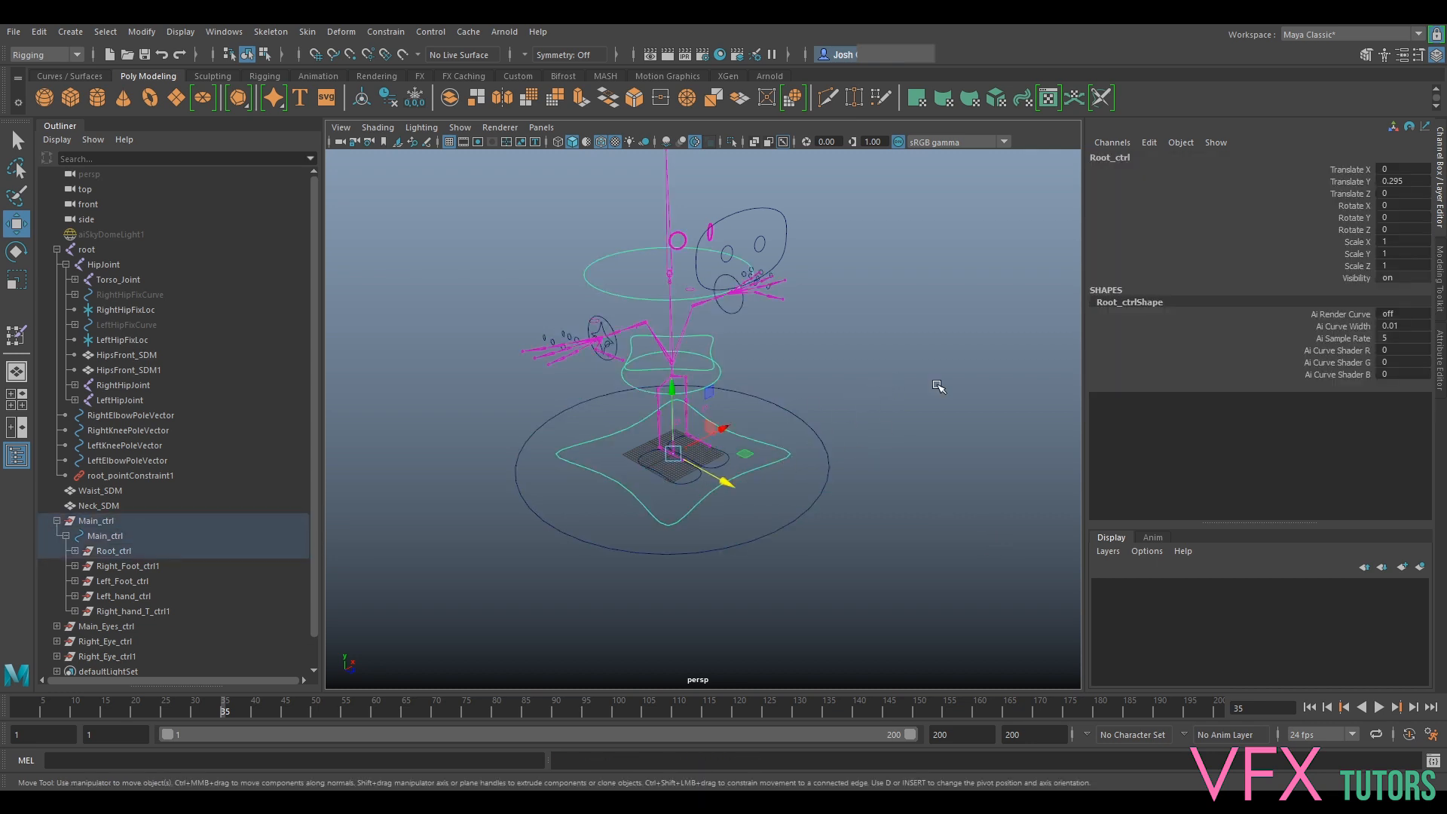
click(1407, 182)
text(0)
key(Return)
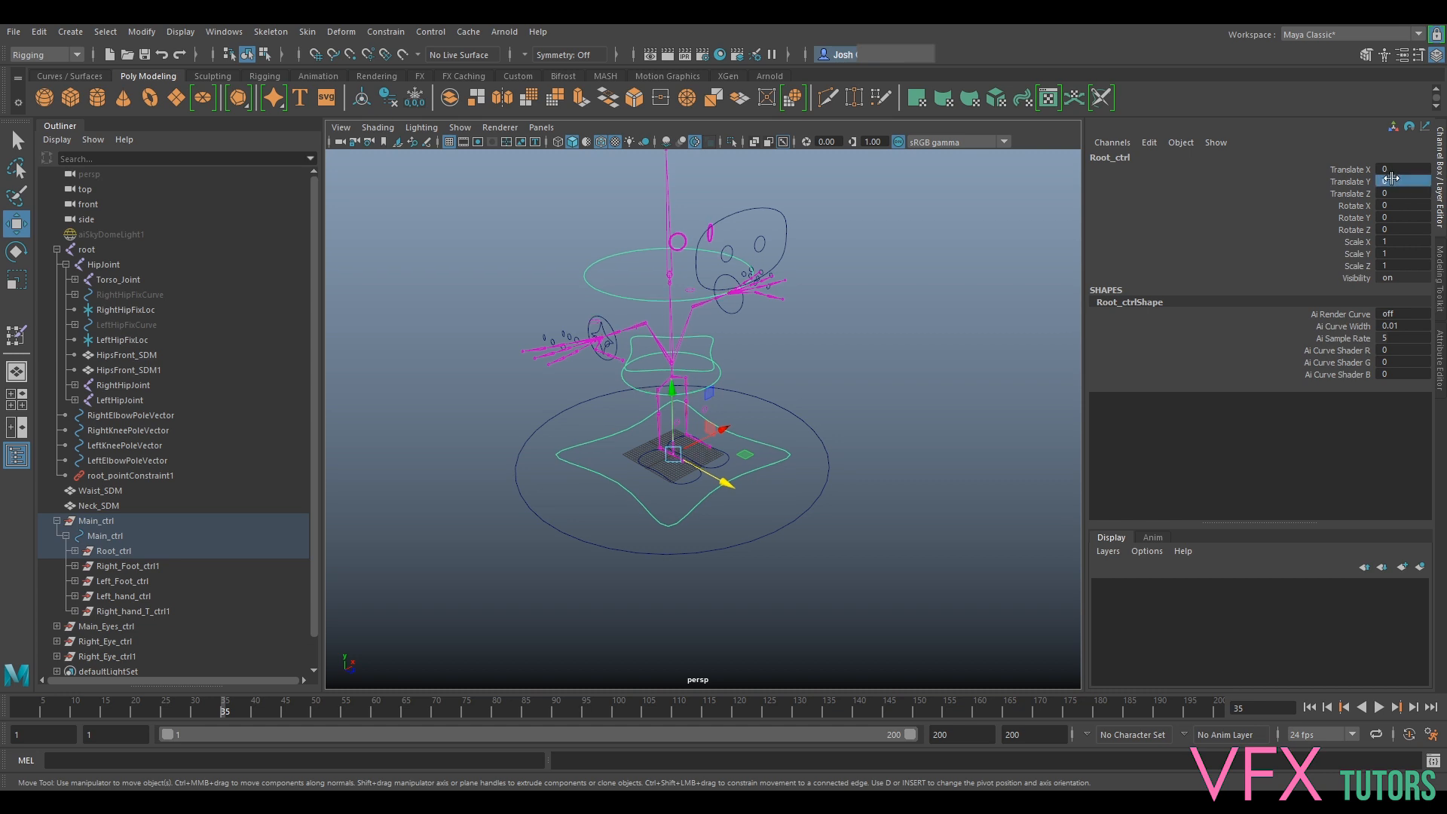
Examine the rig's controls from several angles and check what belongs to the Main_ctrl group
alt+right_drag(790, 367, 845, 374)
alt+drag(936, 346, 874, 357)
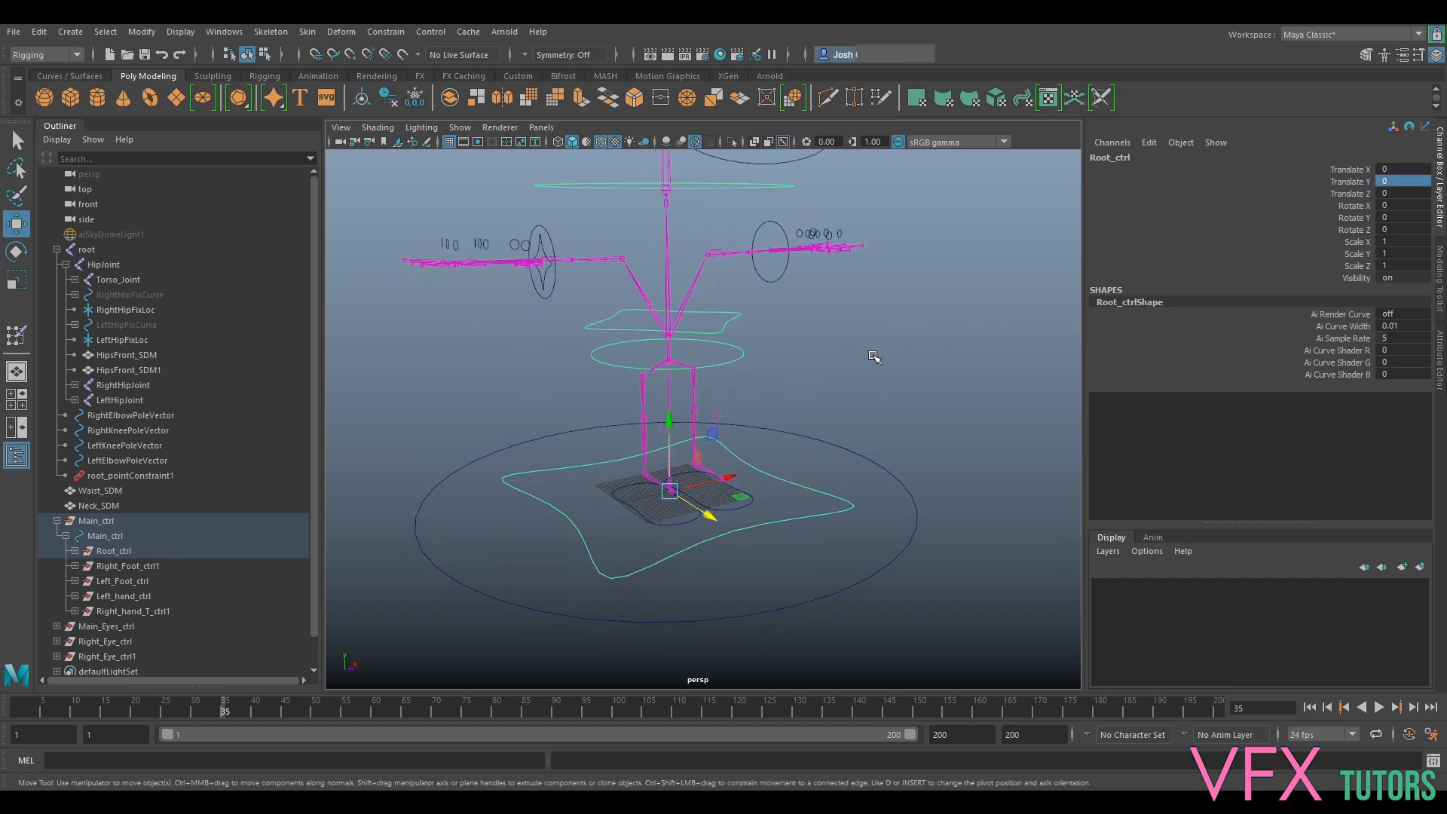
scroll(149, 577, down, 1)
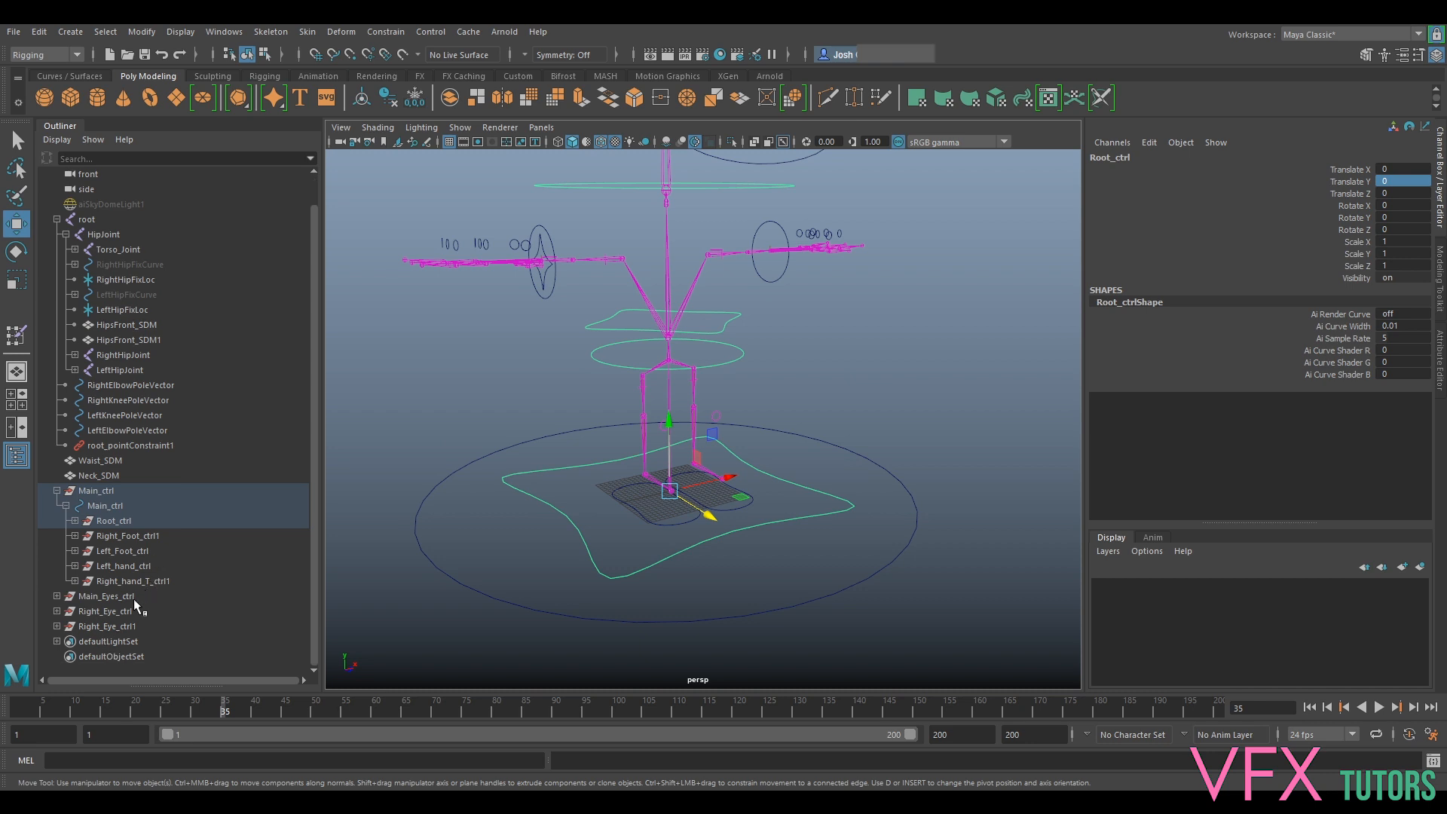
alt+middle_drag(866, 282, 870, 290)
alt+drag(870, 290, 829, 414)
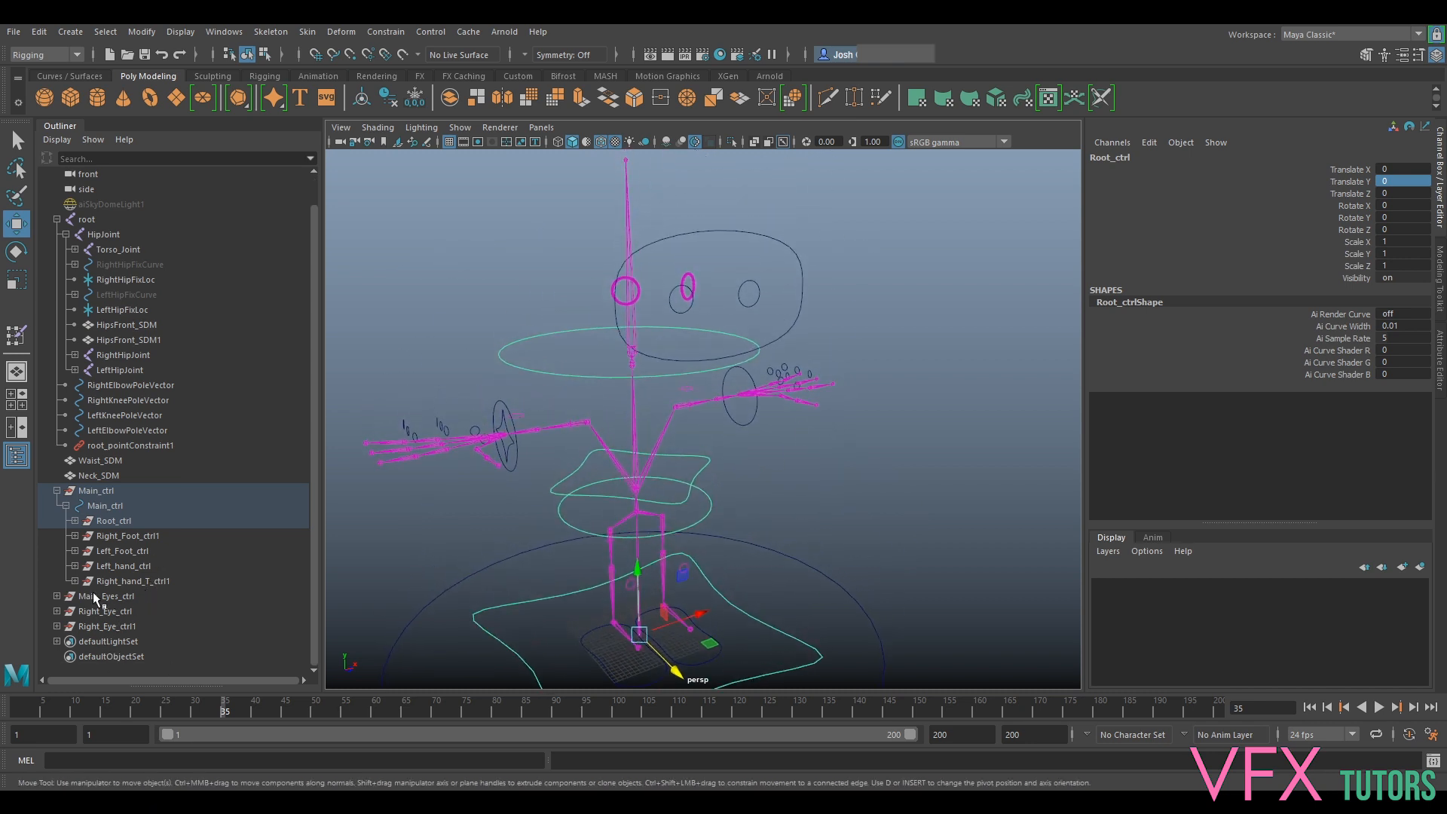
click(94, 491)
alt+middle_drag(911, 445, 943, 401)
scroll(830, 320, down, 5)
alt+drag(828, 320, 813, 353)
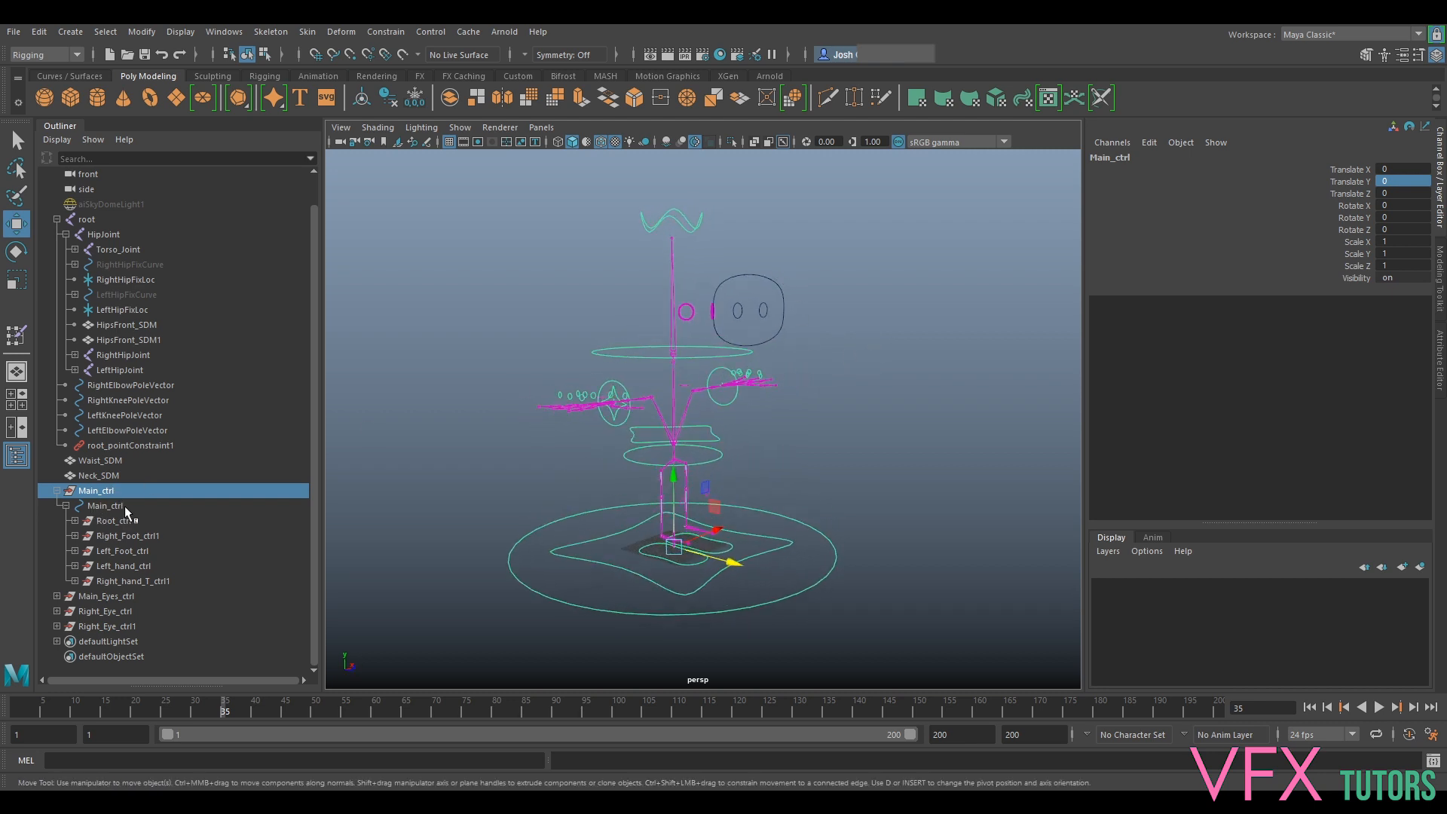
Identify which eye each eye control group drives and rename the Right_Eye_ctrl group to Left_Eye_ctrl
click(128, 626)
click(128, 611)
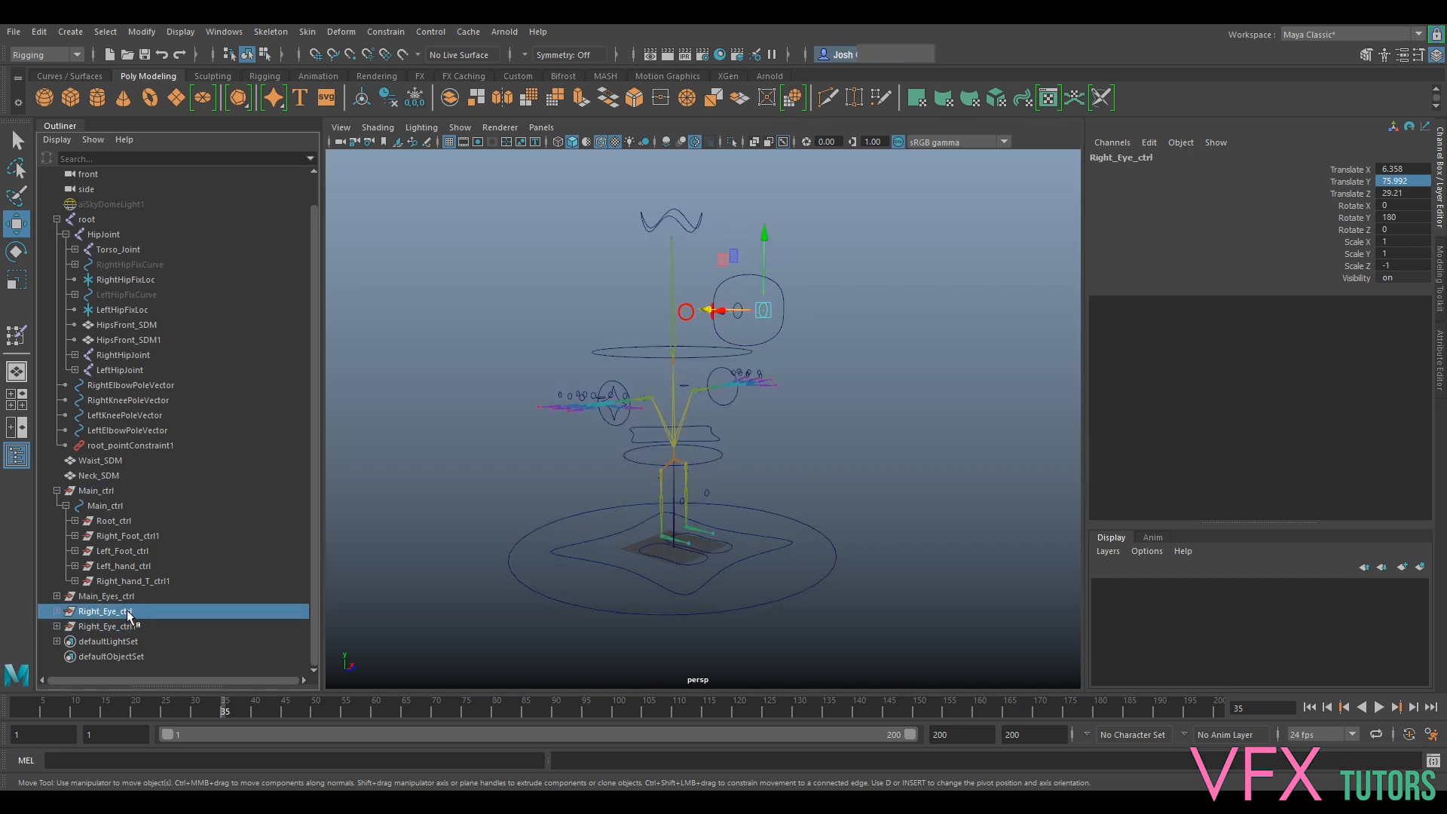
click(128, 627)
alt+drag(554, 475, 868, 445)
scroll(805, 464, up, 8)
alt+middle_drag(809, 323, 719, 572)
alt+middle_drag(490, 590, 594, 525)
click(106, 611)
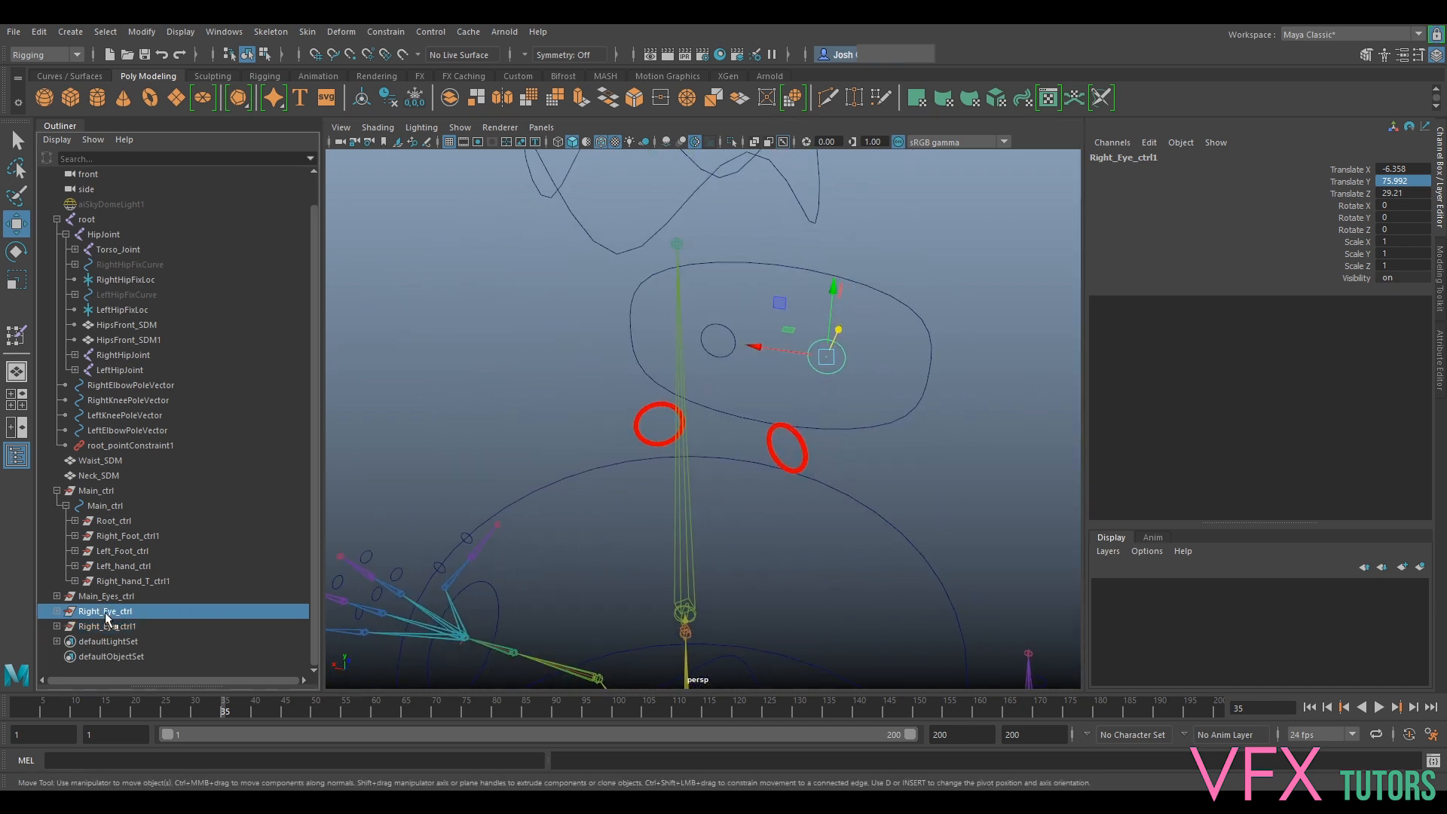
double_click(106, 612)
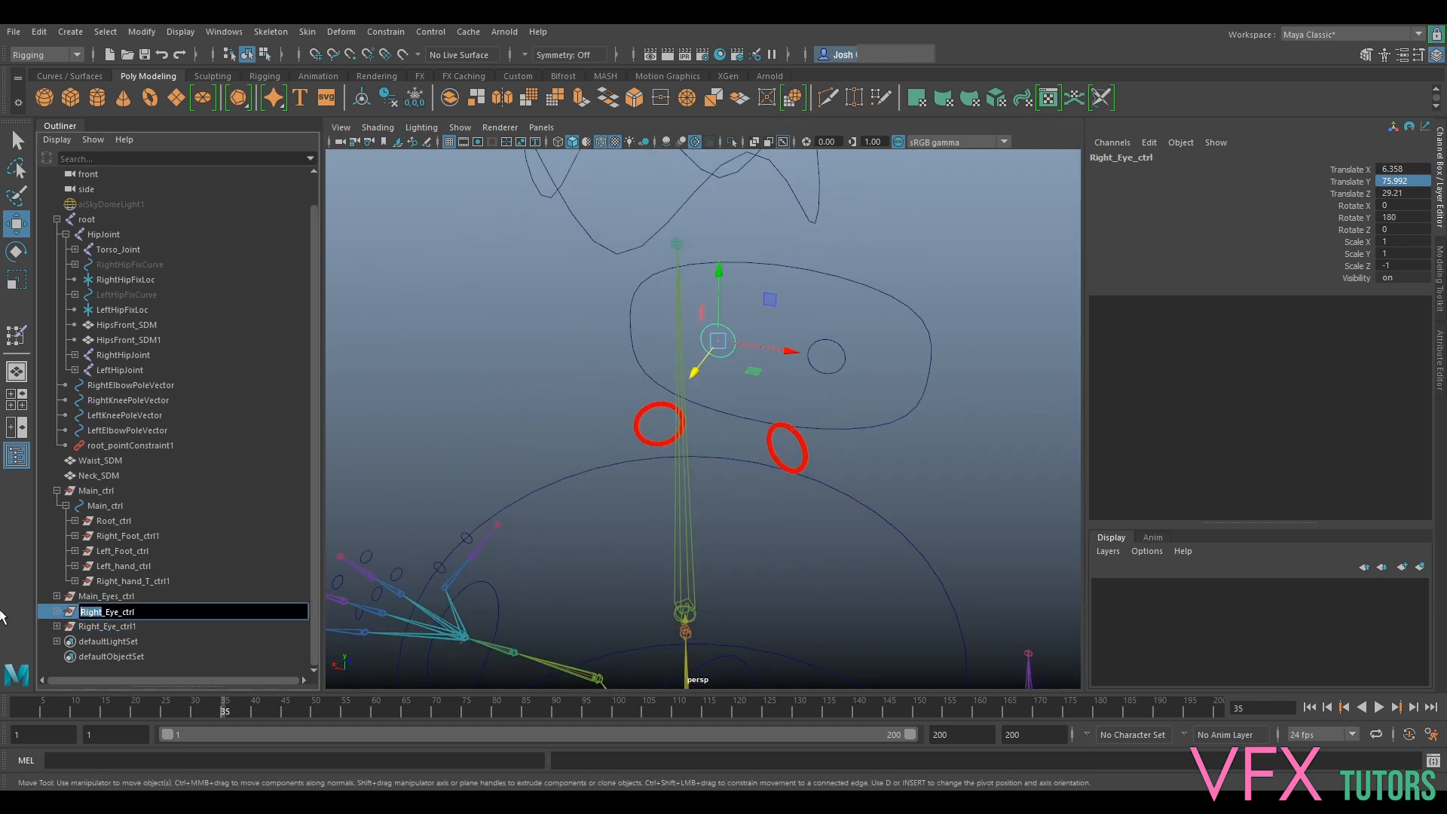
text(Le)
key(Return)
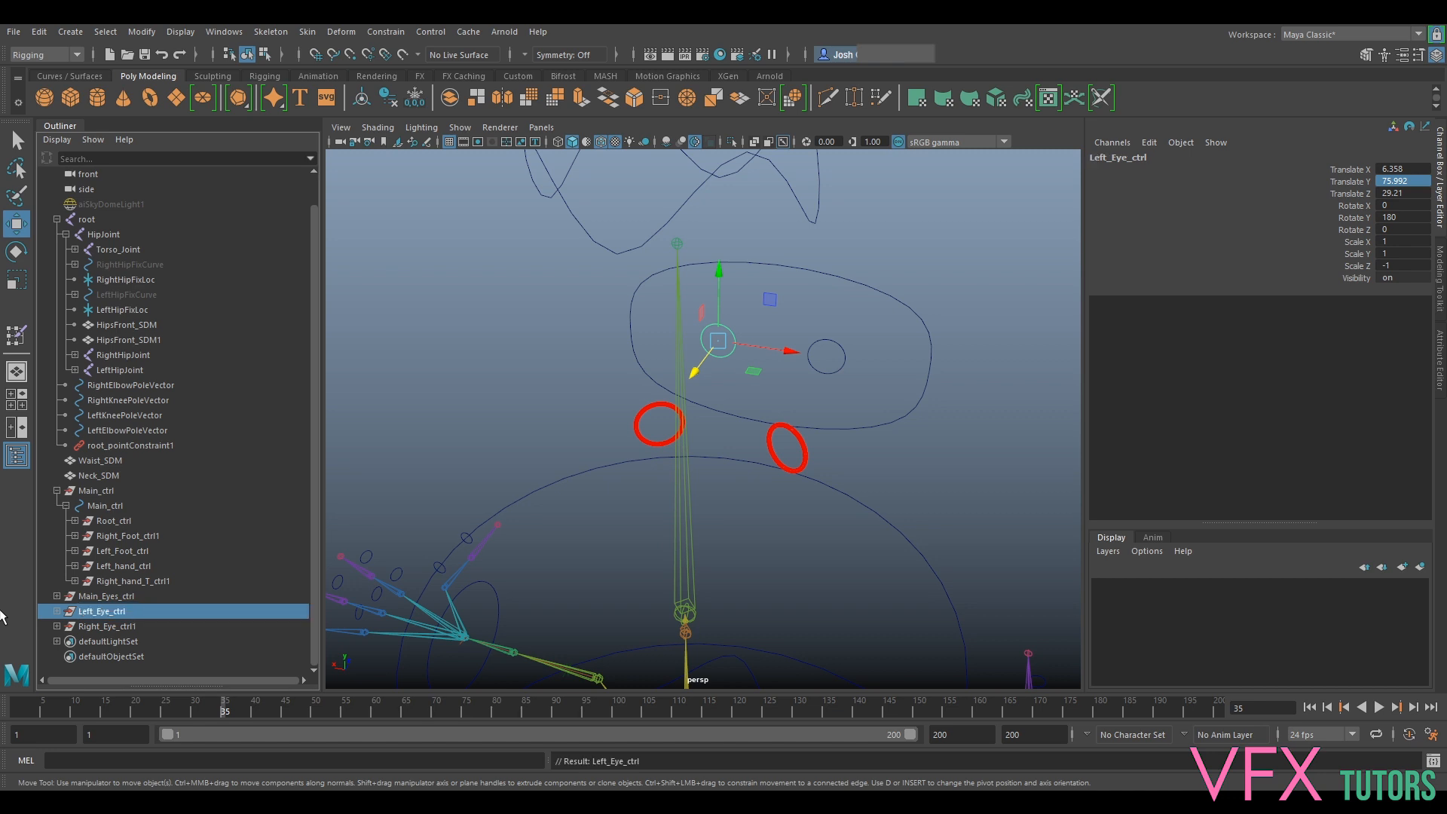
Rename the Right_Eye_ctrl1 group to Right_Eye_ctrl
click(109, 627)
double_click(110, 627)
key(Return)
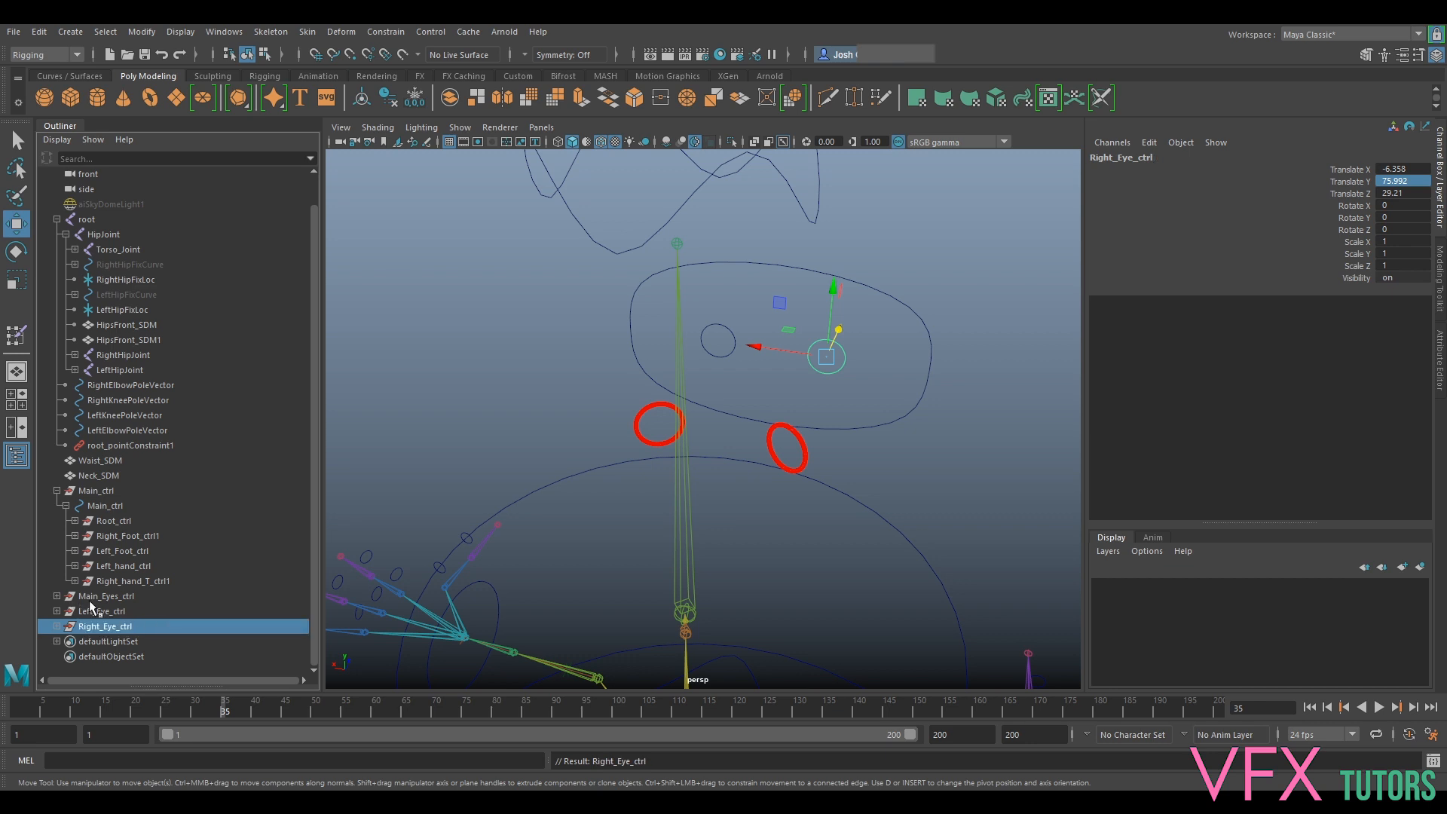
Rename the Head_ctrl curve inside the Left_Eye_ctrl group to Left_Eye_ctrl
click(57, 612)
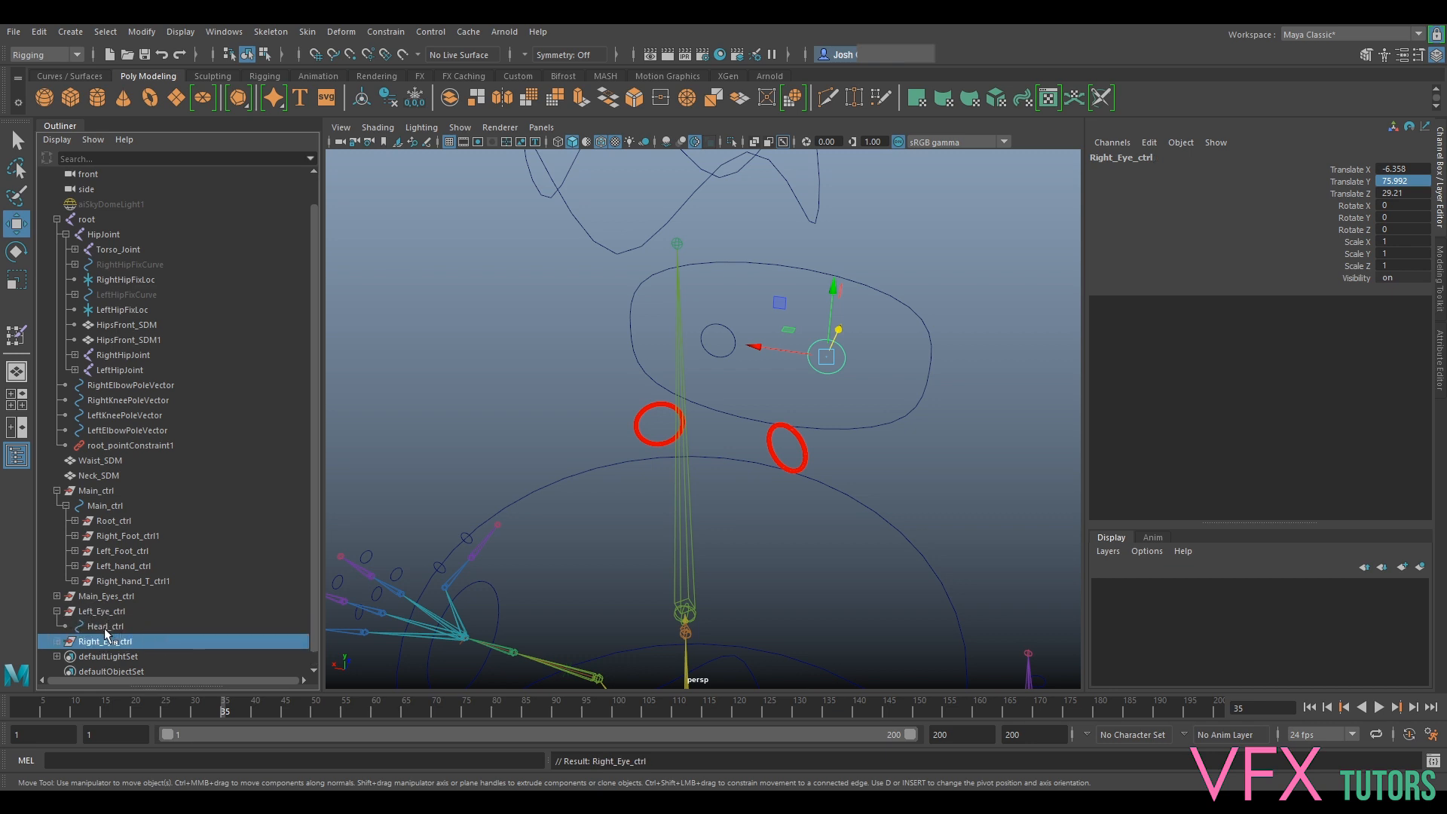
middle_drag(110, 642, 91, 614)
double_click(102, 596)
key(ctrl+c)
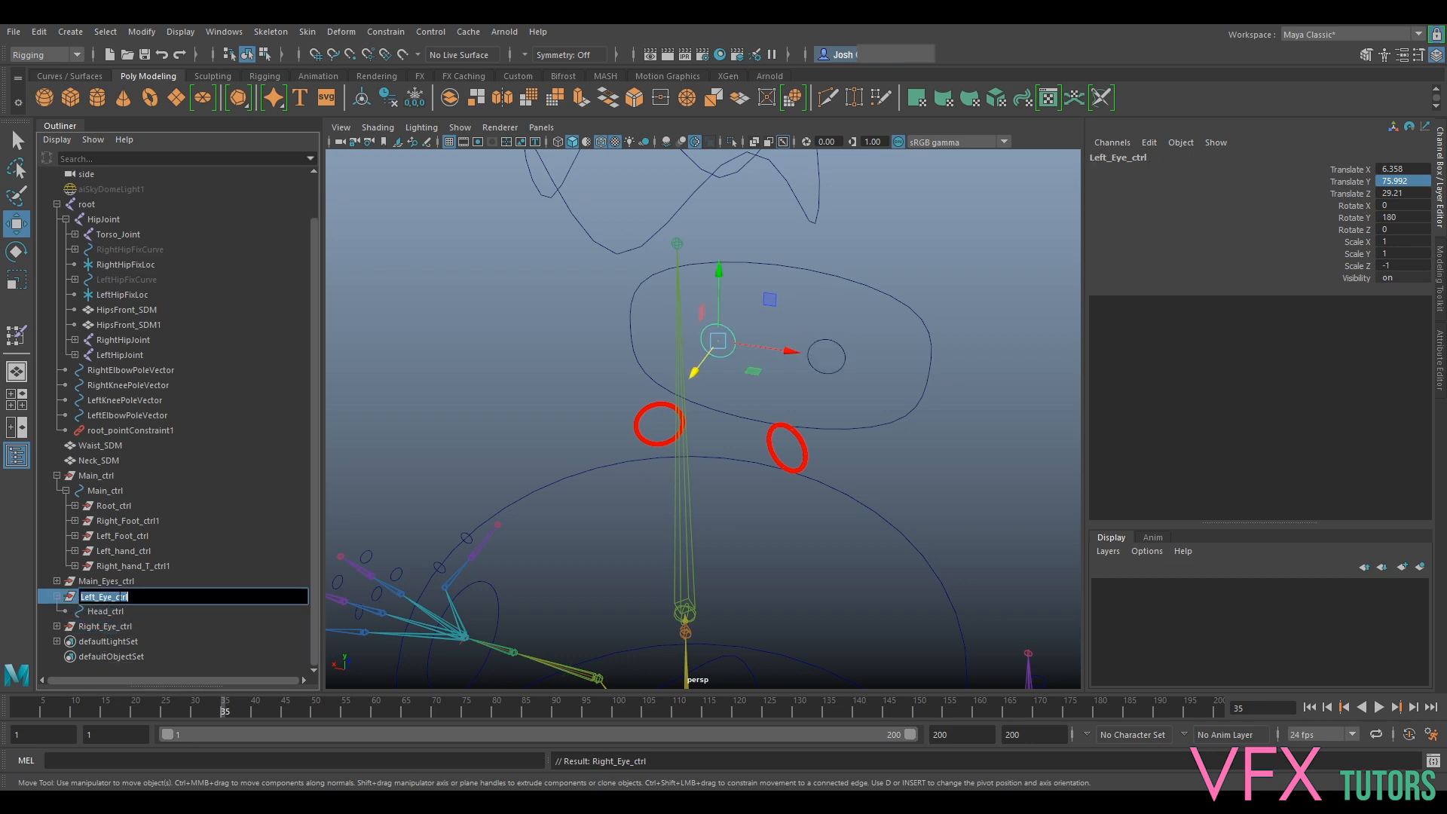
double_click(133, 609)
key(ctrl+v)
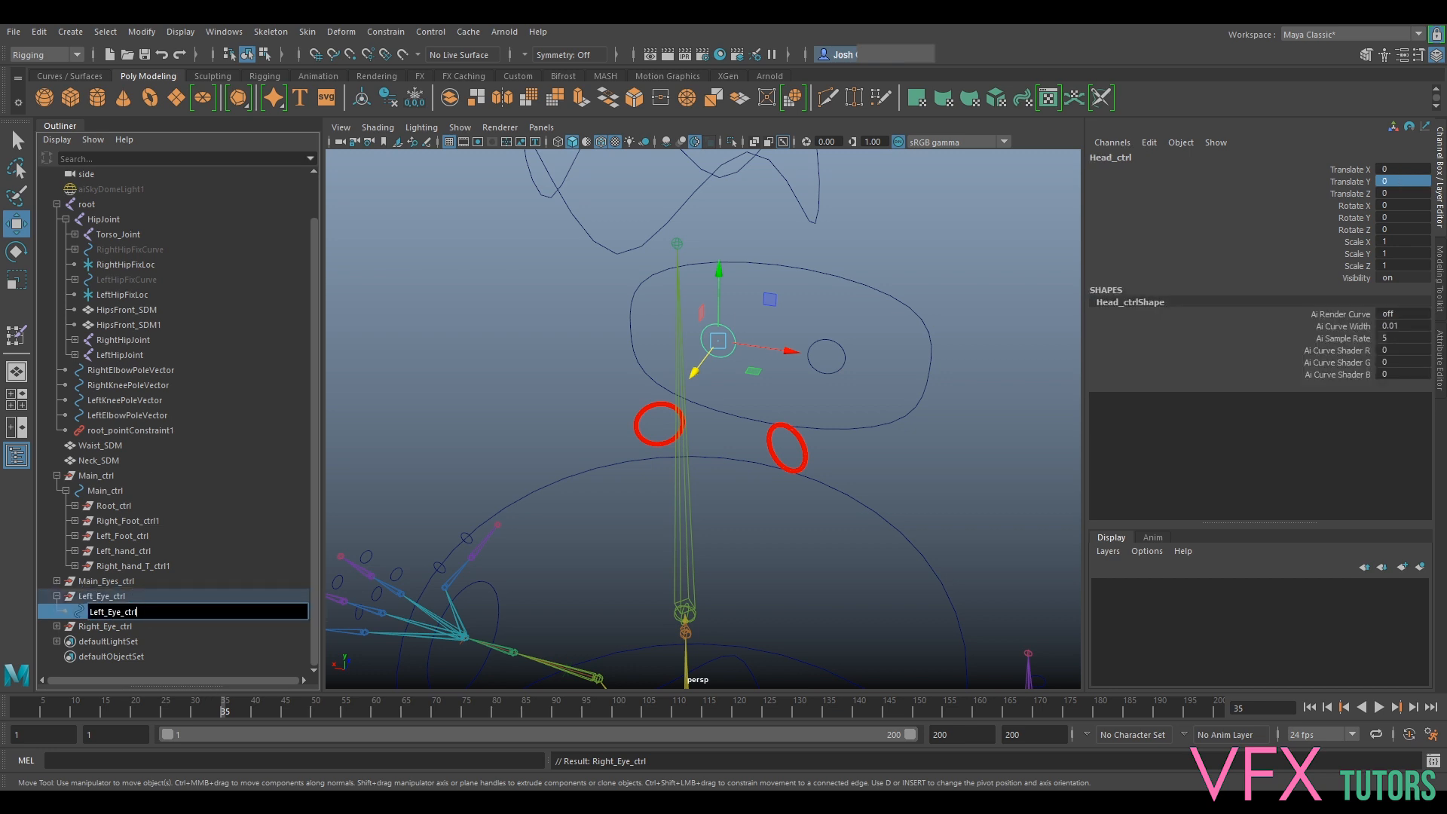
Rename the Head_ctrl curve inside the Right_Eye_ctrl group to Right_Eye_ctrl
click(106, 628)
click(60, 626)
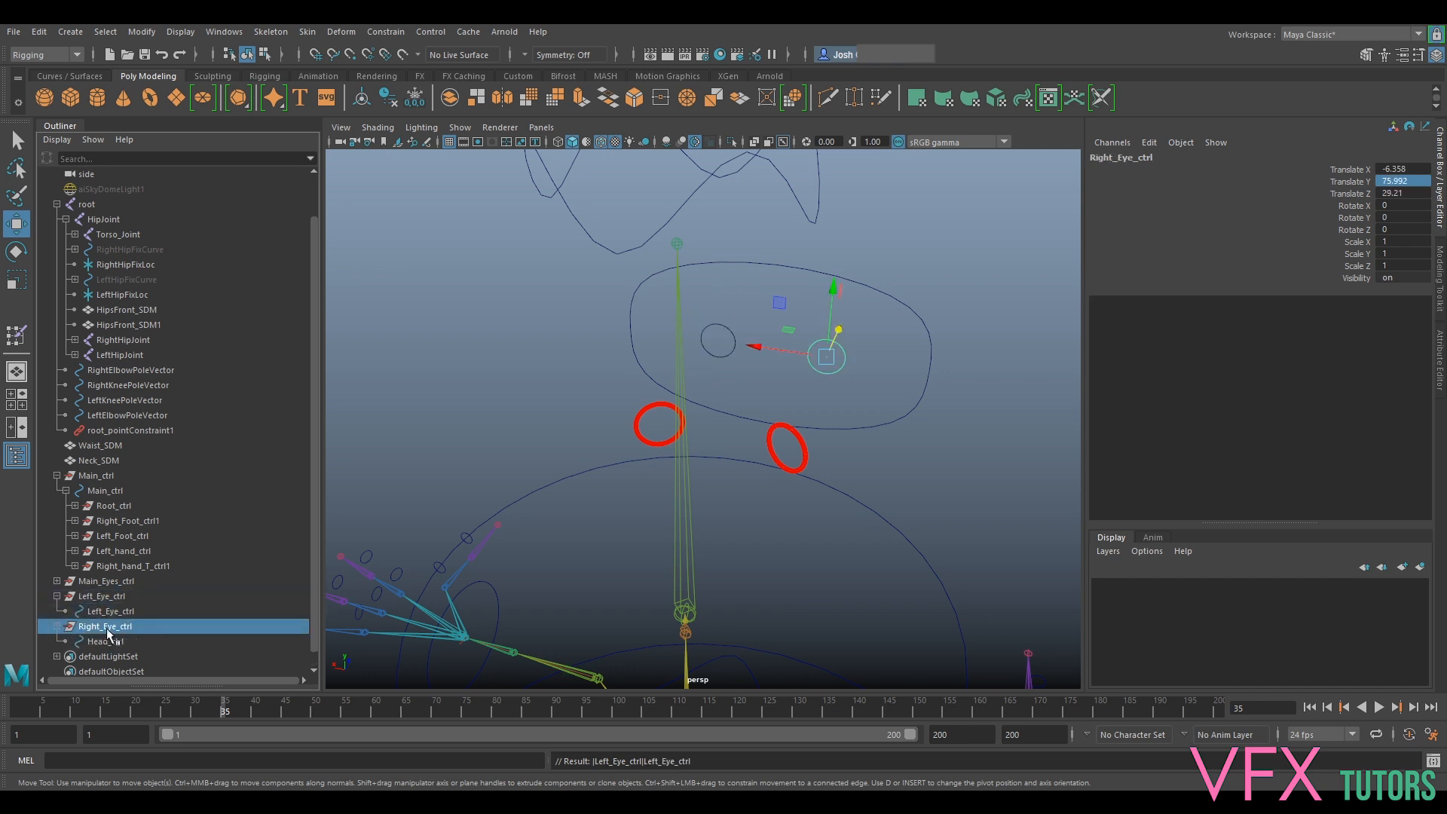
double_click(123, 626)
key(ctrl+c)
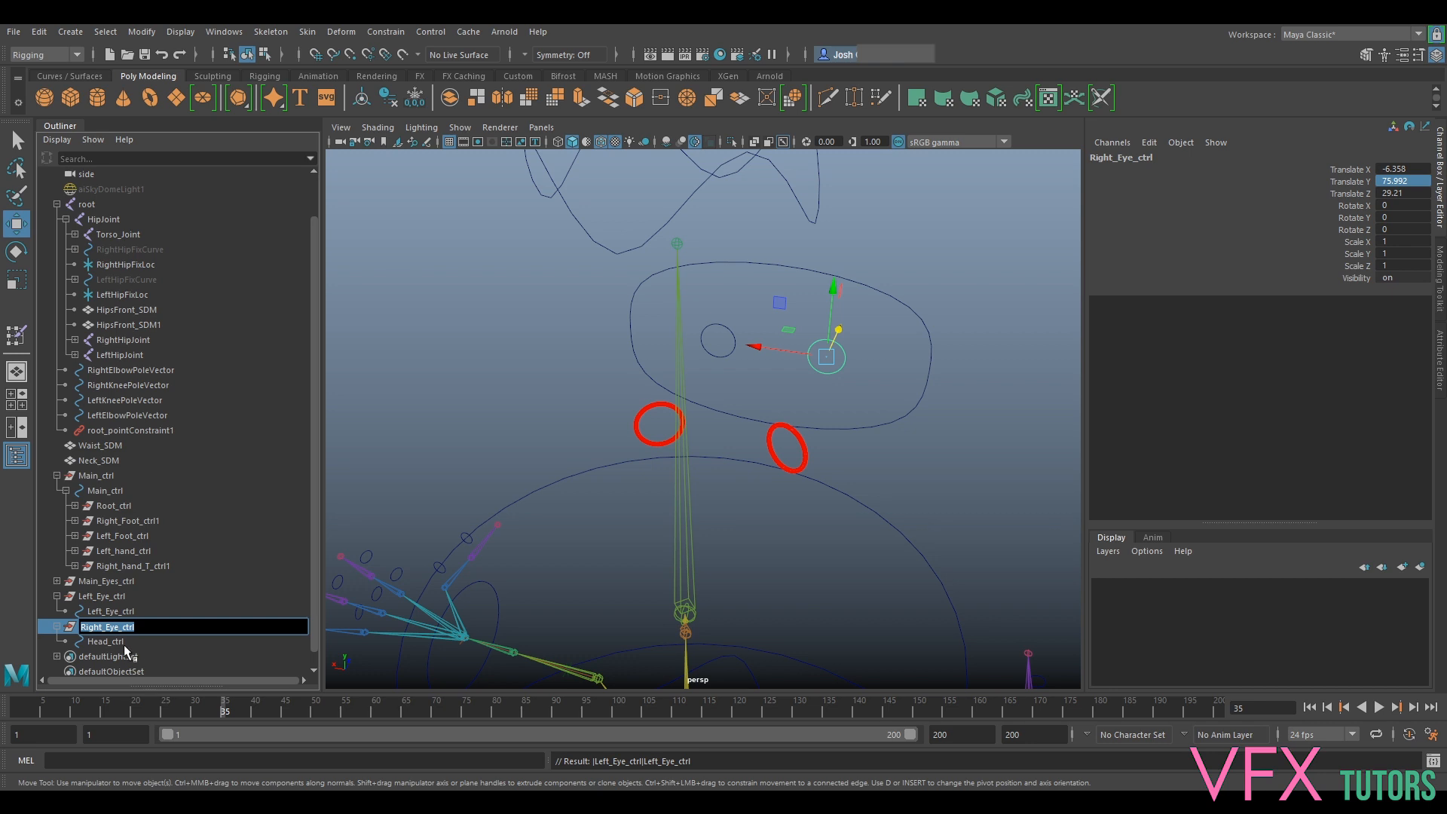
click(125, 642)
double_click(121, 641)
key(ctrl+v)
key(Return)
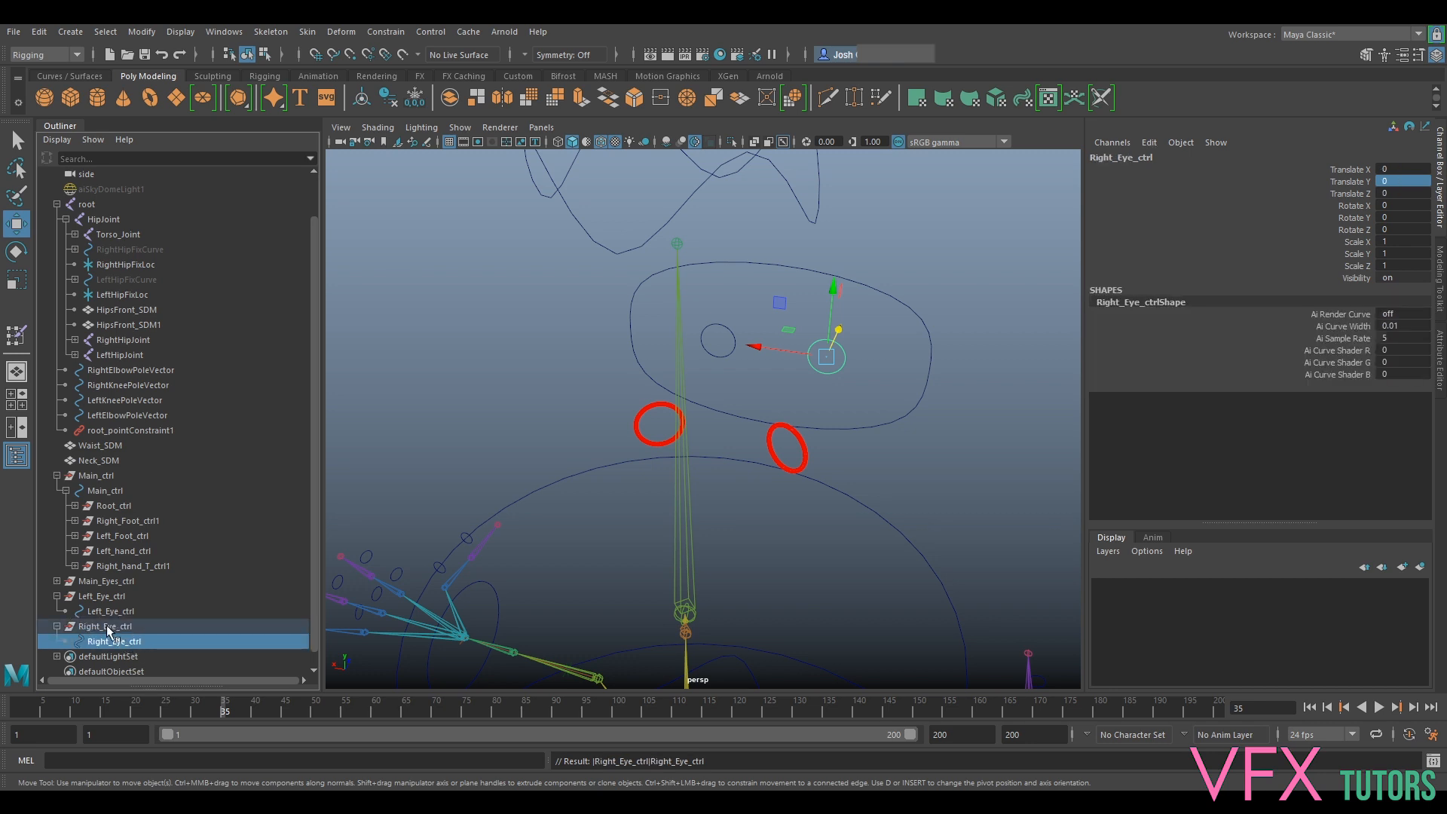
Parent the Left_Eye_ctrl and Right_Eye_ctrl groups under the Main_Eyes_ctrl curve
click(108, 627)
click(57, 627)
click(59, 596)
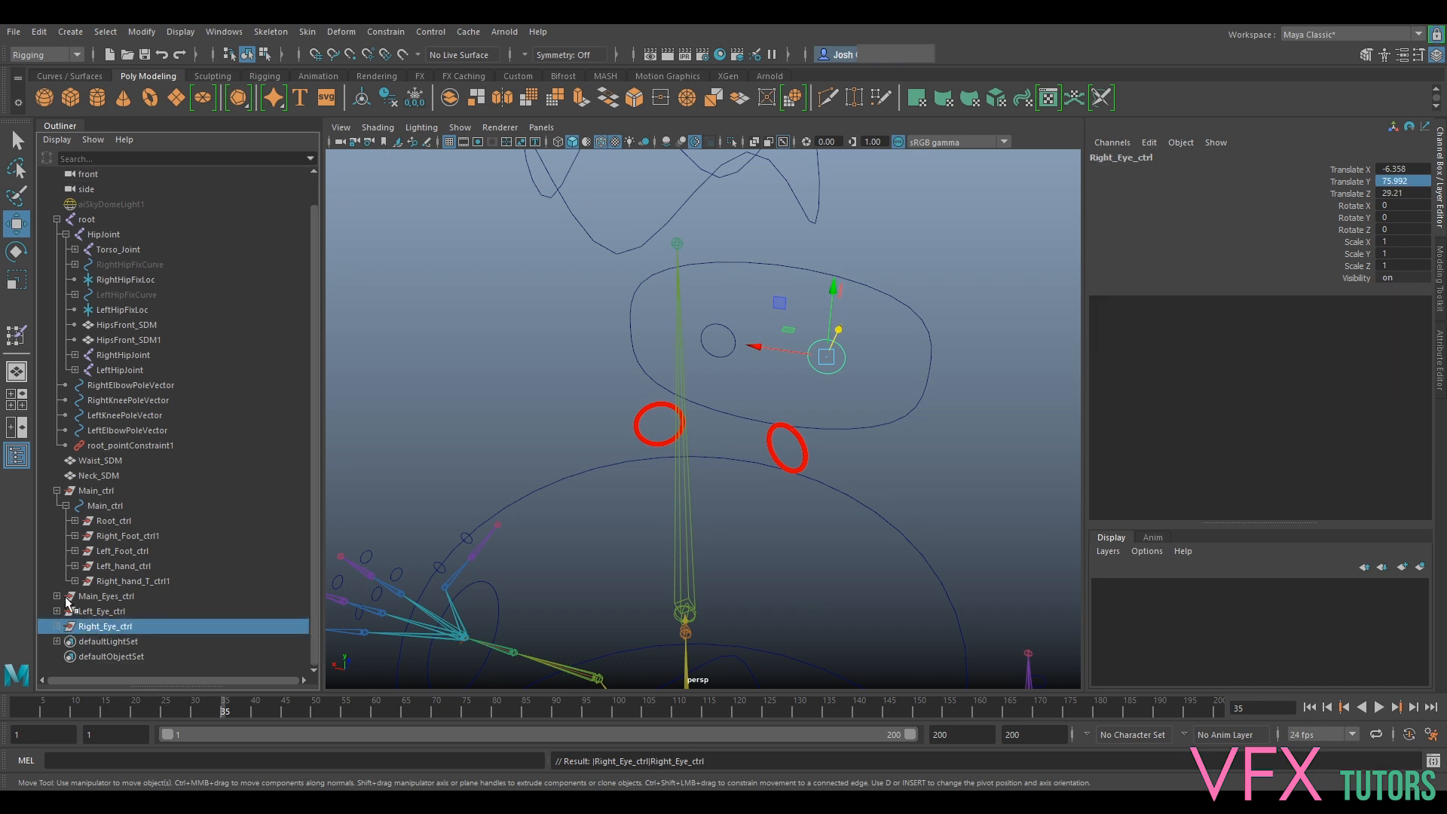
ctrl+click(109, 611)
click(57, 596)
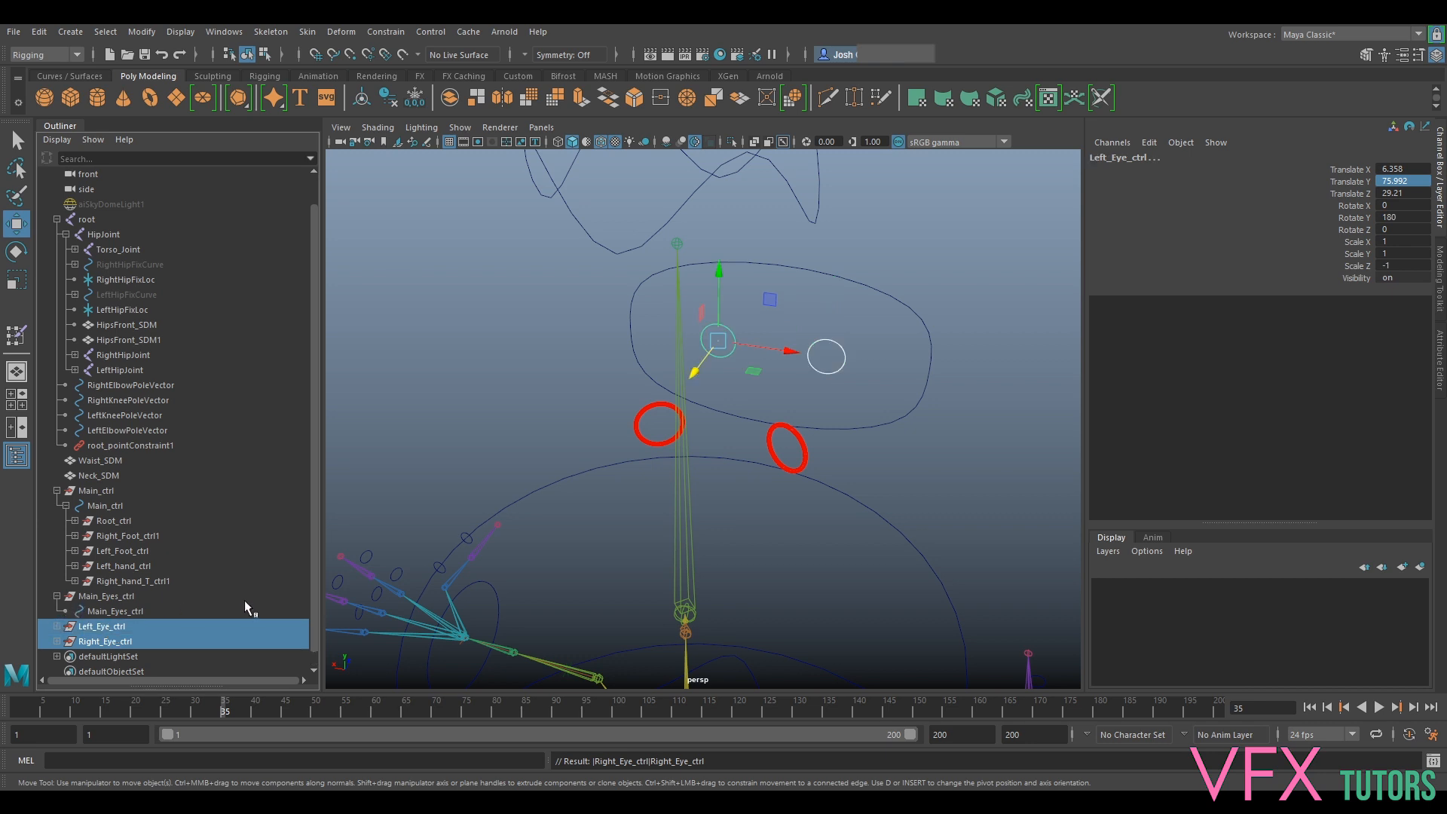
middle_drag(111, 632, 110, 612)
Try moving the Main_Eyes_ctrl control to check that both eye controls follow, and undo the move
click(111, 612)
key(f)
alt+drag(678, 407, 698, 385)
key(ctrl+z)
Expand the Main_Eyes_ctrl curve and both nested eye groups to show their control curves
click(68, 626)
click(75, 642)
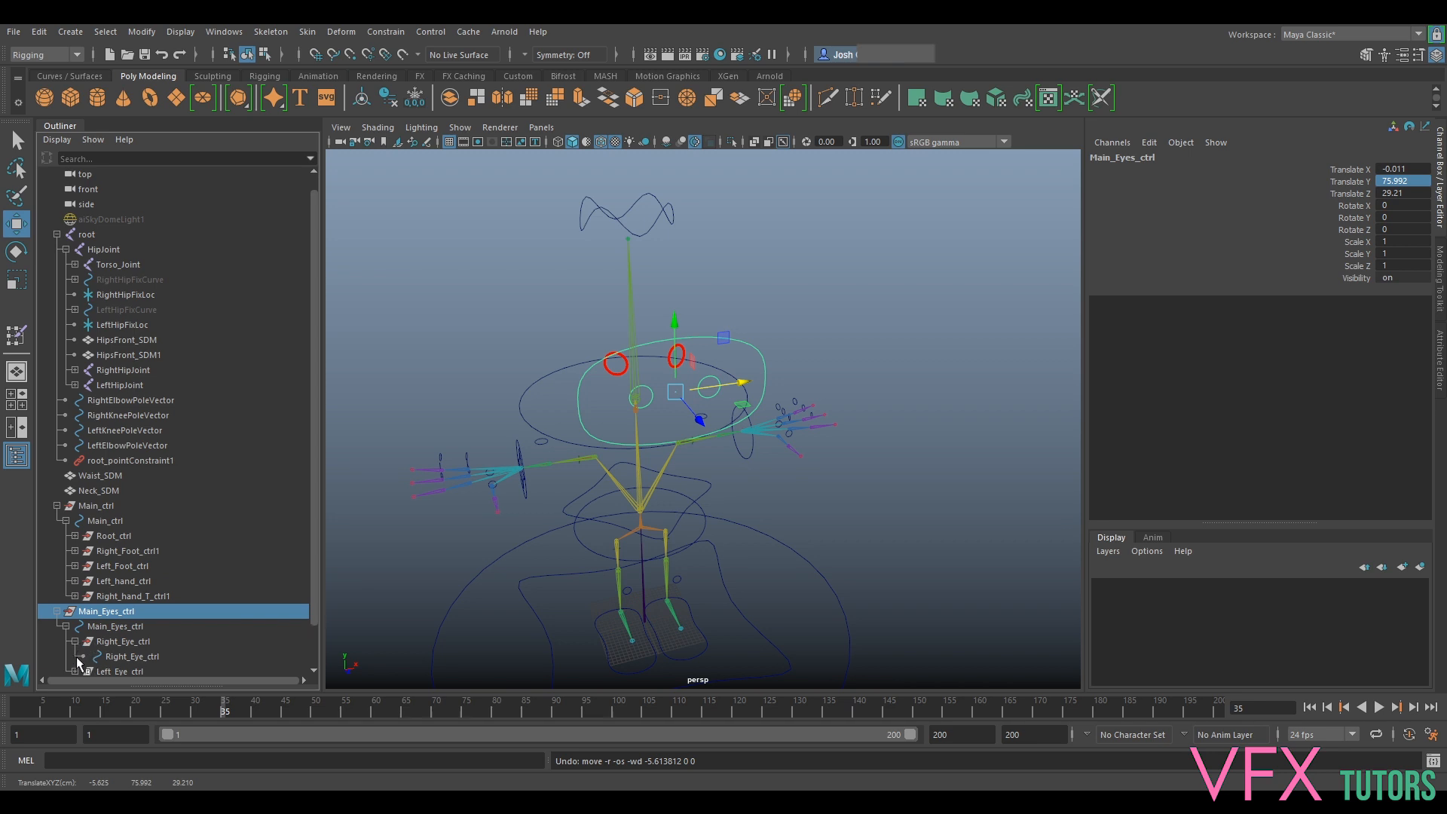
scroll(120, 618, down, 1)
click(75, 626)
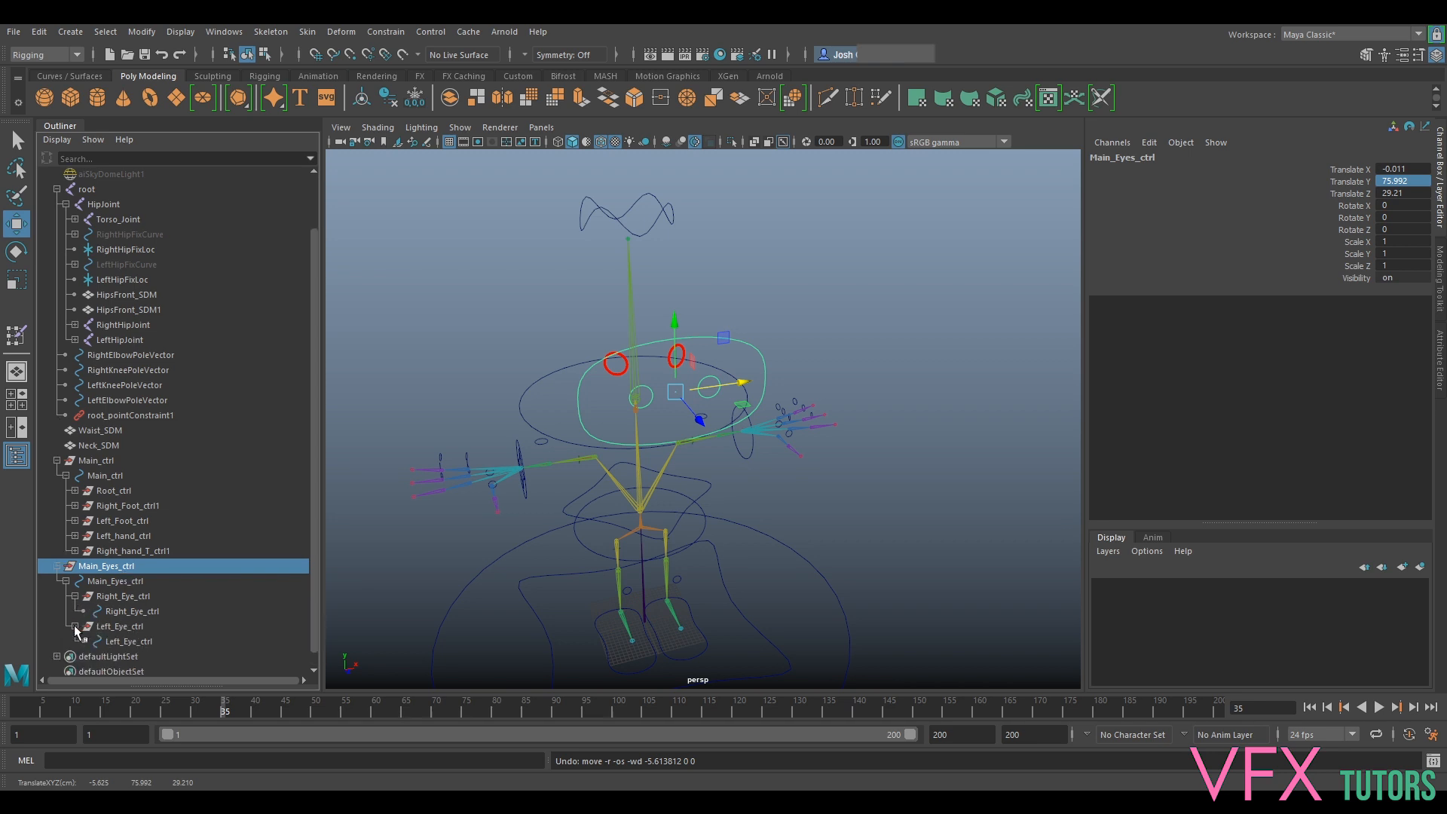
Locate the right eye's parts by expanding the Torso_Joint hierarchy, and select RightEye_SDM under HeadJoint
click(128, 641)
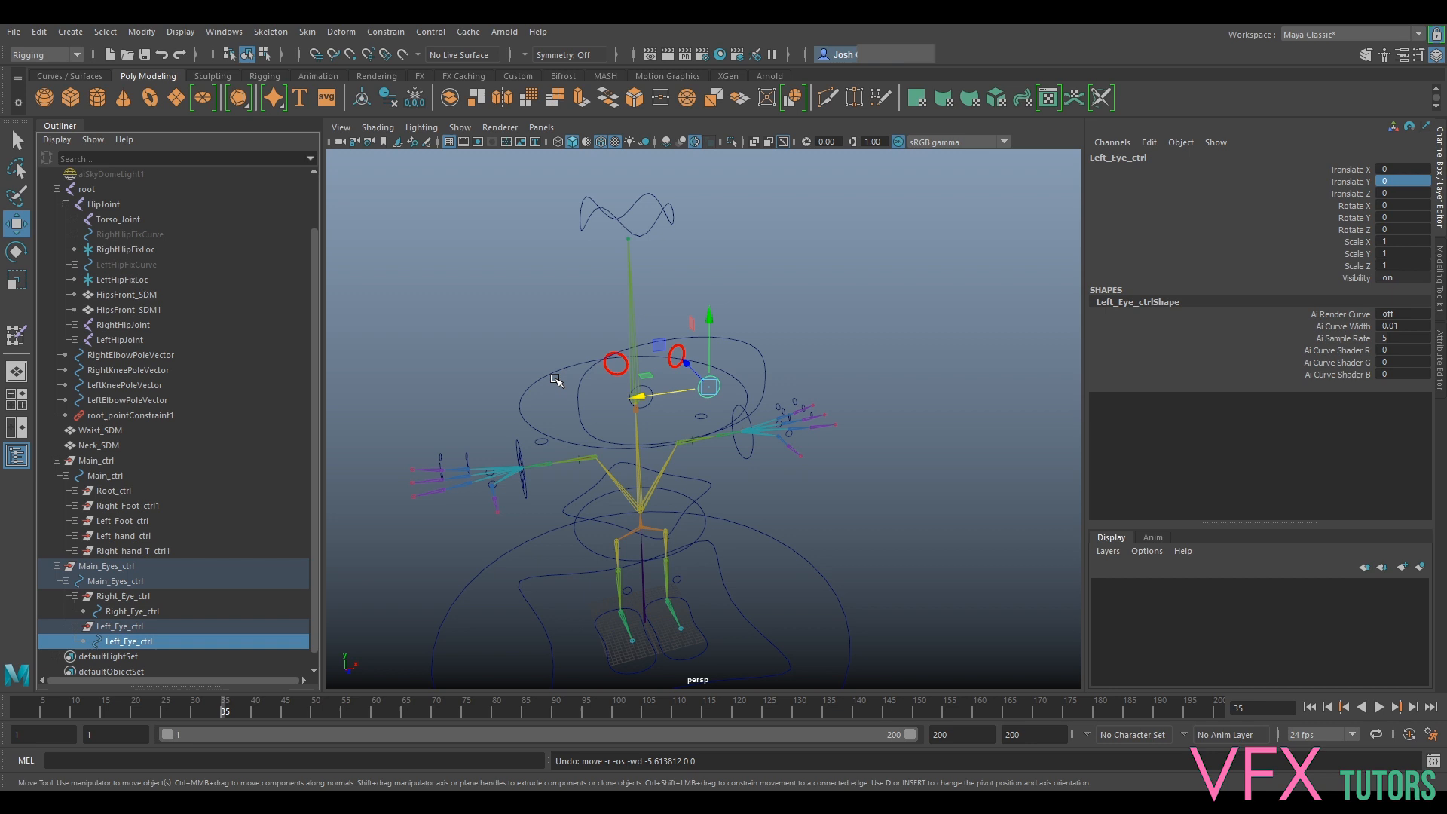
scroll(601, 324, up, 5)
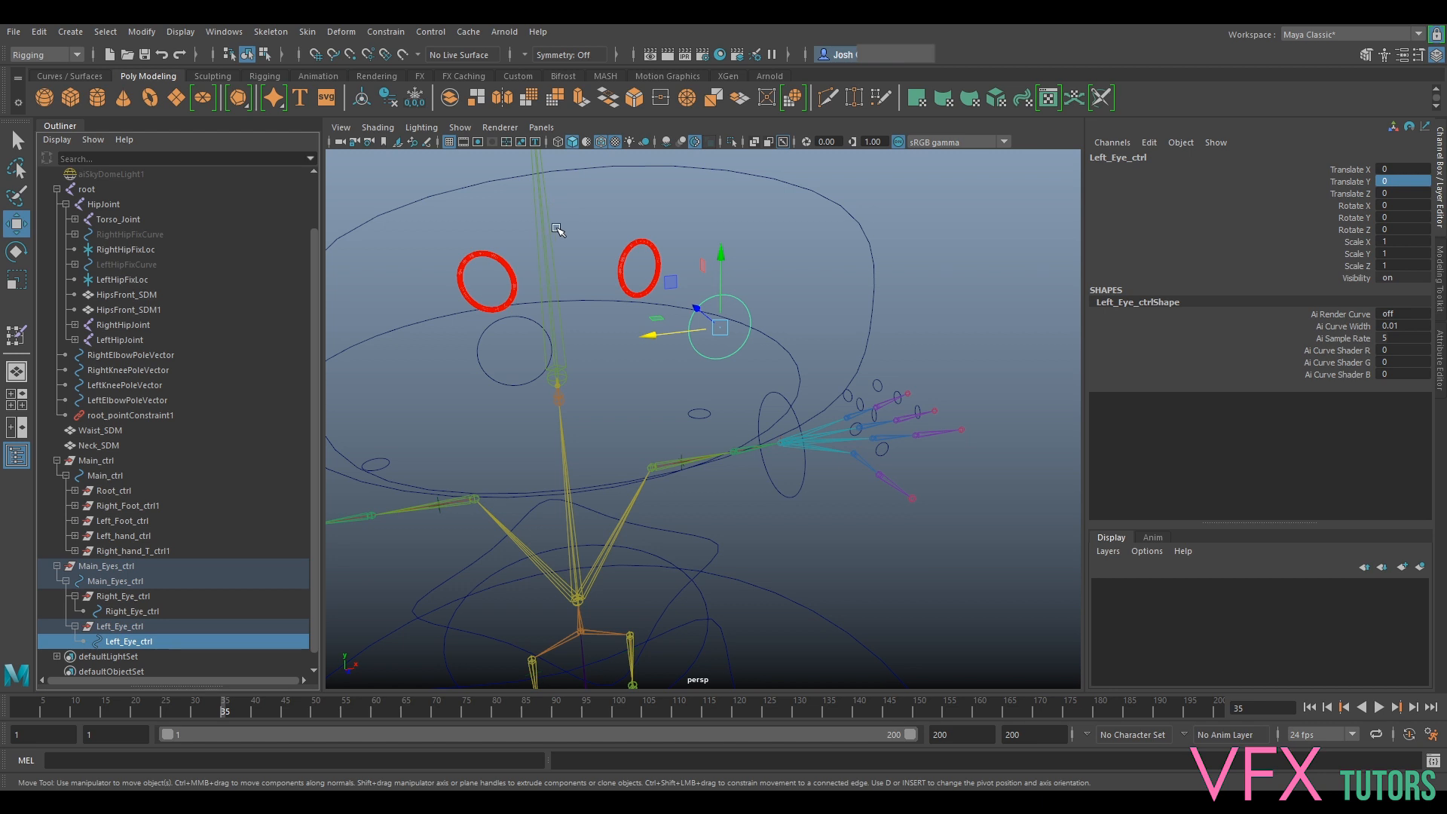
scroll(558, 230, up, 5)
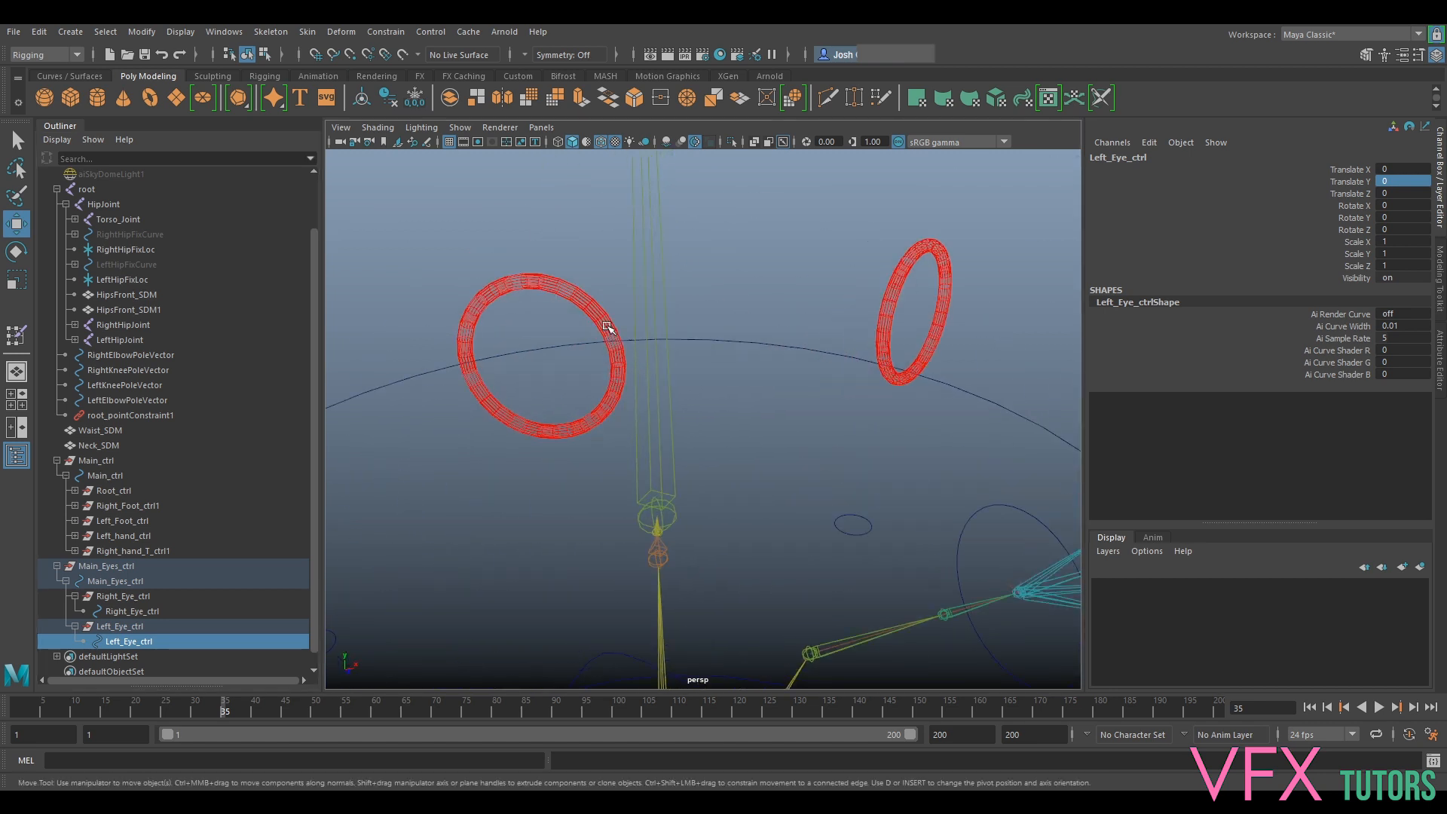
click(608, 327)
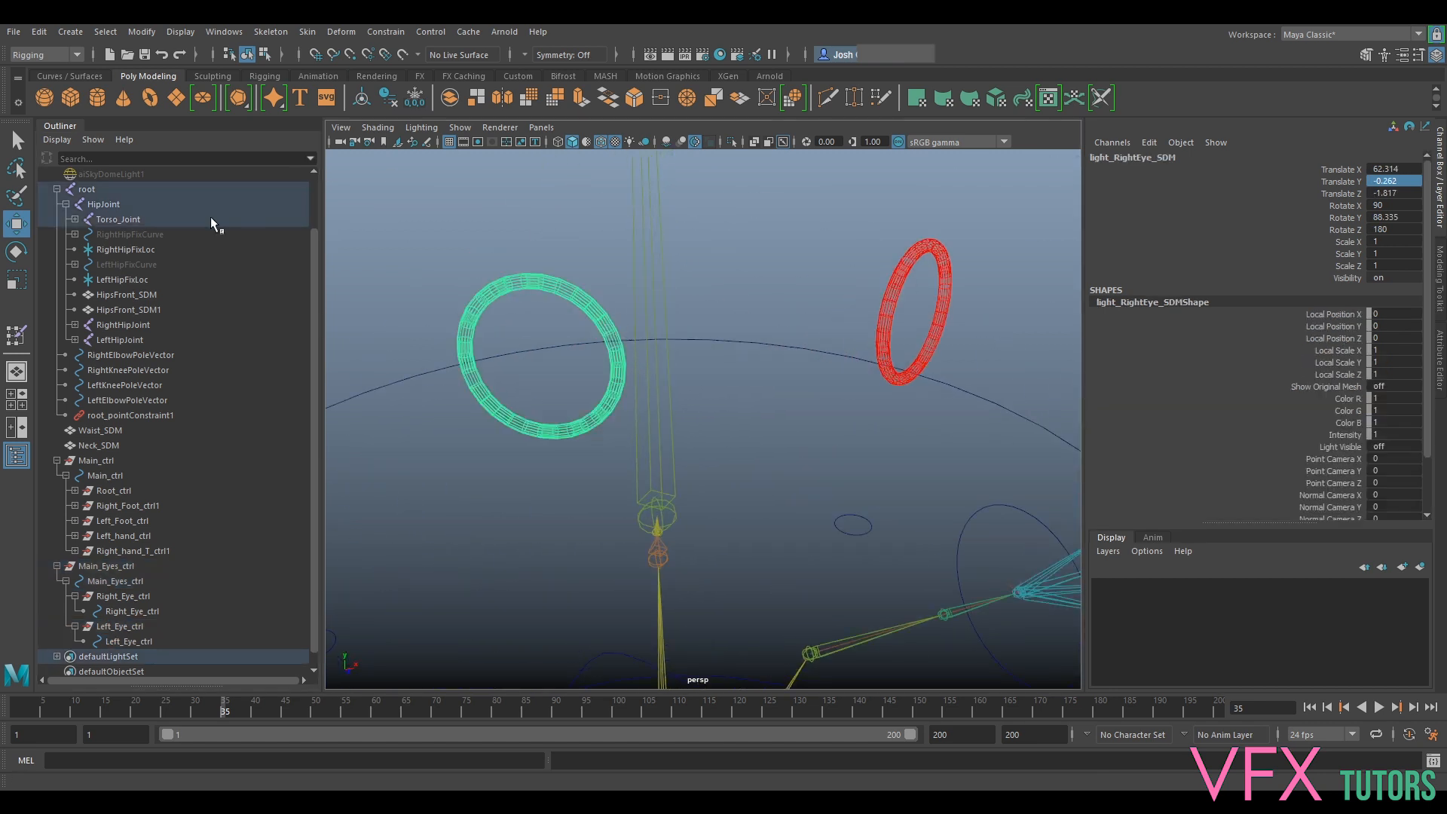
shift+click(75, 219)
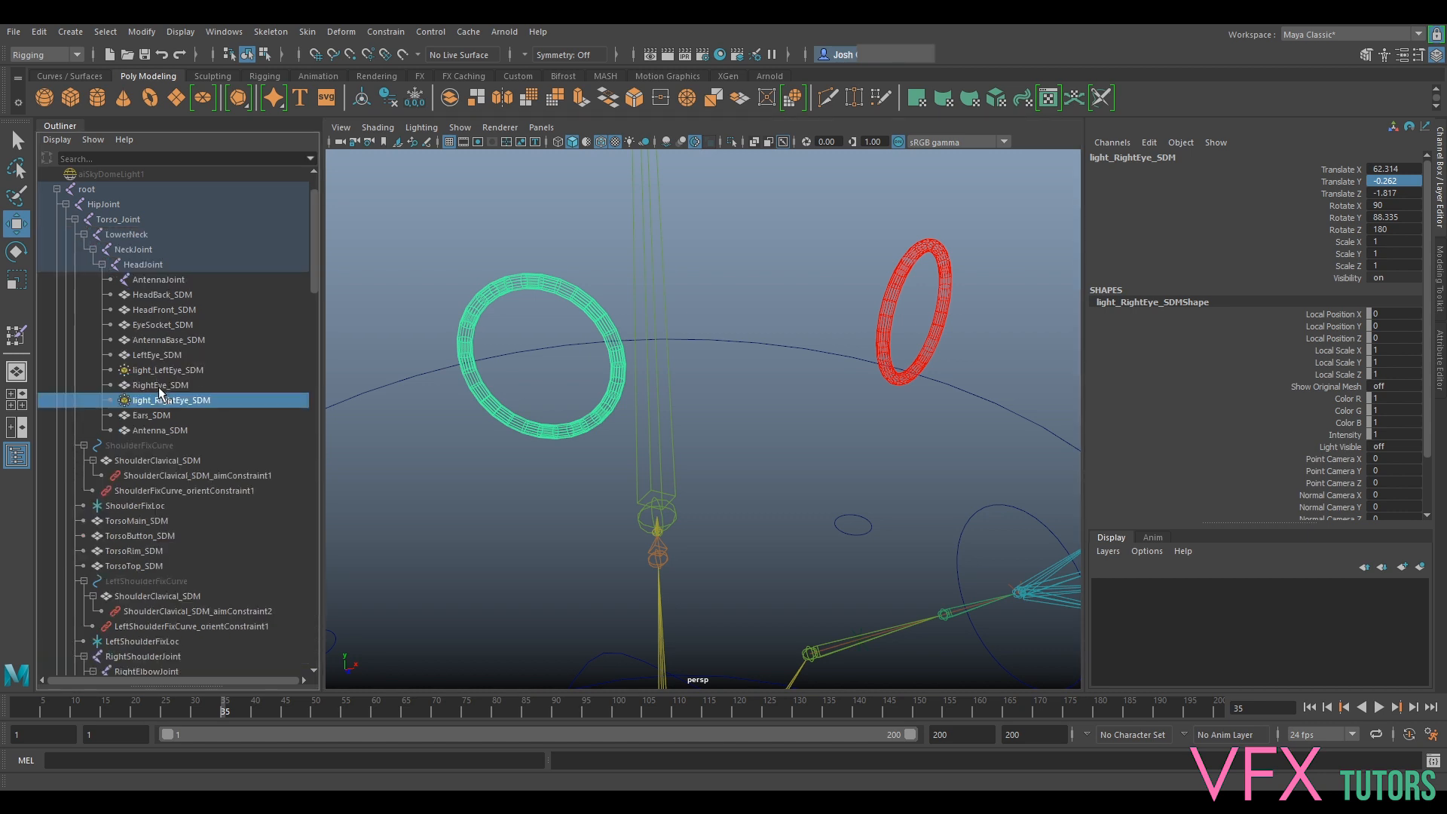
click(160, 385)
key(a)
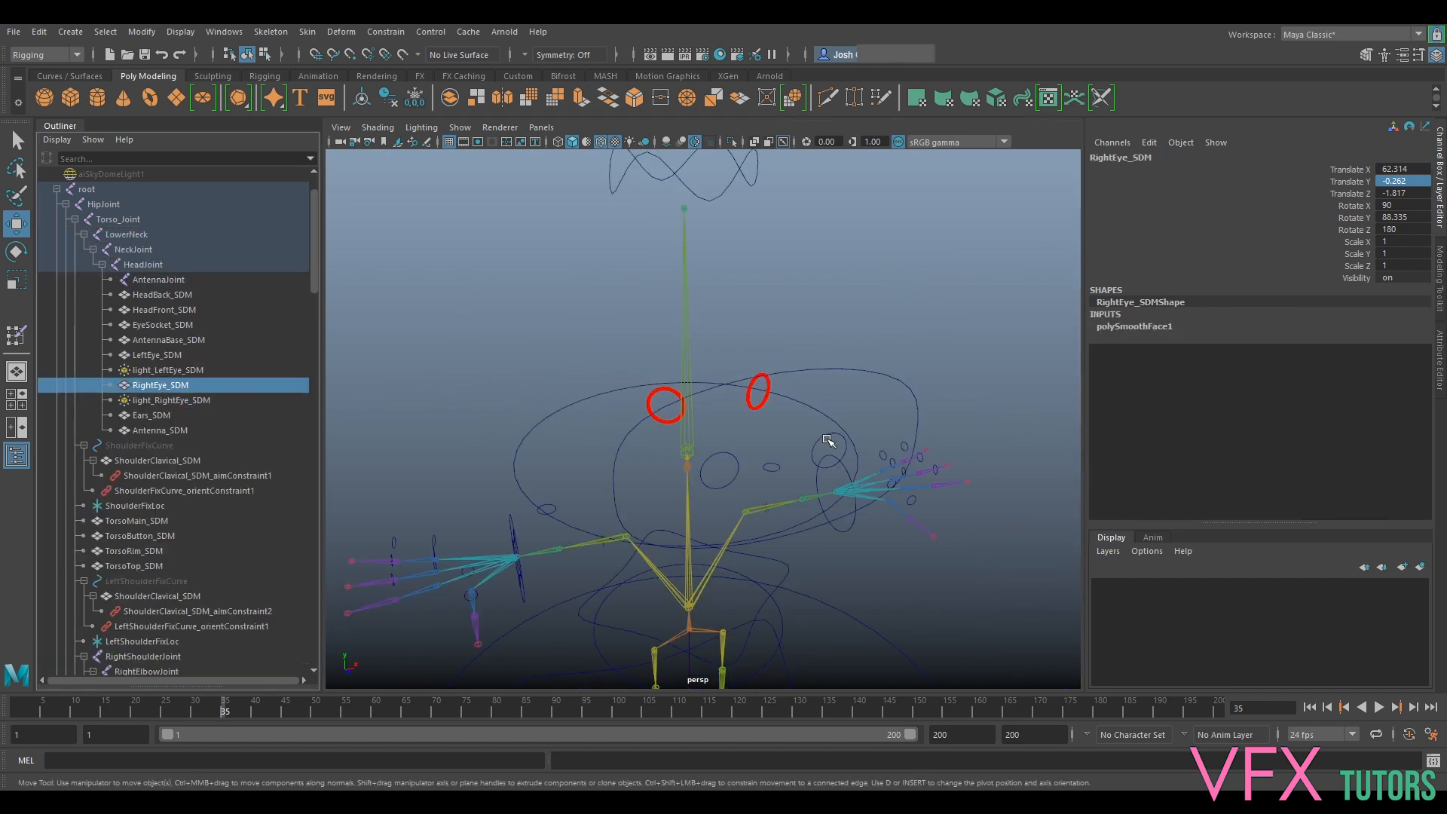
Hide RightEye_SDM to check what disappears, and make it visible again
click(187, 372)
click(180, 386)
key(a)
scroll(709, 484, up, 5)
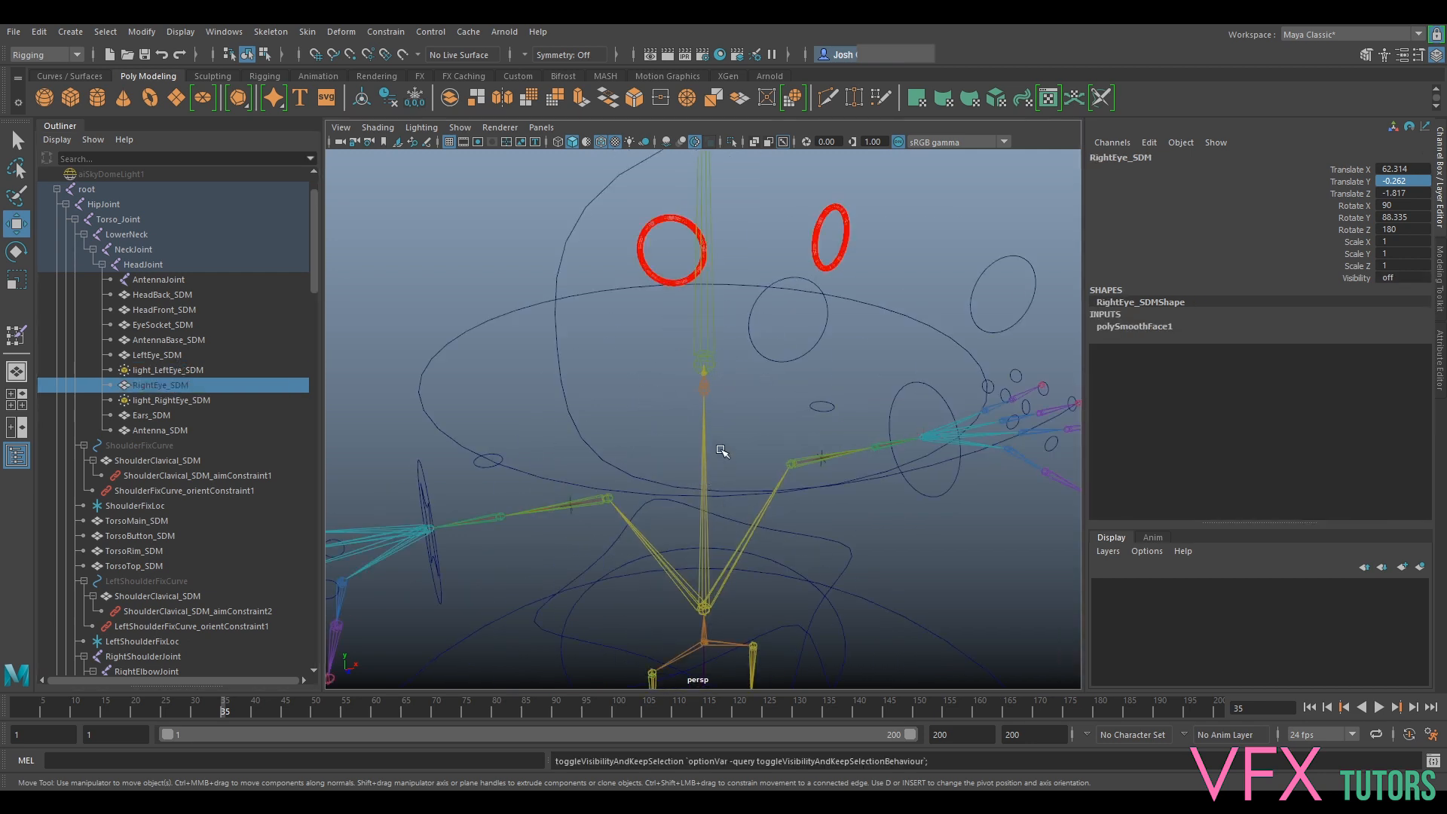
key(a)
alt+drag(776, 436, 713, 422)
scroll(714, 468, up, 8)
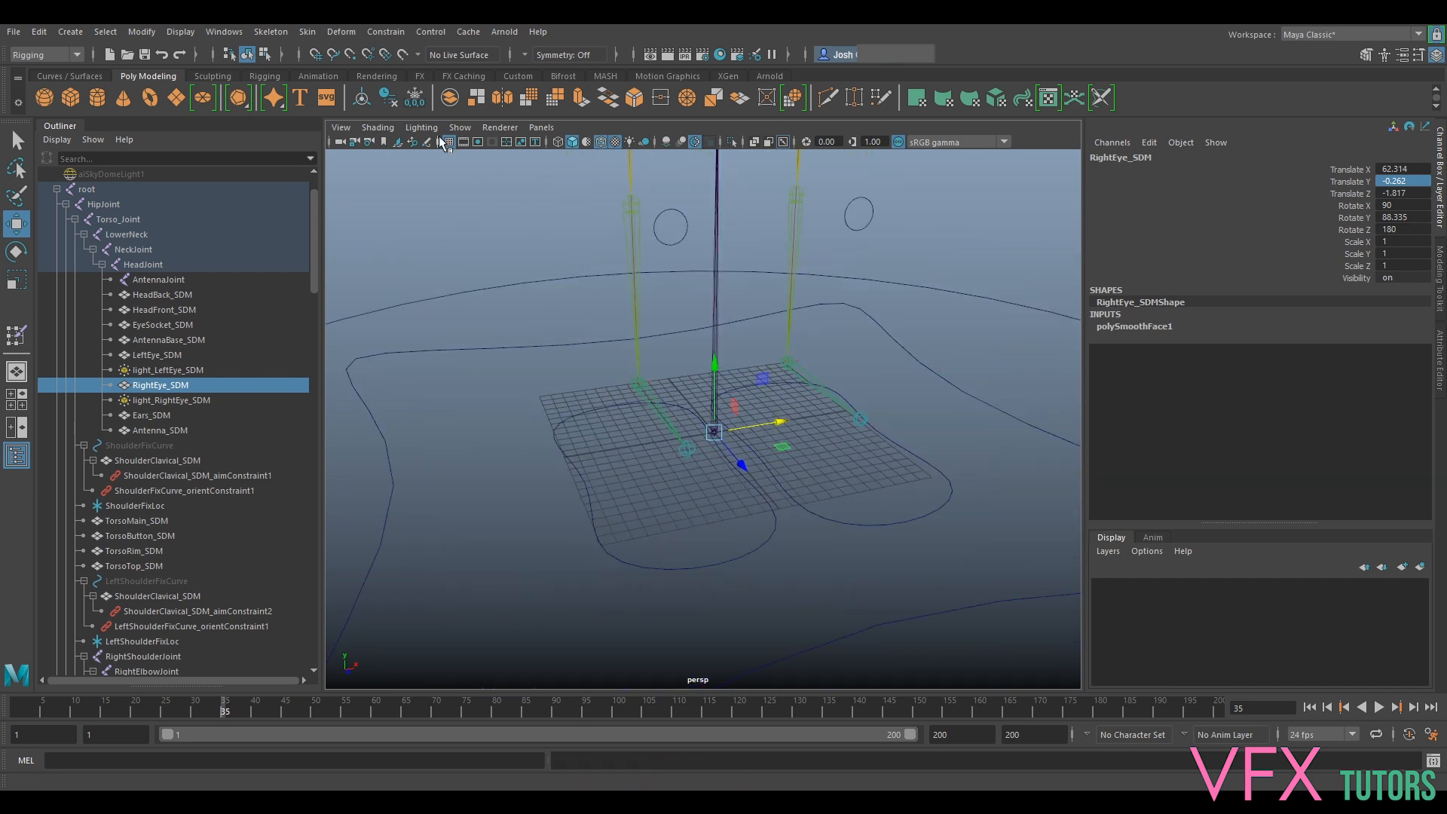
Turn on the display of polygon meshes in the viewport and bring the robot's head into view
click(460, 128)
click(513, 277)
scroll(973, 258, down, 3)
alt+middle_drag(943, 275, 932, 618)
scroll(720, 317, up, 4)
Toggle the visibility of RightEye_SDM off and on with the robot's meshes shown
click(179, 372)
click(180, 386)
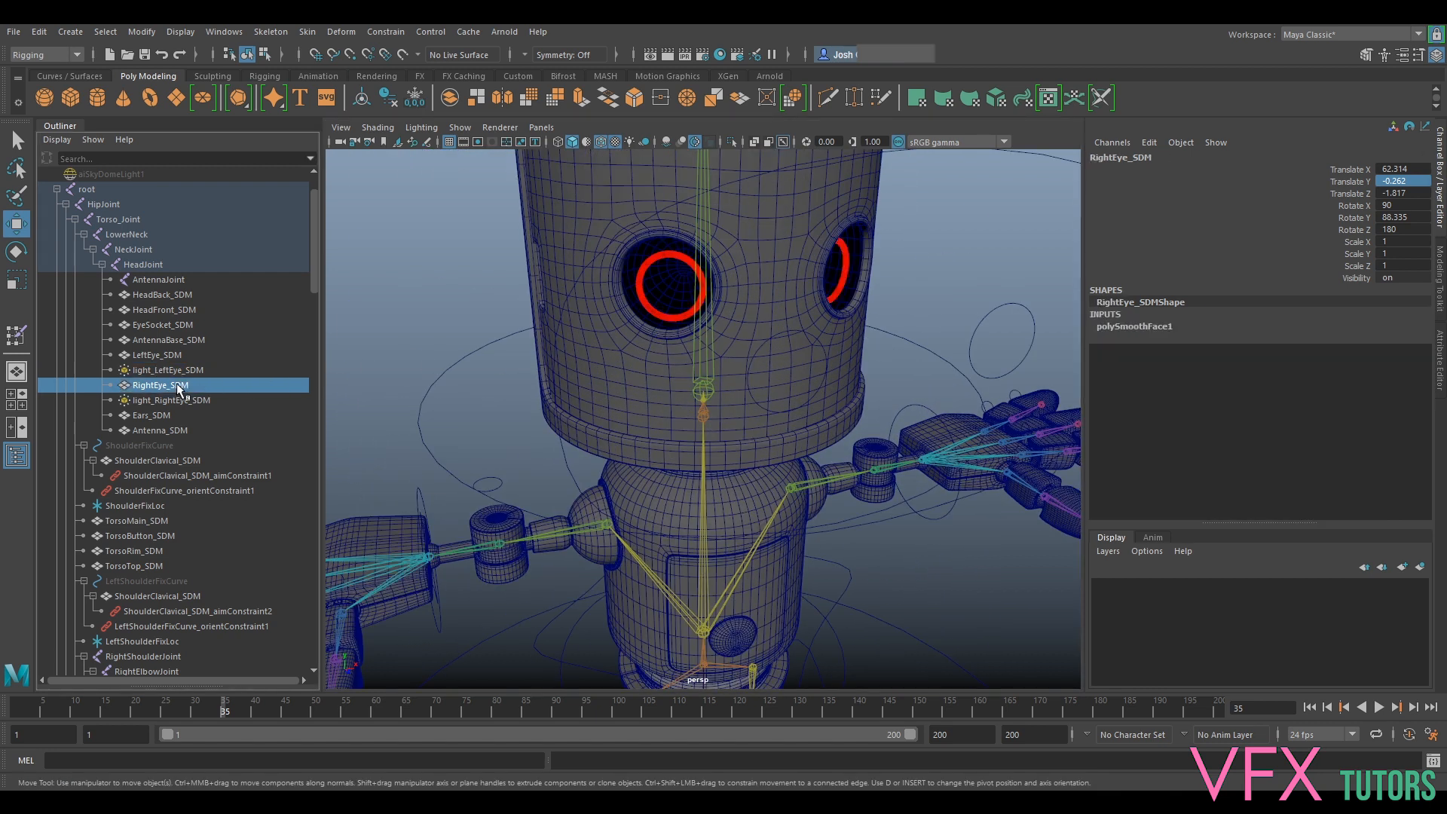
key(h)
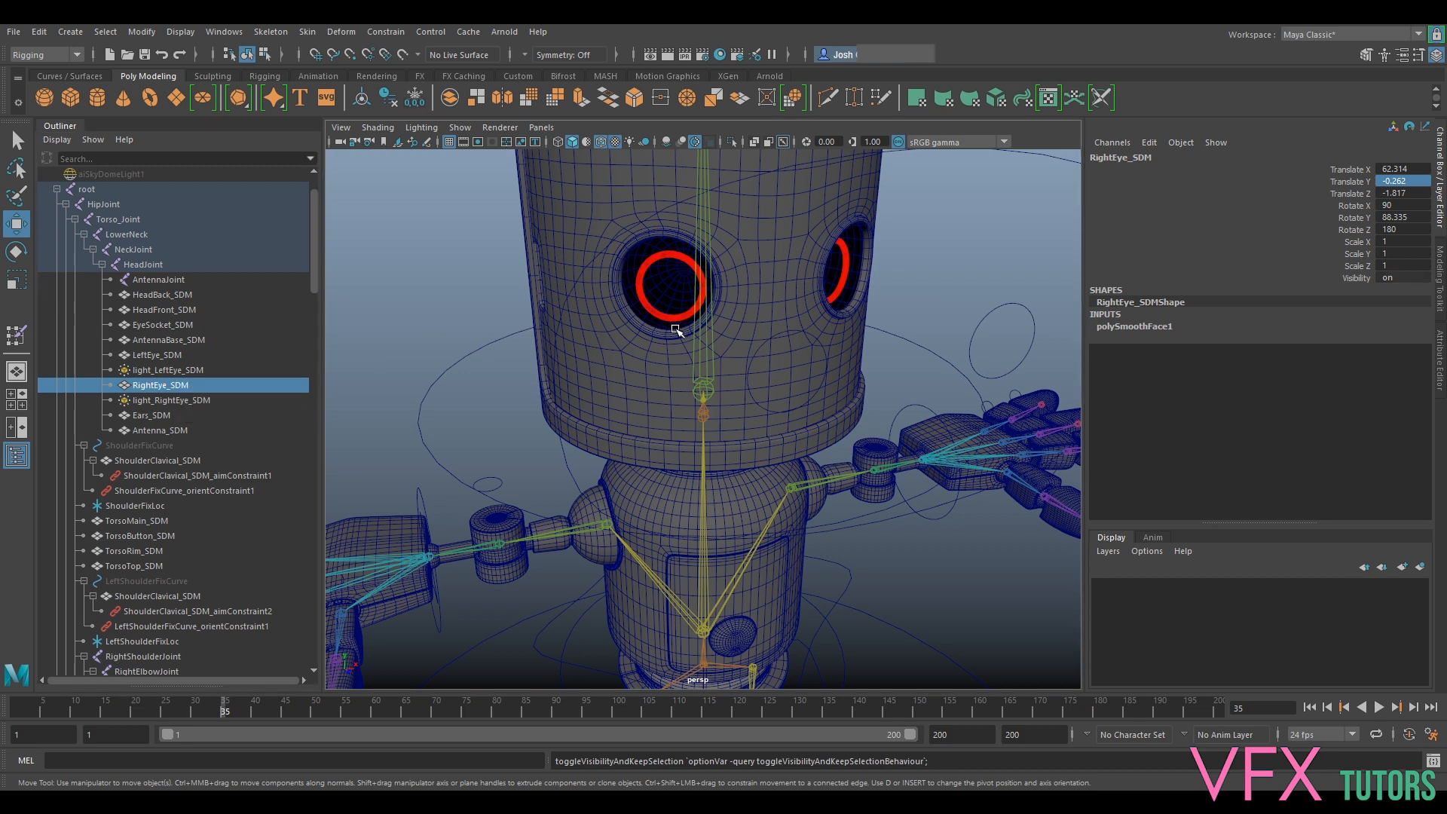
Isolate RightEye_SDM in the viewport and turn on the display of handles and all other object types
key(ctrl+1)
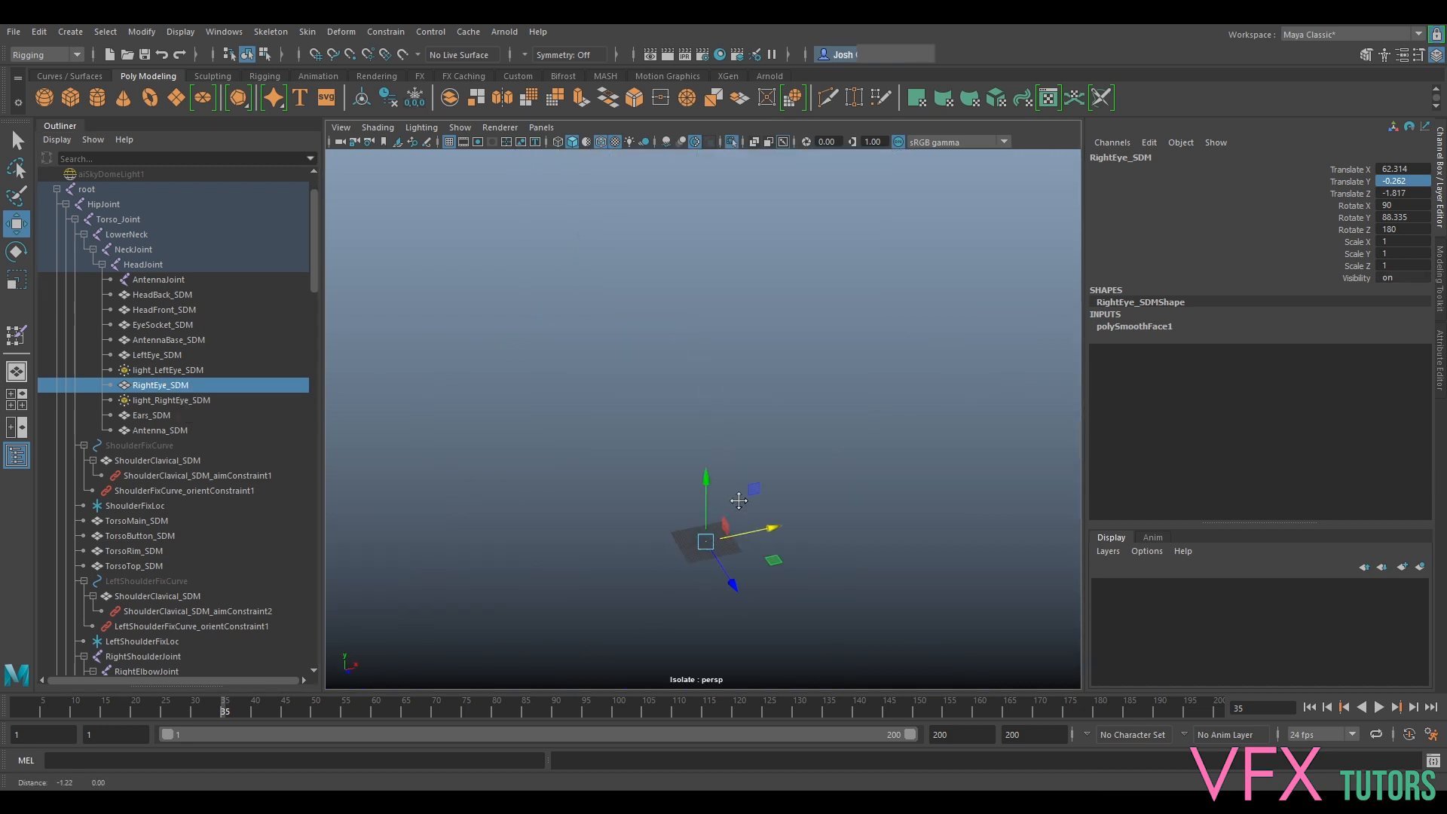
click(460, 127)
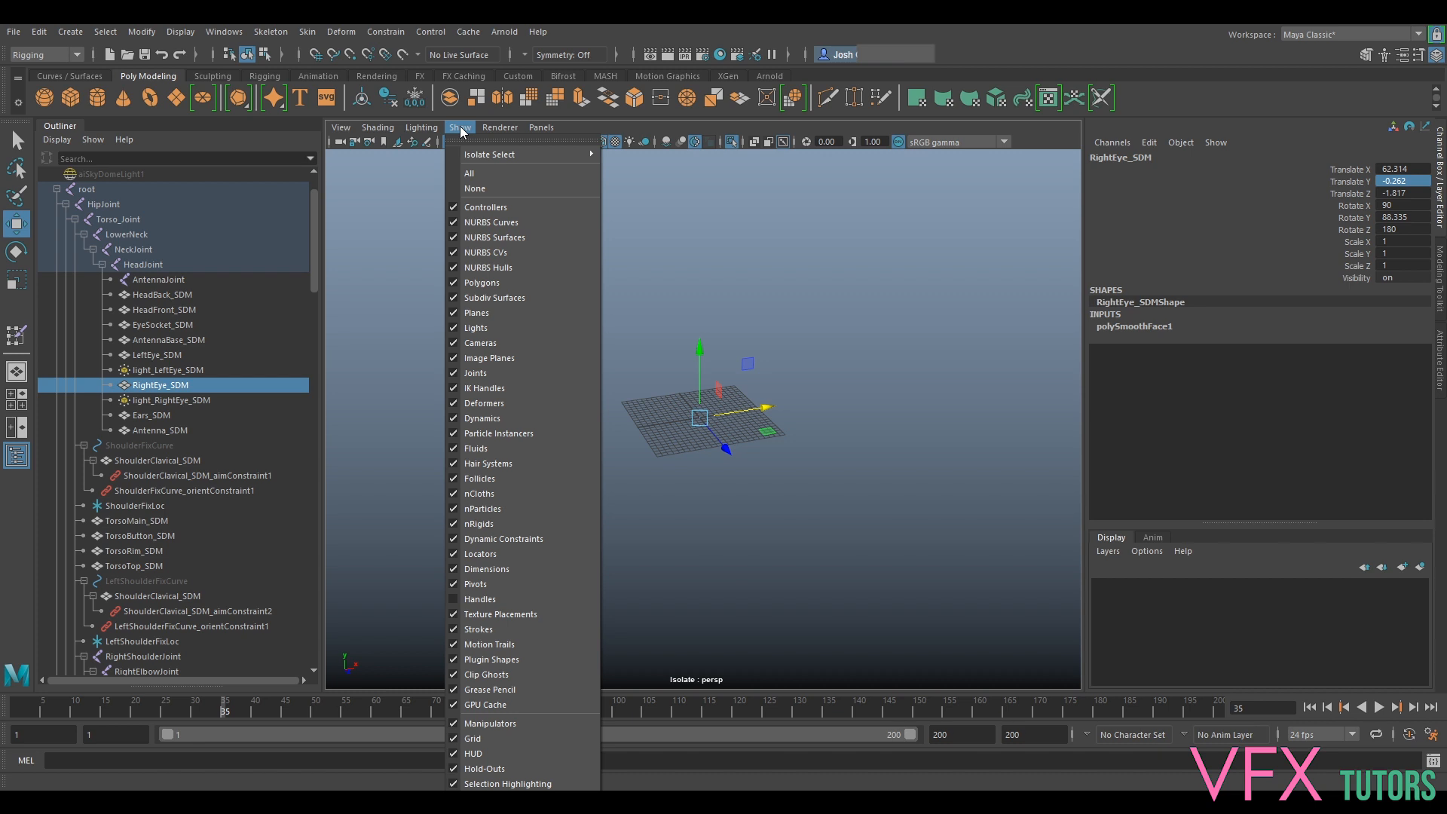
click(506, 596)
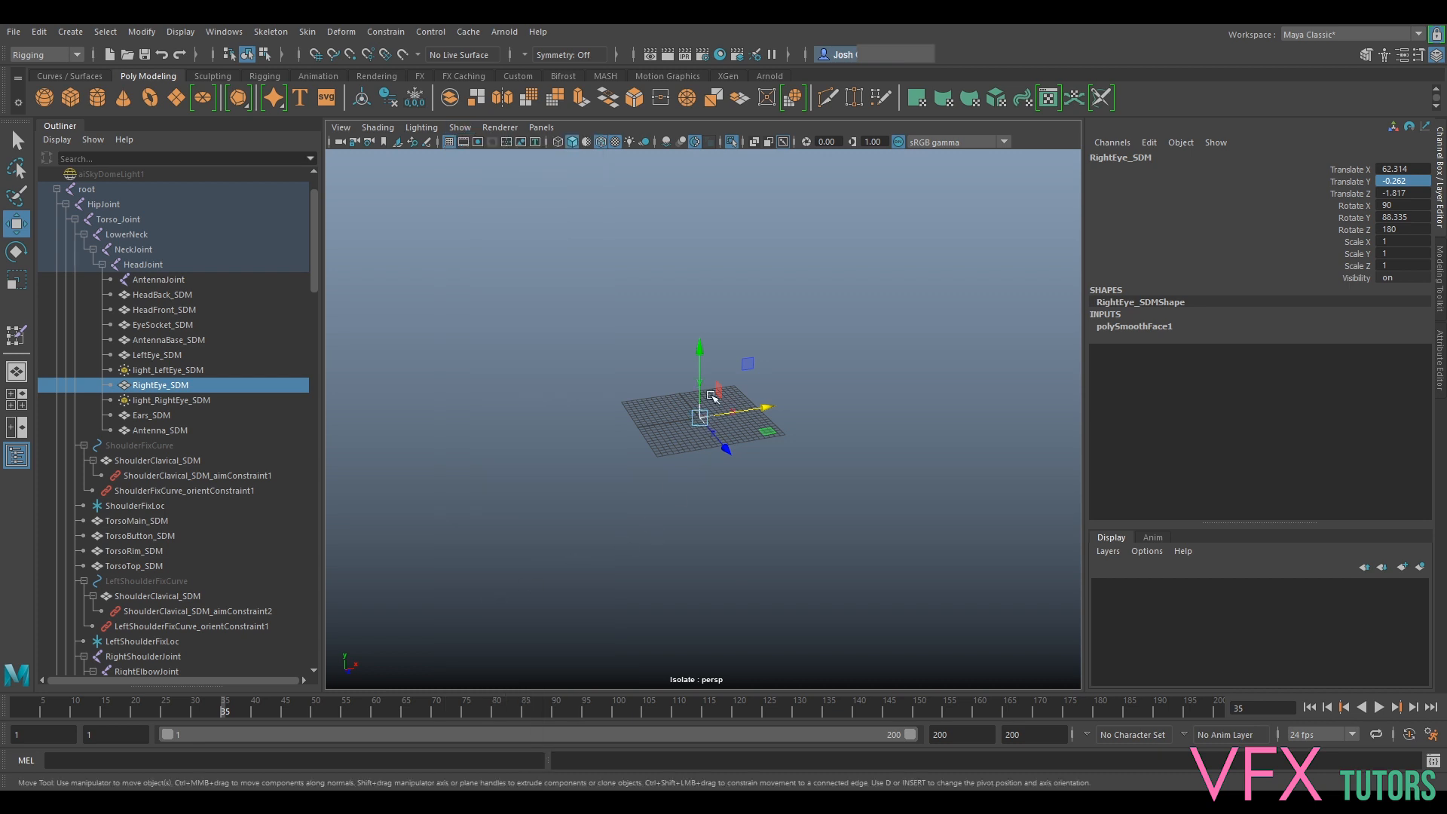
alt+drag(713, 398, 765, 297)
alt+middle_drag(765, 297, 766, 429)
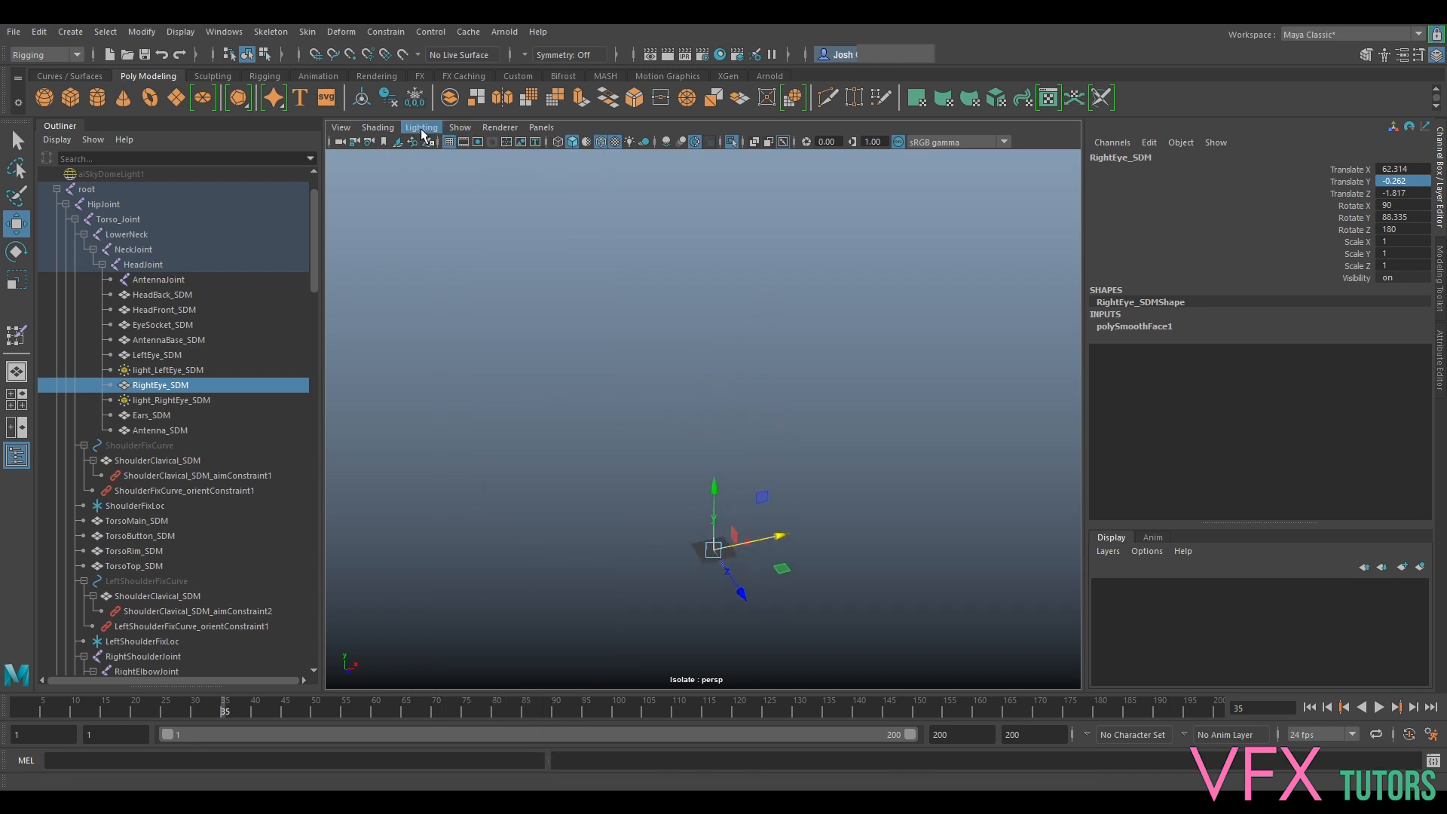
click(459, 128)
click(470, 175)
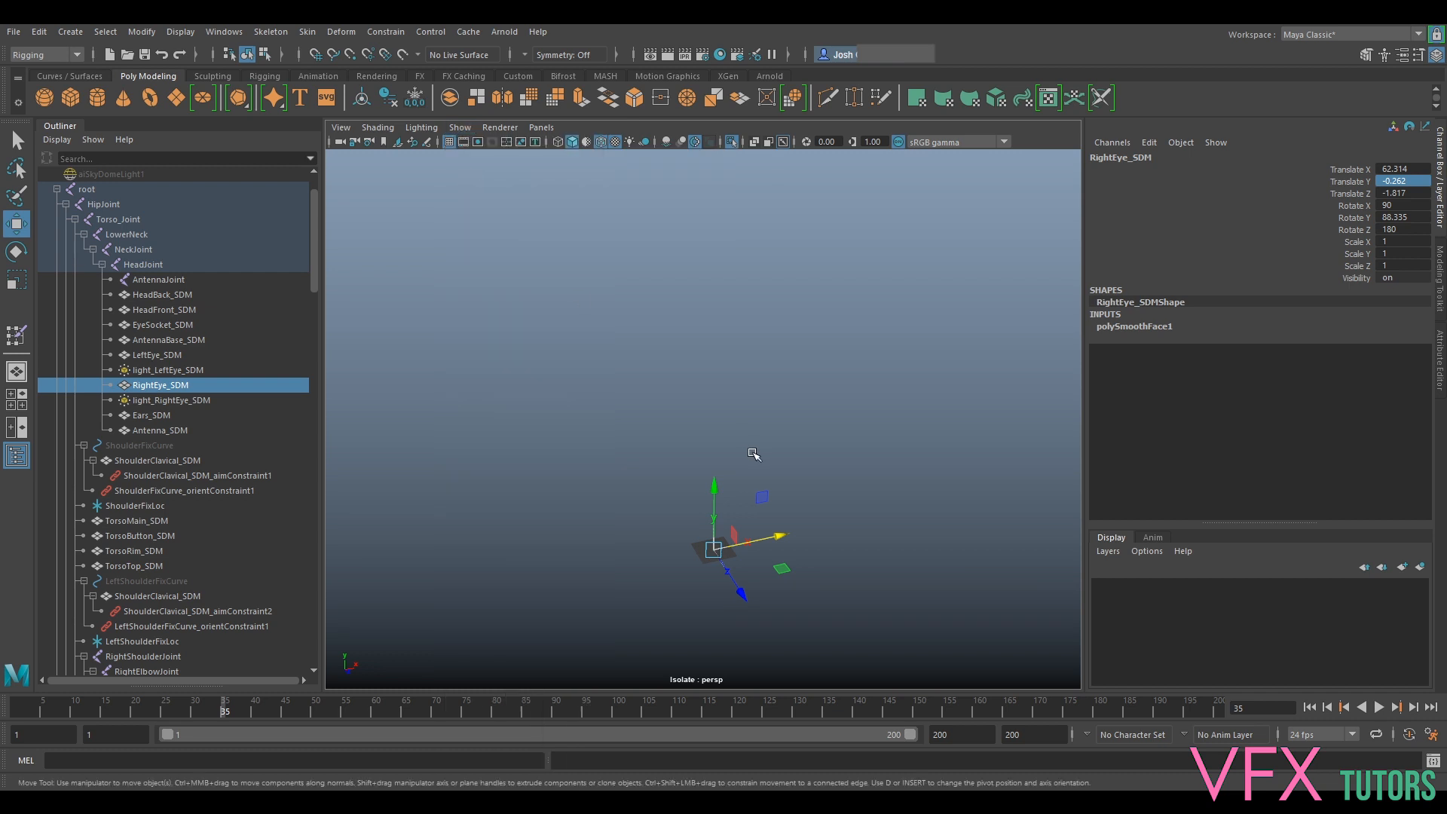
Try framing RightEye_SDM and light_RightEye_SDM in the isolated view, and exit isolation
key(f)
click(139, 385)
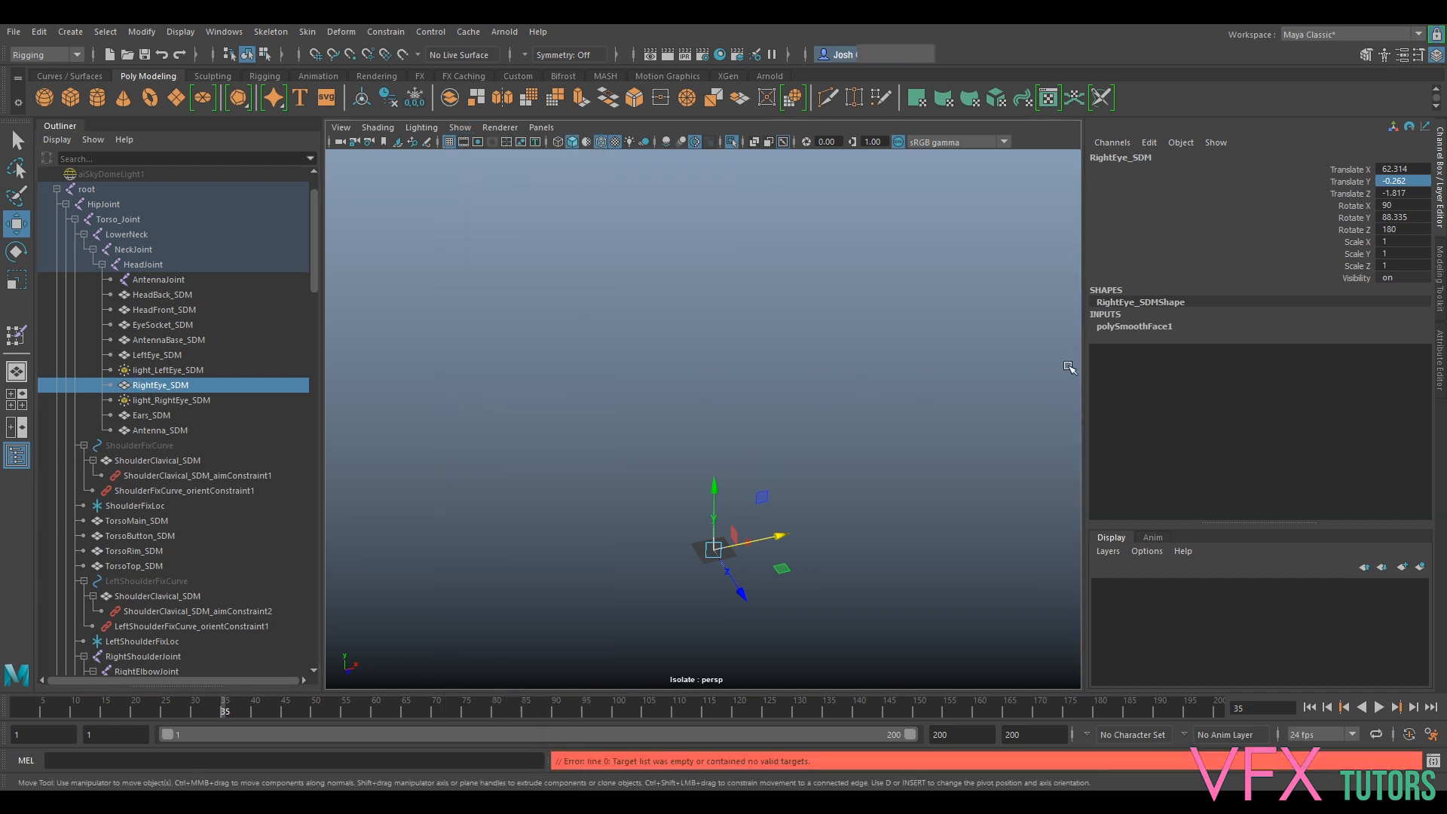
scroll(679, 452, up, 4)
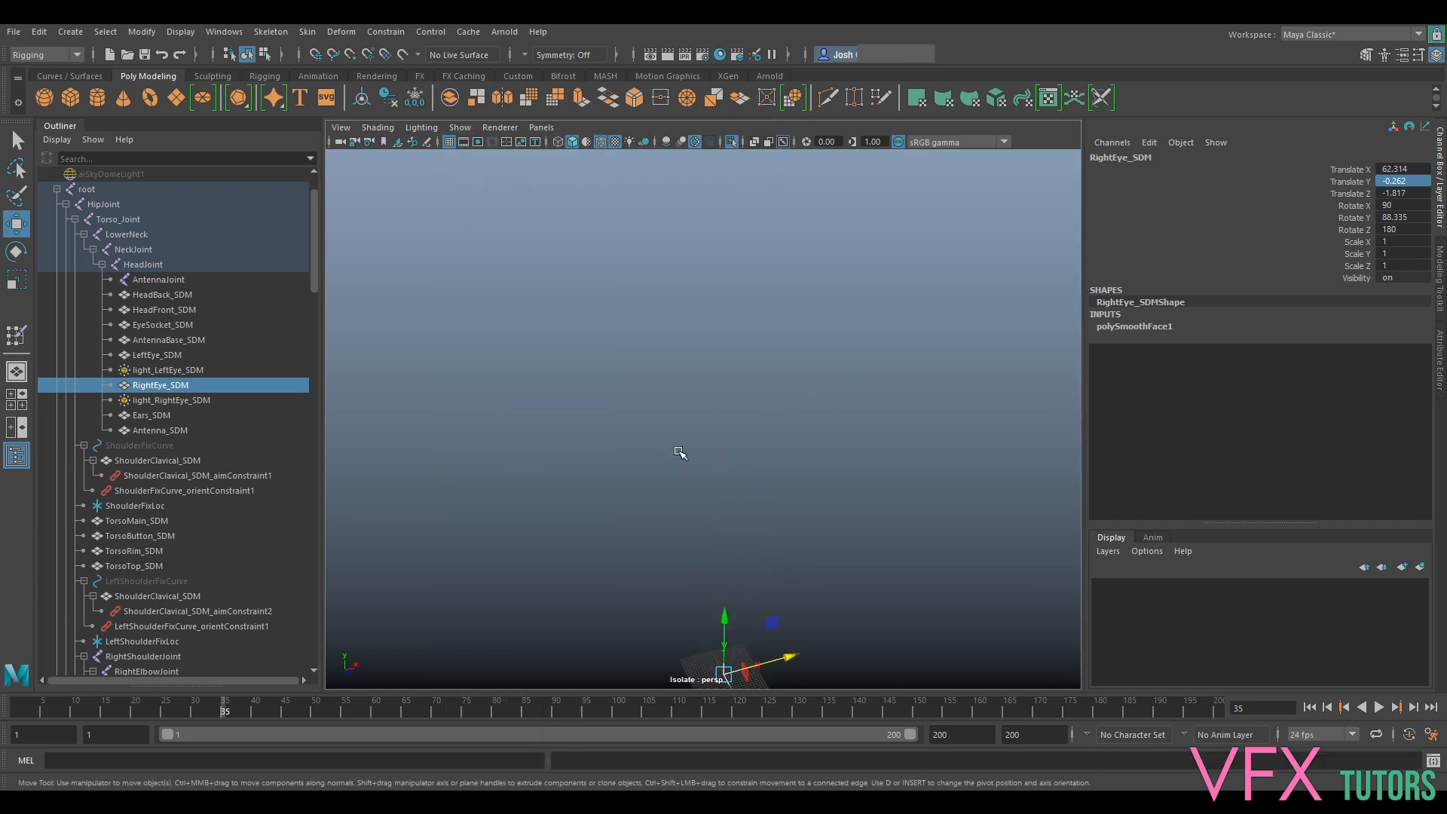
click(180, 400)
key(f)
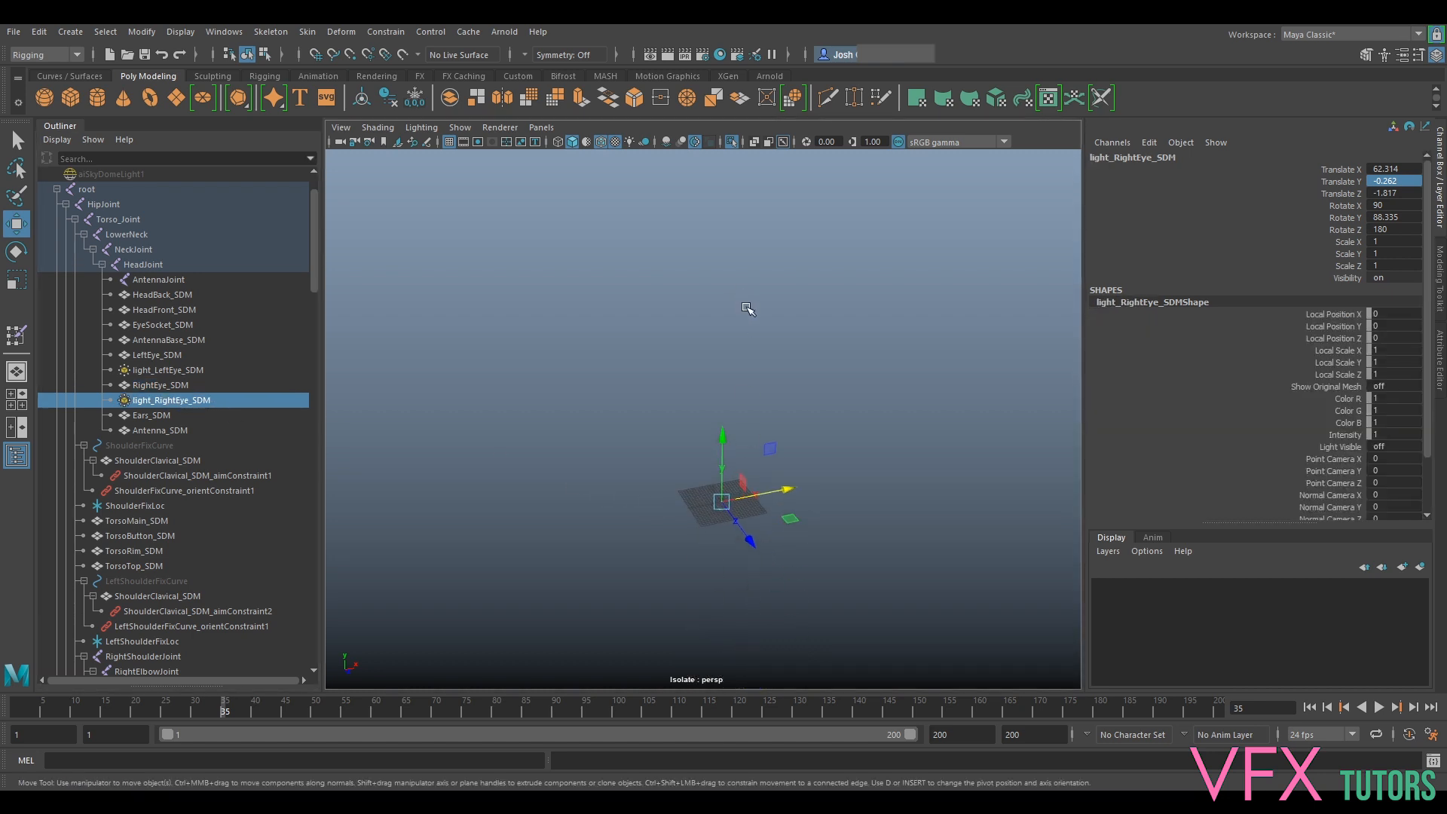
key(g)
key(ctrl+1)
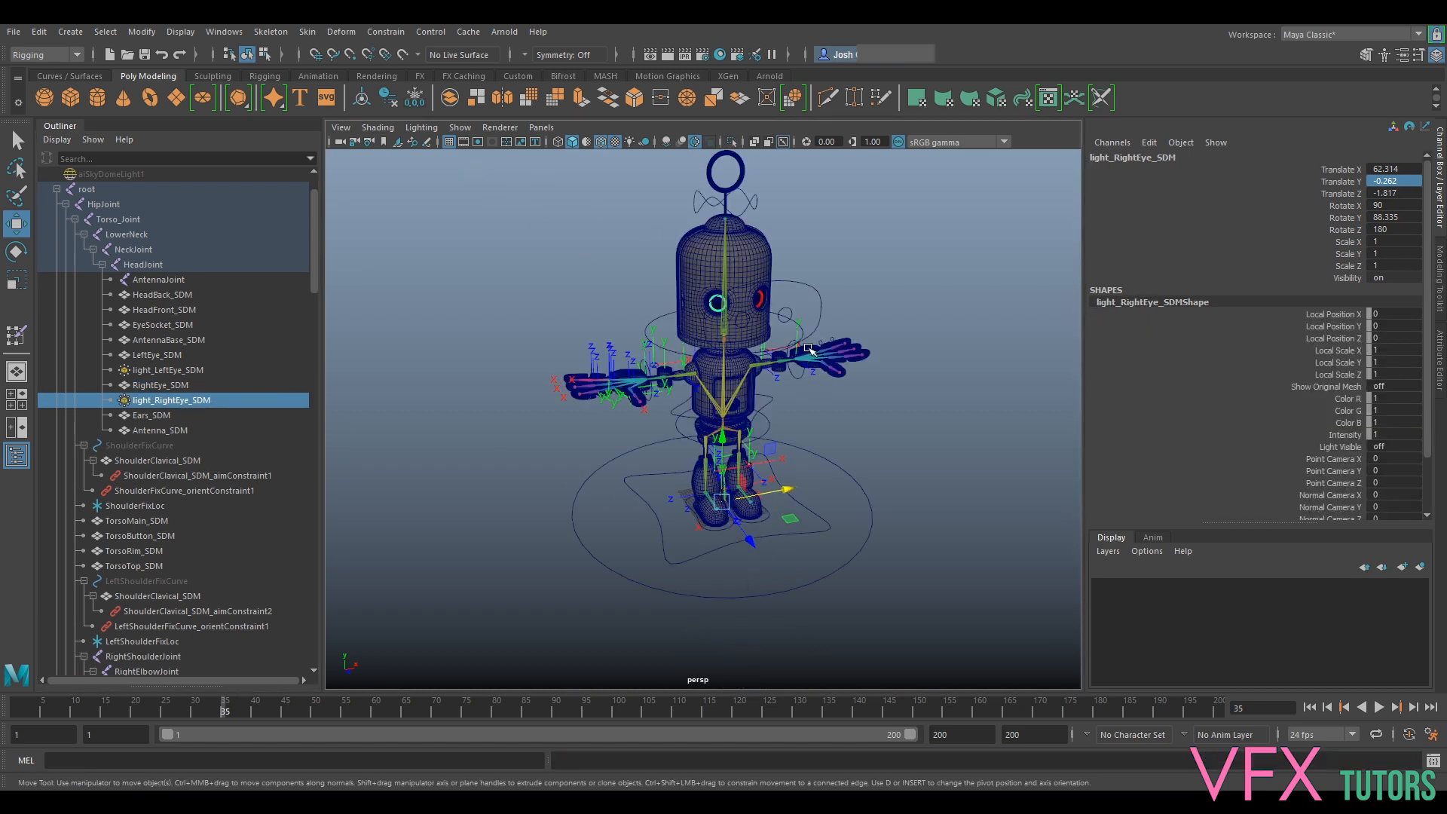
Examine the right eye up close, selecting light_RightEye_SDM, EyeSocket_SDM and RightEye_SDM to compare which geometry each one highlights
scroll(709, 431, up, 6)
key(f)
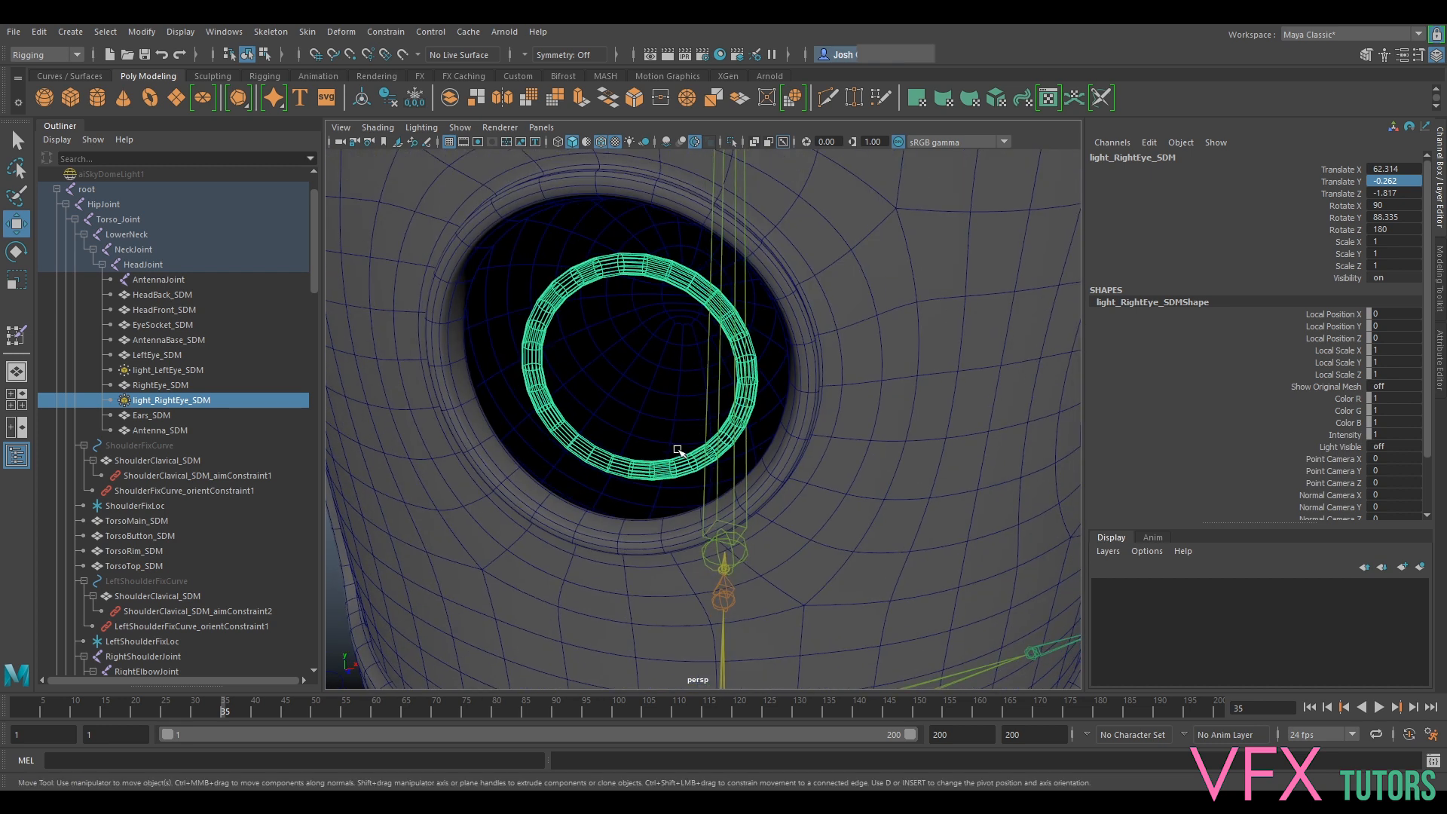
click(600, 389)
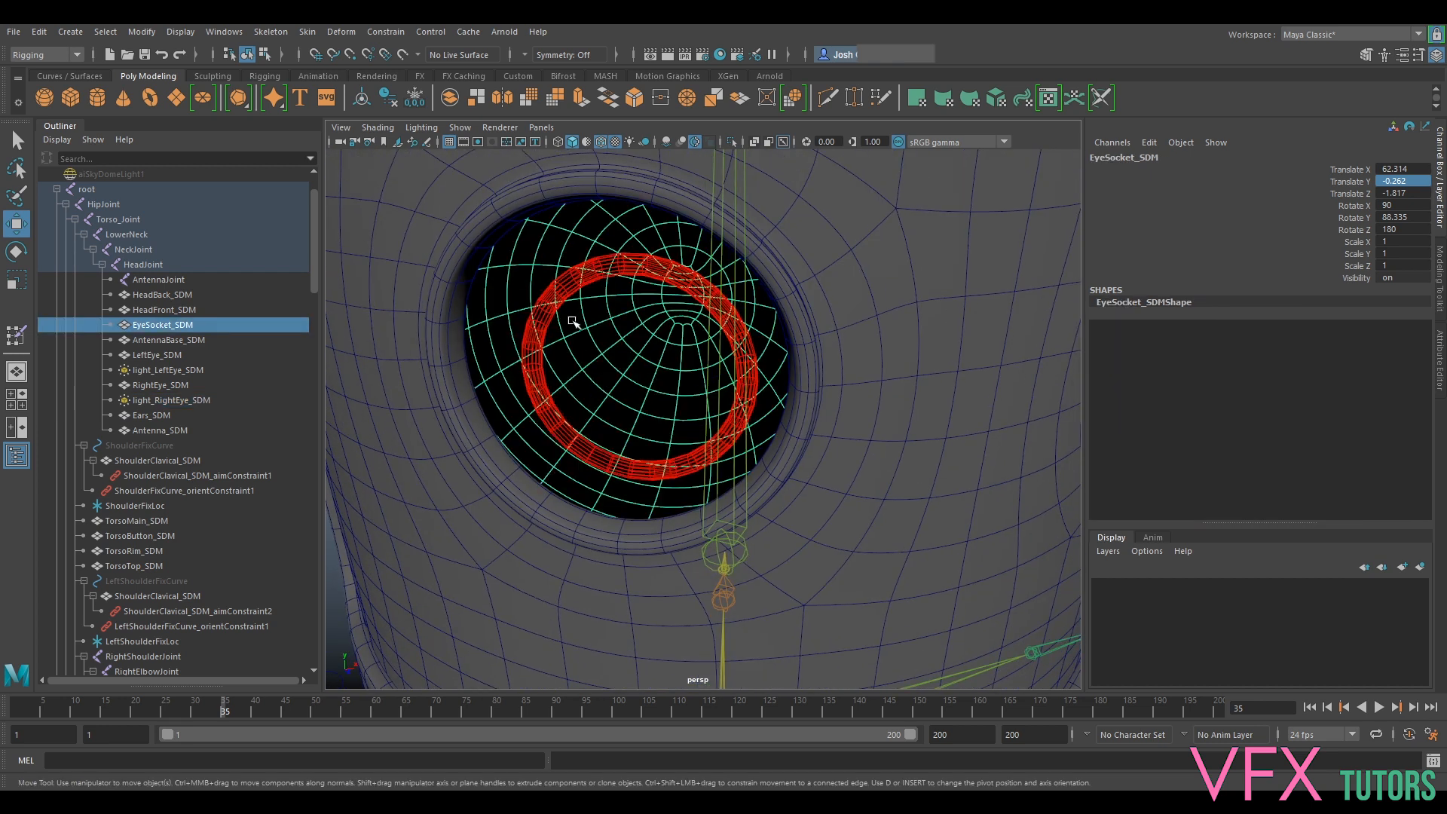
click(550, 287)
click(165, 386)
key(a)
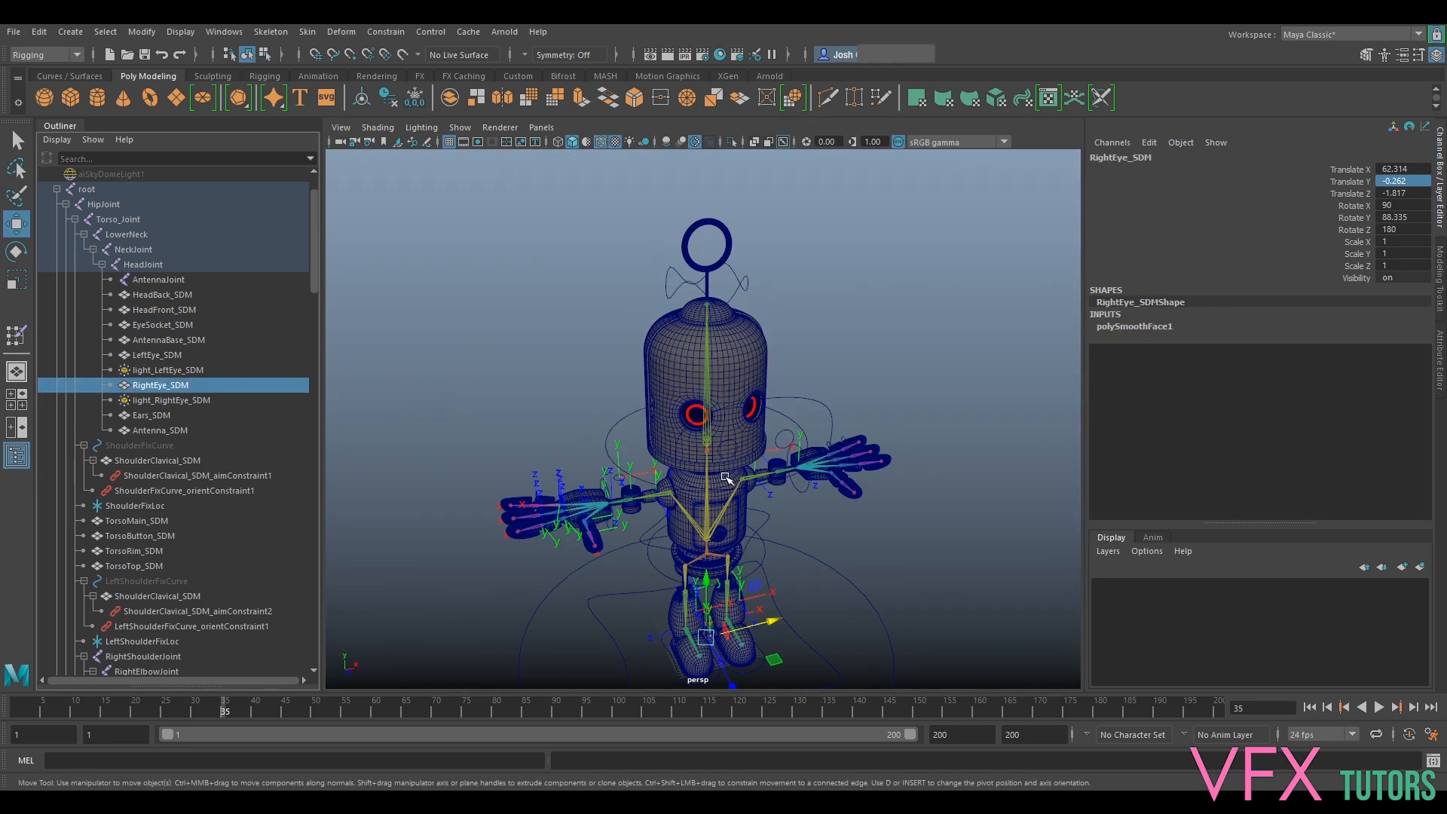
key(f)
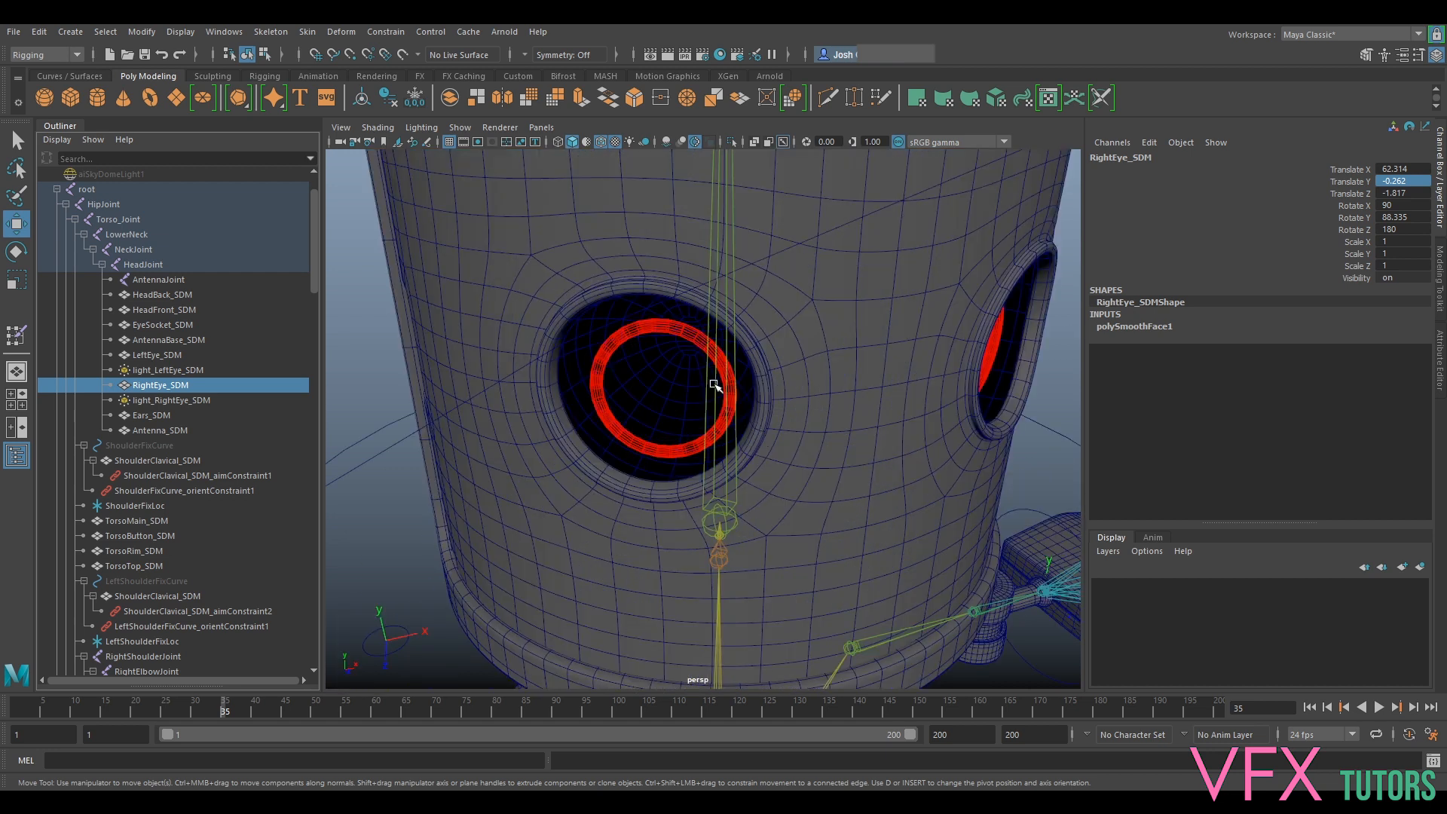
click(695, 337)
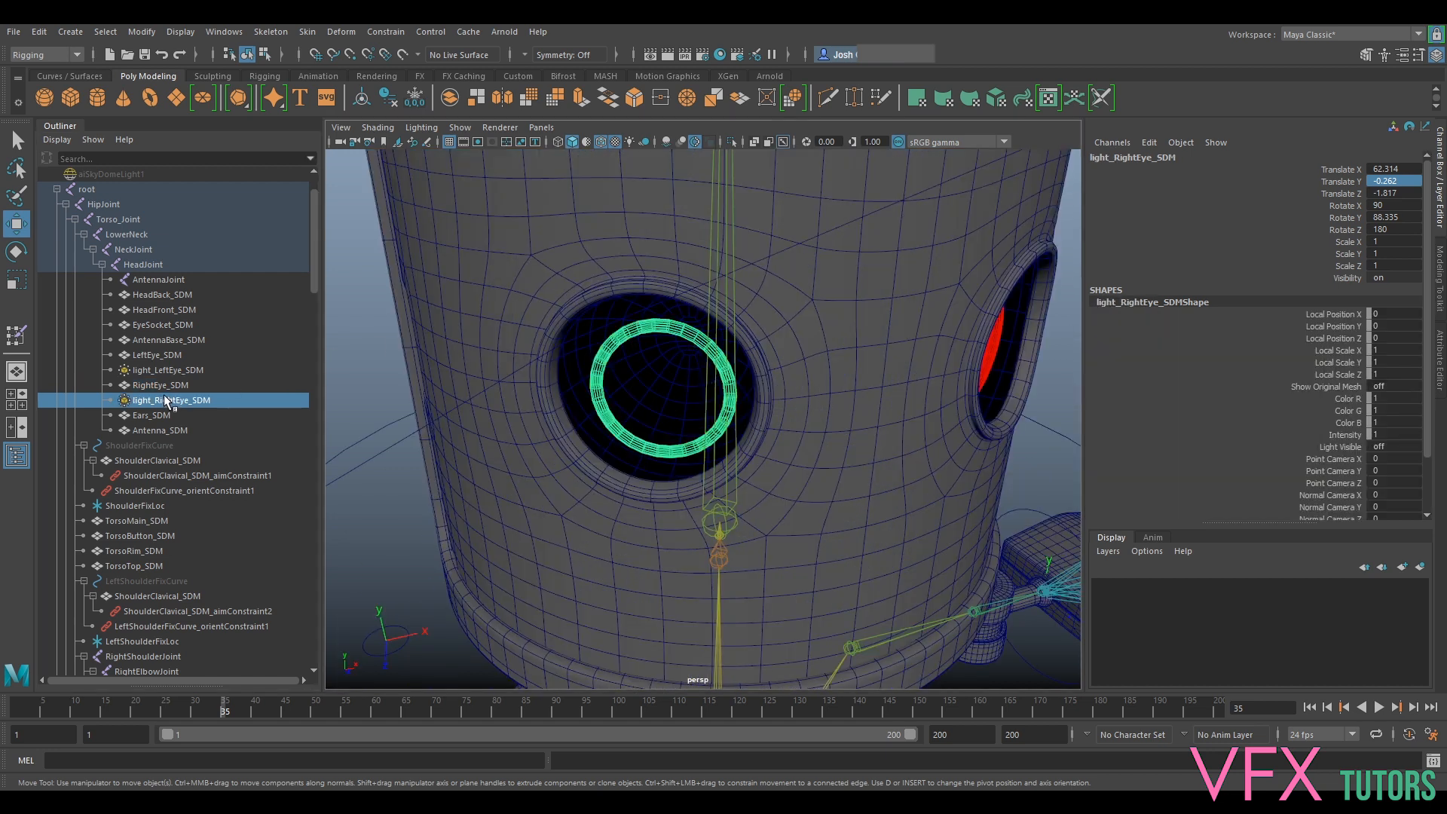
click(165, 386)
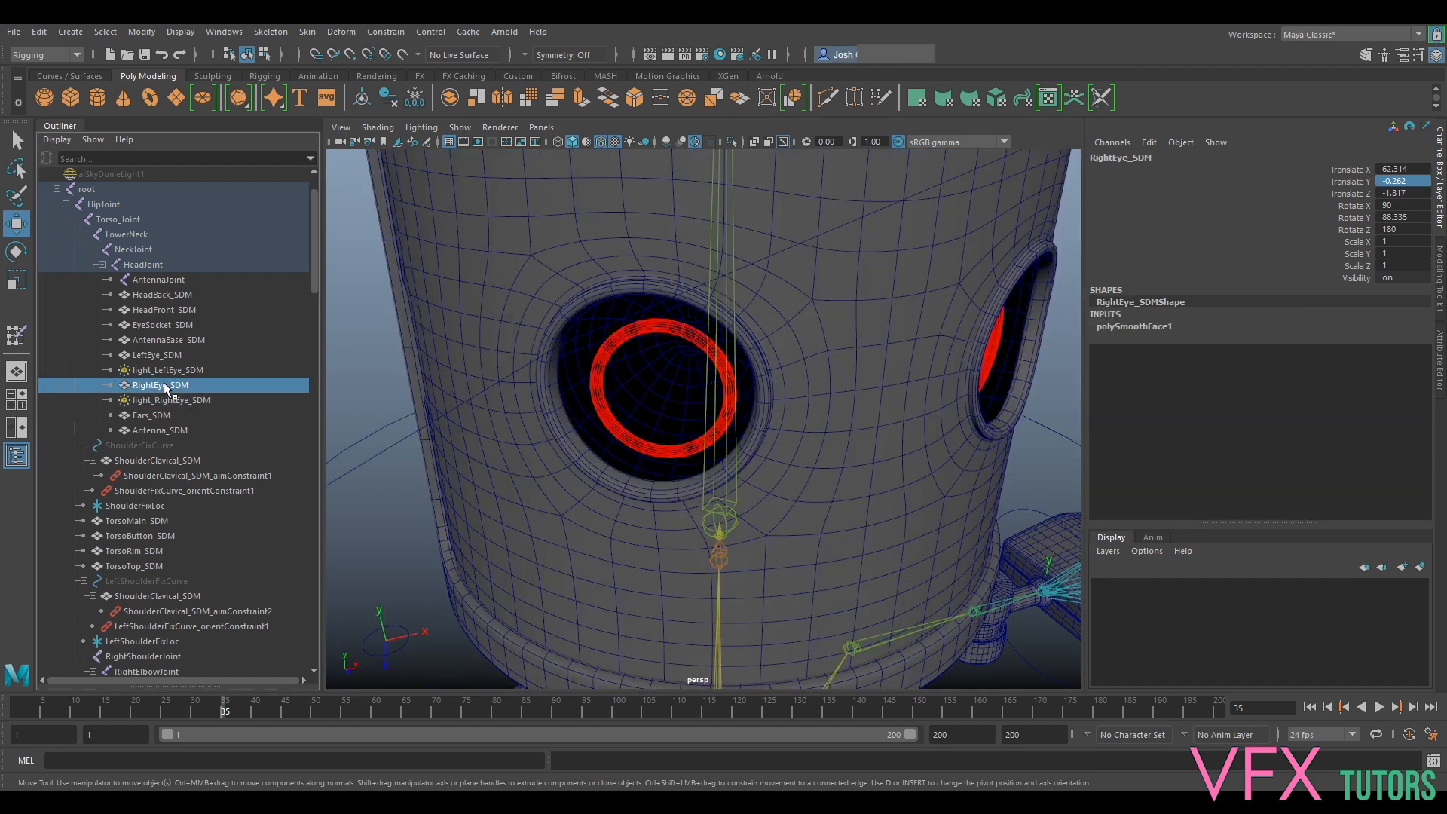
Inspect the polySurfaceShape16 attributes of RightEye_SDM and return to its channel values
click(1440, 384)
click(1300, 153)
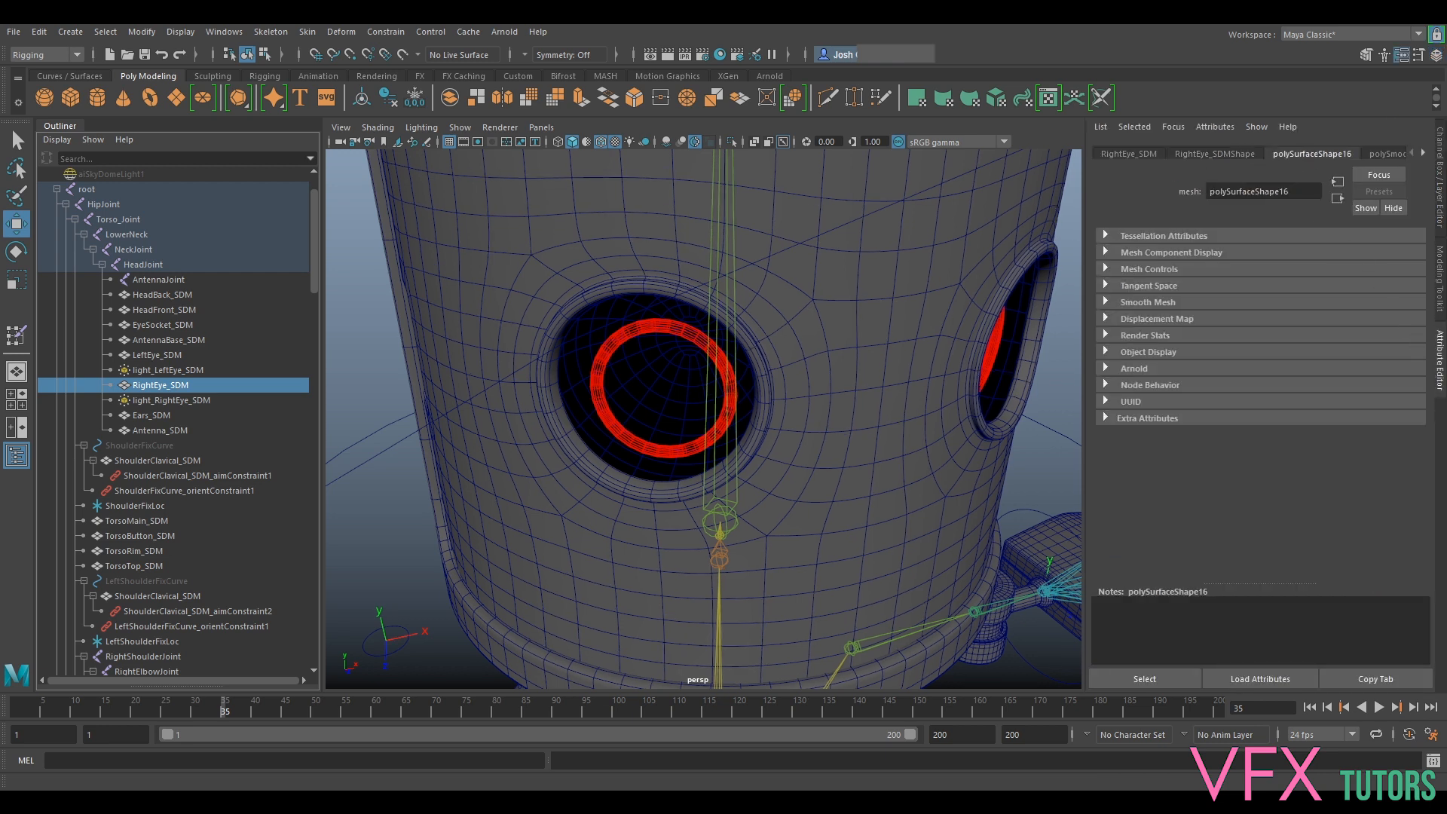
click(1436, 26)
click(1440, 188)
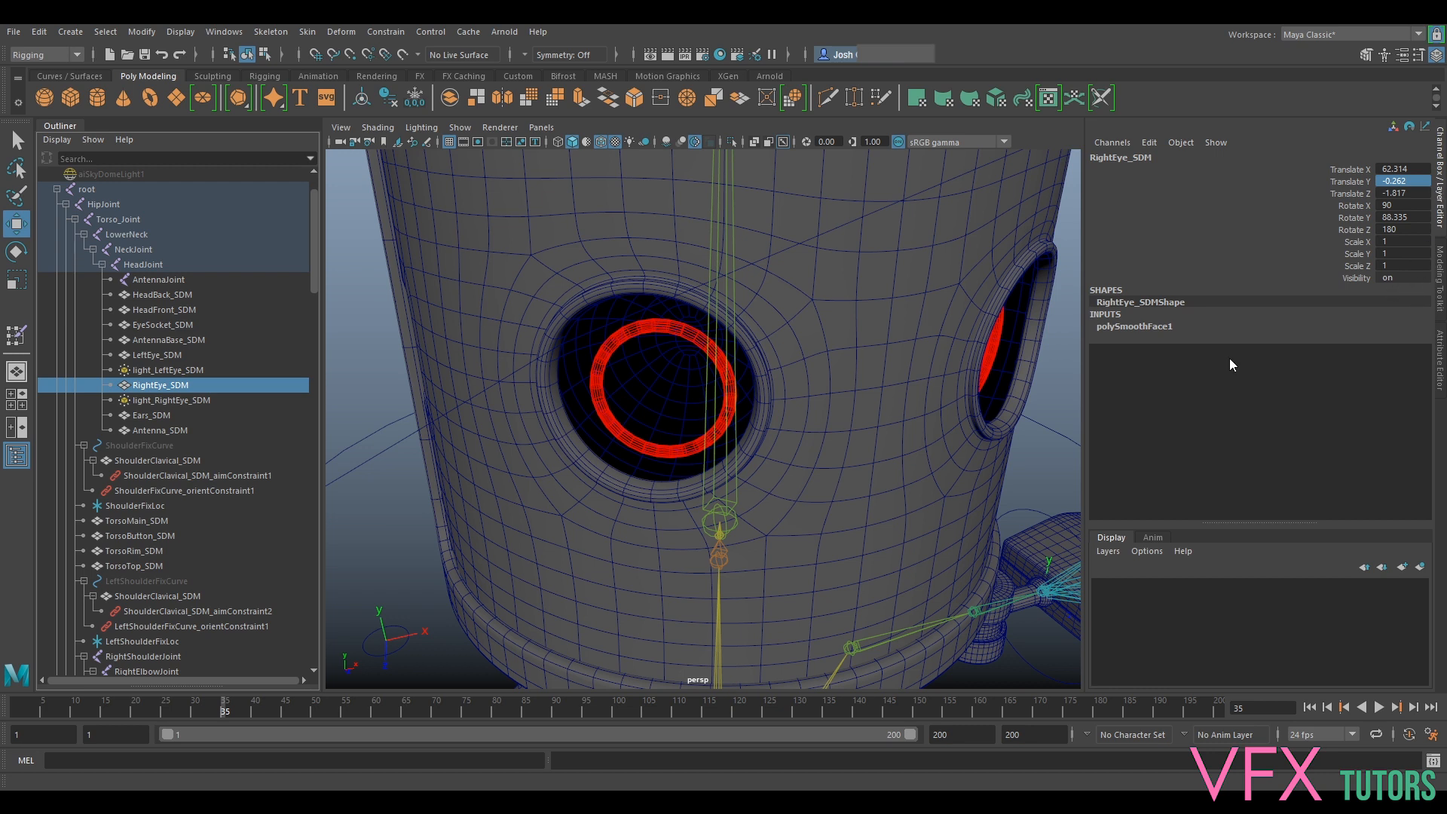
Examine the area around the feet for the pivots and geometry of RightEye_SDM and LeftEye_SDM
scroll(830, 502, down, 8)
alt+middle_drag(830, 505, 830, 354)
scroll(830, 354, up, 3)
scroll(814, 527, up, 6)
alt+middle_drag(814, 556, 778, 260)
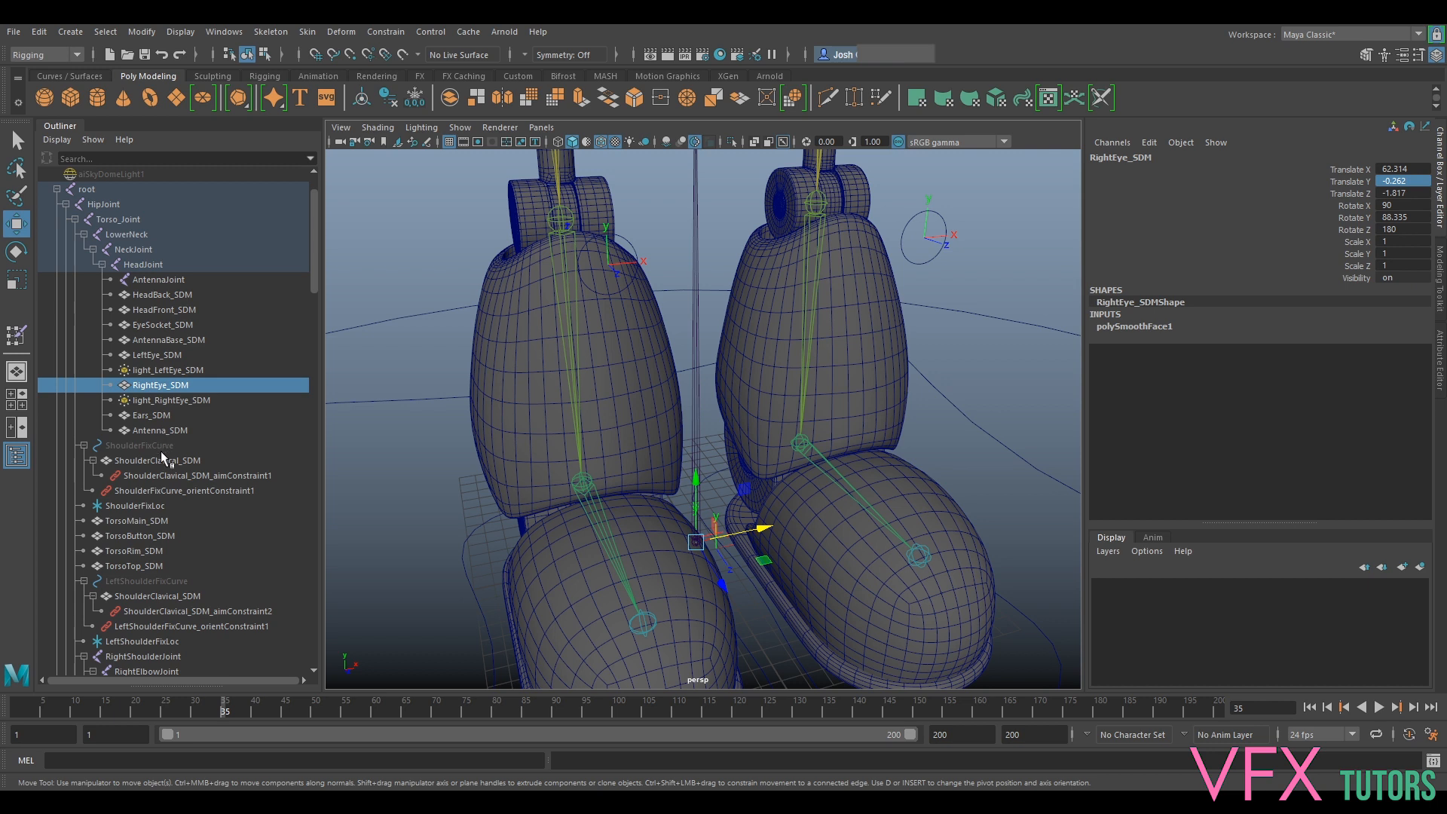
click(157, 355)
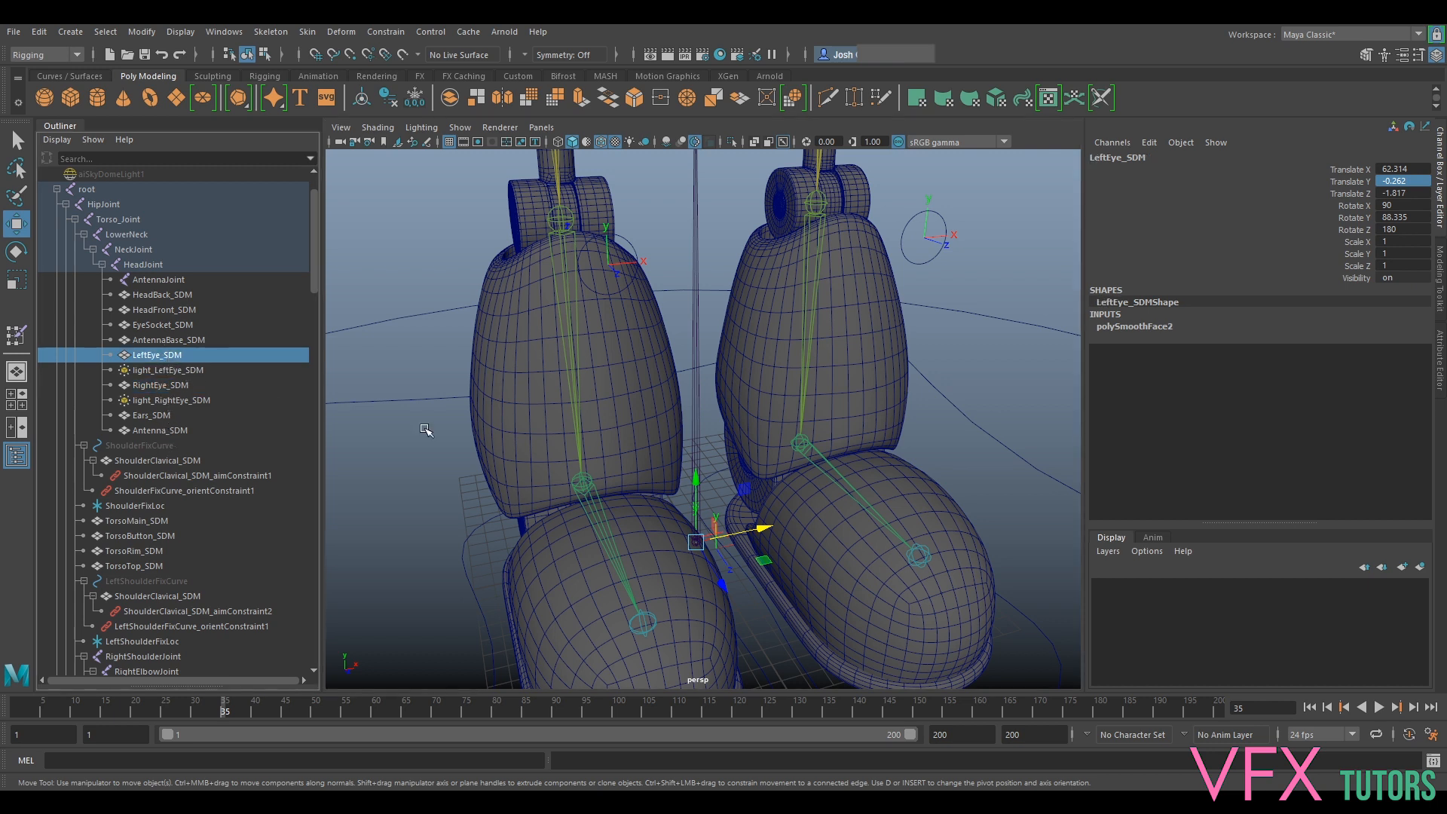
scroll(778, 388, down, 2)
alt+middle_drag(812, 369, 824, 514)
scroll(833, 483, down, 3)
alt+middle_drag(720, 226, 695, 416)
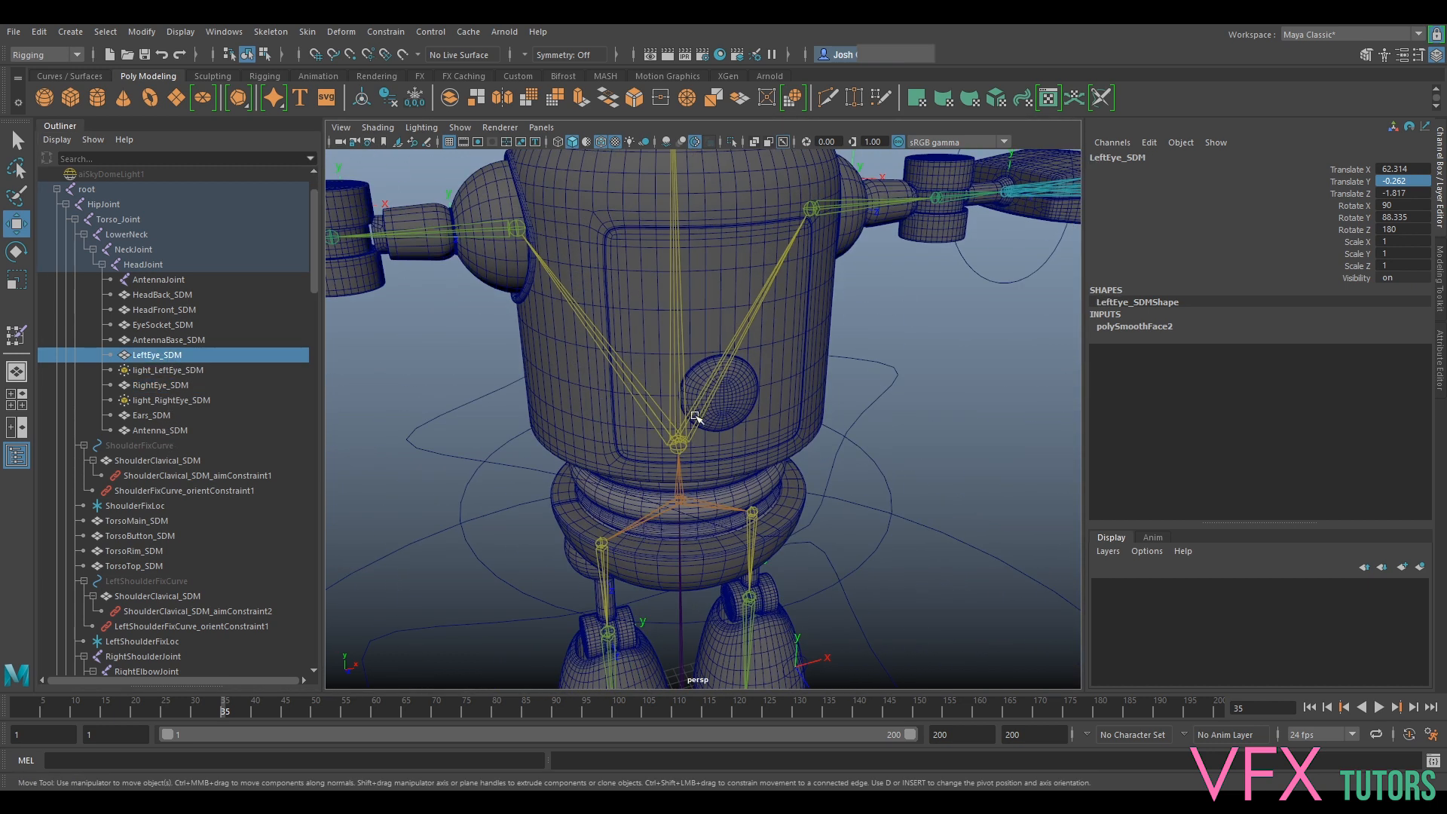
Try moving light_RightEye_SDM slightly along the X axis and undo the move
click(155, 402)
alt+middle_drag(796, 324, 834, 540)
scroll(834, 528, up, 2)
alt+middle_drag(835, 424, 834, 526)
scroll(833, 520, down, 4)
alt+middle_drag(820, 353, 766, 459)
scroll(694, 493, down, 6)
drag(755, 573, 753, 574)
key(ctrl+z)
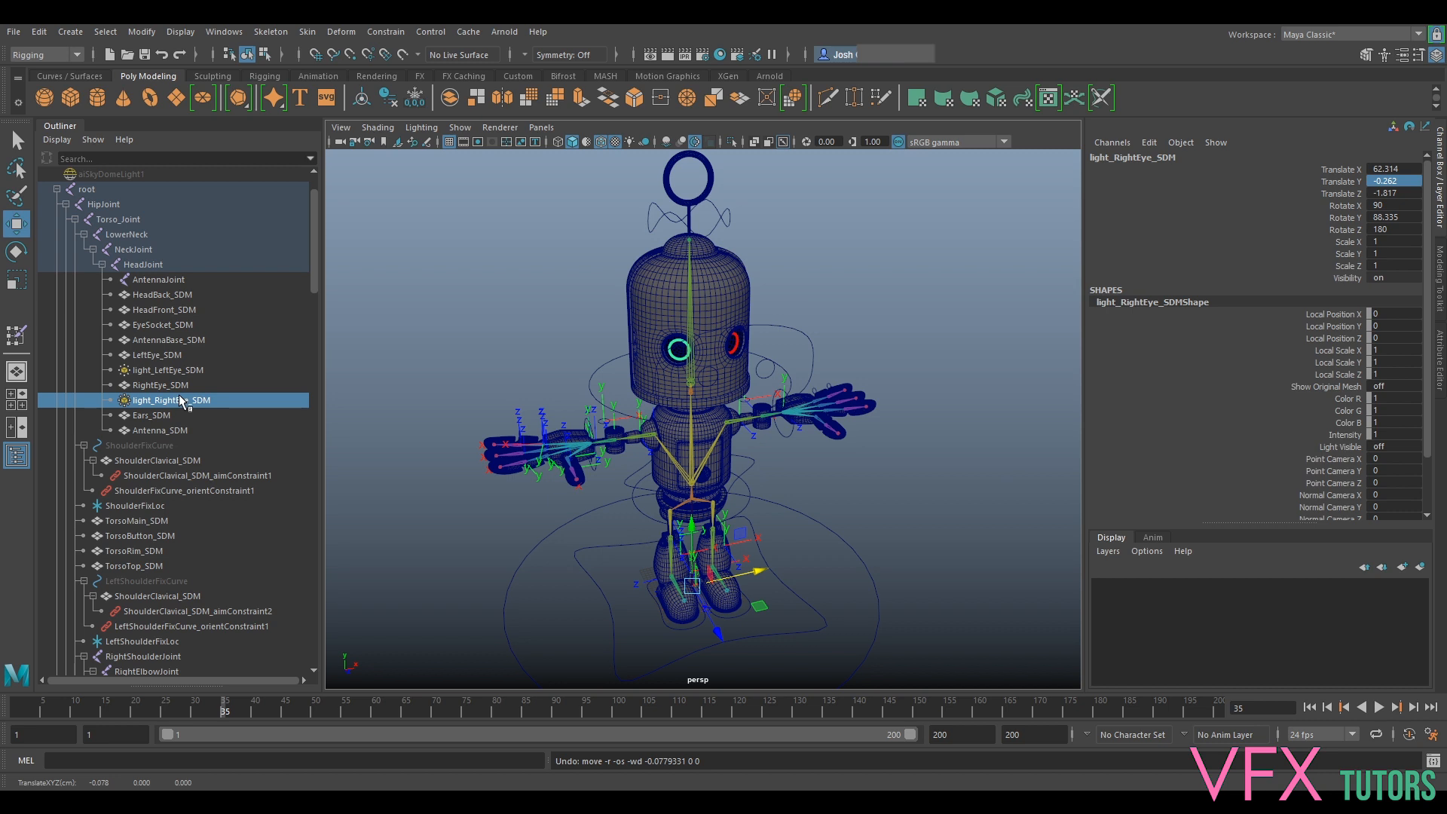
Try moving RightEye_SDM along the X axis to see whether any geometry follows, and undo the move
click(169, 385)
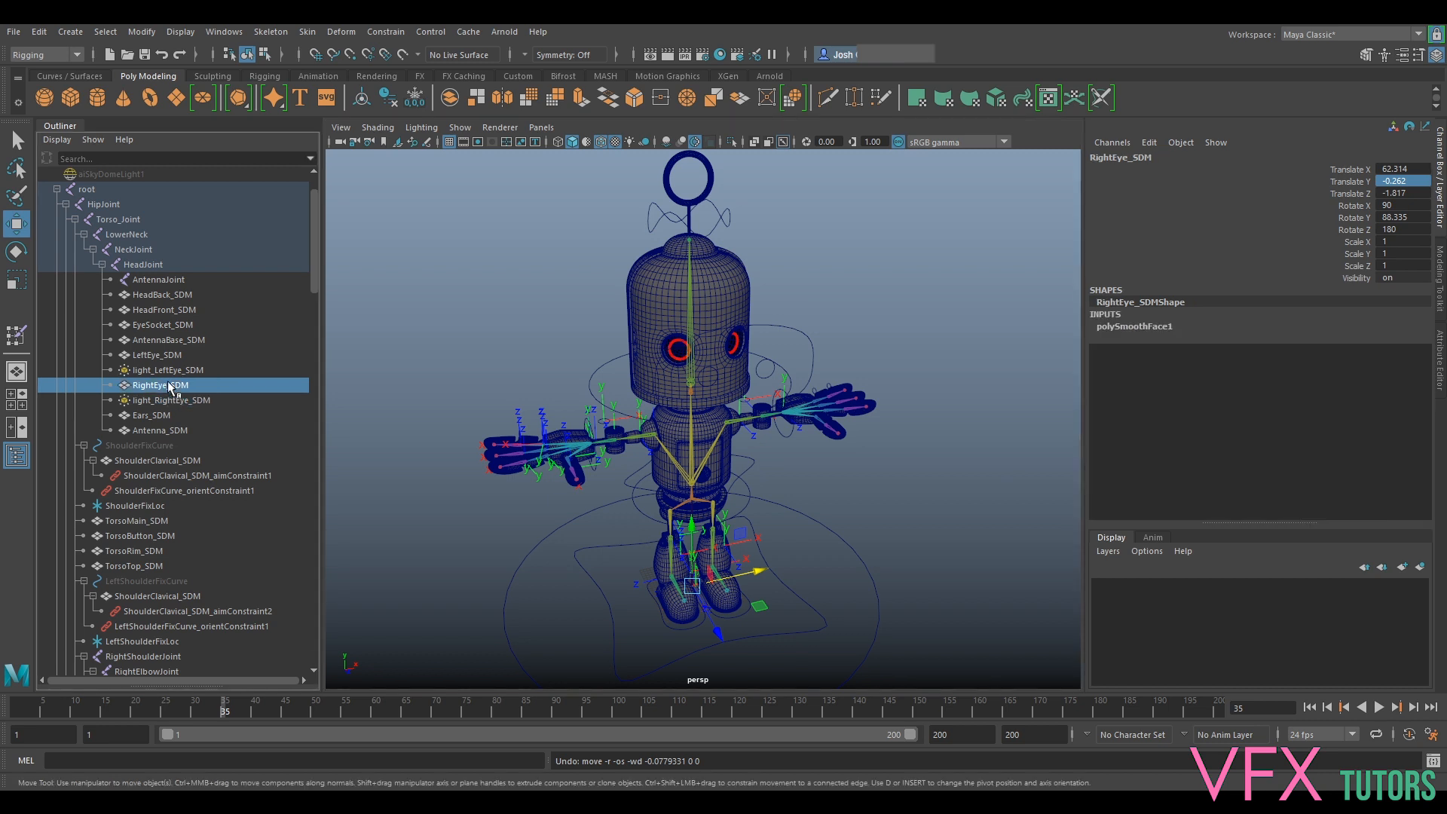
scroll(775, 388, up, 6)
scroll(765, 331, down, 6)
drag(748, 578, 763, 571)
key(ctrl+z)
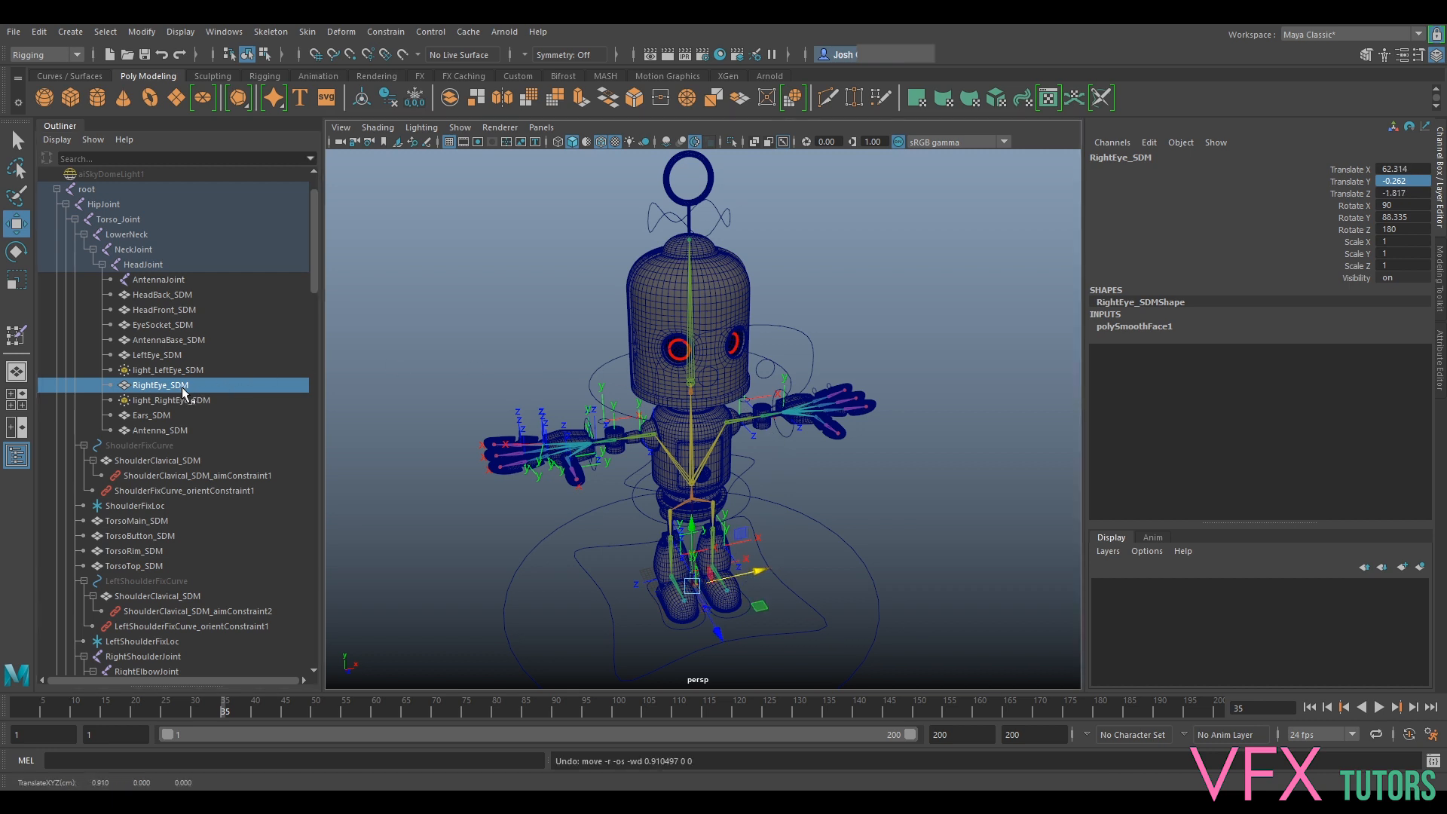
Try scaling RightEye_SDM along the Y axis, restore its scale and check the eyes up close
key(r)
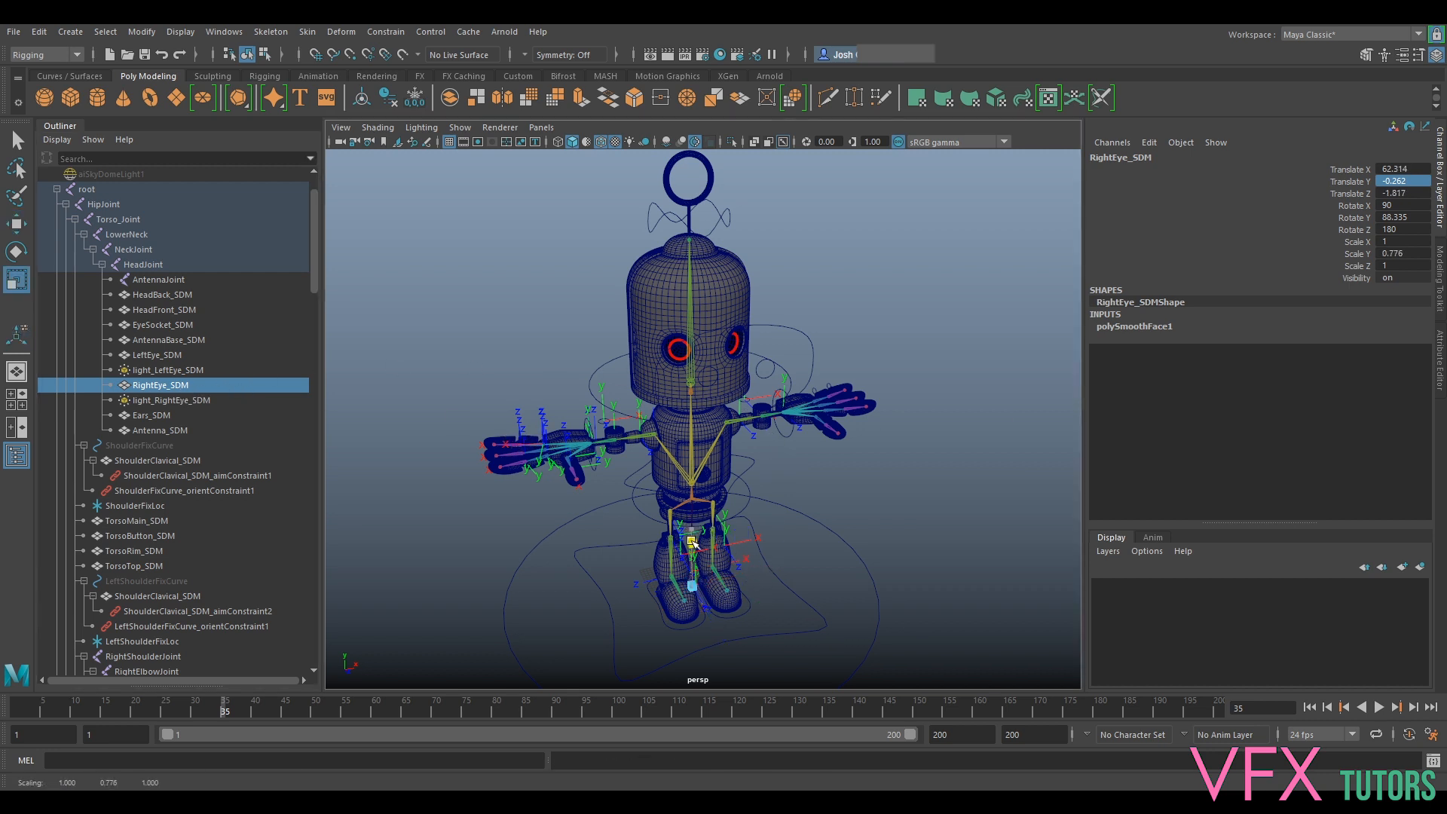
scroll(816, 266, up, 8)
alt+middle_drag(815, 266, 814, 495)
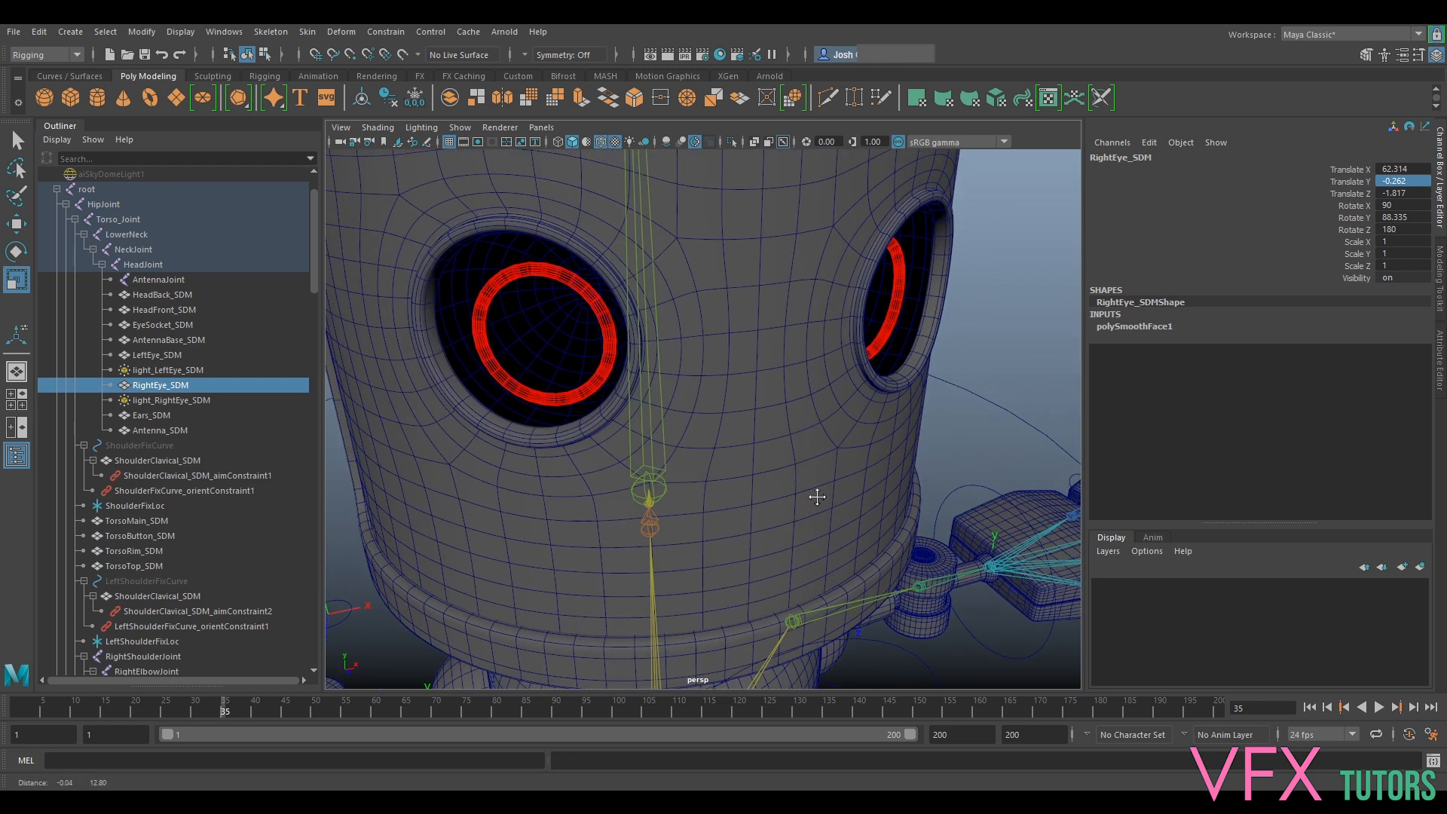
Compare which geometry RightEye_SDM and light_RightEye_SDM highlight at the eye and around the whole robot
key(Right)
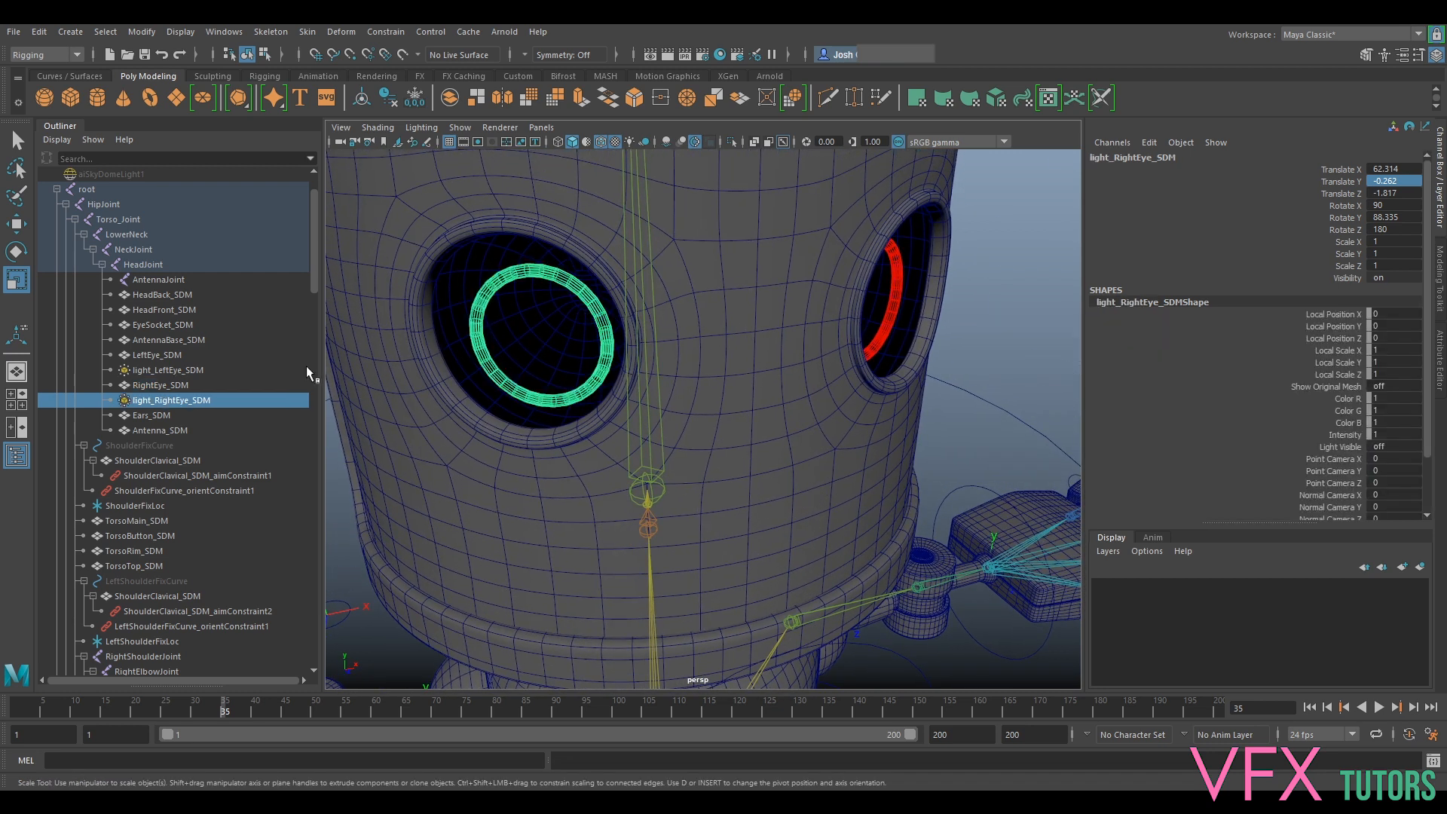
click(148, 387)
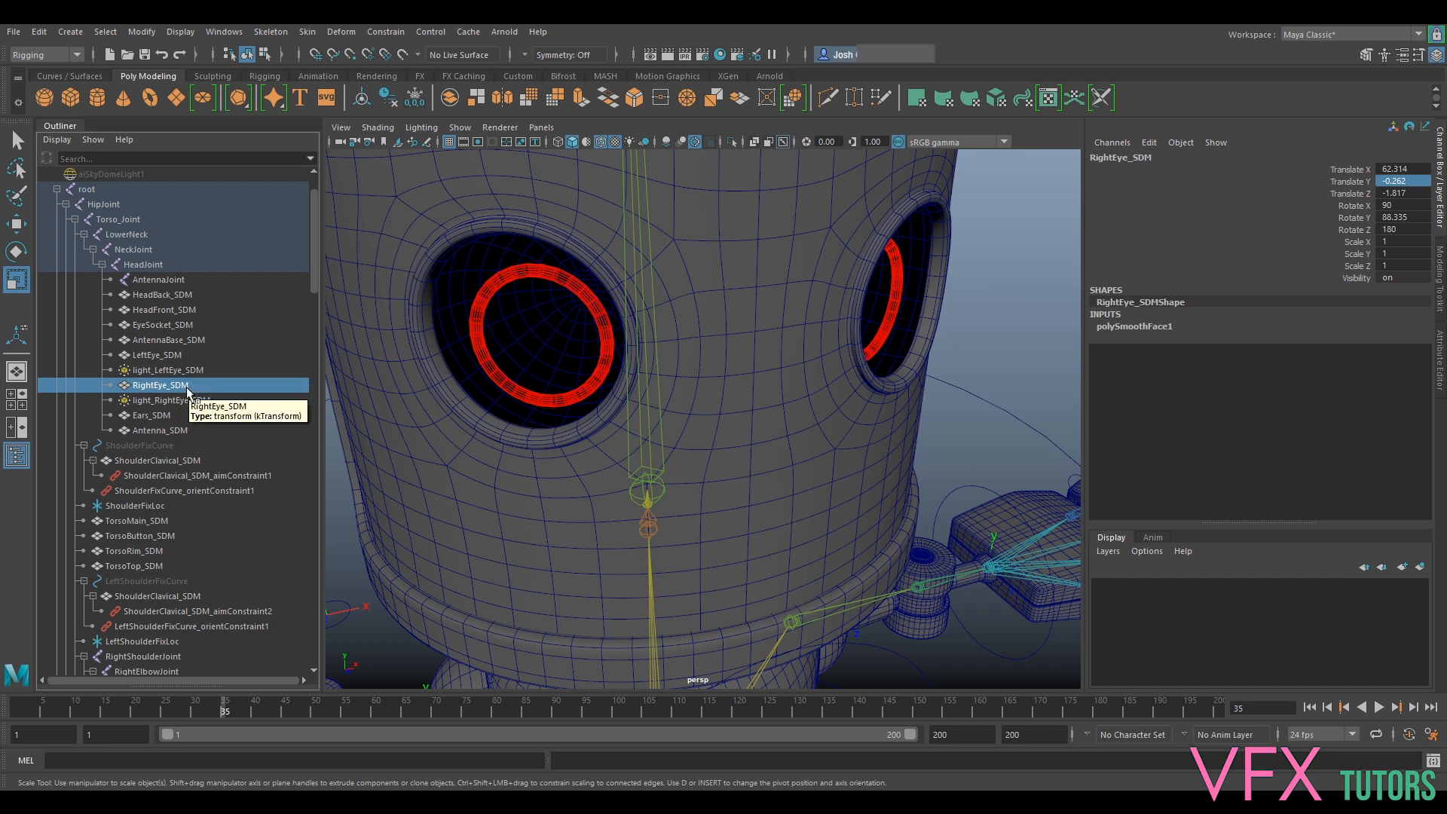
click(175, 400)
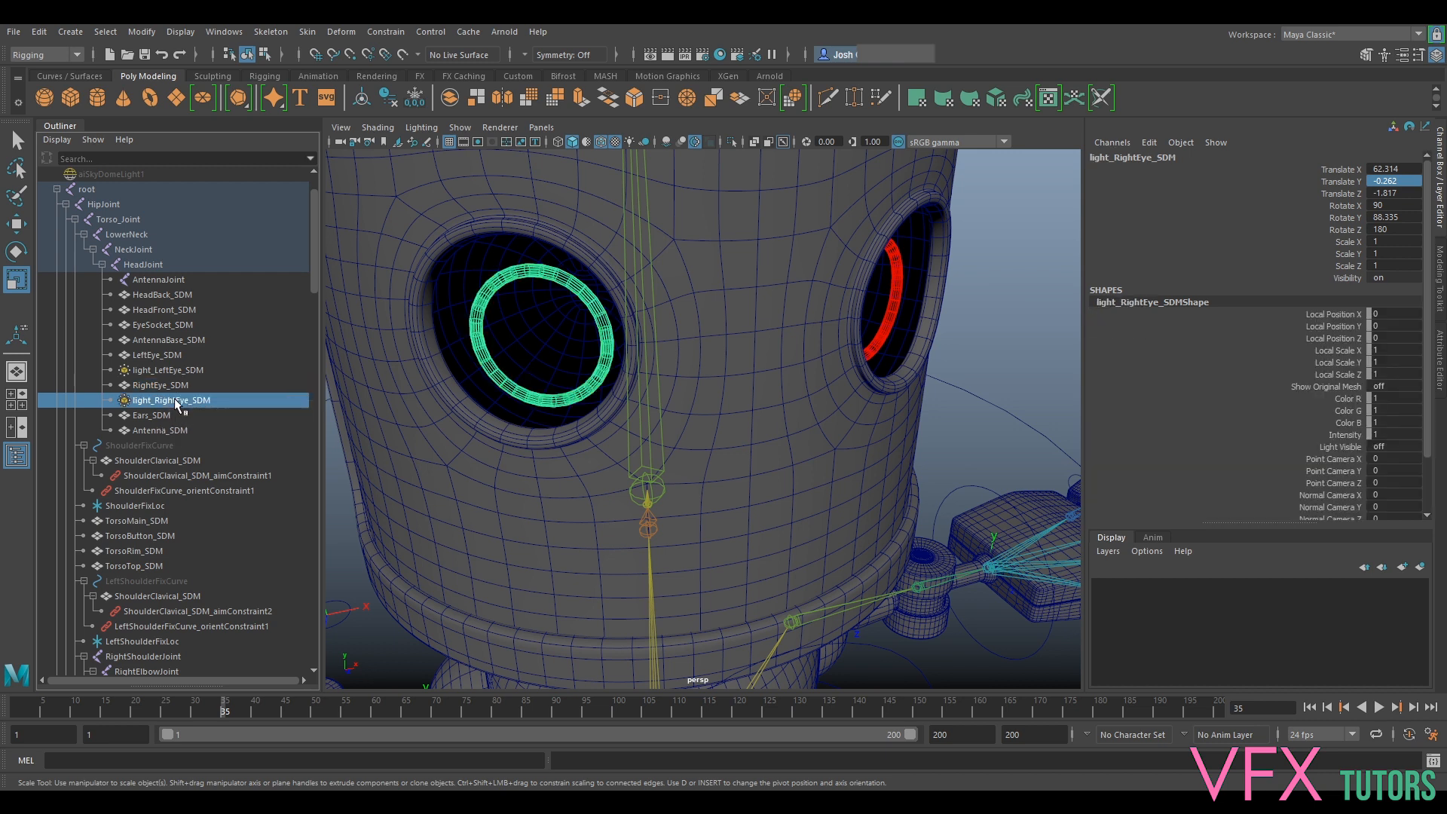
key(a)
alt+drag(863, 425, 869, 482)
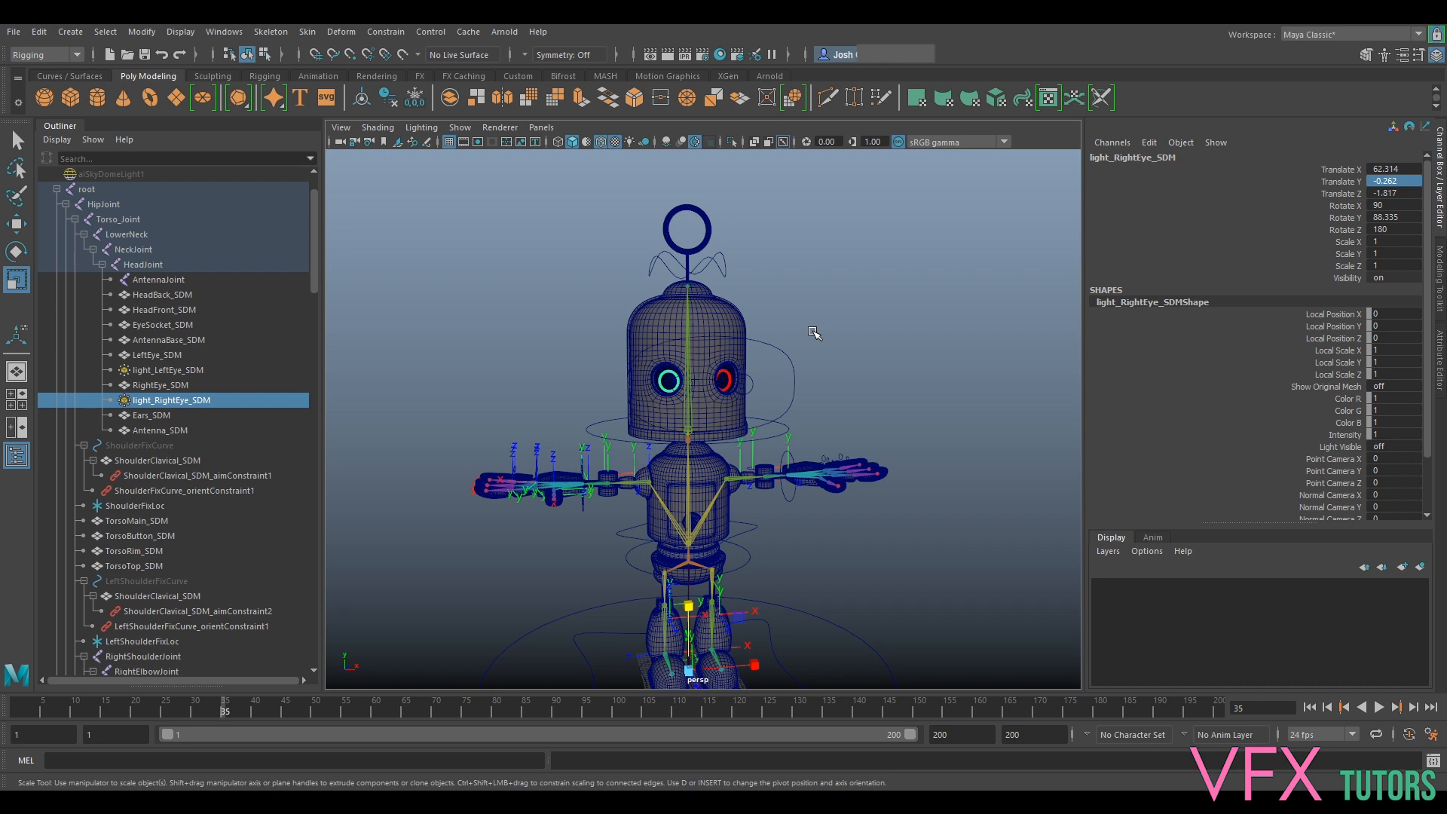
scroll(780, 337, up, 4)
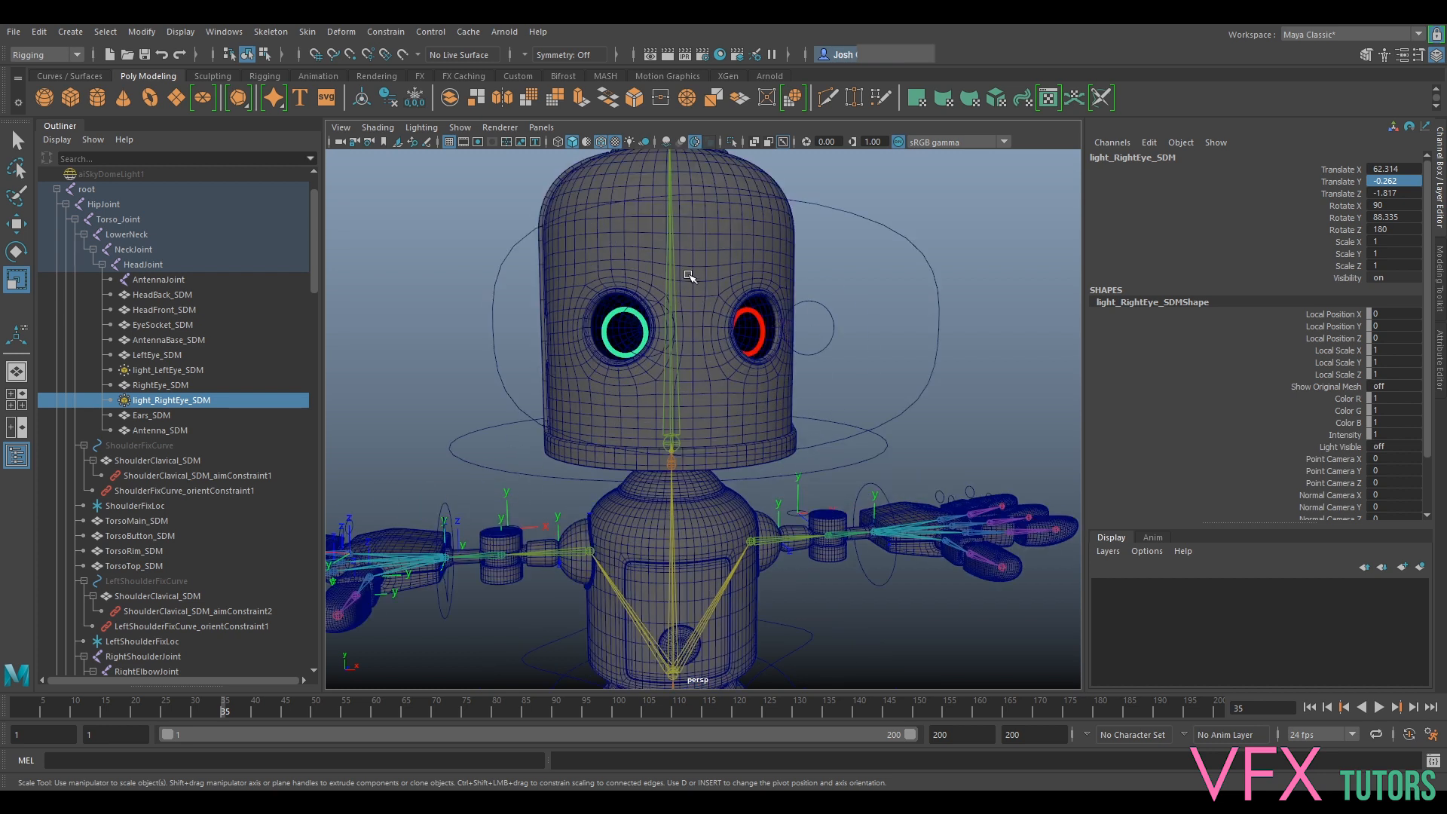
alt+middle_drag(827, 260, 814, 339)
Collapse the root and Main_Eyes_ctrl hierarchies and check how the Main_Eyes_ctrl group sits in front of the head
click(56, 189)
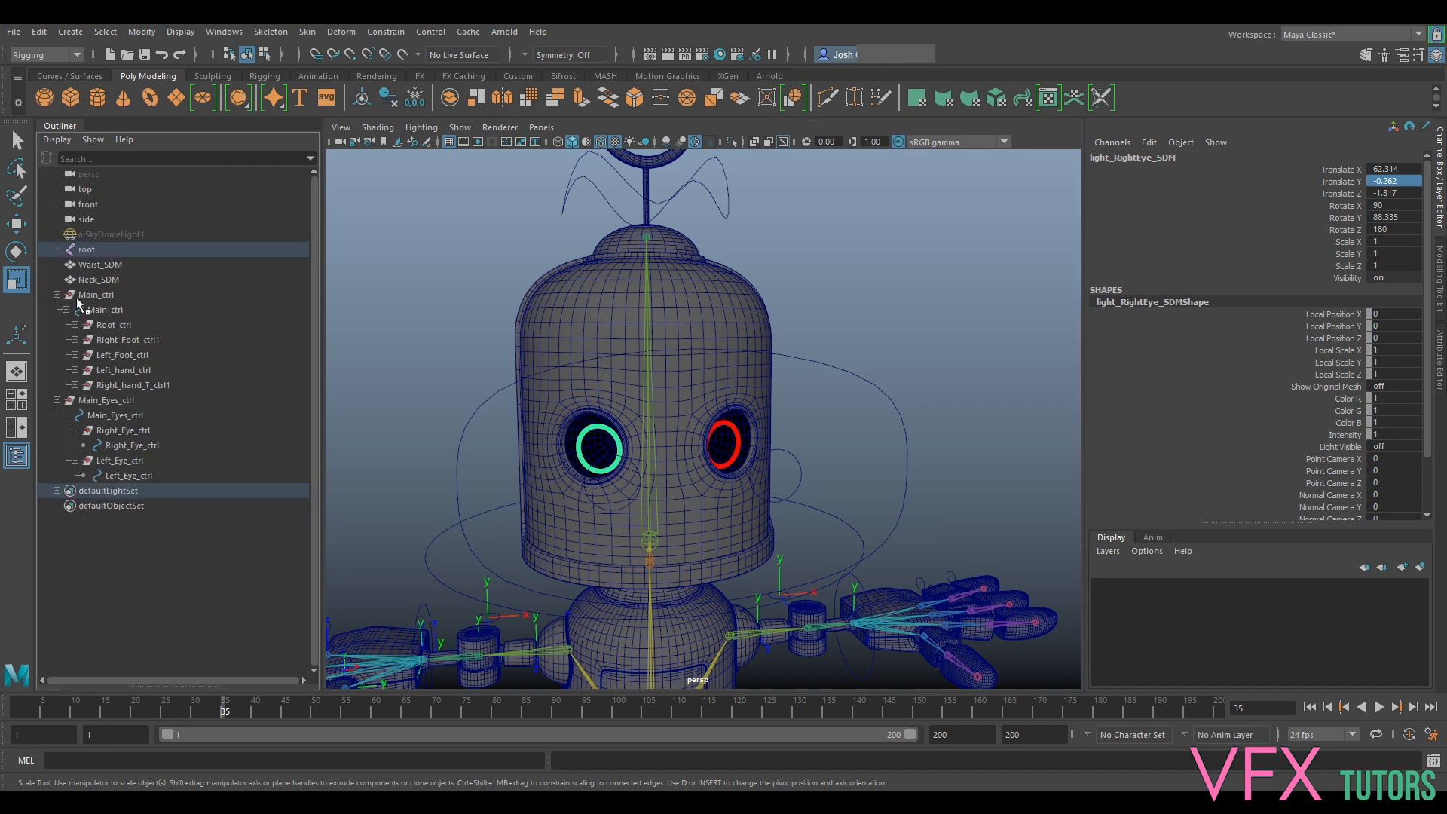
click(56, 401)
click(104, 400)
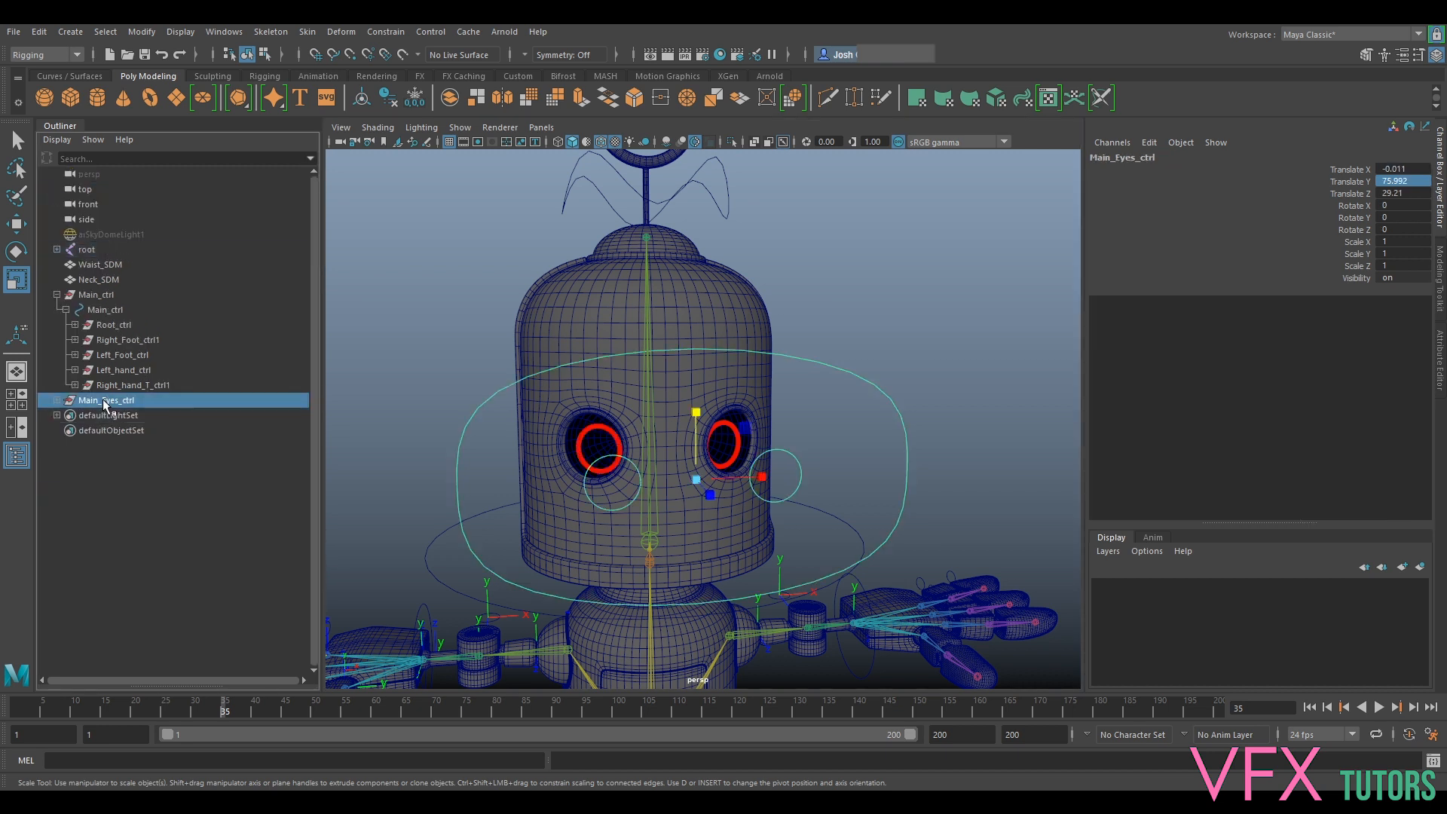
scroll(843, 449, down, 4)
alt+middle_drag(892, 516, 881, 334)
alt+drag(881, 334, 773, 397)
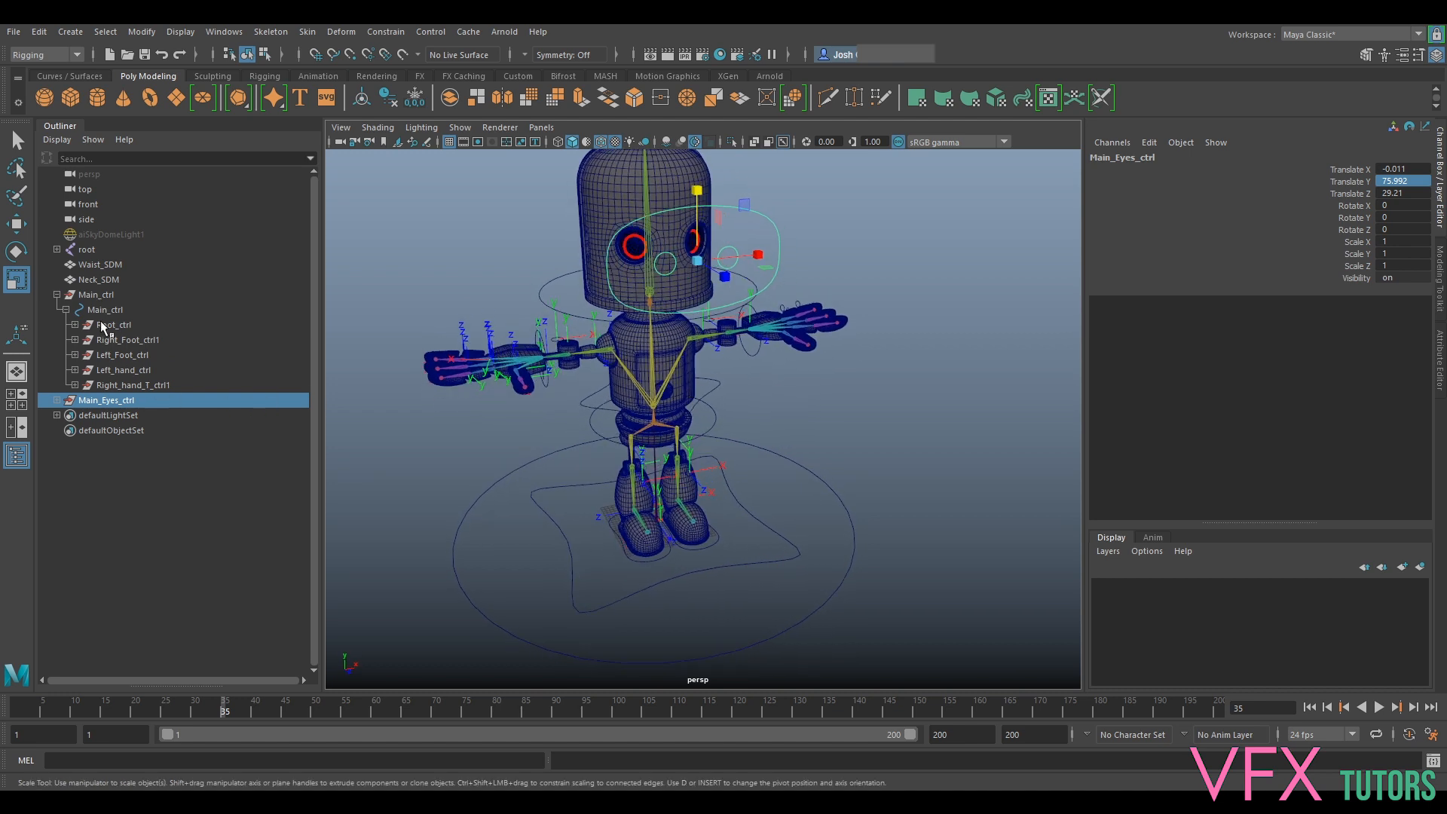
alt+drag(802, 259, 472, 374)
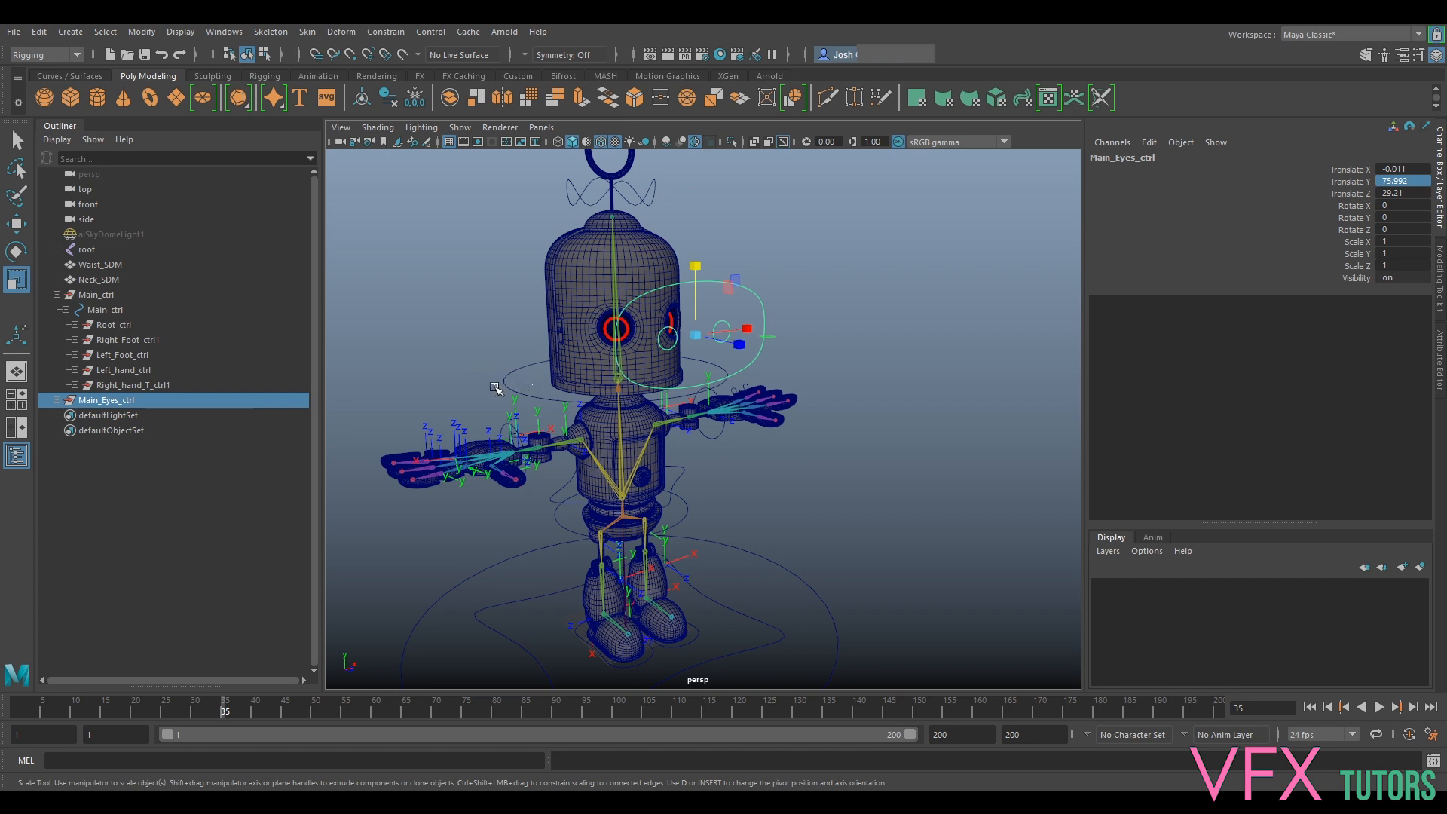
click(496, 386)
Expand Root_ctrl down to the Head_ctrl curve and parent the Main_Eyes_ctrl group under that curve
click(75, 324)
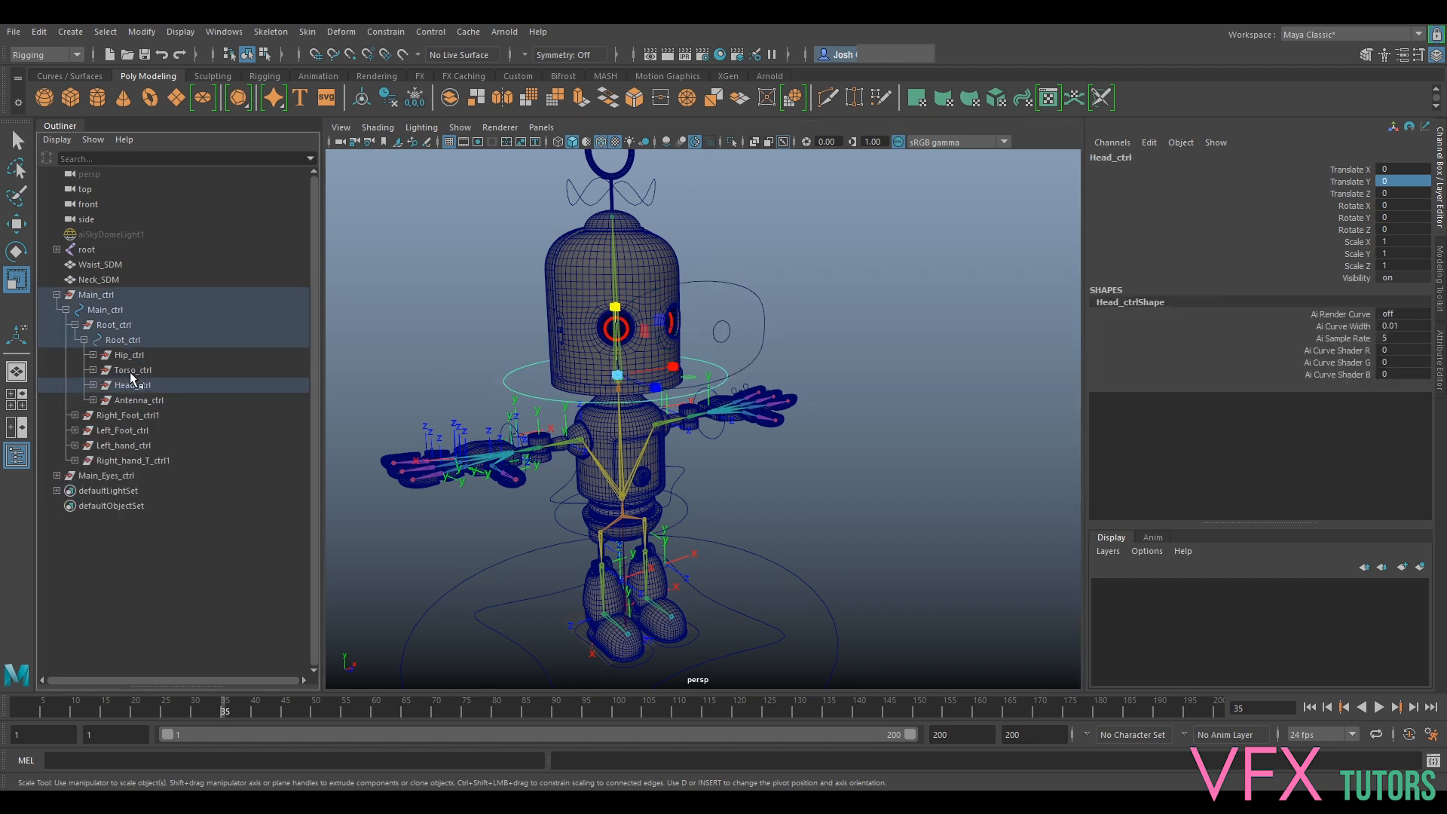
click(93, 385)
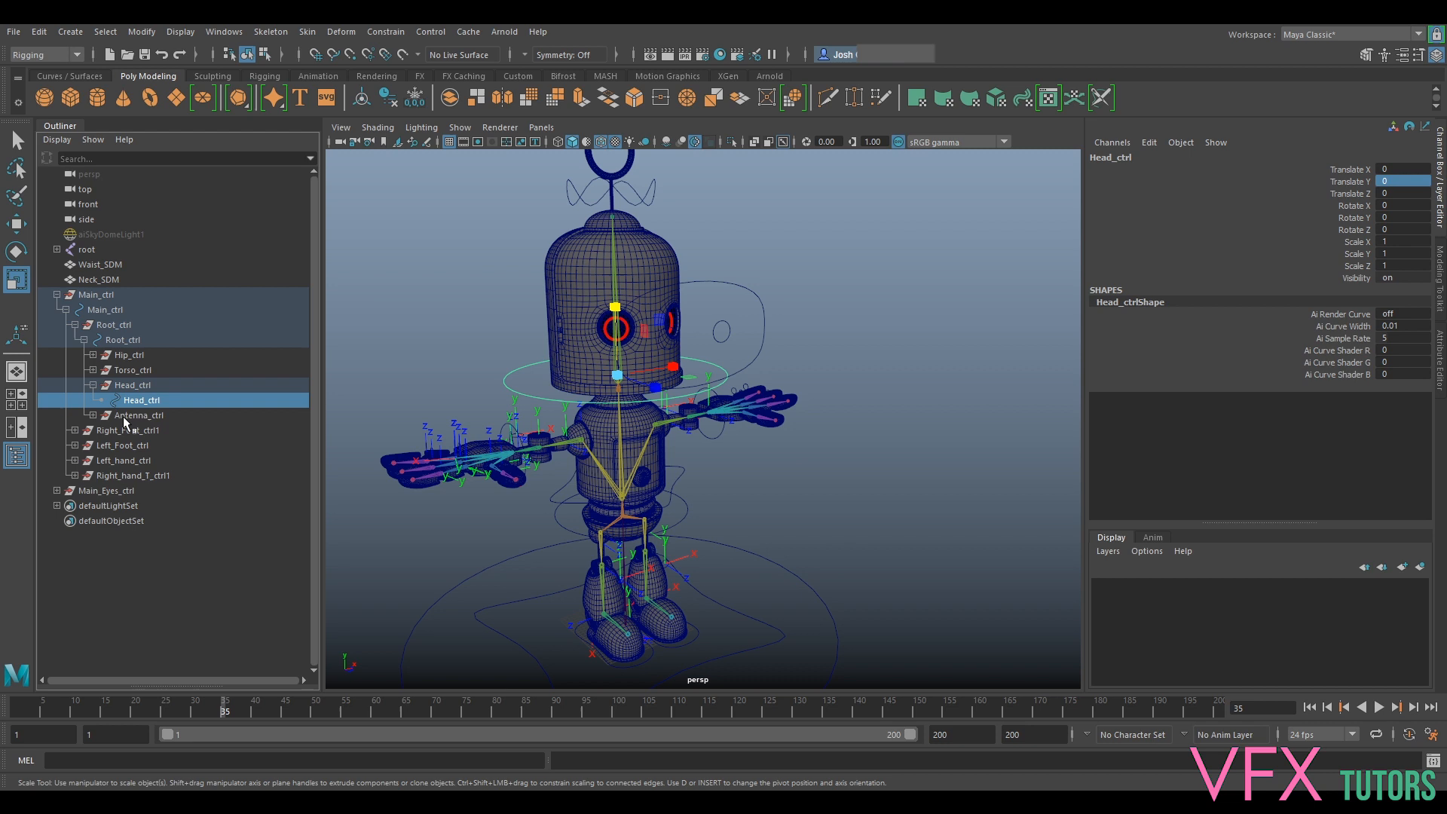
click(104, 491)
middle_drag(104, 490, 139, 404)
Try rotating the Head_ctrl curve to test that the eye controls follow, and undo the rotation
click(142, 400)
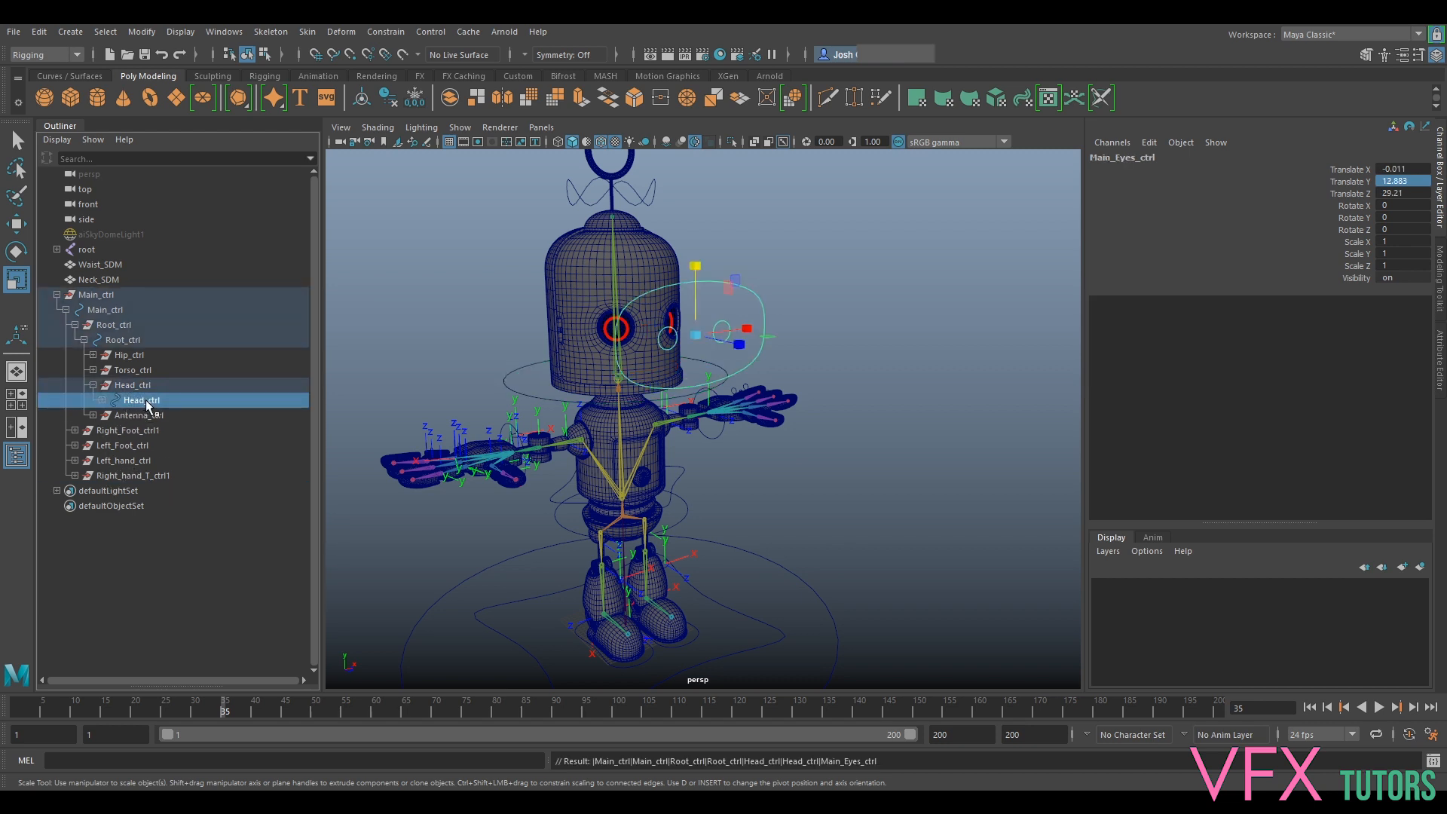
key(e)
drag(634, 343, 637, 331)
key(ctrl+z)
Try rotating Hip_ctrl around the robot's waist and undo the rotation
alt+drag(943, 378, 798, 423)
scroll(893, 349, up, 4)
scroll(875, 332, down, 5)
scroll(832, 371, up, 4)
click(811, 352)
drag(730, 346, 756, 336)
key(ctrl+z)
Try moving Torso_ctrl and undo the move
key(w)
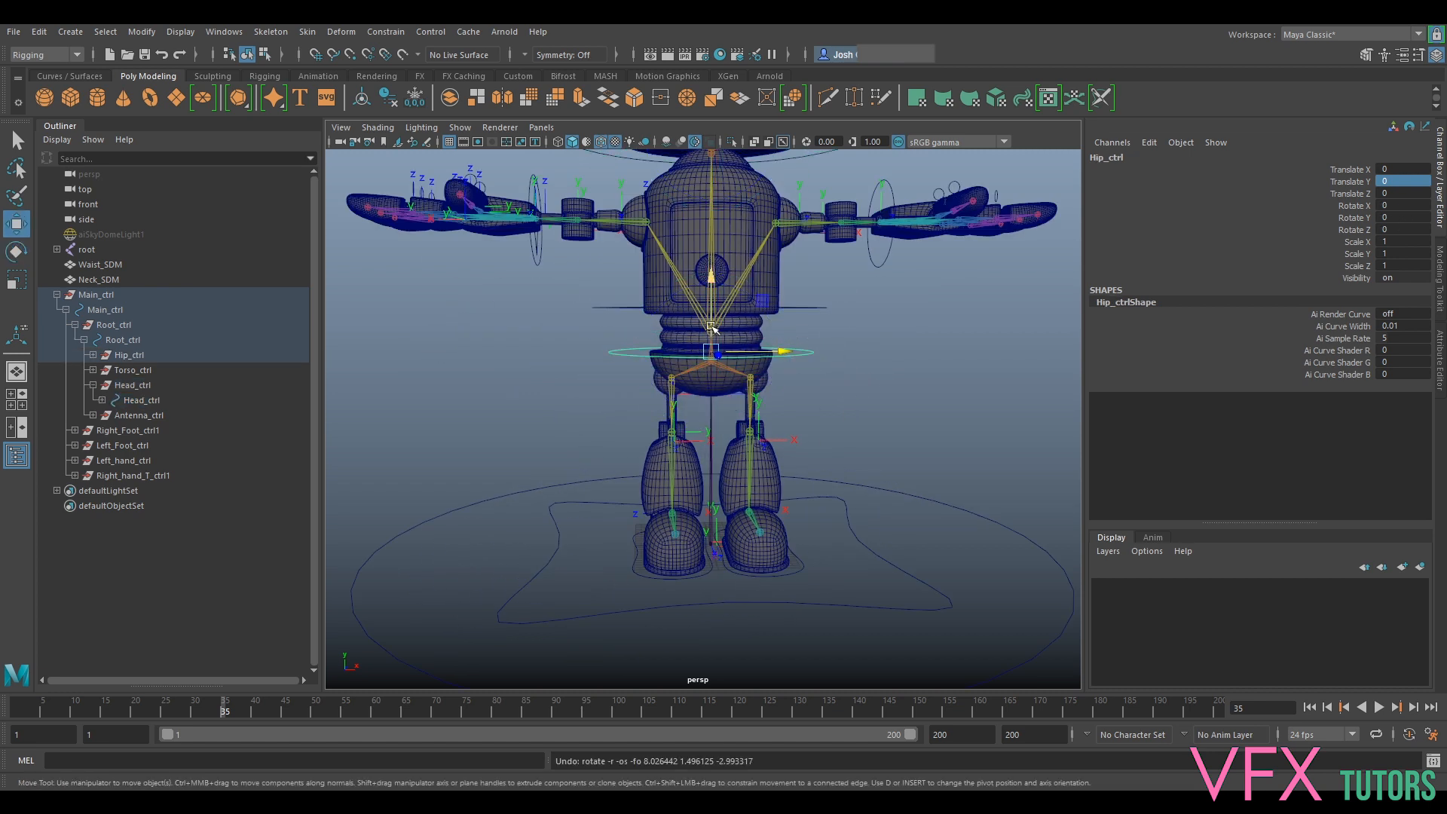
drag(826, 289, 808, 314)
drag(713, 290, 712, 308)
key(ctrl+z)
Try moving Main_ctrl along the Z axis and undo the move
alt+drag(822, 404, 870, 401)
scroll(868, 400, down, 5)
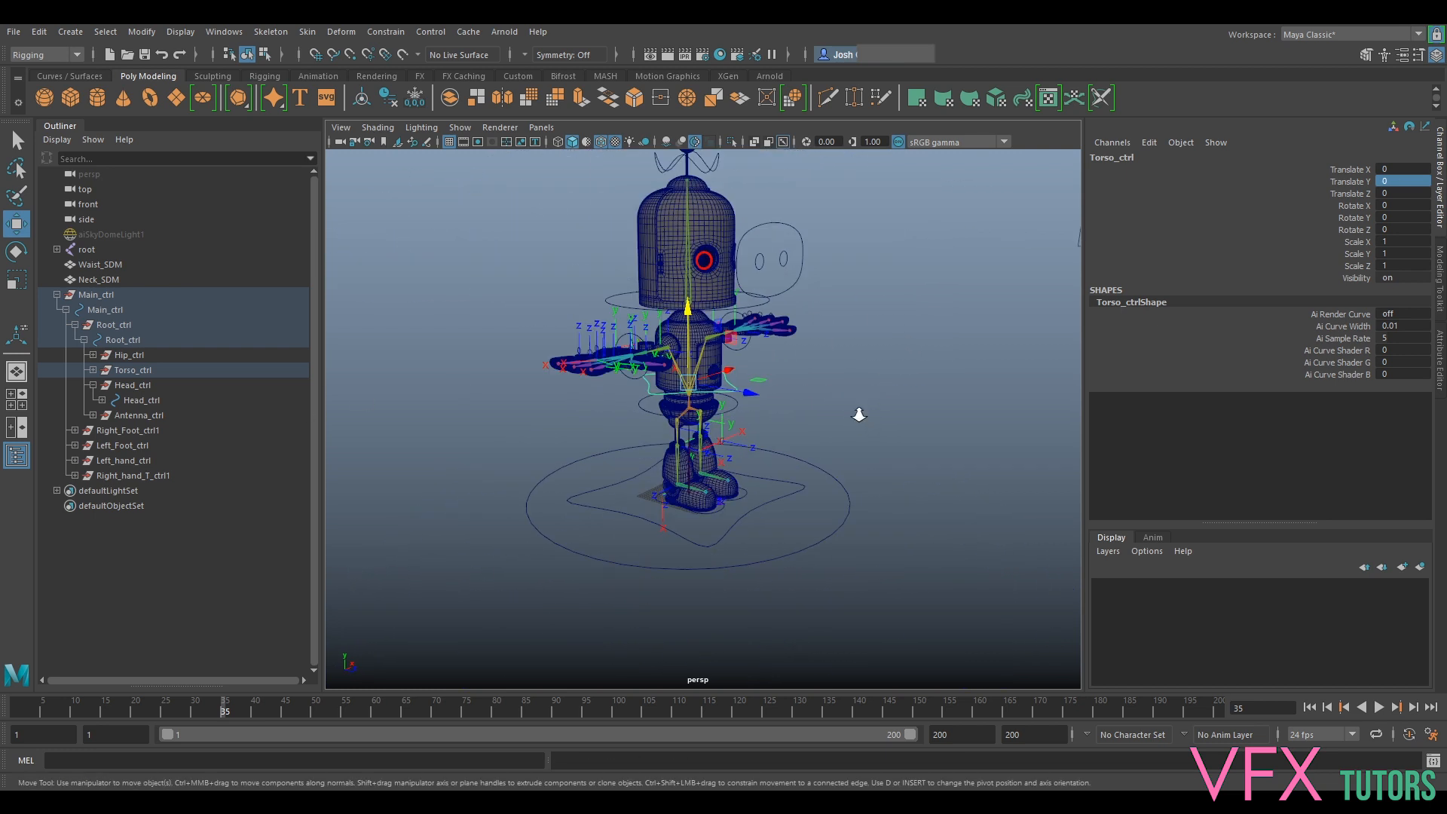
scroll(857, 414, up, 5)
alt+middle_drag(934, 331, 896, 386)
alt+drag(875, 462, 846, 378)
scroll(854, 373, down, 5)
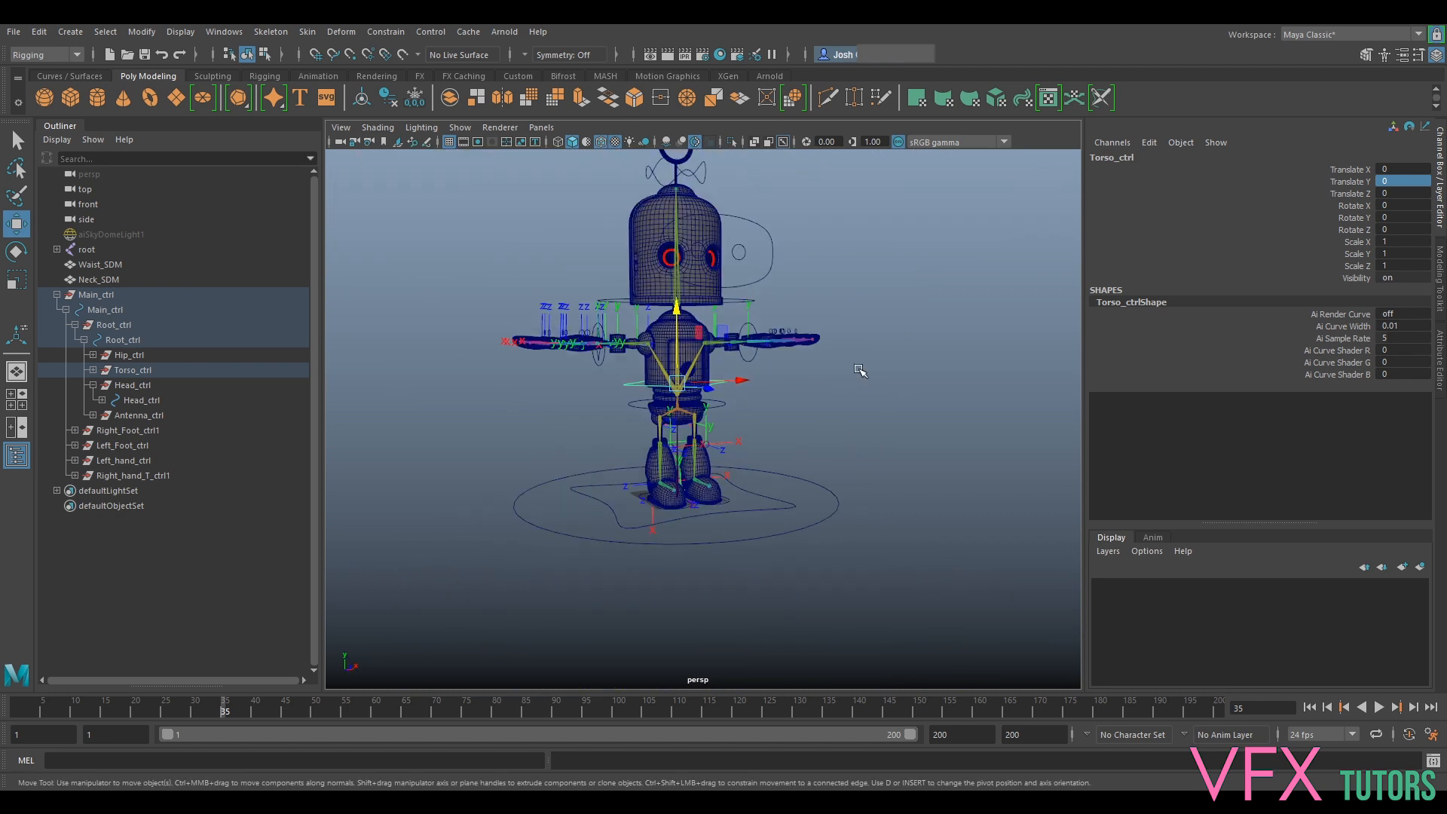
alt+middle_drag(860, 369, 902, 297)
click(812, 432)
alt+drag(814, 430, 824, 448)
mouse_move(760, 461)
mouse_down()
mouse_move(769, 475)
mouse_move(753, 450)
mouse_up()
key(ctrl+z)
Try moving Main_ctrl across the ground in X and Z, and undo that move
click(803, 490)
click(813, 498)
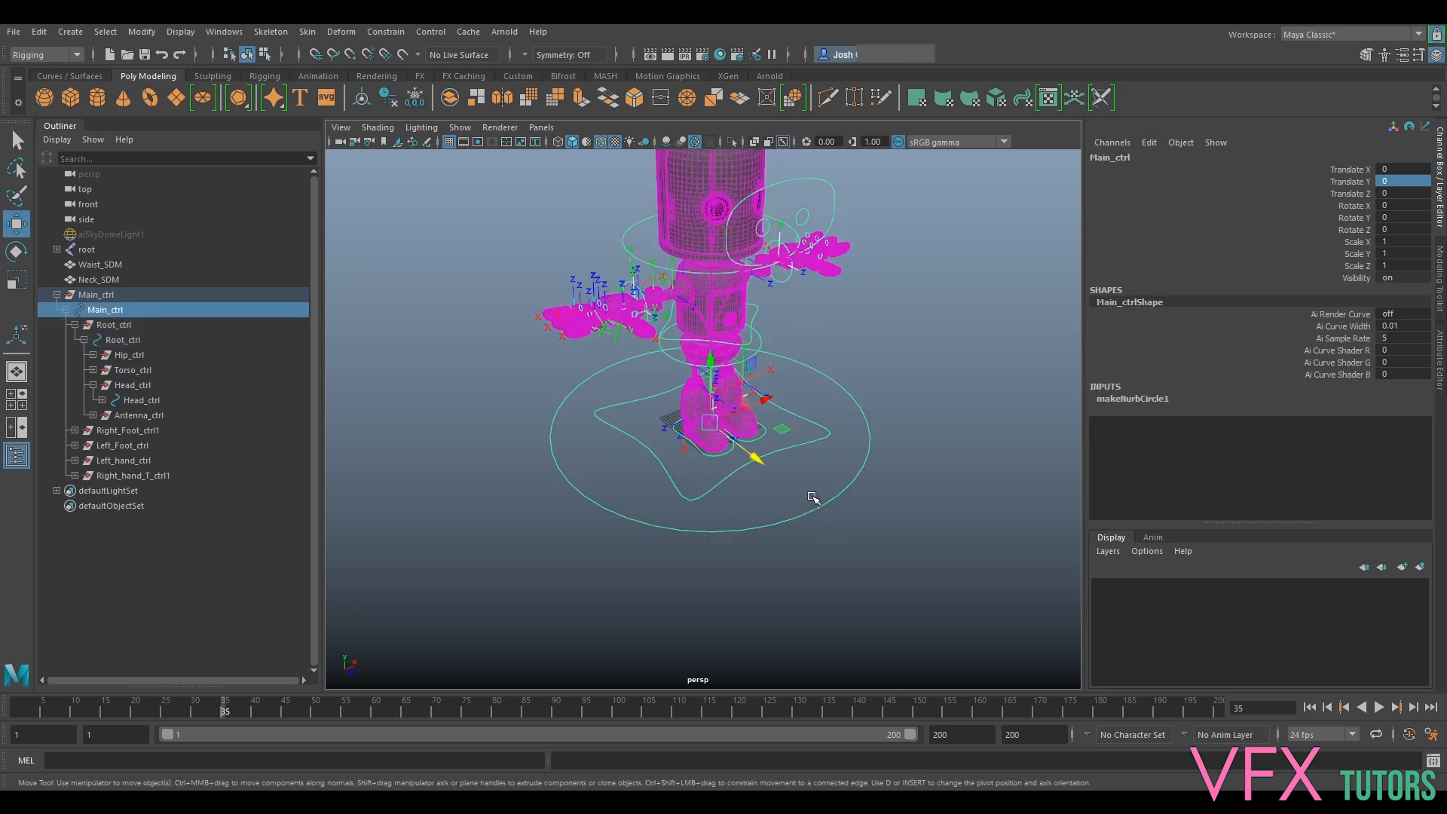
drag(711, 425, 721, 428)
key(ctrl+z)
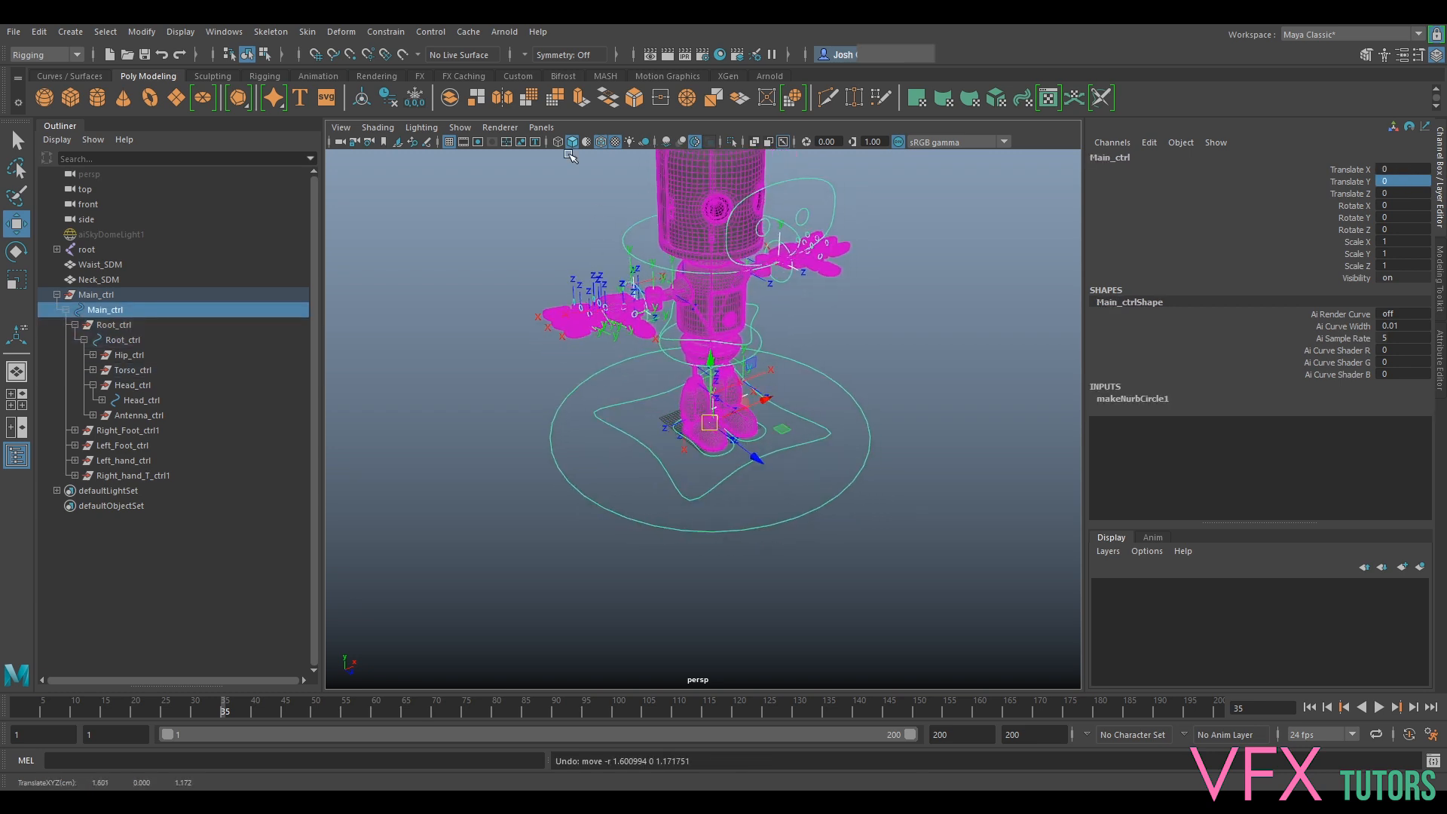
Hide the handles in the perspective view and check the robot from the front
click(475, 130)
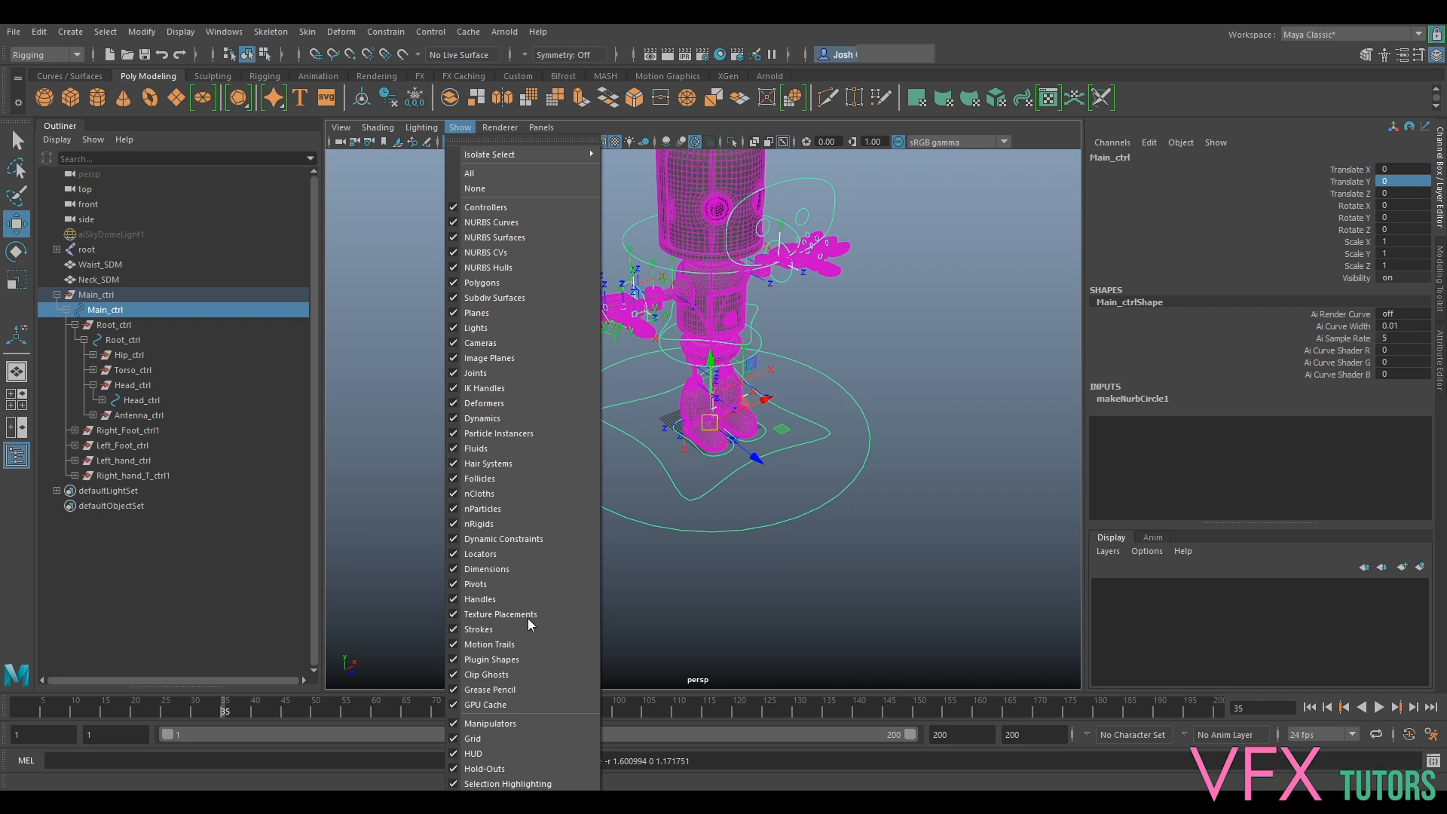
click(487, 601)
alt+drag(943, 331, 908, 319)
alt+middle_drag(907, 320, 907, 475)
scroll(907, 475, up, 3)
alt+drag(908, 475, 862, 458)
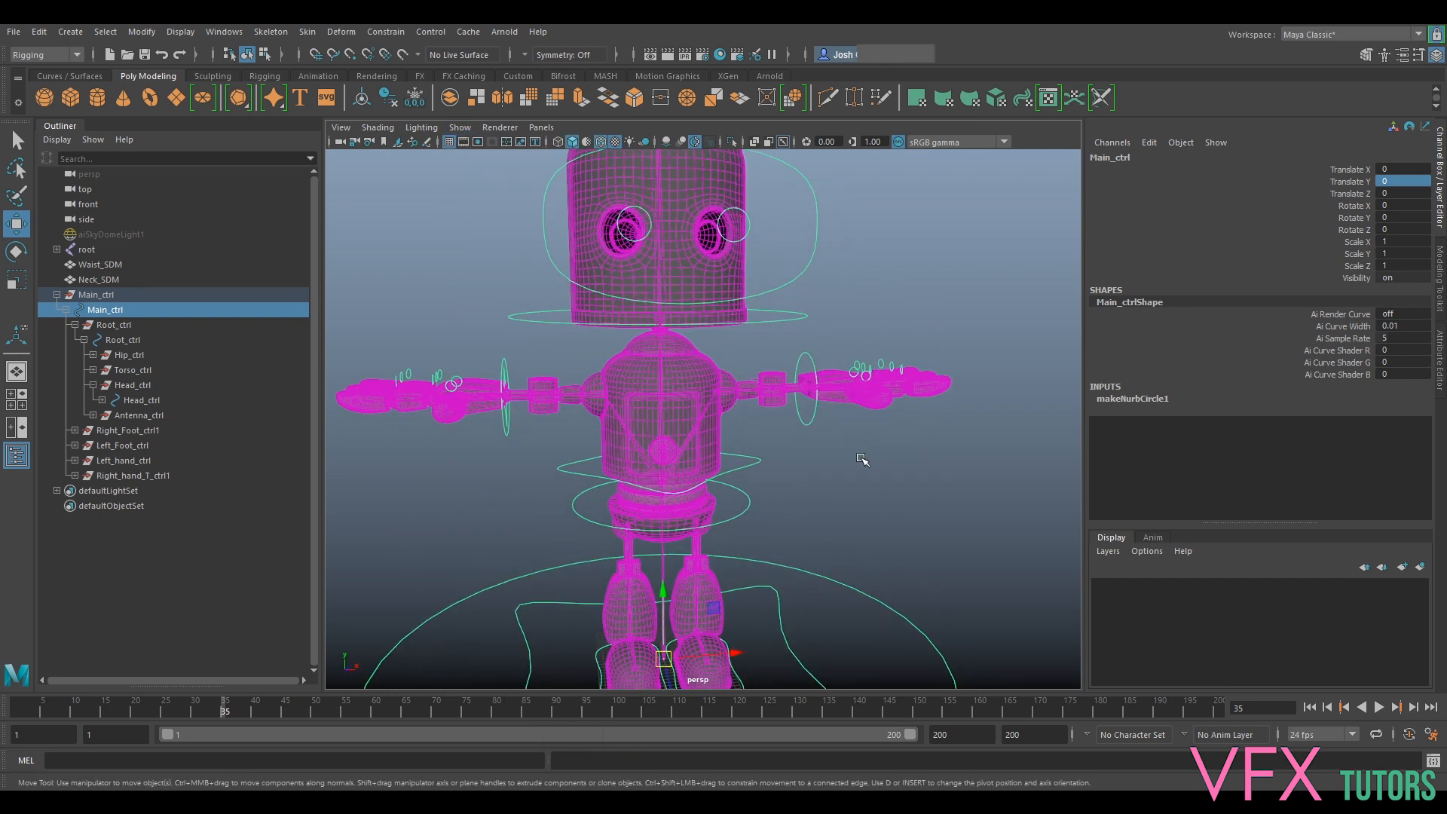
Examine the robot's waist and hip joints up close and select Hip_ctrl
click(844, 500)
alt+middle_drag(843, 500, 872, 316)
alt+drag(873, 316, 862, 333)
scroll(858, 347, up, 5)
alt+drag(840, 268, 882, 280)
alt+middle_drag(882, 281, 889, 339)
scroll(889, 339, up, 5)
alt+drag(889, 339, 869, 374)
alt+middle_drag(903, 301, 908, 369)
click(937, 399)
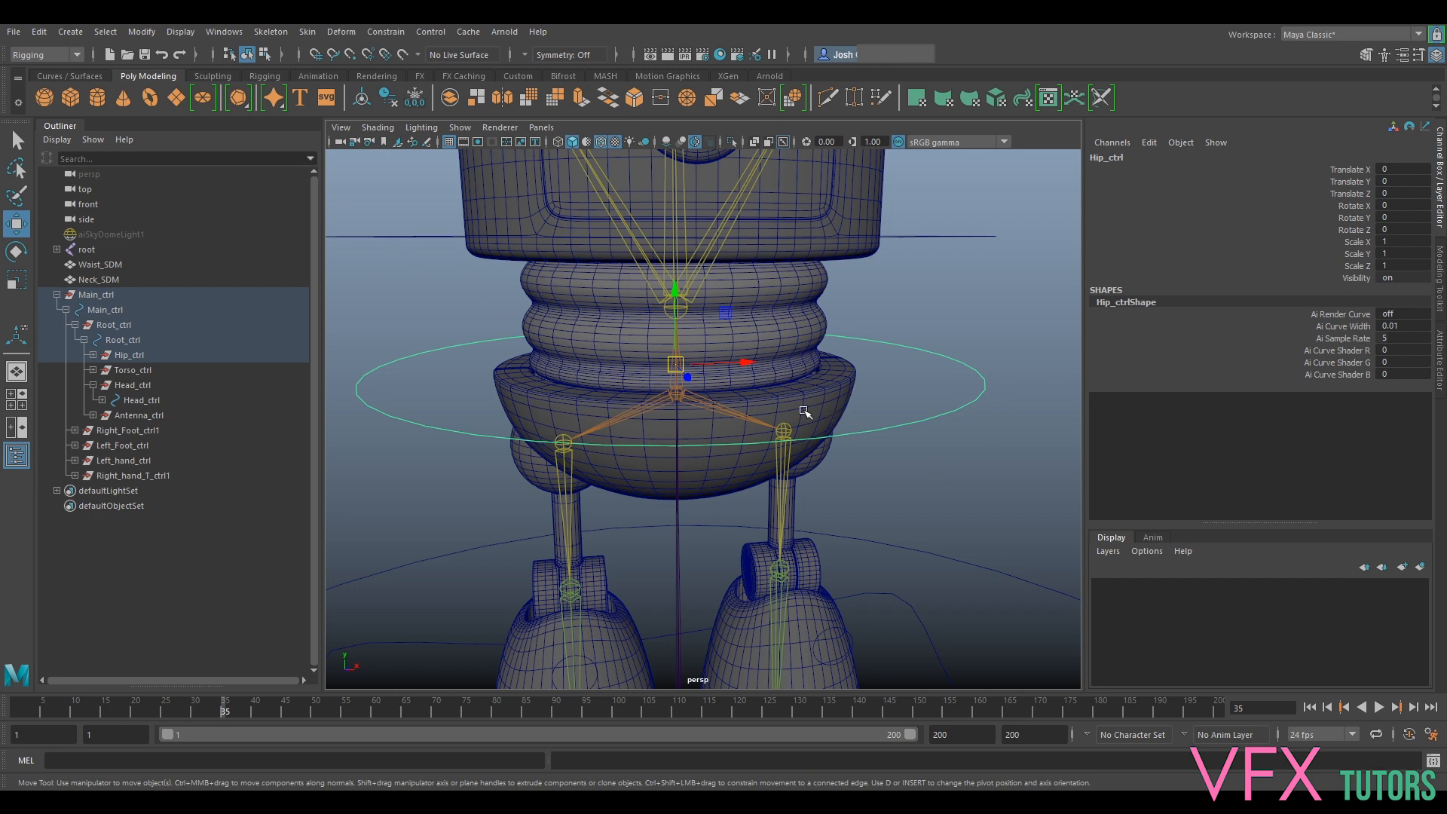
Expand the root joint hierarchy and orient-constrain HipJoint to Hip_ctrl
key(q)
click(678, 371)
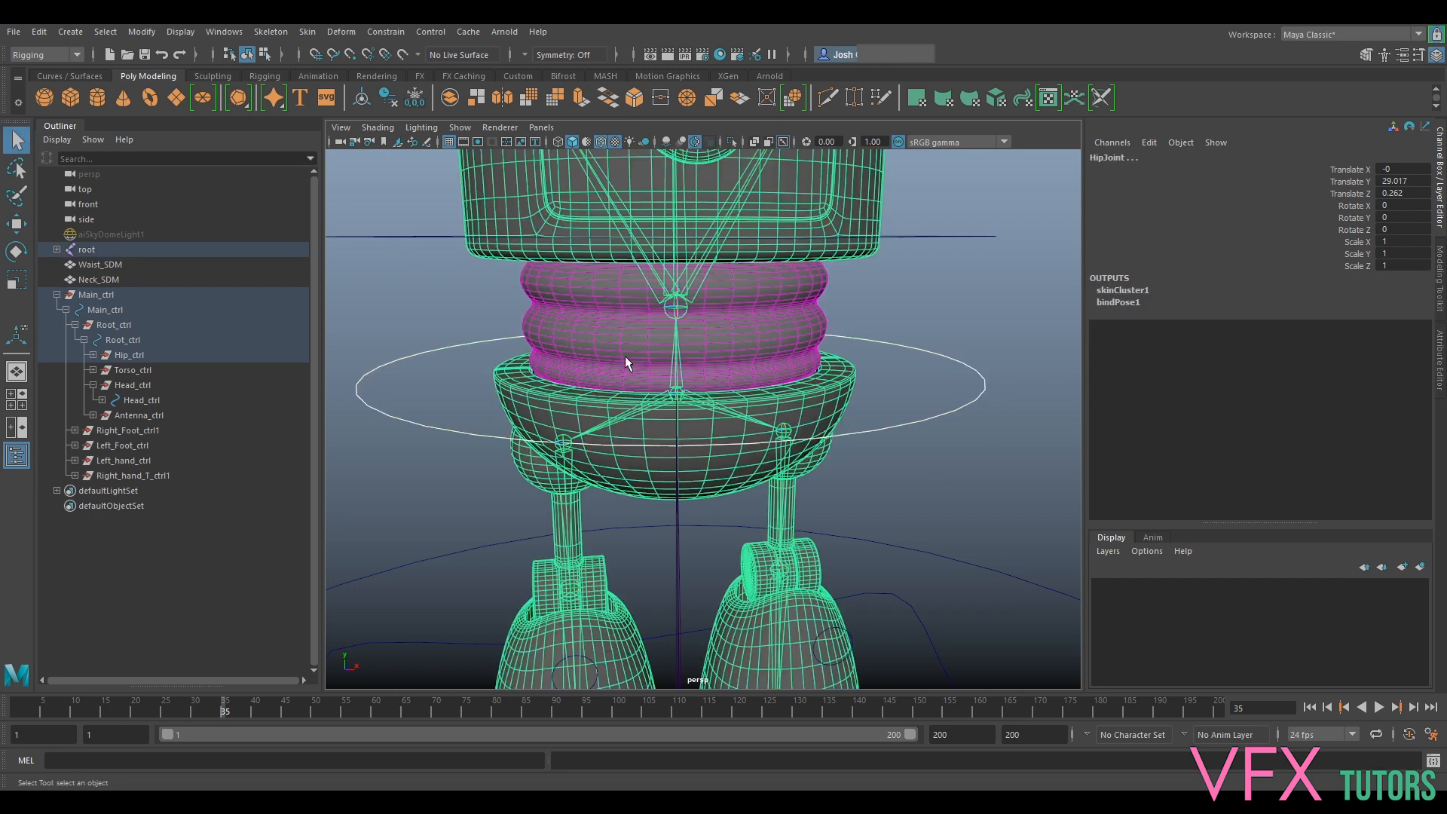
shift+click(58, 249)
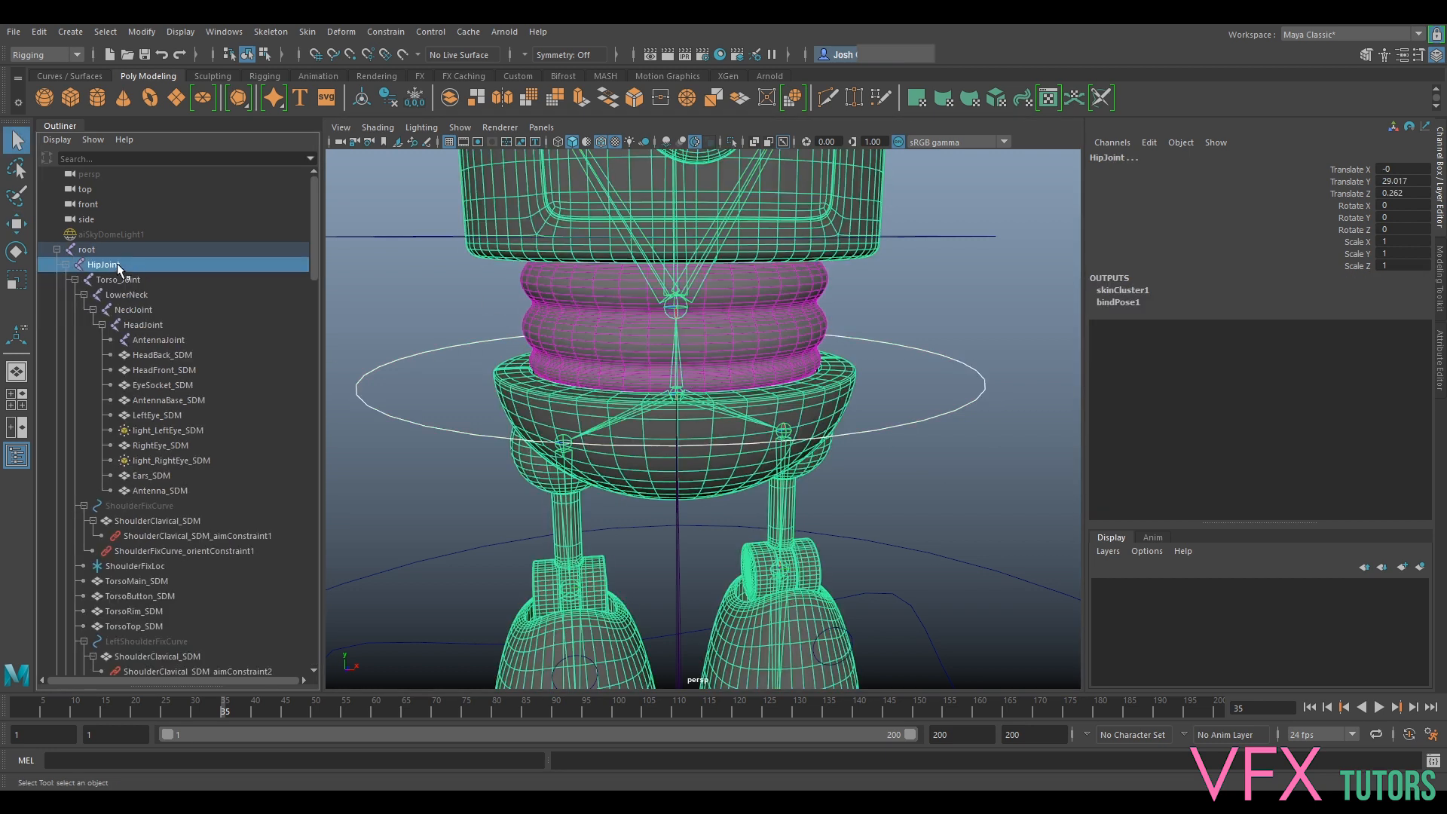
click(964, 450)
click(949, 417)
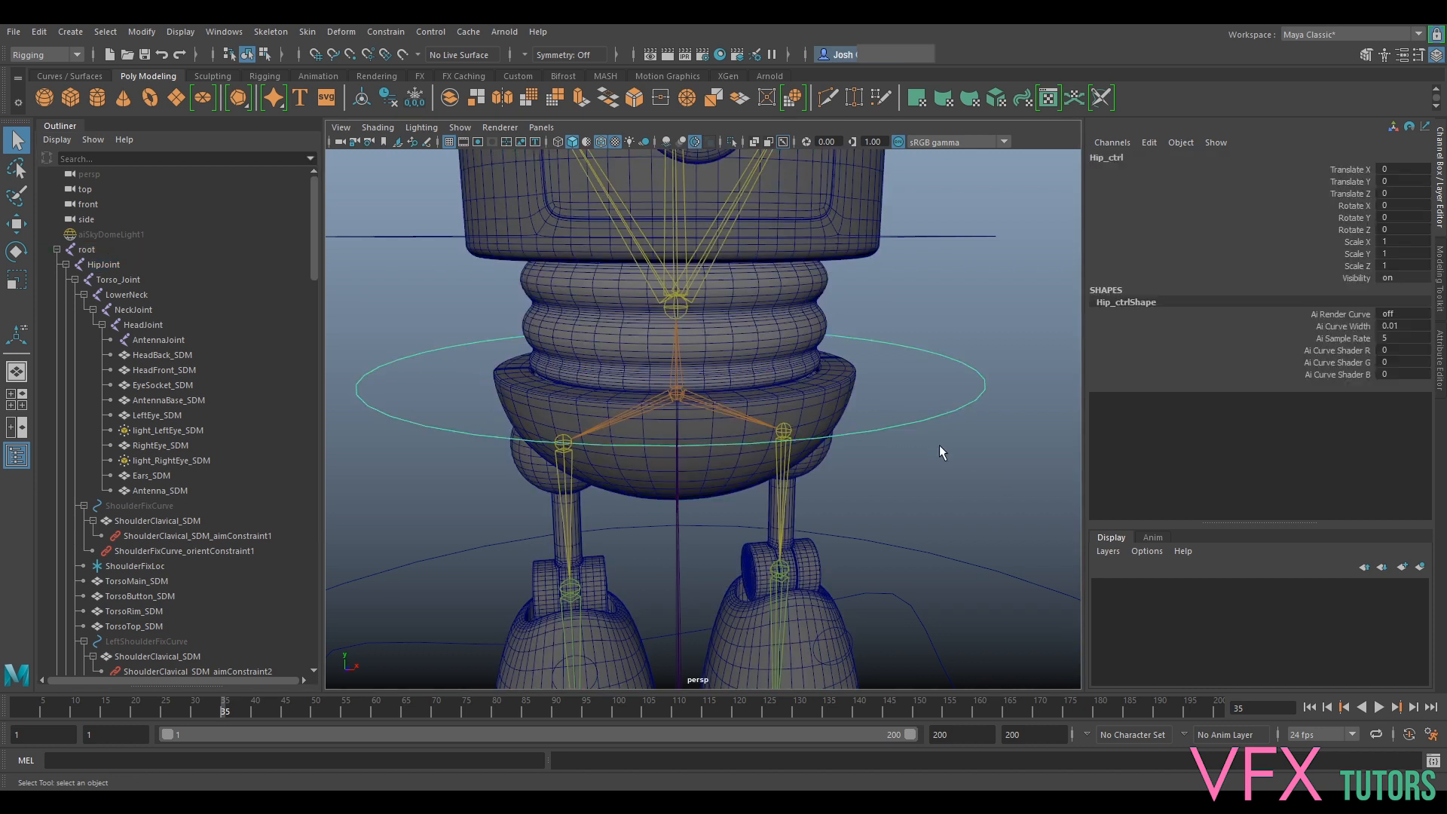
click(104, 265)
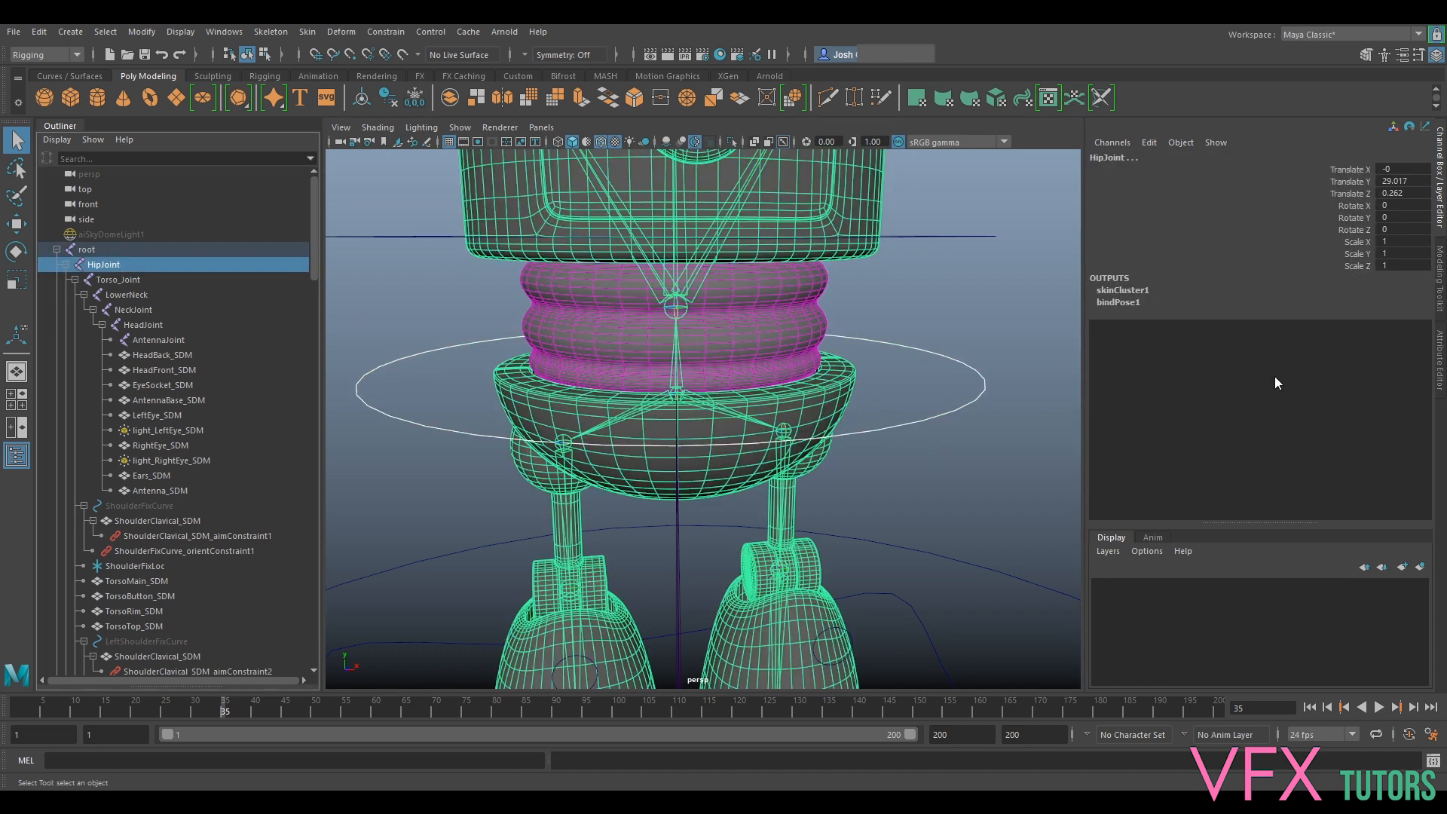
click(400, 33)
click(423, 100)
scroll(905, 388, down, 3)
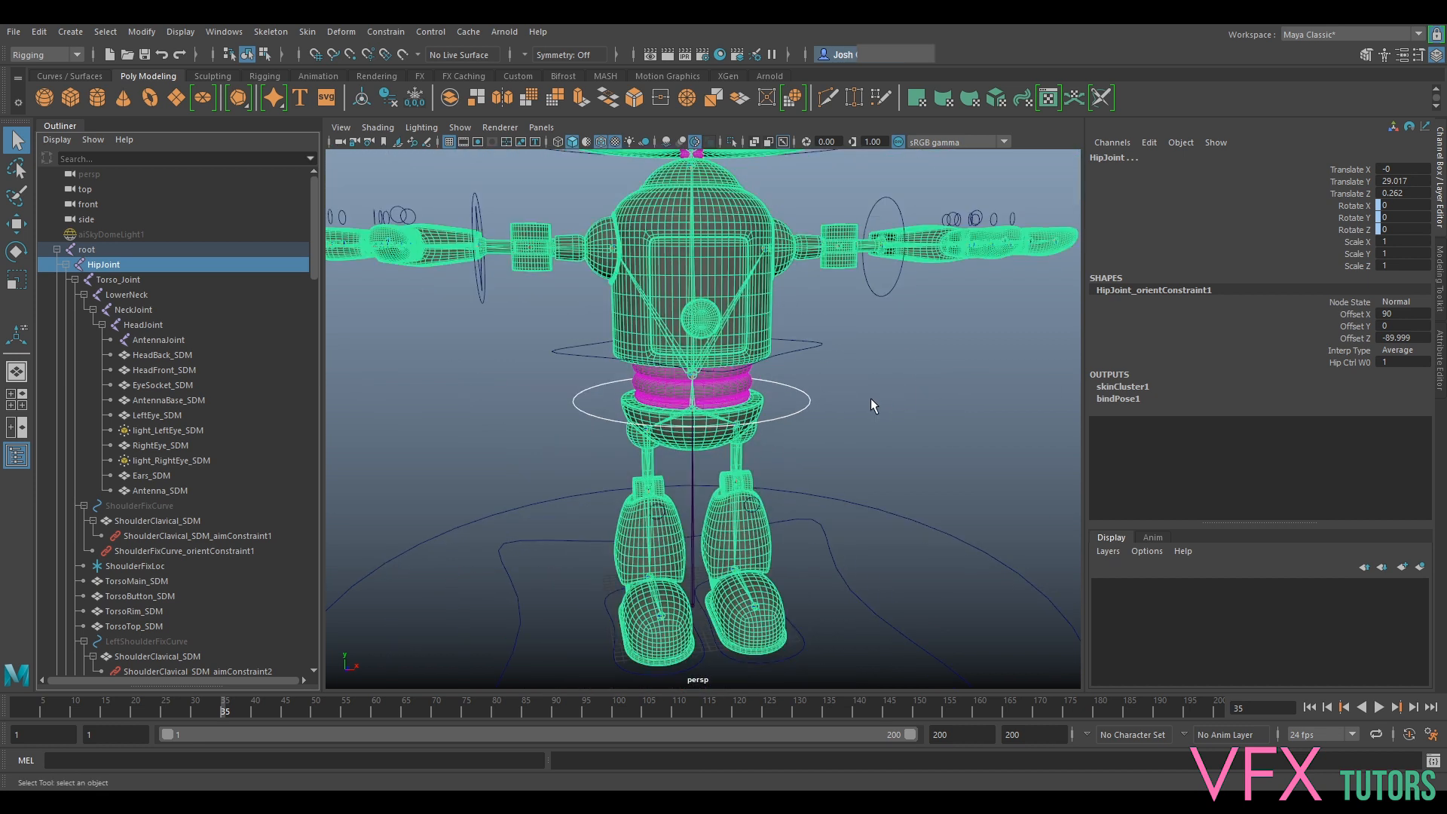
Test the hip constraint by rotating Hip_ctrl in different directions, undoing each rotation
click(804, 411)
key(e)
mouse_move(717, 395)
mouse_down()
mouse_move(778, 398)
mouse_move(686, 404)
mouse_move(698, 407)
mouse_up()
key(w)
key(ctrl+z)
key(e)
drag(697, 398, 688, 398)
key(ctrl+z)
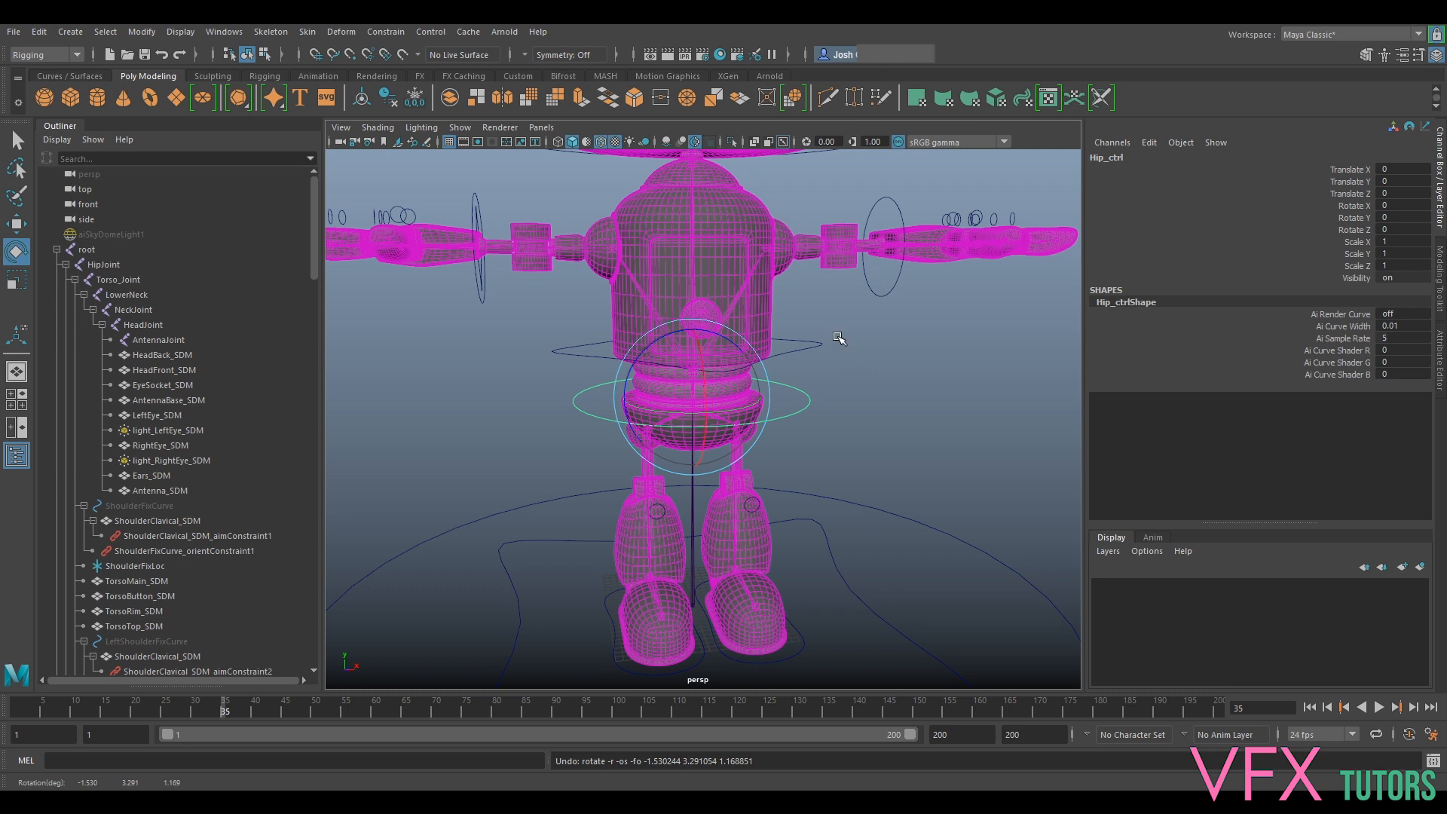
Undo the orient constraint on HipJoint and the selection changes made before it
scroll(867, 392, down, 5)
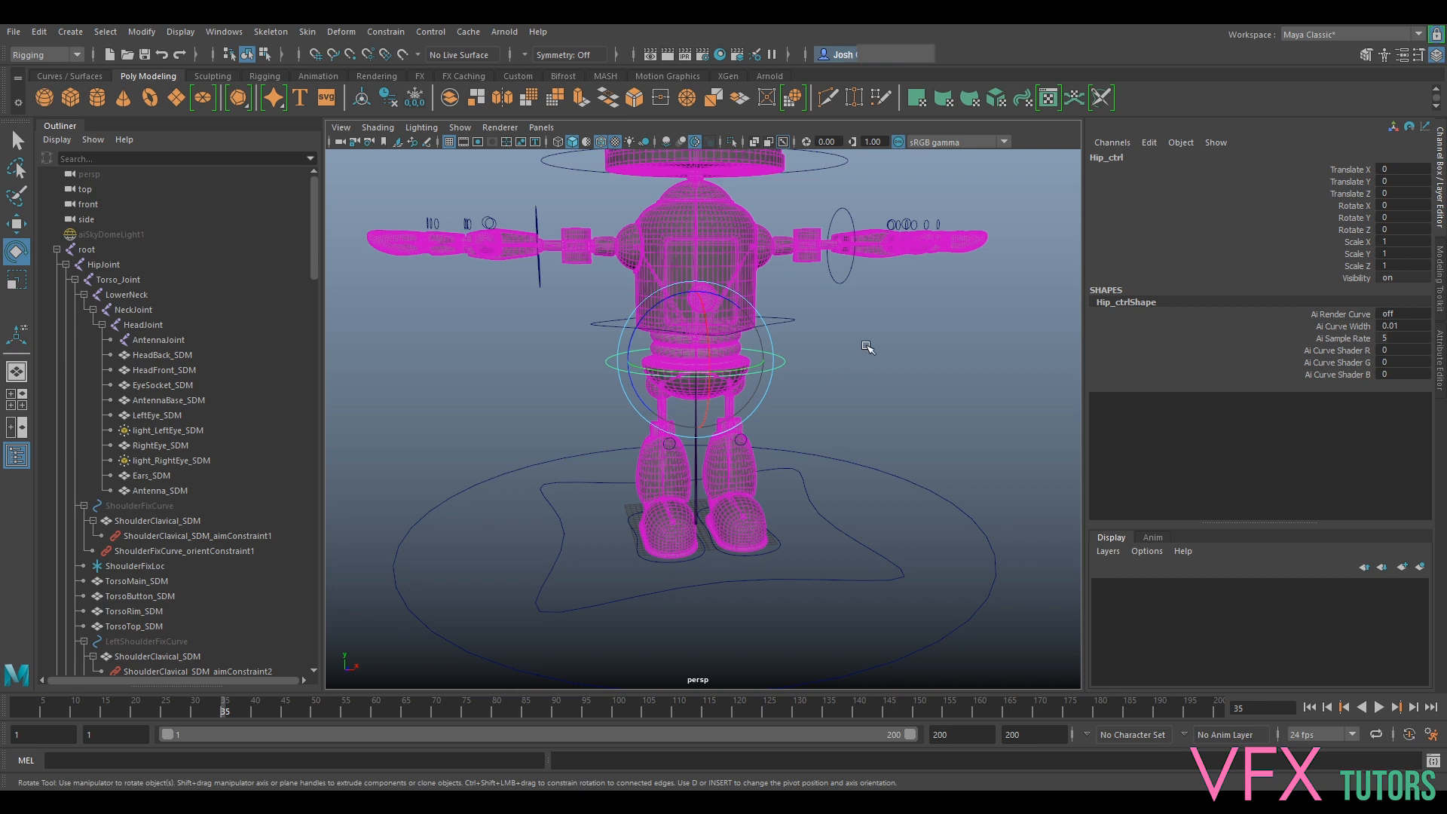
scroll(867, 347, up, 5)
mouse_move(871, 399)
alt+mouse_down()
mouse_move(875, 387)
mouse_move(882, 400)
alt+mouse_up()
key(ctrl+z)
key(ctrl+z)
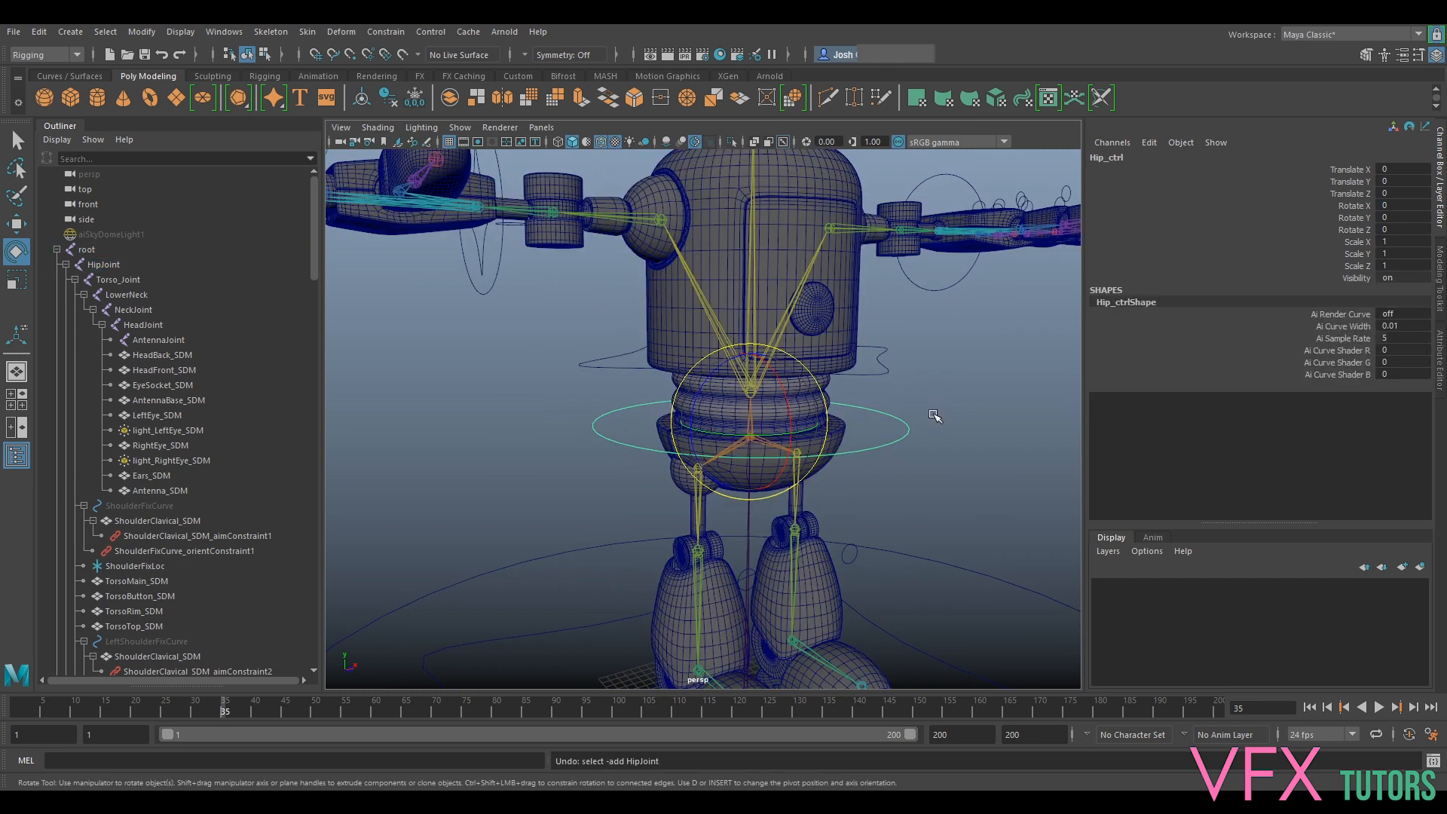
key(ctrl+z)
key(ctrl+z)
key(ctrl+z)
key(ctrl+z)
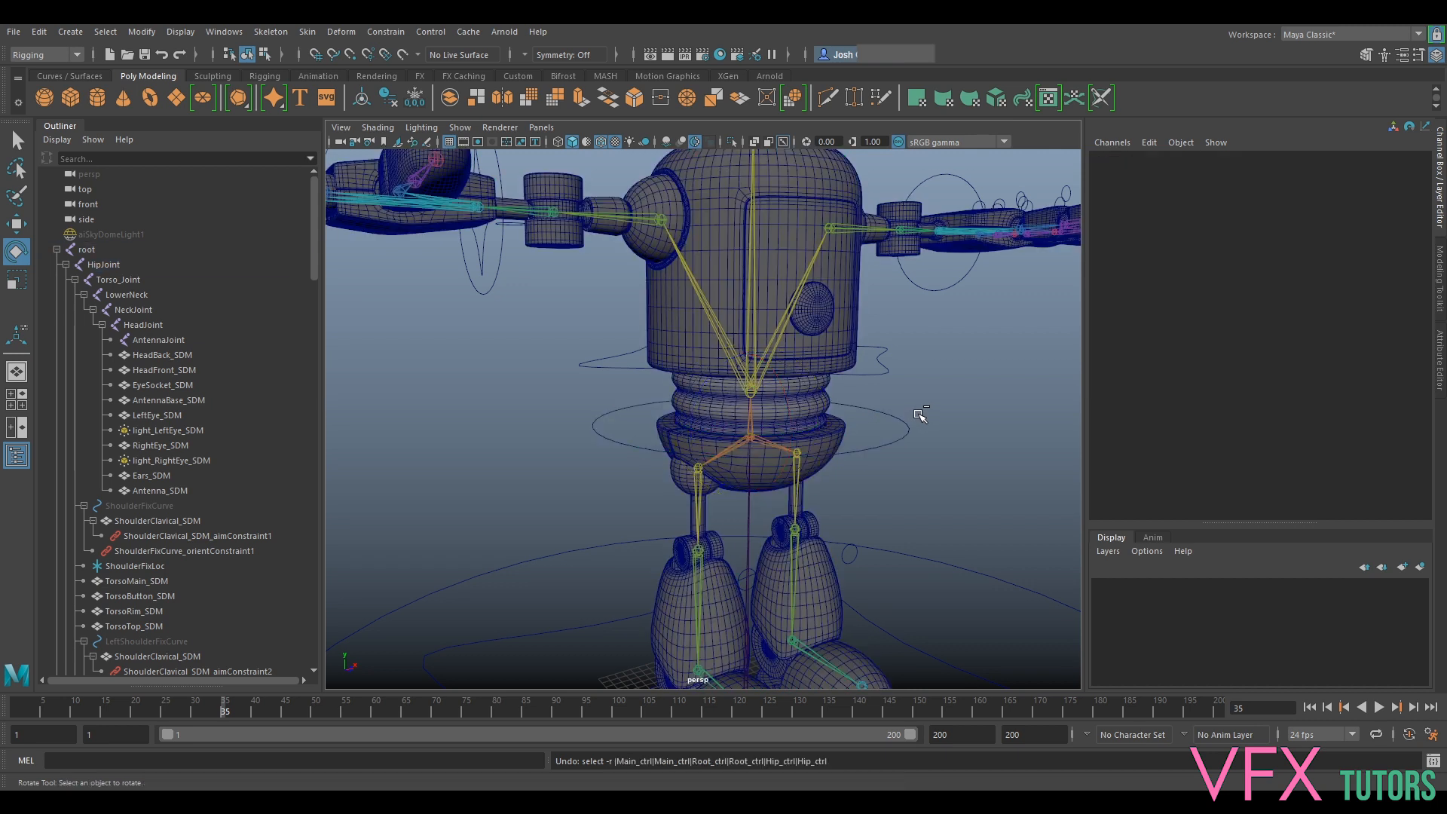
key(ctrl+z)
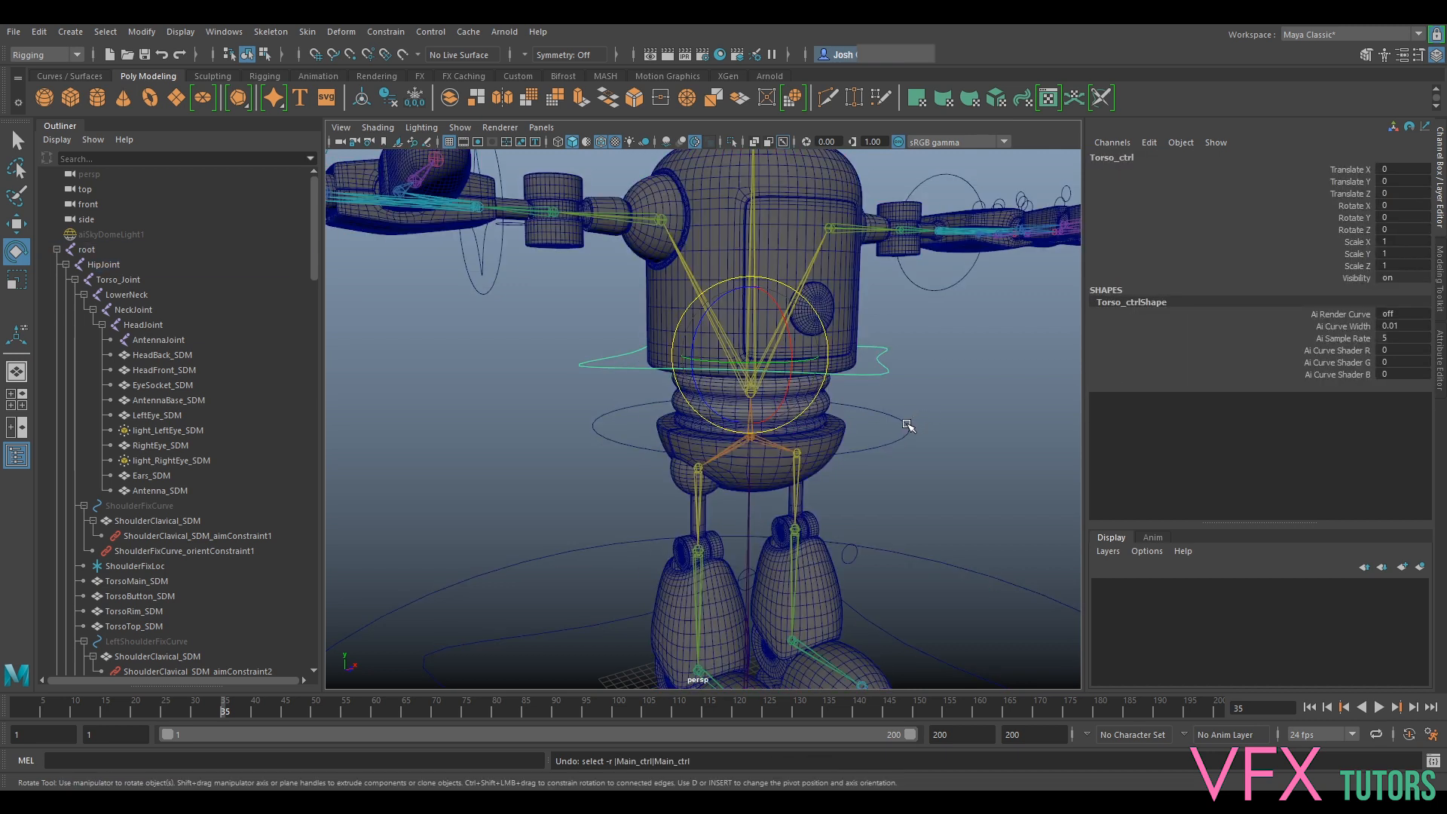
Select Hip_ctrl and save the scene as a new version named BublPart_v081 in Maya ASCII format
alt+drag(936, 441, 911, 389)
click(842, 364)
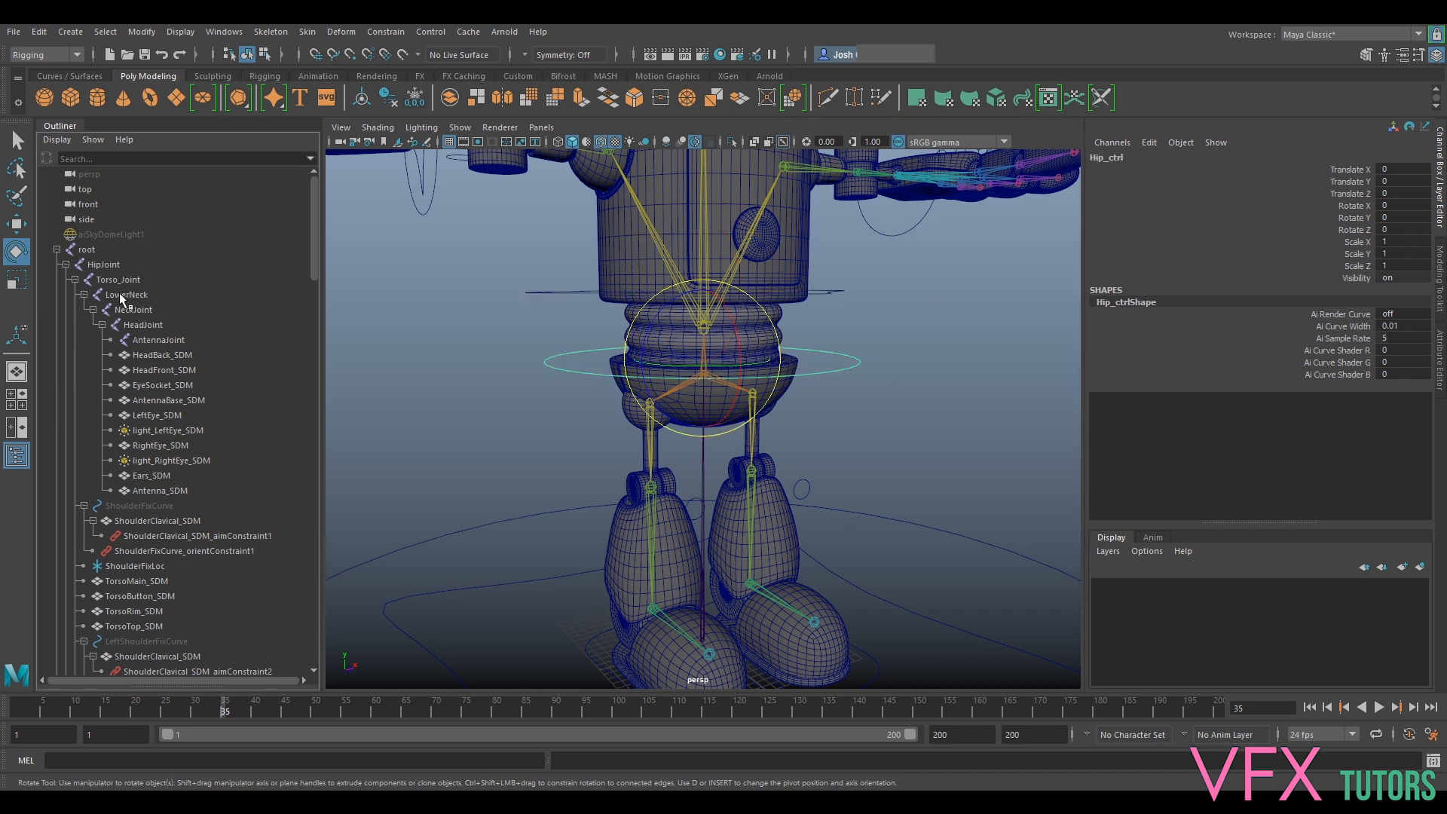
click(19, 34)
click(65, 110)
click(490, 573)
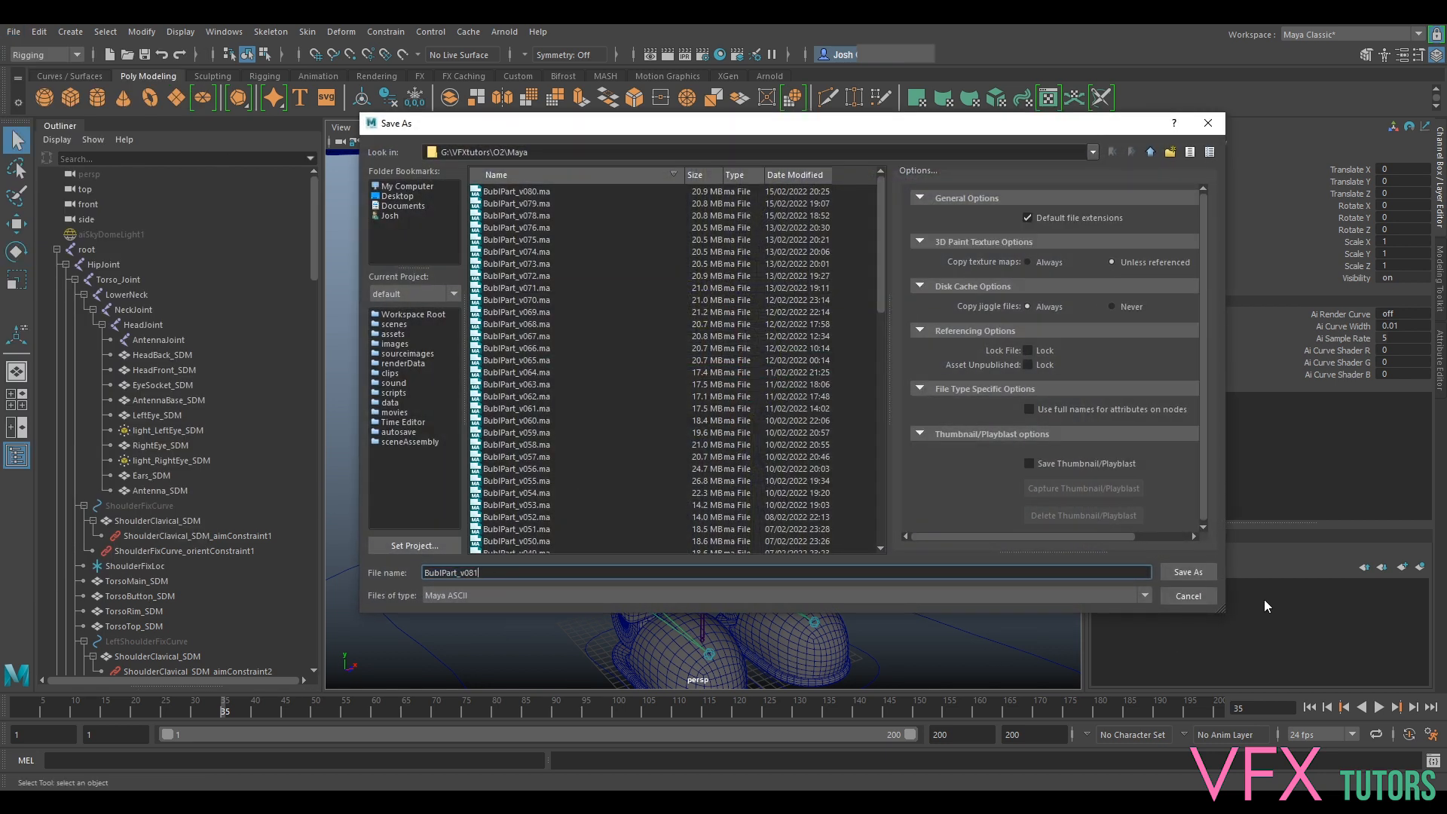
click(1199, 571)
Try a point constraint of HipJoint to Hip_ctrl on all axes without maintaining offset, and undo it
key(e)
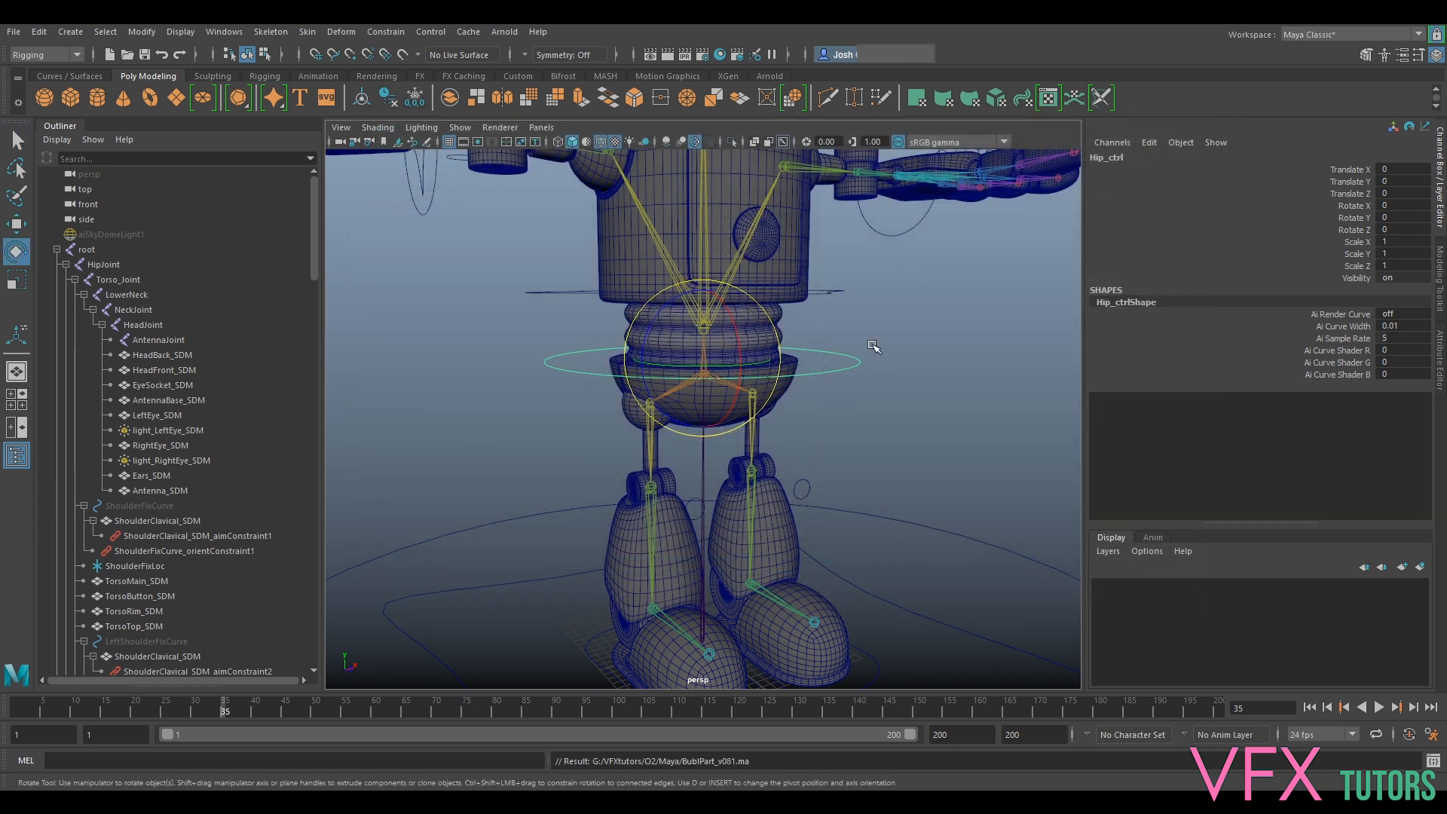
scroll(901, 363, down, 5)
scroll(890, 392, up, 4)
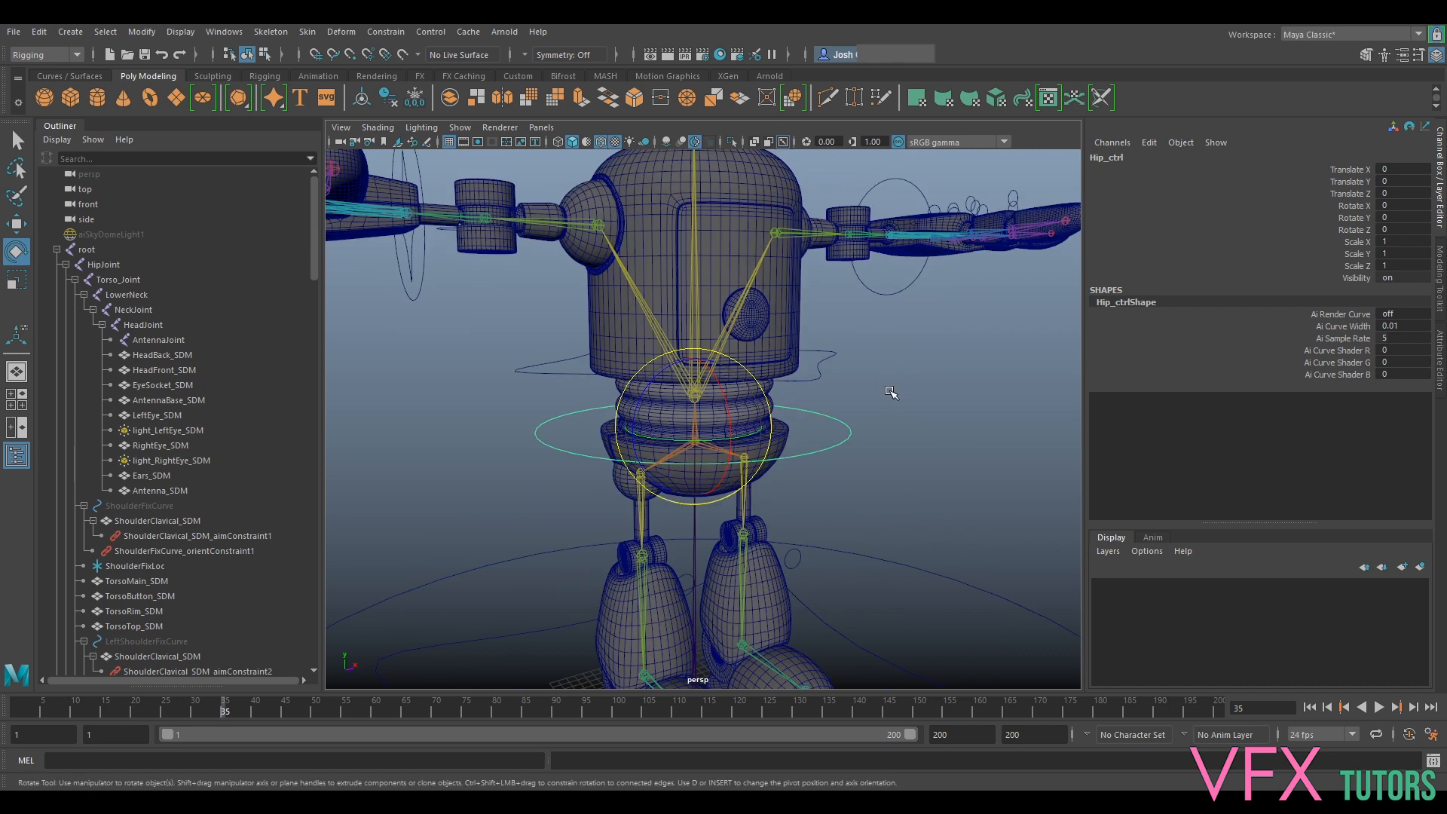
alt+middle_drag(877, 427, 875, 348)
click(877, 365)
drag(827, 358, 841, 383)
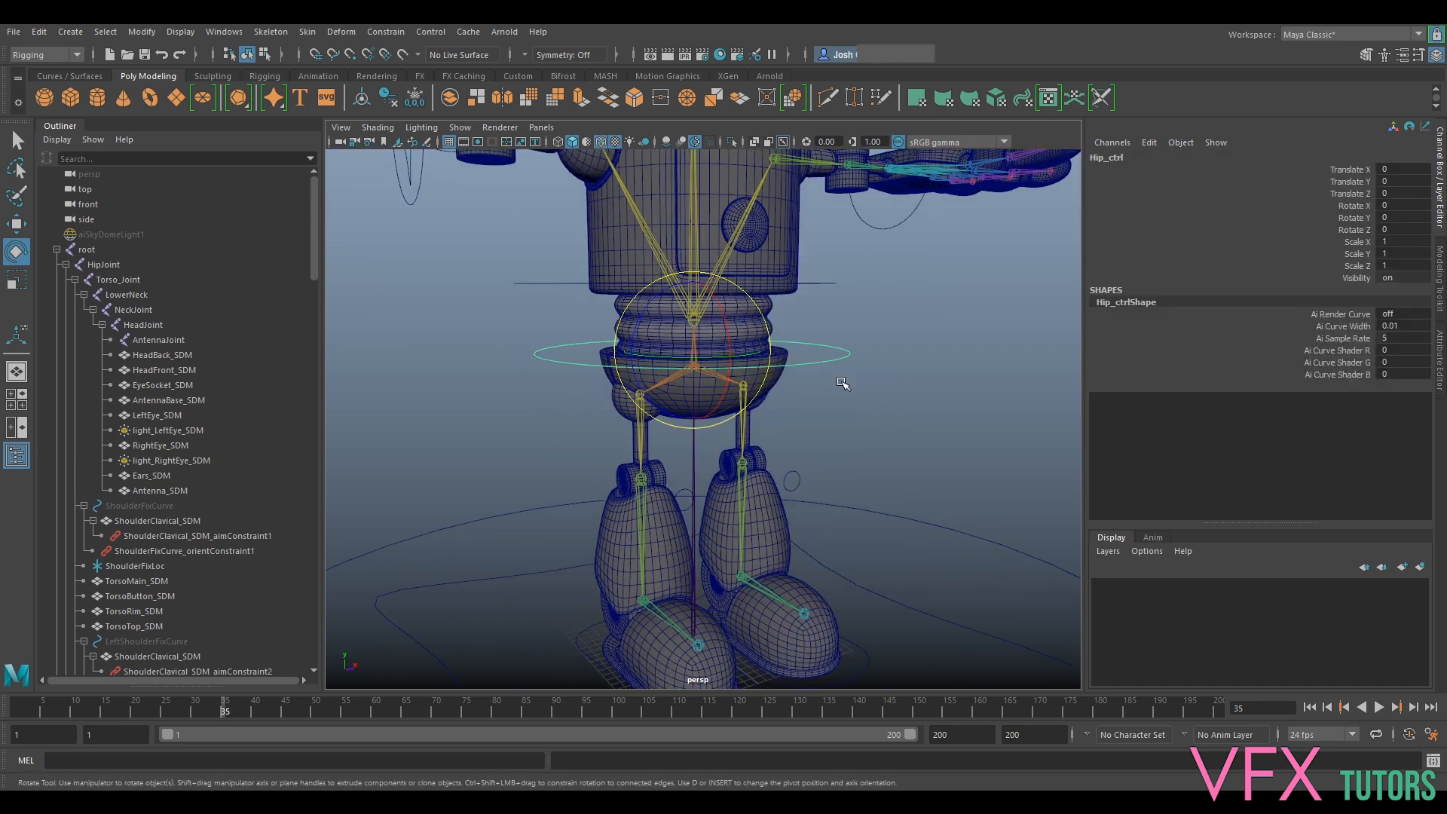
click(120, 267)
click(377, 32)
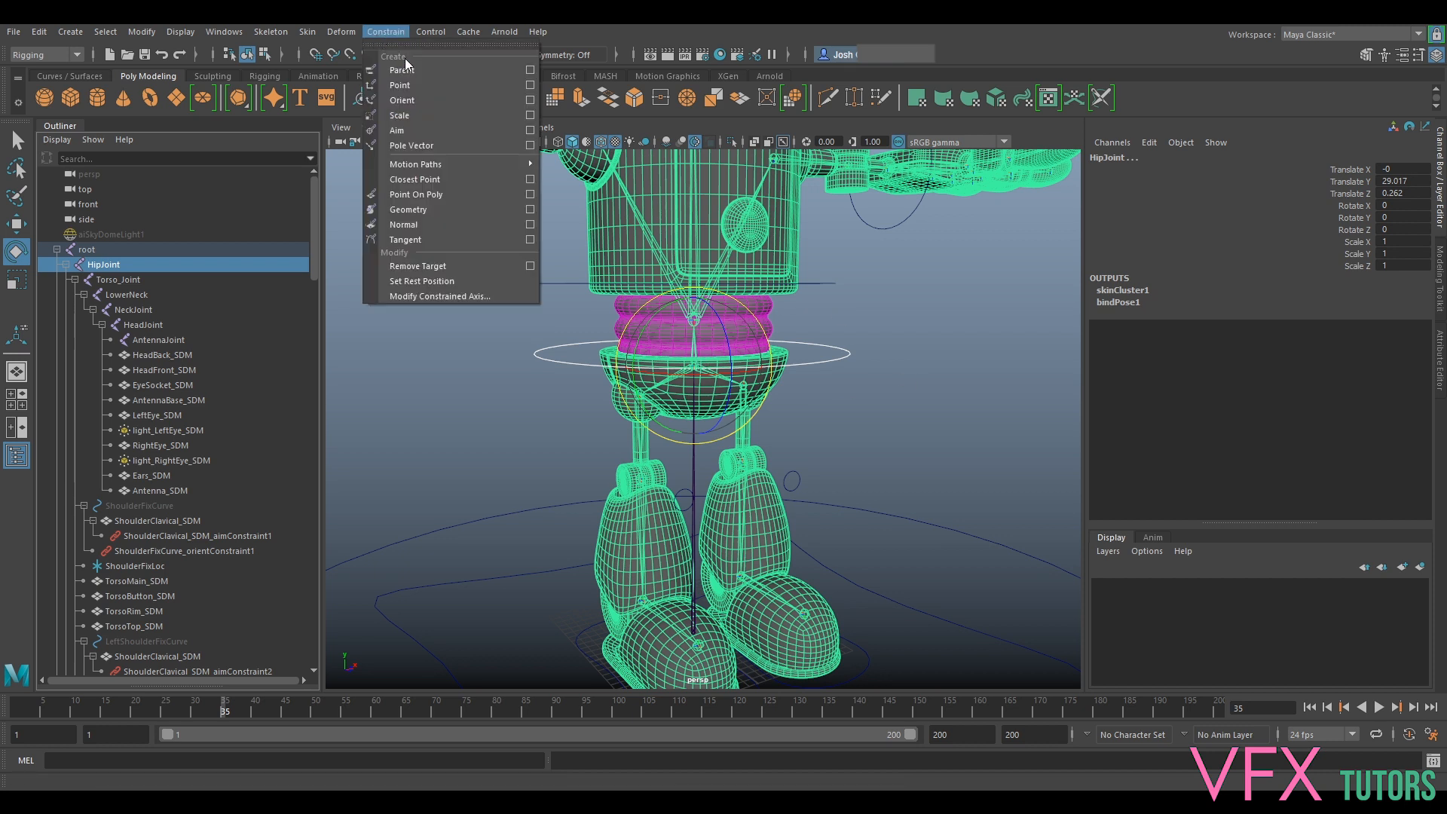
click(531, 88)
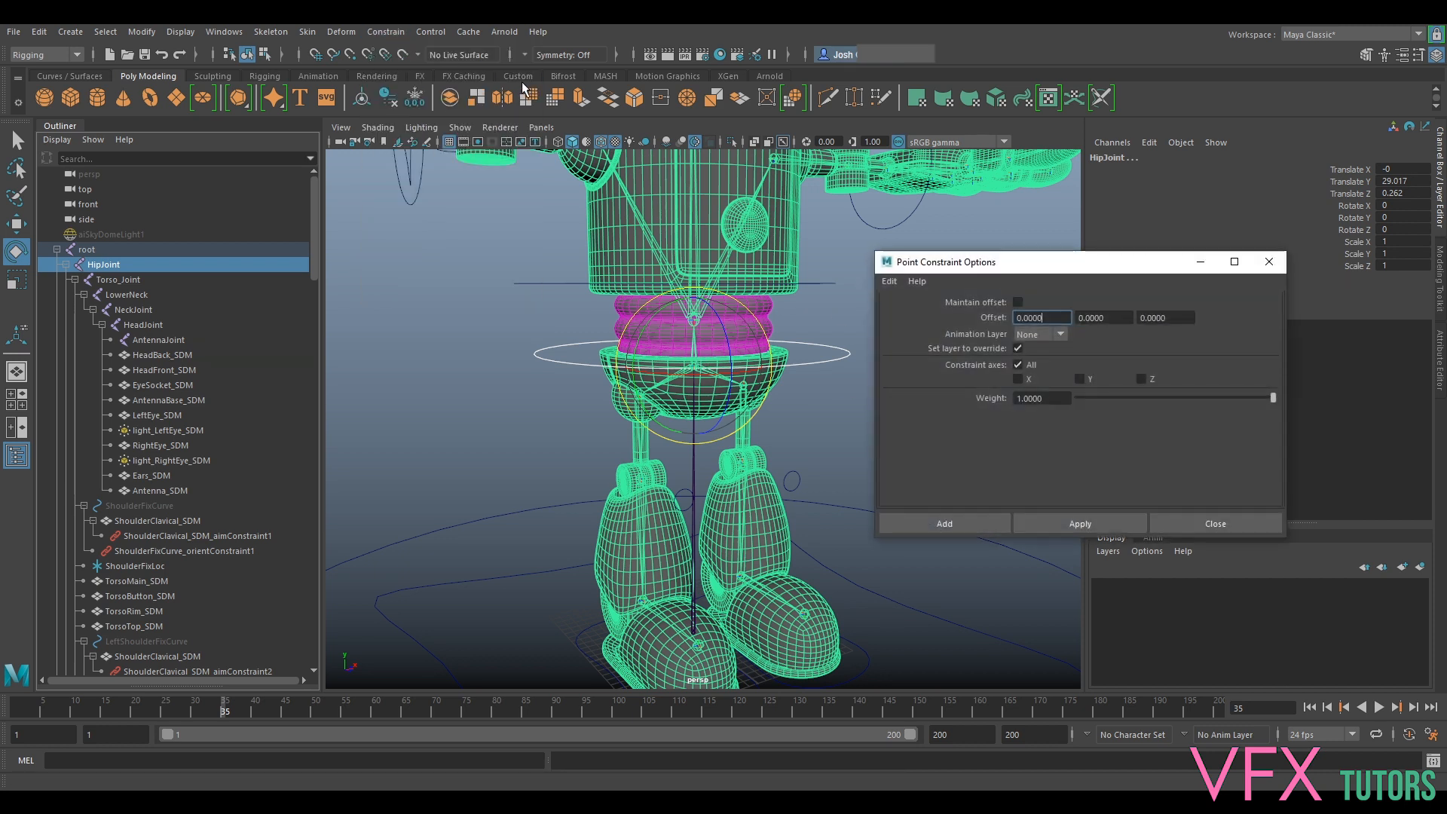
click(1079, 524)
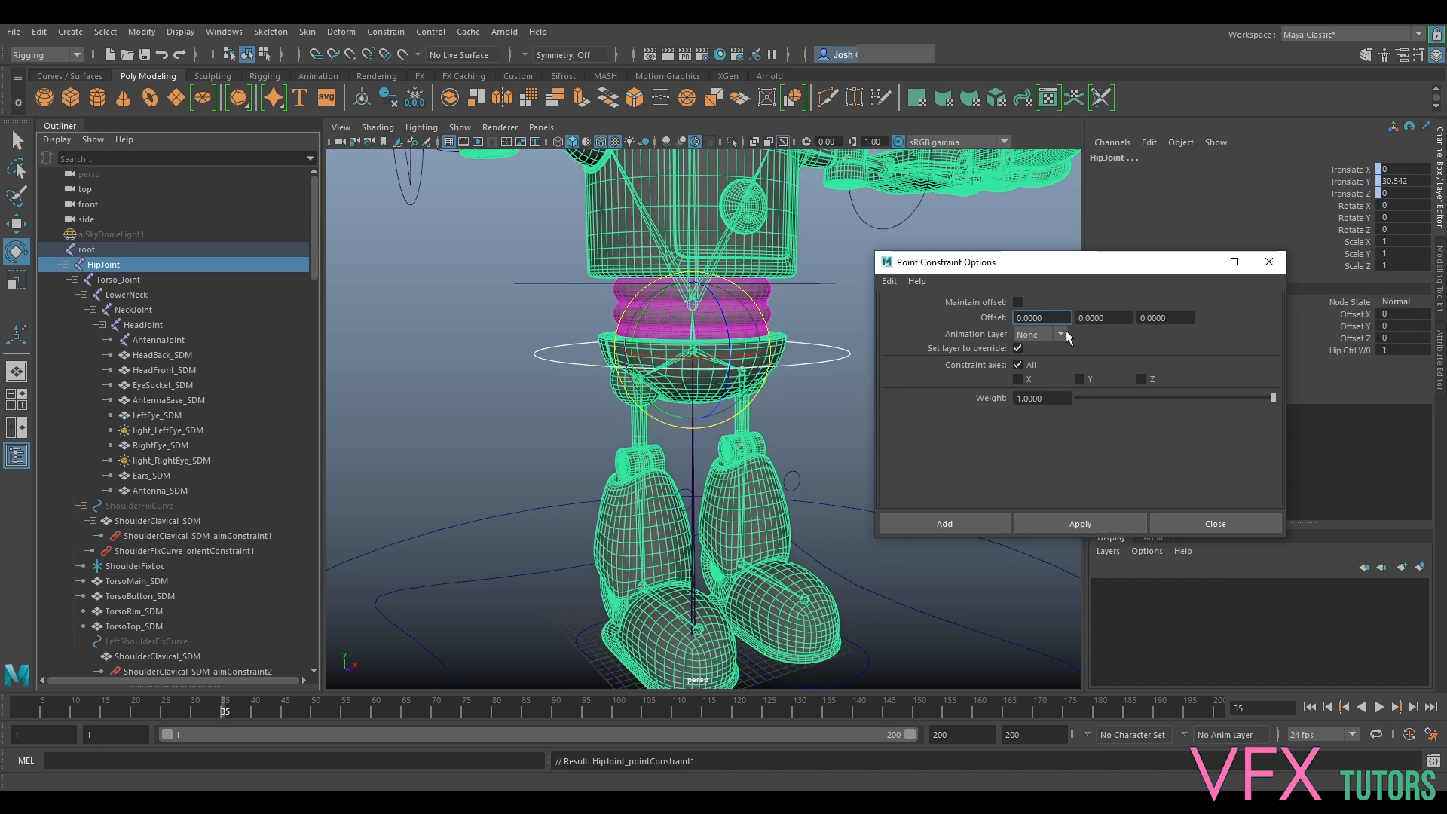
click(1212, 524)
key(ctrl+z)
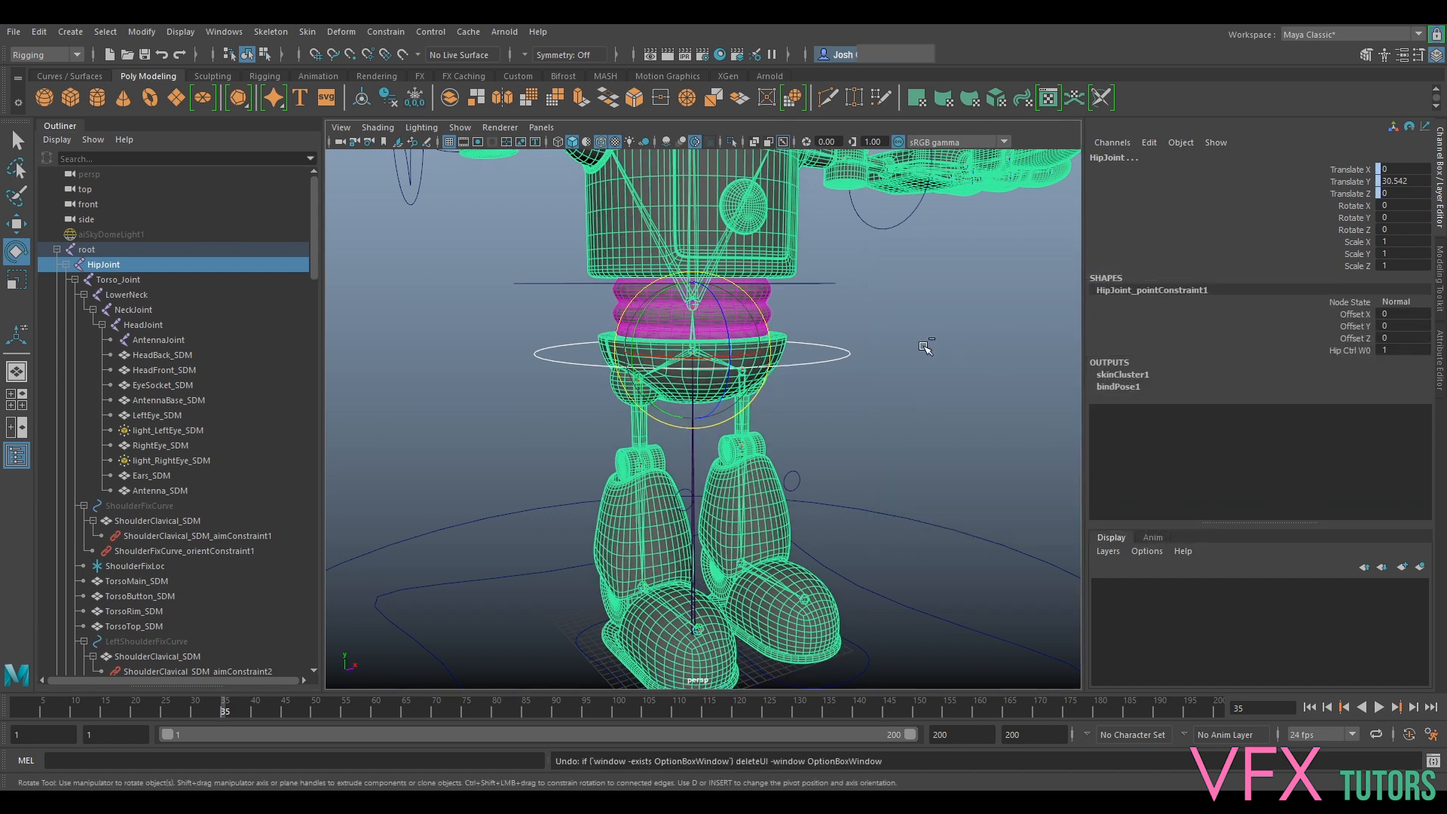
click(386, 31)
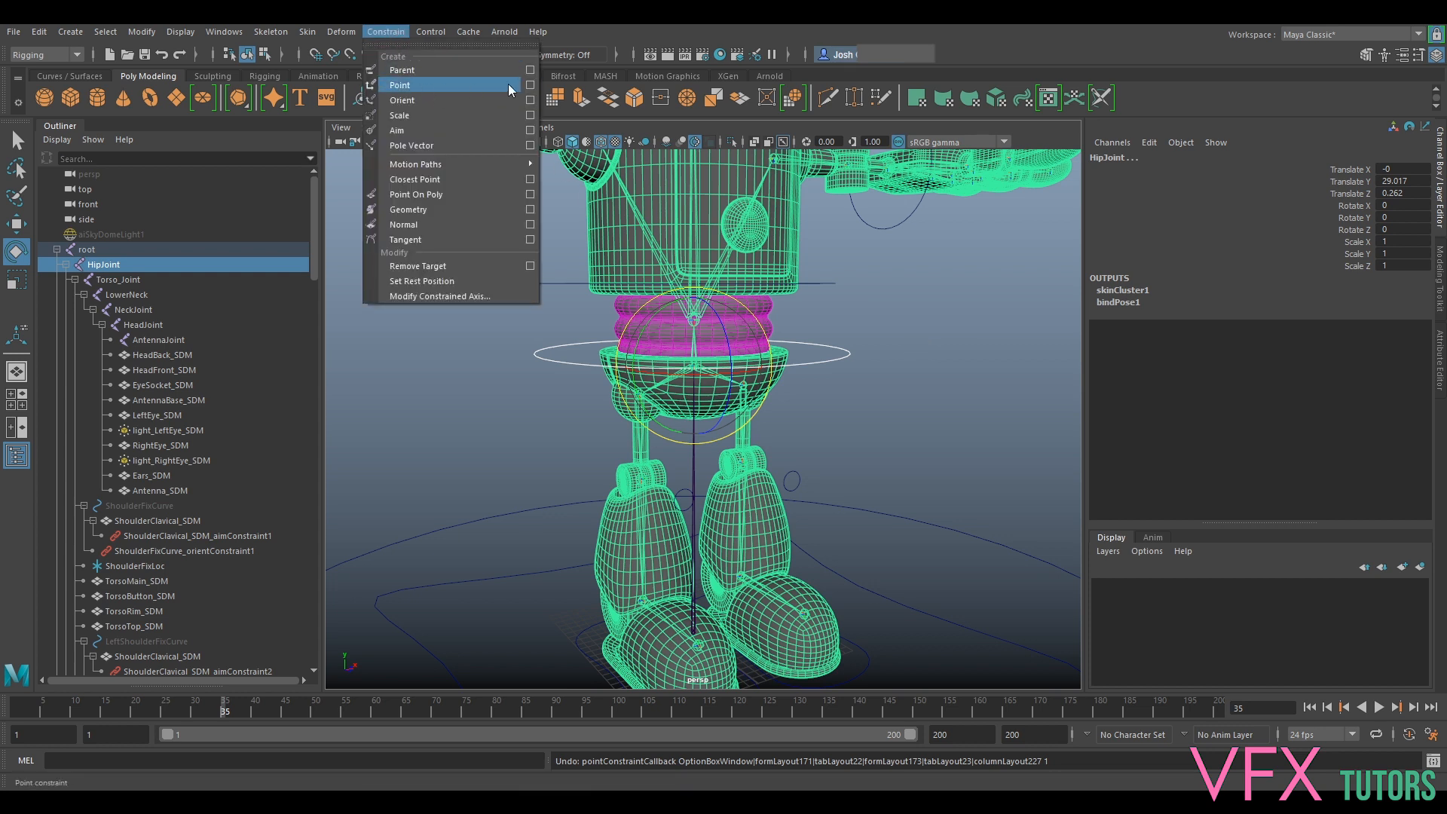
click(530, 85)
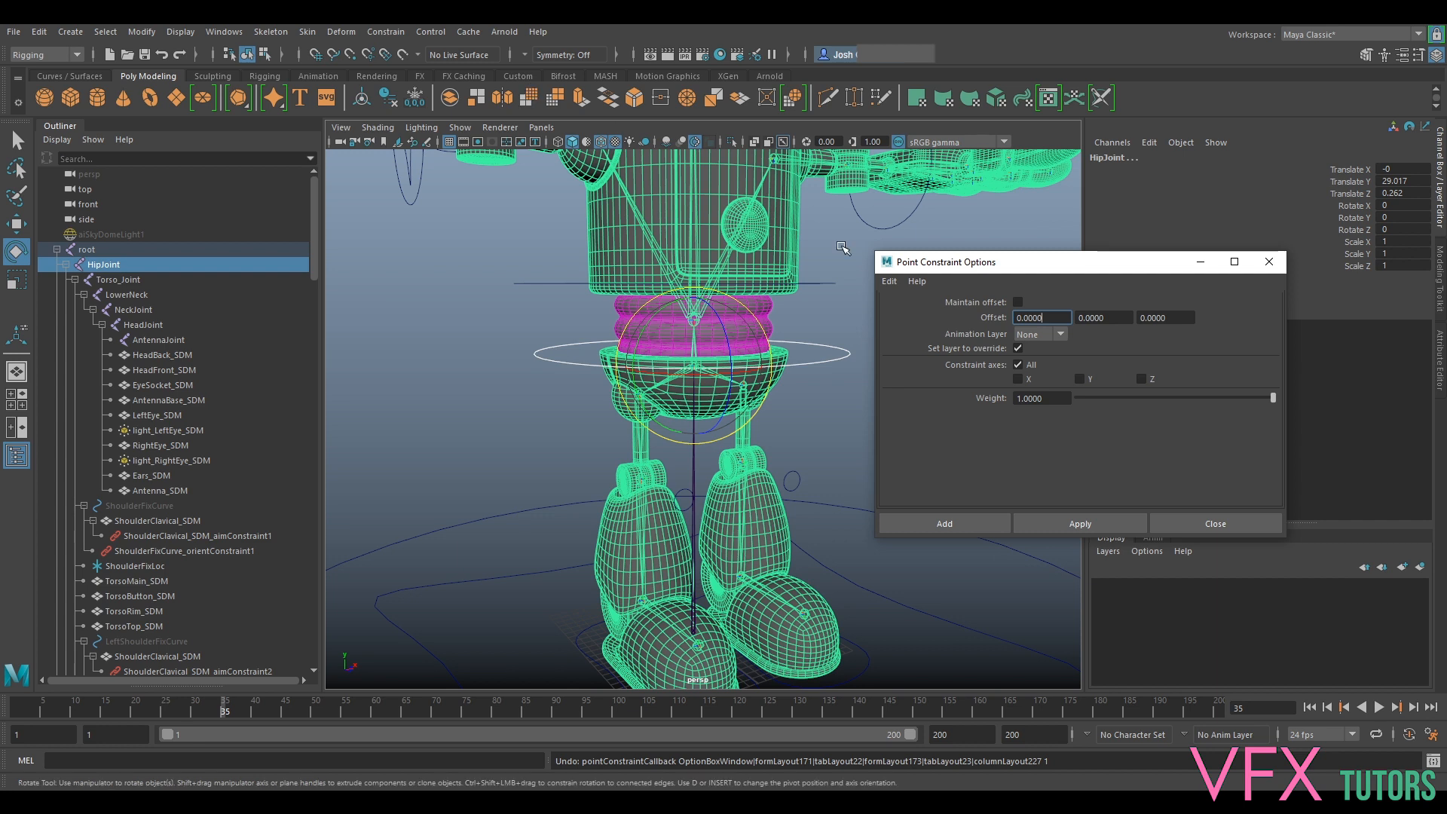
click(1215, 526)
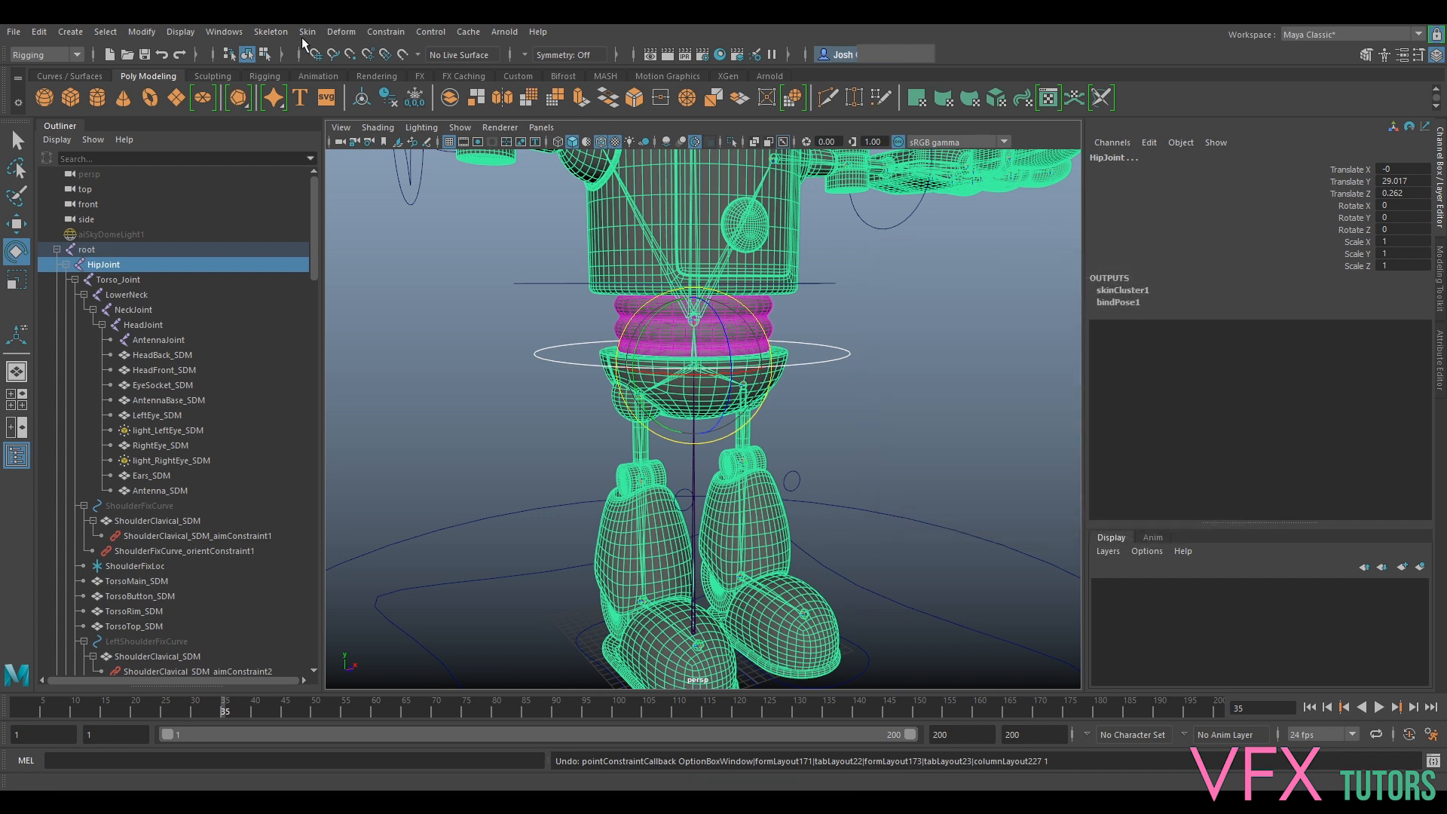
Parent-constrain HipJoint to Hip_ctrl with Maintain offset on, all Translate axes, and Rotate X and Y
click(386, 32)
click(530, 72)
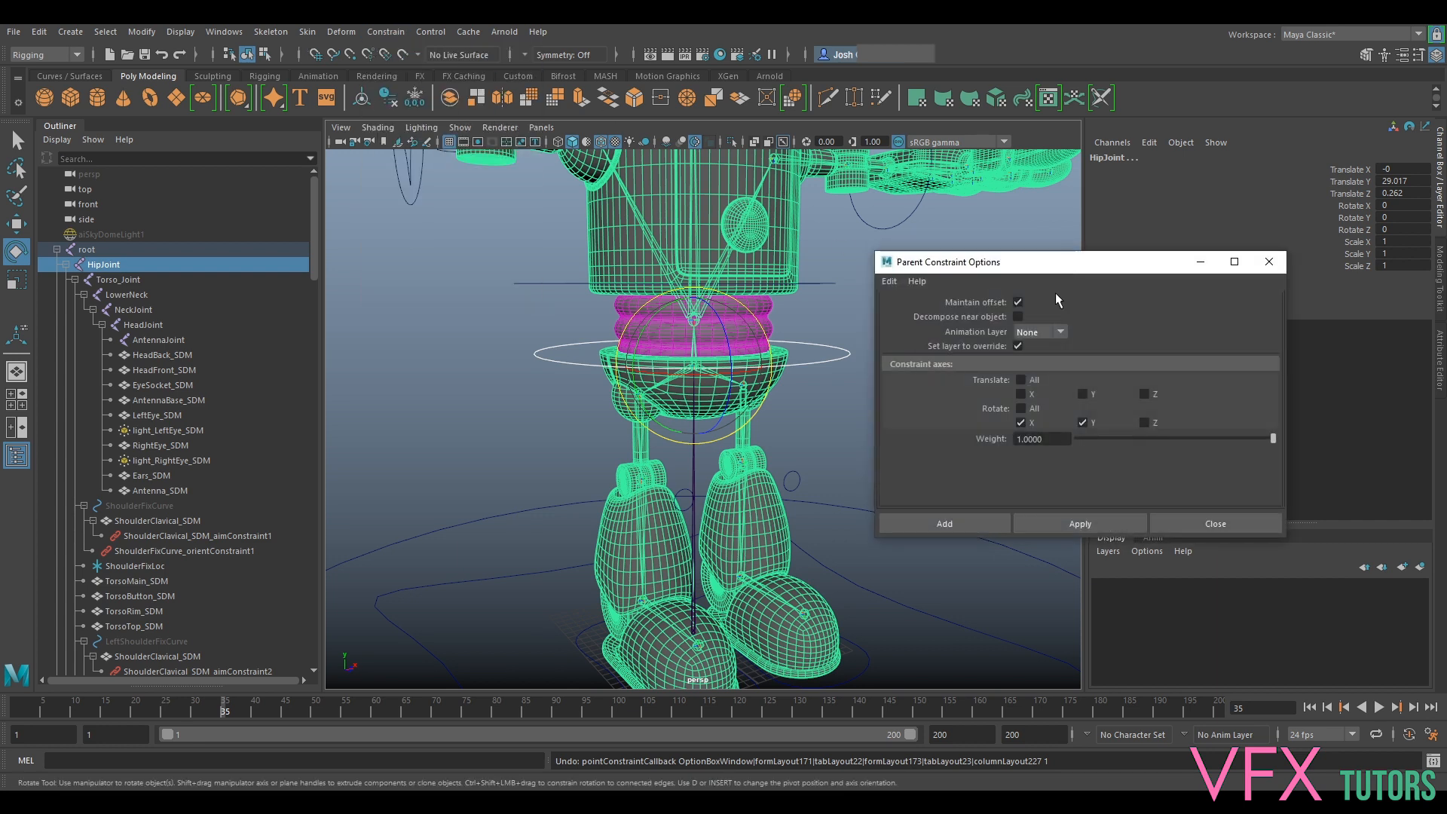
click(1021, 380)
click(1080, 524)
click(1270, 262)
Test the hip parent constraint by moving Hip_ctrl vertically, undoing the test moves
drag(909, 332, 810, 407)
key(w)
key(ctrl+z)
key(ctrl+z)
key(ctrl+z)
key(ctrl+z)
key(ctrl+z)
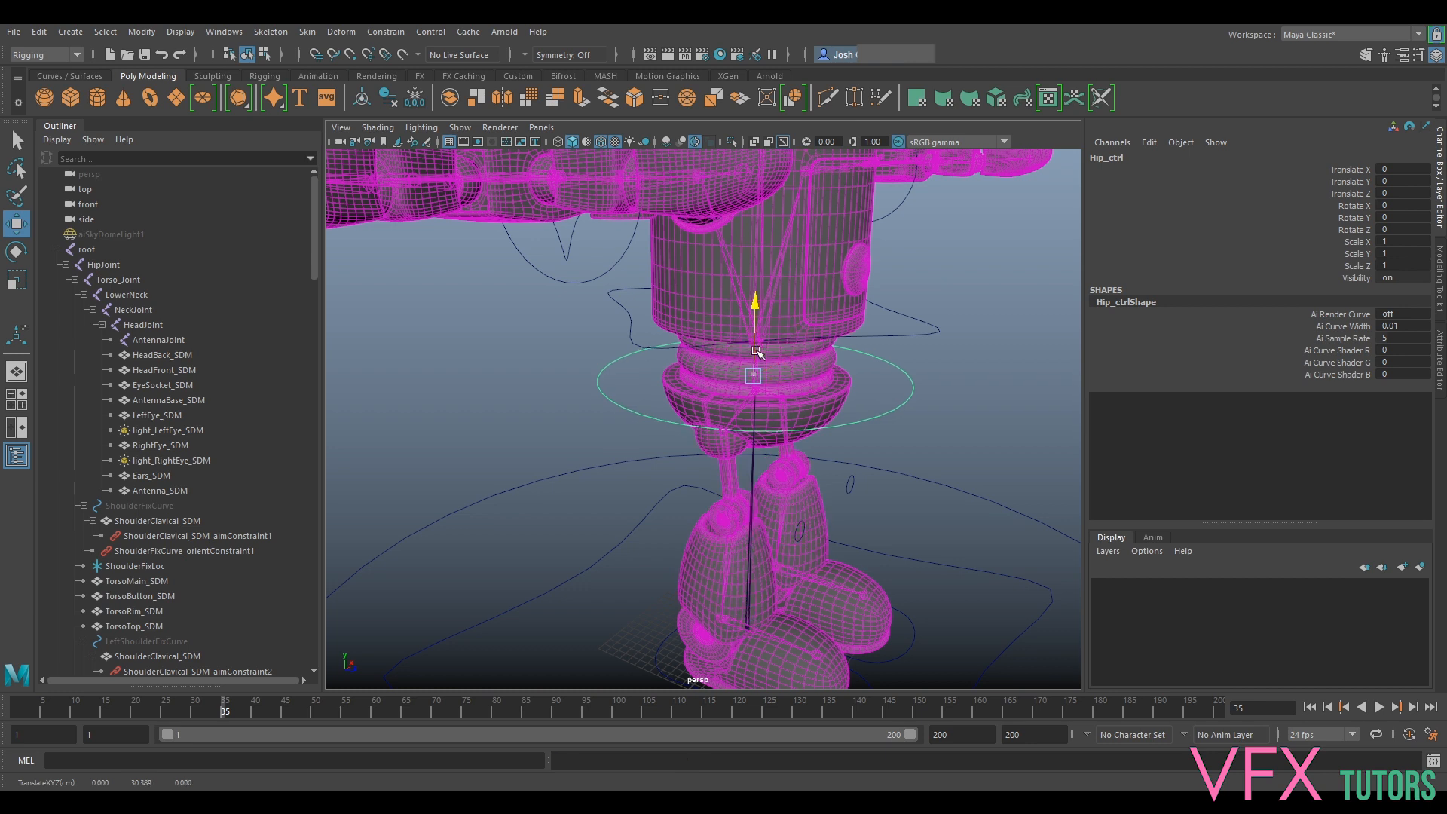
Parent-constrain Torso_Joint to Torso_ctrl using the same options as for the hip
alt+drag(992, 325, 982, 320)
alt+middle_drag(978, 305, 931, 354)
click(850, 368)
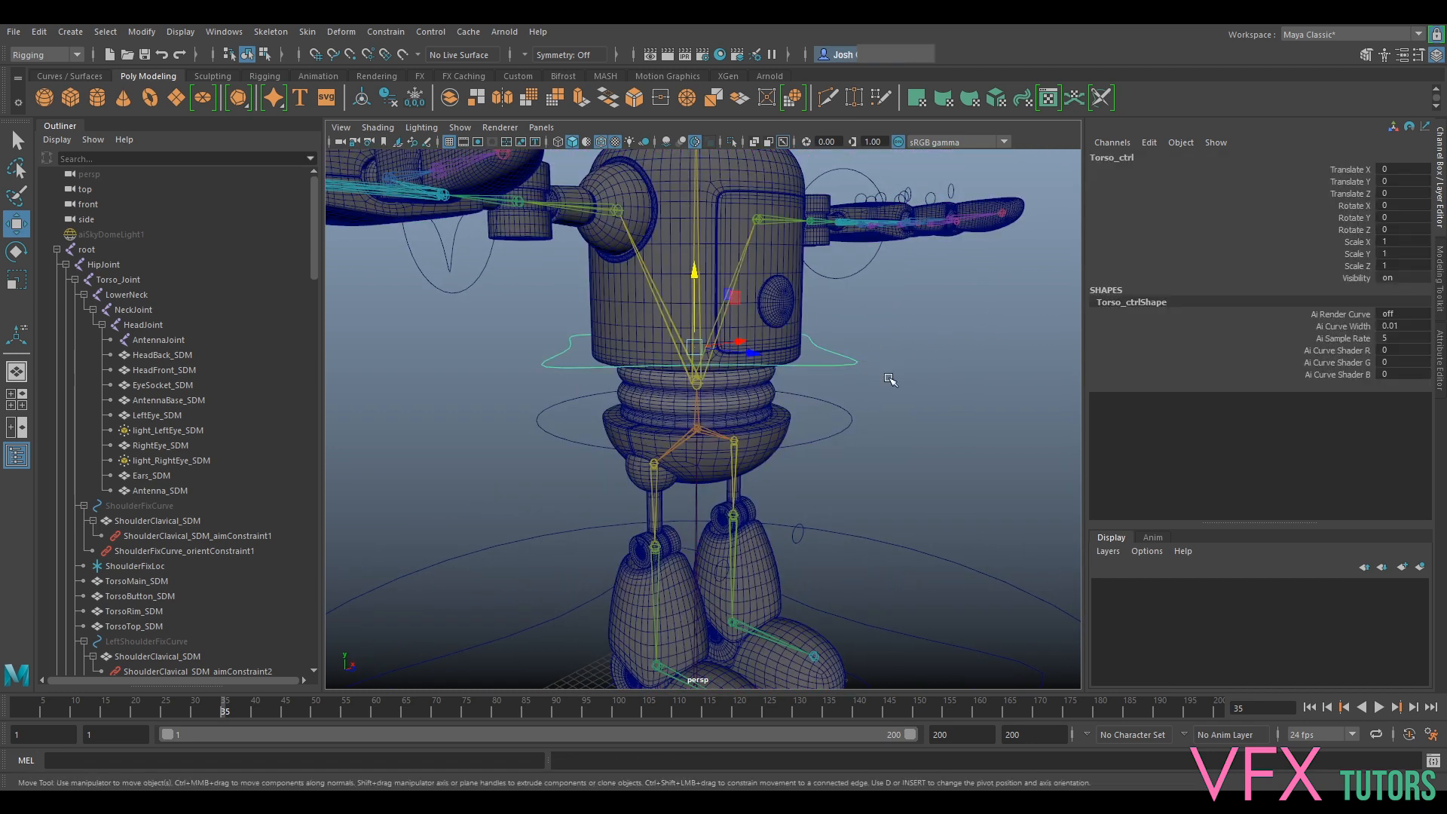
alt+drag(895, 368, 661, 381)
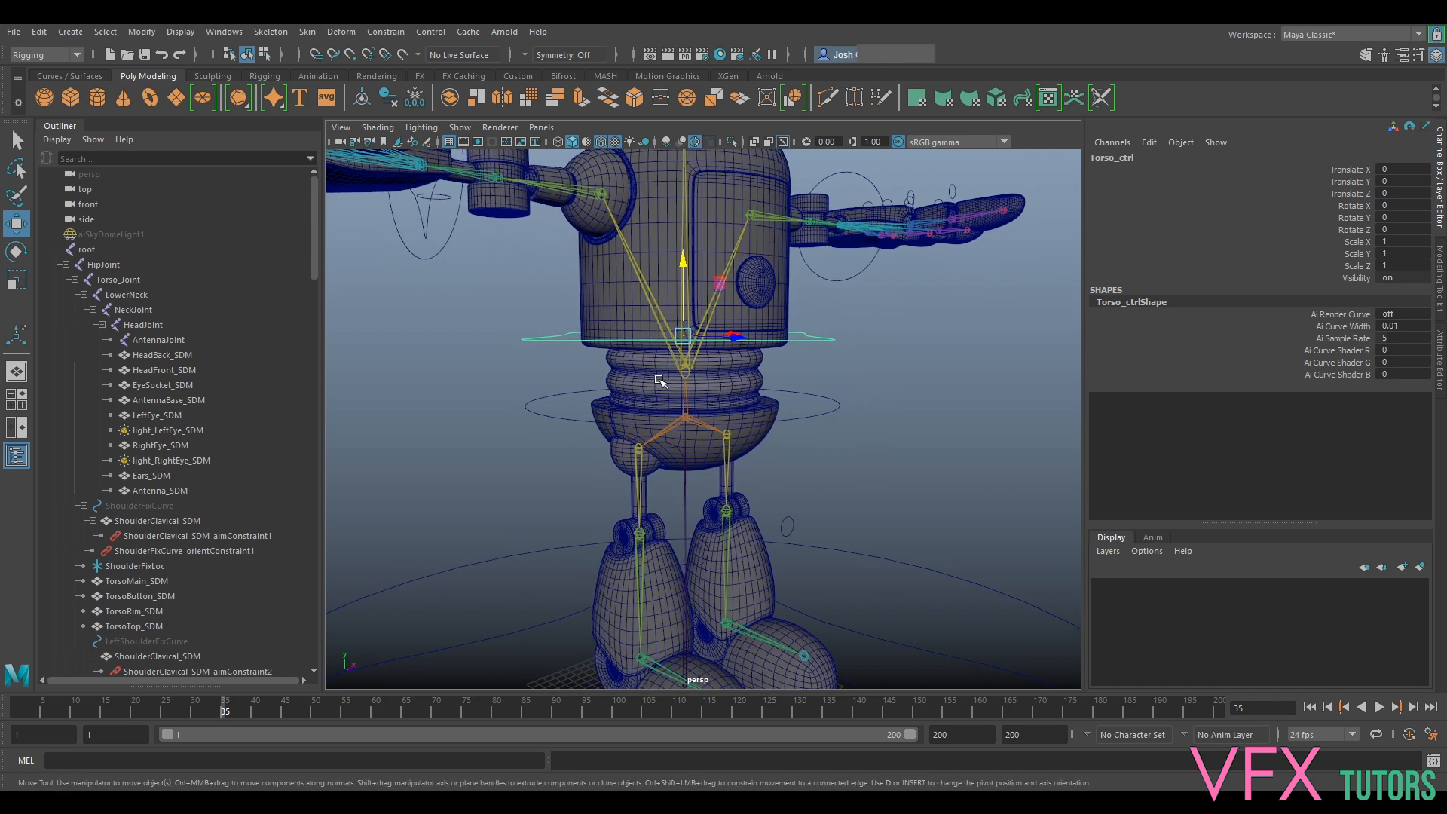
click(112, 281)
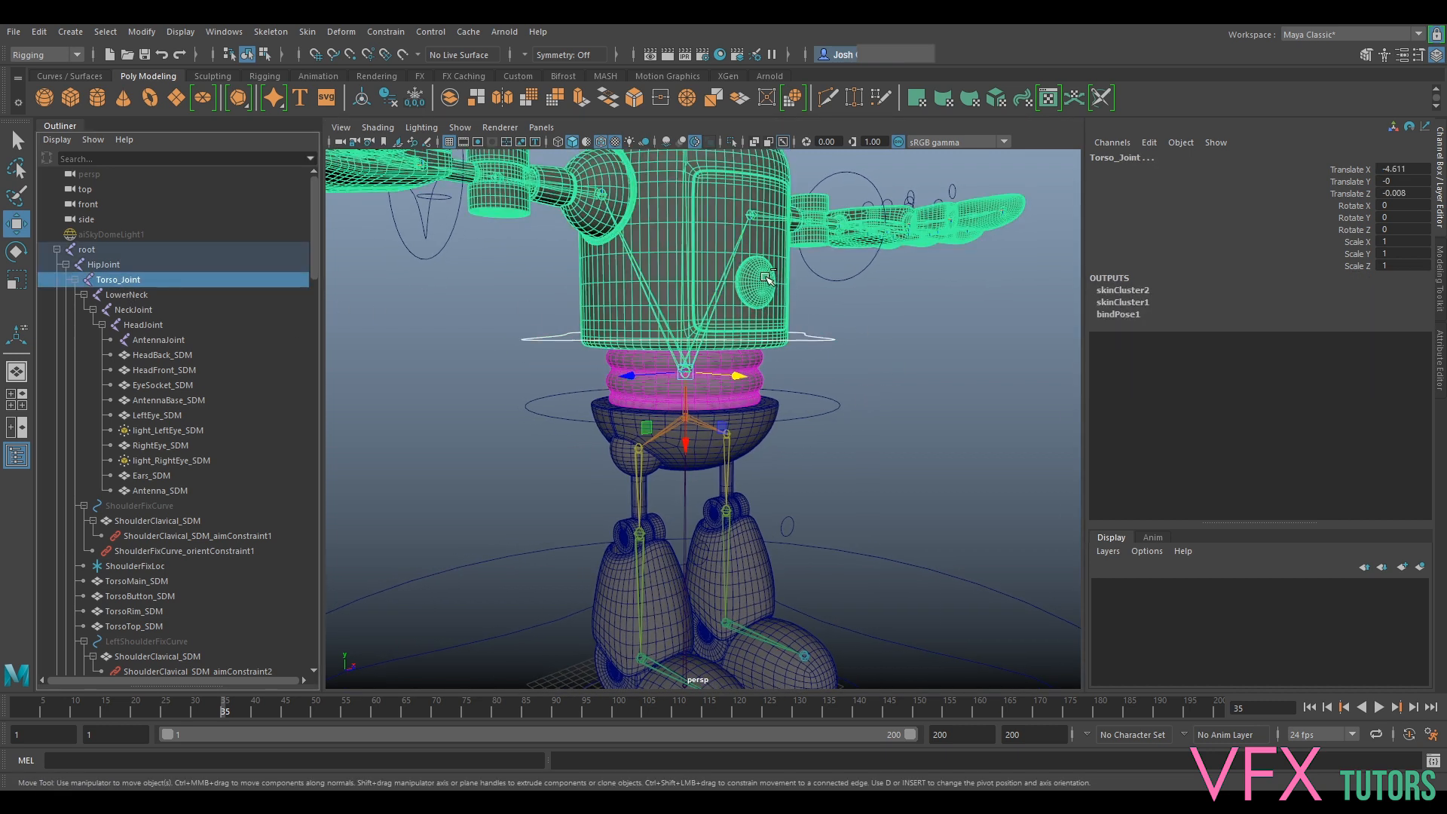
Test how the constrained torso reacts to rotation, undo the test, and select Torso_ctrl
click(857, 324)
drag(857, 324, 822, 357)
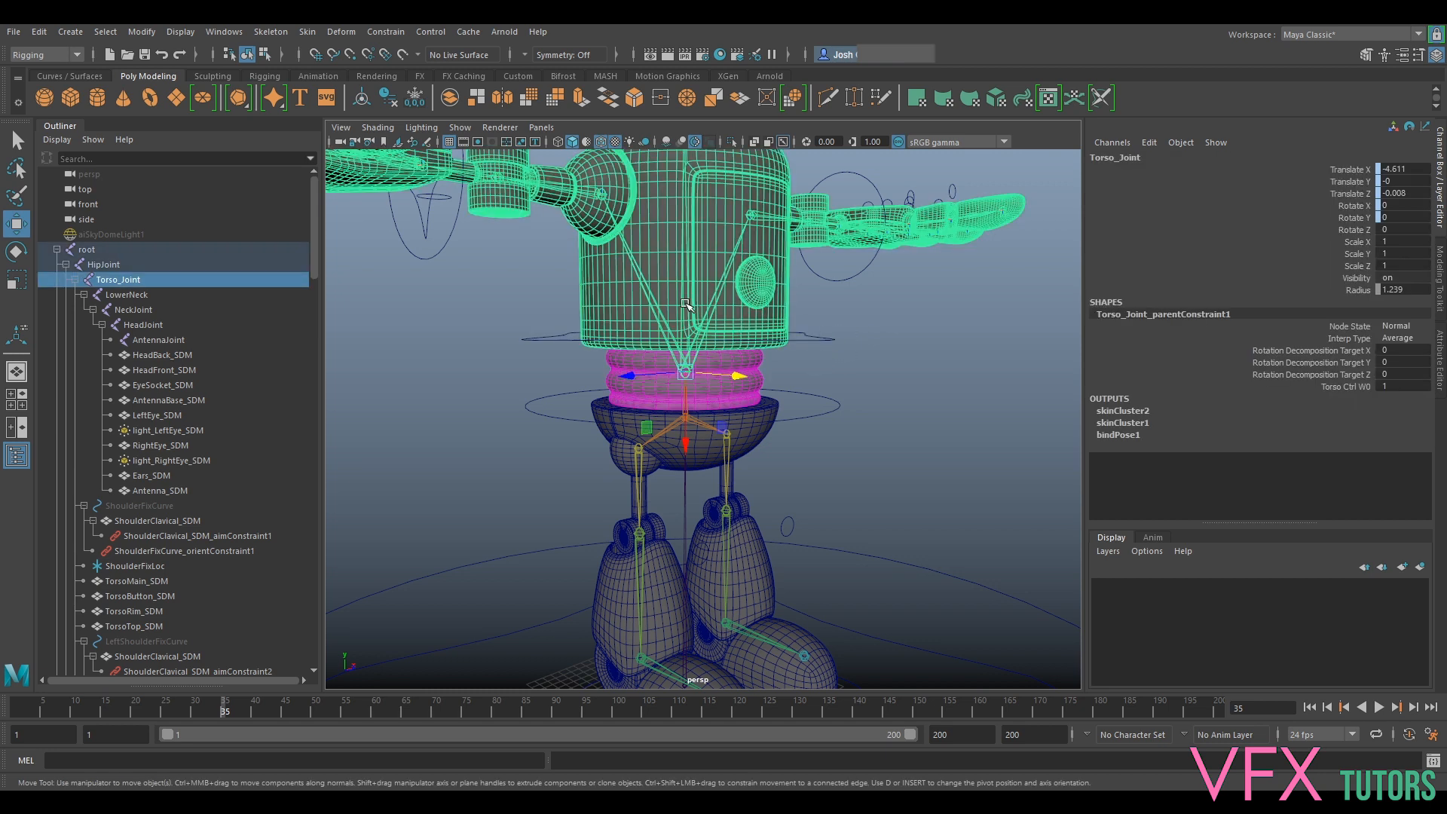
drag(688, 296, 723, 326)
key(ctrl+z)
key(e)
key(ctrl+z)
click(892, 330)
click(828, 349)
alt+drag(854, 347, 869, 353)
Undo the parent constraints on Torso_Joint and HipJoint together with the selections made in between
key(ctrl+z)
key(ctrl+z)
key(ctrl+z)
key(ctrl+z)
key(ctrl+z)
key(ctrl+z)
key(ctrl+z)
key(ctrl+z)
key(ctrl+z)
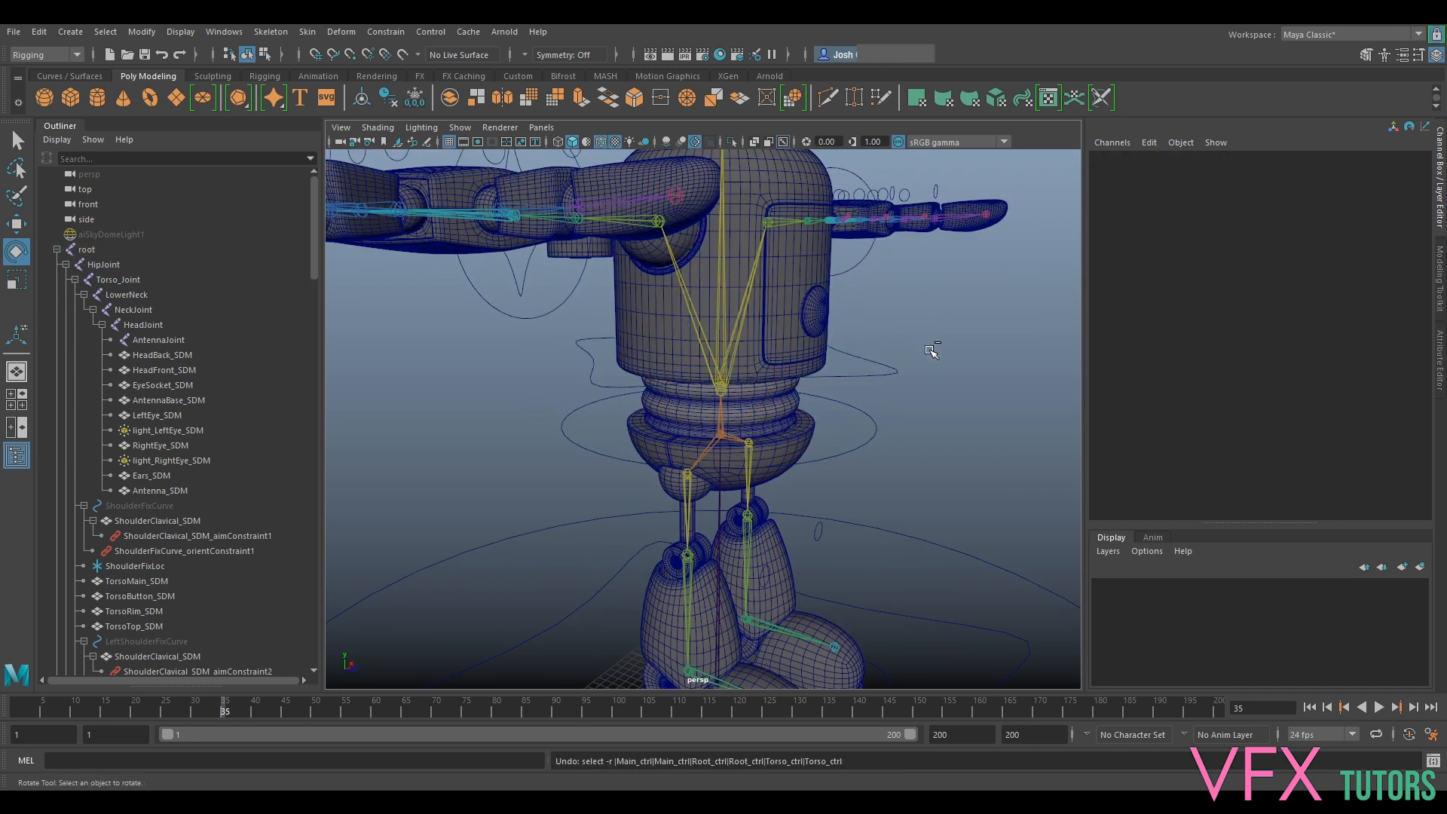
key(ctrl+z)
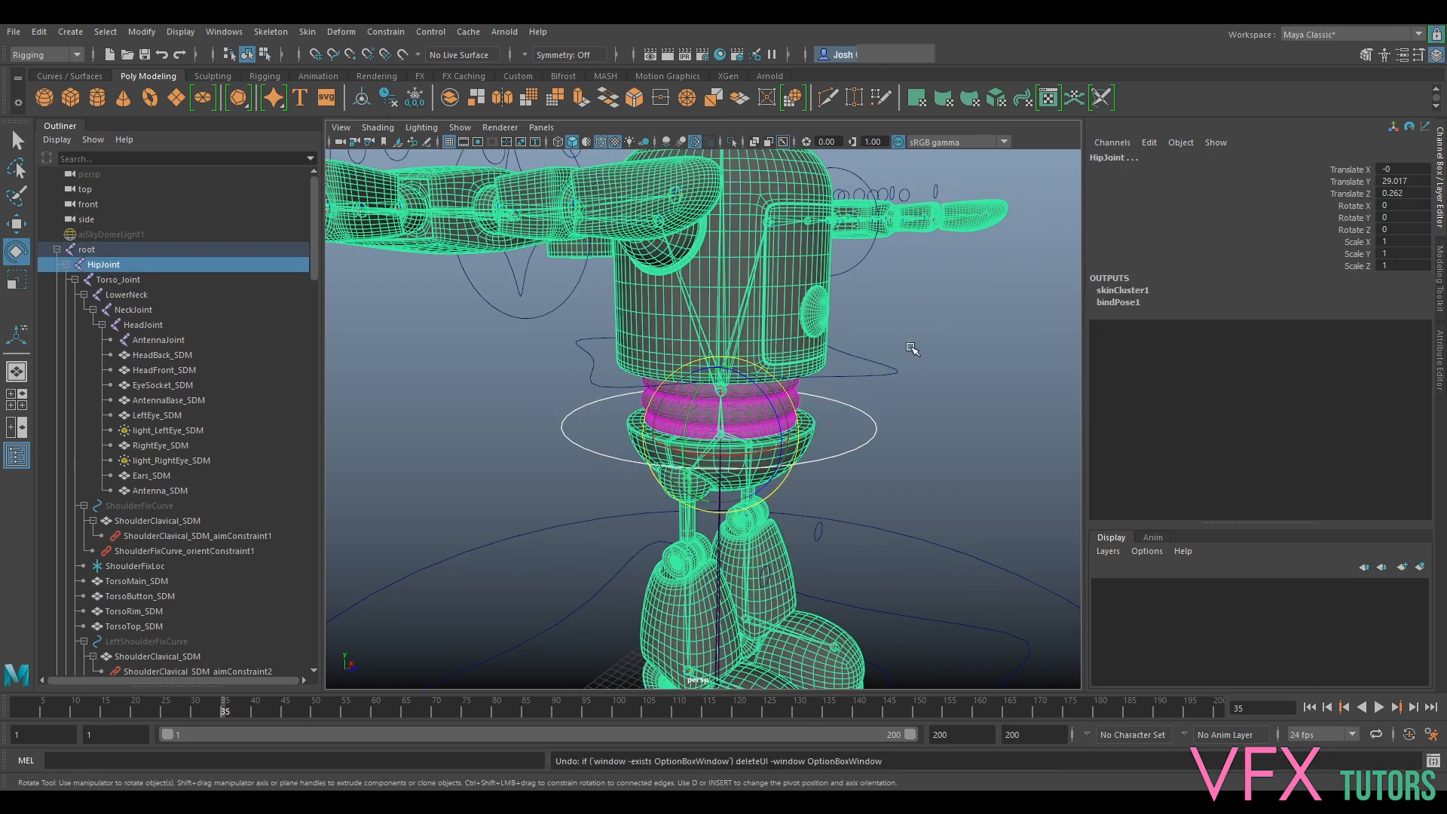
Select Torso_ctrl and Torso_Joint and parent-constrain the joint to the control
drag(917, 352, 894, 388)
click(118, 279)
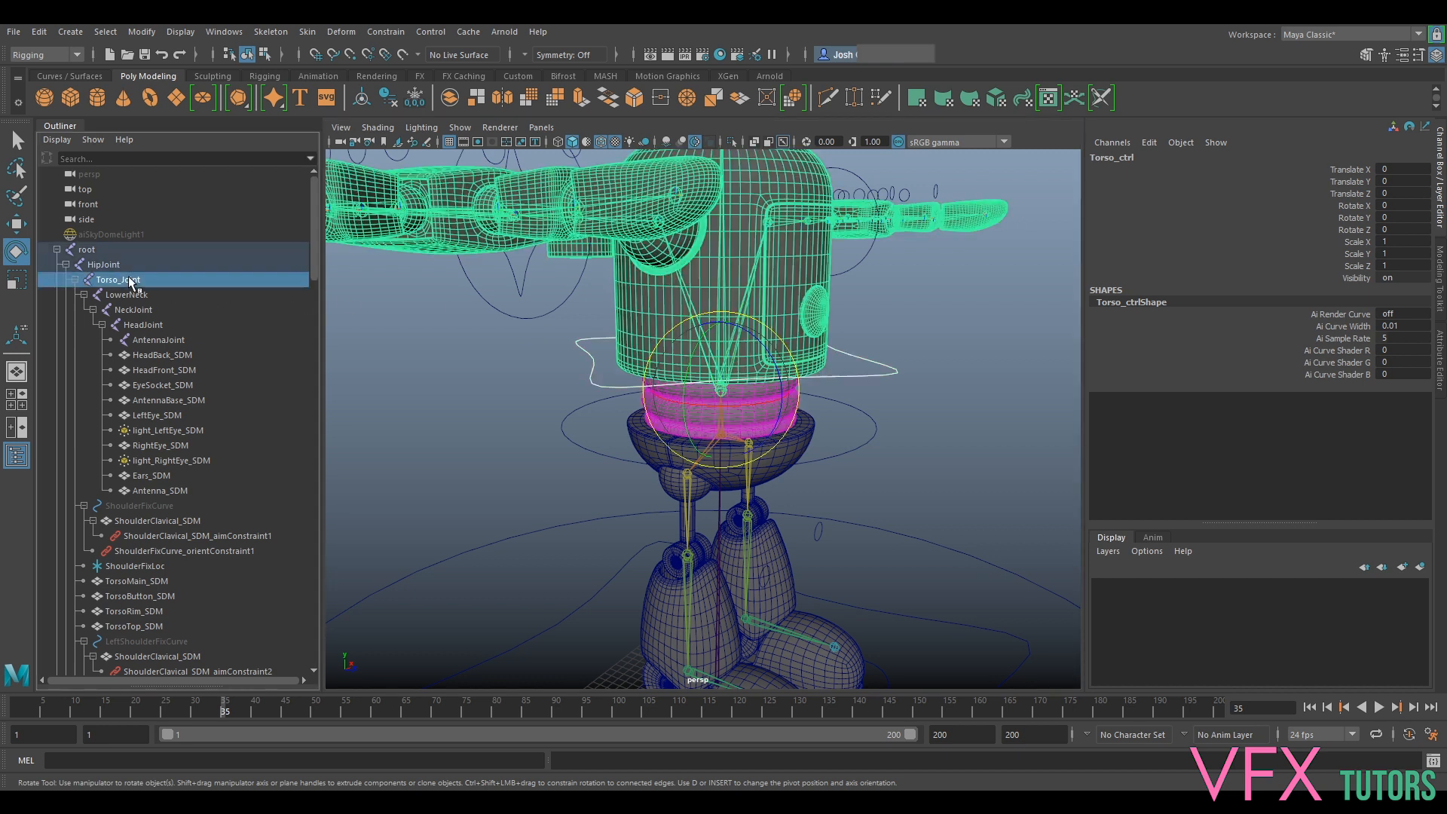
click(388, 32)
click(505, 67)
Test the torso constraint with Torso_ctrl, undo that test, and rotate Hip_ctrl to check its effect
drag(924, 348, 876, 375)
key(ctrl+z)
key(ctrl+z)
key(ctrl+z)
key(ctrl+z)
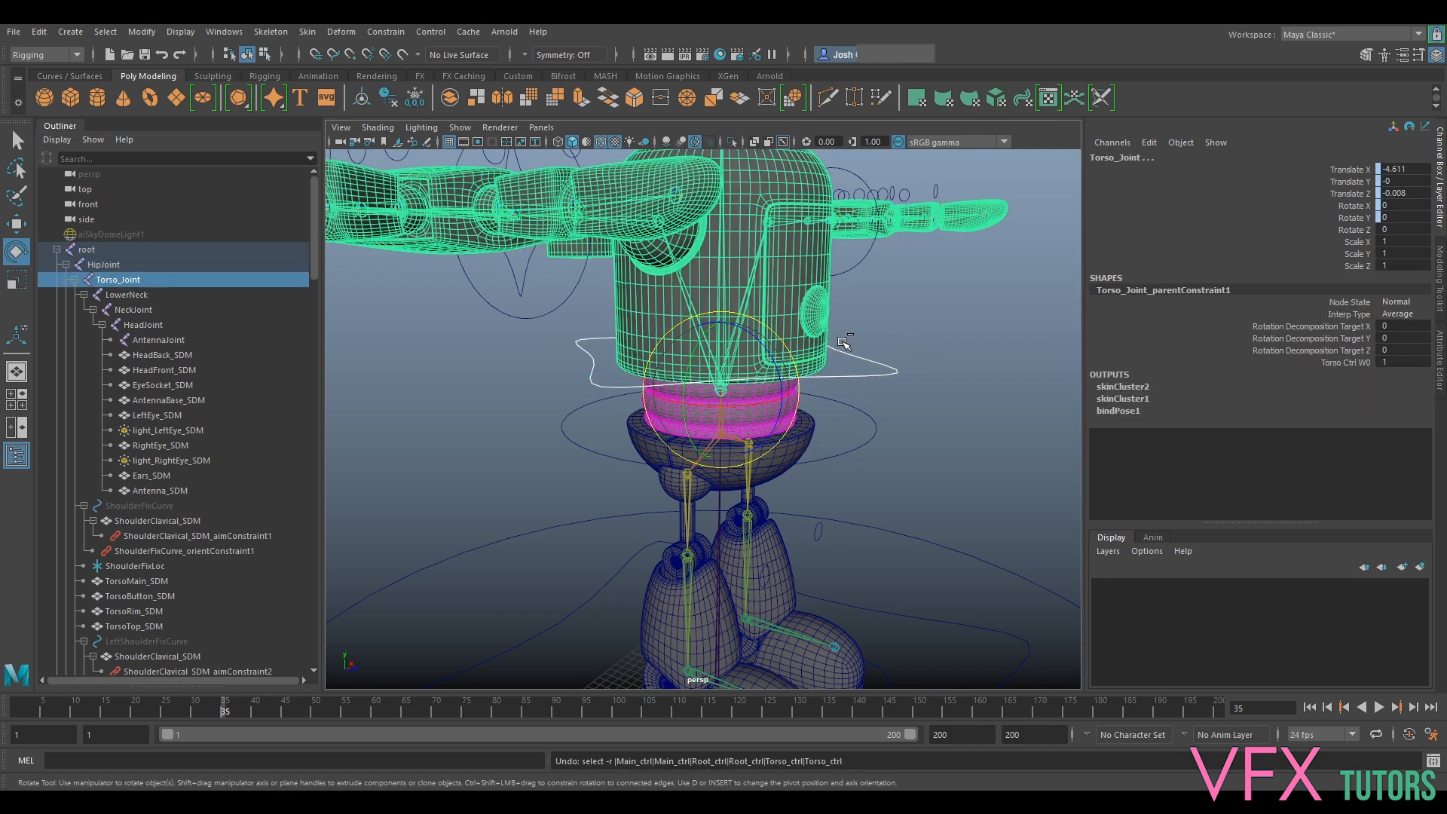
drag(920, 411, 862, 447)
mouse_move(777, 407)
mouse_down()
mouse_move(780, 420)
mouse_move(771, 397)
mouse_up()
Undo the Hip_ctrl test rotation and the parent constraint on Torso_Joint
key(ctrl+z)
key(ctrl+z)
key(ctrl+z)
key(ctrl+z)
key(ctrl+z)
key(ctrl+z)
key(ctrl+z)
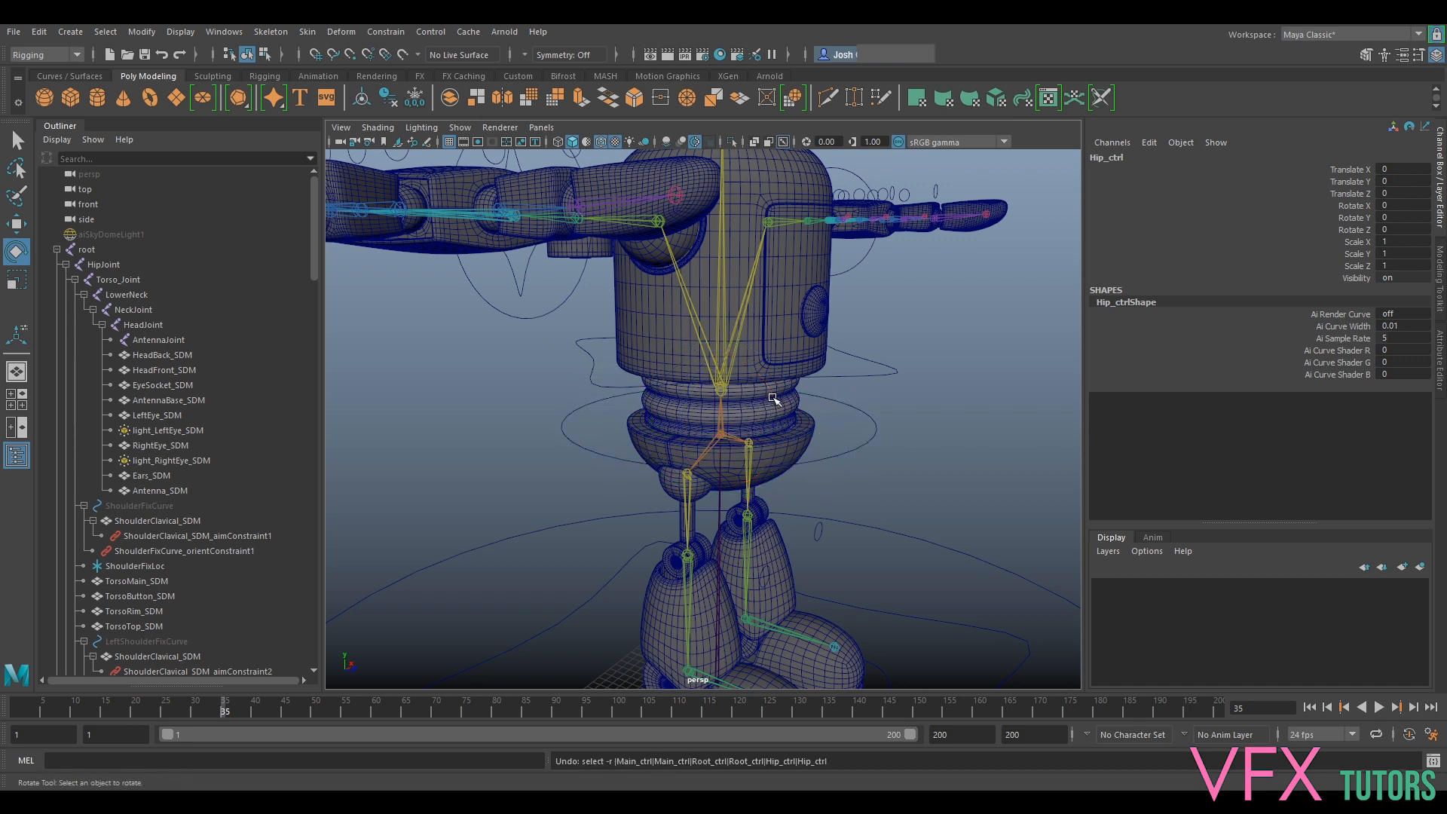
key(ctrl+z)
key(ctrl+z)
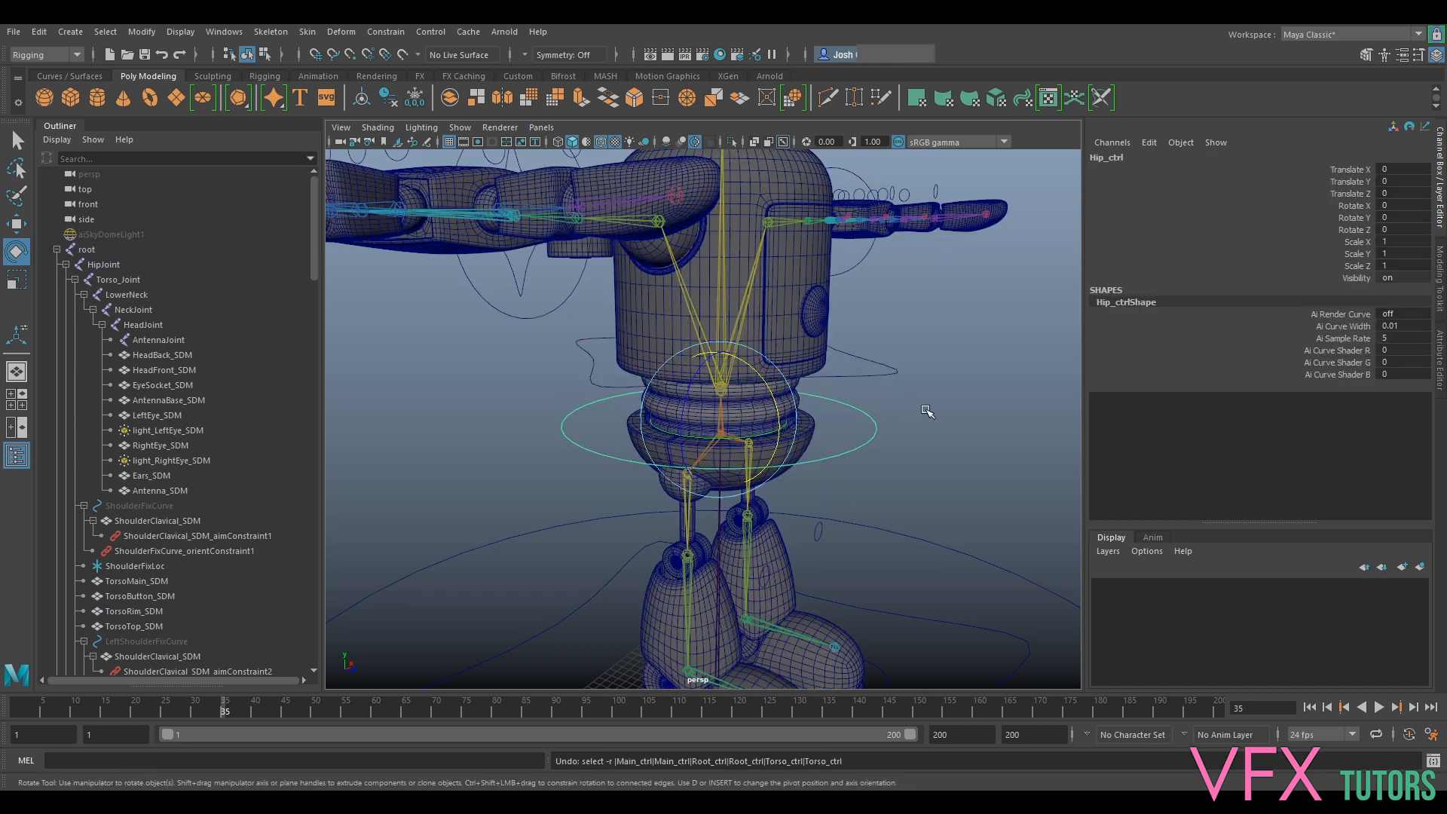
Try parent-constraining Hip_ctrl to HipJoint, rotate Hip_ctrl to test it, and undo the rotation and the constraint
alt+middle_drag(934, 422, 917, 374)
scroll(917, 375, up, 5)
scroll(954, 420, down, 2)
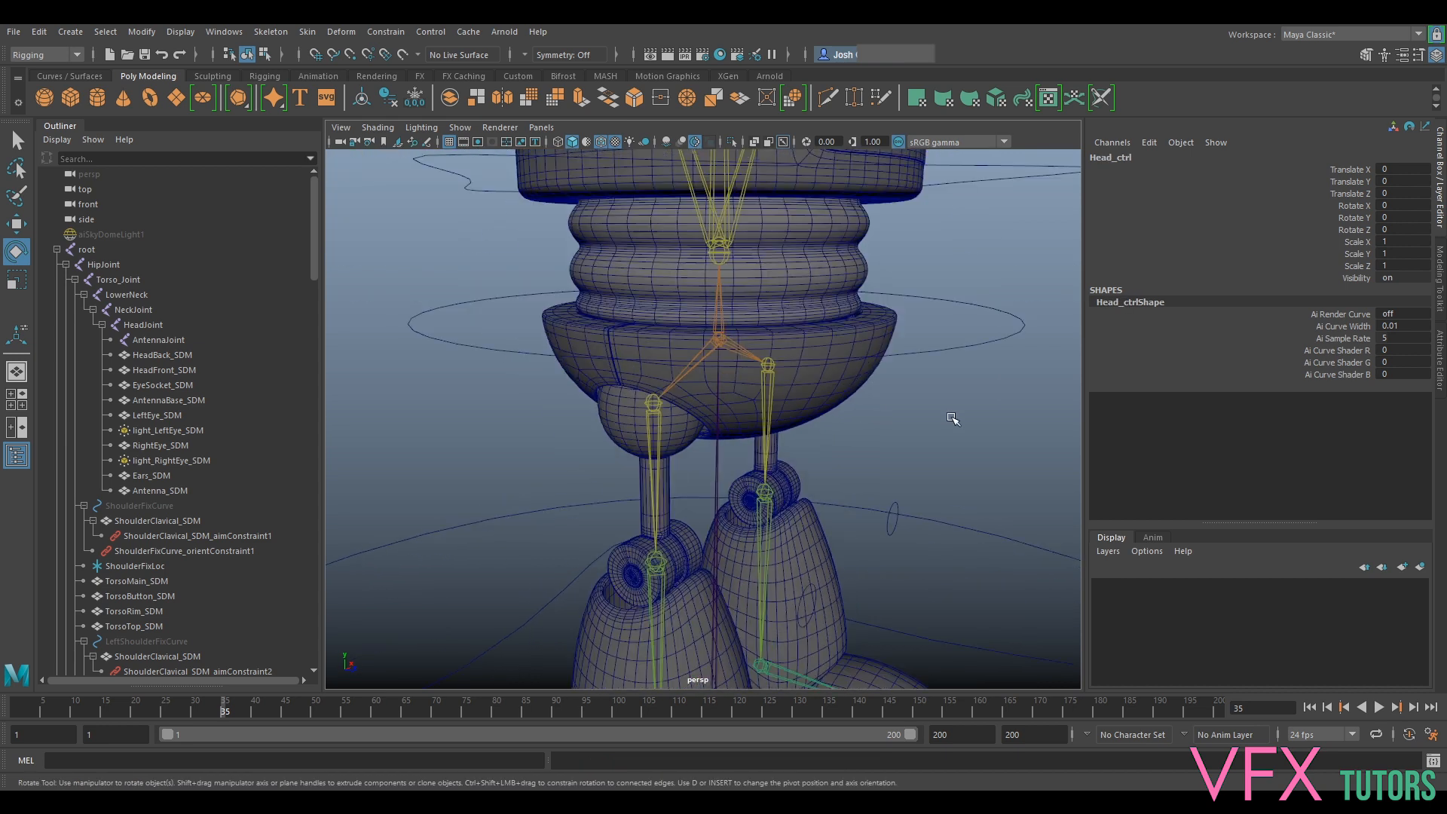
alt+drag(954, 420, 900, 397)
click(694, 332)
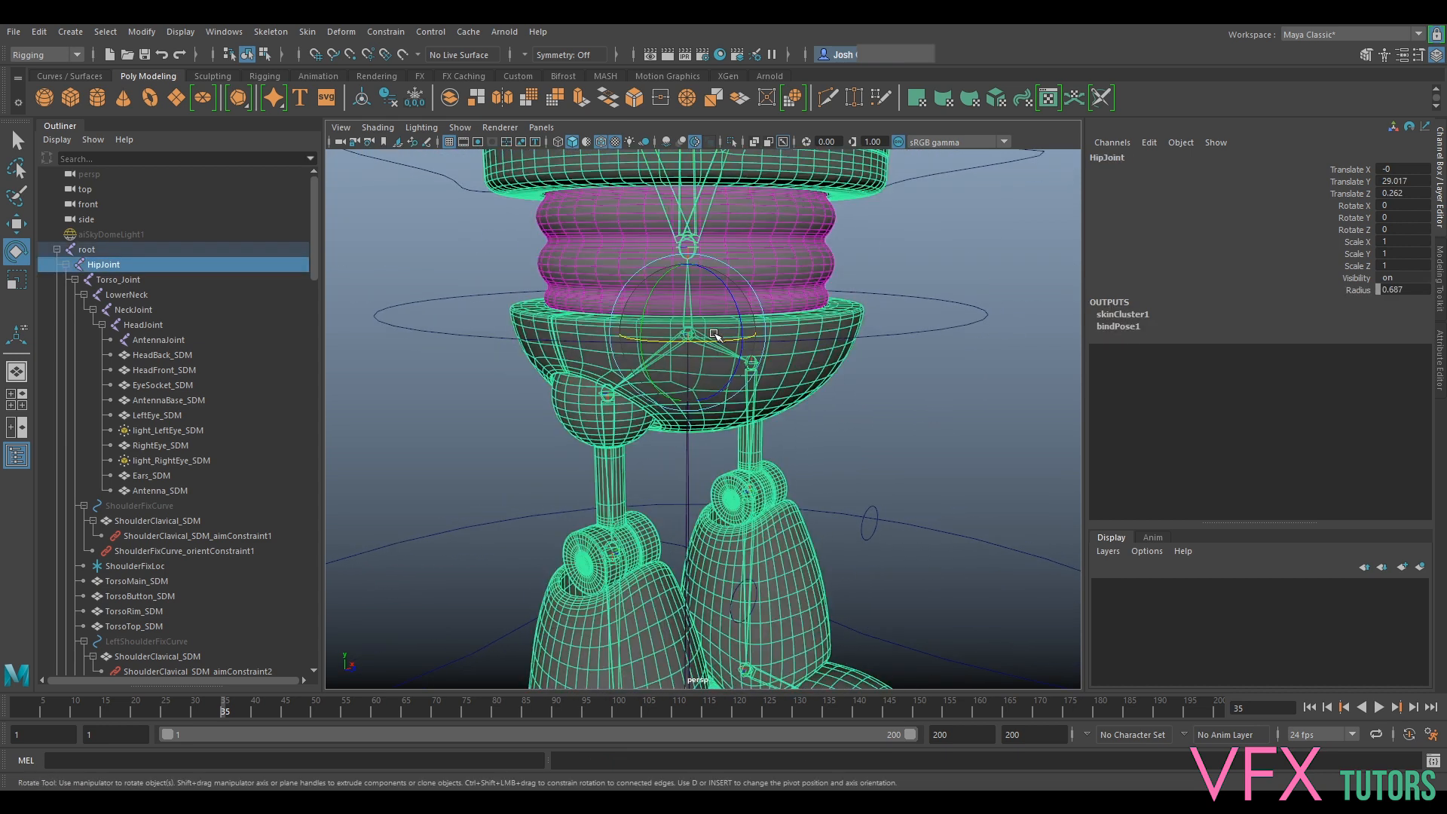
click(903, 328)
click(388, 32)
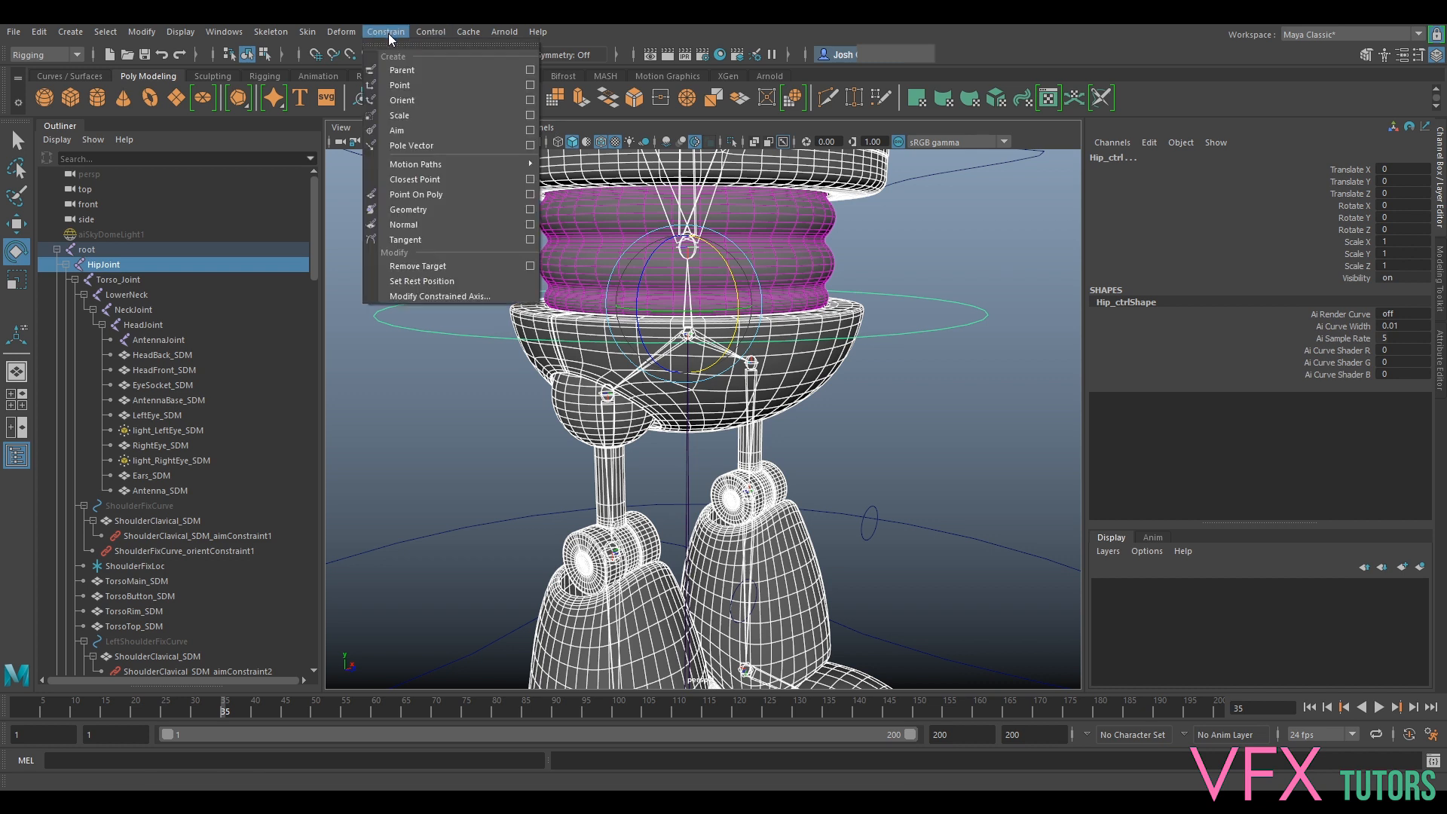
click(402, 70)
click(927, 314)
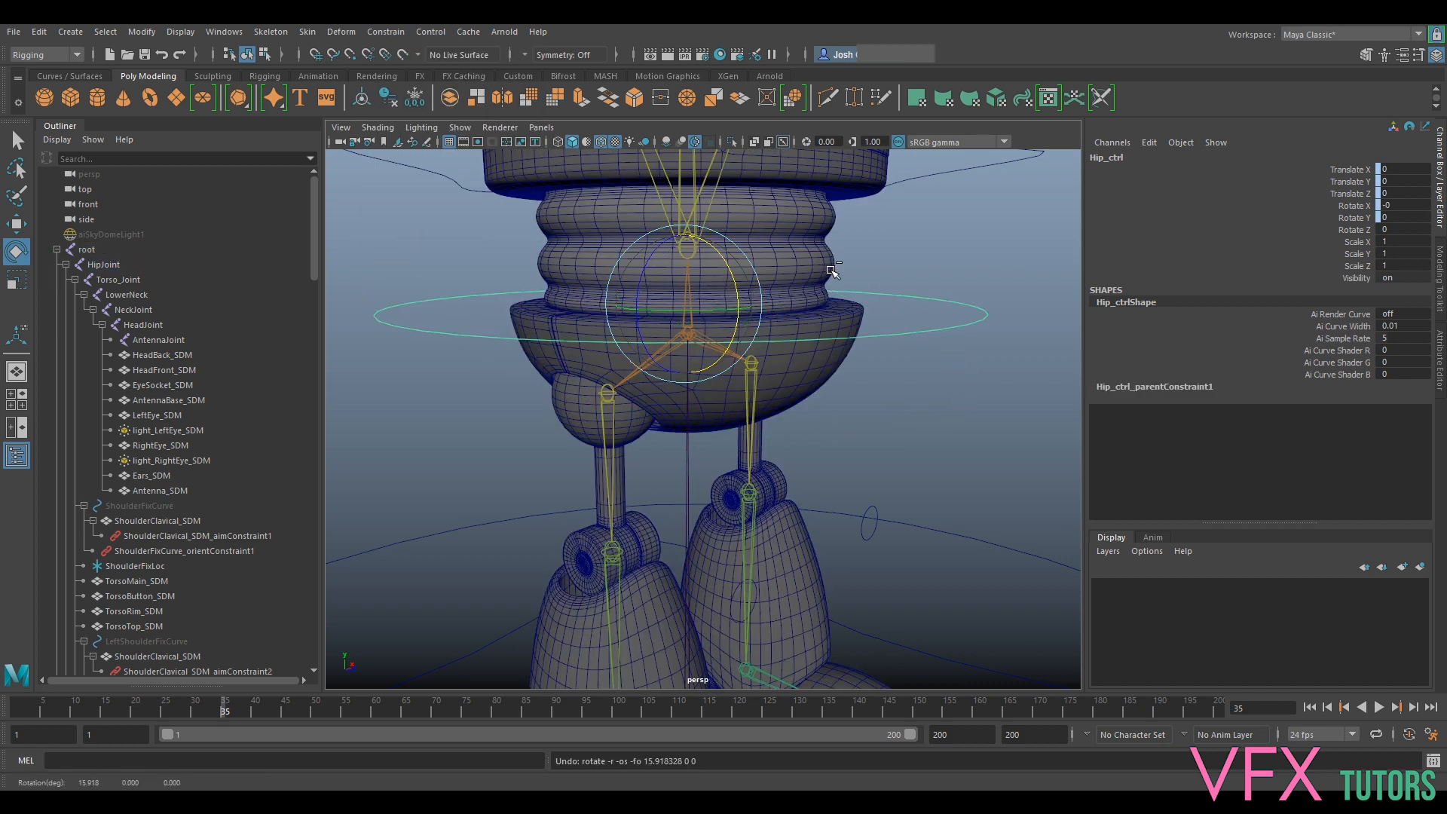
key(ctrl+z)
key(ctrl+z)
key(ctrl+z)
Select Hip_ctrl followed by HipJoint and parent-constrain the joint to the control
click(1009, 262)
drag(994, 280, 948, 335)
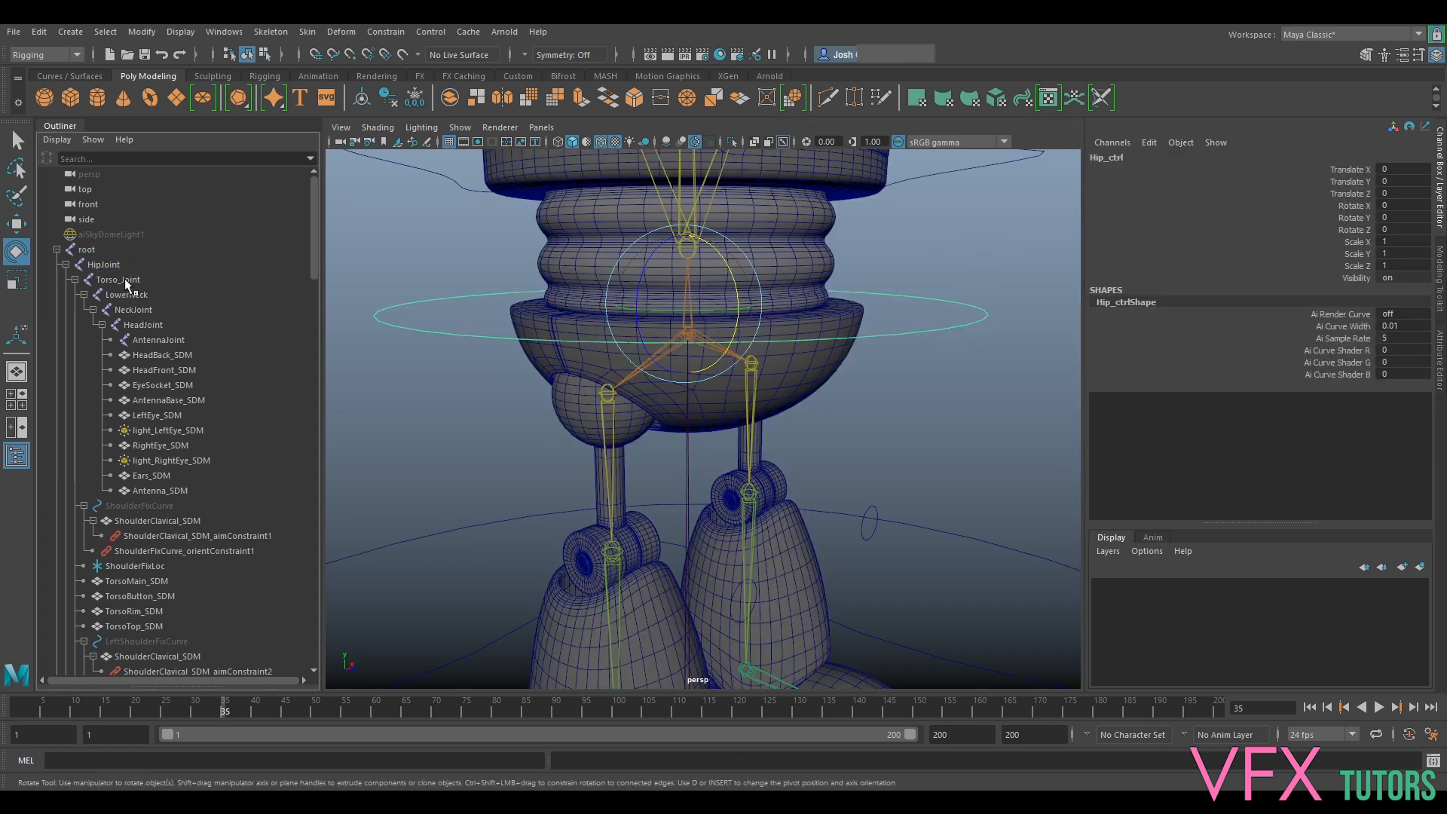
click(109, 266)
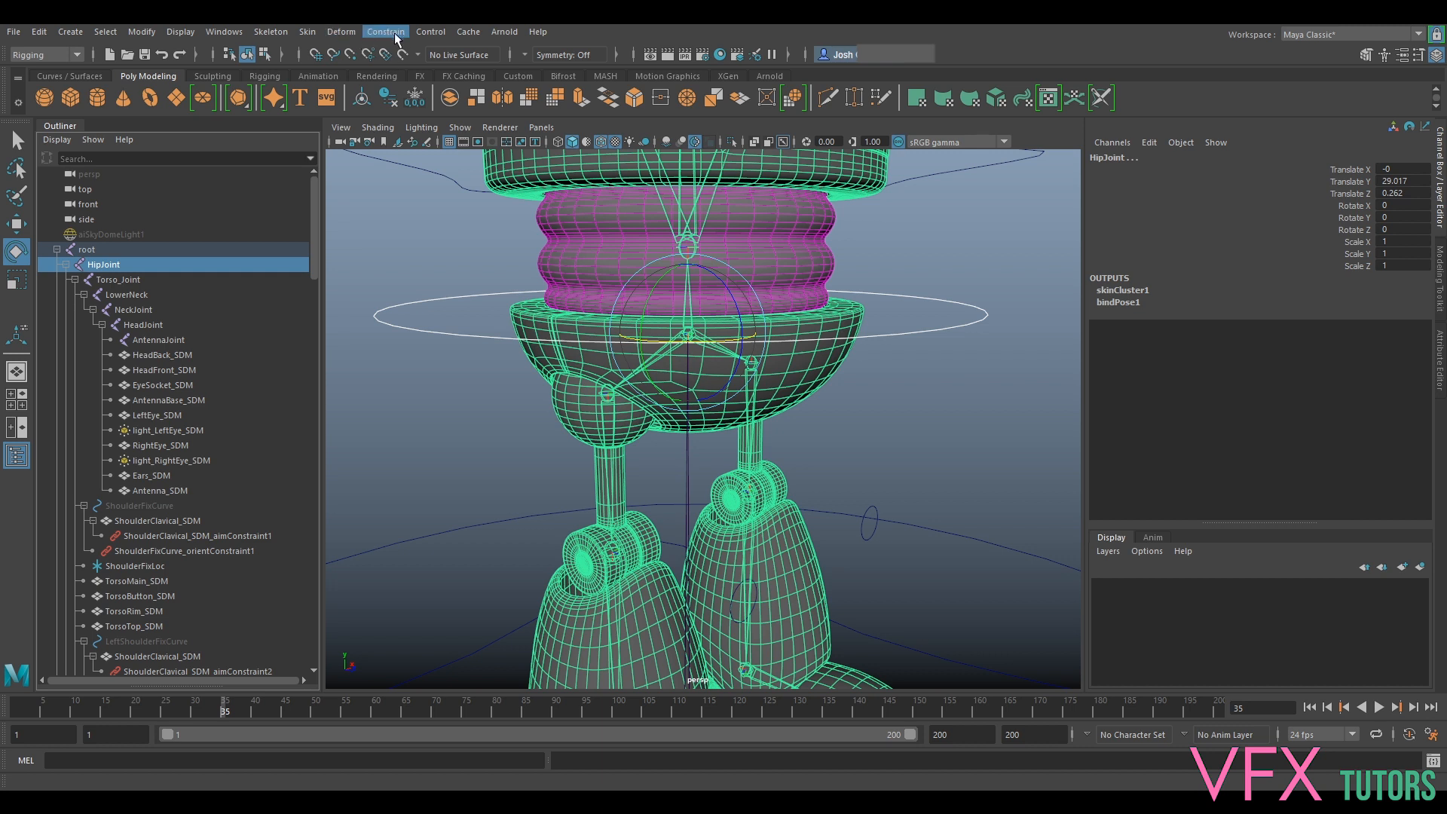
click(392, 30)
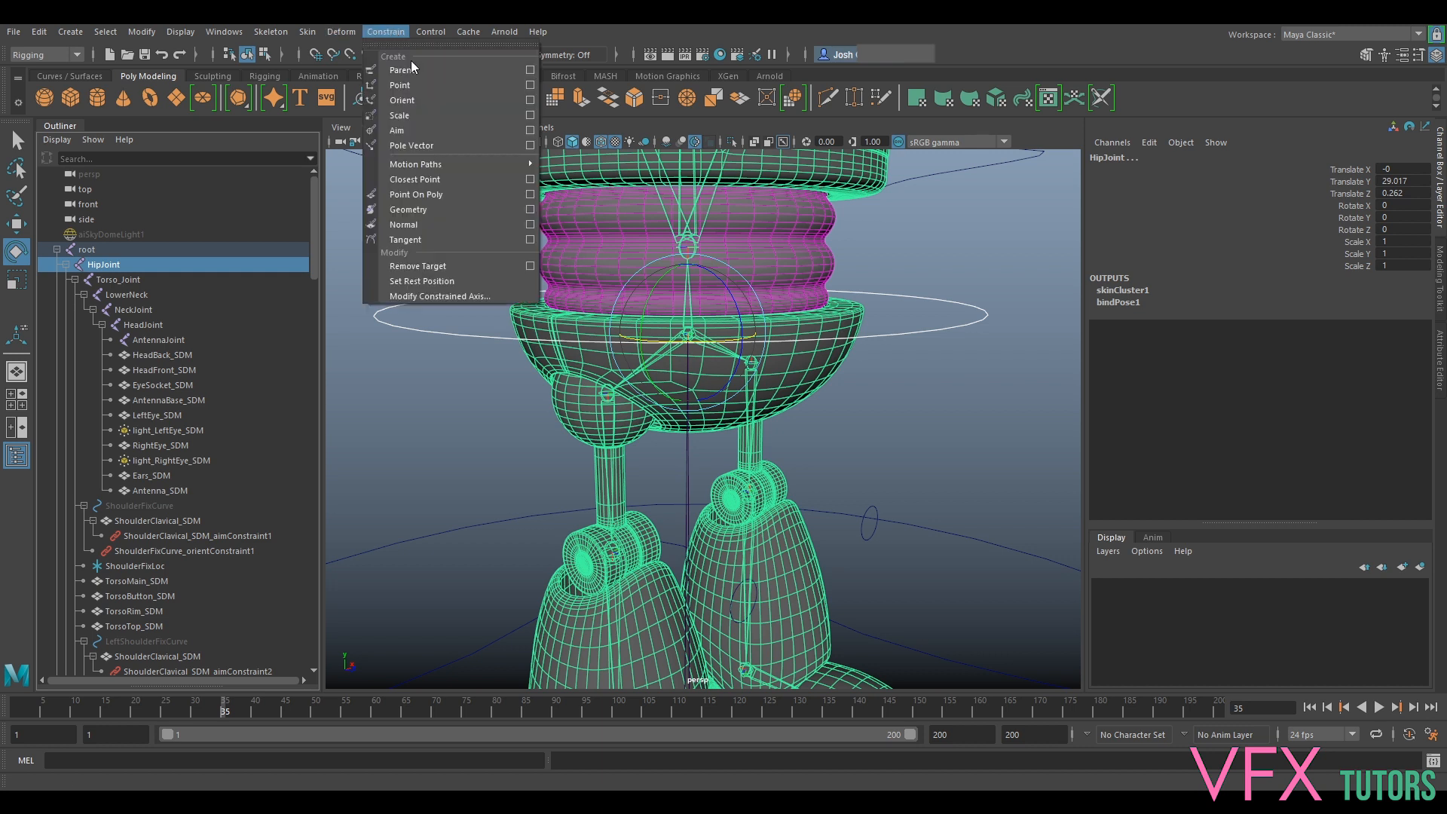
click(422, 70)
Test the hip parent constraint by rotating Hip_ctrl around several axes, undoing the test rotations
alt+middle_drag(1052, 217, 1002, 310)
drag(959, 368, 892, 431)
mouse_move(659, 389)
mouse_down()
mouse_move(688, 400)
mouse_move(663, 400)
mouse_move(686, 388)
mouse_up()
scroll(688, 390, down, 7)
alt+drag(784, 494, 697, 461)
drag(599, 359, 612, 355)
key(ctrl+z)
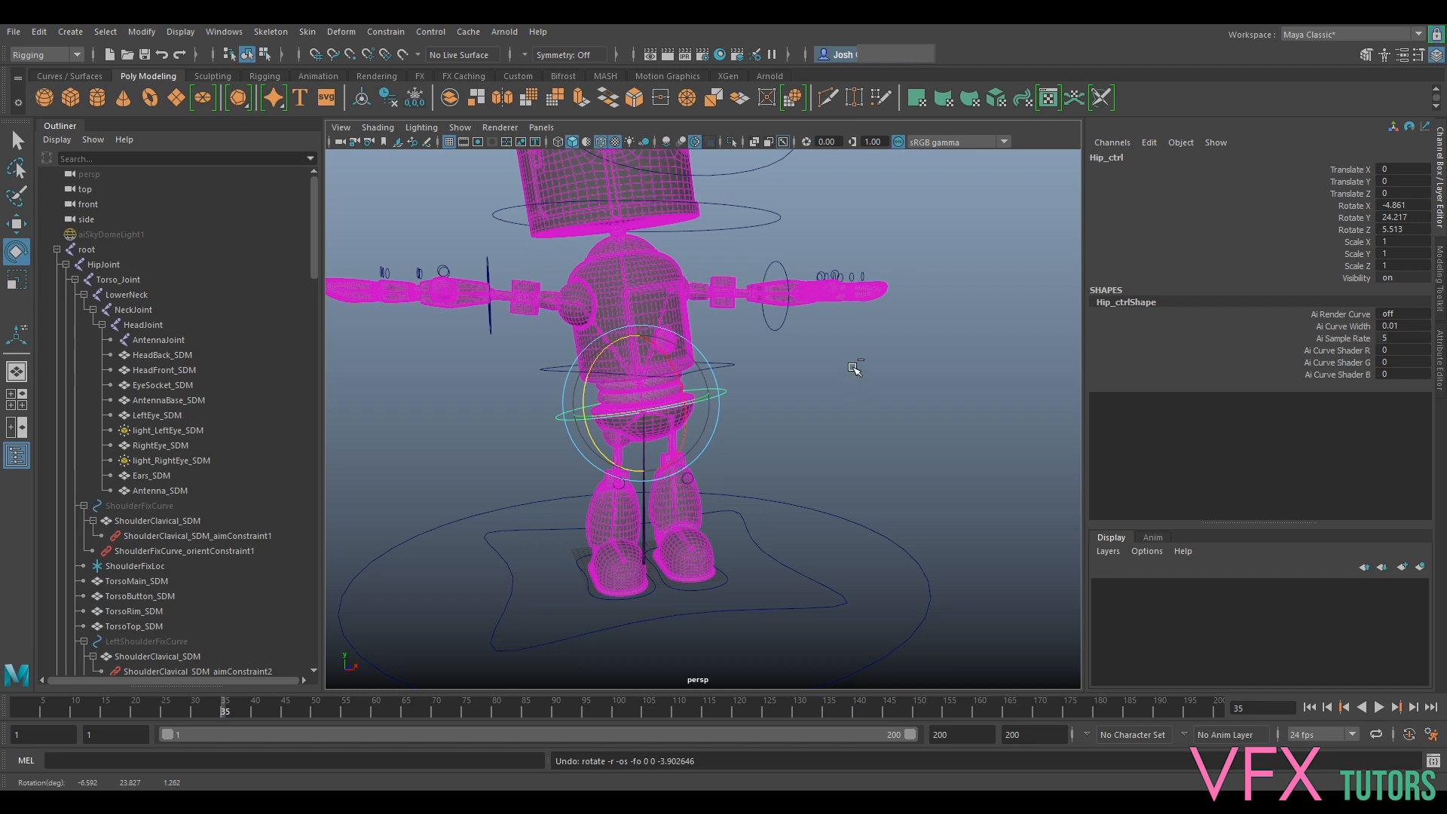
key(ctrl+z)
key(ctrl+z)
mouse_move(855, 371)
alt+mouse_down()
mouse_move(806, 369)
mouse_move(830, 372)
alt+mouse_up()
scroll(808, 372, up, 3)
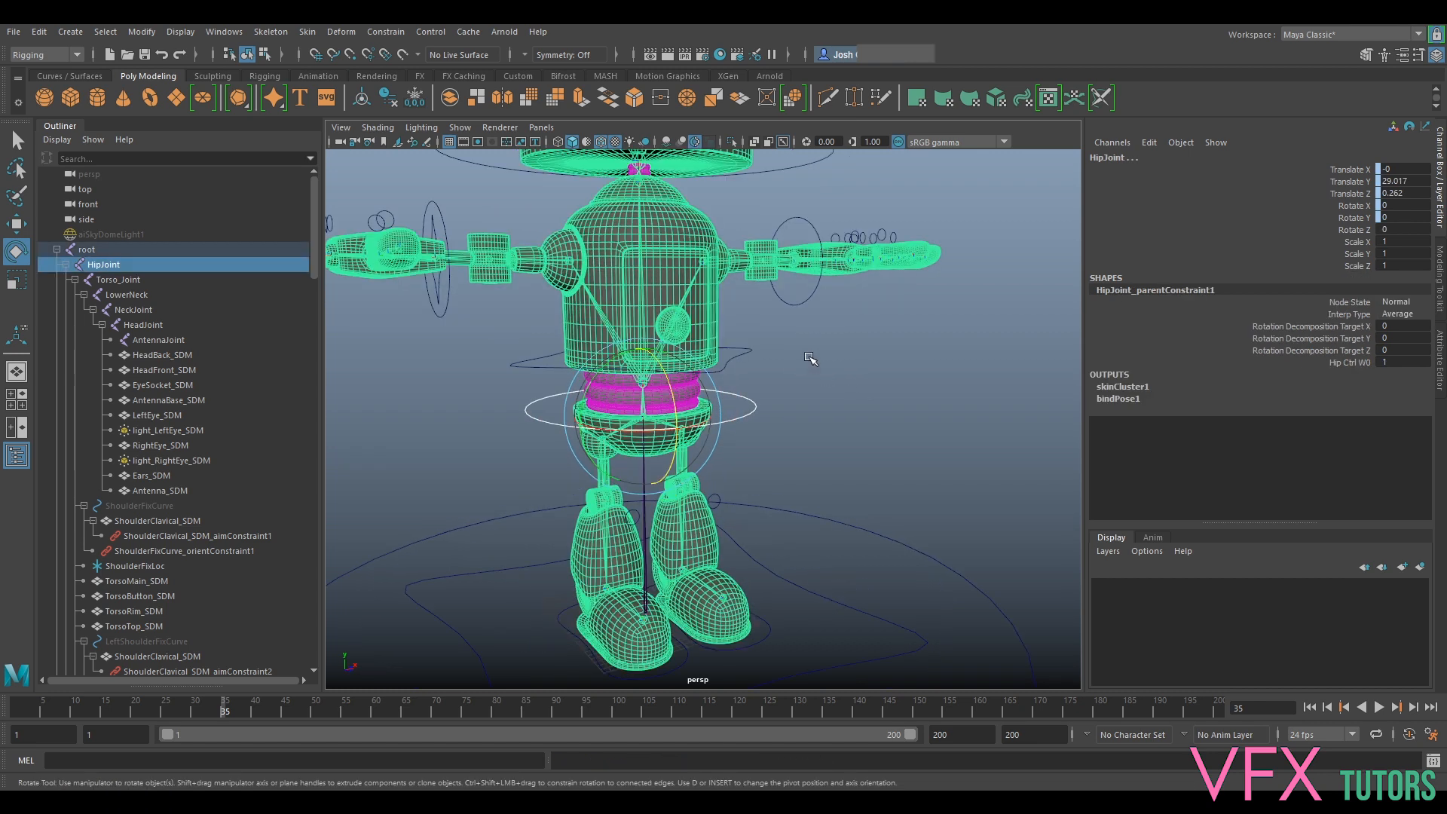
Select Torso_ctrl and Torso_Joint and apply a parent constraint driving the joint from the control
click(810, 359)
click(740, 361)
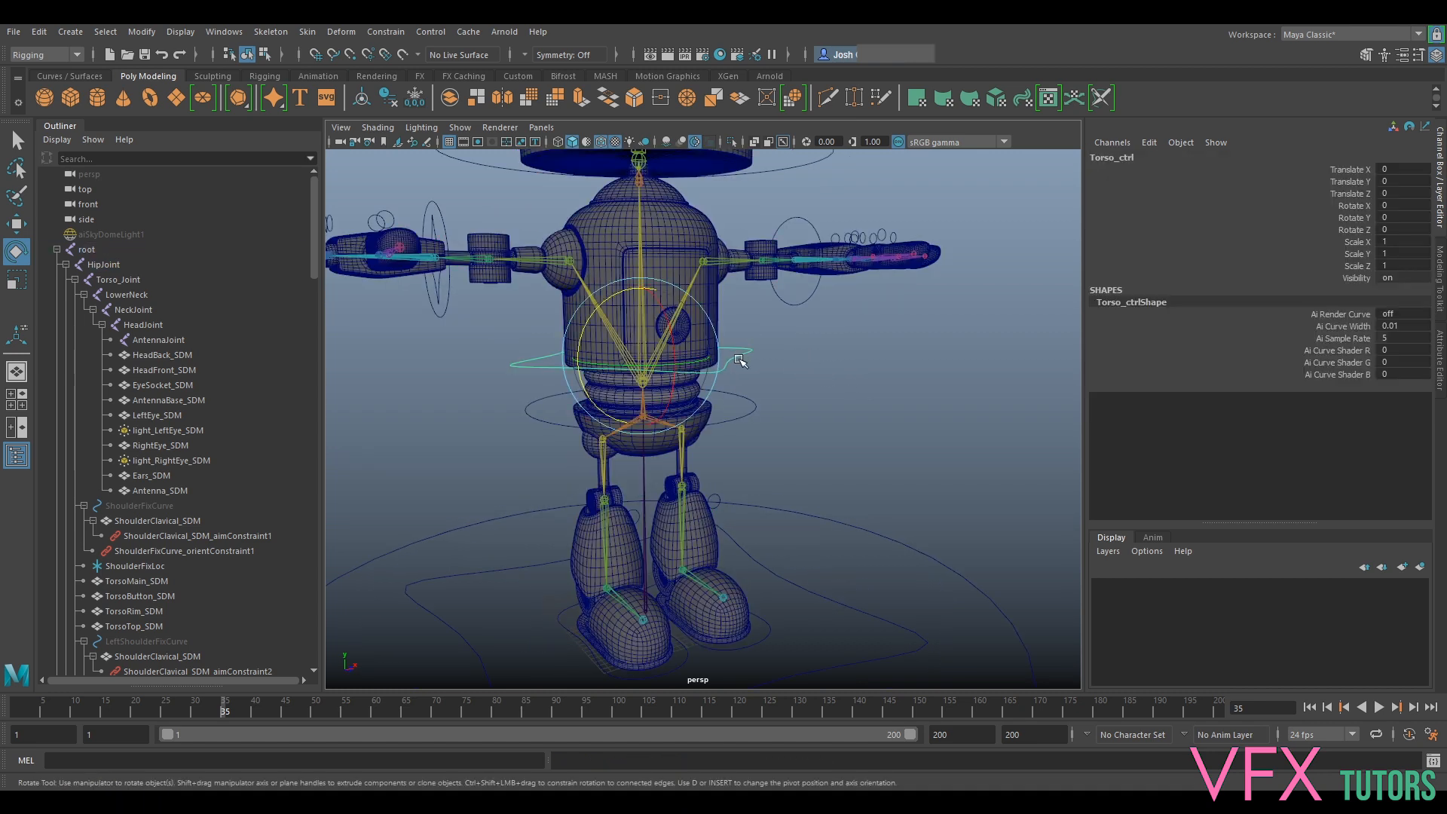
click(120, 280)
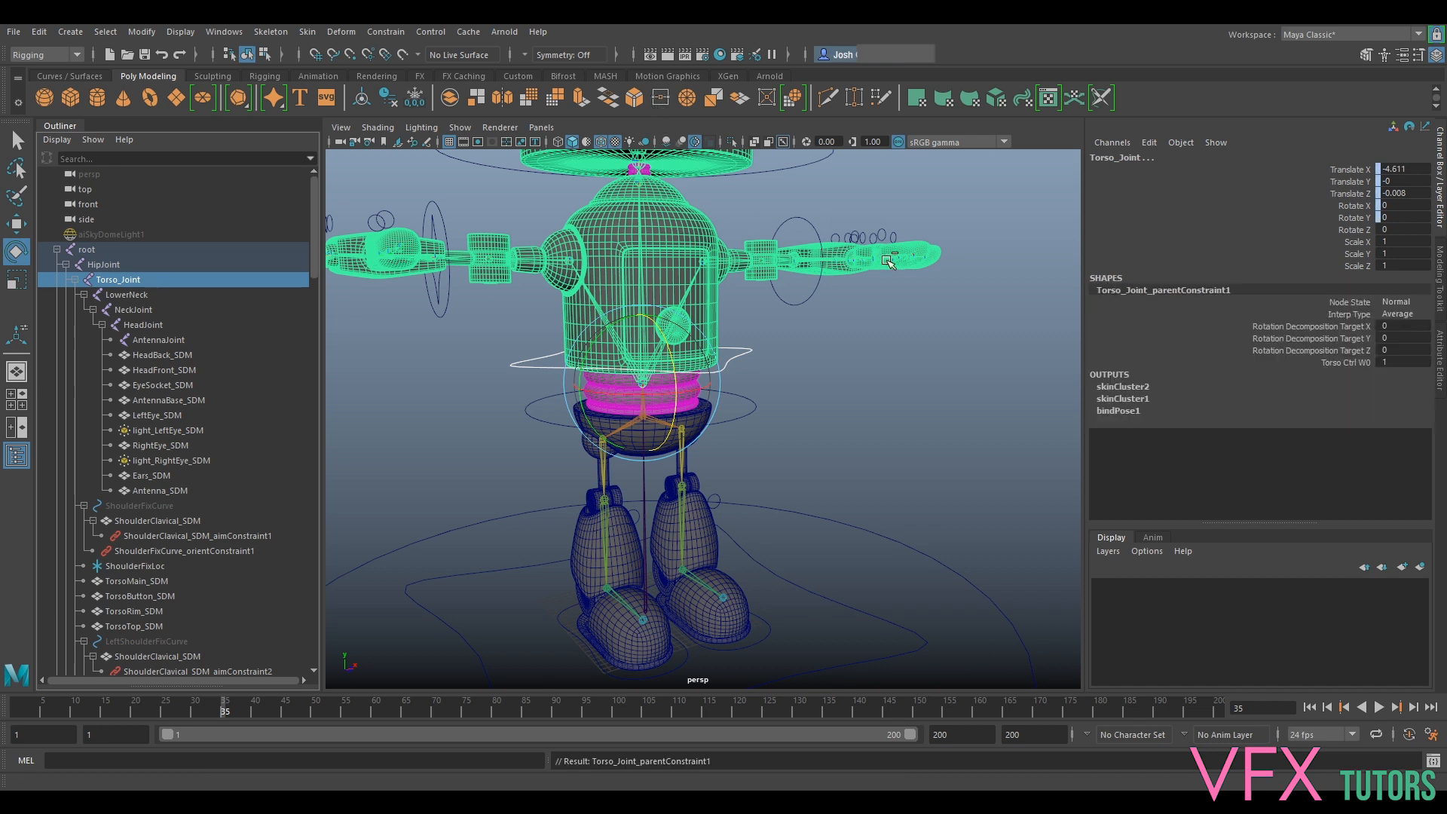
Test the torso parent constraint by rotating Torso_ctrl around X, and undo the rotation
click(859, 364)
click(726, 353)
mouse_move(673, 337)
mouse_down()
mouse_move(663, 317)
mouse_move(675, 322)
mouse_up()
key(ctrl+z)
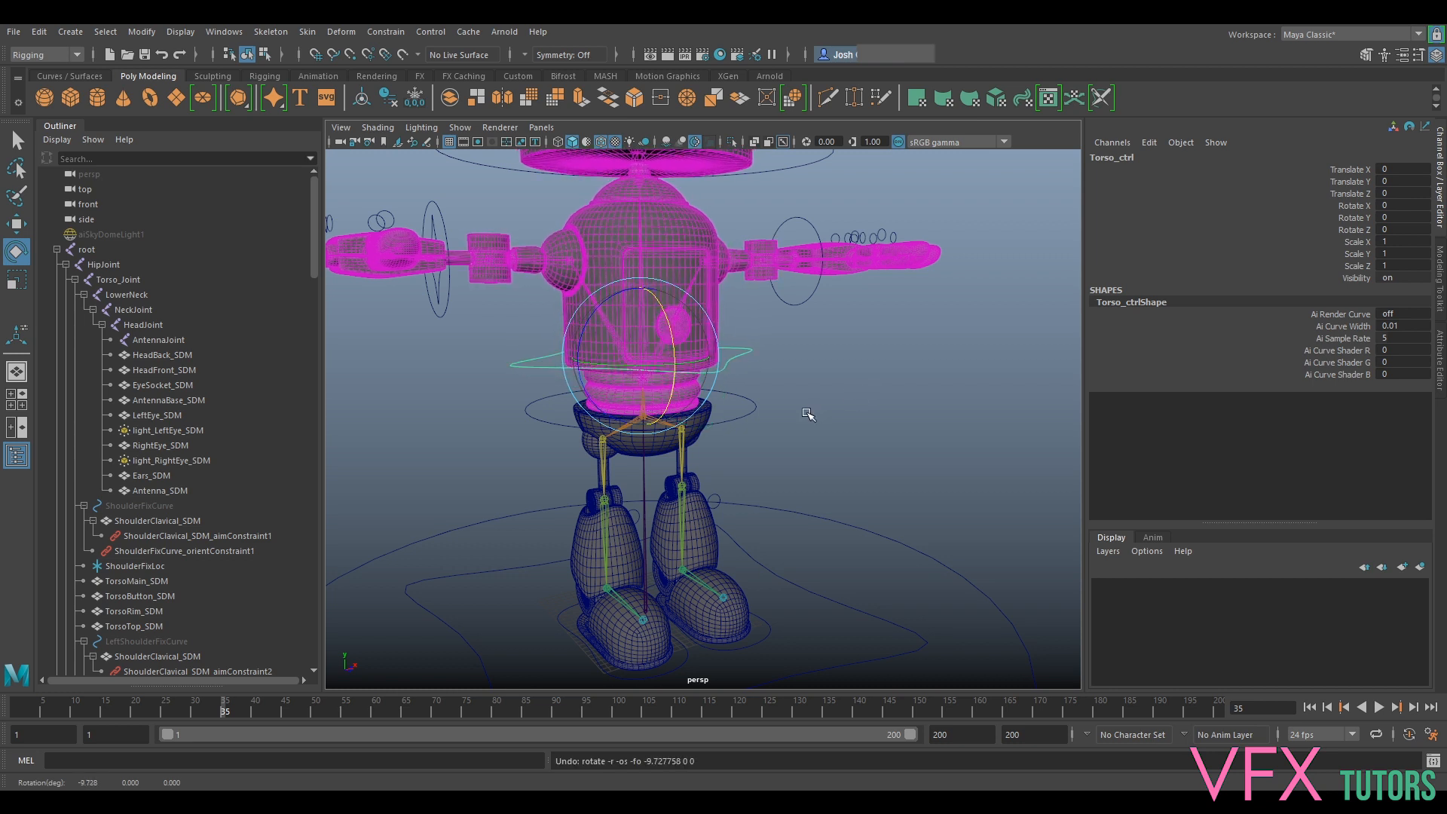
Test the existing parent constraints by rotating Hip_ctrl around X, and undo back to before the hip and torso constraints were applied
click(746, 421)
drag(687, 392, 701, 398)
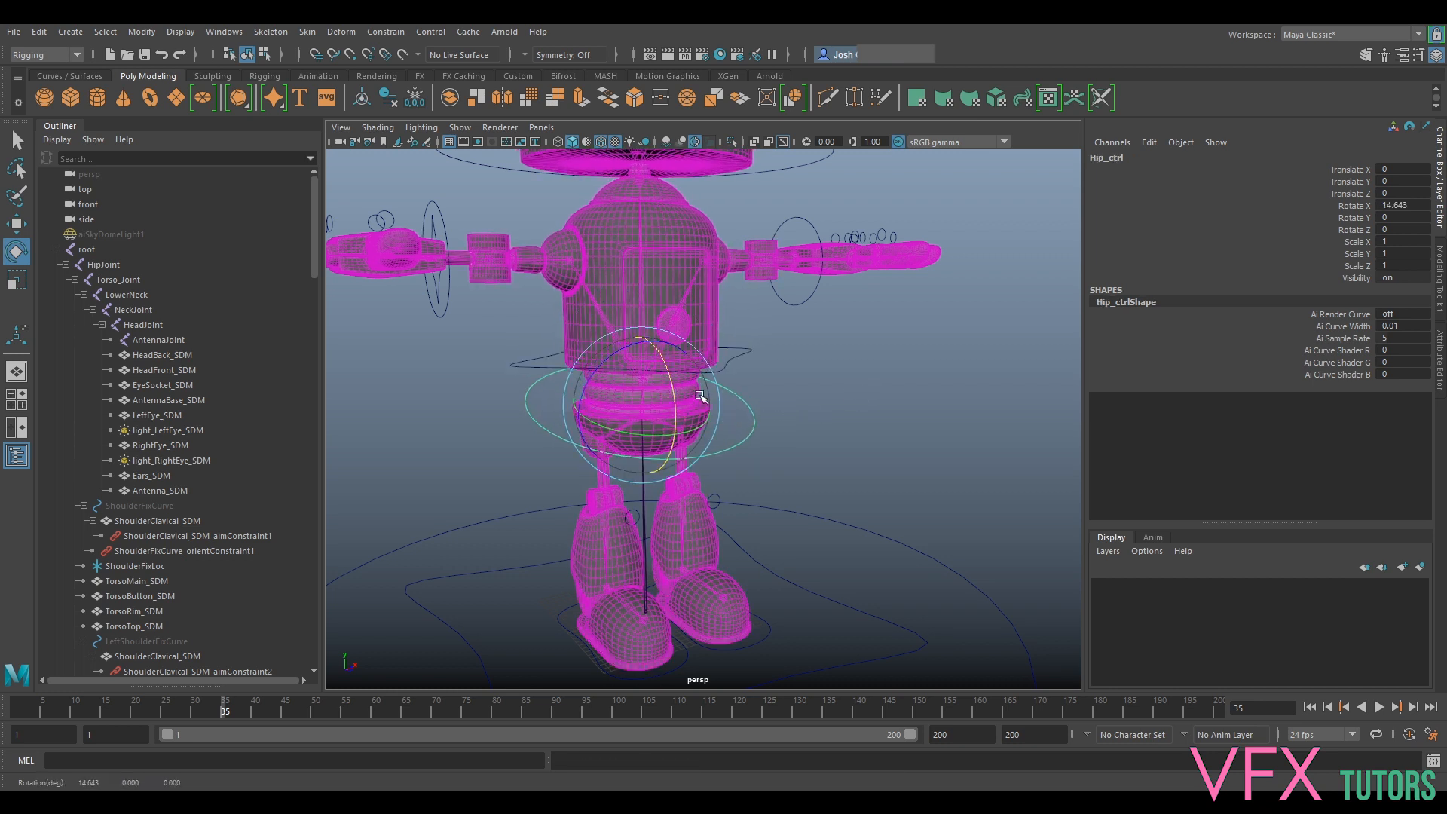
key(ctrl+z)
key(ctrl+z)
key(ctrl+z)
key(ctrl+z)
key(ctrl+z)
key(ctrl+z)
Select Hip_ctrl followed by HipJoint and orient-constrain the joint to the control
click(754, 412)
key(f)
click(115, 263)
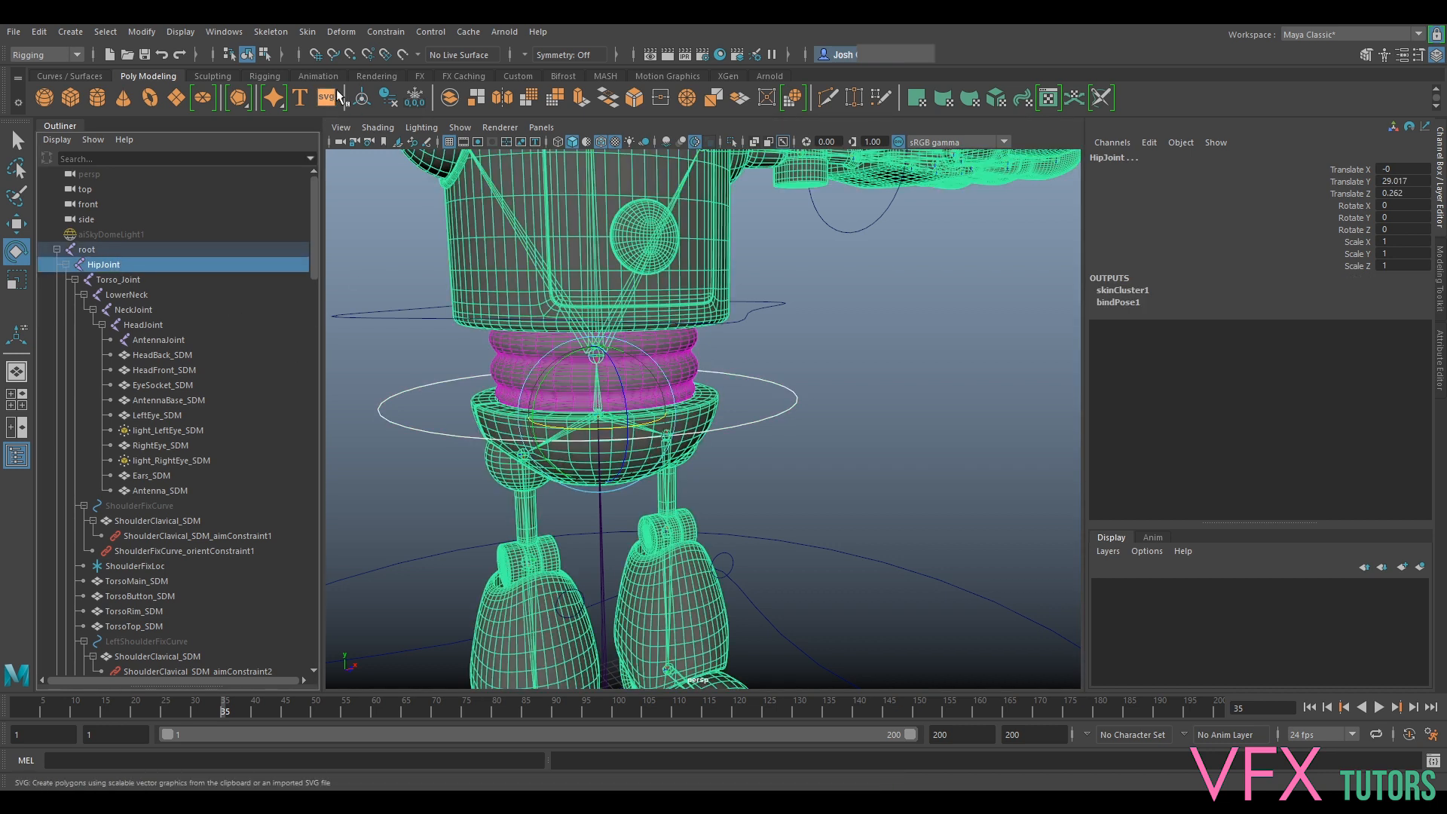
click(386, 32)
click(407, 99)
Test the hip orient constraint by rotating Hip_ctrl around X, and undo the rotation
click(784, 361)
click(797, 401)
drag(620, 355, 620, 382)
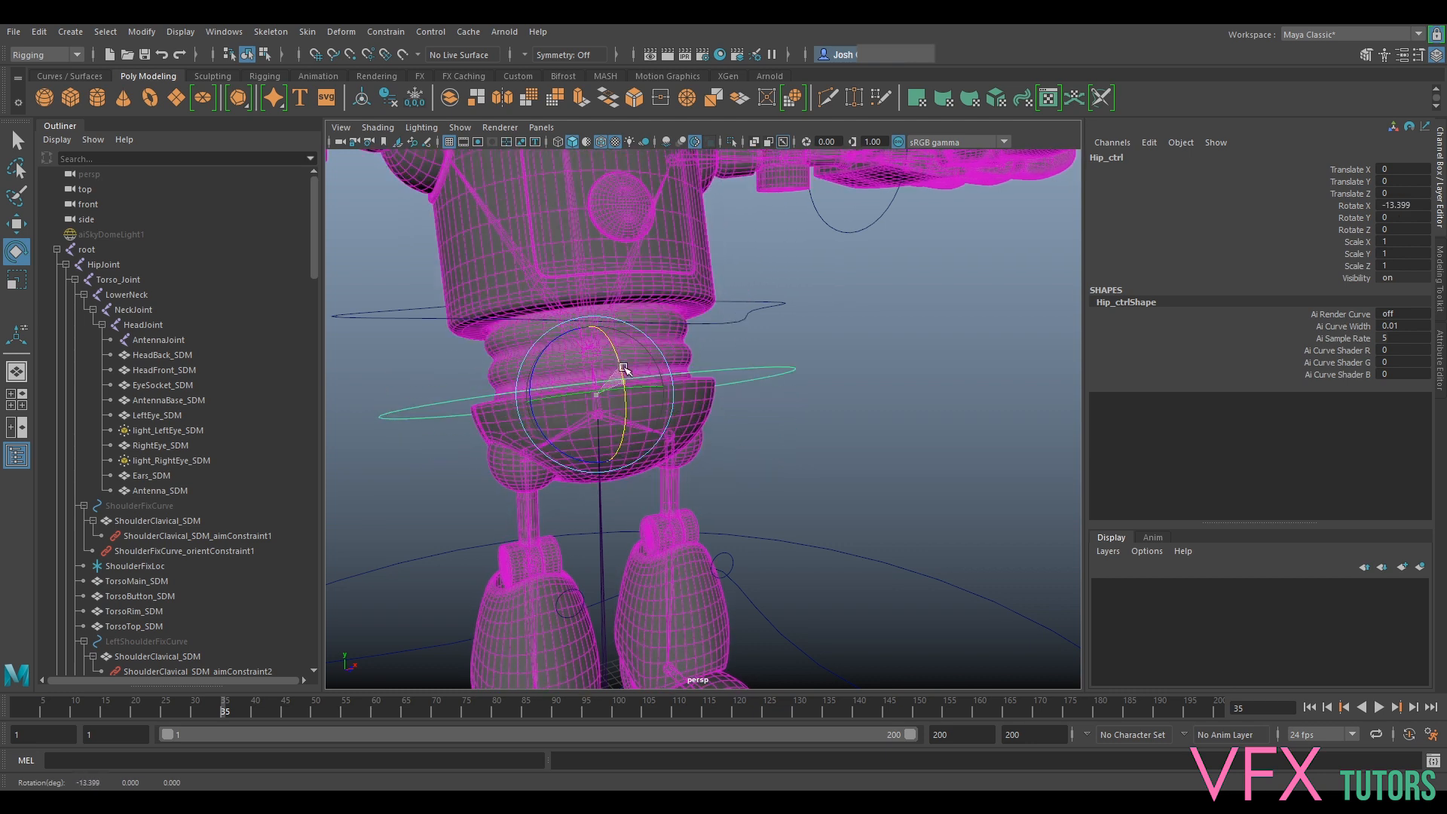
key(ctrl+z)
Enable Maintain Offset in the point constraint options and try applying the constraint with only Torso_ctrl selected
click(776, 311)
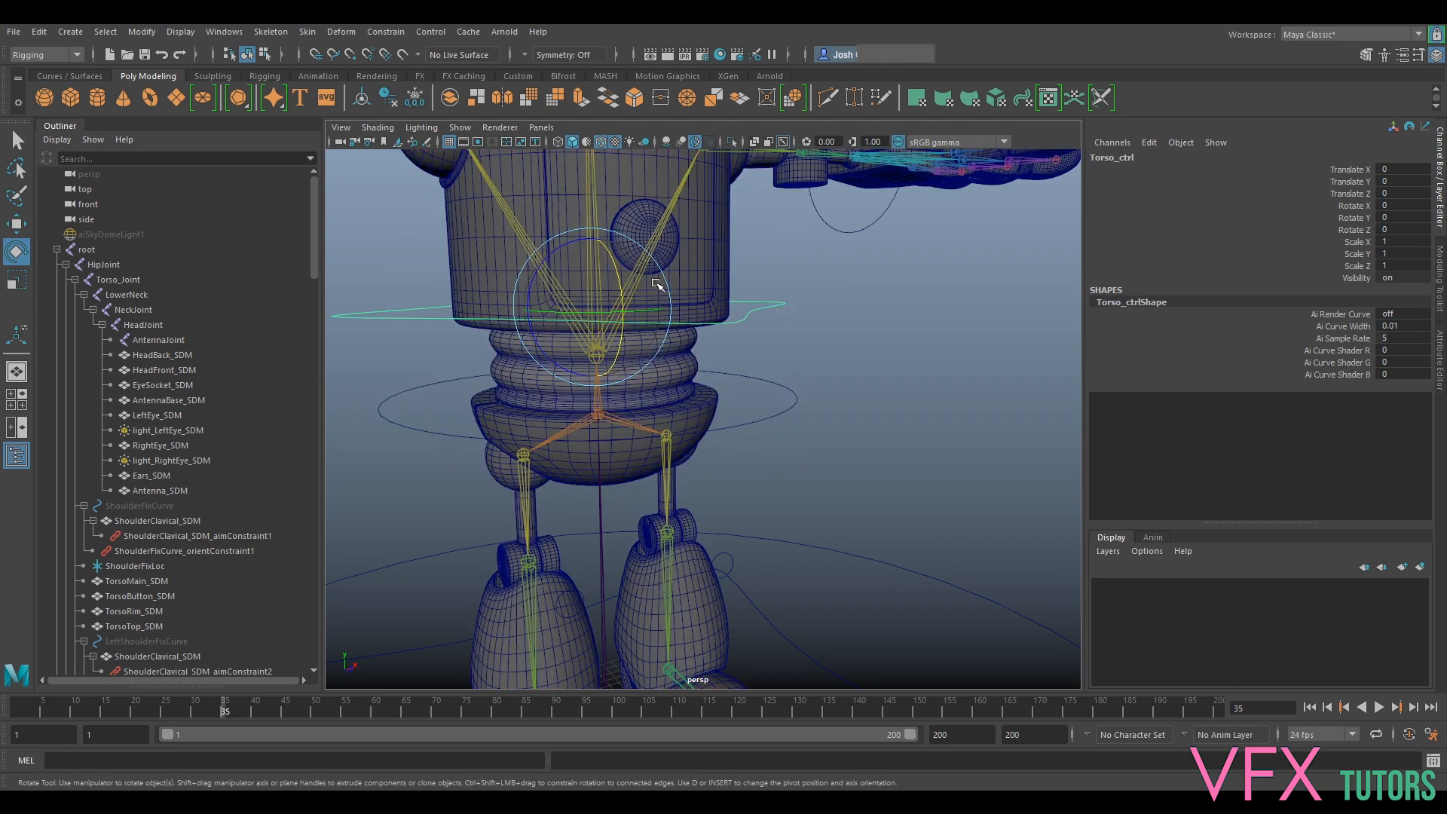
scroll(659, 285, down, 5)
alt+drag(659, 285, 714, 326)
scroll(716, 328, up, 3)
scroll(713, 319, down, 3)
scroll(712, 320, up, 3)
click(385, 32)
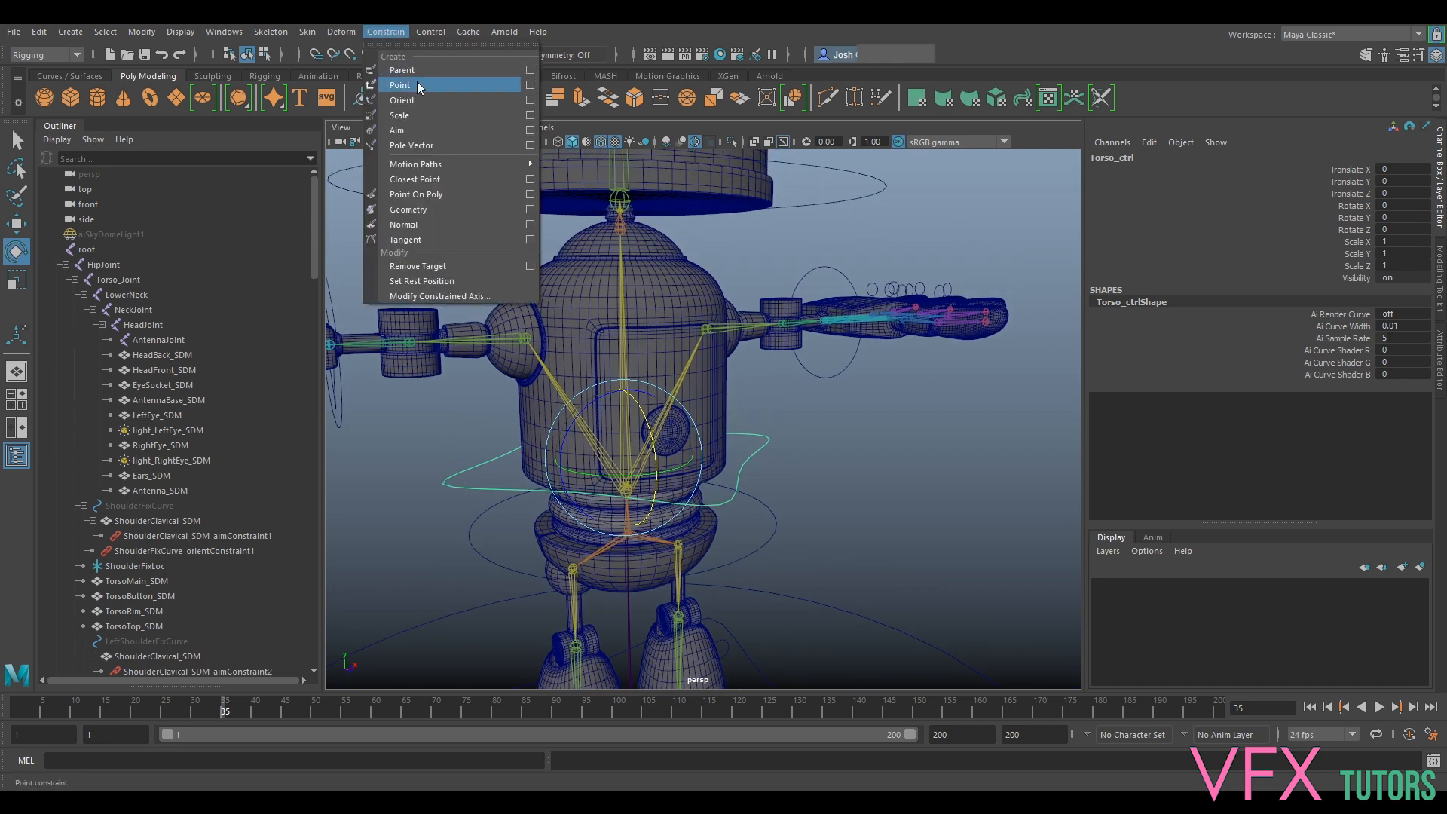
click(530, 84)
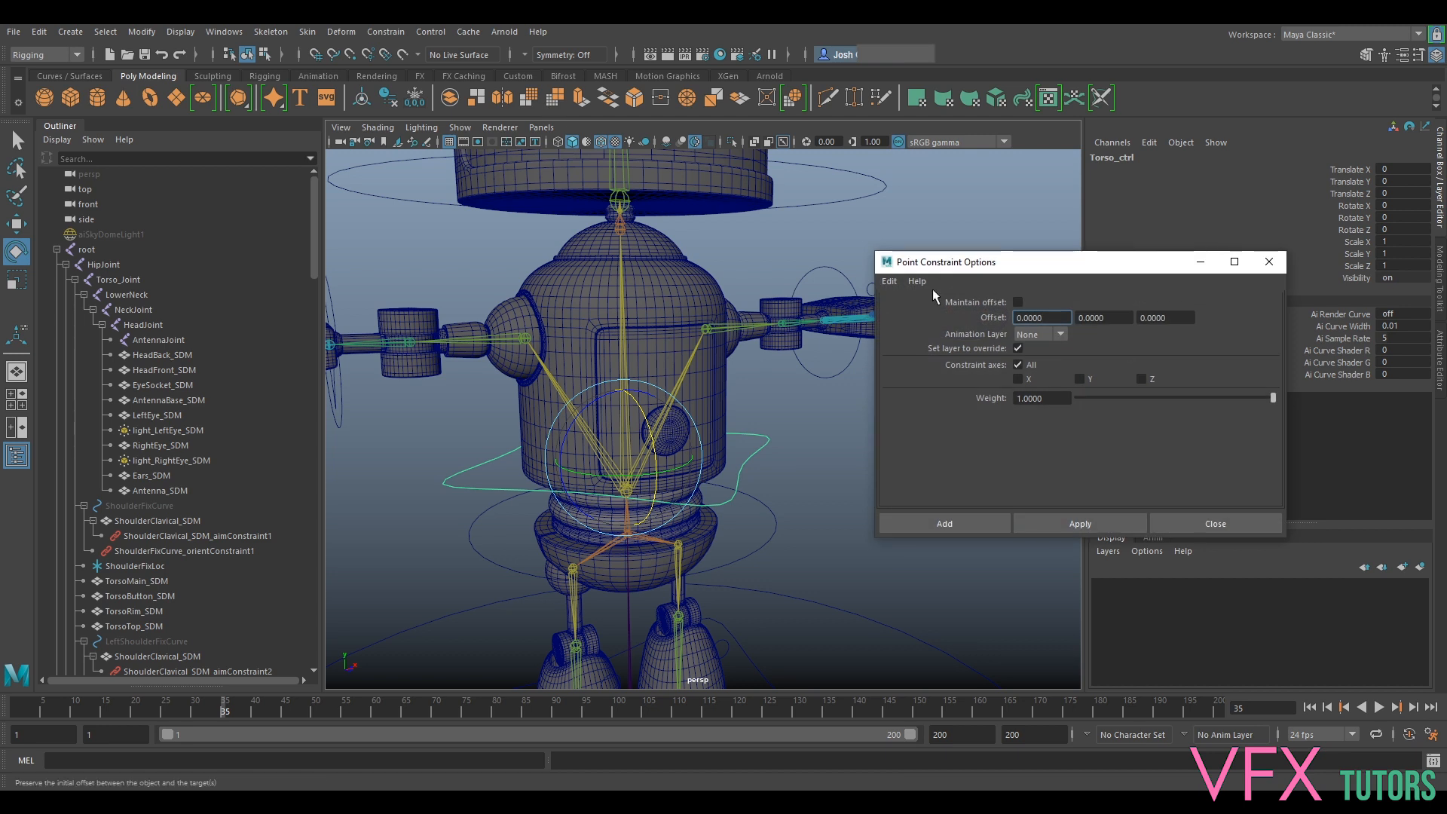
click(1019, 303)
click(1092, 529)
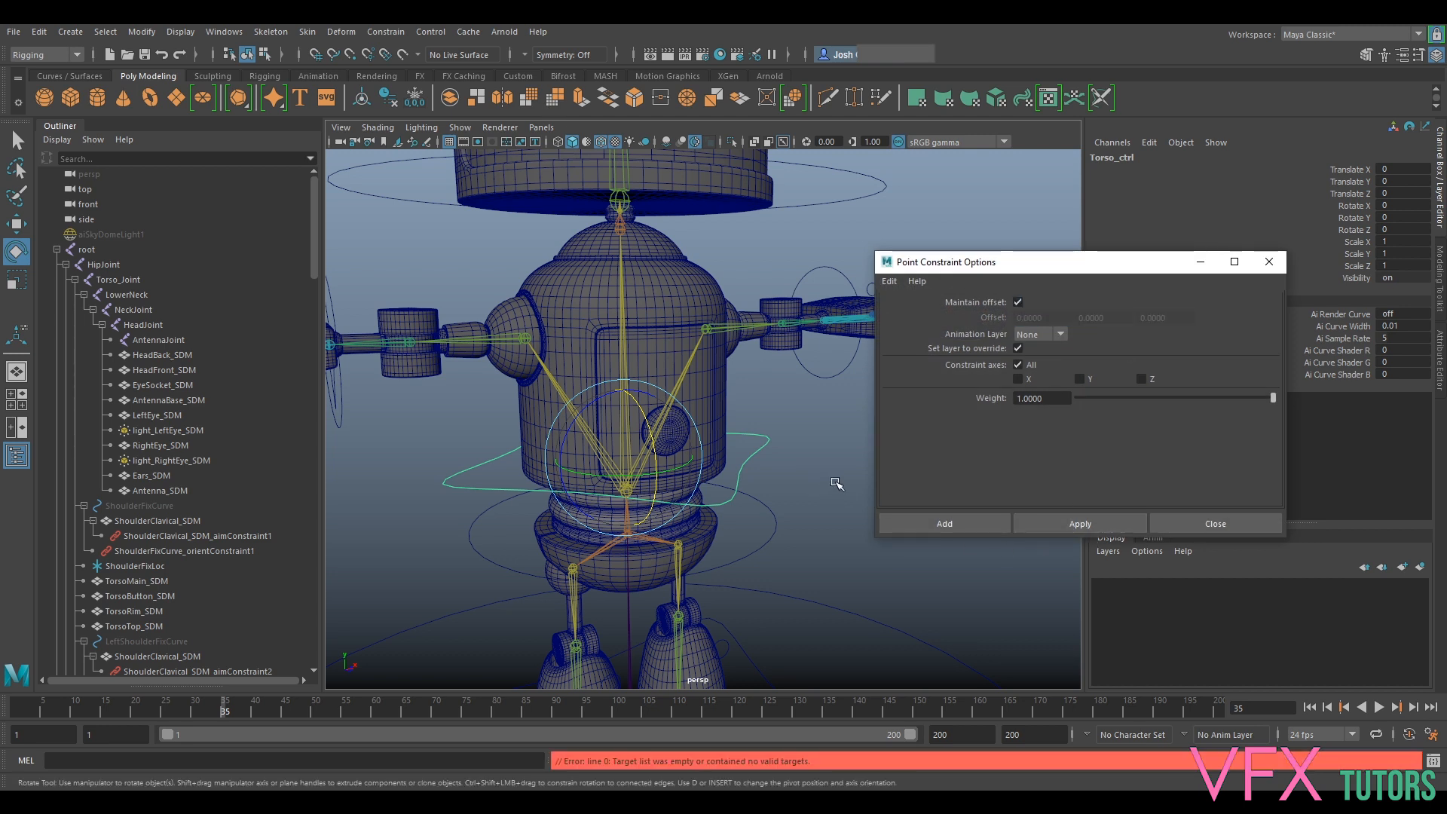
Select Torso_ctrl followed by Torso_Joint and point-constrain the joint to the control with Maintain Offset enabled
click(767, 423)
click(757, 452)
ctrl+click(118, 280)
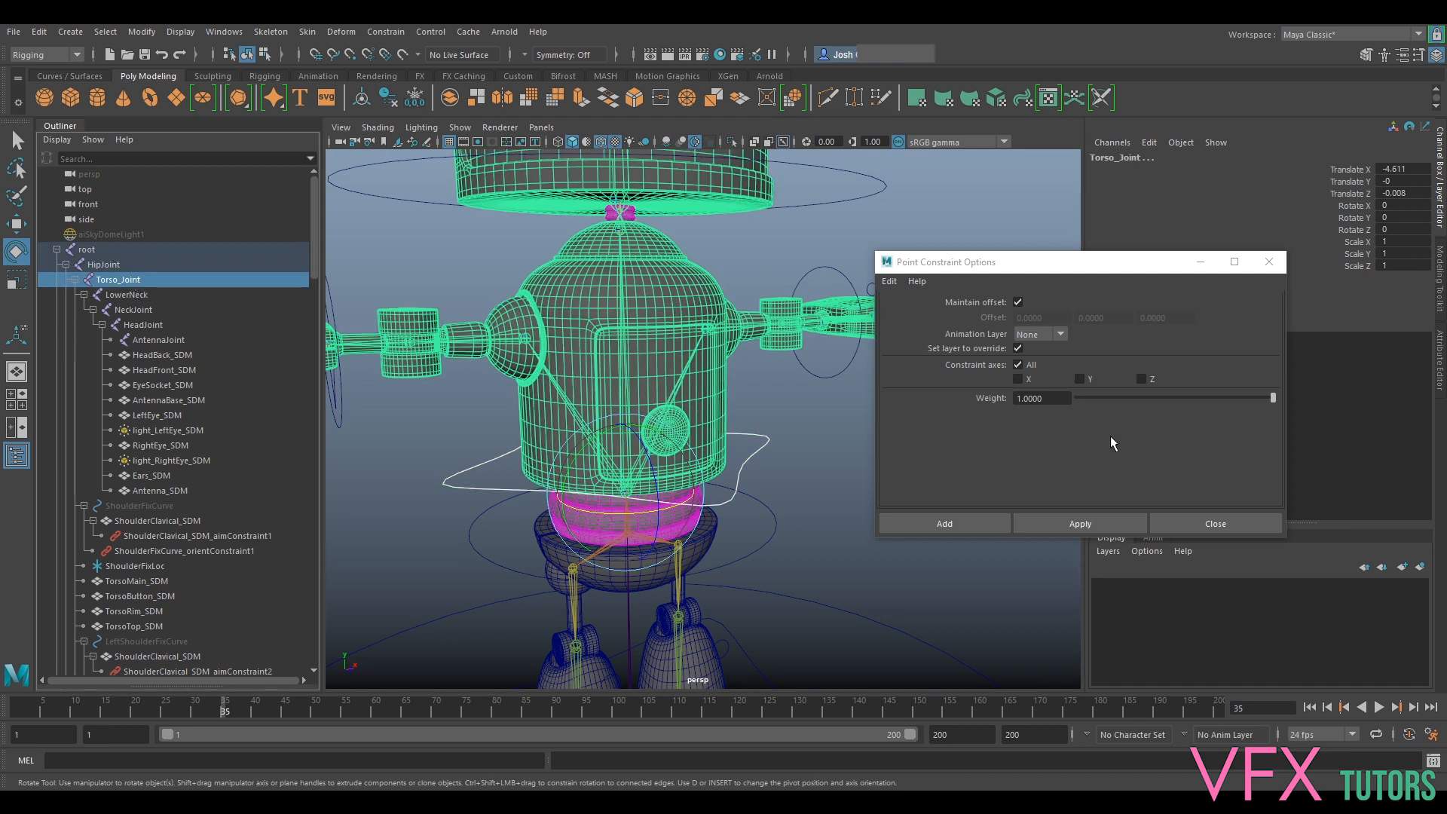
click(1063, 519)
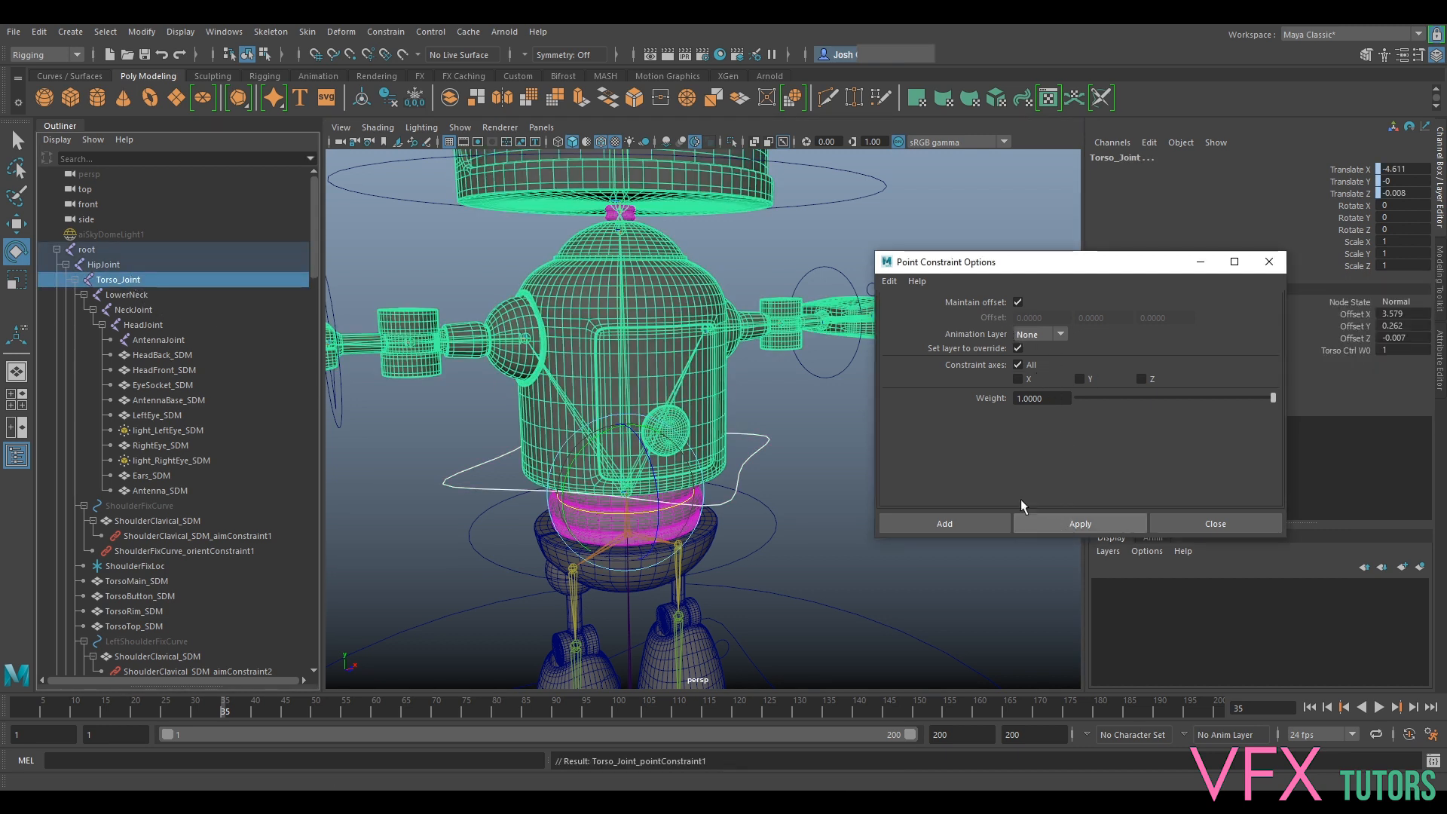
Try orient-constraining Torso_Joint to Torso_ctrl, test it by rotating Hip_ctrl around X, and undo the rotation and the orient constraint
click(383, 32)
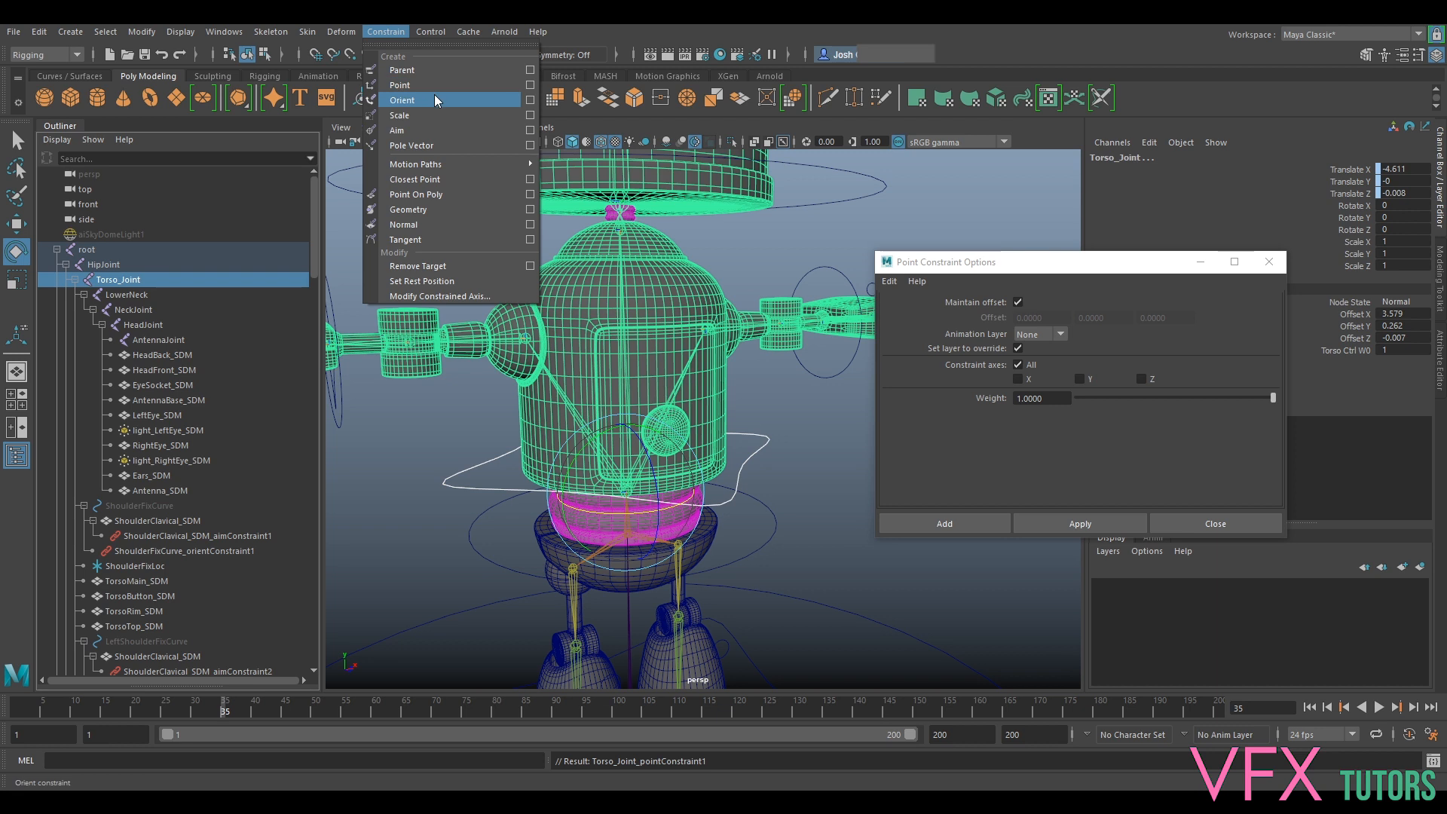
click(434, 98)
click(823, 446)
click(758, 522)
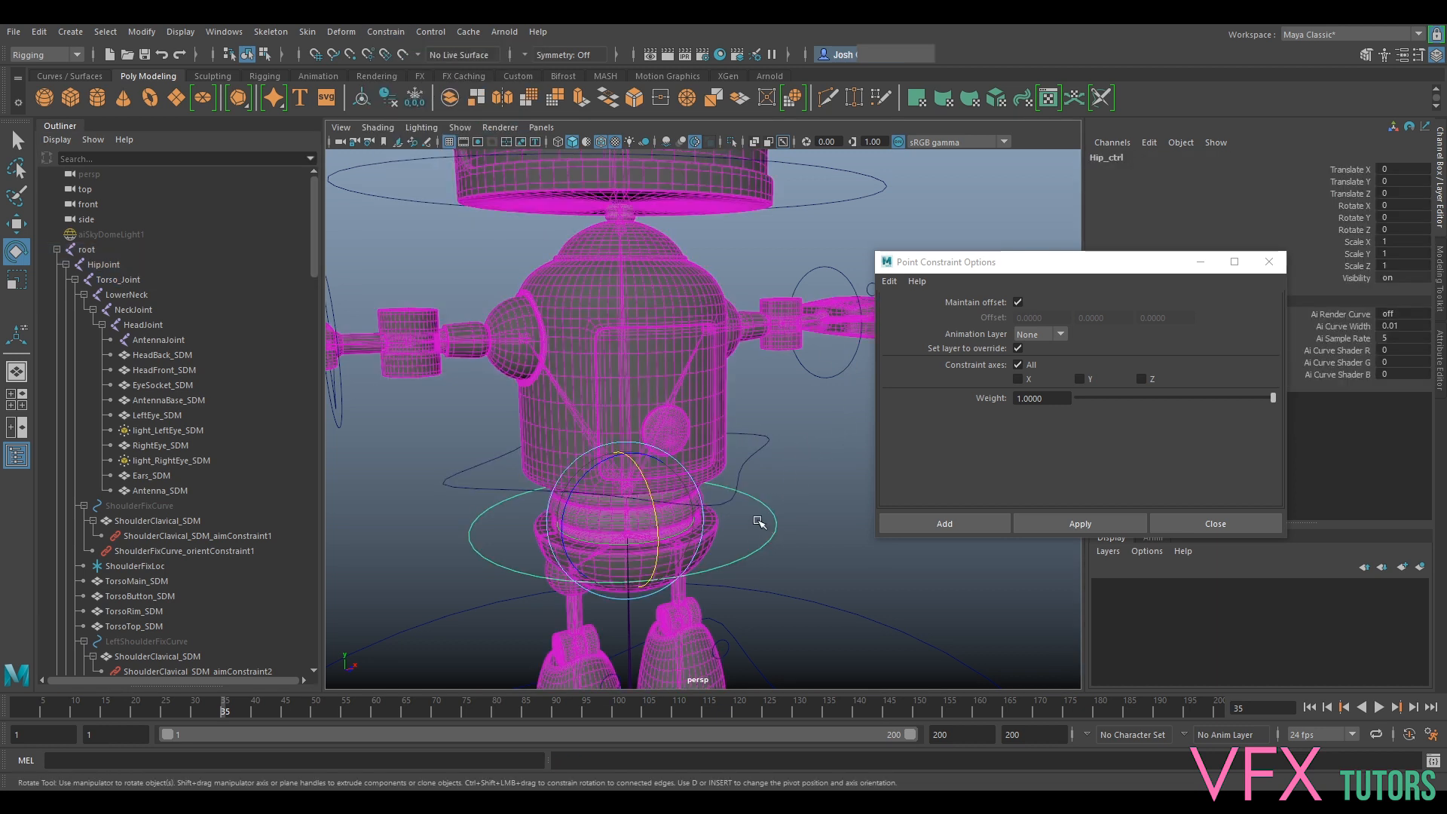
mouse_move(653, 511)
mouse_down()
mouse_move(646, 501)
mouse_move(668, 533)
mouse_move(636, 519)
mouse_move(657, 516)
mouse_up()
key(ctrl+z)
key(ctrl+z)
key(ctrl+z)
key(ctrl+z)
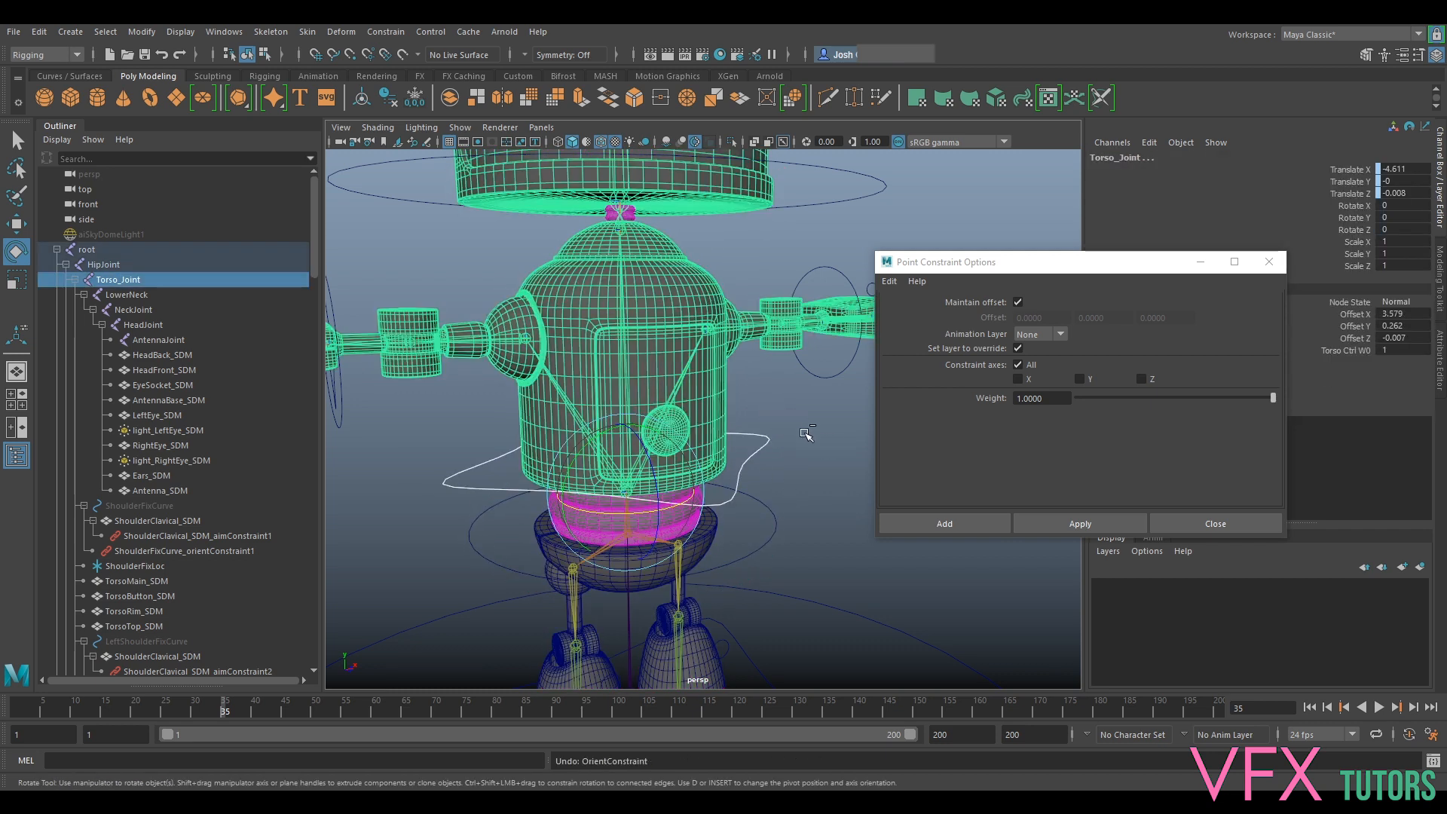
Undo the torso joint's constraints, then try rotating the hip control and undo that rotation
key(ctrl+z)
key(ctrl+z)
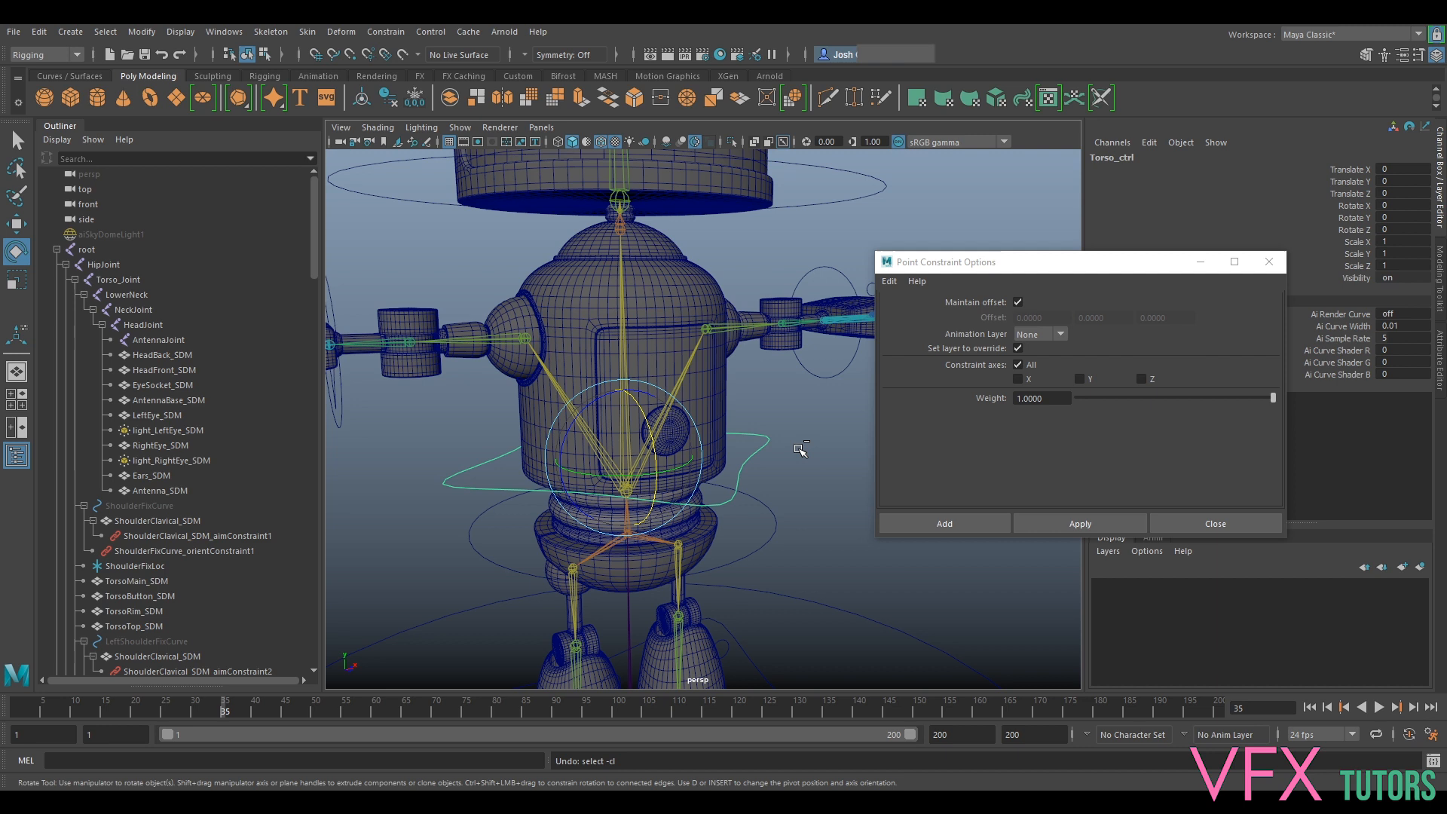
click(794, 430)
drag(806, 512, 775, 539)
drag(637, 505, 655, 523)
key(ctrl+z)
key(ctrl+z)
key(ctrl+z)
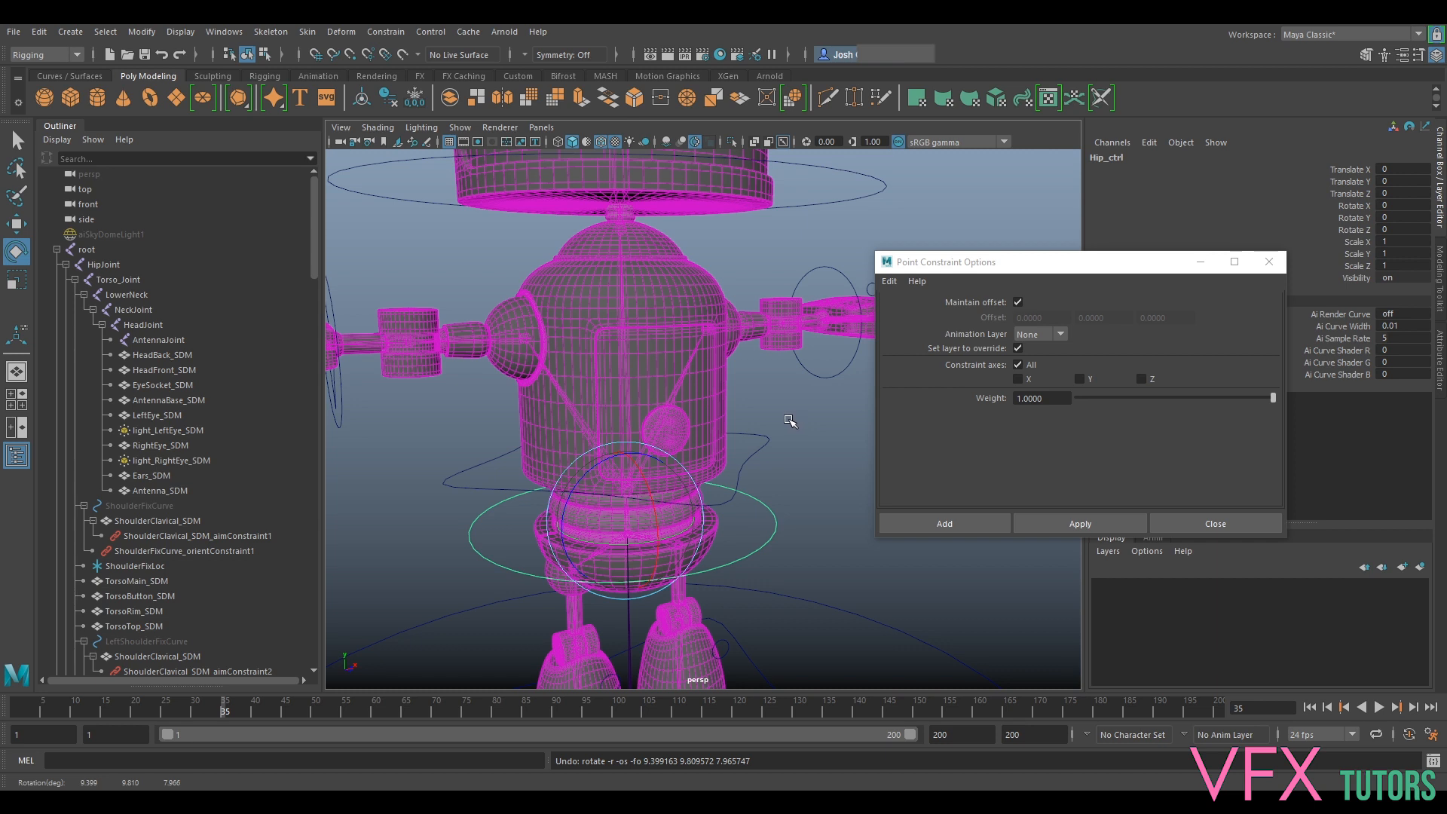
Orient-constrain Torso_Joint to the torso control
click(767, 450)
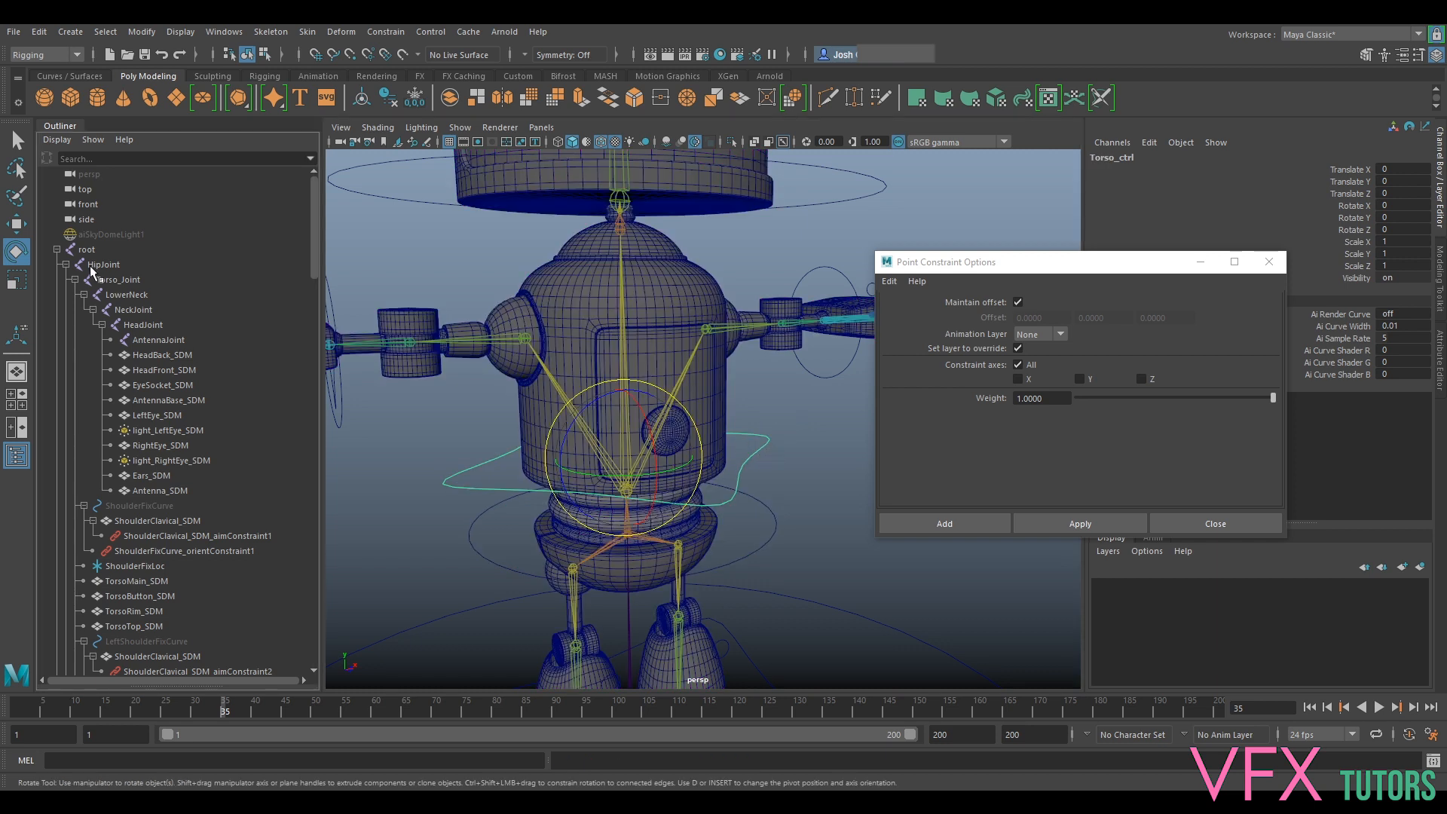
ctrl+click(122, 280)
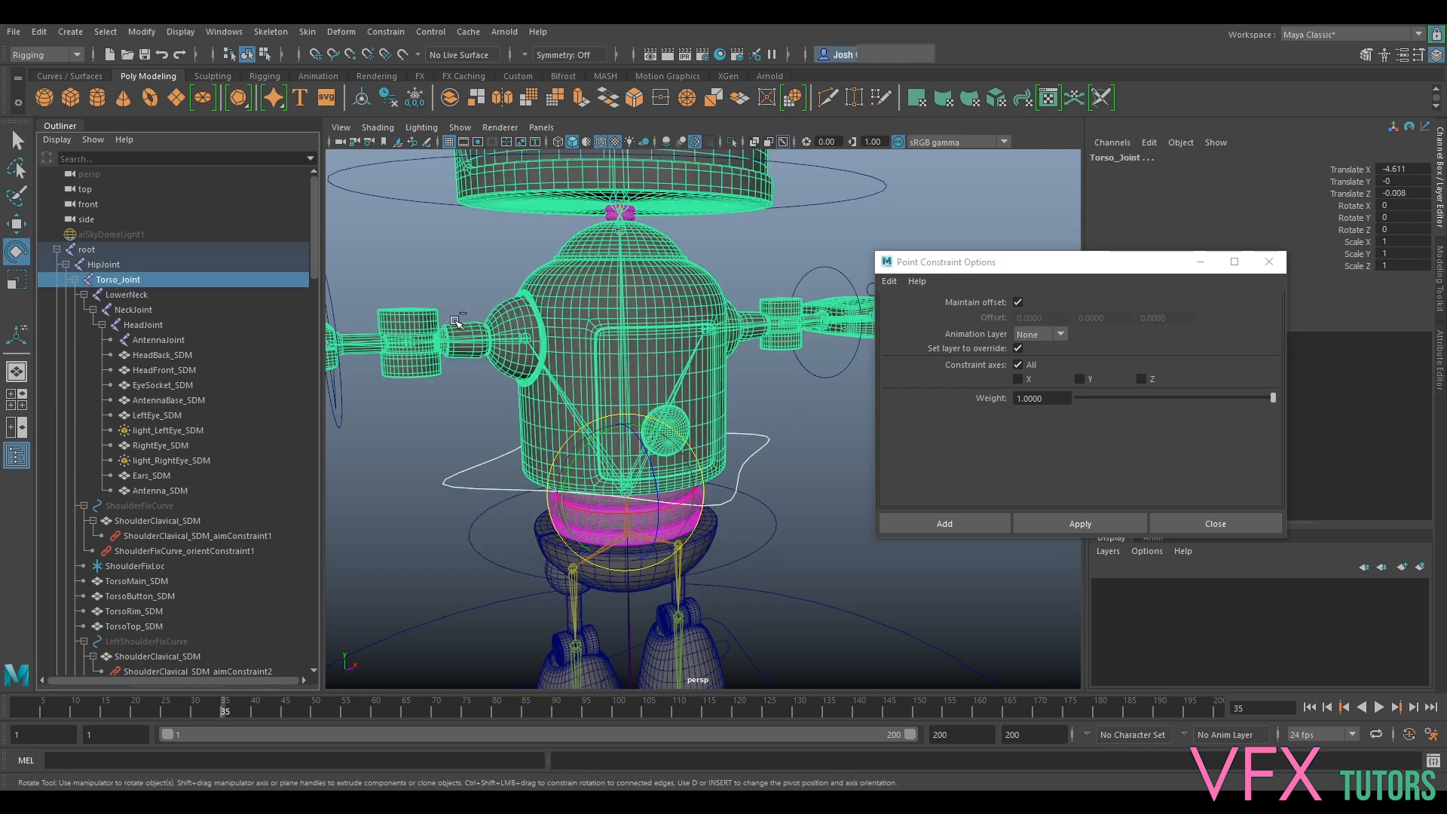
click(1270, 262)
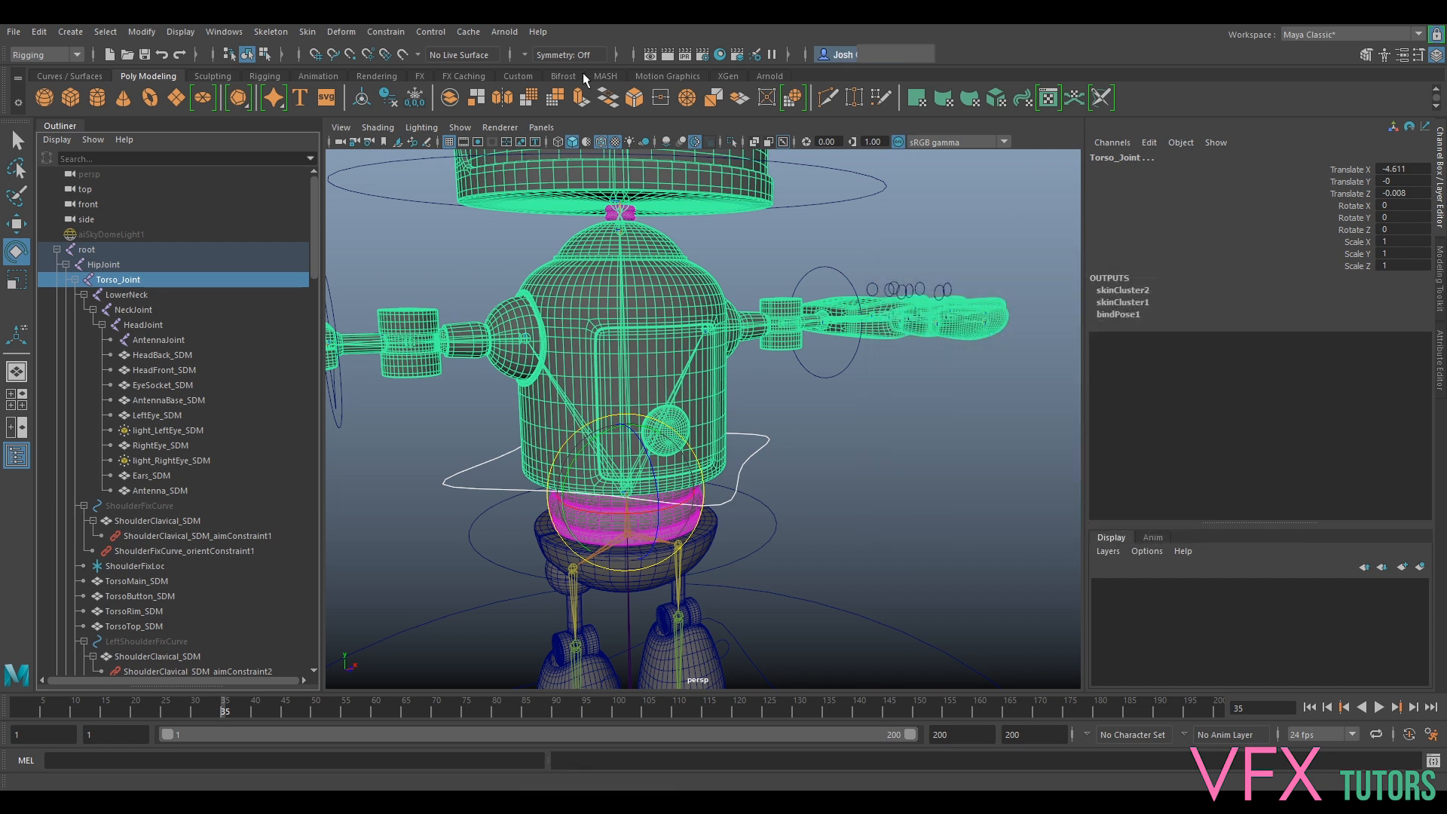
click(386, 31)
click(415, 100)
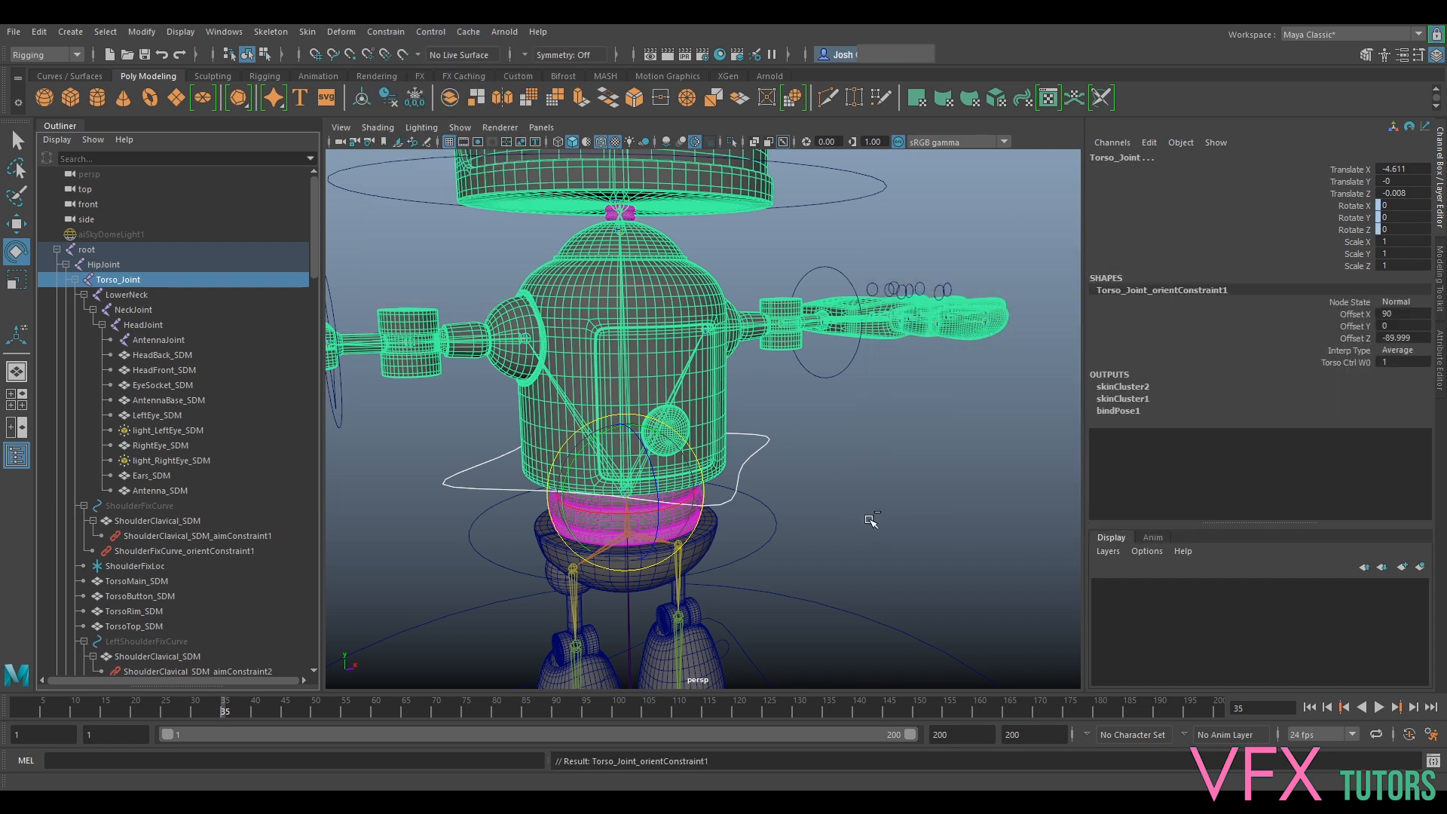
Try rotating the torso control to test its new orient constraint, and undo the rotation
click(790, 432)
click(747, 461)
drag(650, 443, 802, 490)
key(ctrl+z)
key(ctrl+z)
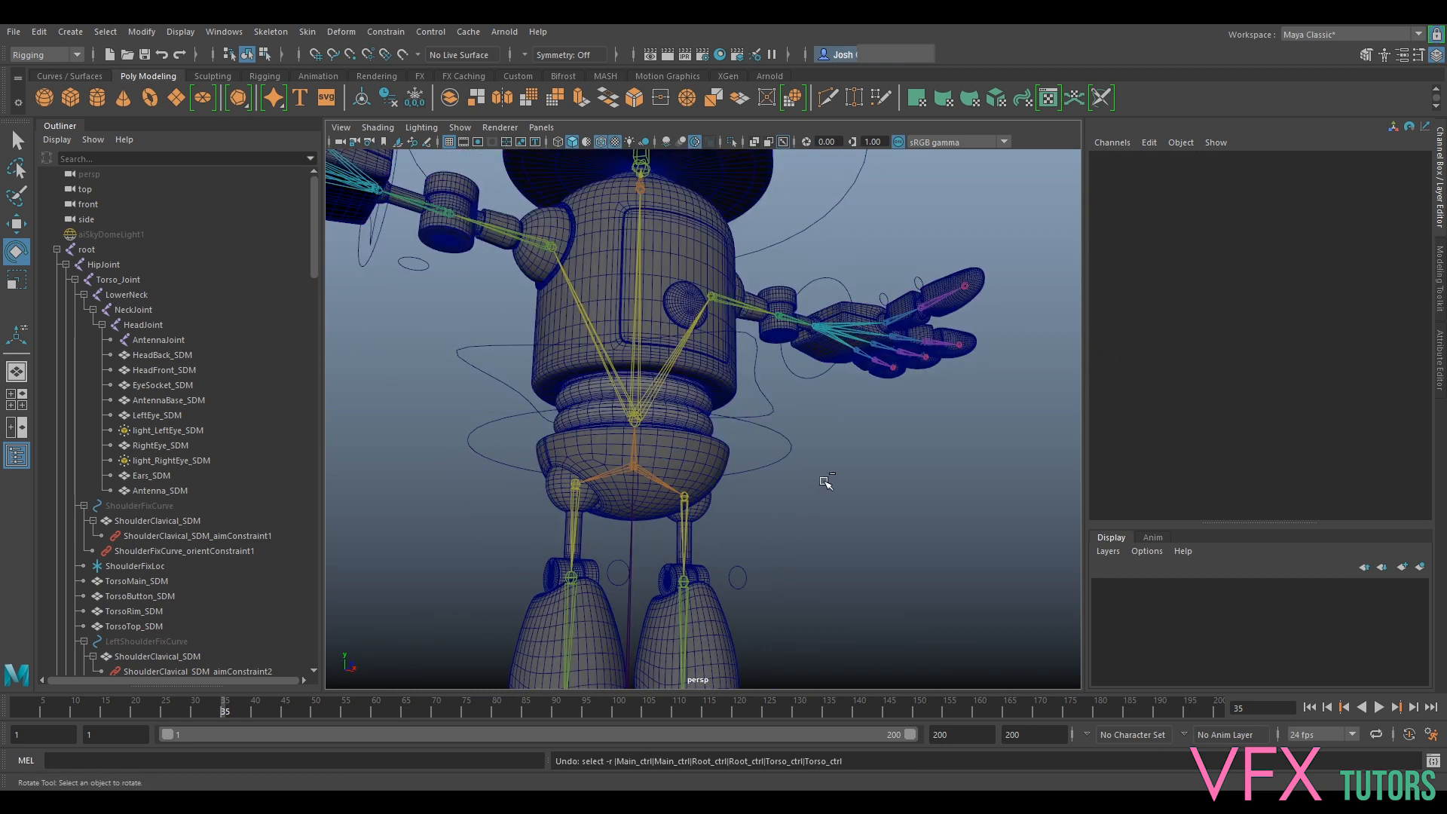
key(ctrl+z)
Try rotating the hip control to test how the torso follows, and undo the rotation
click(784, 532)
drag(695, 485, 681, 512)
key(ctrl+z)
key(ctrl+z)
key(ctrl+z)
key(ctrl+z)
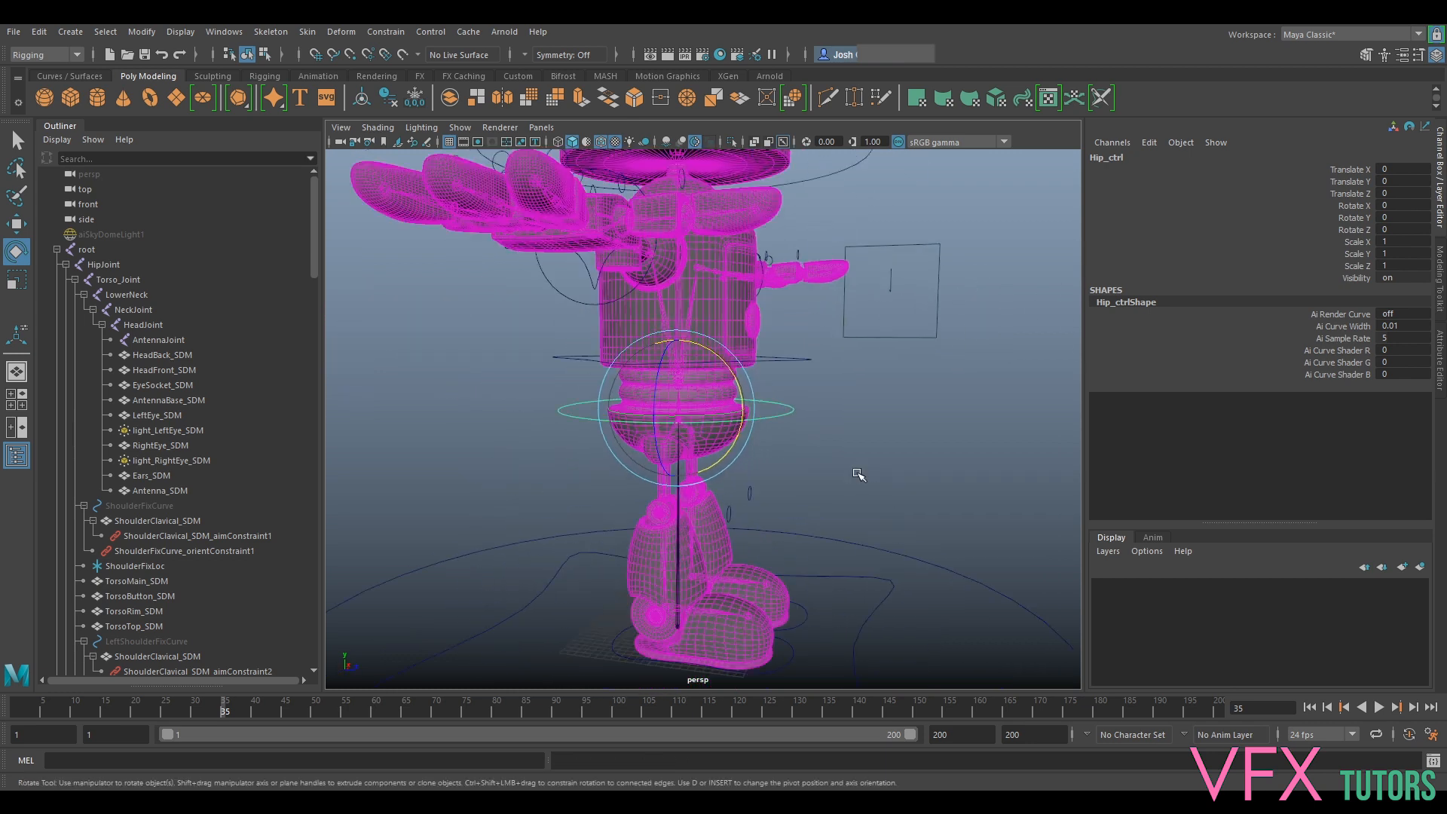
Rotate the hip control about -20° in X and the torso control about 7.6° in X
key(ctrl+z)
drag(718, 390, 738, 337)
click(786, 333)
alt+drag(879, 442, 884, 490)
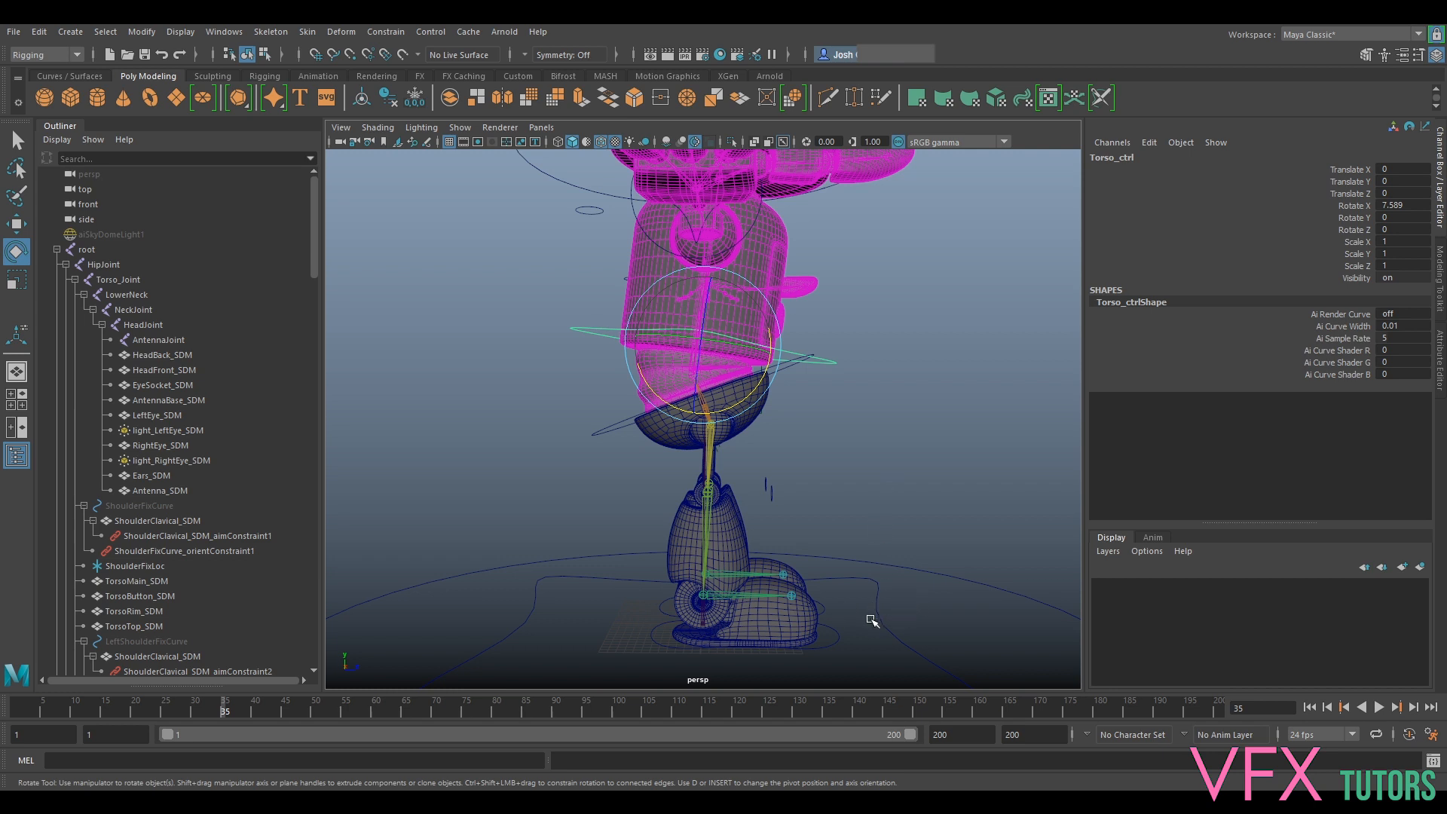
Try rotating the root control in X, and undo it along with the torso control's rotation
click(875, 614)
key(w)
key(e)
mouse_move(729, 564)
mouse_down()
mouse_move(762, 590)
mouse_move(695, 557)
mouse_move(737, 571)
mouse_up()
key(ctrl+z)
key(ctrl+z)
key(ctrl+z)
key(ctrl+z)
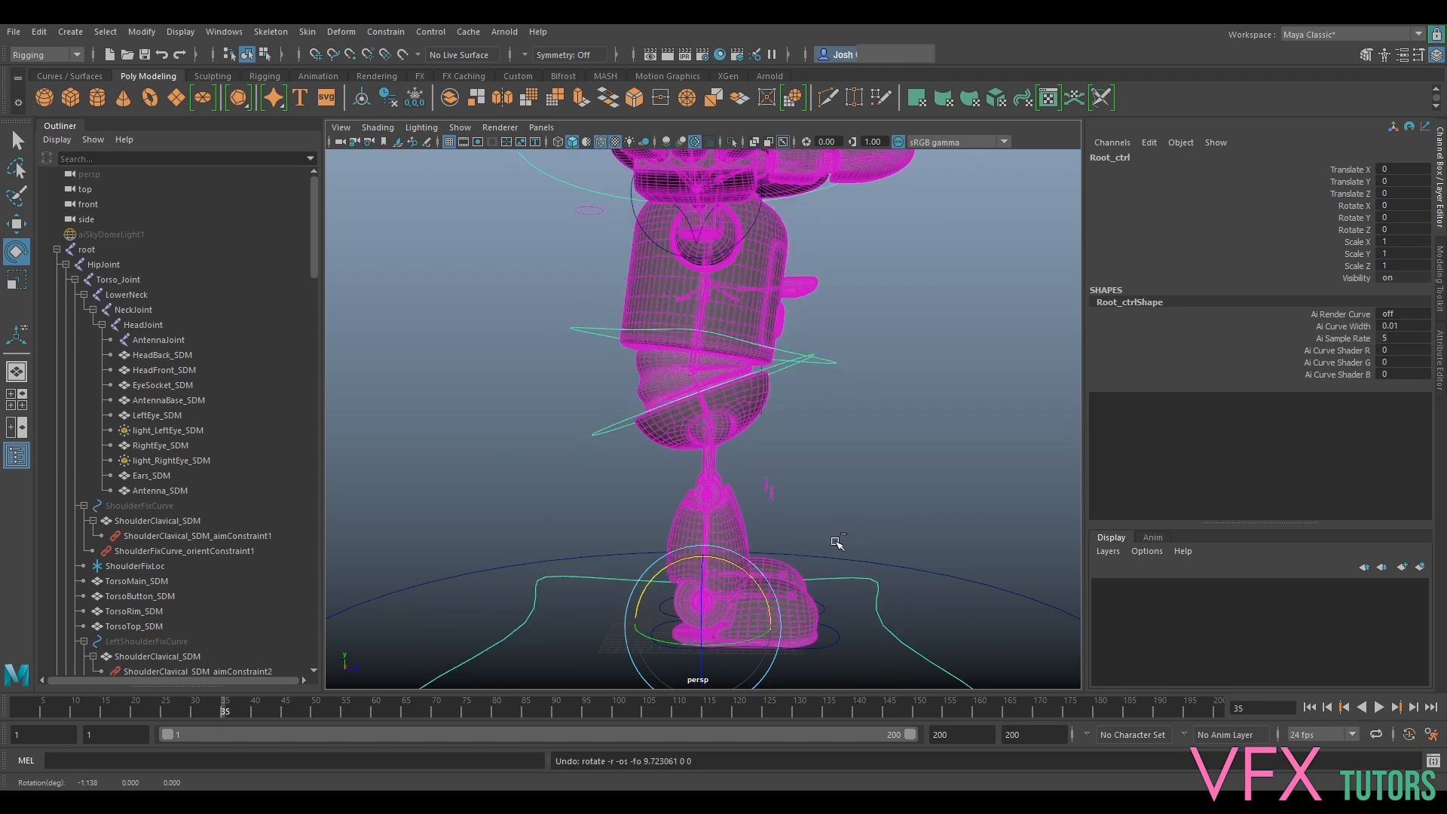
scroll(800, 573, down, 5)
key(ctrl+z)
key(ctrl+z)
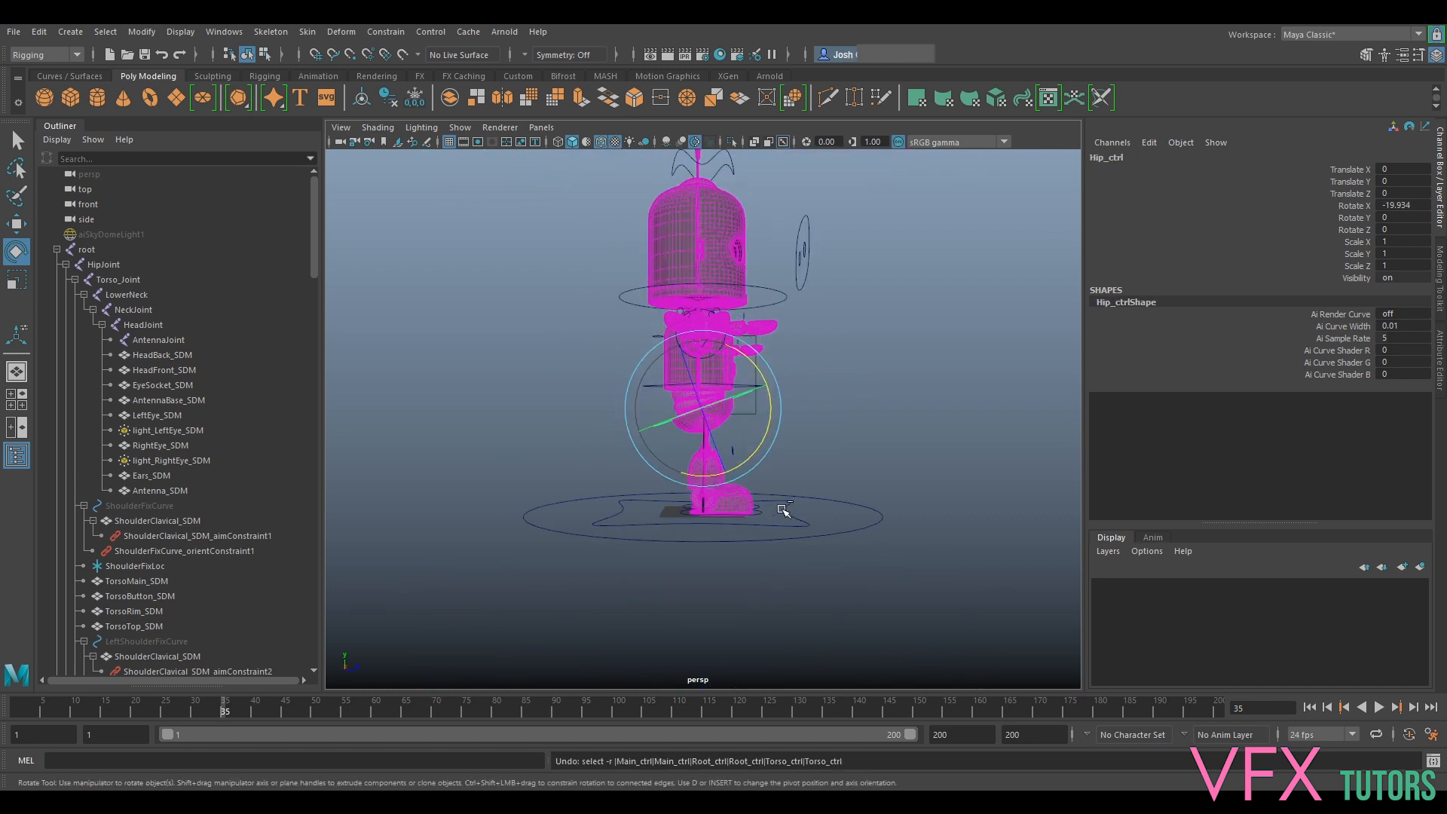
Try moving the root control about 6 units along Z, and undo the move
alt+right_drag(751, 519, 863, 534)
alt+drag(864, 535, 736, 558)
click(806, 537)
key(w)
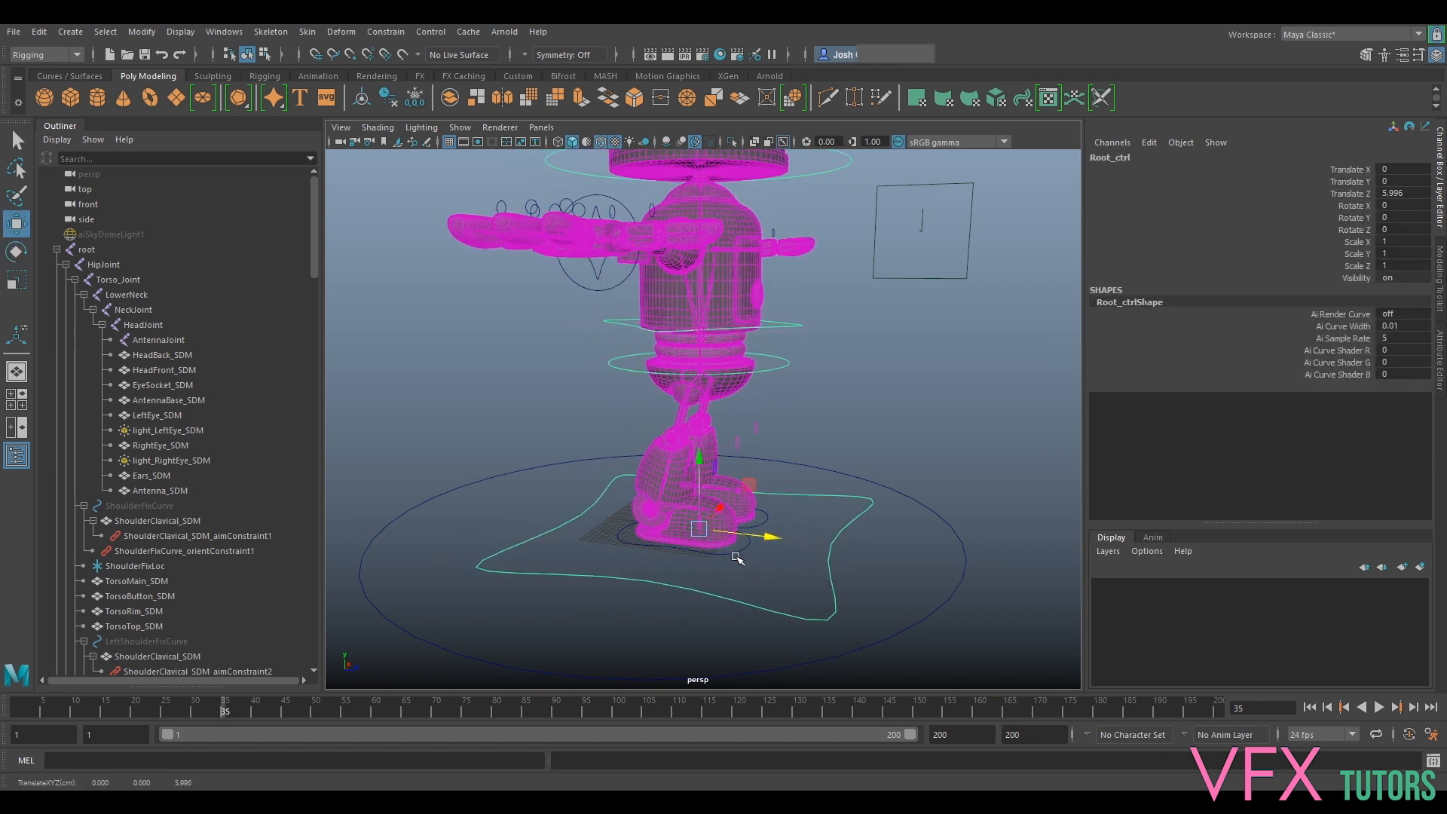
key(ctrl+z)
key(ctrl+z)
key(ctrl+z)
key(ctrl+z)
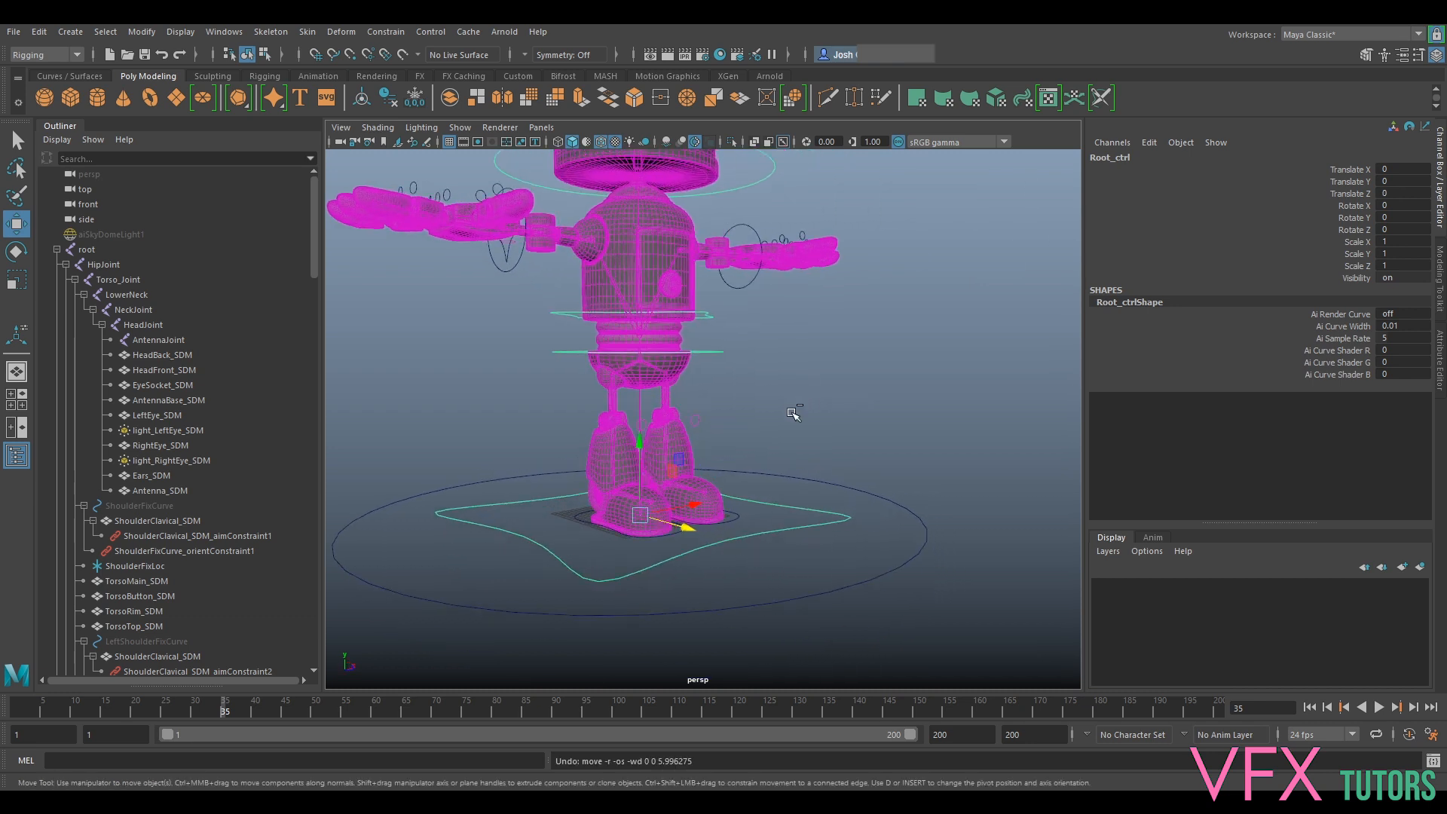
Try rotating the hip control to check how the joints follow, and undo the rotation
scroll(784, 371, up, 4)
alt+drag(784, 371, 820, 431)
alt+middle_drag(821, 434, 840, 332)
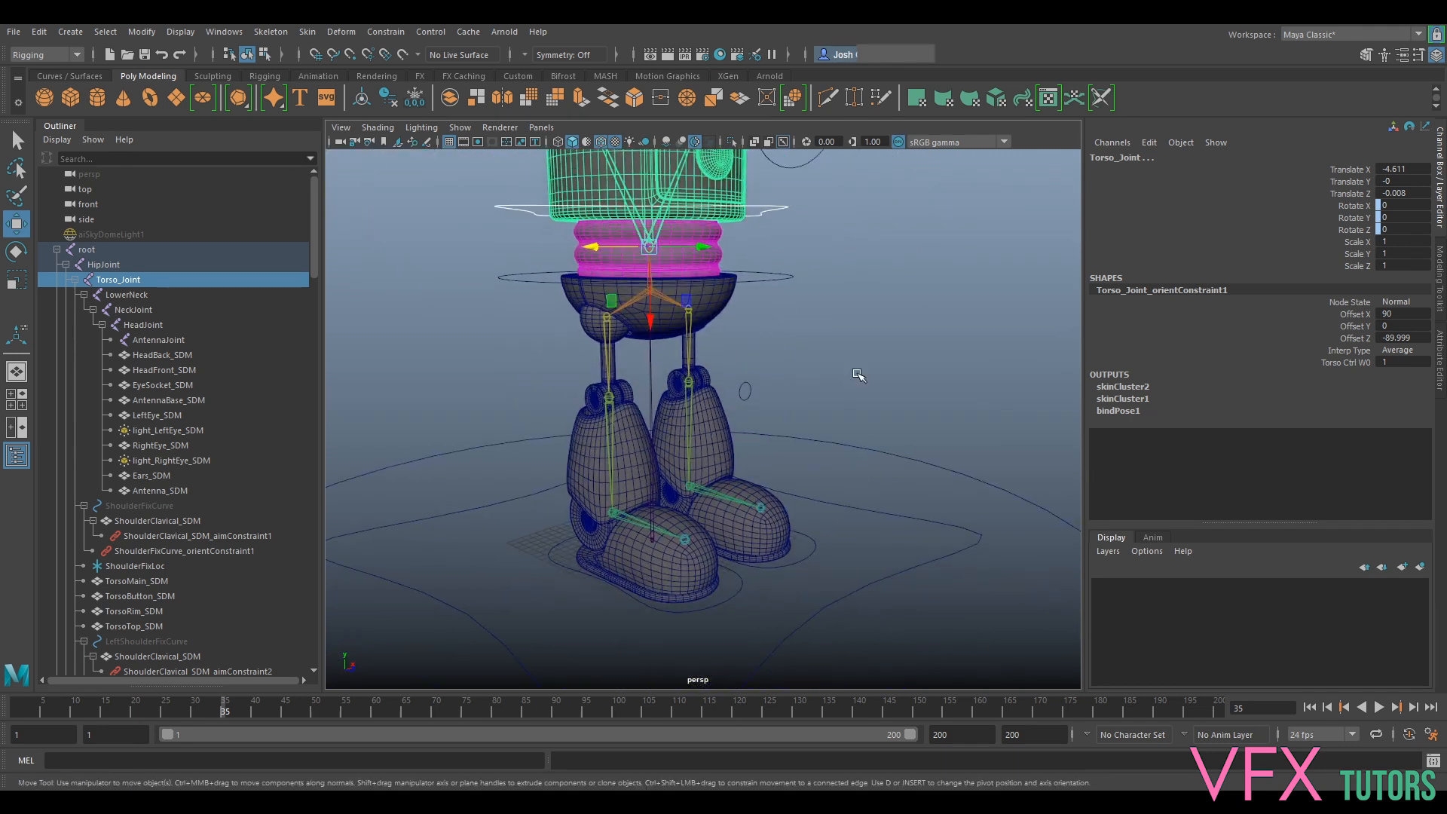
click(853, 527)
scroll(694, 545, down, 3)
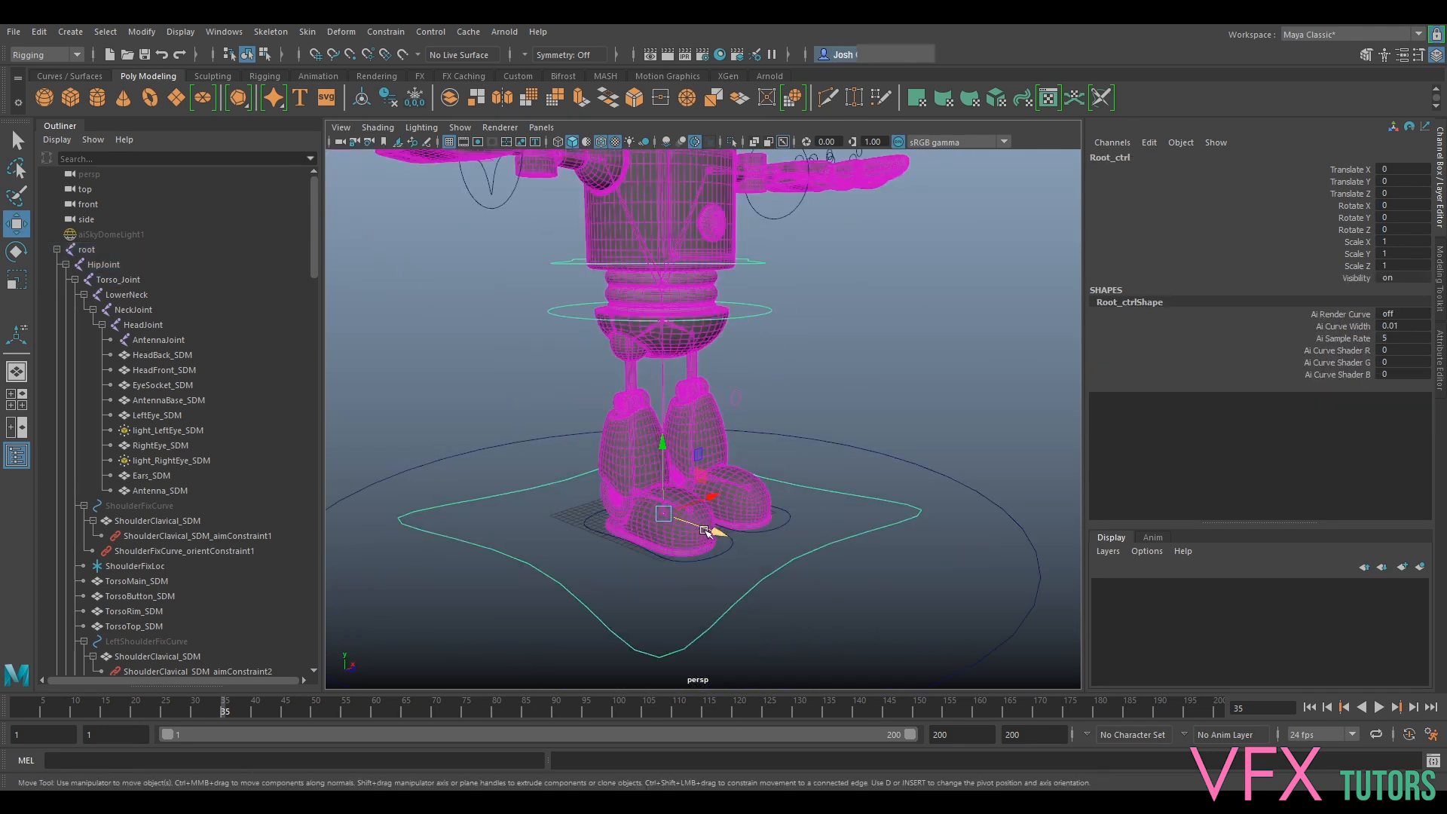
scroll(805, 369, up, 2)
click(814, 390)
alt+drag(785, 443, 722, 415)
key(e)
drag(658, 344, 671, 352)
key(ctrl+z)
Repeat the rotation test on the controls around the waist, and undo the changes
alt+drag(837, 317, 792, 321)
alt+middle_drag(791, 321, 797, 346)
click(752, 360)
alt+drag(665, 364, 739, 329)
alt+drag(814, 337, 733, 364)
key(ctrl+z)
key(ctrl+z)
Compare what the root and hip controls drive by selecting each of them in turn
alt+drag(794, 416, 895, 407)
alt+right_drag(895, 407, 875, 439)
alt+middle_drag(815, 537, 785, 425)
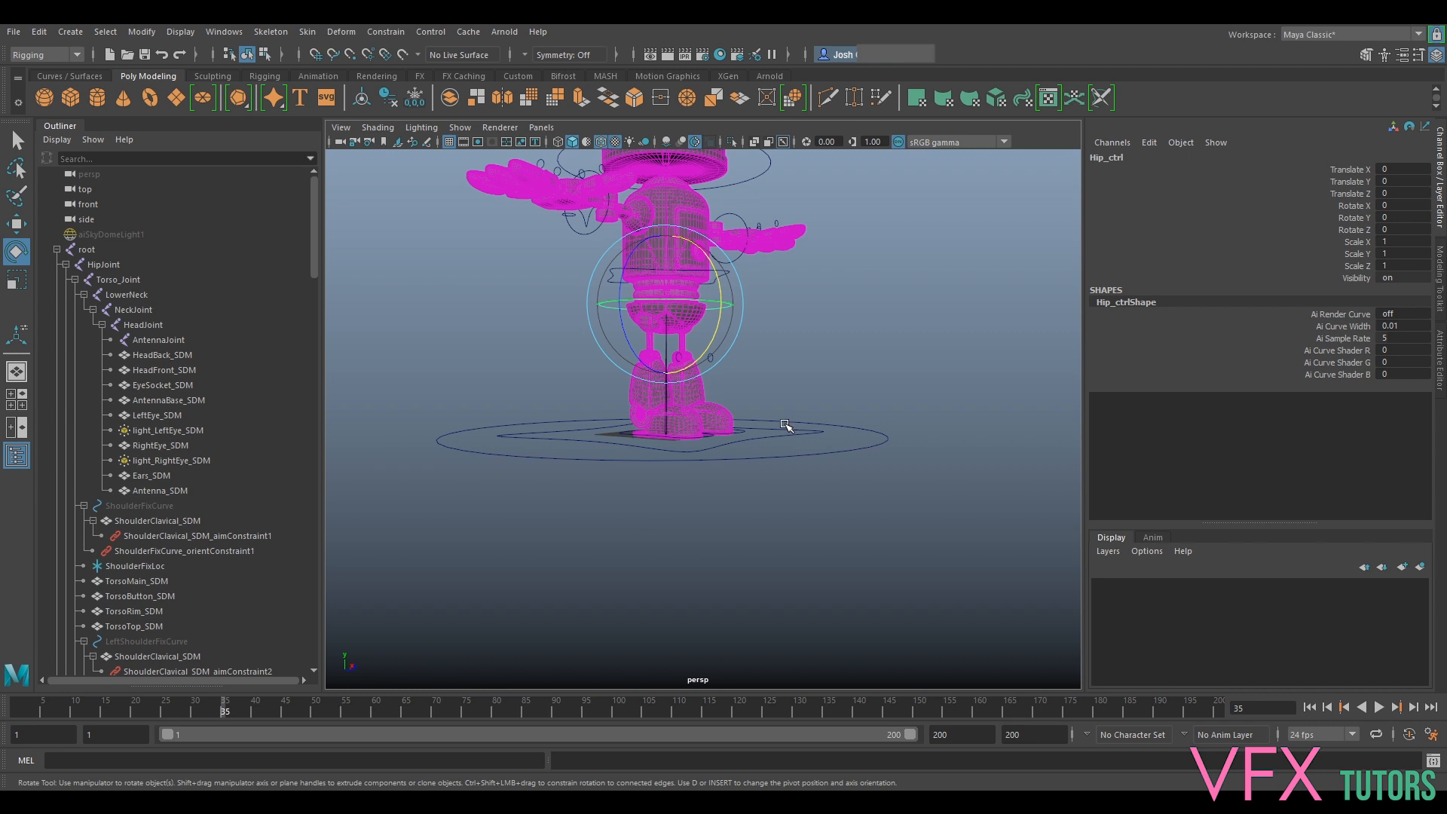
click(787, 441)
alt+drag(786, 441, 830, 462)
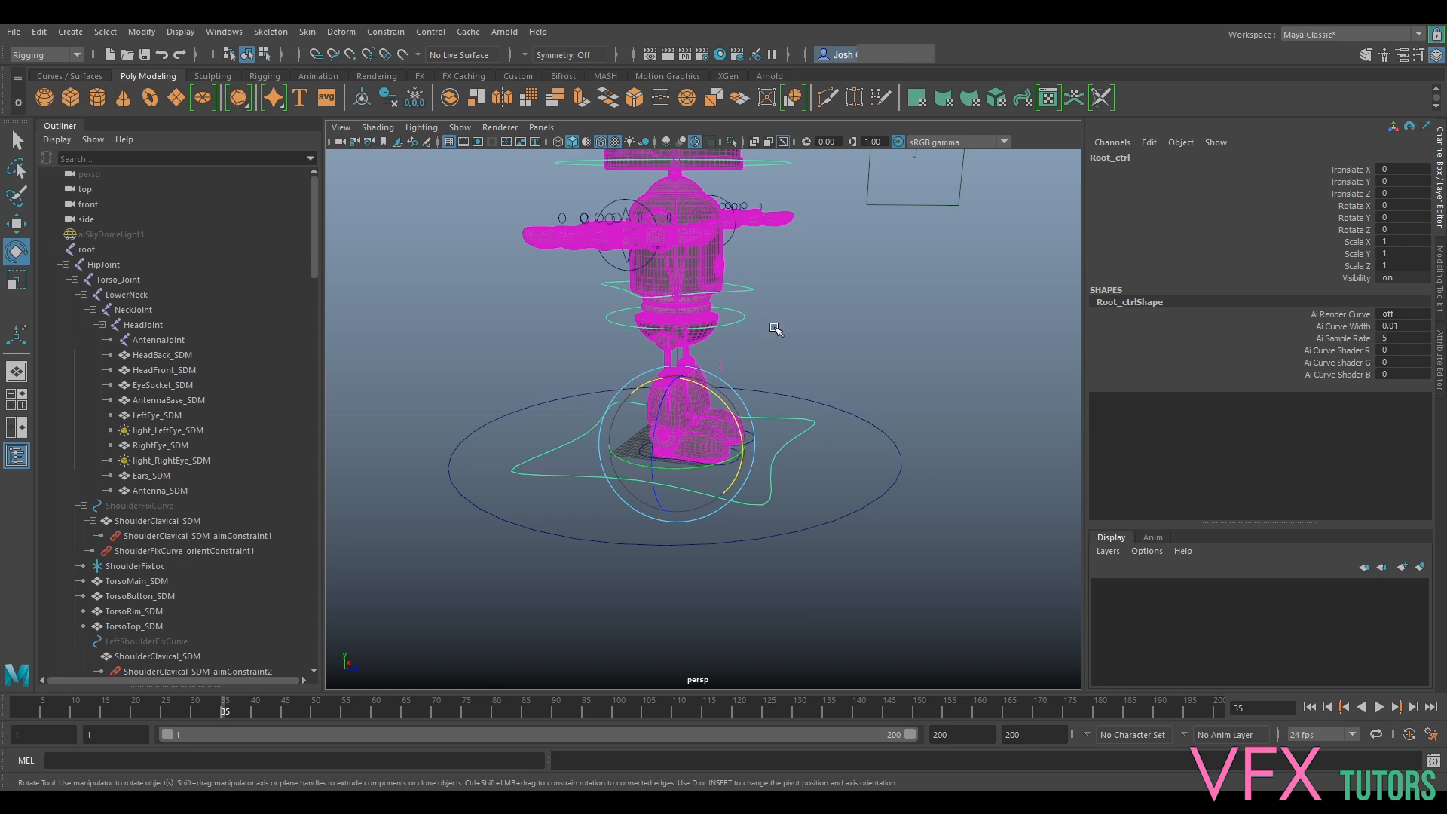
scroll(767, 314, up, 3)
alt+drag(799, 306, 837, 362)
click(803, 301)
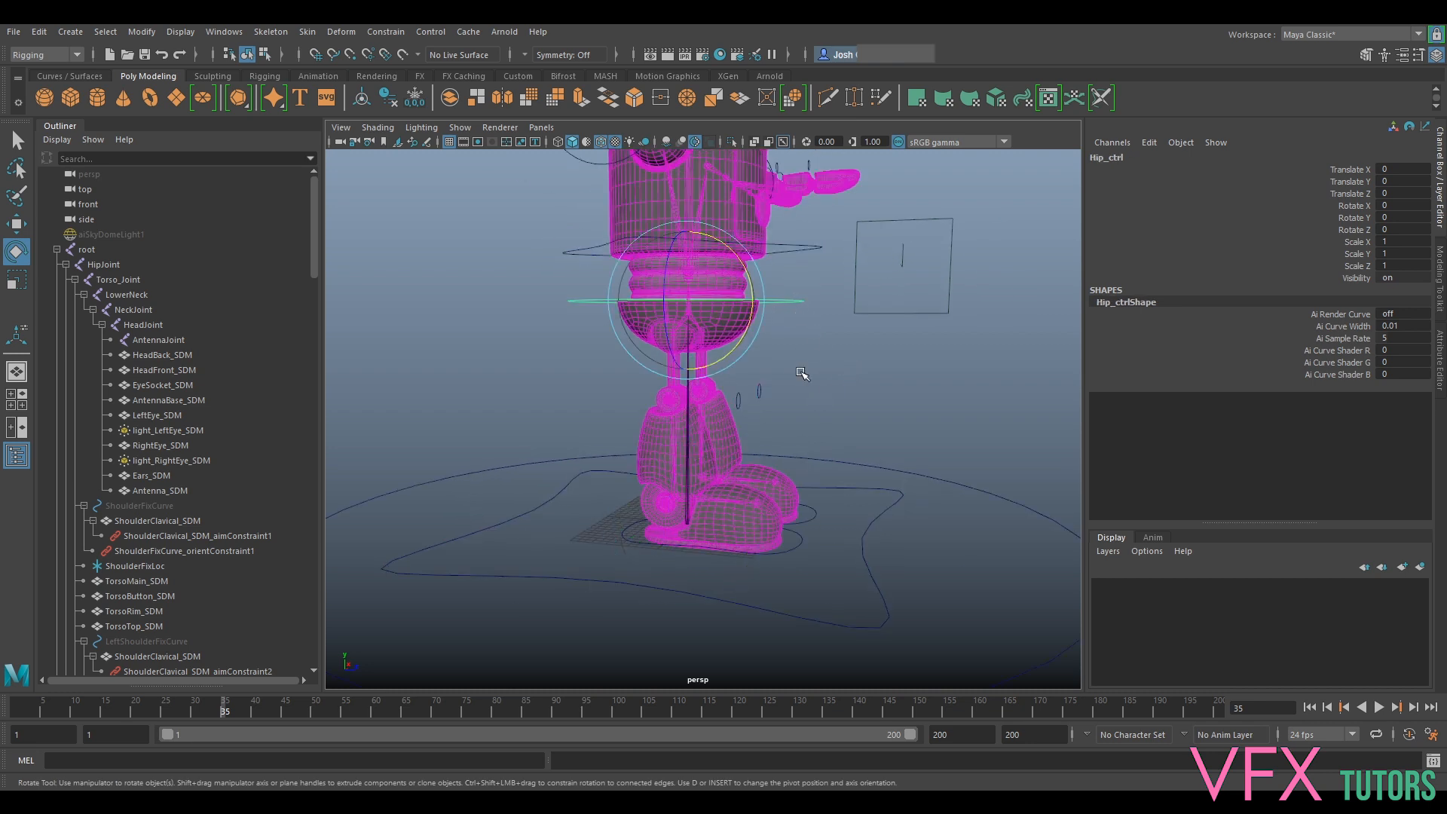
click(872, 553)
click(855, 569)
Try rotating the root control about -15° in X, and undo the rotation
alt+drag(893, 416, 743, 477)
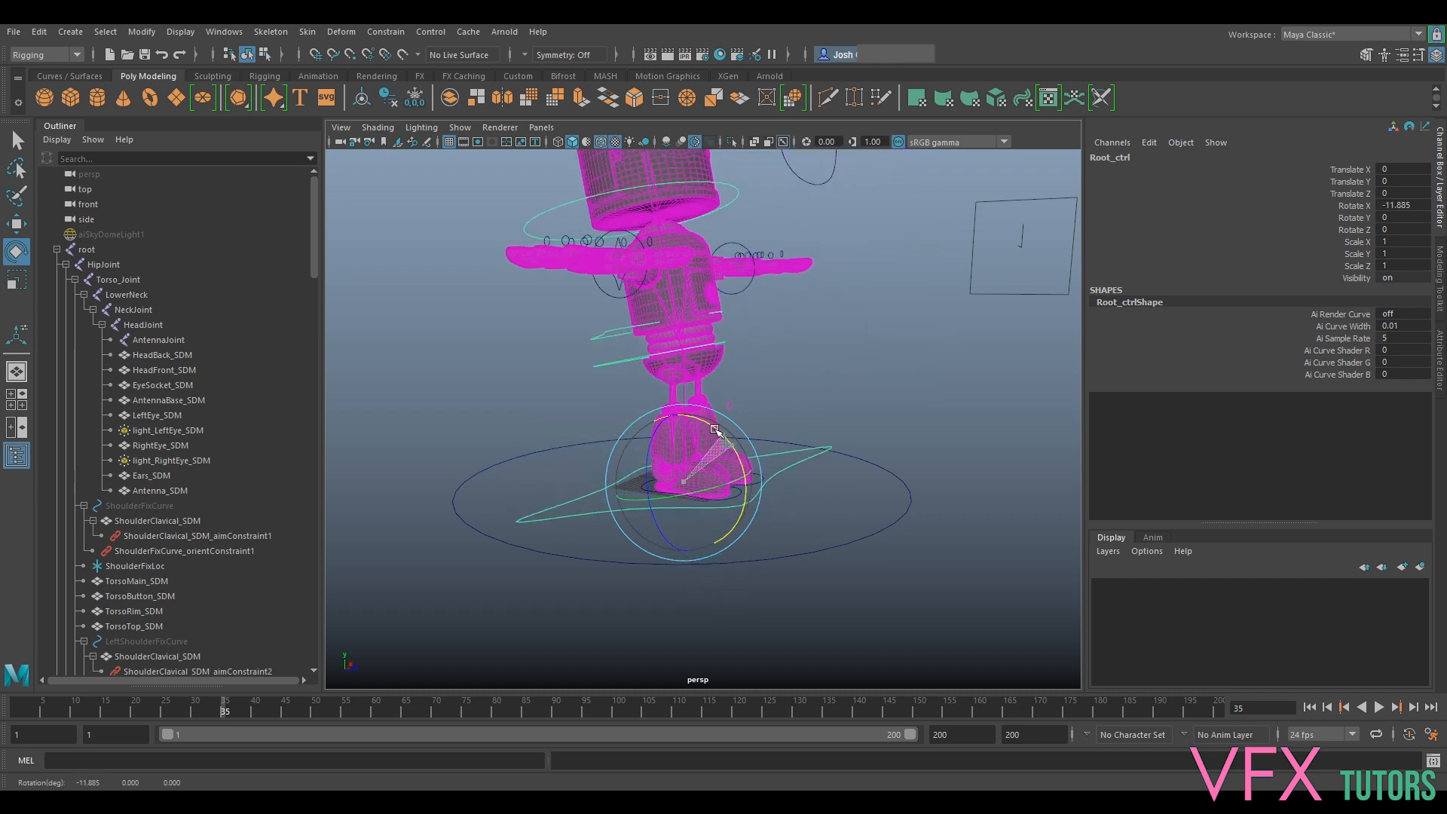
drag(741, 477, 725, 447)
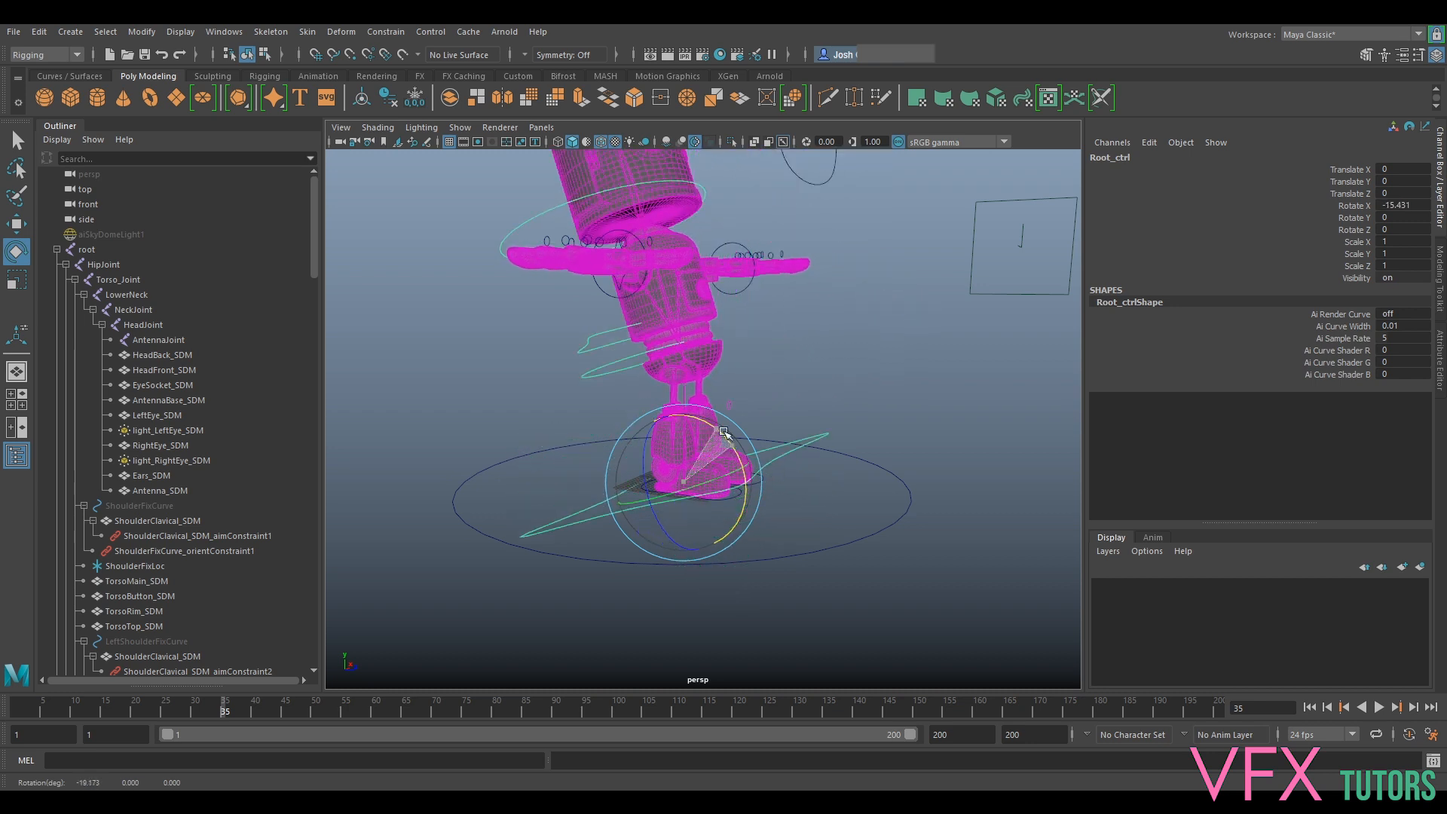
alt+drag(875, 347, 776, 388)
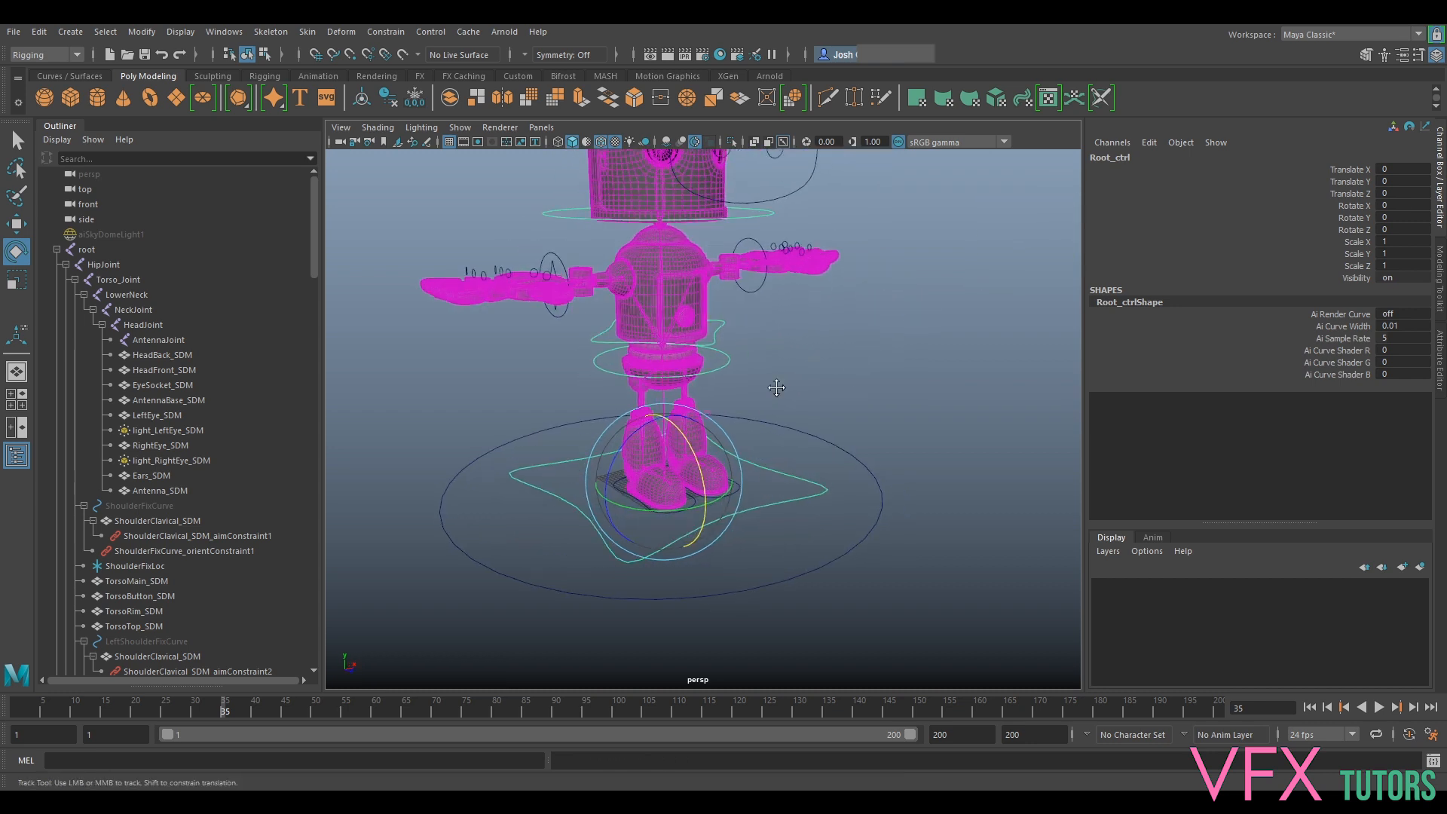
Orient-constrain the root joint to the root control
alt+right_drag(776, 387, 780, 430)
alt+middle_drag(780, 430, 794, 339)
alt+drag(810, 359, 891, 324)
alt+middle_drag(891, 324, 846, 469)
alt+right_drag(847, 468, 812, 444)
alt+drag(683, 383, 588, 382)
alt+middle_drag(596, 384, 637, 335)
alt+right_drag(637, 334, 797, 436)
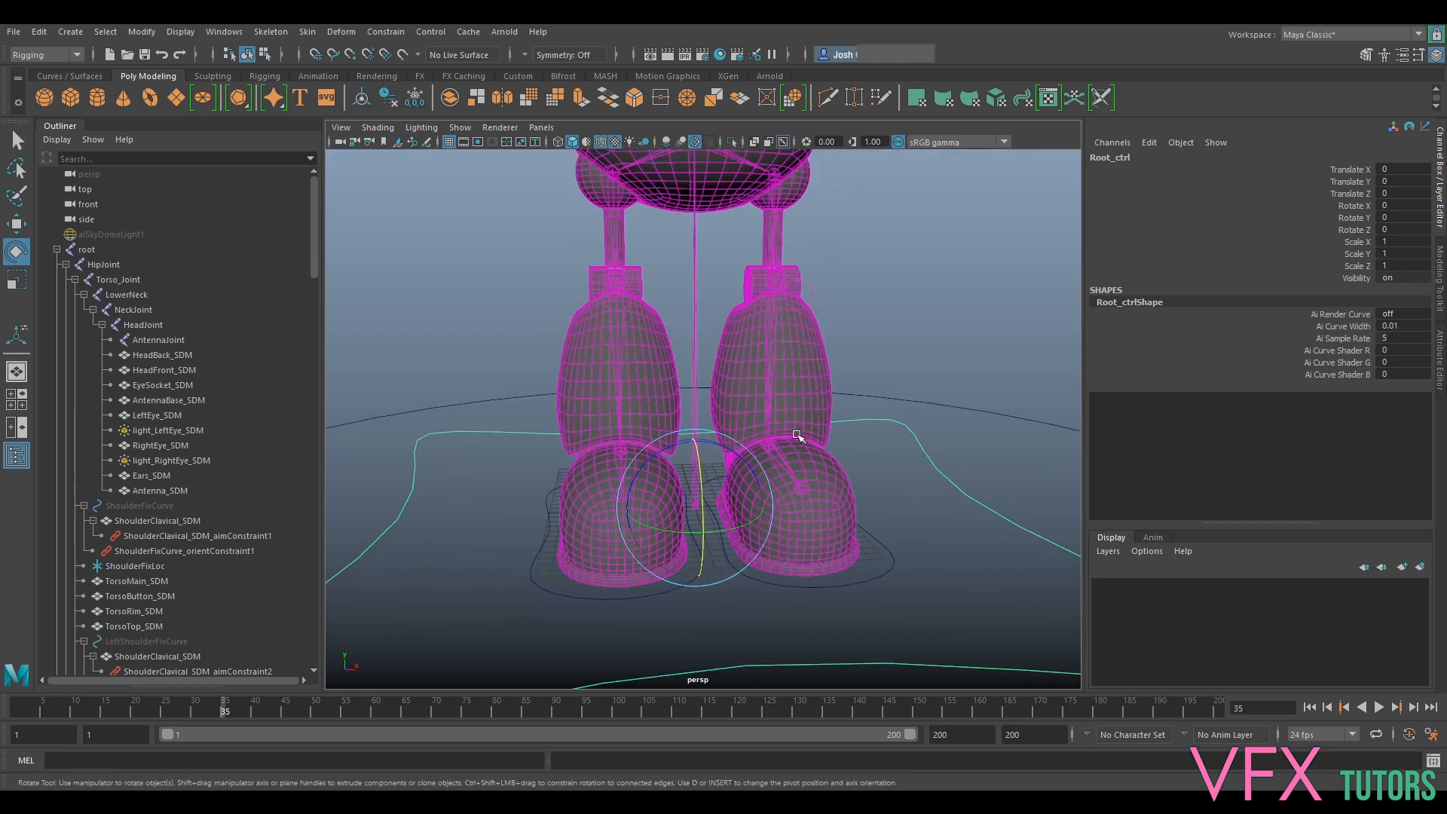
click(701, 414)
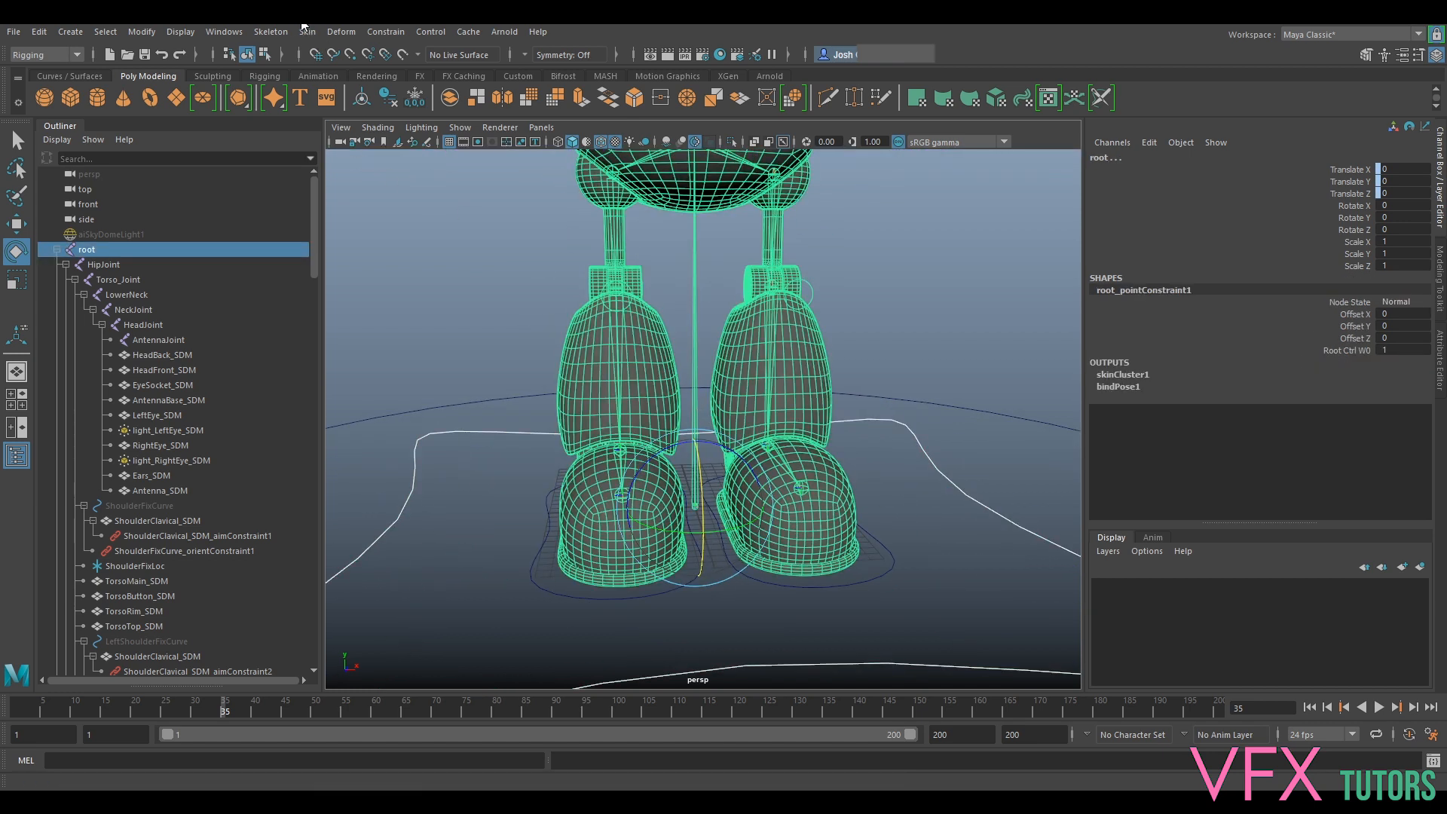
click(386, 32)
click(446, 96)
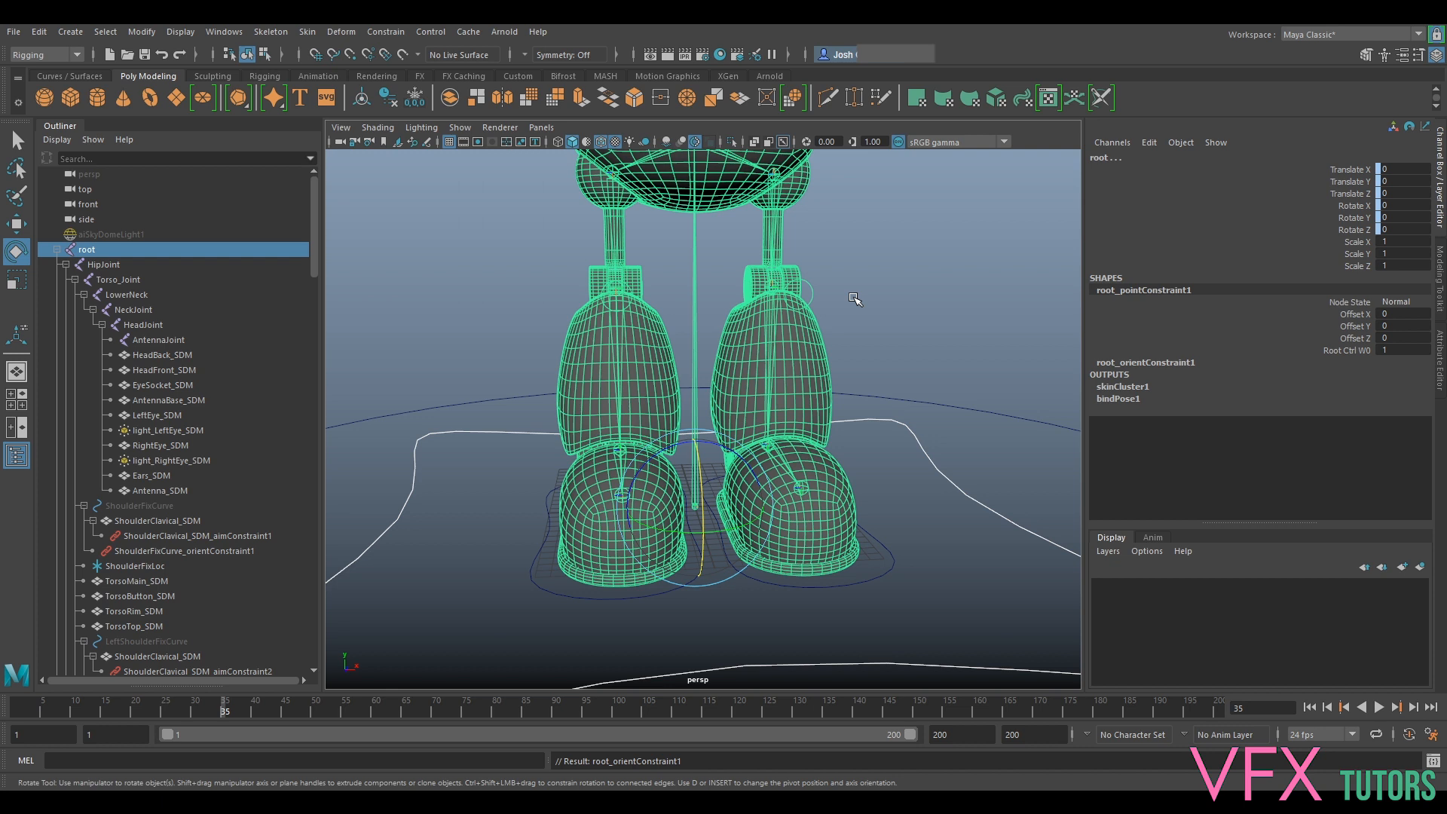
Test the root constraint by rotating the root control about 21.7° in X and 5.4° in Y, and undo it
scroll(874, 300, down, 5)
alt+drag(877, 300, 831, 445)
click(831, 445)
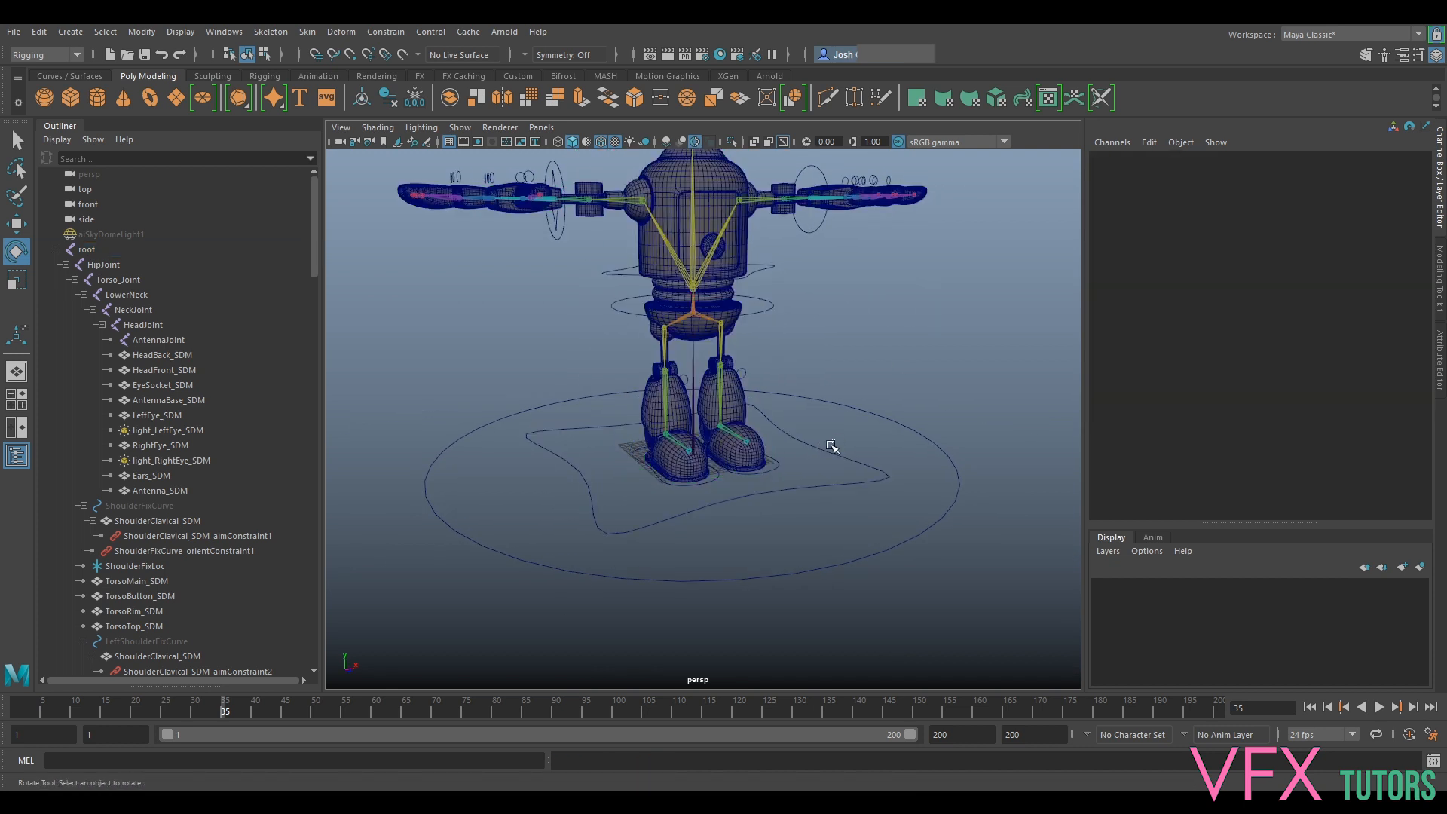
click(791, 453)
mouse_move(714, 441)
mouse_down()
mouse_move(728, 395)
mouse_move(663, 413)
mouse_move(701, 446)
mouse_up()
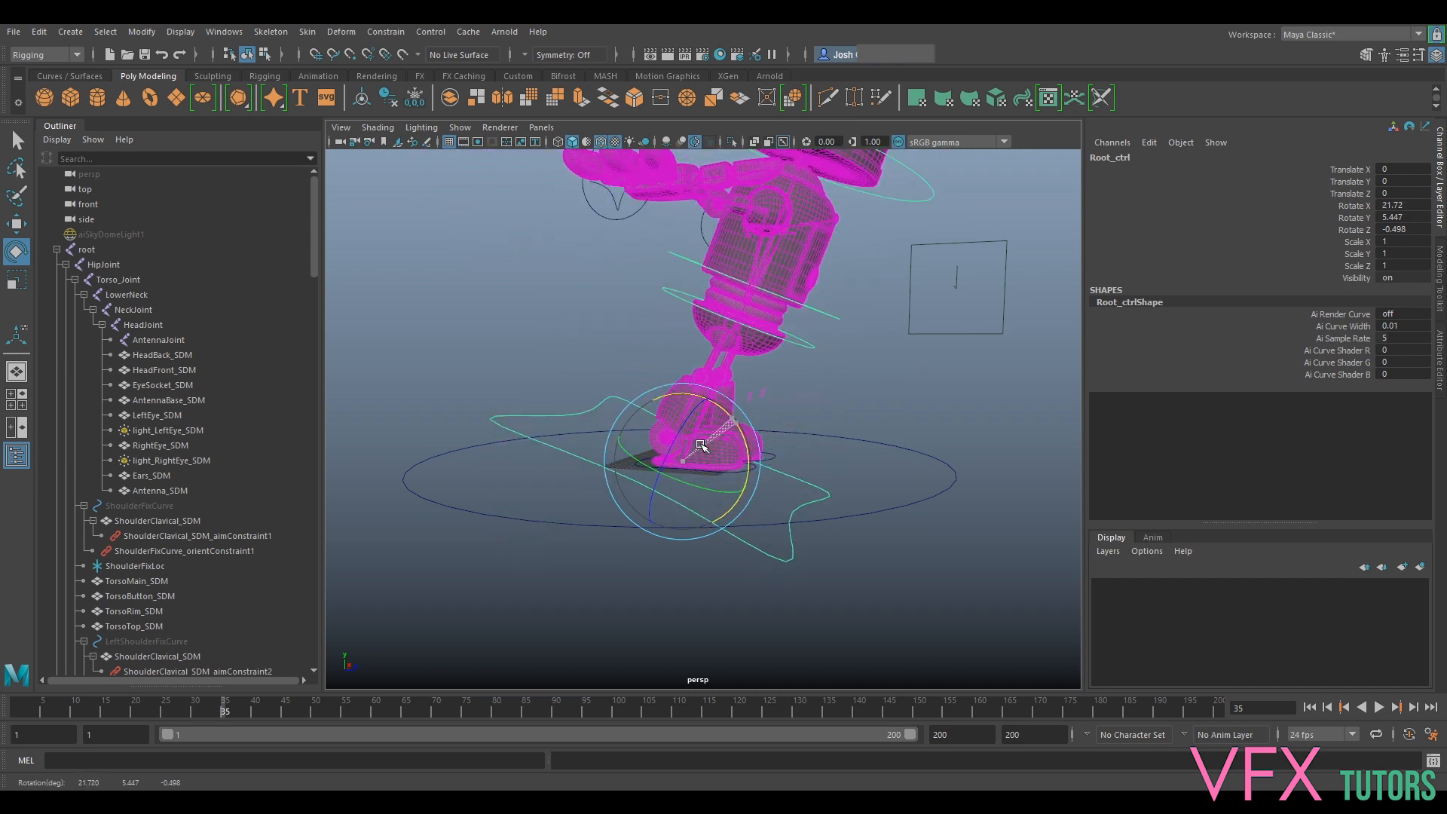
key(ctrl+z)
key(ctrl+z)
Test the hip and torso controls with a small rotation, and undo the changes
click(762, 309)
drag(718, 294, 725, 294)
key(ctrl+z)
alt+drag(845, 288, 679, 263)
scroll(799, 292, up, 4)
click(796, 288)
key(ctrl+z)
alt+drag(772, 319, 838, 421)
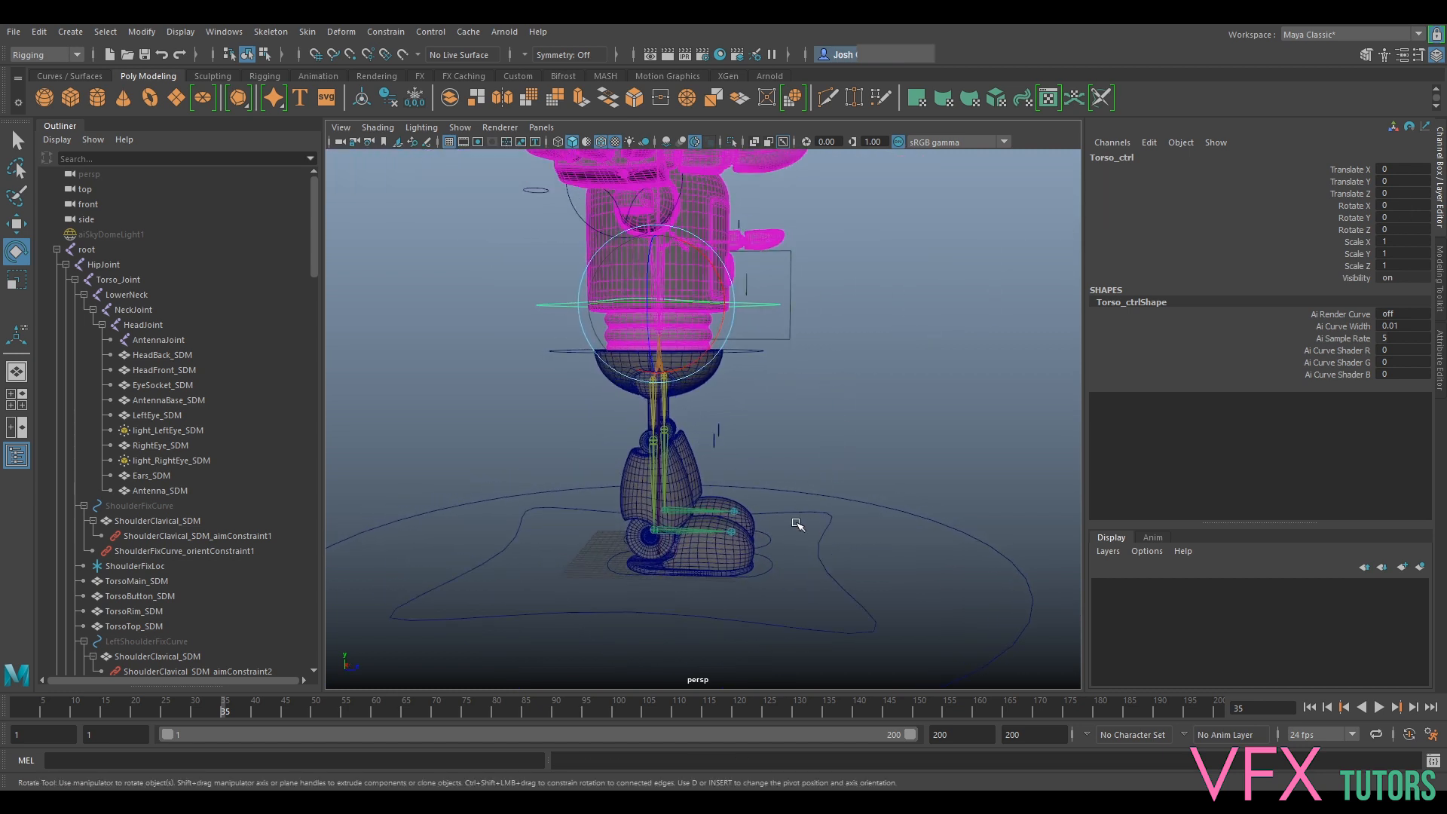
Rotate the root control about 17° in X and the torso control about 17.6° in X
click(816, 561)
drag(701, 504, 714, 517)
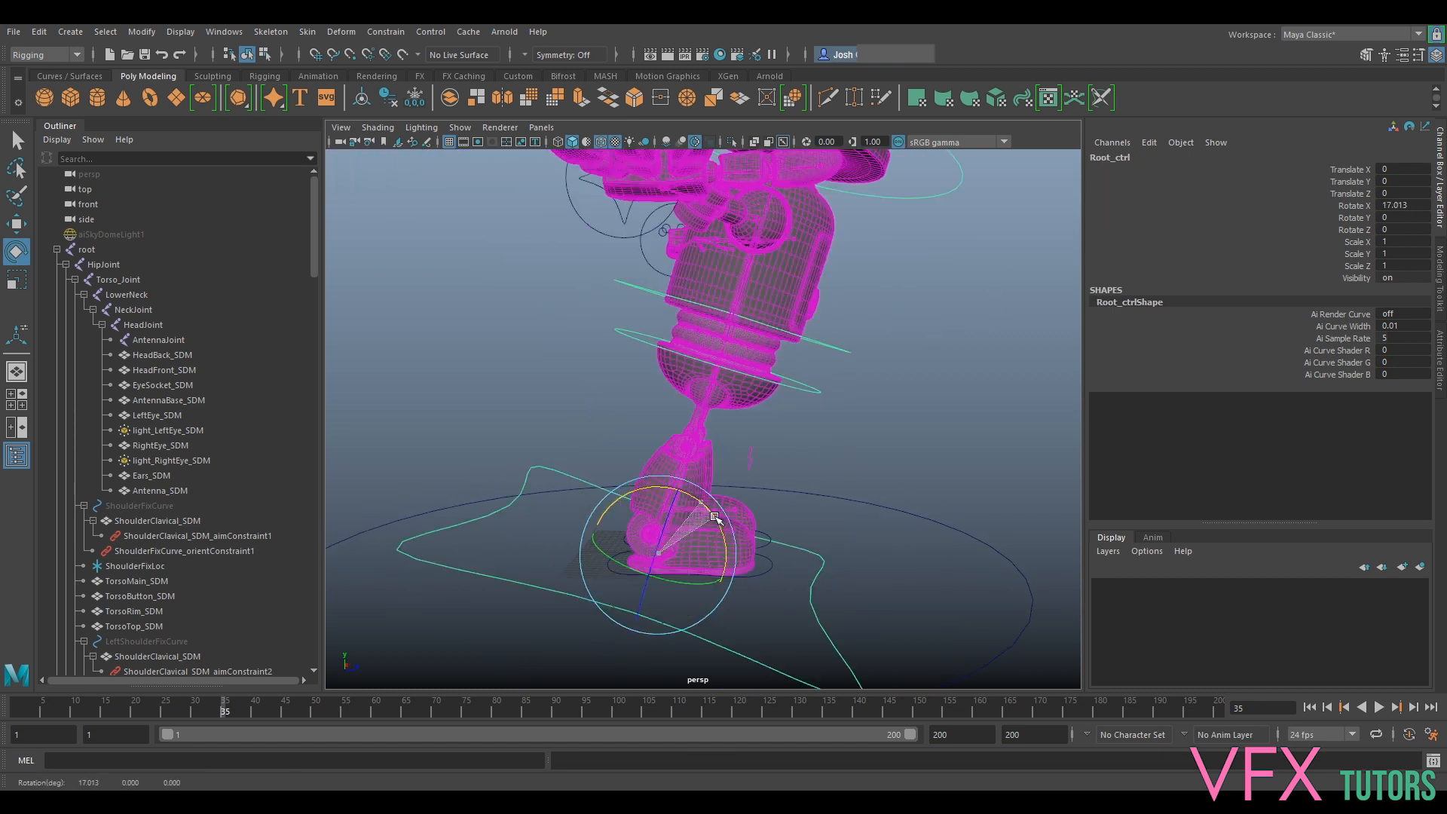
click(845, 369)
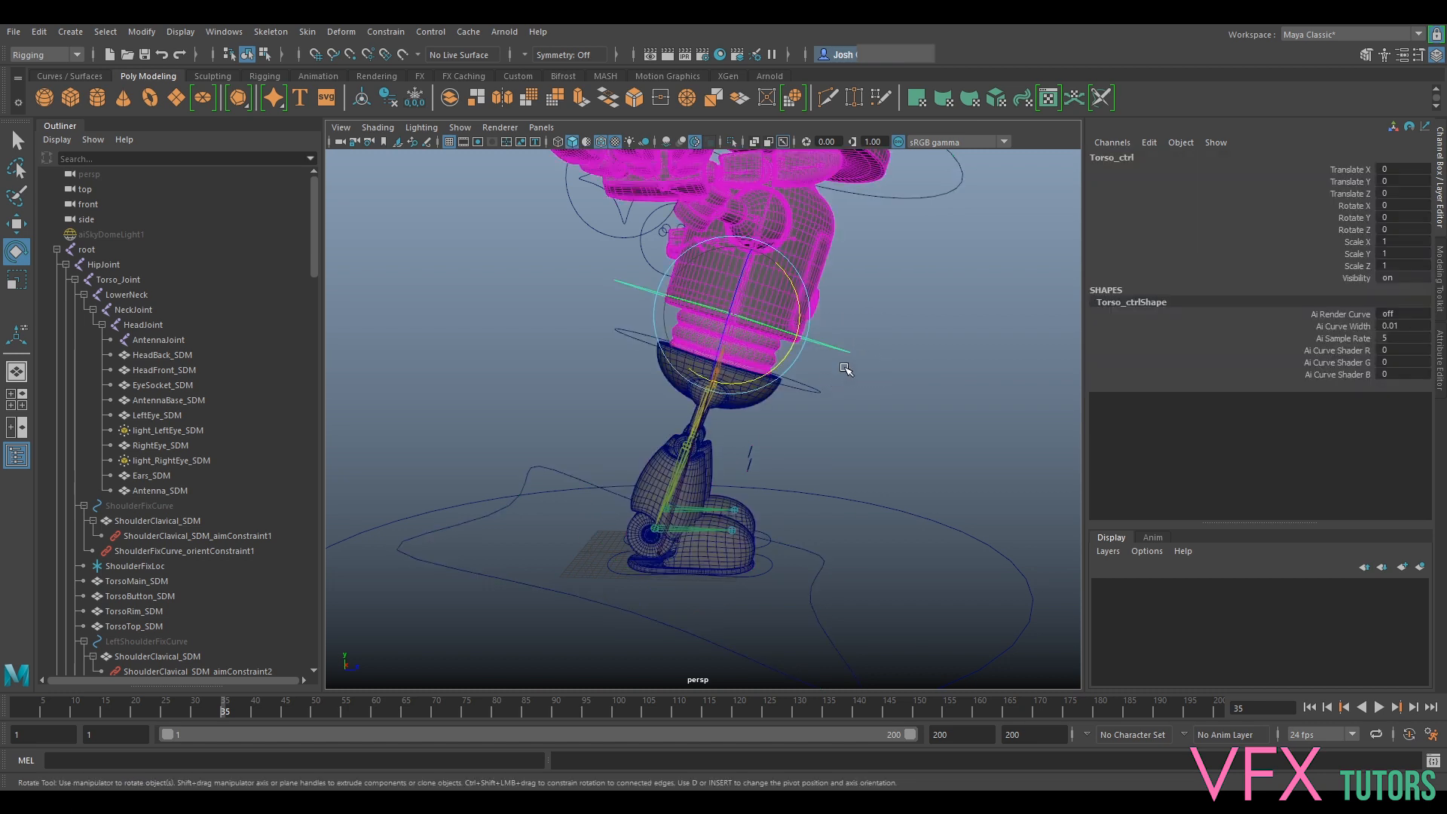
drag(799, 316, 842, 386)
Try rotating the hip control, and undo the hip, torso and root control rotations
click(626, 332)
drag(672, 315, 703, 307)
key(ctrl+z)
key(ctrl+z)
key(ctrl+z)
key(ctrl+z)
key(ctrl+z)
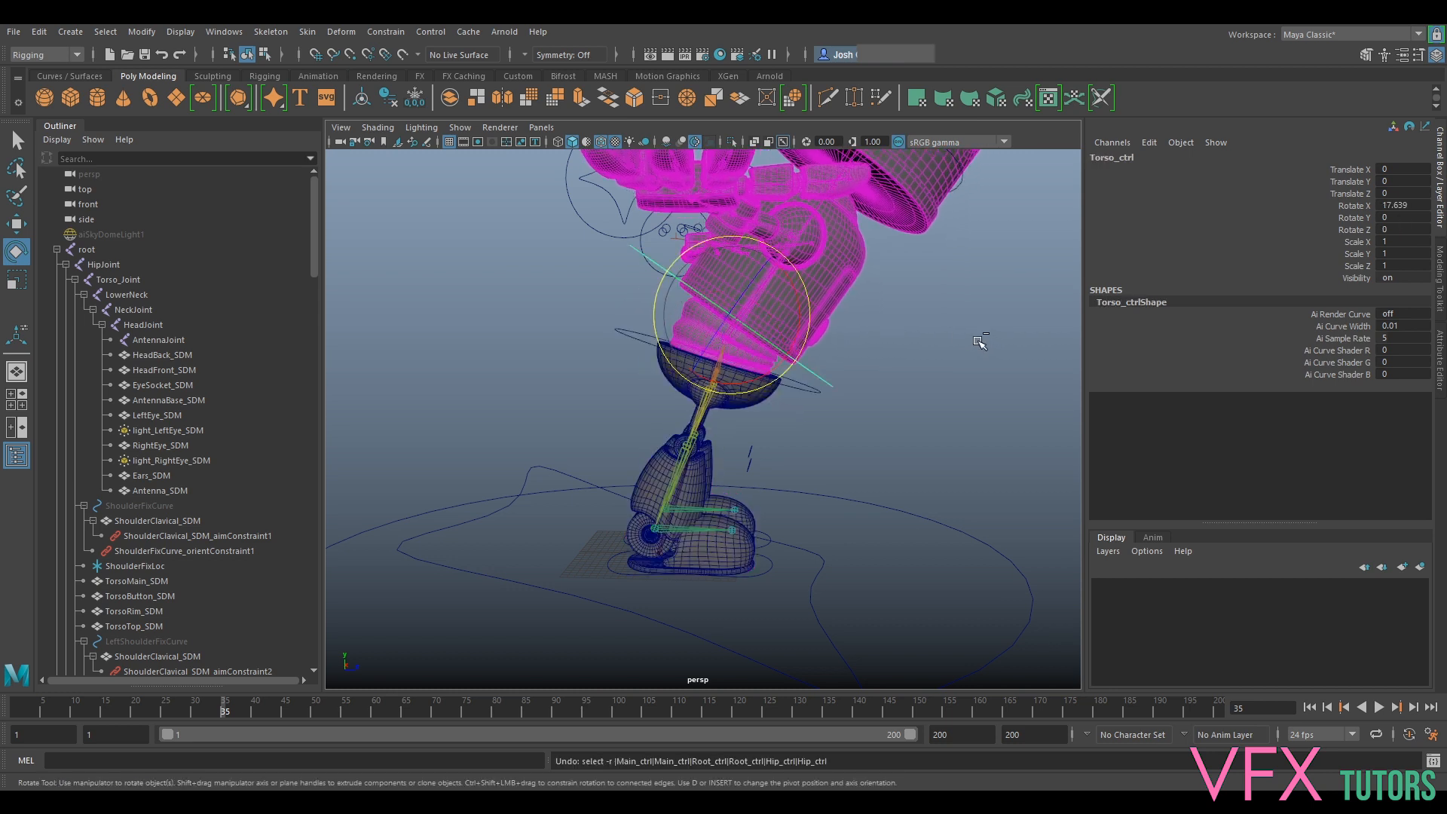
key(ctrl+z)
Select the root control and inspect the rig in its default pose
scroll(858, 295, down, 7)
alt+drag(852, 299, 815, 311)
scroll(815, 313, up, 5)
alt+middle_drag(814, 328, 907, 336)
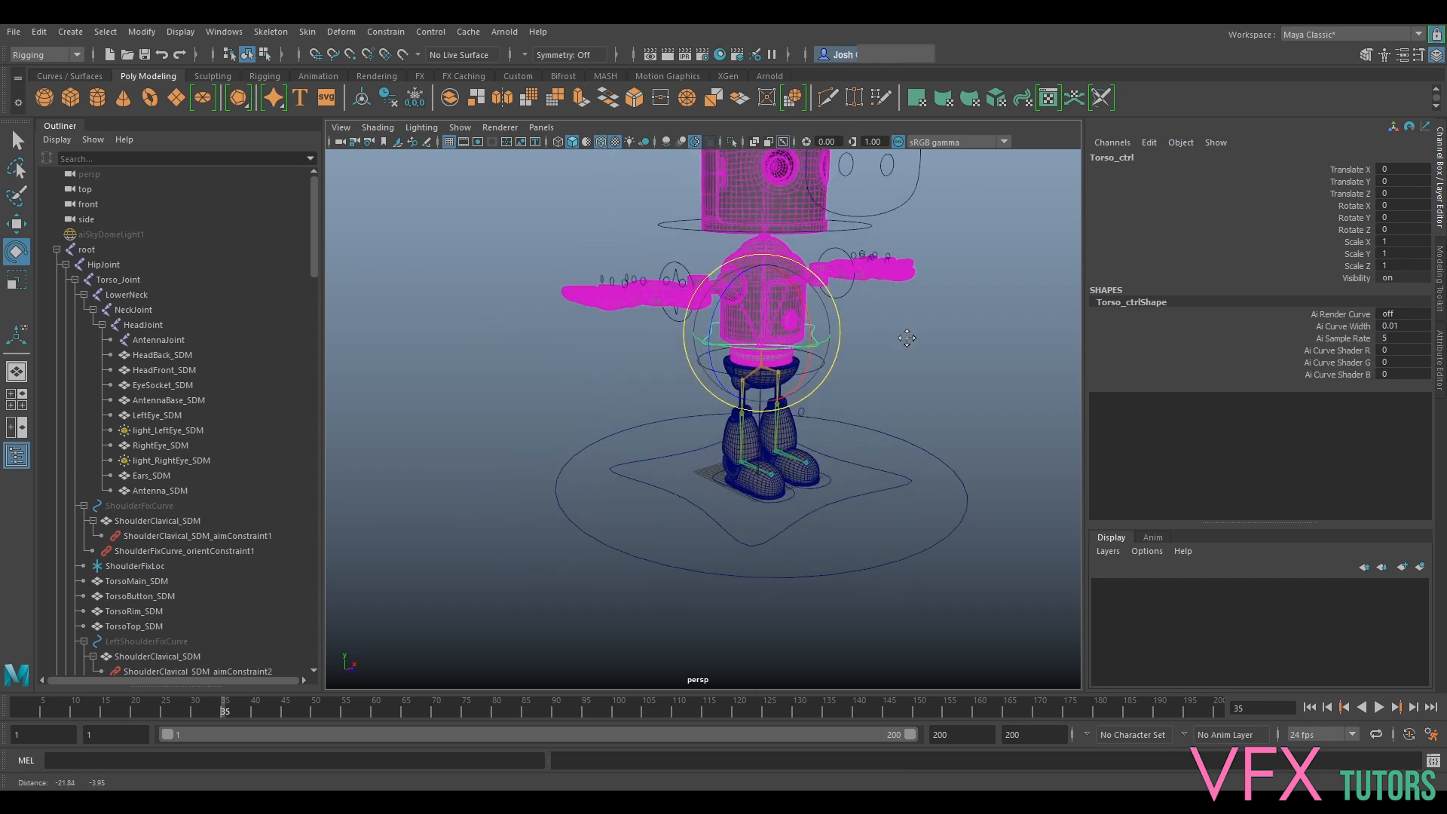
click(846, 464)
alt+drag(894, 378, 921, 343)
alt+middle_drag(920, 344, 878, 375)
scroll(879, 375, up, 4)
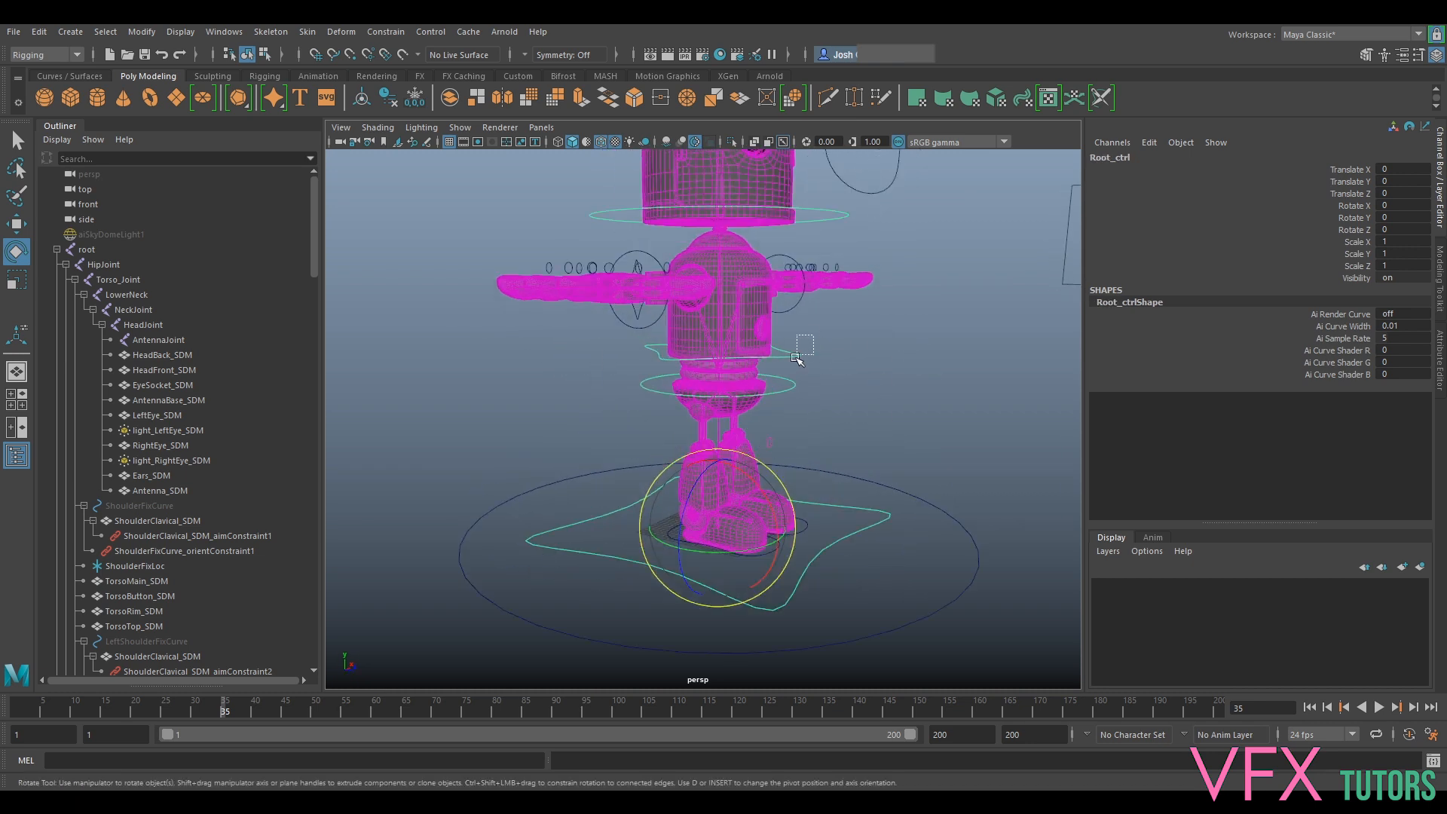
Try rotating the torso control slightly, and undo the rotation
click(797, 352)
drag(768, 330, 772, 331)
key(ctrl+z)
Try rotating the head control about 4° in X, and undo the rotation
alt+middle_drag(944, 324, 911, 426)
scroll(911, 426, up, 4)
alt+drag(912, 426, 869, 393)
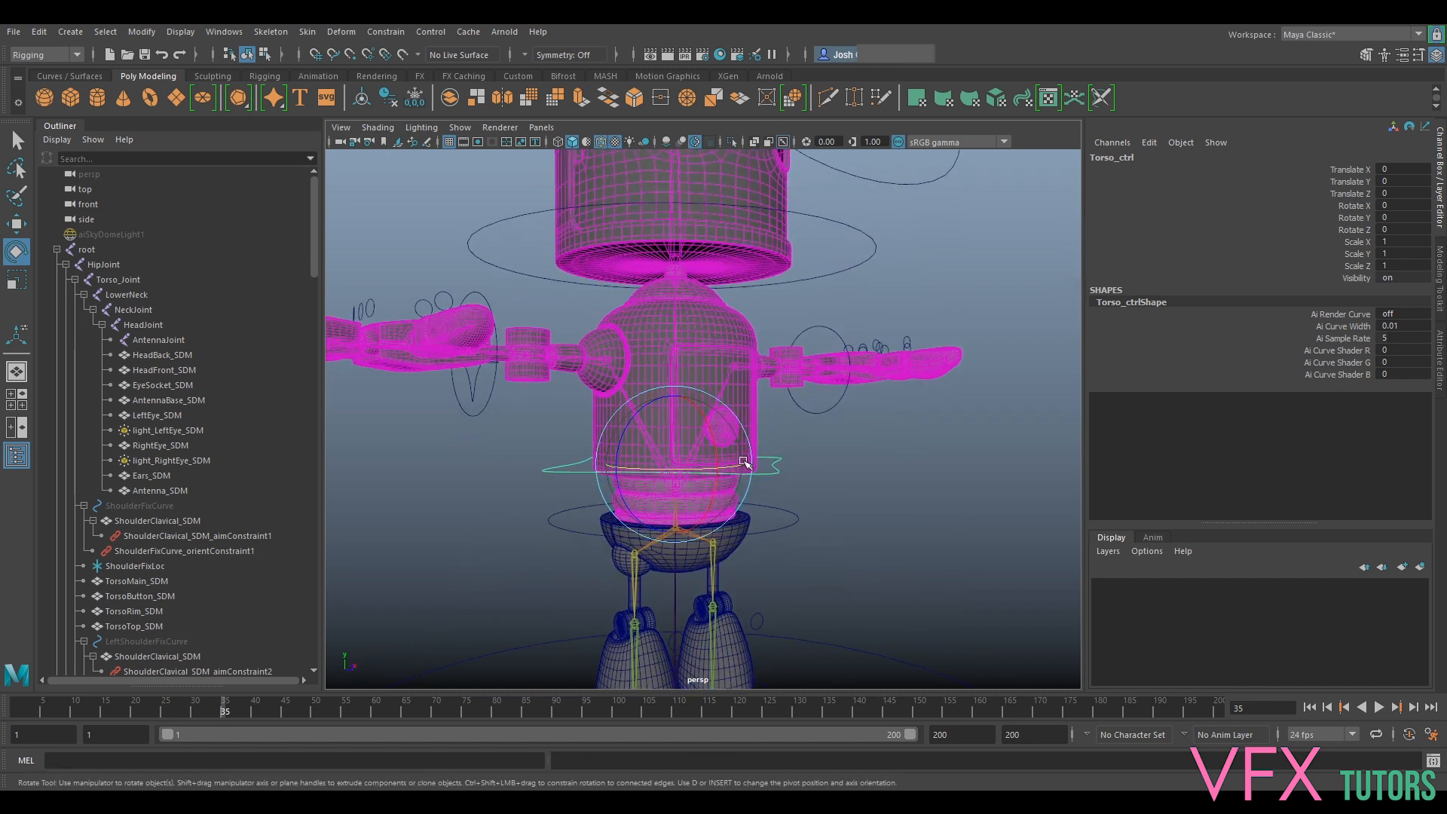
mouse_move(854, 285)
alt+mouse_down()
mouse_move(884, 275)
mouse_move(871, 298)
alt+mouse_up()
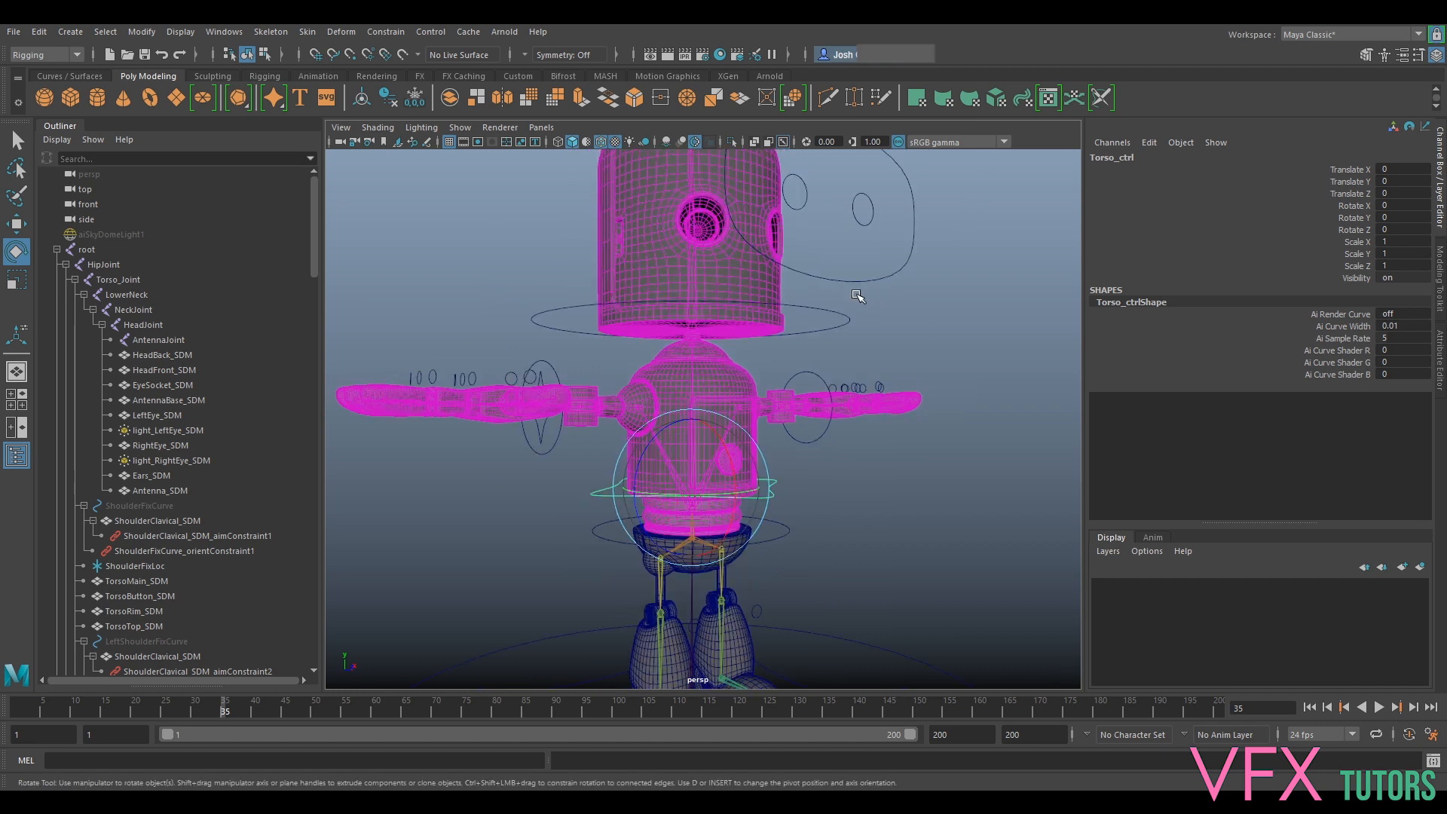
click(829, 332)
drag(731, 290, 740, 297)
key(ctrl+z)
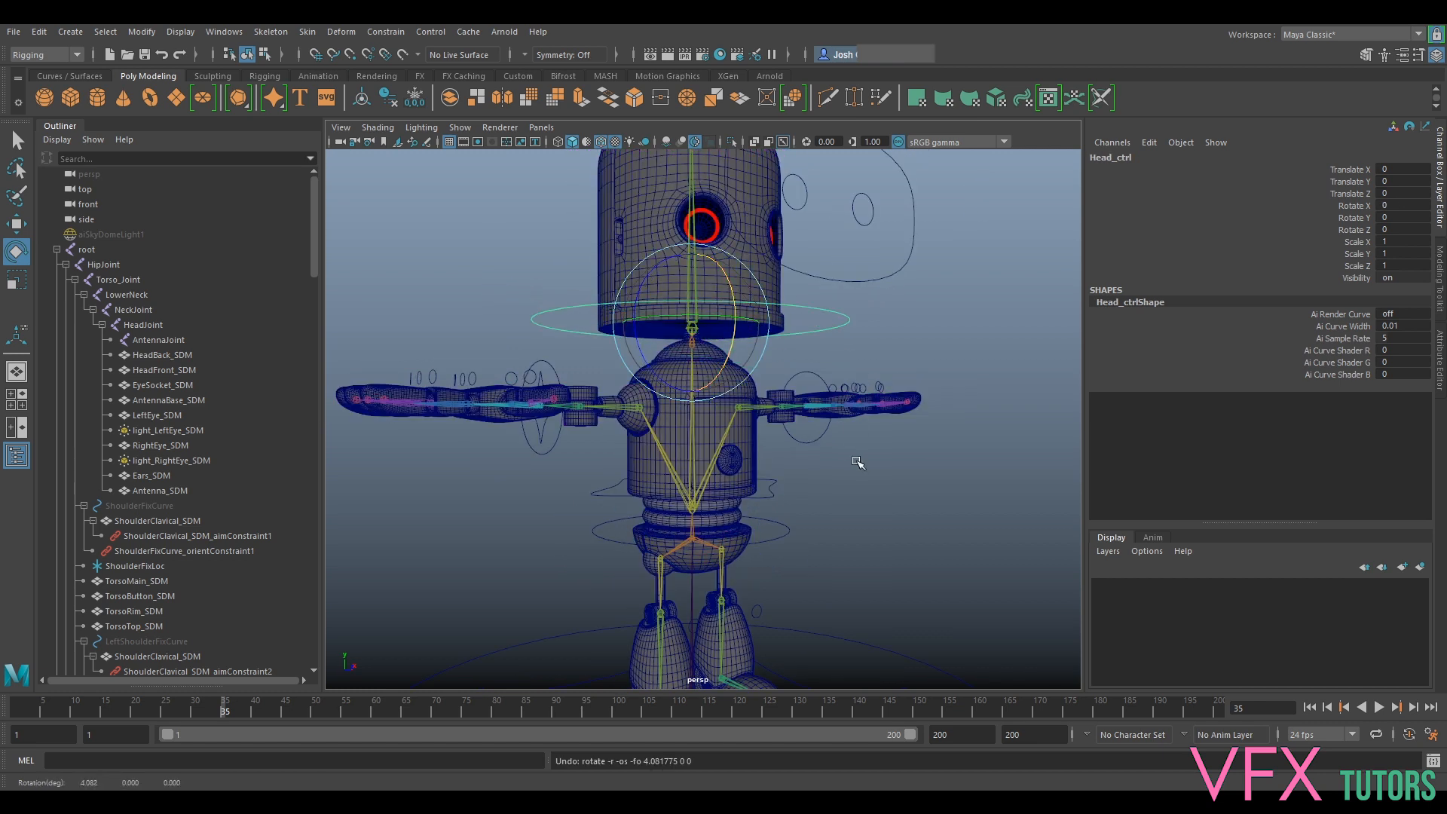
Select the torso control and collapse the HipJoint hierarchy in the Outliner
scroll(859, 467, up, 3)
click(813, 499)
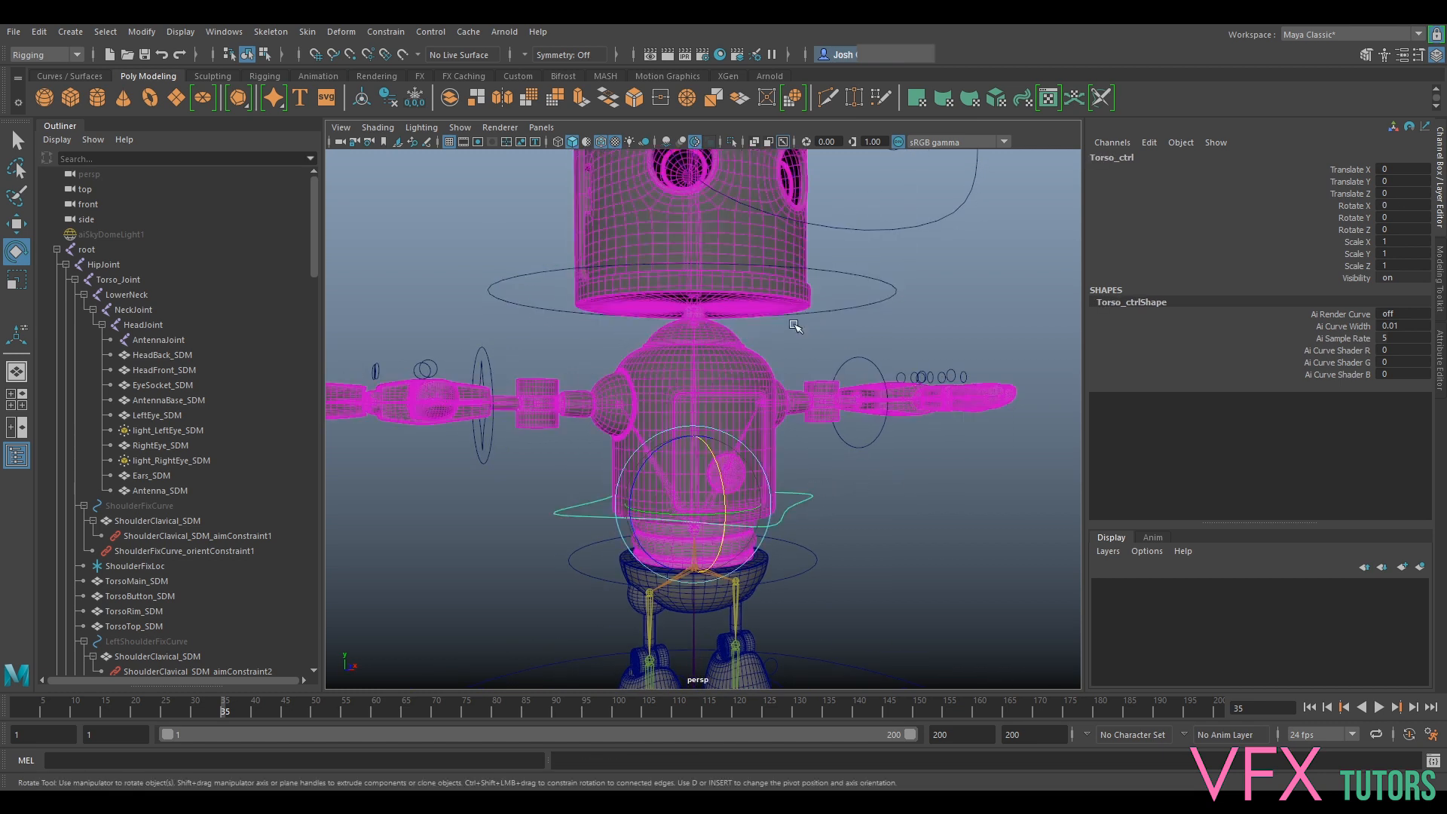
scroll(139, 413, down, 10)
scroll(143, 371, up, 10)
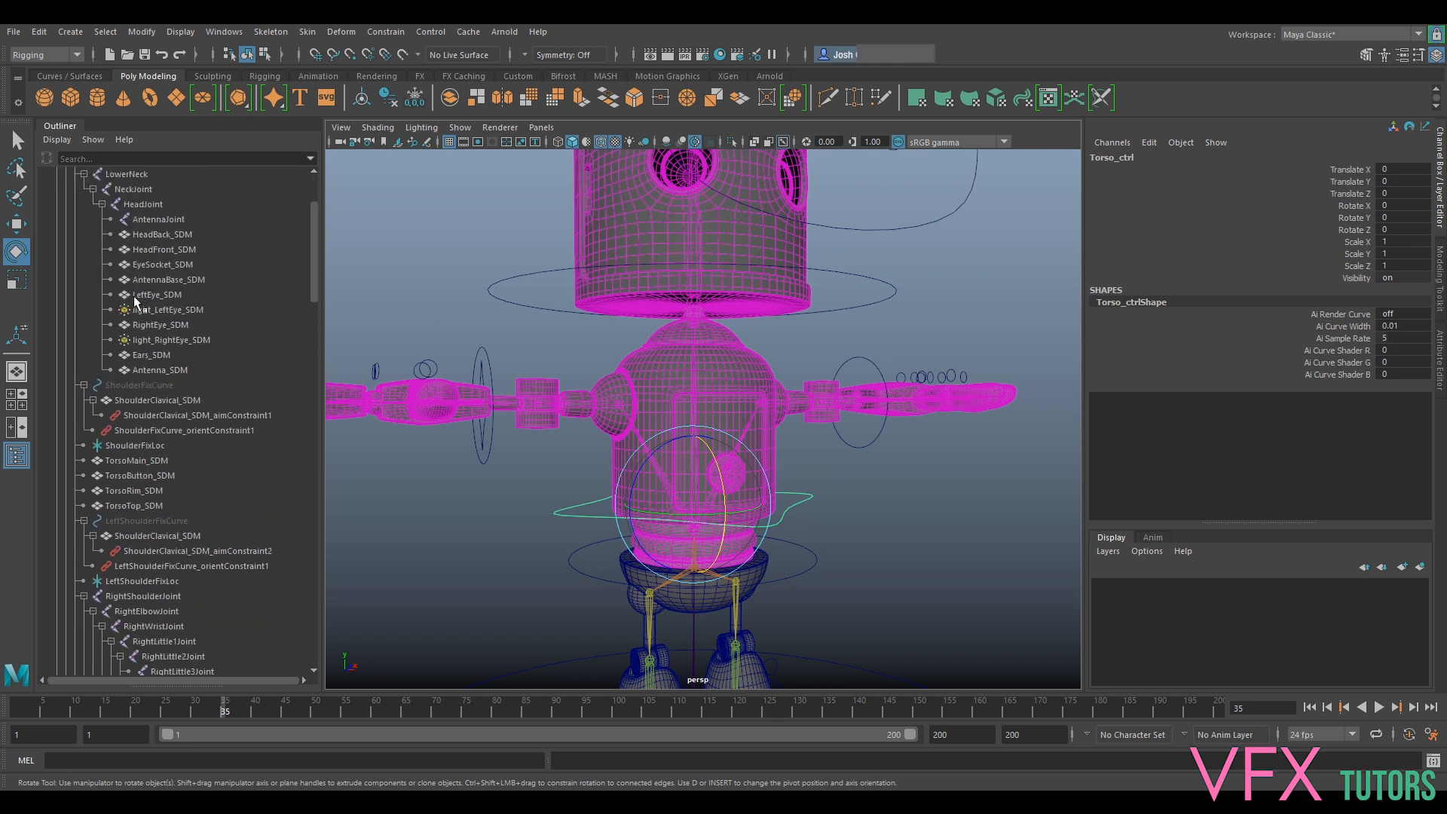
click(65, 264)
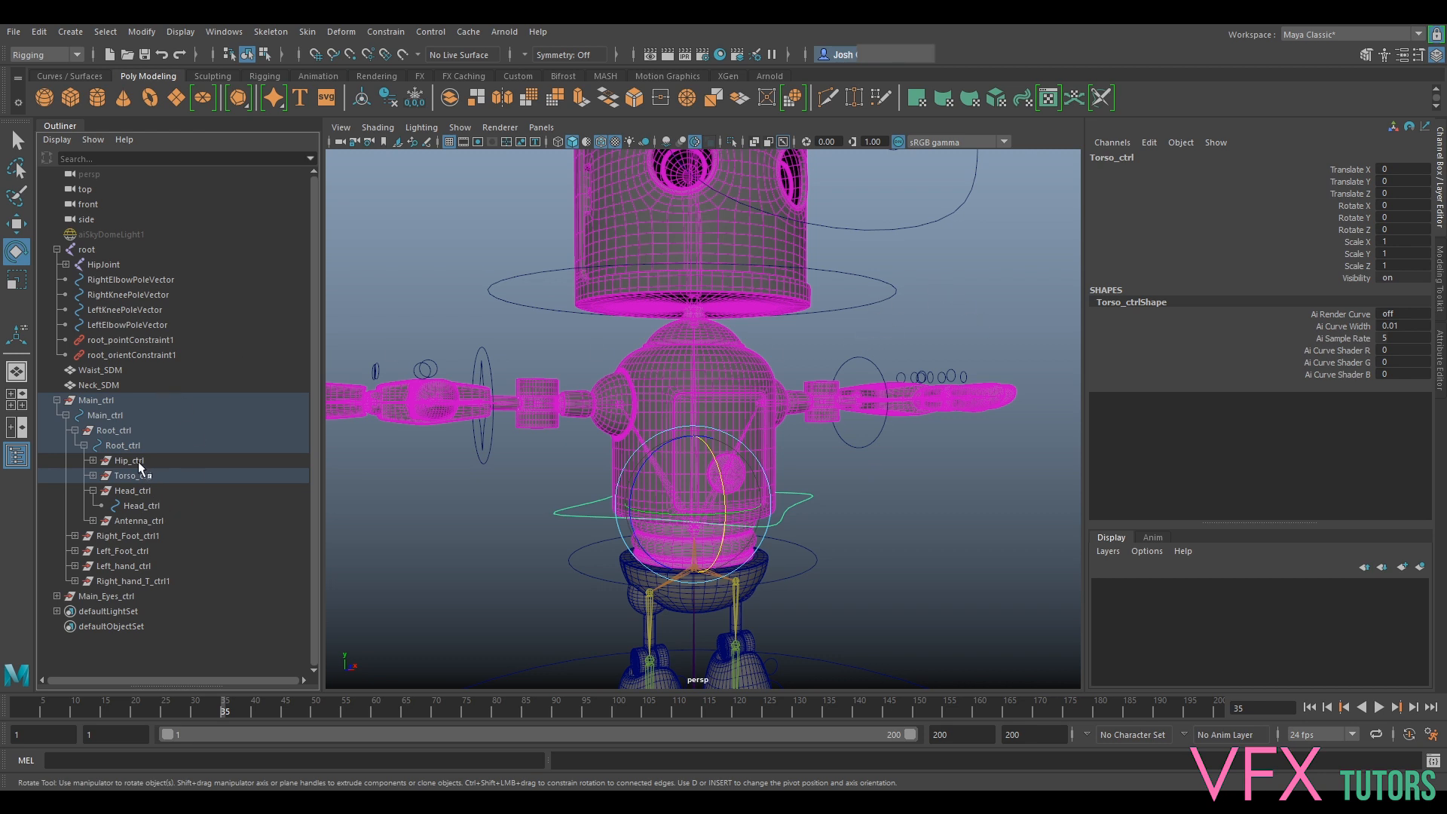
key(f)
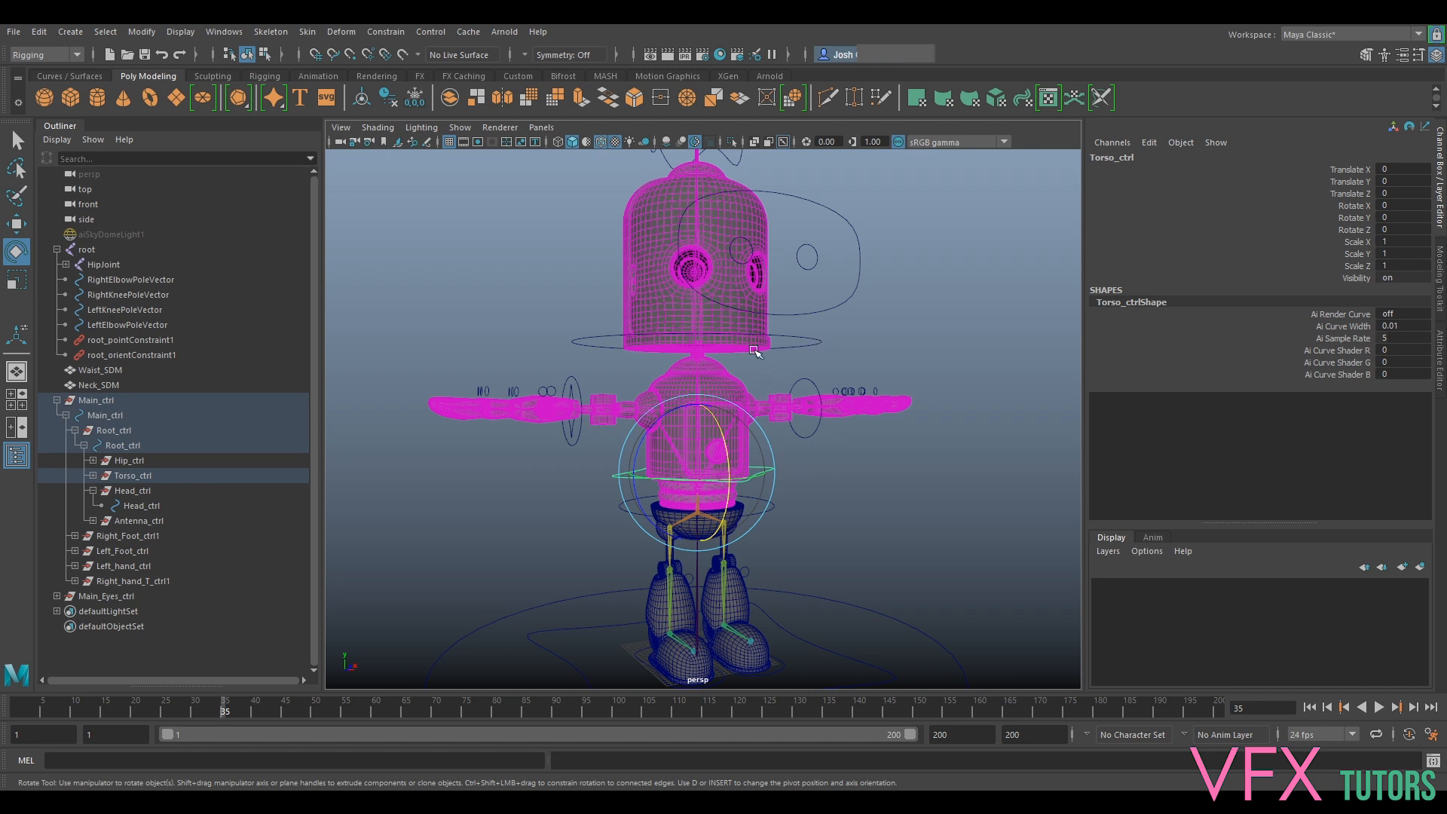
Parent the Head_ctrl group under the Torso_ctrl curve in the control hierarchy
click(796, 354)
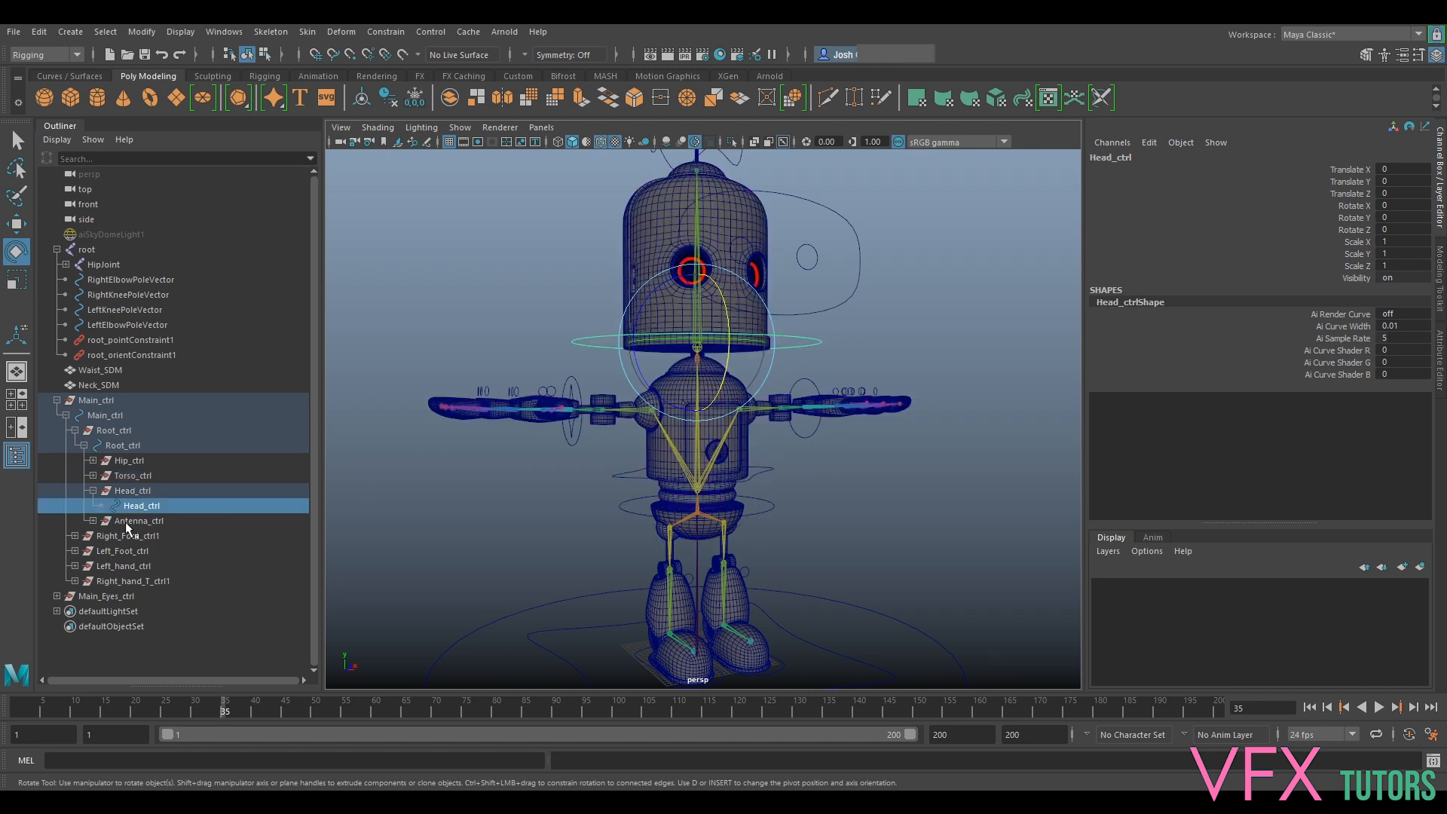
click(129, 491)
click(96, 491)
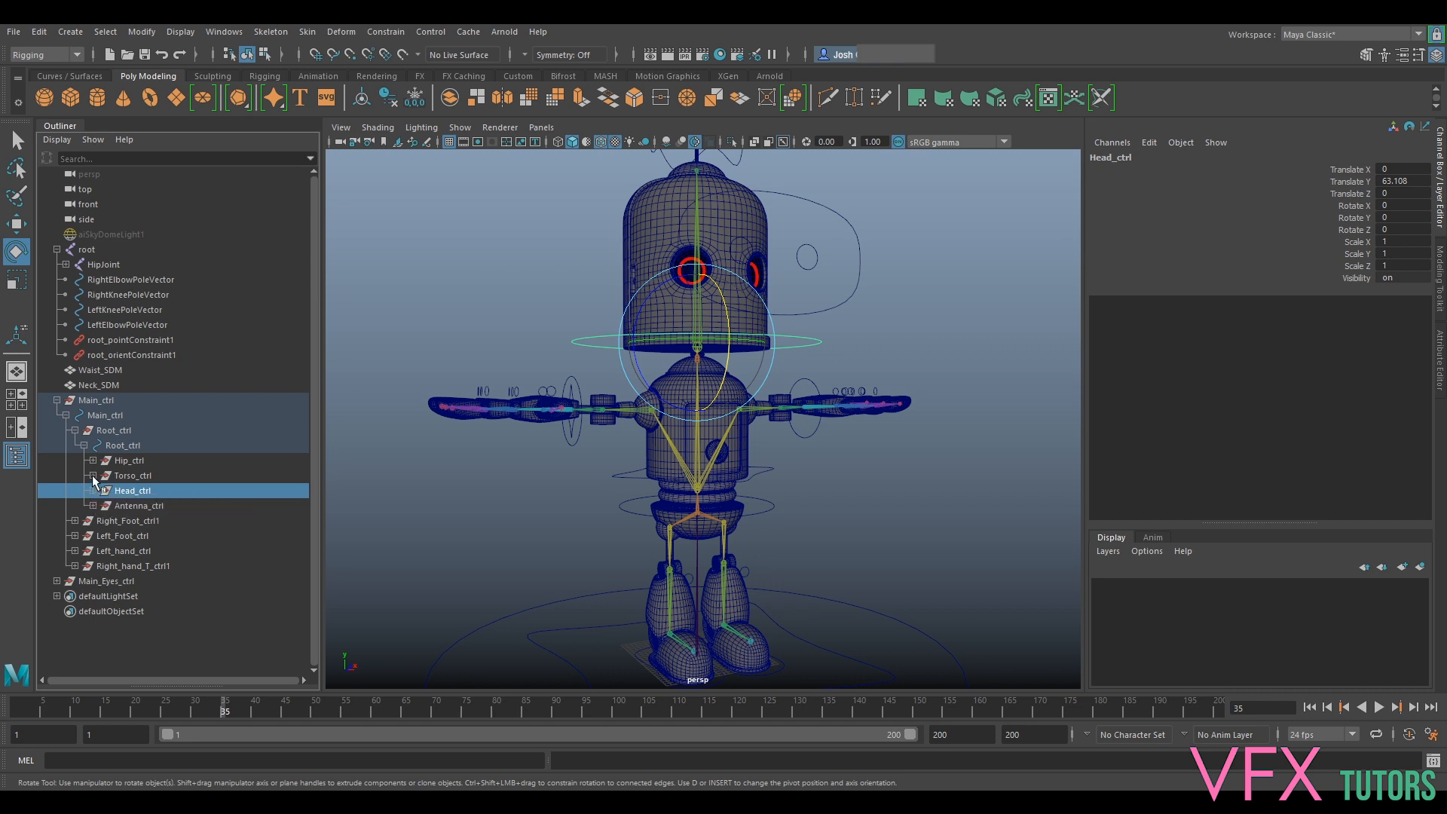
click(93, 475)
middle_drag(129, 508, 138, 492)
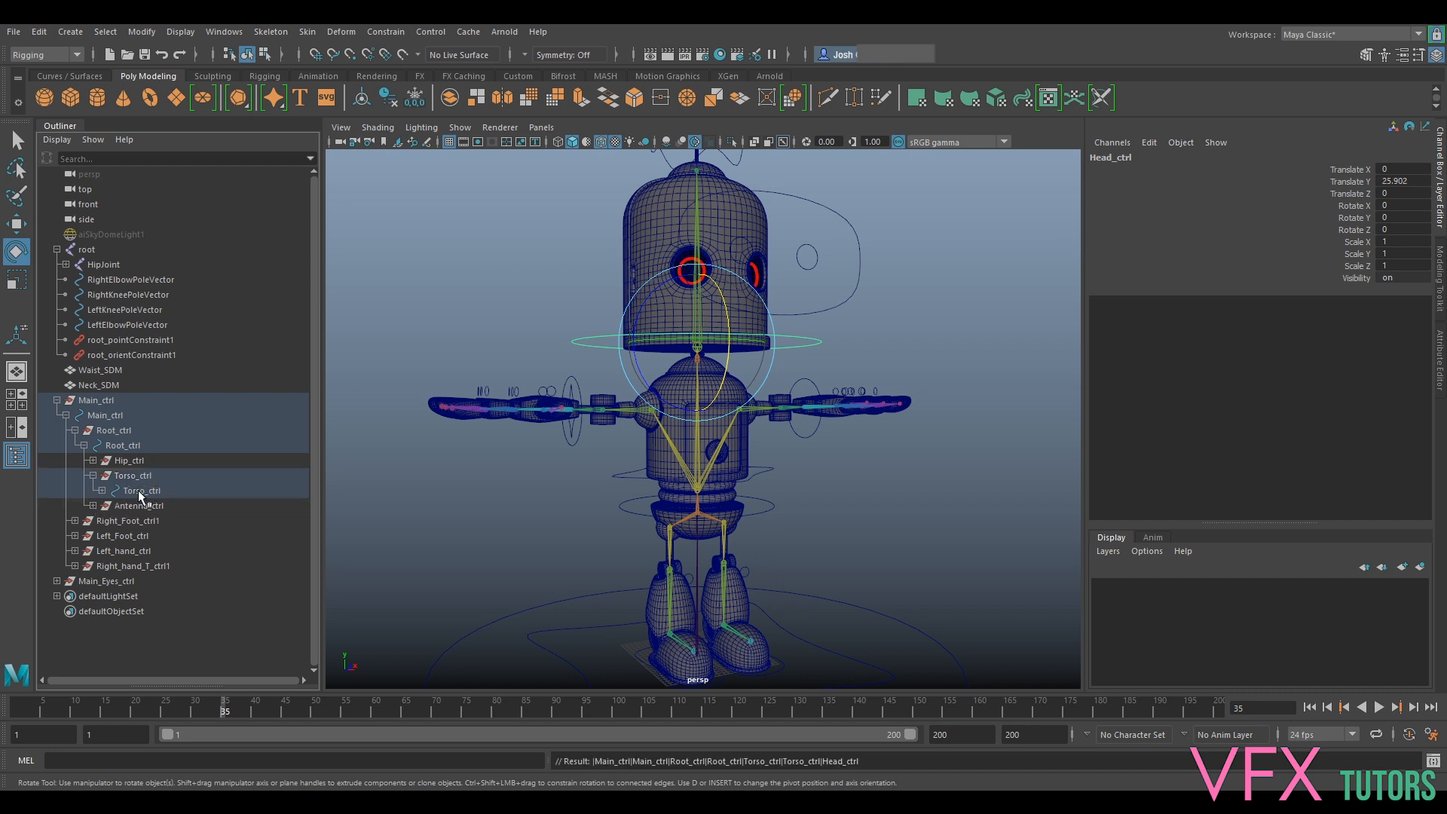
Try rotating the torso control slightly in X with the head control as its child, and undo the rotation
click(137, 491)
mouse_move(729, 457)
mouse_down()
mouse_move(732, 483)
mouse_move(732, 455)
mouse_up()
key(ctrl+z)
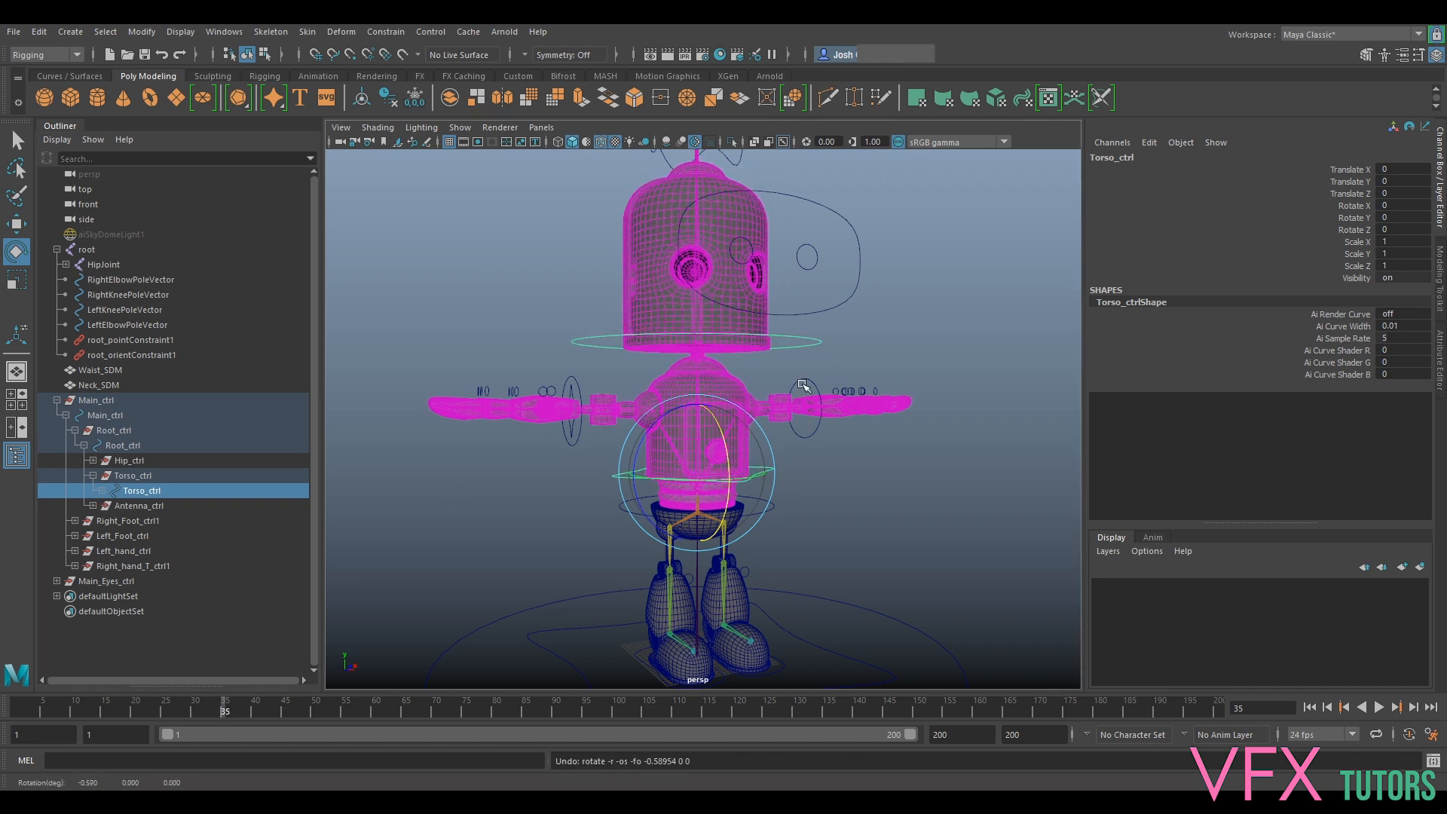
Parent the Main_Eyes_ctrl group under the Head_ctrl curve
click(848, 313)
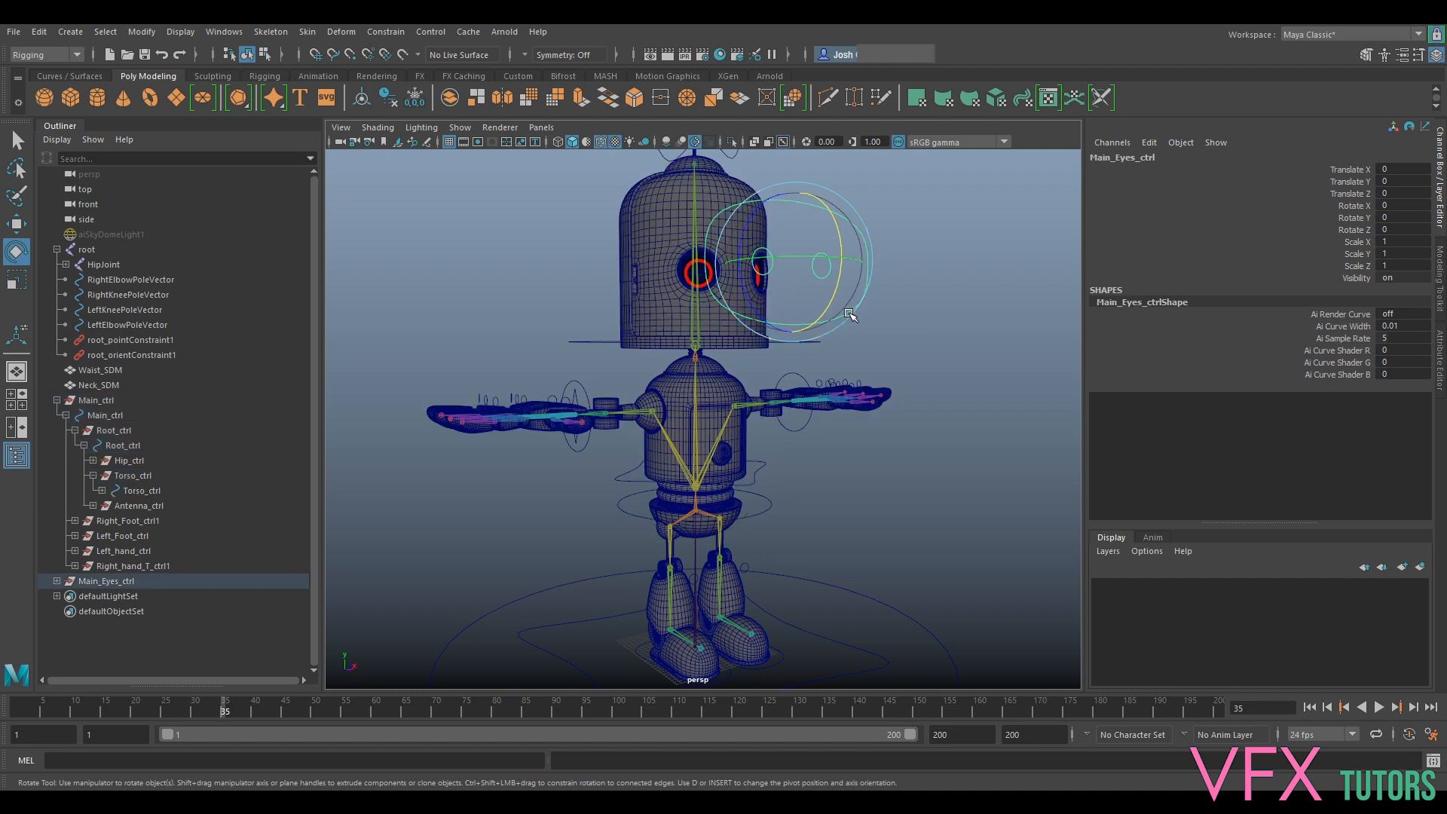
click(140, 582)
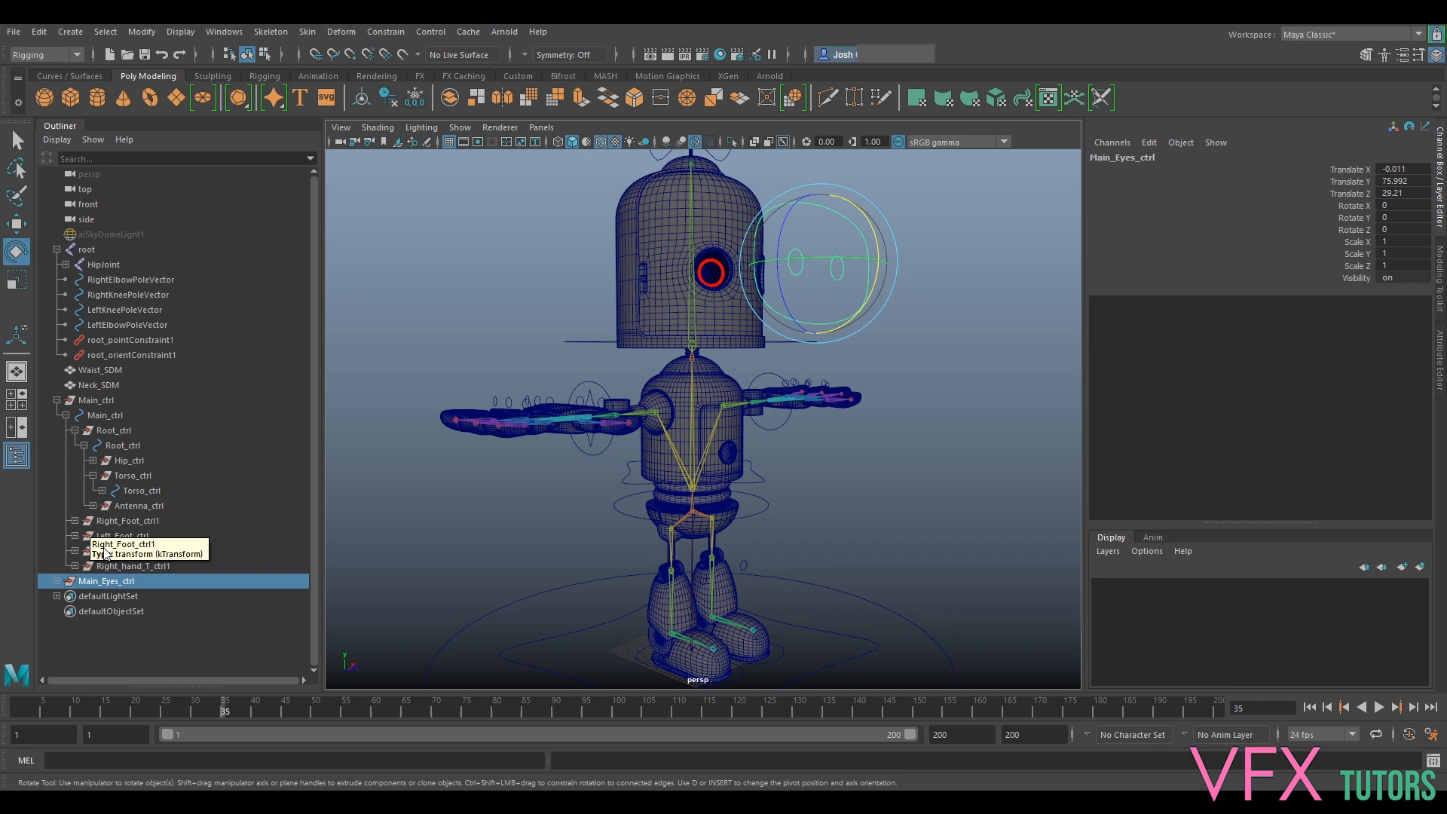
click(587, 345)
click(582, 342)
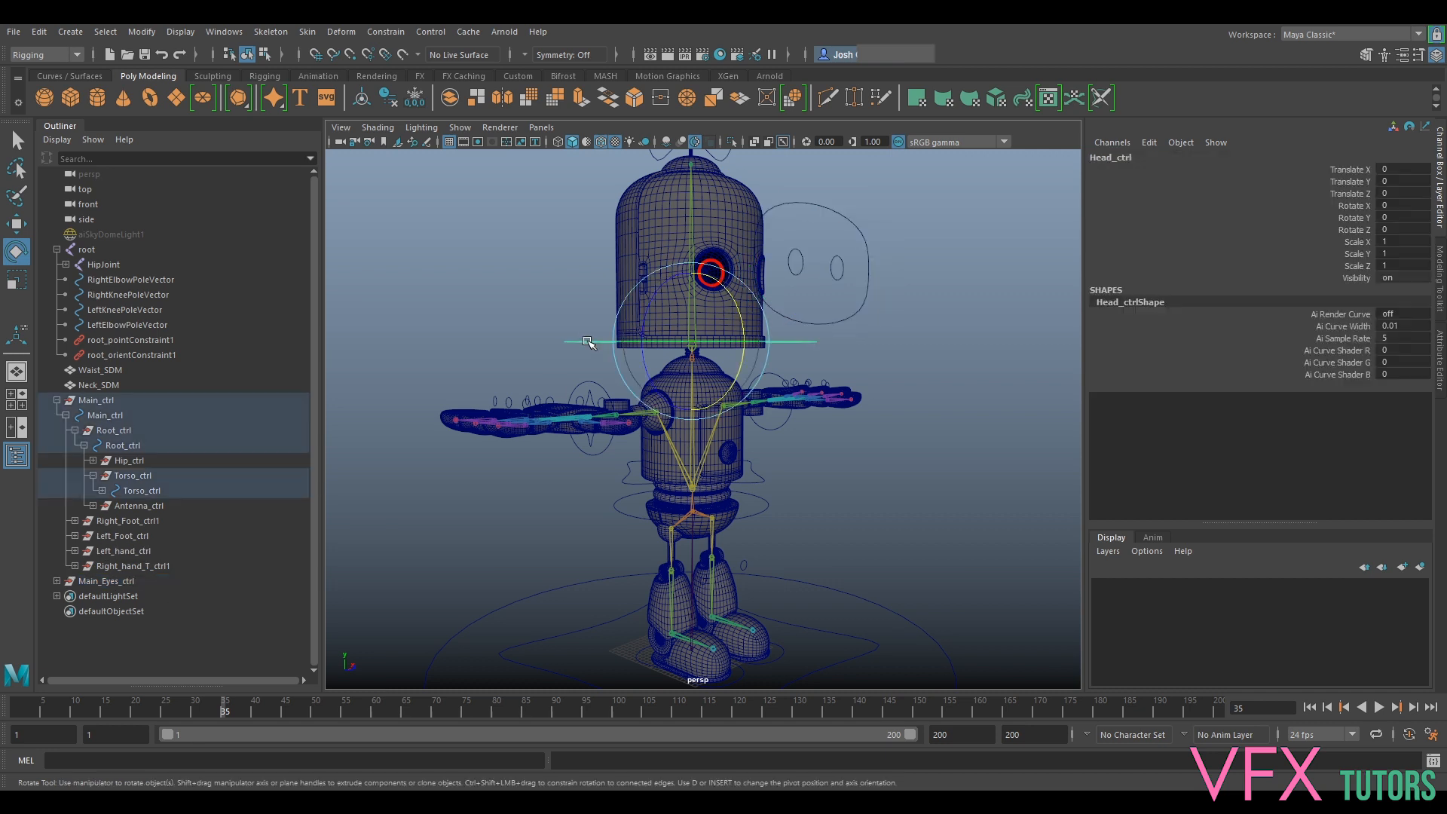
click(102, 491)
click(125, 520)
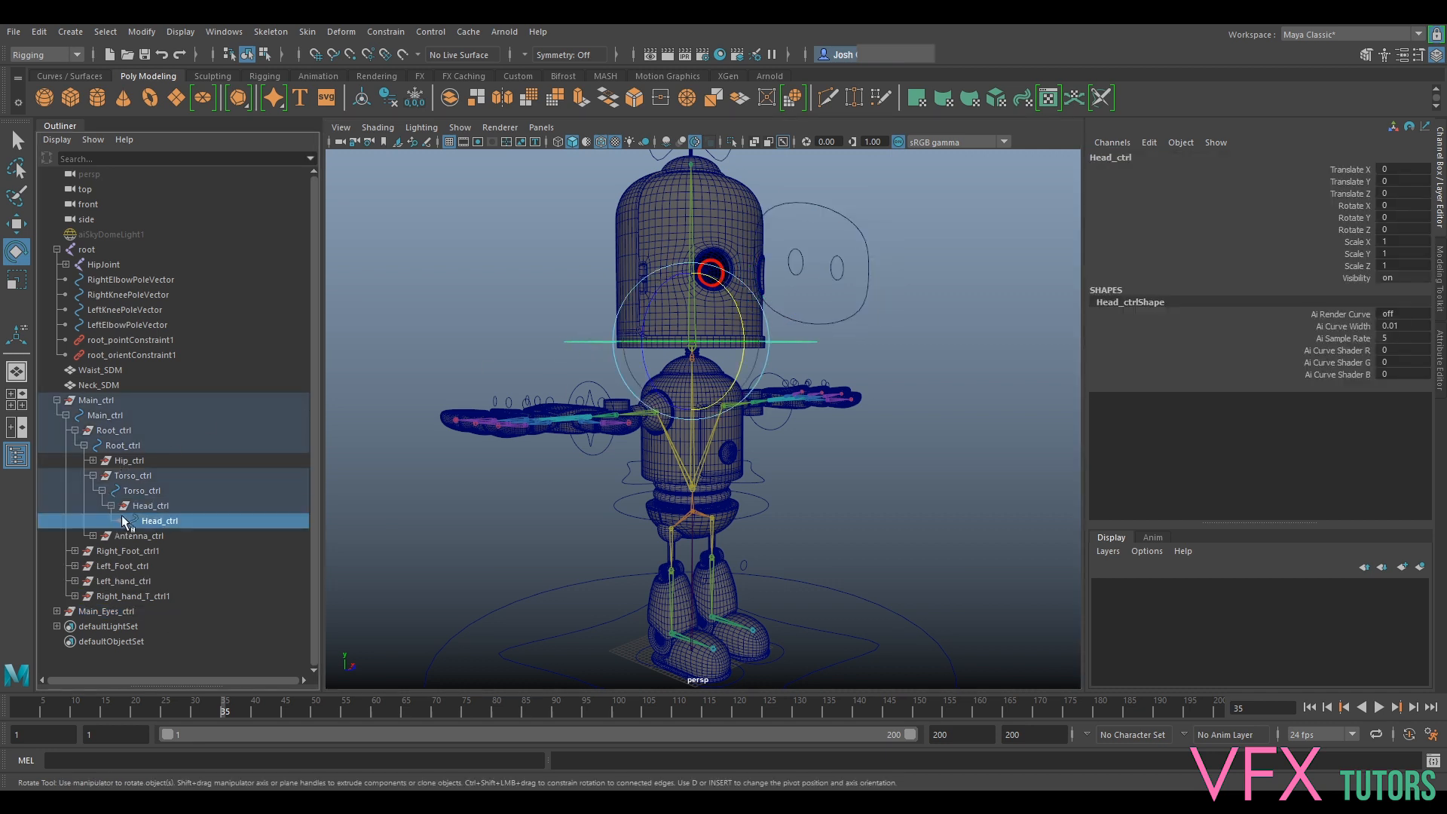
drag(106, 612, 172, 526)
Try rotating the head control with the eye controls as its children, and undo the rotation
click(160, 521)
drag(718, 318, 663, 361)
key(ctrl+z)
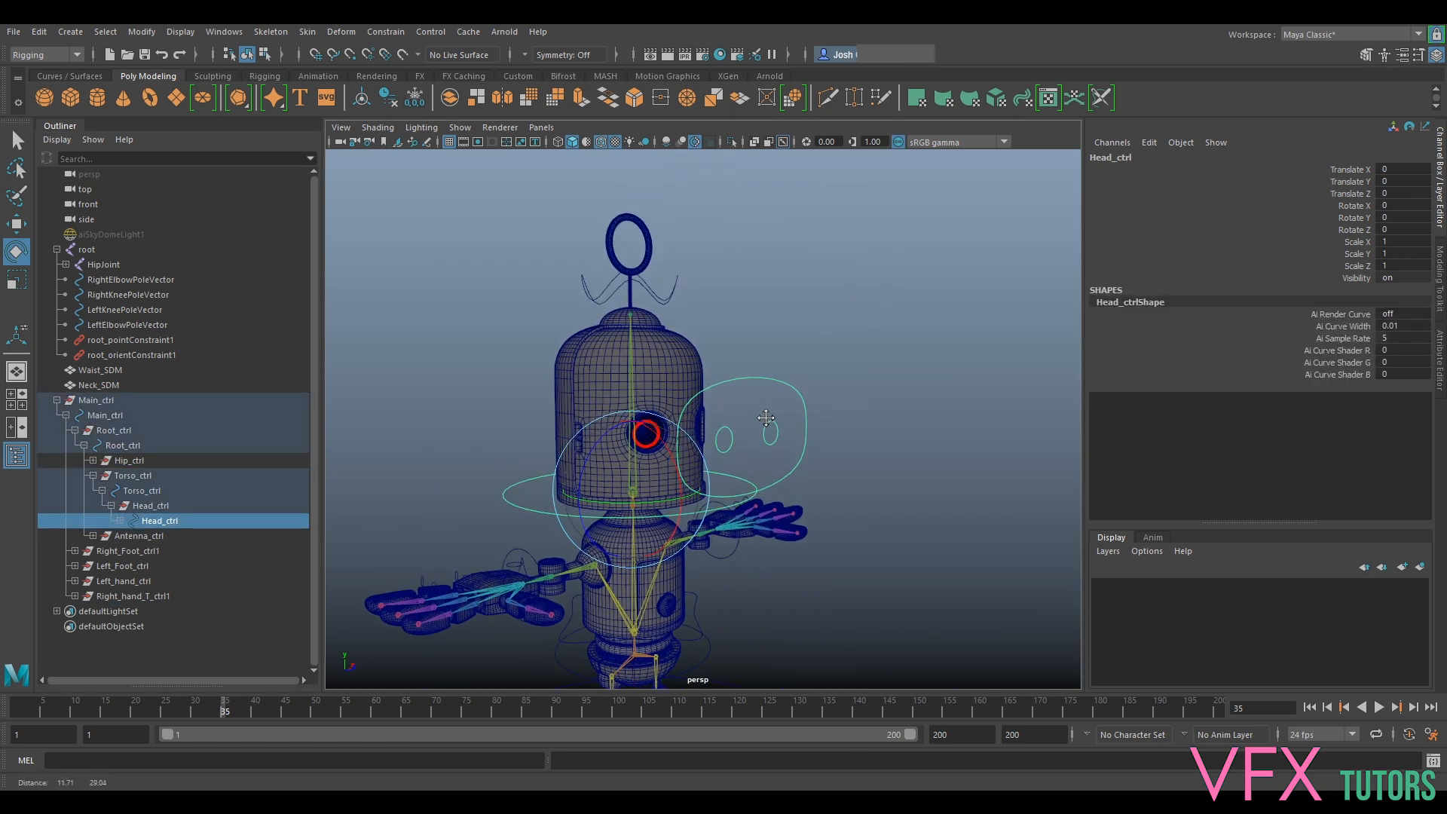
Parent the Antenna_ctrl group under the Head_ctrl curve
click(130, 536)
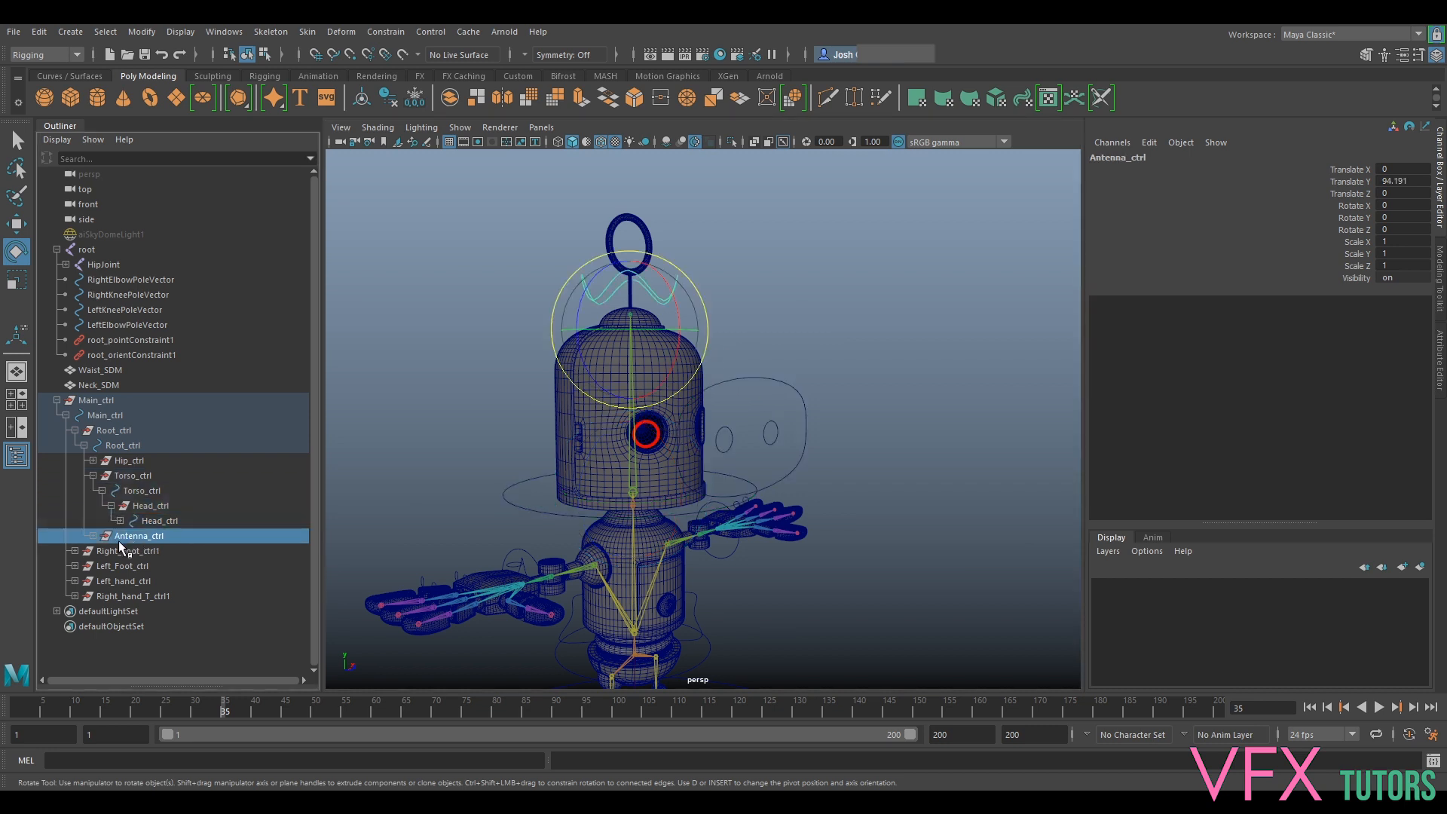
click(153, 521)
click(120, 520)
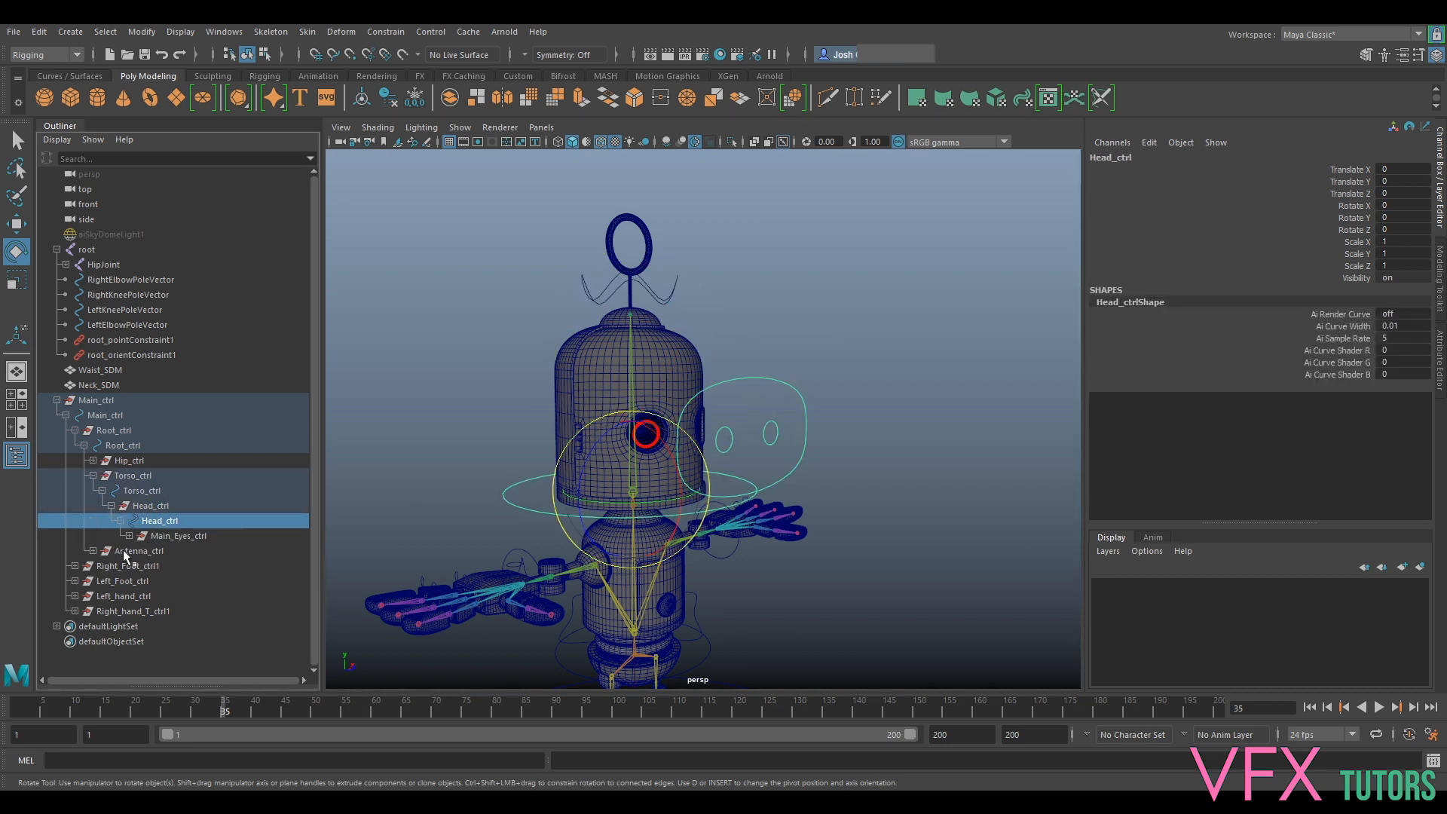
click(132, 551)
middle_drag(131, 551, 153, 528)
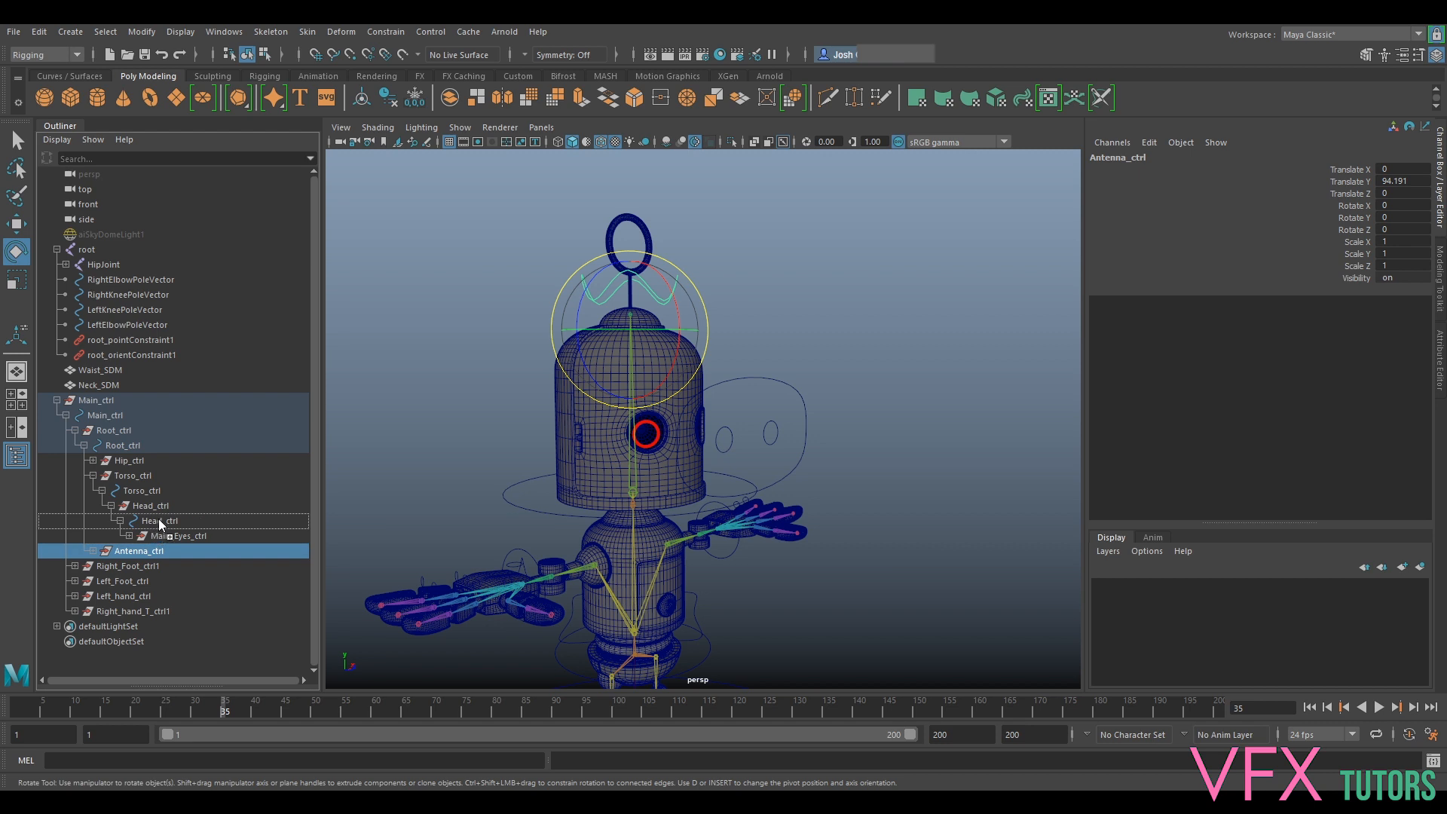
Try rotating the head control with the antenna control as its child, and undo the rotation
click(168, 522)
drag(665, 449, 666, 459)
key(ctrl+z)
Examine the nested head, eye and antenna controls and the right foot control group on the full rig
alt+middle_drag(717, 425, 694, 366)
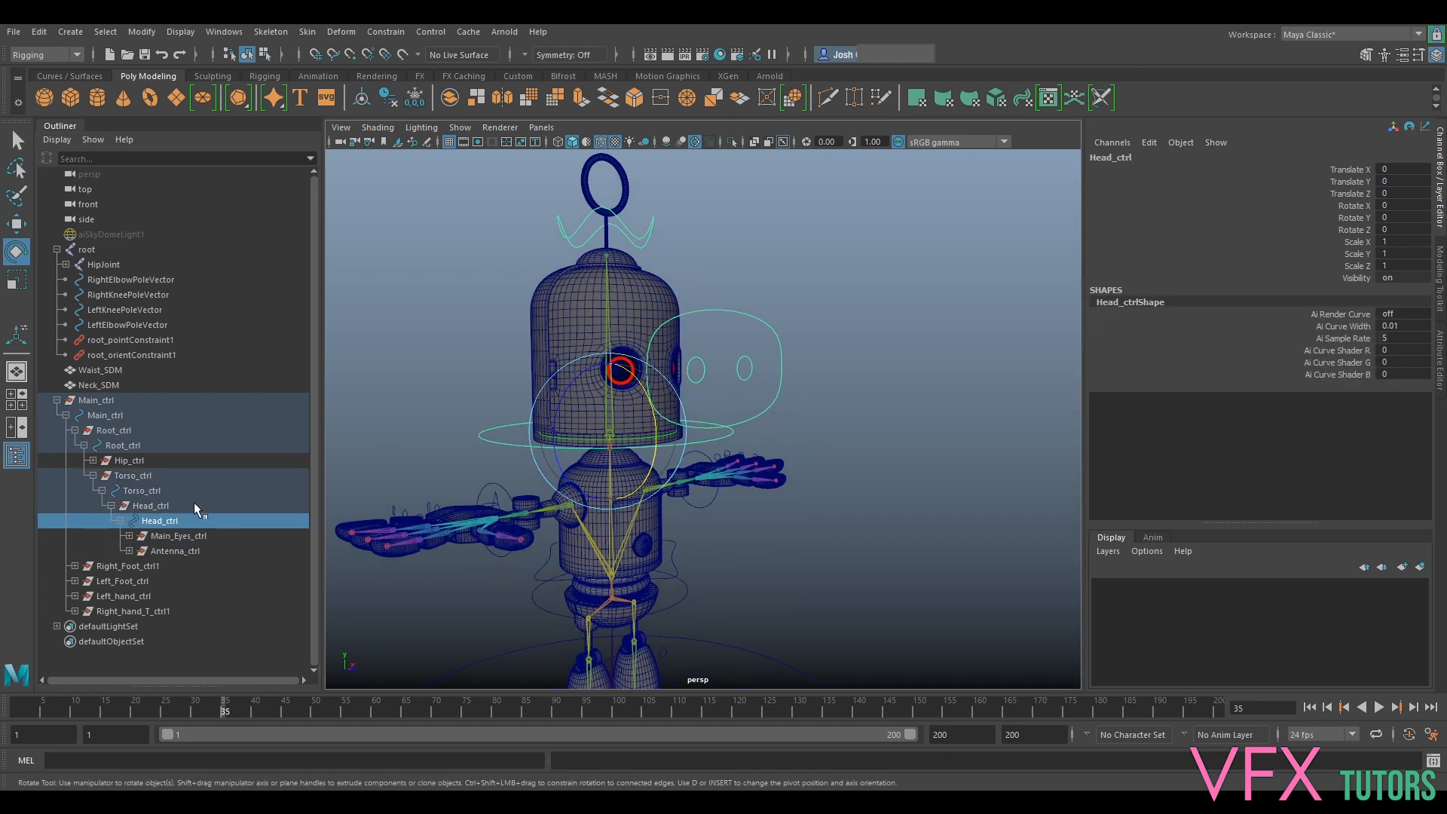
scroll(745, 567, down, 5)
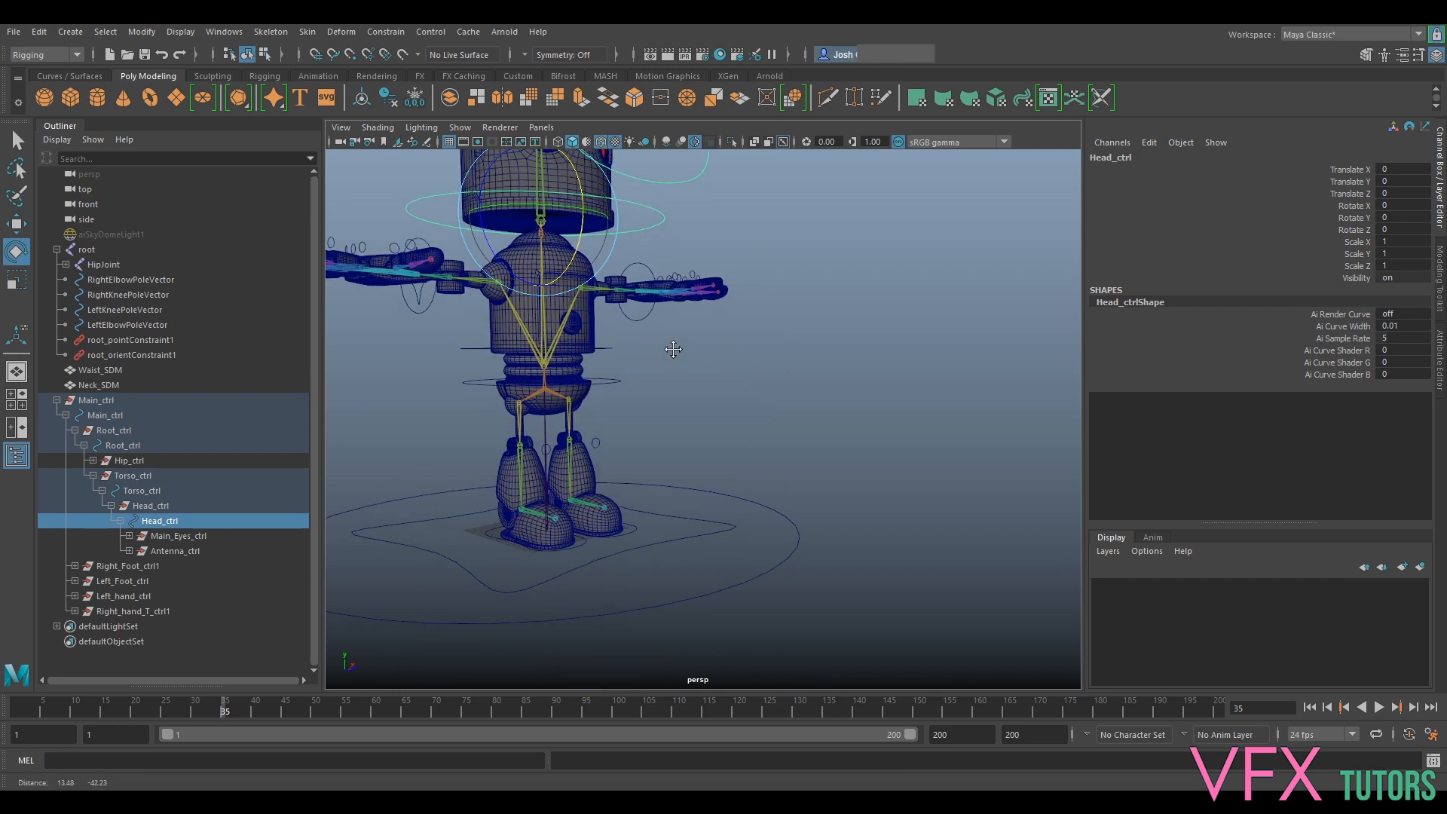
drag(776, 490, 788, 560)
scroll(725, 401, up, 5)
alt+drag(792, 417, 842, 460)
click(156, 537)
click(161, 522)
scroll(591, 376, down, 5)
alt+drag(593, 385, 679, 399)
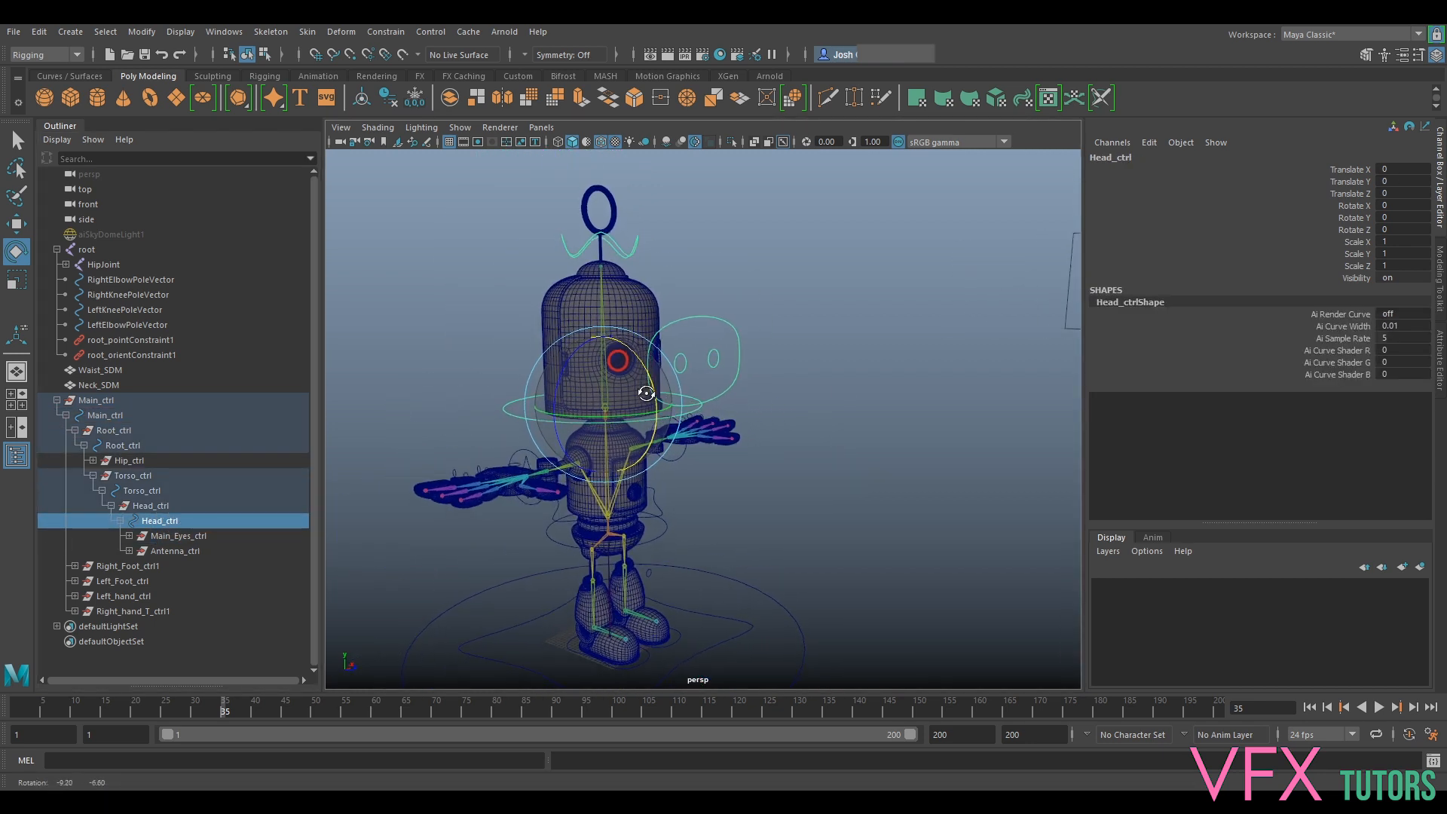
click(143, 567)
alt+middle_drag(732, 548, 740, 405)
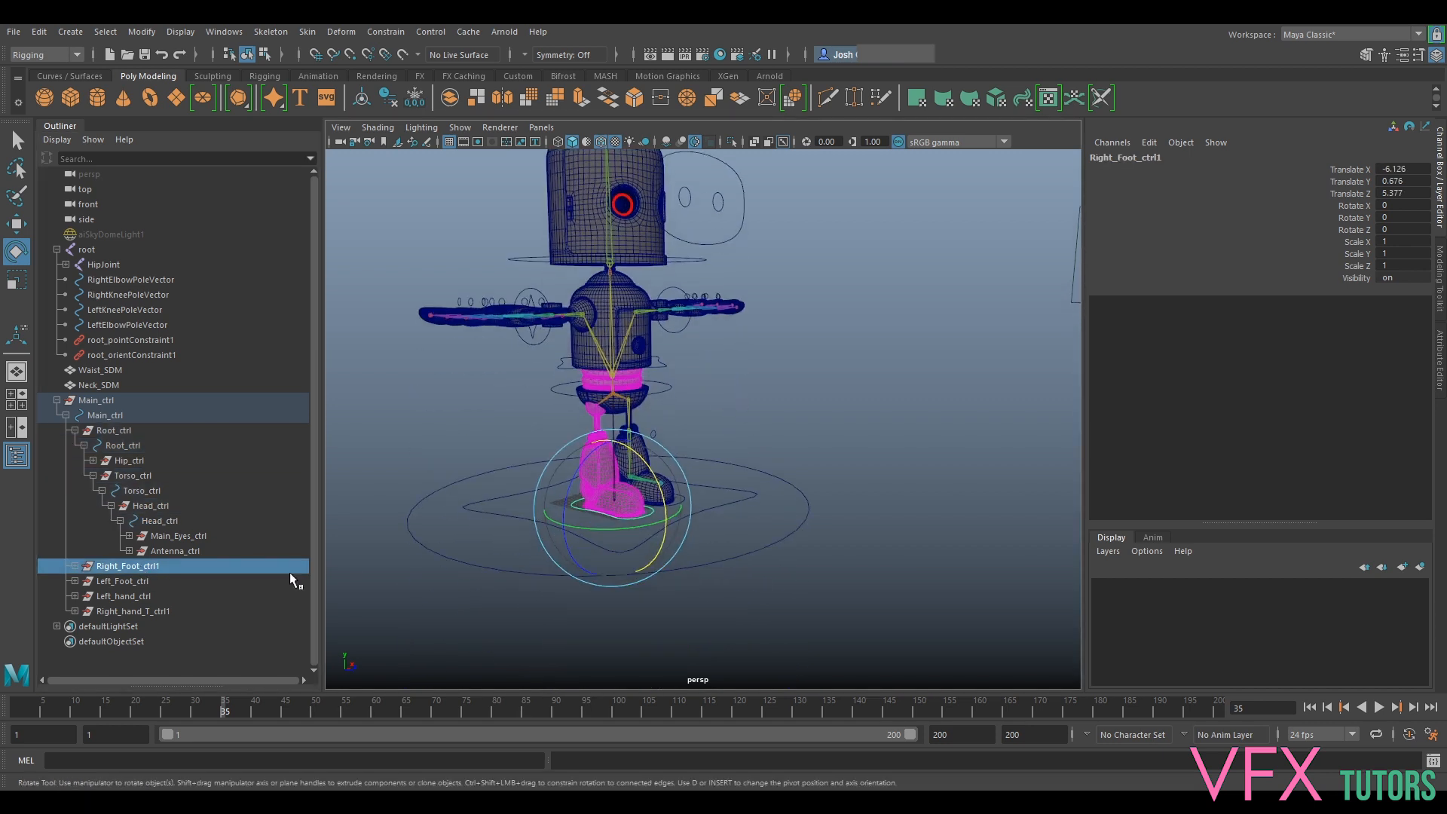
alt+middle_drag(812, 270, 805, 353)
scroll(582, 345, up, 2)
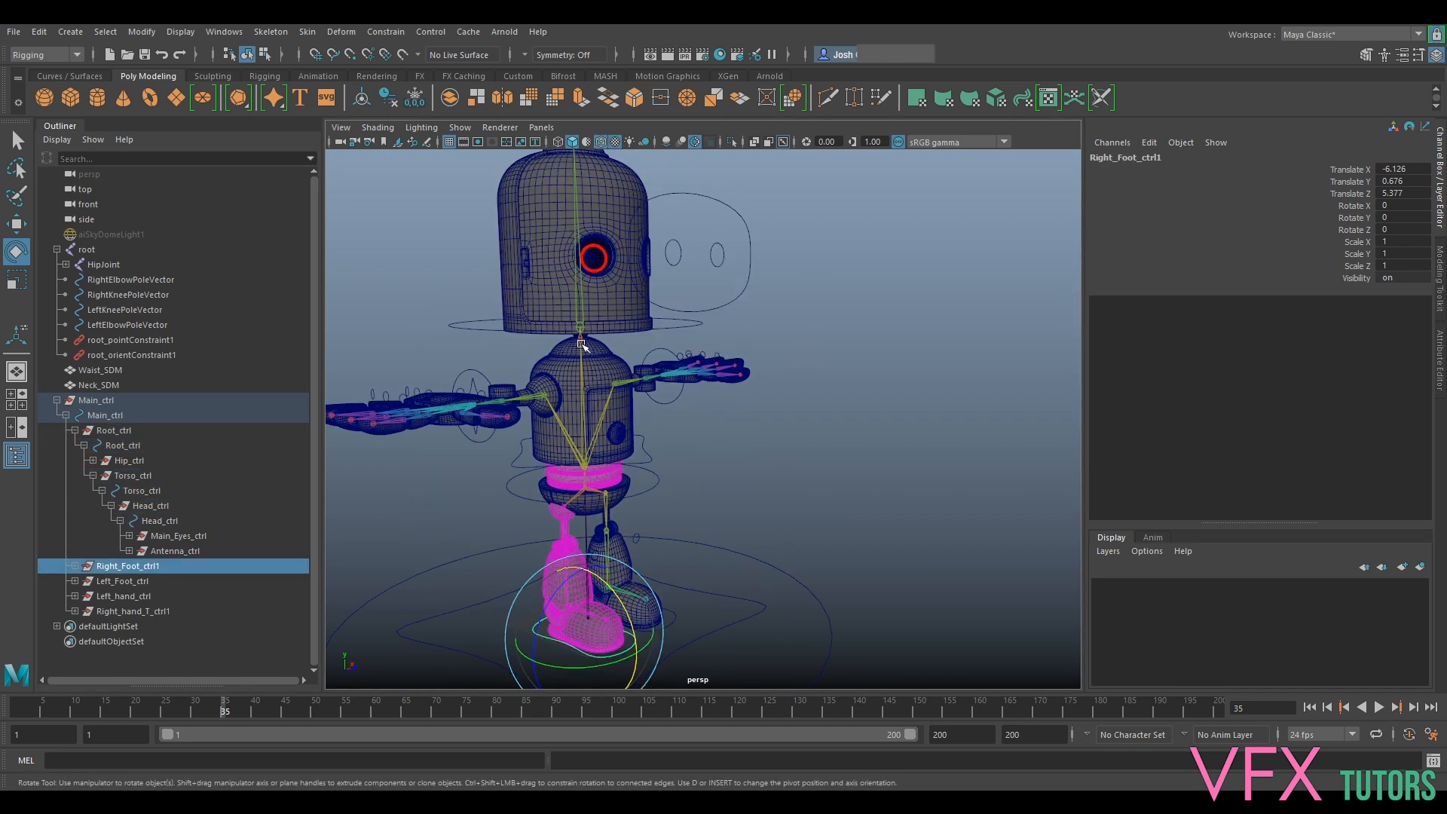
Try rotating the torso control group, and undo the rotation
click(454, 325)
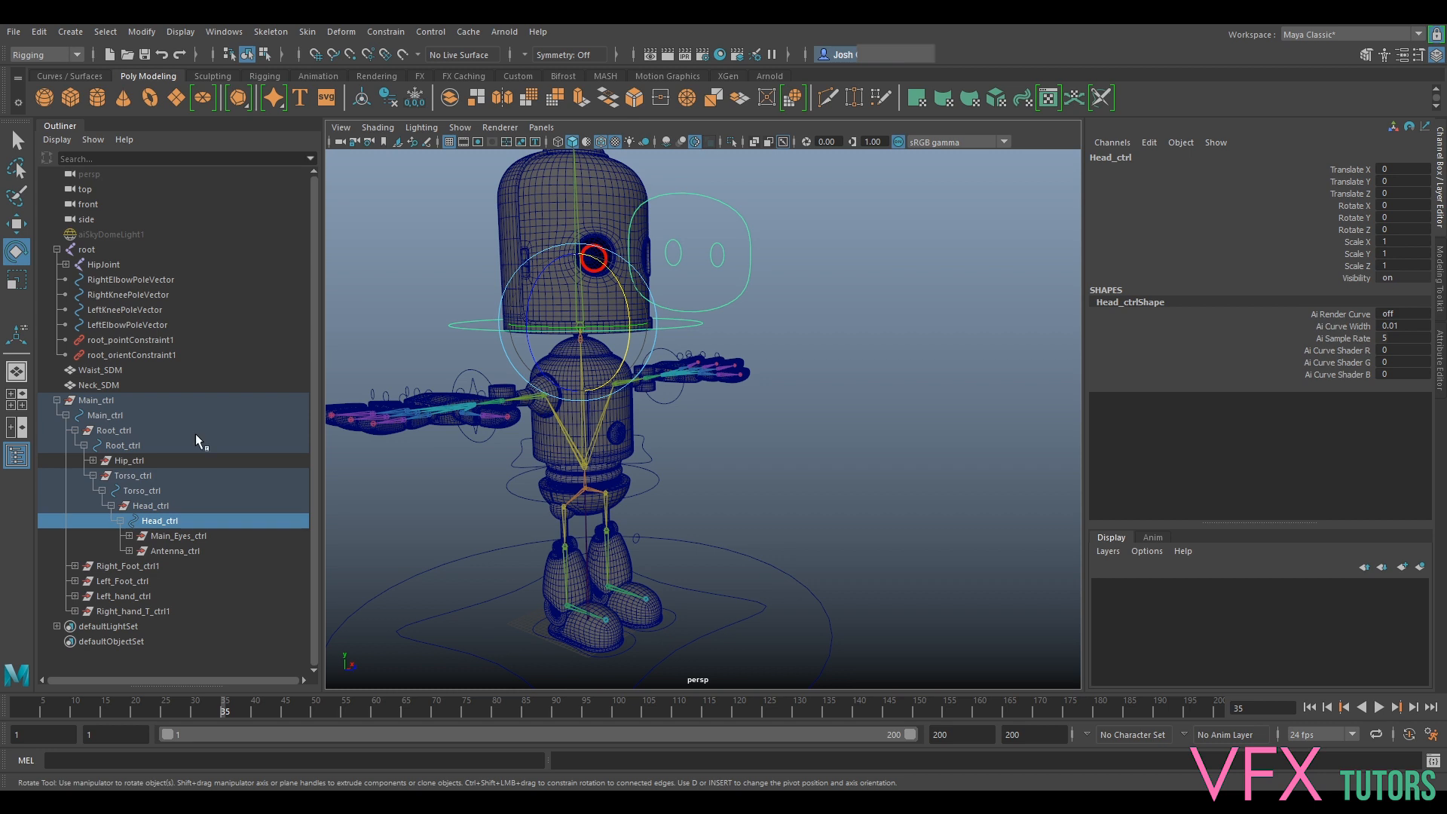
click(151, 476)
drag(618, 412, 625, 423)
key(ctrl+z)
Select the head control and hide the polygon meshes in the perspective view
click(483, 327)
click(460, 127)
click(498, 280)
scroll(601, 347, up, 6)
alt+middle_drag(594, 260, 605, 360)
scroll(605, 360, down, 3)
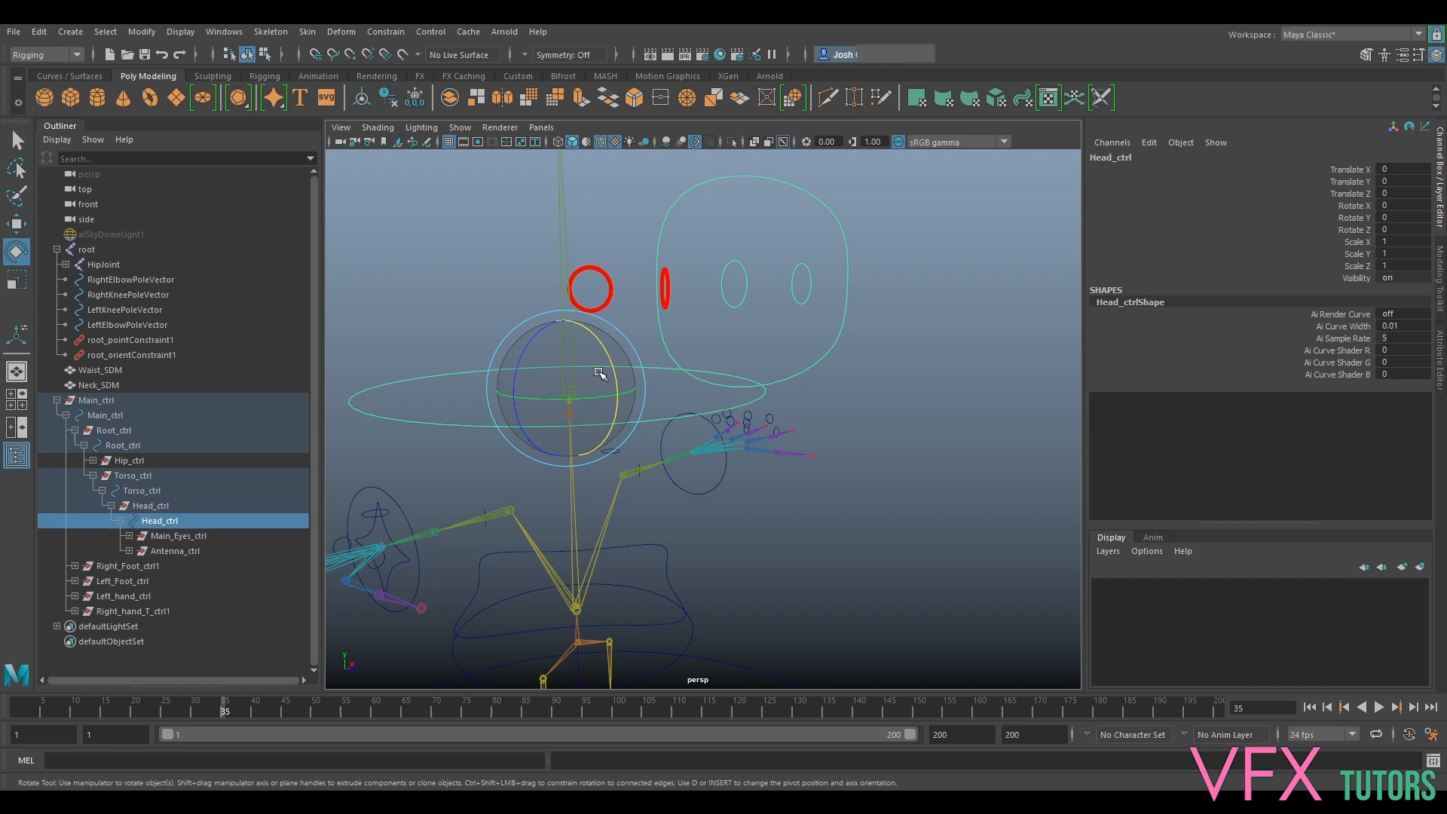
Orient-constrain HeadJoint to the Head_ctrl curve
key(q)
shift+click(572, 343)
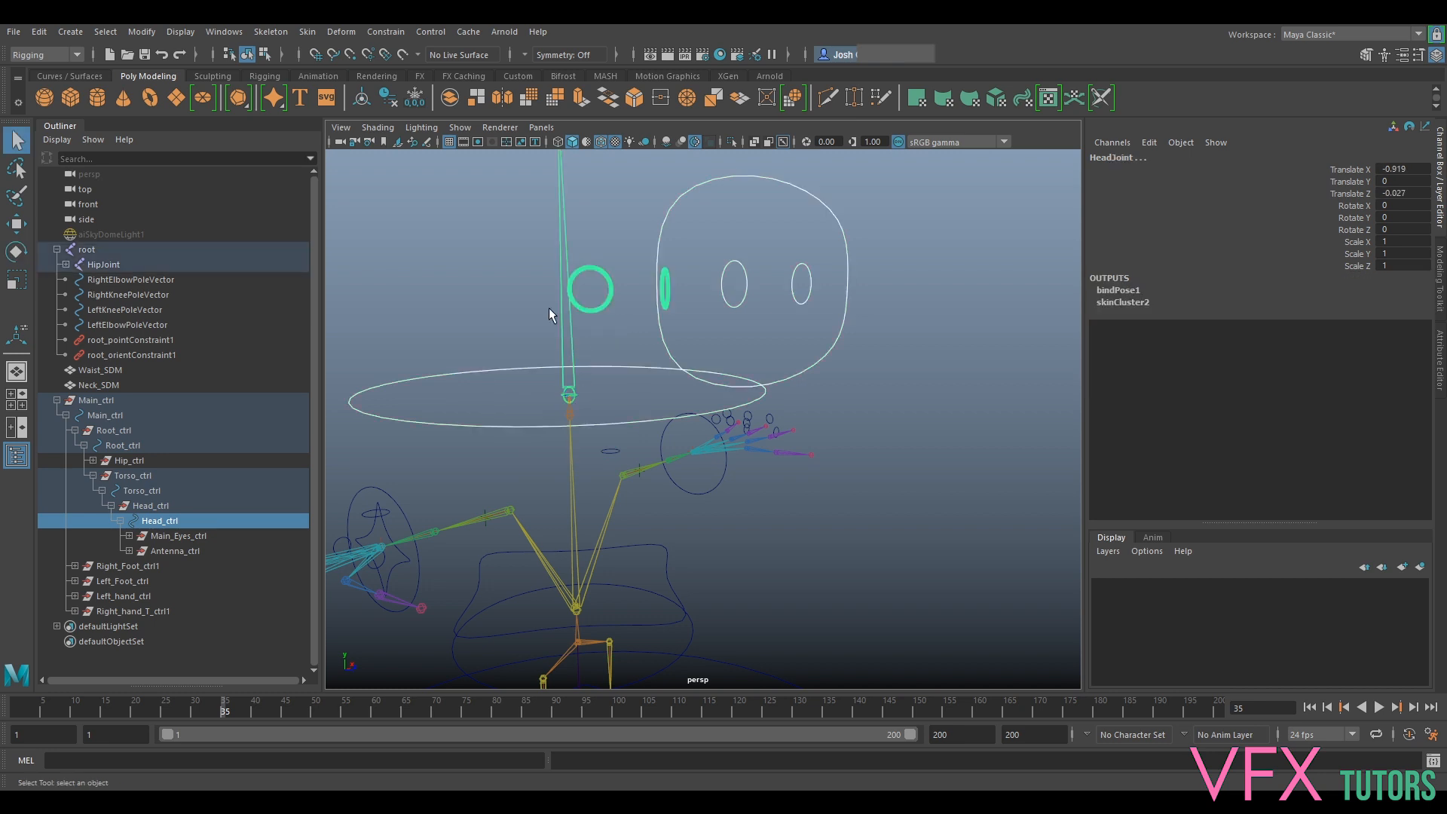
click(385, 31)
click(423, 99)
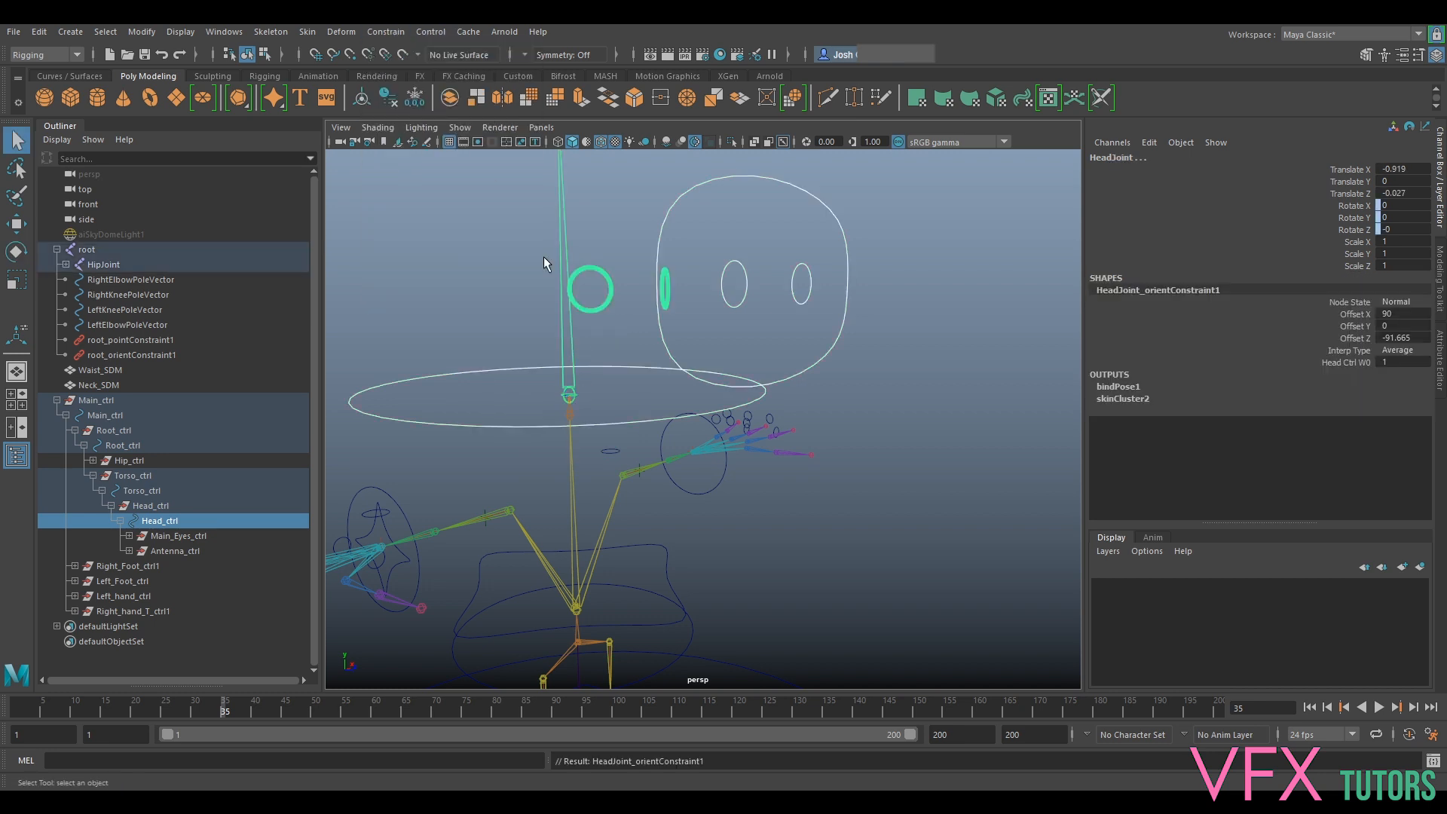
Try rotating the head control about -6.7° in X, and undo the rotation
click(484, 427)
scroll(495, 425, down, 5)
key(e)
drag(679, 365, 687, 388)
key(ctrl+z)
key(ctrl+z)
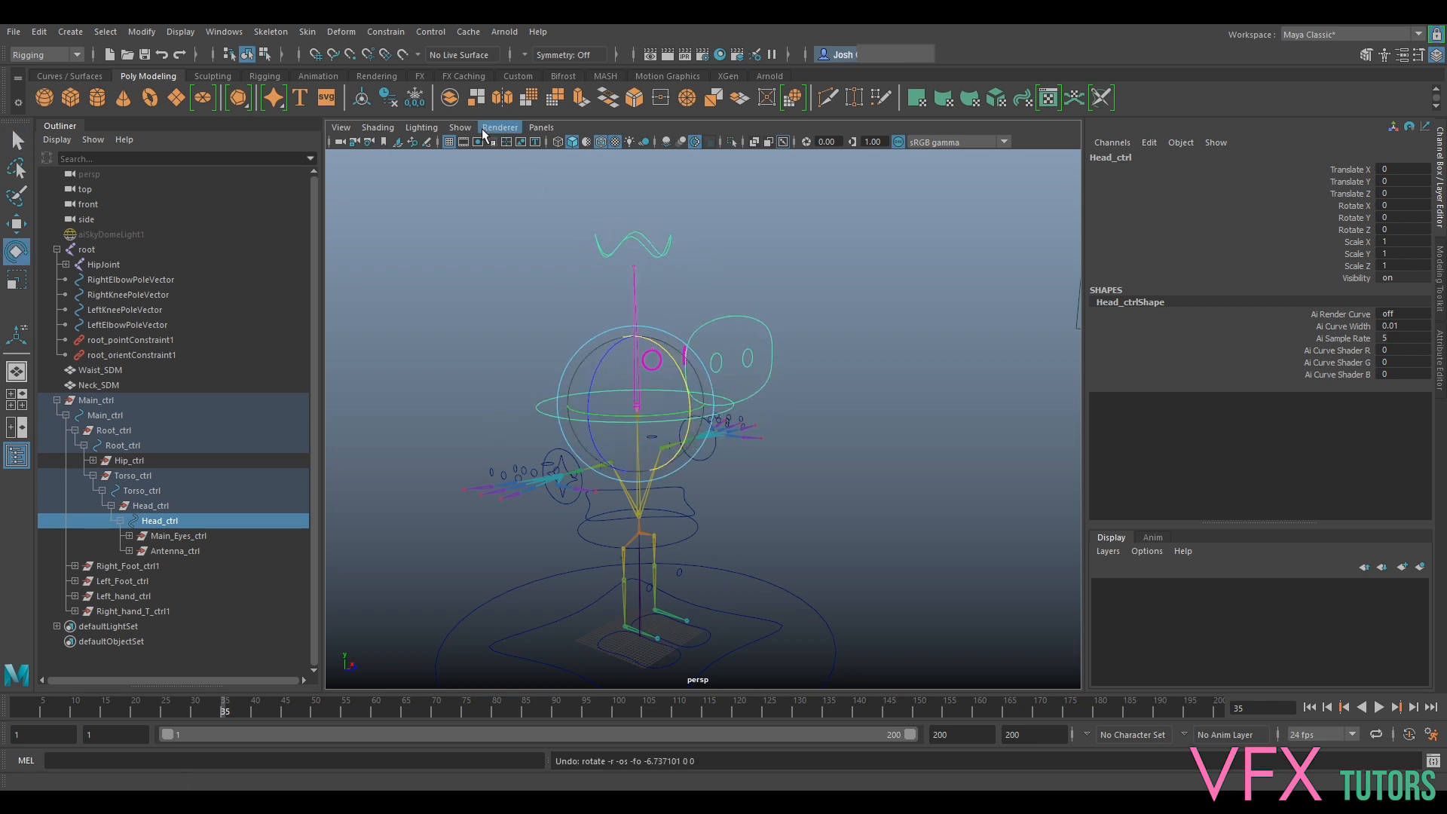
Show the polygon meshes again, and test the head control with an X rotation of about 6° that is undone
click(461, 128)
click(482, 283)
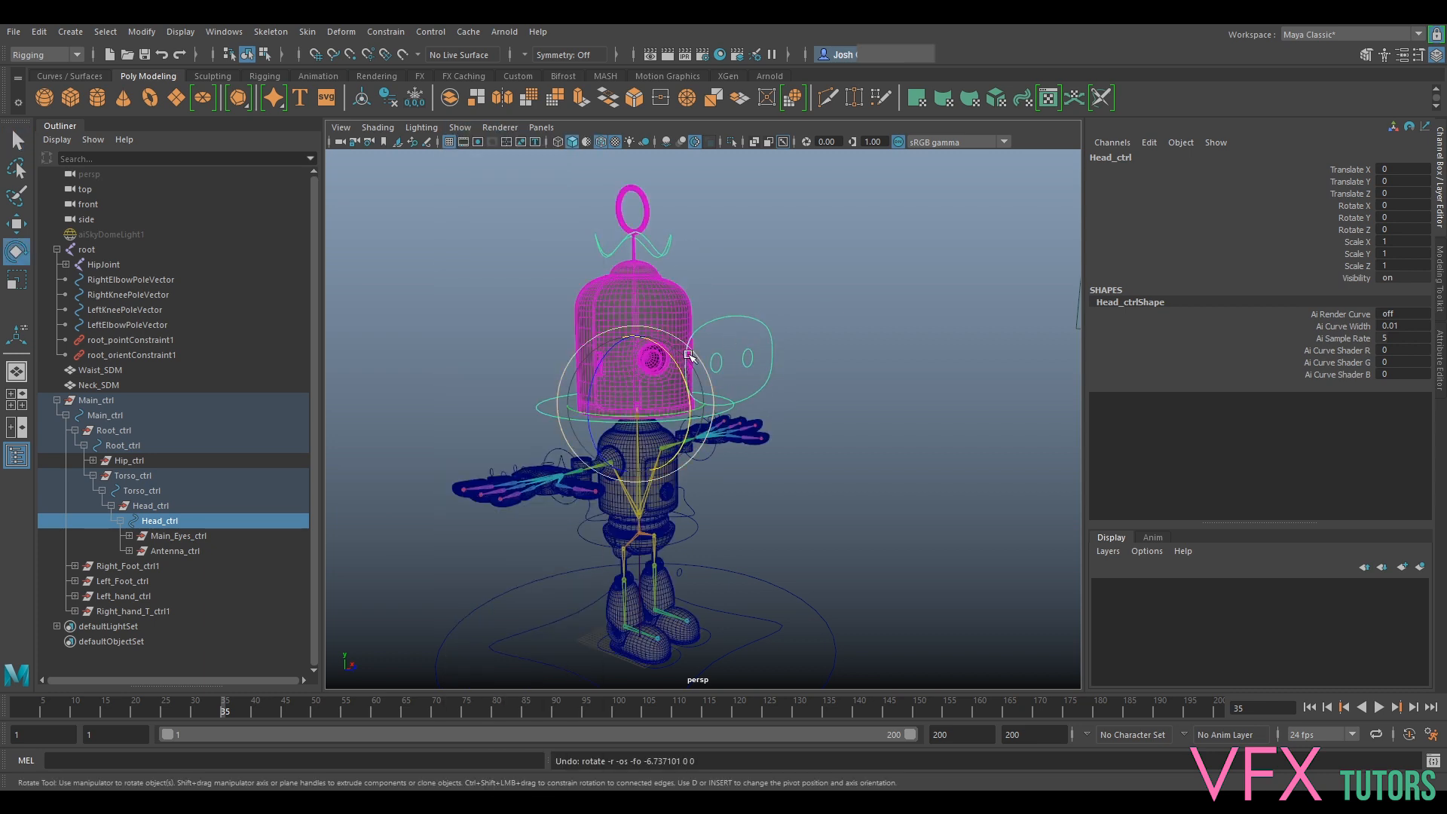
drag(681, 368, 688, 377)
key(ctrl+z)
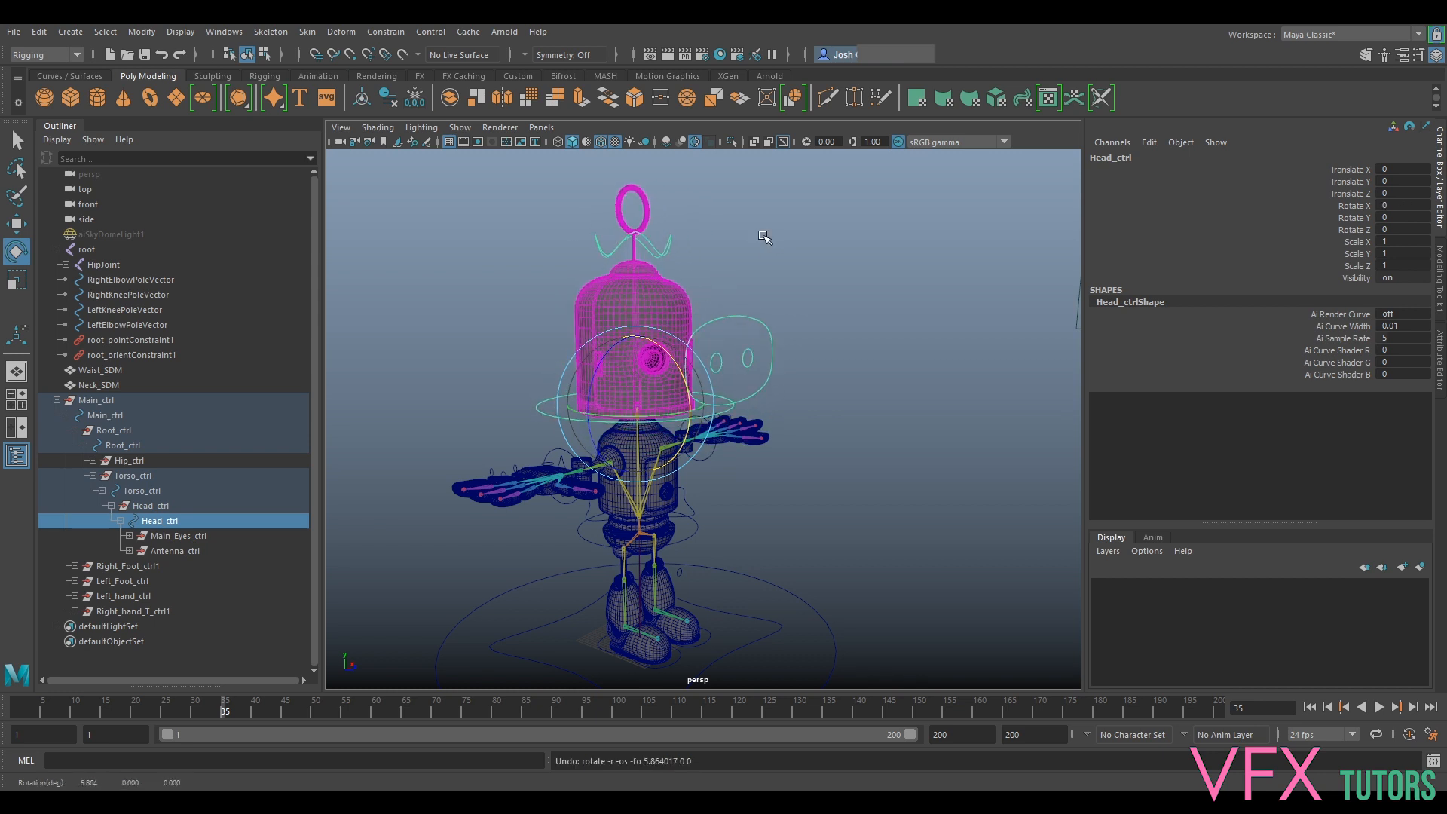
Orient-constrain the Antenna_SDM mesh to the antenna control curve above the head
alt+middle_drag(765, 236, 743, 371)
scroll(744, 370, up, 5)
alt+middle_drag(638, 366, 759, 368)
scroll(705, 336, up, 2)
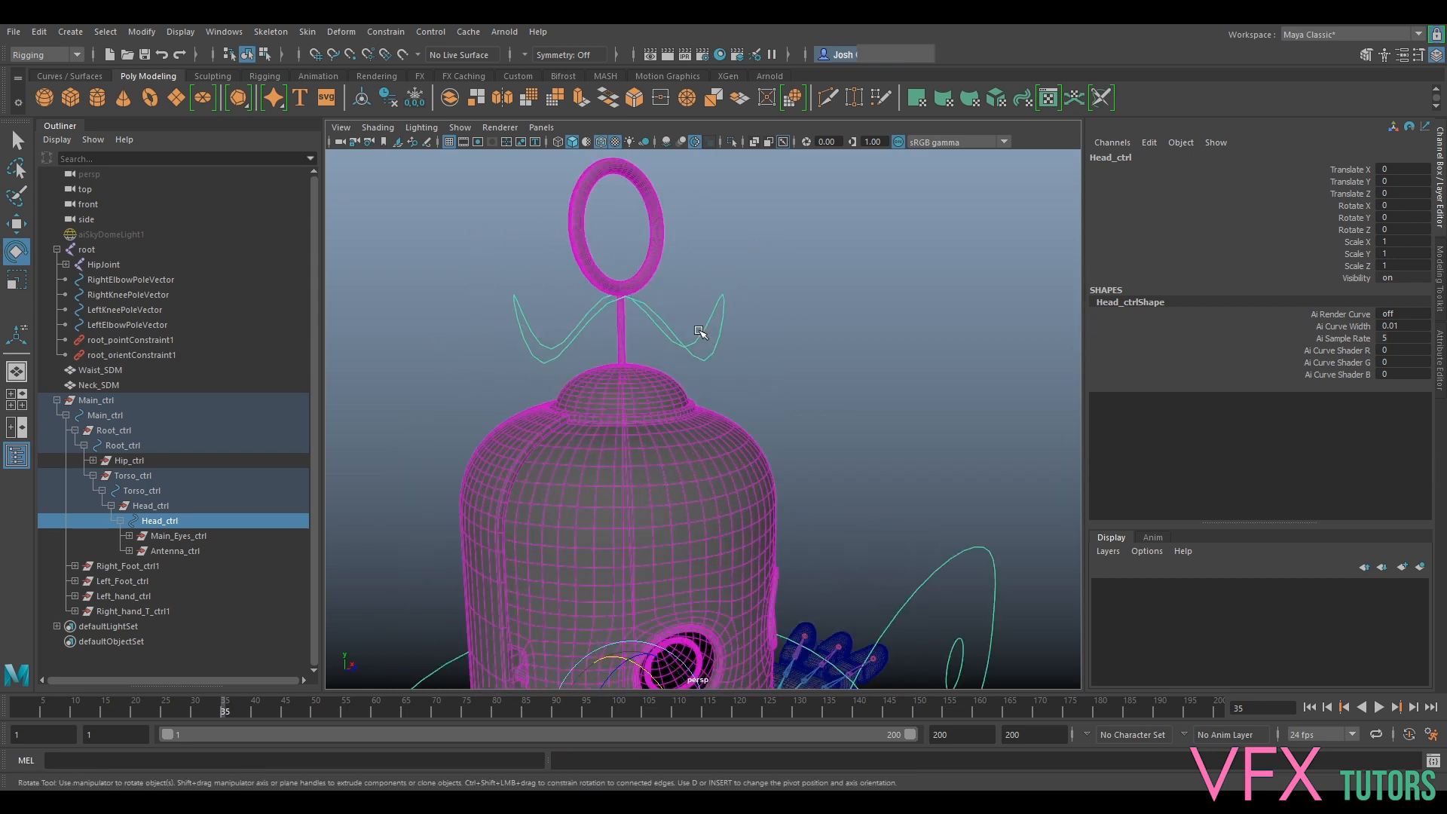
click(680, 351)
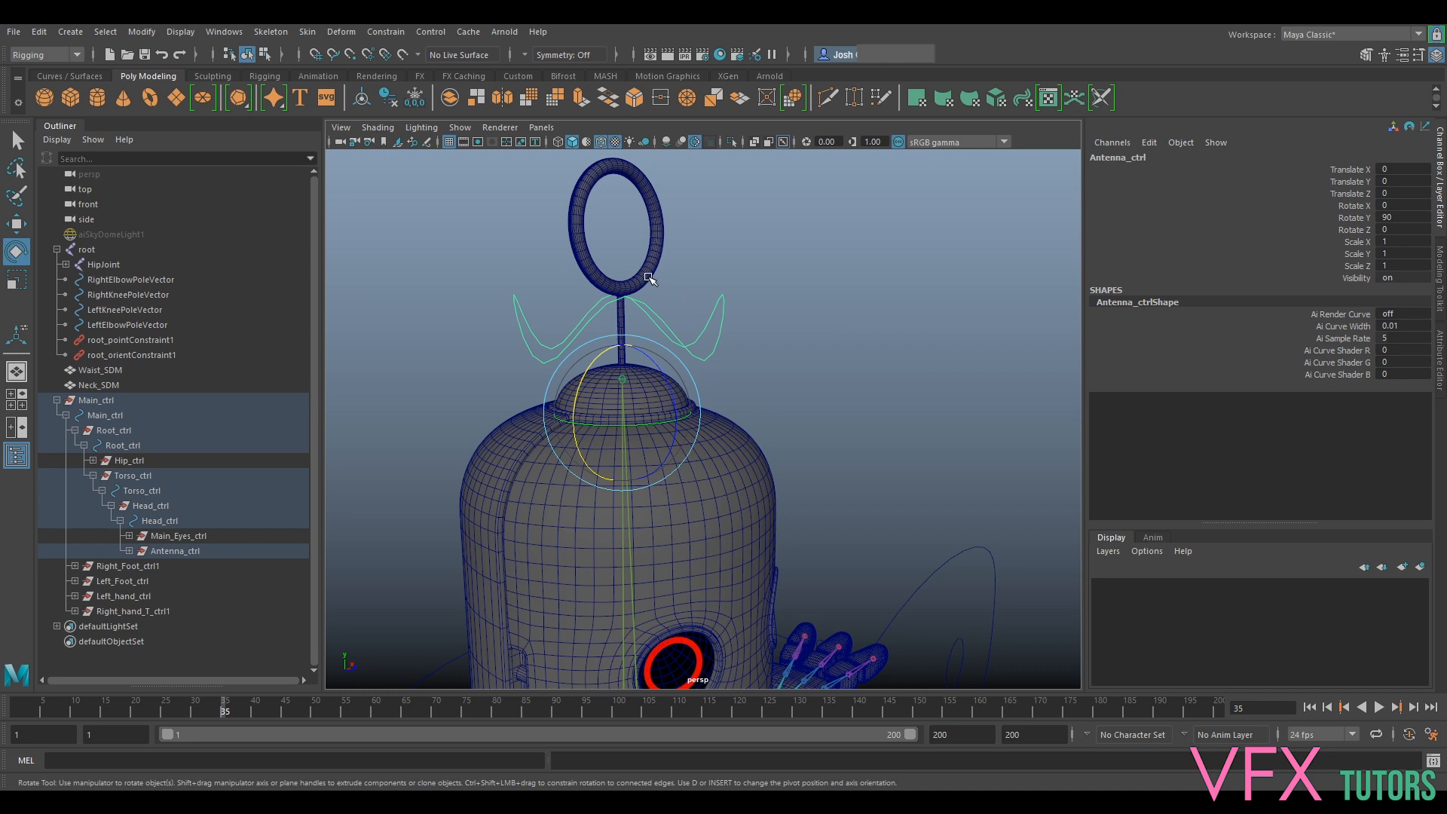
scroll(651, 285, up, 2)
scroll(655, 287, down, 2)
click(652, 272)
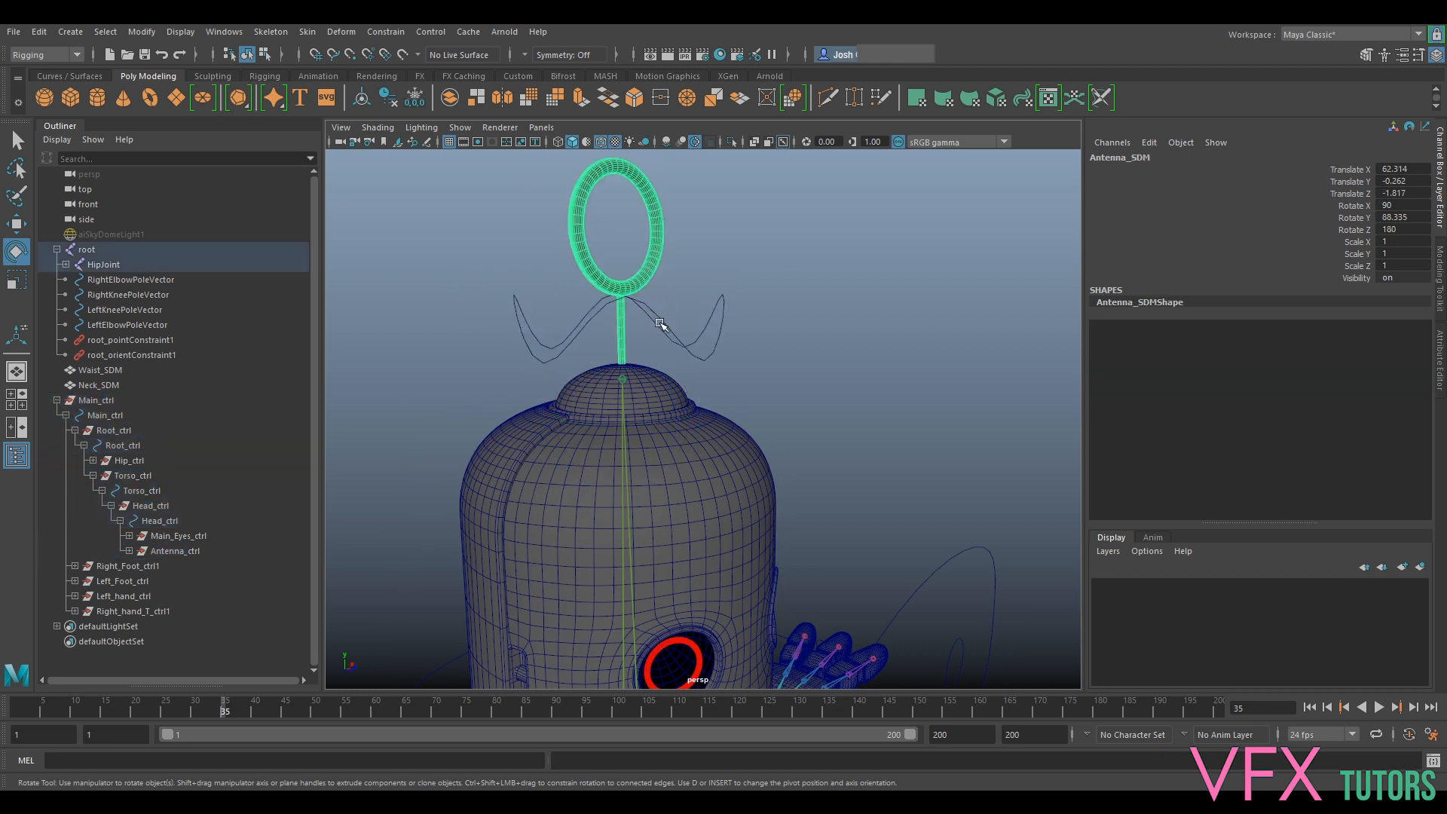
click(662, 326)
shift+click(660, 262)
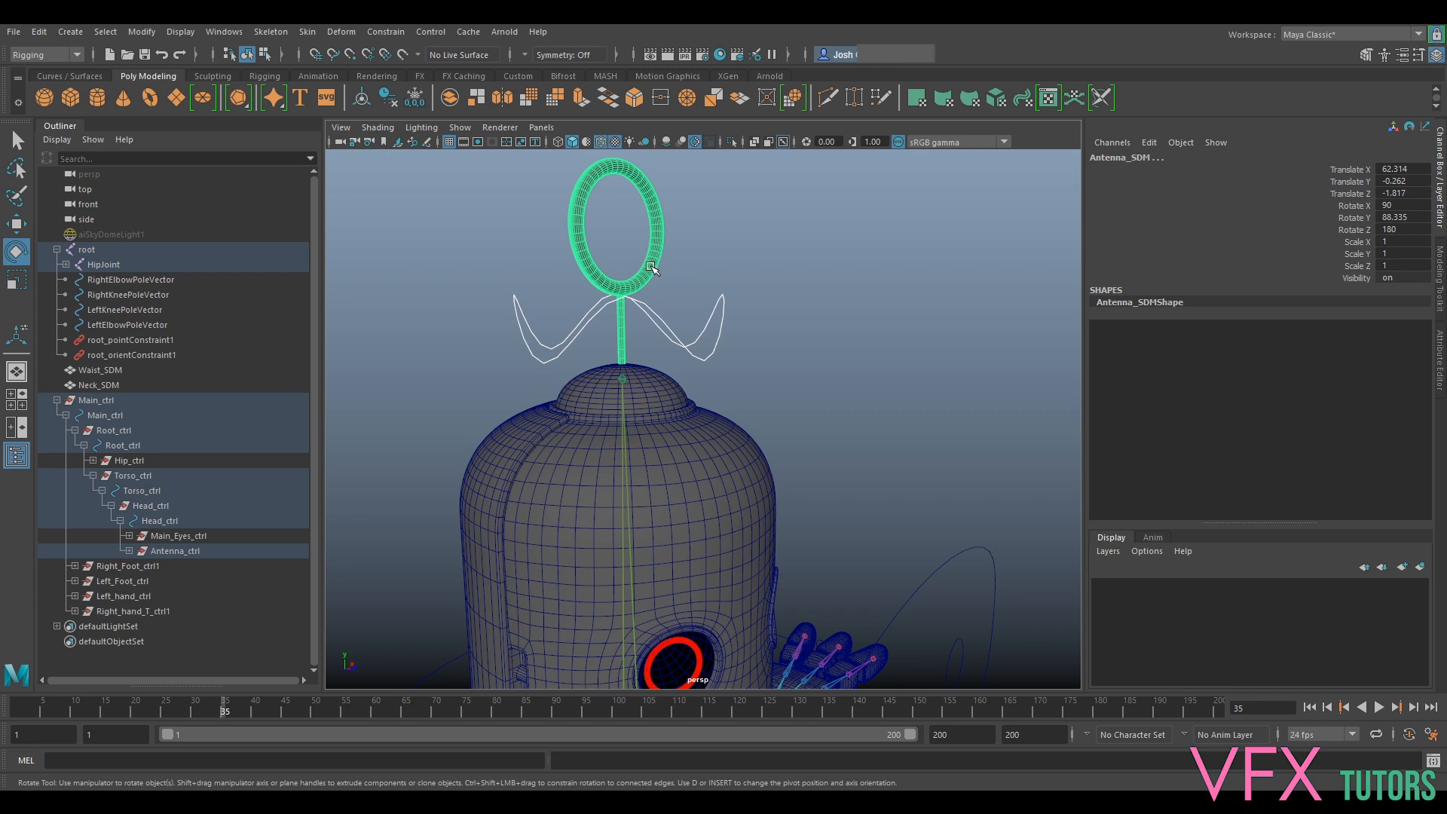
scroll(650, 270, up, 2)
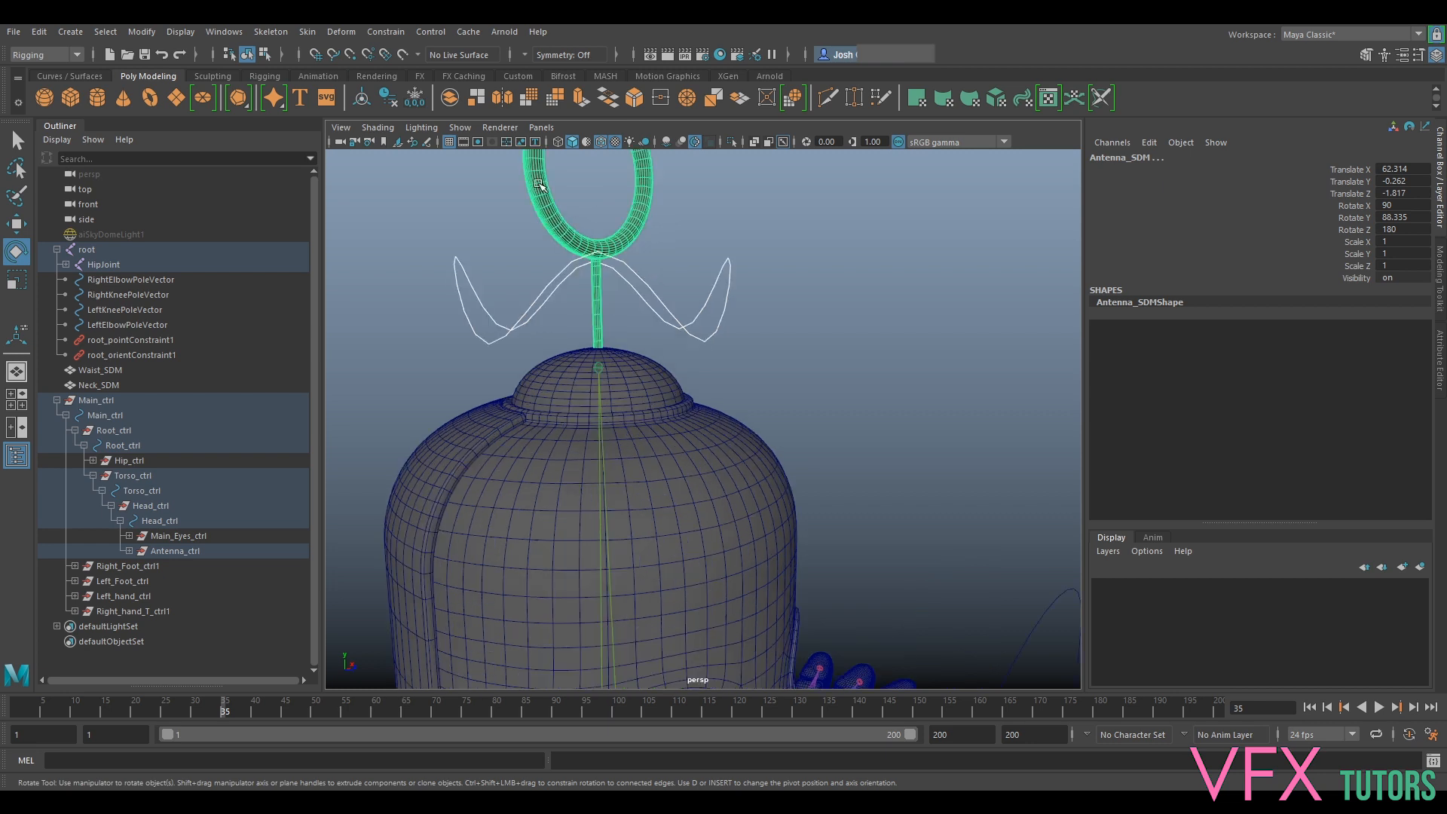
click(386, 32)
click(431, 104)
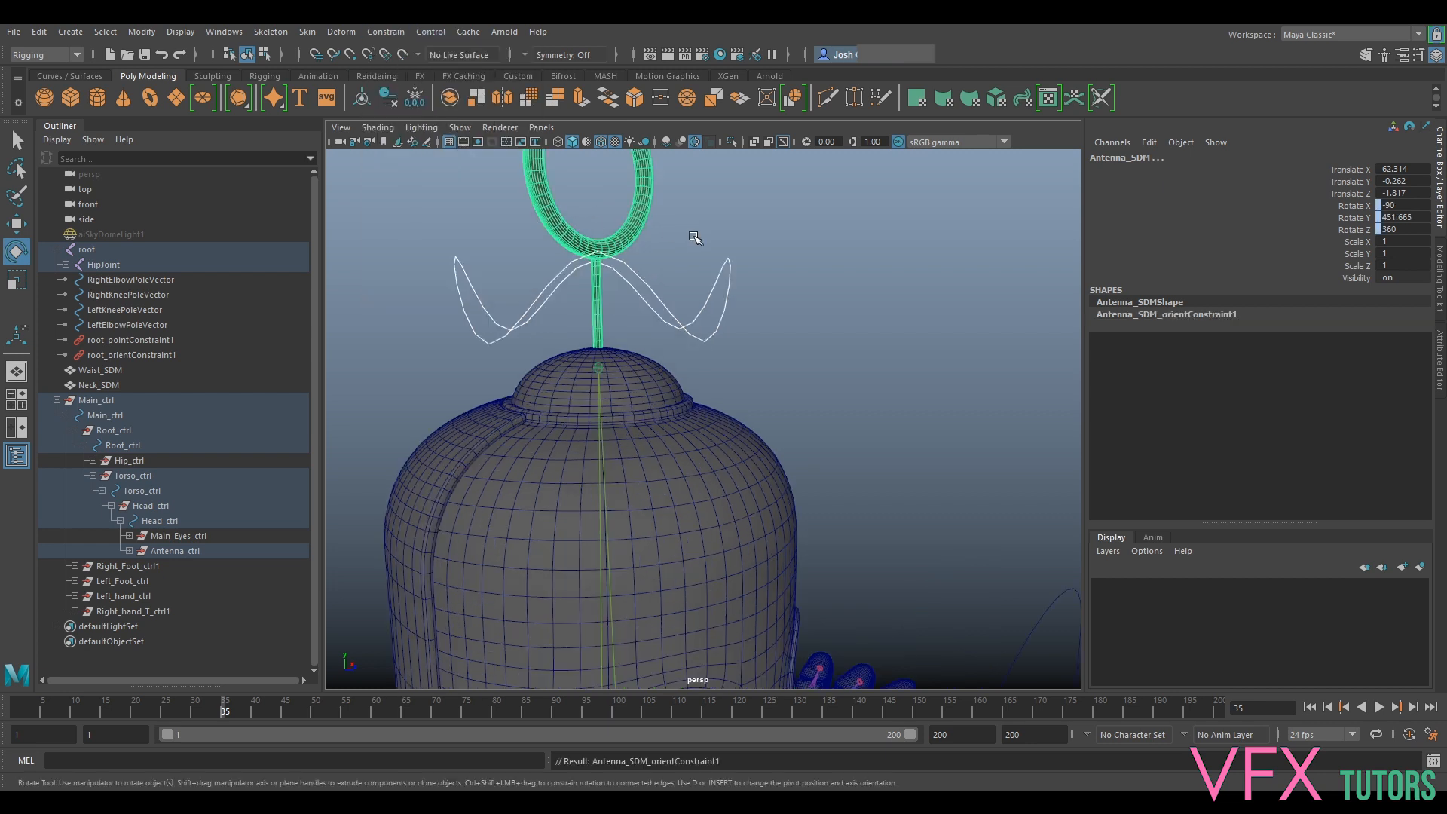
Try rotating the antenna control about 62° in Y, and undo the rotation
click(682, 294)
drag(611, 423, 683, 433)
key(ctrl+z)
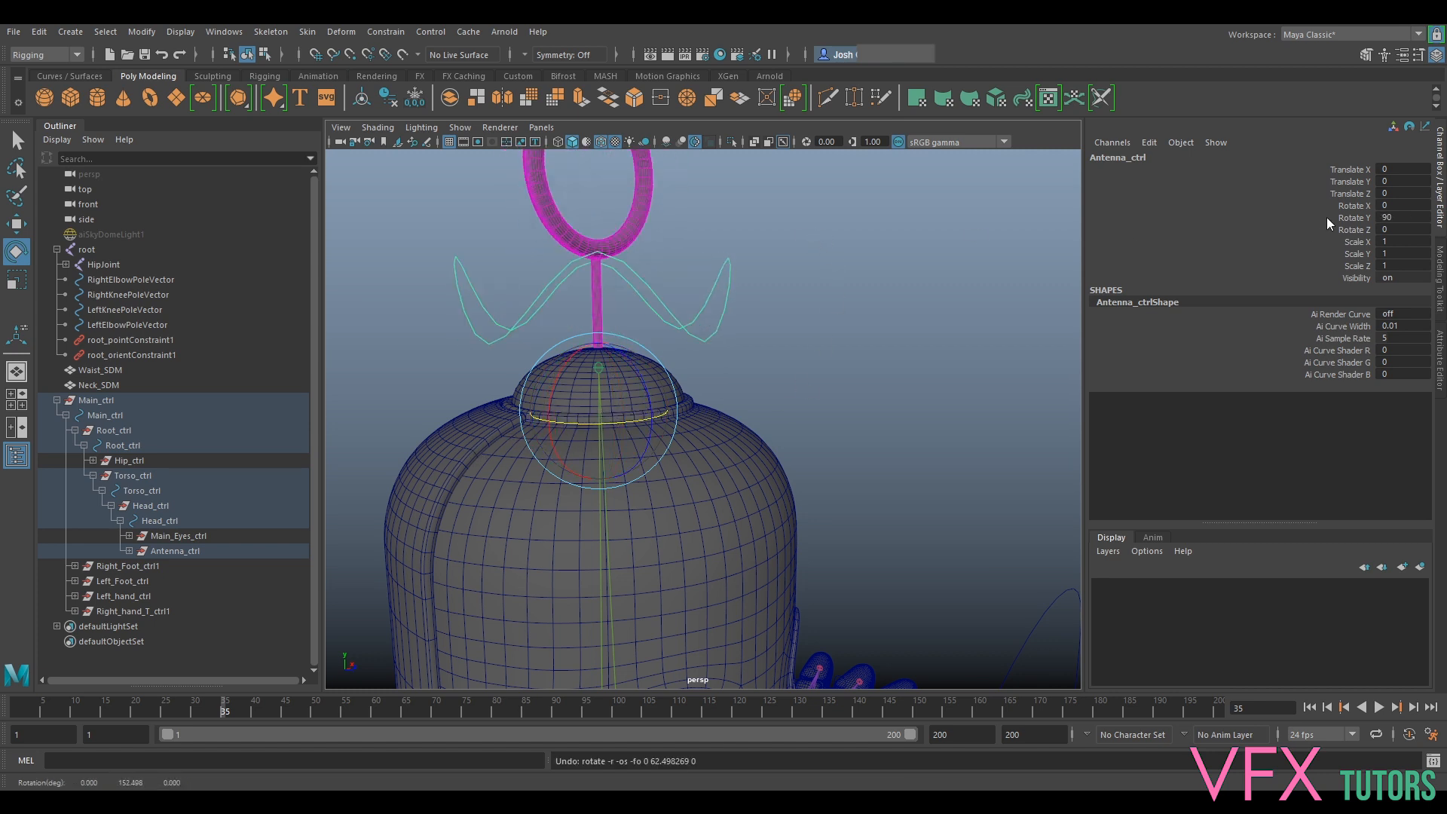
Try setting the antenna control's Rotate Y to 0 with the antenna mesh constrained to it
scroll(687, 346, down, 2)
key(ctrl+z)
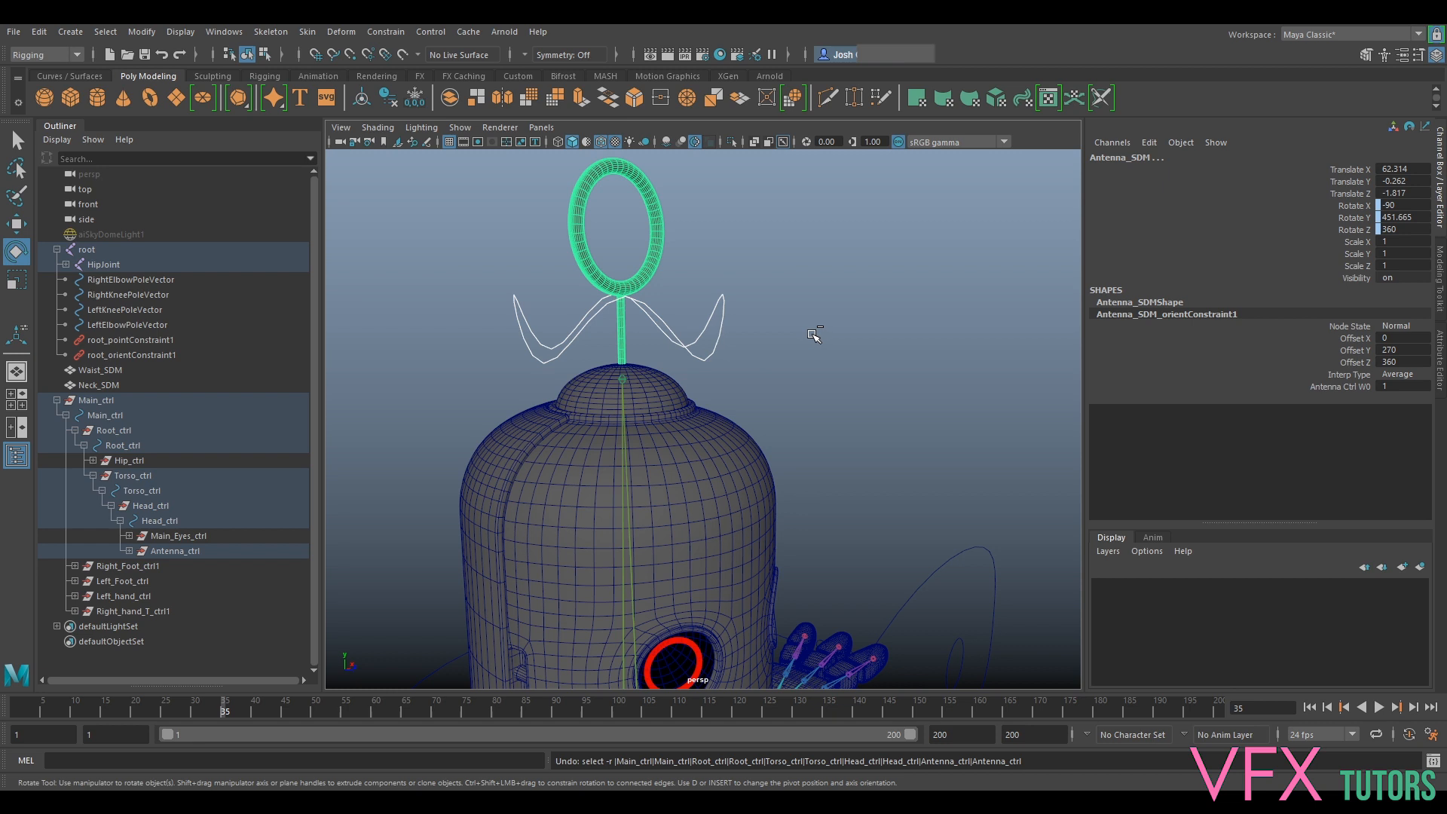
click(722, 296)
alt+drag(831, 332, 667, 468)
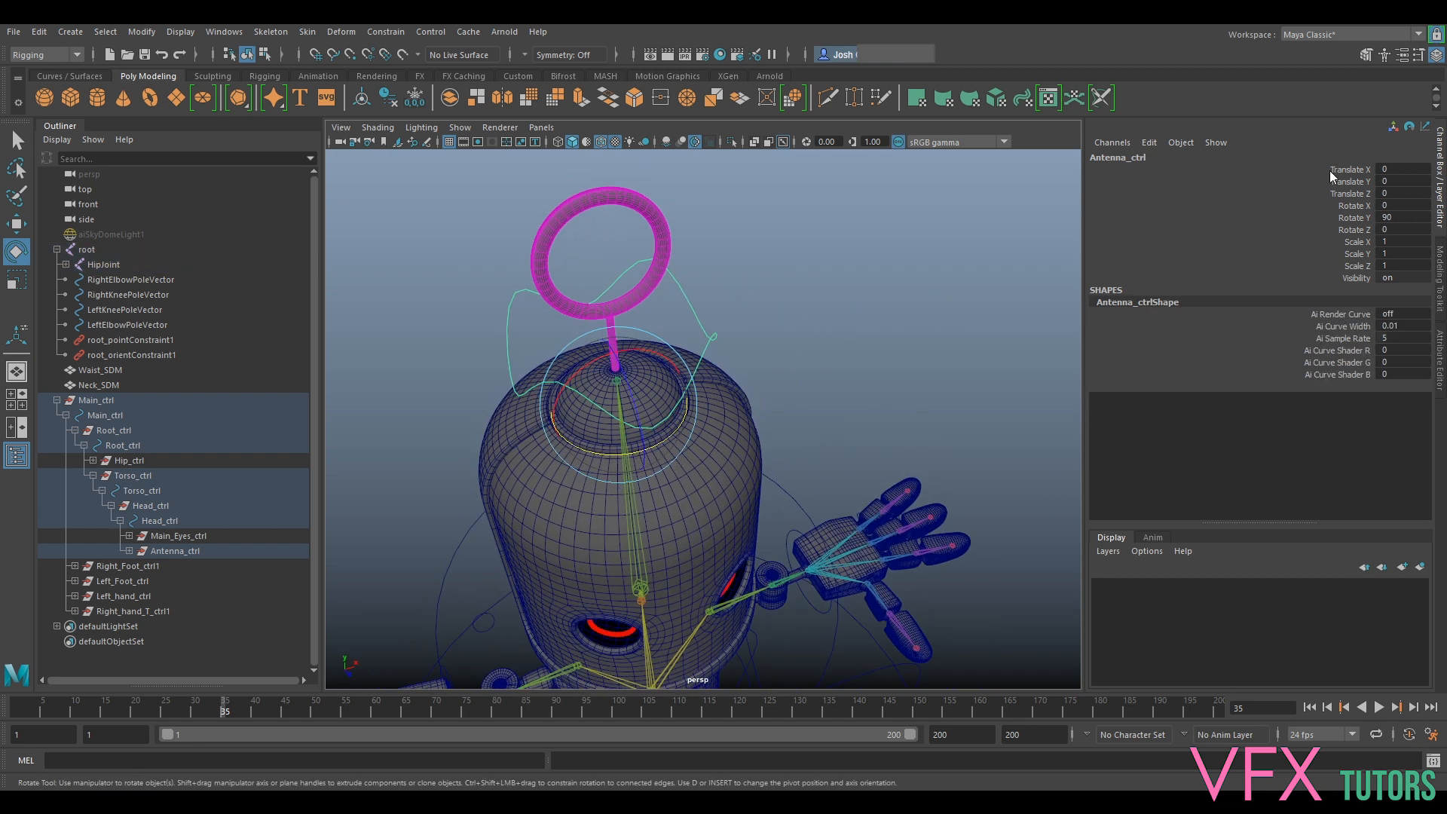
drag(1402, 218, 1374, 212)
text(0)
key(Return)
Undo the Rotate Y change and the antenna mesh's orient constraint, and reselect the antenna control
scroll(859, 290, down, 4)
key(ctrl+z)
key(ctrl+z)
key(ctrl+z)
key(ctrl+z)
key(ctrl+z)
scroll(785, 282, up, 5)
drag(733, 286, 689, 332)
alt+drag(797, 308, 495, 452)
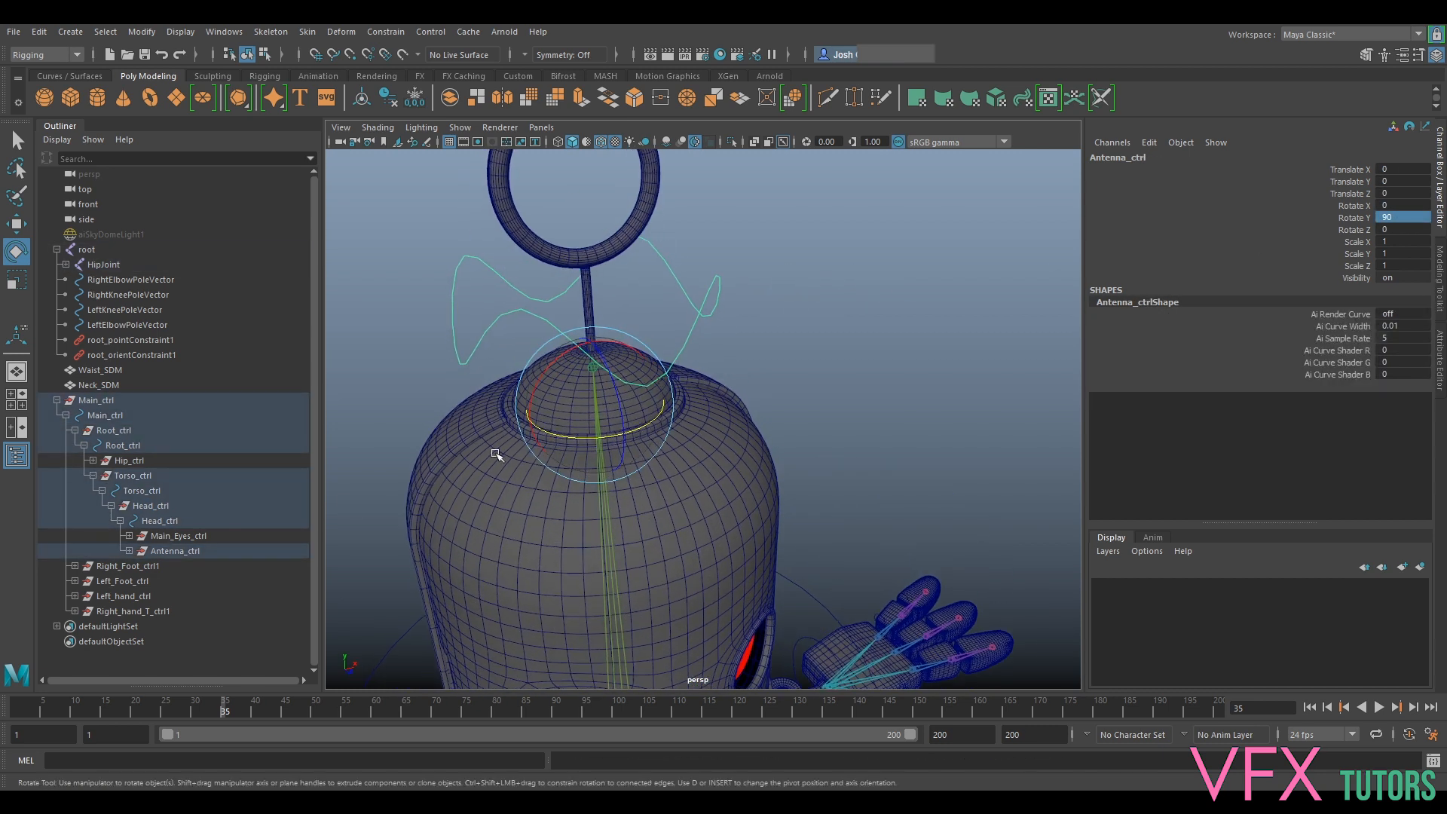
Expand the Antenna_ctrl group in the Outliner and set the antenna control curve's Rotate Y to 0
click(129, 551)
click(873, 287)
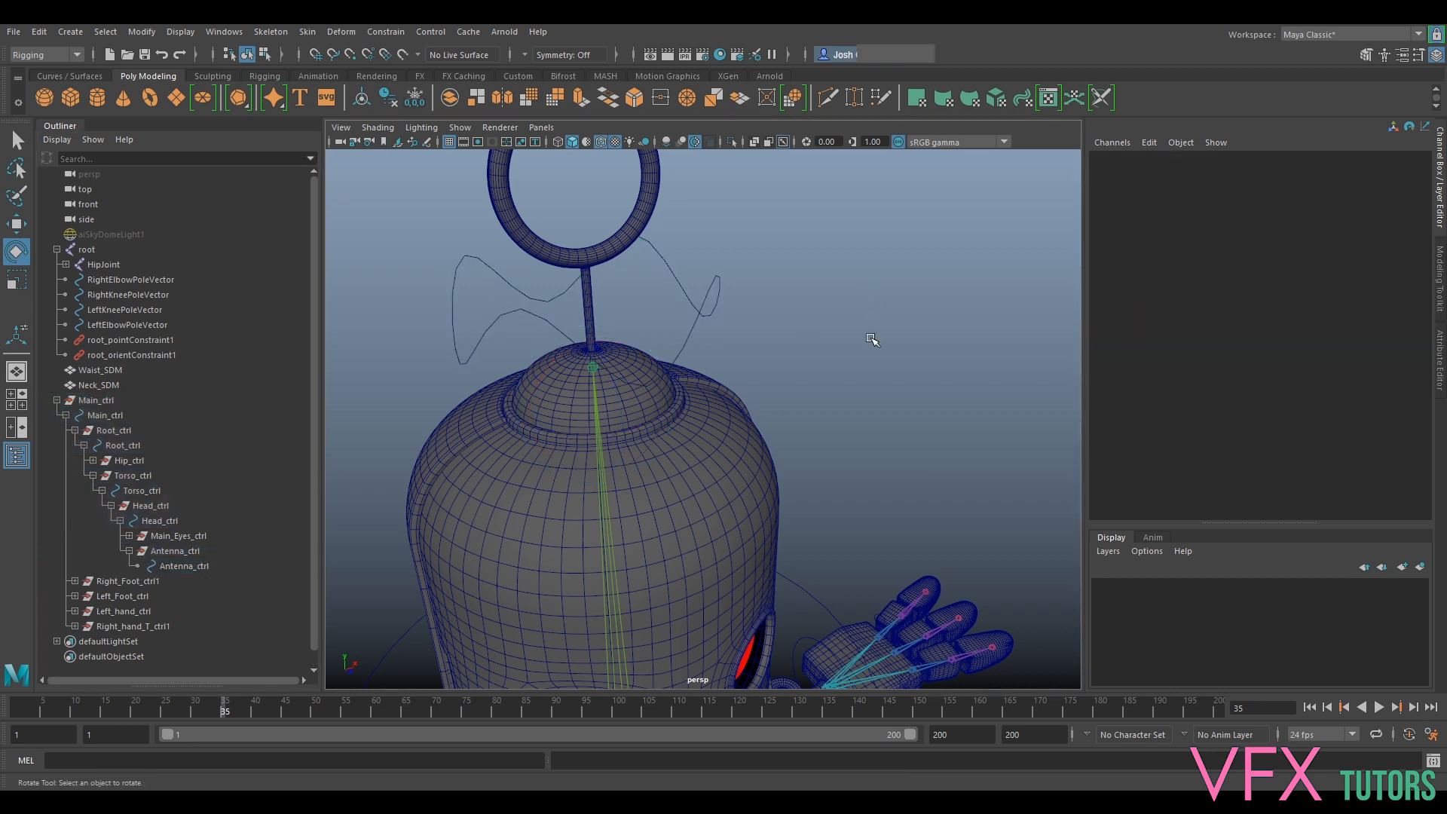
alt+drag(873, 287, 820, 297)
drag(745, 247, 694, 288)
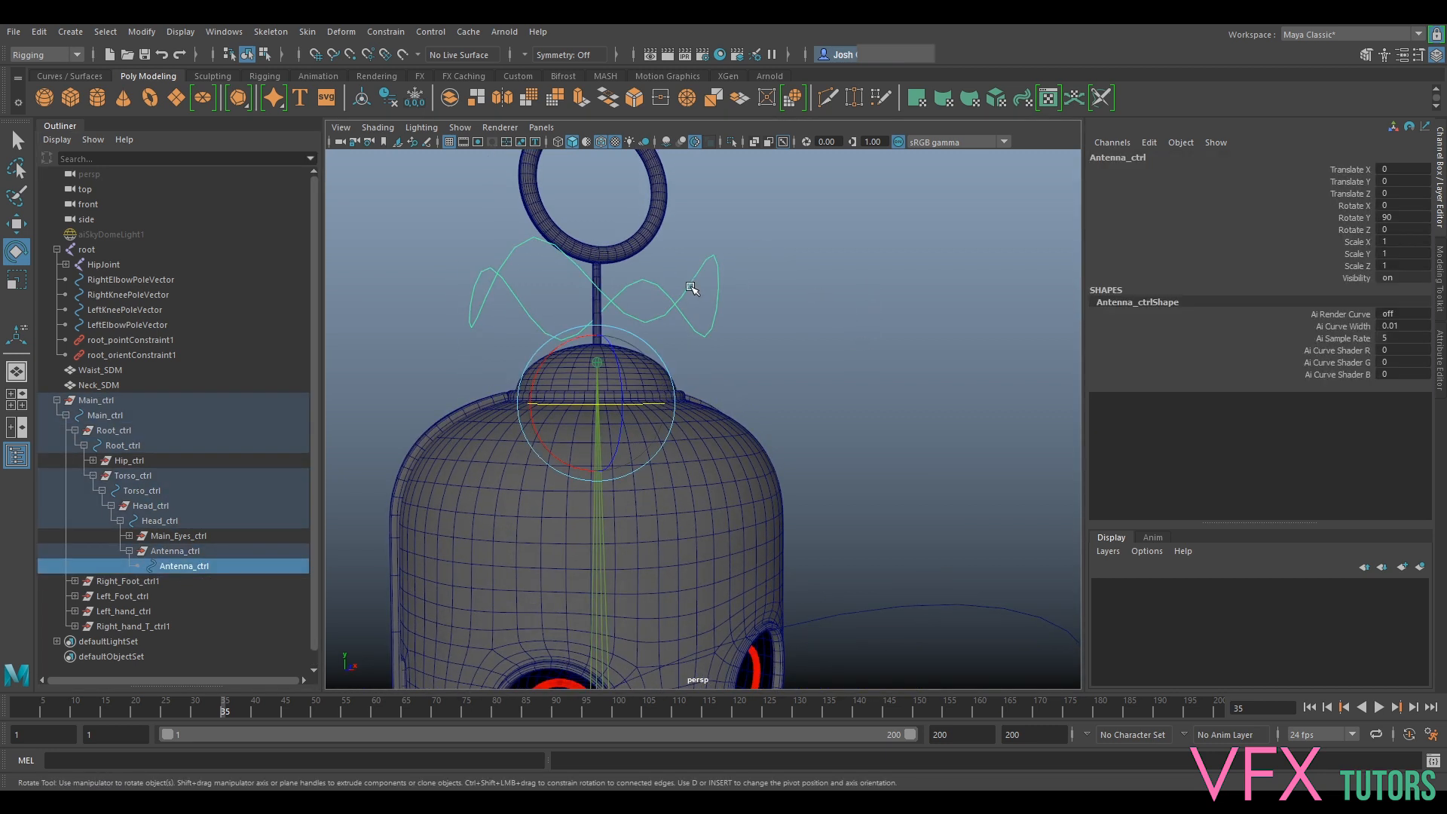
double_click(1401, 218)
key(Return)
Orient-constrain the Antenna_SDM mesh to the antenna control, and test the control with a Y rotation of about 30°
alt+drag(804, 216, 819, 241)
click(643, 209)
click(386, 31)
click(403, 102)
click(785, 245)
click(697, 290)
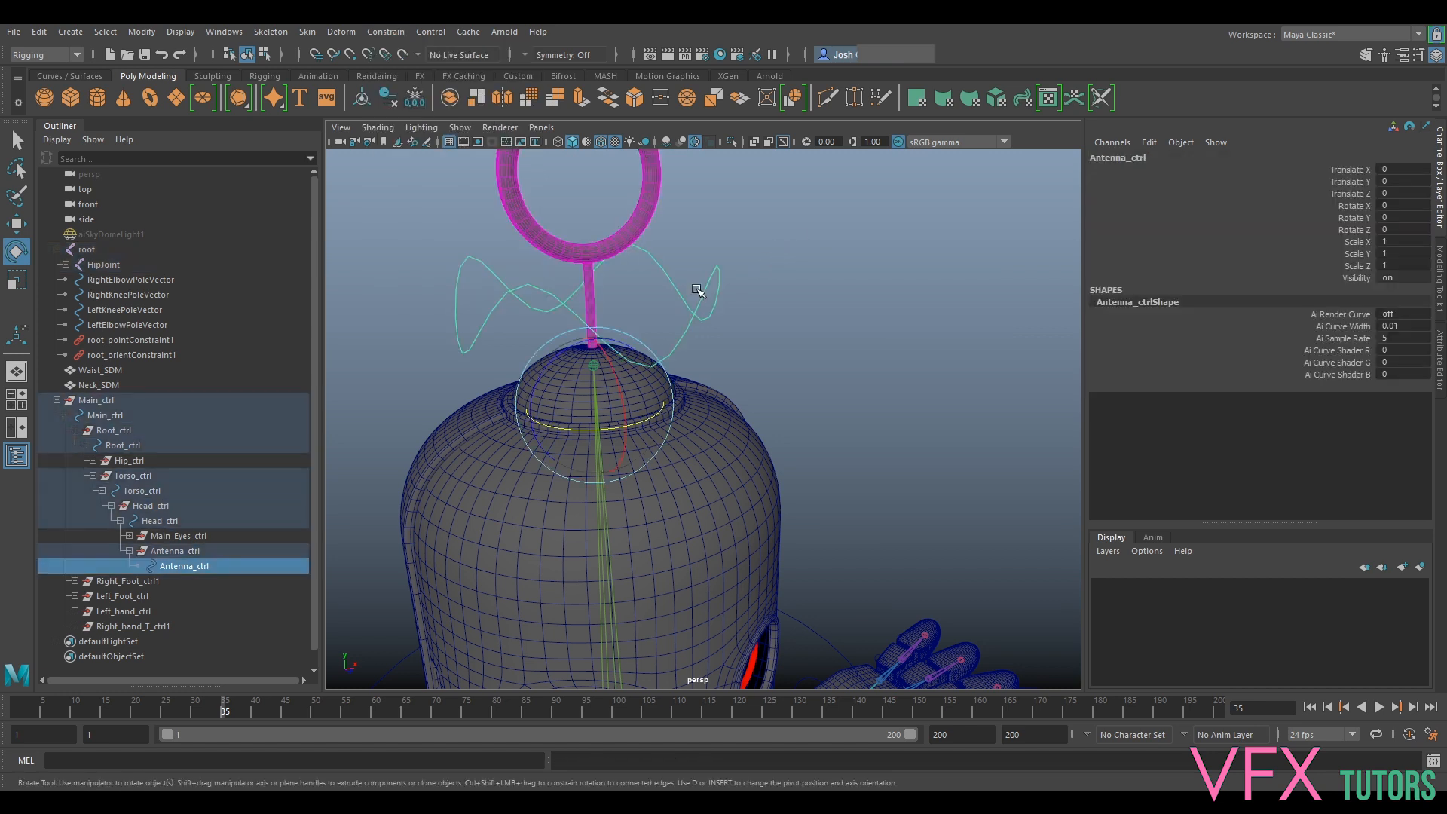
drag(650, 411, 660, 411)
Lock the antenna control's translation, Rotate X, Rotate Z, scale and visibility channels, leaving Rotate Y free
key(w)
click(1346, 171)
drag(1347, 170, 1354, 210)
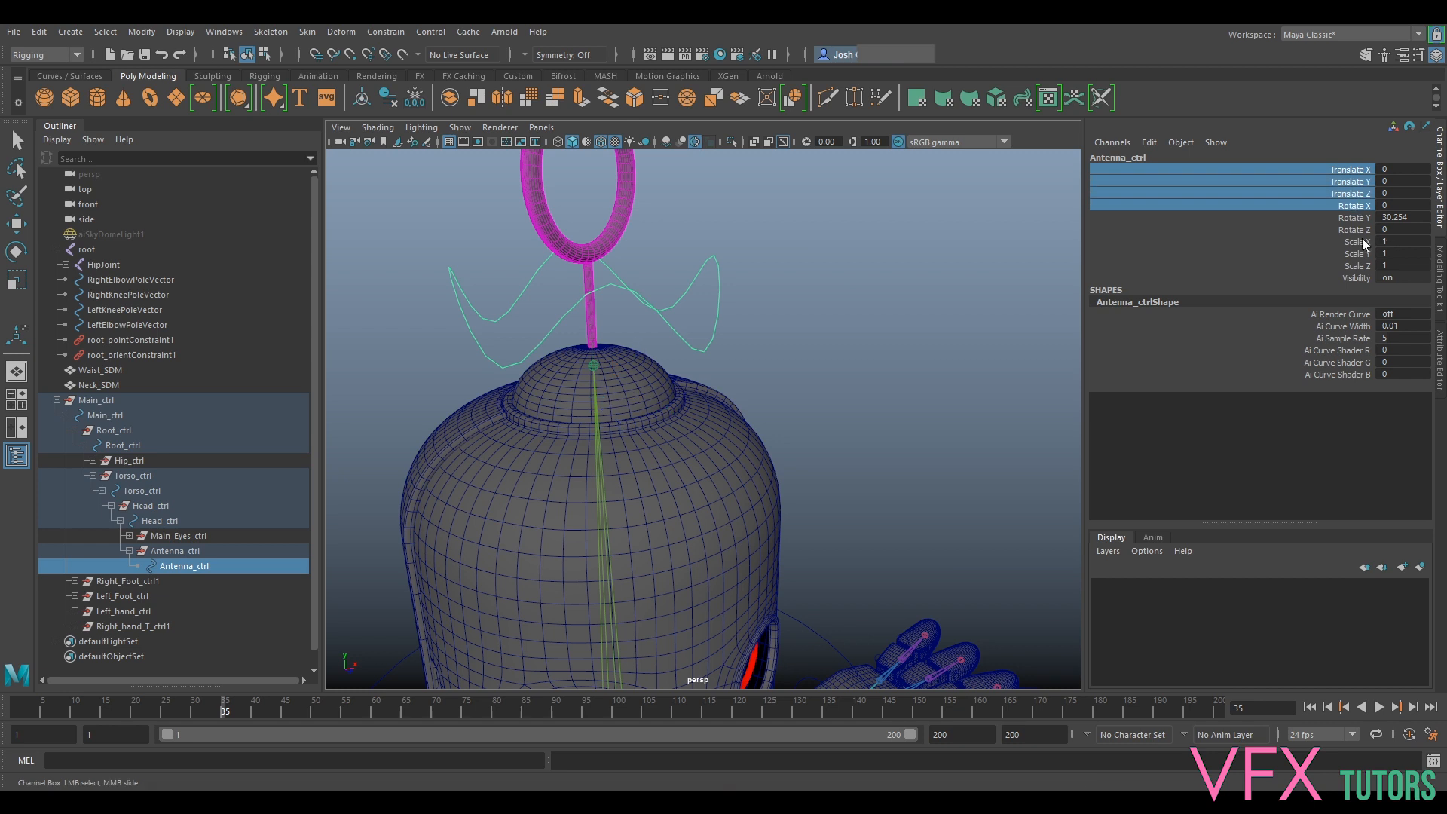
ctrl+click(1357, 229)
shift+click(1358, 277)
right_click(1358, 277)
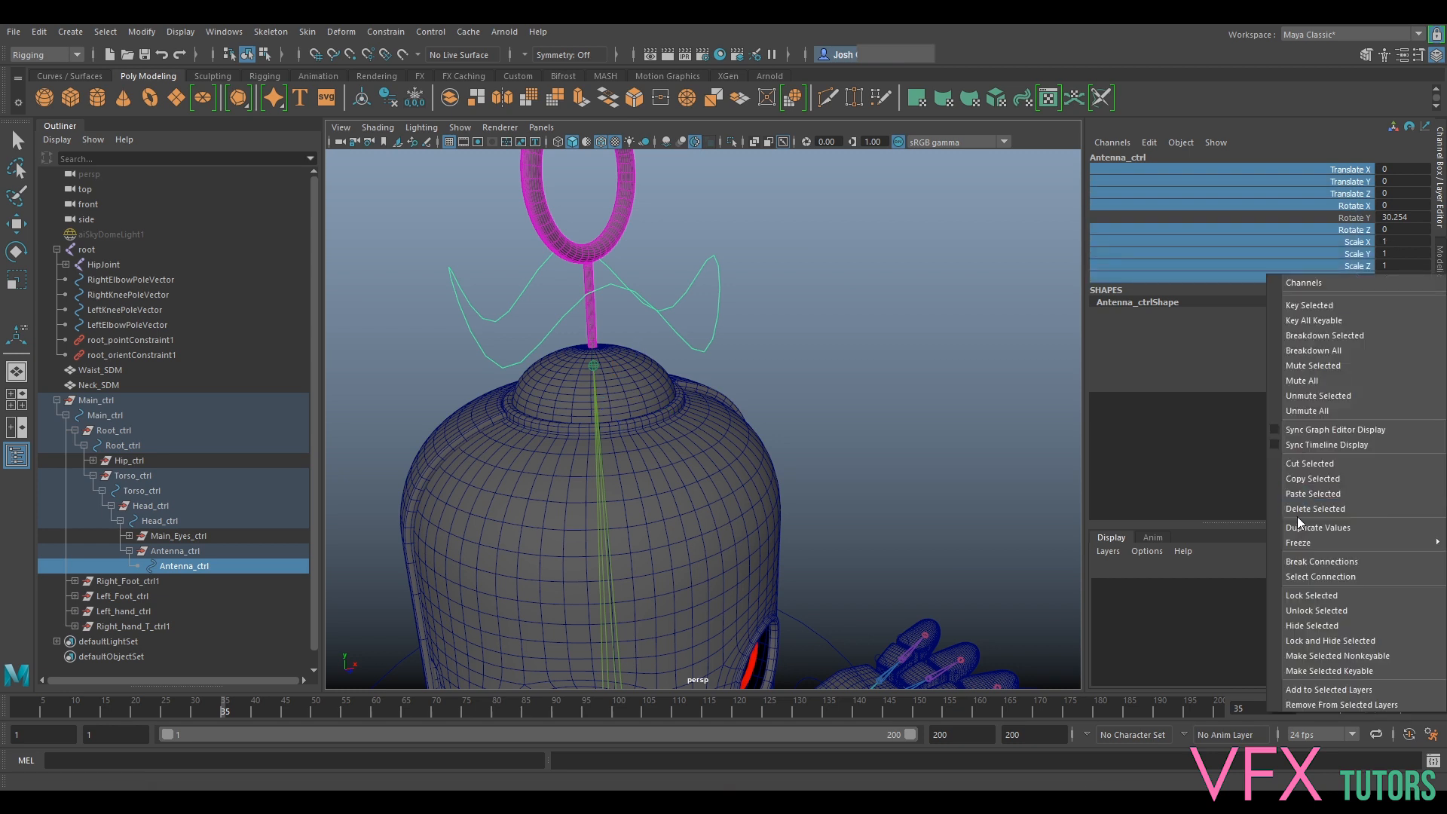
click(1314, 596)
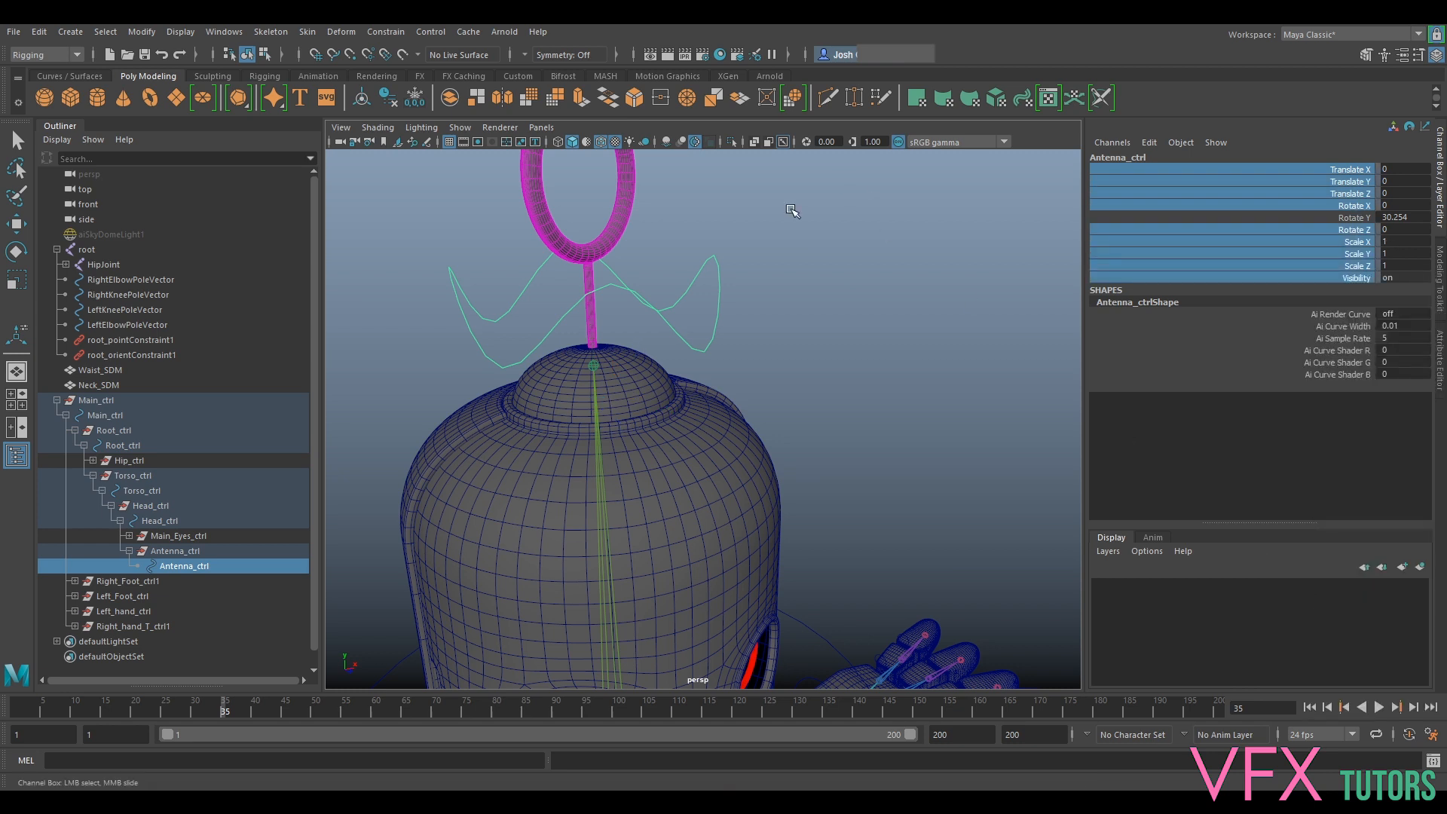
Reset the antenna control's Rotate Y to 0 and deselect it
click(1402, 217)
text(0)
key(Return)
click(841, 288)
scroll(837, 290, down, 10)
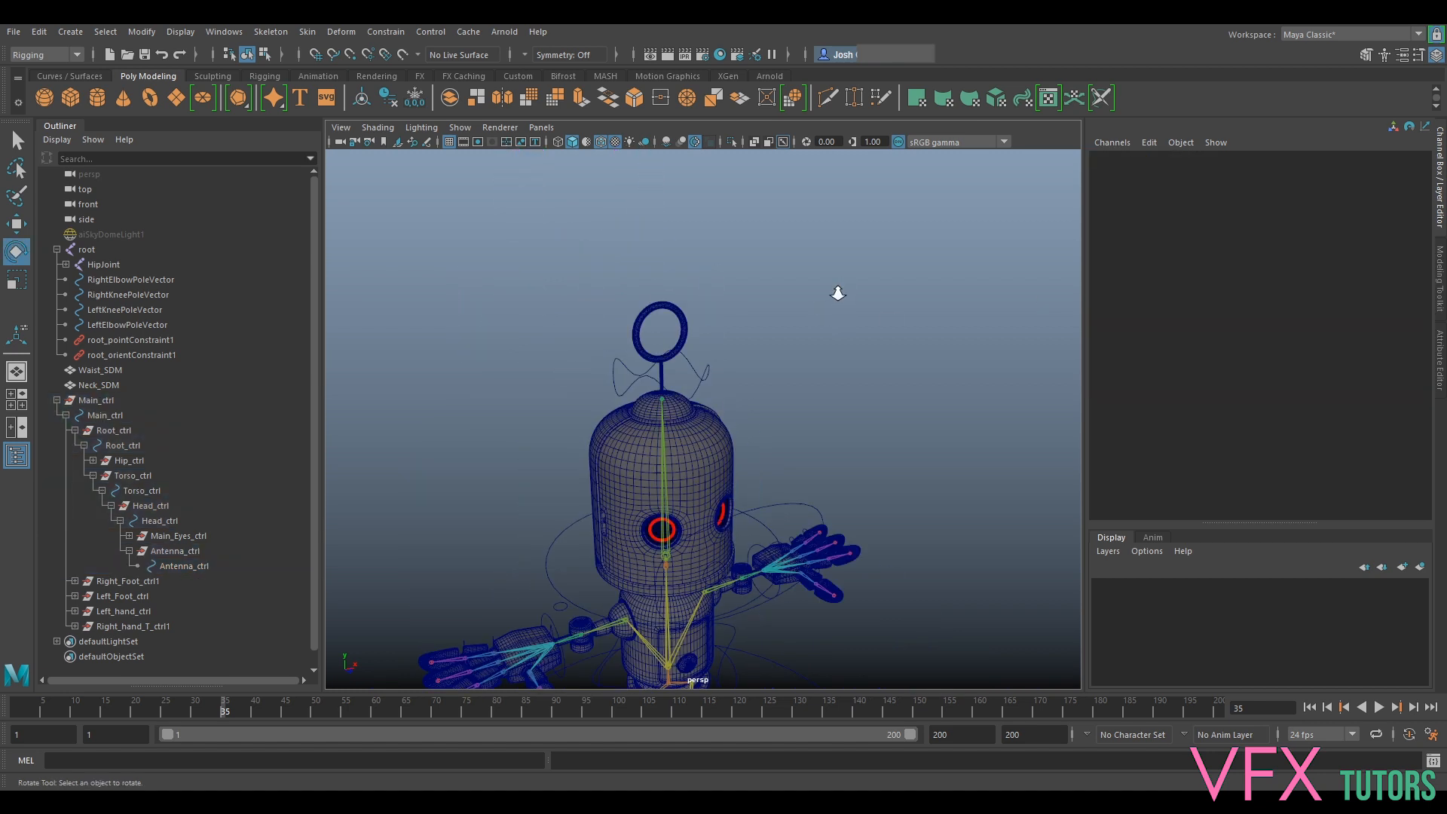
alt+drag(807, 380, 759, 369)
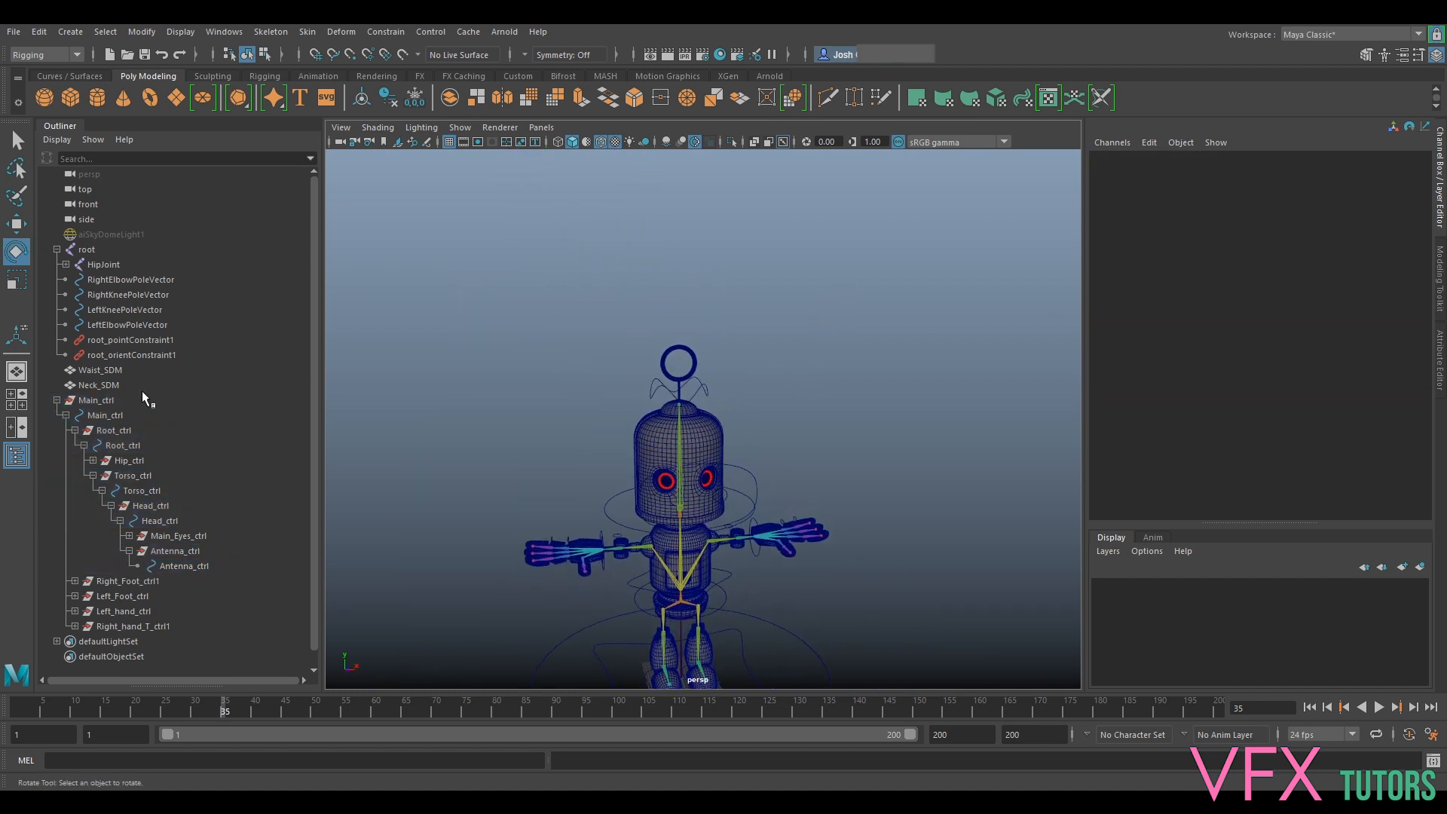
Collapse the Main_ctrl and root hierarchies in the Outliner, and select the main control around the feet to check what it drives
click(56, 399)
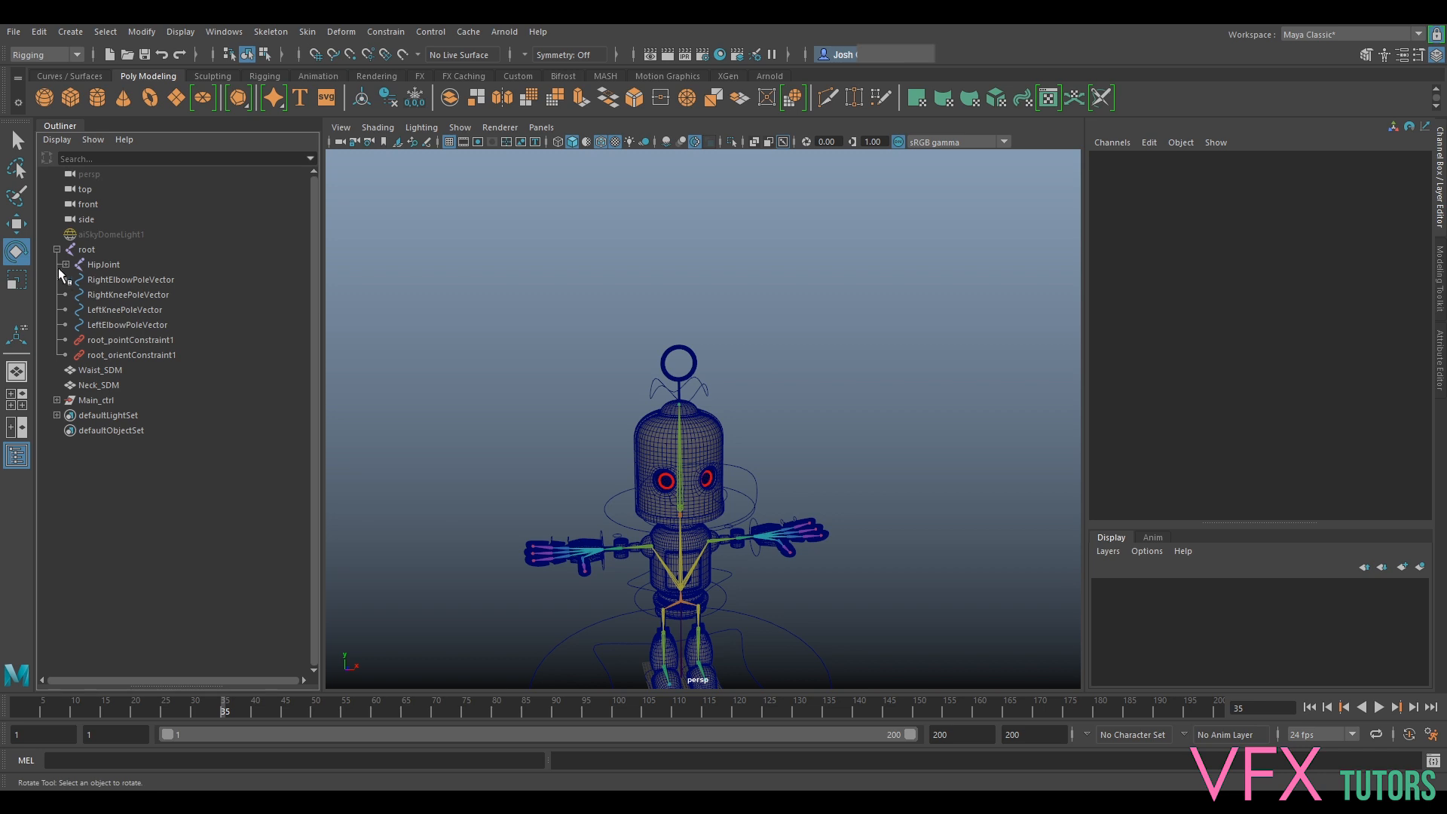
click(57, 249)
click(100, 280)
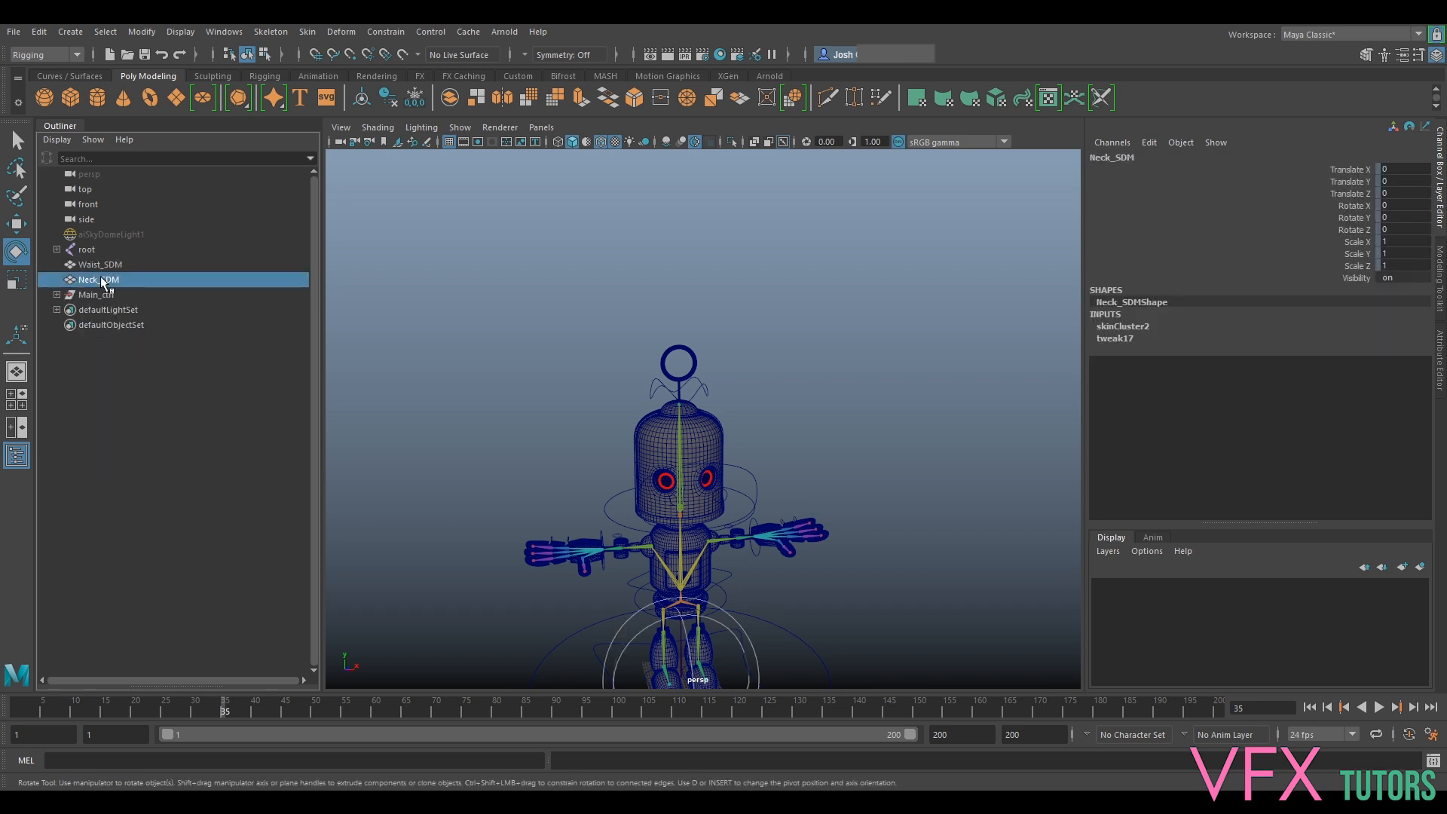
alt+drag(862, 400, 888, 436)
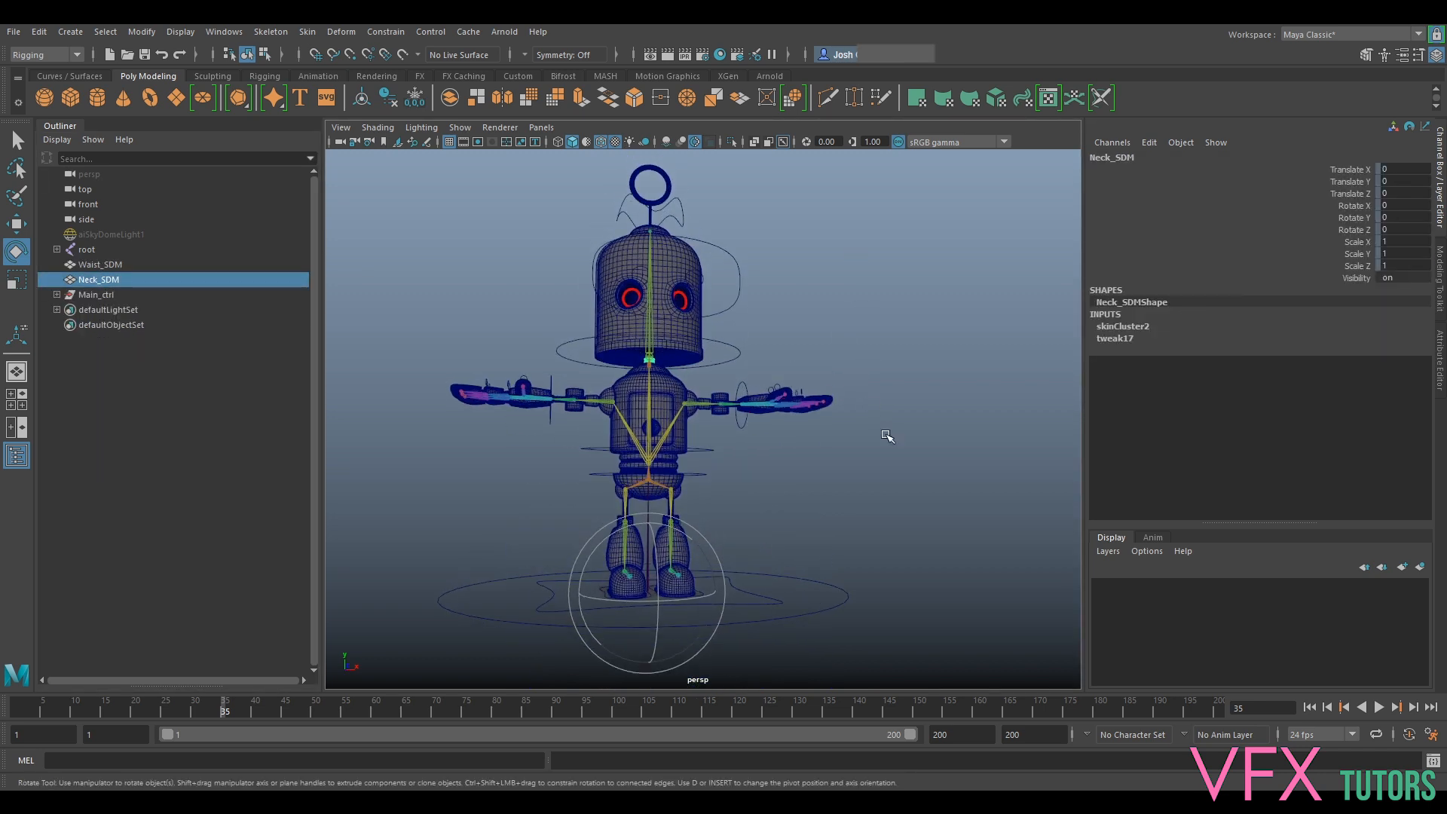
alt+middle_drag(888, 437, 871, 367)
drag(823, 507, 802, 557)
alt+drag(777, 410, 812, 429)
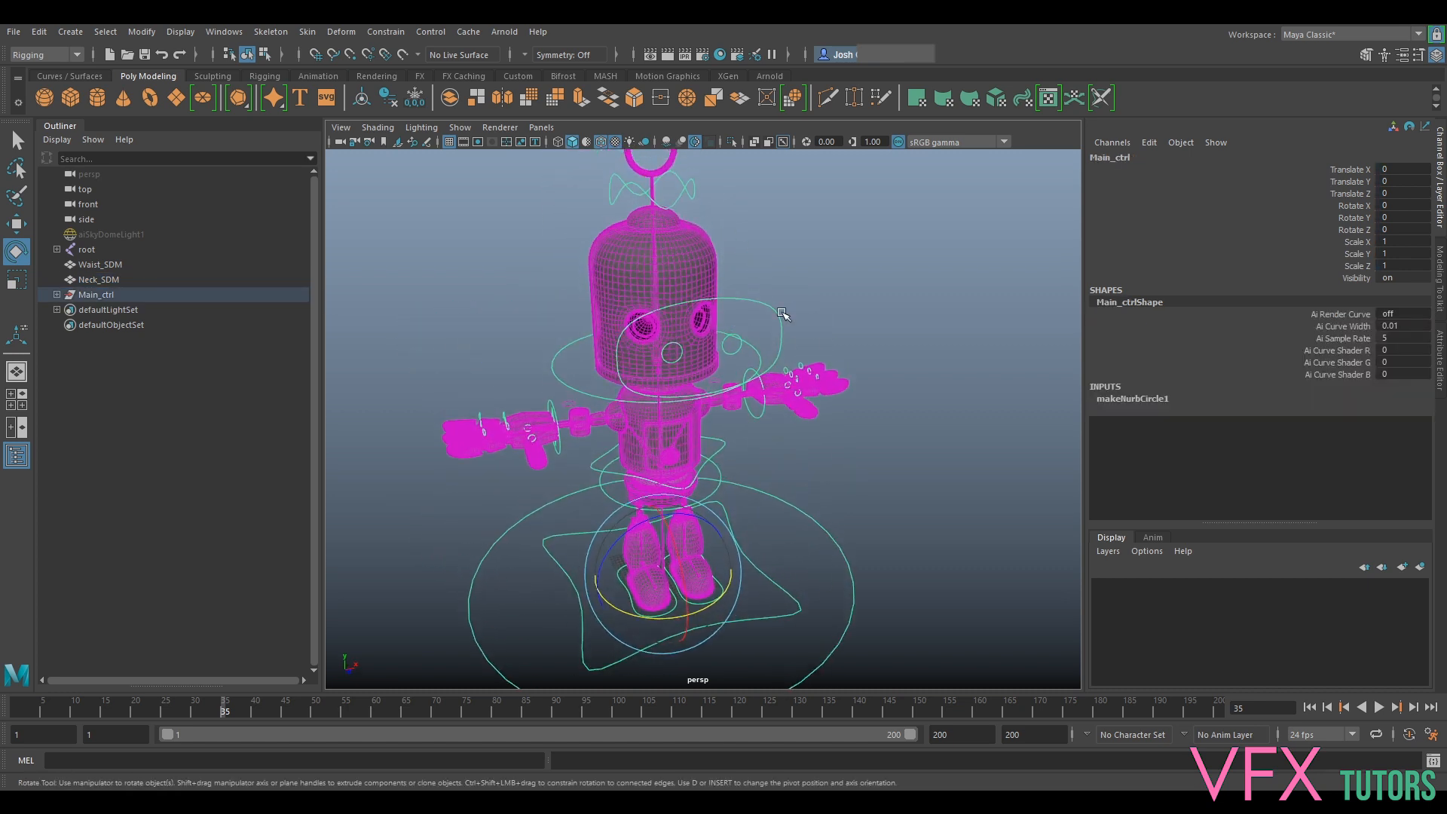
Locate the left eye in the joint hierarchy, and isolate and frame the LeftEye_SDM mesh
scroll(746, 303, up, 5)
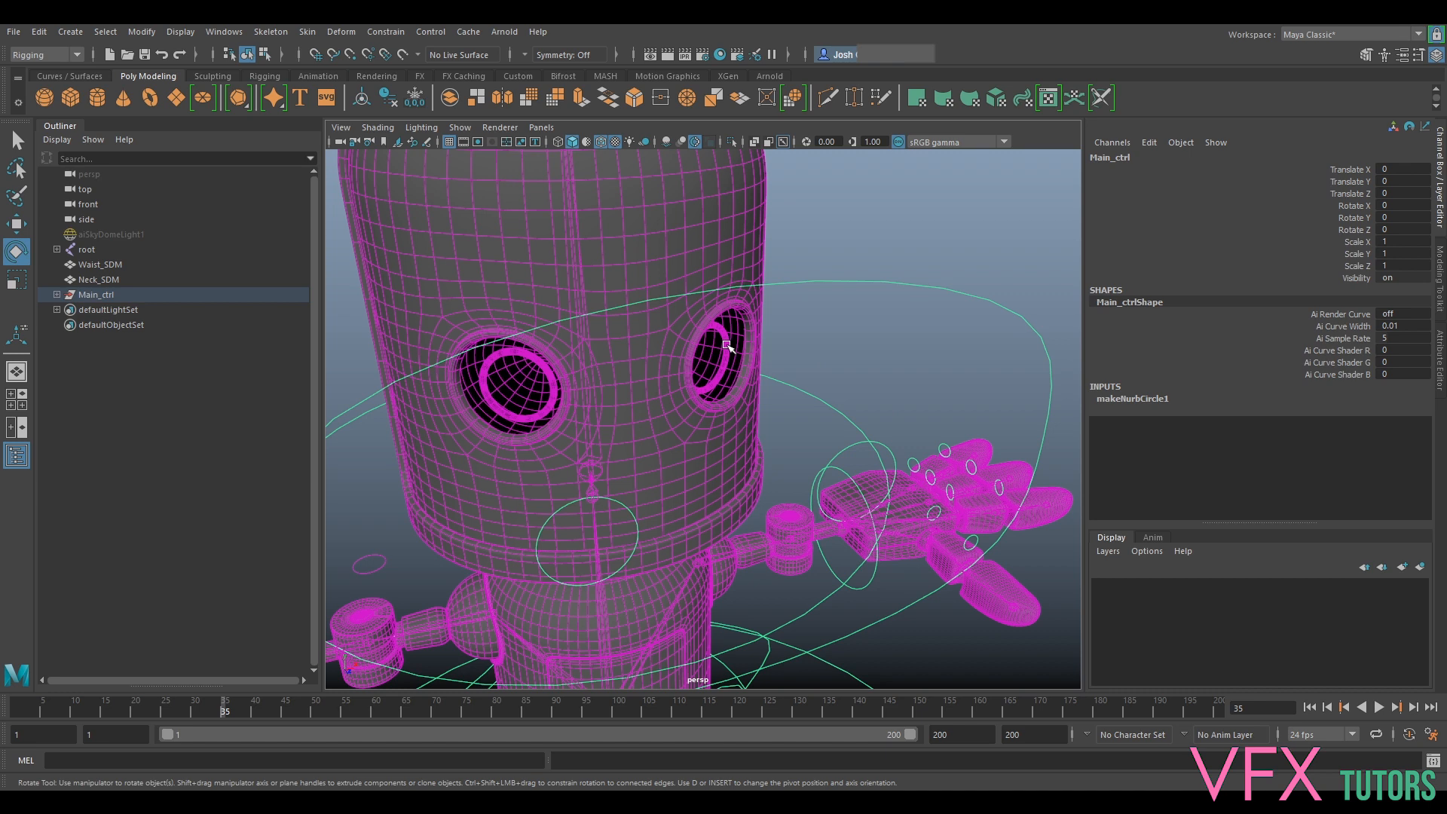
click(729, 347)
key(f)
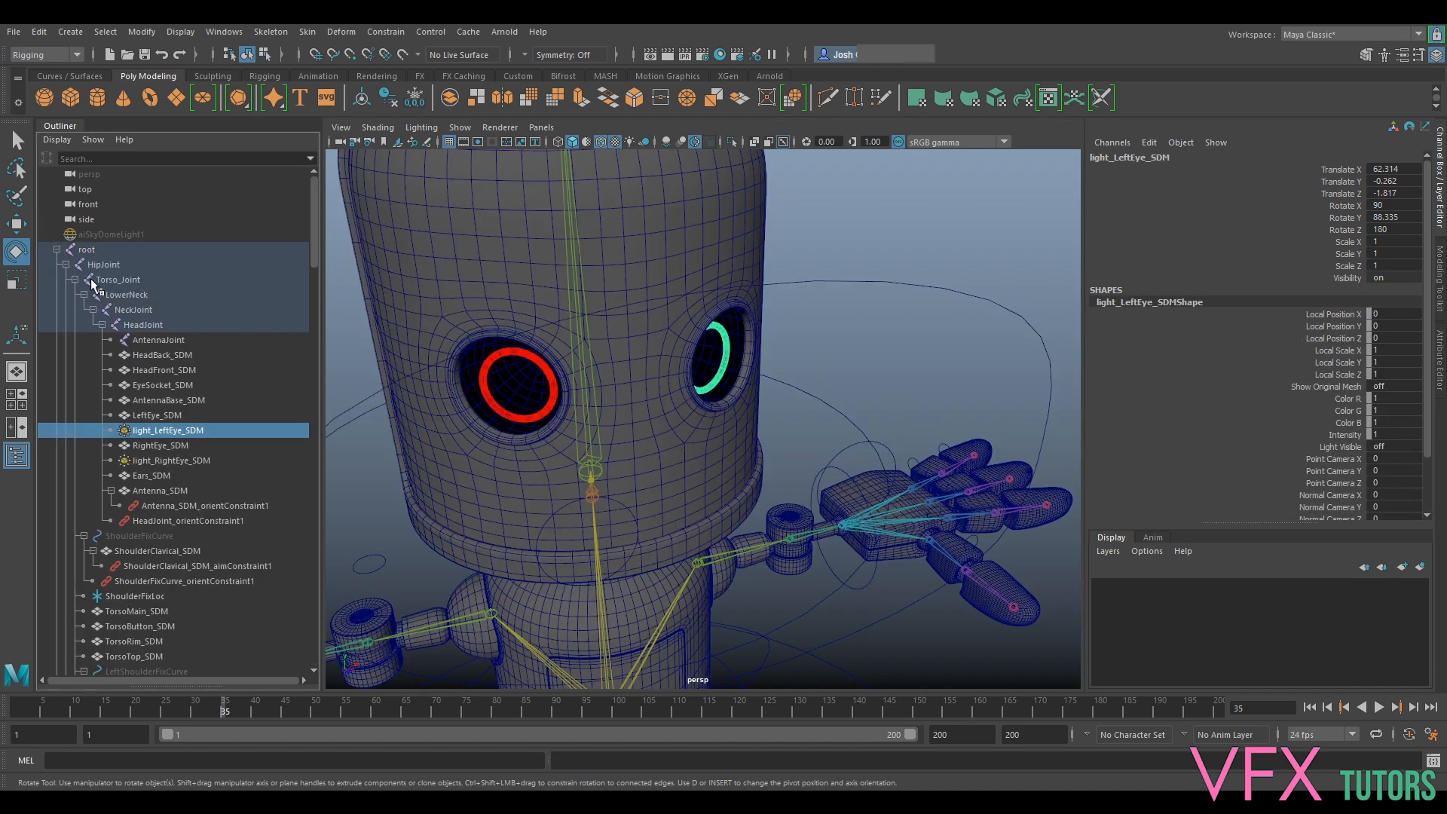
click(159, 417)
alt+drag(591, 410, 656, 379)
key(ctrl+1)
key(f)
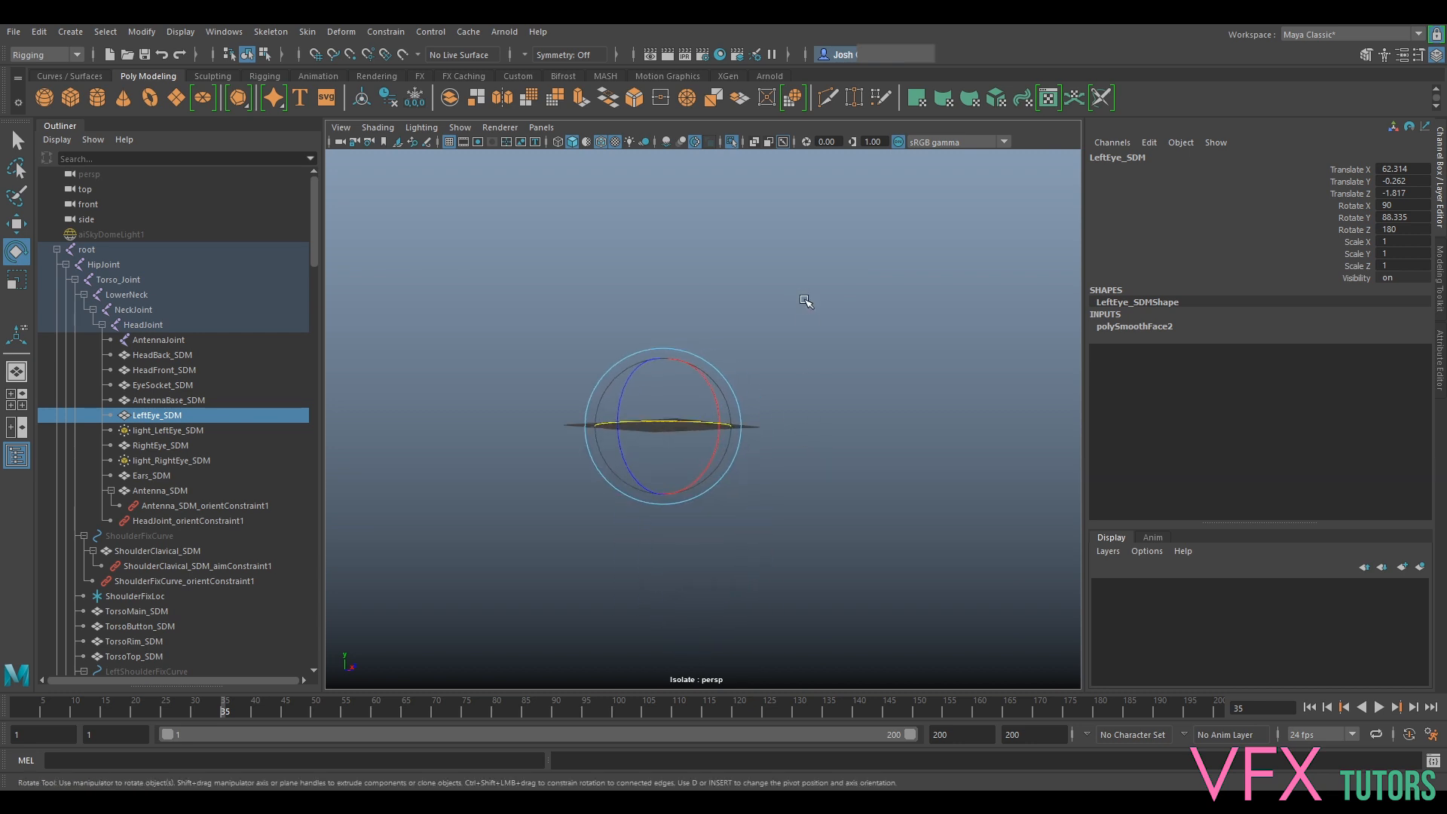
alt+drag(809, 333, 778, 366)
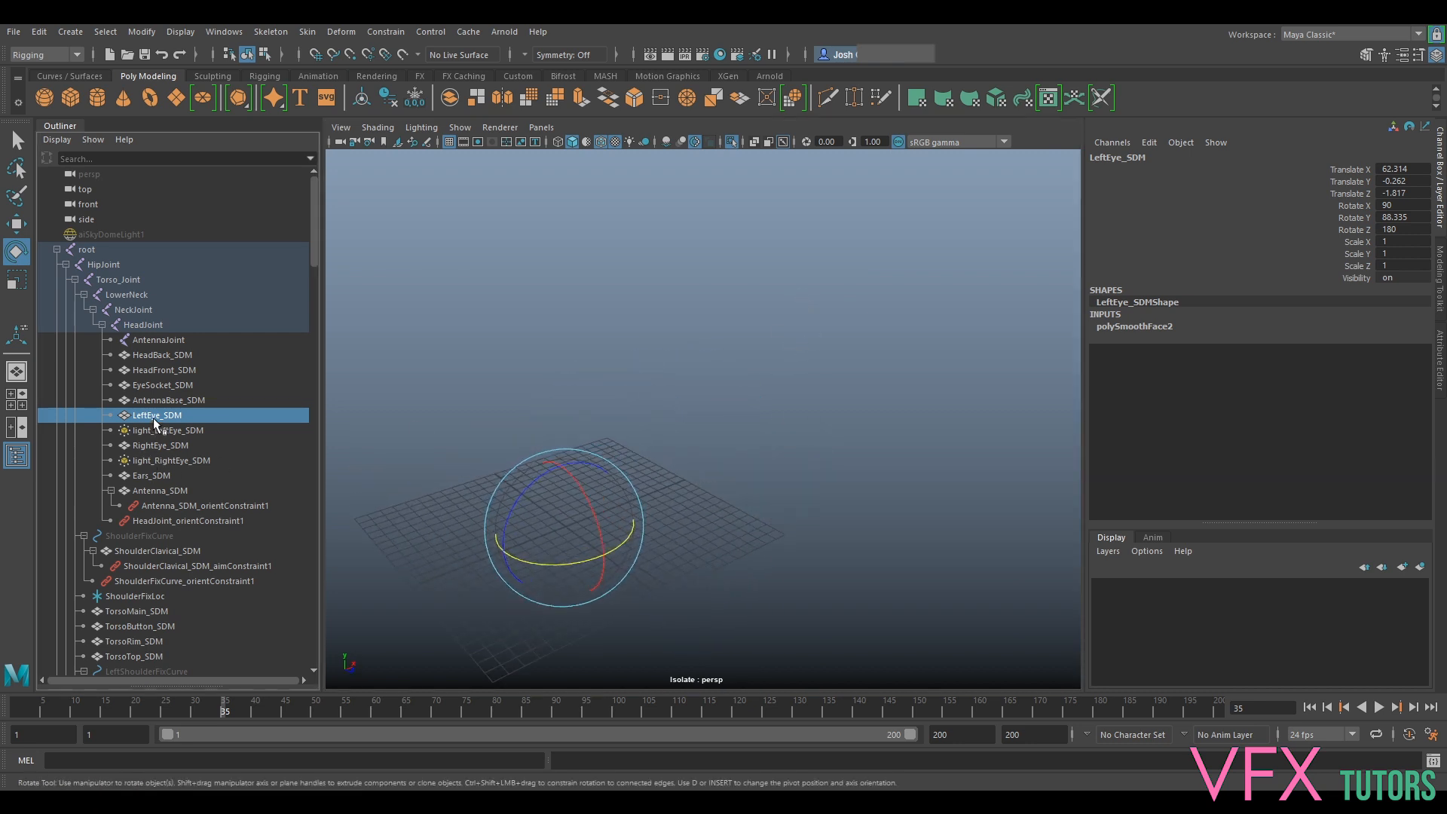
Toggle the visibility of LeftEye_SDM and inspect the attributes of its aiLightEyes material
key(h)
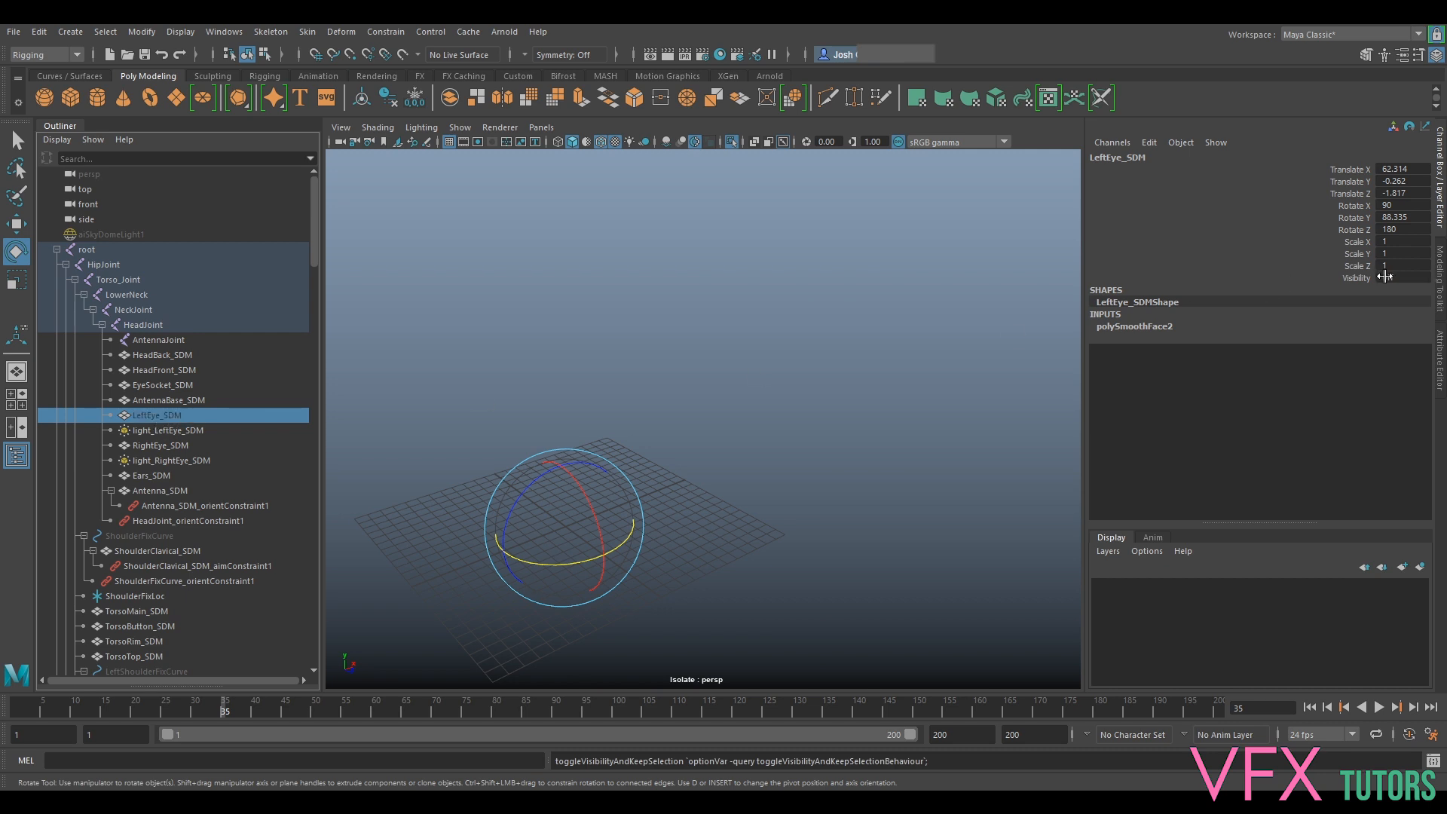
click(1440, 293)
click(1439, 362)
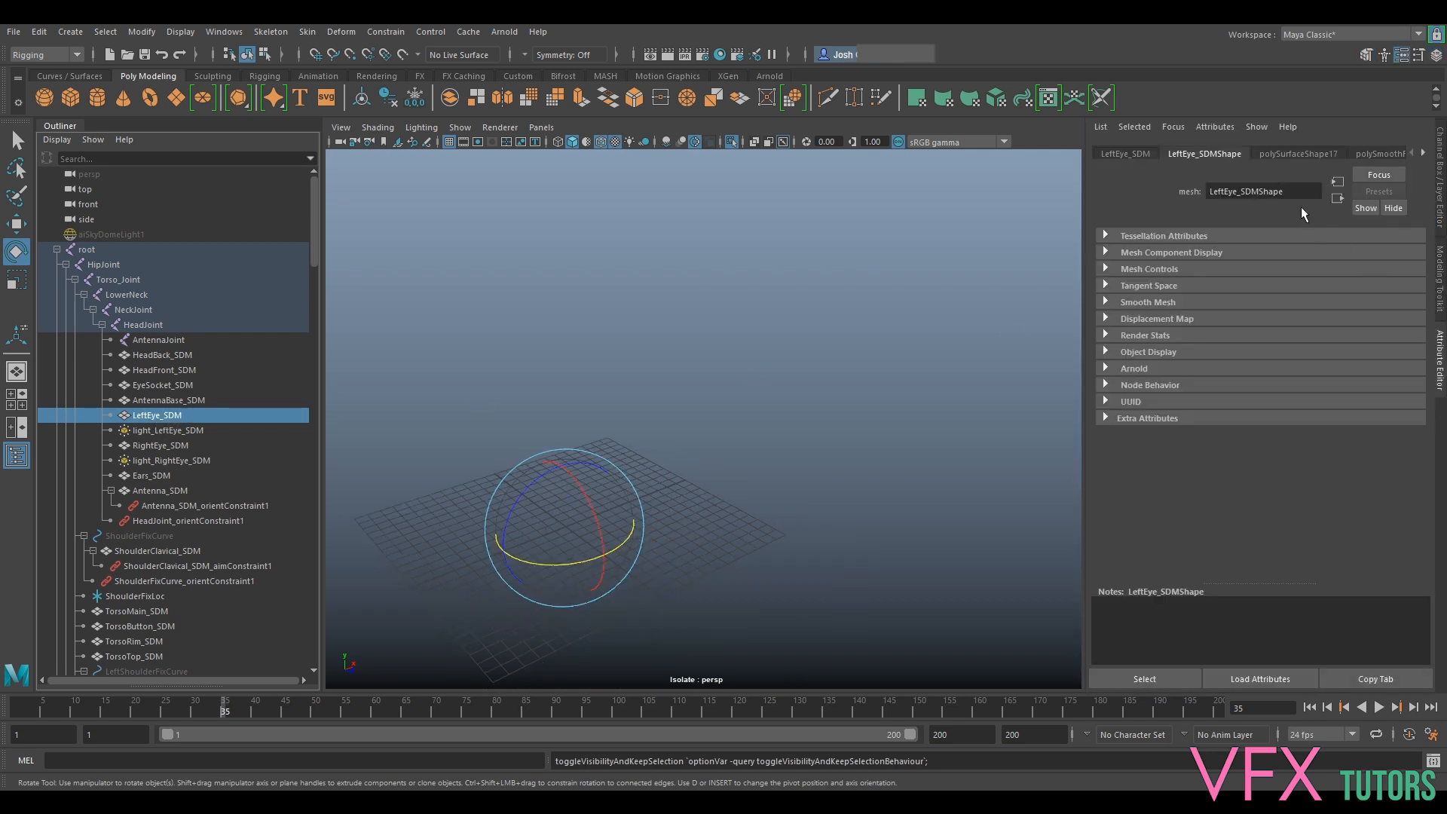
click(1364, 153)
click(1422, 153)
click(1381, 154)
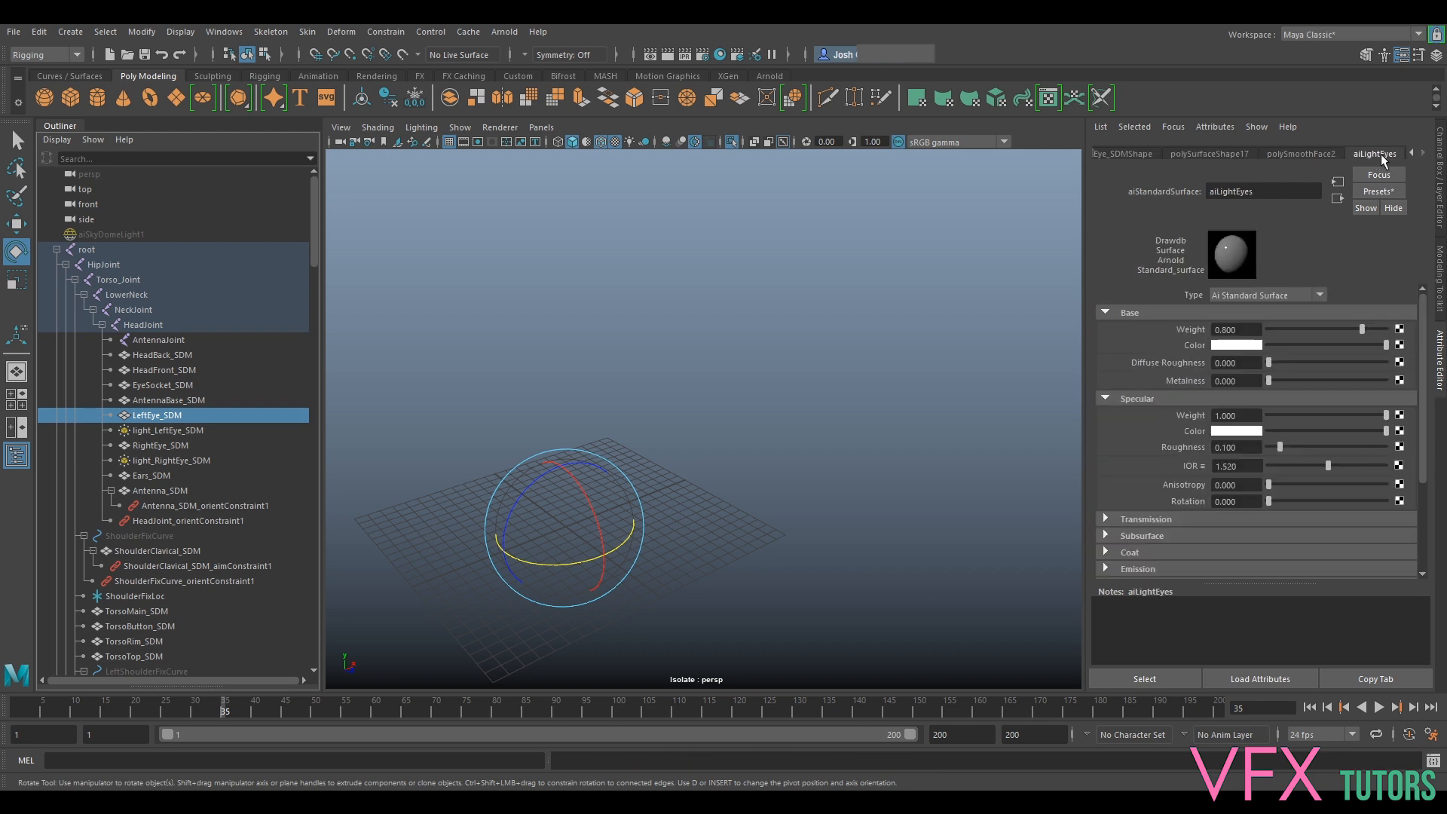
Delete the light_LeftEye_SDM and light_RightEye_SDM mesh lights
click(171, 430)
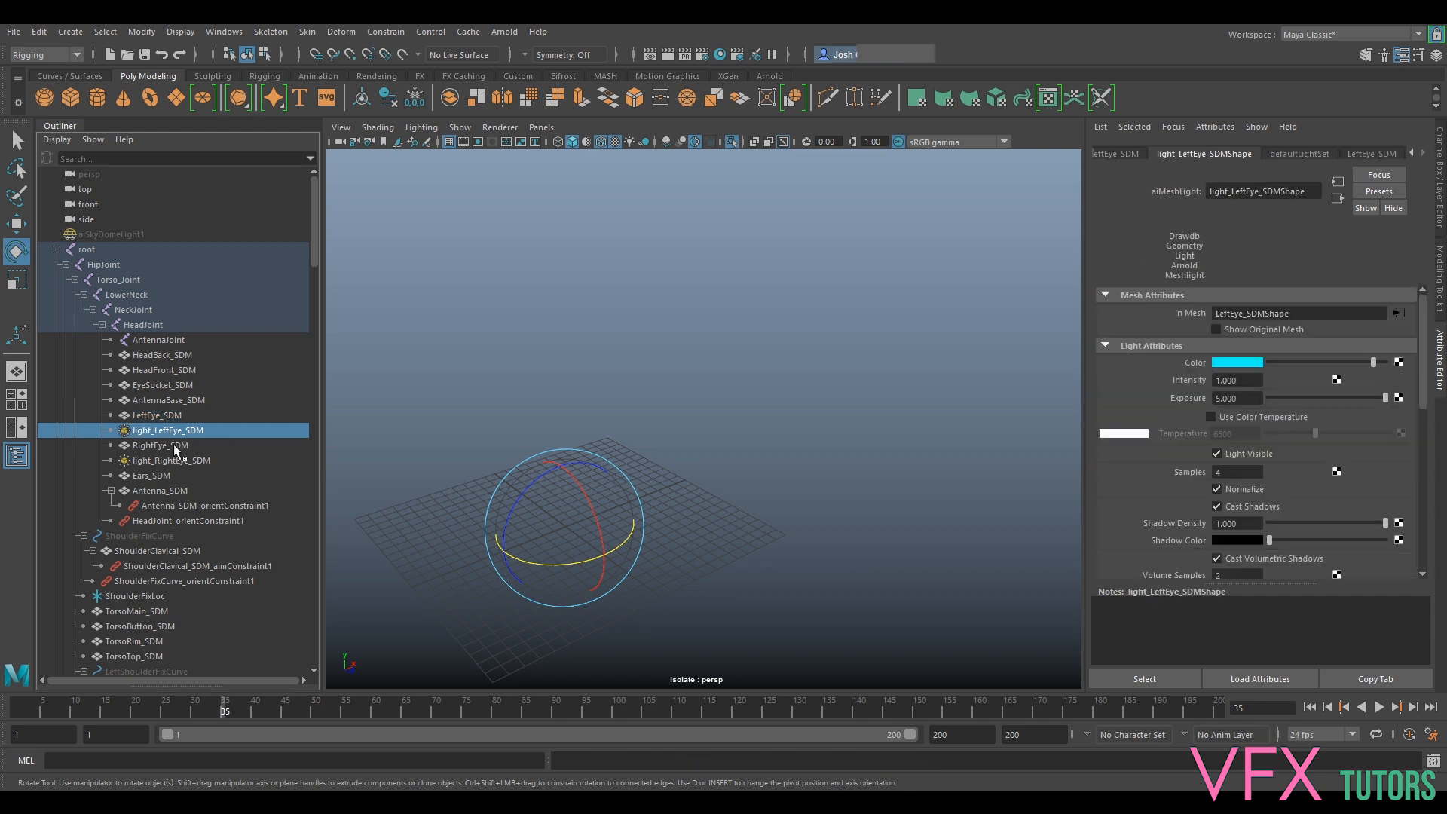
ctrl+click(170, 461)
key(shift+p)
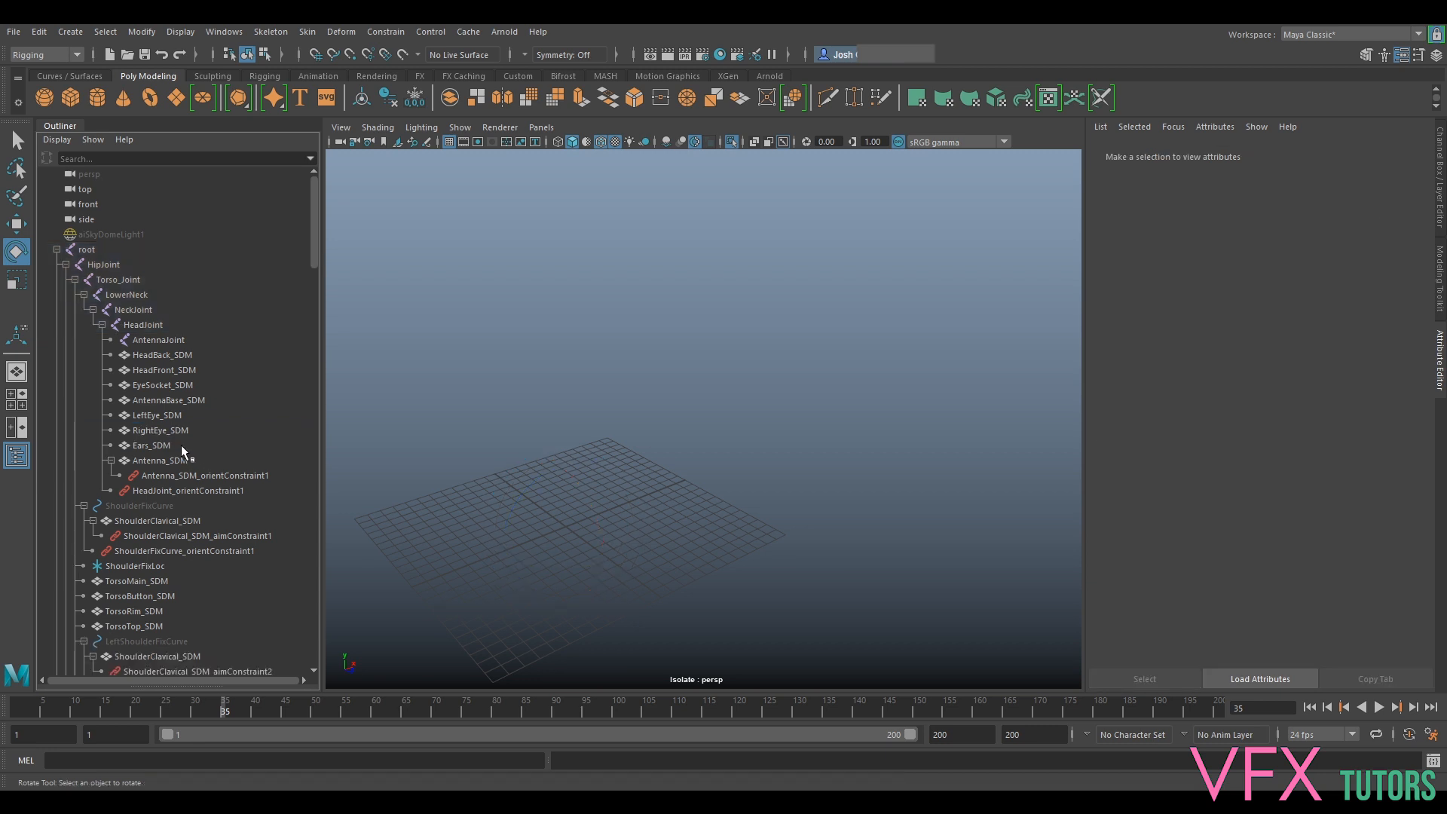
Frame the RightEye_SDM mesh and turn off isolation so the whole robot is displayed
click(158, 433)
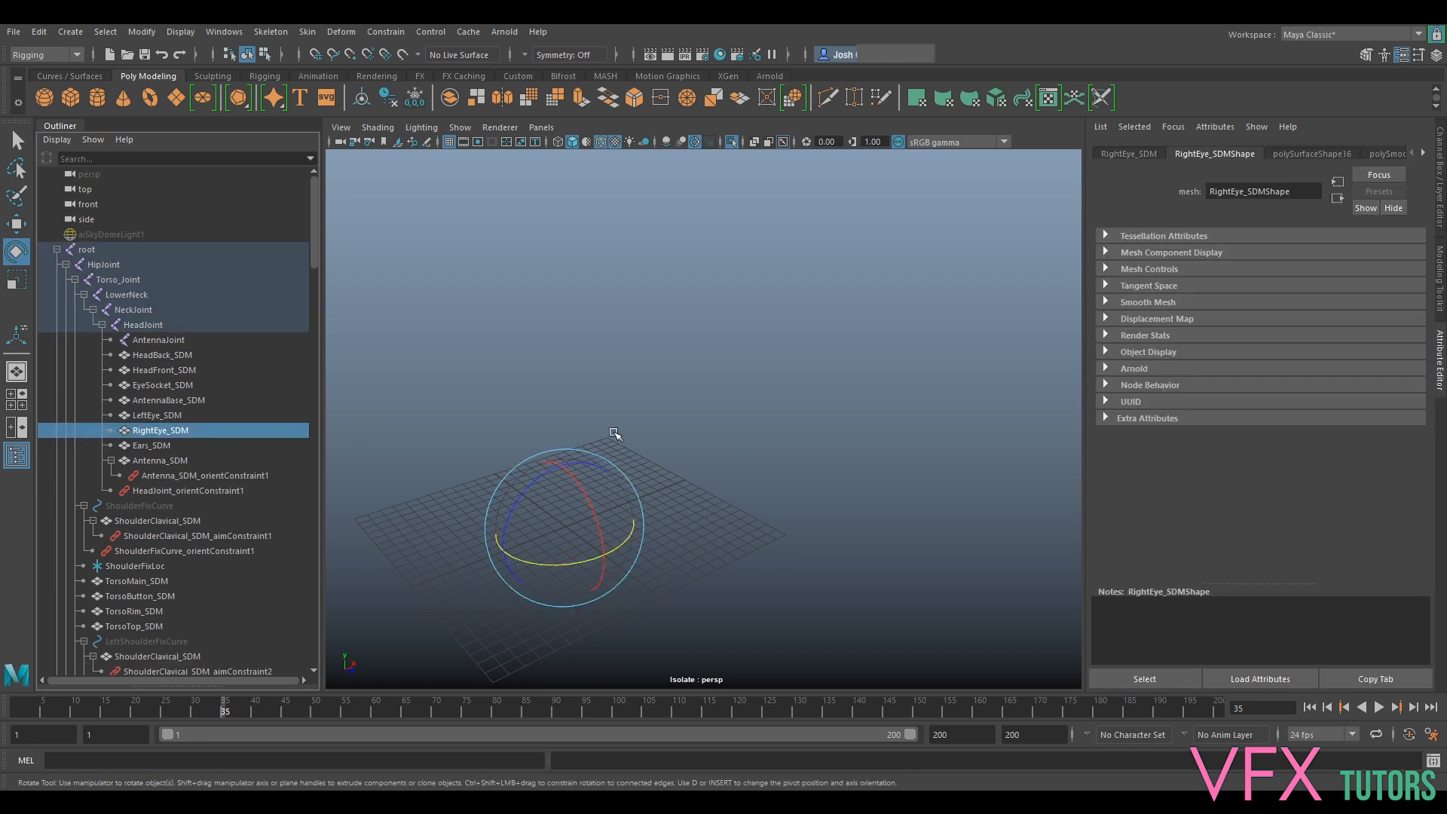
key(f)
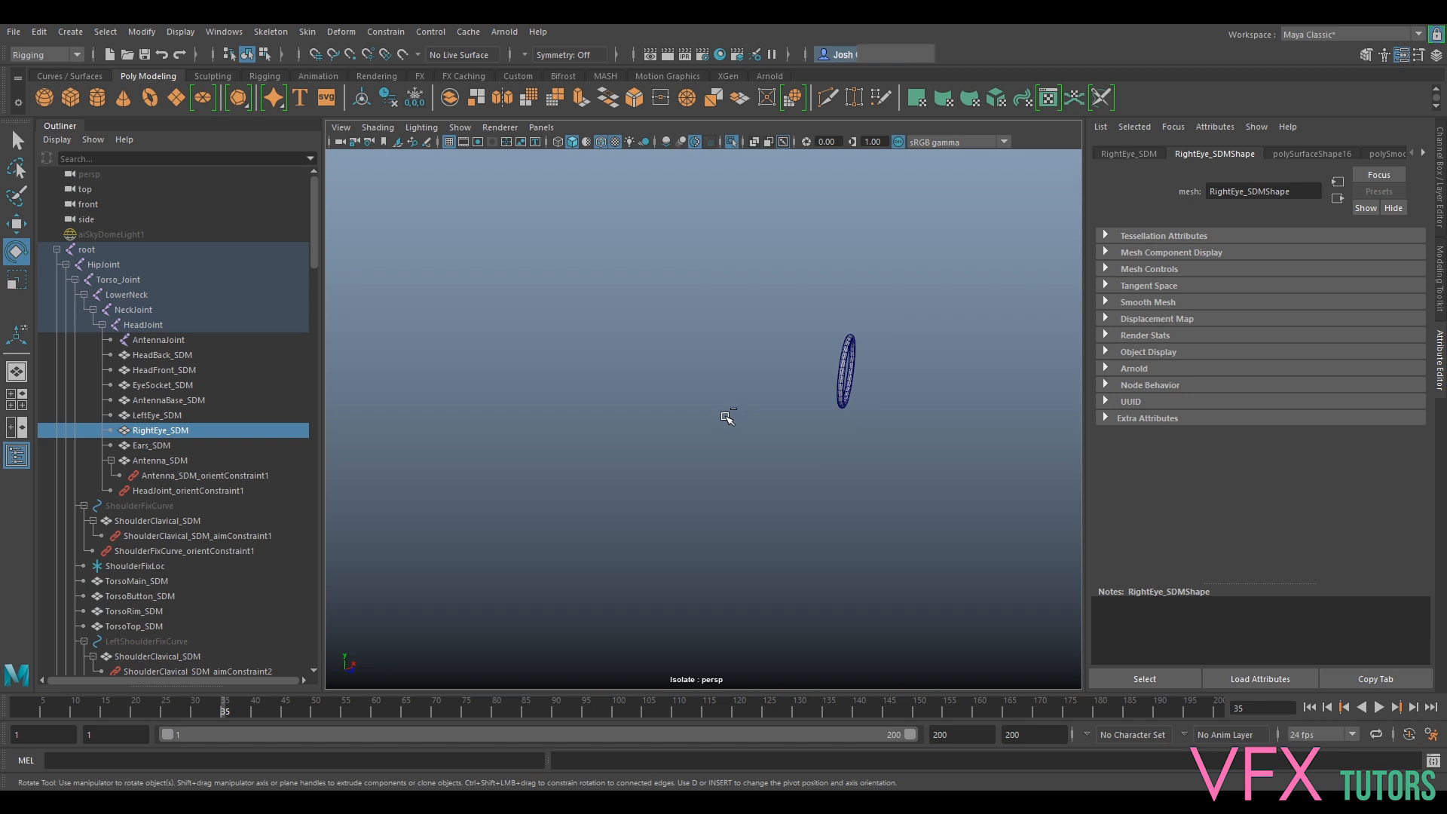
key(ctrl+1)
alt+drag(812, 412, 692, 392)
alt+middle_drag(692, 392, 441, 375)
Select the LeftEye_SDM and RightEye_SDM meshes, switch them to unsmoothed display, and check each eye individually
click(164, 419)
shift+click(164, 431)
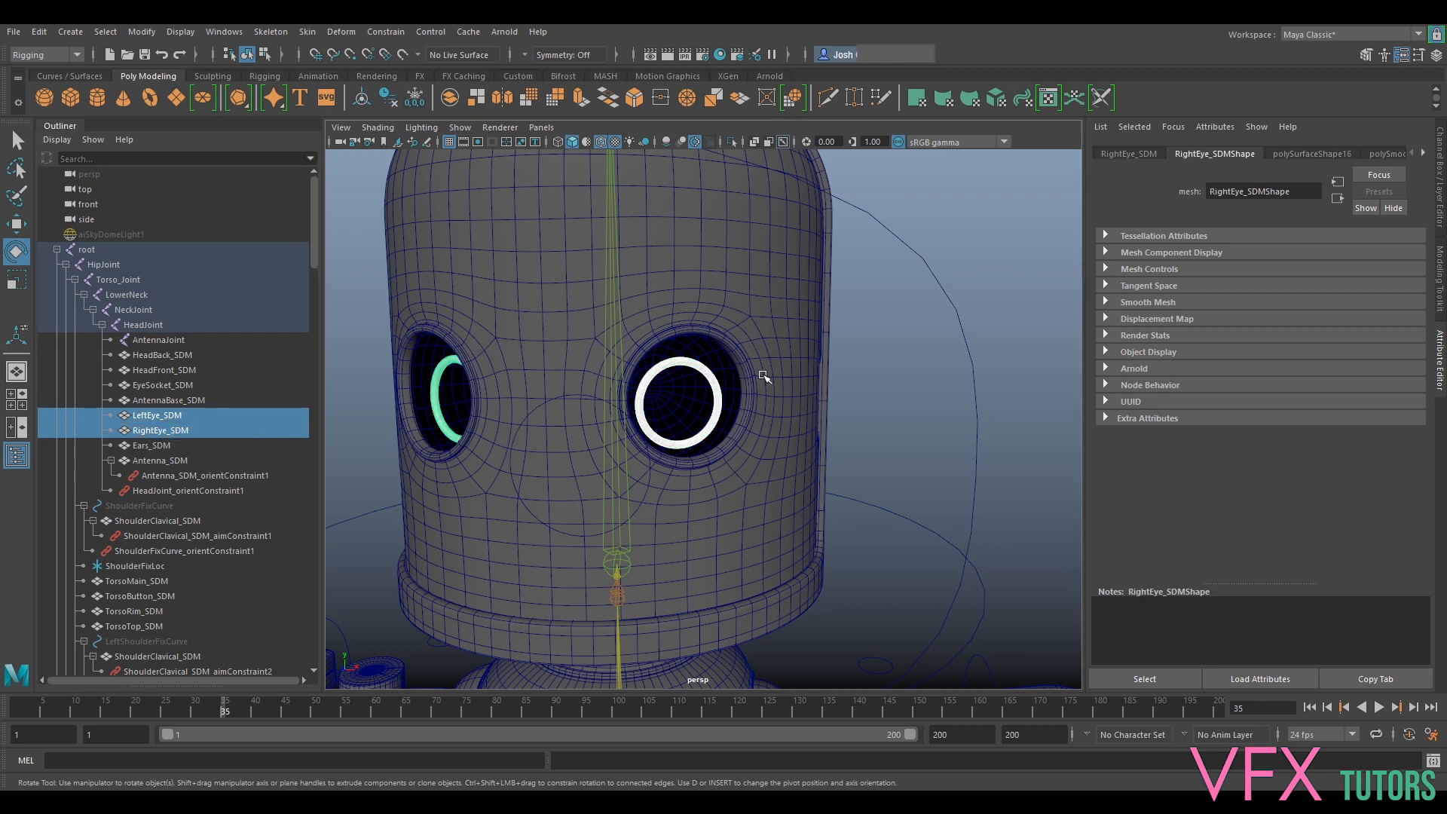
scroll(764, 377, up, 3)
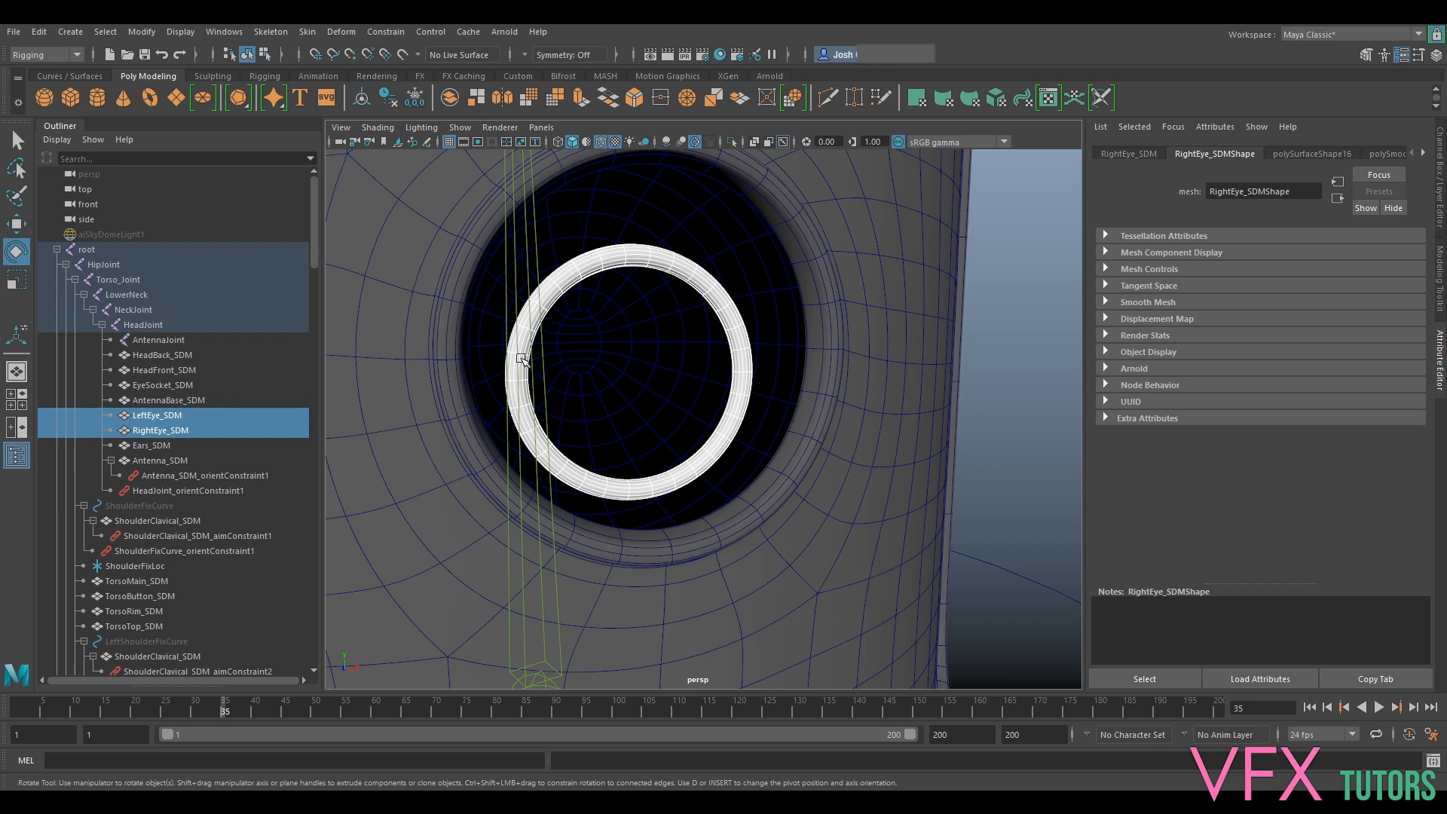
click(197, 414)
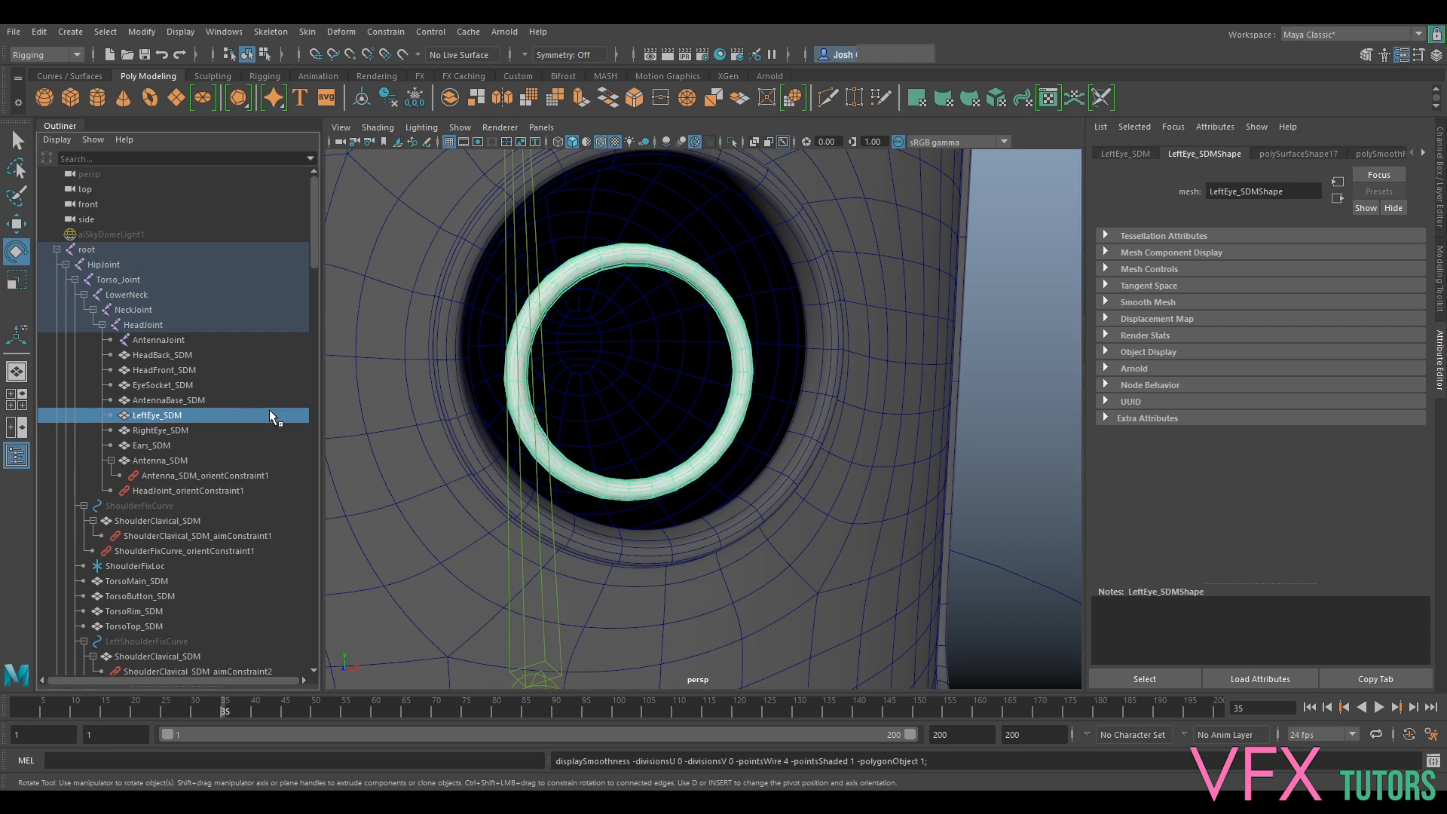
click(175, 429)
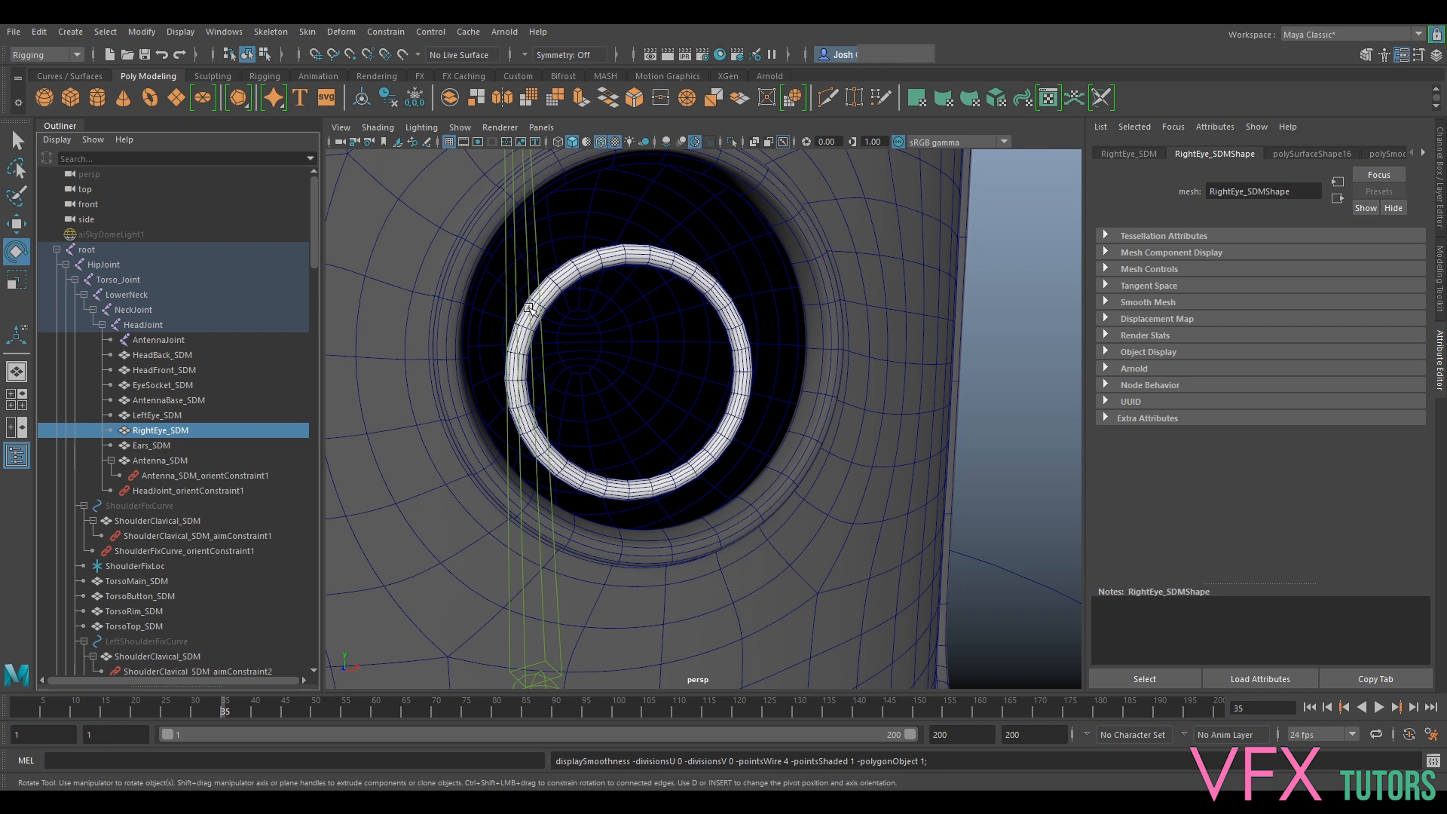
click(551, 294)
Examine how the main eyes control and its two small eye circles line up with the face, and select the RightEye_SDM mesh
scroll(624, 388, down, 5)
alt+drag(624, 388, 611, 417)
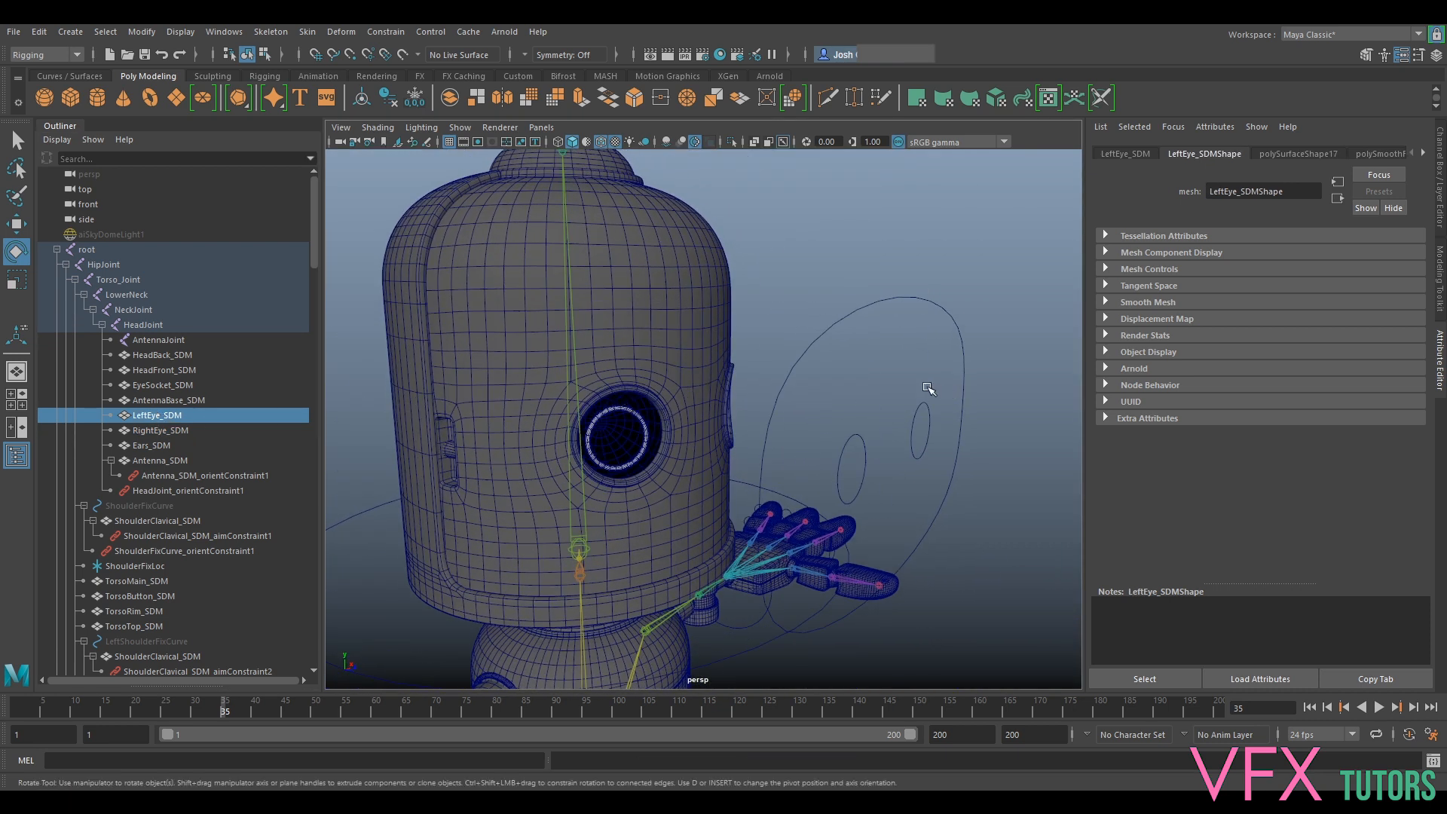
alt+drag(953, 481, 920, 485)
drag(949, 281, 897, 340)
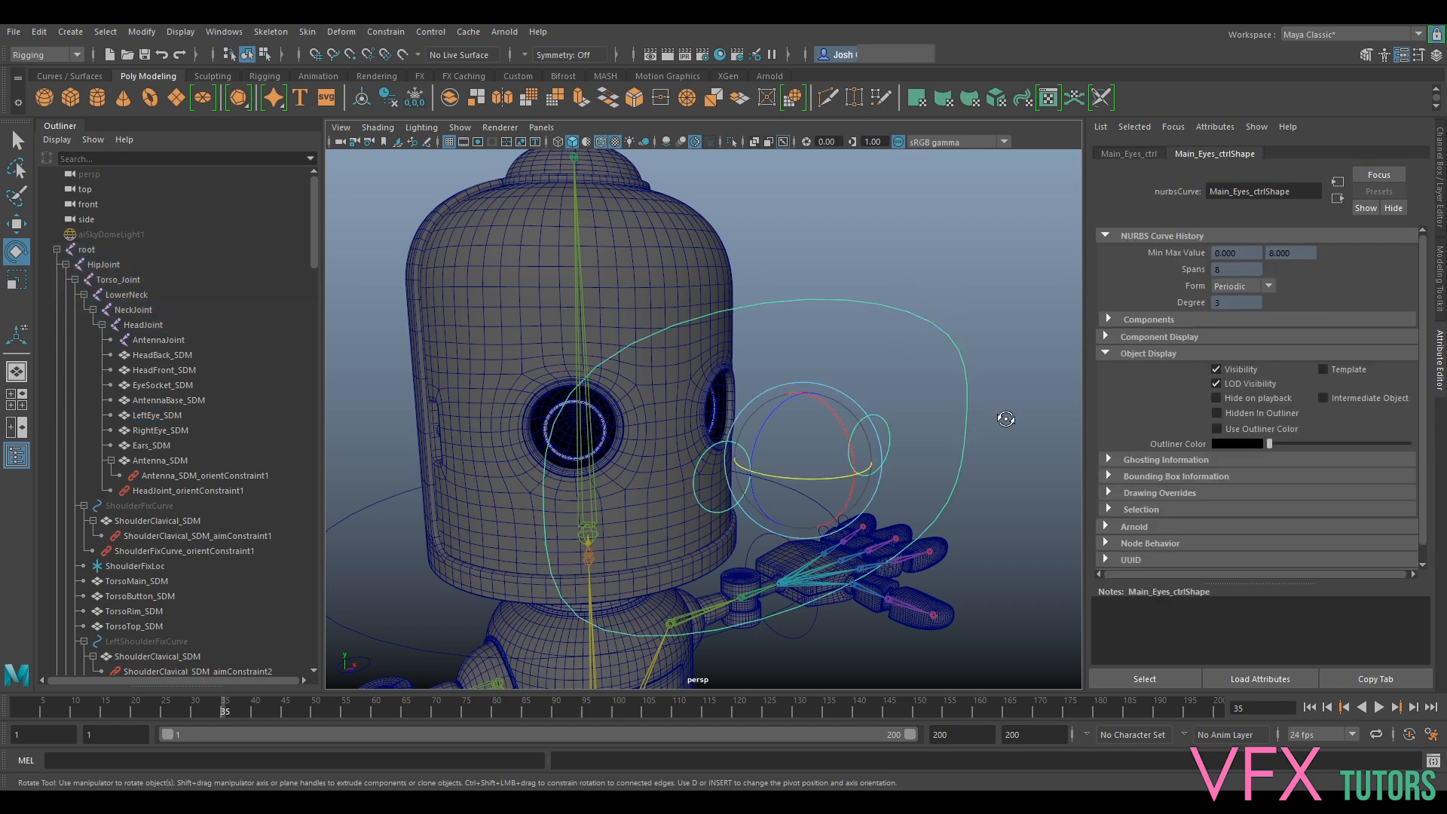
alt+drag(1003, 415, 1046, 418)
scroll(969, 400, up, 4)
scroll(873, 418, down, 4)
alt+drag(766, 421, 735, 411)
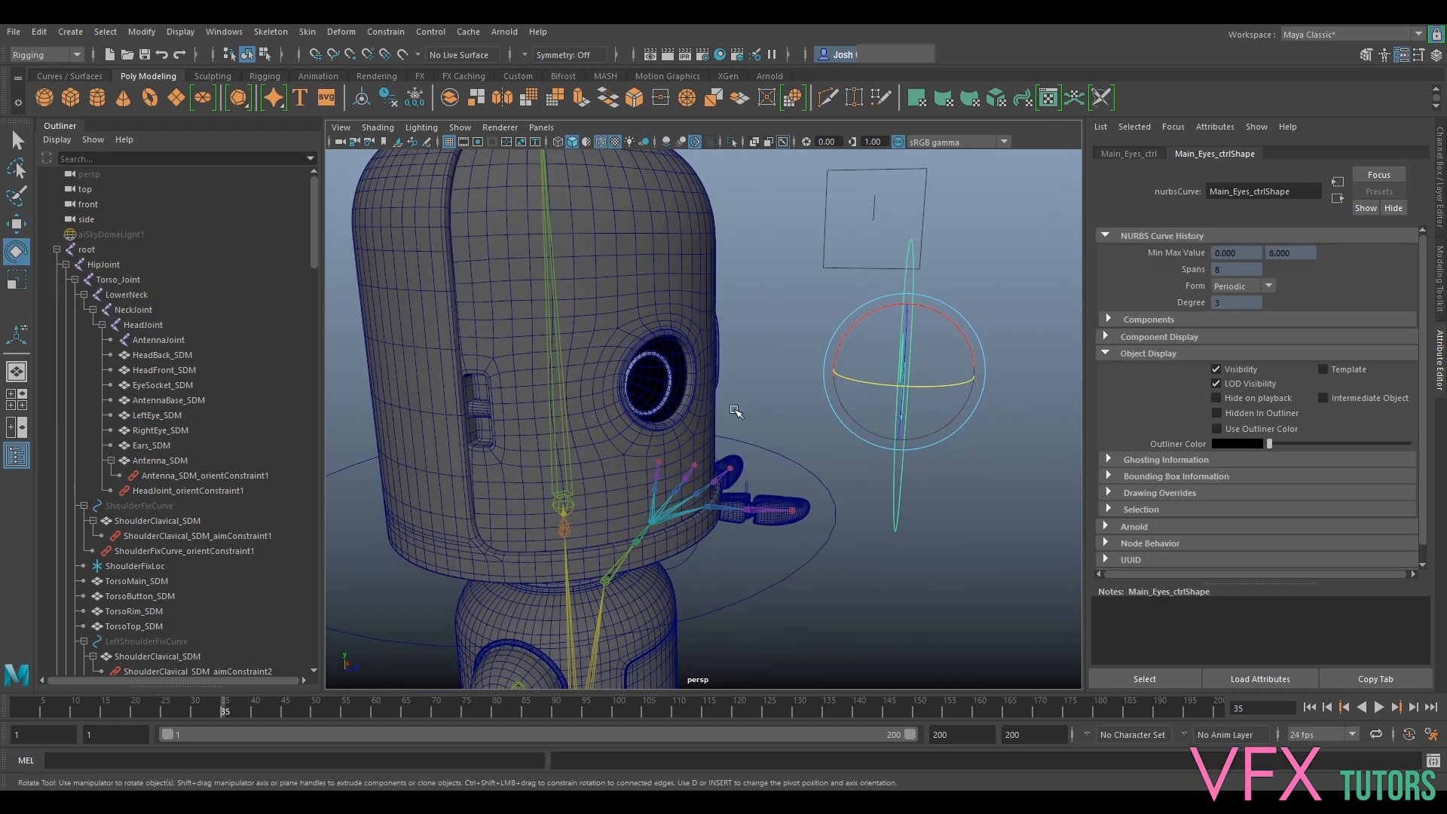
click(679, 372)
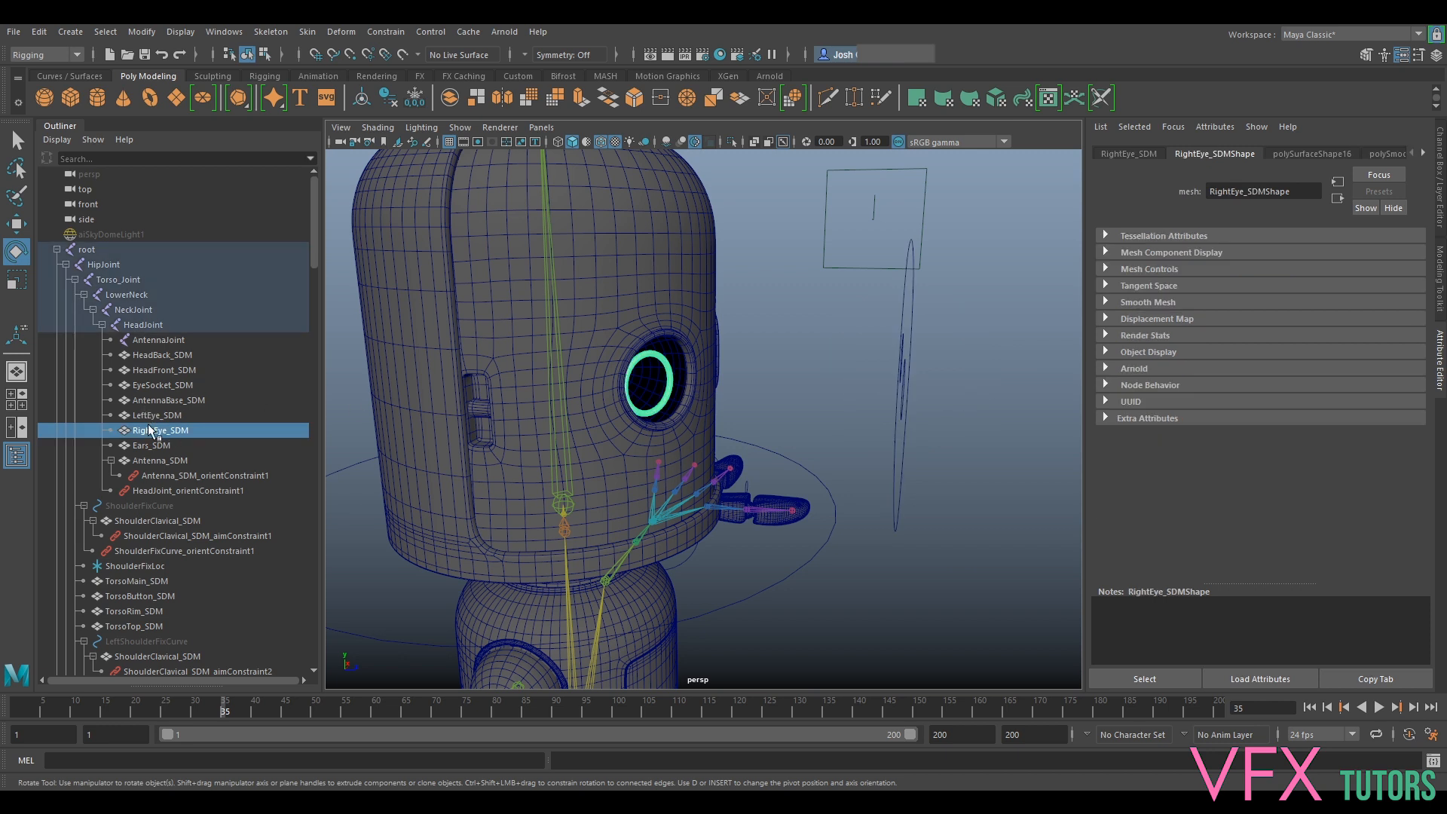
alt+drag(736, 313, 777, 354)
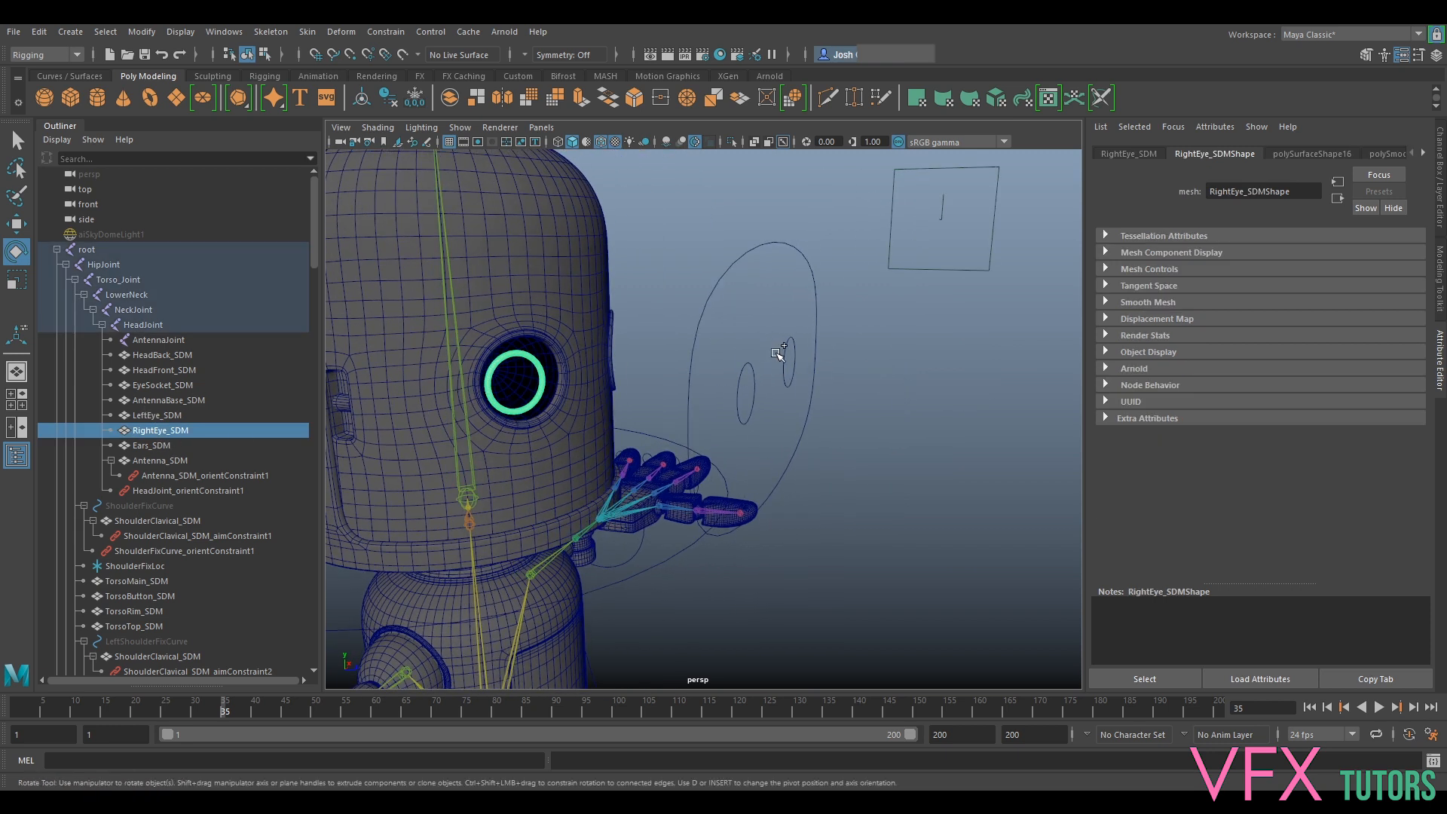
Try an aim constraint from RightEye_SDM to the Right_Eye_ctrl curve, with offset maintained and HipJoint as world up object
click(747, 369)
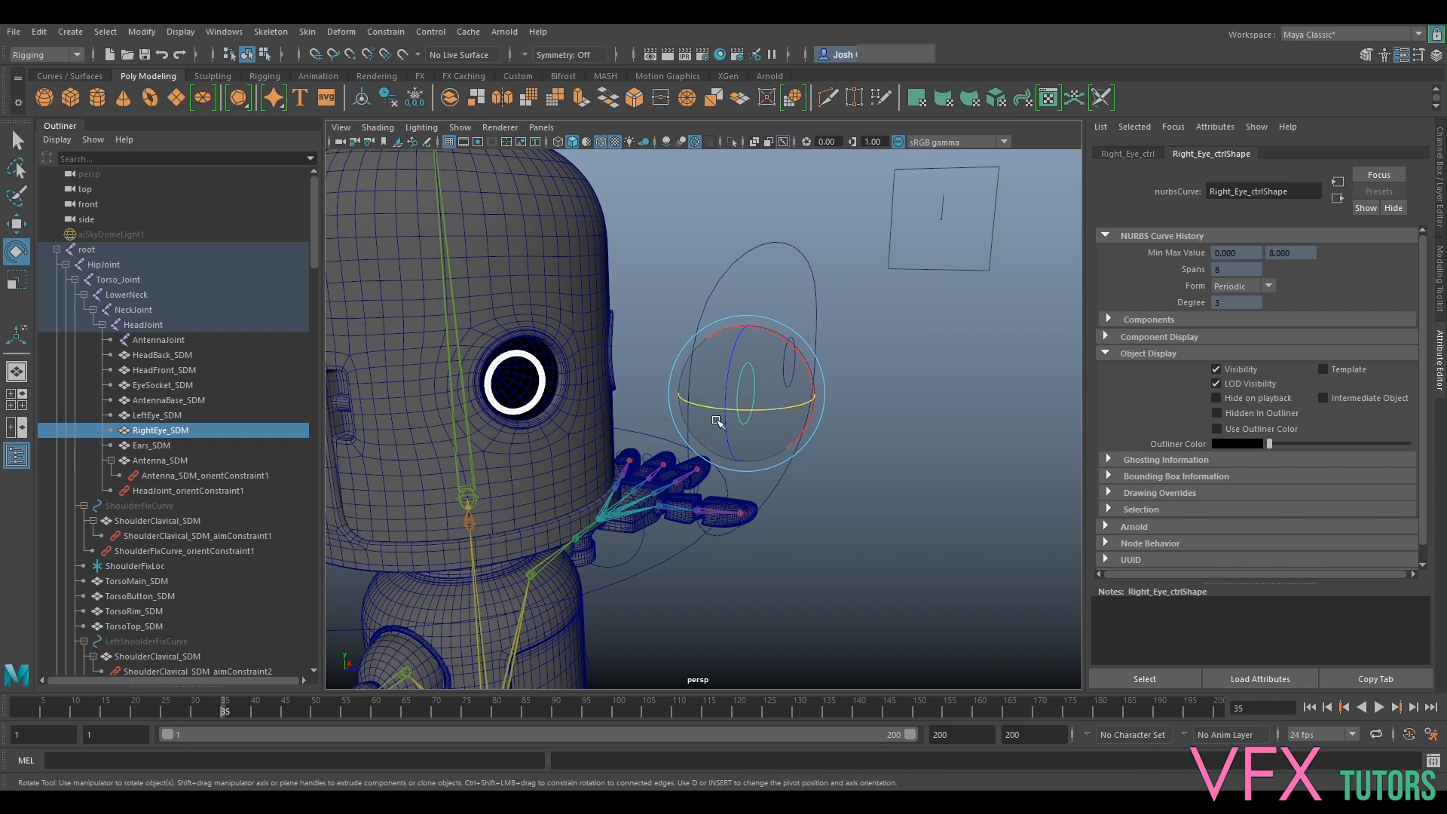
click(386, 32)
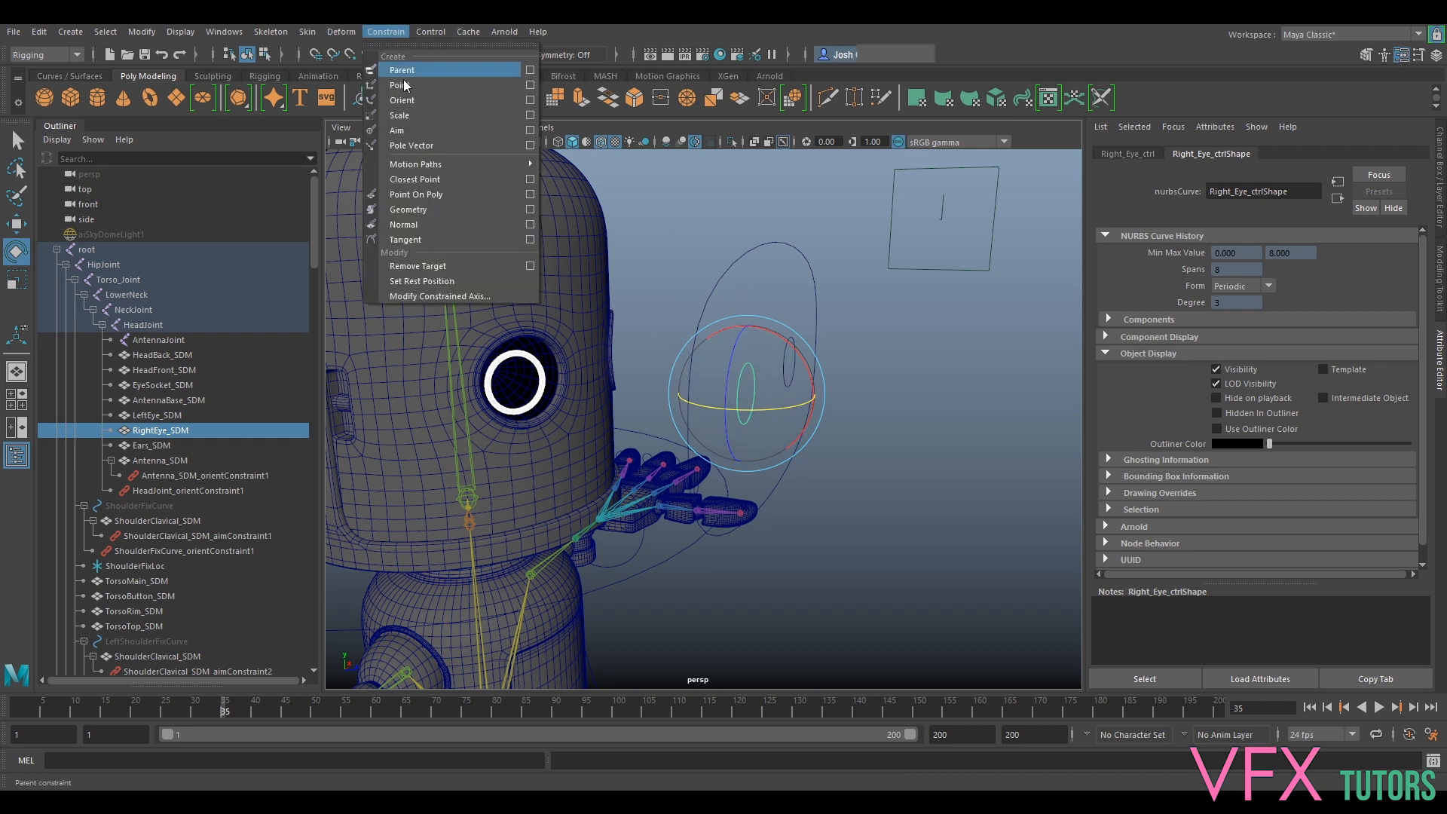
click(530, 131)
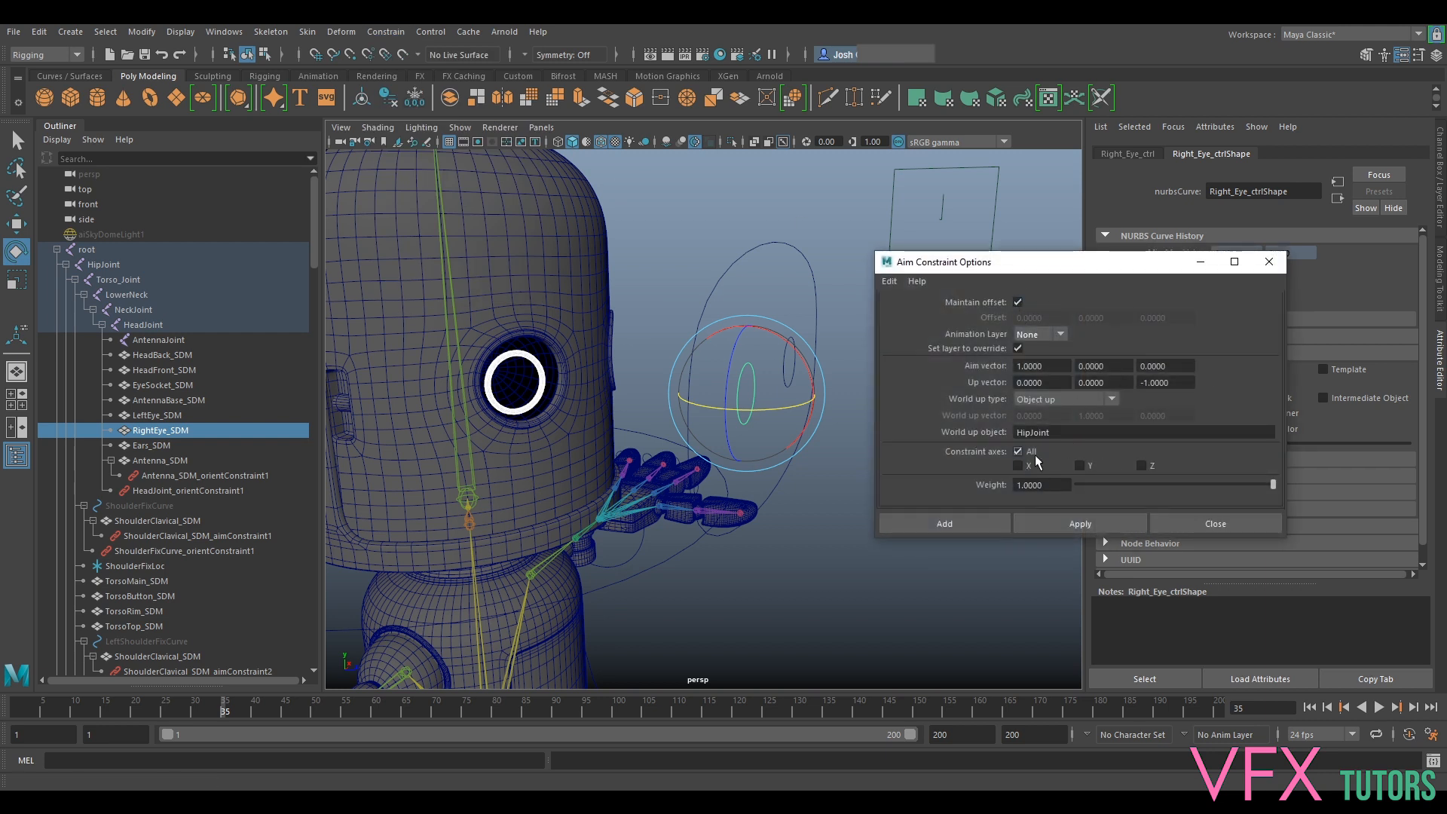
click(1083, 521)
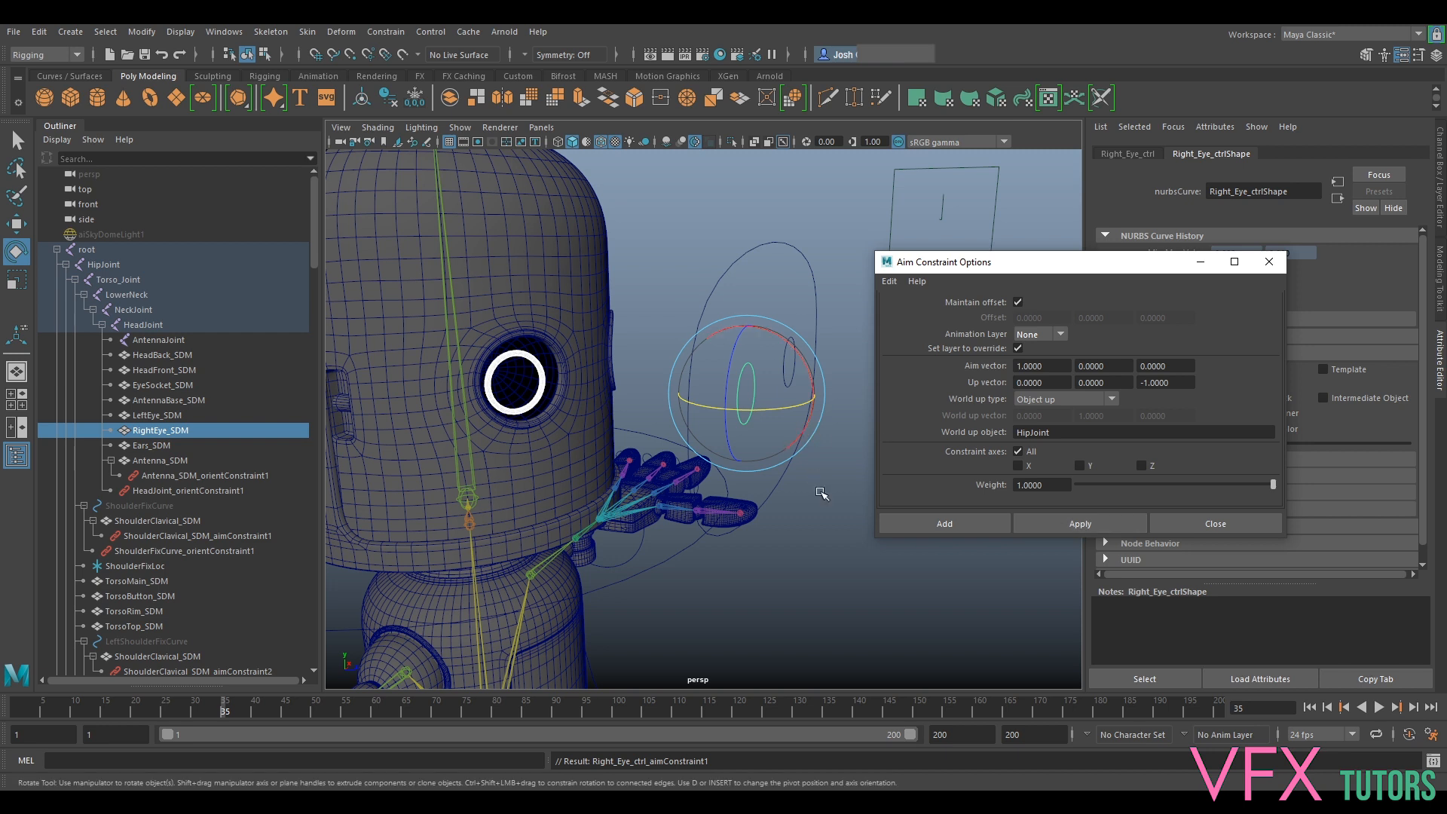
Test the main eyes control by moving it in front of the face, and undo the move
alt+drag(829, 542, 761, 528)
click(759, 434)
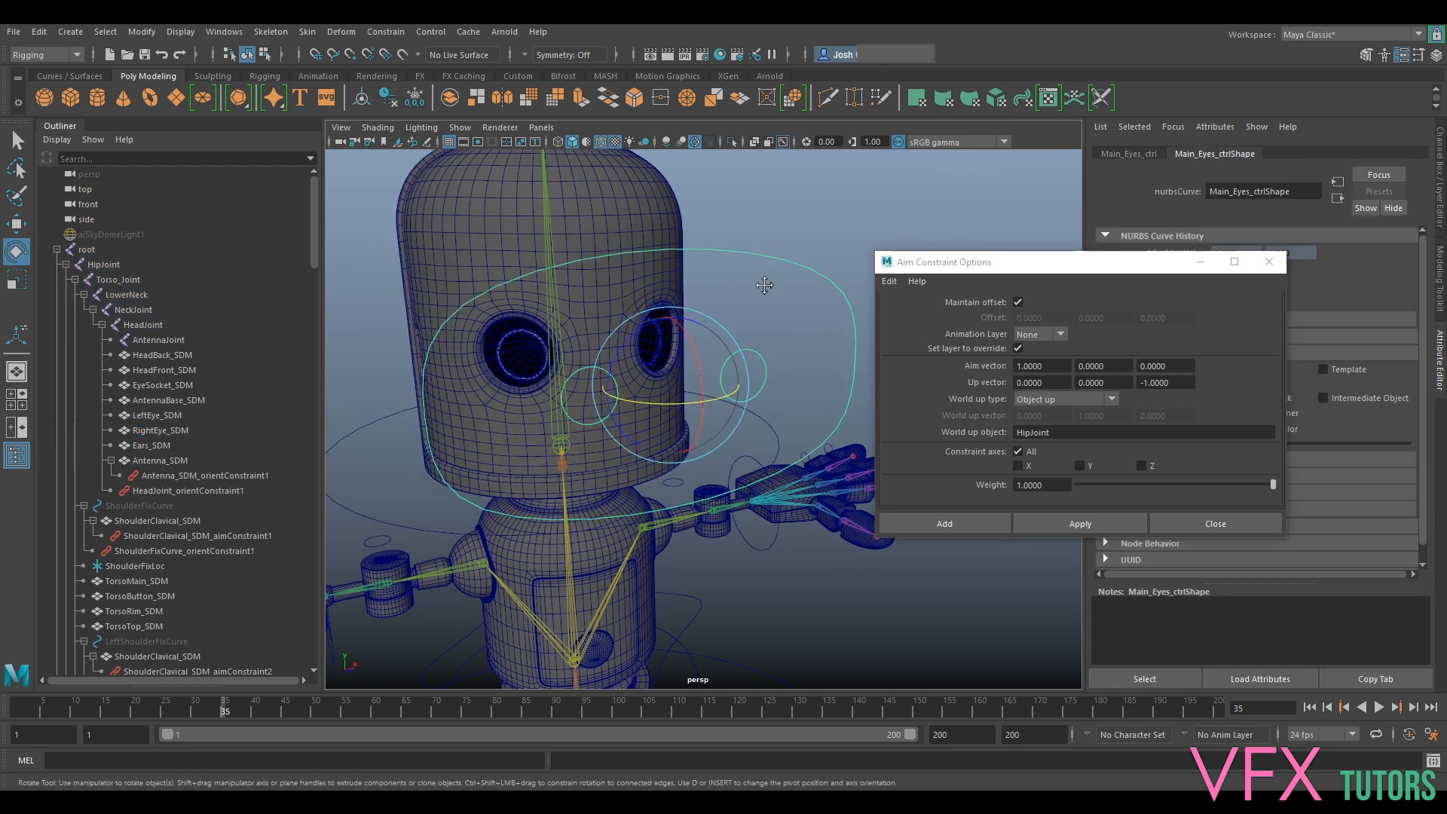
key(w)
mouse_move(759, 434)
mouse_down()
mouse_move(792, 431)
mouse_move(784, 422)
mouse_up()
key(ctrl+z)
alt+drag(747, 366, 690, 369)
click(713, 350)
key(ctrl+z)
Check the RightEye_SDM mesh and its control, and undo the reversed aim constraint along with the trial selections
click(556, 323)
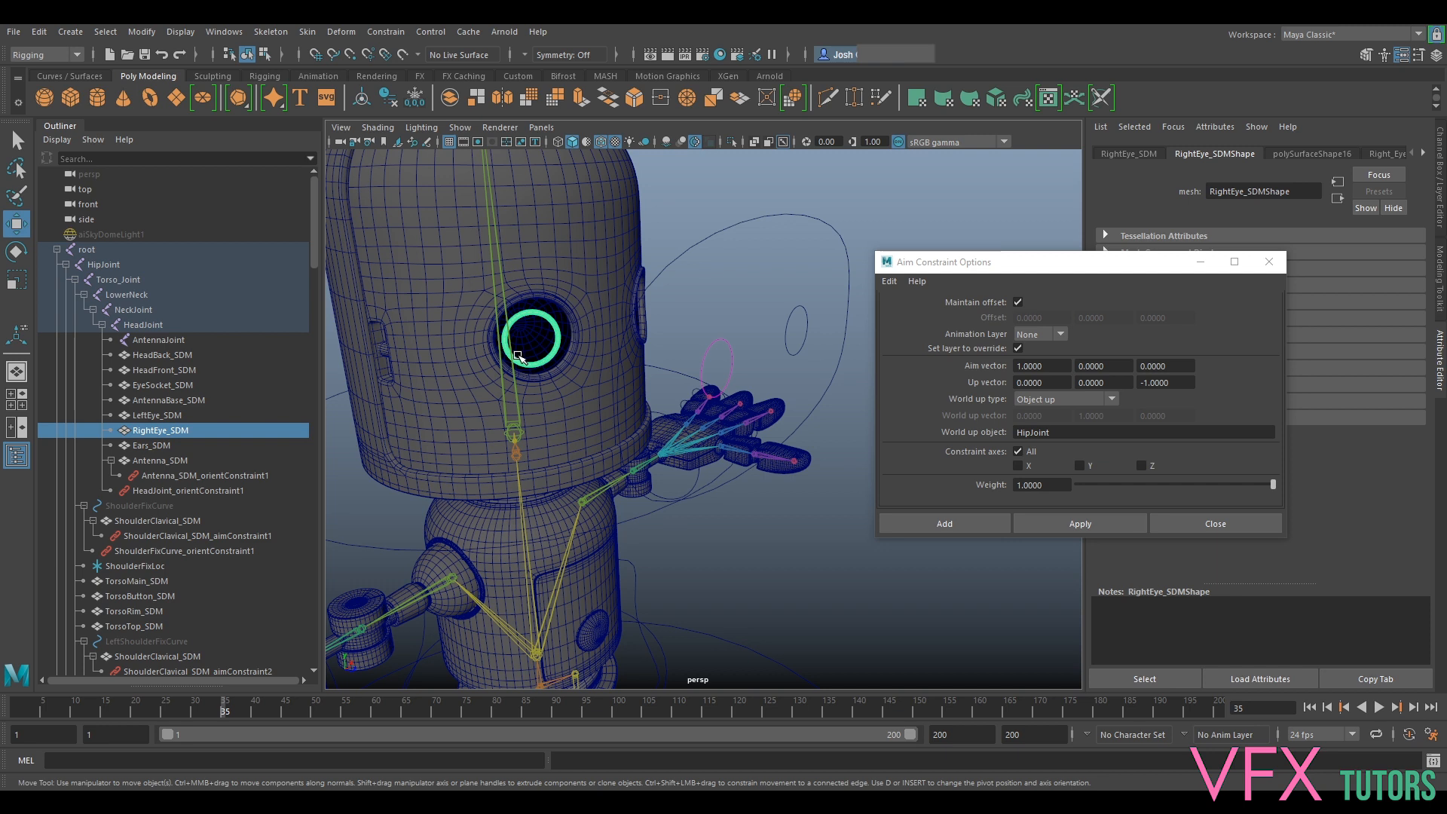
scroll(643, 398, down, 10)
drag(701, 536, 716, 526)
key(ctrl+z)
scroll(715, 379, up, 8)
shift+click(810, 368)
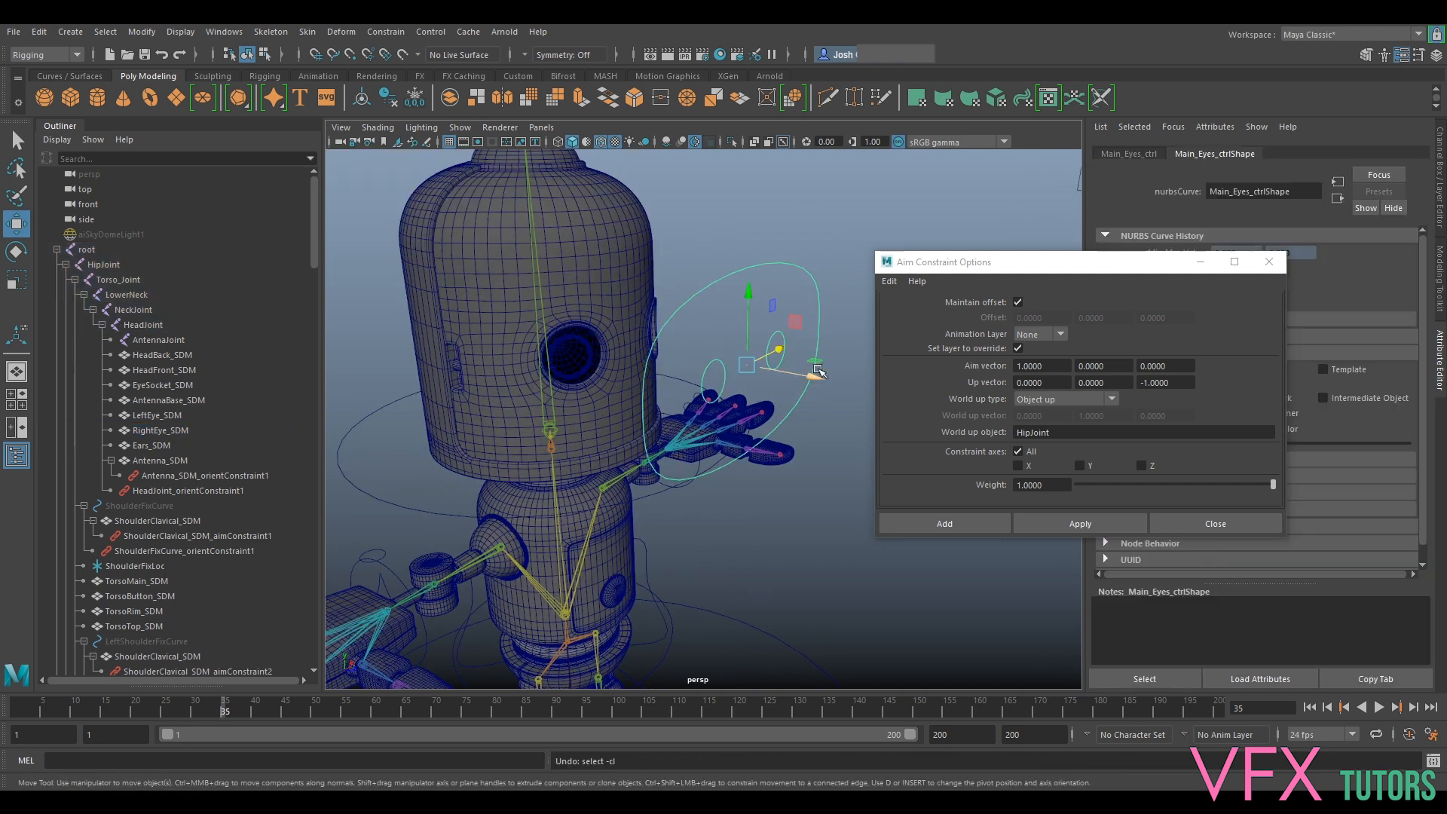
key(ctrl+z)
key(ctrl+z)
key(ctrl+z)
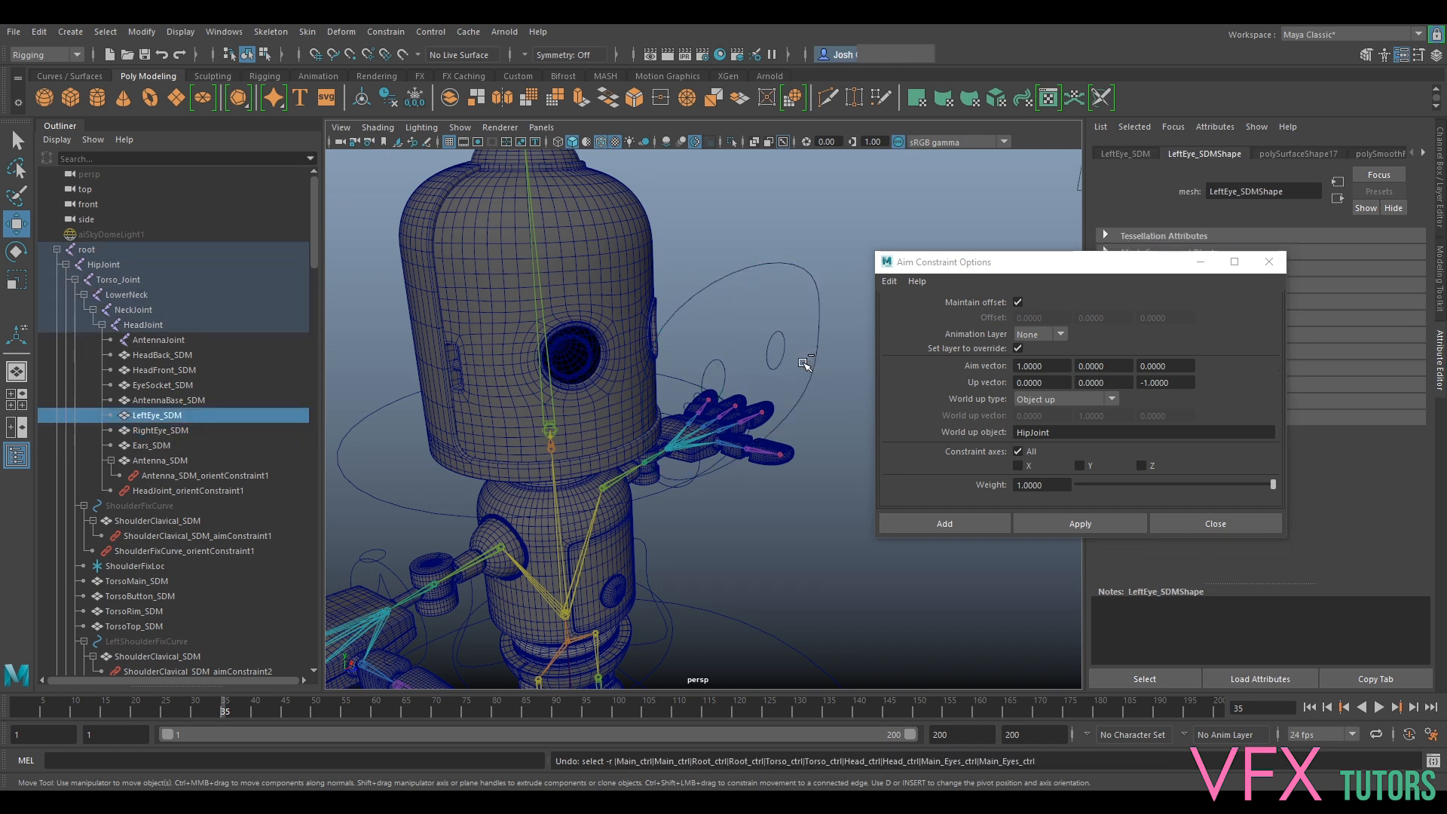
Aim-constrain the RightEye_SDM mesh to Right_Eye_ctrl with offset maintained, test-move that control, and select the main eyes control
click(722, 372)
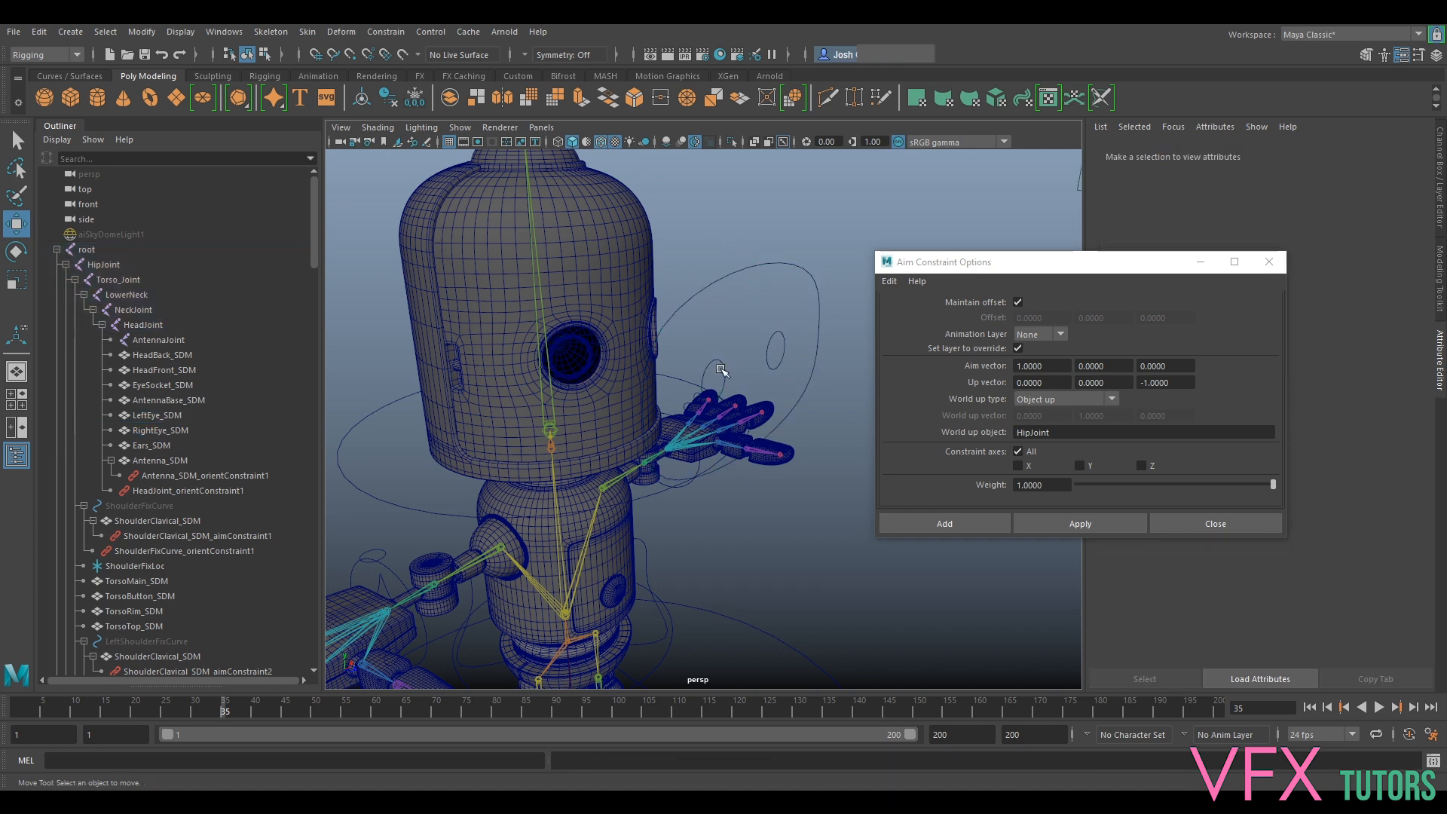
scroll(556, 335, up, 3)
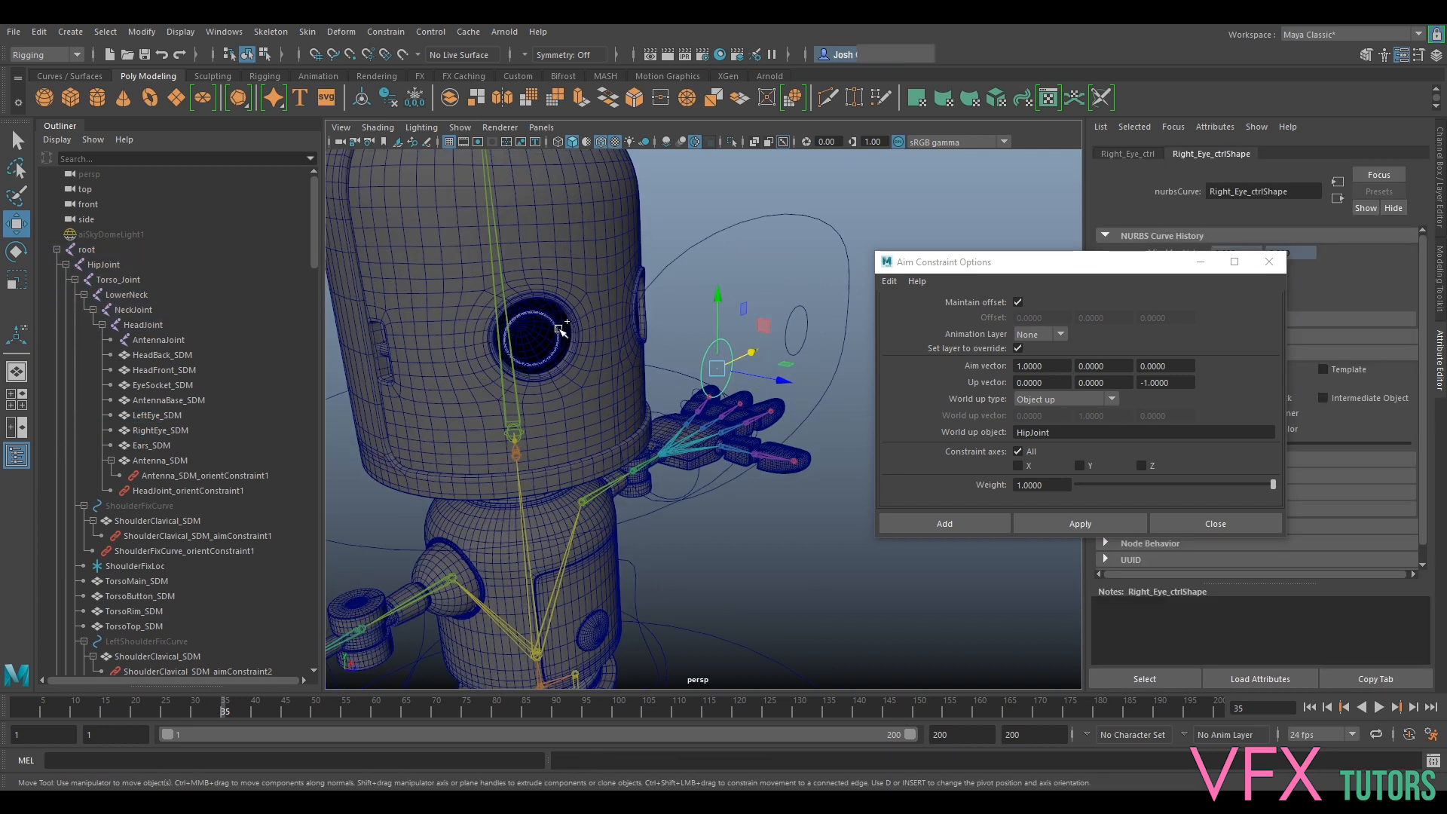
shift+click(560, 329)
click(1064, 521)
click(726, 349)
mouse_move(741, 364)
mouse_down()
mouse_move(725, 372)
mouse_move(748, 360)
mouse_up()
key(ctrl+z)
drag(707, 205, 764, 252)
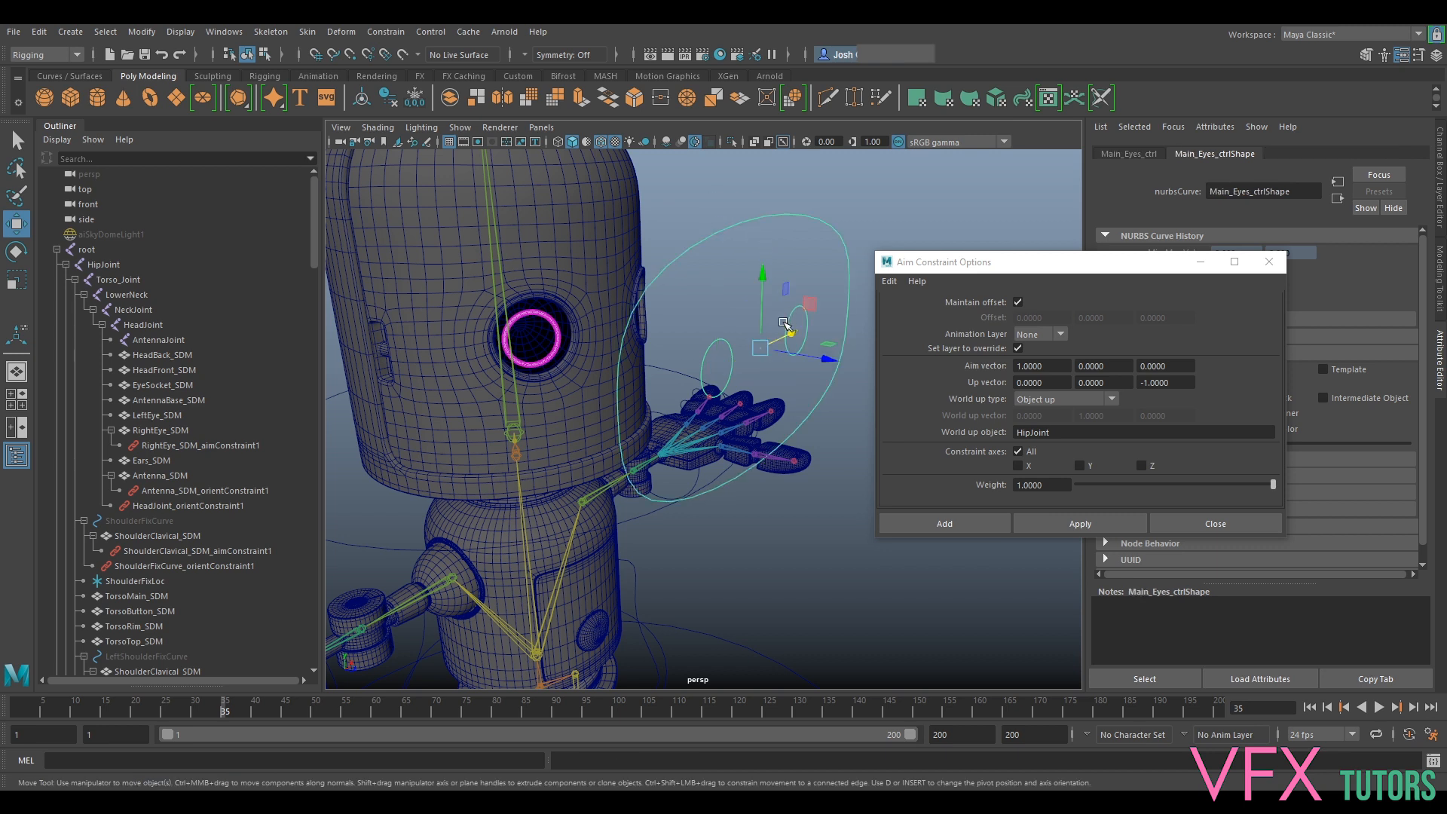
Aim-constrain the LeftEye_SDM mesh to the left eye control circle using the same aim settings
alt+drag(784, 328, 731, 277)
click(793, 349)
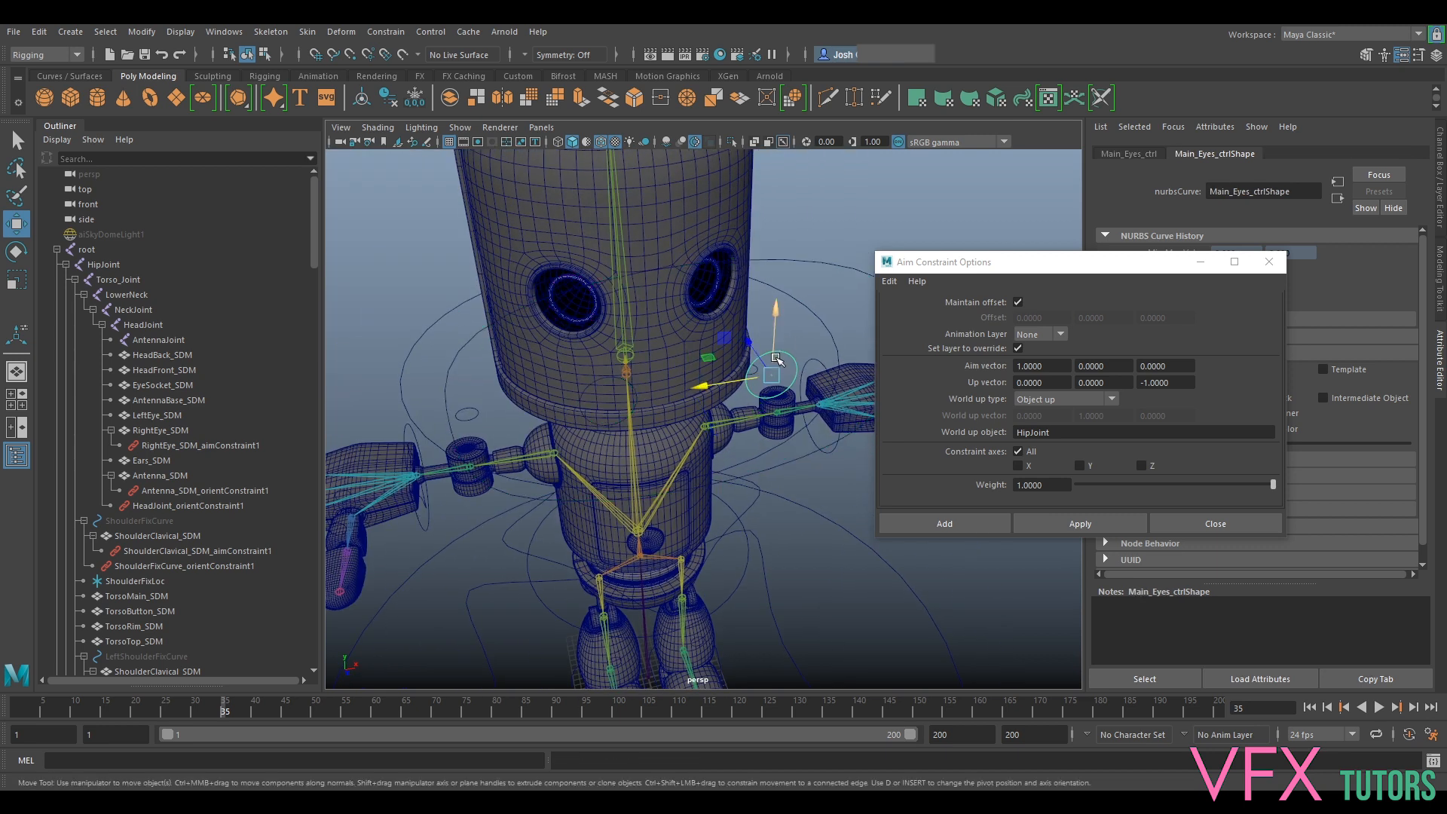
shift+click(716, 293)
click(1068, 517)
Move the Main_Eyes_ctrl curve around in front of the face to test how both eyes follow it
alt+drag(837, 317, 773, 309)
scroll(773, 312, up, 4)
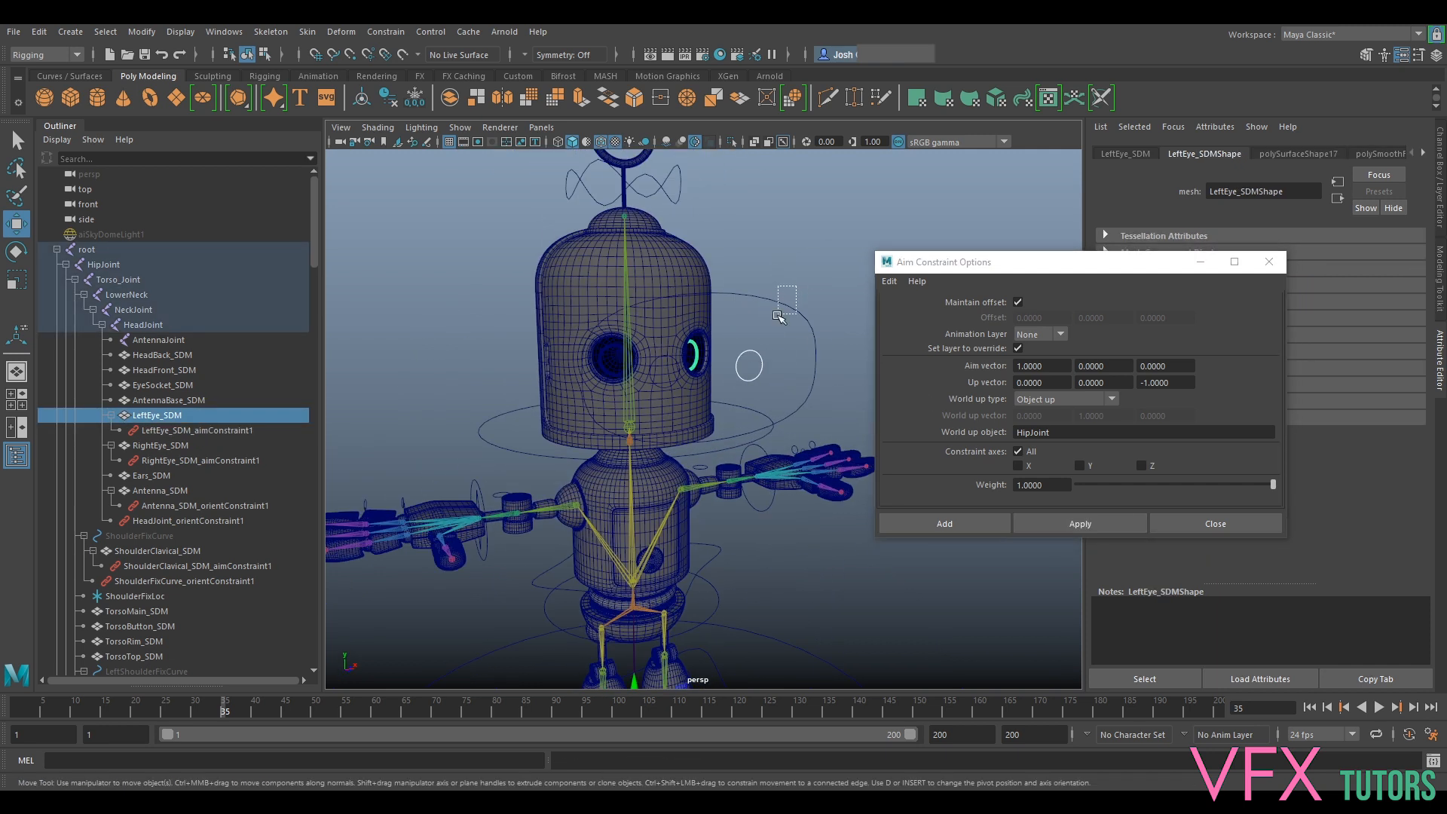
click(781, 309)
drag(741, 366, 670, 372)
mouse_move(702, 311)
mouse_down()
mouse_move(670, 279)
mouse_move(685, 462)
mouse_move(649, 282)
mouse_move(693, 490)
mouse_move(677, 318)
mouse_move(642, 314)
mouse_move(744, 309)
mouse_move(692, 306)
mouse_move(674, 323)
mouse_move(704, 337)
mouse_up()
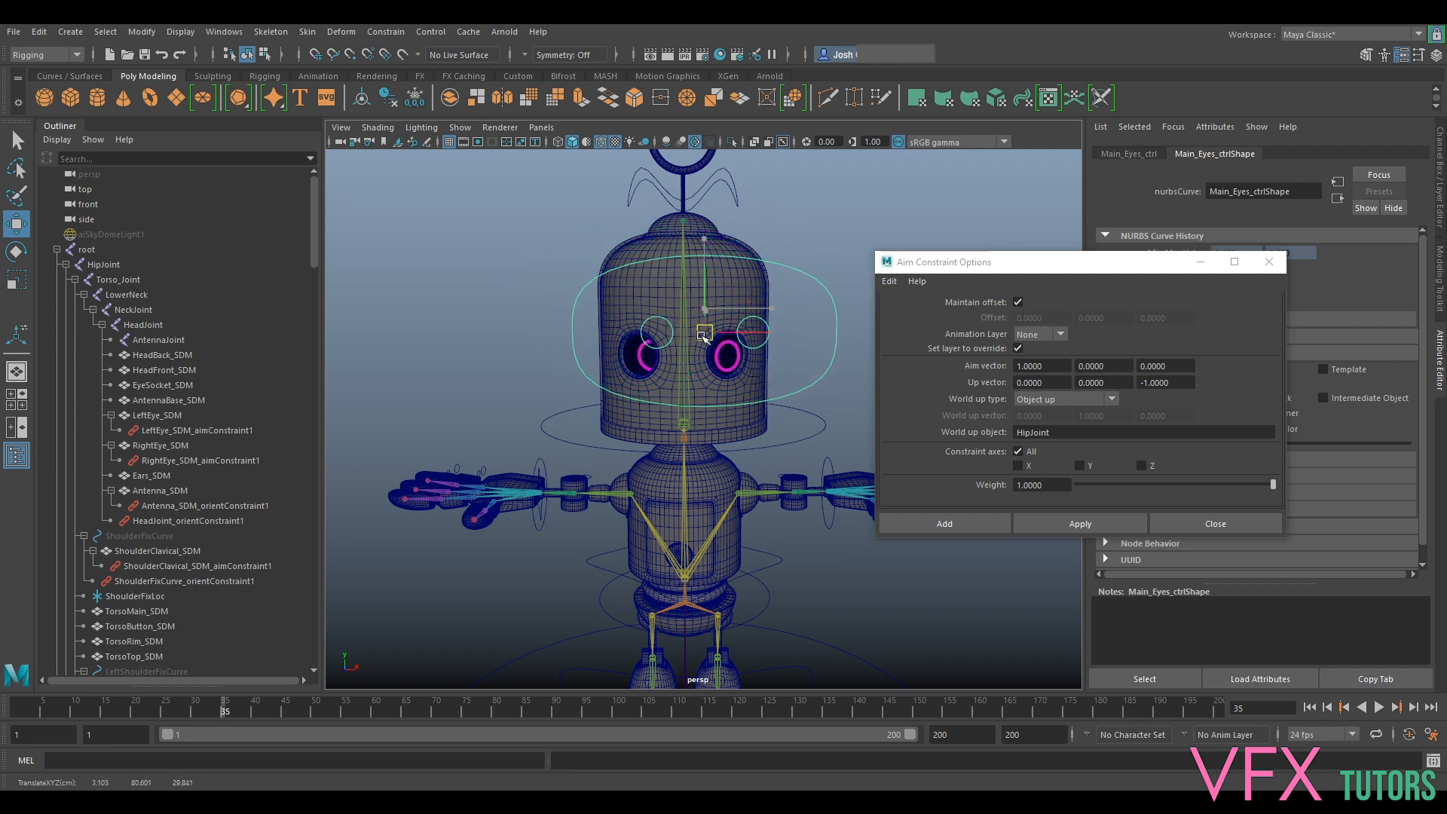
drag(710, 328, 672, 309)
scroll(642, 356, up, 5)
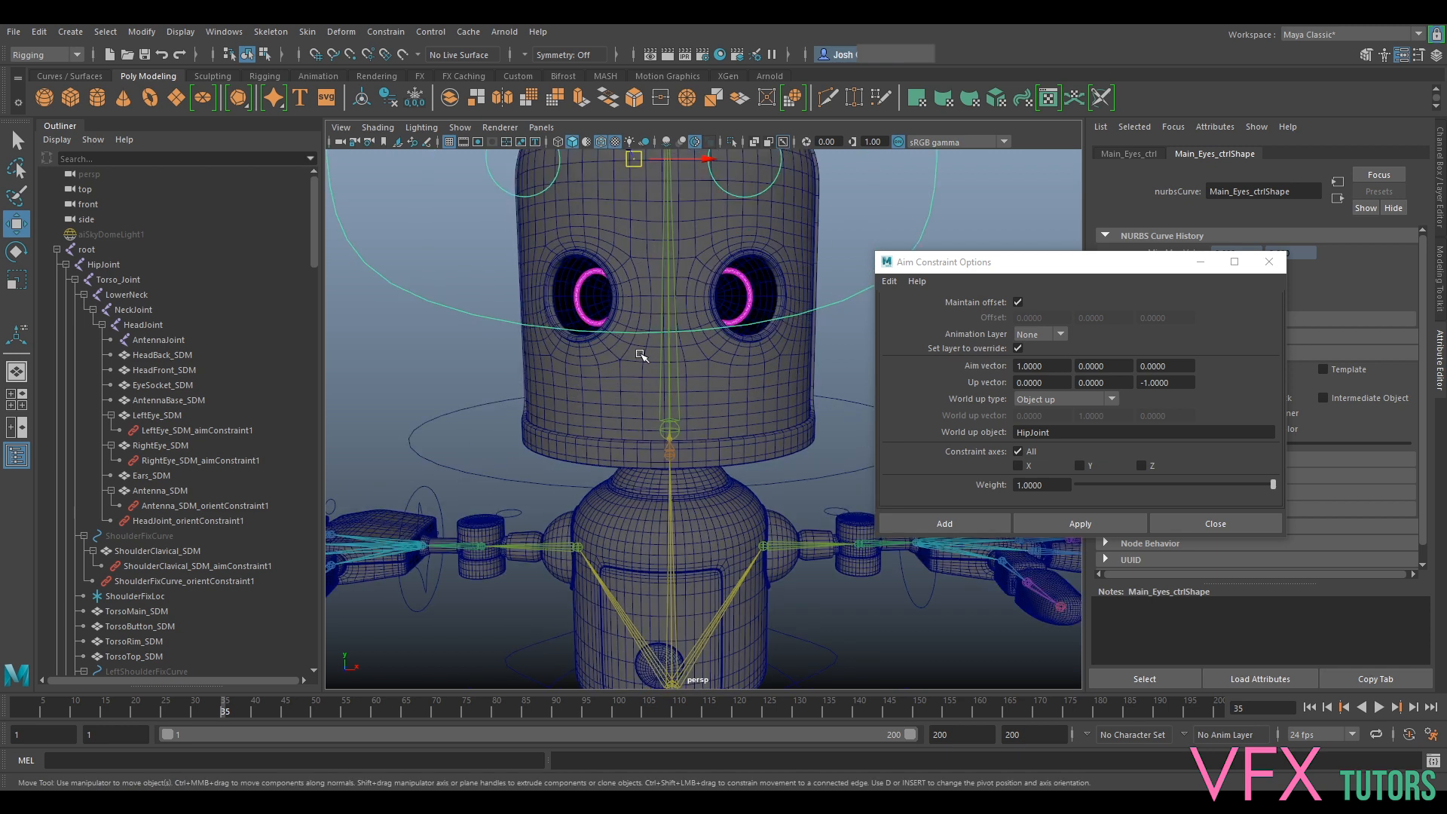
Hide the EyeSocket_SDM mesh and move the main eyes control again to inspect the eyes' aiming
click(598, 297)
scroll(607, 297, down, 3)
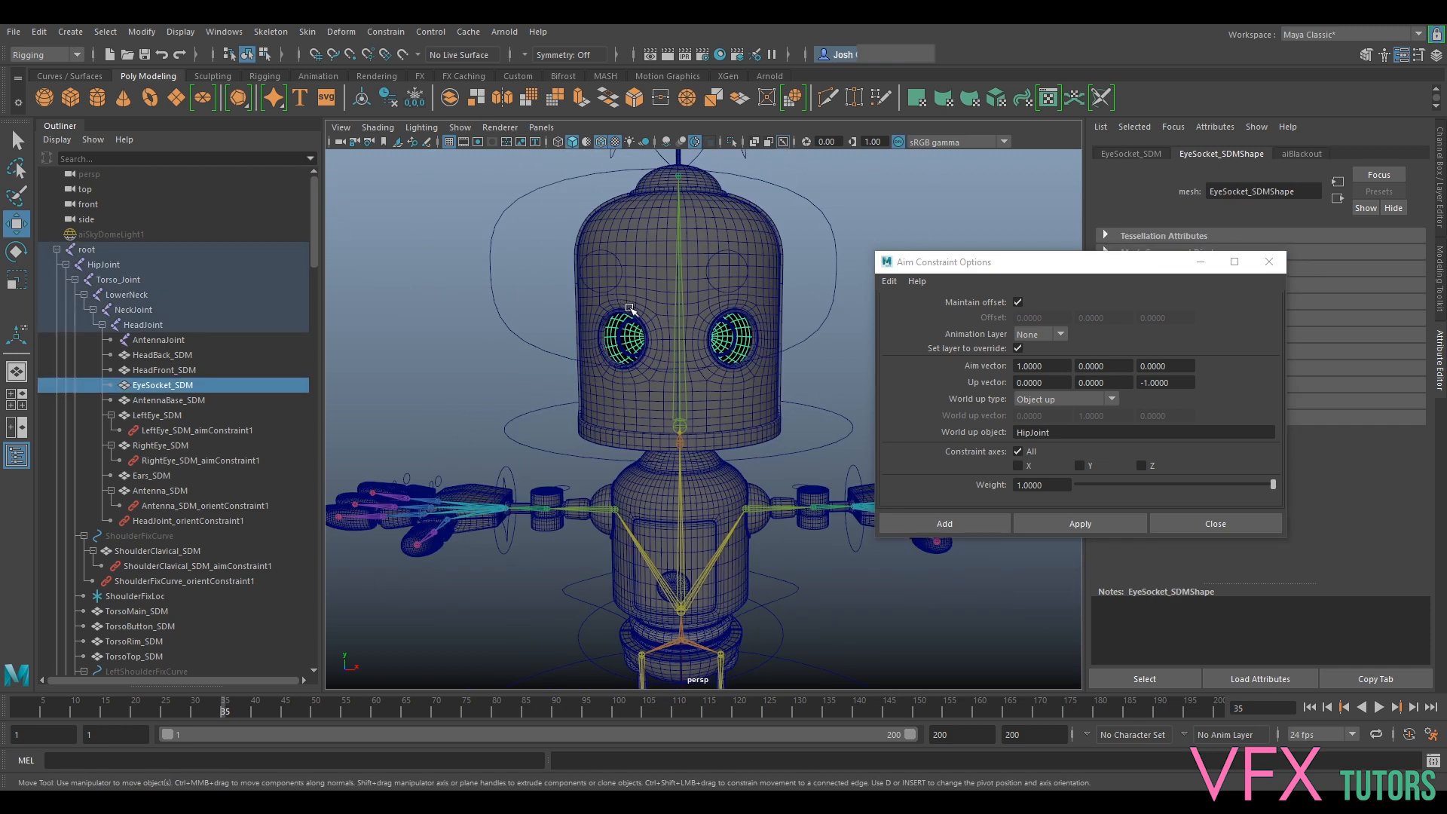
key(ctrl+h)
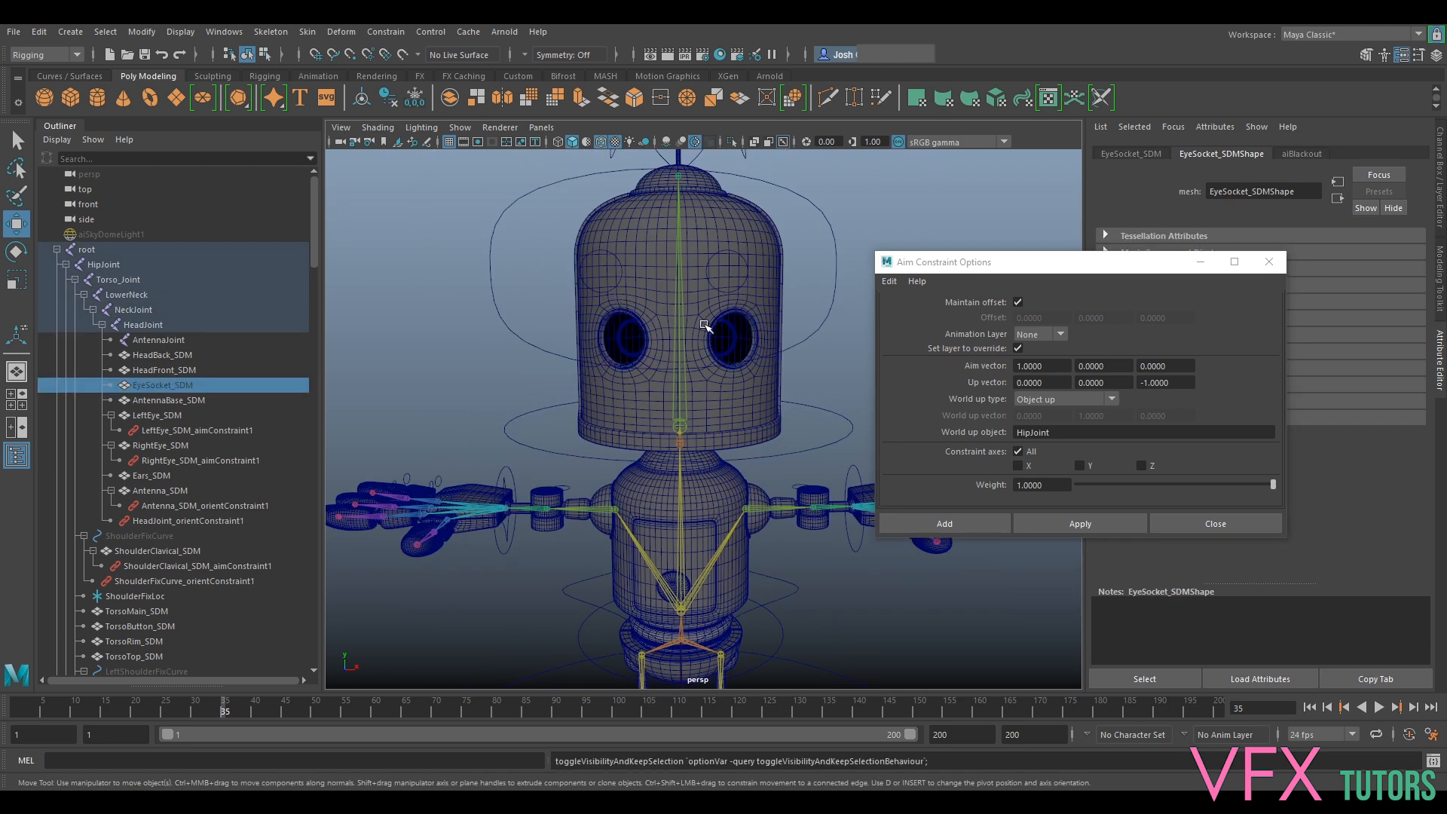
click(515, 196)
click(522, 200)
drag(663, 270, 715, 354)
scroll(719, 312, down, 3)
mouse_move(714, 356)
alt+mouse_down()
mouse_move(747, 377)
mouse_move(726, 359)
mouse_move(729, 321)
mouse_move(731, 567)
mouse_move(729, 380)
alt+mouse_up()
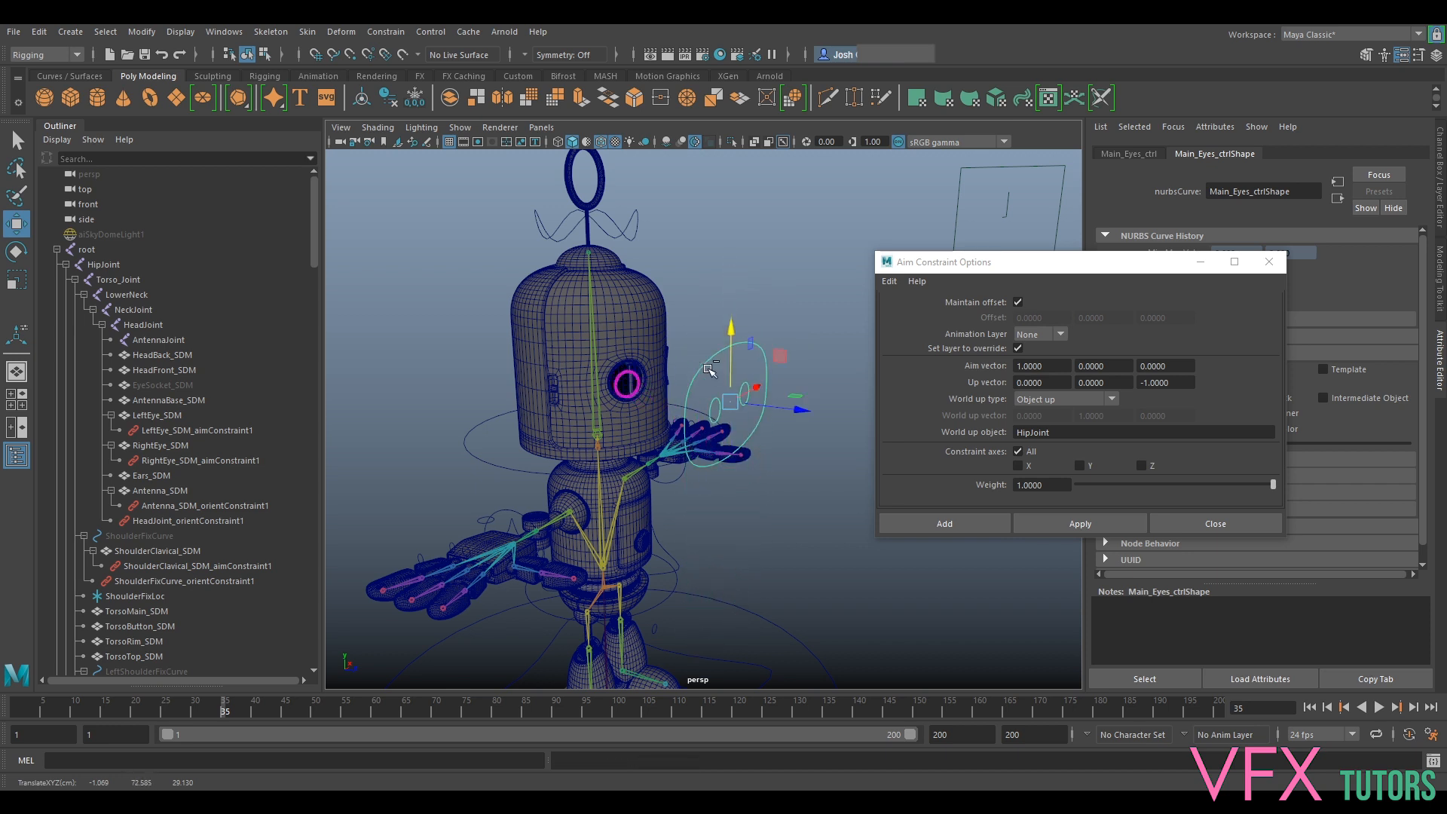
Undo the eye tests, the socket hiding and both eye aim constraints, back to before the mesh lights were deleted
key(ctrl+z)
key(ctrl+z)
key(ctrl+z)
key(ctrl+z)
key(ctrl+z)
key(ctrl+z)
key(ctrl+z)
key(ctrl+z)
key(ctrl+z)
key(ctrl+z)
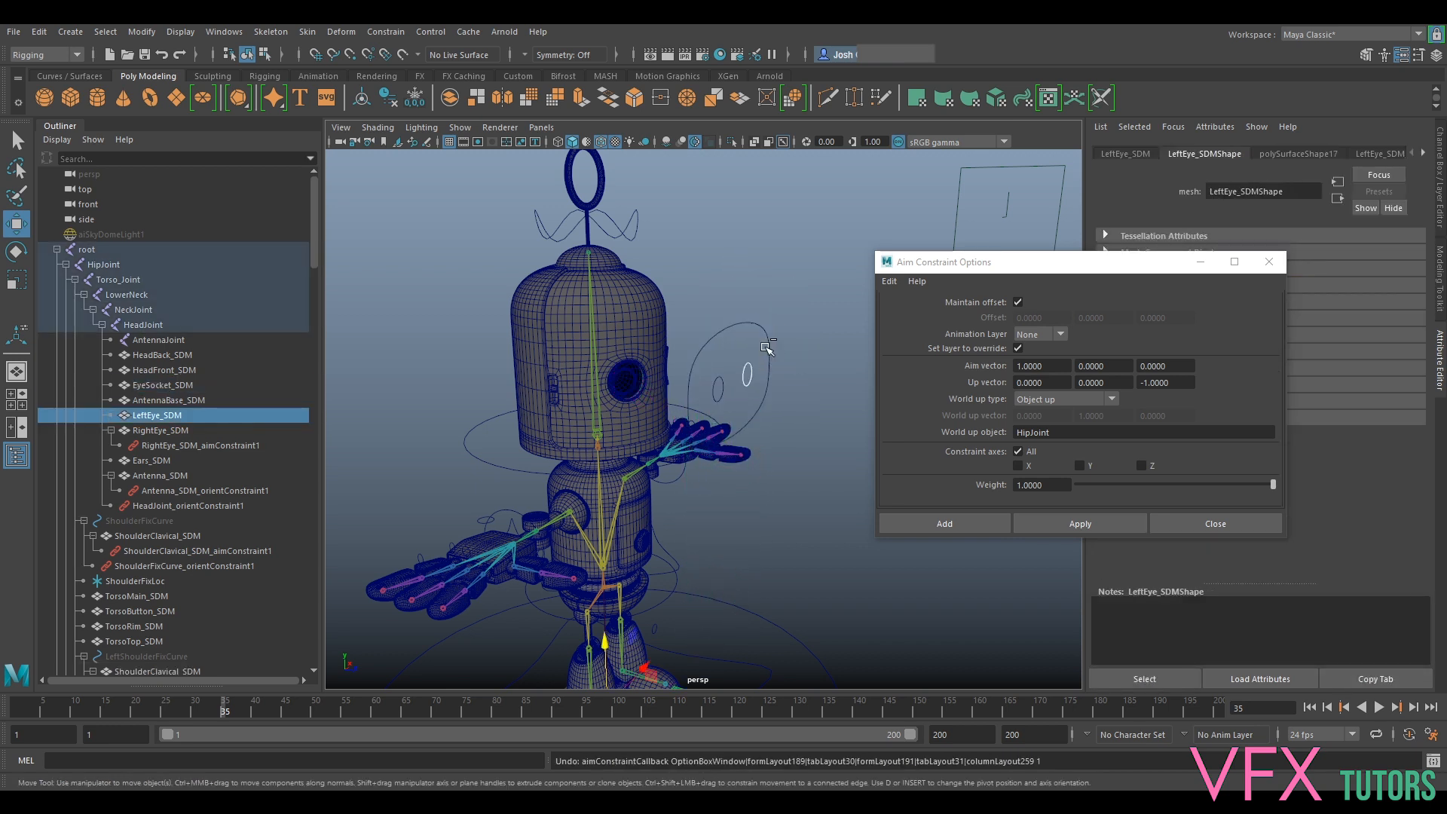
key(ctrl+z)
key(ctrl+z)
key(ctrl+z)
key(ctrl+z)
key(ctrl+z)
key(ctrl+z)
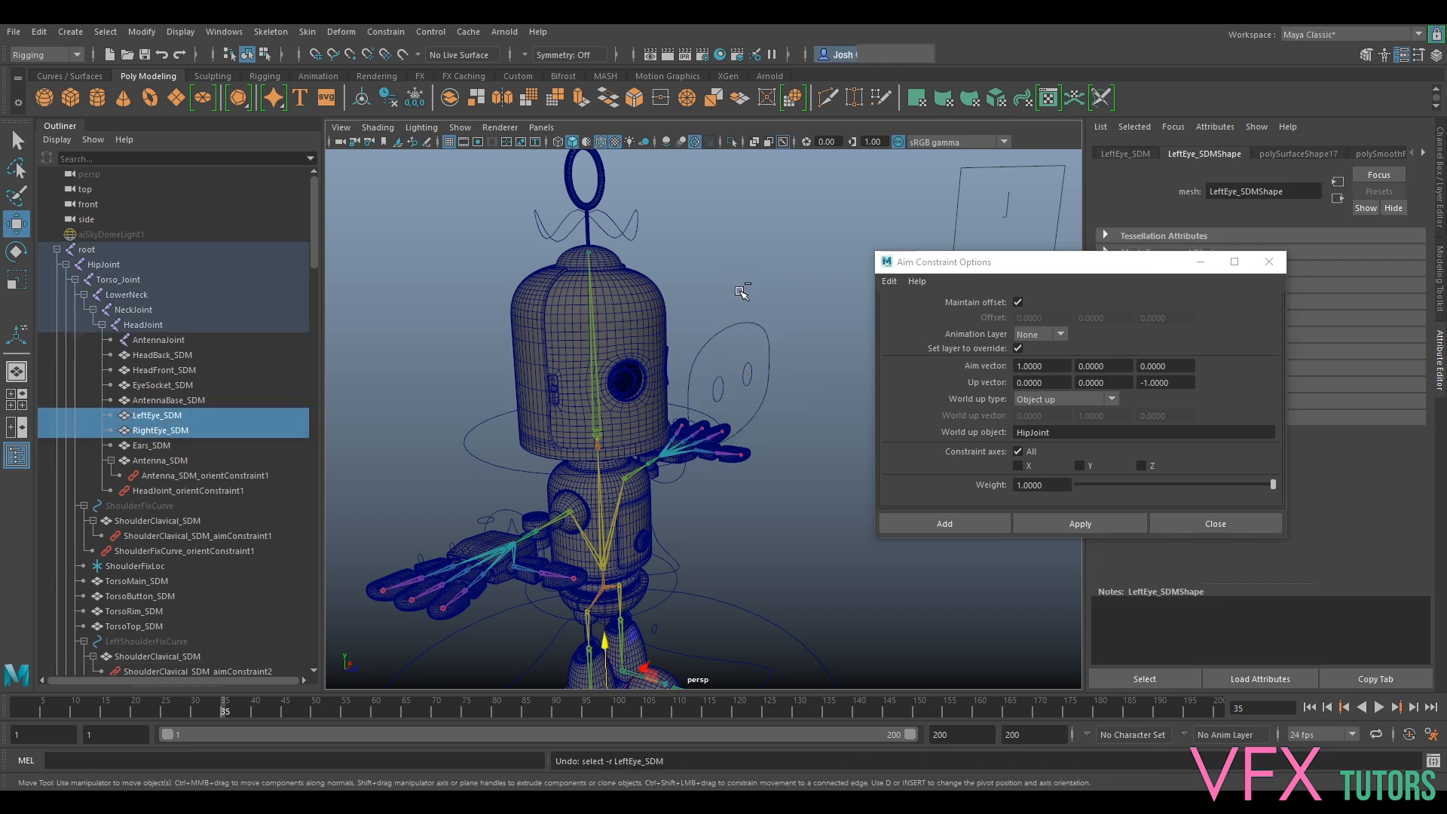
key(ctrl+z)
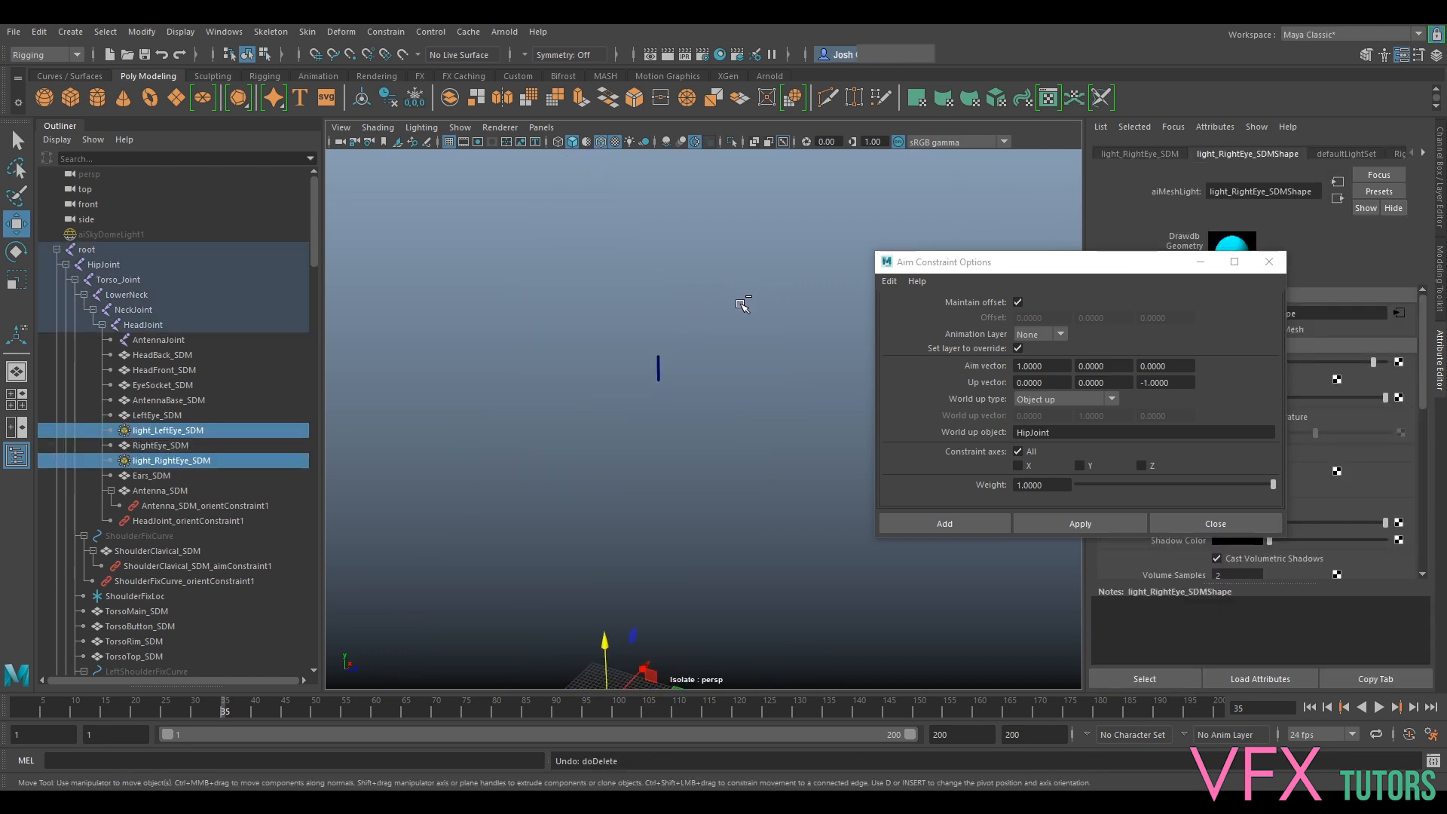
Delete the light_LeftEye_SDM and light_RightEye_SDM mesh lights again, select RightEye_SDM, and turn off isolation to show the robot
key(Delete)
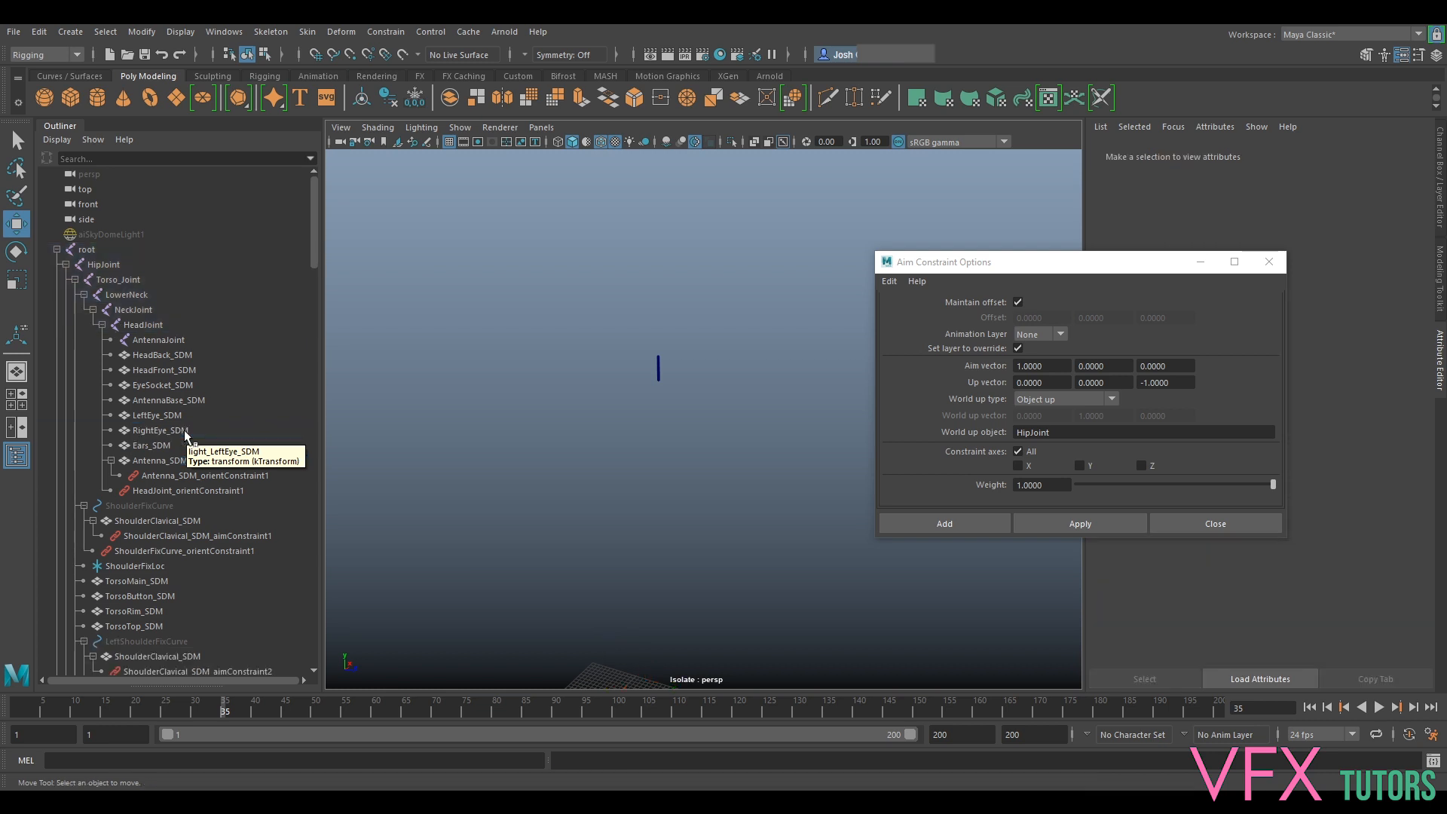
click(180, 425)
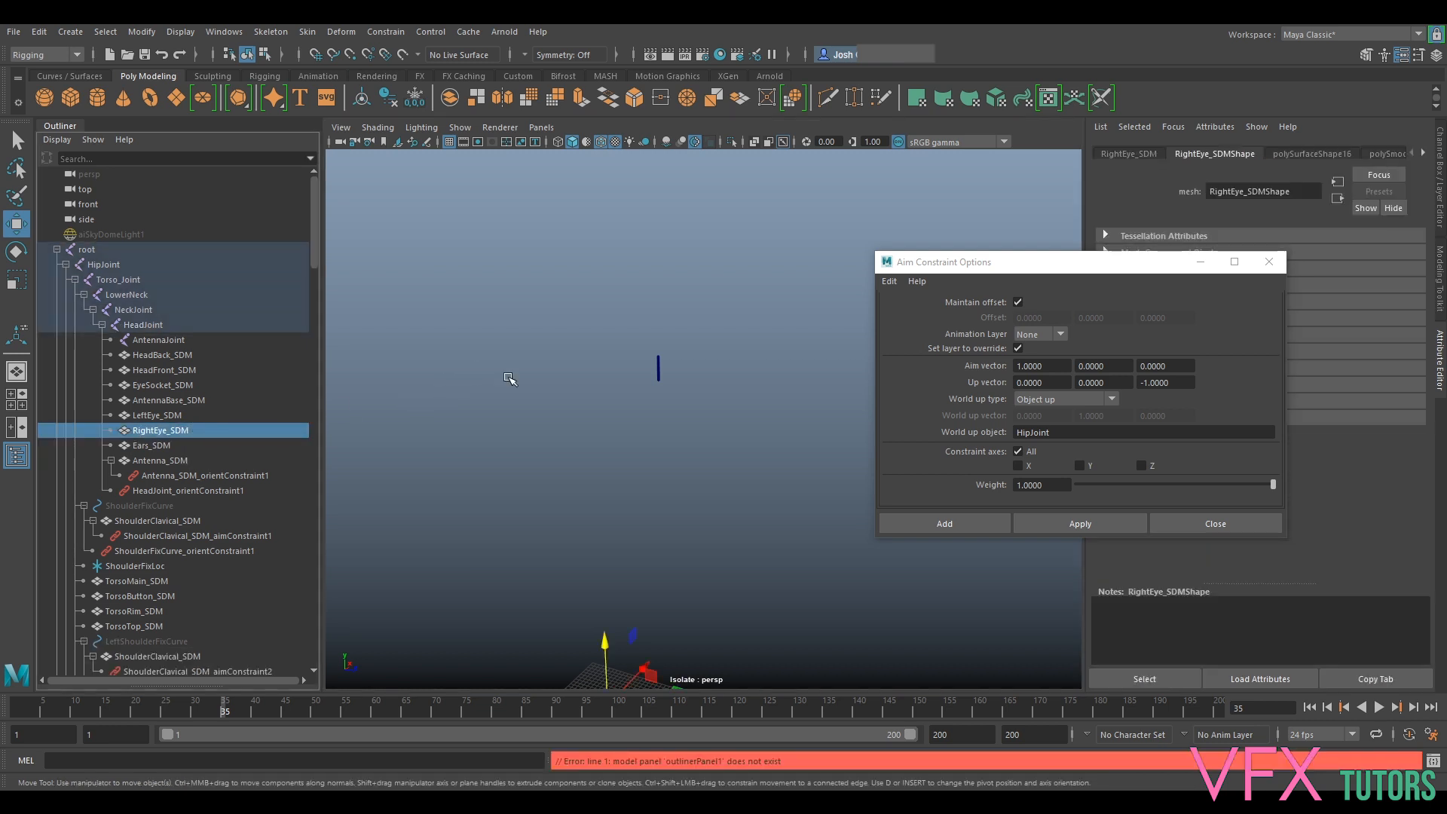
key(ctrl+1)
scroll(712, 380, up, 4)
alt+drag(712, 381, 663, 381)
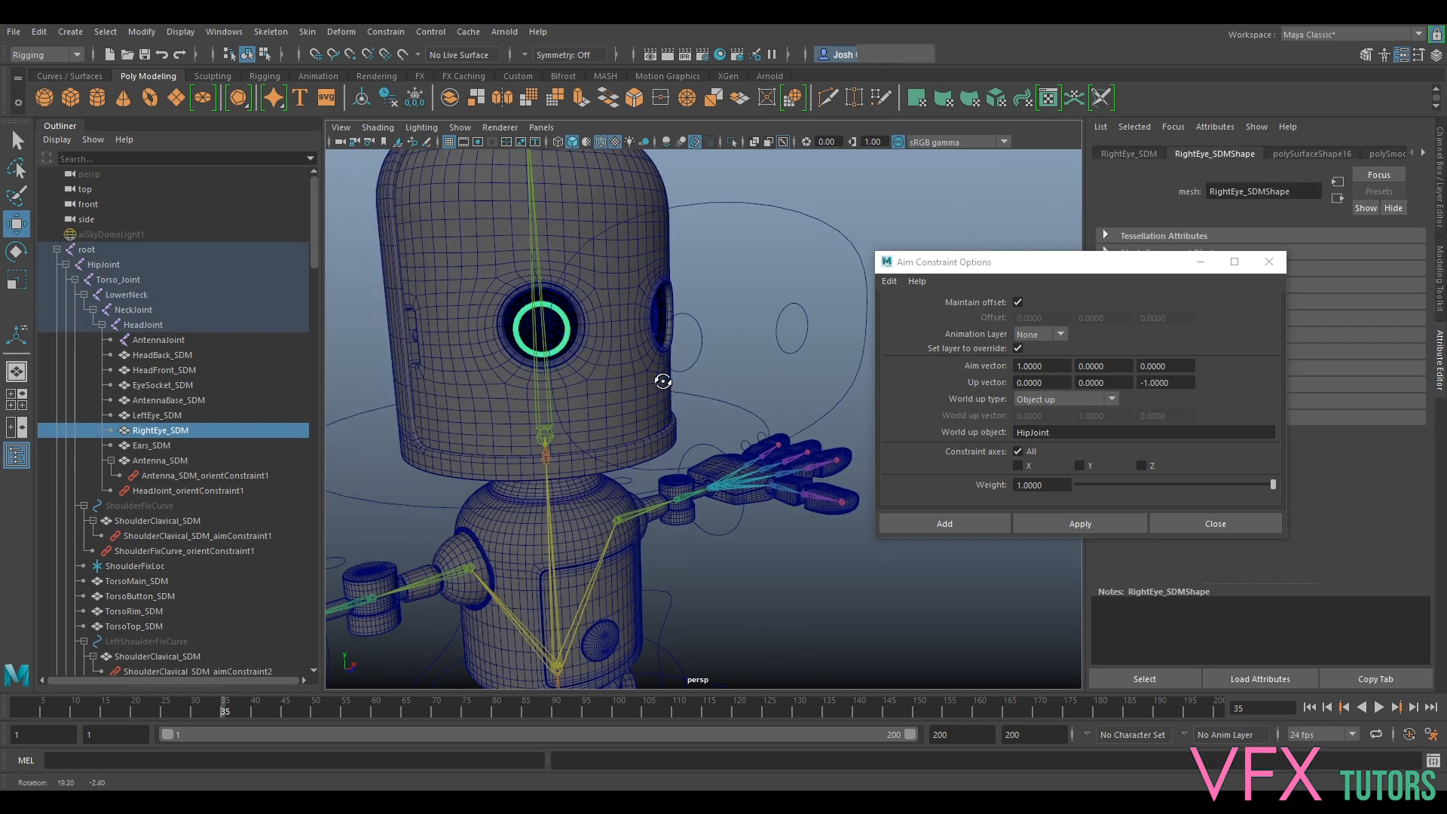
Center the pivots of the RightEye_SDM and LeftEye_SDM meshes on their own geometry
alt+middle_drag(660, 377, 711, 423)
scroll(707, 418, up, 3)
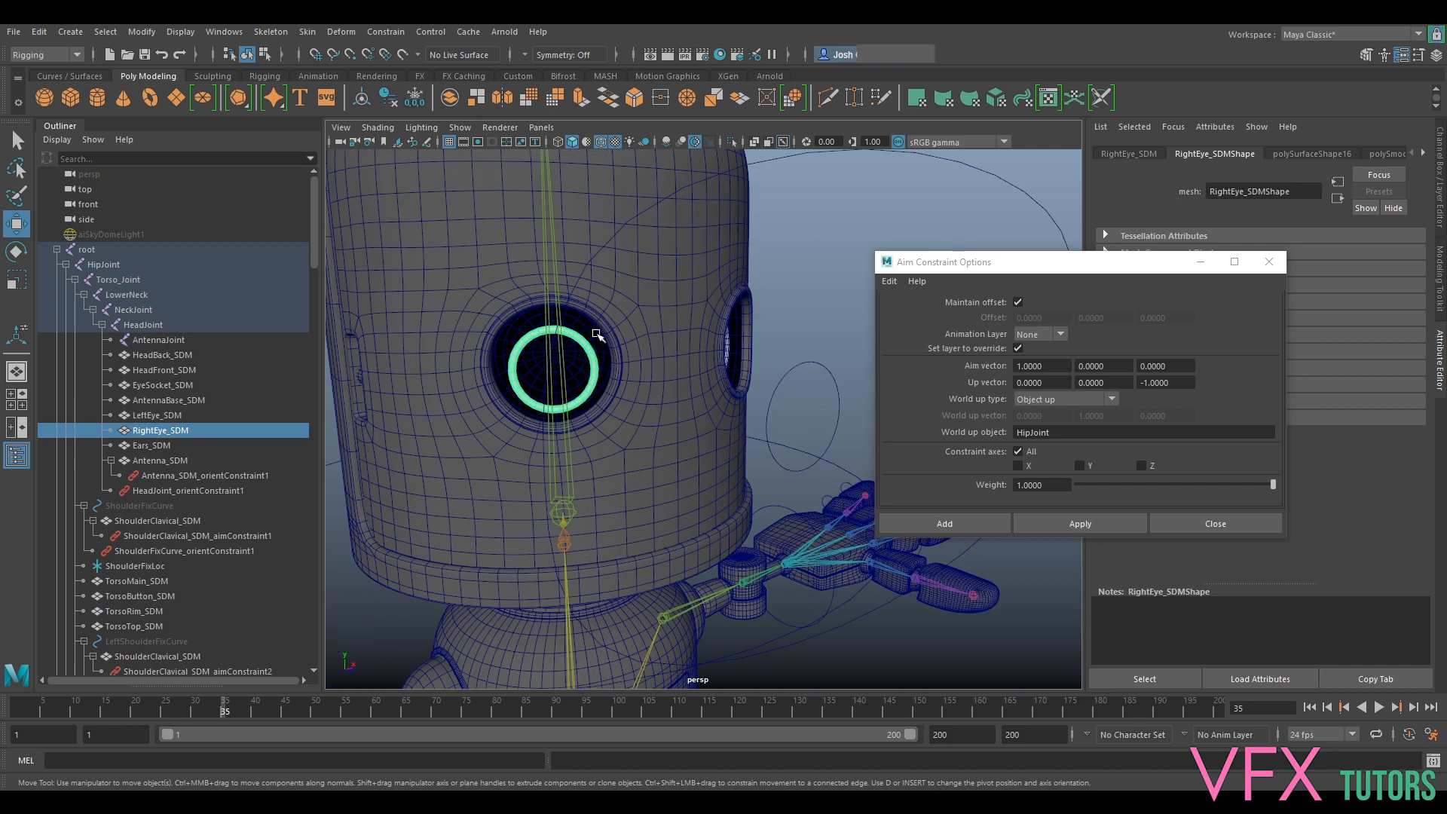
click(365, 100)
alt+drag(657, 371, 709, 386)
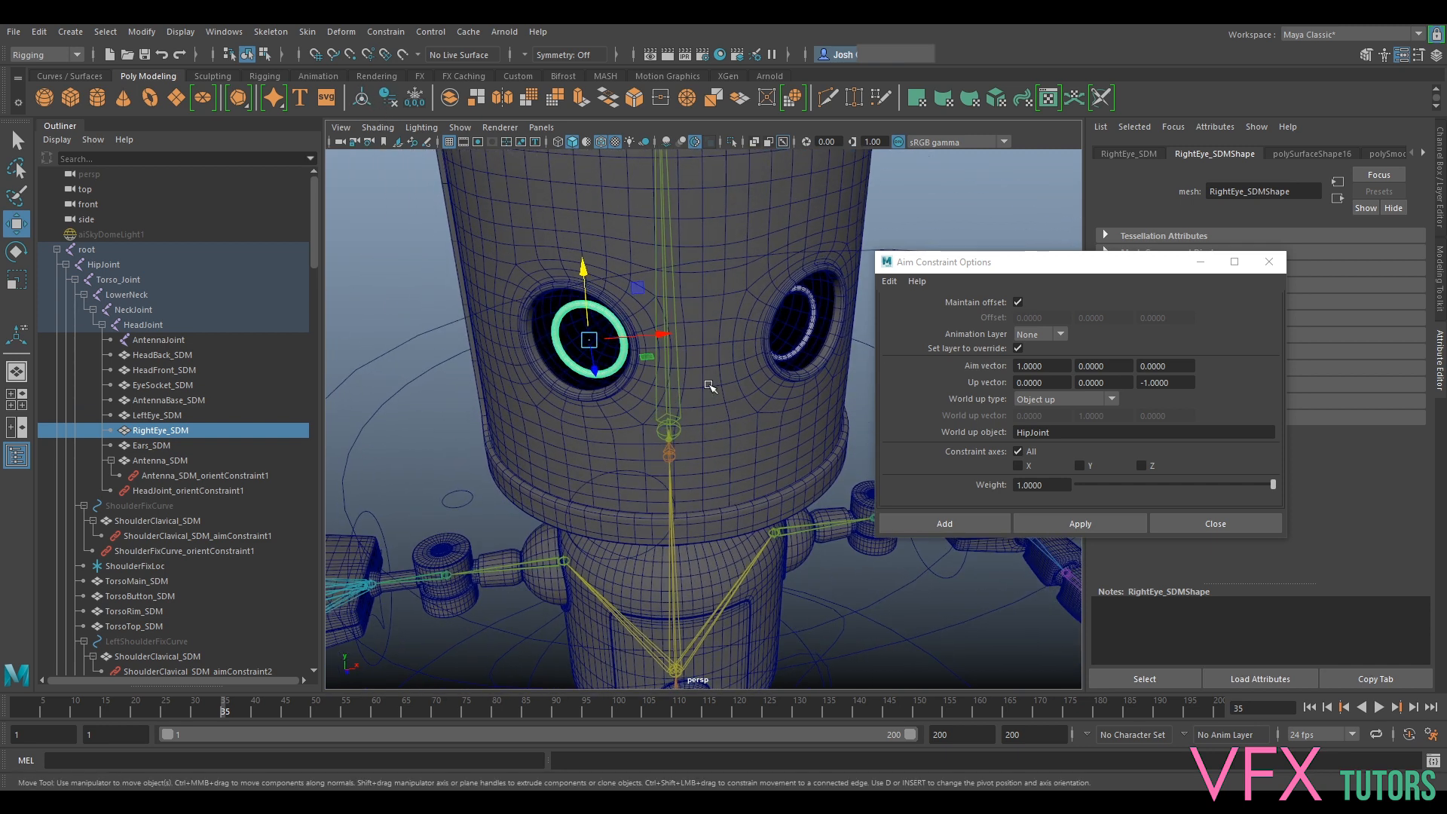
click(805, 339)
alt+drag(805, 339, 746, 390)
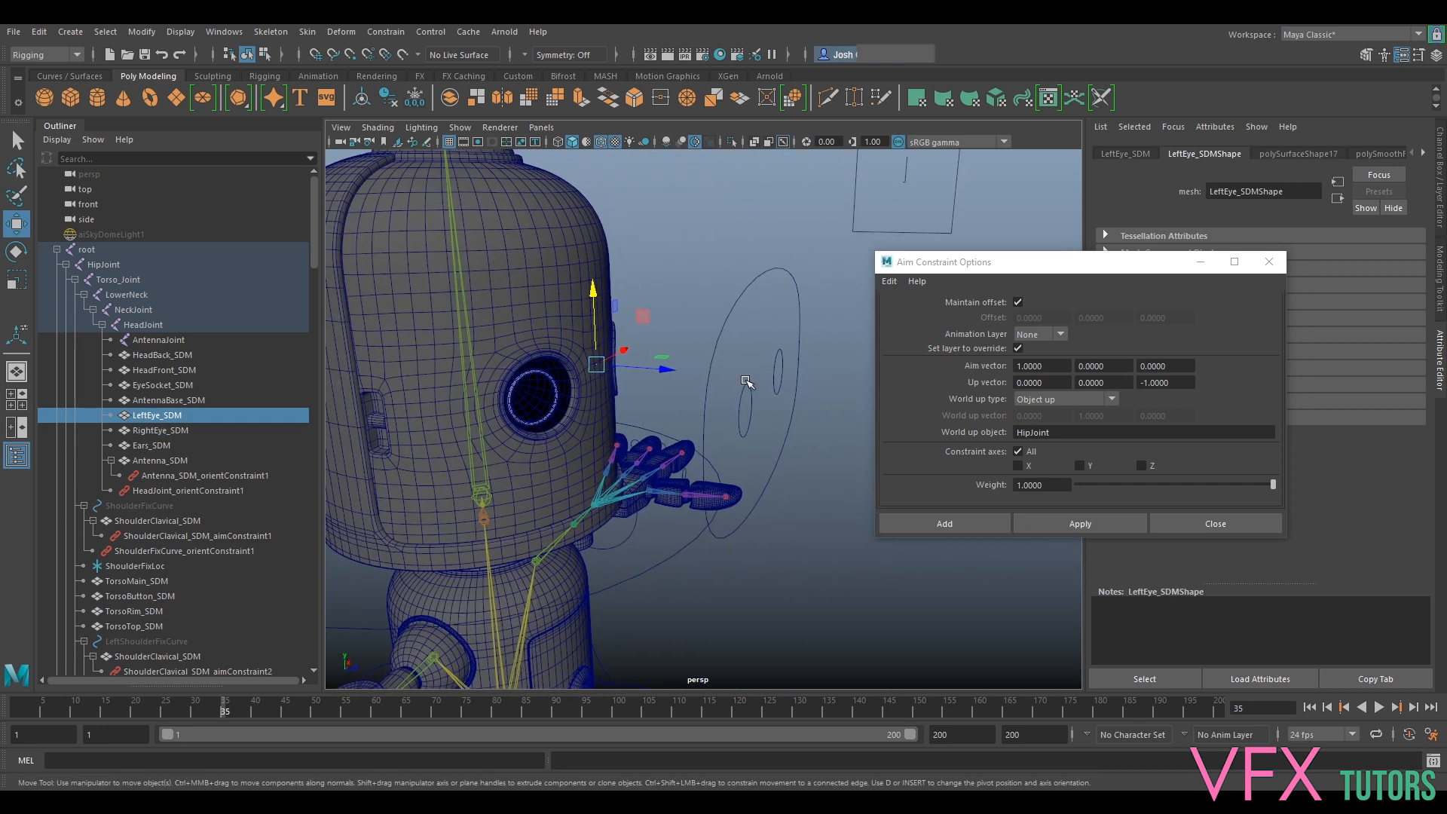
Aim-constrain the recentred RightEye_SDM mesh to Right_Eye_ctrl, keeping the offset and HipJoint as world up object
click(745, 388)
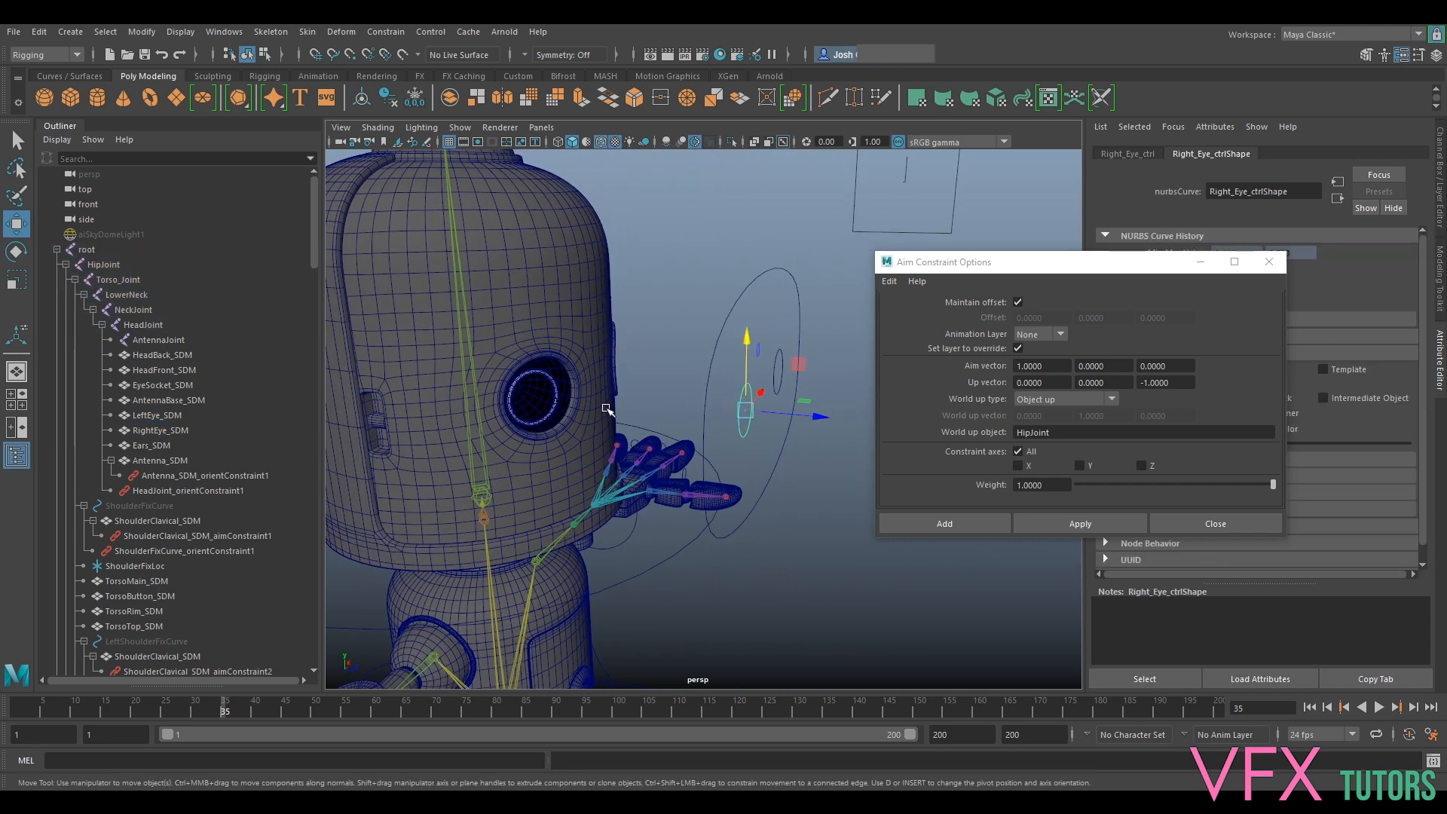
shift+click(555, 372)
click(1065, 520)
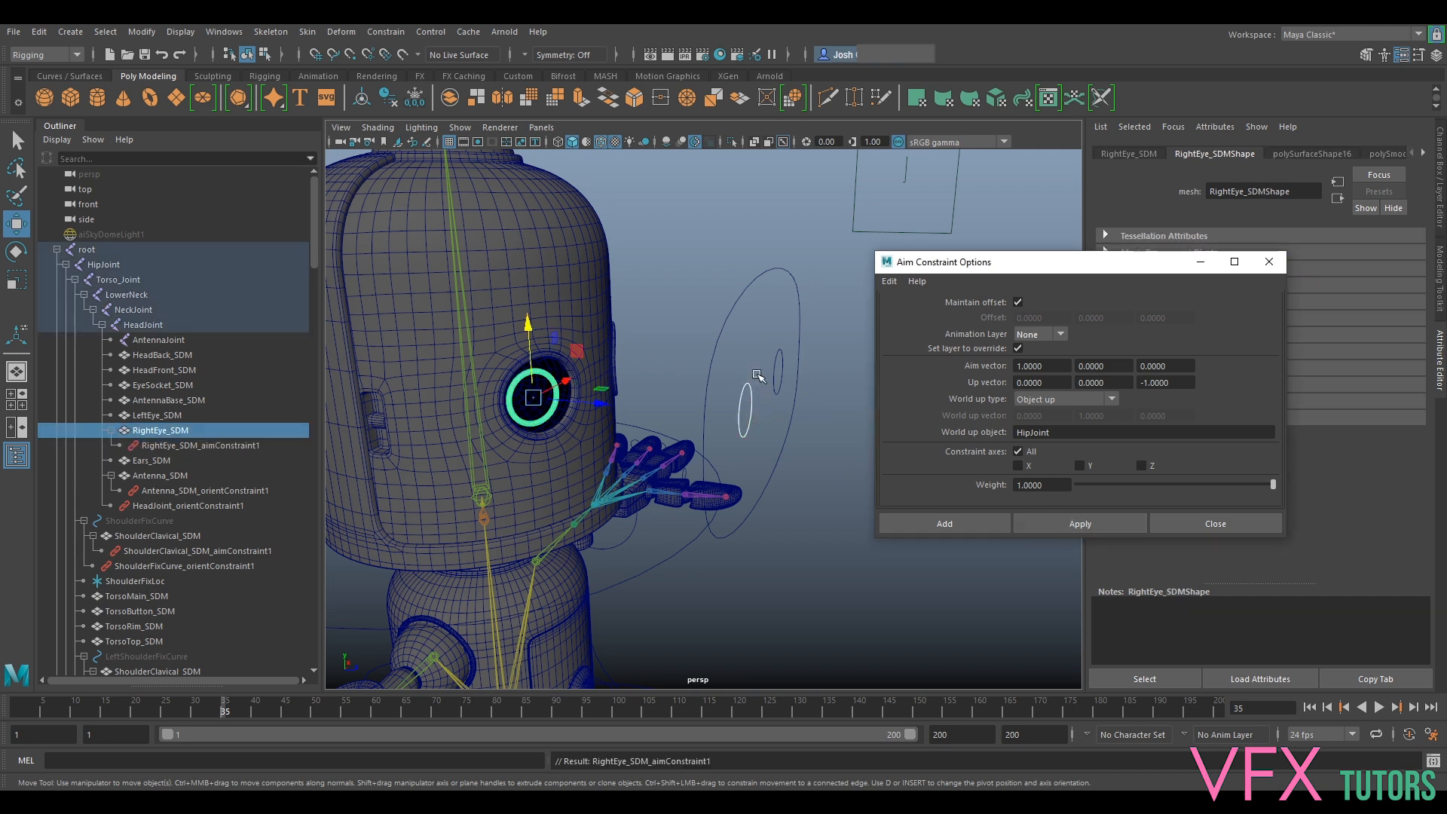
Move Right_Eye_ctrl in several directions to test the right eye's aim from different views, undoing the trial moves
click(747, 395)
alt+drag(757, 418, 689, 442)
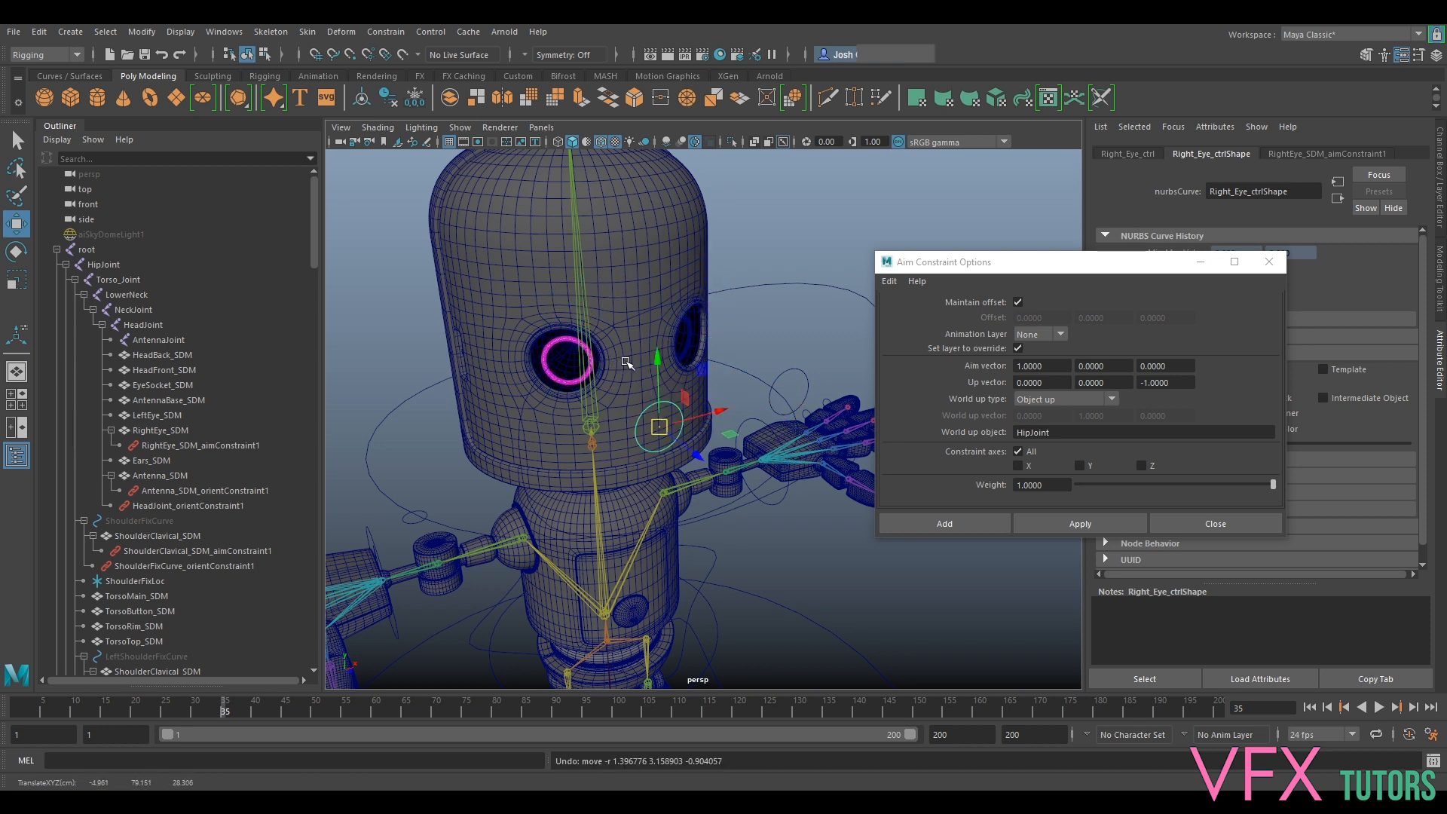
alt+drag(731, 394, 797, 425)
key(ctrl+z)
key(ctrl+z)
key(ctrl+z)
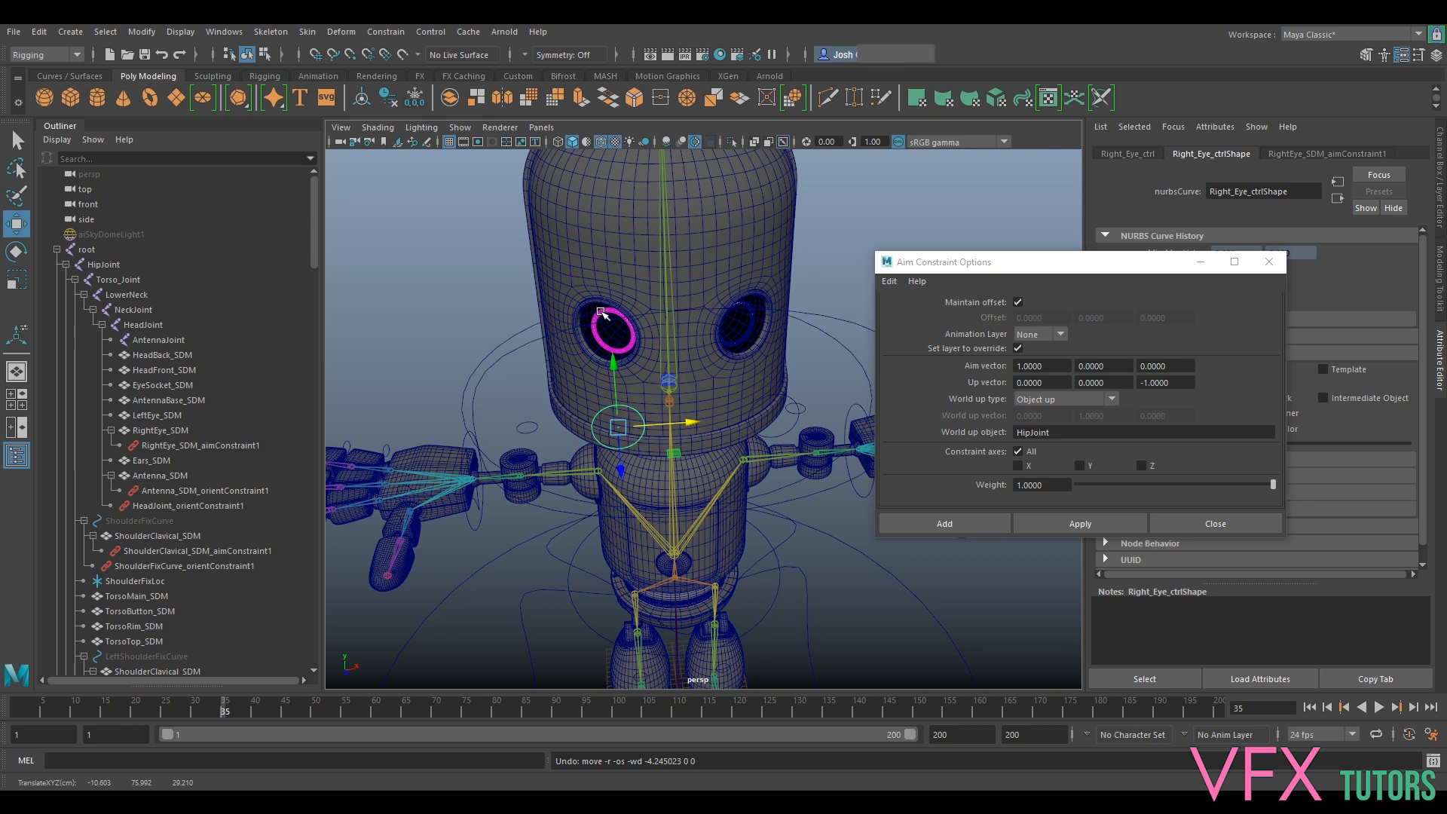
alt+drag(605, 324, 657, 360)
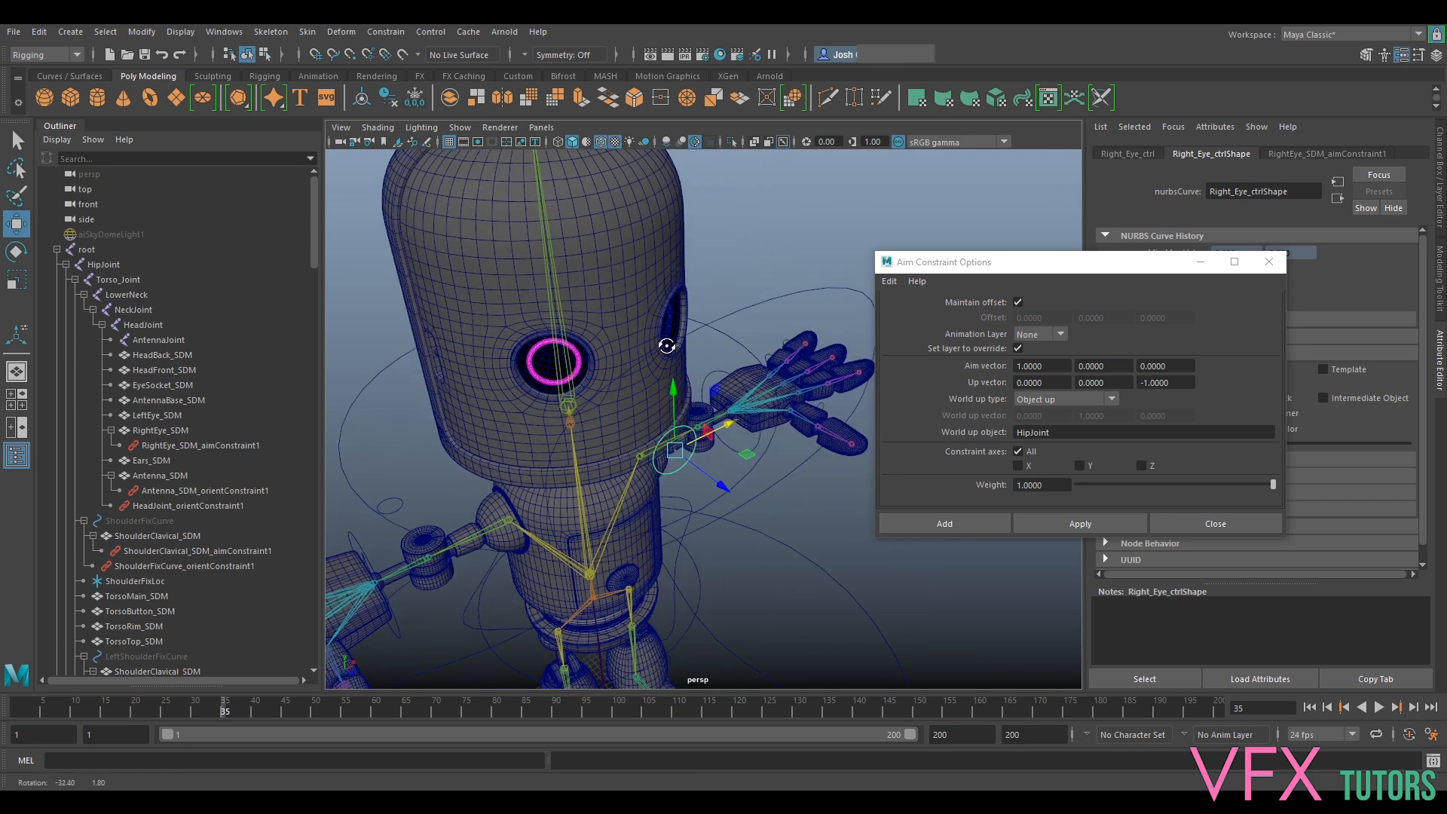
drag(715, 414, 721, 479)
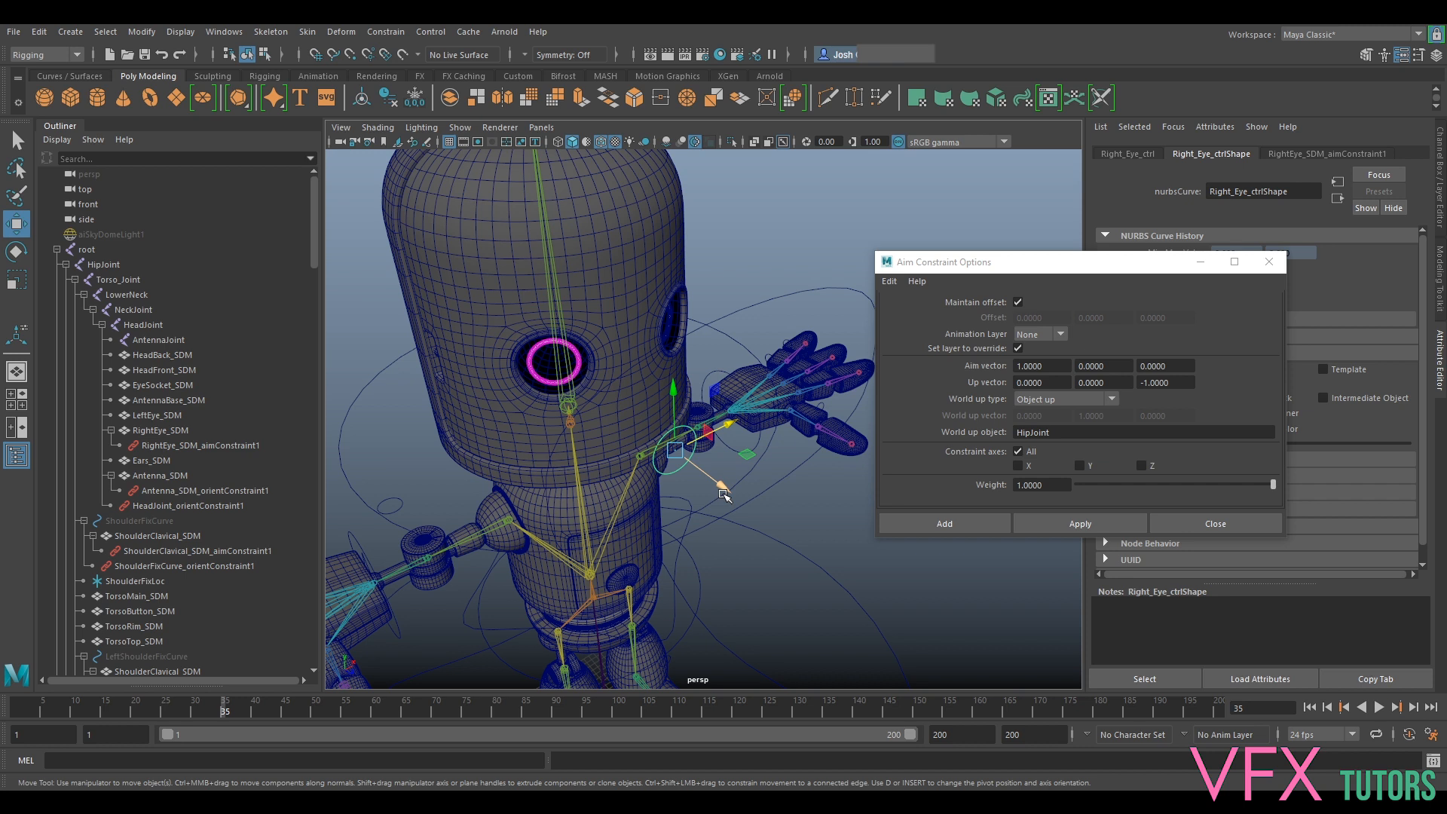
Inspect the right eye mesh in its socket up close, and undo the aim constraint on RightEye_SDM
alt+drag(661, 356, 557, 400)
click(579, 338)
scroll(588, 351, up, 4)
key(ctrl+z)
key(ctrl+z)
key(ctrl+z)
key(ctrl+z)
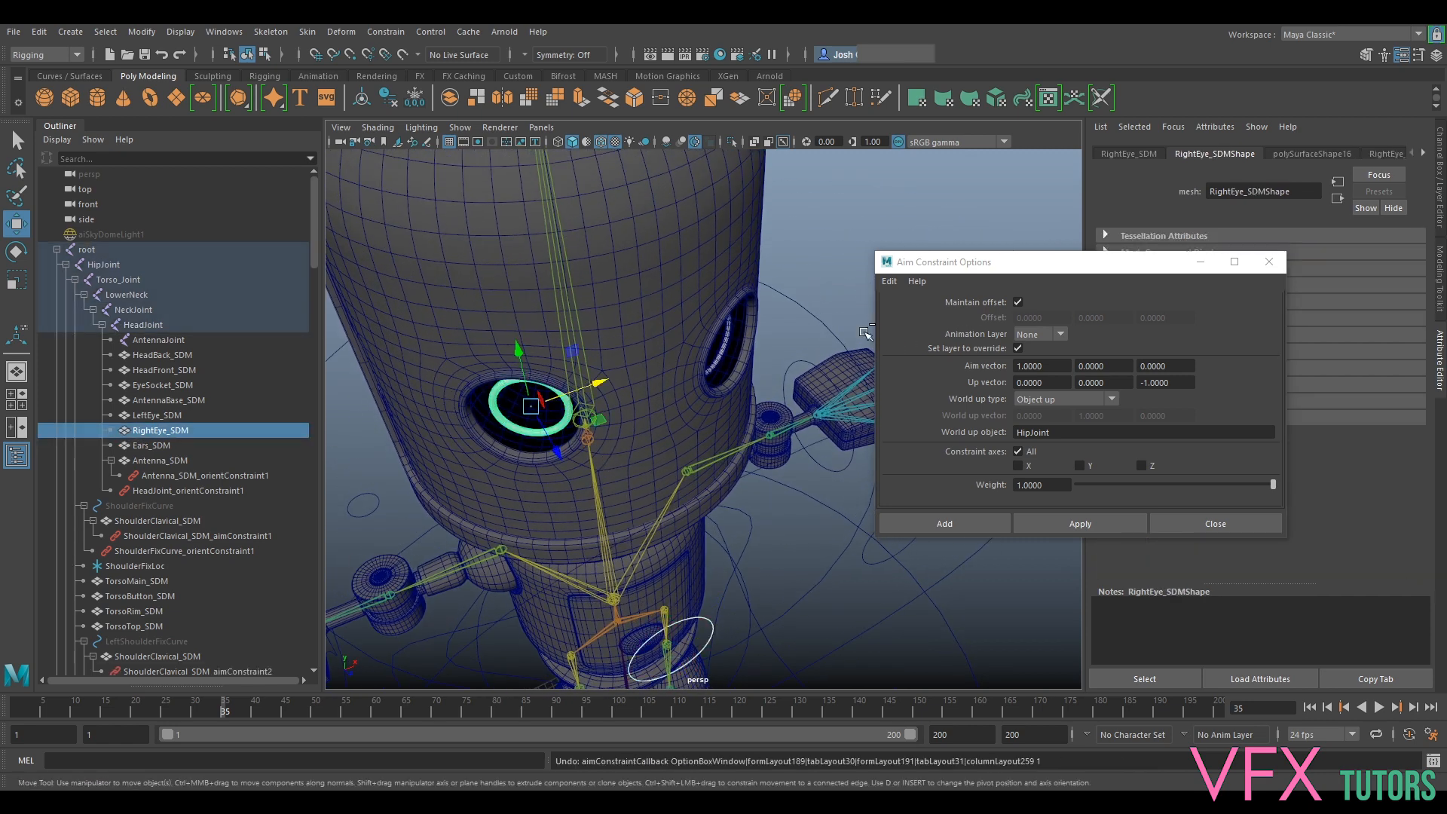
Examine the RightEye_SDM mesh and its centred pivot inside the eye socket from the front and above
scroll(689, 325, down, 5)
alt+drag(694, 329, 641, 411)
scroll(690, 376, up, 5)
click(582, 420)
alt+drag(731, 377, 669, 205)
alt+middle_drag(671, 229, 683, 267)
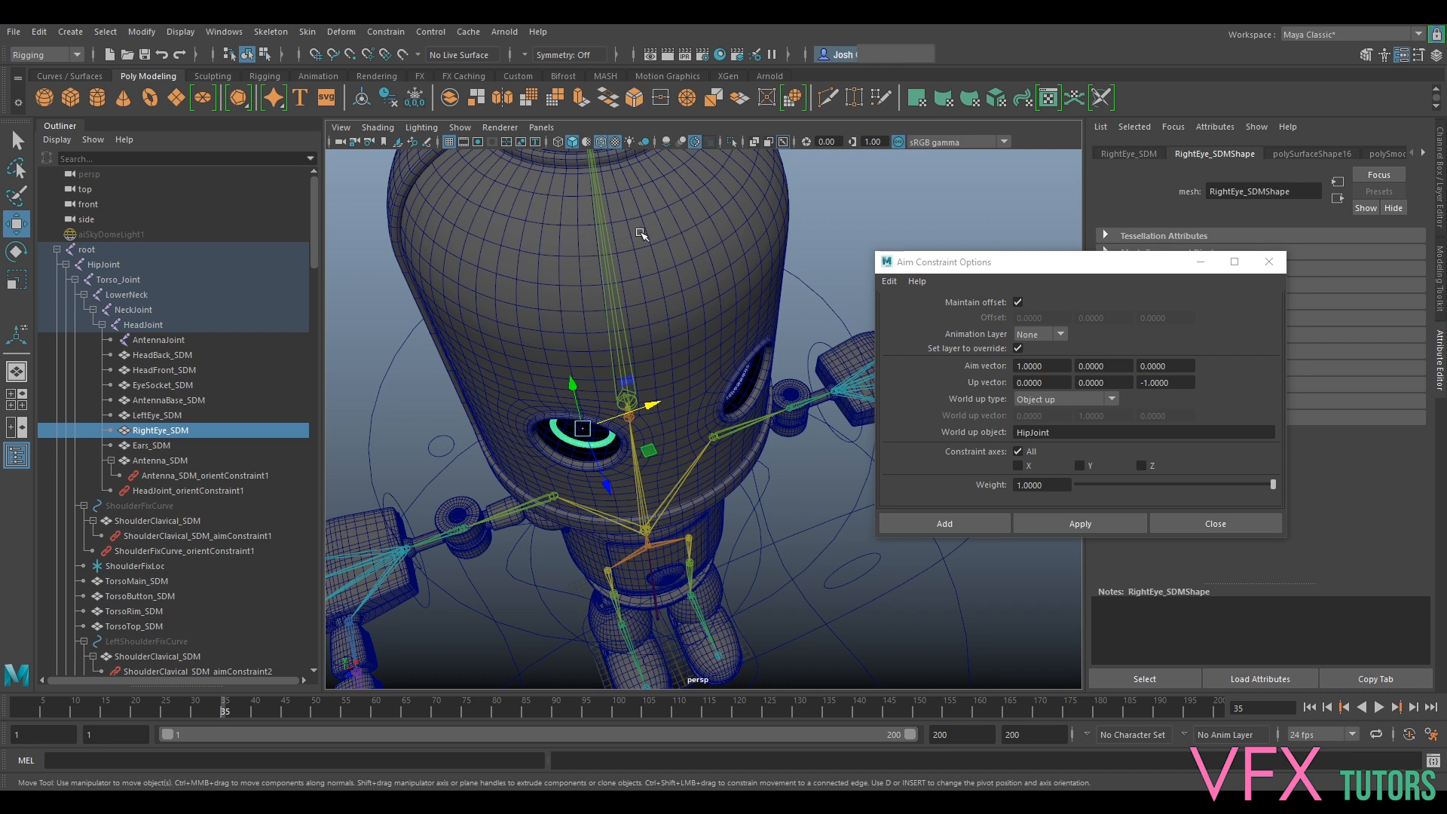
Create a new locator in the scene and select it on its own
alt+middle_drag(632, 270, 646, 318)
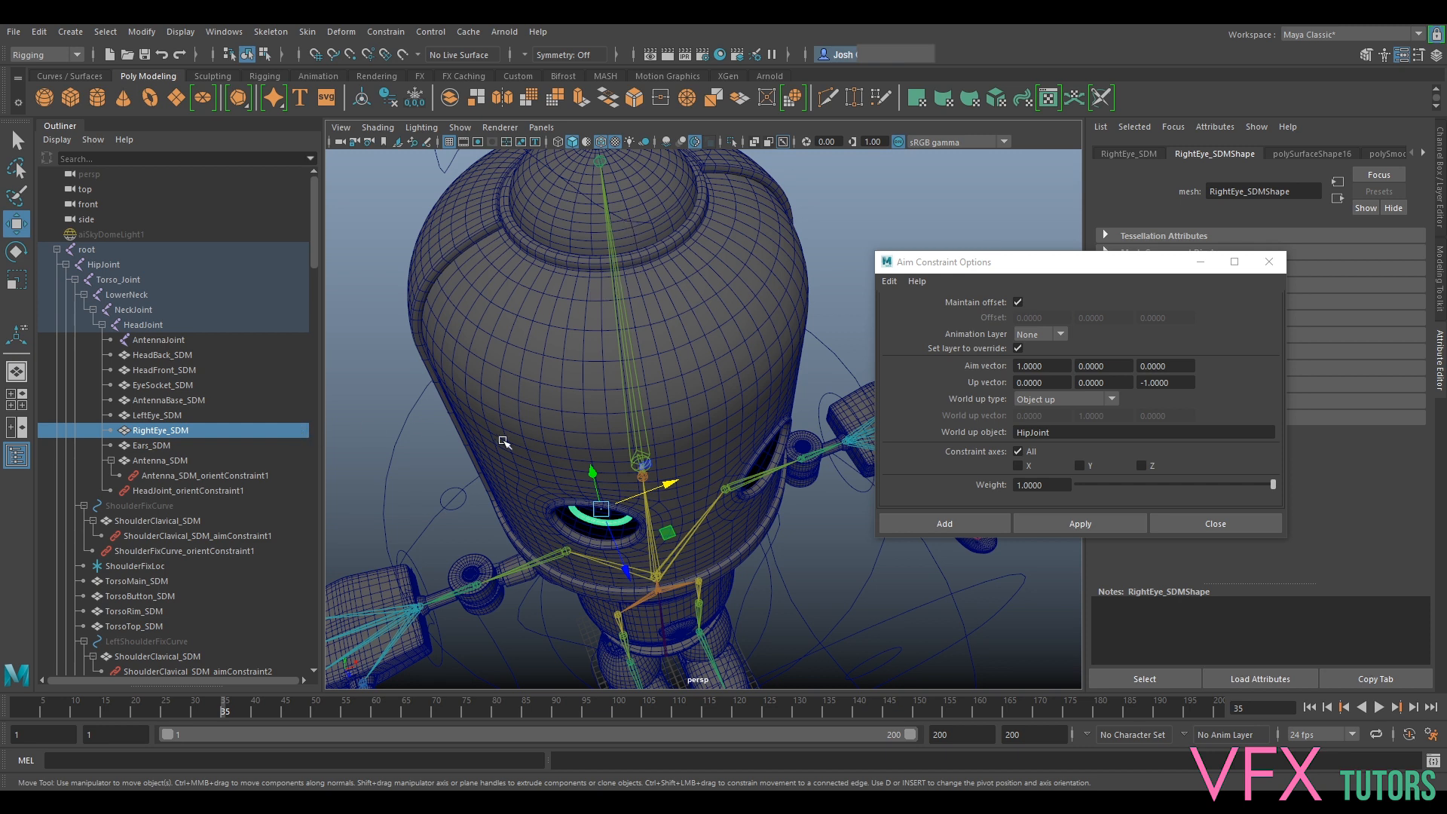
alt+drag(671, 290, 678, 242)
click(700, 278)
scroll(700, 283, down, 5)
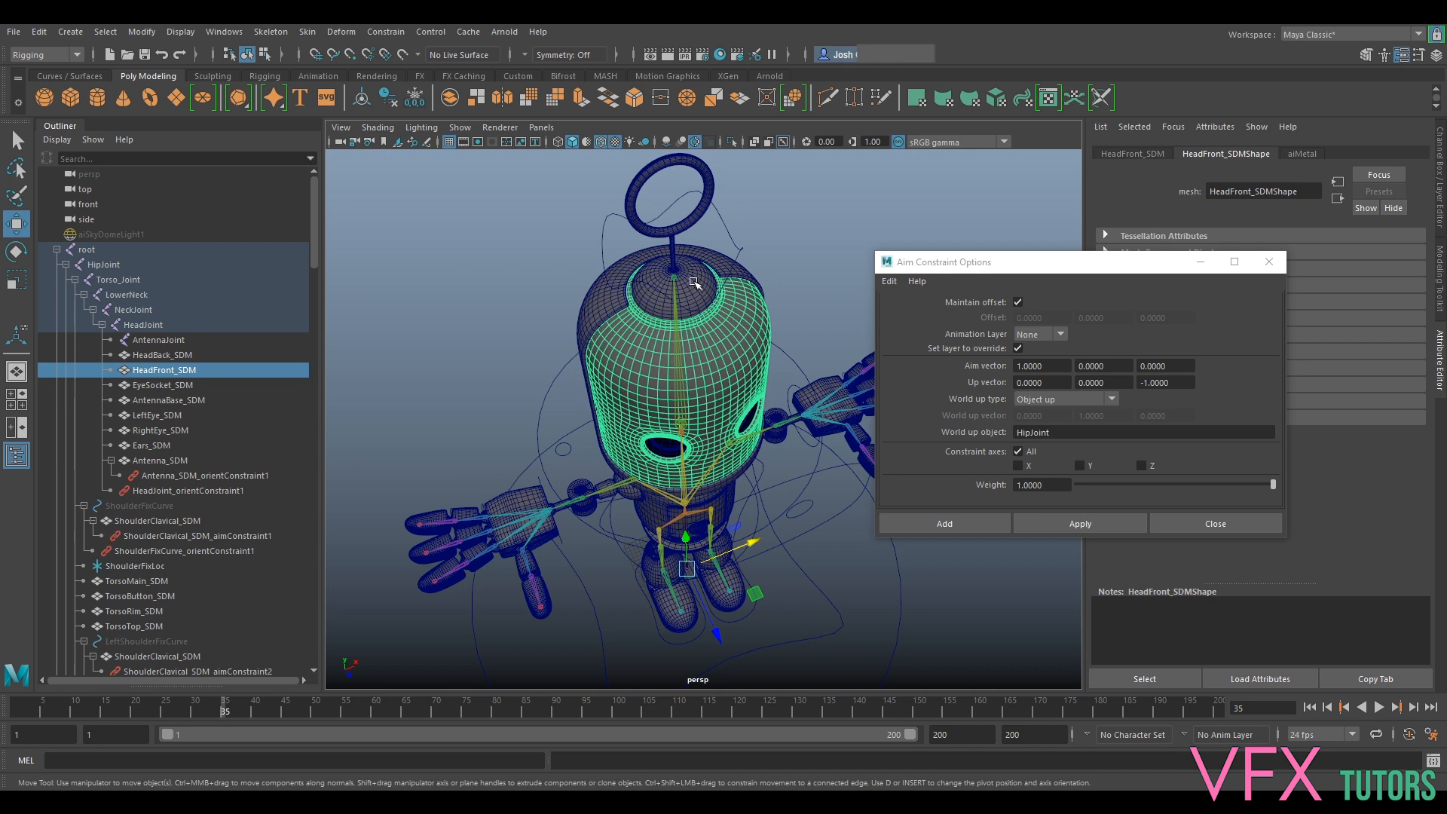
click(709, 299)
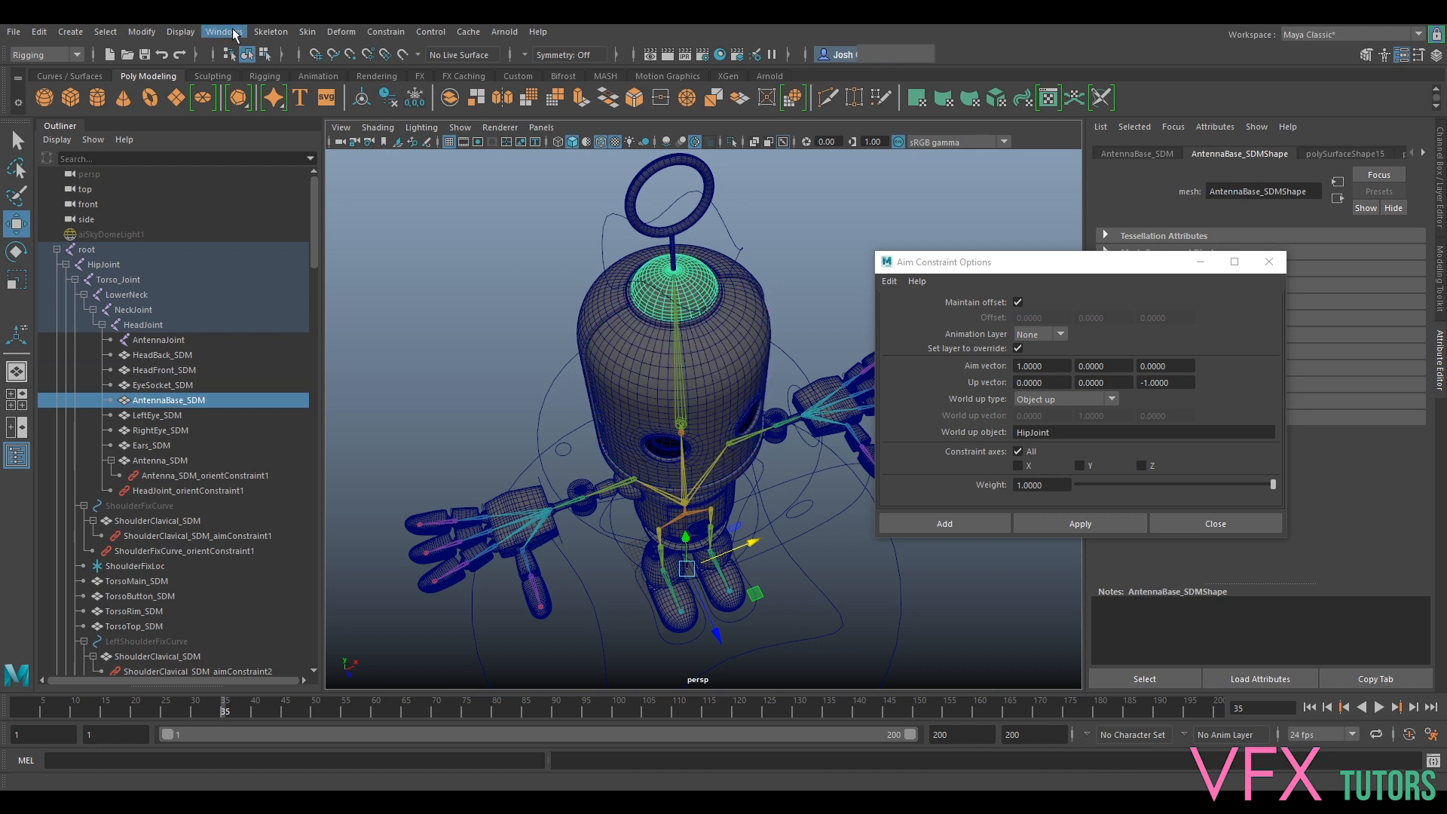
click(71, 32)
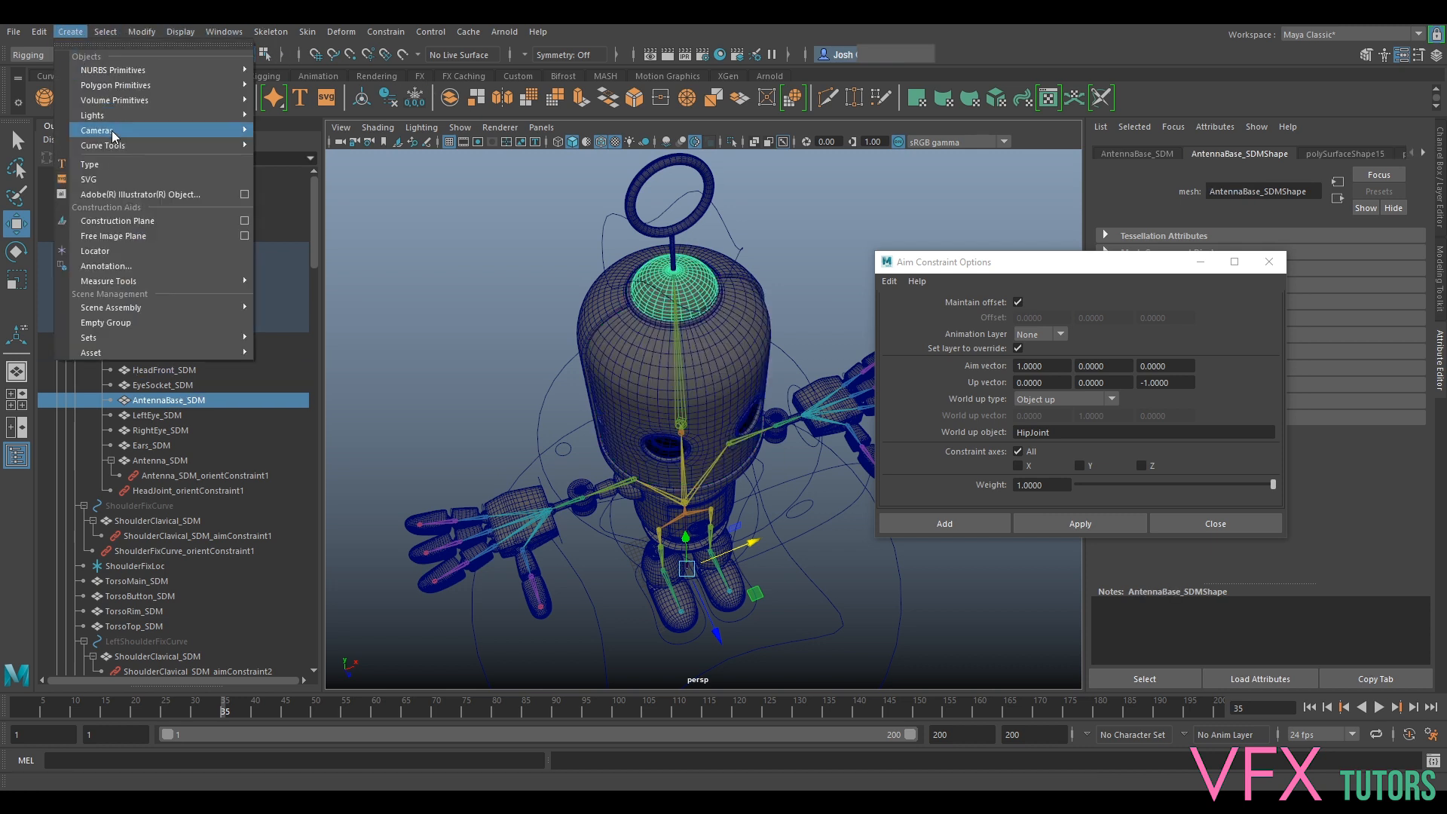
click(115, 247)
click(646, 302)
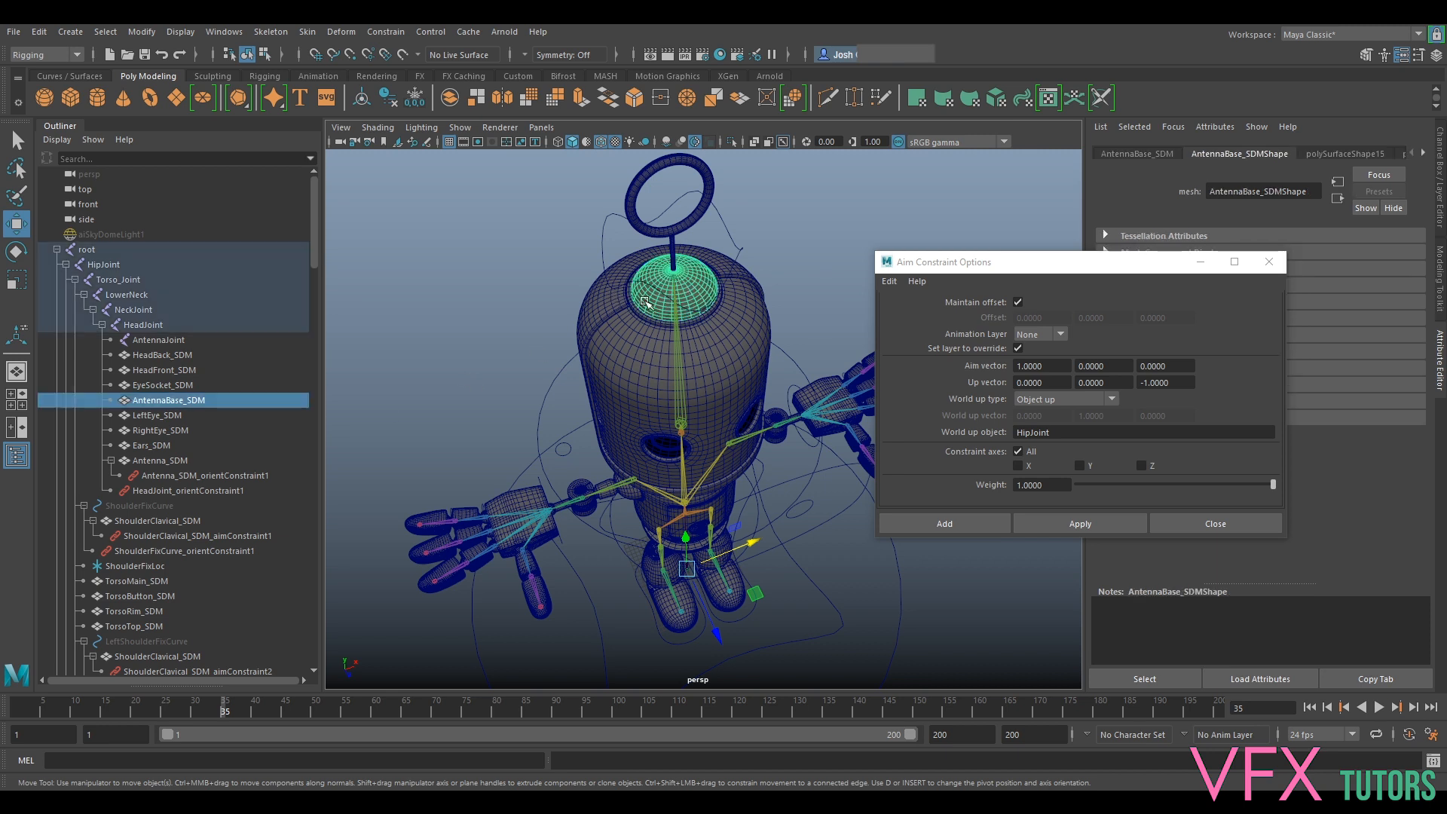
scroll(161, 473, down, 10)
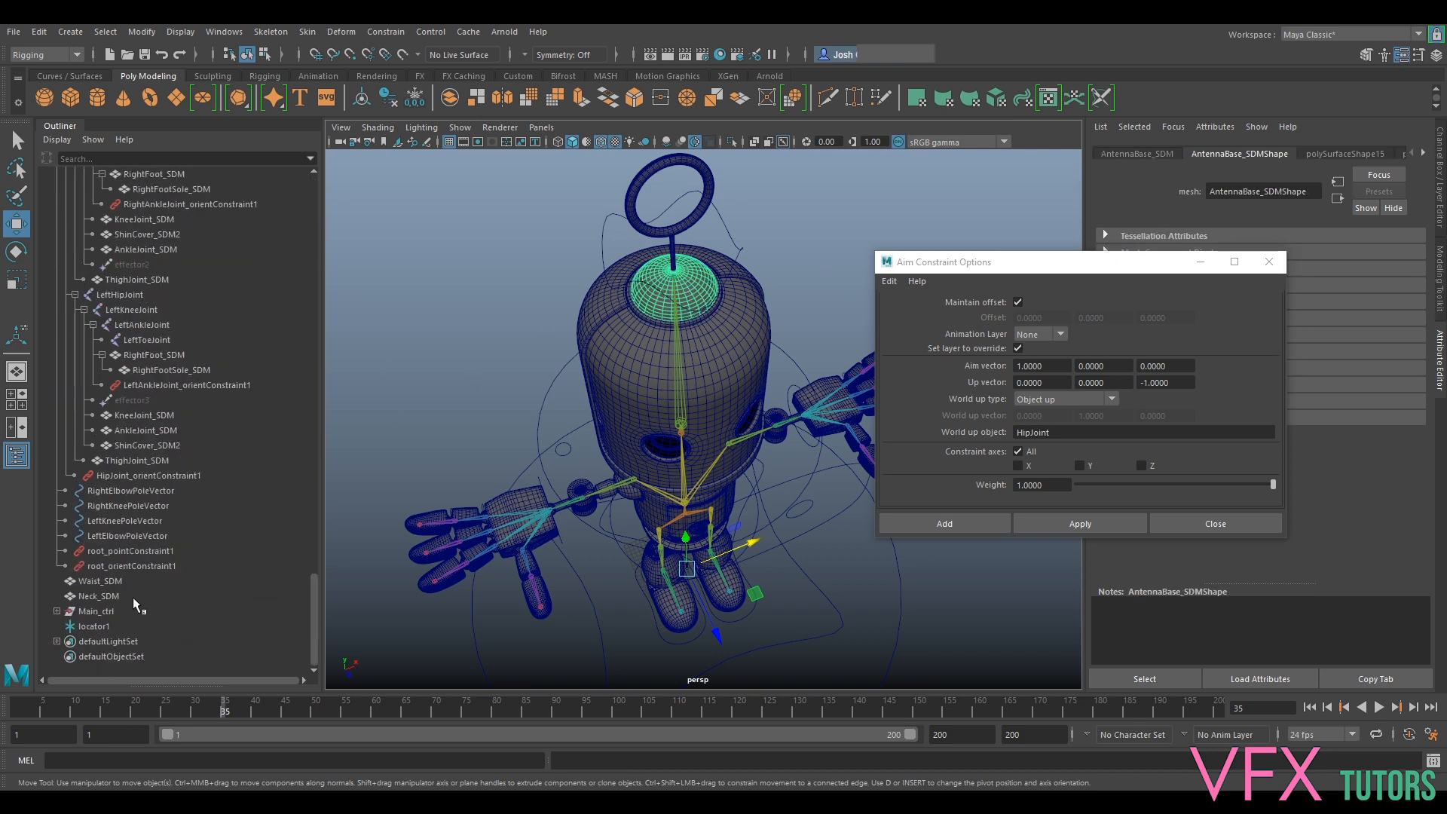
ctrl+click(107, 624)
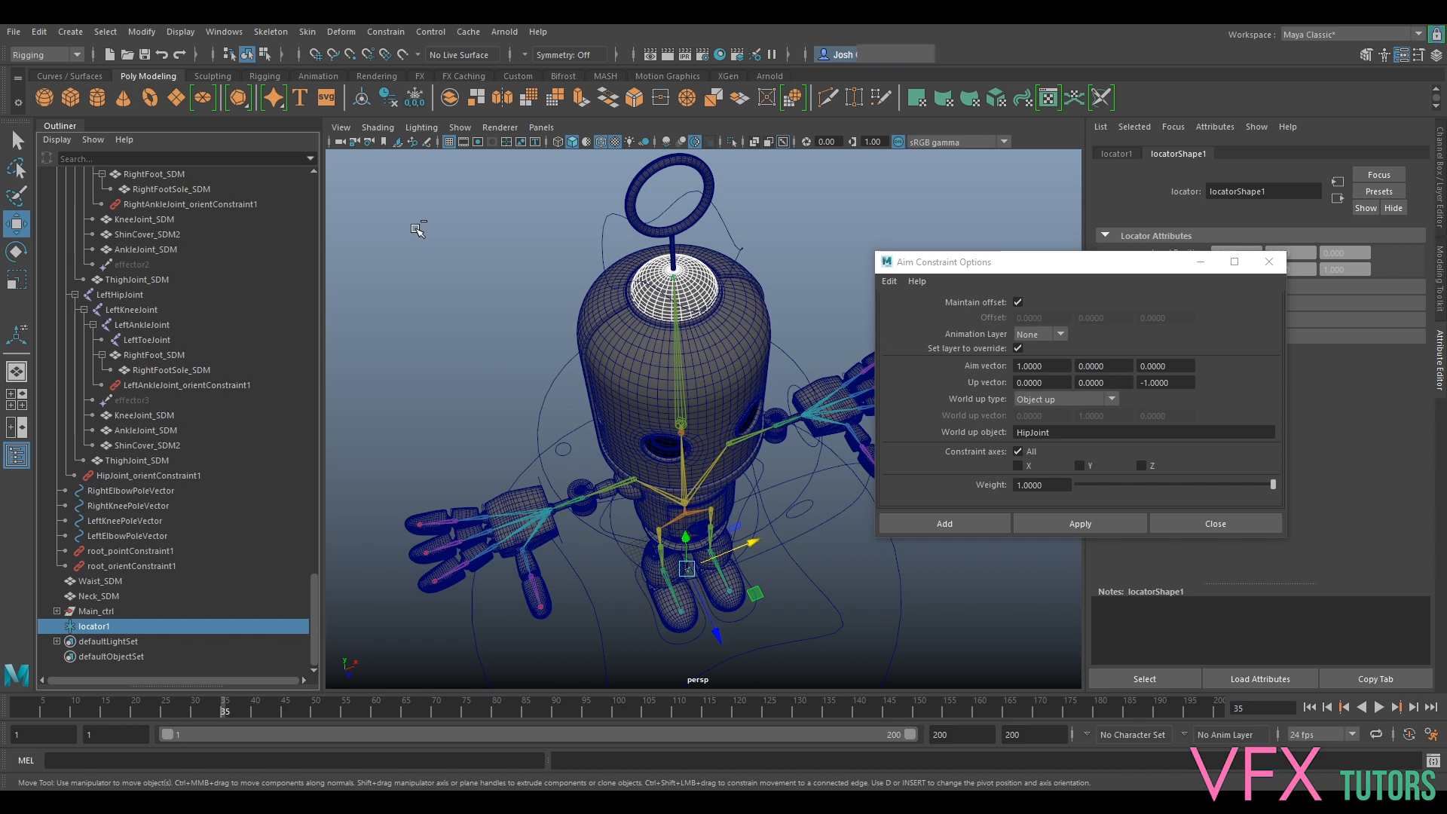
click(145, 624)
Raise the locator inside the head to the centre point between the two eyes and scale it up
key(w)
drag(701, 543, 640, 371)
key(r)
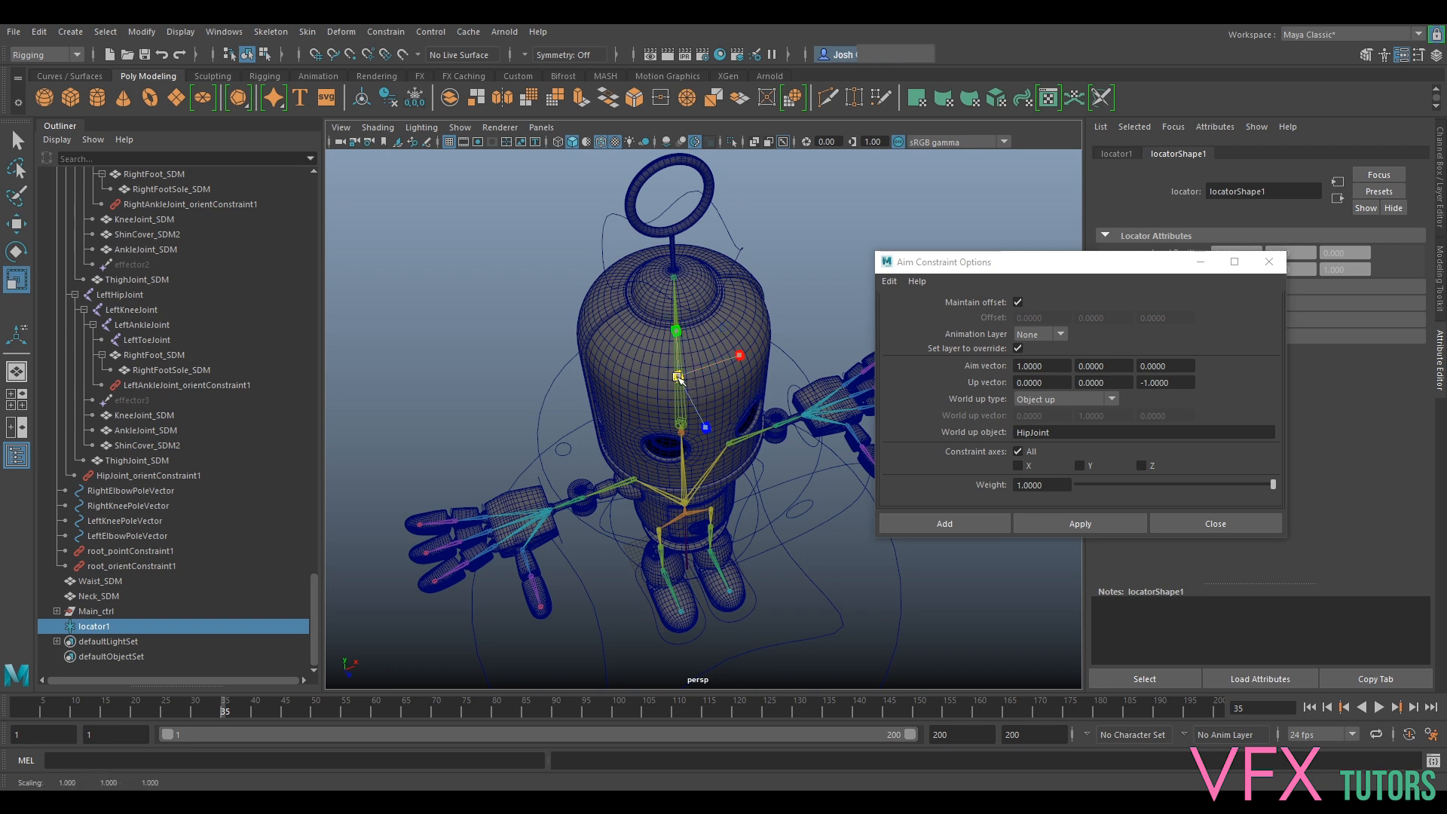
alt+middle_drag(678, 368, 653, 339)
scroll(652, 339, up, 5)
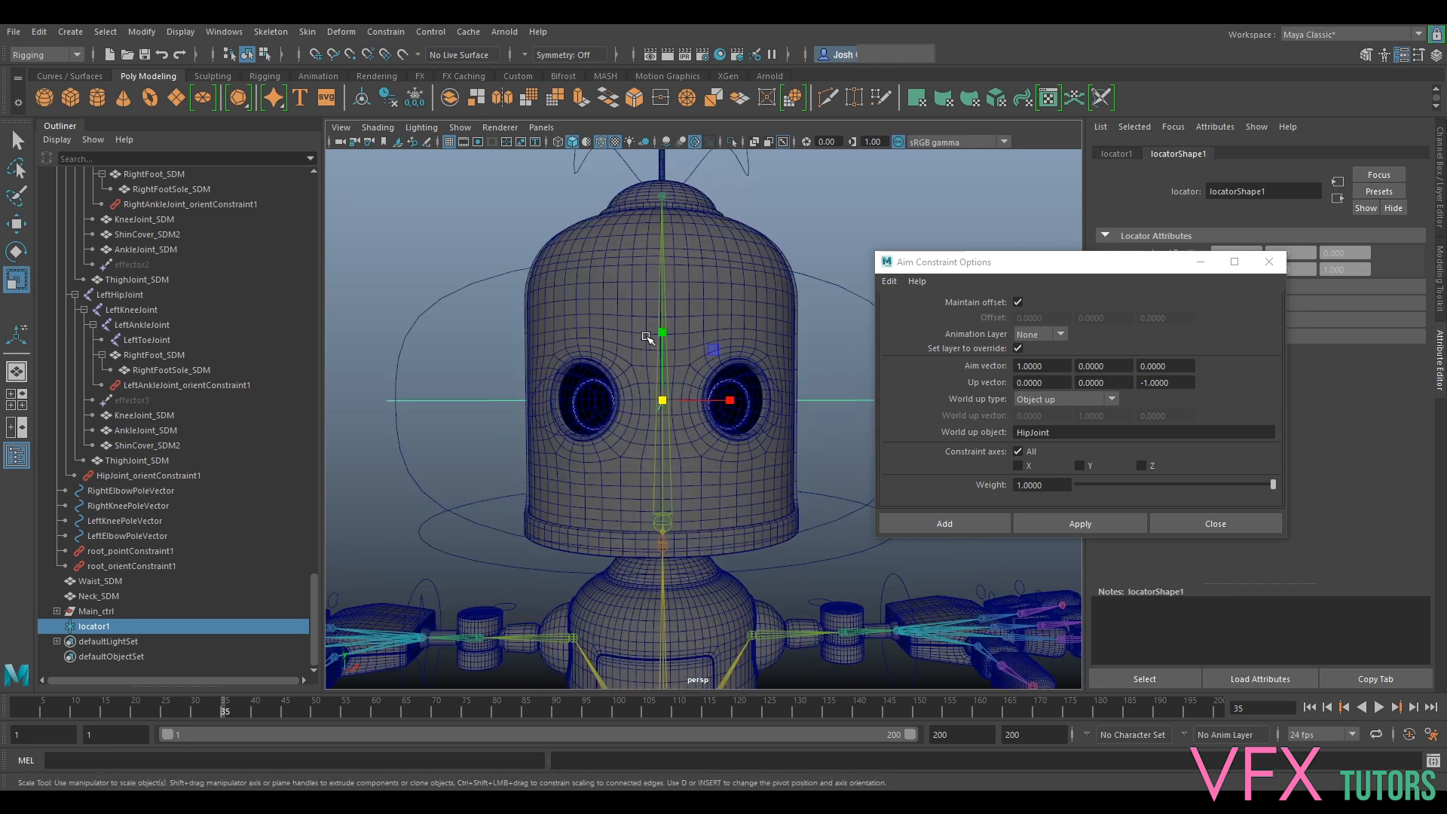
alt+drag(654, 355, 711, 369)
scroll(691, 371, up, 3)
key(w)
drag(540, 339, 550, 374)
Isolate RightEye_SDM, LeftEye_SDM and the locator in the perspective view
shift+click(593, 369)
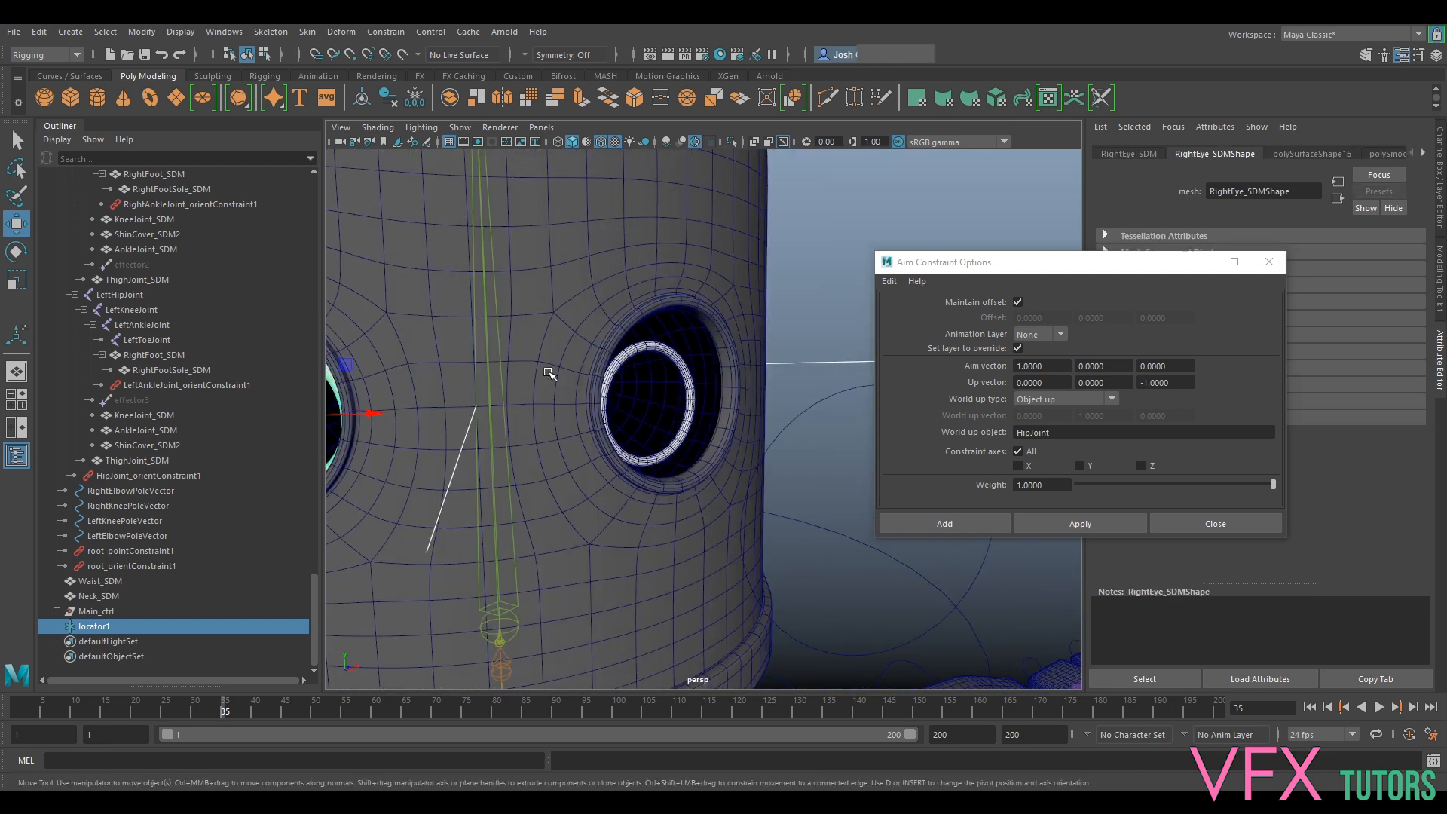
shift+click(665, 349)
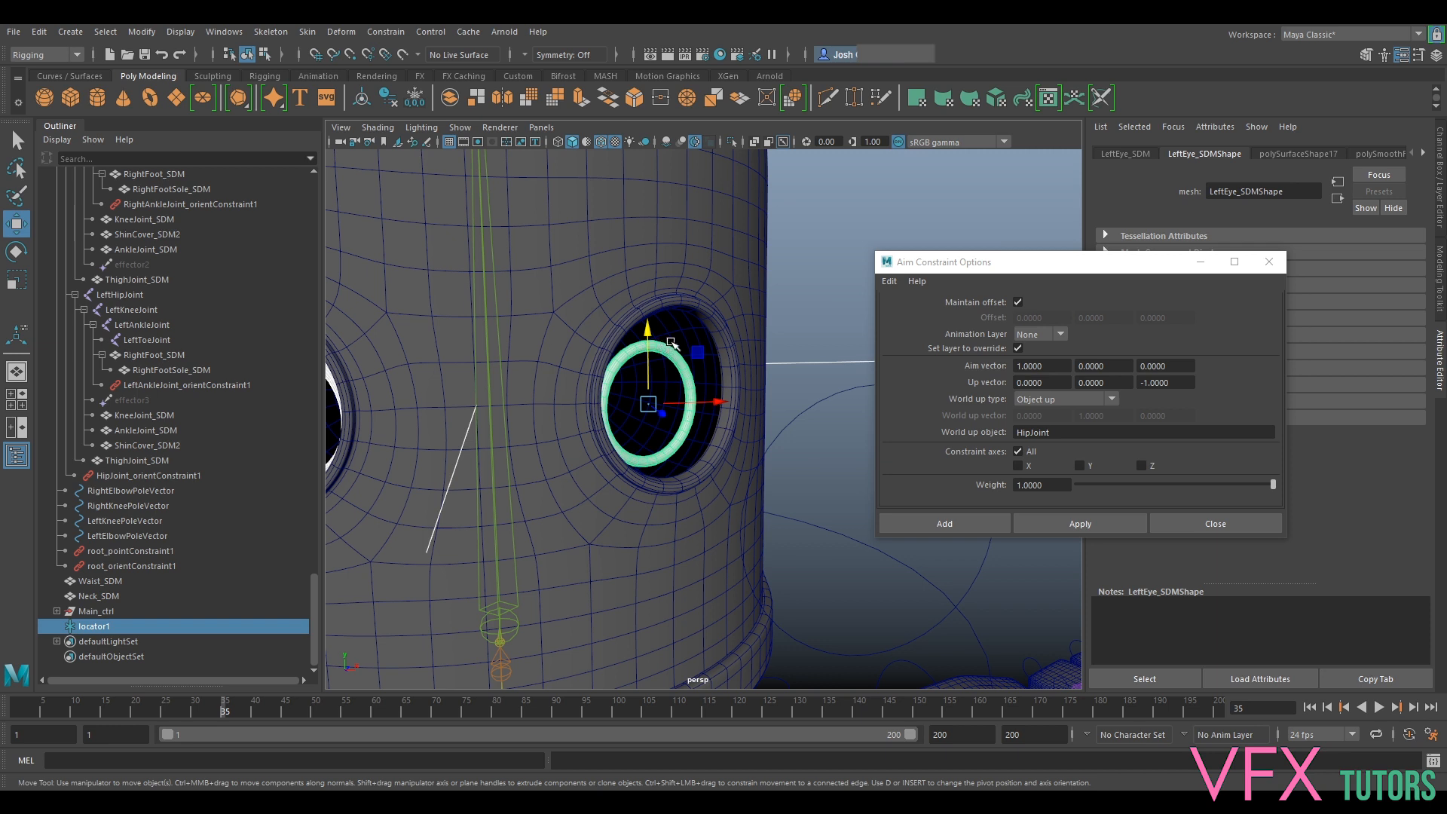
key(ctrl+1)
alt+drag(671, 343, 556, 418)
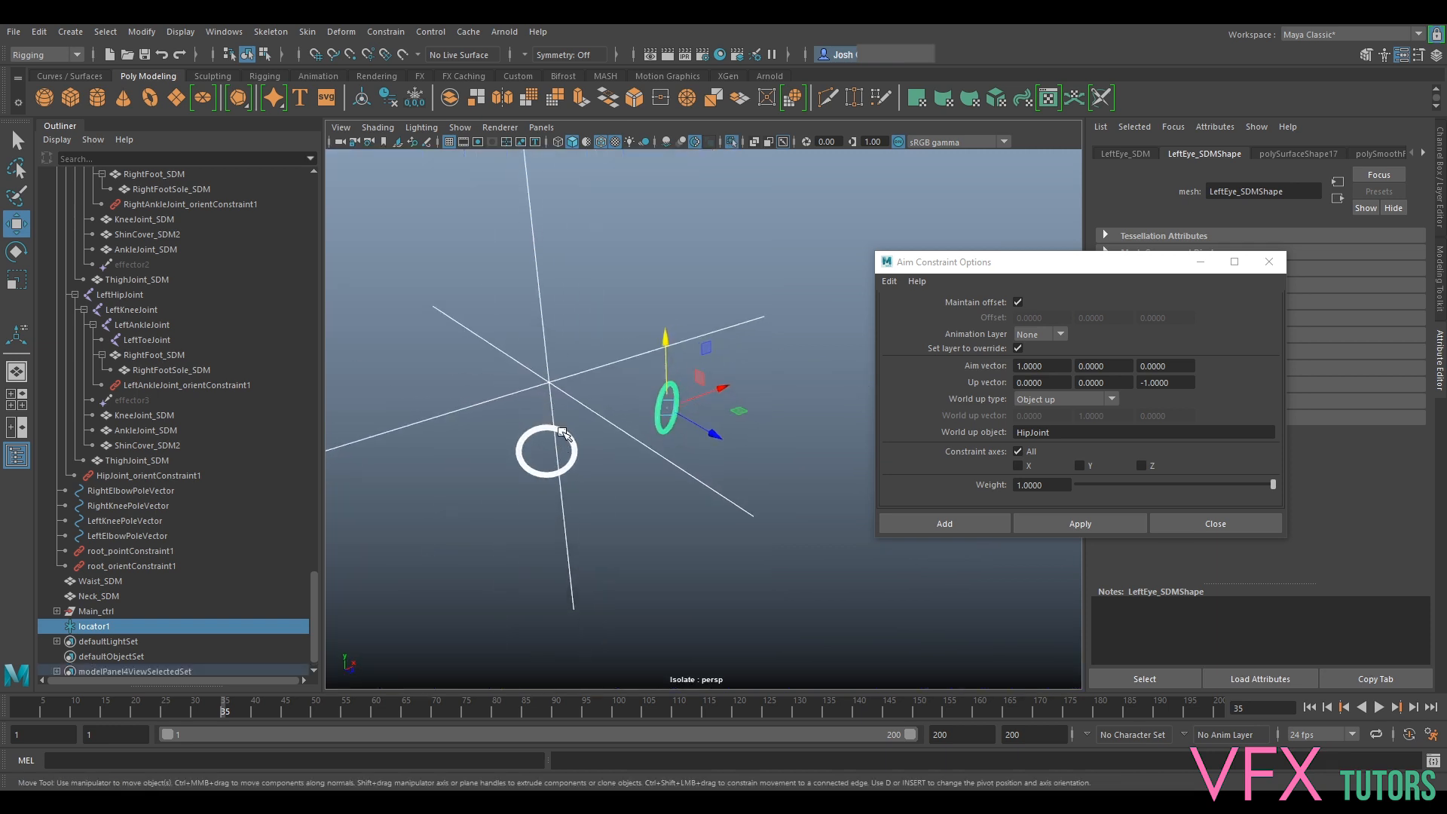
Snap the pivot of RightEye_SDM to the centre of the locator
click(562, 434)
key(alt)
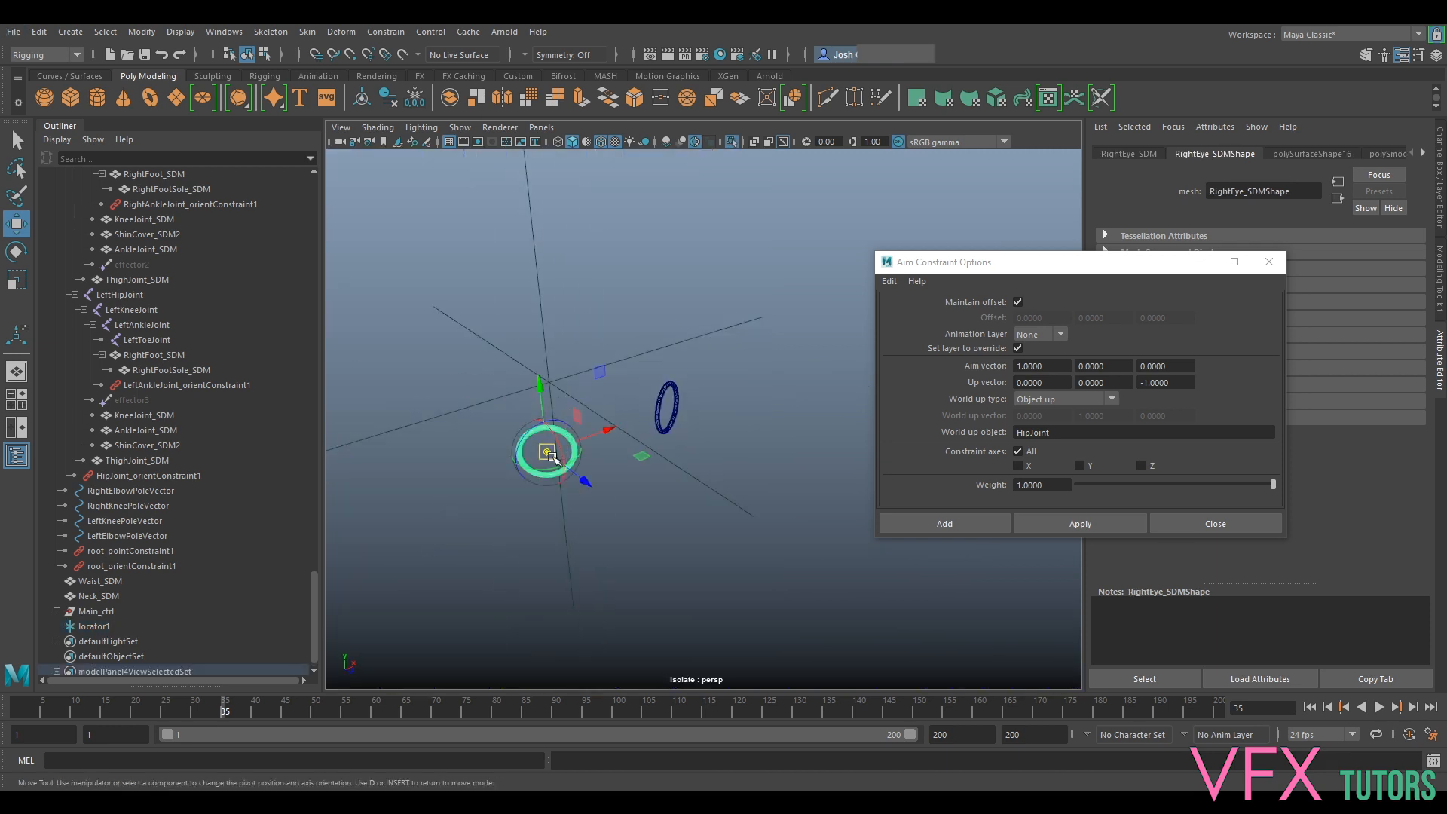
drag(548, 452, 549, 382)
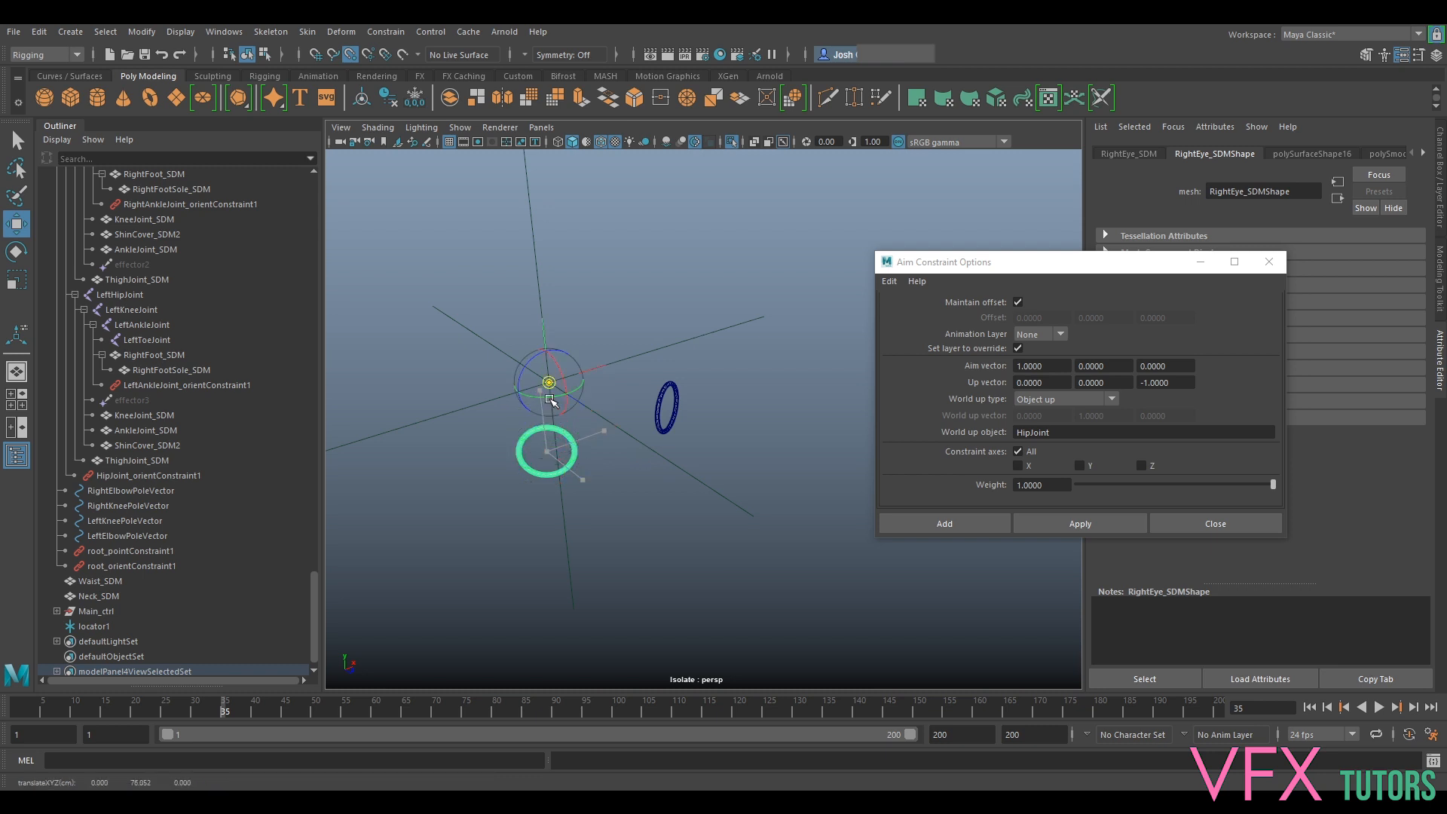
Snap the pivot of LeftEye_SDM to the locator's centre, undoing the stray move and the trial rotation
click(660, 402)
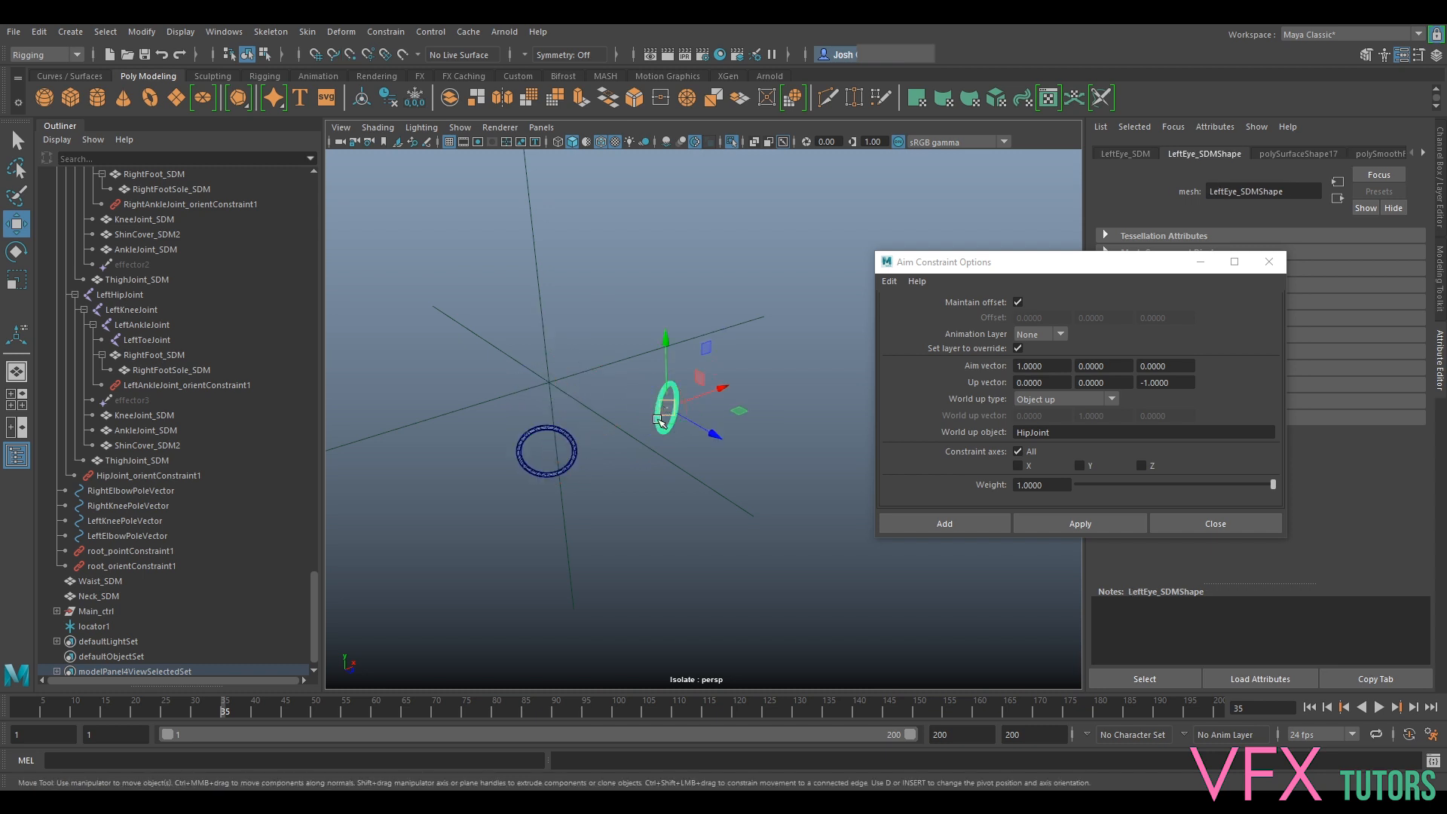
drag(670, 412, 554, 411)
key(ctrl+z)
key(d)
key(d)
key(e)
key(ctrl+z)
click(690, 325)
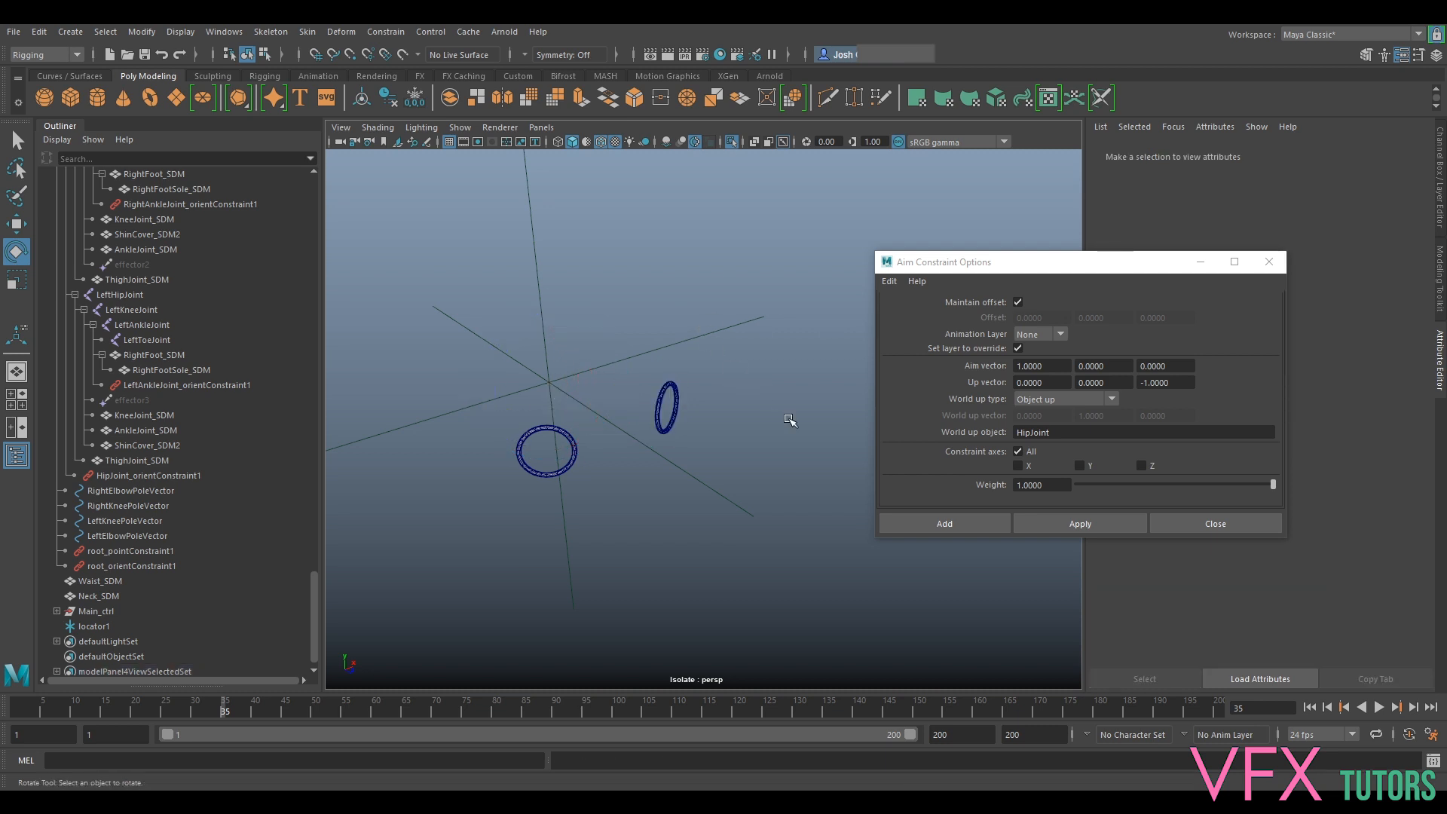
Show the whole robot again and aim-constrain RightEye_SDM to Right_Eye_ctrl, keeping the offset and HipJoint as world up object
alt+drag(785, 414, 689, 416)
click(593, 361)
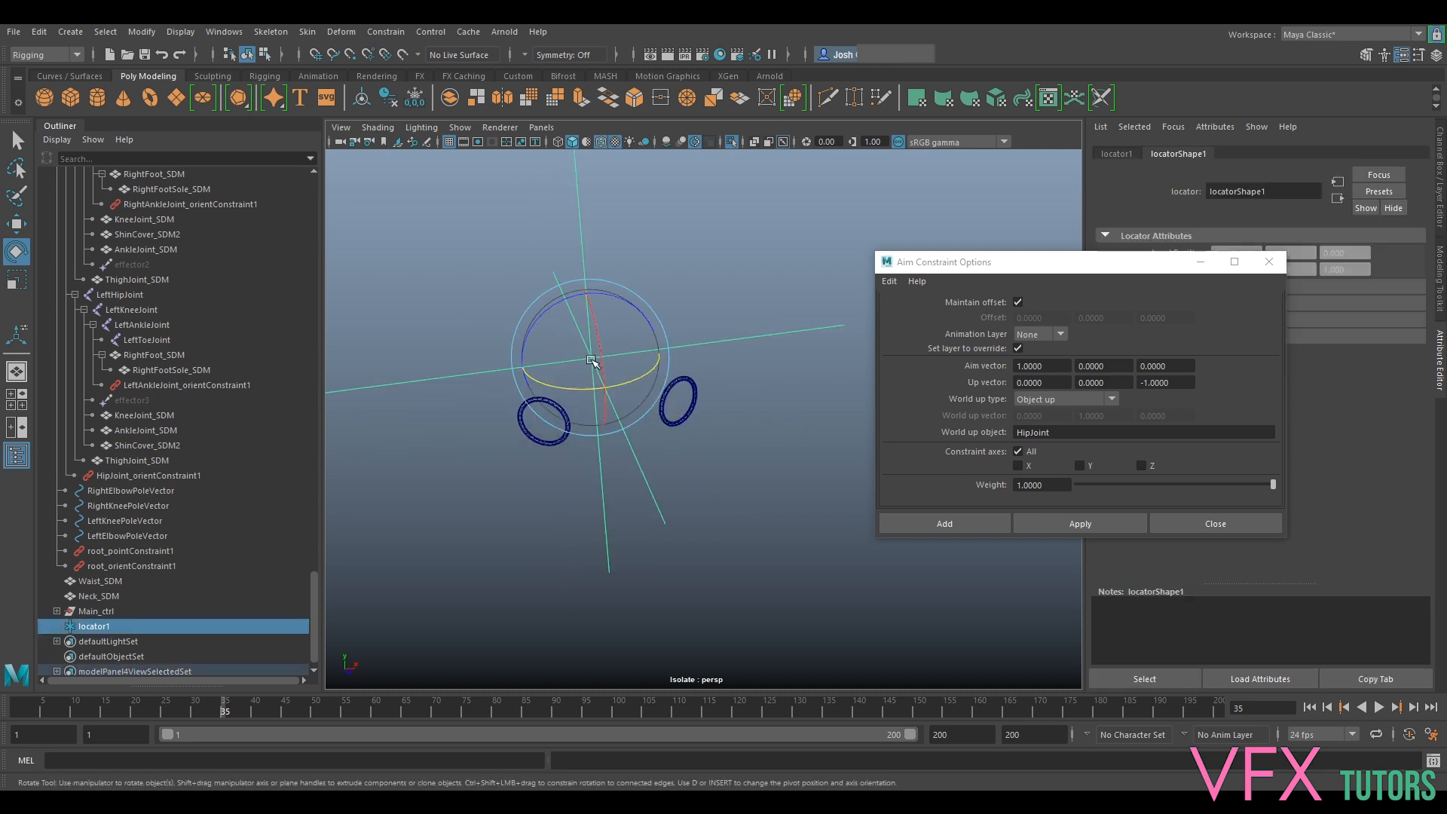
key(ctrl+1)
alt+drag(603, 362, 577, 410)
click(708, 420)
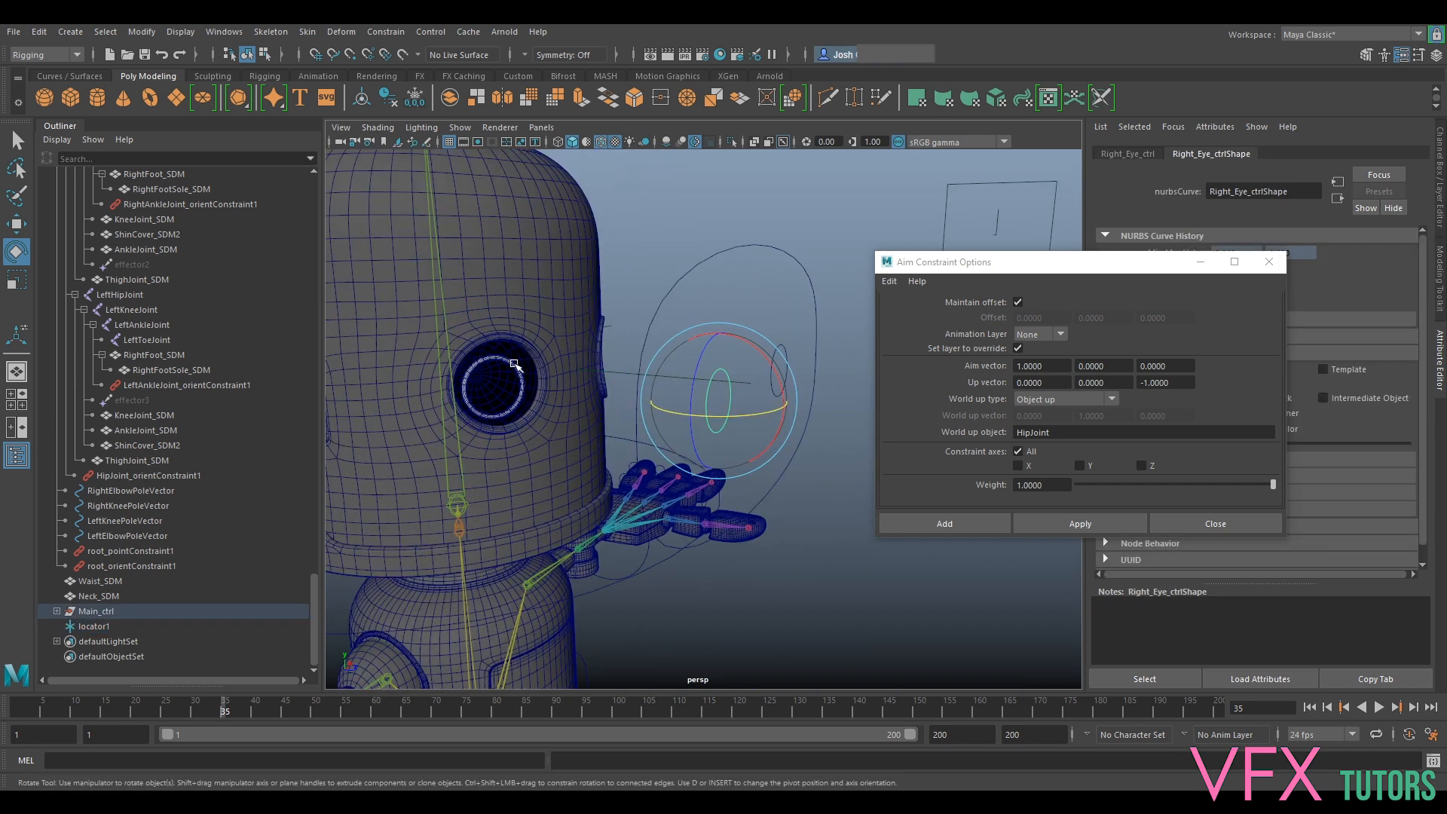
shift+click(514, 365)
click(1059, 520)
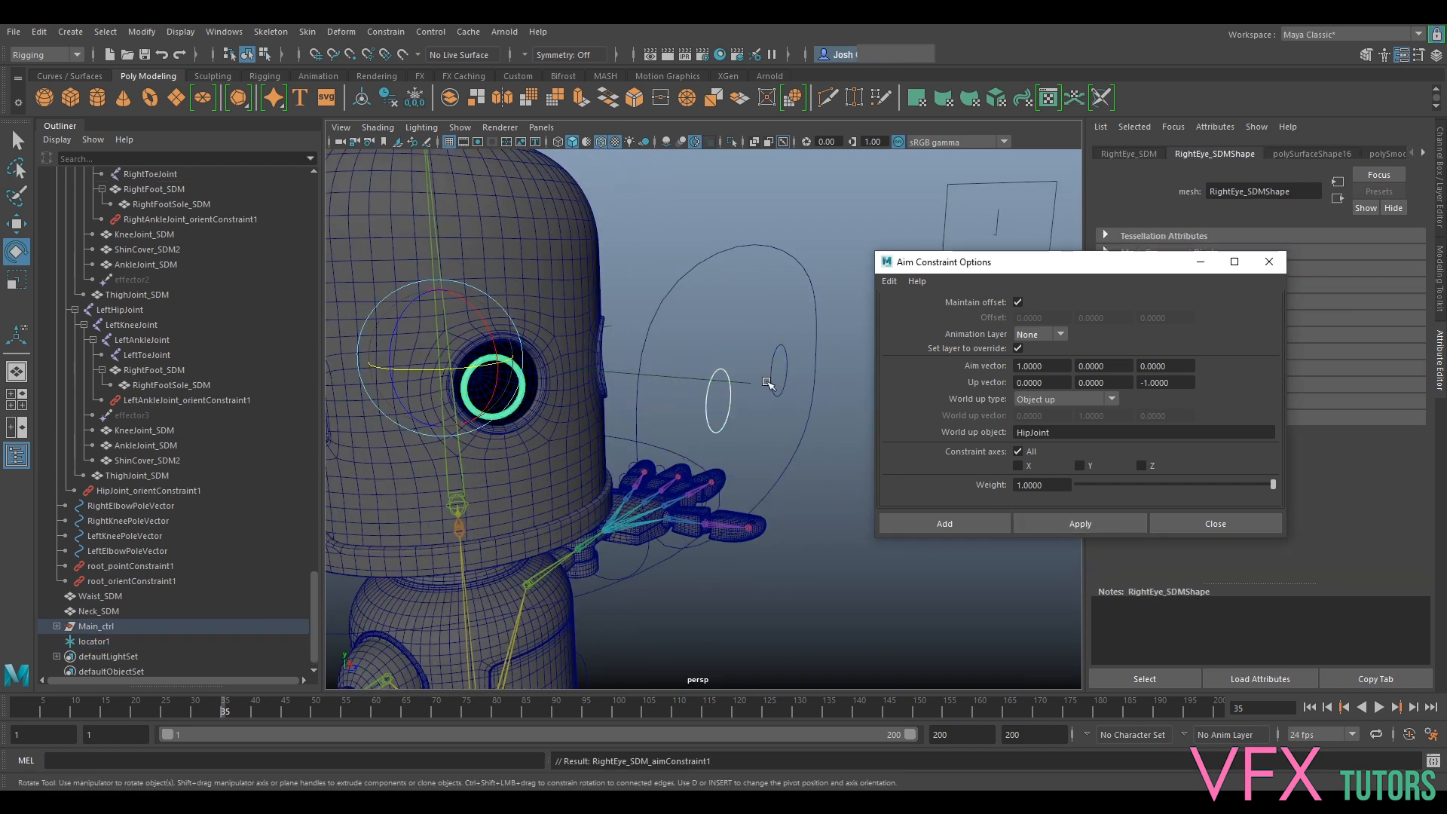
Move Right_Eye_ctrl to test the right eye's aim, and undo the trial move
alt+drag(749, 417, 683, 436)
click(695, 415)
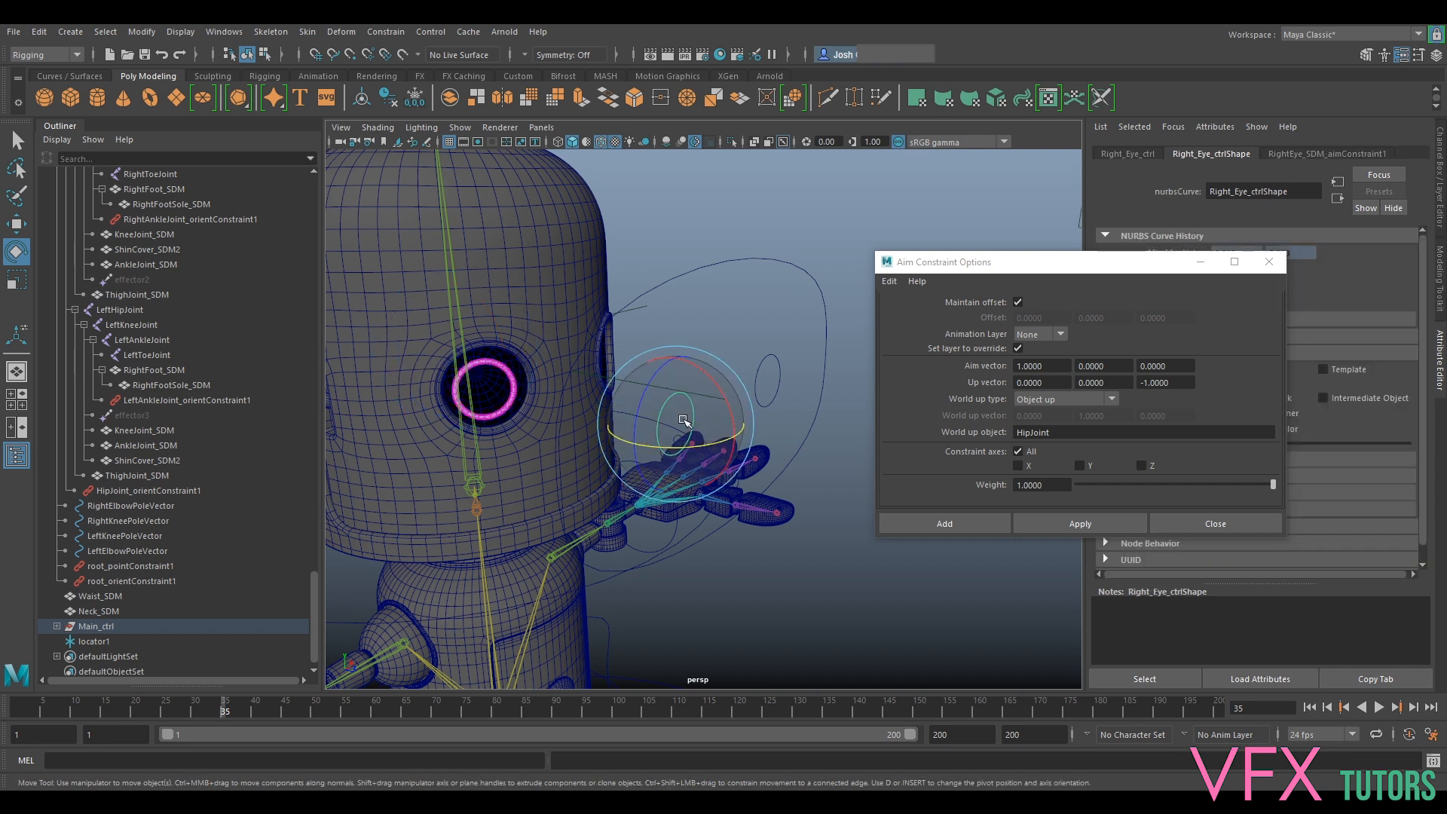
key(w)
alt+drag(713, 423, 664, 454)
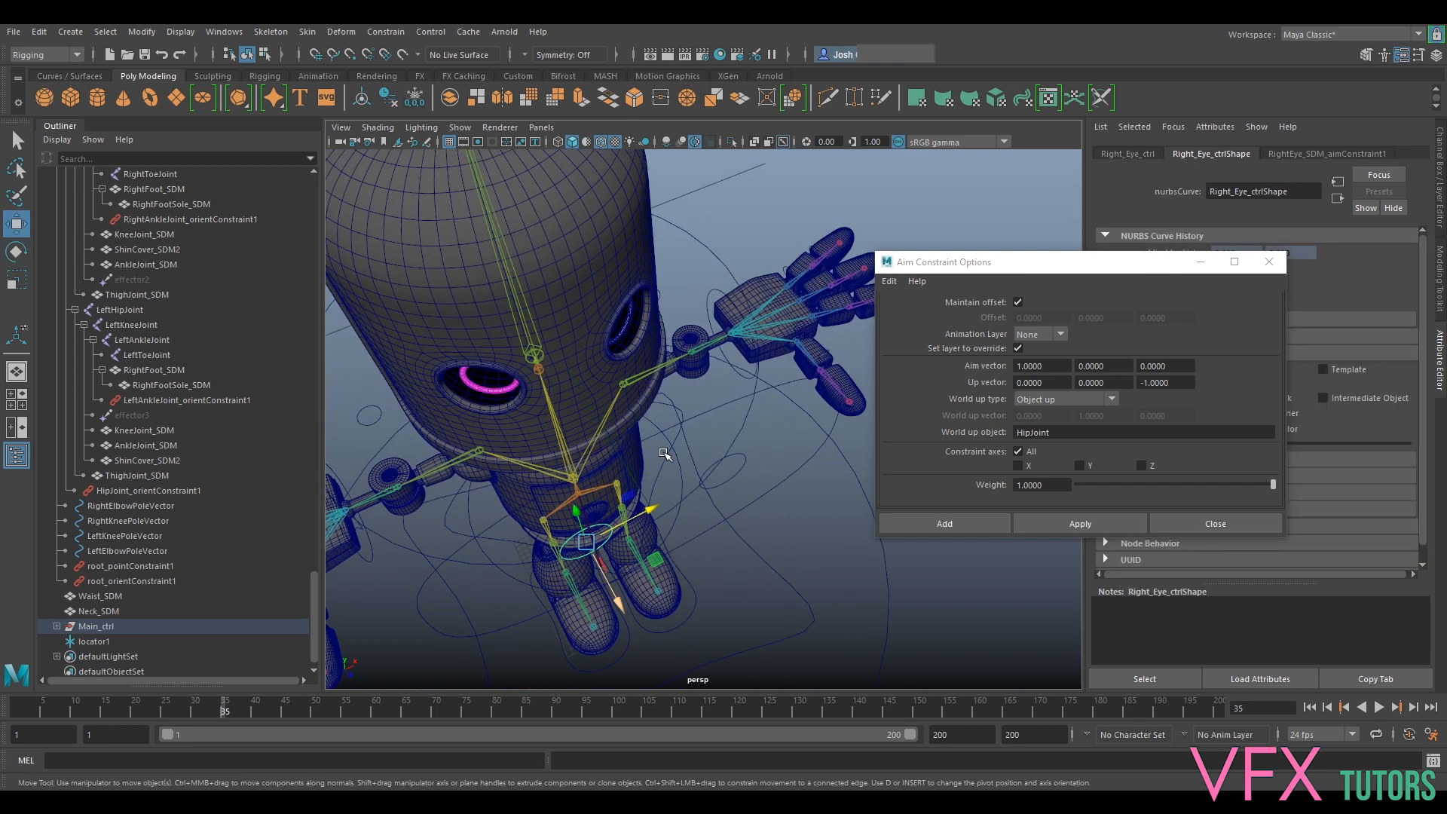
drag(640, 517, 633, 518)
key(ctrl+z)
Aim-constrain LeftEye_SDM to the left eye control with the same constraint options
alt+drag(690, 449, 648, 377)
click(751, 373)
click(630, 342)
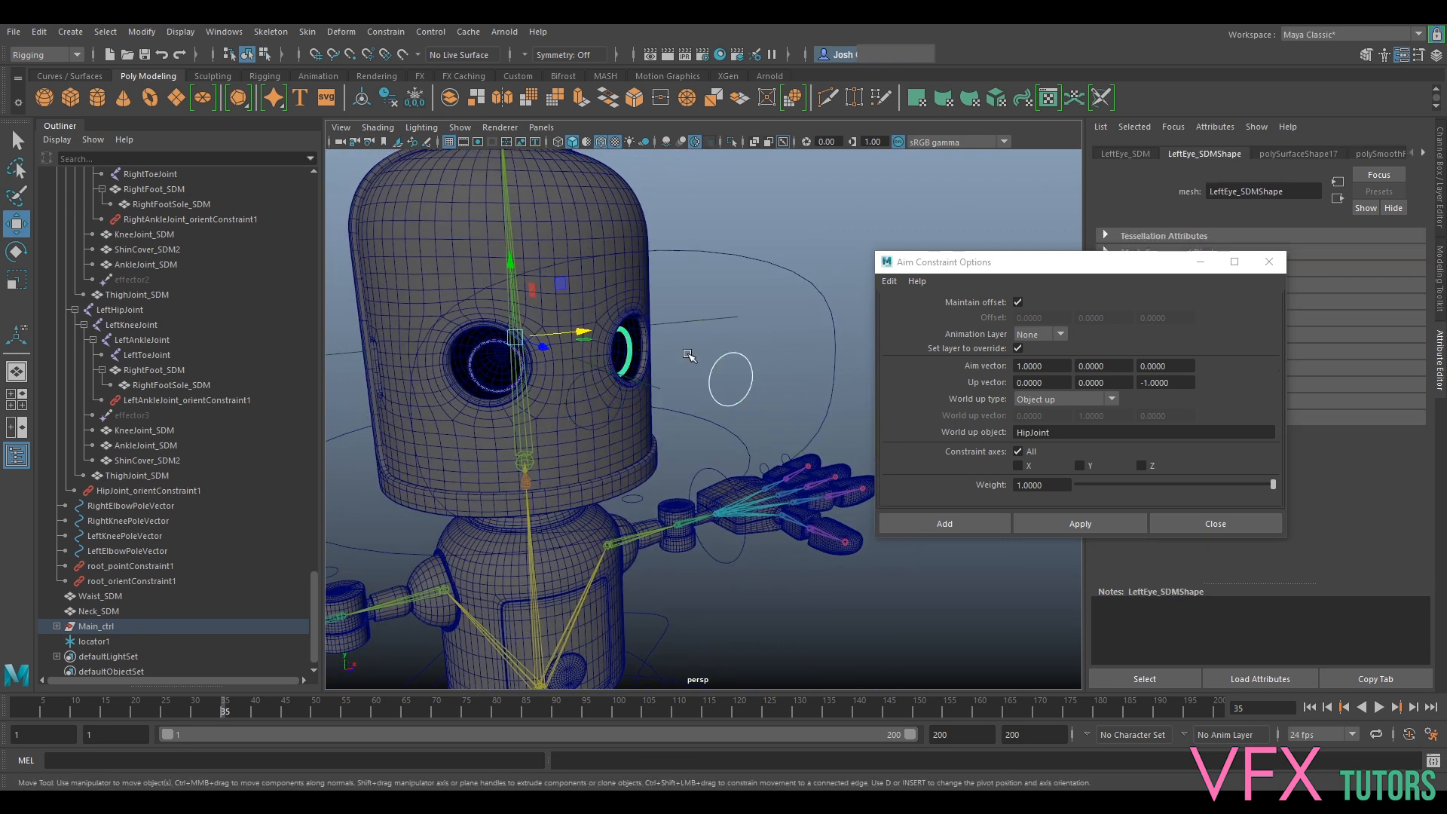
key(g)
Move Main_Eyes_ctrl to test how both eyes follow their controls
scroll(789, 286, down, 4)
drag(781, 282, 774, 359)
mouse_move(659, 417)
mouse_down()
mouse_move(638, 389)
mouse_move(712, 414)
mouse_move(619, 390)
mouse_move(627, 424)
mouse_move(668, 411)
mouse_move(655, 409)
mouse_up()
scroll(653, 407, up, 5)
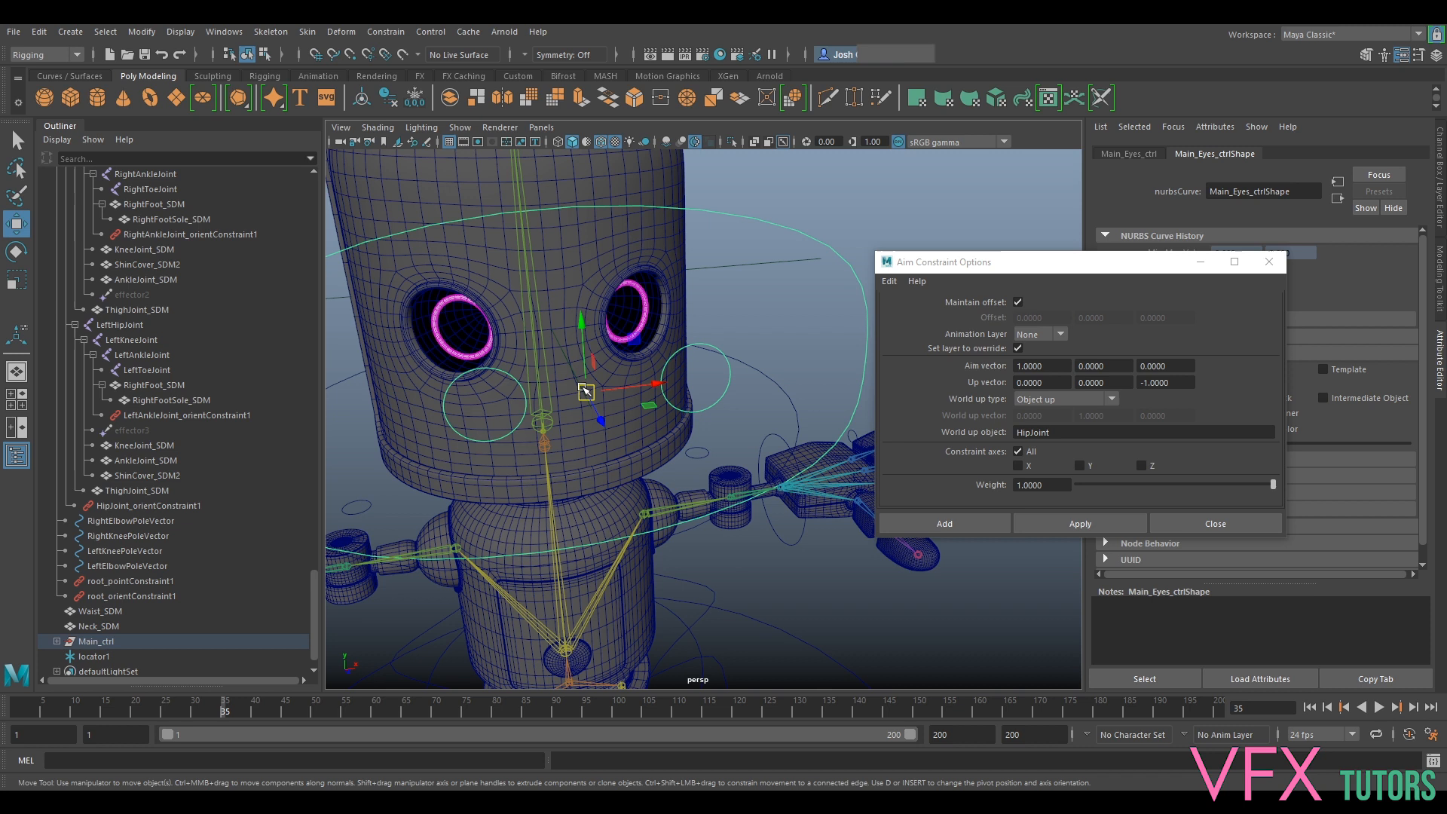
scroll(513, 332, down, 2)
Unparent EyeSocket_SDM from HeadJoint and collapse the root hierarchy in the Outliner
click(521, 345)
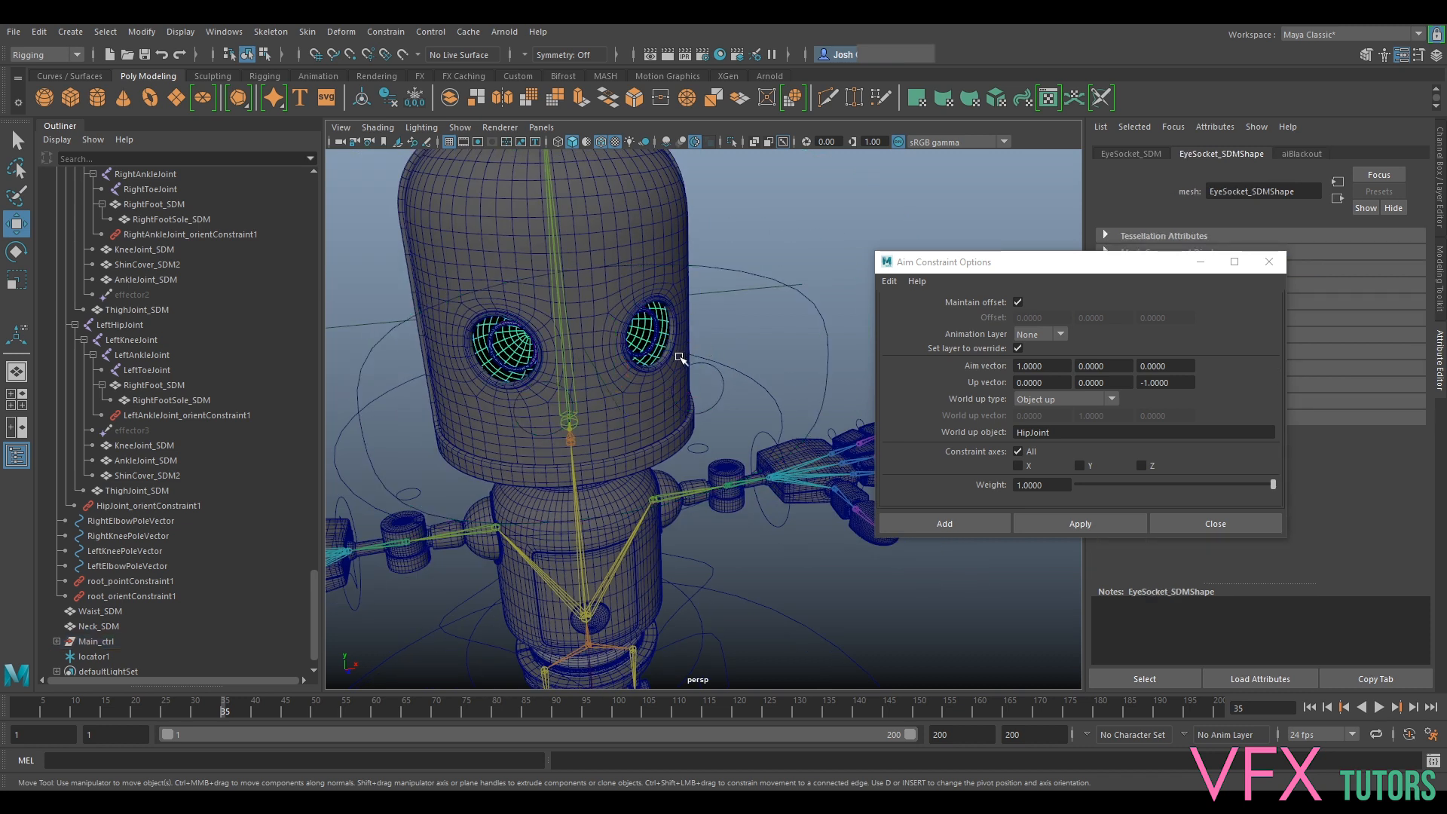
alt+drag(529, 380, 596, 375)
alt+middle_drag(596, 375, 637, 346)
scroll(603, 335, up, 5)
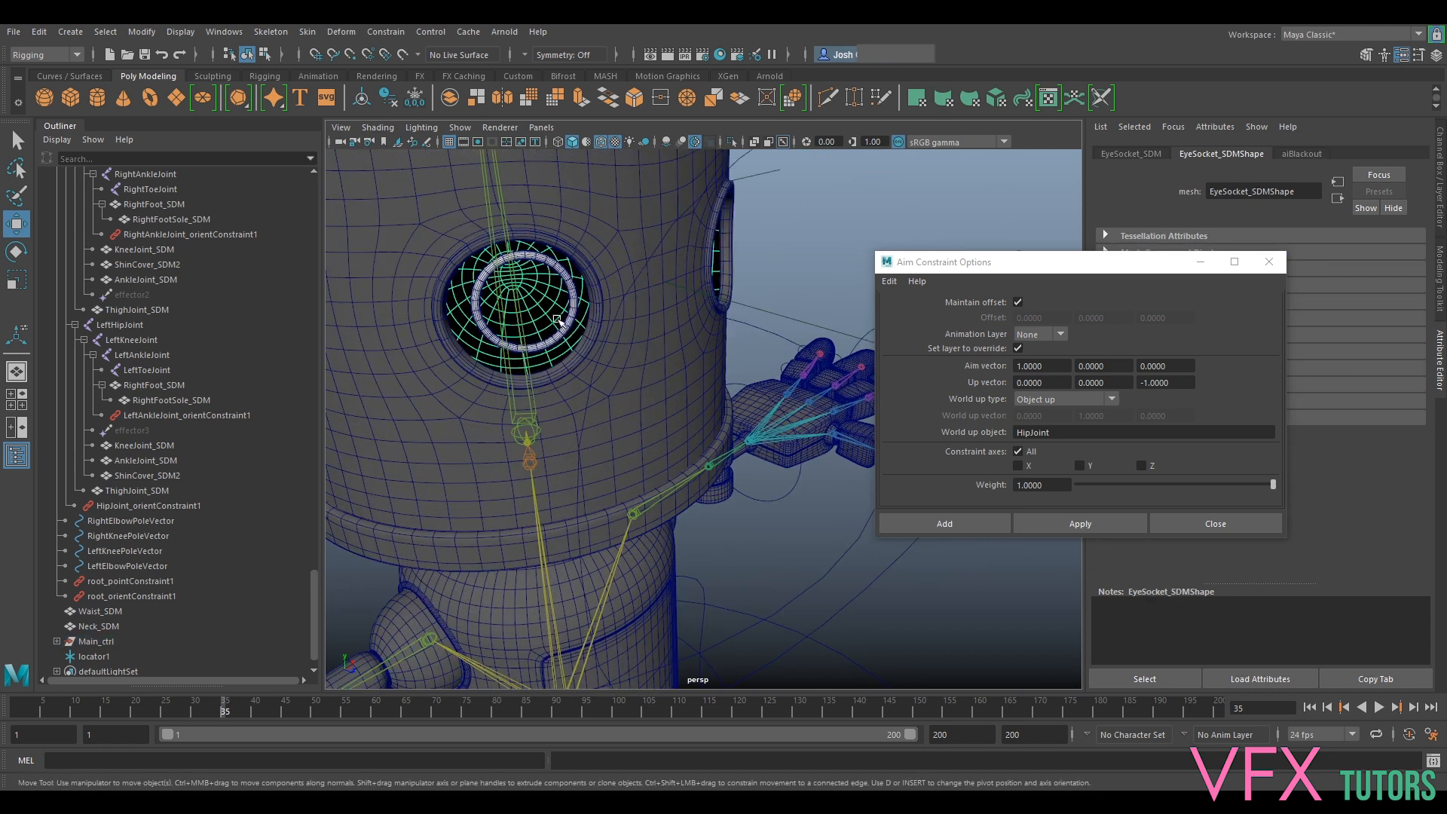
scroll(205, 377, up, 20)
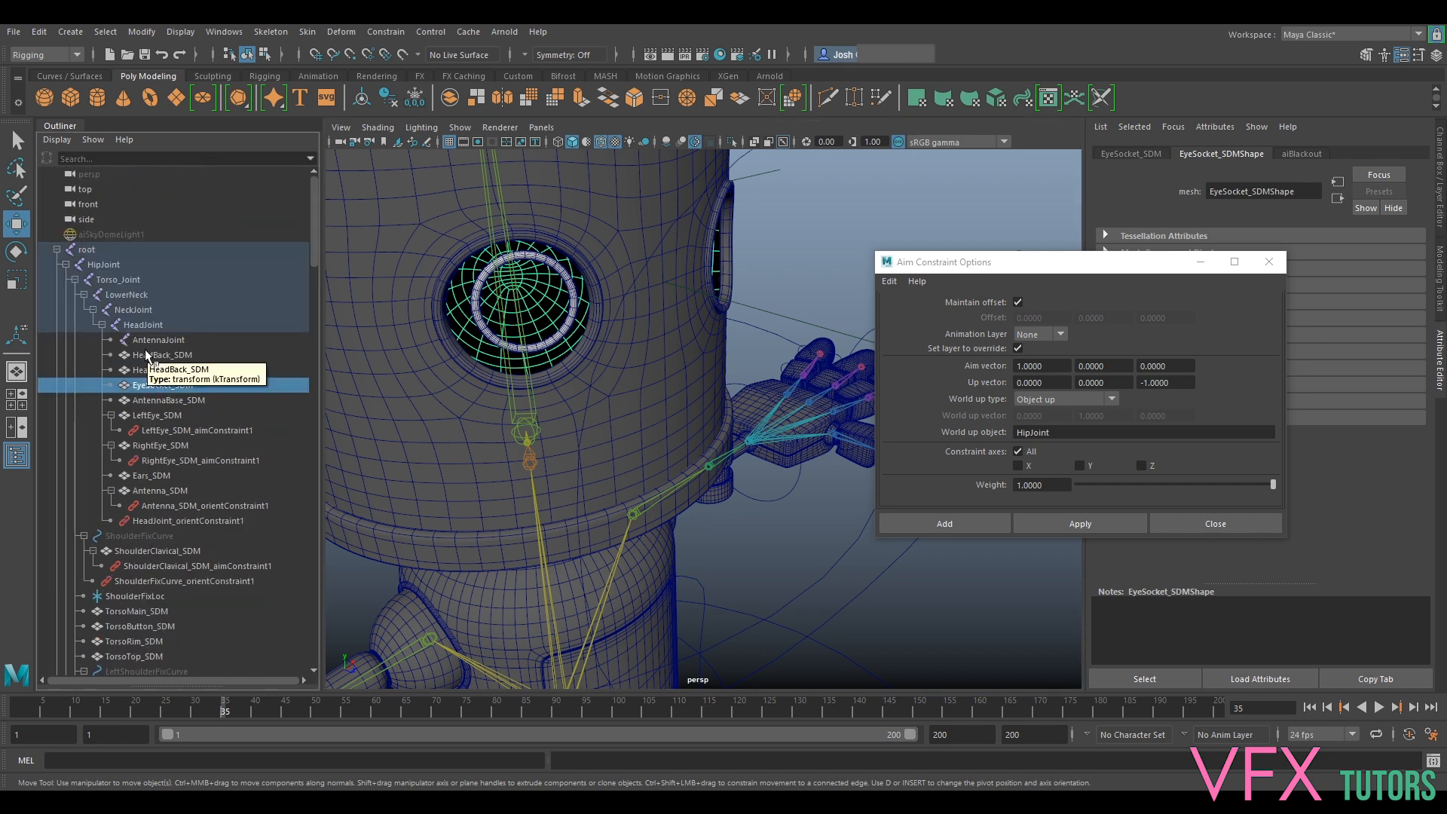
key(shift+p)
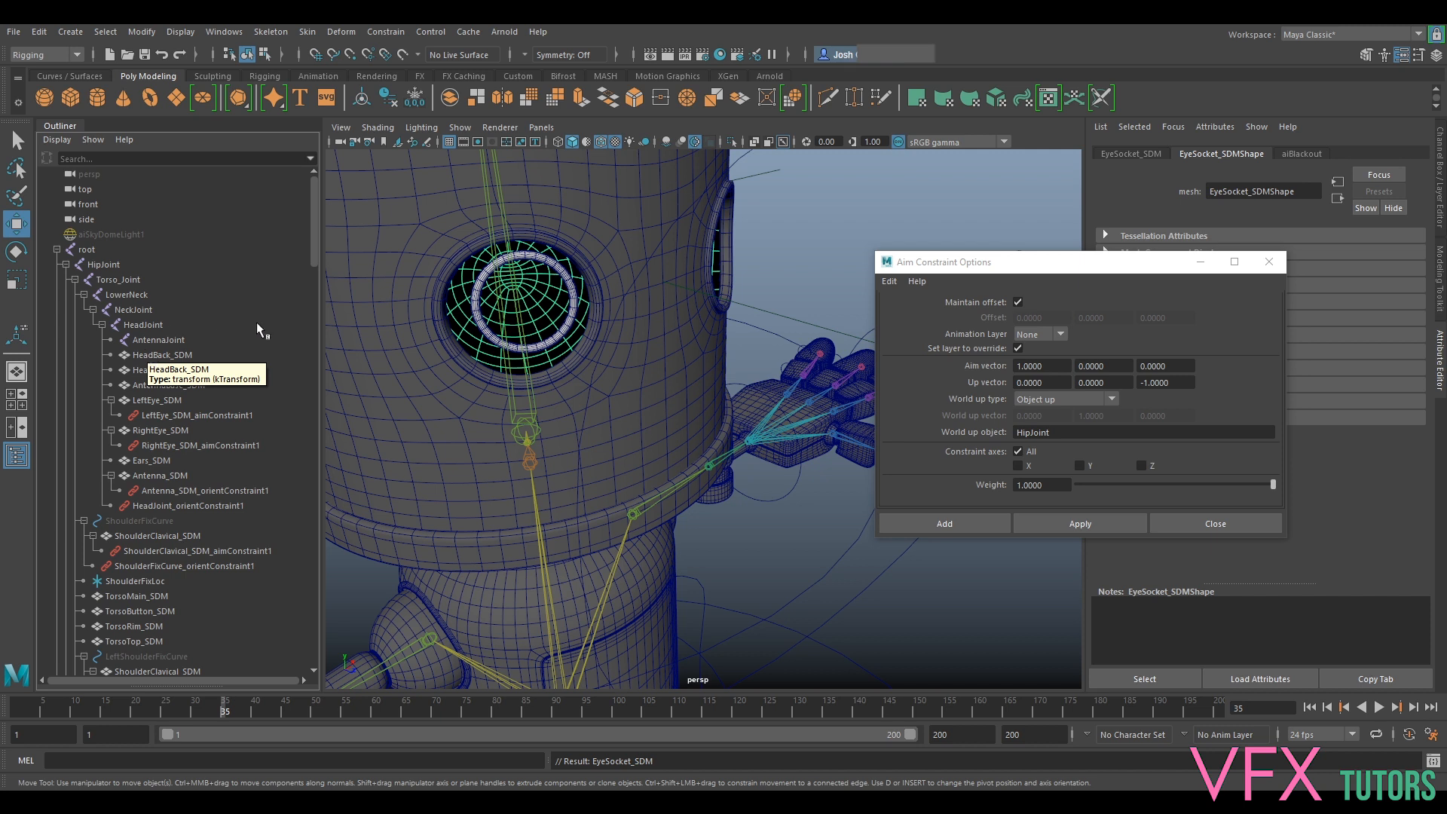
click(56, 249)
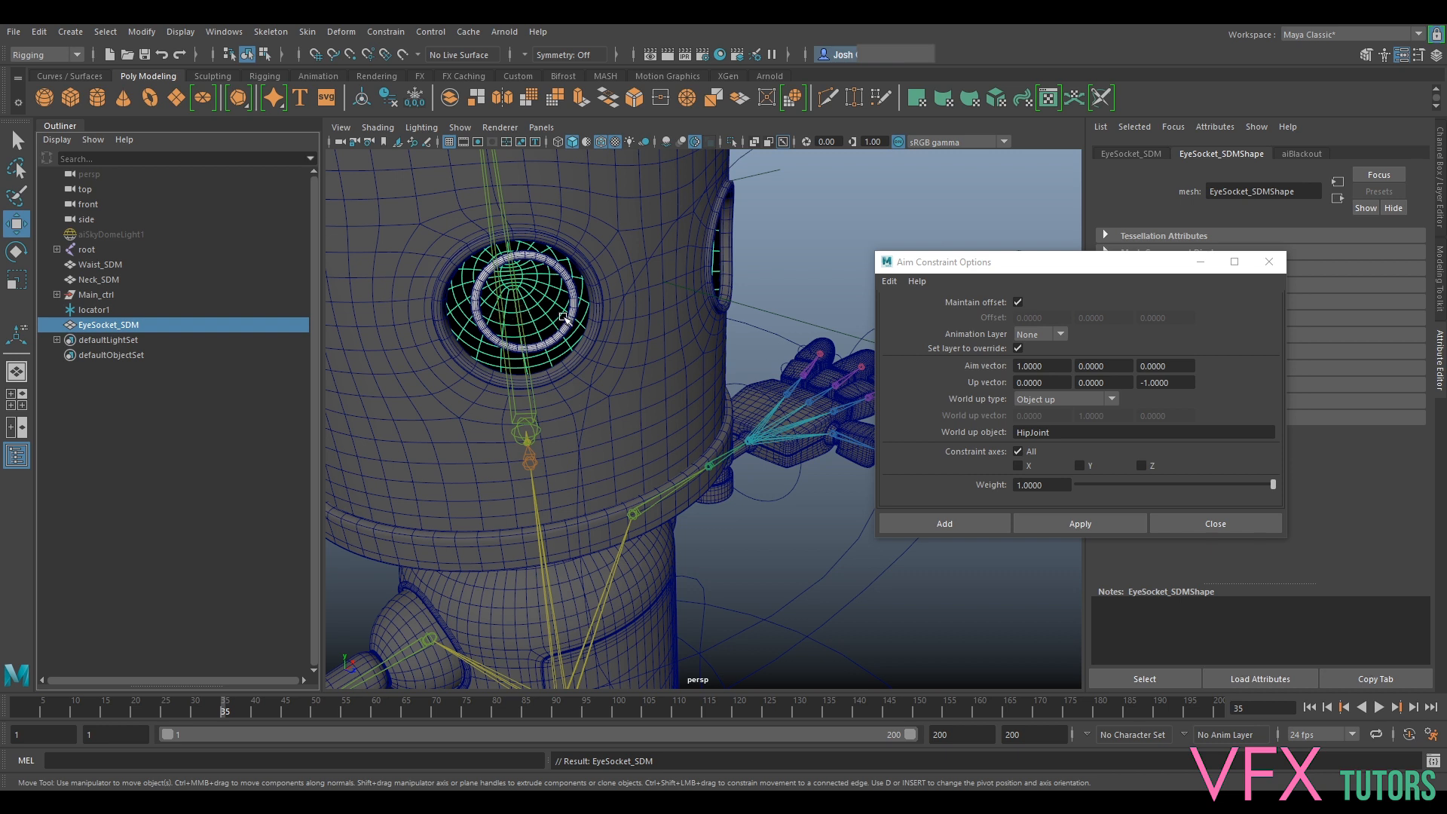
Inspect the eye ring against its socket up close, and isolate EyeSocket_SDM in the perspective view
alt+drag(567, 318, 630, 377)
scroll(642, 326, up, 4)
scroll(631, 377, up, 3)
scroll(629, 369, down, 2)
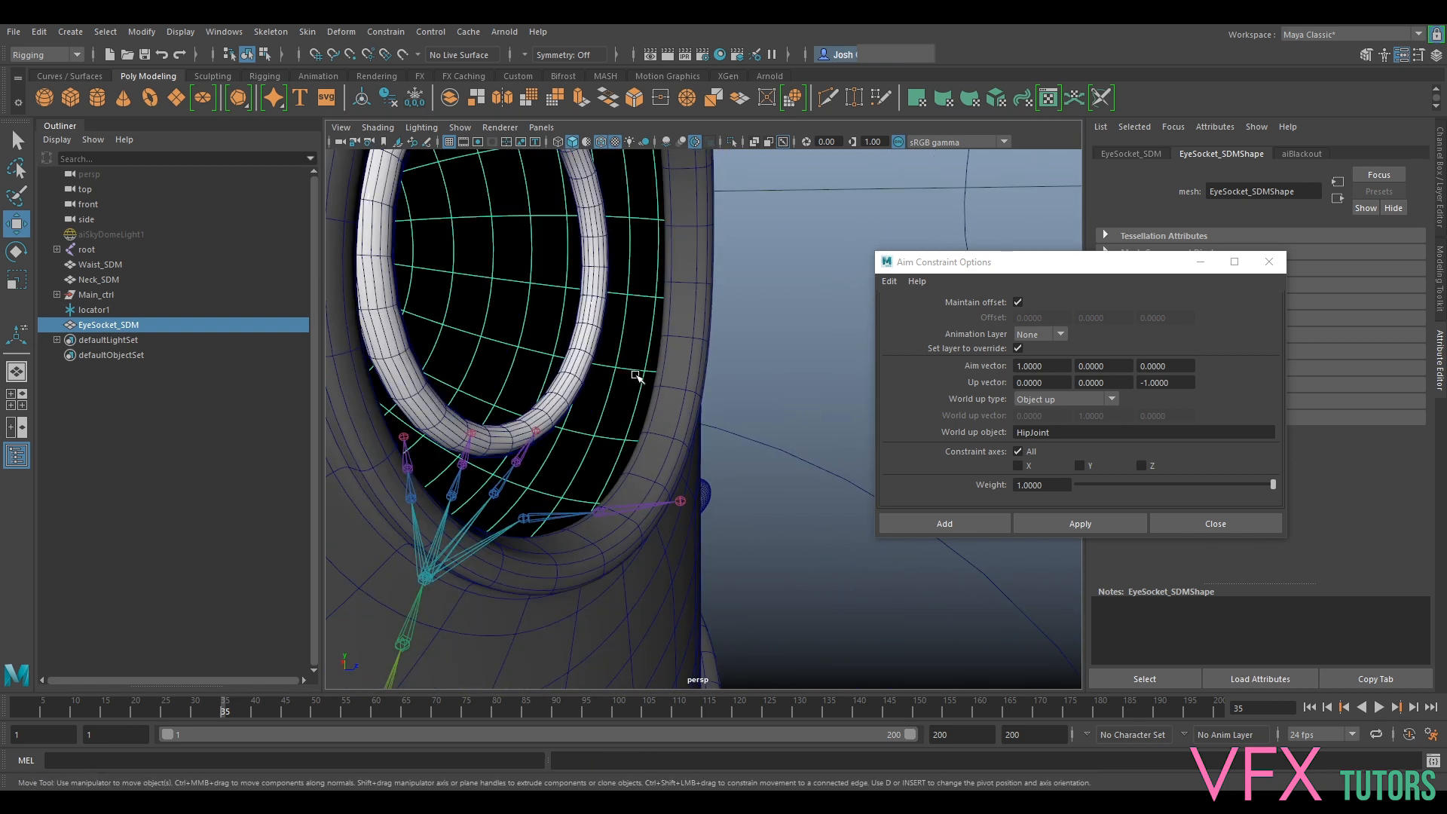
scroll(637, 377, down, 5)
alt+drag(660, 400, 654, 404)
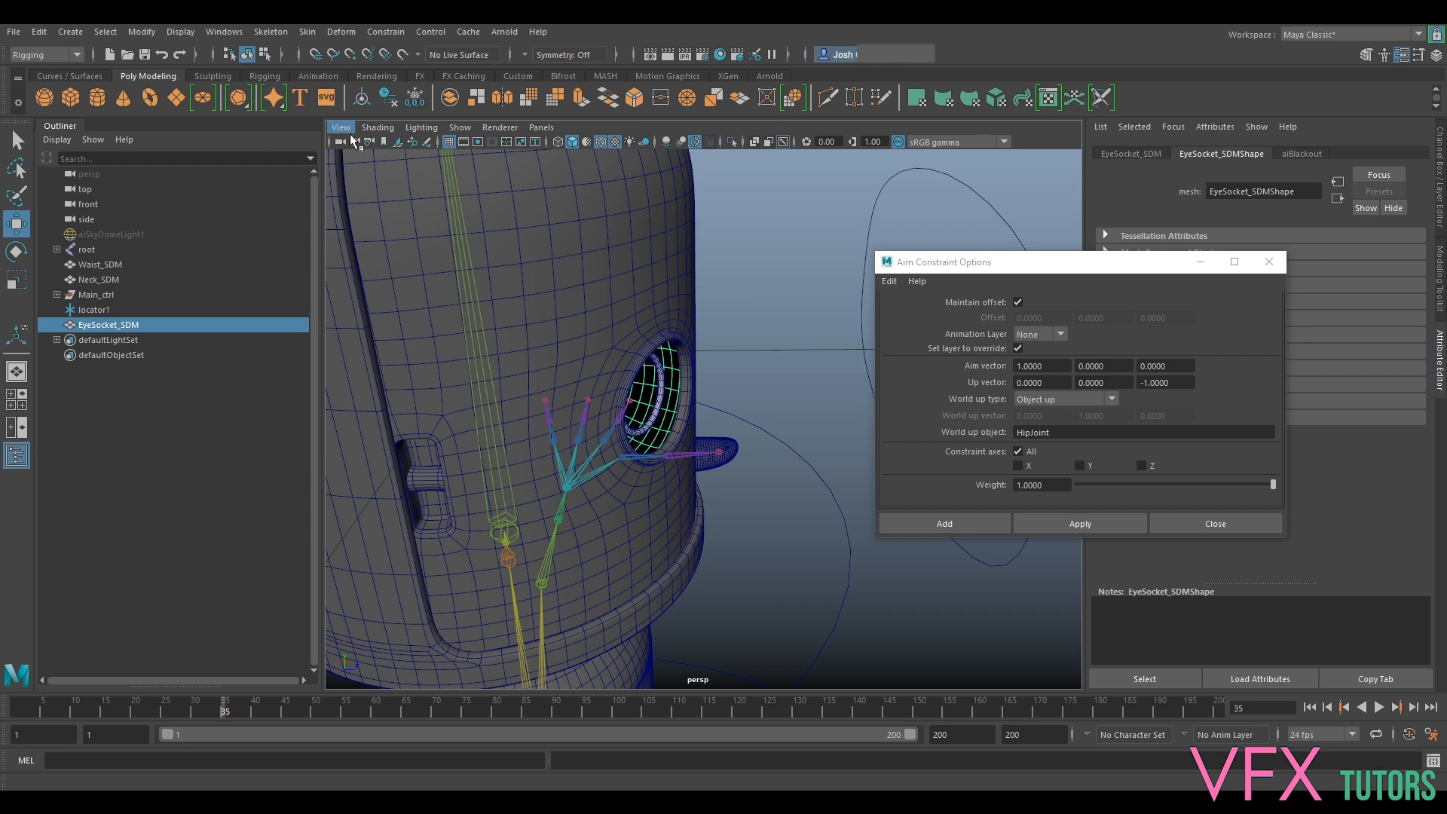
mouse_move(648, 347)
alt+mouse_down()
mouse_move(632, 345)
mouse_move(653, 357)
alt+mouse_up()
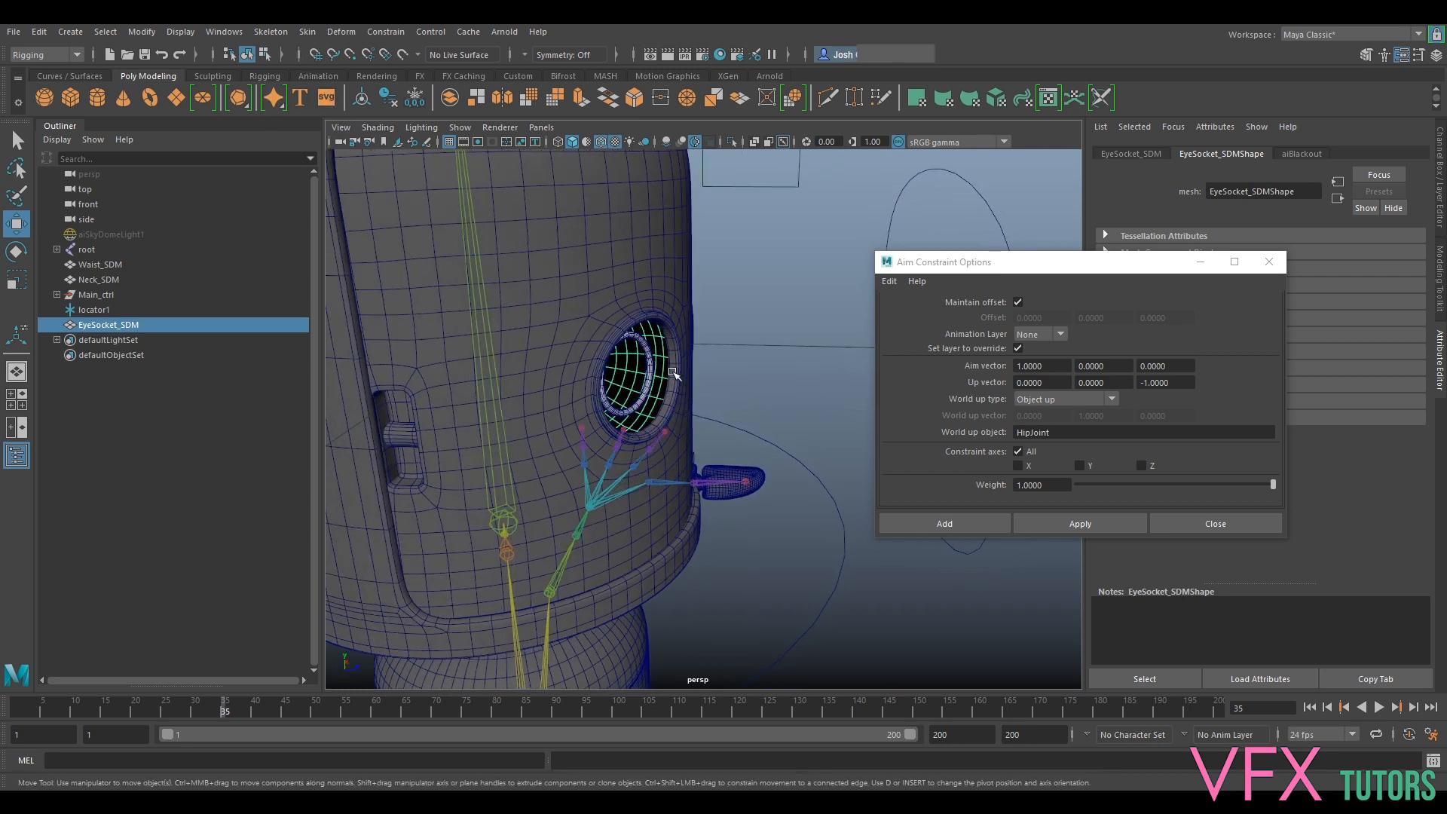
key(ctrl+1)
scroll(661, 391, up, 4)
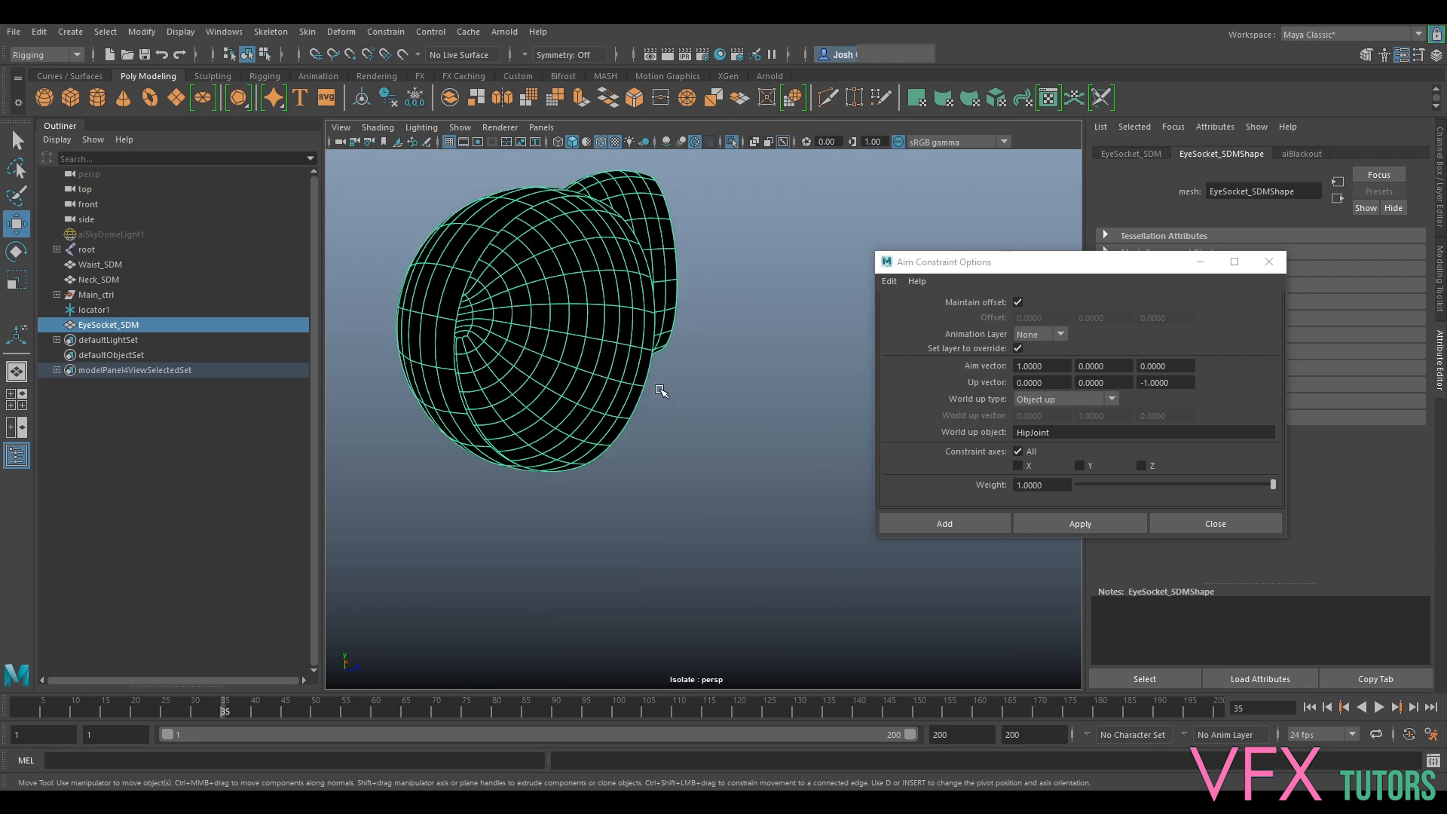
Create a cluster from the border edge loop of the right eye socket
alt+drag(583, 386, 598, 388)
right_drag(618, 373, 618, 329)
click(659, 372)
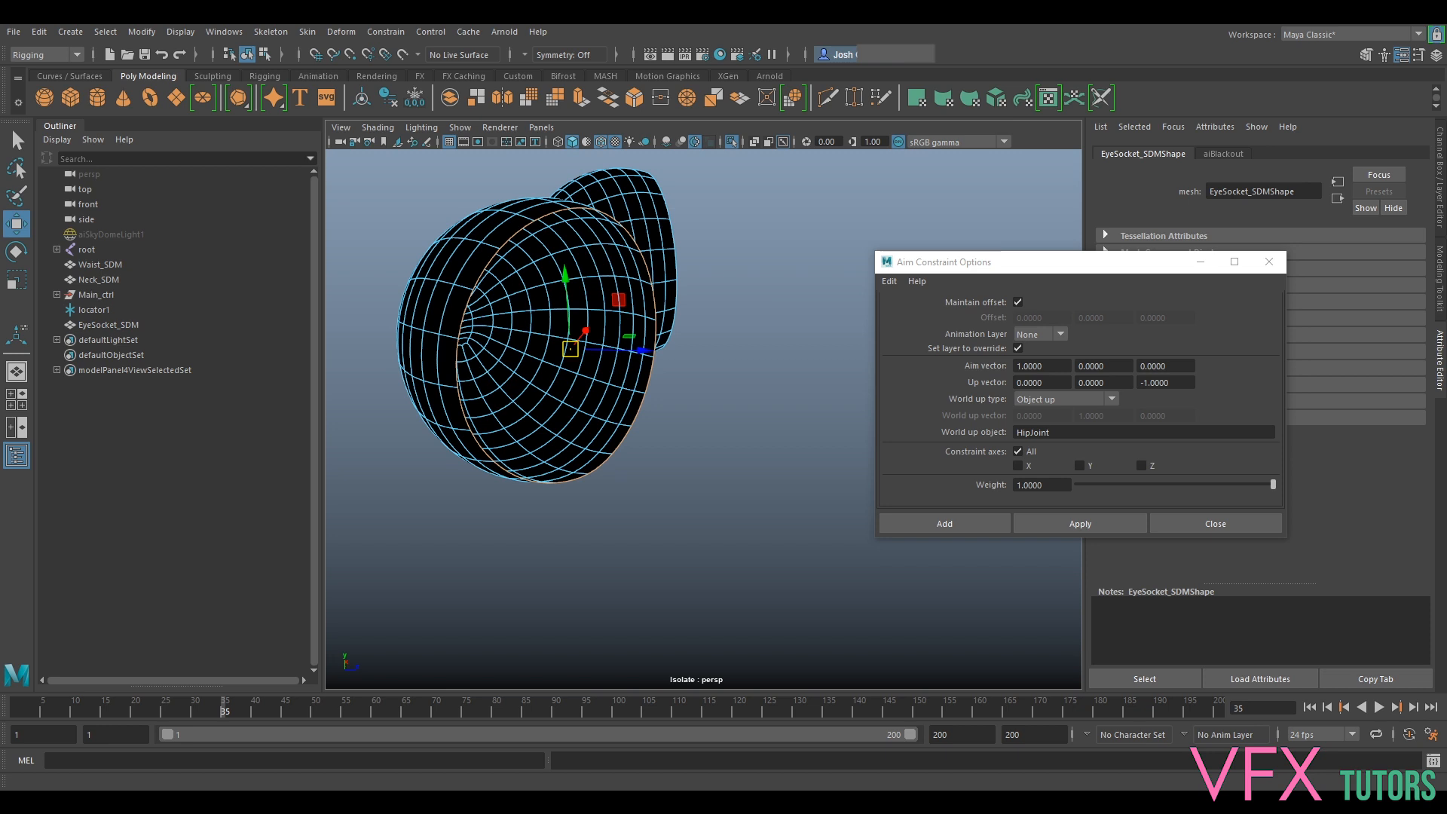
click(342, 31)
click(375, 88)
Separate EyeSocket_SDM into individual left and right socket meshes and select the right one
alt+drag(612, 383, 581, 402)
right_drag(593, 350, 617, 336)
alt+middle_drag(601, 379, 660, 369)
alt+right_drag(659, 369, 685, 349)
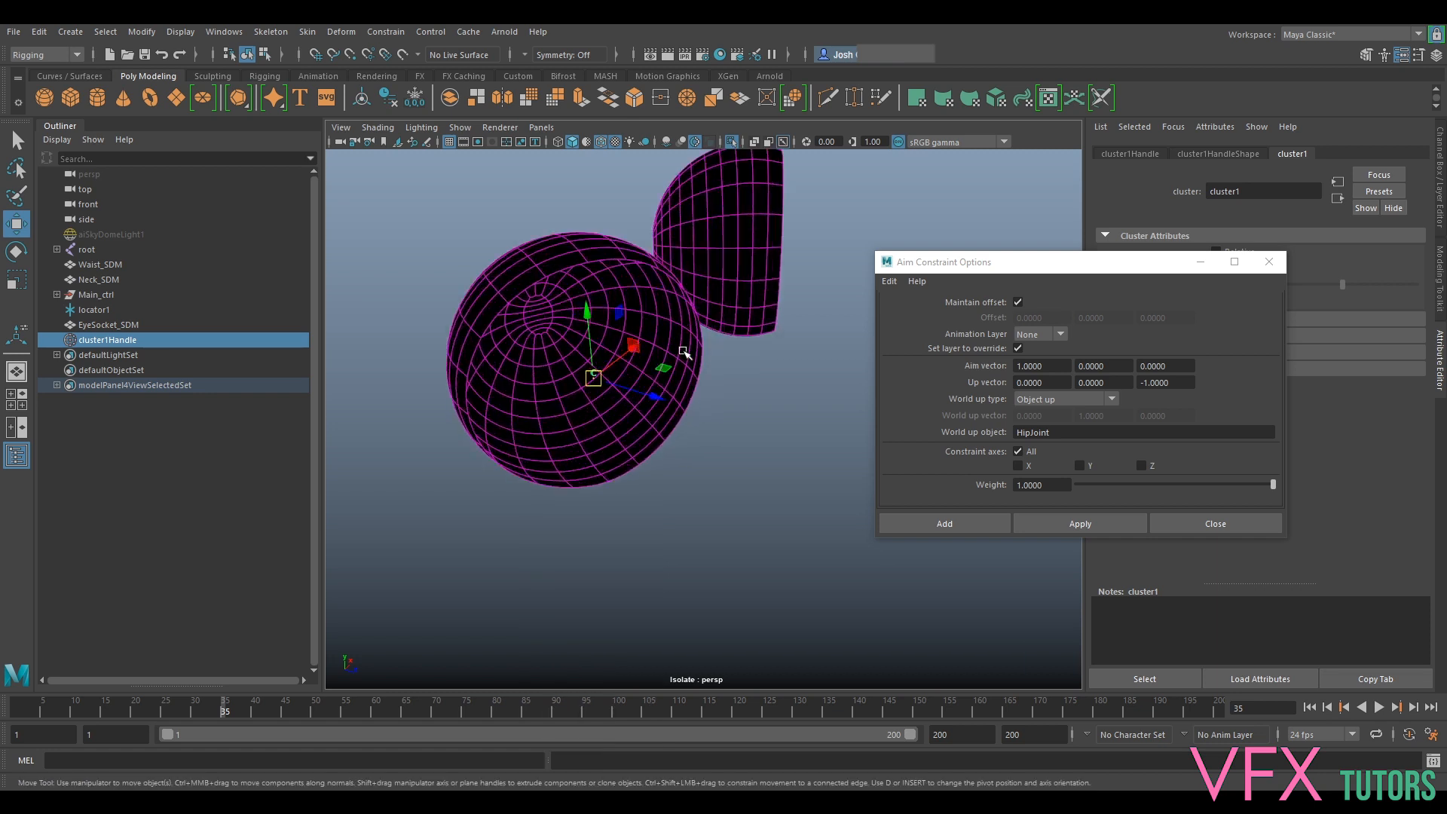
alt+drag(684, 349, 673, 338)
click(668, 327)
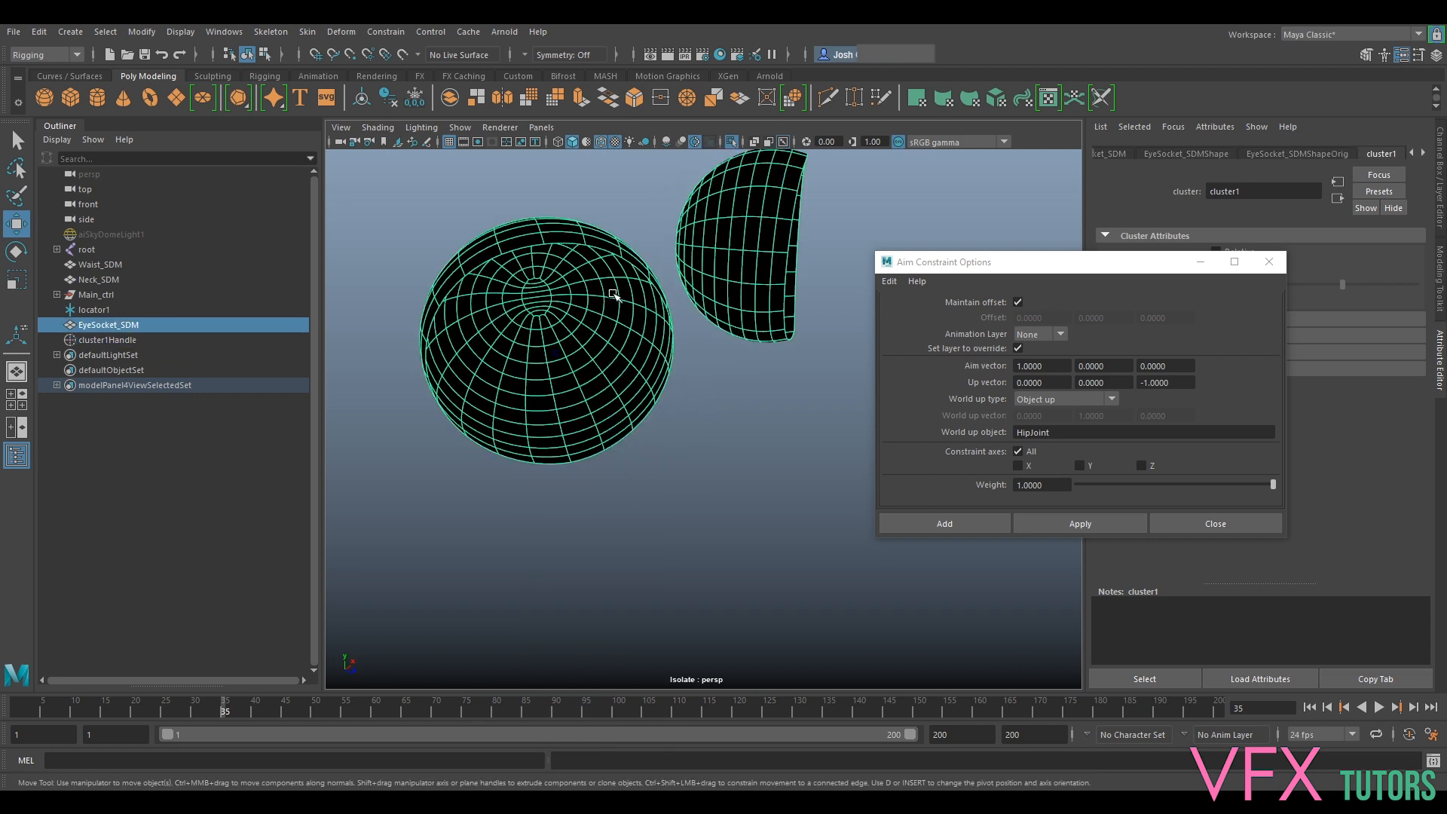
scroll(623, 284, down, 3)
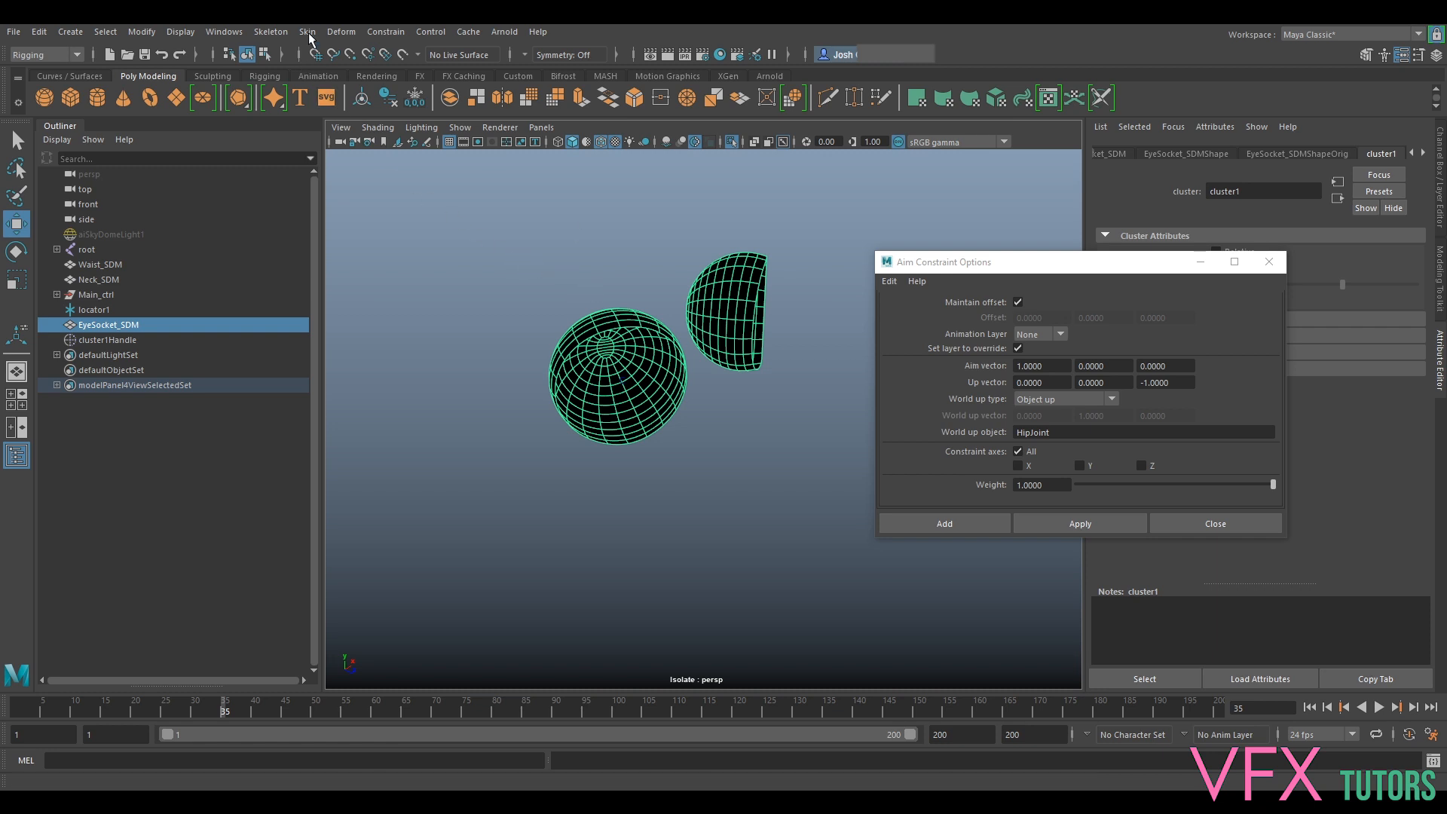
click(47, 54)
click(48, 74)
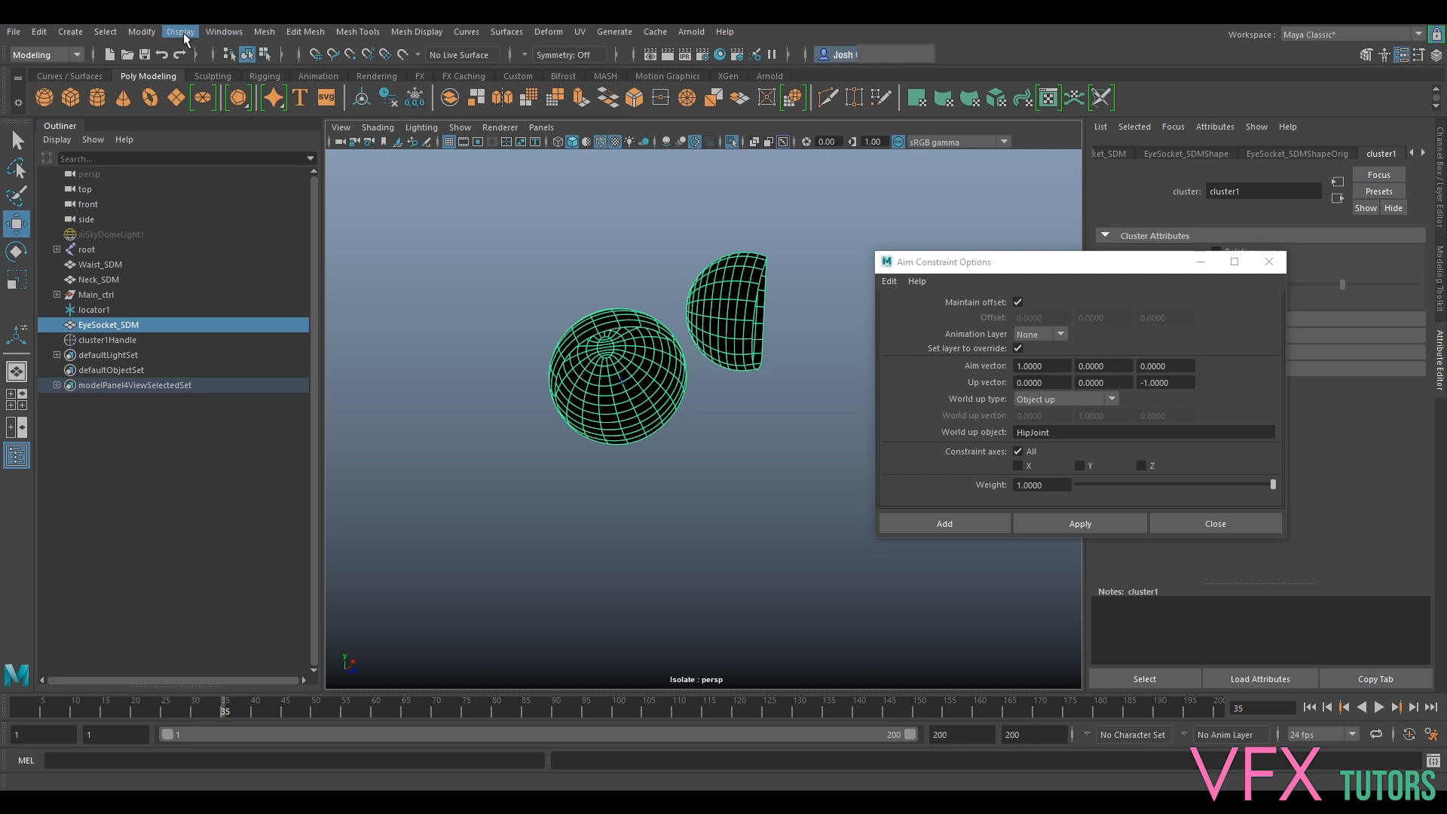
click(262, 31)
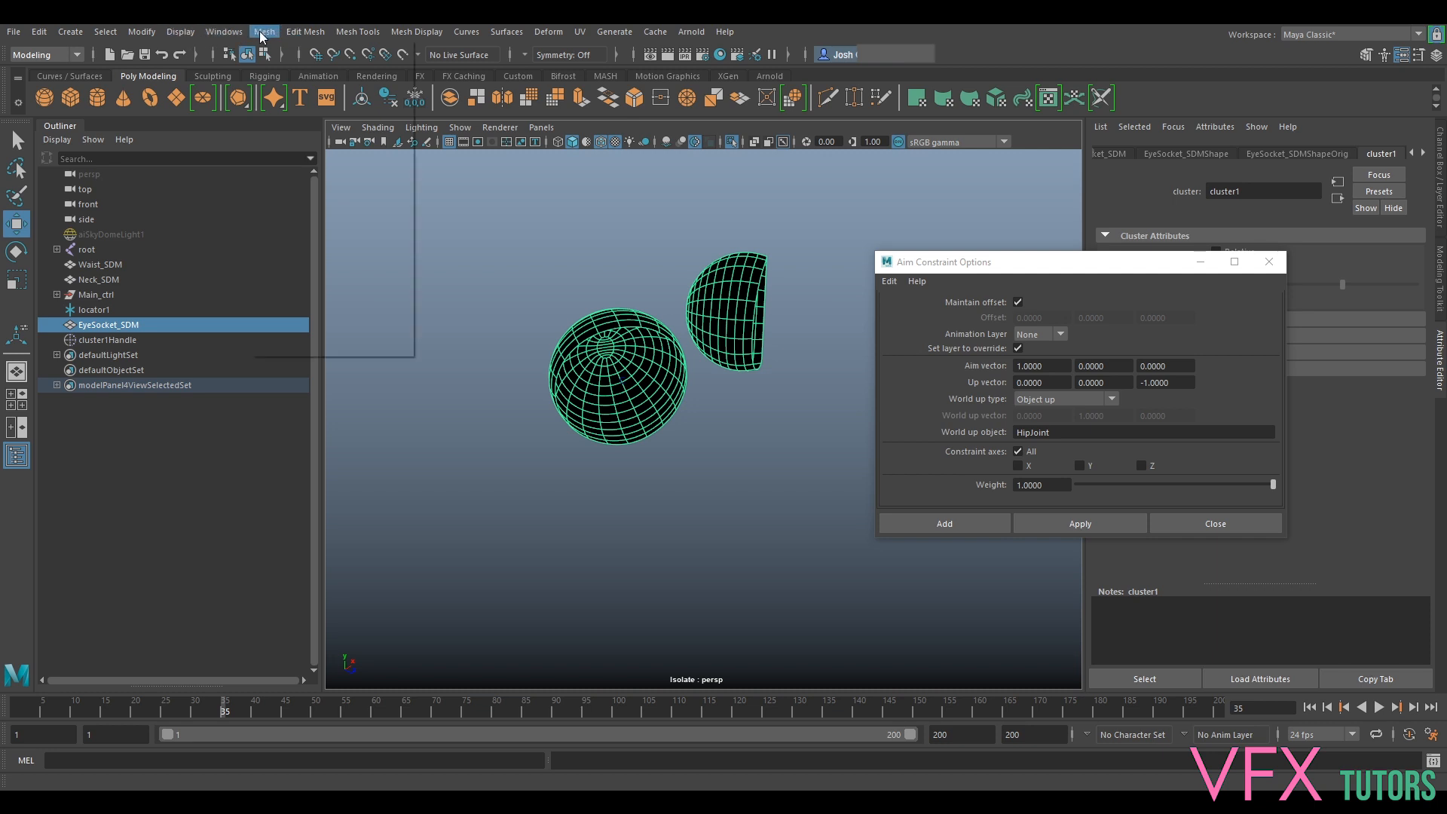
click(354, 99)
click(612, 330)
scroll(620, 339, down, 4)
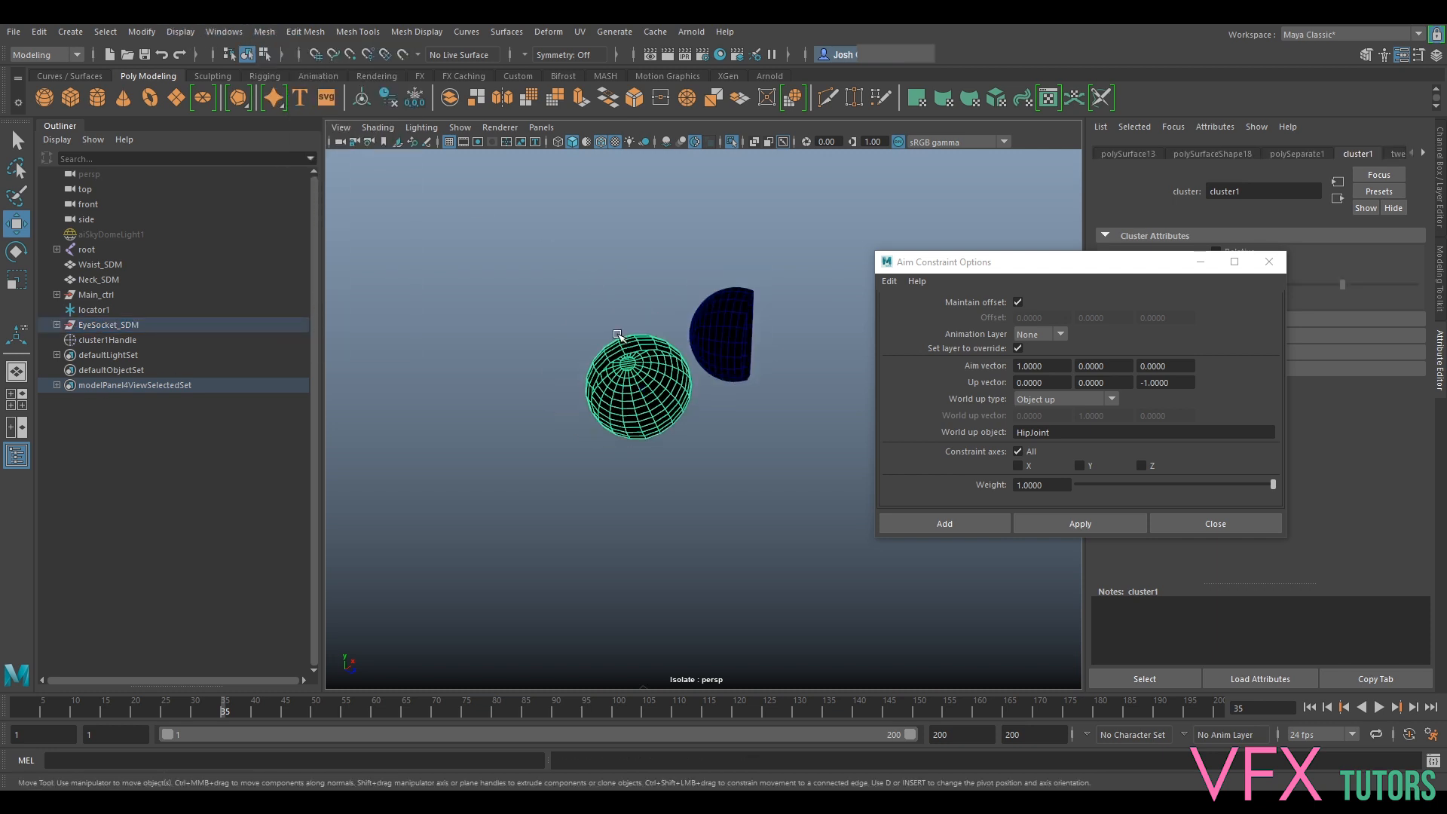
Snap the right eye socket's pivot to the cluster at the centre of its opening
scroll(681, 428, up, 3)
key(d)
scroll(686, 428, down, 4)
drag(673, 603, 697, 432)
scroll(677, 423, up, 4)
scroll(677, 424, up, 5)
key(v)
drag(507, 356, 689, 433)
key(d)
scroll(693, 421, down, 5)
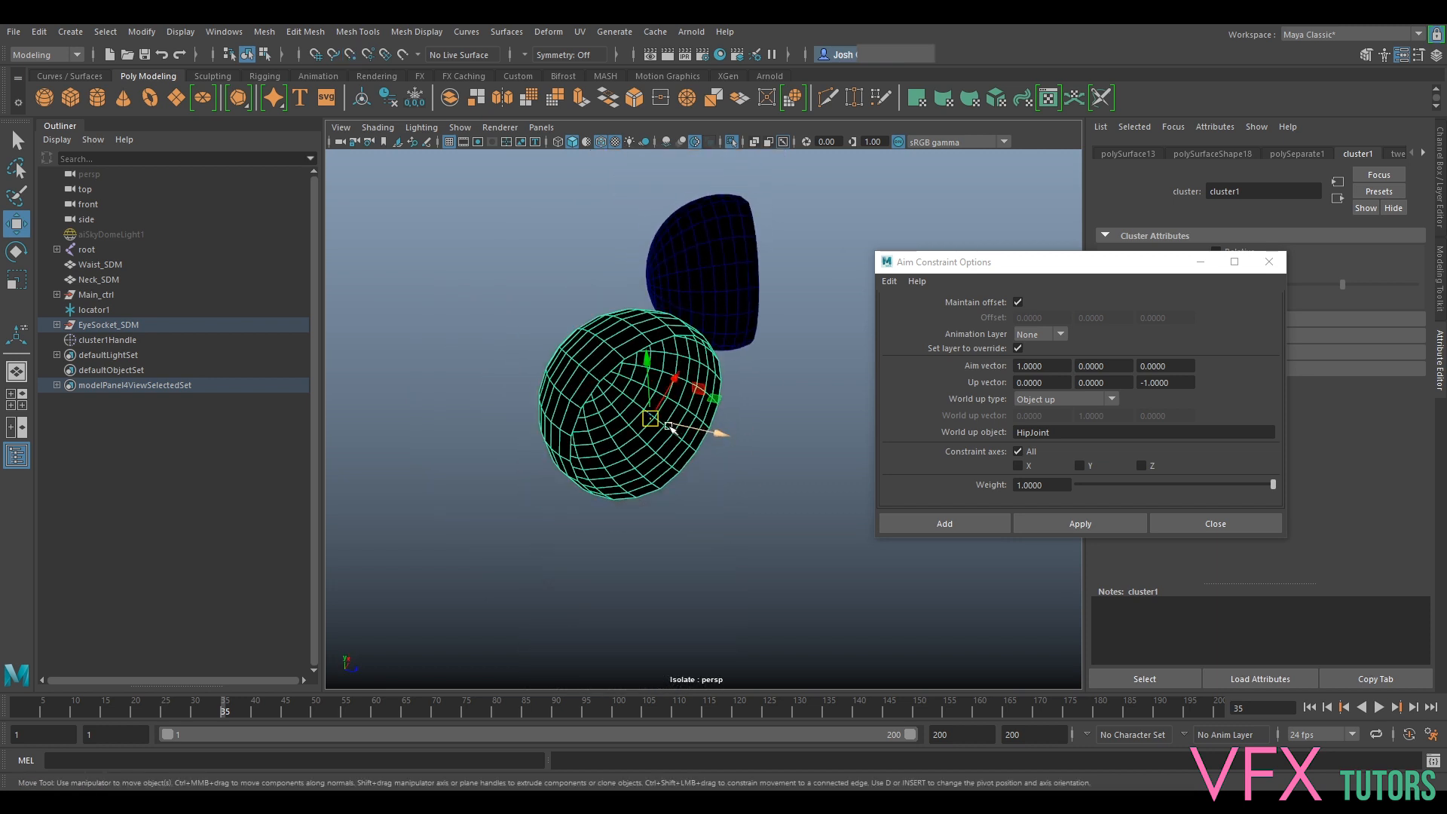
Show the full robot again and scale the right eye socket uniformly to 1.5
key(ctrl+1)
key(r)
drag(652, 414, 621, 420)
click(1440, 197)
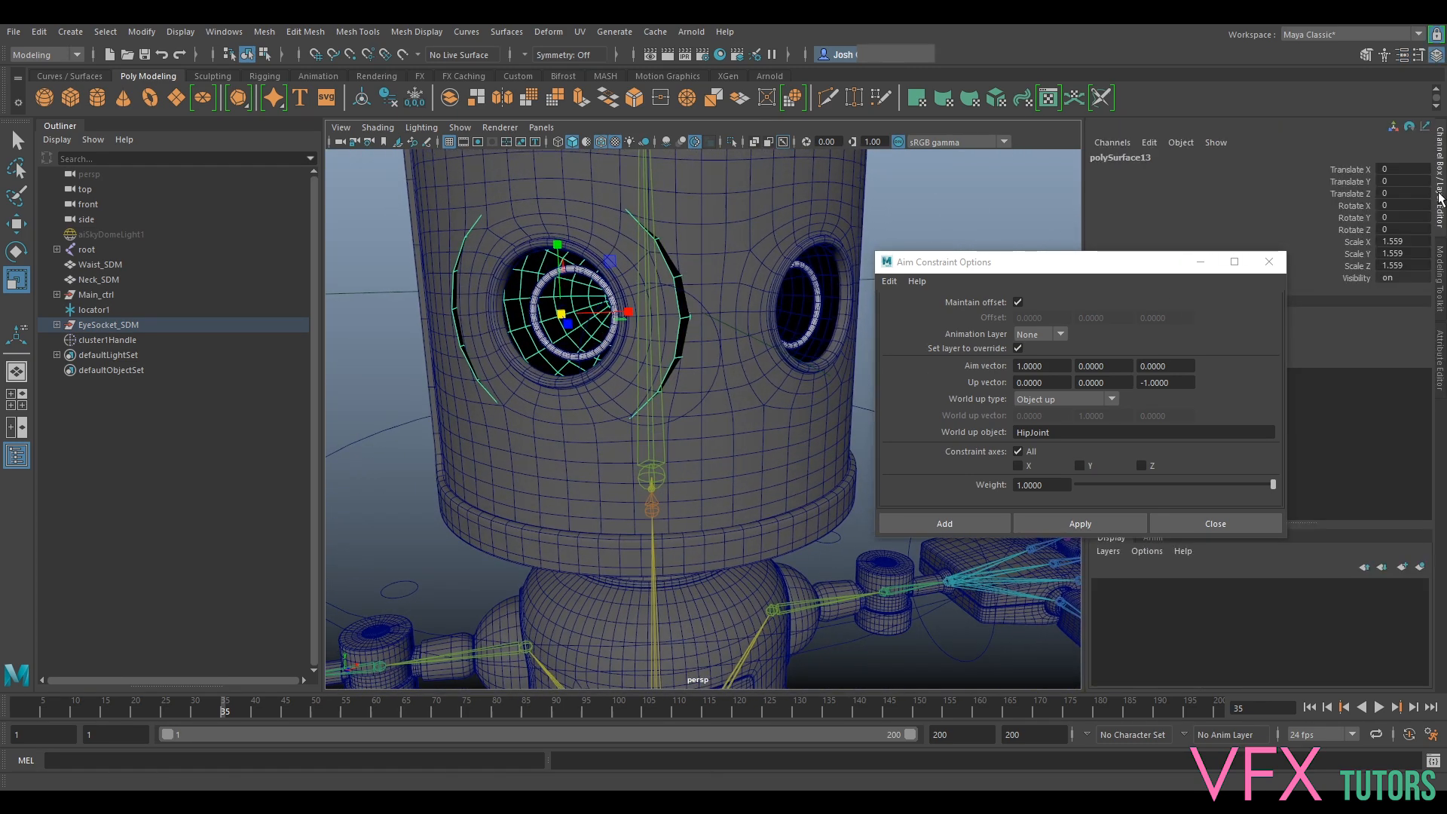
drag(1400, 241, 1398, 271)
text(1.5)
key(Return)
Create a lattice deformer around the enlarged right eye socket
alt+drag(556, 334, 624, 332)
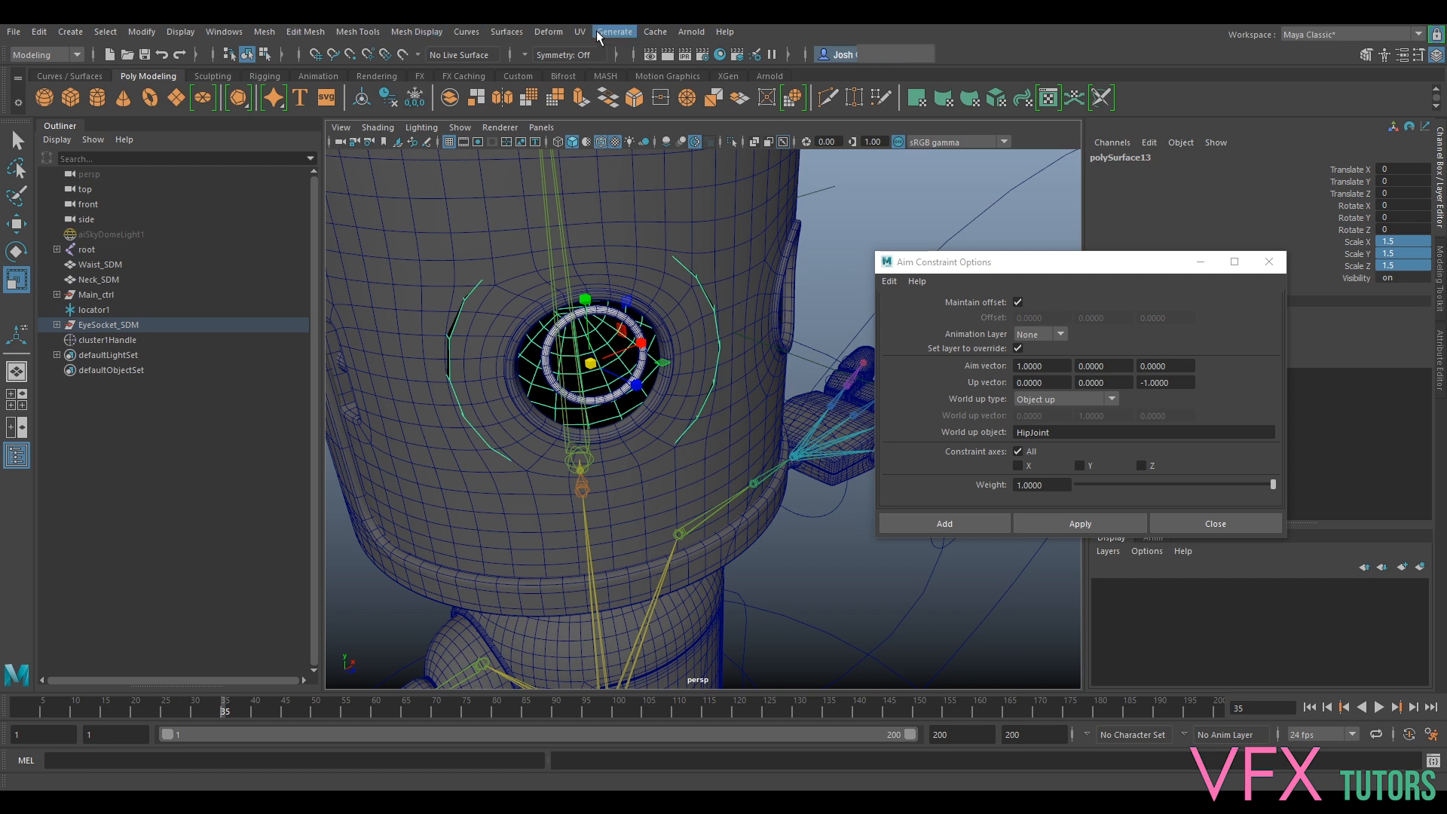
click(540, 36)
click(594, 151)
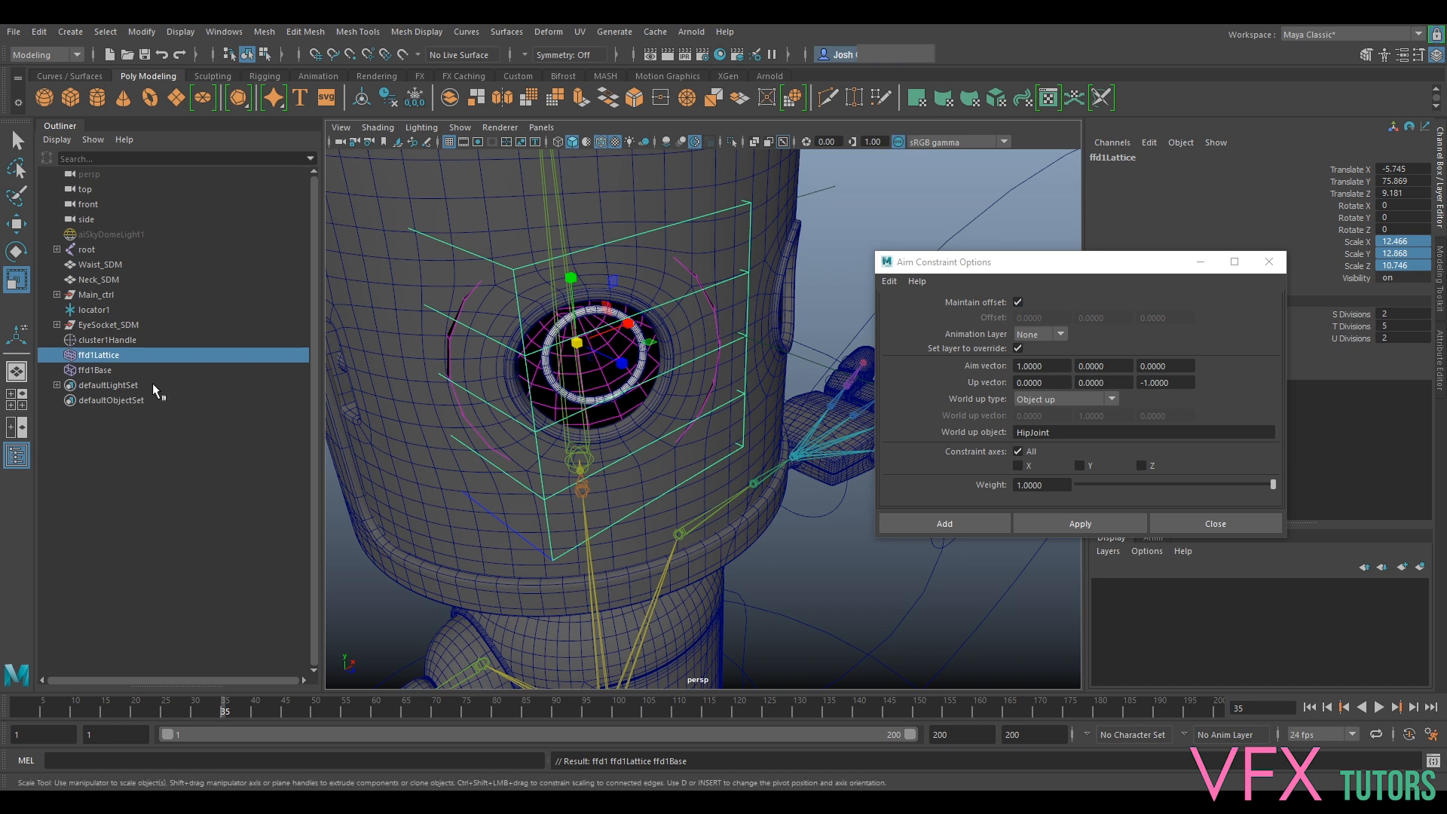
Try rotating ffd1Base and ffd1Lattice around the right eye socket, undoing each rotation
click(114, 368)
key(e)
drag(562, 364, 571, 375)
key(ctrl+z)
click(157, 354)
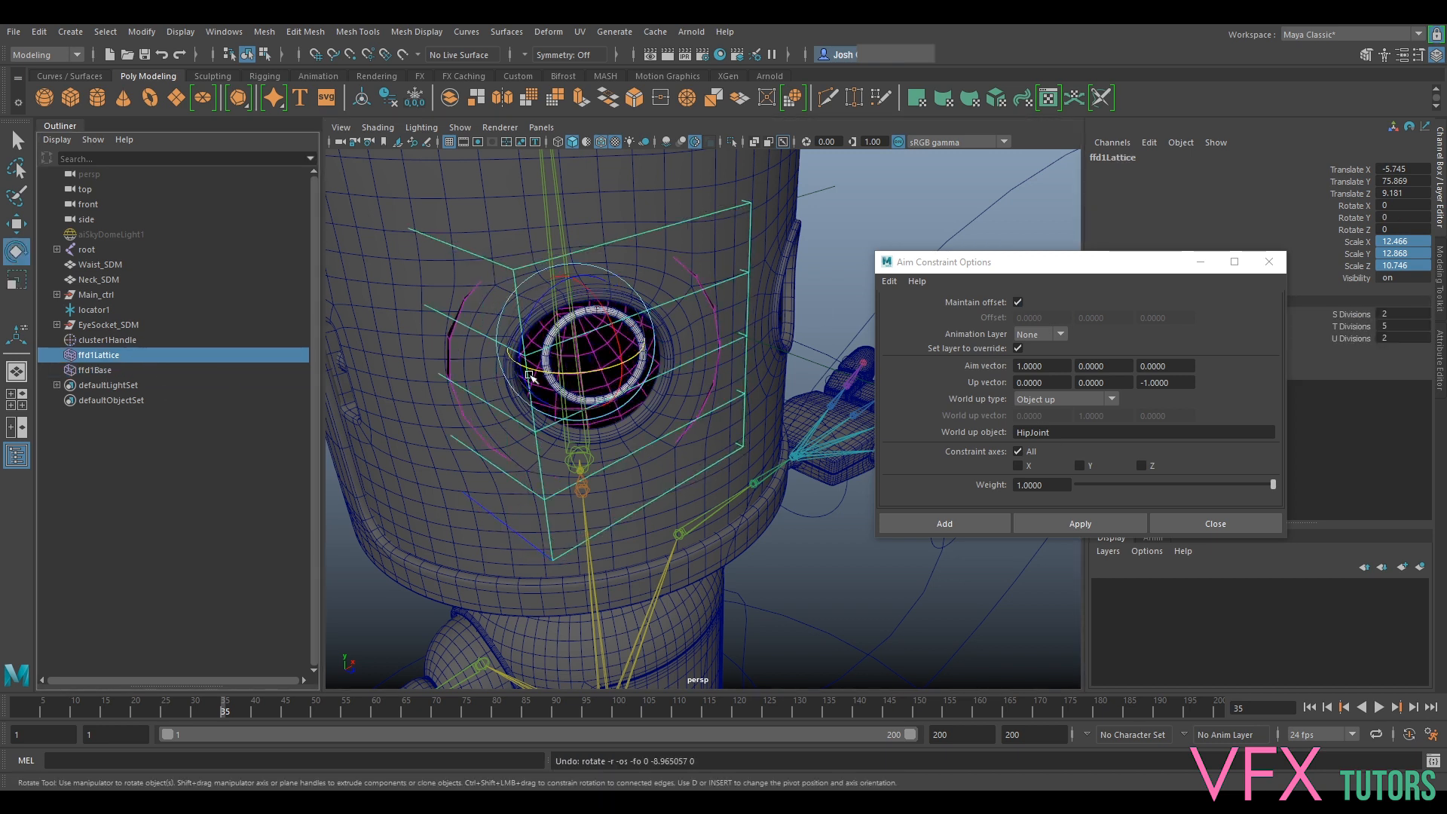
drag(584, 376, 579, 381)
key(ctrl+z)
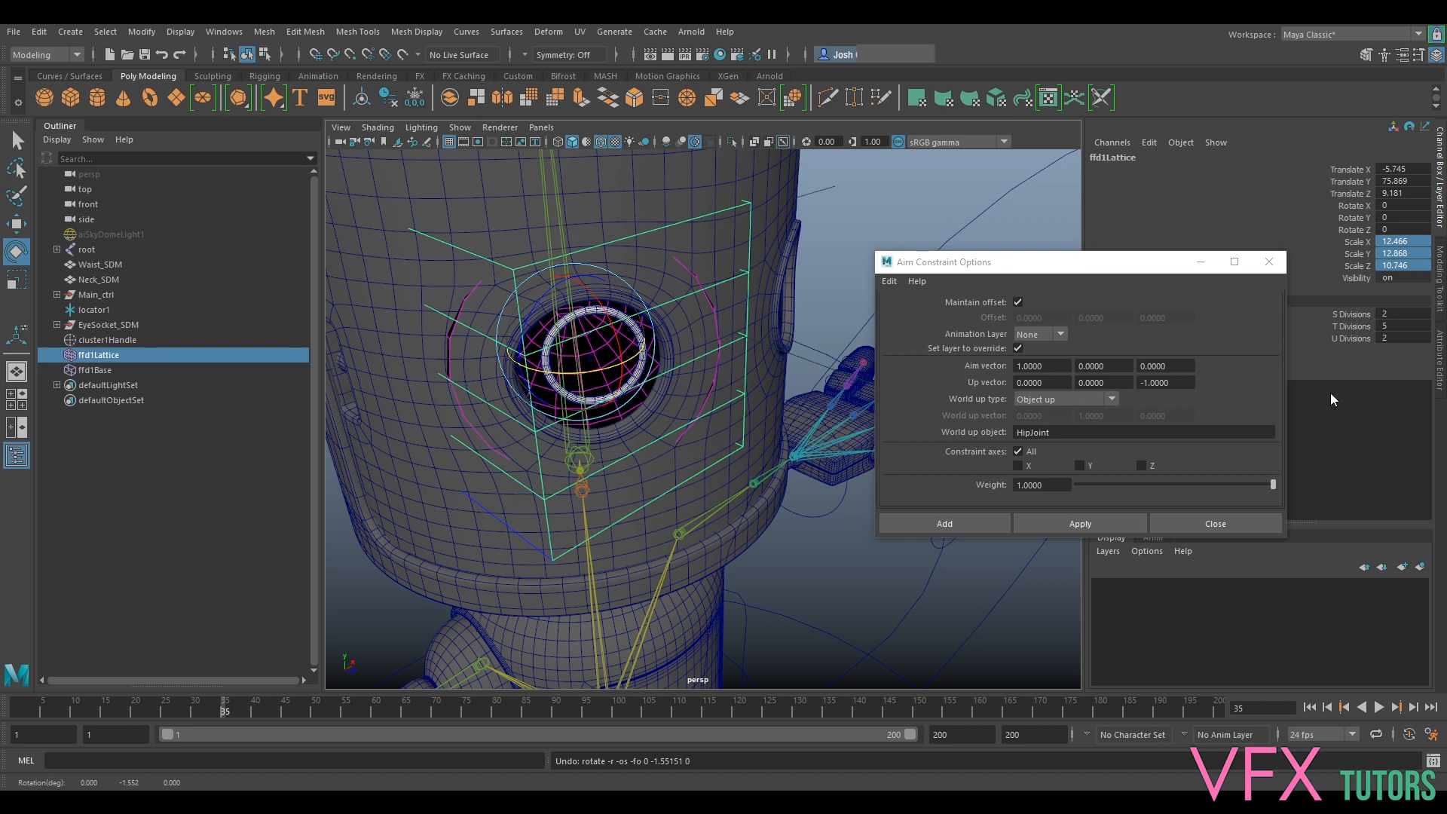
Close the Aim Constraint options and set the lattice divisions to S 4, T 2 and U 4
click(1270, 262)
click(1440, 351)
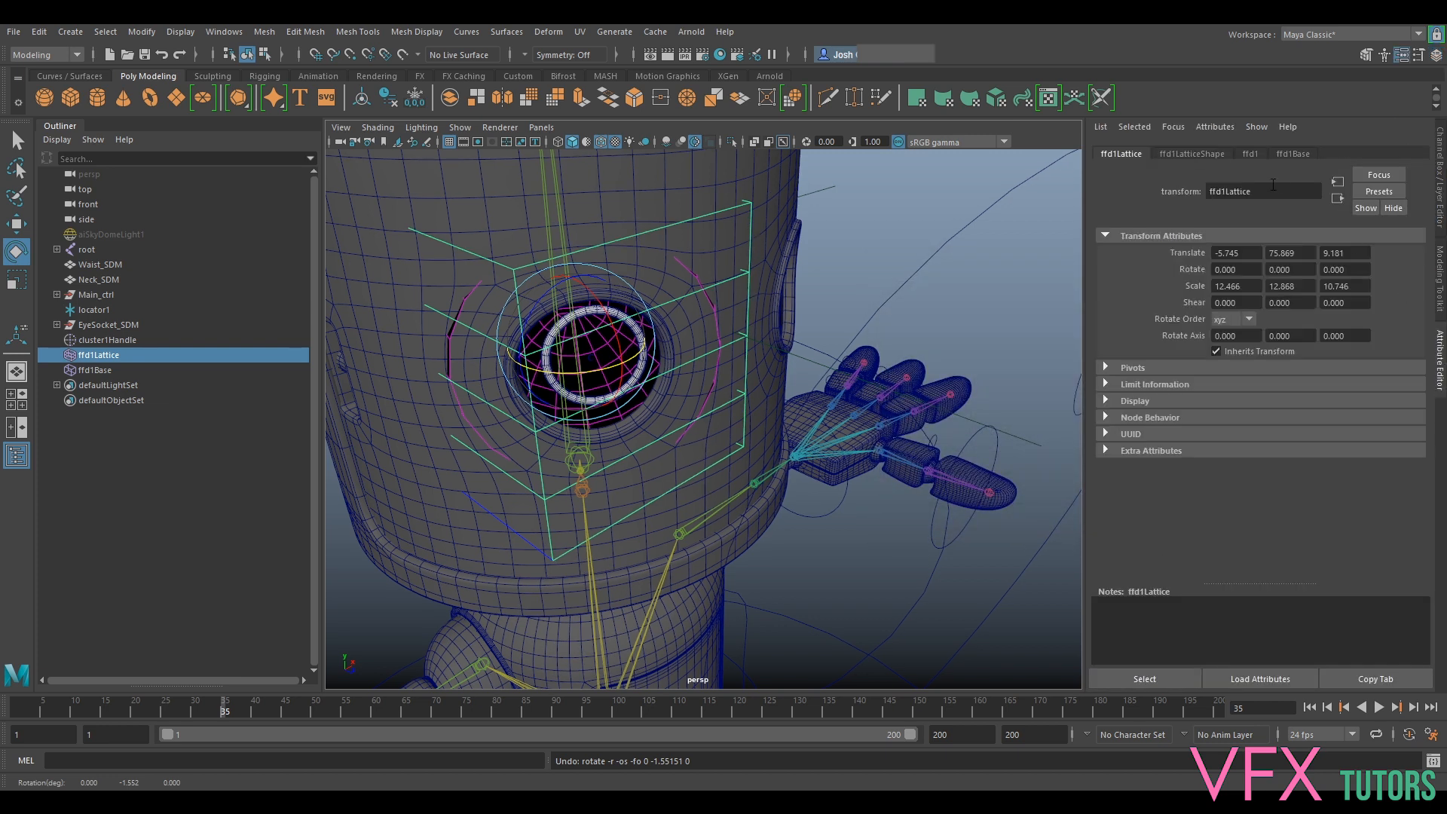
click(1248, 153)
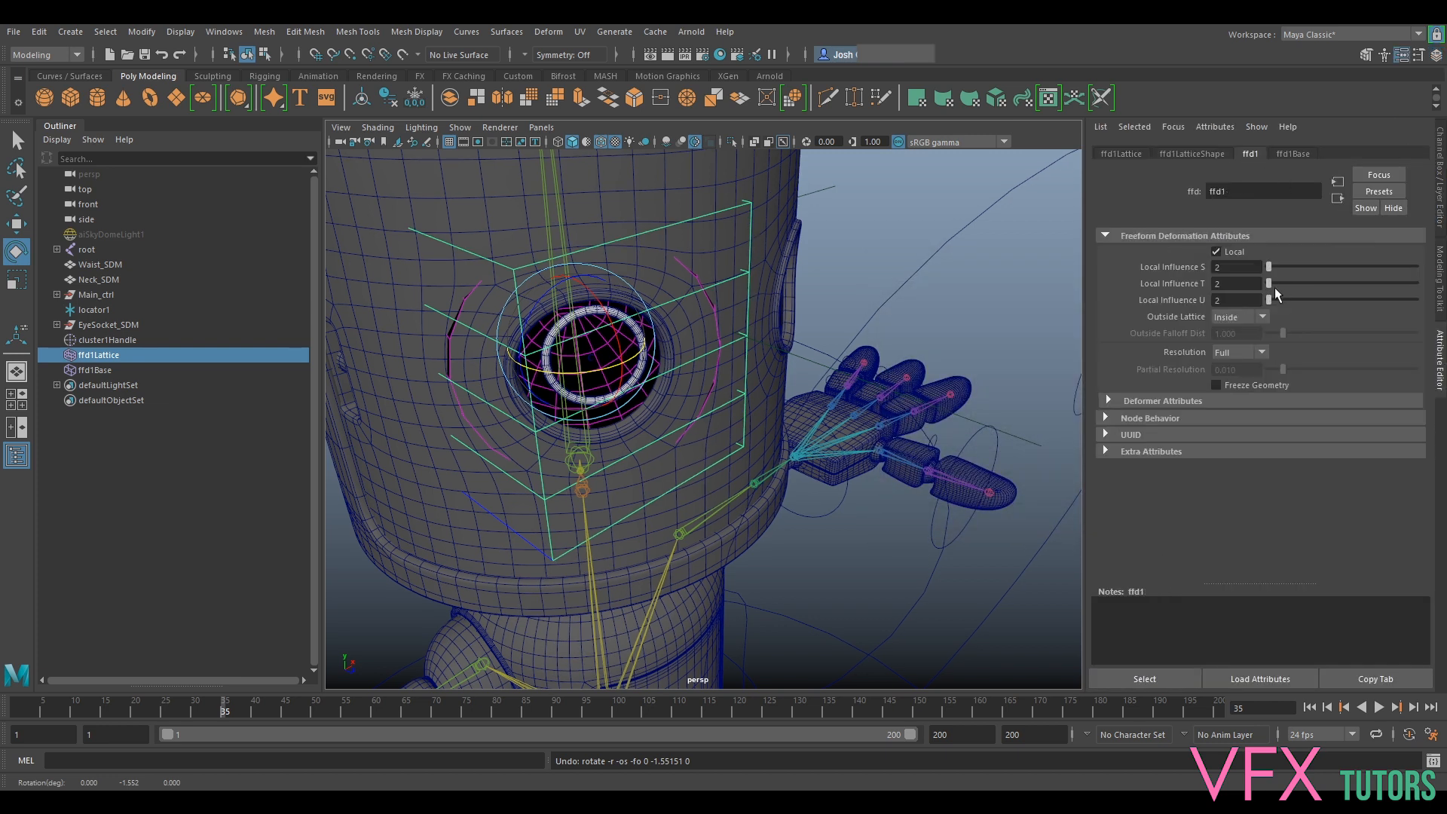
click(1192, 153)
drag(1273, 268, 1269, 289)
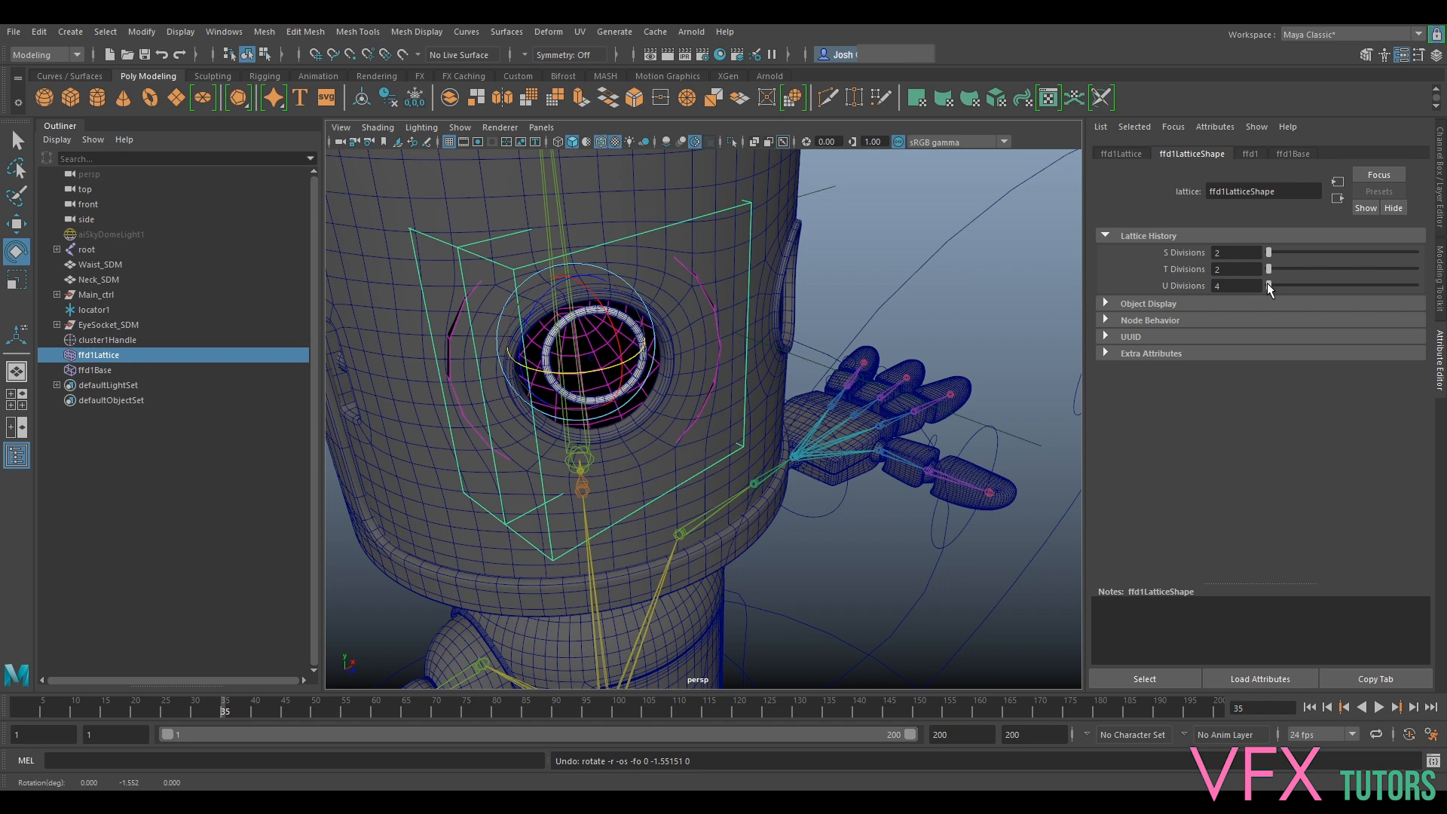
alt+drag(762, 382, 702, 392)
drag(1269, 285, 1269, 287)
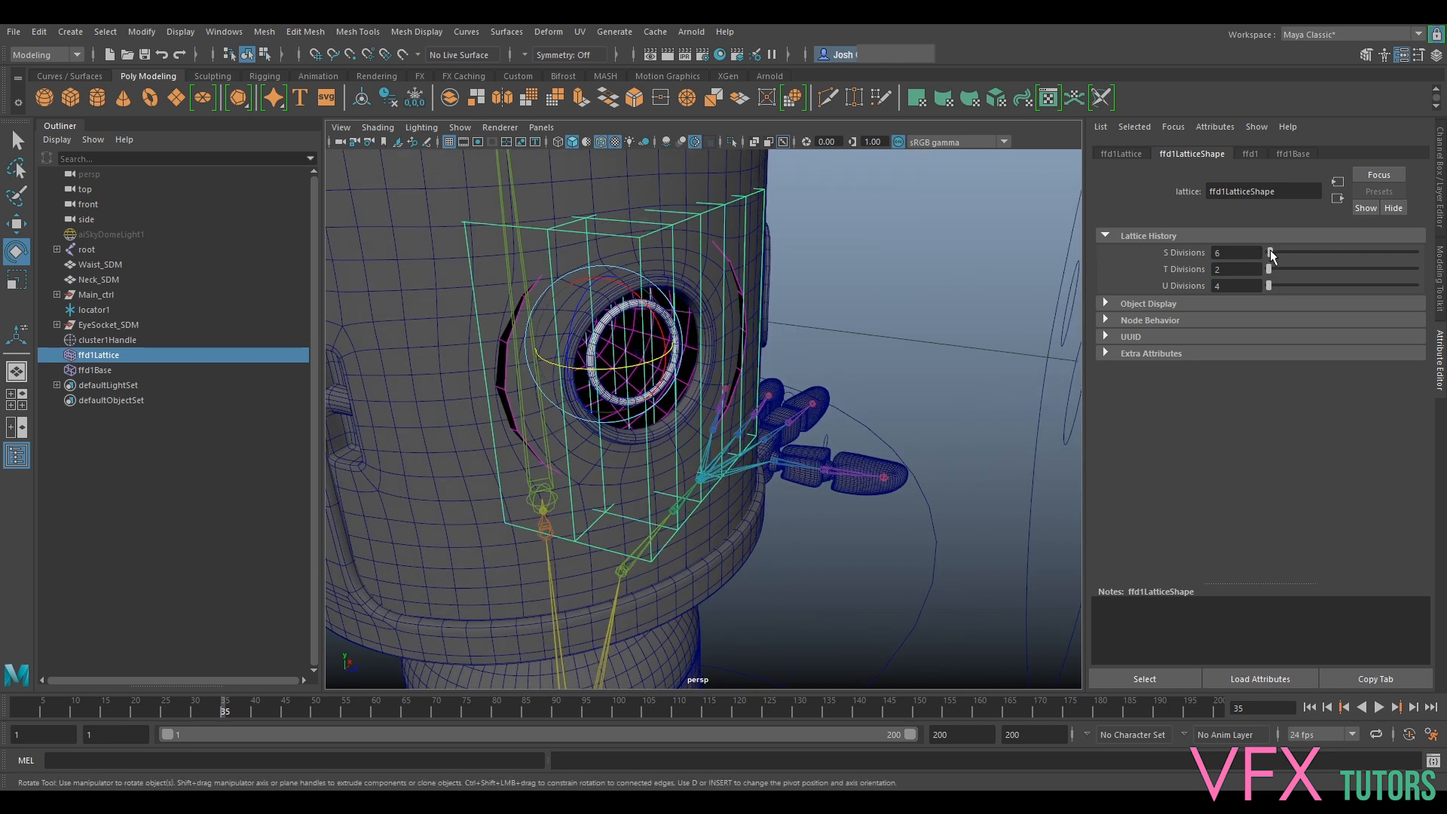
drag(1269, 252, 1271, 252)
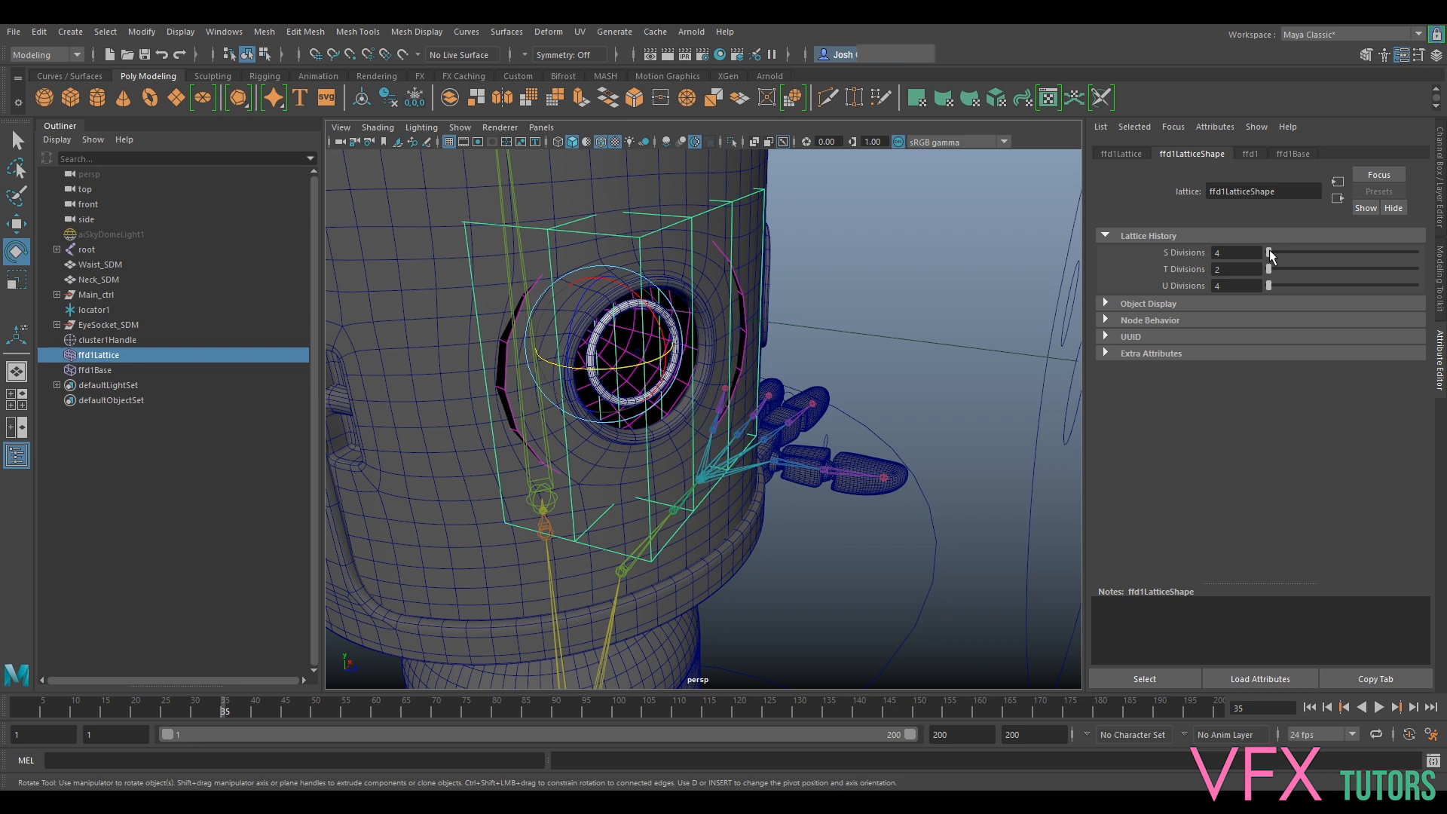
Move the outer-side lattice points of the right eye socket to follow the curve of the head
alt+drag(659, 348, 686, 445)
alt+middle_drag(686, 445, 720, 343)
alt+drag(720, 342, 733, 421)
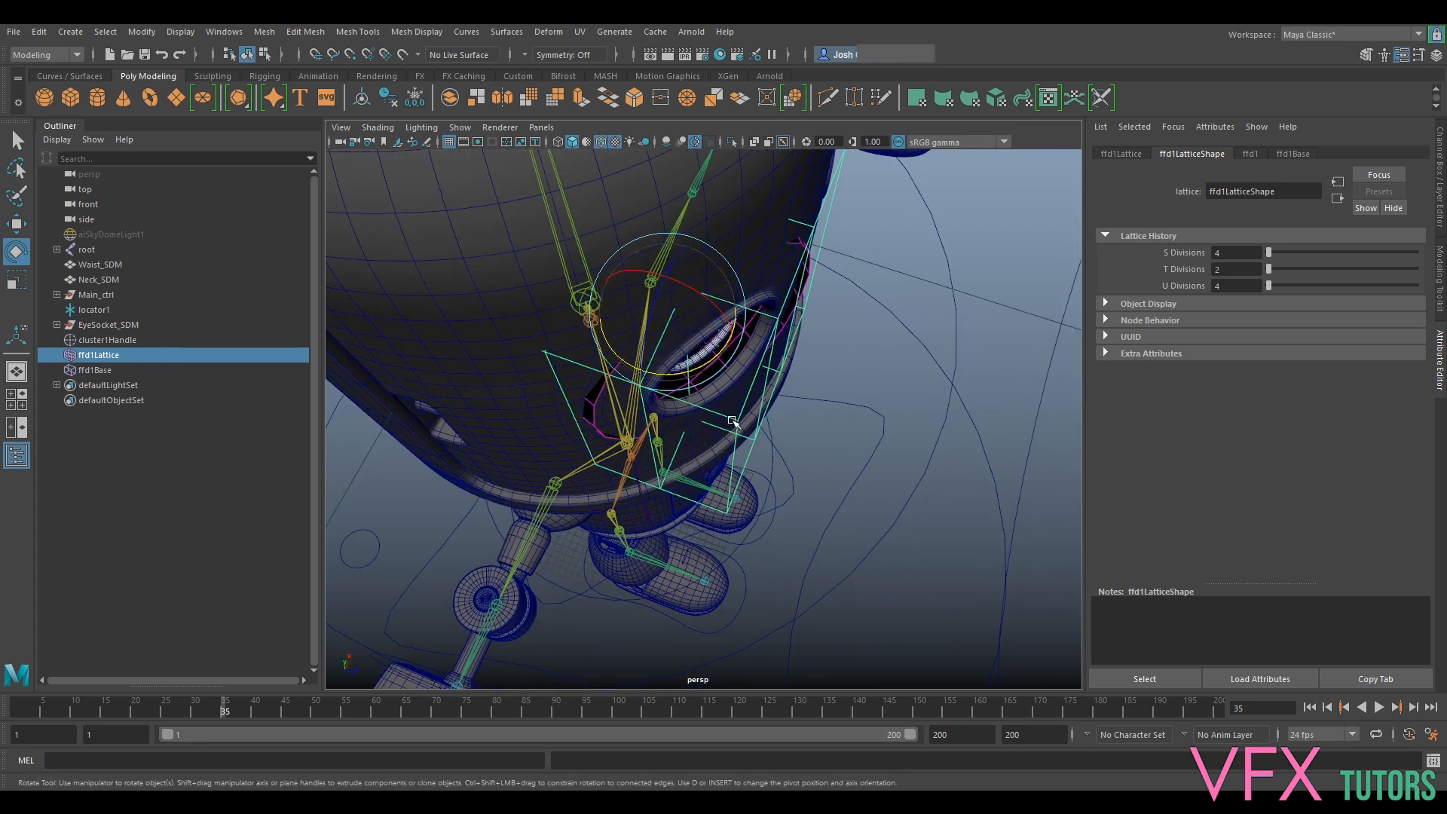
right_drag(735, 419, 720, 388)
alt+drag(738, 476, 844, 383)
key(w)
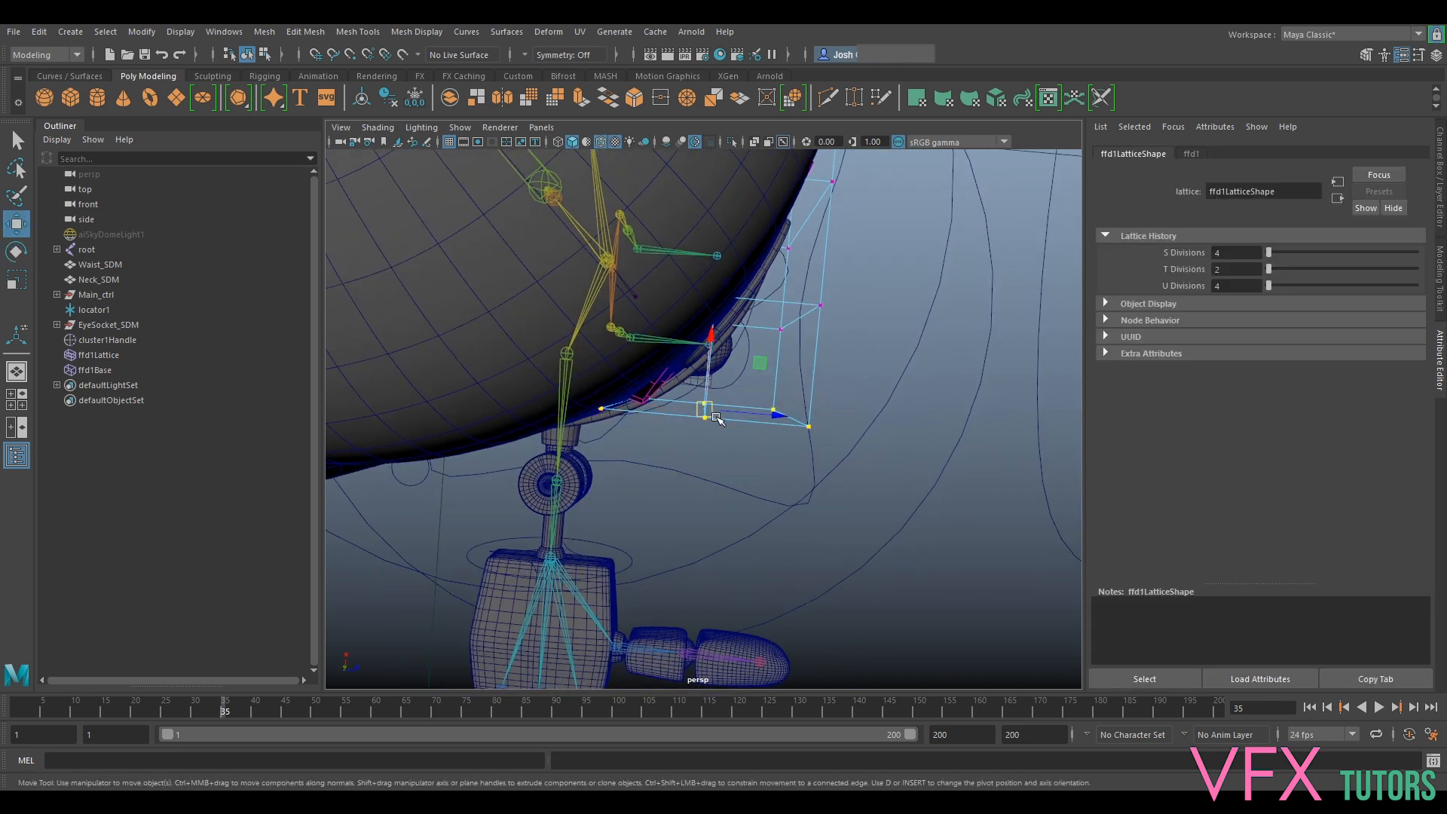
drag(698, 410, 702, 410)
alt+drag(761, 452, 747, 400)
alt+middle_drag(884, 321, 733, 470)
alt+drag(733, 470, 719, 502)
Move the lattice points nearest the middle of the face to bend the right socket's inner rim along the head surface
drag(756, 389, 807, 370)
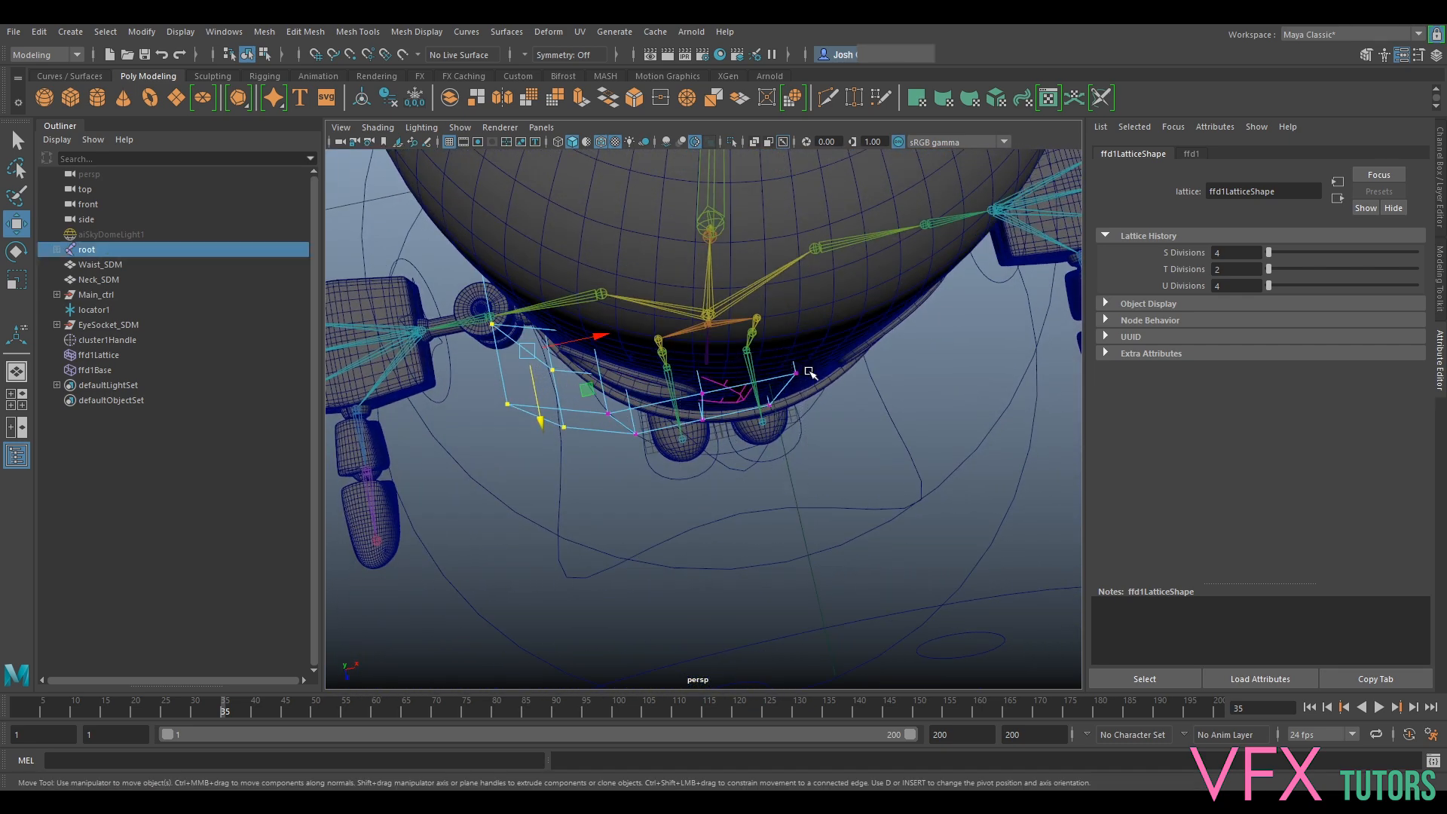
key(ctrl+z)
alt+drag(824, 446, 664, 443)
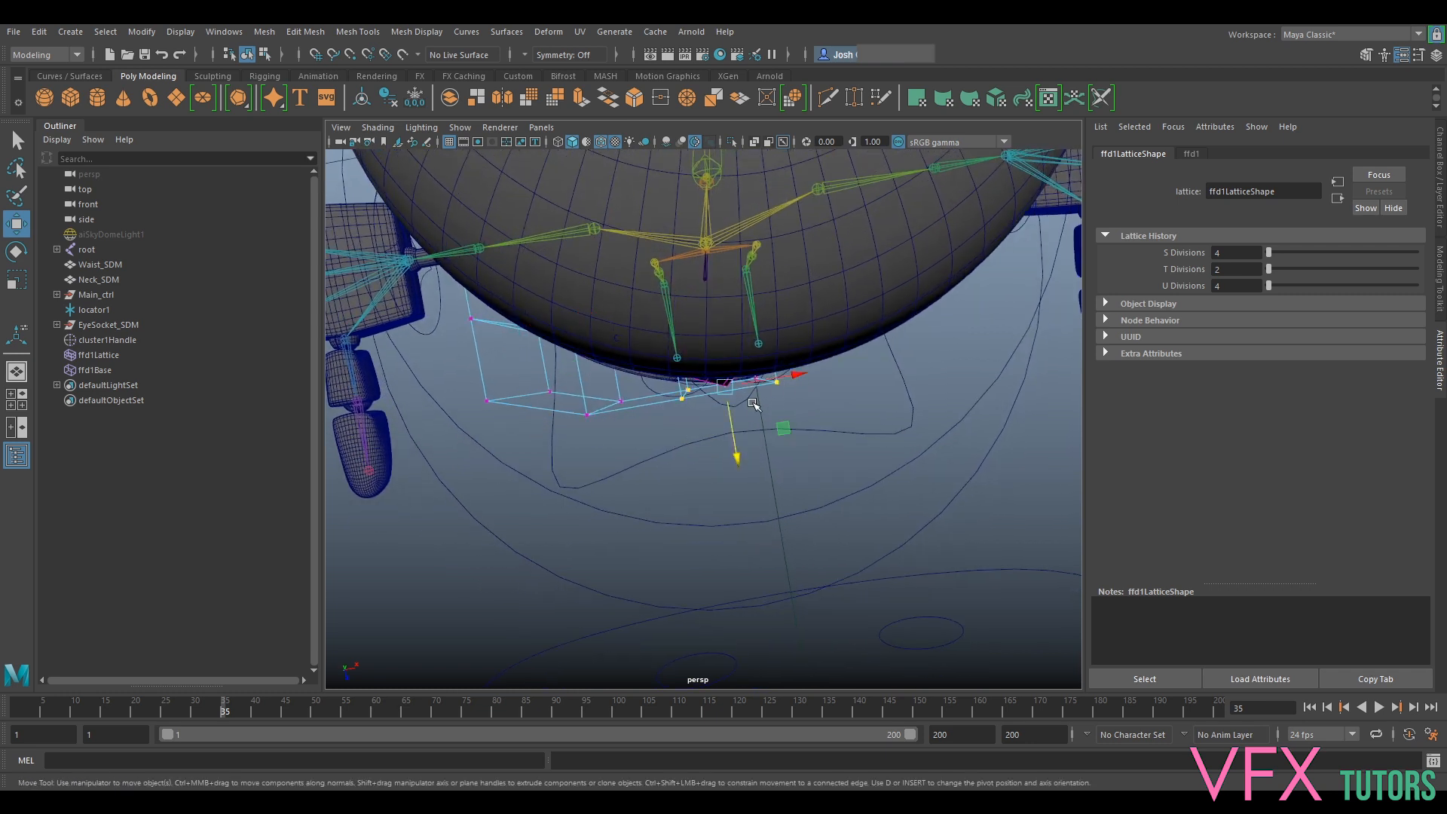
alt+drag(834, 346, 901, 403)
key(ctrl+z)
scroll(671, 365, up, 5)
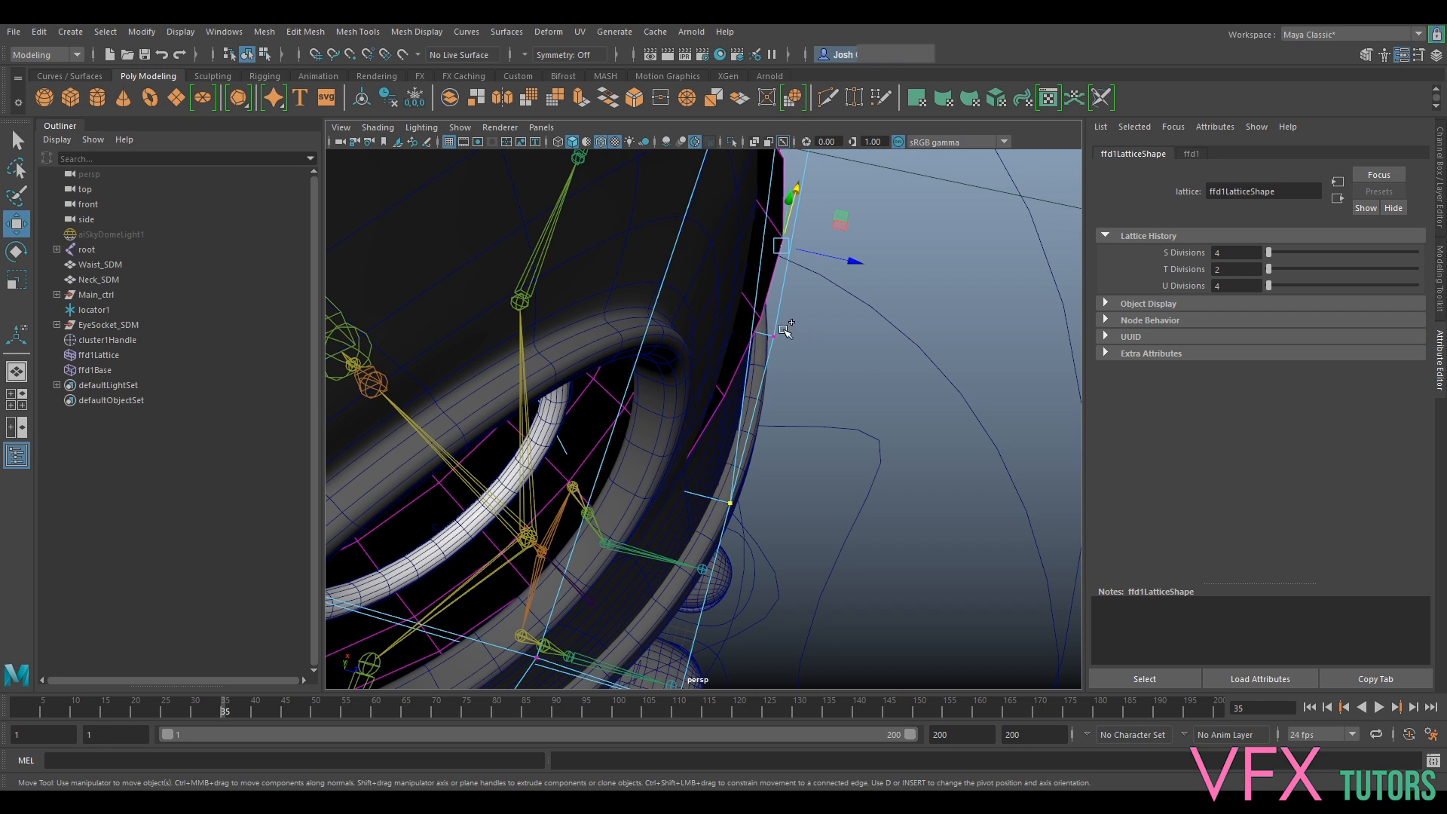
alt+drag(804, 343, 782, 366)
click(782, 367)
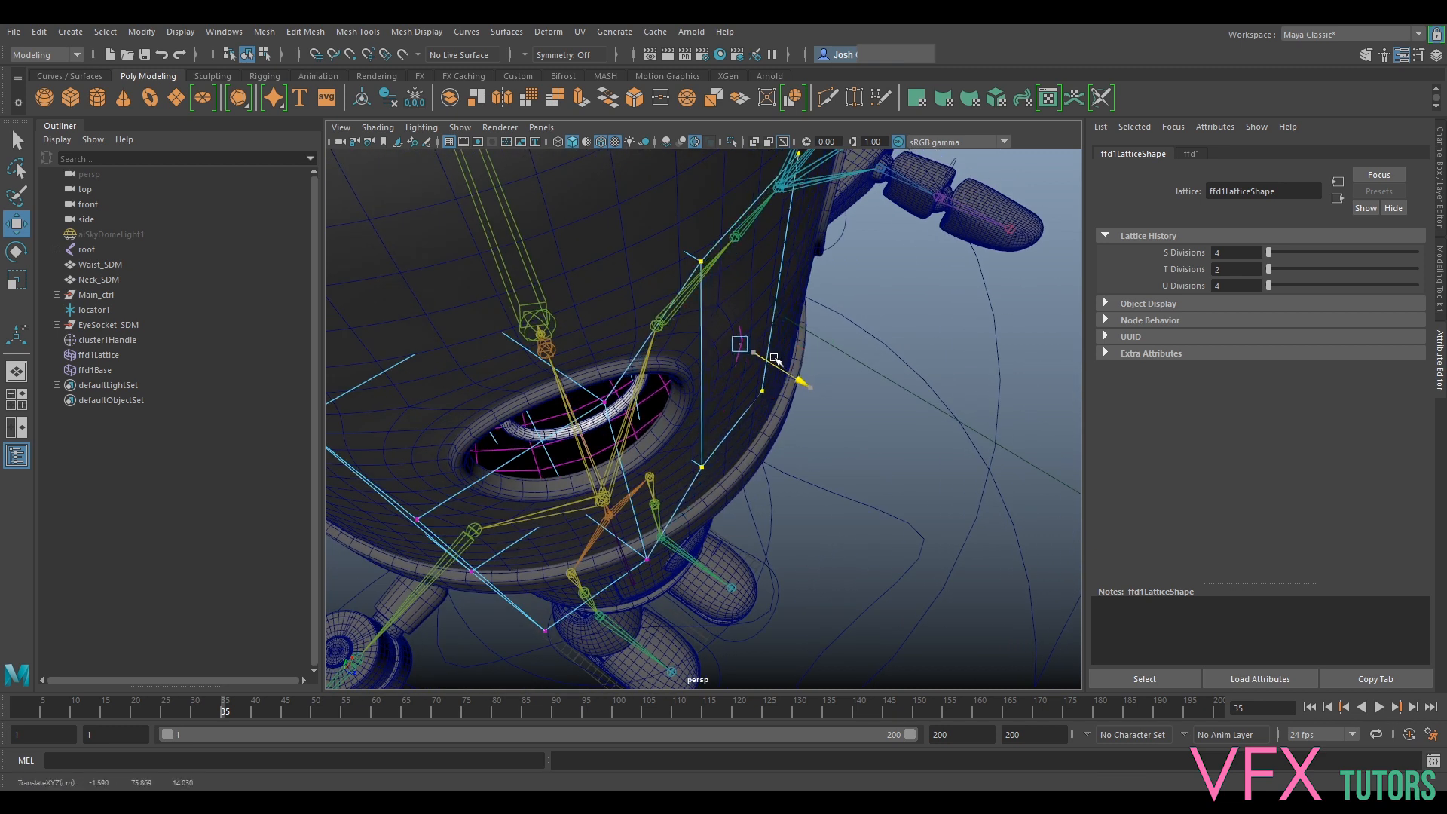
alt+drag(791, 416, 675, 363)
scroll(697, 392, down, 3)
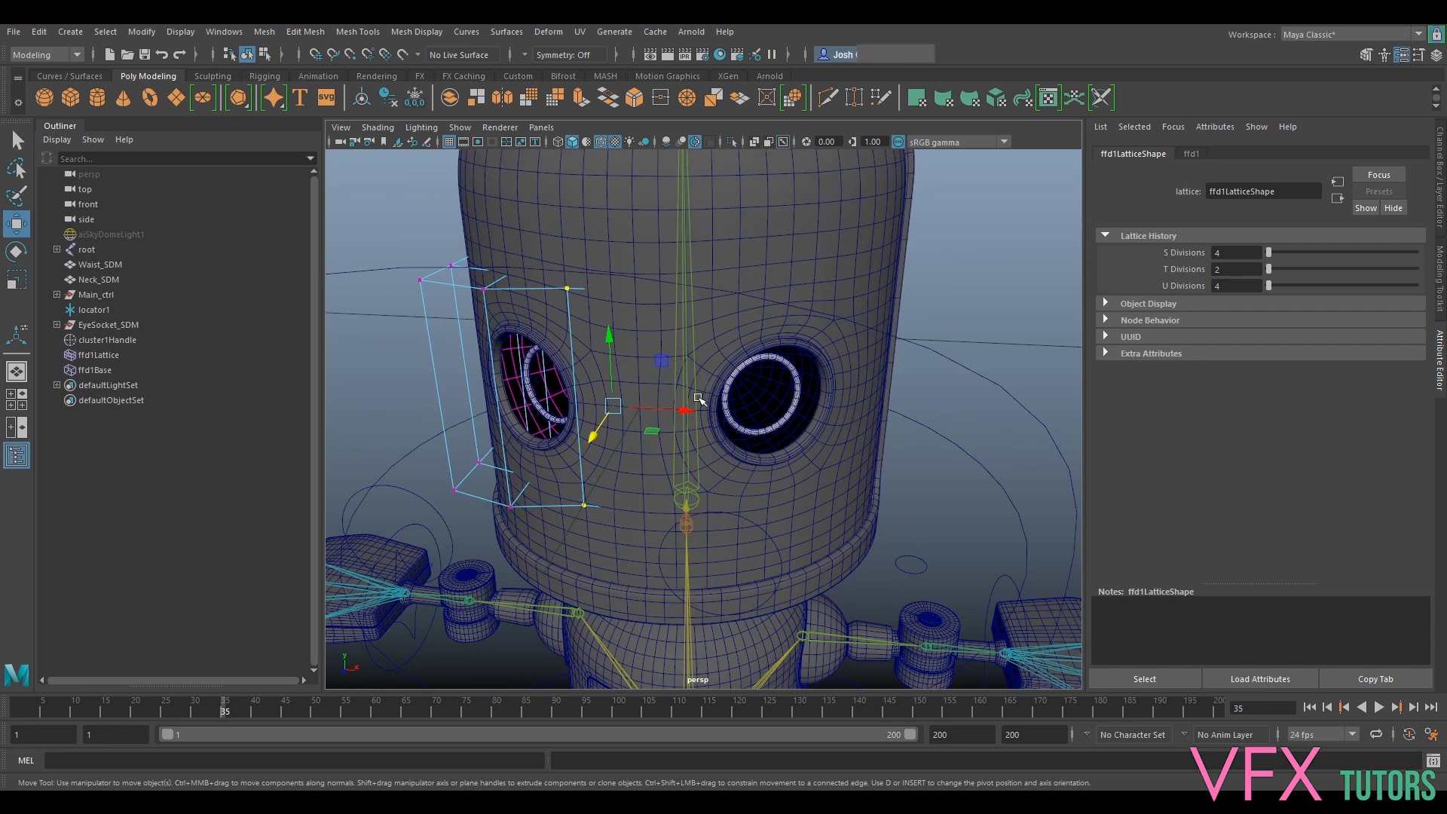
Delete the right eye socket's construction history to bake the lattice deformation into the mesh
click(511, 368)
right_drag(513, 367, 533, 360)
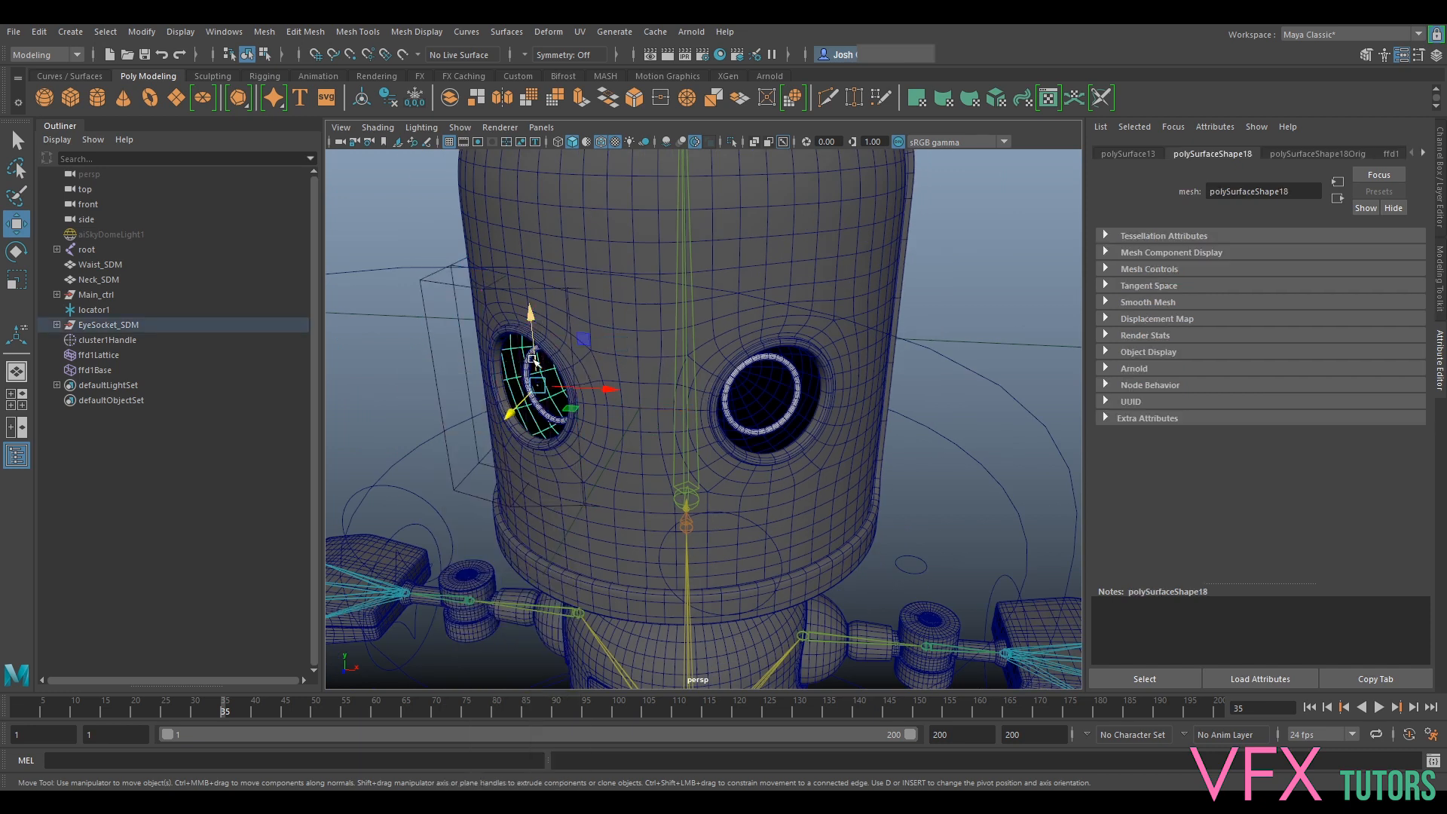
click(411, 99)
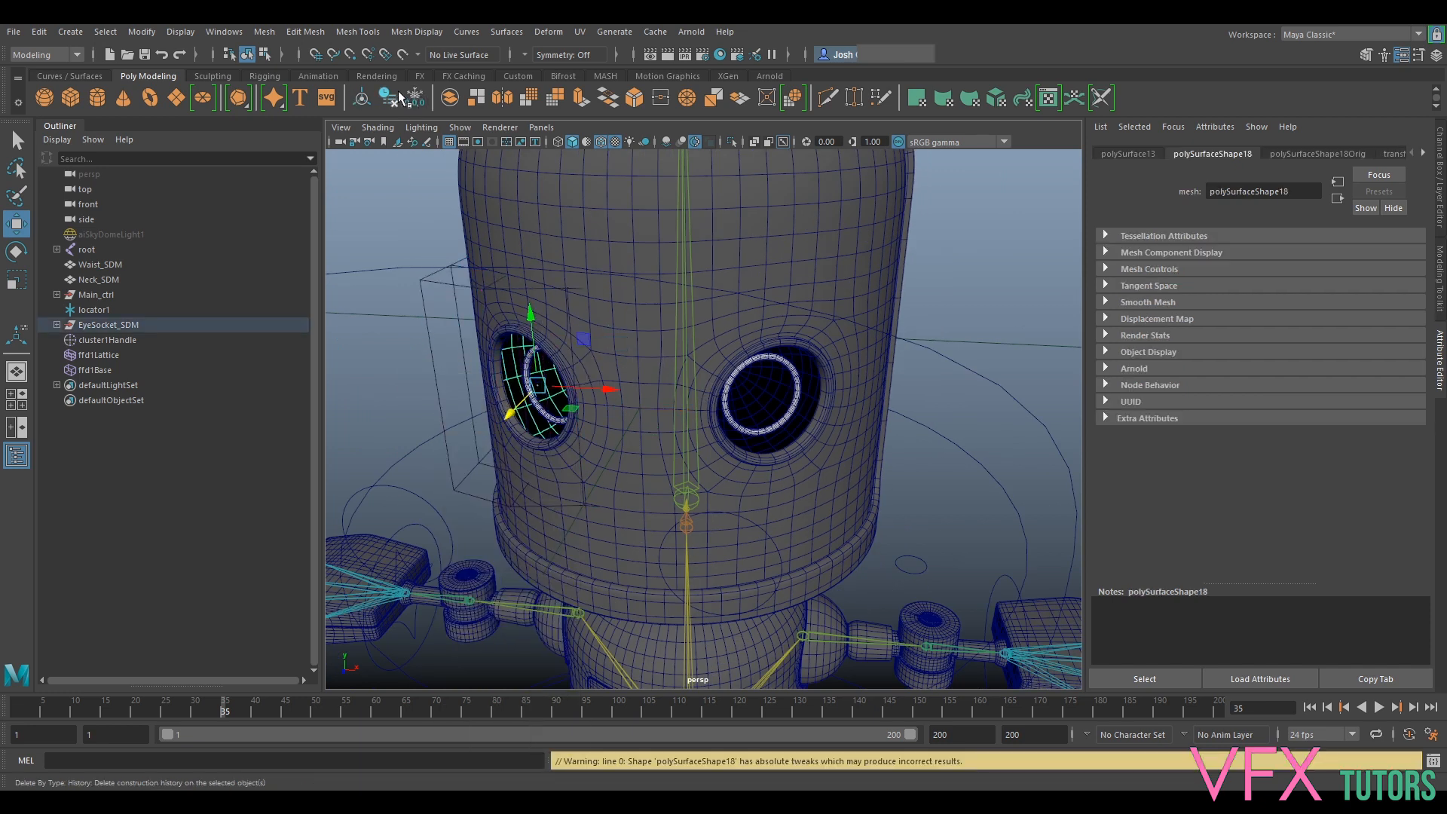
key(ctrl+z)
click(413, 99)
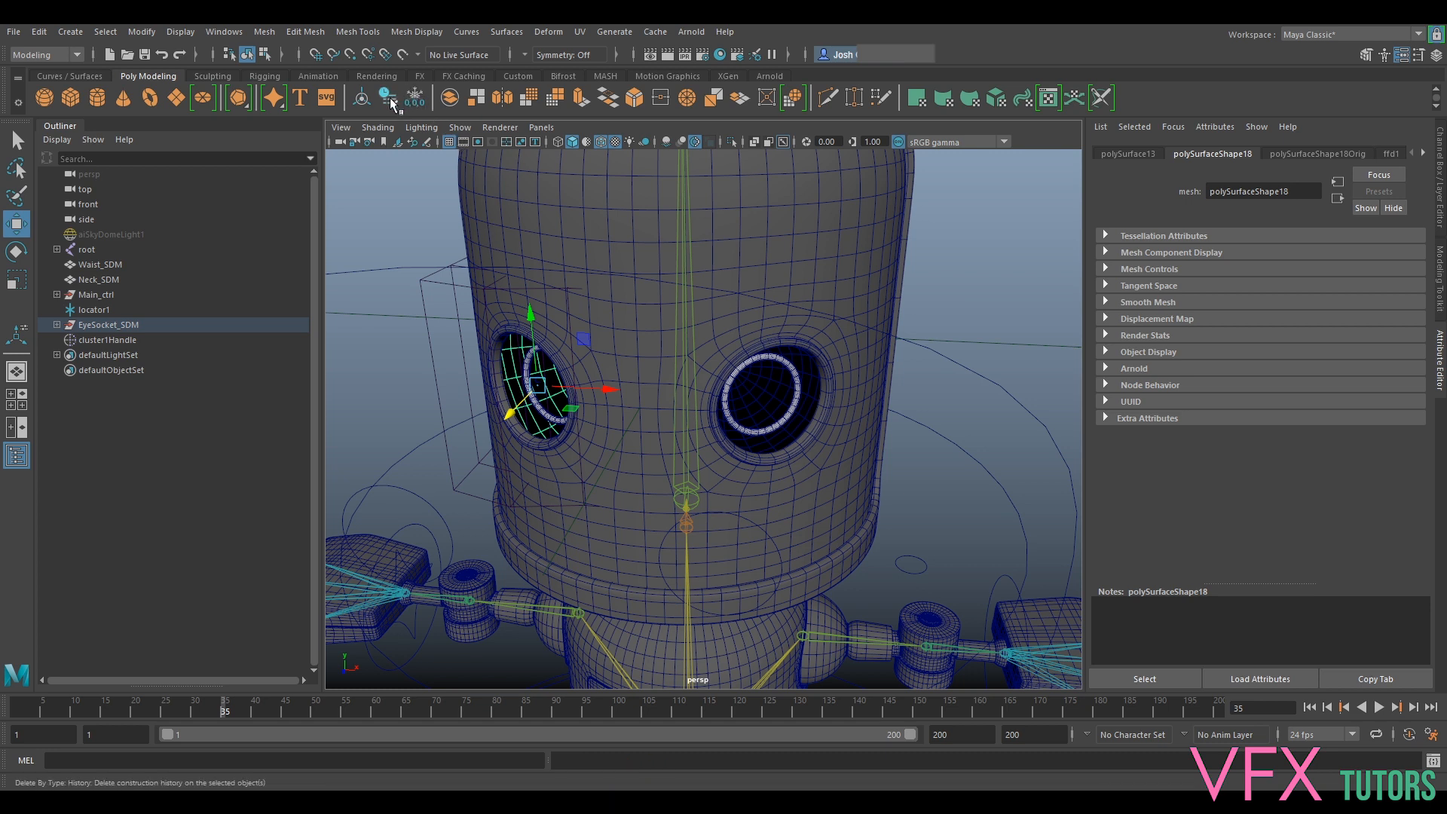
Isolate the left eye socket and create a cluster from its border edge loop
click(805, 419)
key(ctrl+1)
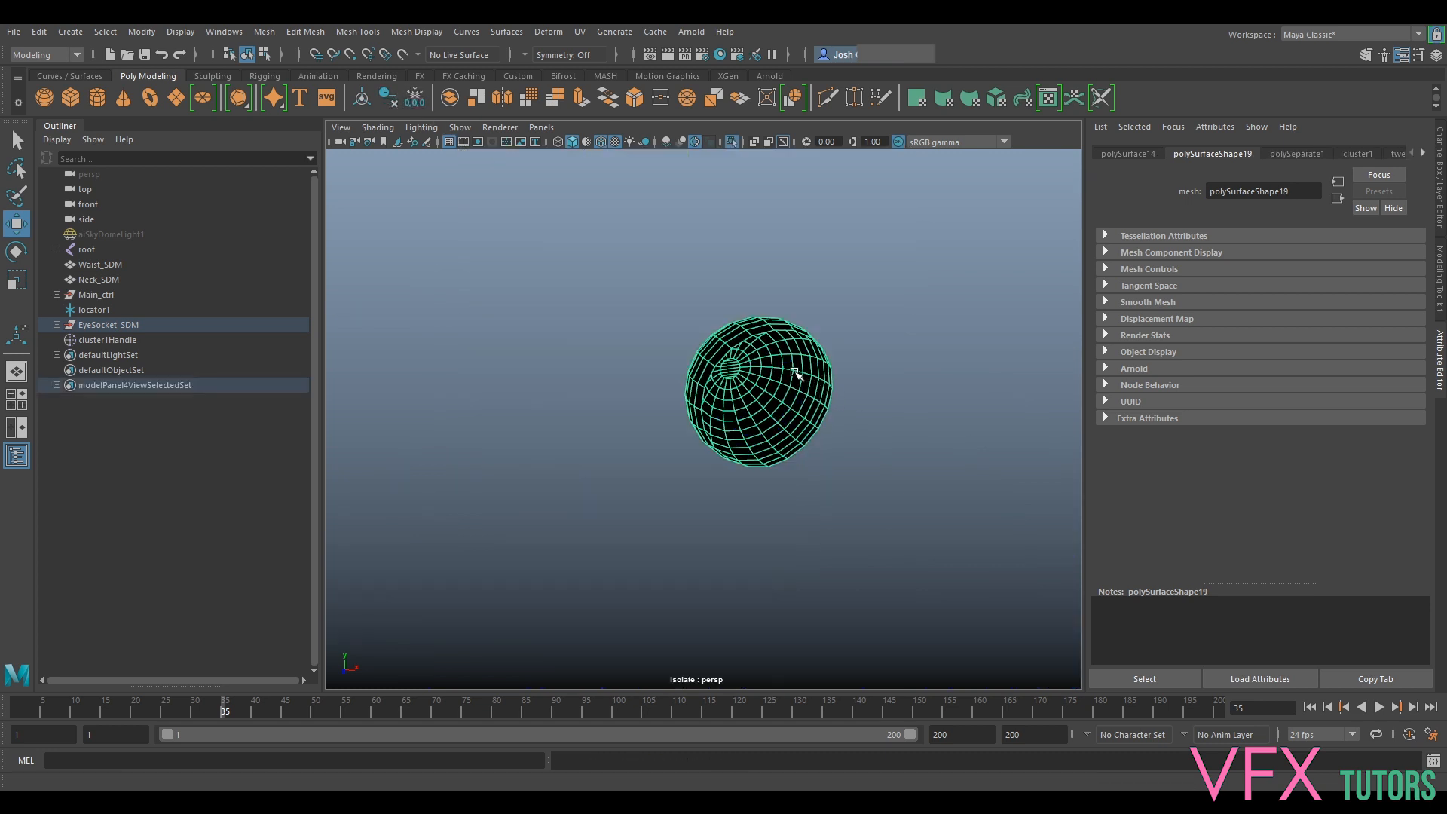
alt+drag(815, 385, 803, 381)
right_drag(750, 337, 741, 296)
click(773, 343)
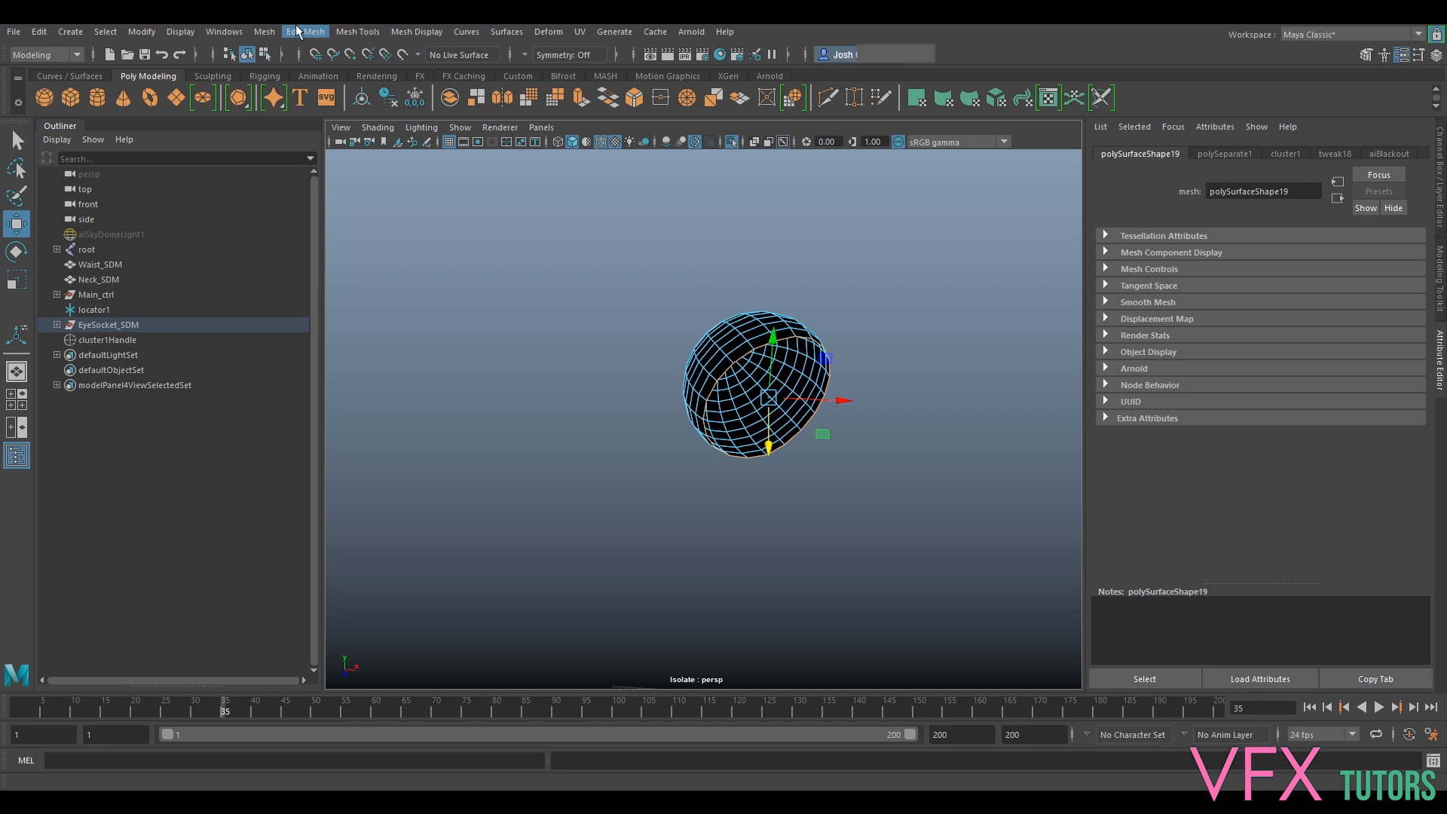
click(548, 31)
click(595, 85)
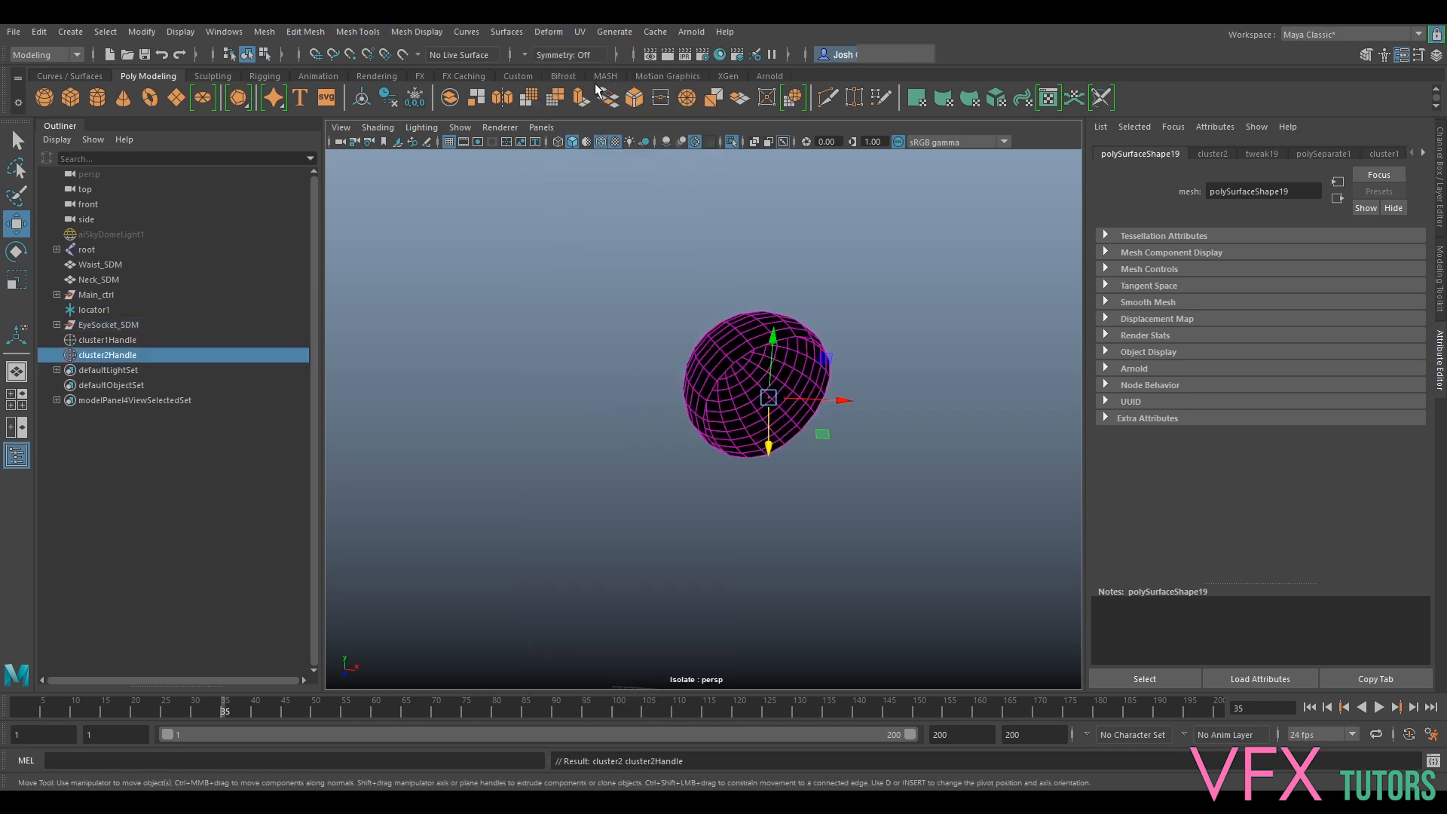
Snap the left eye socket's pivot to the cluster at the centre of its opening
click(907, 320)
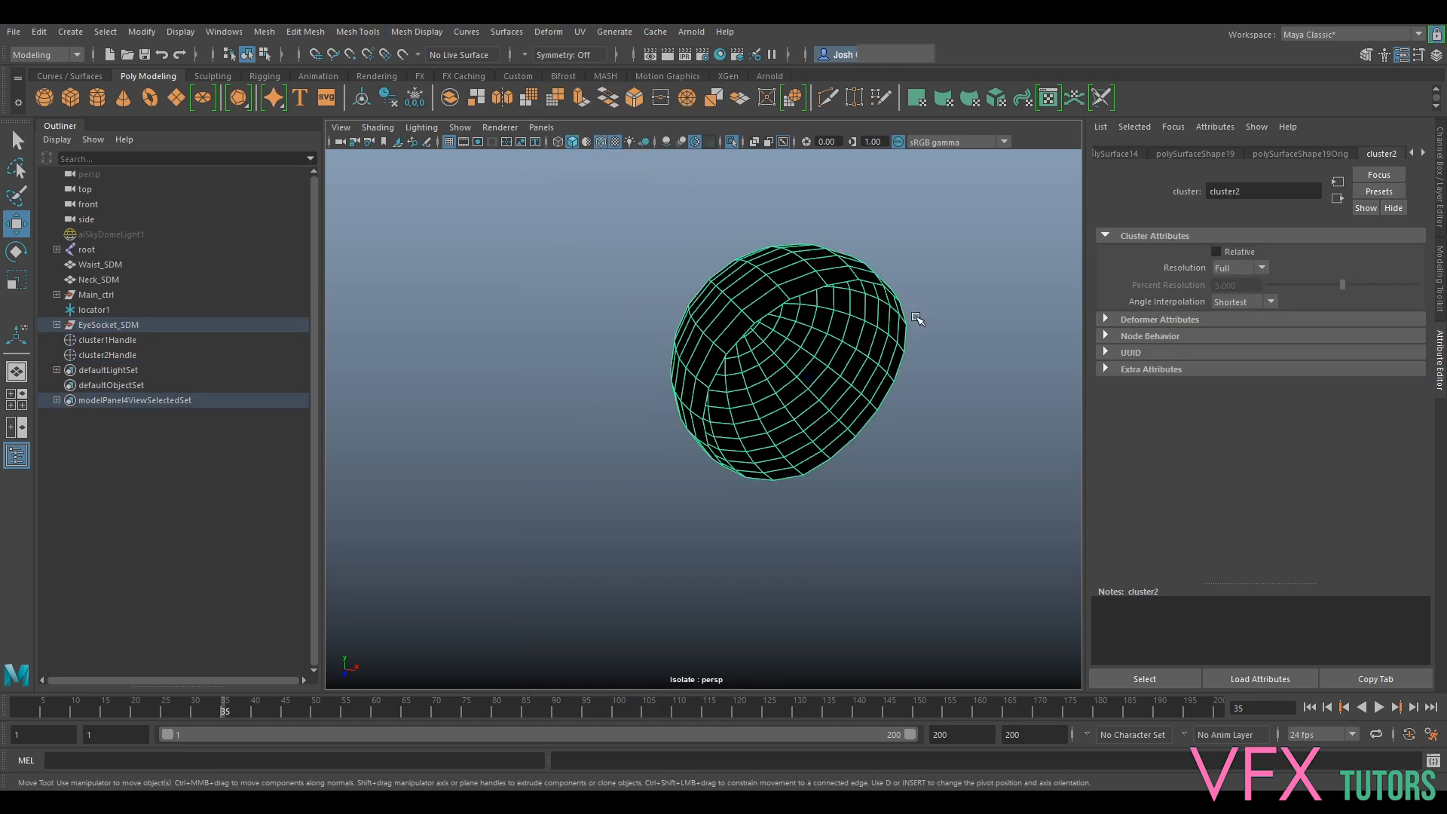
alt+drag(919, 321, 878, 321)
key(d)
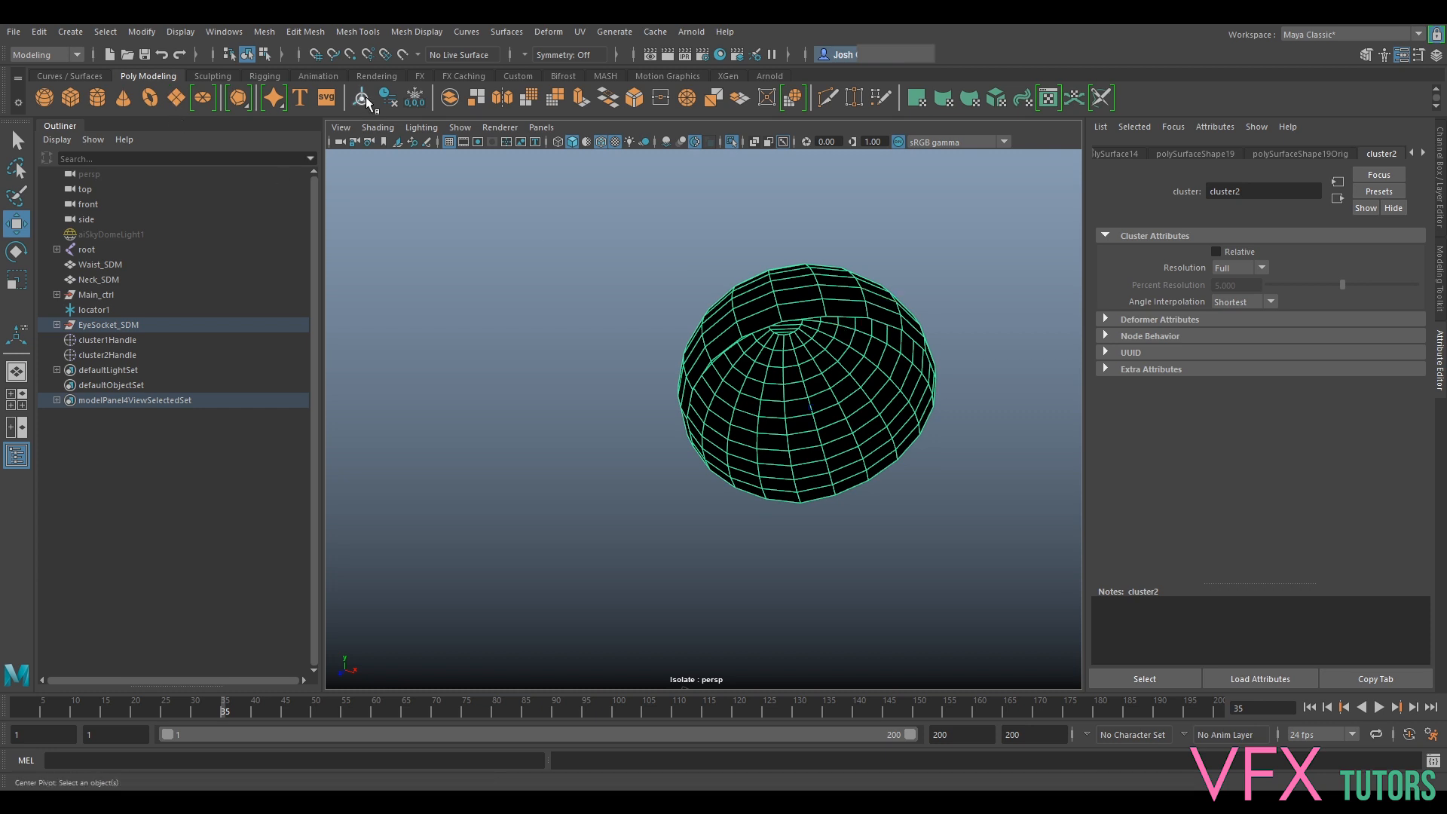
alt+right_drag(688, 355, 880, 400)
alt+drag(881, 401, 753, 453)
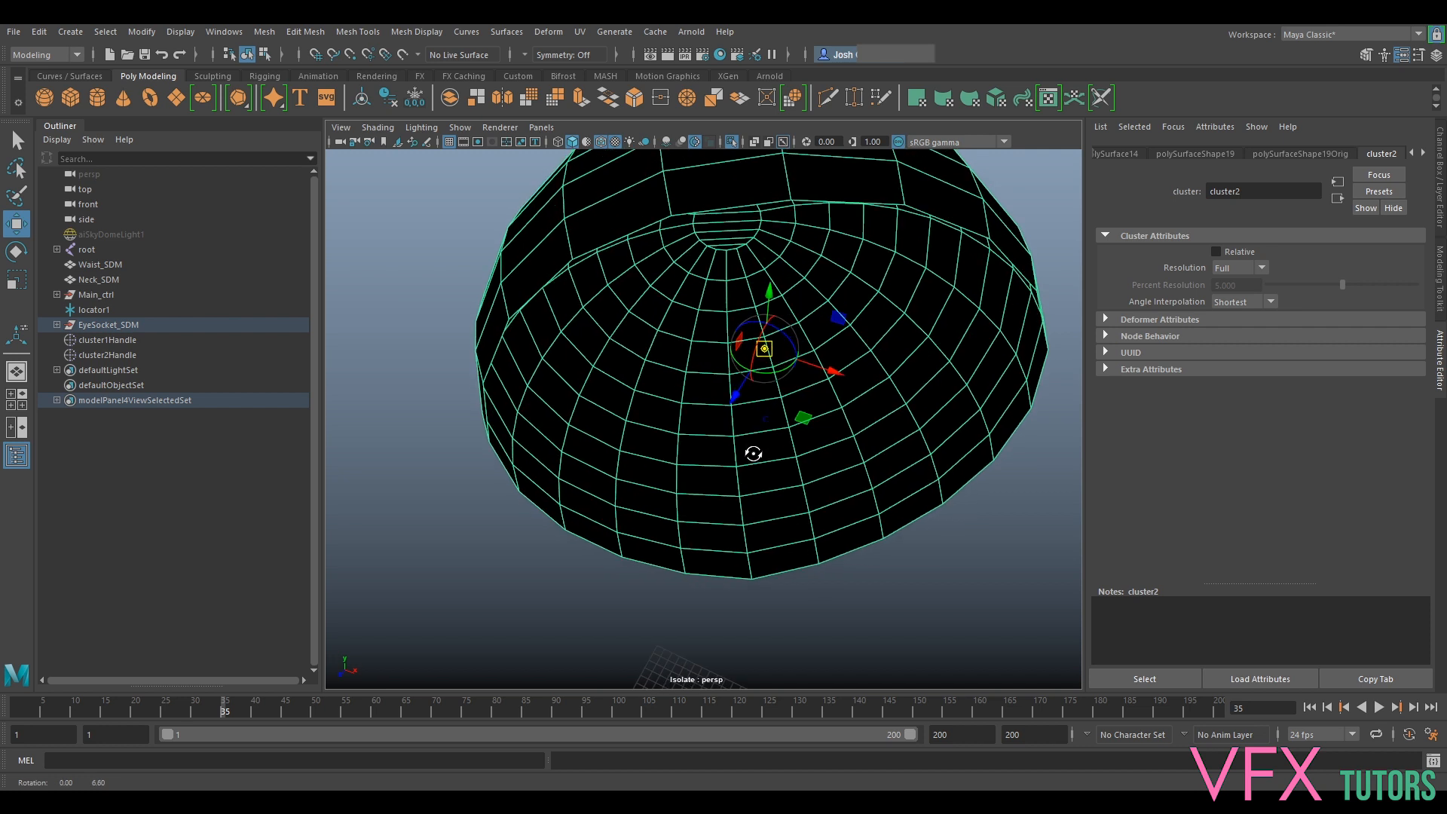
key(v)
drag(766, 349, 800, 340)
scroll(764, 412, down, 8)
Show the full robot again, enlarge the left eye socket and create a lattice deformer around it
key(ctrl+1)
key(r)
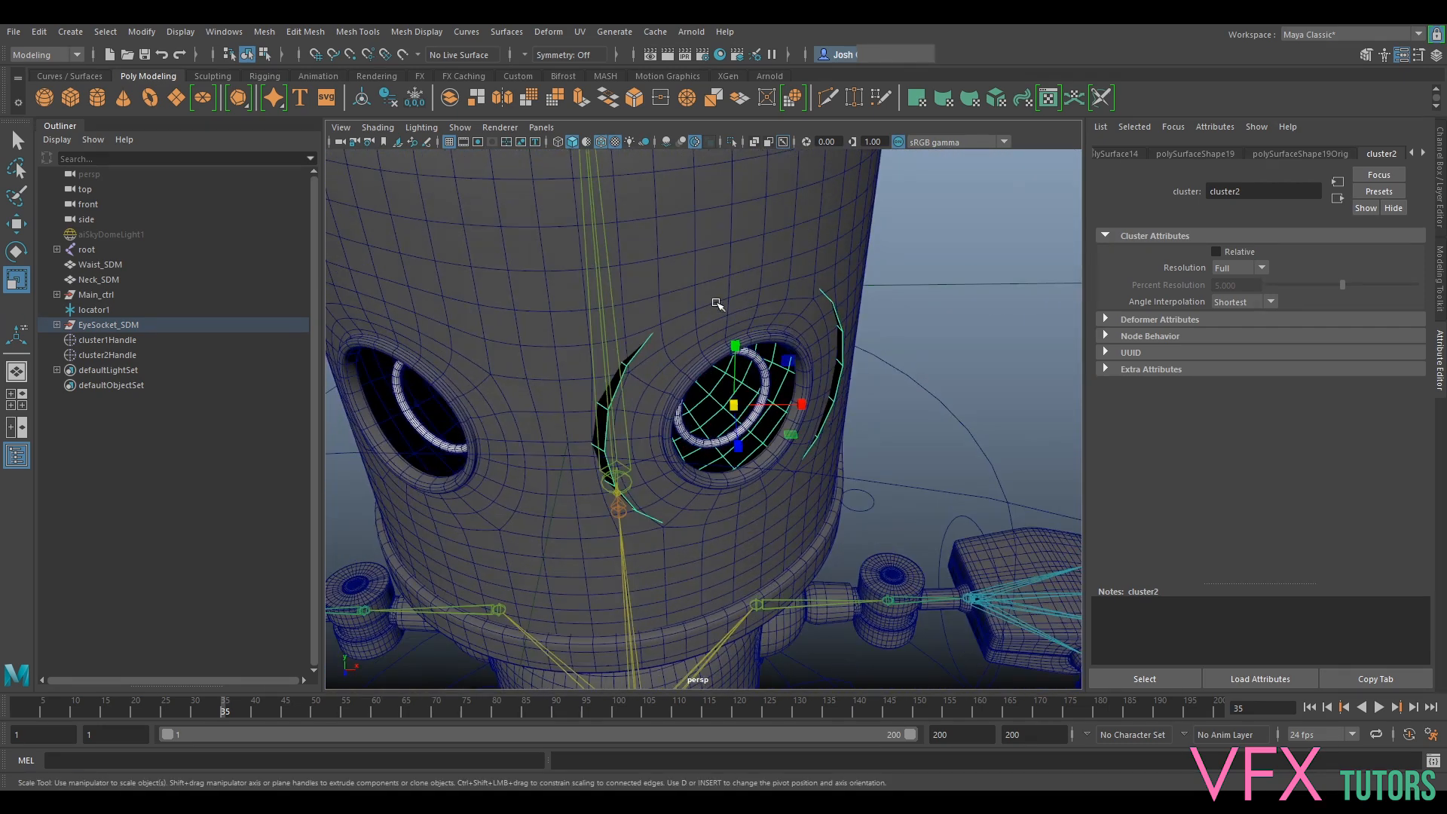
click(539, 33)
click(608, 151)
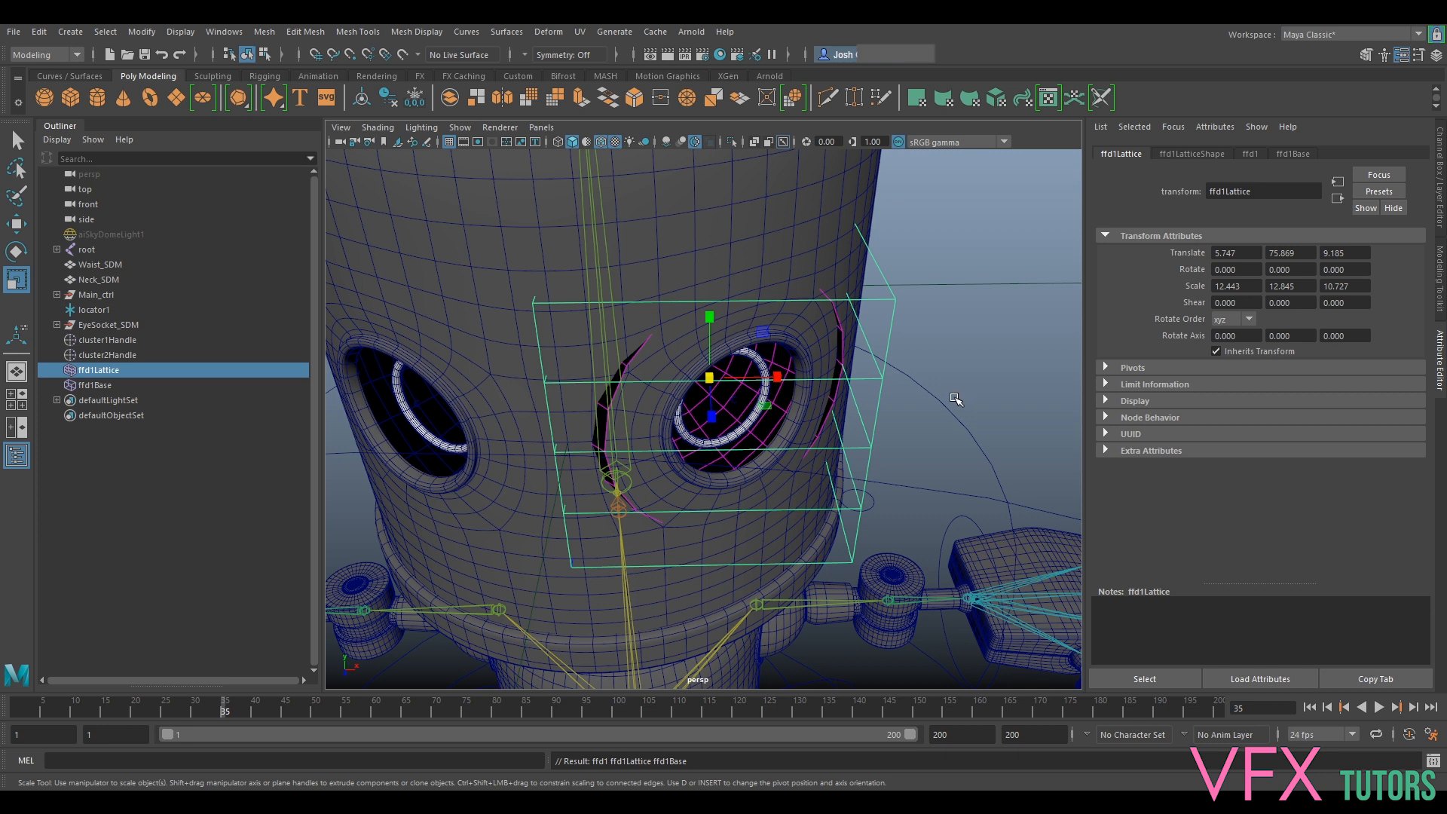
Set the left eye socket lattice to 4 divisions in each of S, T and U
alt+drag(956, 400, 946, 396)
click(1250, 154)
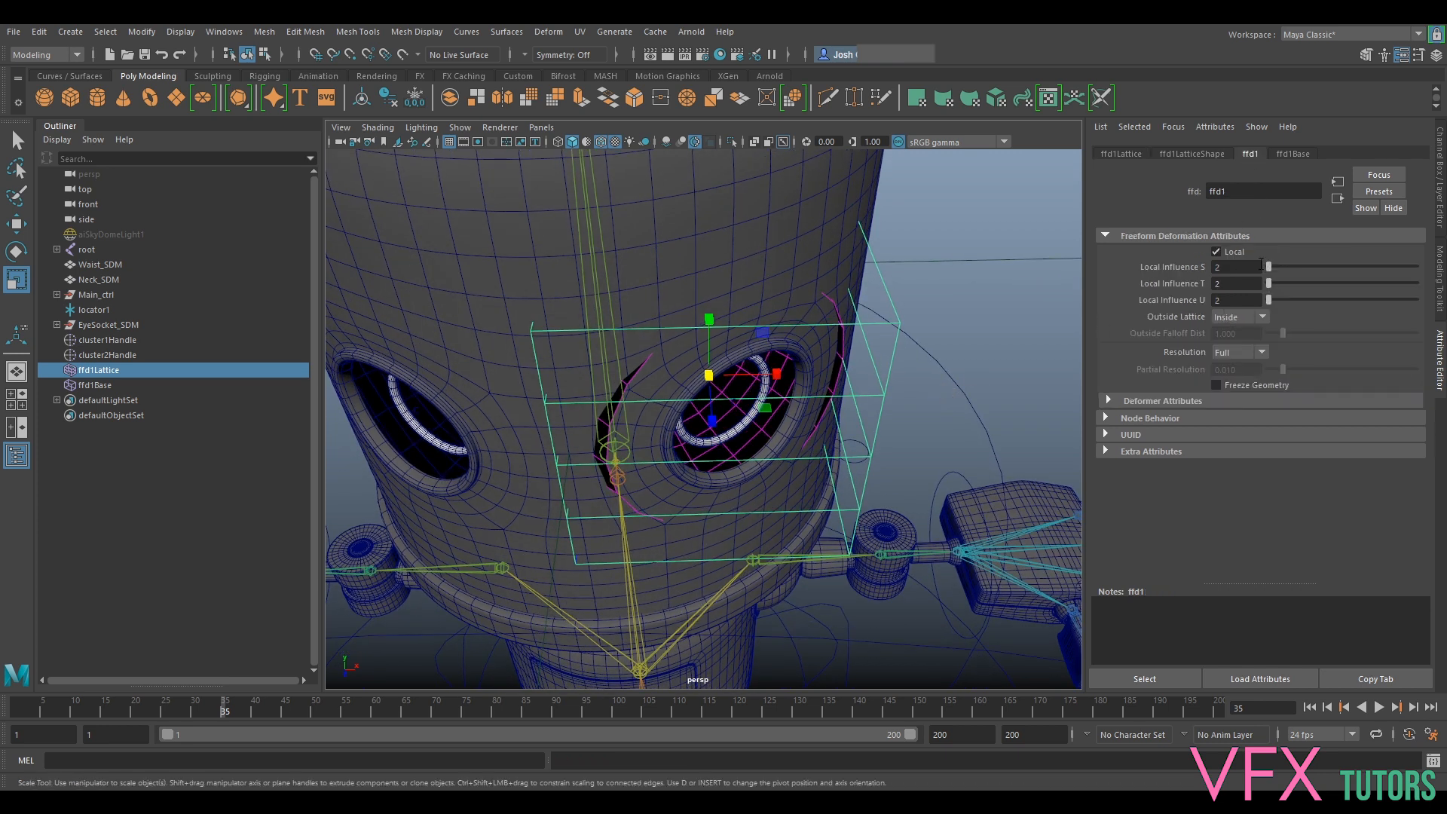
click(1197, 155)
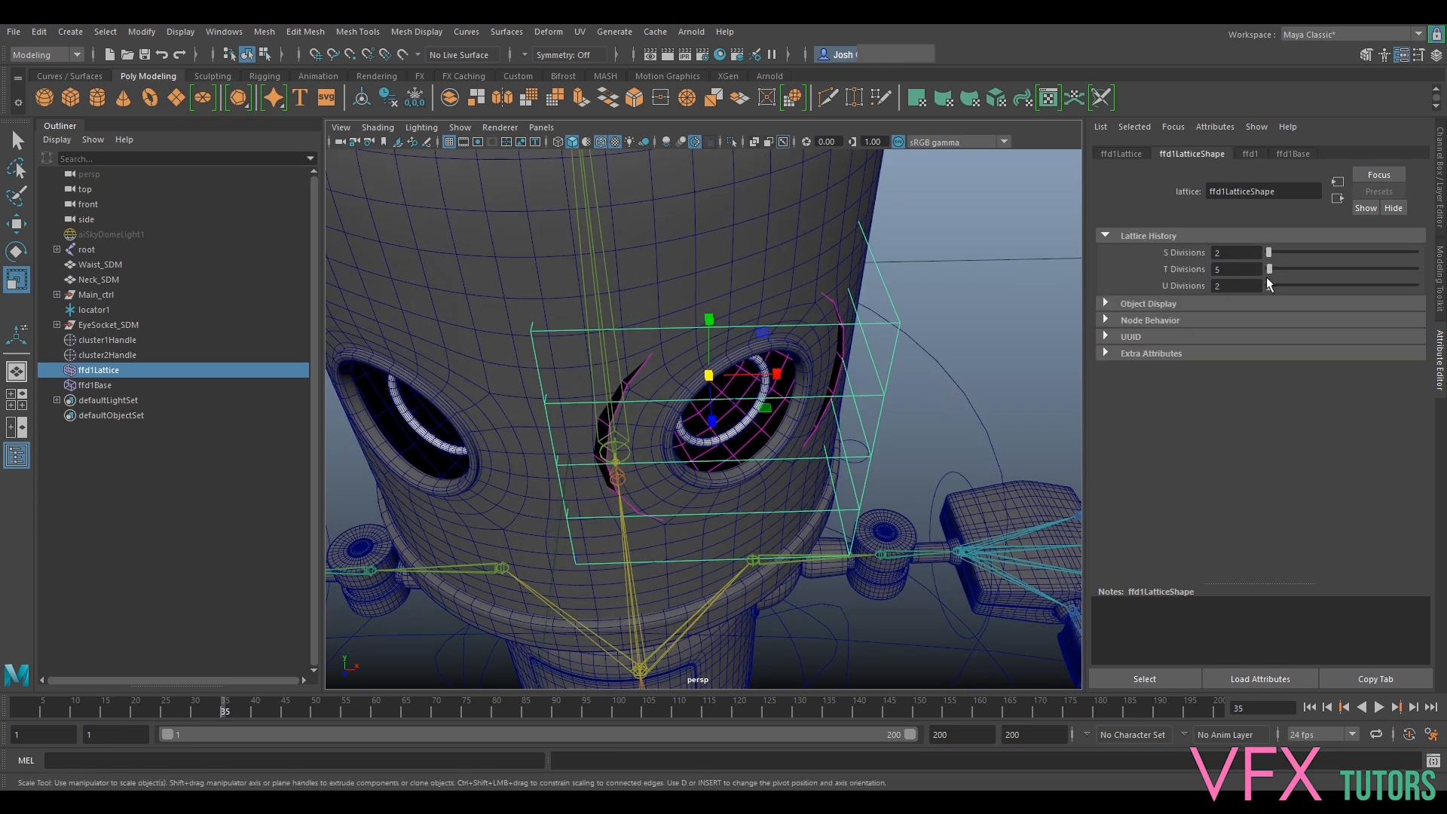
drag(1269, 276, 1272, 256)
alt+drag(862, 366, 920, 367)
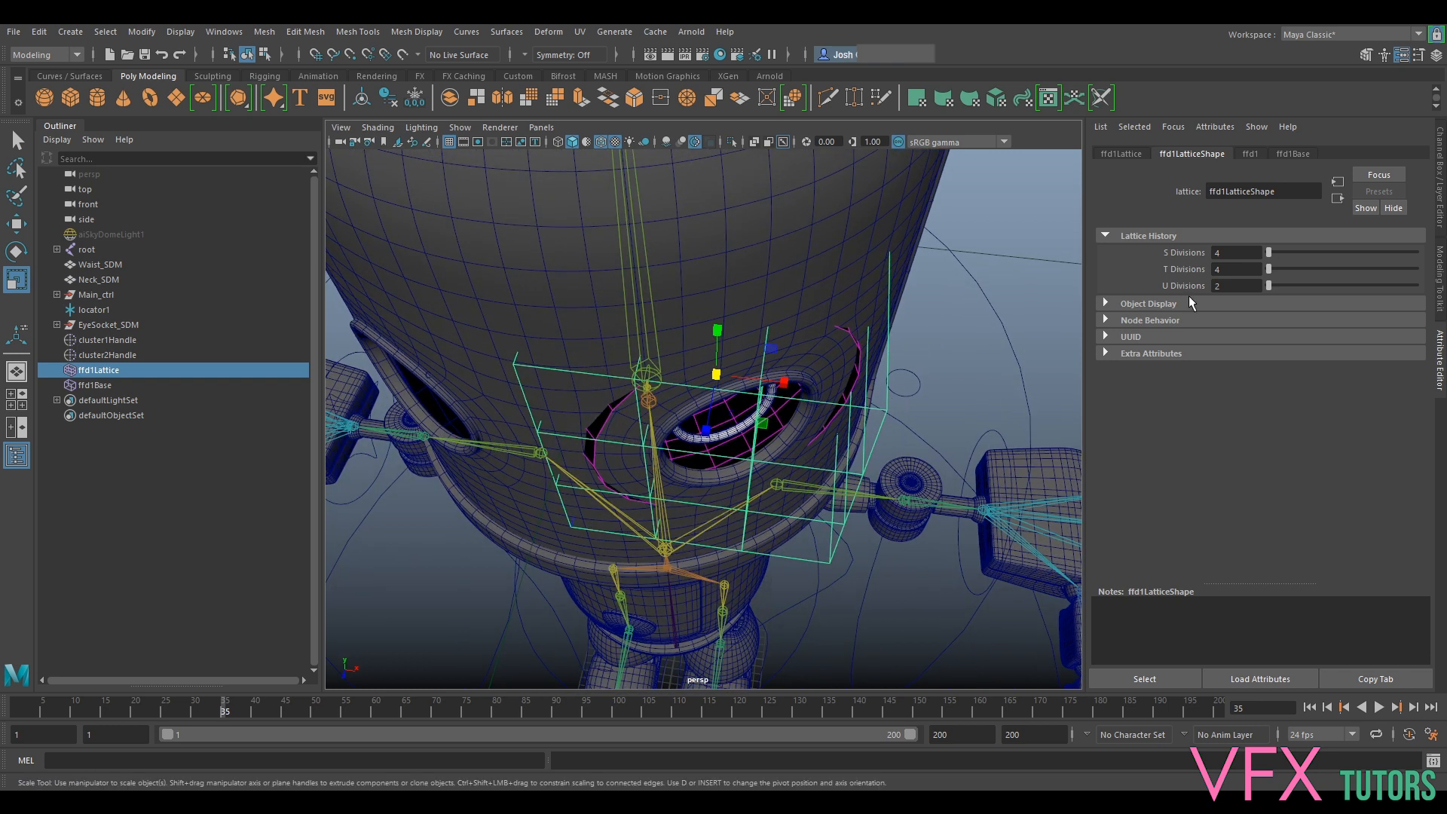
text(4)
key(Return)
Switch the lattice to point editing and move a column of its points to reshape the left eye socket
right_drag(886, 419, 882, 381)
alt+drag(880, 384, 855, 339)
drag(728, 487, 814, 202)
click(807, 365)
alt+drag(808, 365, 684, 595)
key(w)
drag(705, 501, 707, 474)
Move the lattice points along the socket's inner side, nearest the middle of the face, to fit it to the head
alt+drag(707, 474, 743, 386)
alt+middle_drag(743, 386, 817, 363)
mouse_move(816, 363)
alt+mouse_down()
mouse_move(724, 476)
mouse_move(735, 493)
alt+mouse_up()
mouse_move(594, 533)
mouse_down()
mouse_move(712, 520)
mouse_move(783, 483)
mouse_up()
drag(686, 529, 681, 514)
alt+drag(716, 528, 764, 391)
Return to object selection and delete the left eye socket's construction history to bake in the lattice deformation
right_click(889, 342)
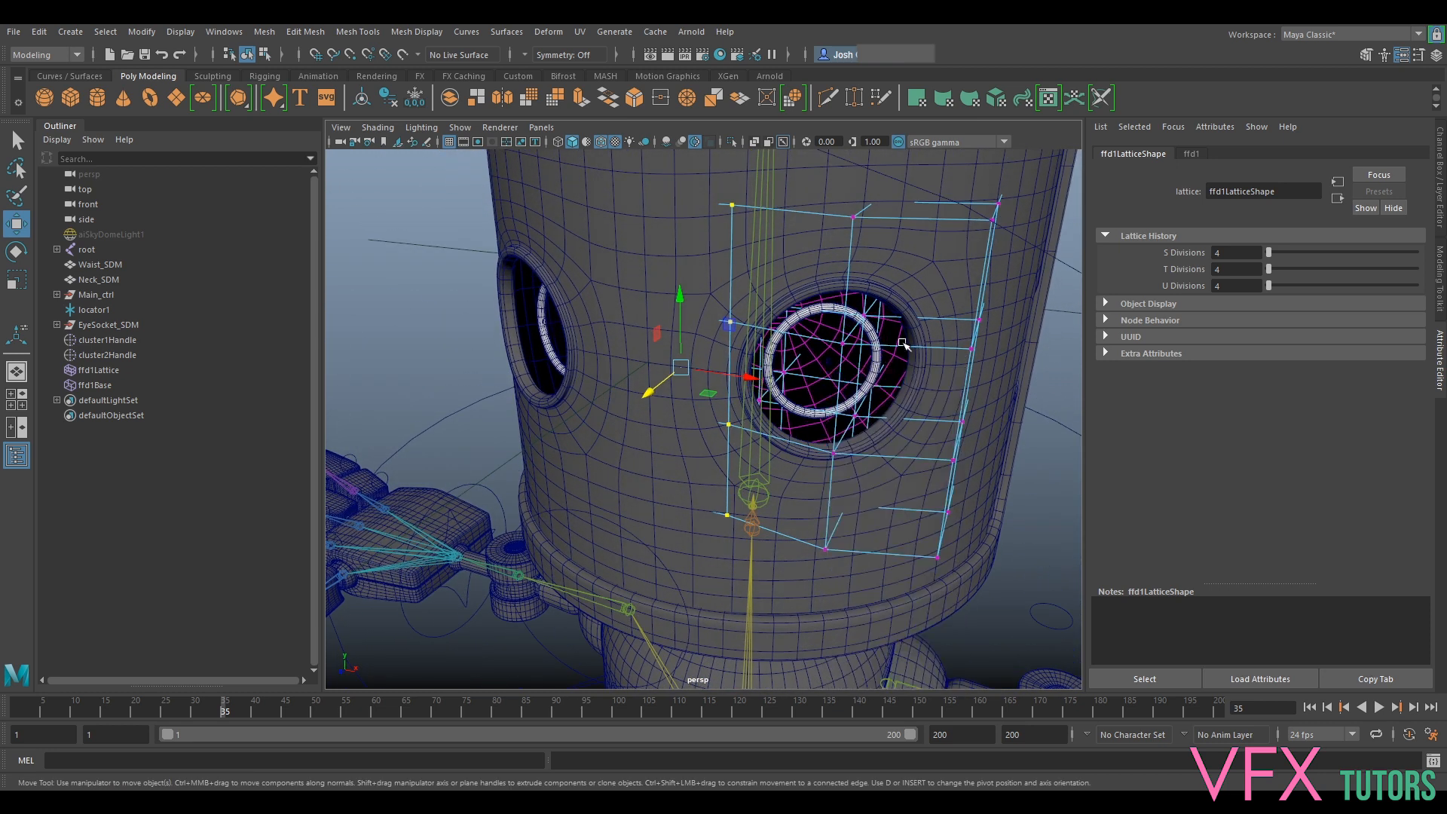
click(1052, 441)
click(887, 372)
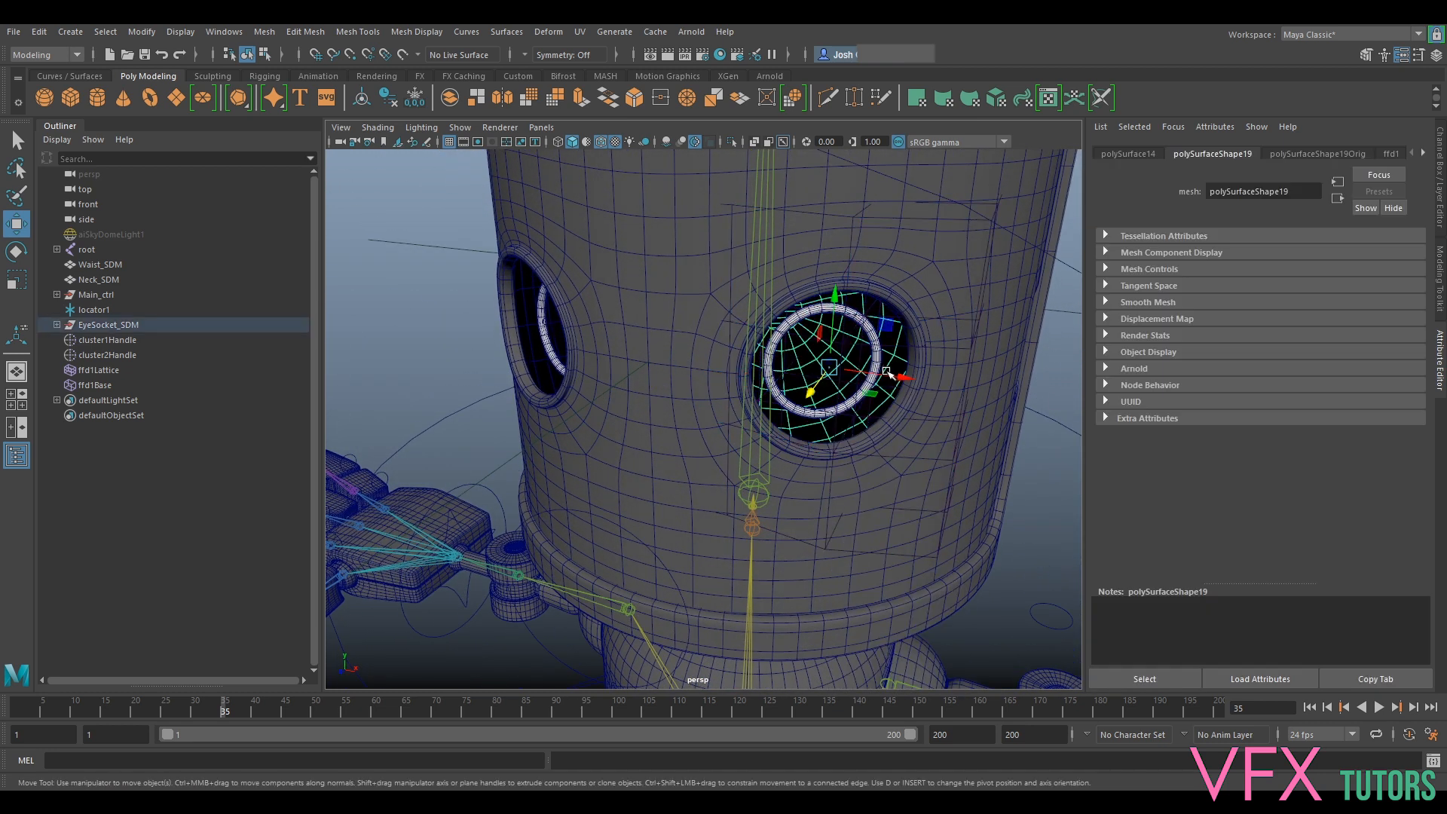
click(388, 98)
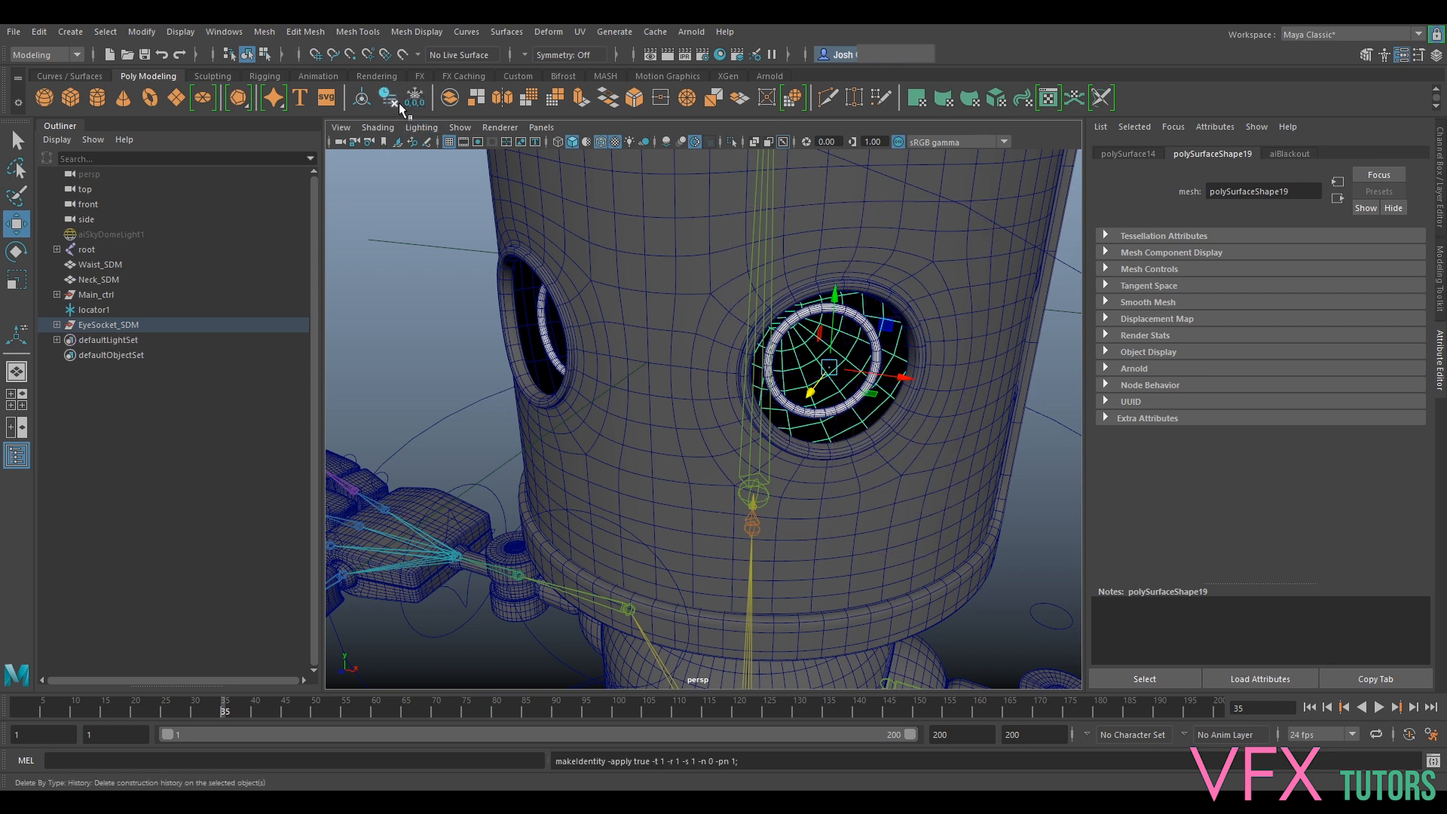
Combine the two eye socket meshes into a single object and delete its construction history
click(58, 325)
click(127, 342)
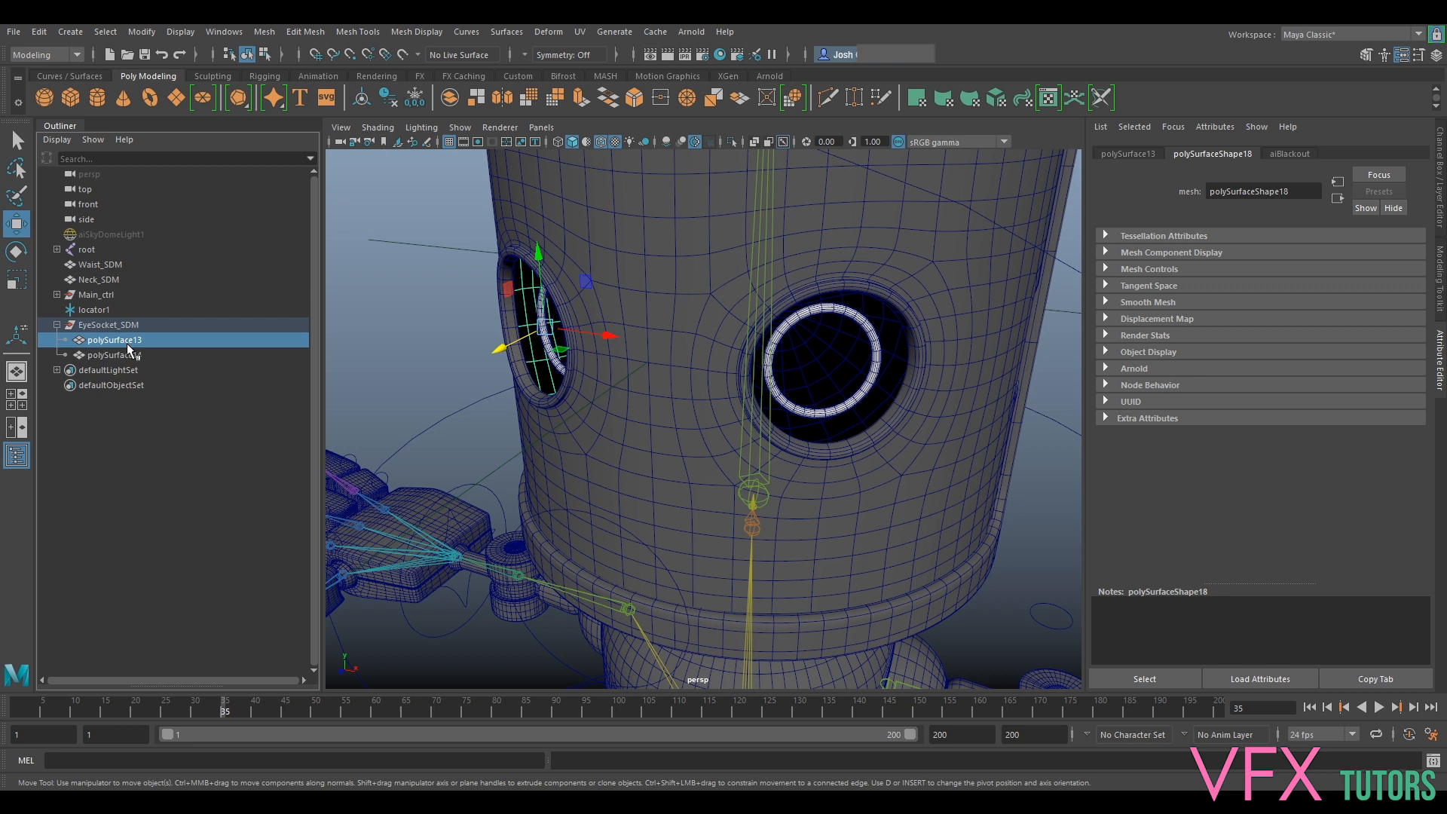
double_click(115, 326)
mouse_move(125, 345)
mouse_down()
mouse_move(130, 366)
mouse_move(131, 342)
mouse_up()
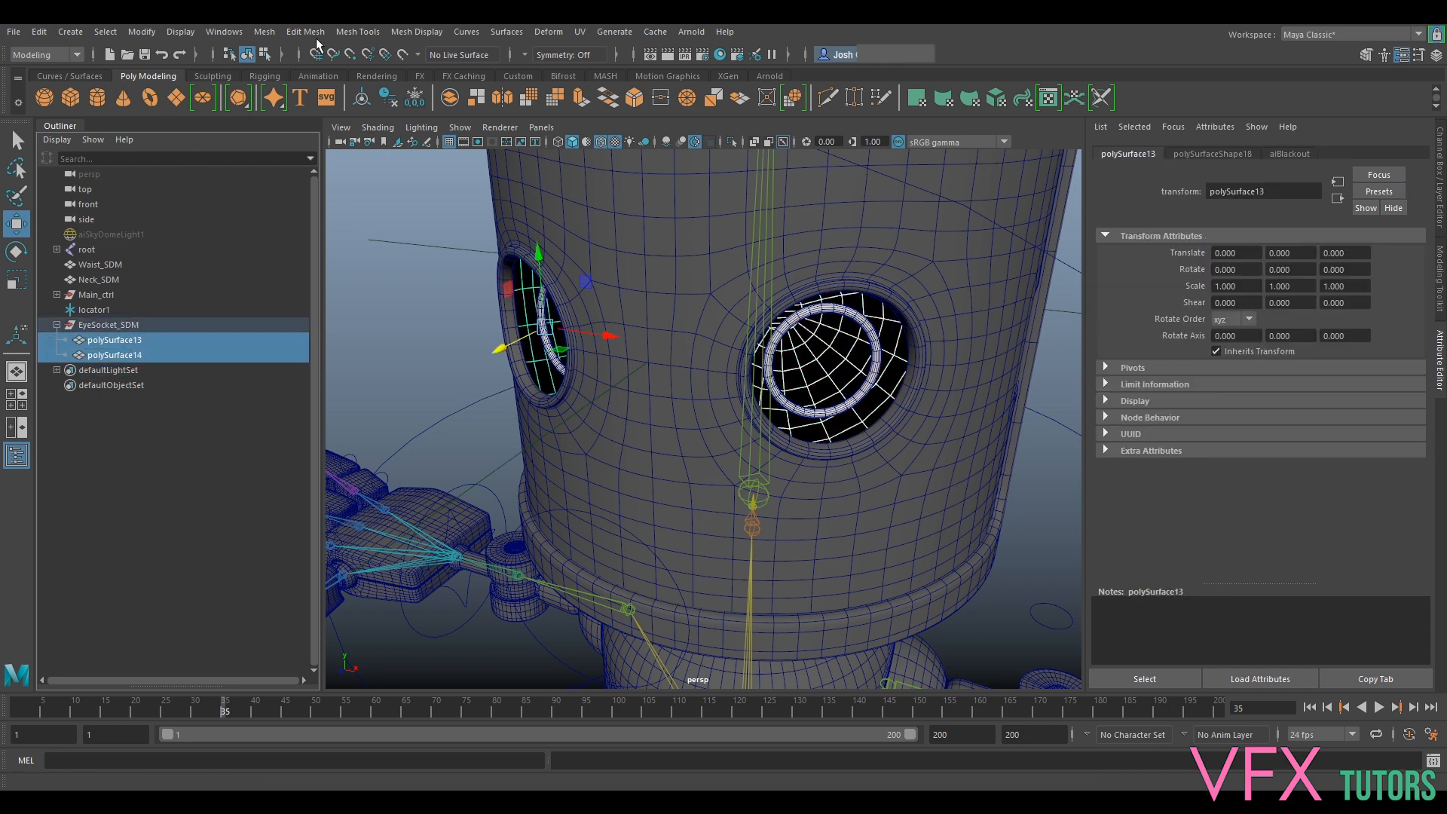
click(264, 32)
click(303, 84)
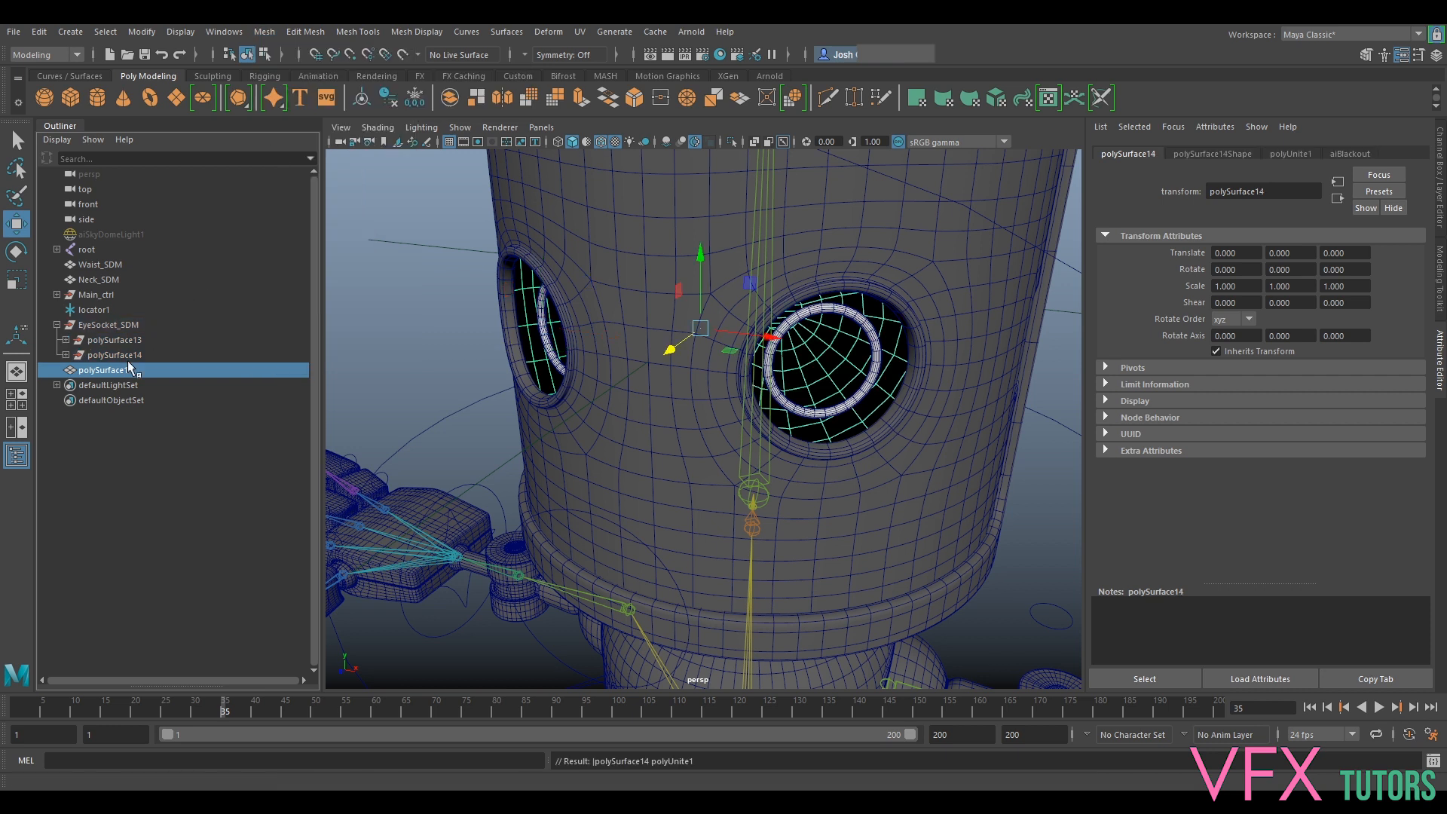
click(385, 102)
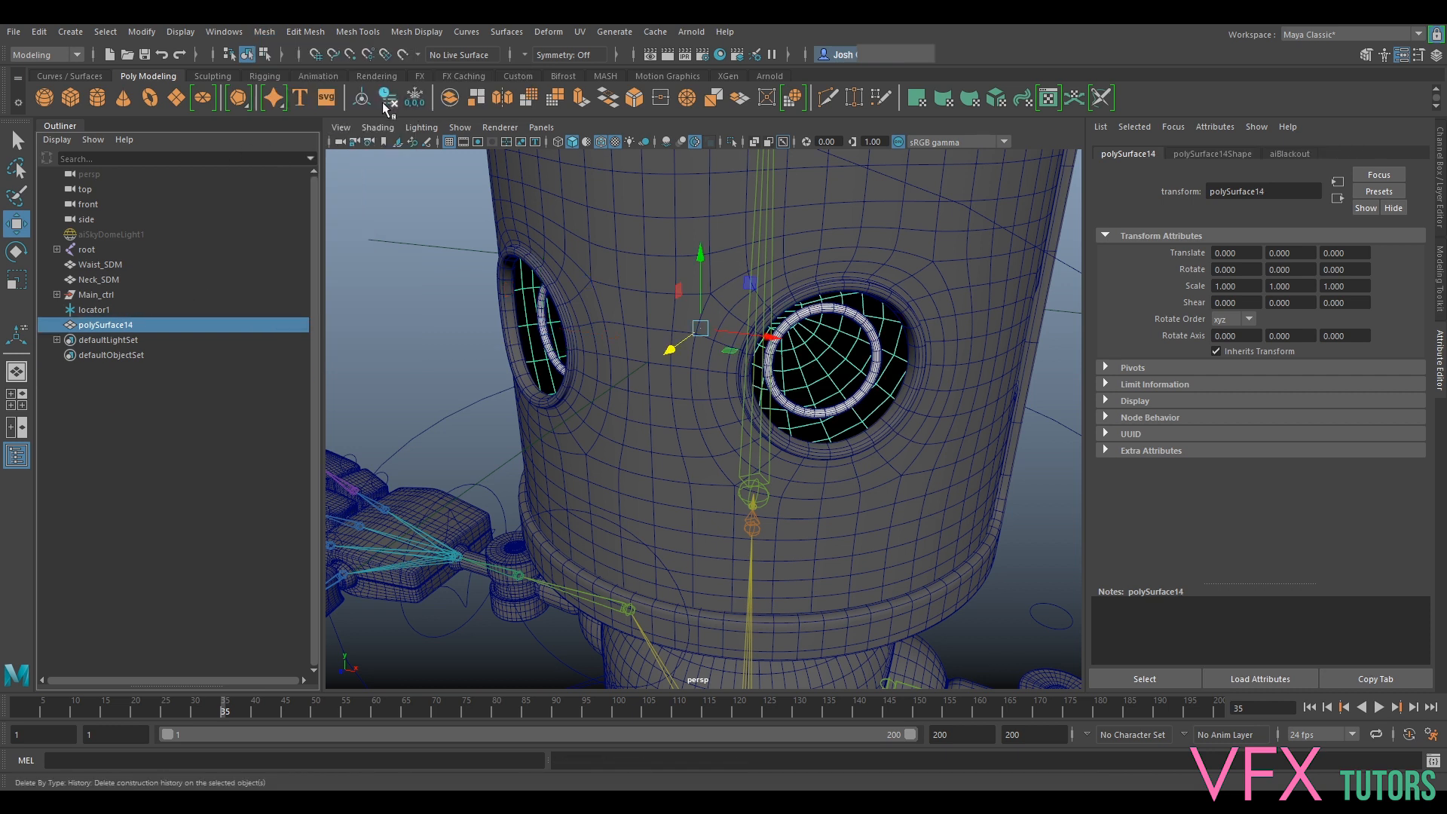
Rename the combined eye socket mesh as EyeSocket_SDM
double_click(110, 325)
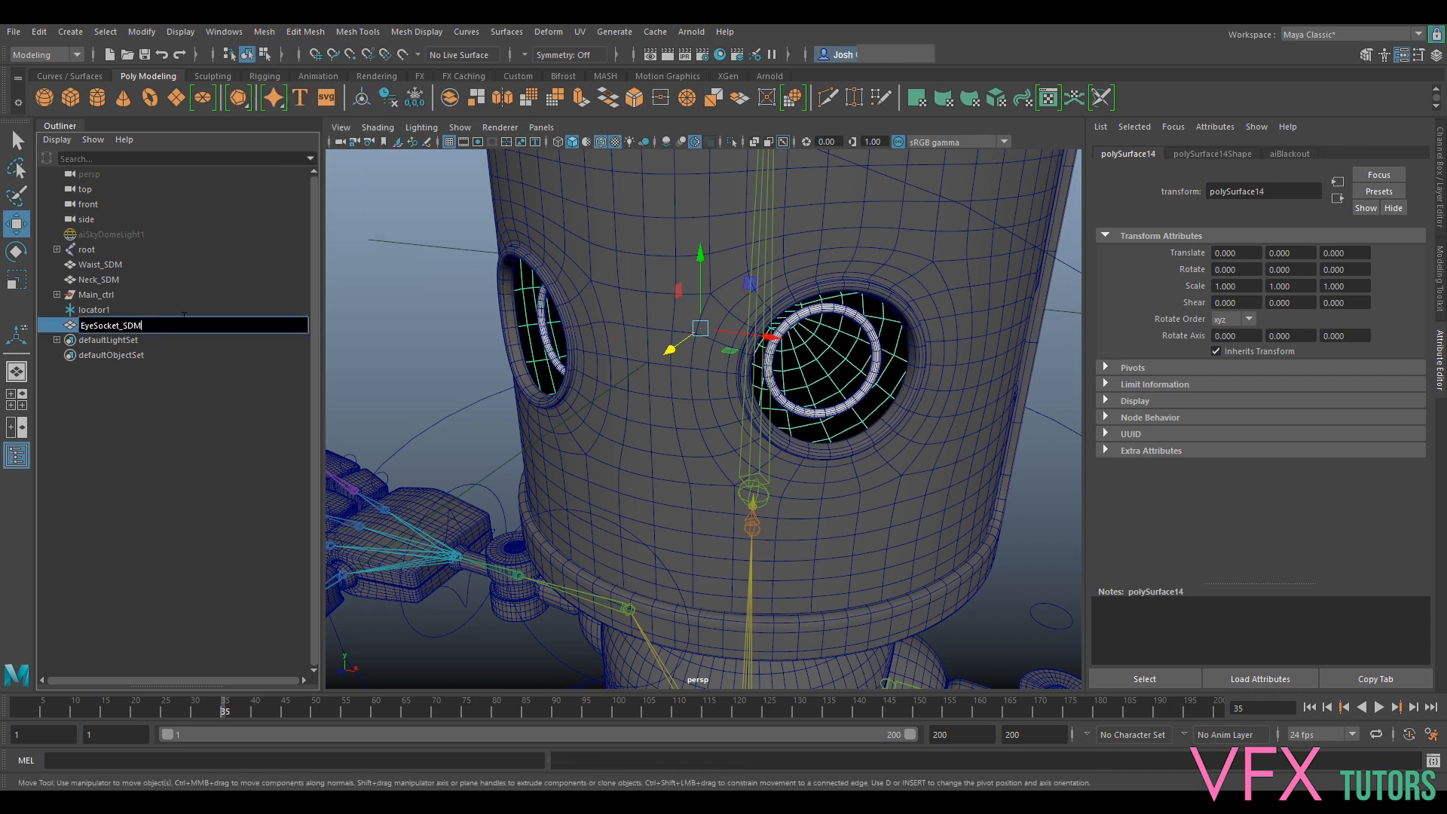
text(EyeSocket_SDM)
key(Return)
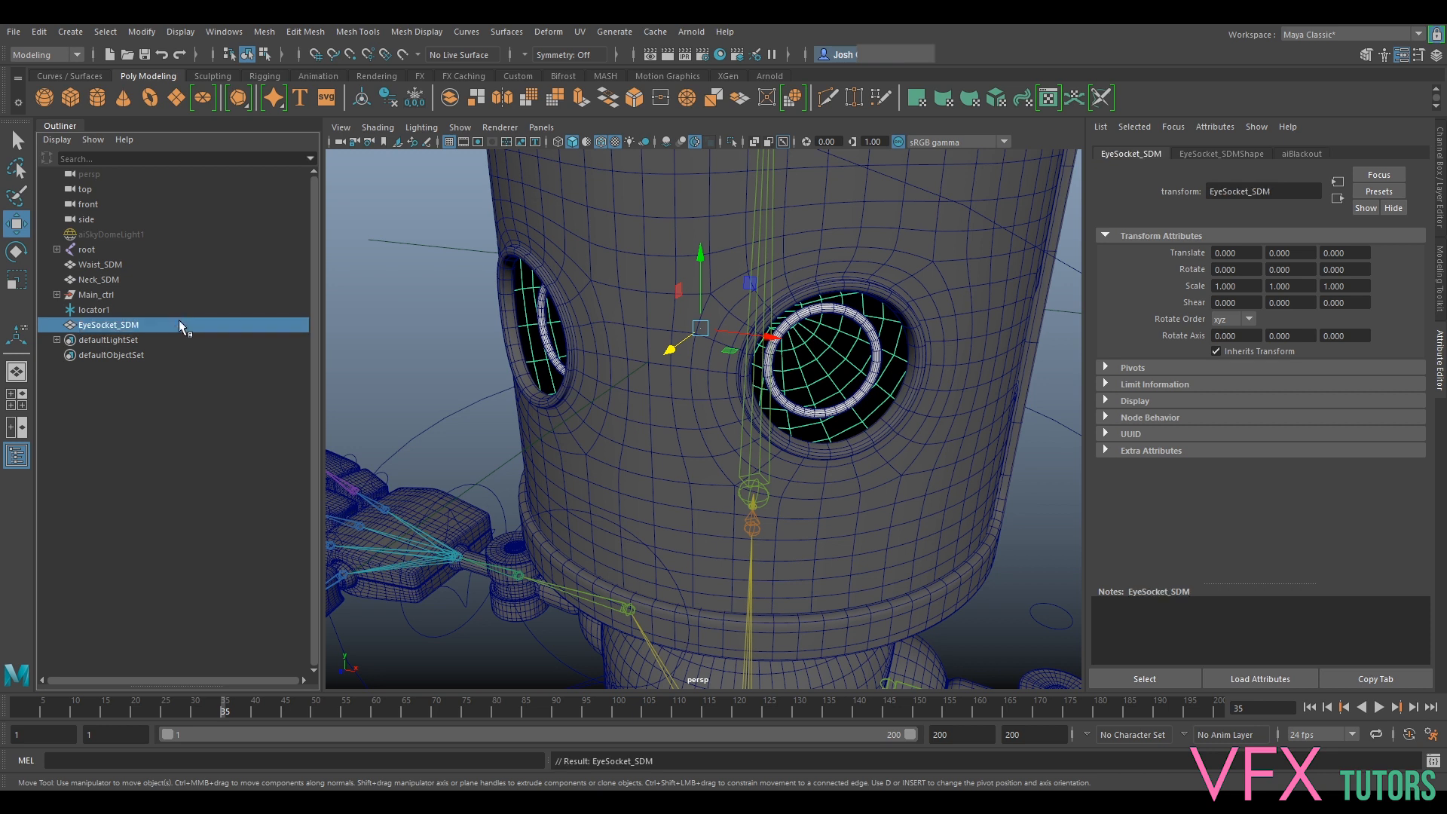
Expand the root hierarchy and parent EyeSocket_SDM under HeadJoint
click(57, 250)
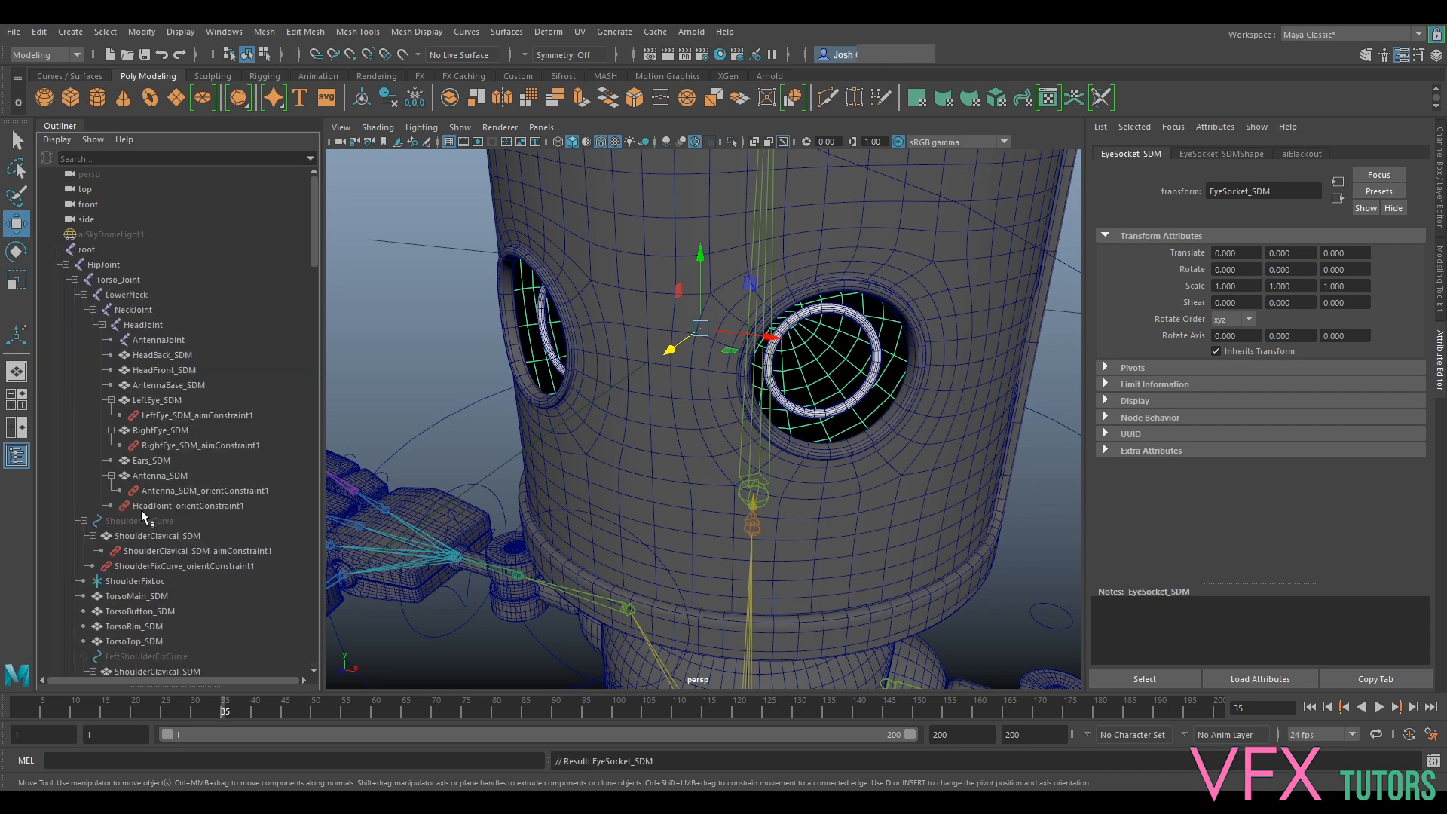
scroll(139, 562, down, 20)
scroll(185, 468, up, 20)
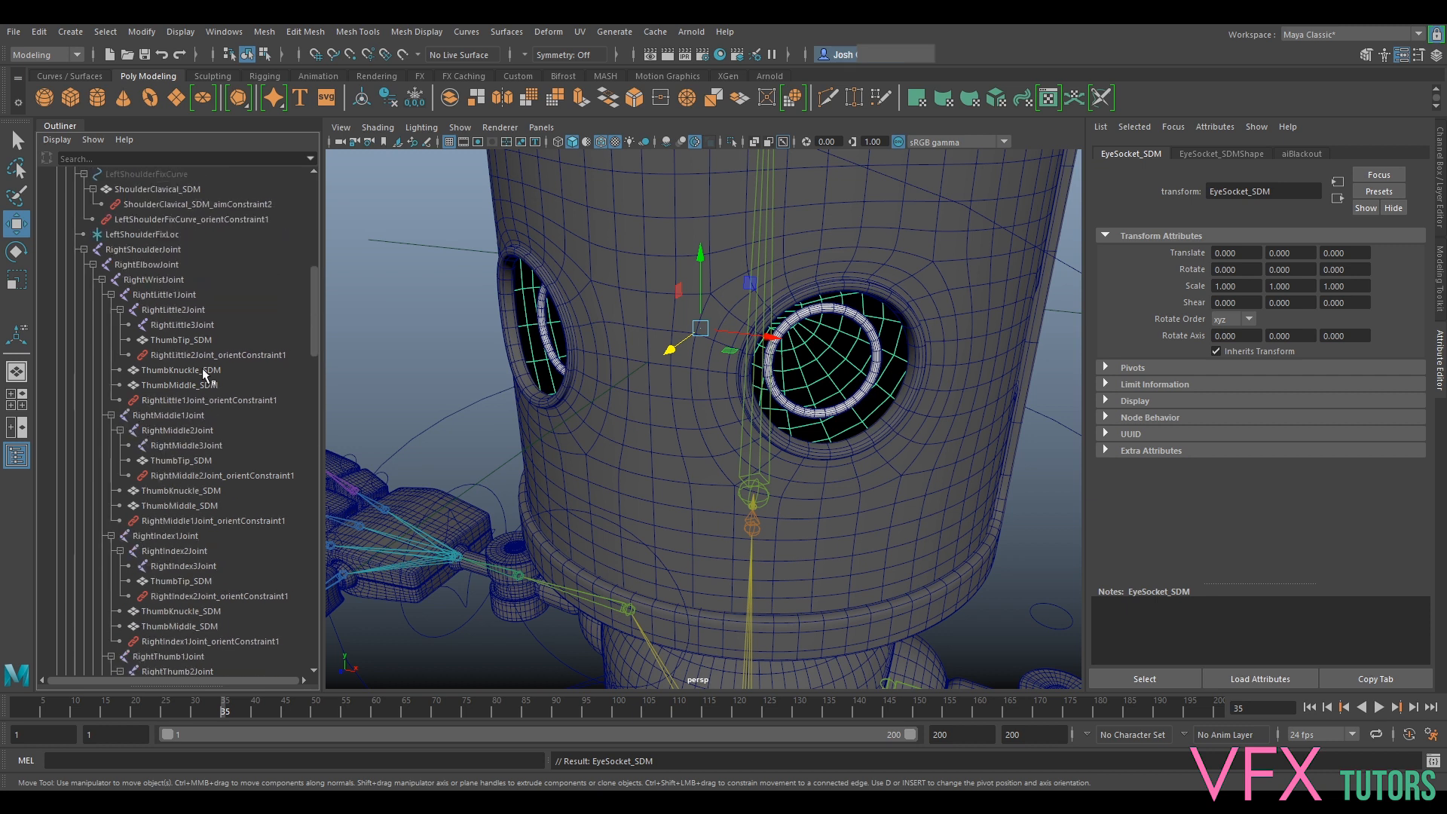
click(143, 324)
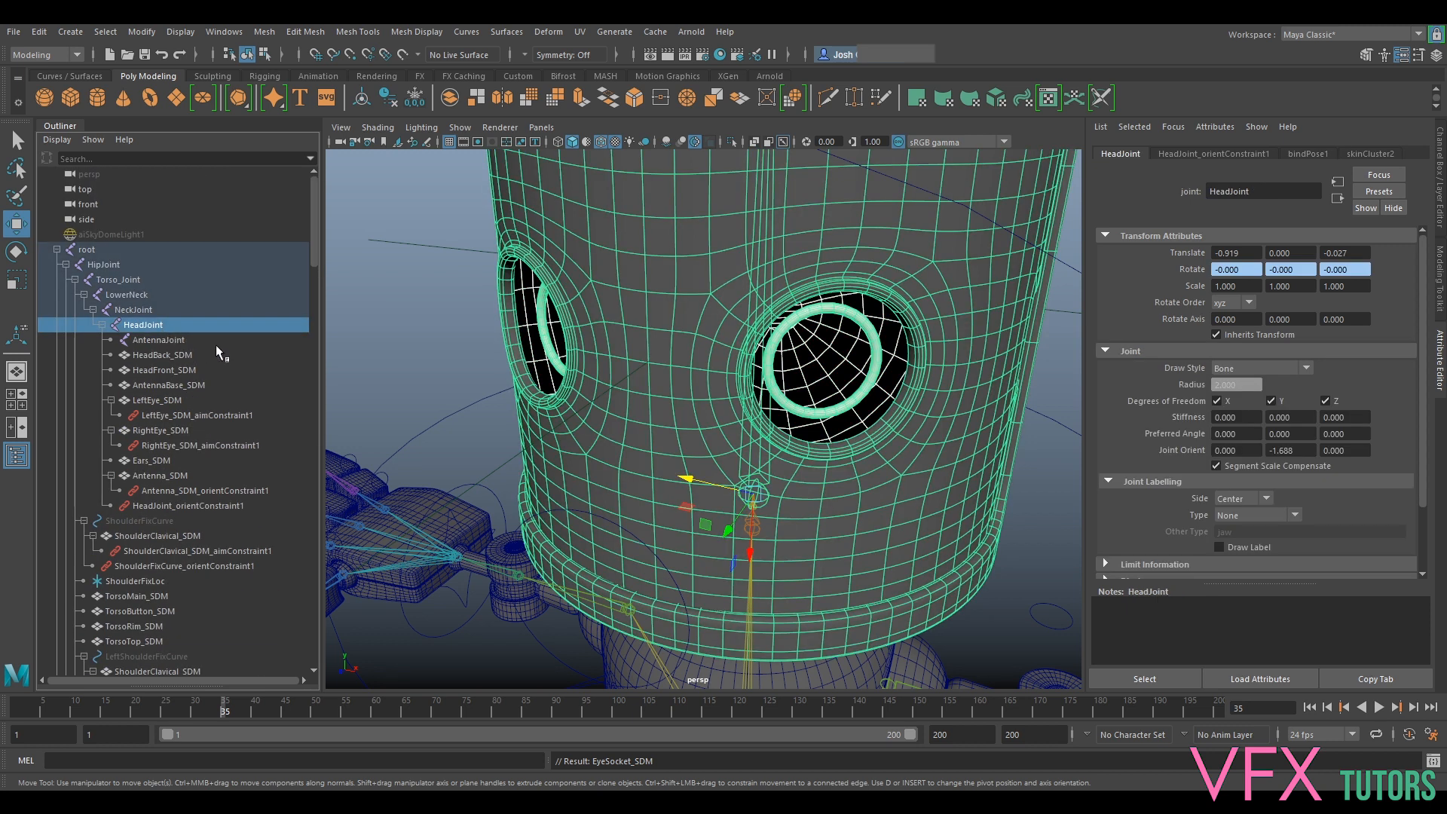
key(p)
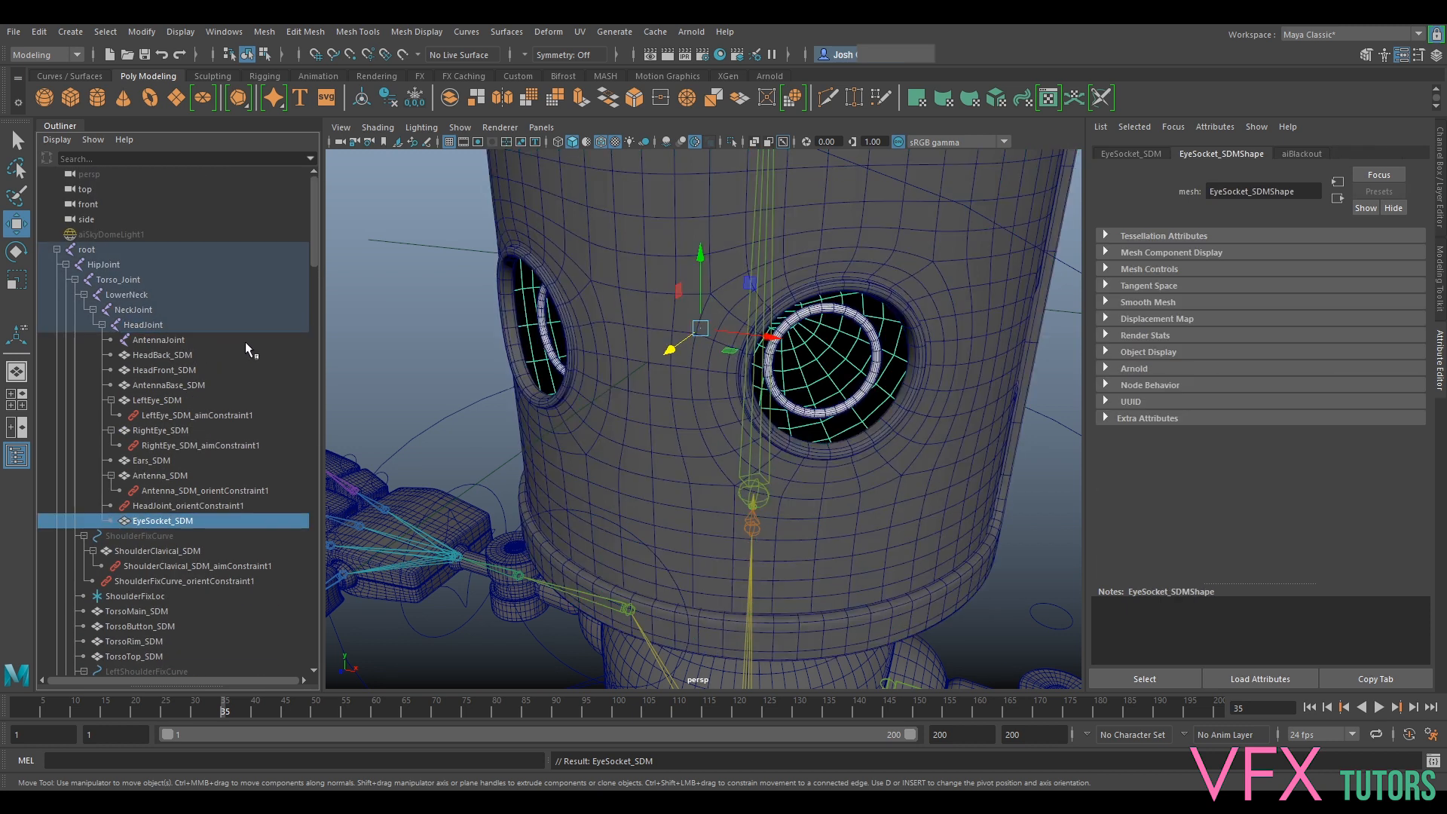
scroll(909, 315, down, 7)
Rotate the head control to test whether the eye sockets follow the head, and undo the rotation
click(956, 326)
alt+drag(897, 365, 937, 359)
scroll(897, 328, up, 2)
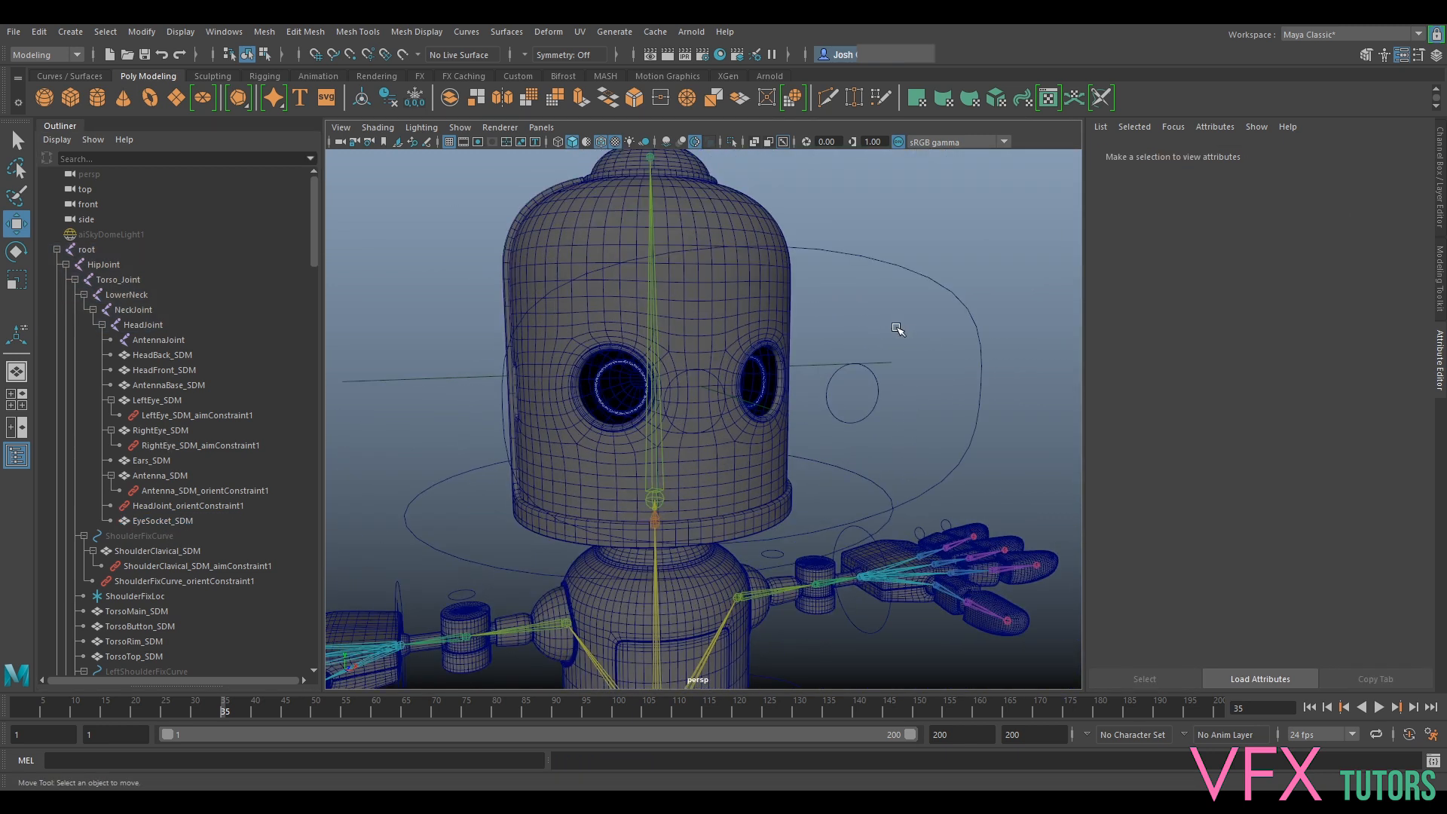
click(443, 530)
key(e)
mouse_move(663, 456)
mouse_down()
mouse_move(632, 473)
mouse_move(682, 471)
mouse_up()
key(ctrl+z)
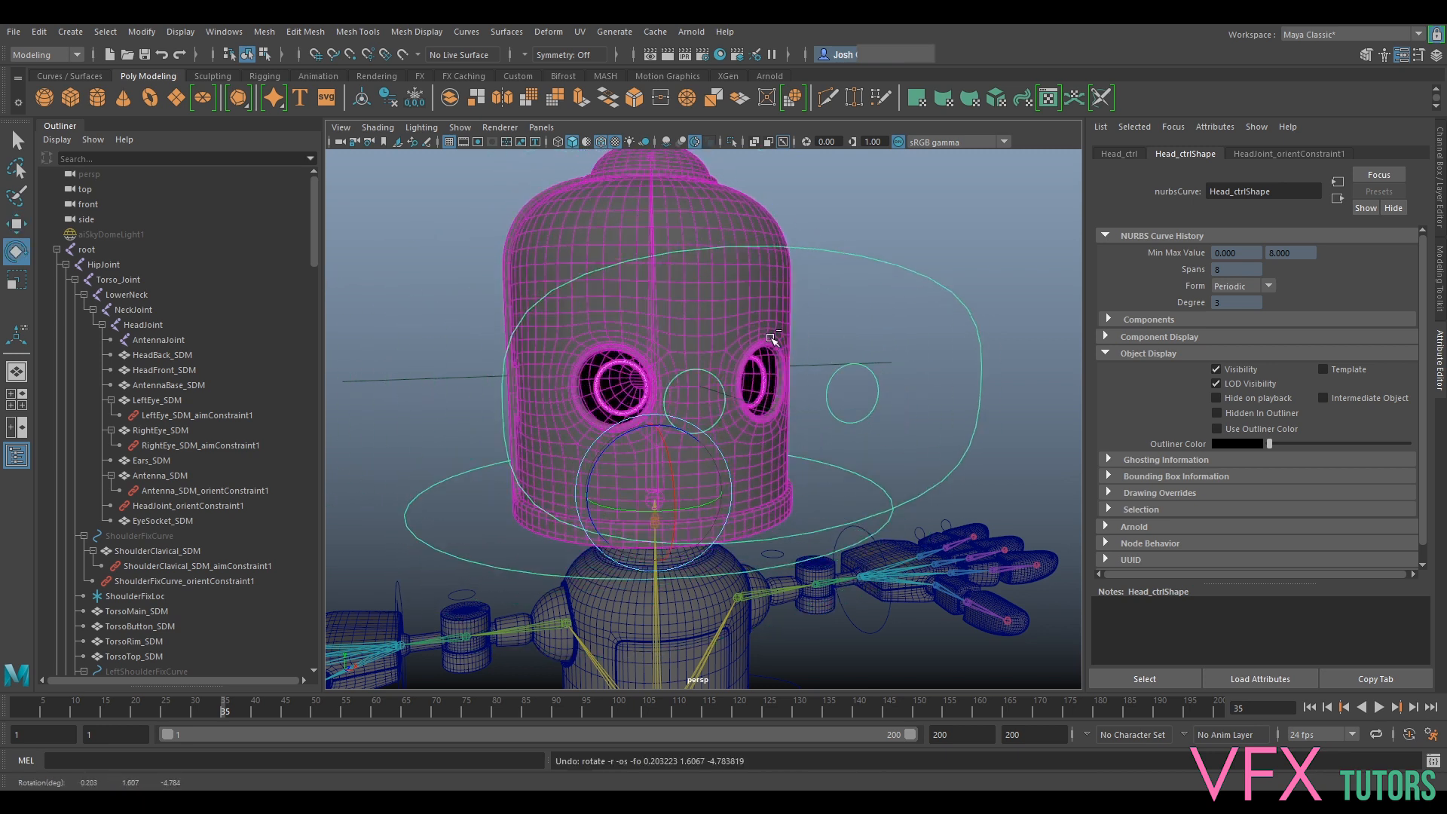
Move the main eyes control to test the eyes inside their sockets, undo the change and clear the selection
scroll(826, 327, down, 5)
click(926, 290)
scroll(923, 288, up, 3)
click(875, 313)
key(f)
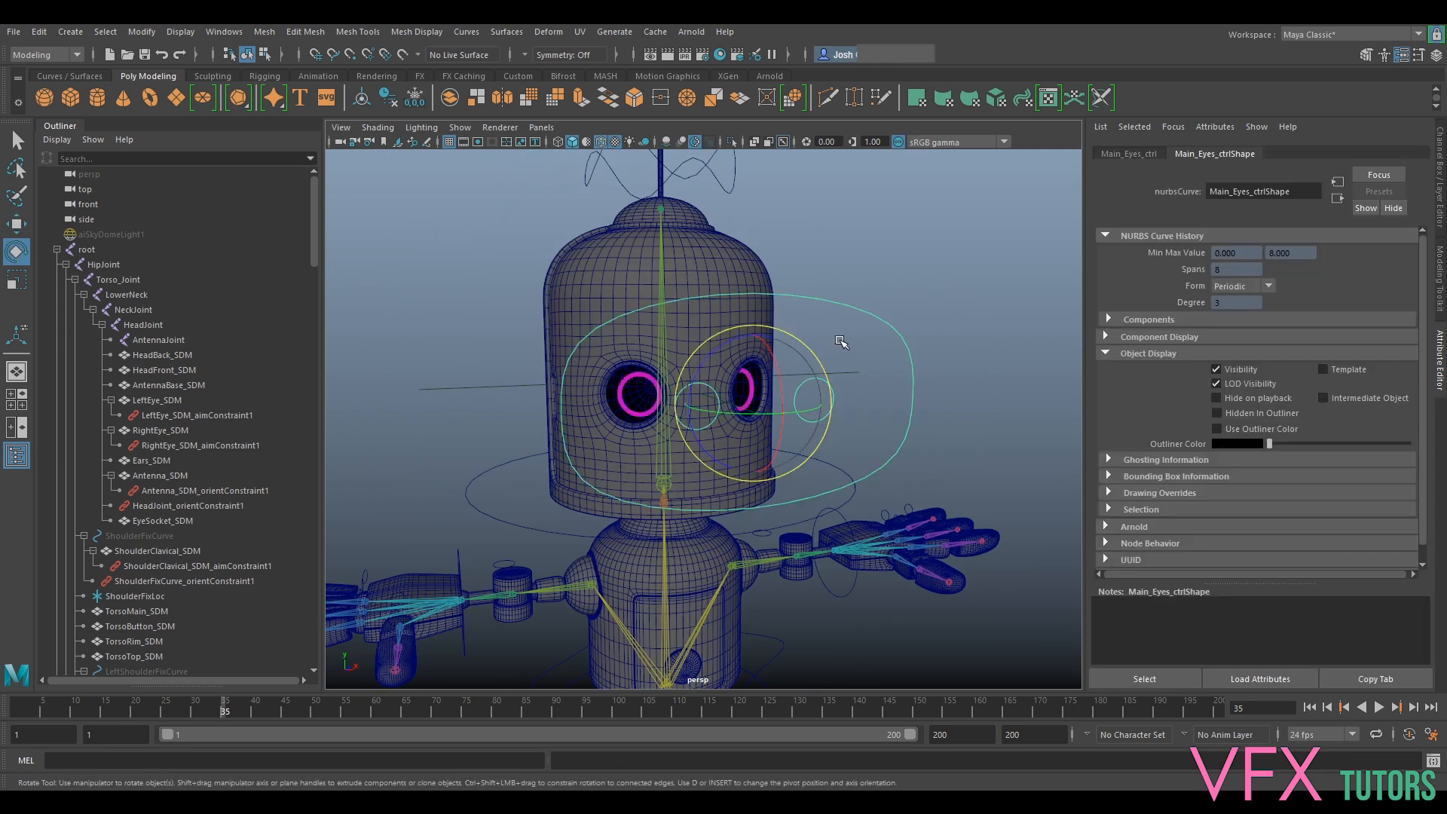
key(w)
drag(684, 400, 827, 365)
click(770, 409)
key(ctrl+z)
key(ctrl+z)
click(980, 284)
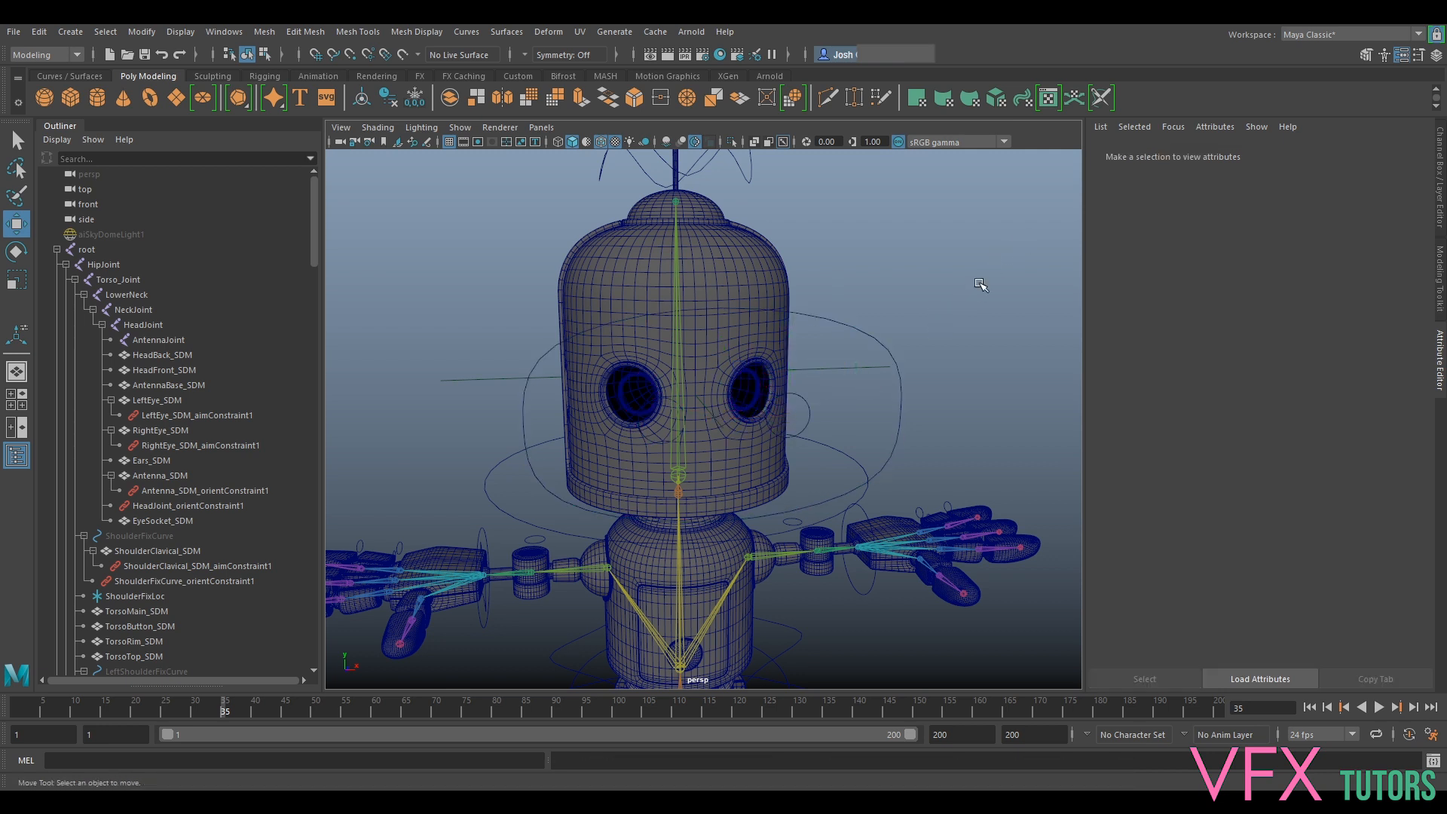
Collapse the root hierarchy and examine the left eye, its socket and the whole robot
alt+drag(886, 347, 898, 339)
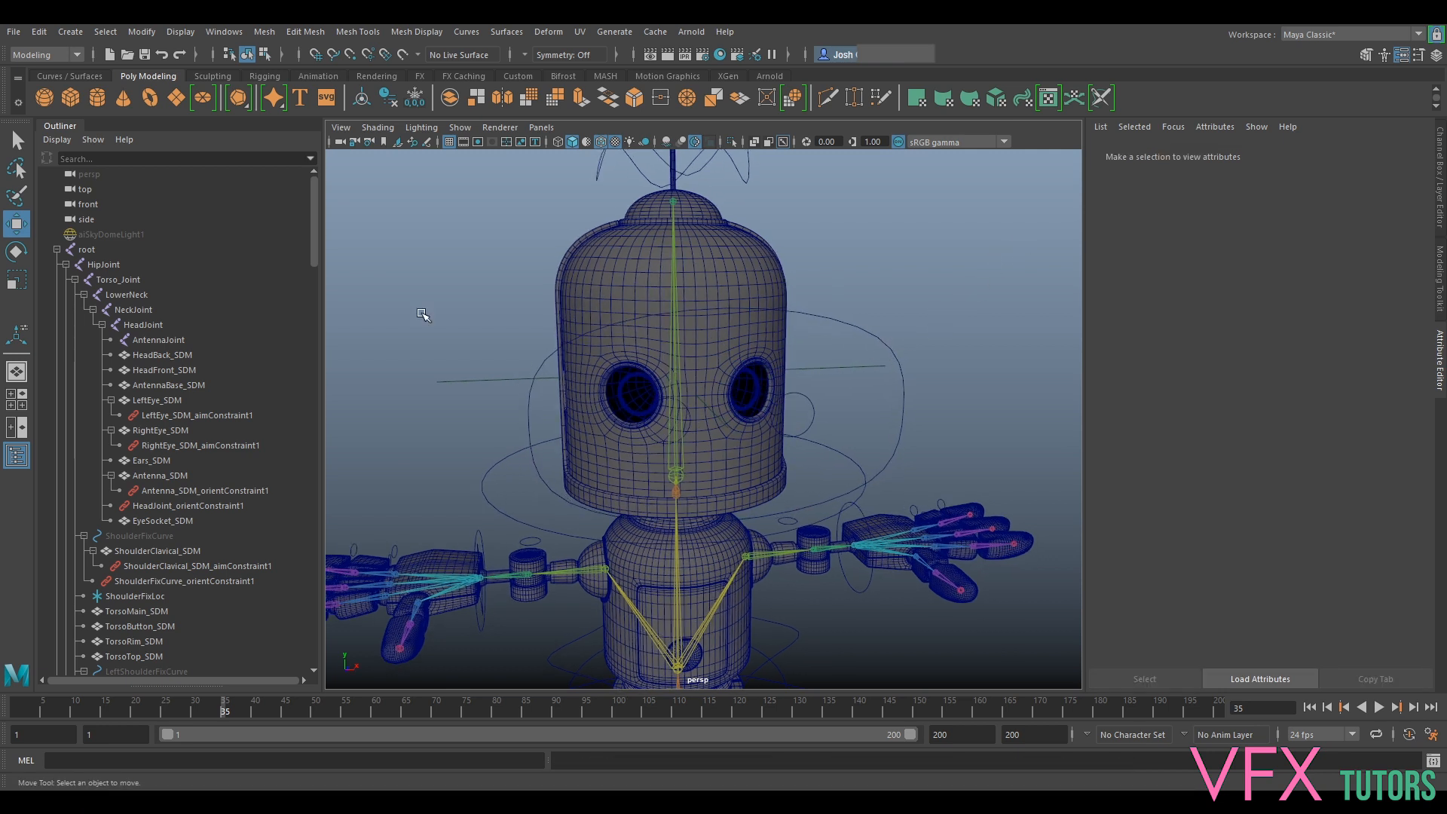
click(57, 249)
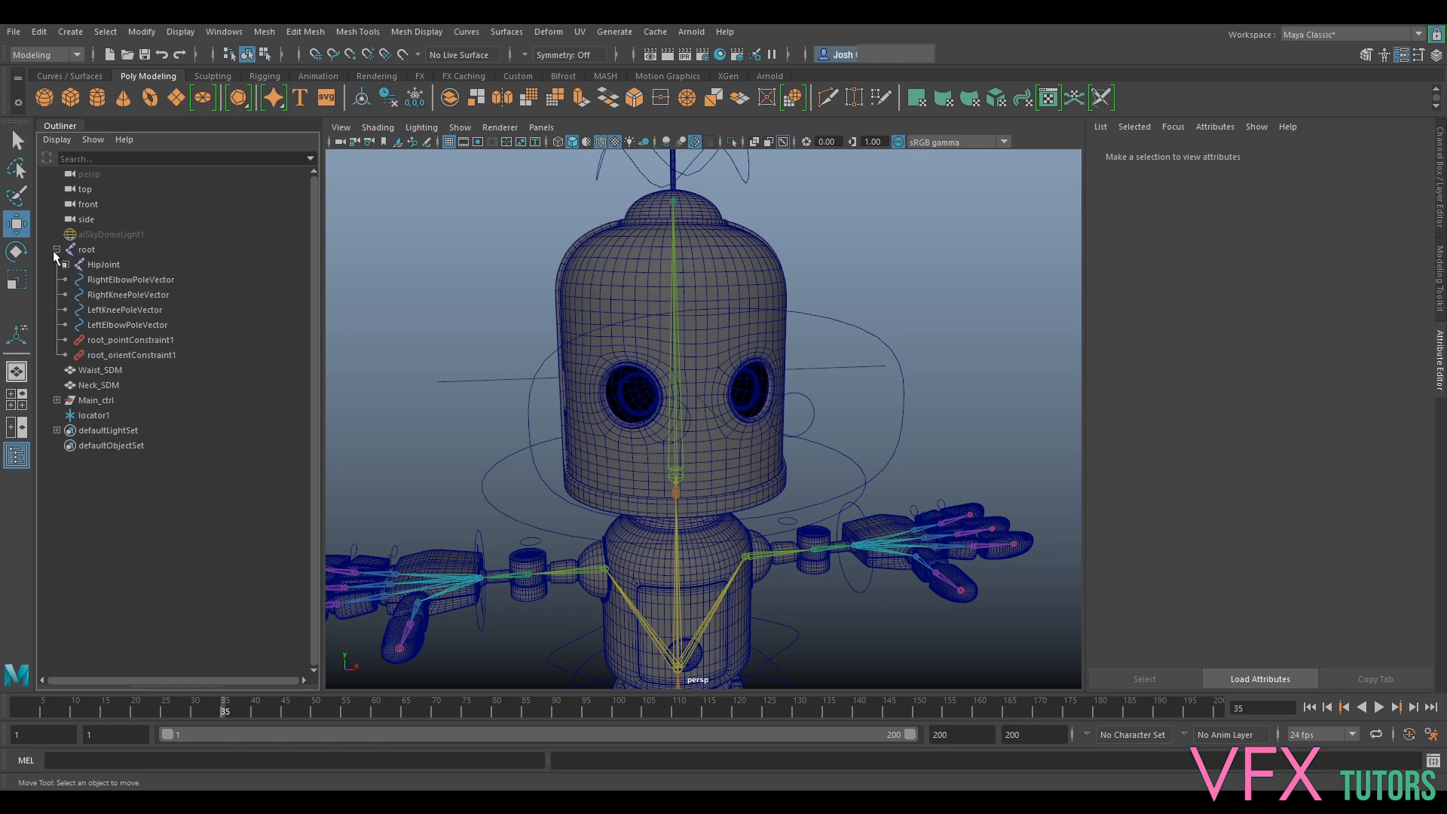
scroll(935, 309, down, 6)
alt+drag(951, 374, 935, 448)
scroll(935, 448, up, 10)
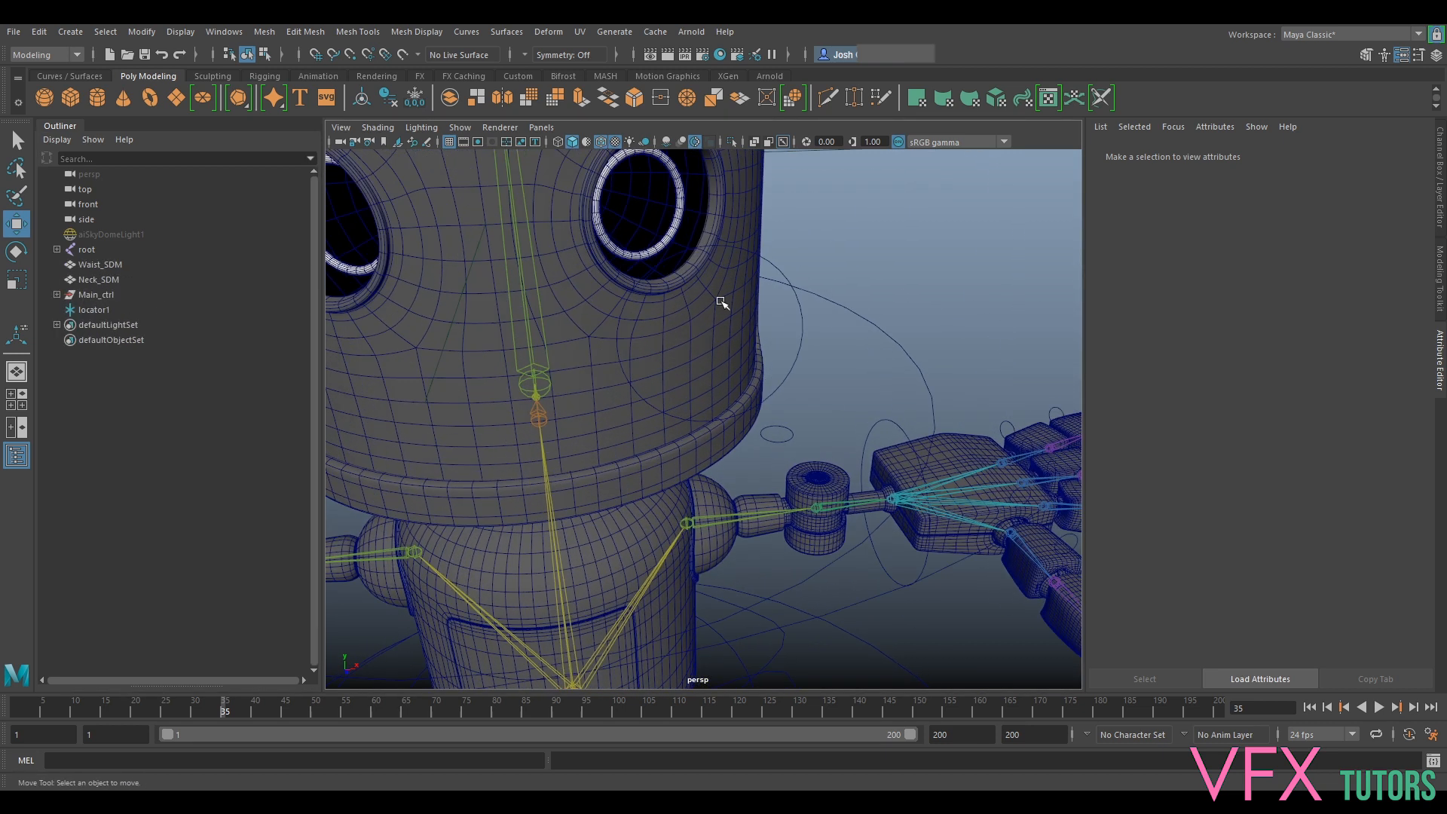
click(676, 233)
scroll(880, 314, down, 10)
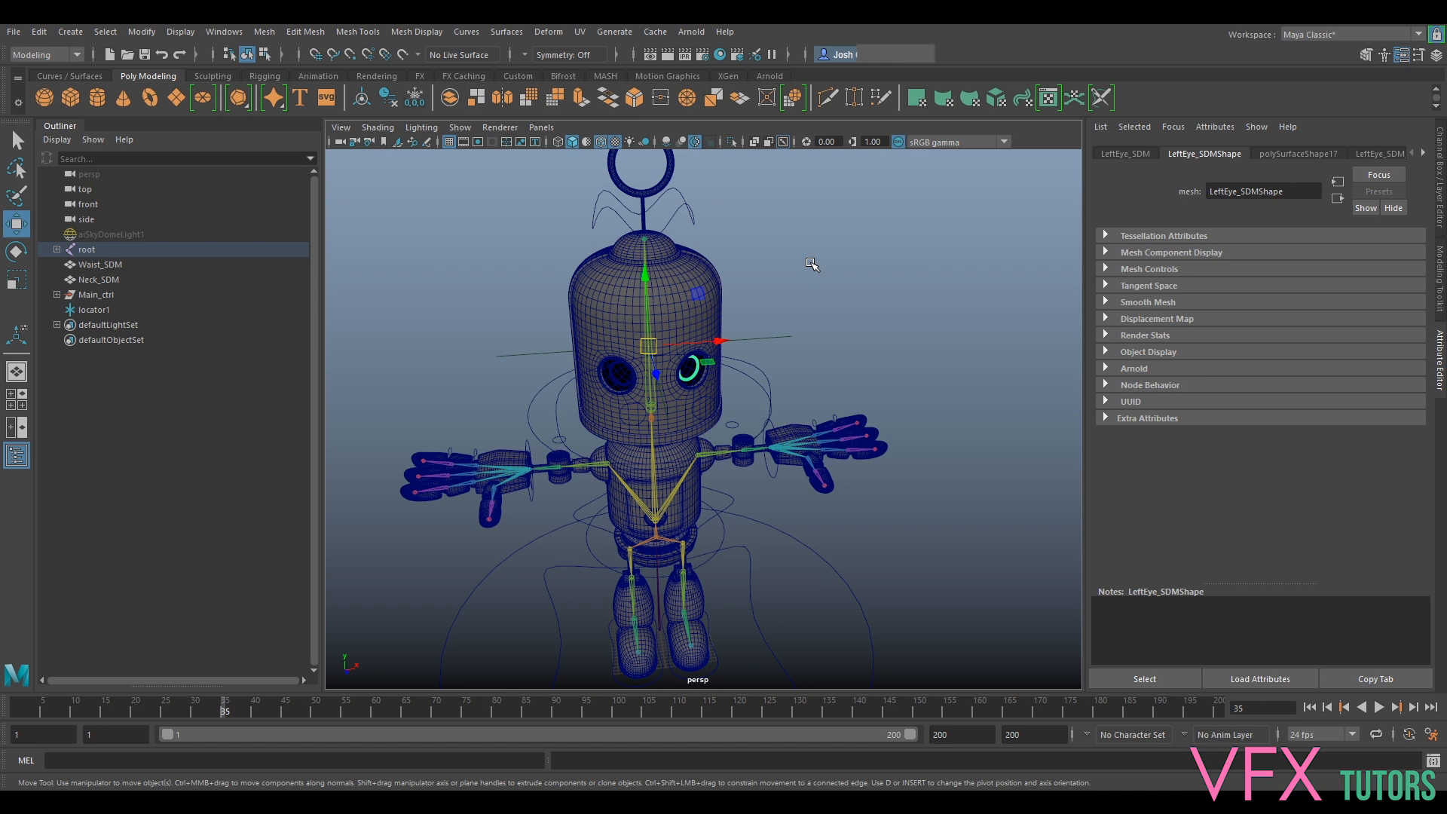
scroll(820, 273, down, 5)
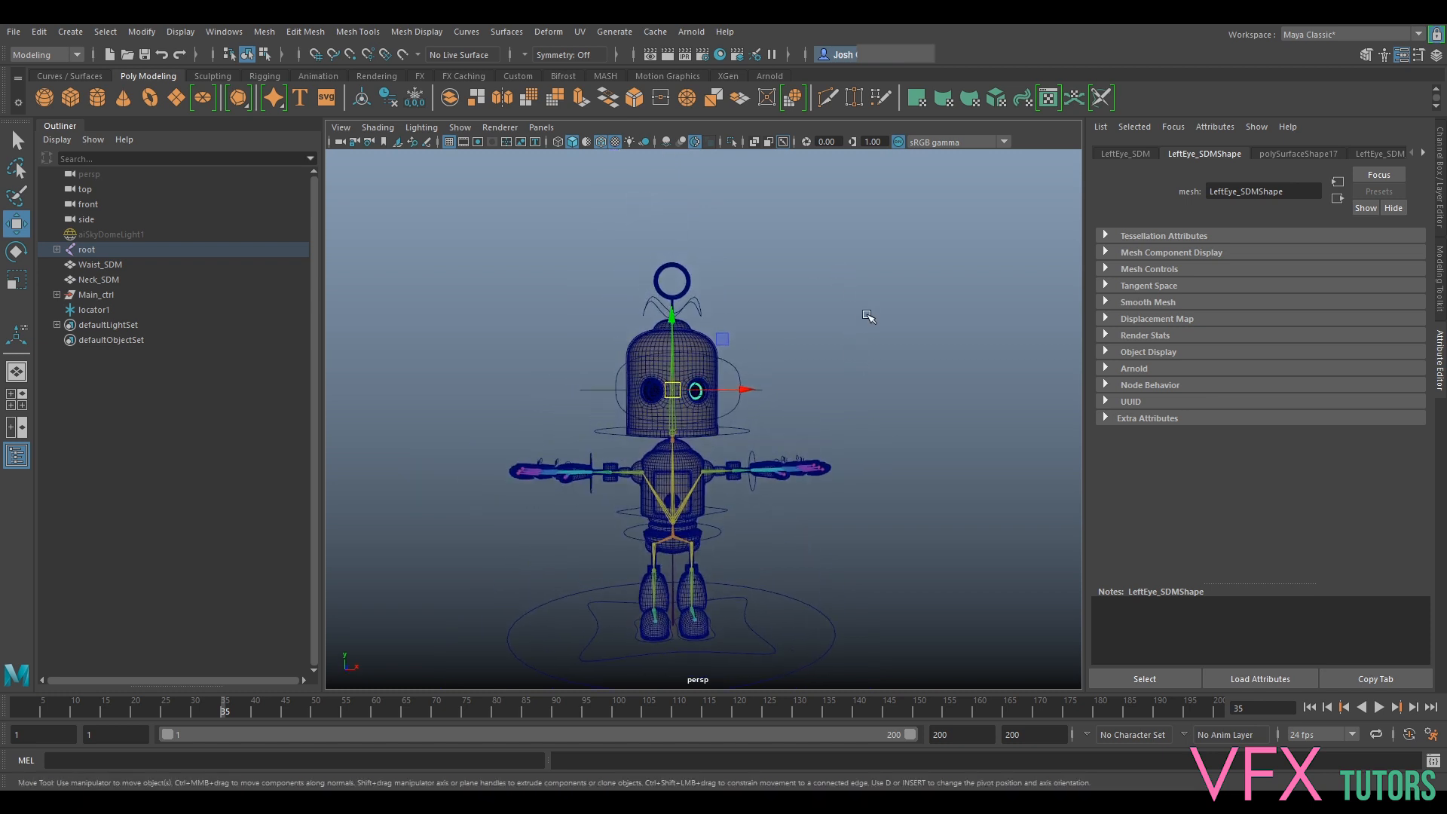
scroll(763, 285, up, 4)
Try the hip and torso controls to check how the body parts follow them, and undo the changes
alt+middle_drag(814, 502, 782, 373)
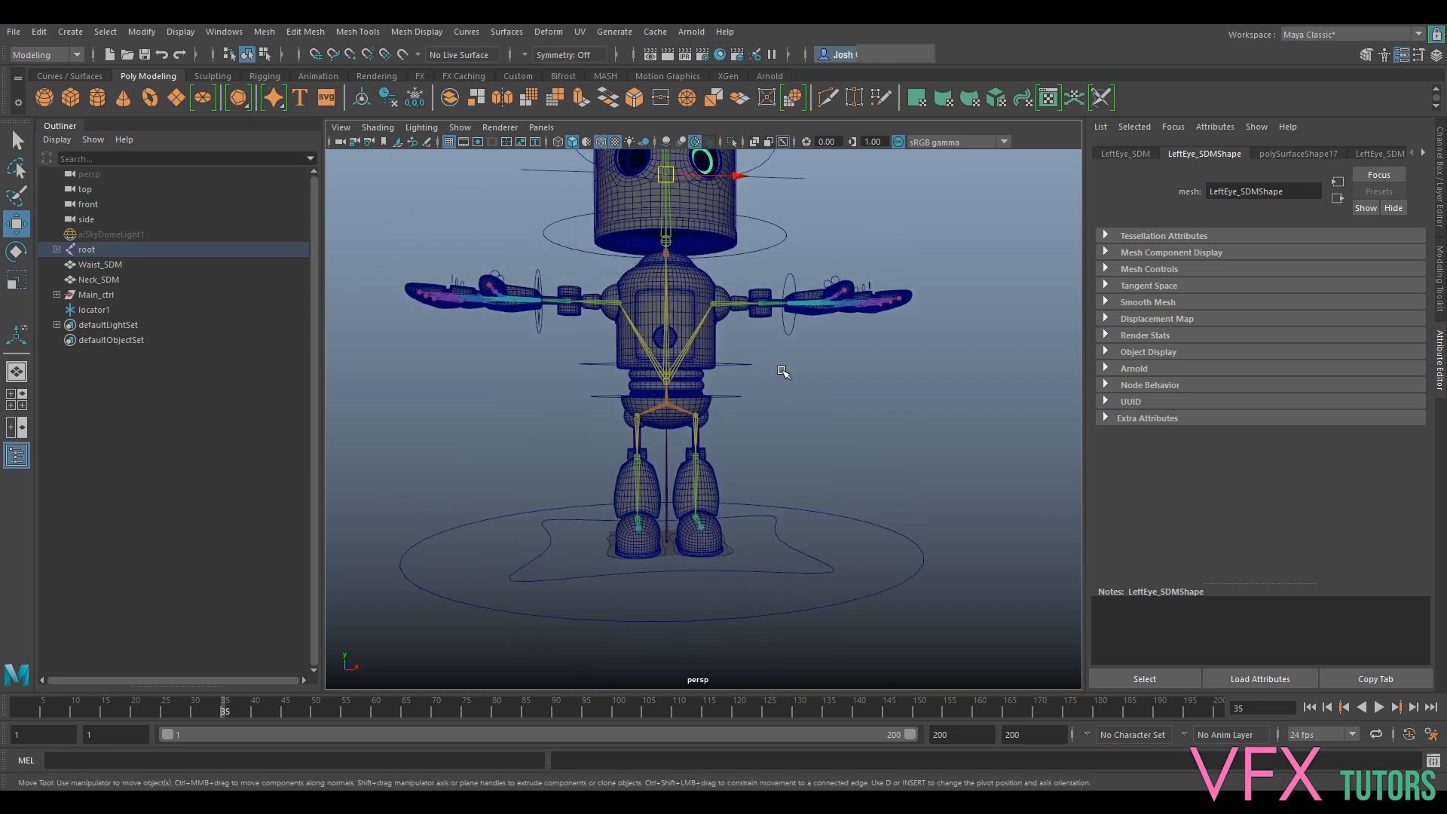
drag(736, 411, 784, 365)
key(e)
key(ctrl+z)
click(746, 367)
key(w)
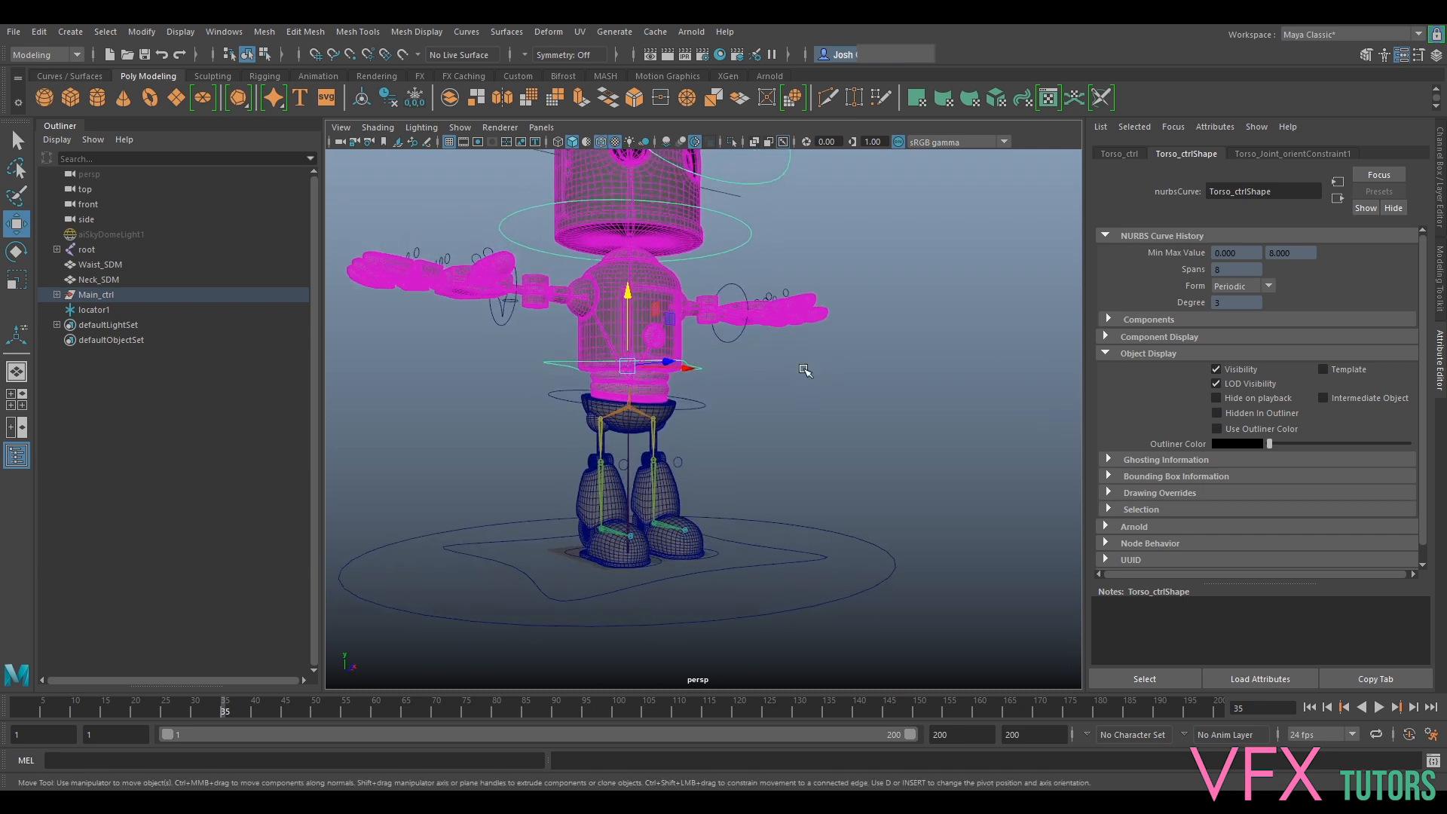
key(ctrl+z)
key(ctrl+z)
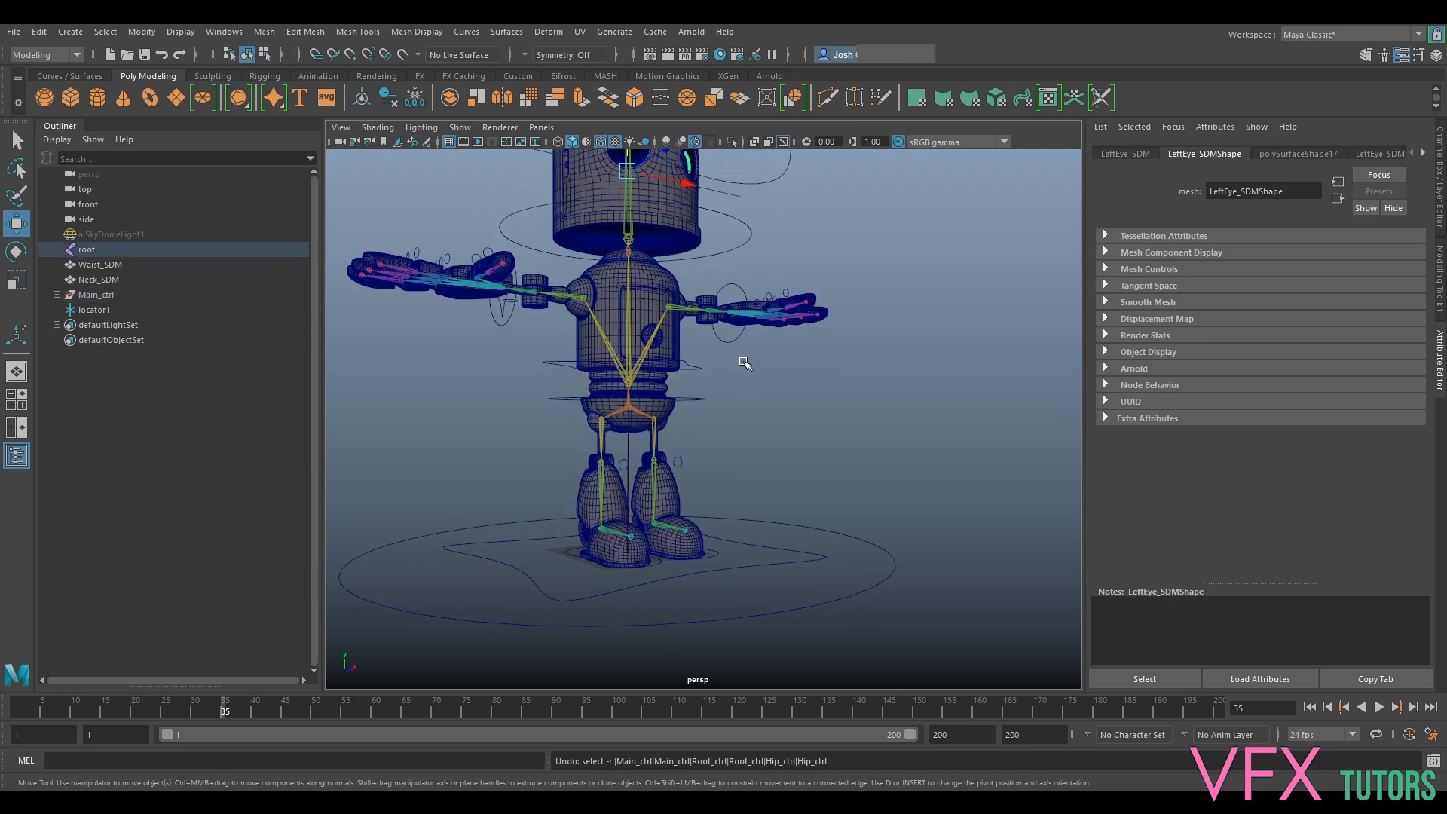
Select the torso control followed by Torso_Joint, and show the joint's channel values
scroll(782, 413, up, 4)
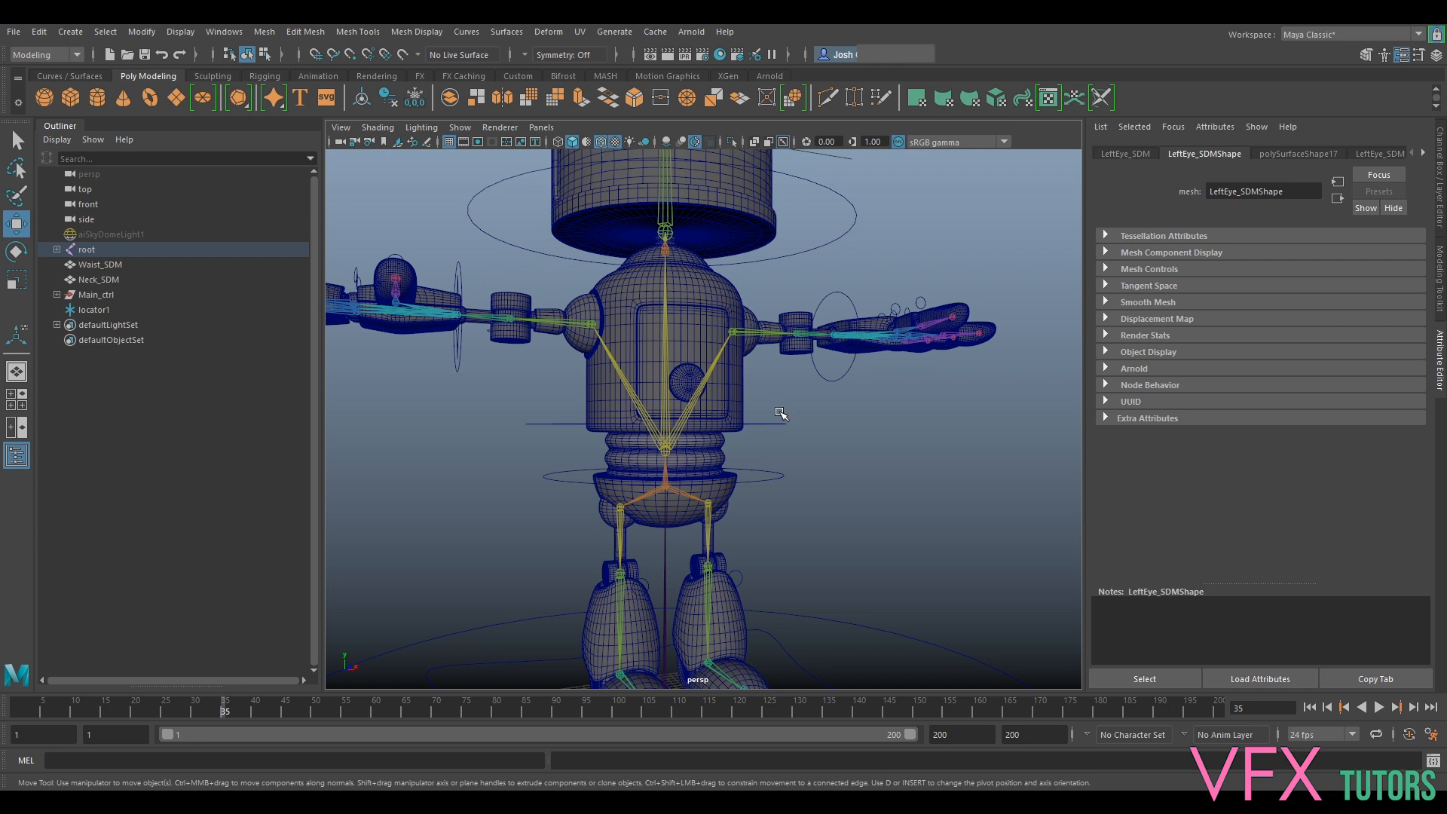
scroll(781, 413, up, 3)
click(736, 437)
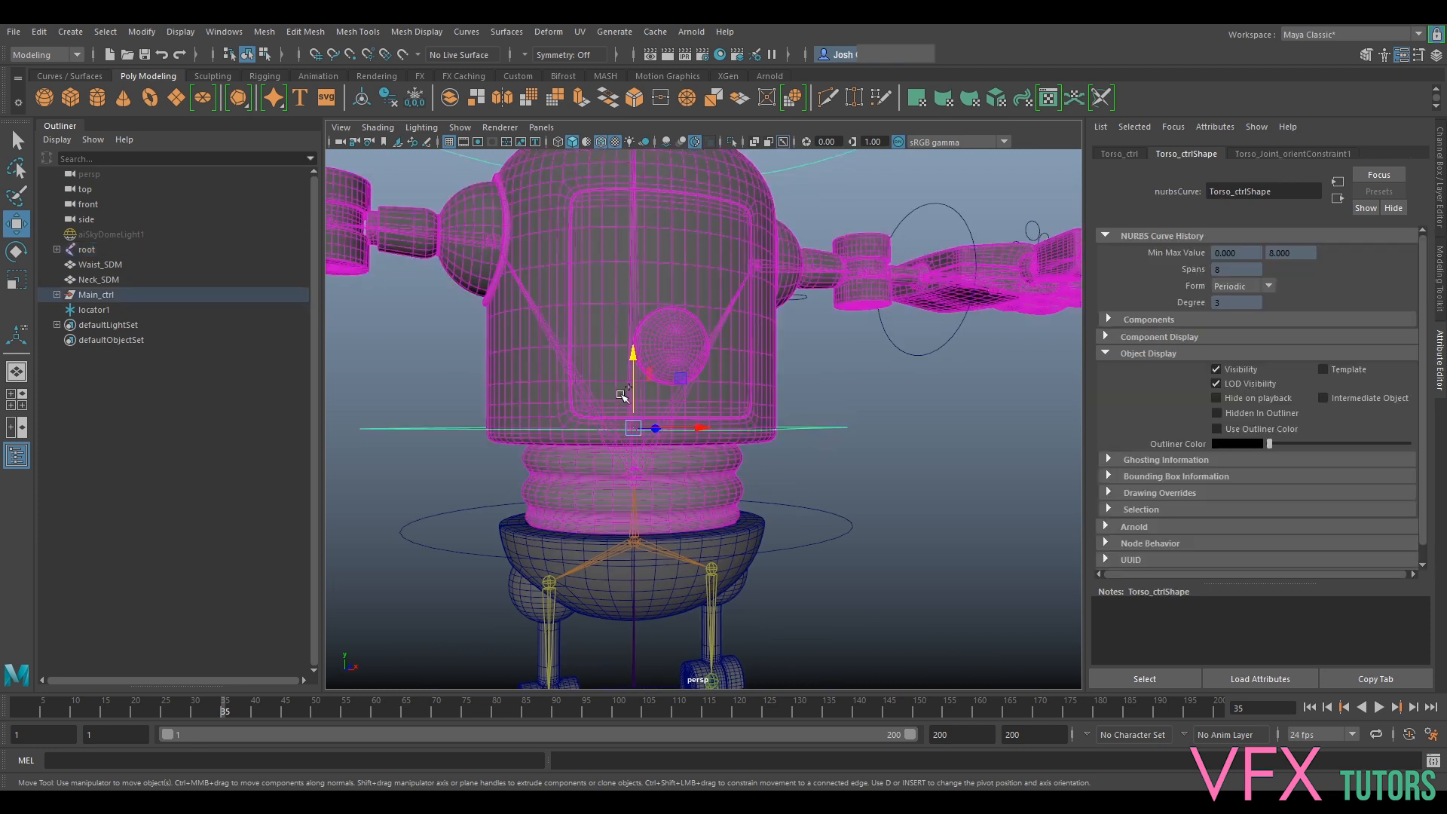
click(635, 298)
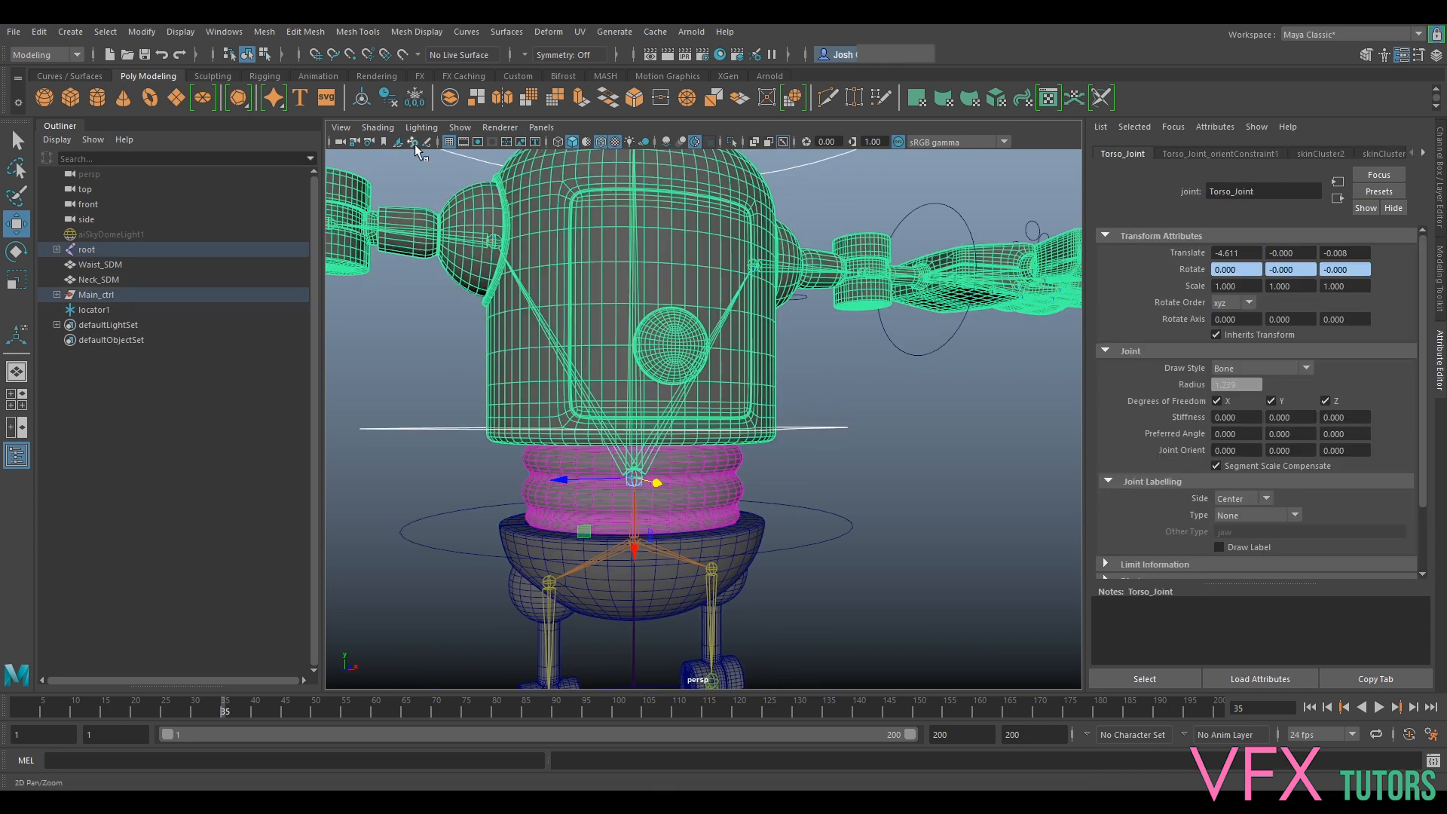
key(ctrl+a)
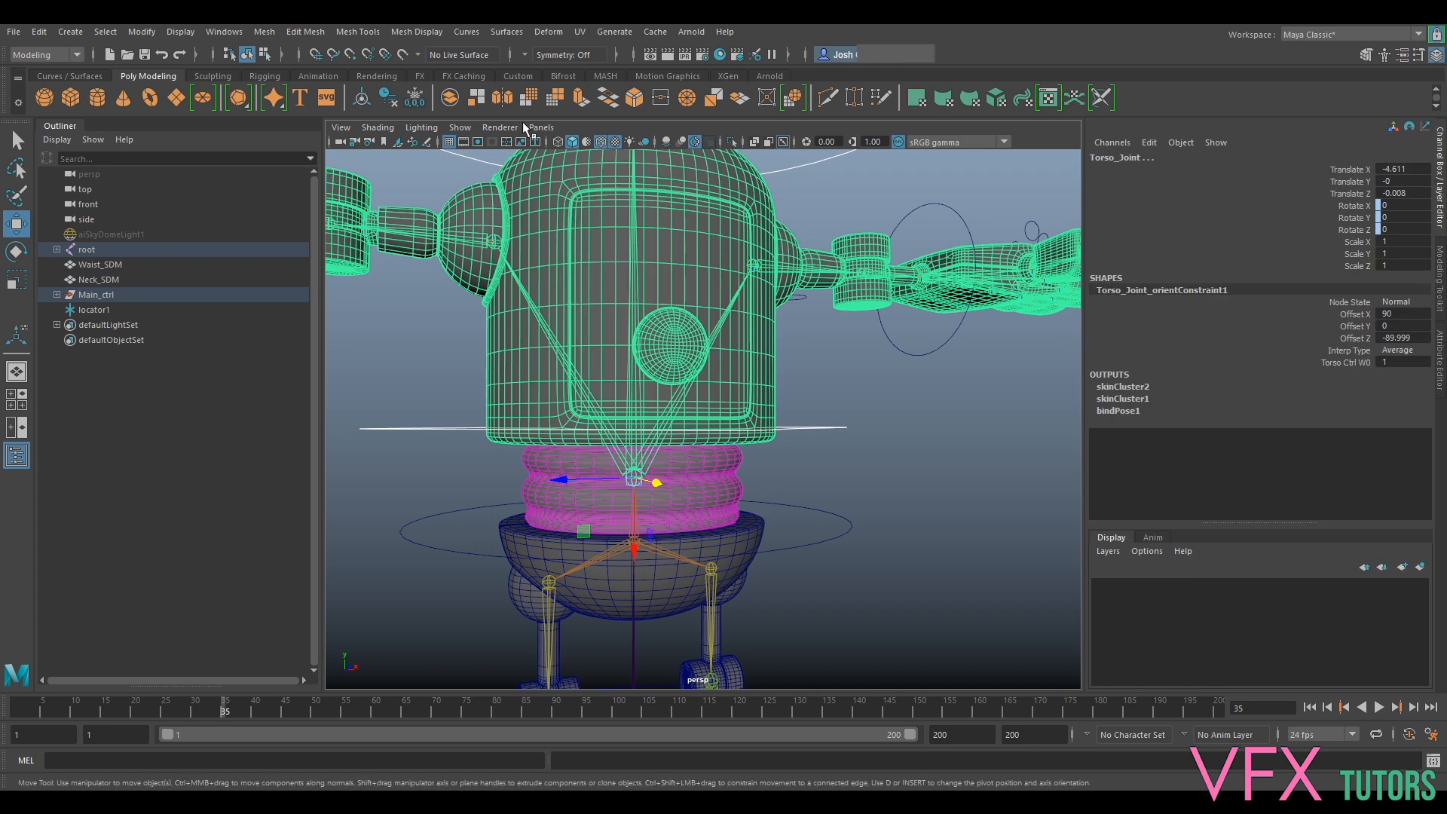
Save the scene as a new version named BublPart_v082 in Maya ASCII format
click(13, 31)
click(54, 105)
click(494, 573)
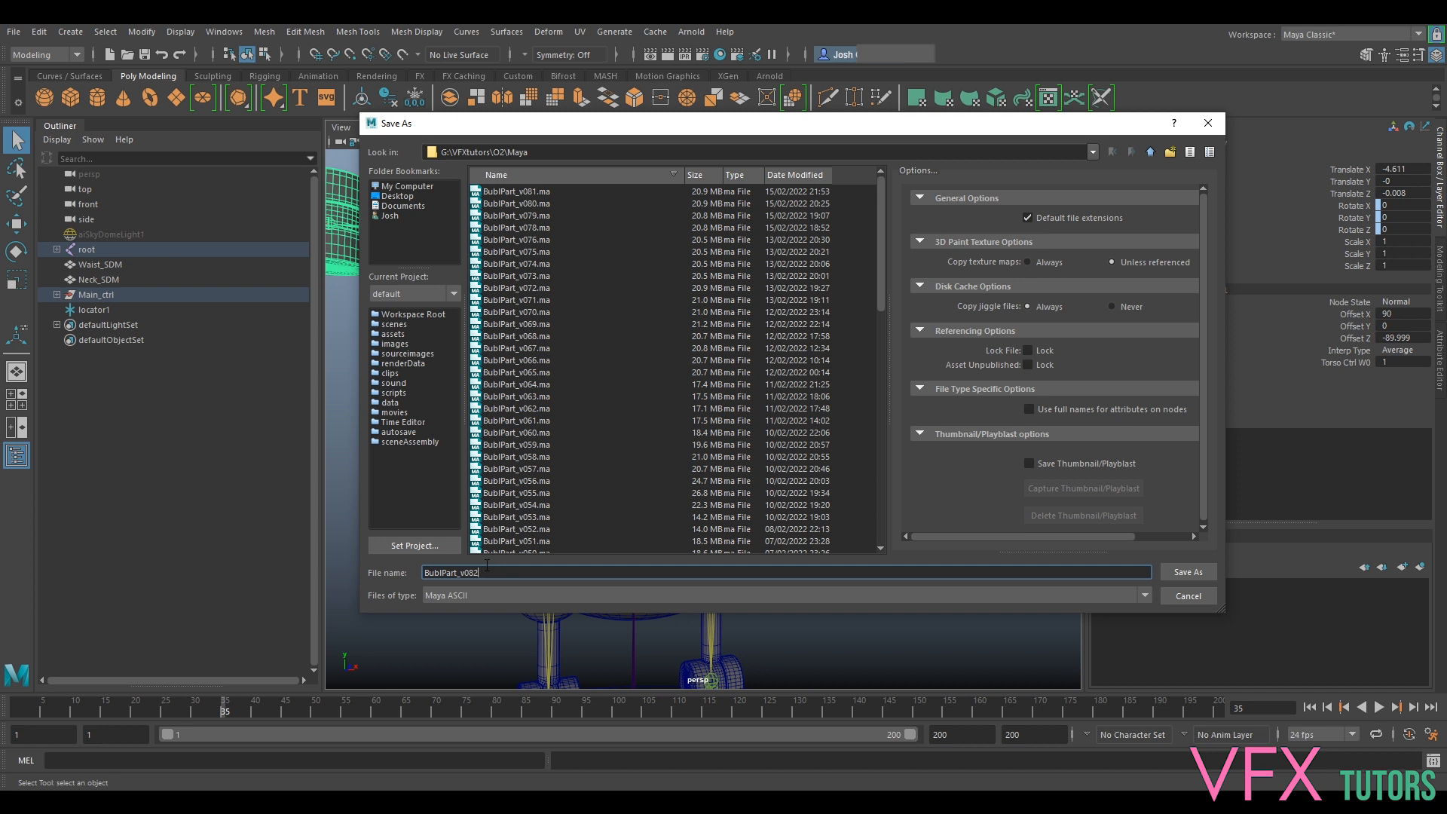
click(1182, 573)
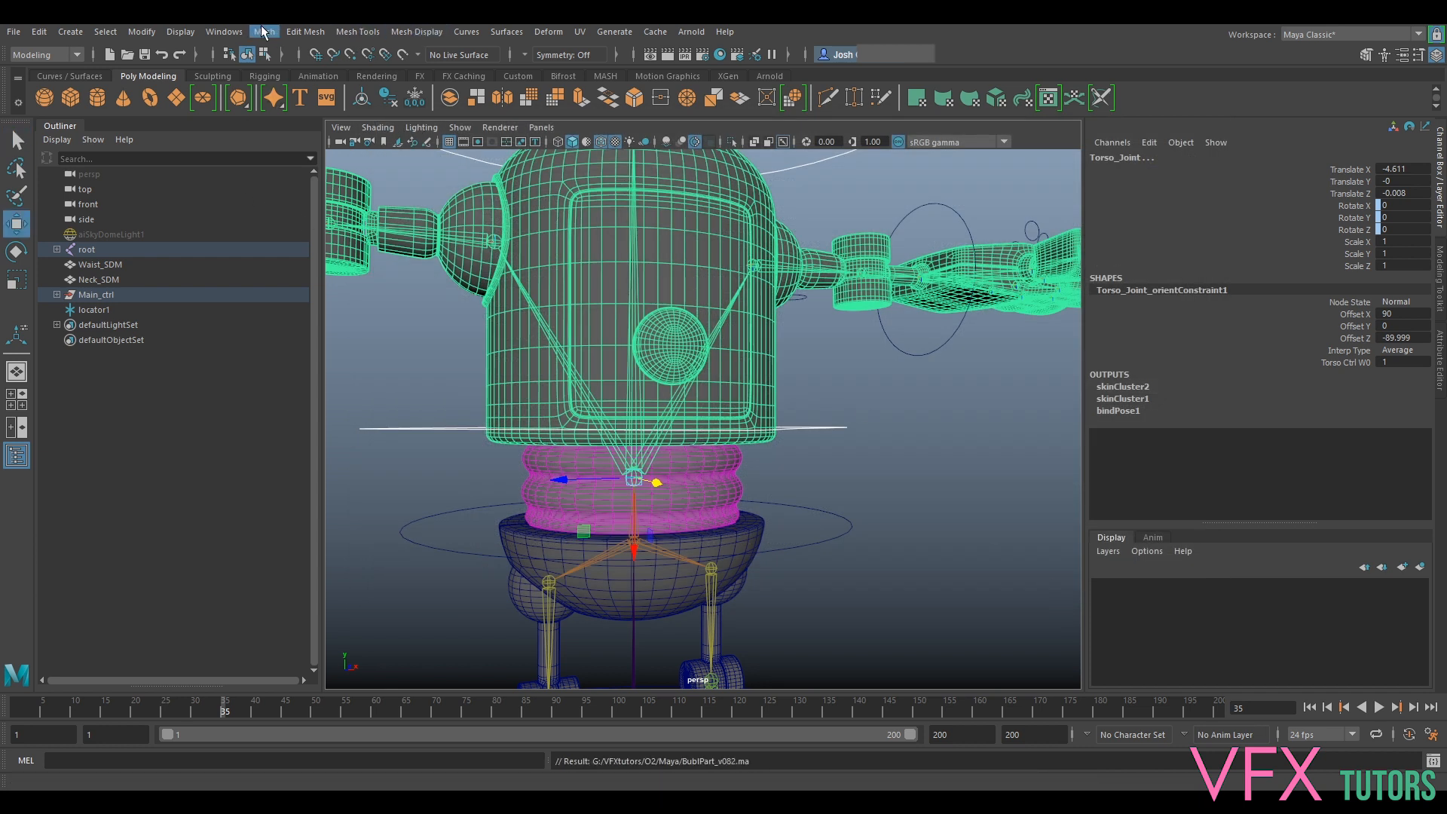
Switch to the Rigging menu set and point-constrain Torso_Joint to the torso control
click(30, 55)
click(47, 91)
click(381, 32)
click(417, 87)
scroll(799, 411, down, 5)
alt+drag(814, 417, 827, 443)
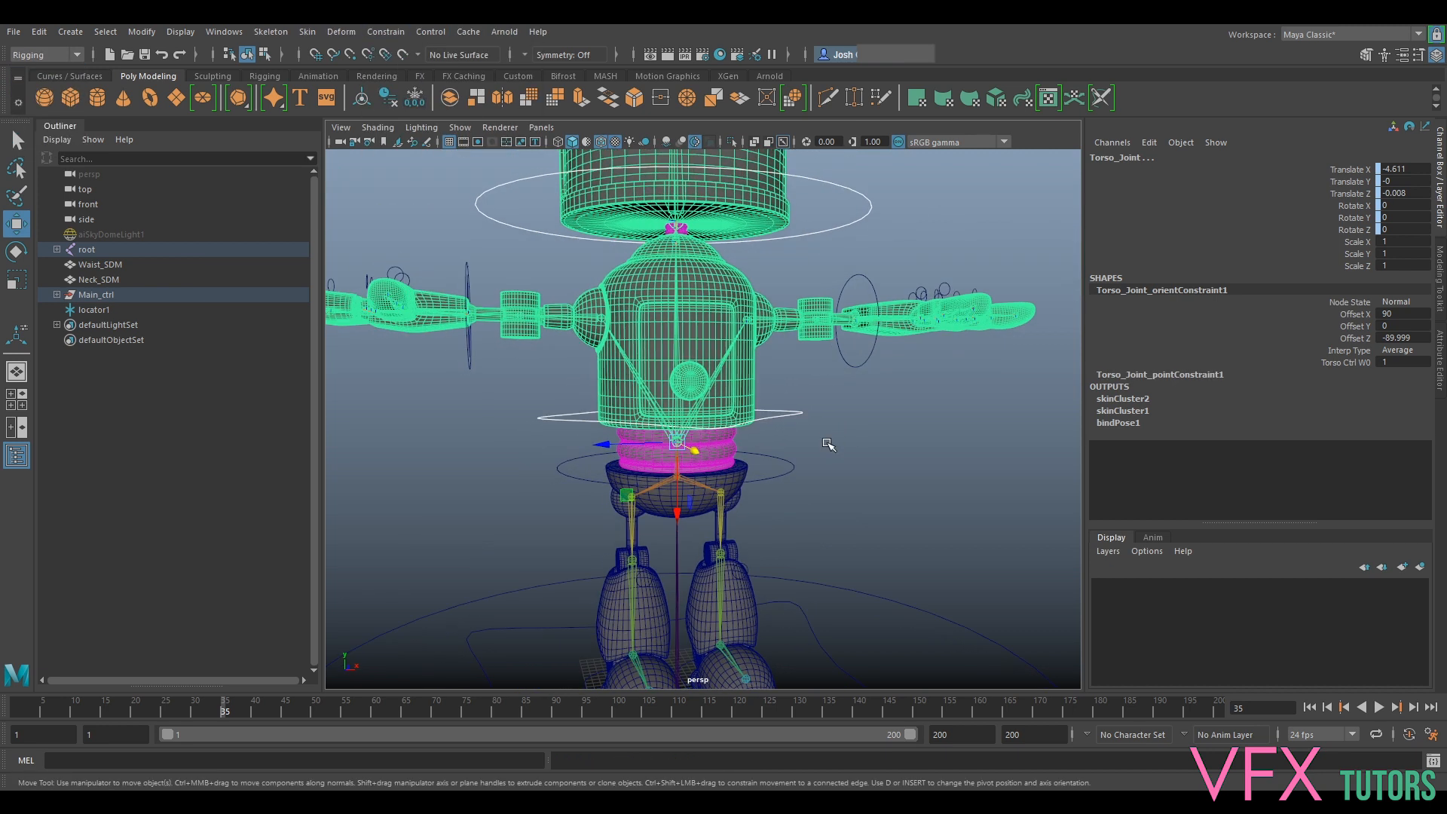
Try moving and rotating the torso control to check how the upper body follows it, and undo the changes
click(793, 416)
middle_drag(699, 379, 690, 355)
key(ctrl+z)
scroll(801, 449, down, 5)
alt+drag(801, 449, 807, 480)
key(e)
drag(710, 407, 632, 346)
key(ctrl+z)
scroll(702, 362, up, 7)
key(w)
key(ctrl+z)
alt+drag(785, 507, 806, 359)
Try rotating Hip_ctrl around several axes to check how the body follows, and undo the rotations
click(800, 419)
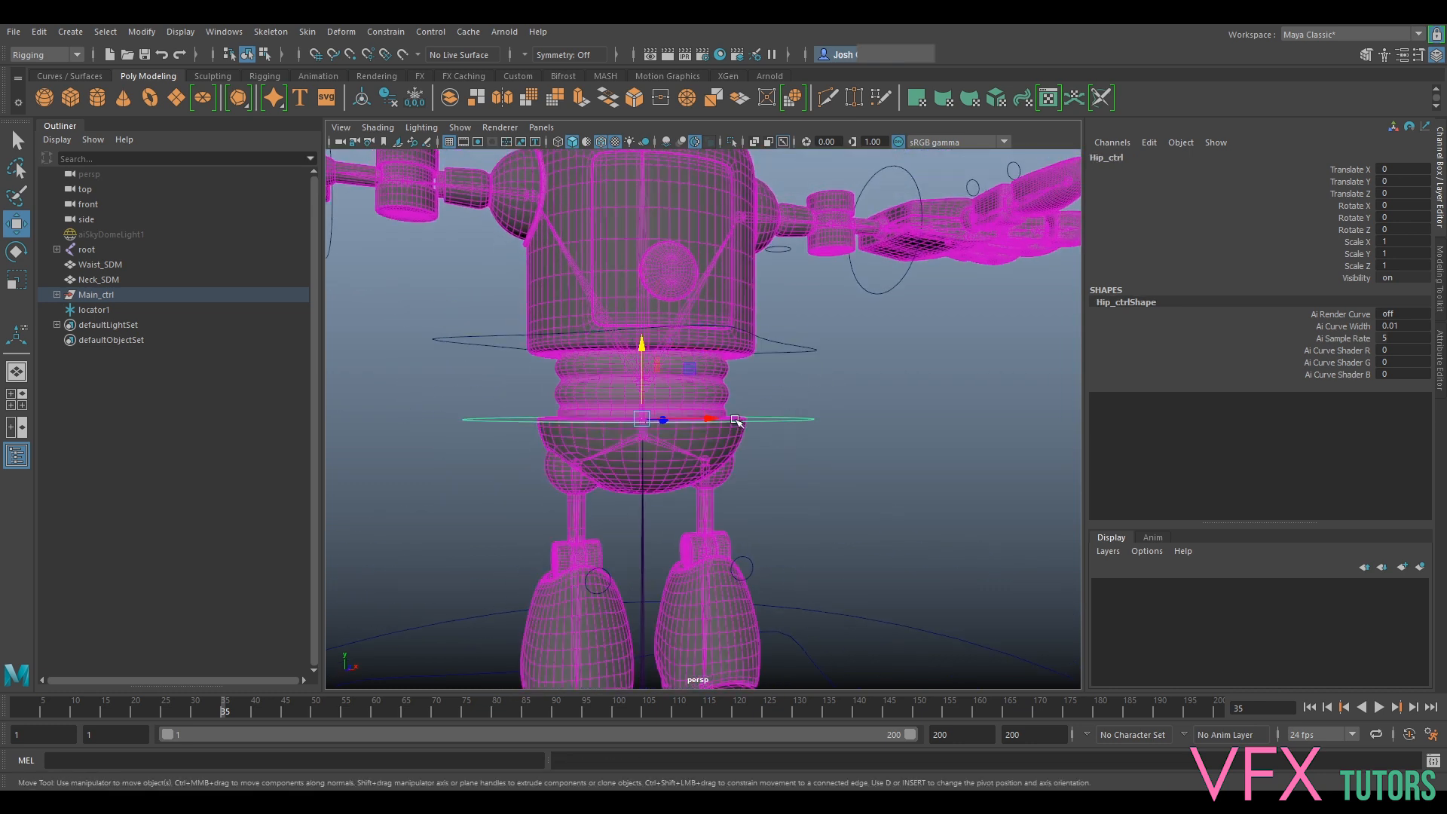
key(e)
drag(682, 394, 684, 435)
drag(672, 388, 769, 380)
scroll(592, 416, down, 4)
drag(592, 416, 606, 390)
key(ctrl+z)
key(ctrl+z)
key(ctrl+z)
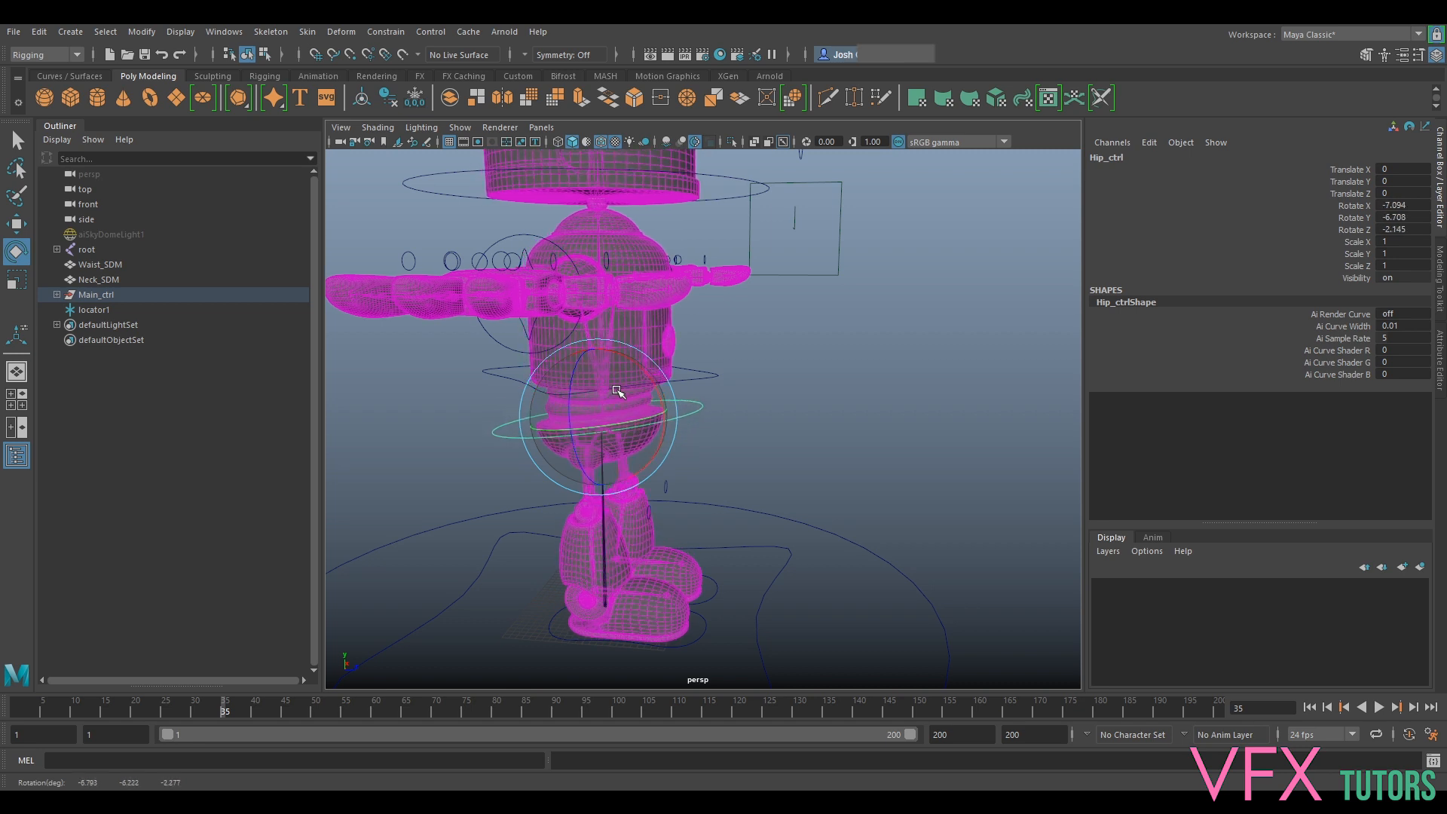
scroll(796, 393, up, 3)
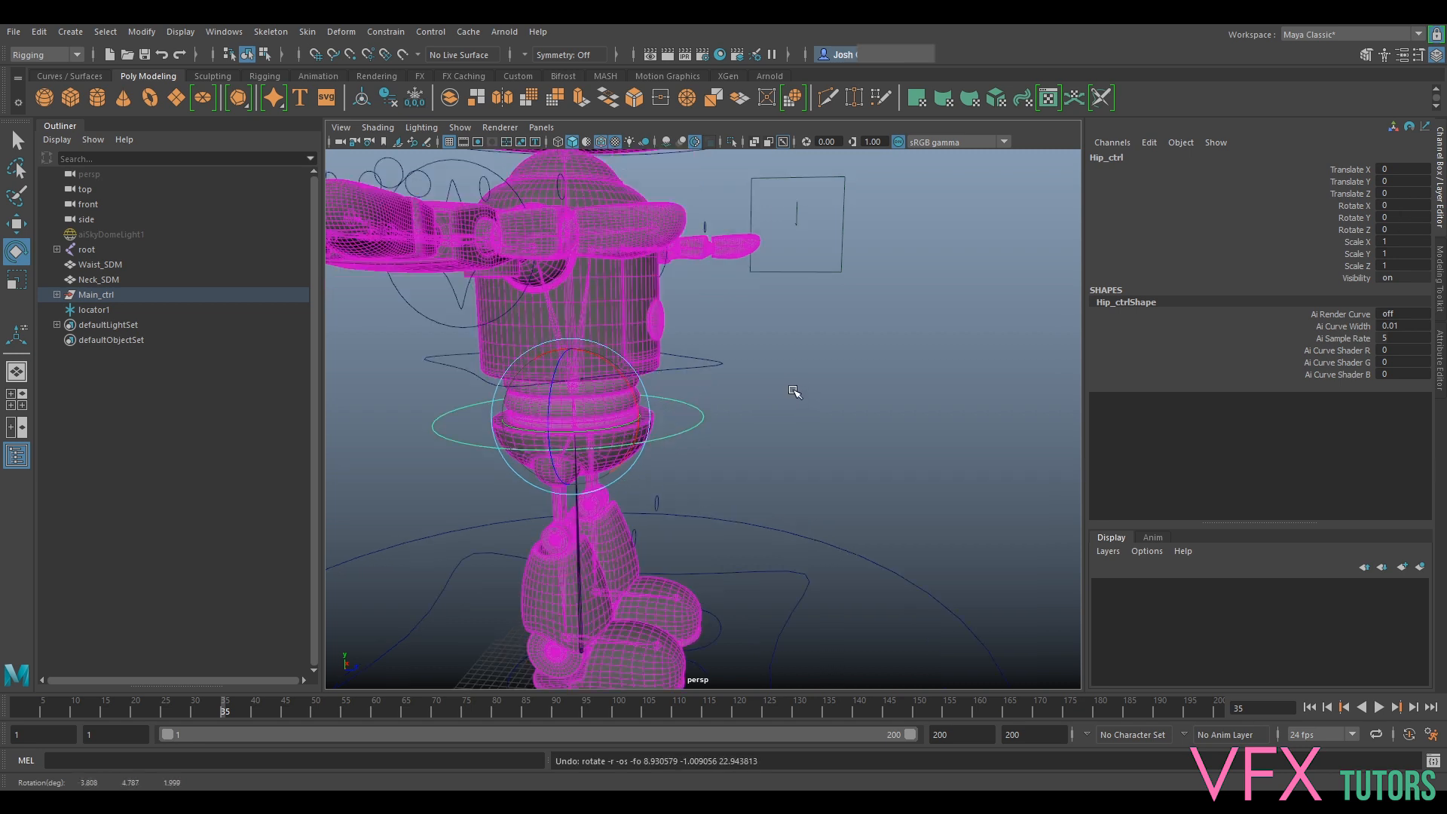
Undo the point constraint on Torso_Joint and the selections made for it
alt+drag(797, 394, 749, 417)
scroll(754, 415, up, 3)
scroll(832, 390, down, 5)
alt+drag(835, 392, 821, 385)
key(ctrl+z)
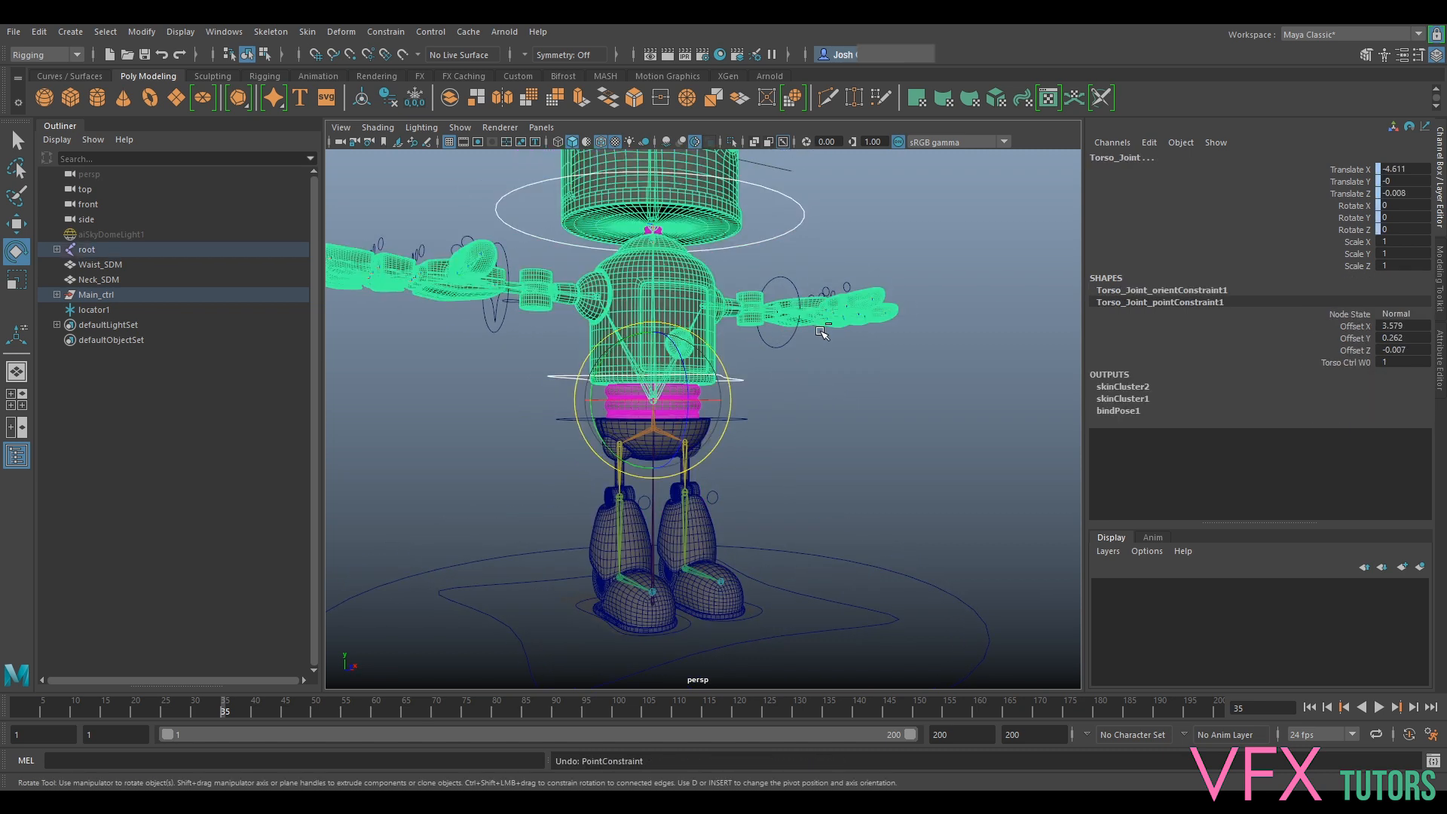
key(ctrl+z)
key(ctrl+z)
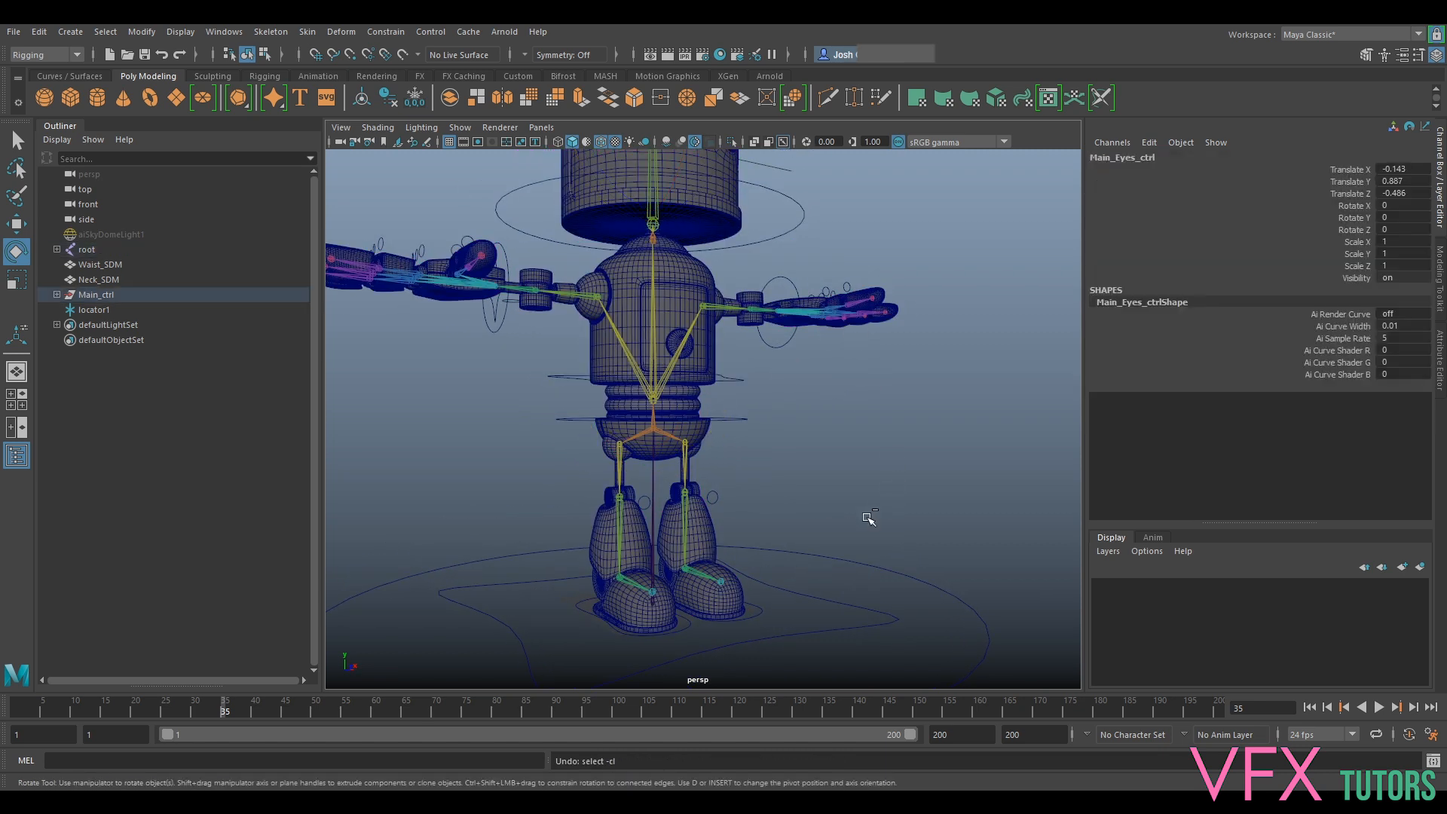
Rotate Root_ctrl 10 degrees in X and counter-rotate Hip_ctrl to about -10 degrees in X
click(807, 559)
drag(647, 557, 695, 680)
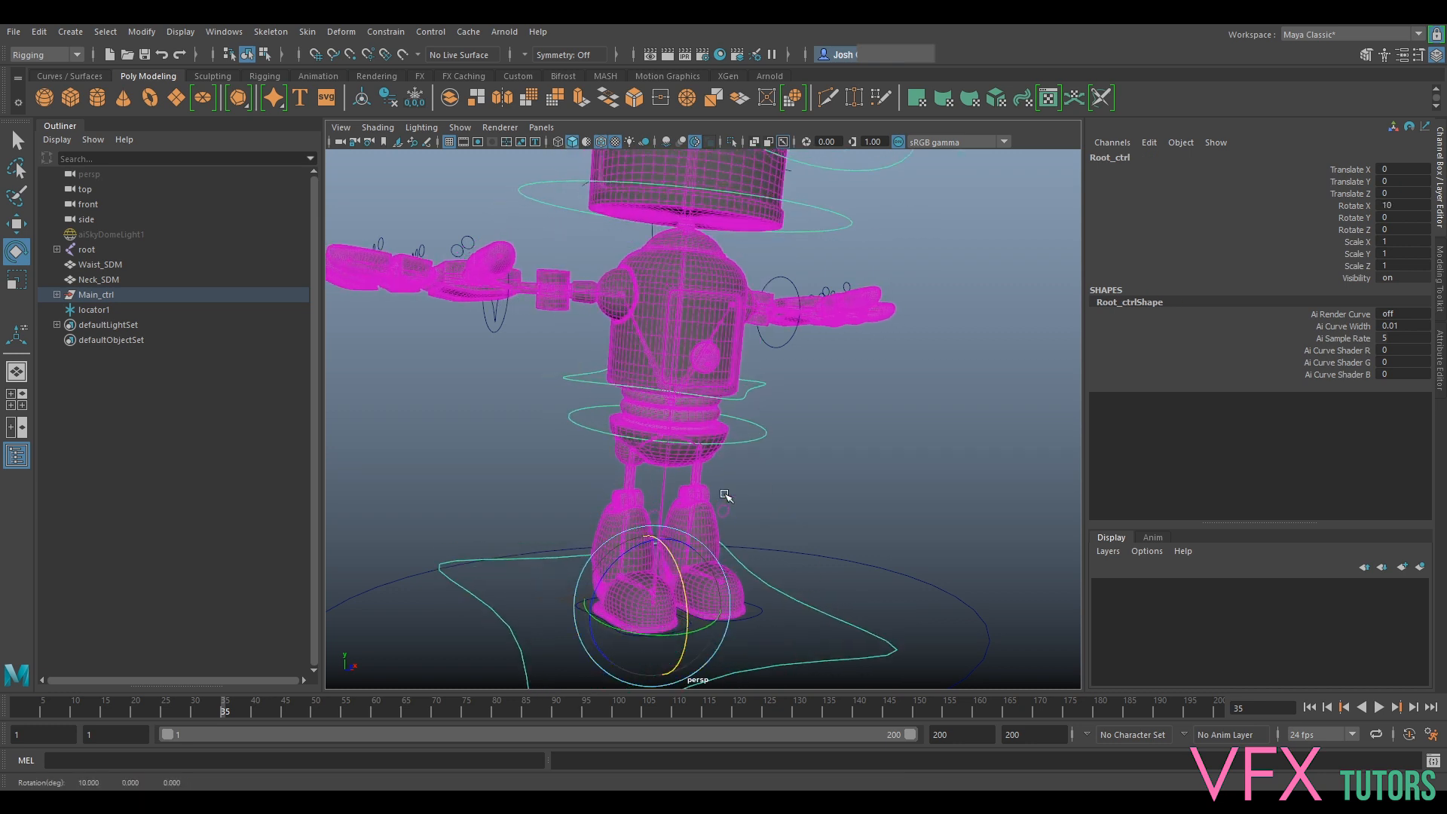
click(763, 435)
drag(718, 439, 707, 411)
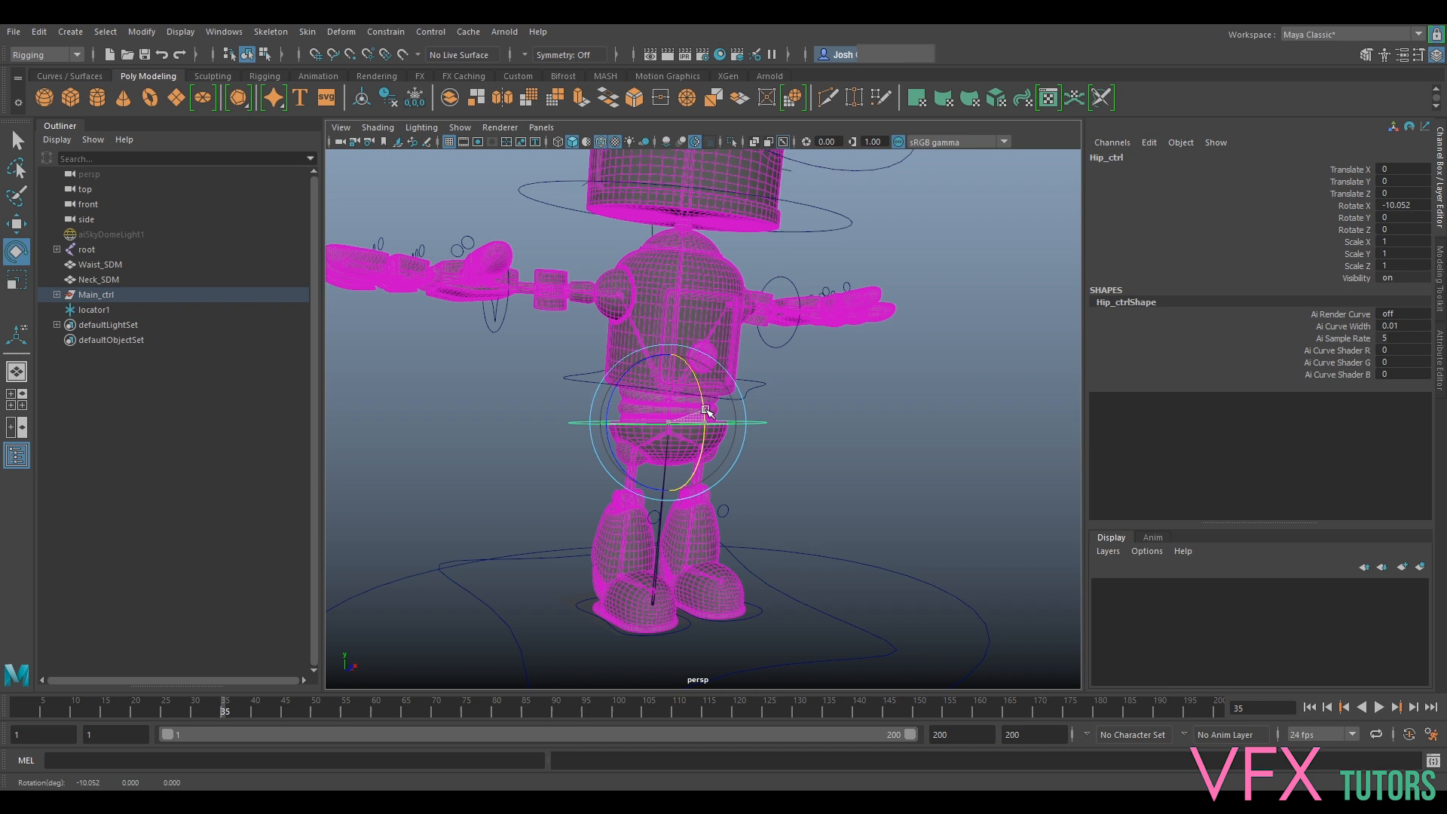
Undo the control rotations and the preceding operations, back past the combining of the eye socket meshes
key(ctrl+z)
key(ctrl+z)
key(ctrl+z)
key(ctrl+z)
key(ctrl+z)
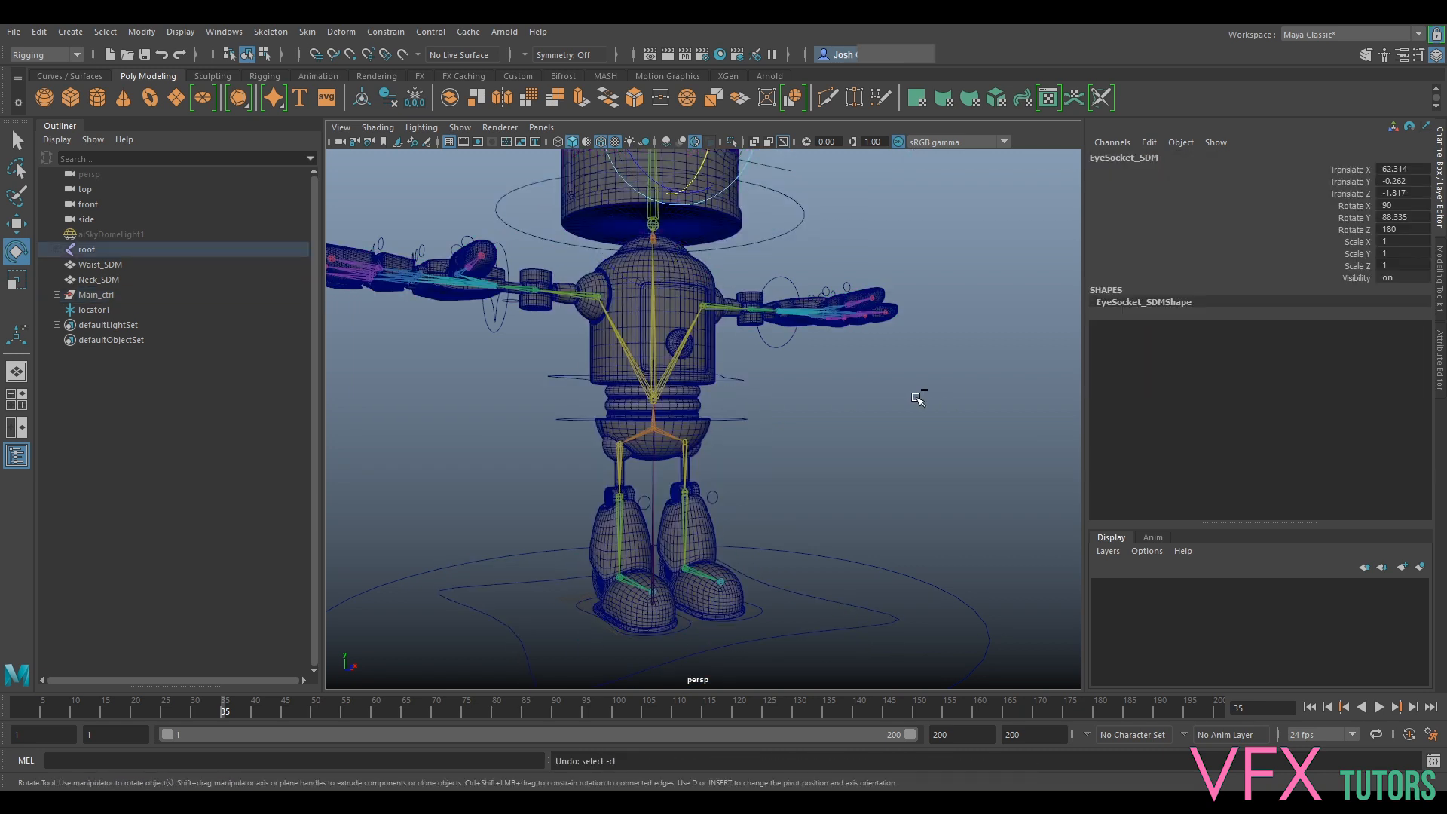
key(ctrl+z)
key(ctrl+z)
key(ctrl+z)
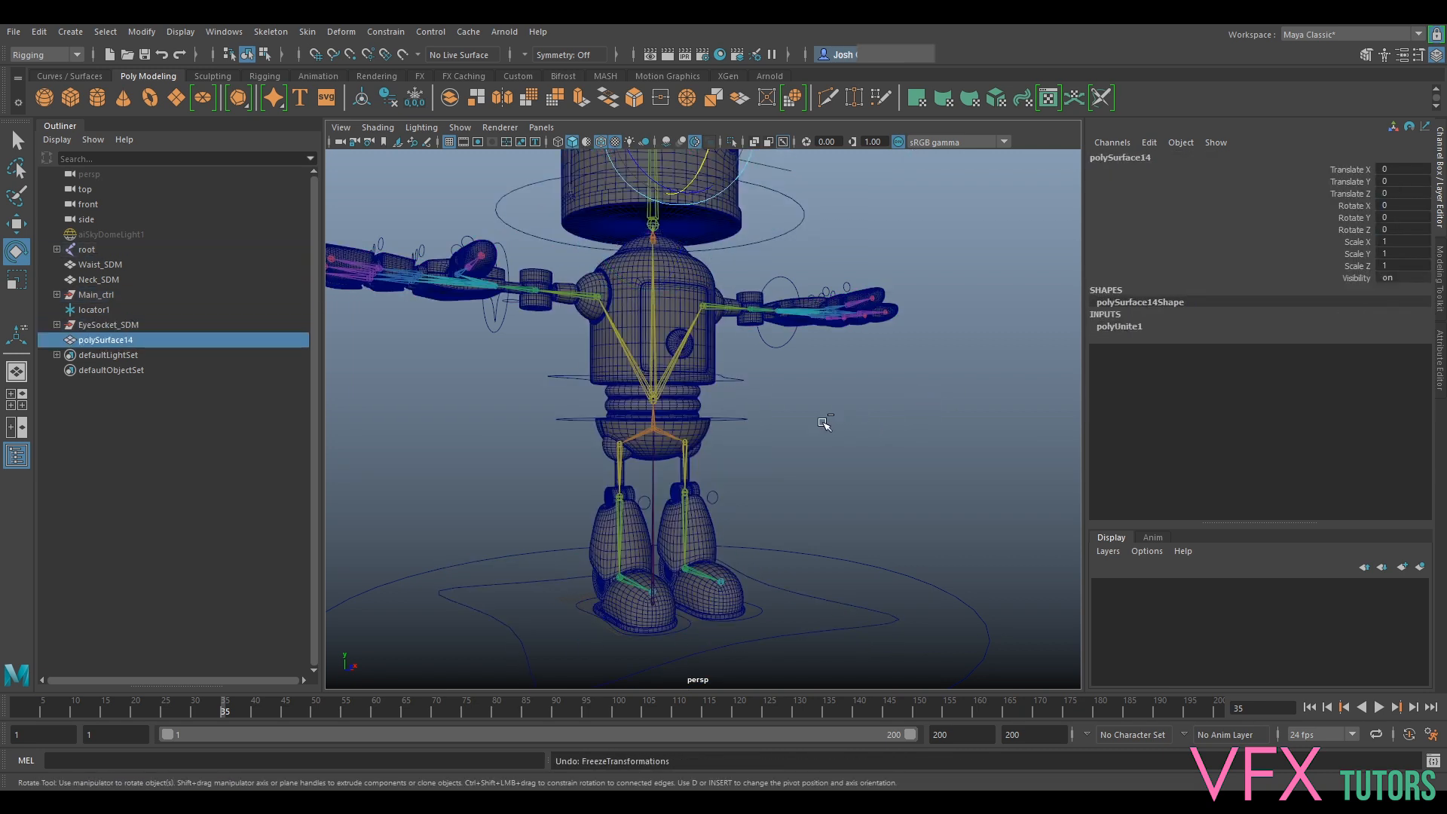
Redo all the undone operations, from combining the polygons up to the Hip_ctrl rotation
click(14, 31)
mouse_move(39, 32)
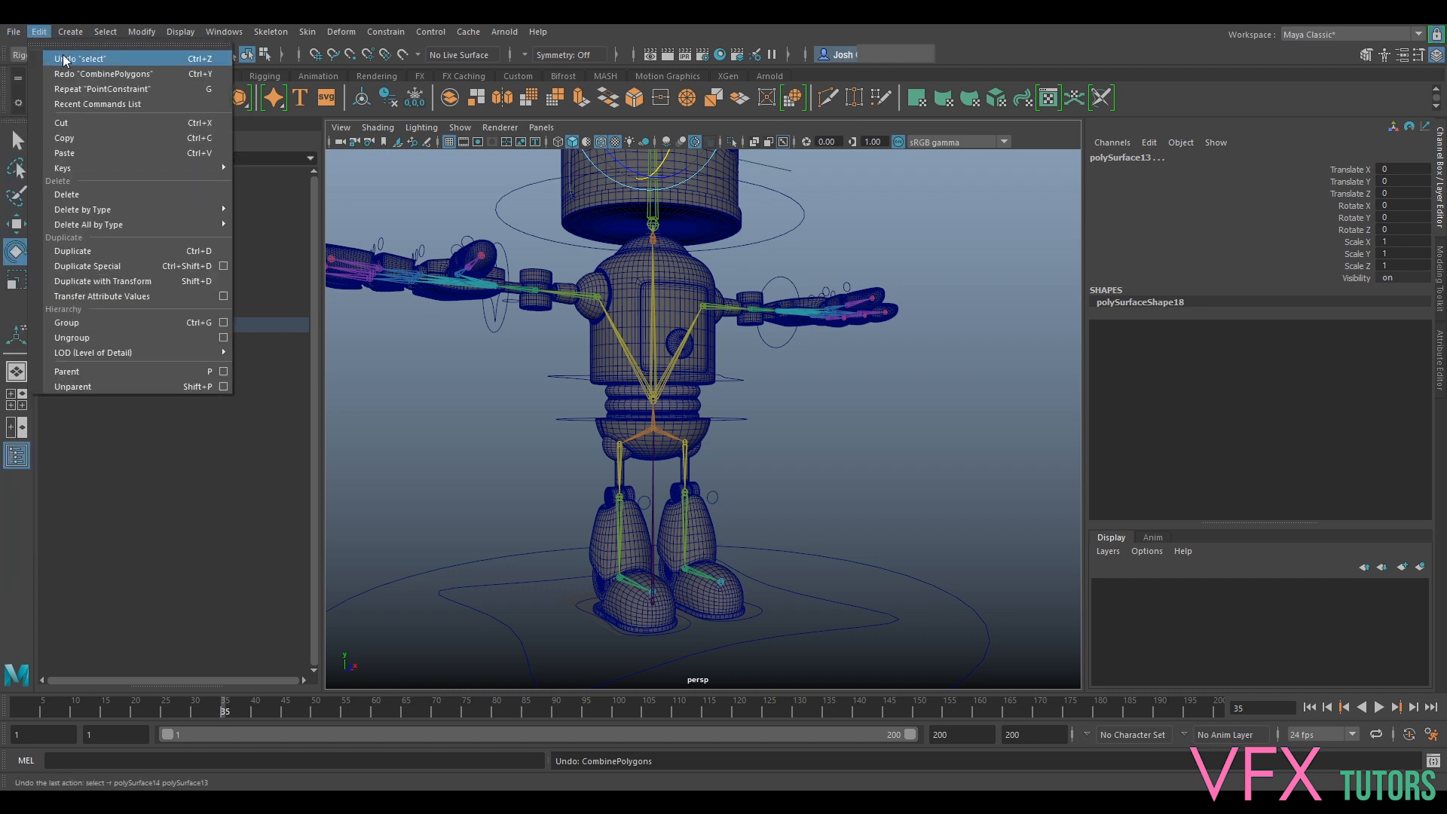
click(98, 74)
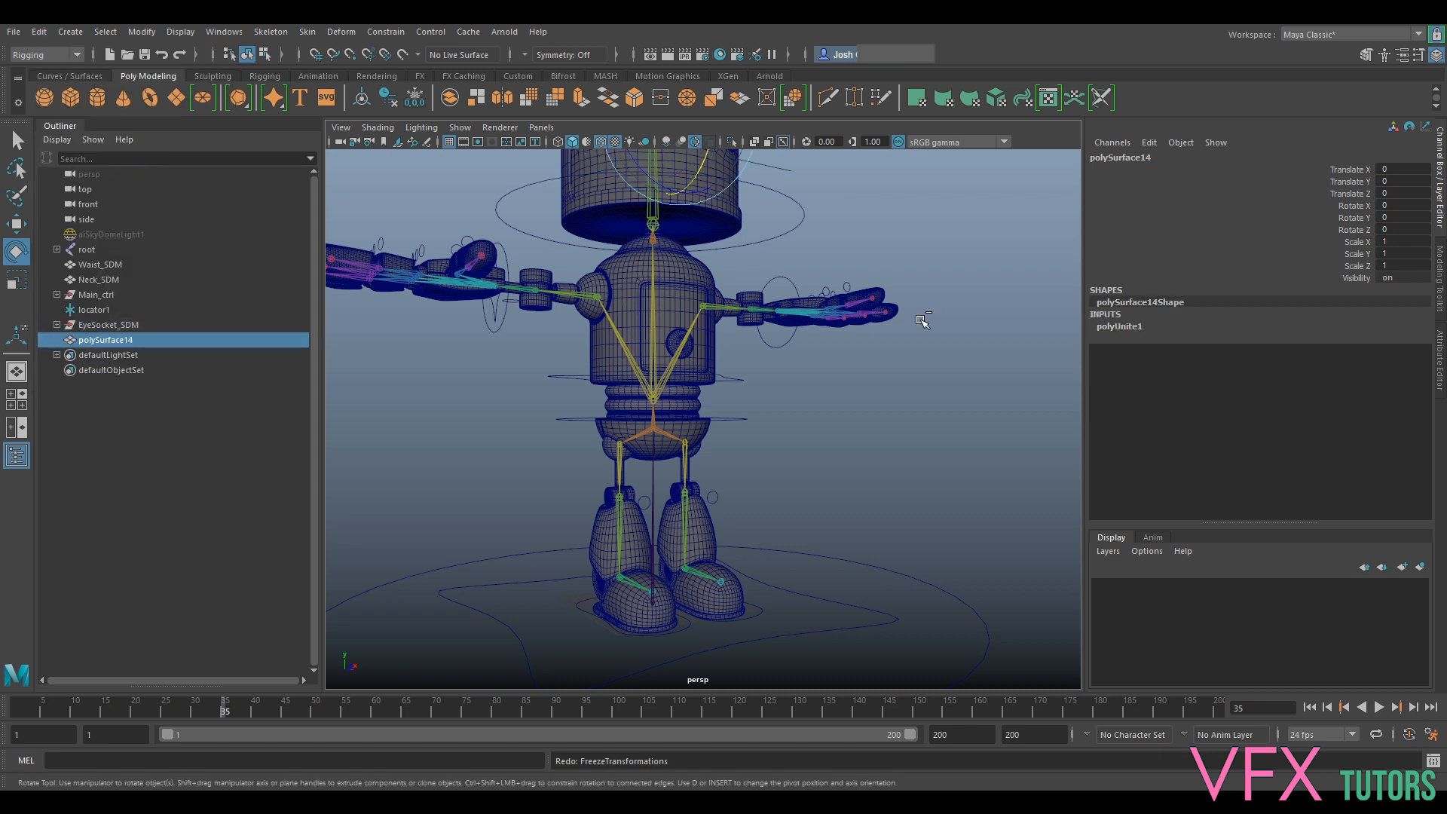
key(shift+z)
key(shift+z)
key(shift+z)
key(shift+z)
key(shift+z)
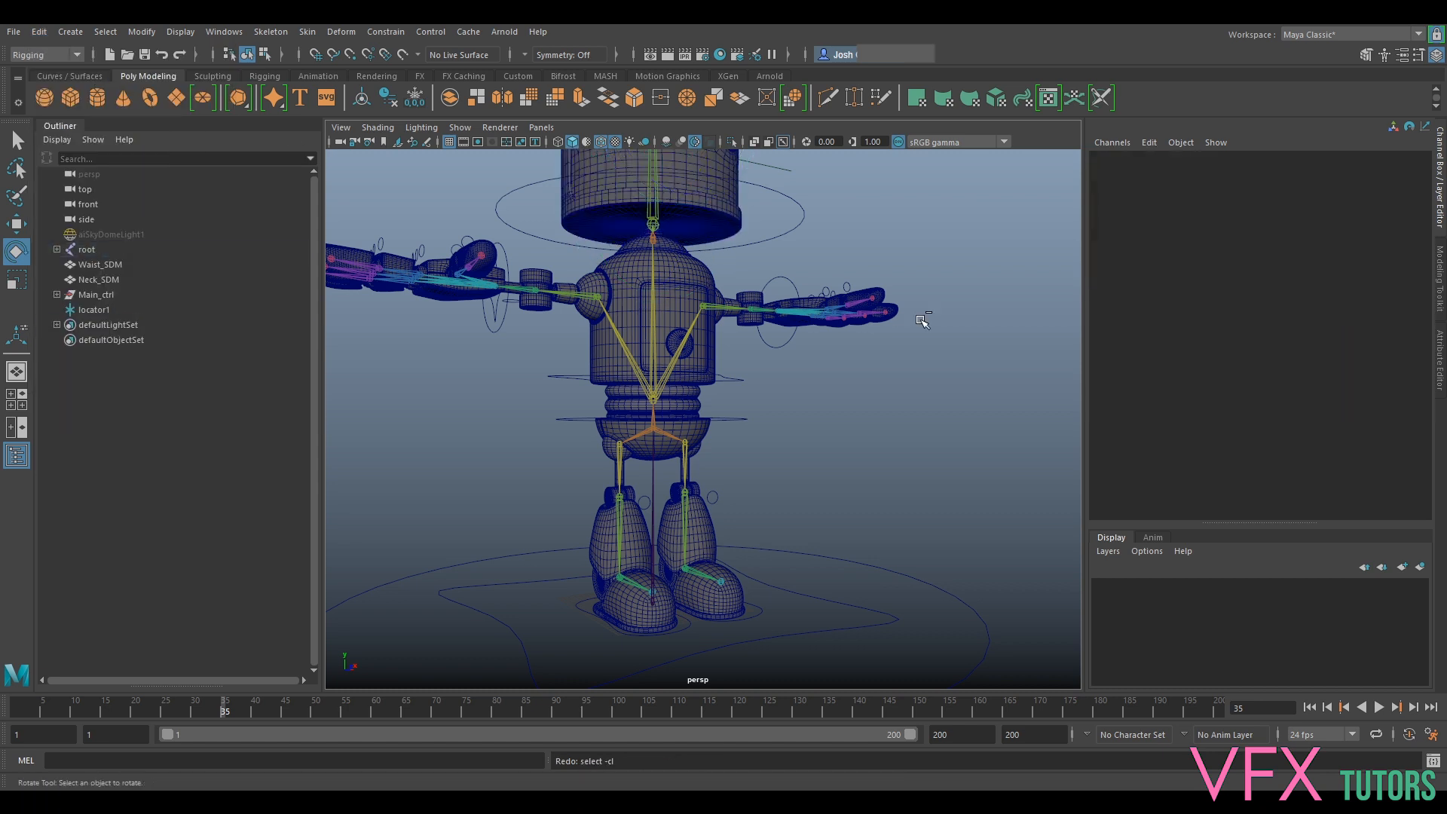
key(shift+z)
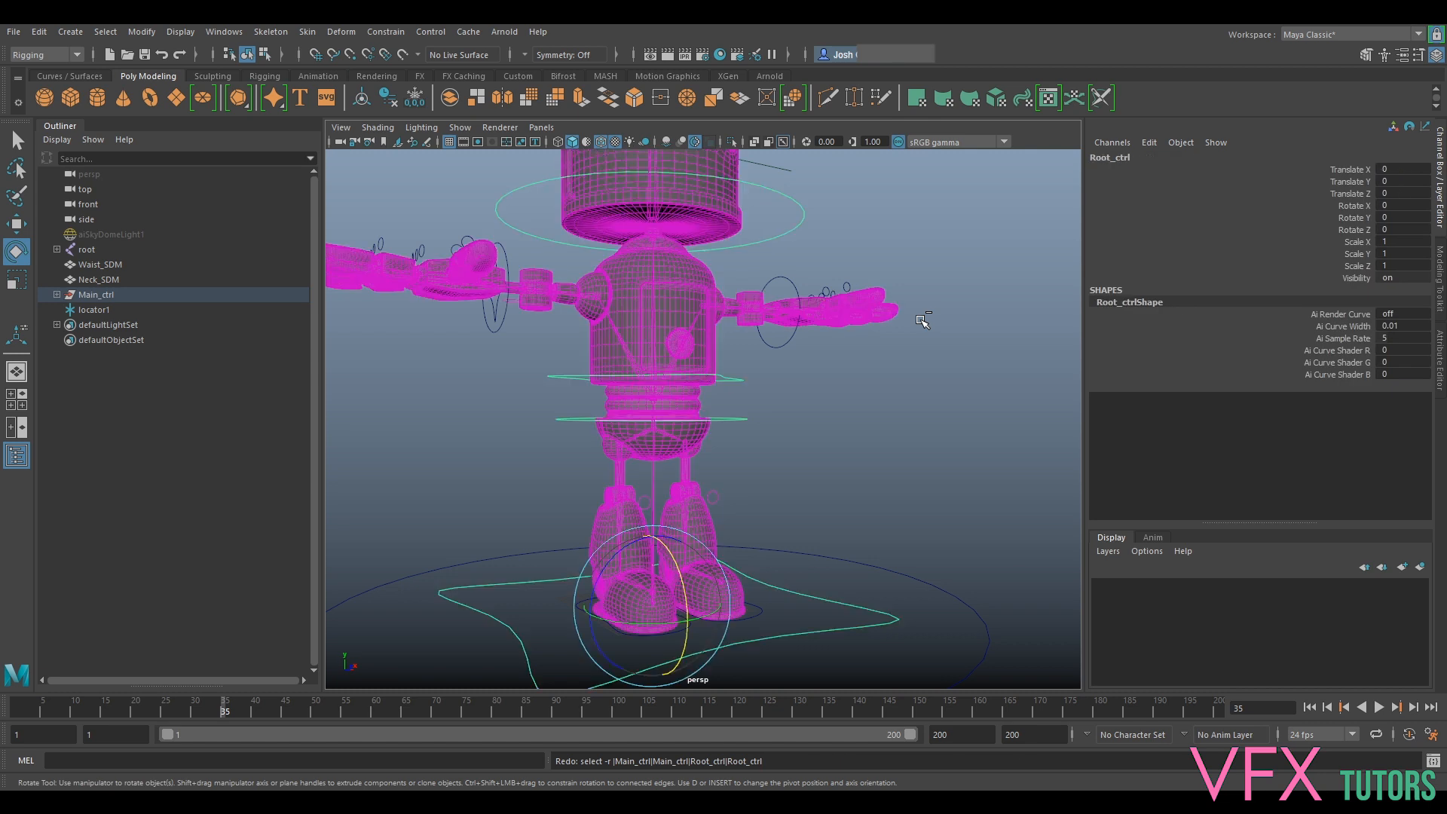
key(shift+z)
key(shift+z)
key(shift+z)
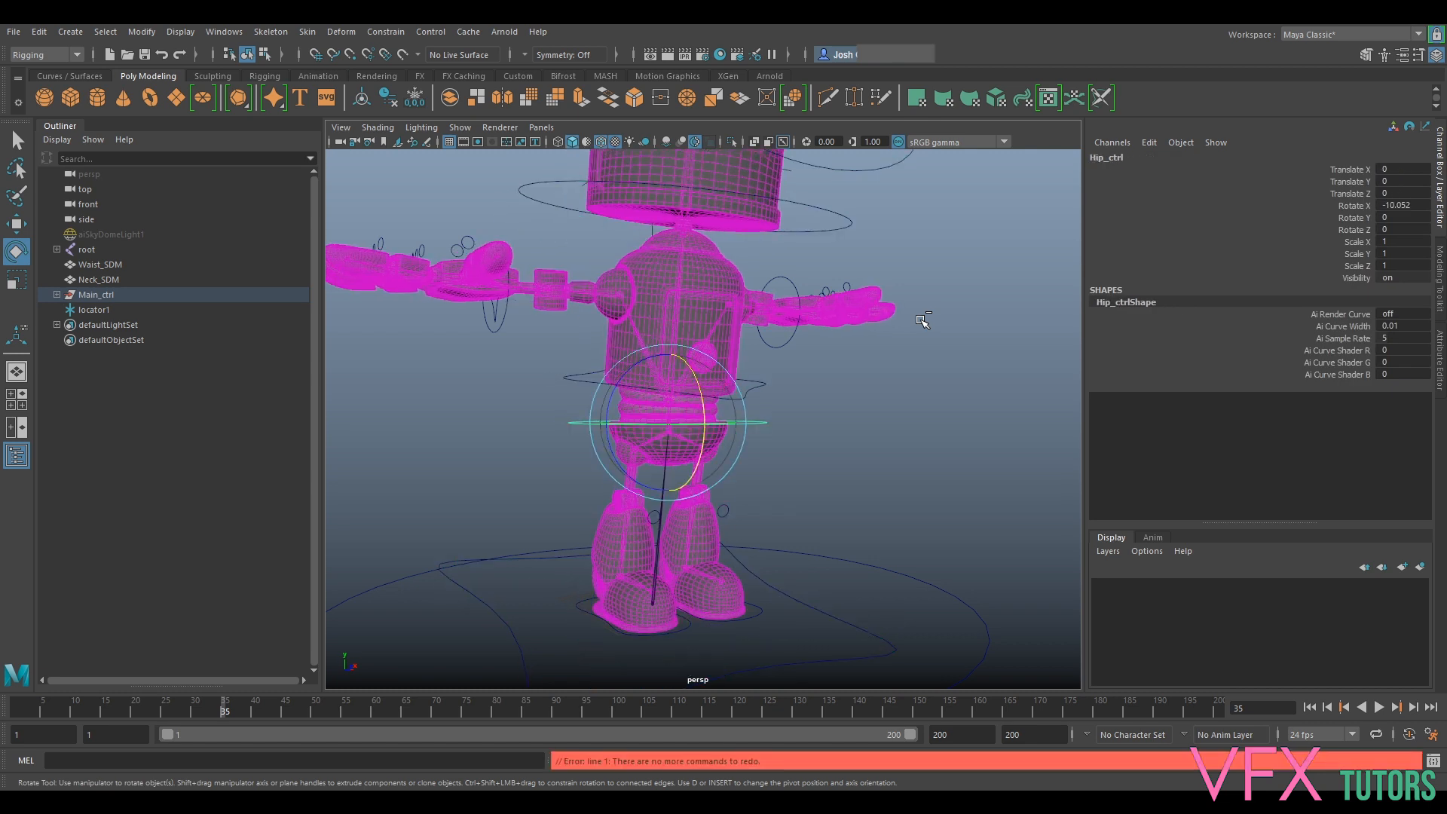
Reset Rotate X to 0 on both Hip_ctrl and Root_ctrl
click(1402, 205)
text(0)
key(Return)
scroll(706, 567, down, 5)
alt+drag(701, 484, 836, 491)
scroll(834, 494, up, 2)
click(752, 540)
click(1410, 201)
text(0)
key(Return)
alt+drag(870, 379, 817, 515)
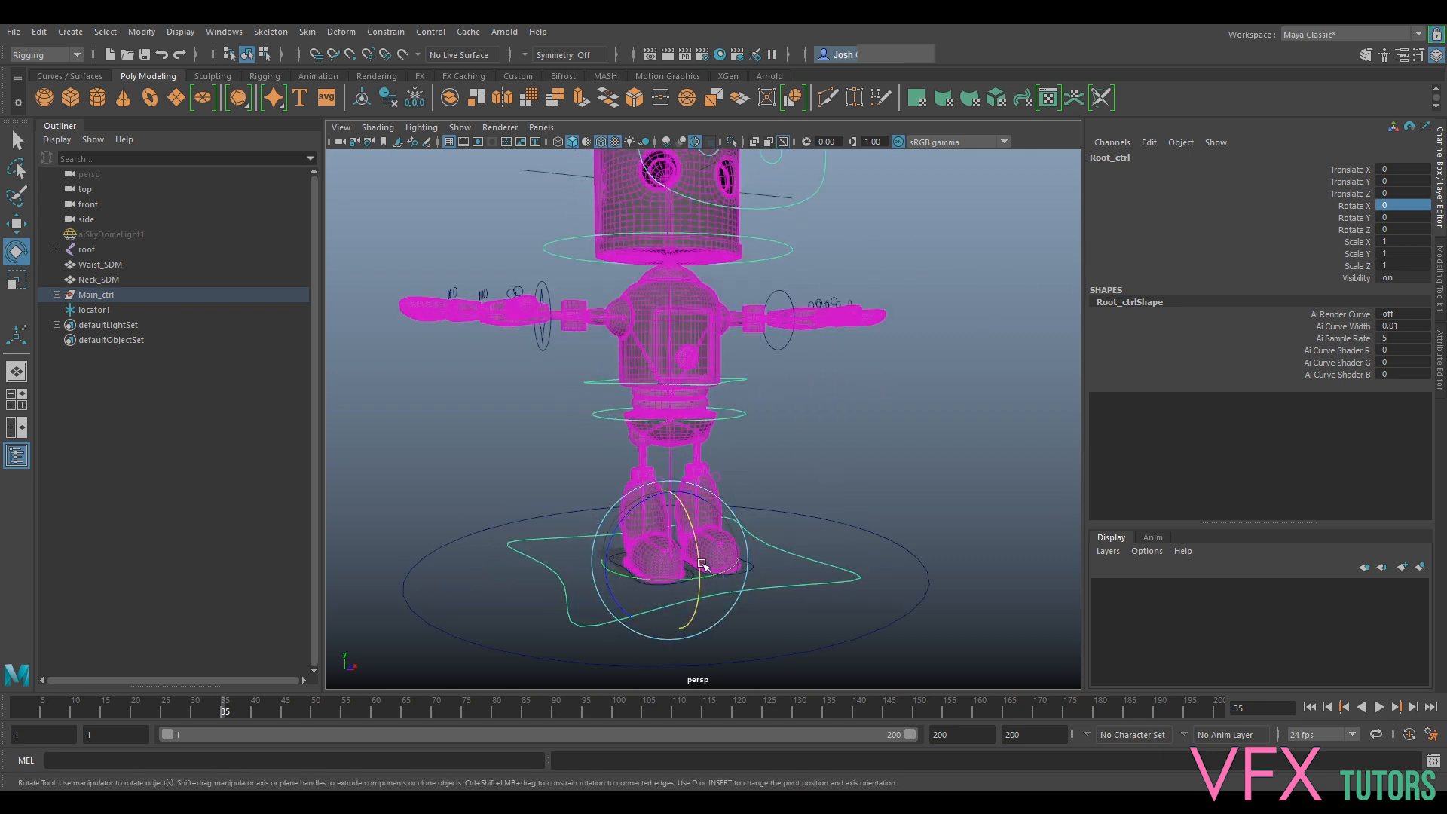
Try moving Root_ctrl vertically to check how the body and legs respond, and undo the last move
key(w)
drag(671, 504, 698, 466)
key(ctrl+z)
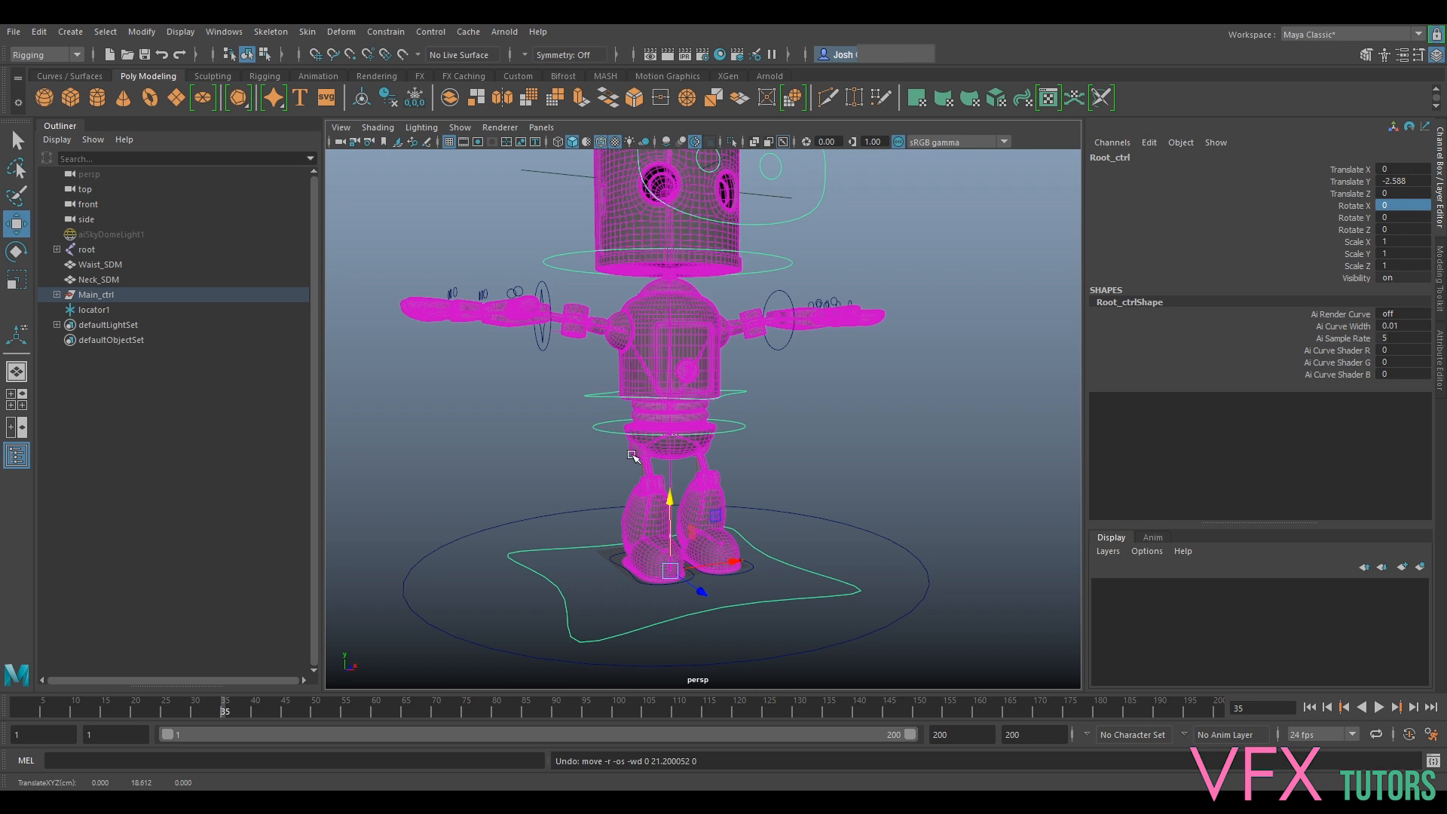
alt+drag(921, 423, 880, 474)
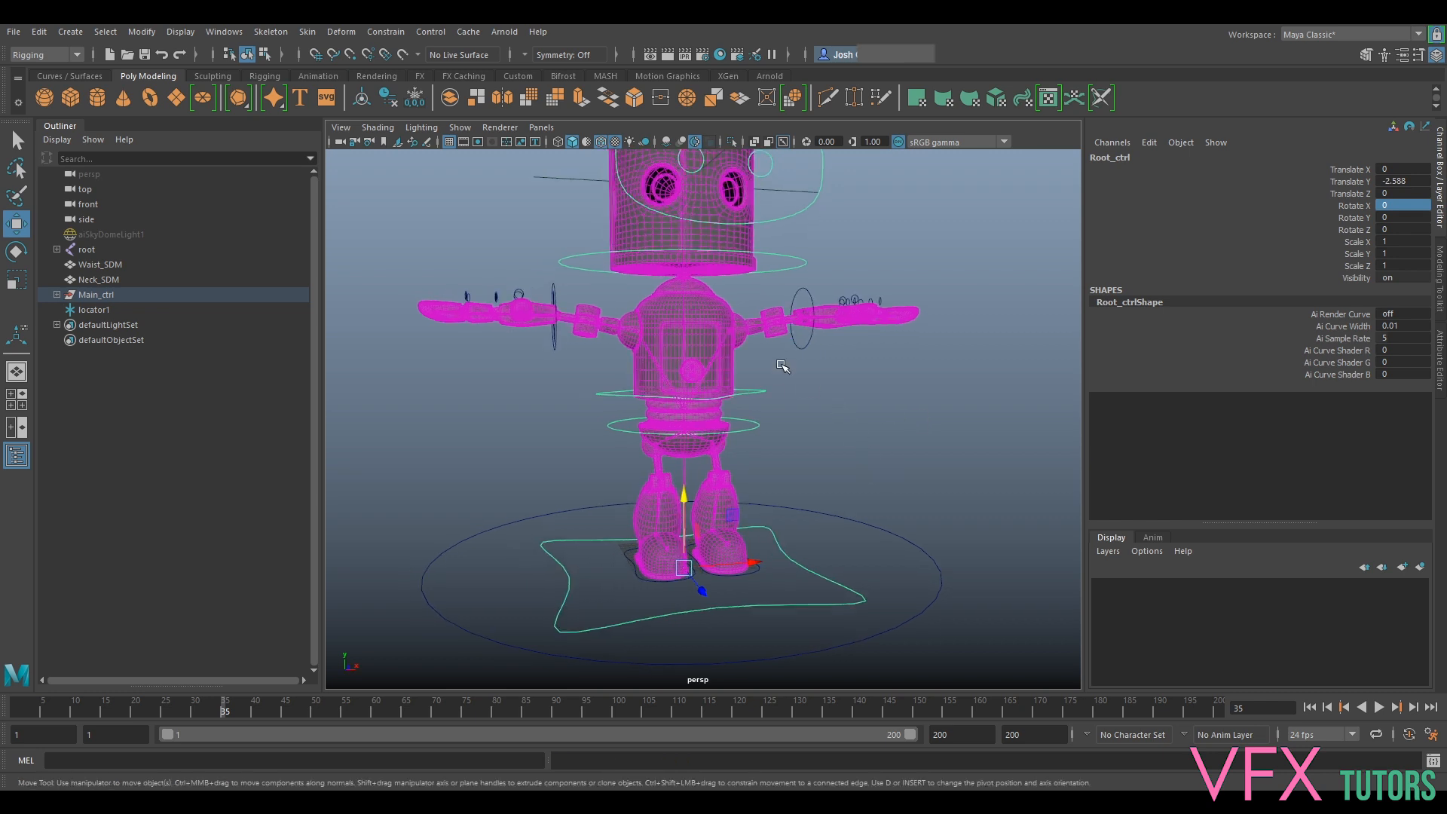
alt+middle_drag(783, 366, 785, 469)
Select the leftover locator1 at the robot's head and delete it
scroll(785, 470, down, 4)
click(876, 504)
scroll(897, 531, up, 6)
scroll(934, 584, down, 4)
drag(893, 512, 591, 307)
click(617, 334)
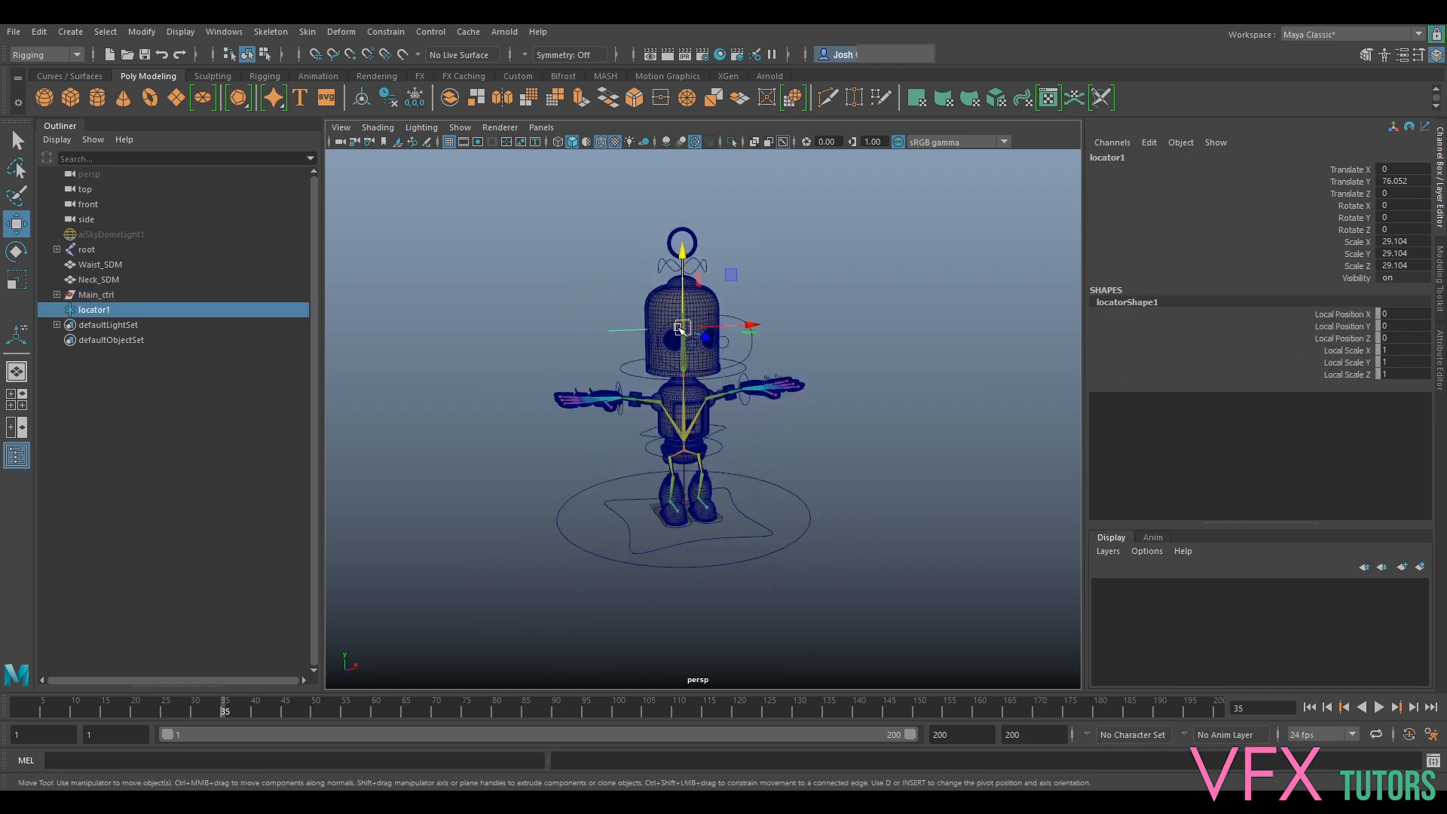
click(791, 400)
Try moving Main_ctrl to check that the whole rig follows, and undo the move
drag(875, 455, 804, 506)
drag(685, 512, 693, 448)
key(ctrl+z)
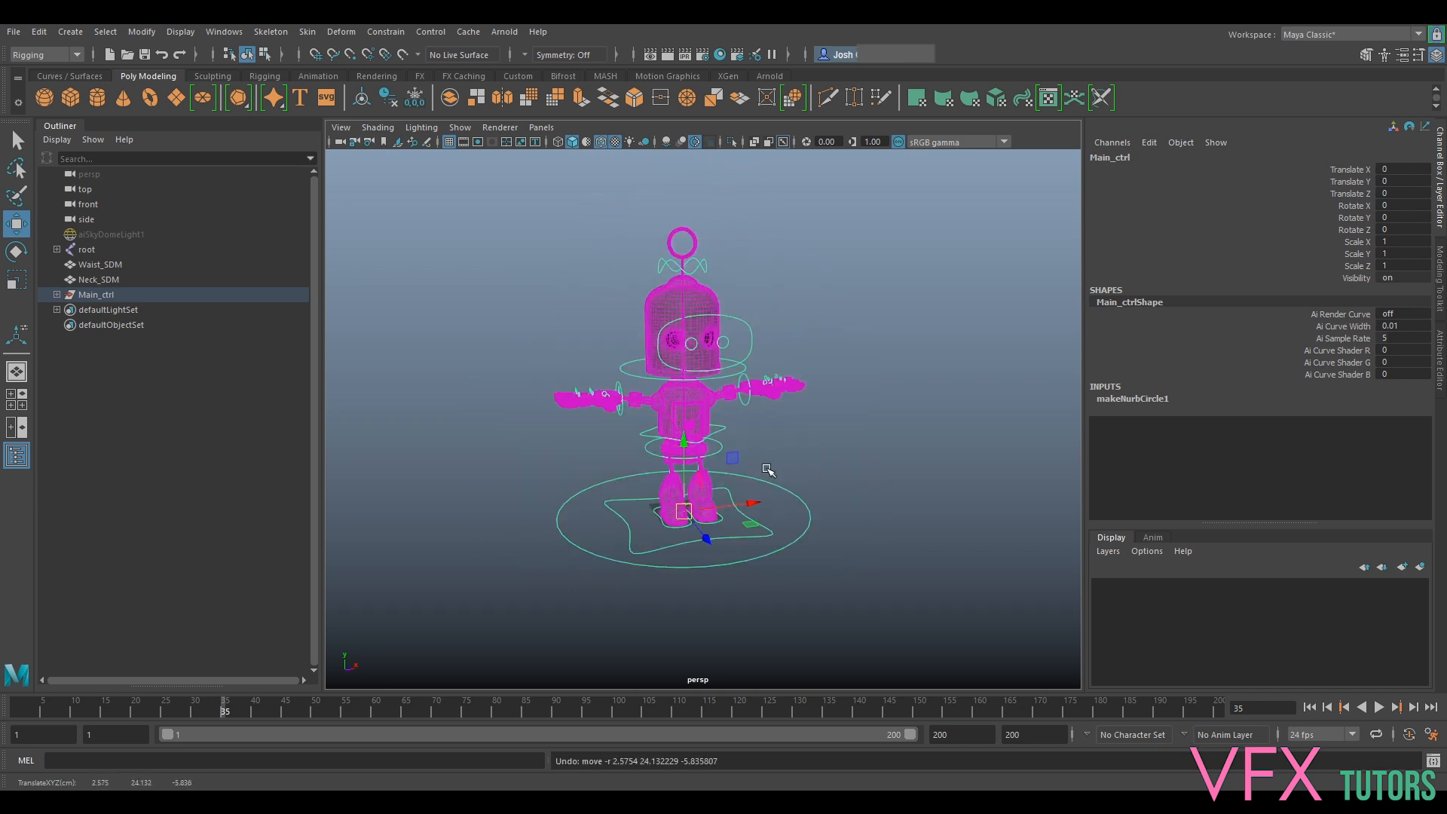
Examine the robot's eye sockets up close, clear the selection and frame the whole robot
scroll(652, 411, up, 5)
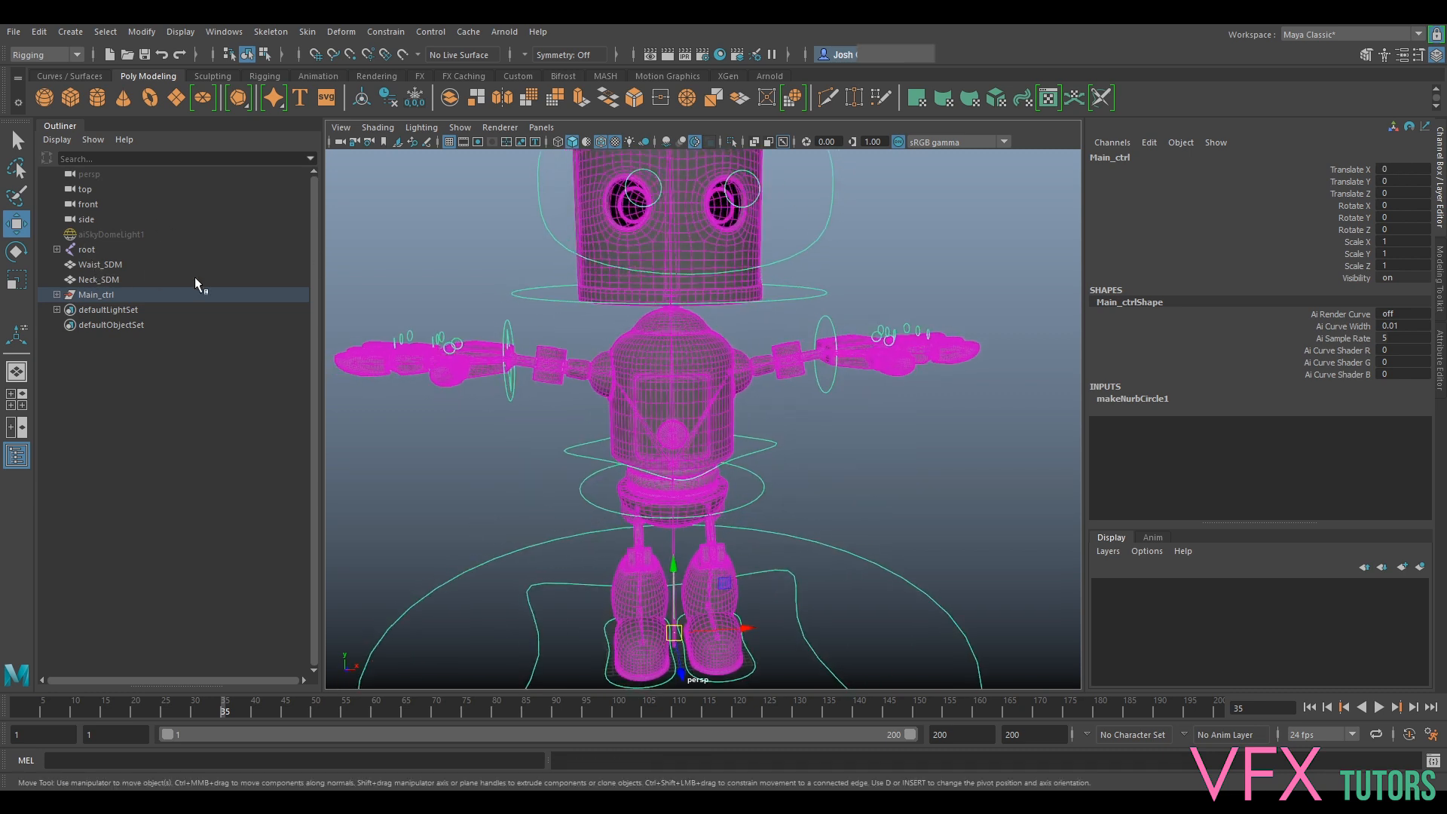
alt+middle_drag(724, 218, 750, 325)
scroll(667, 320, up, 5)
alt+middle_drag(636, 291, 648, 381)
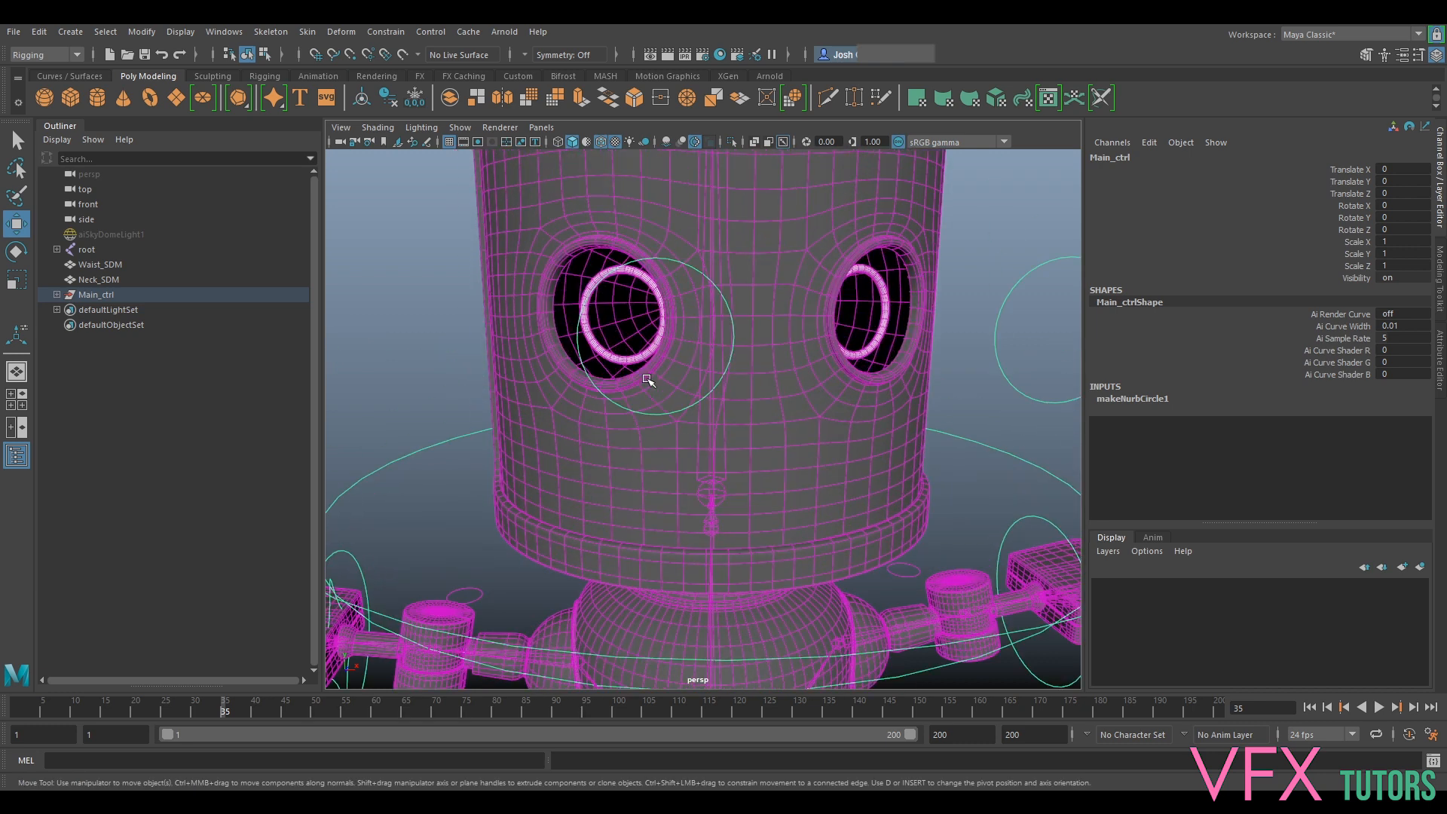
scroll(618, 349, up, 2)
click(588, 283)
scroll(910, 328, down, 6)
alt+drag(910, 329, 994, 303)
click(995, 301)
key(a)
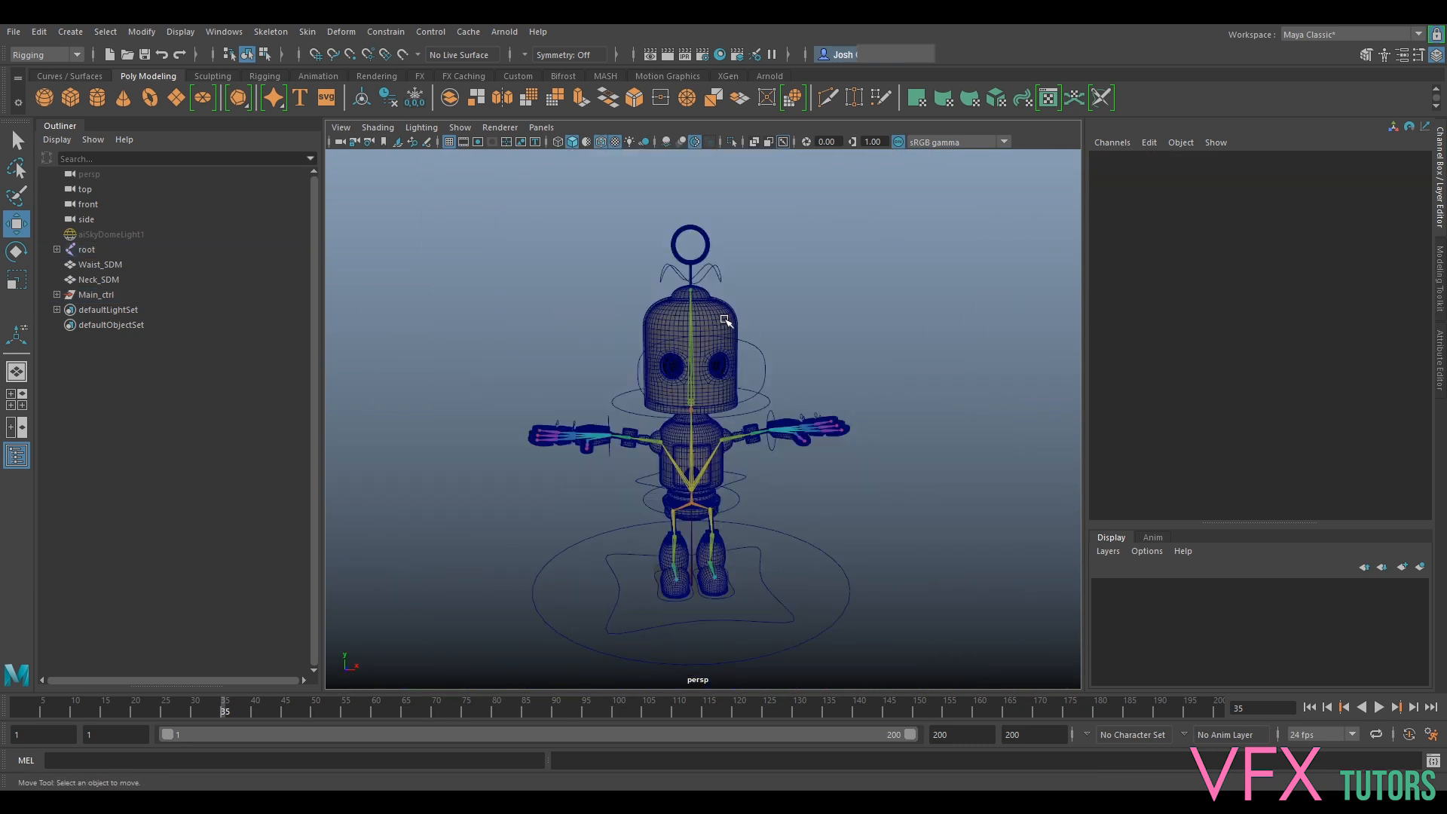
Try rotating Antenna_ctrl to check how the antenna follows, undo it, and inspect the robot from the side
scroll(730, 295, up, 5)
click(763, 241)
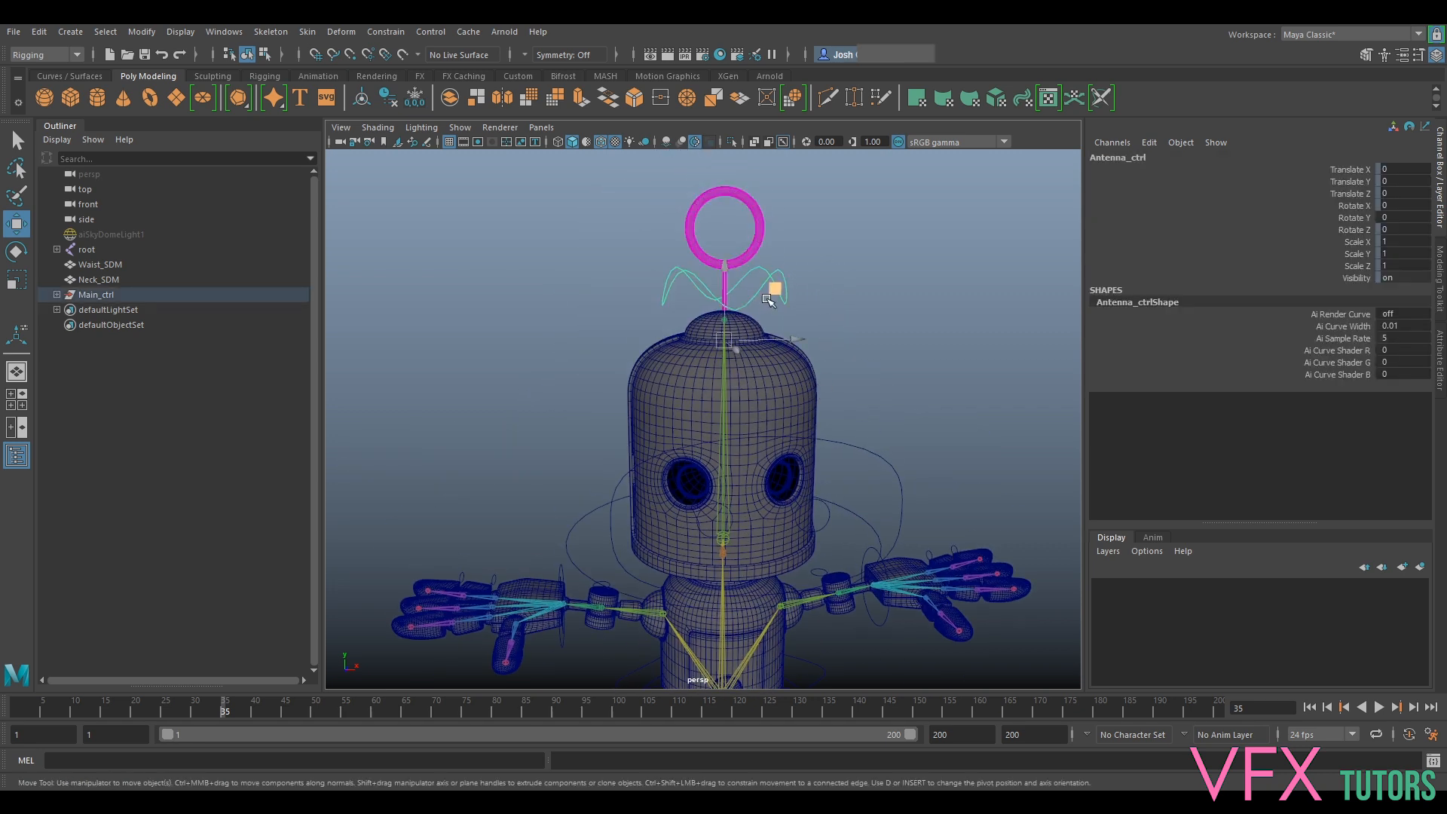
key(e)
drag(732, 344, 986, 267)
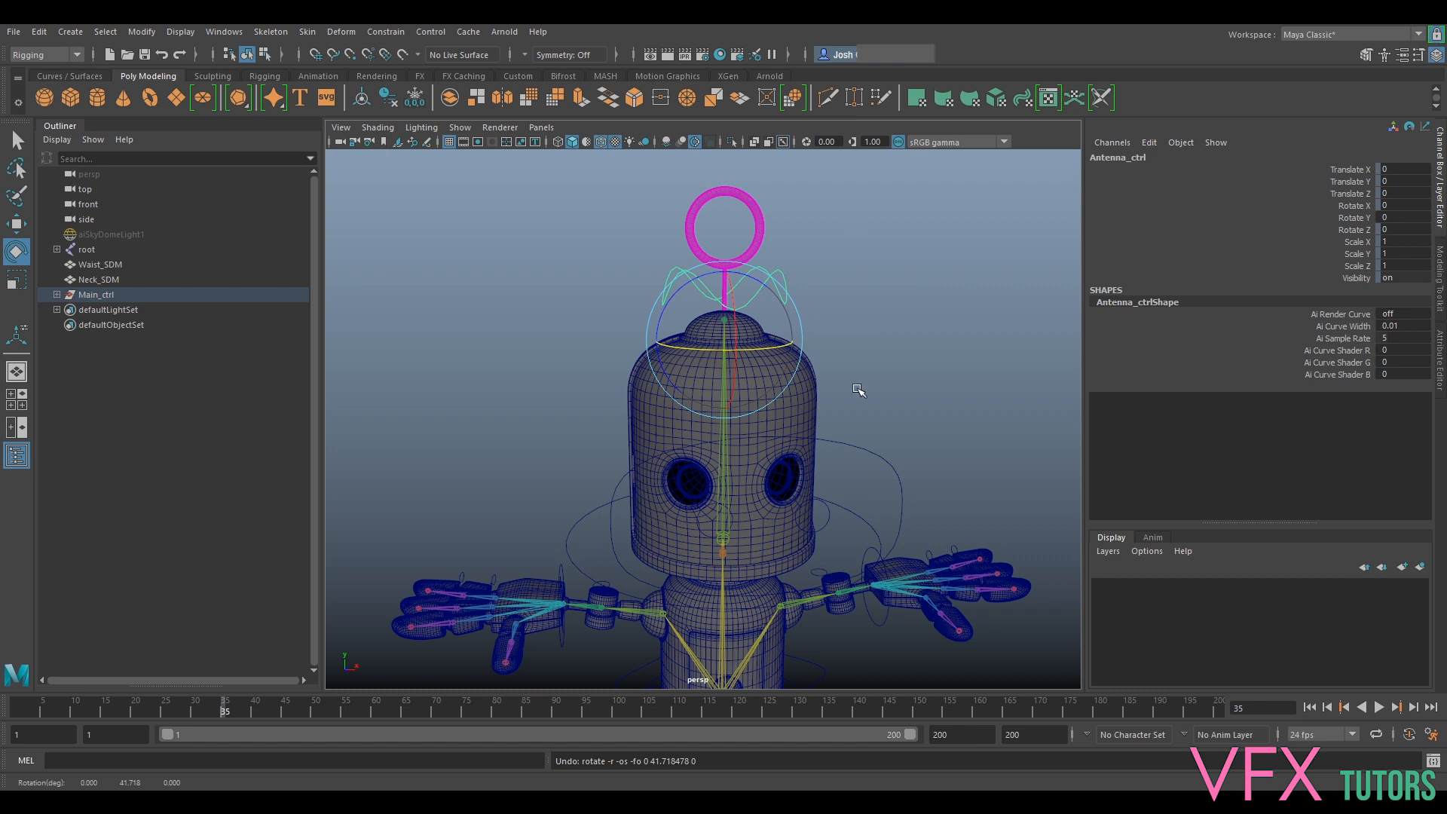
alt+middle_drag(859, 390, 844, 269)
scroll(844, 268, down, 5)
alt+middle_drag(897, 394, 898, 368)
scroll(894, 366, up, 3)
alt+drag(872, 436, 722, 410)
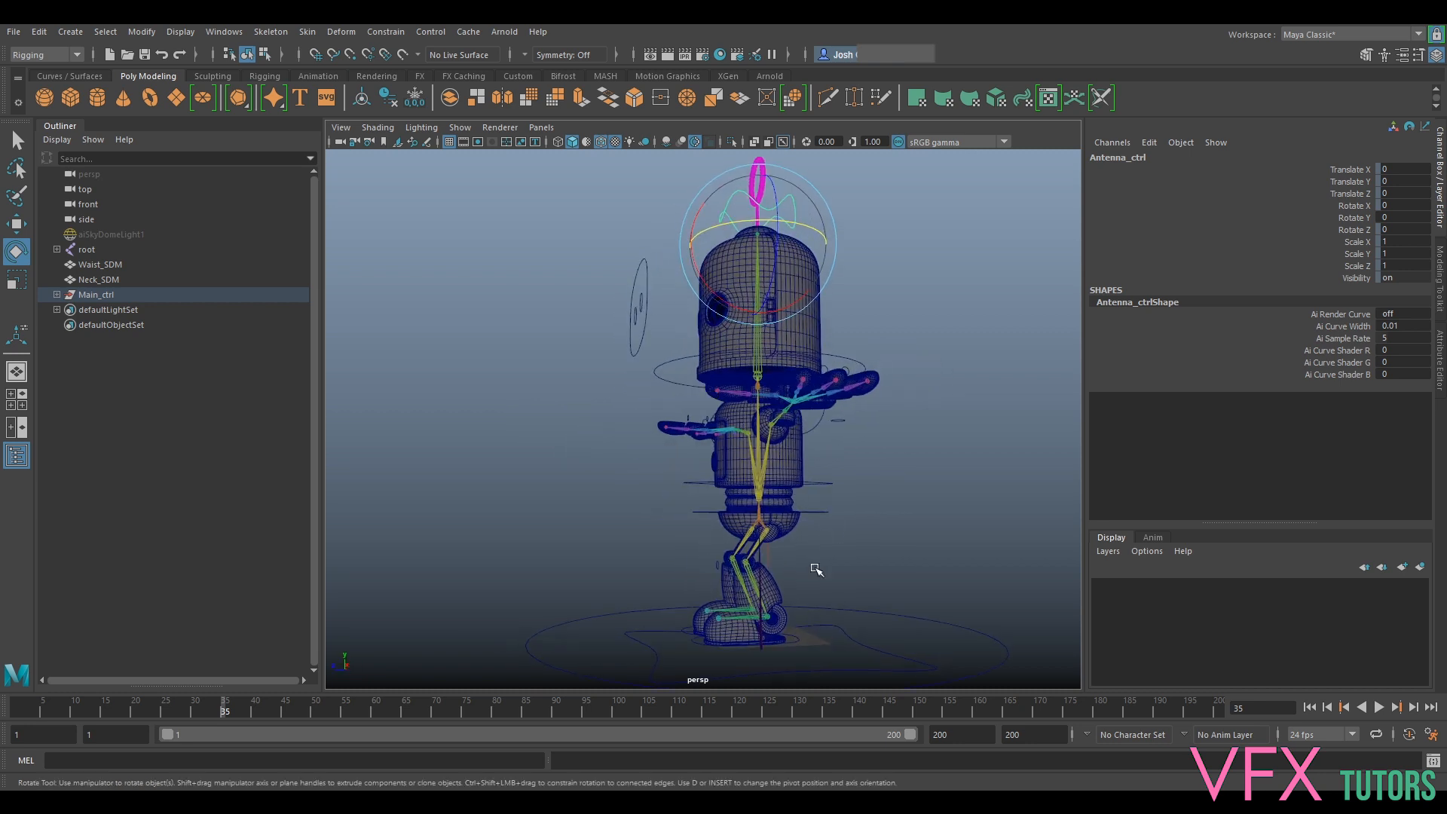
Reset Root_ctrl's Translate Y to 0
click(858, 654)
click(1402, 182)
text(0)
key(Return)
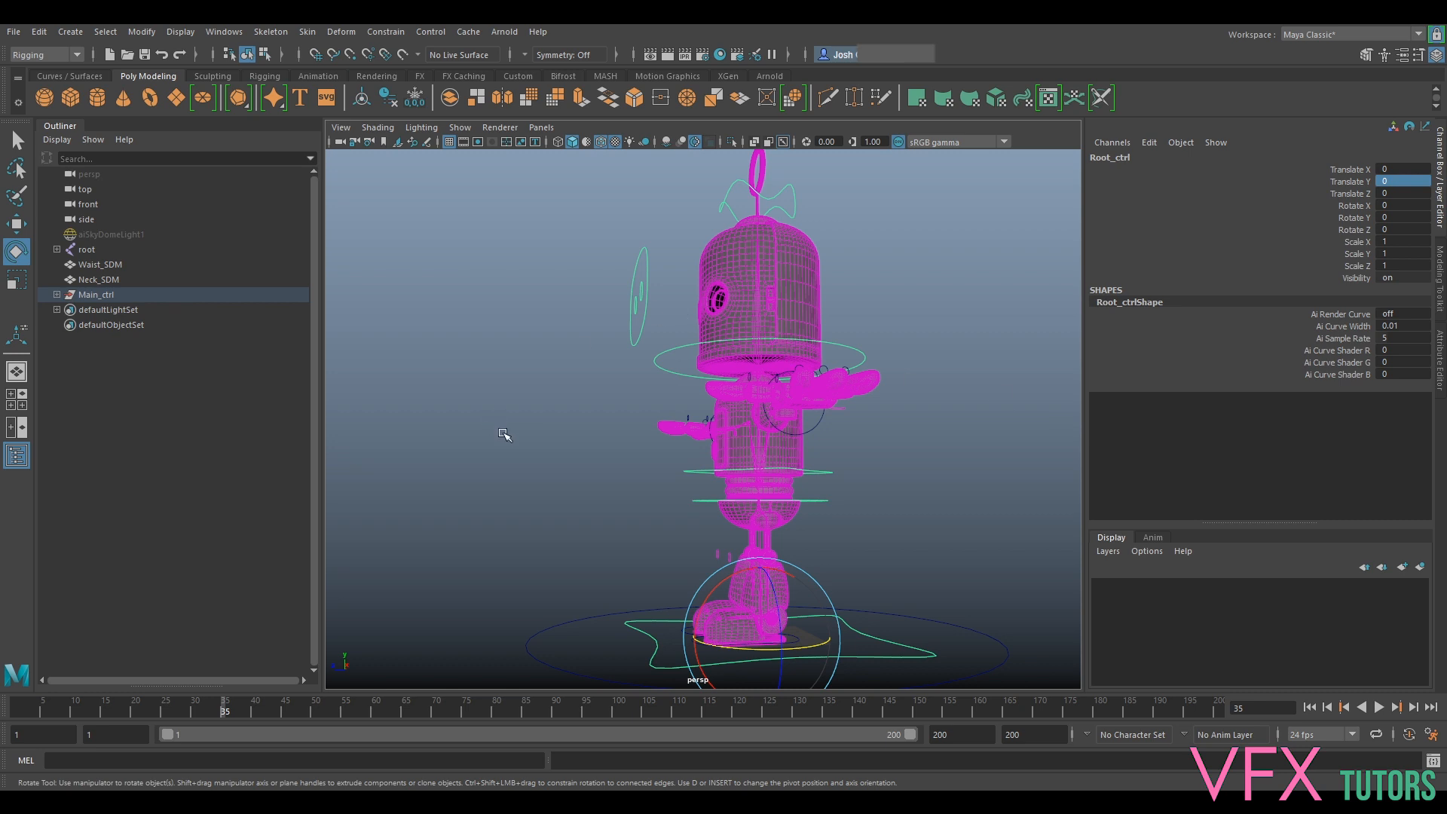
alt+drag(505, 435, 626, 446)
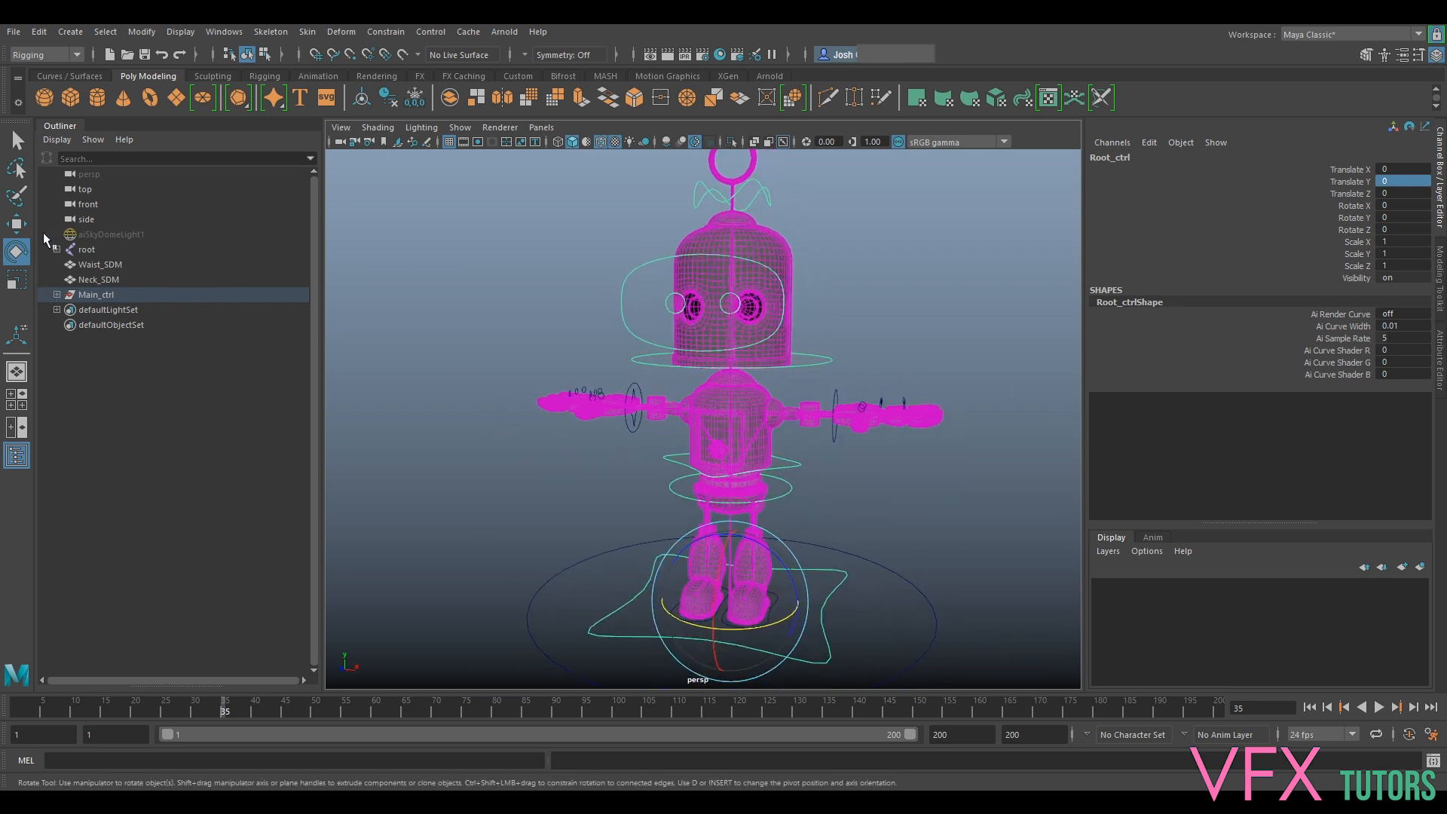
Group root, Waist_SDM, Neck_SDM and Main_ctrl together and name the group Rig_grp
click(86, 250)
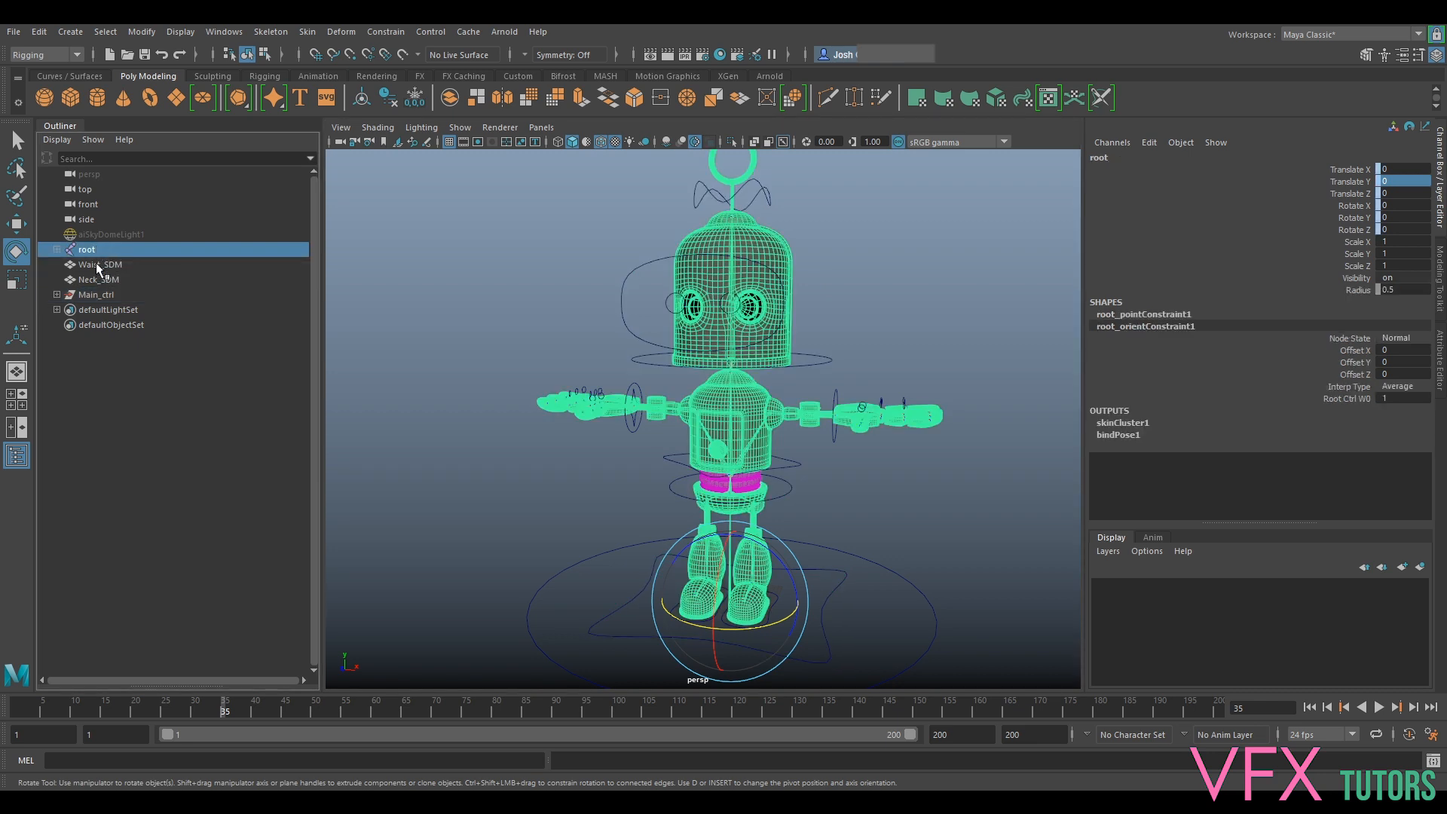
shift+click(101, 264)
shift+click(102, 281)
shift+click(105, 294)
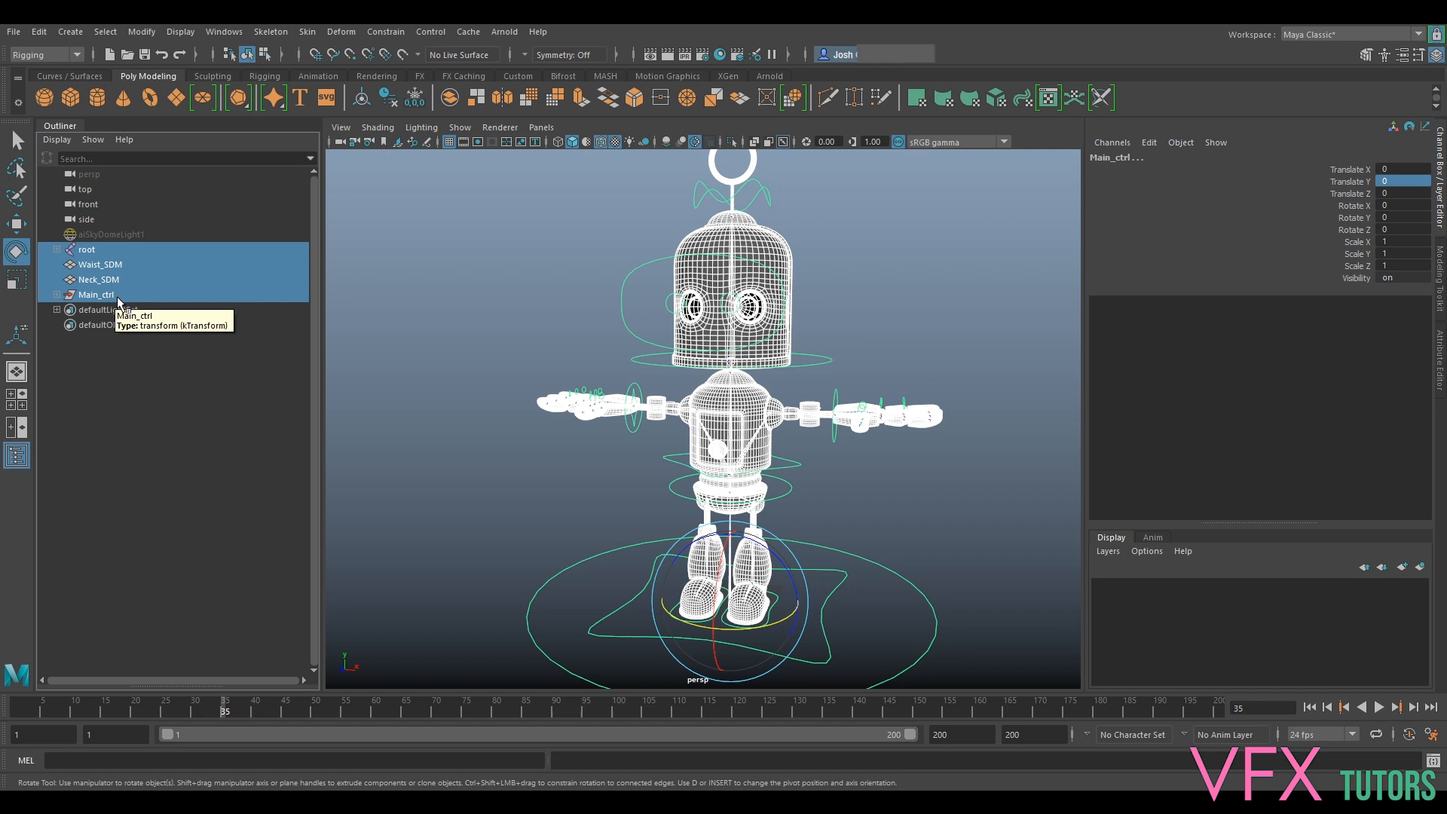
key(ctrl+g)
double_click(102, 250)
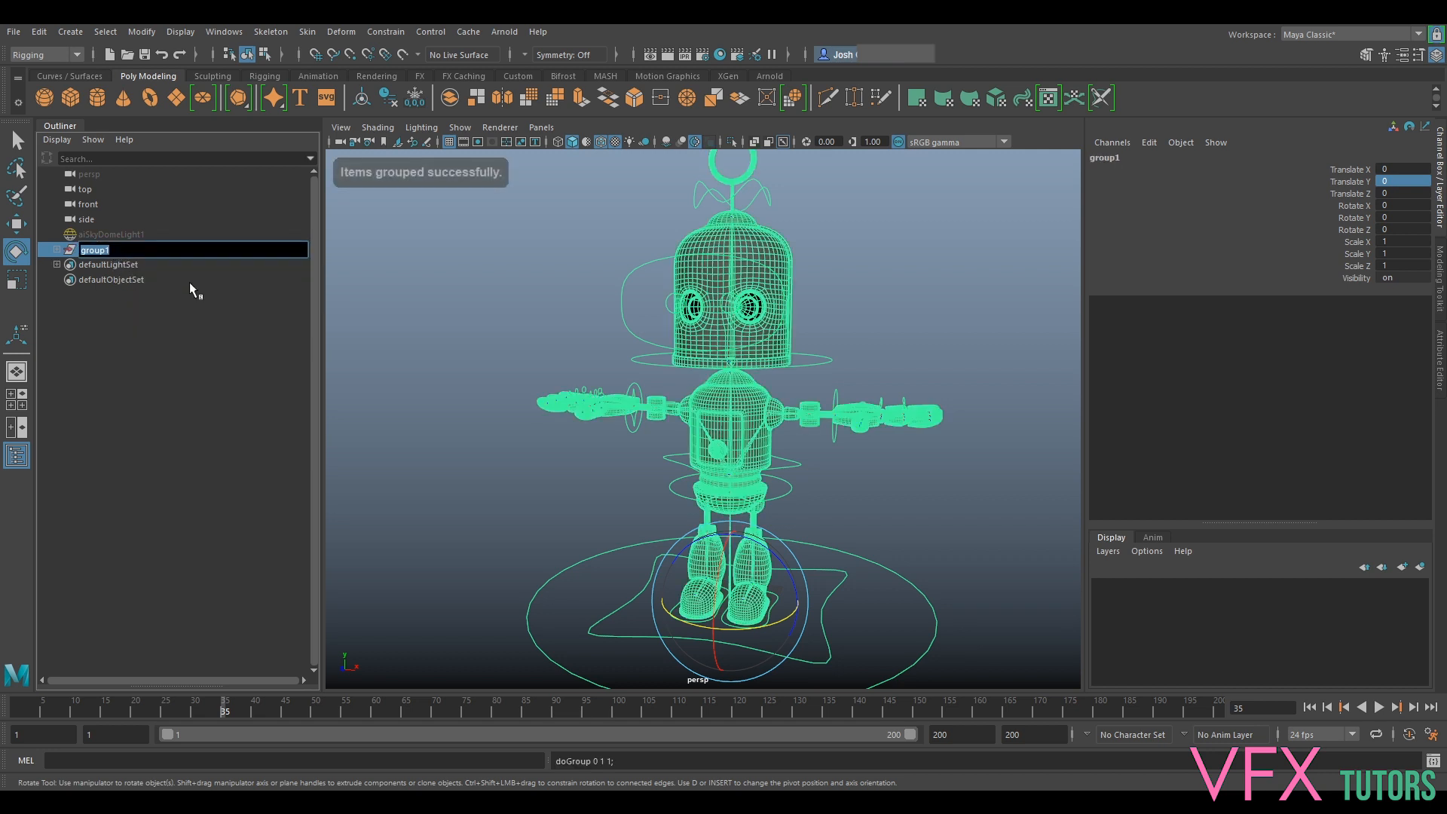
text(Rig)
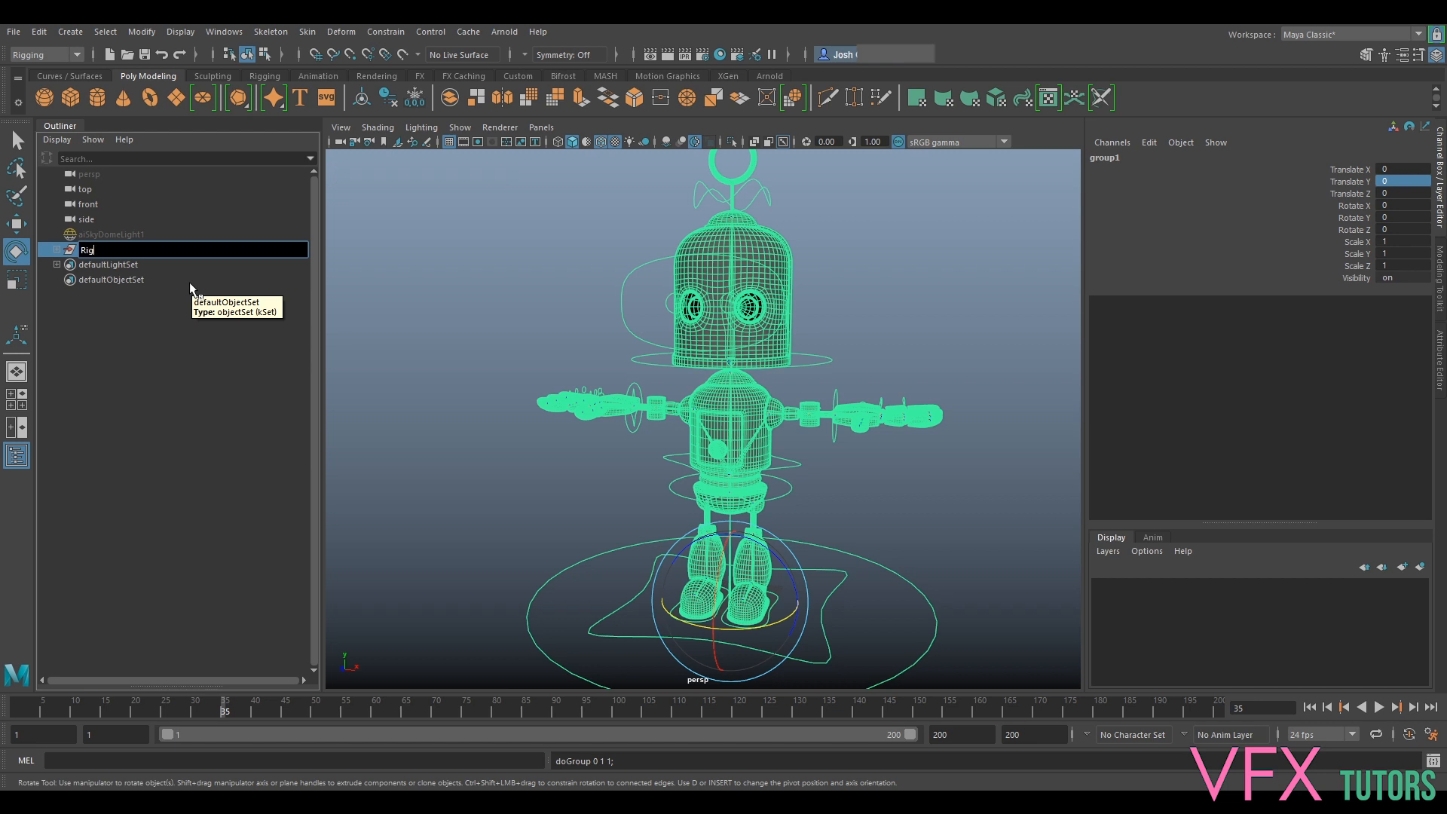
text(_grp)
key(Return)
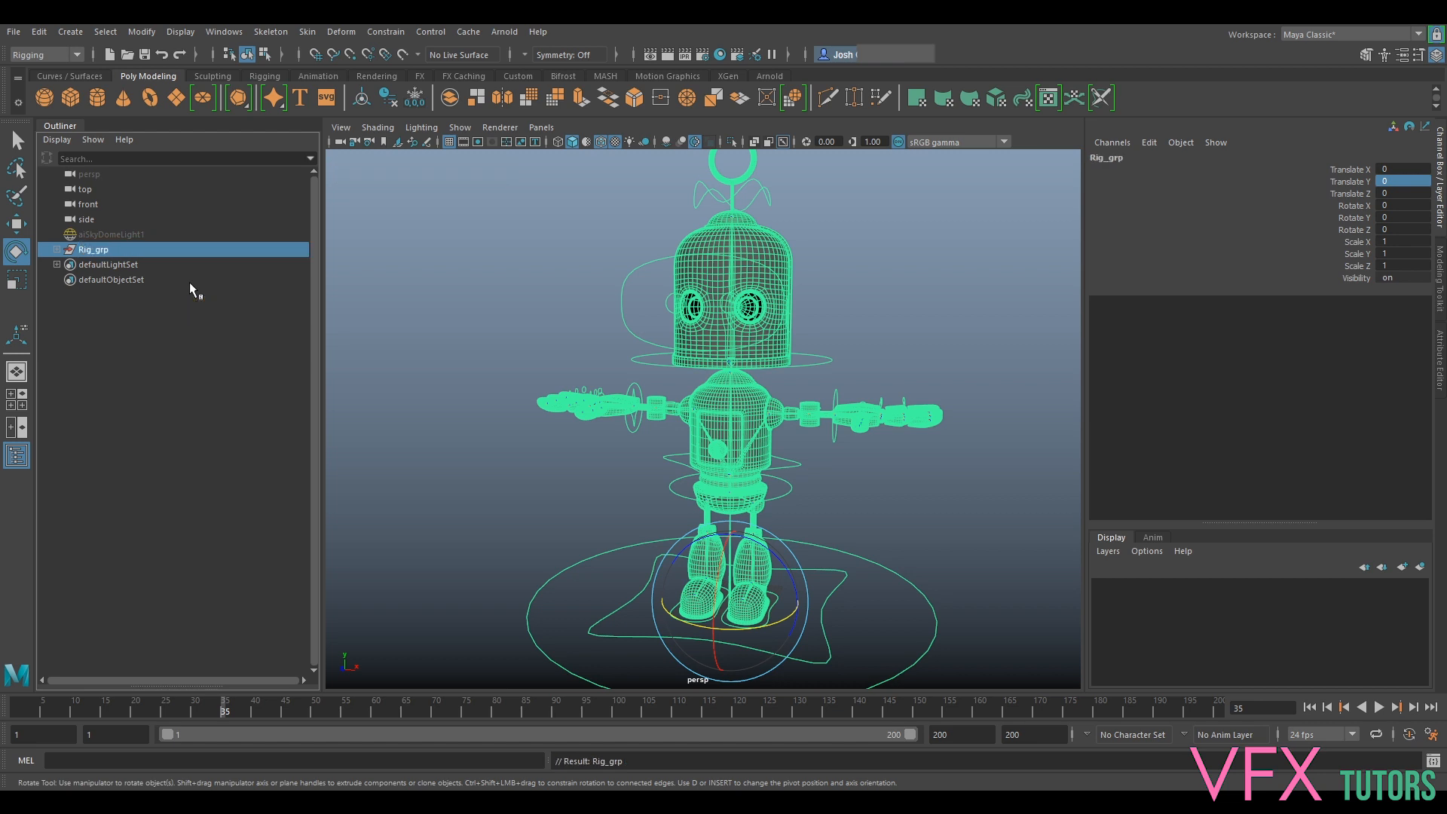
Group Rig_grp under a new parent group named BUBL_char, check its nested contents, and clear the selection
click(56, 249)
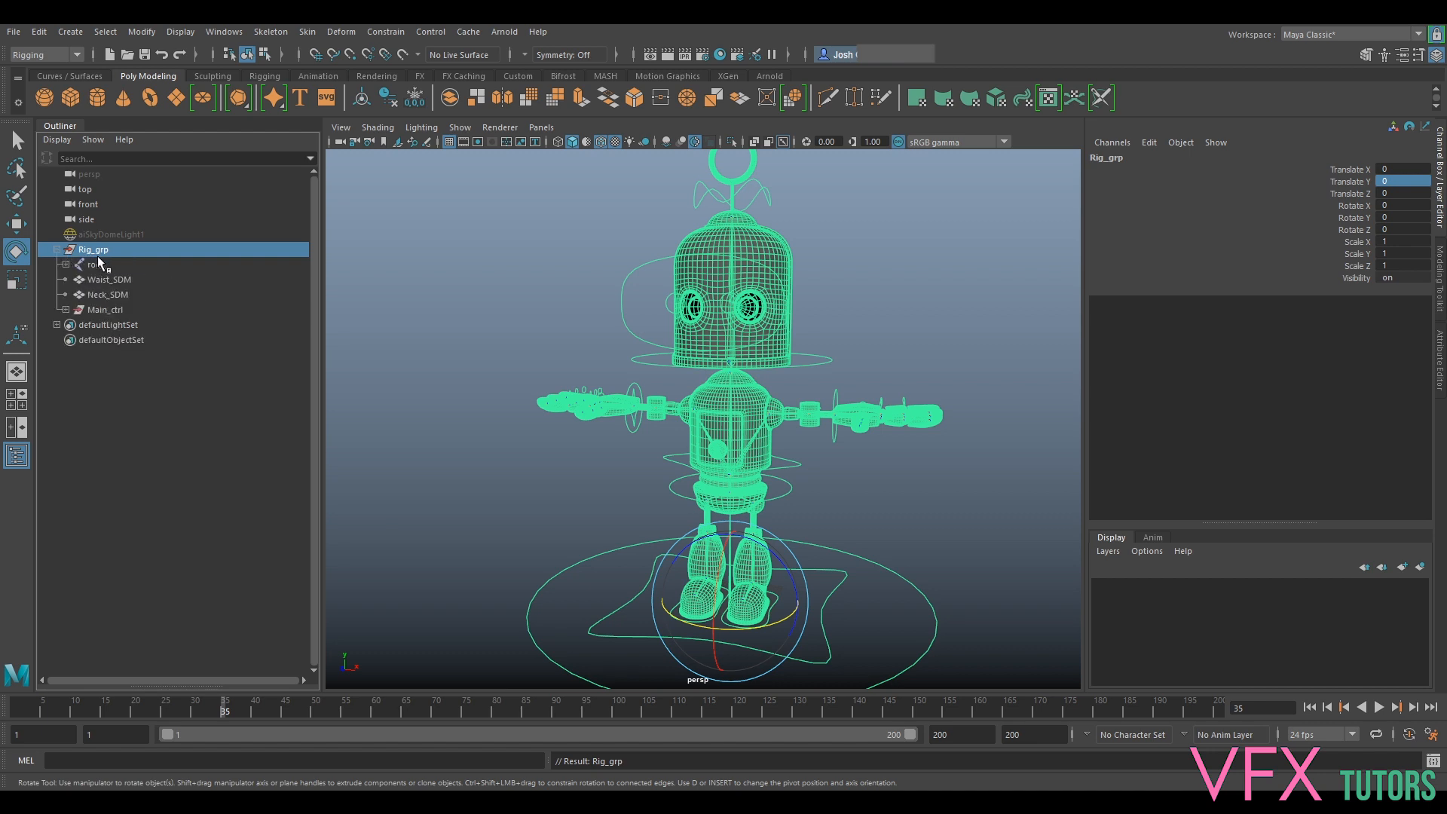
key(ctrl+g)
double_click(102, 252)
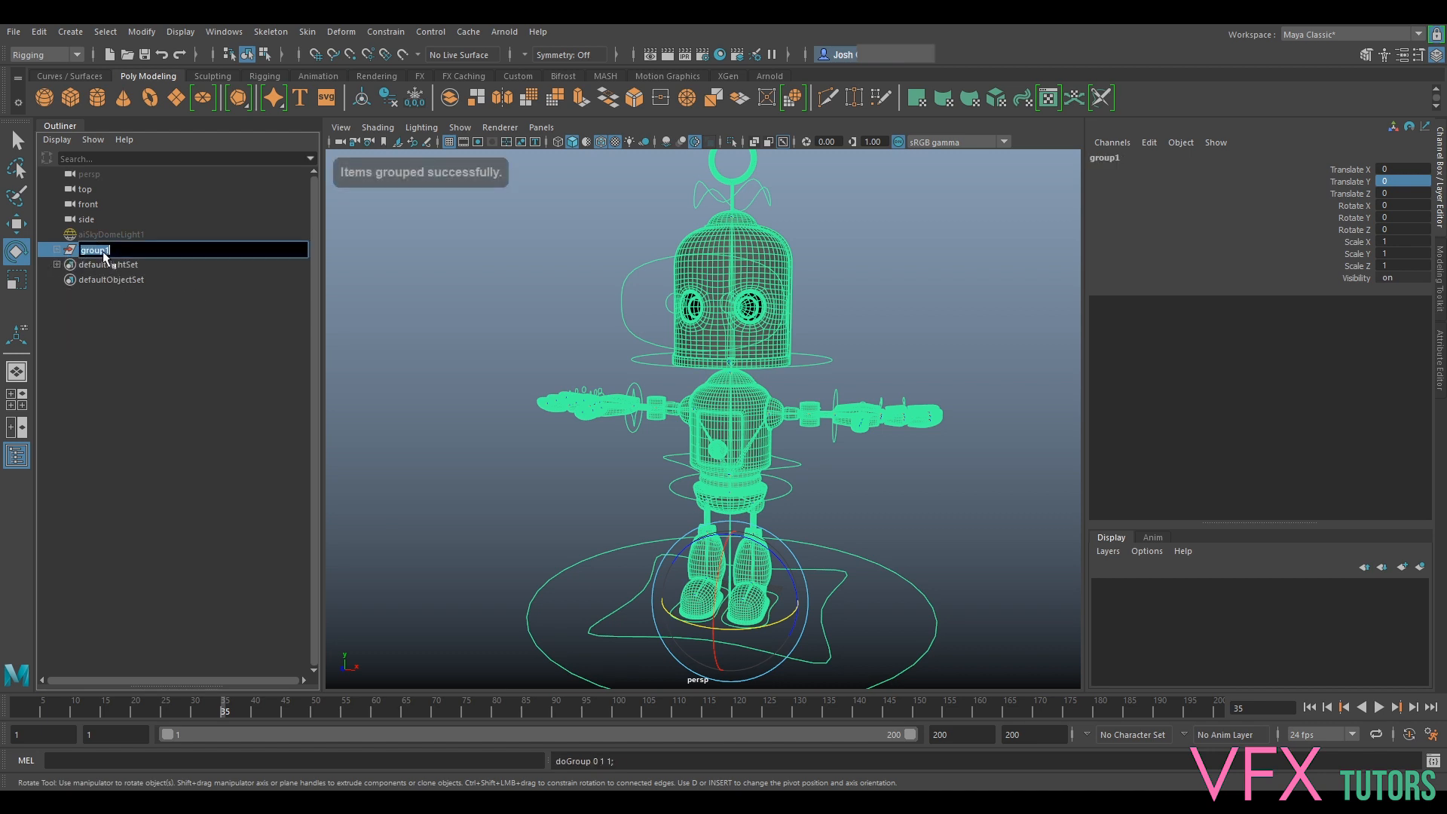
text(B)
key(BackSpace)
key(BackSpace)
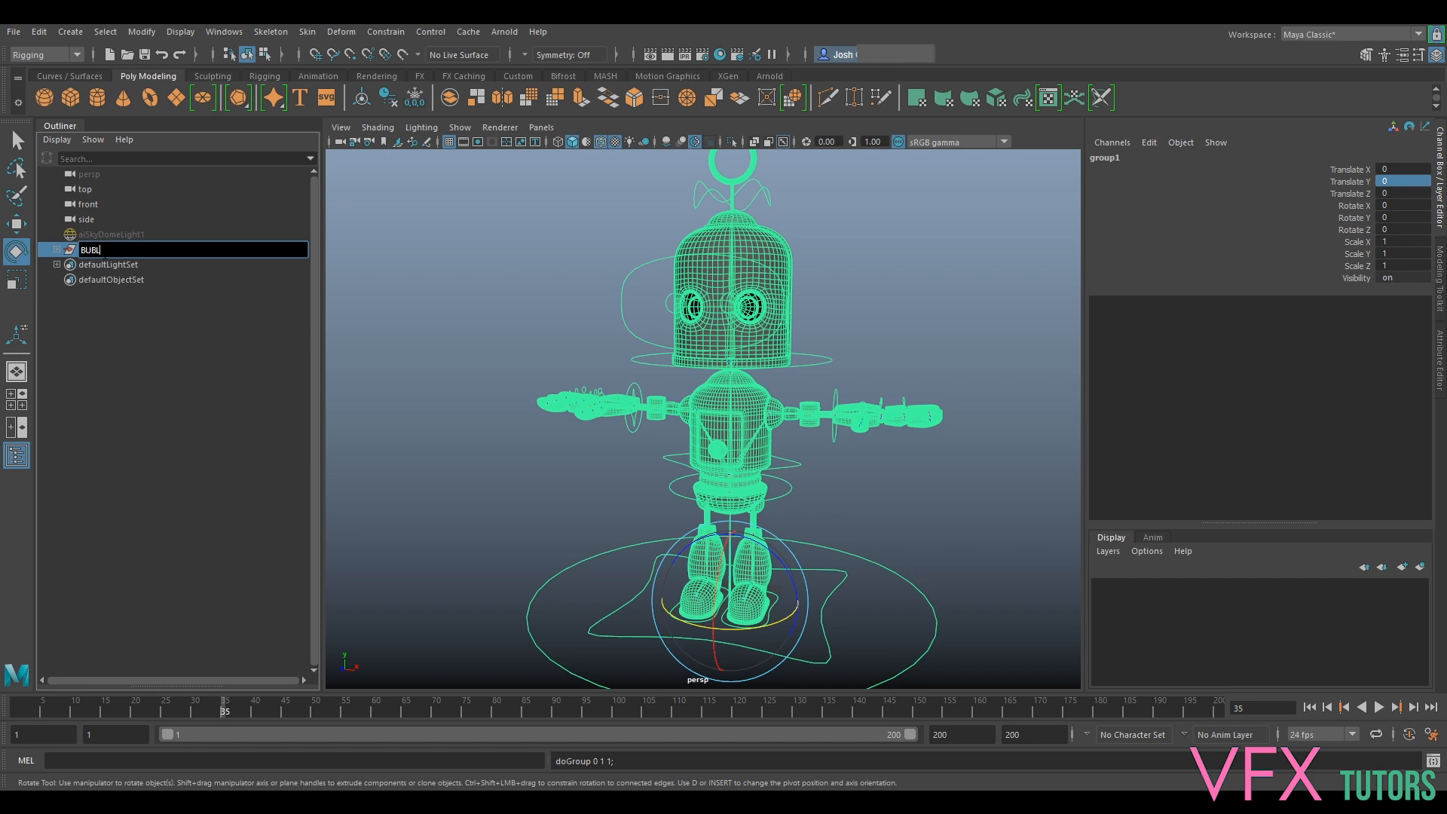
text(UBL_char)
key(Return)
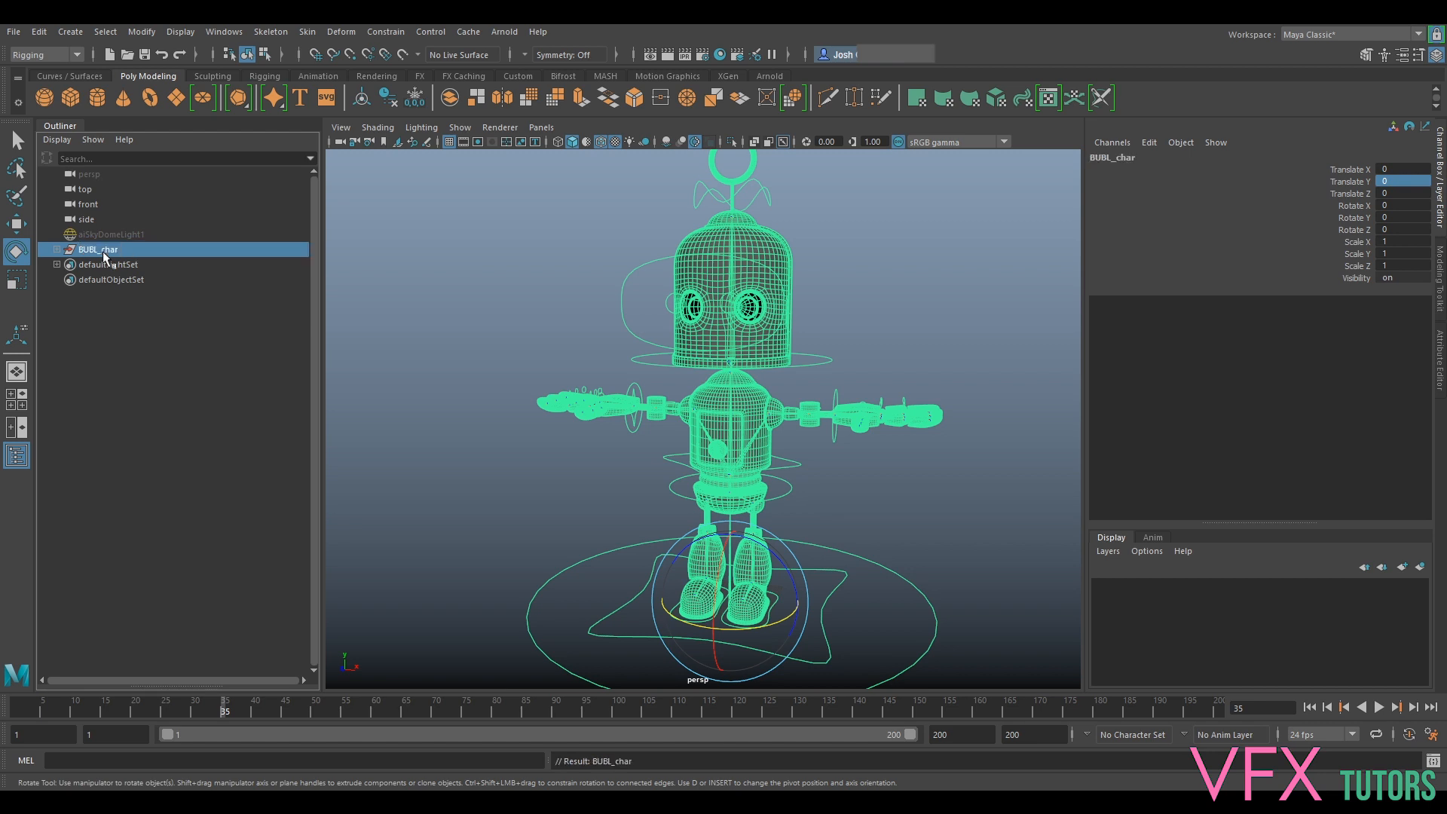
click(530, 265)
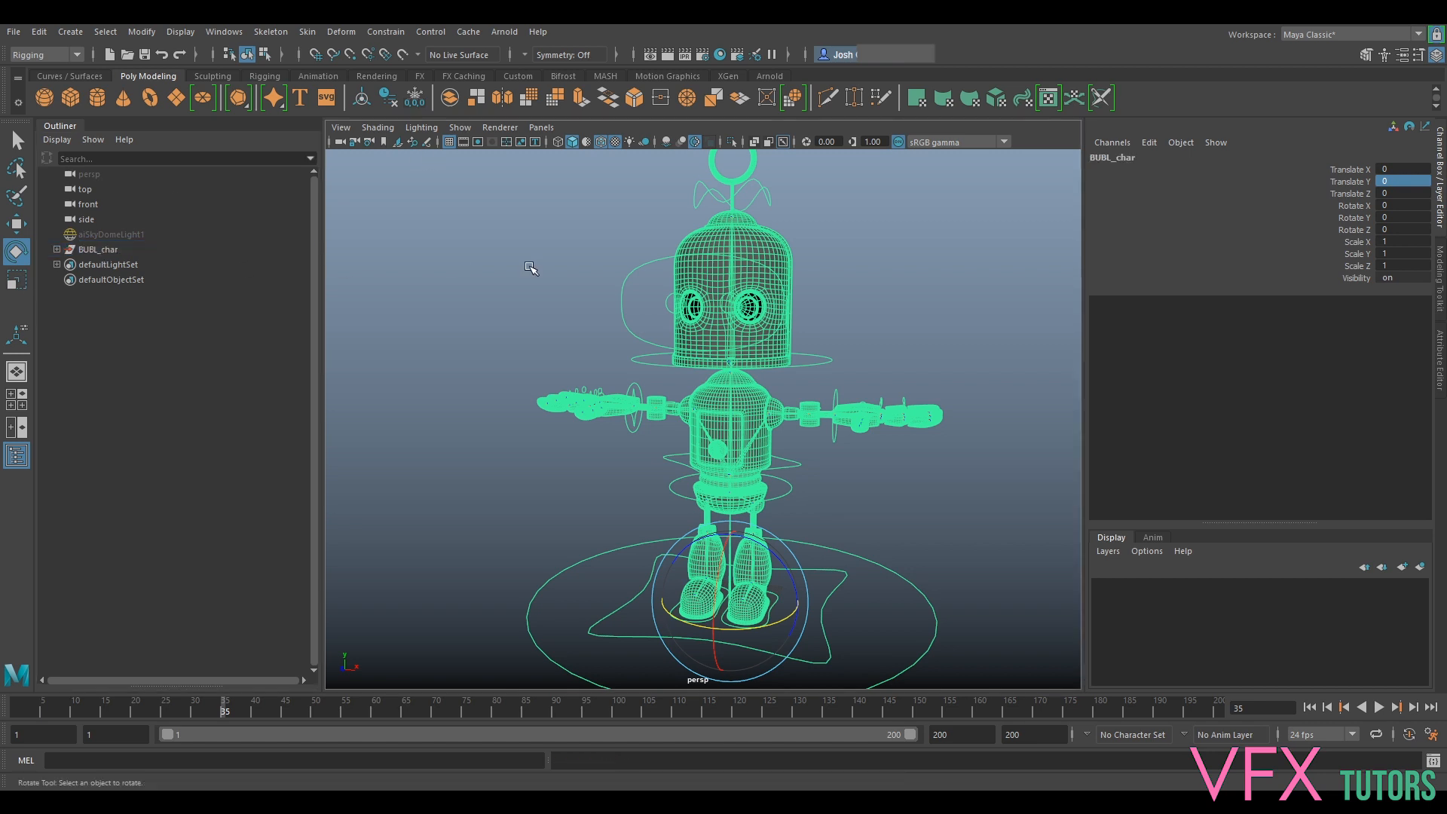
click(57, 249)
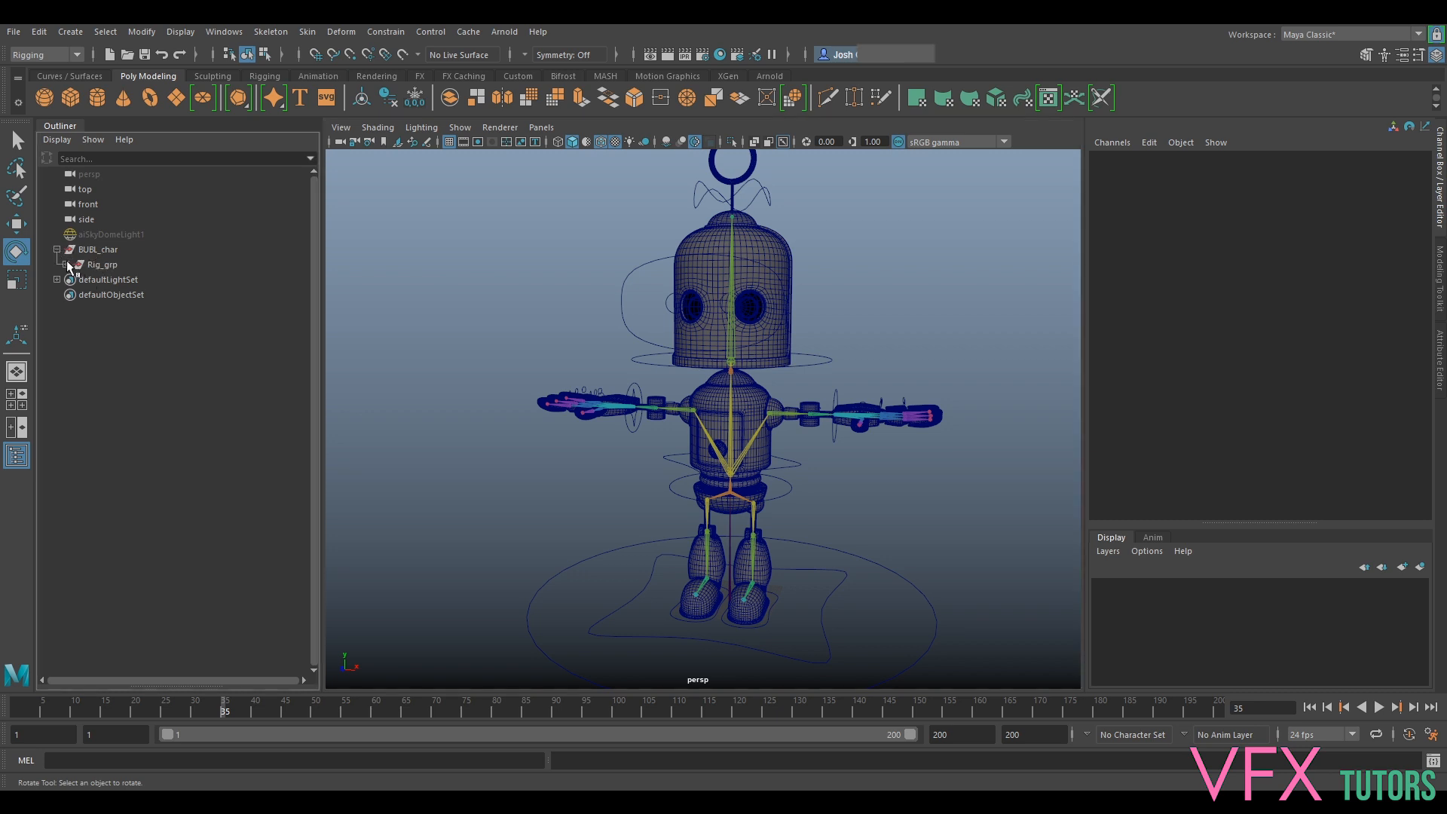
click(66, 265)
click(56, 250)
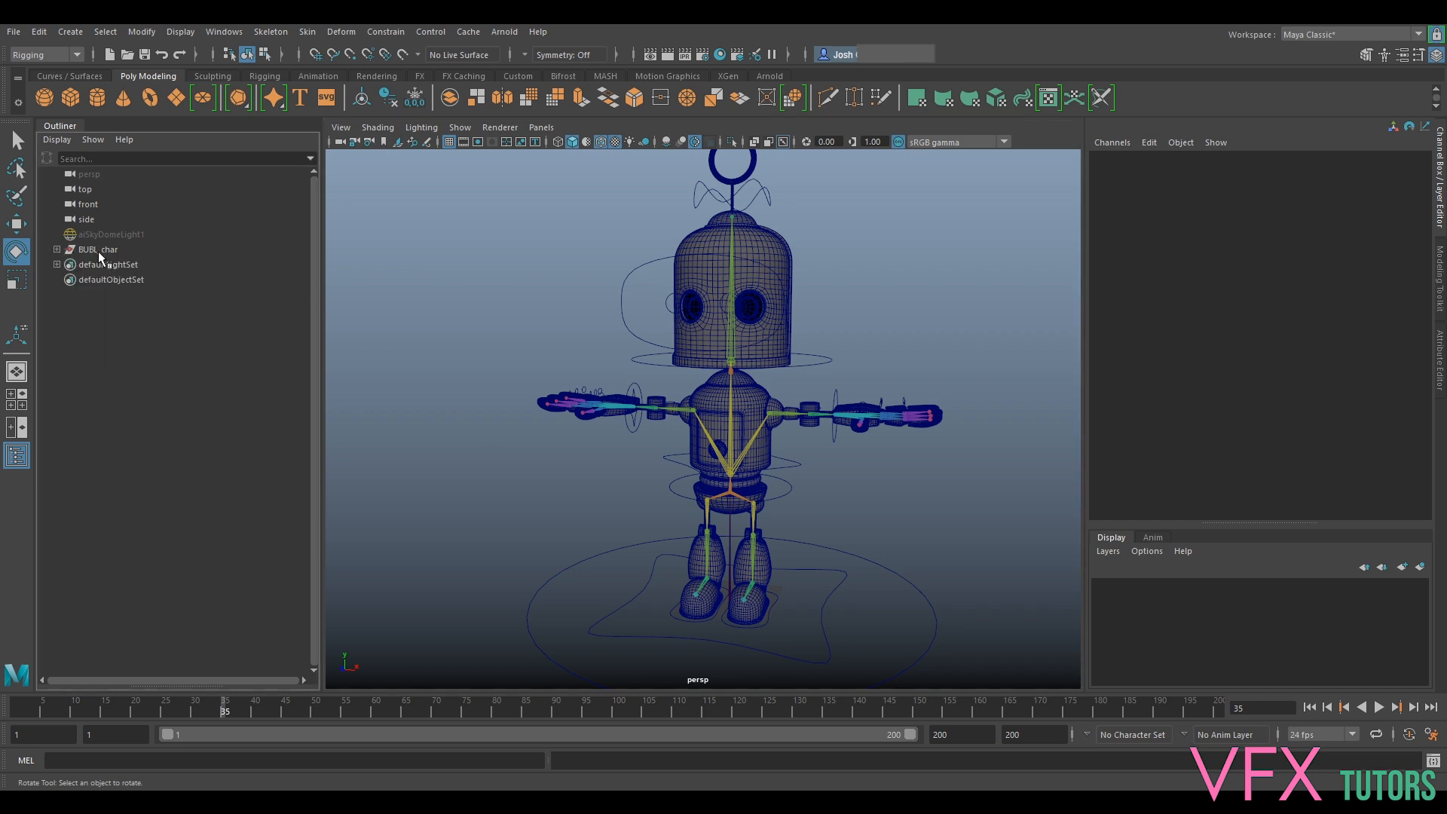
click(102, 251)
click(520, 314)
Try moving Root_ctrl freely to test how the whole robot follows, undoing each test move
scroll(523, 316, down, 4)
scroll(523, 316, down, 4)
alt+drag(543, 340, 759, 533)
alt+middle_drag(759, 533, 754, 476)
scroll(762, 472, up, 8)
alt+drag(762, 471, 815, 452)
drag(828, 477, 845, 512)
alt+drag(528, 365, 548, 337)
key(w)
drag(603, 498, 632, 483)
key(ctrl+z)
drag(726, 475, 730, 502)
drag(604, 493, 649, 453)
key(ctrl+z)
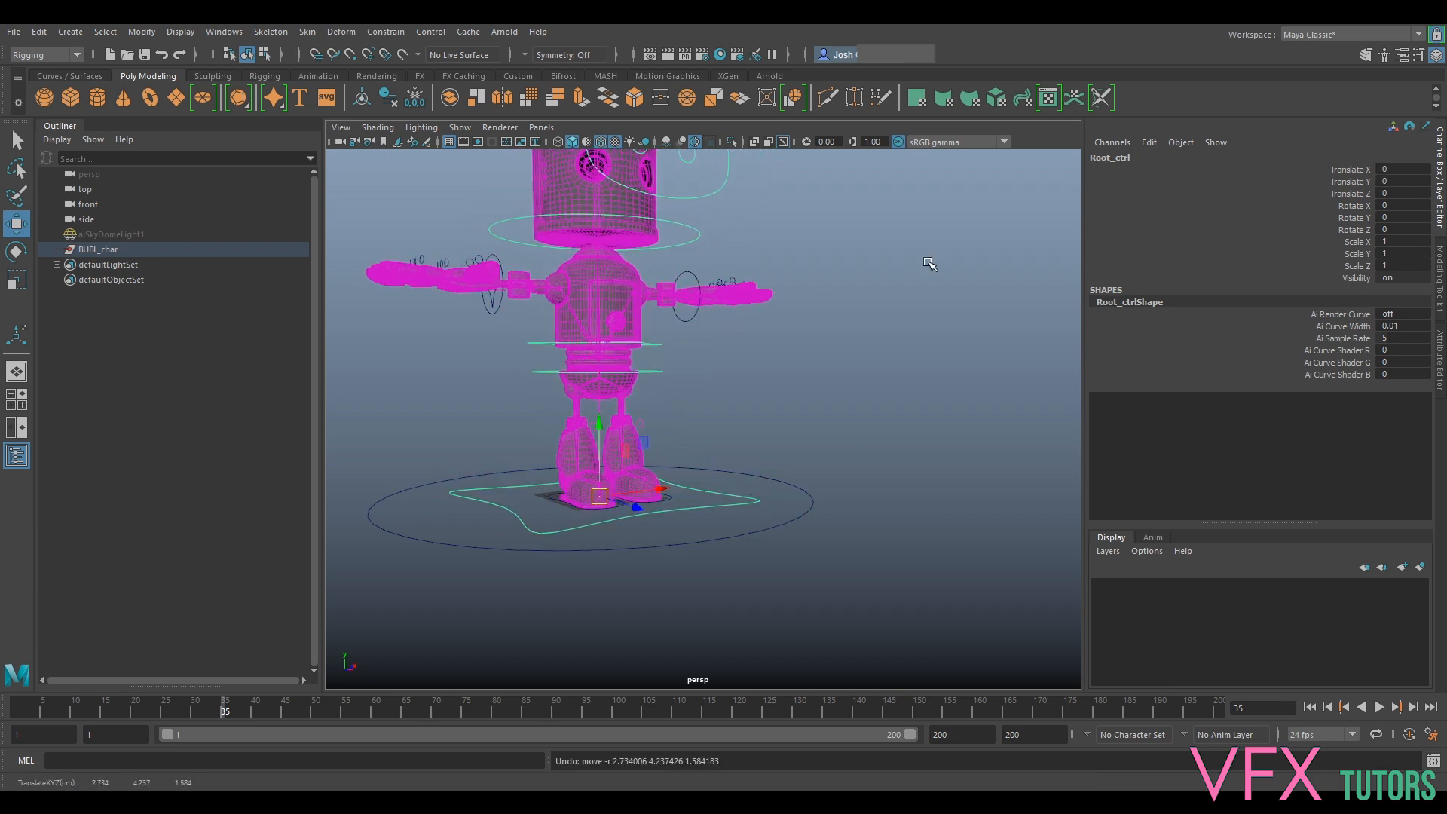
Select the leftover aiSkyDomeLight1 in the scene hierarchy
click(124, 233)
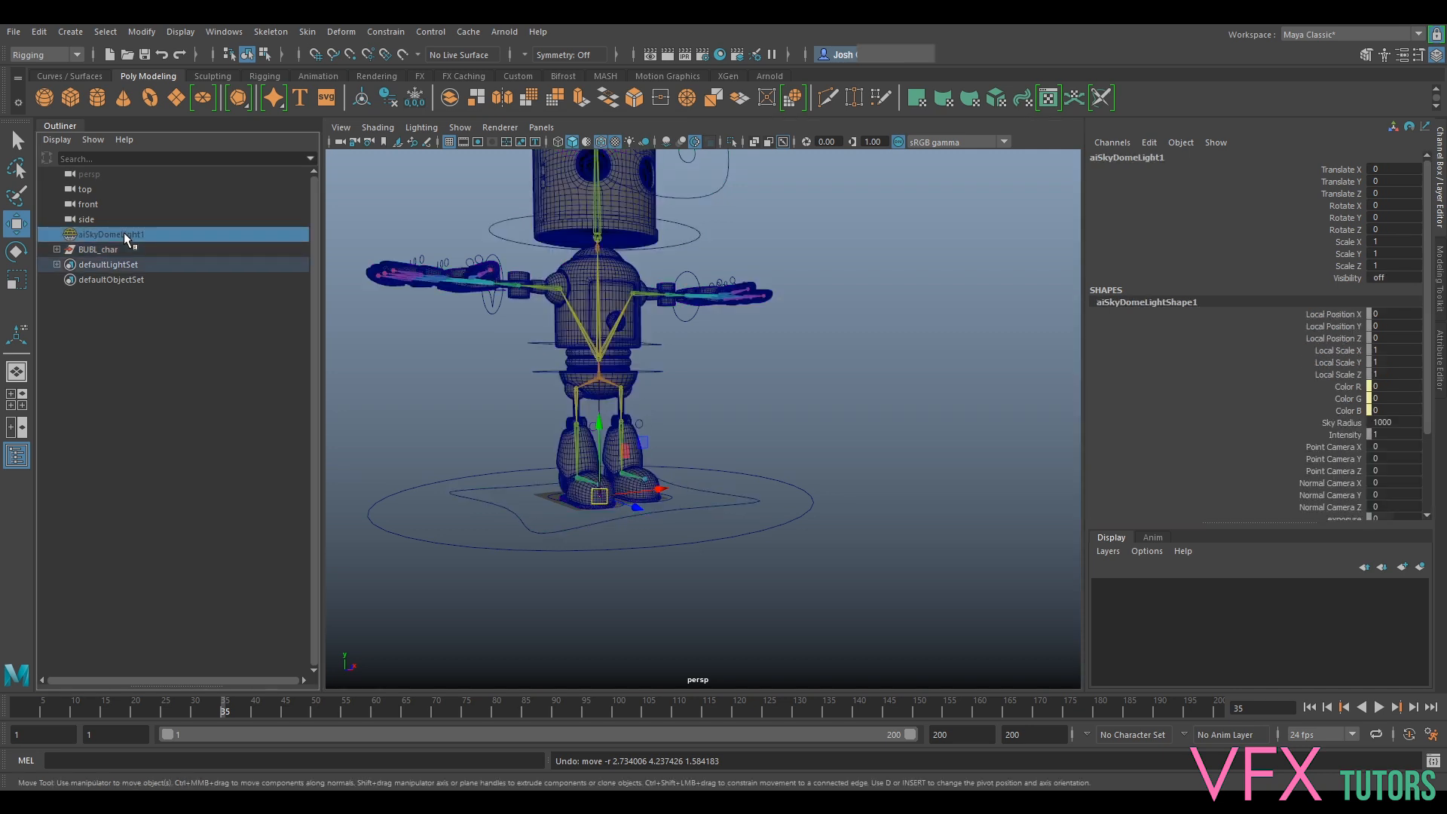